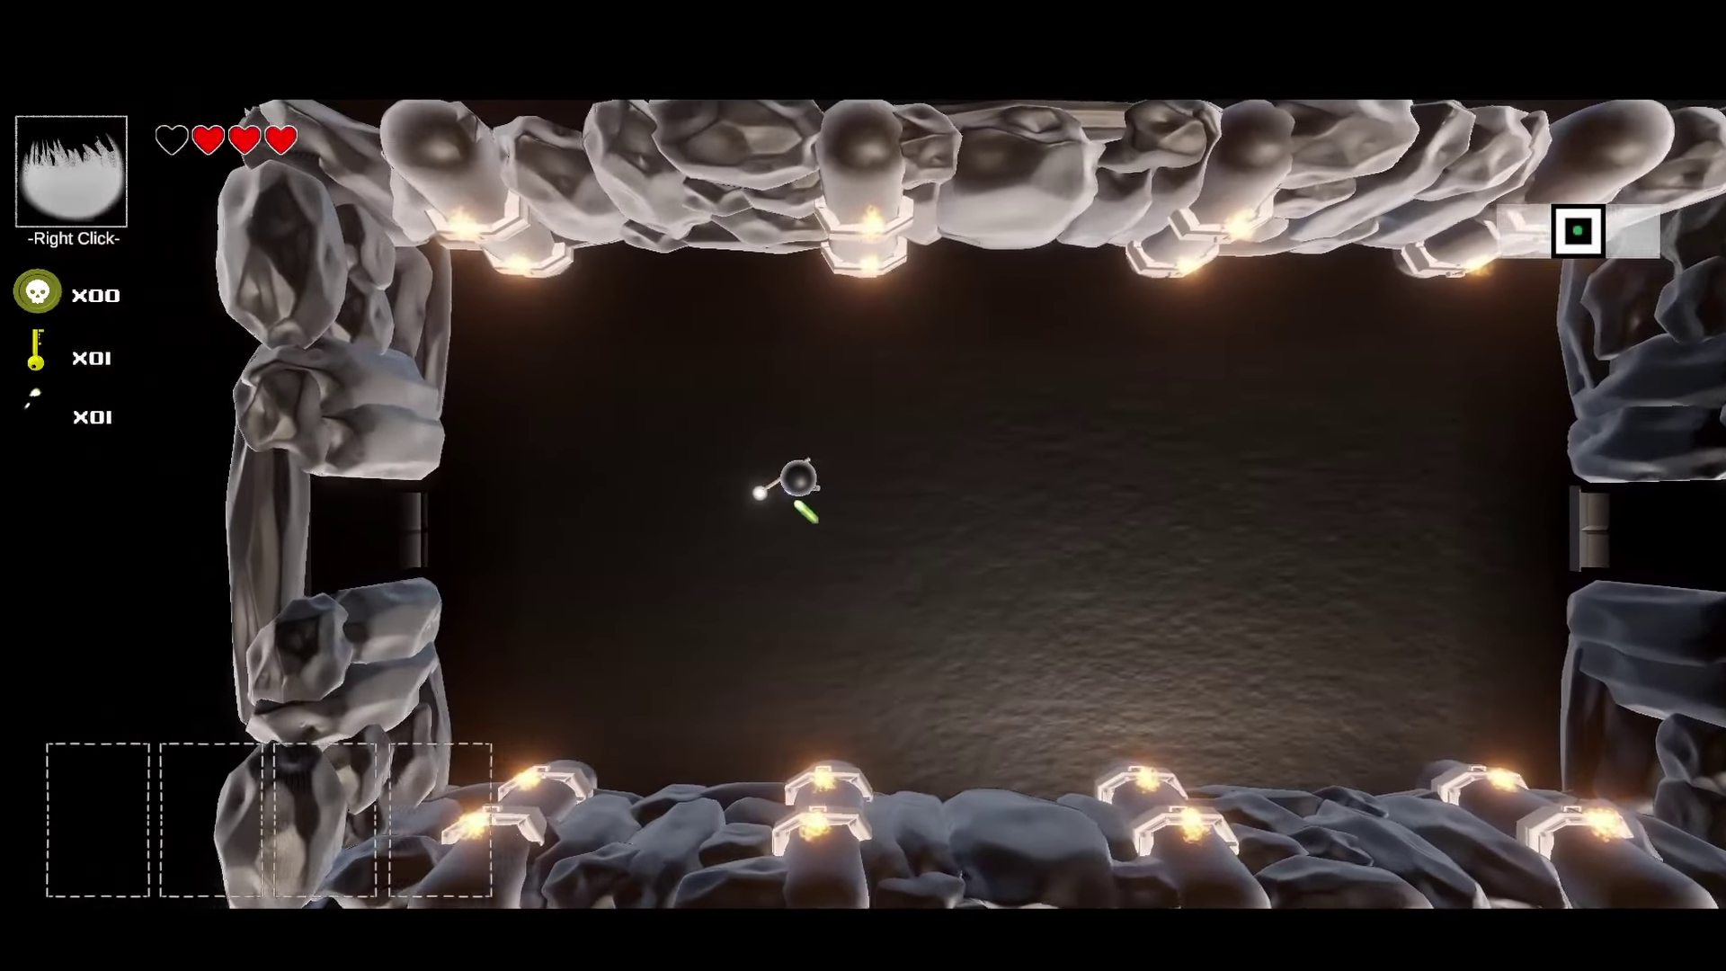
Walk the character out of the torch-lit room through its west doorway into the skeleton room
key("a")
key("s")
key("d")
key("a")
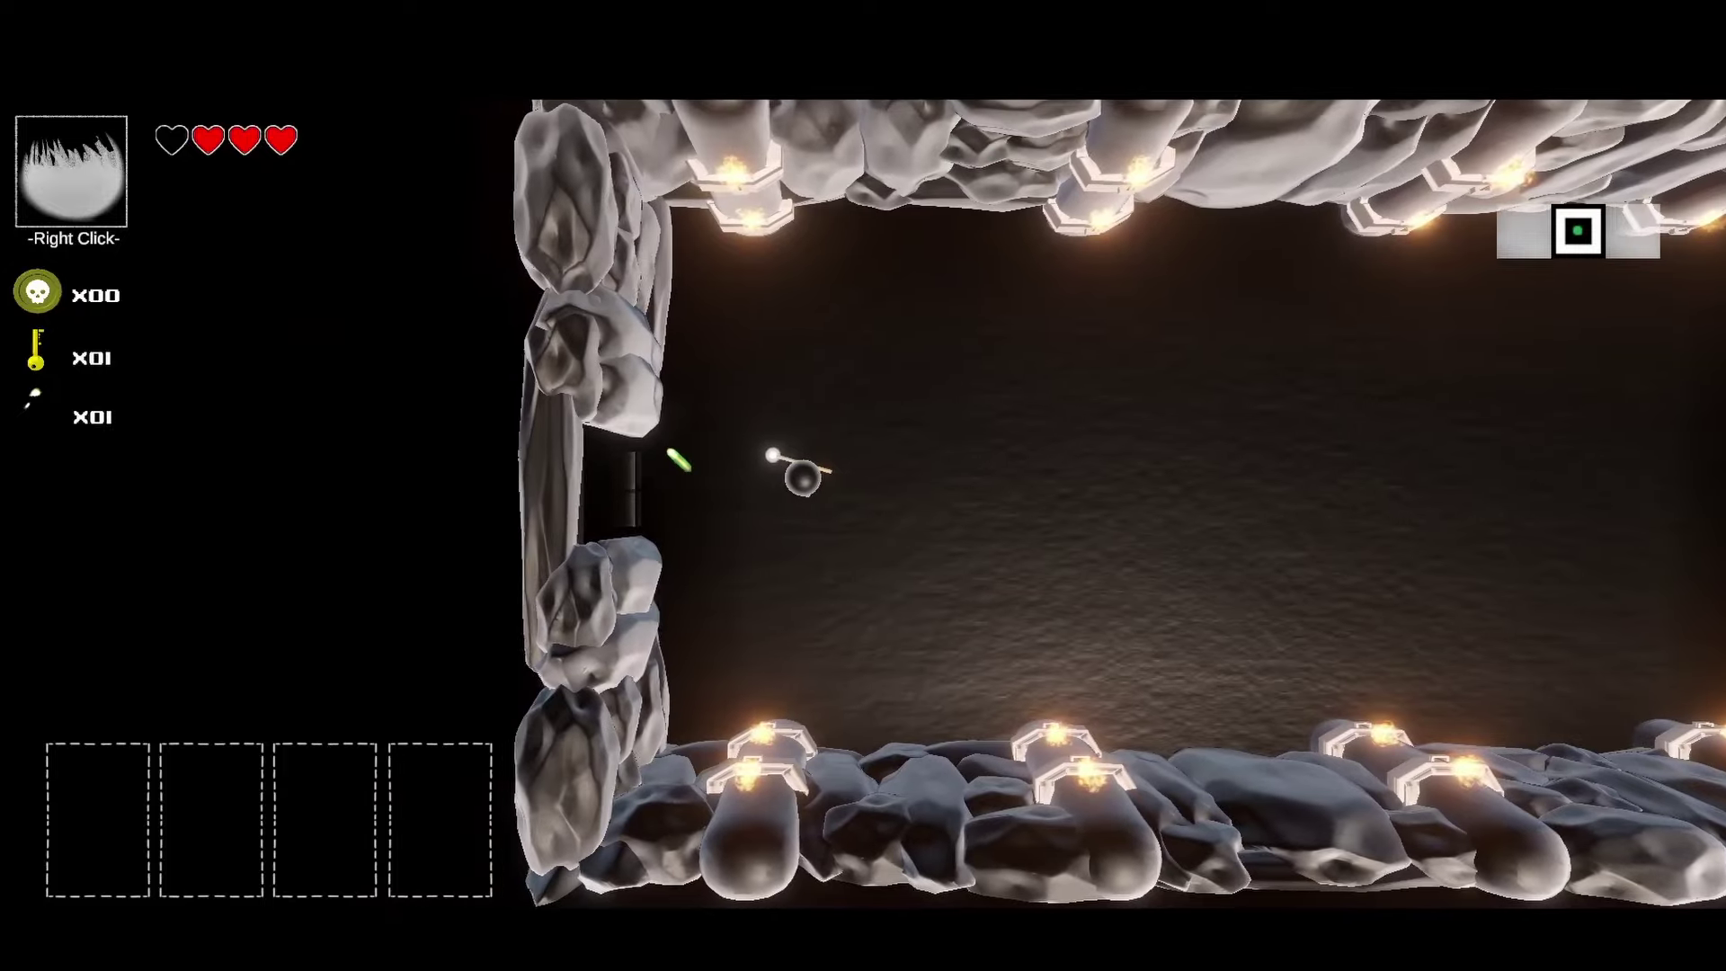
key("a")
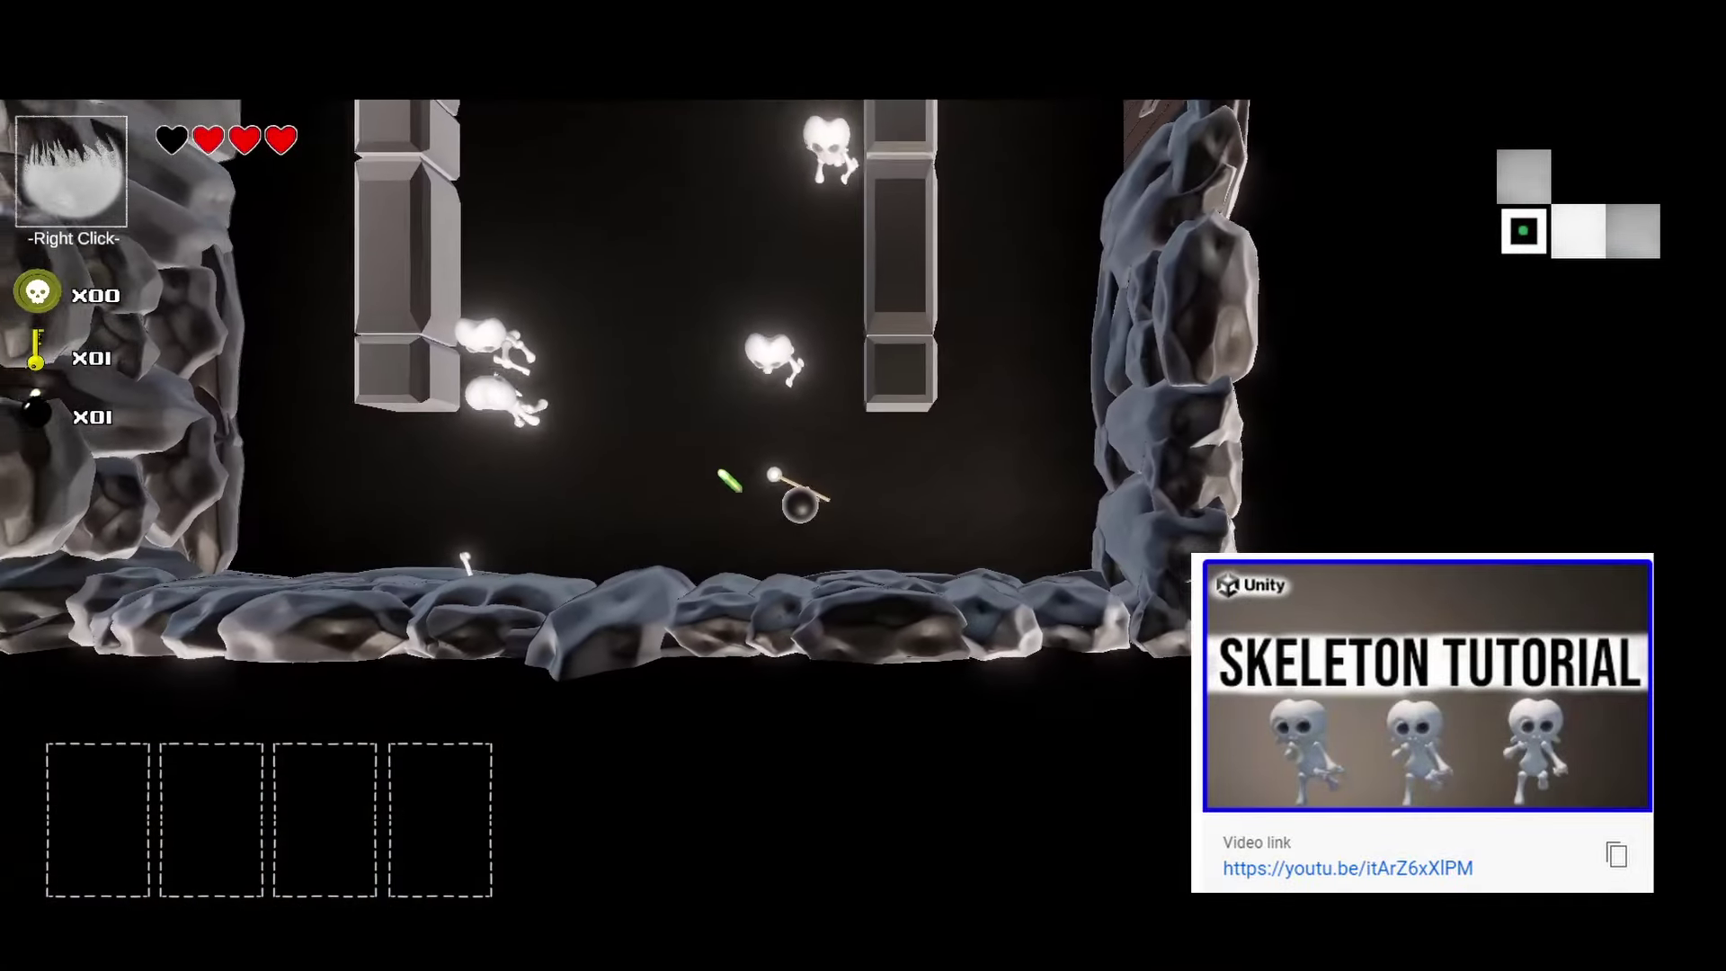
Move the character into the walled enclosure below the chests while shooting back at the skeletons
key("w")
key("a")
left_click(943, 639)
left_click(999, 675)
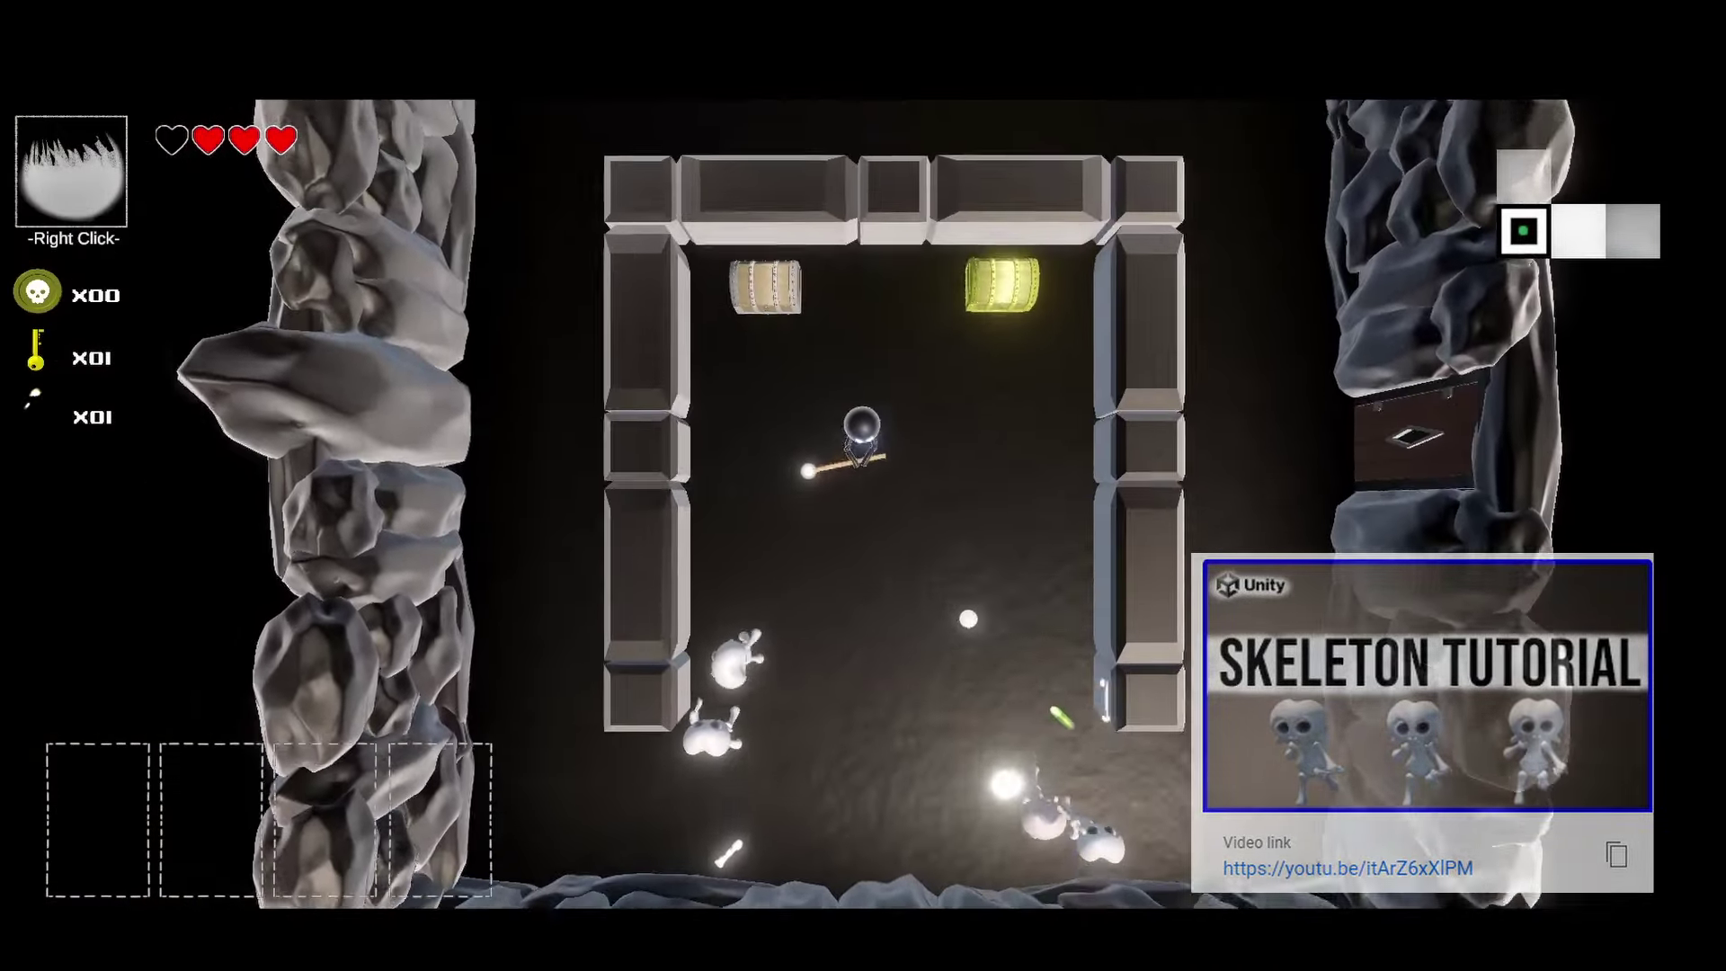
Circle south-east around the skeletons, shooting them and using the active item to finish off the group
key("s")
key("d")
left_click(1043, 755)
left_click(1026, 797)
key("s")
key("d")
right_click(950, 646)
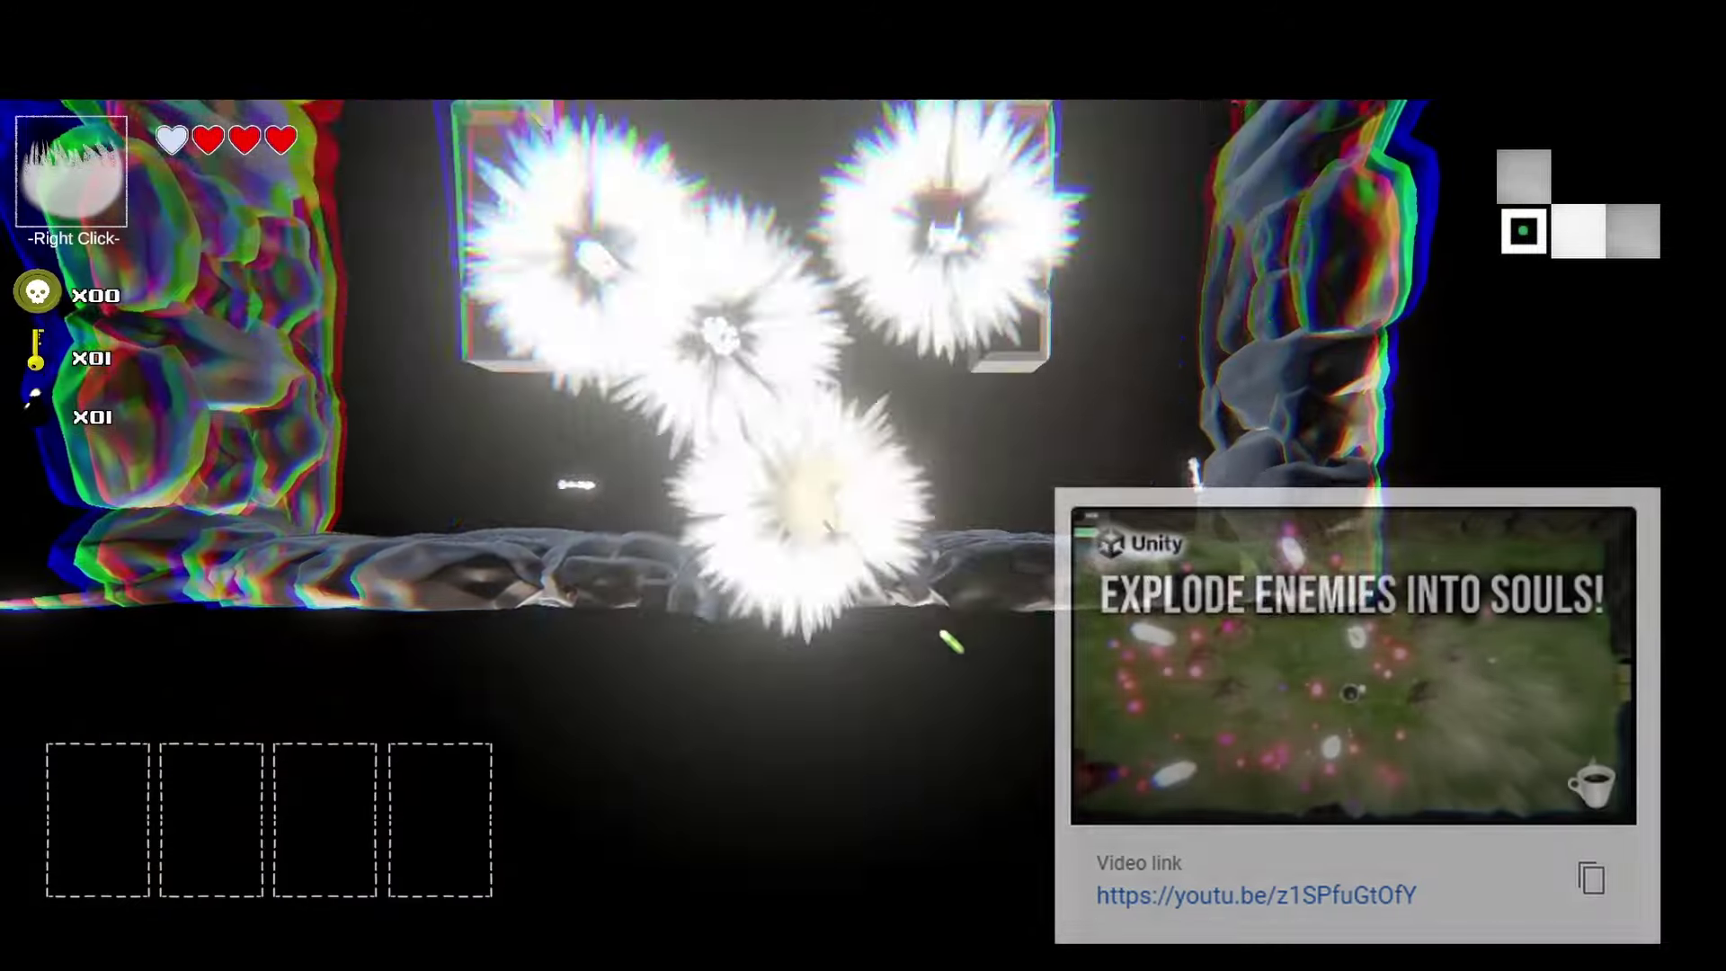
Walk up through the enclosure, pick up the Light card and open the plain chest for its Egg card
key("w")
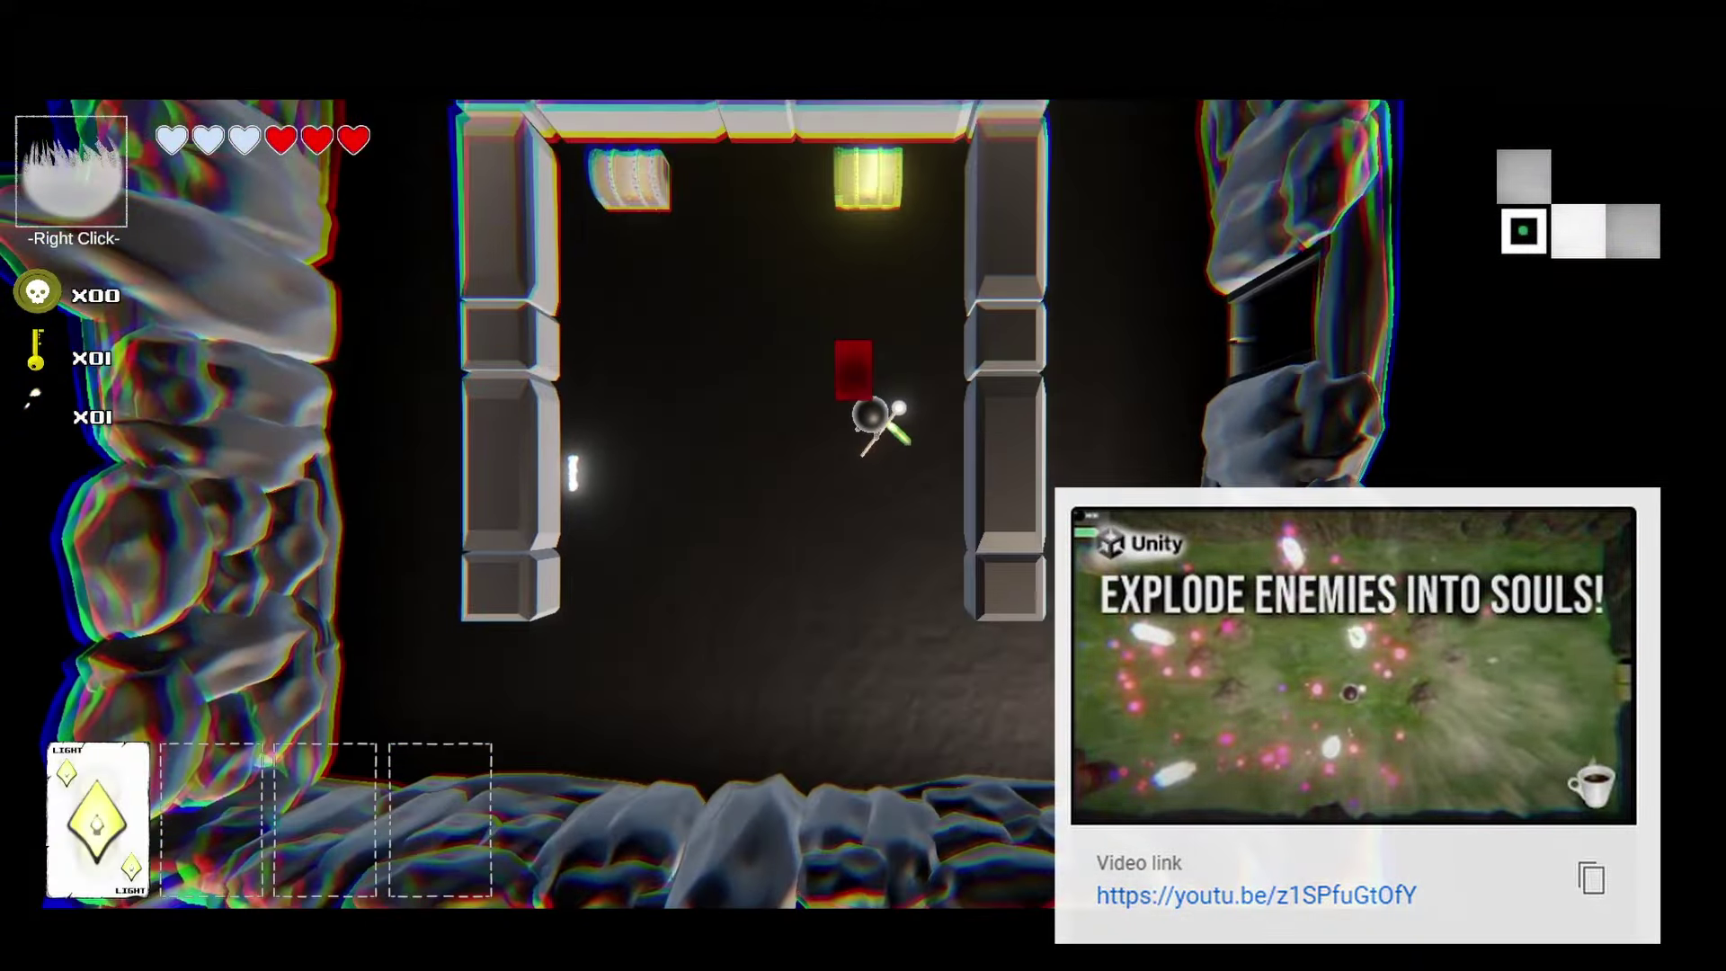
key("w")
key("a")
key("d")
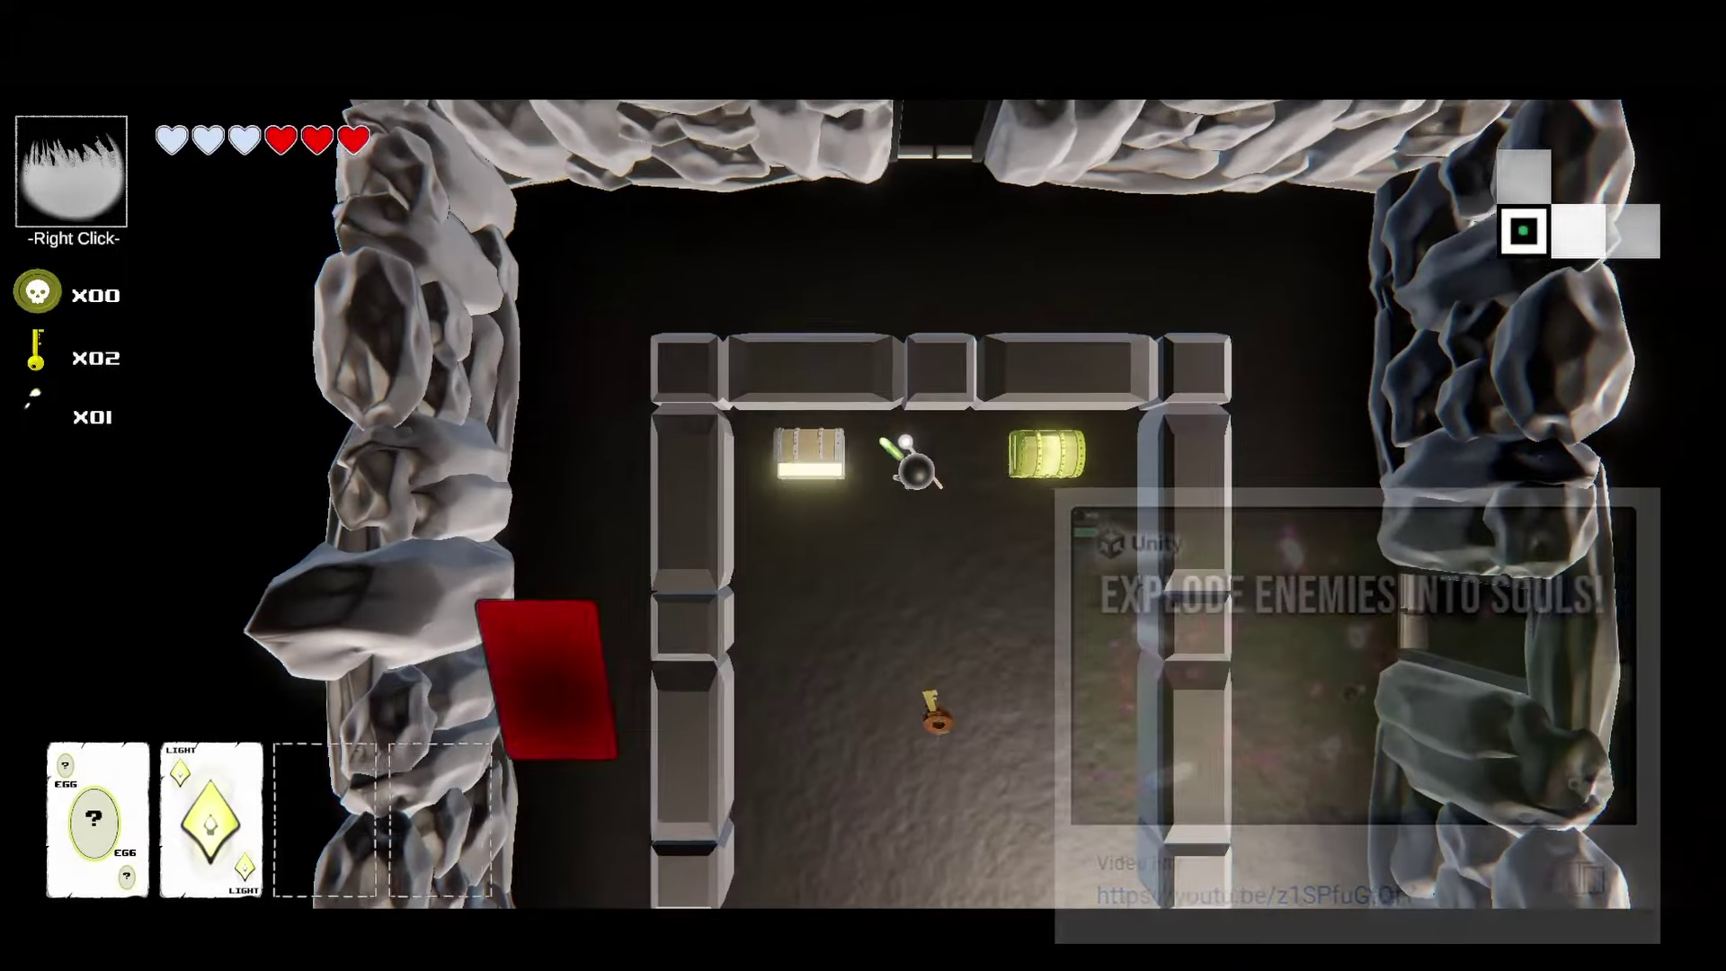
Unlock the yellow chest in the enclosure, pick up the MaceStaff and swing it
key("s")
key("d")
key("w")
key("s")
left_click(790, 381)
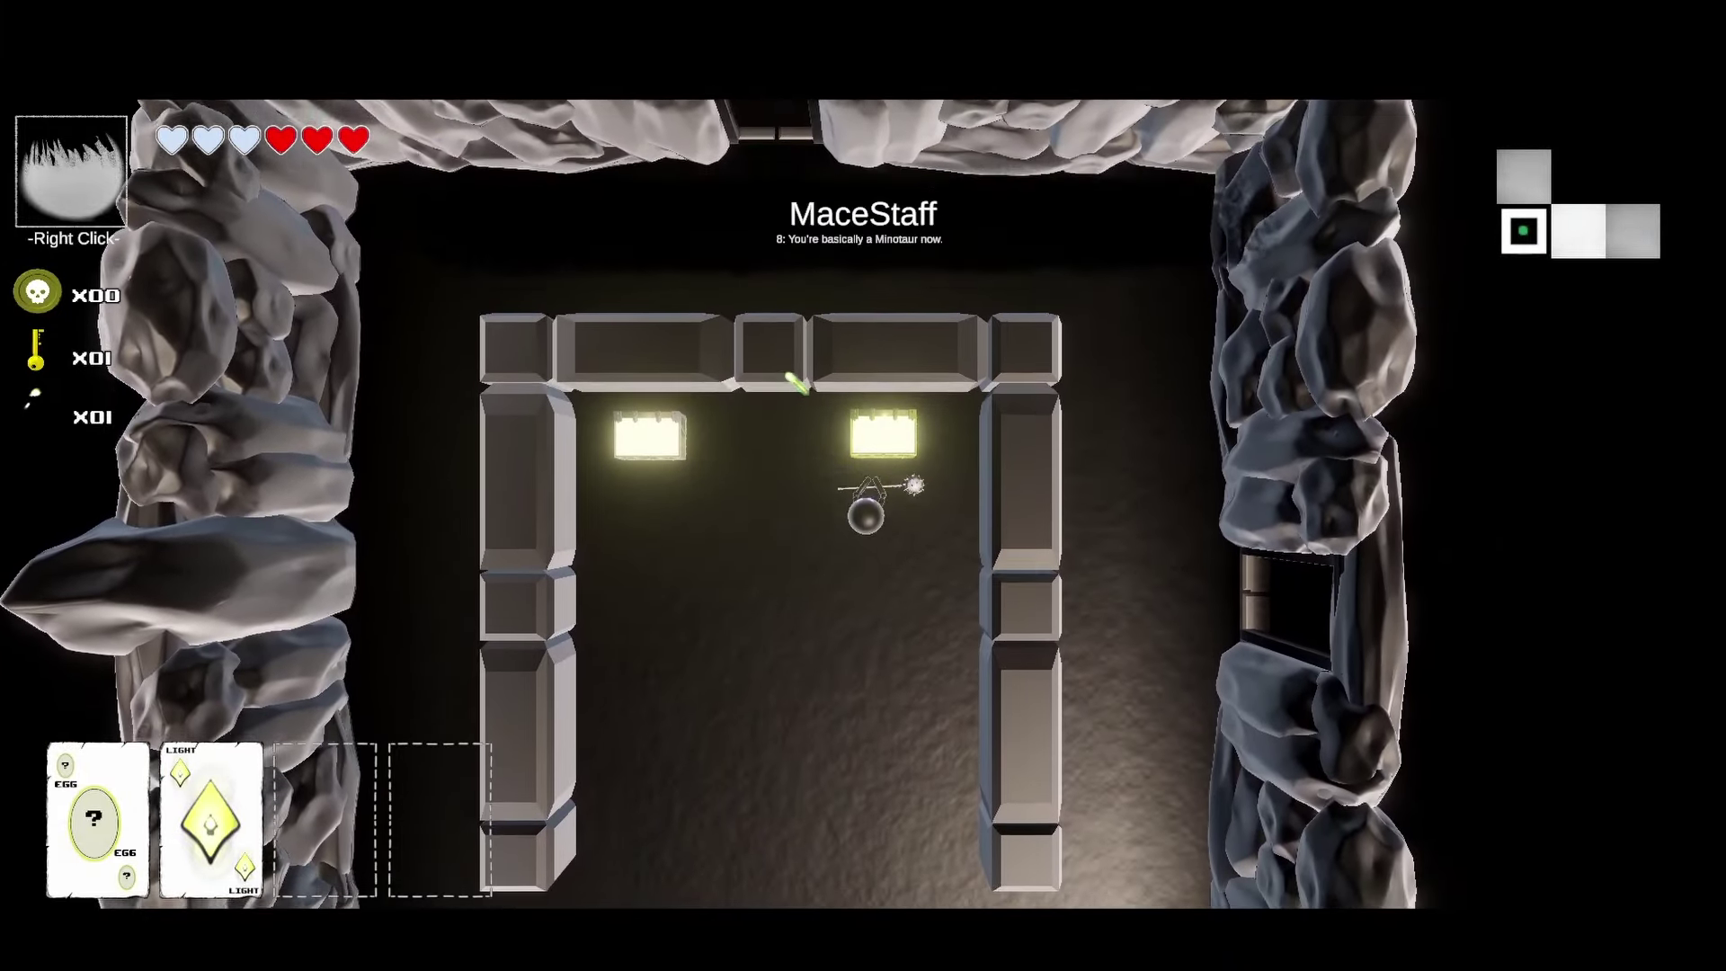
Set off an egg explosion with the active item near the opened chests and move clear of it
right_click(779, 340)
key("w")
key("a")
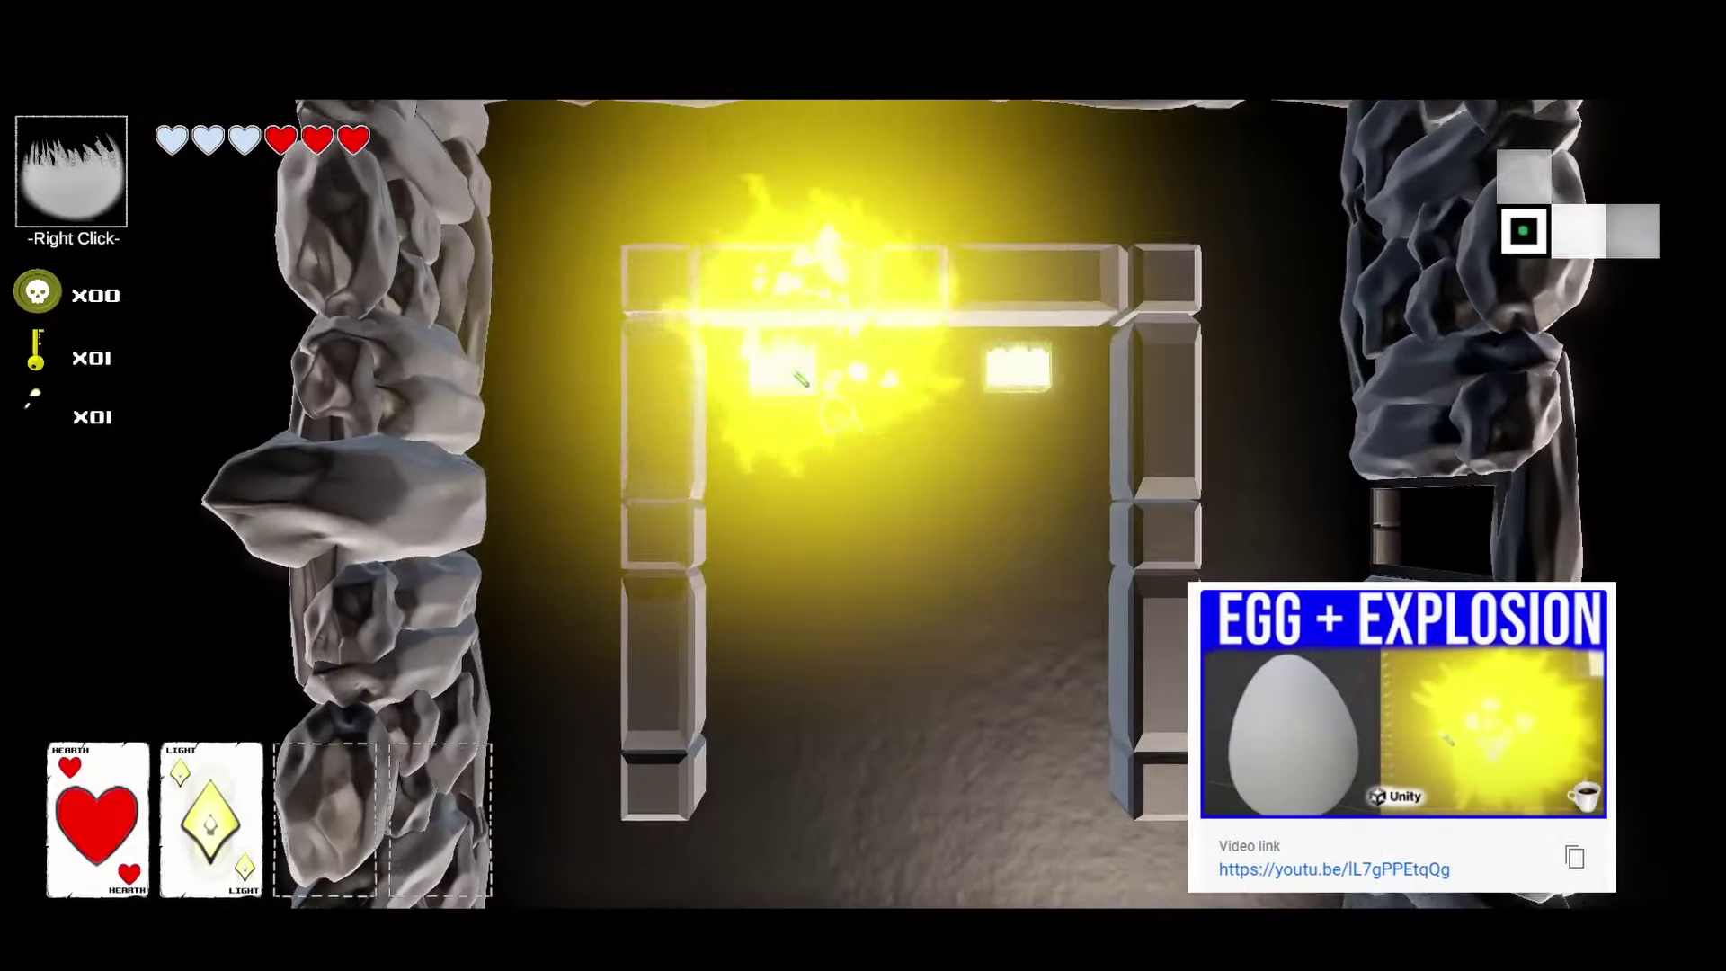
key("d")
key("s")
key("w")
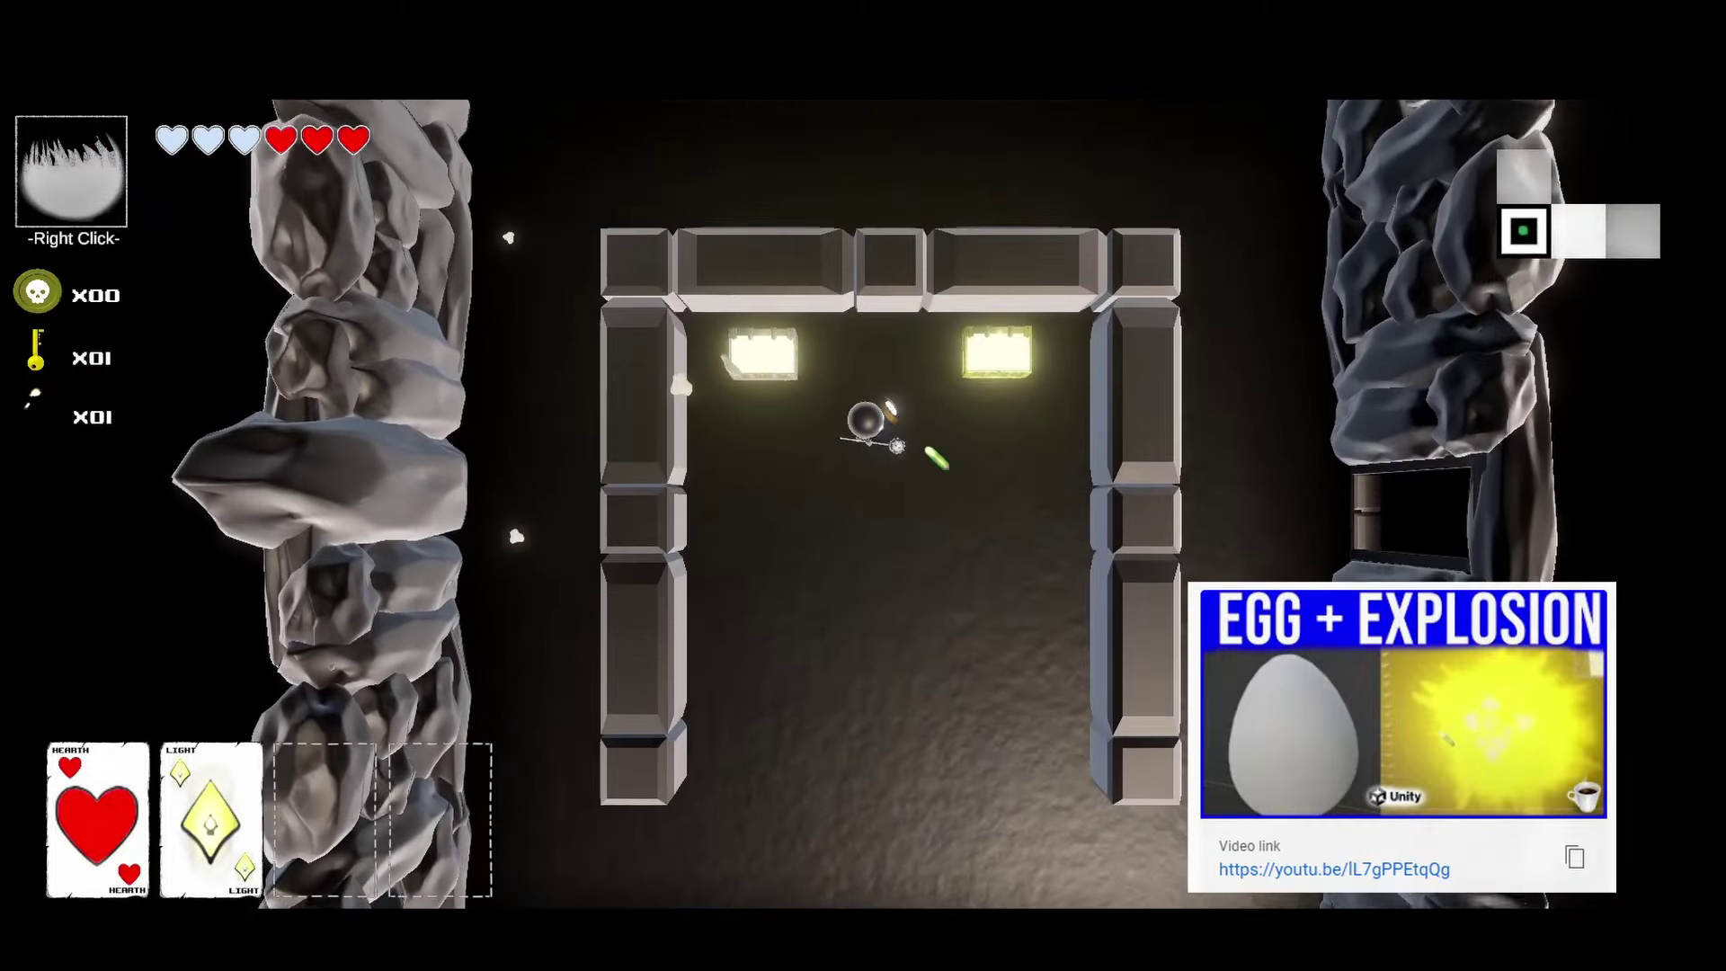
Leave the walled enclosure, cycle the held cards and walk around the walls through the north doorway
key("d")
key("s")
key("s")
key("d")
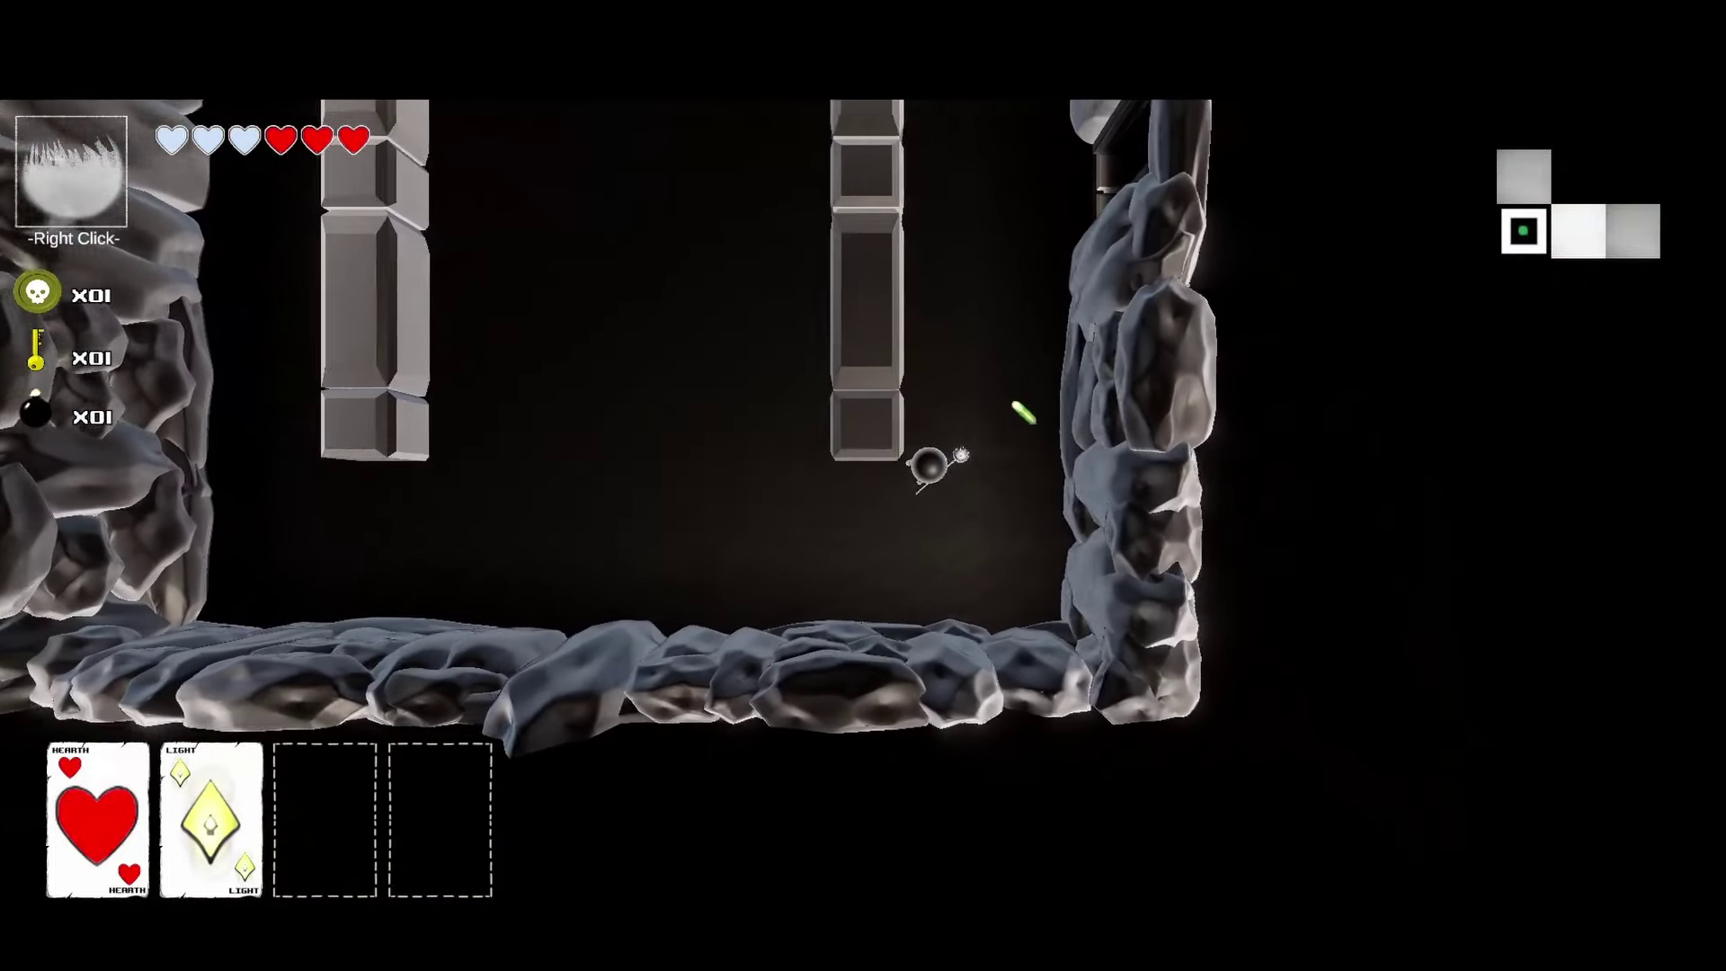
key("w")
key("q")
key("a")
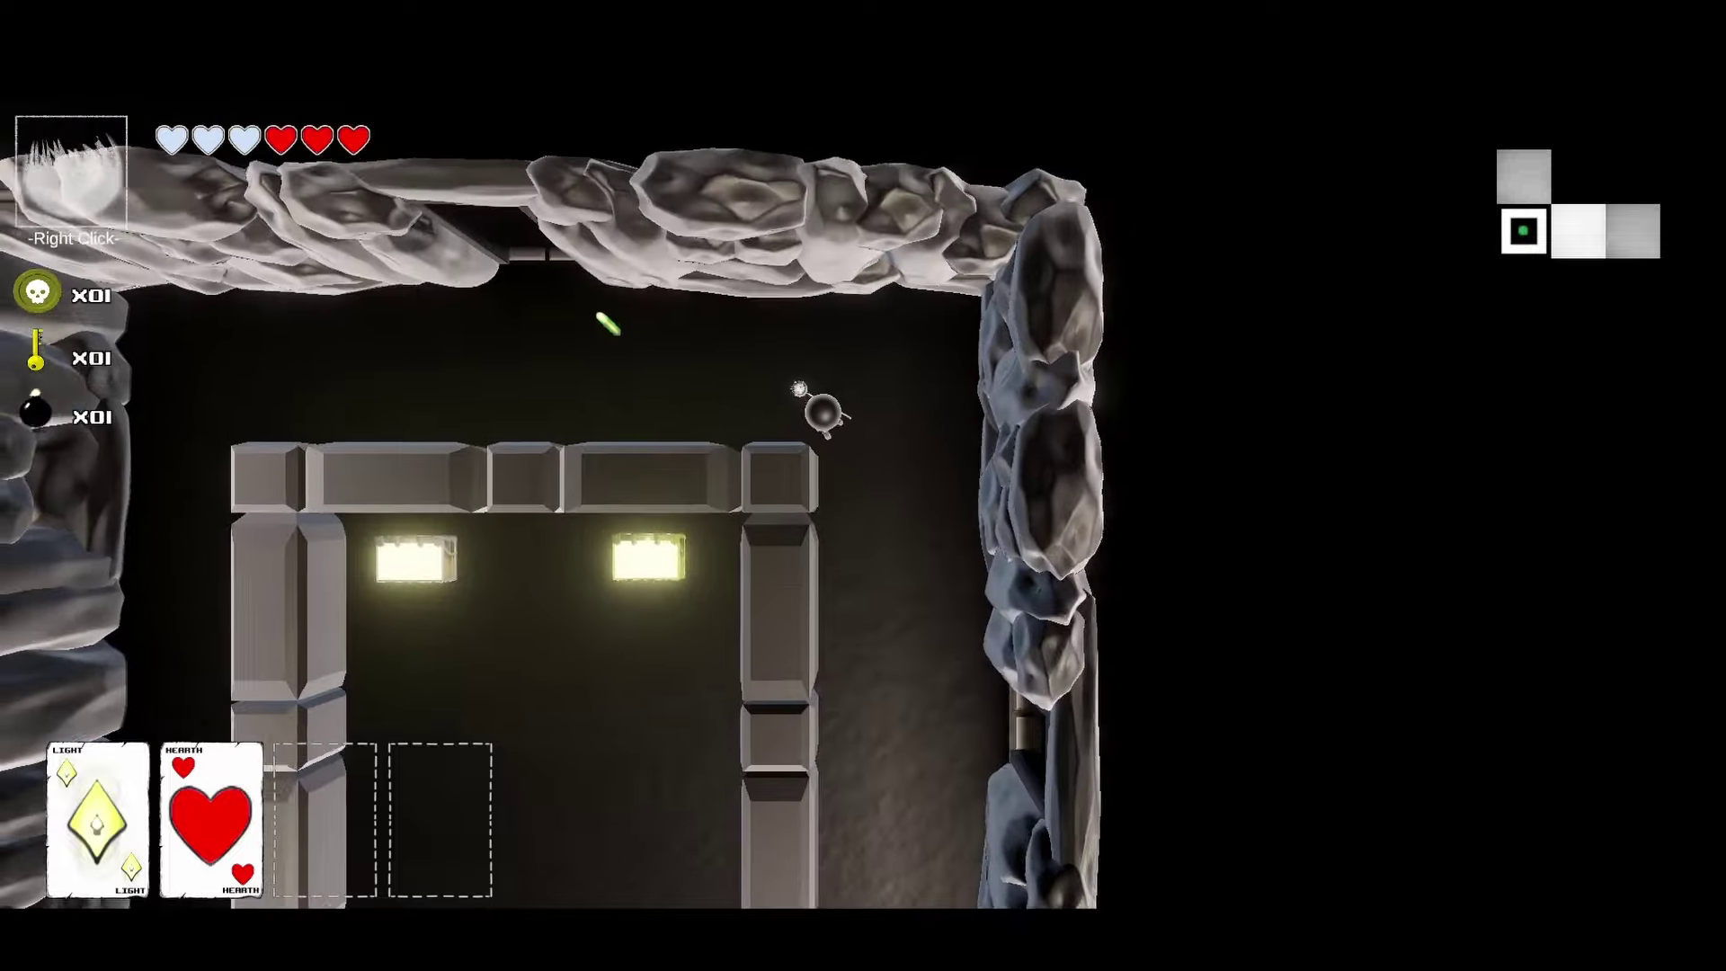
key("w")
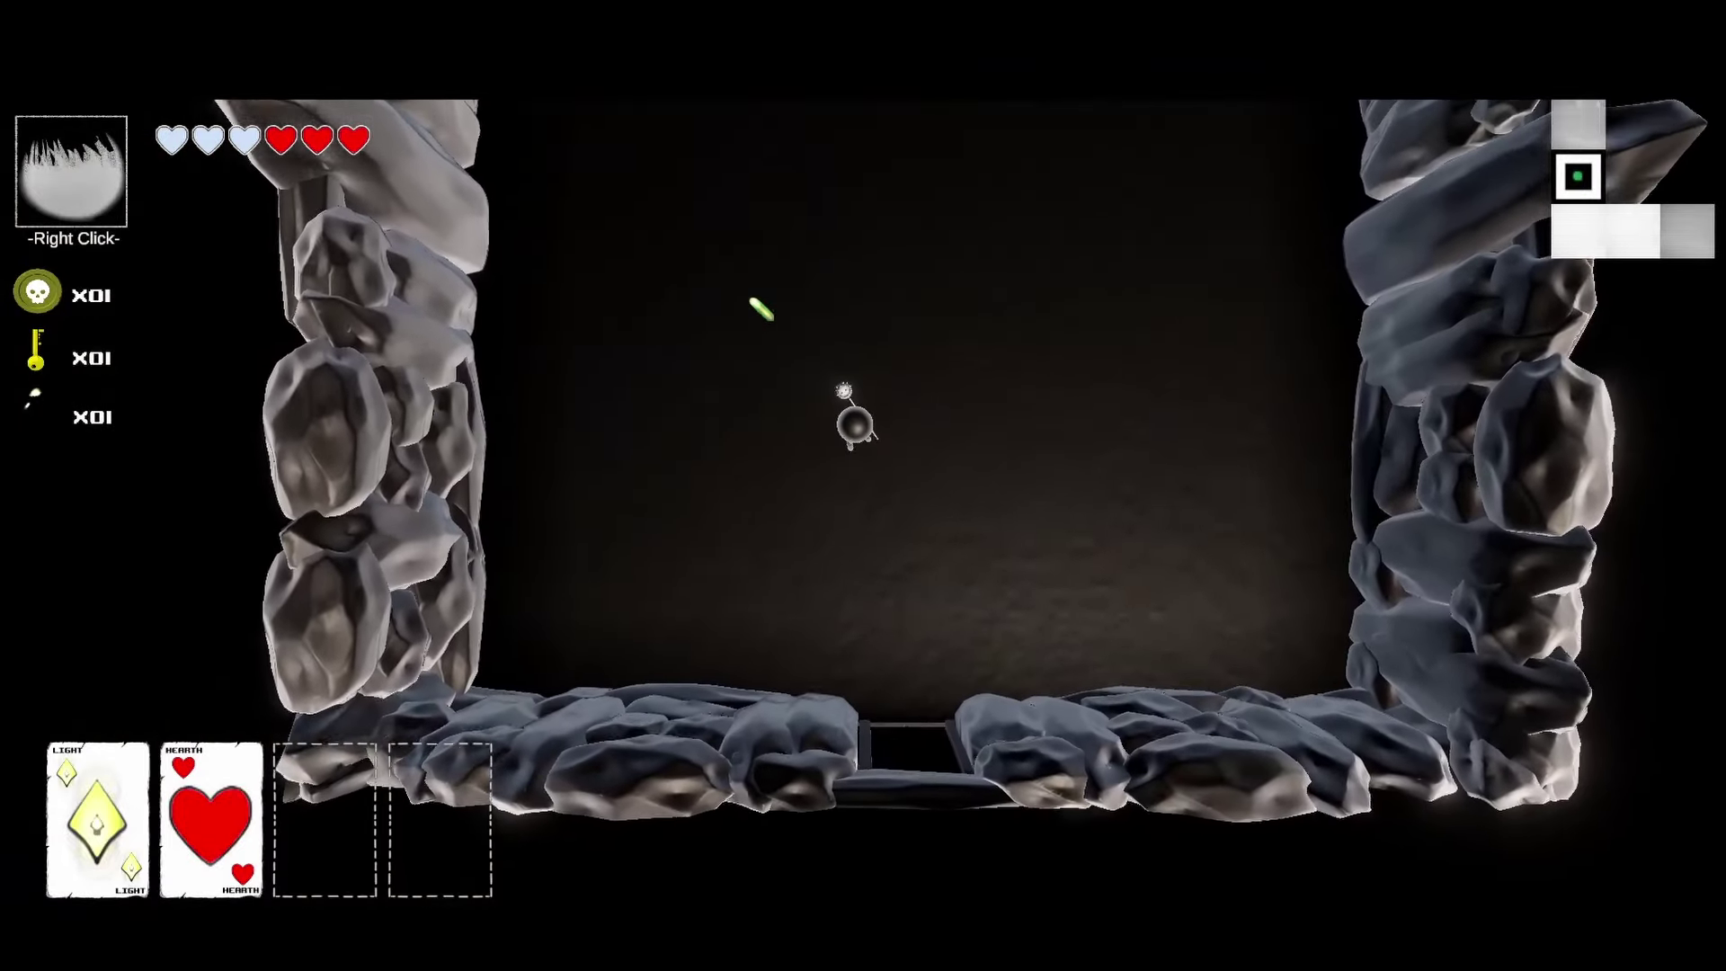
Cross the empty room northward and go through the following room's west doorway into the boulder room
key("d")
key("w")
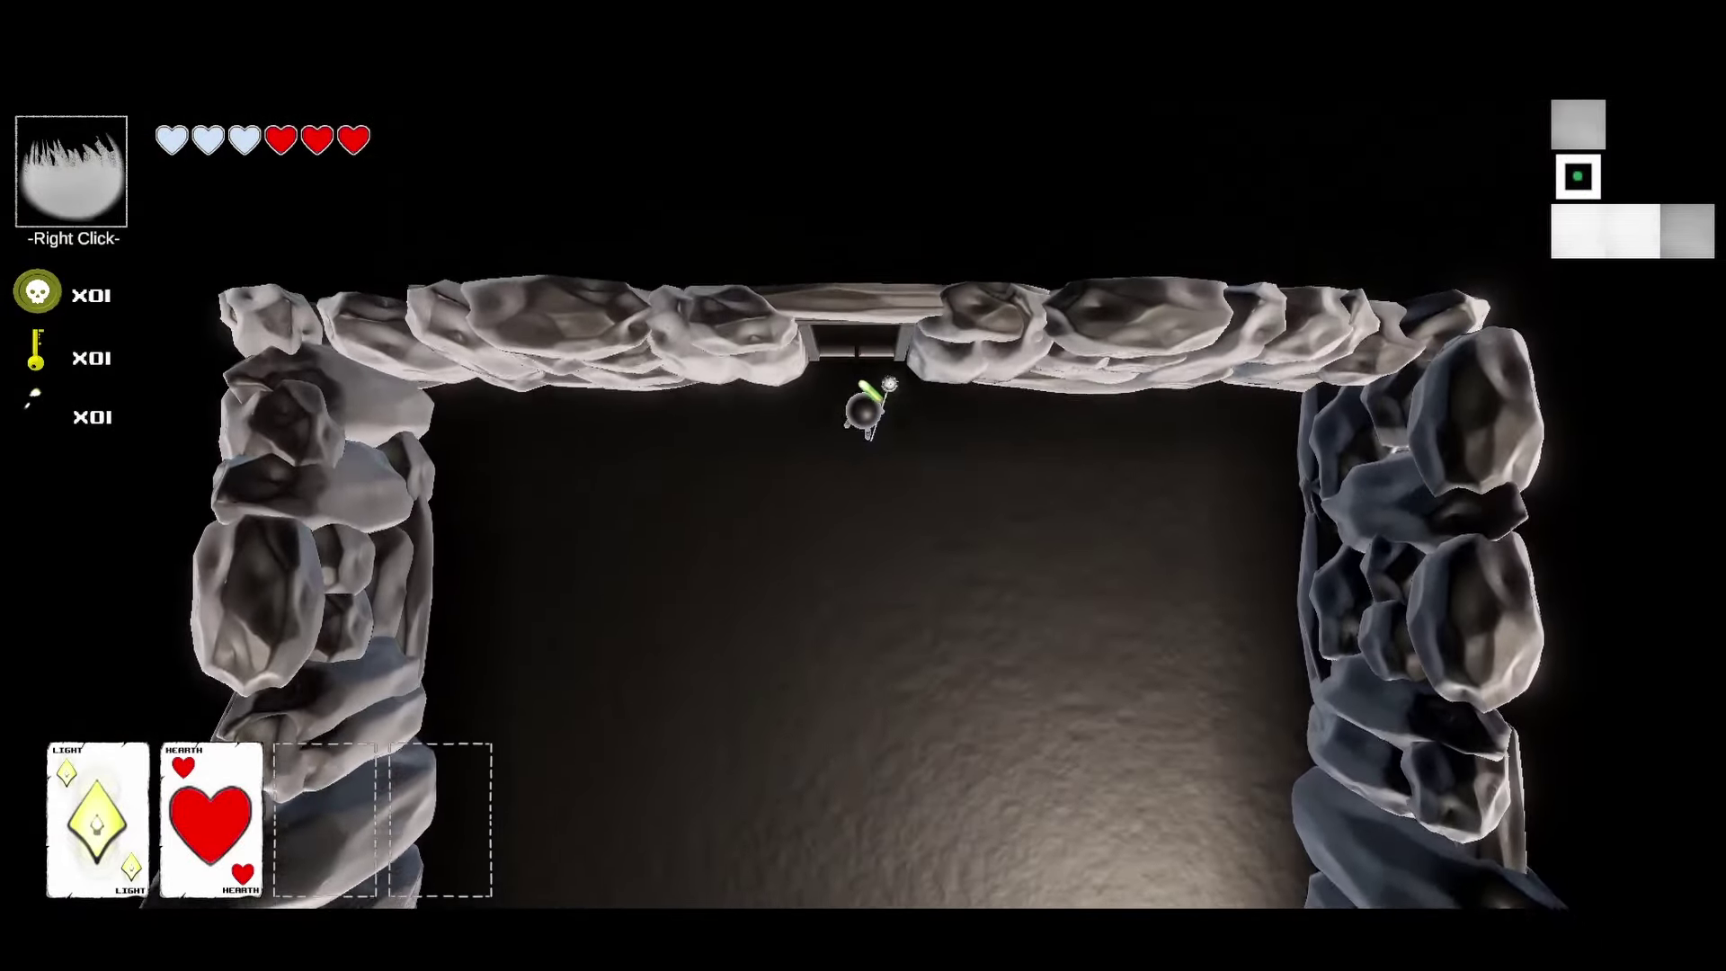
key("w")
key("a")
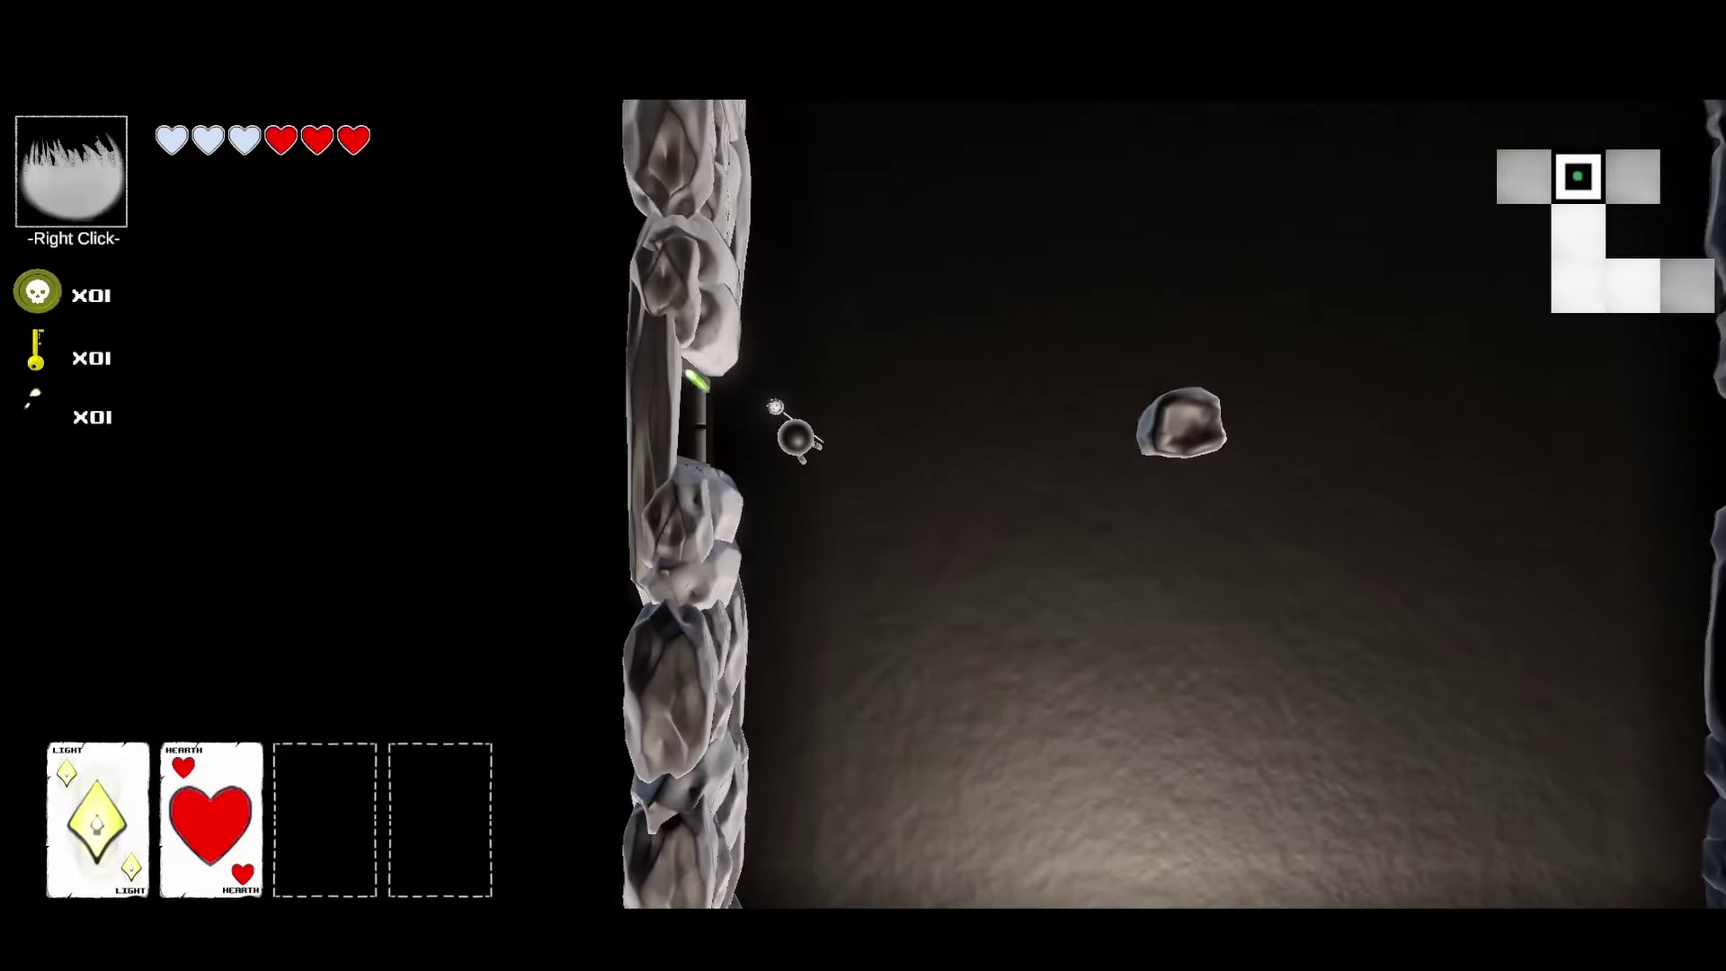
key("a")
key("s")
key("w")
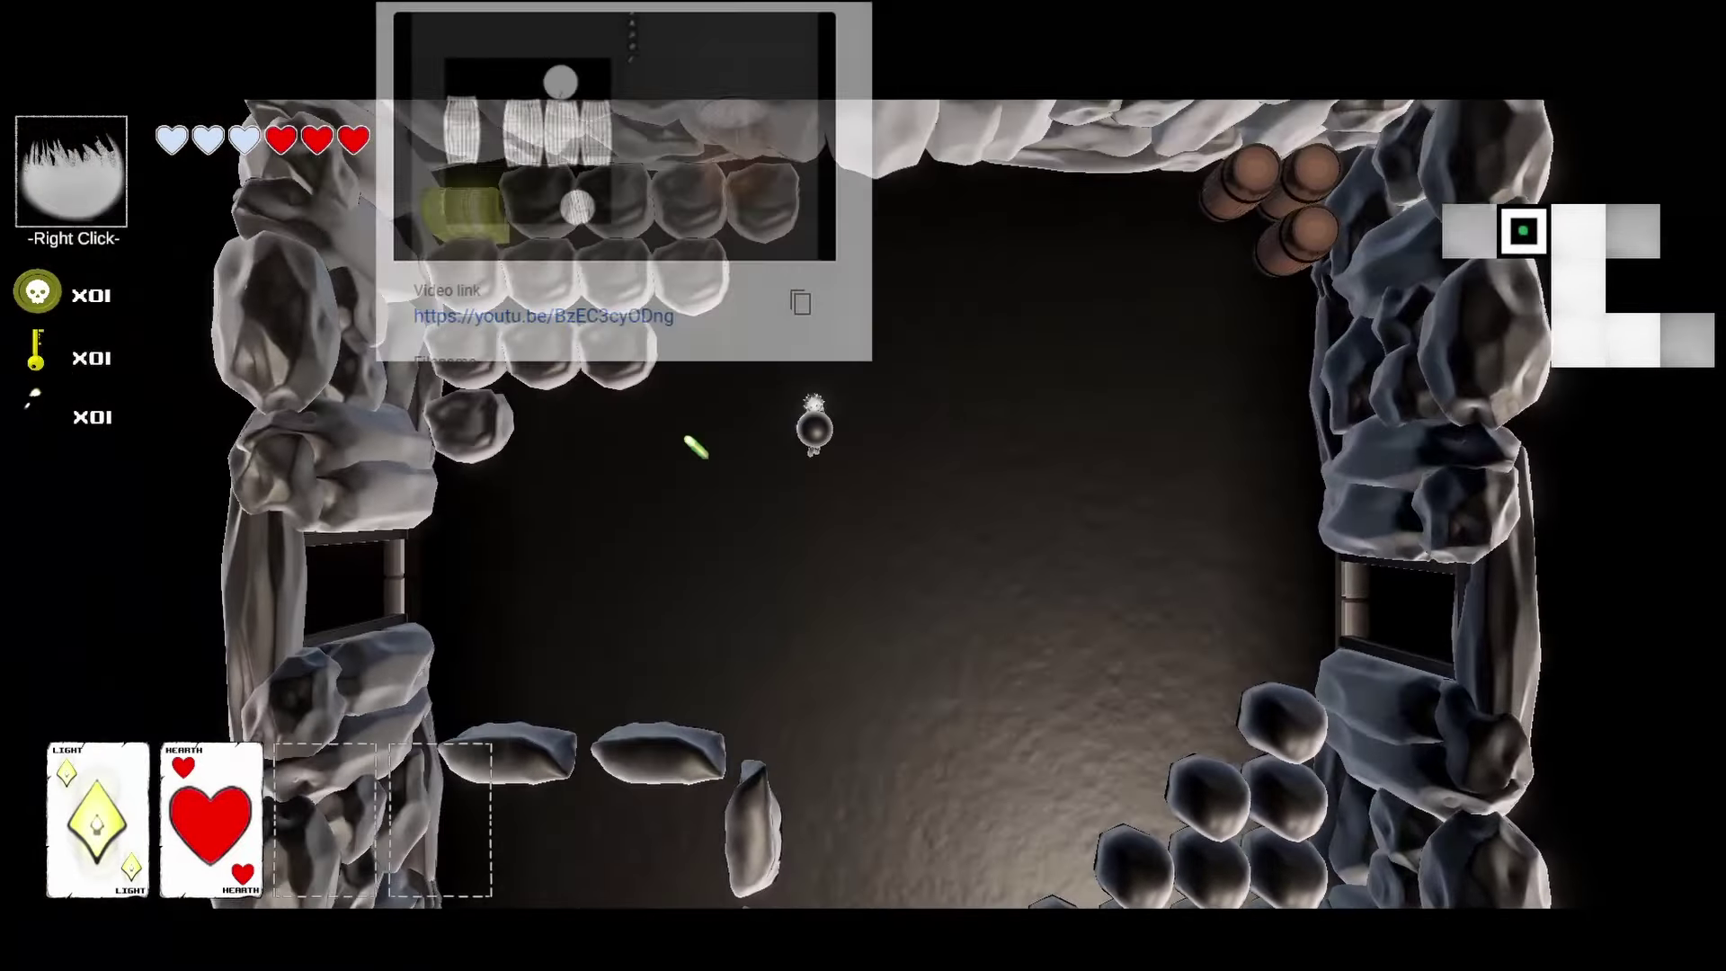
Open the two chests in the boulder room's south-west corner and collect the coins and Chain Lightning card
key("s")
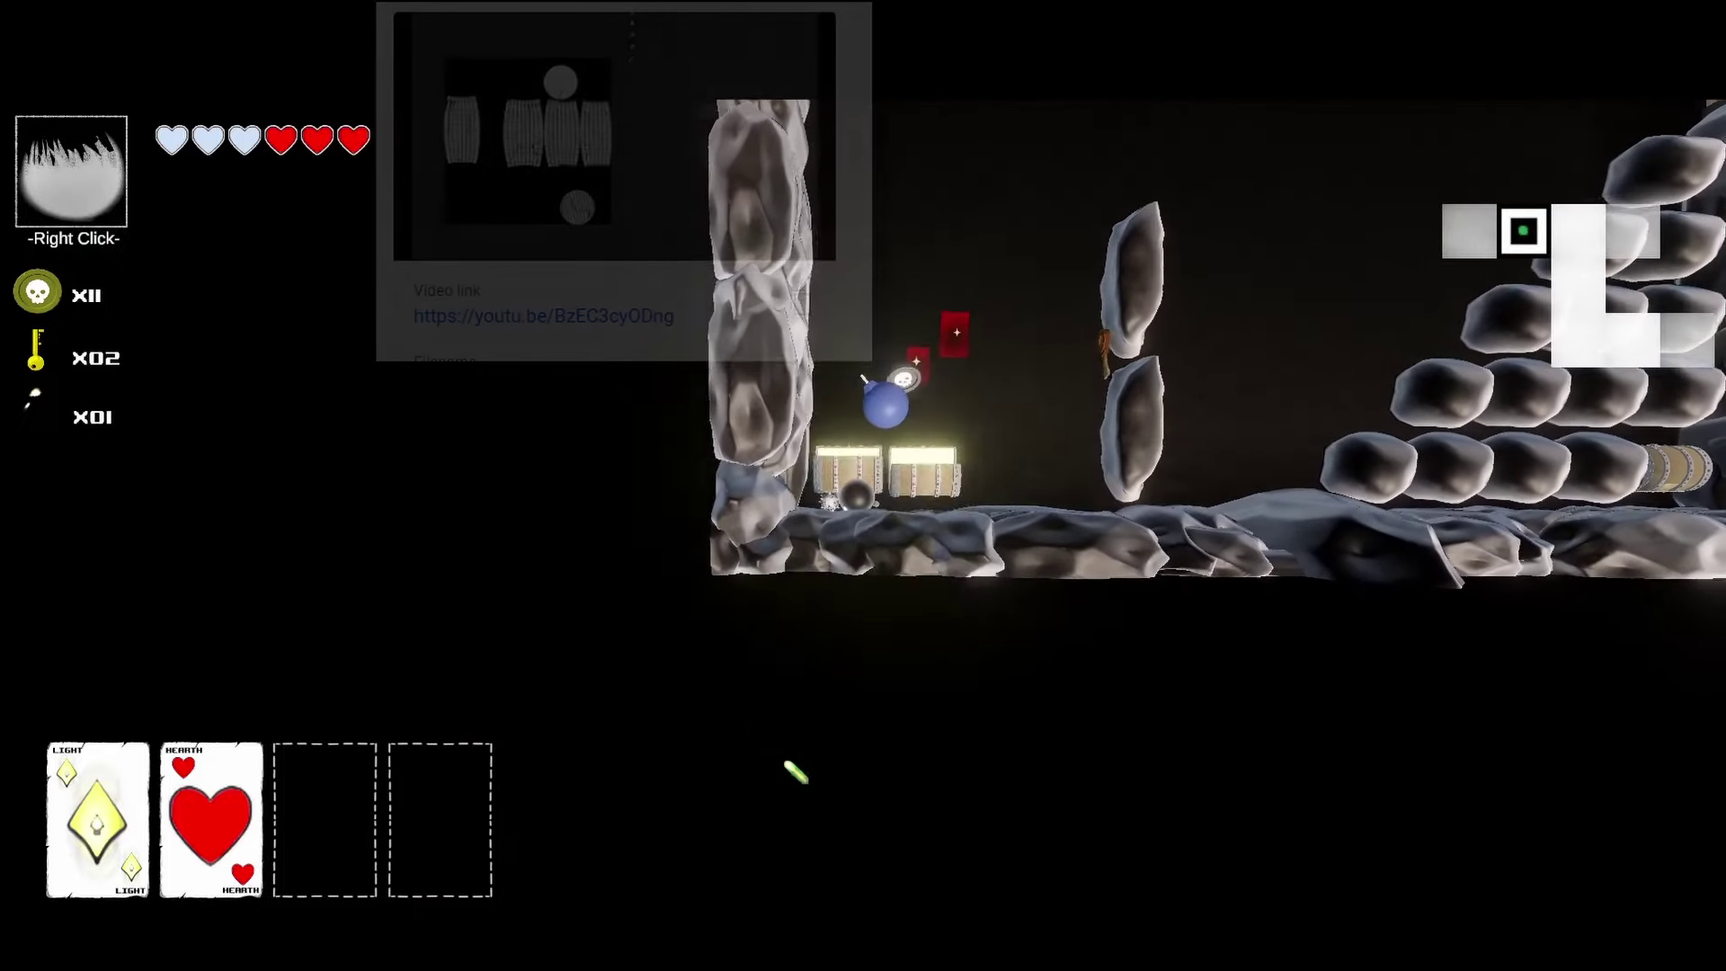
key("d")
left_click(537, 527)
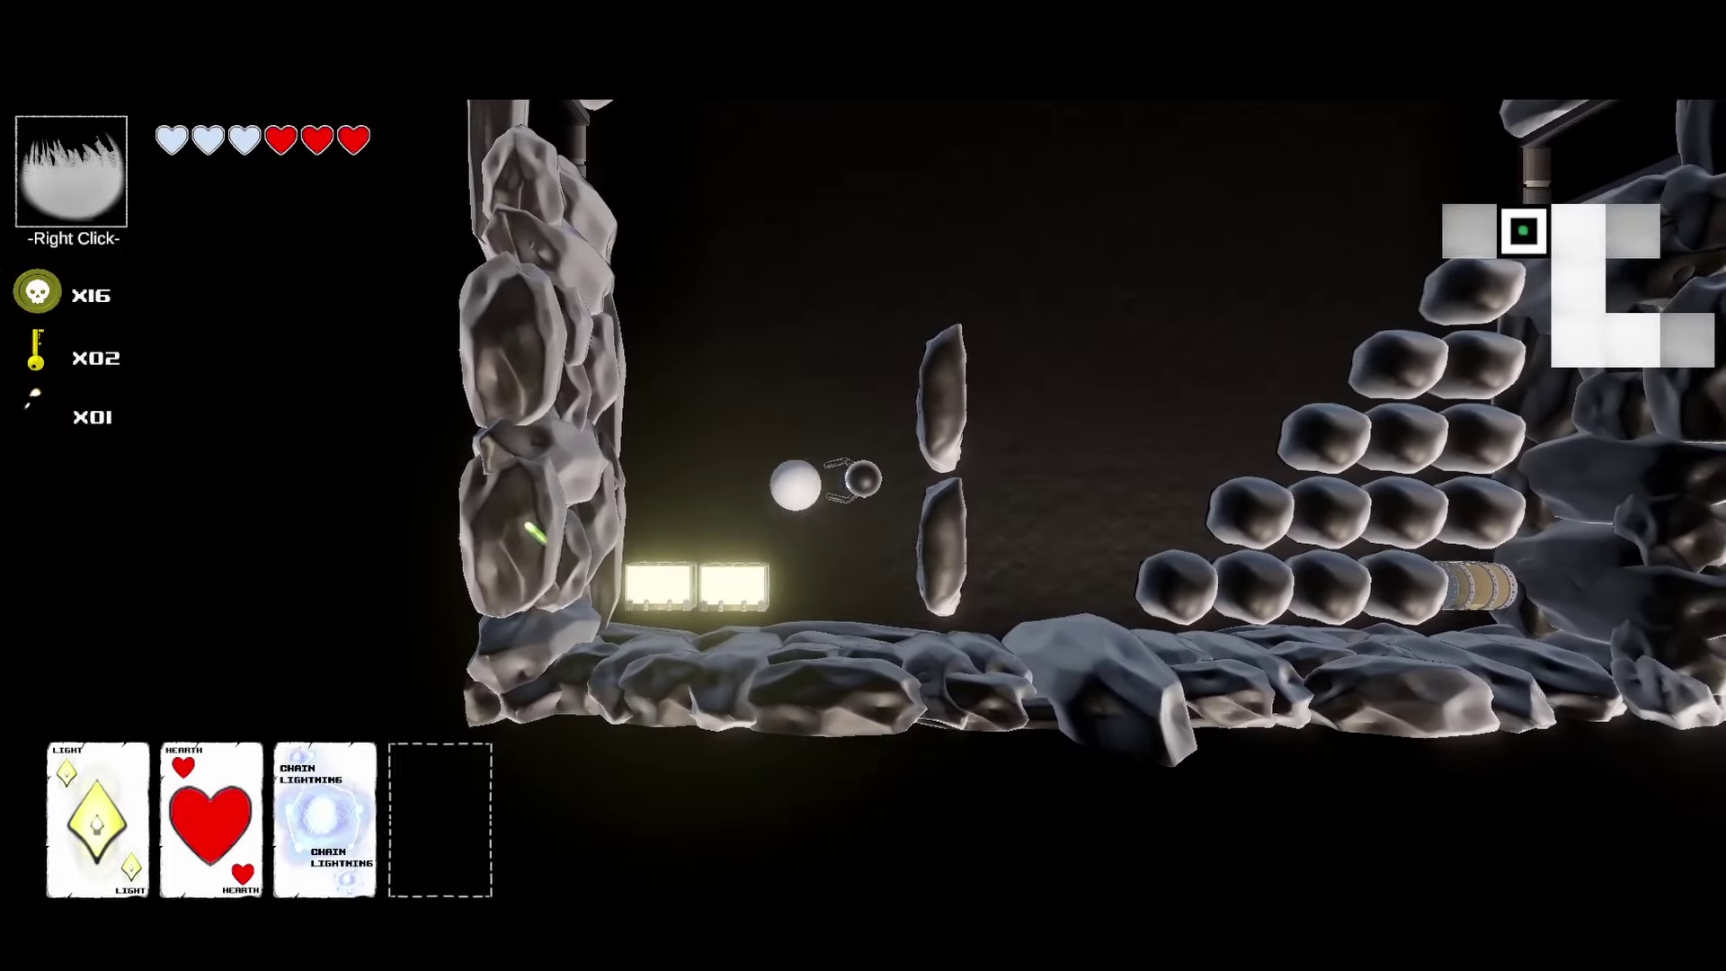
key("a")
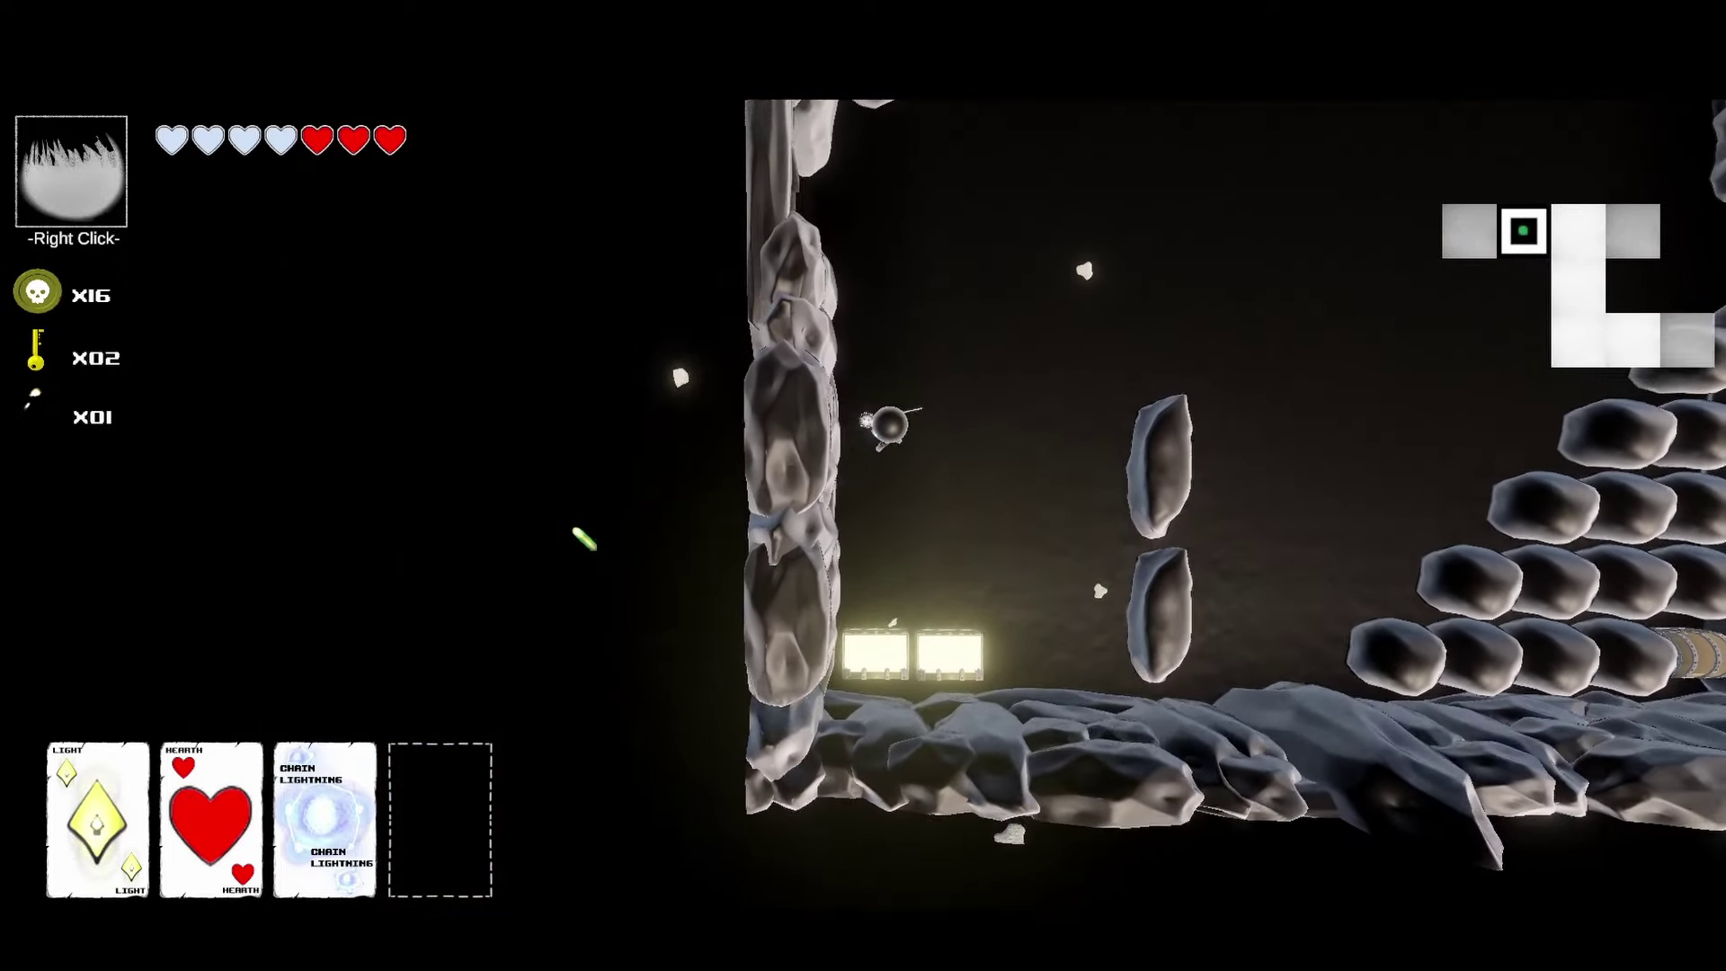
Walk west into the round room and open the plain chest above the webs for a Fireball card
key("a")
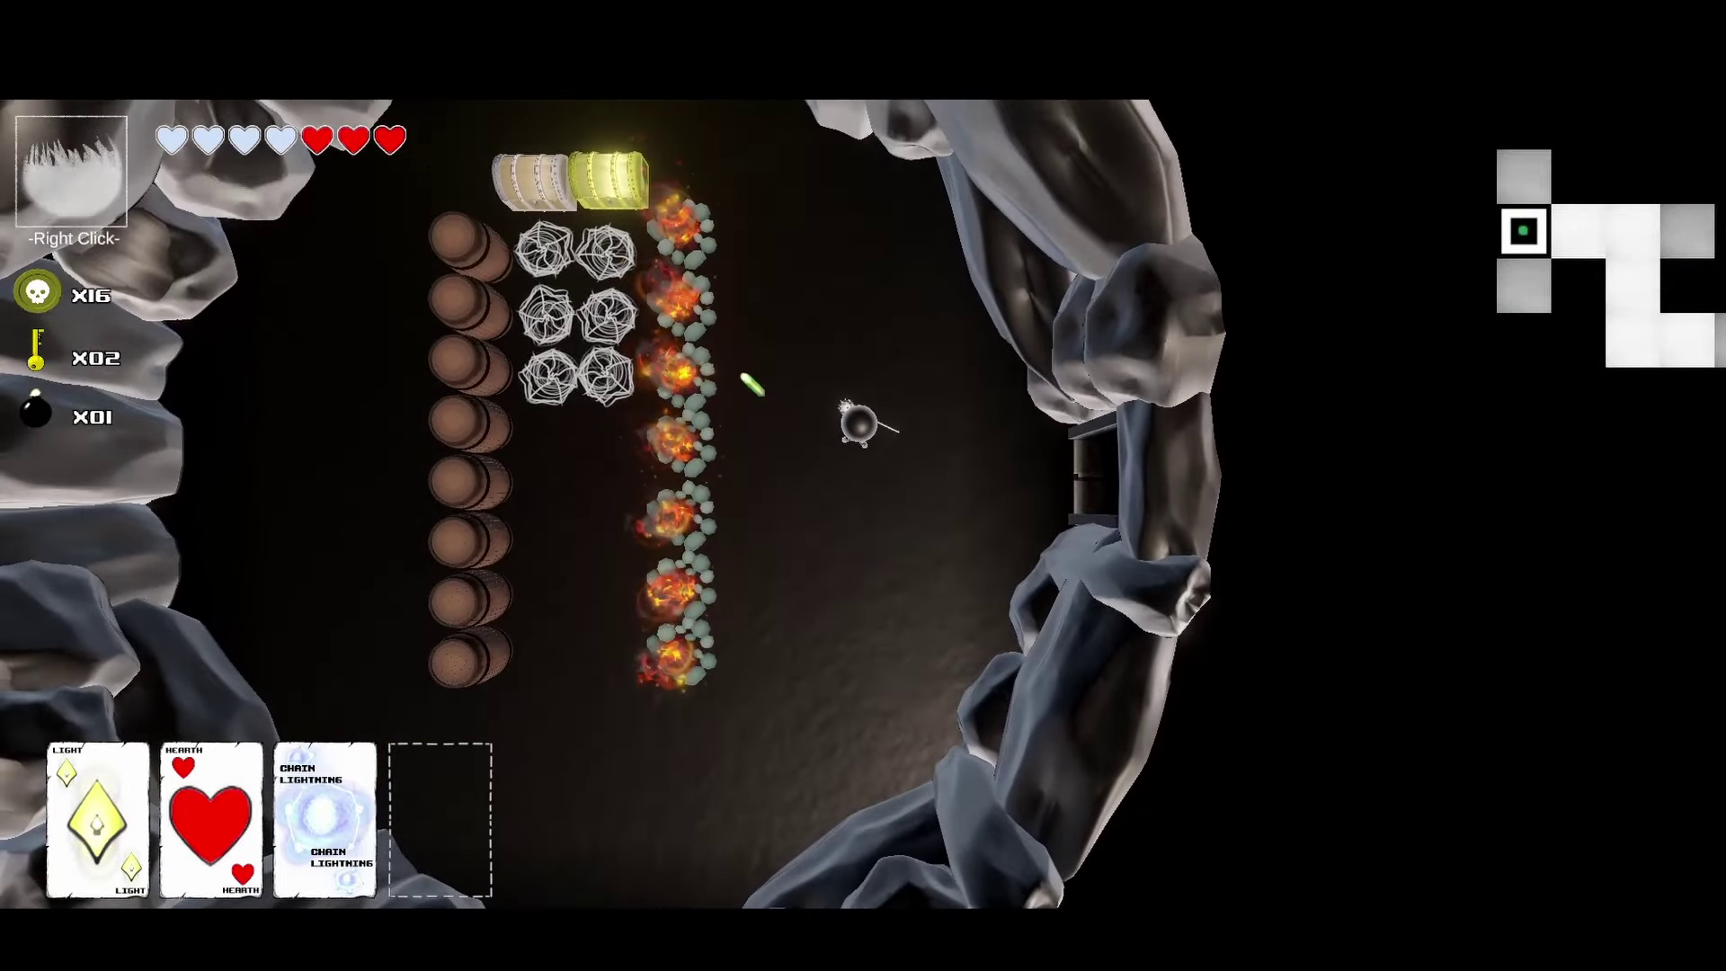
key("w")
key("a")
key("s")
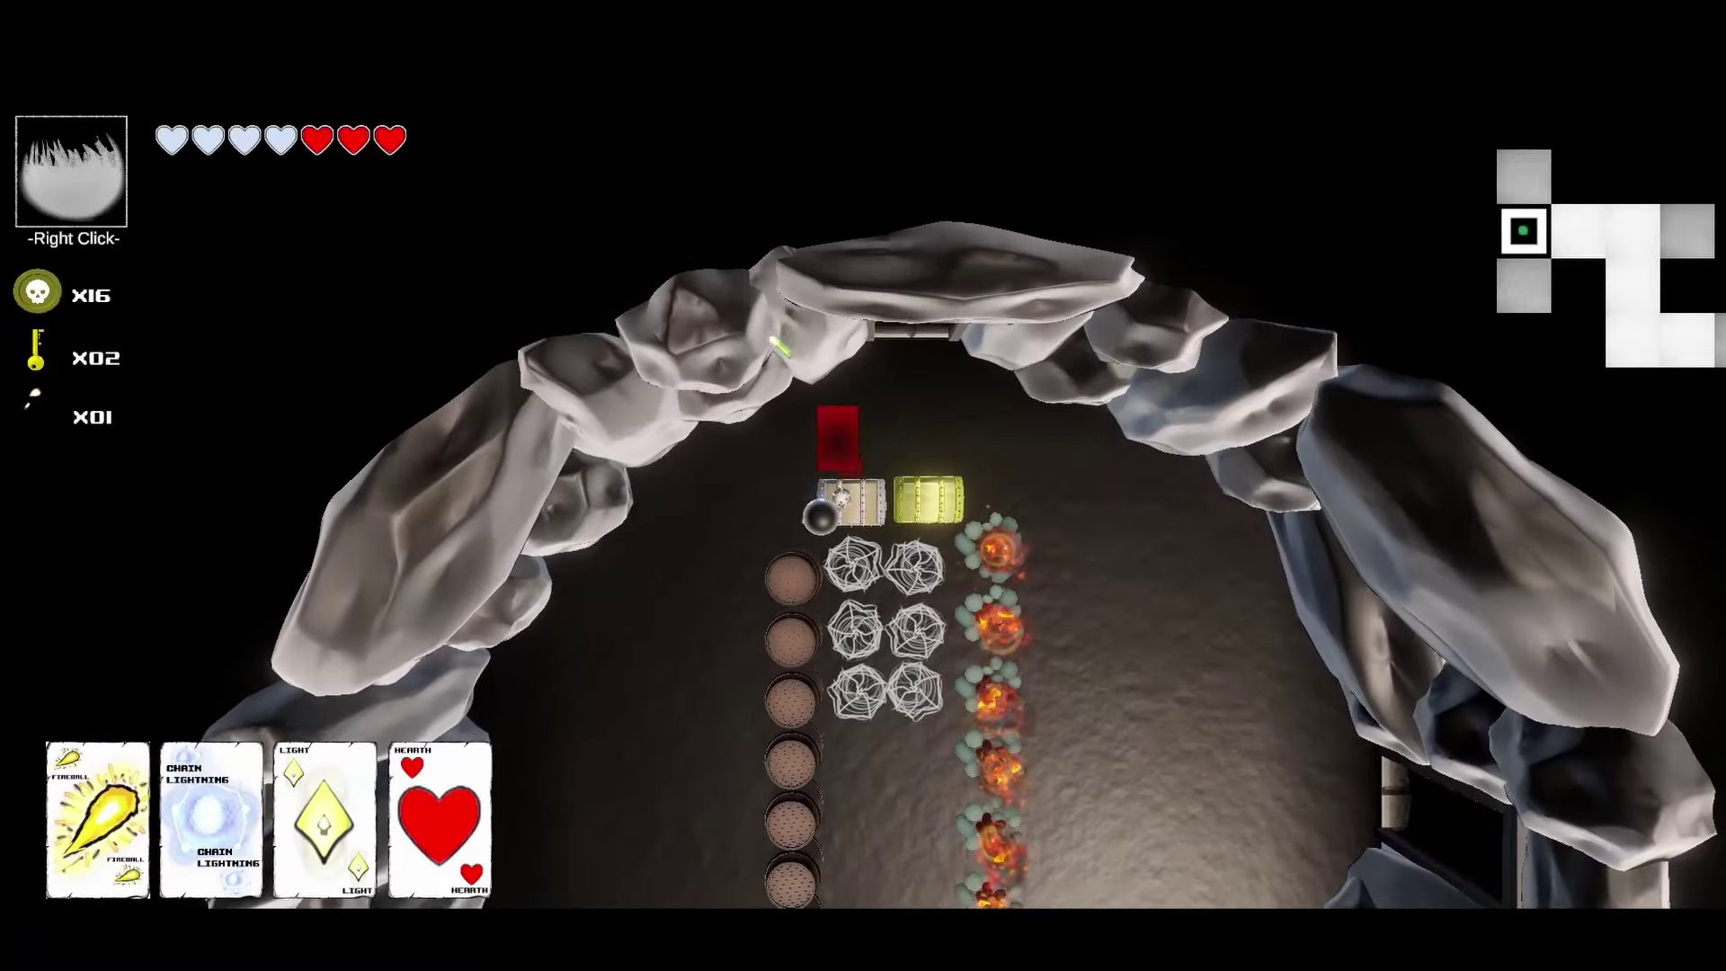
Unlock the yellow chest in the round room, pick up the Drugs item and activate it
key("w")
key("s")
key("w")
key("a")
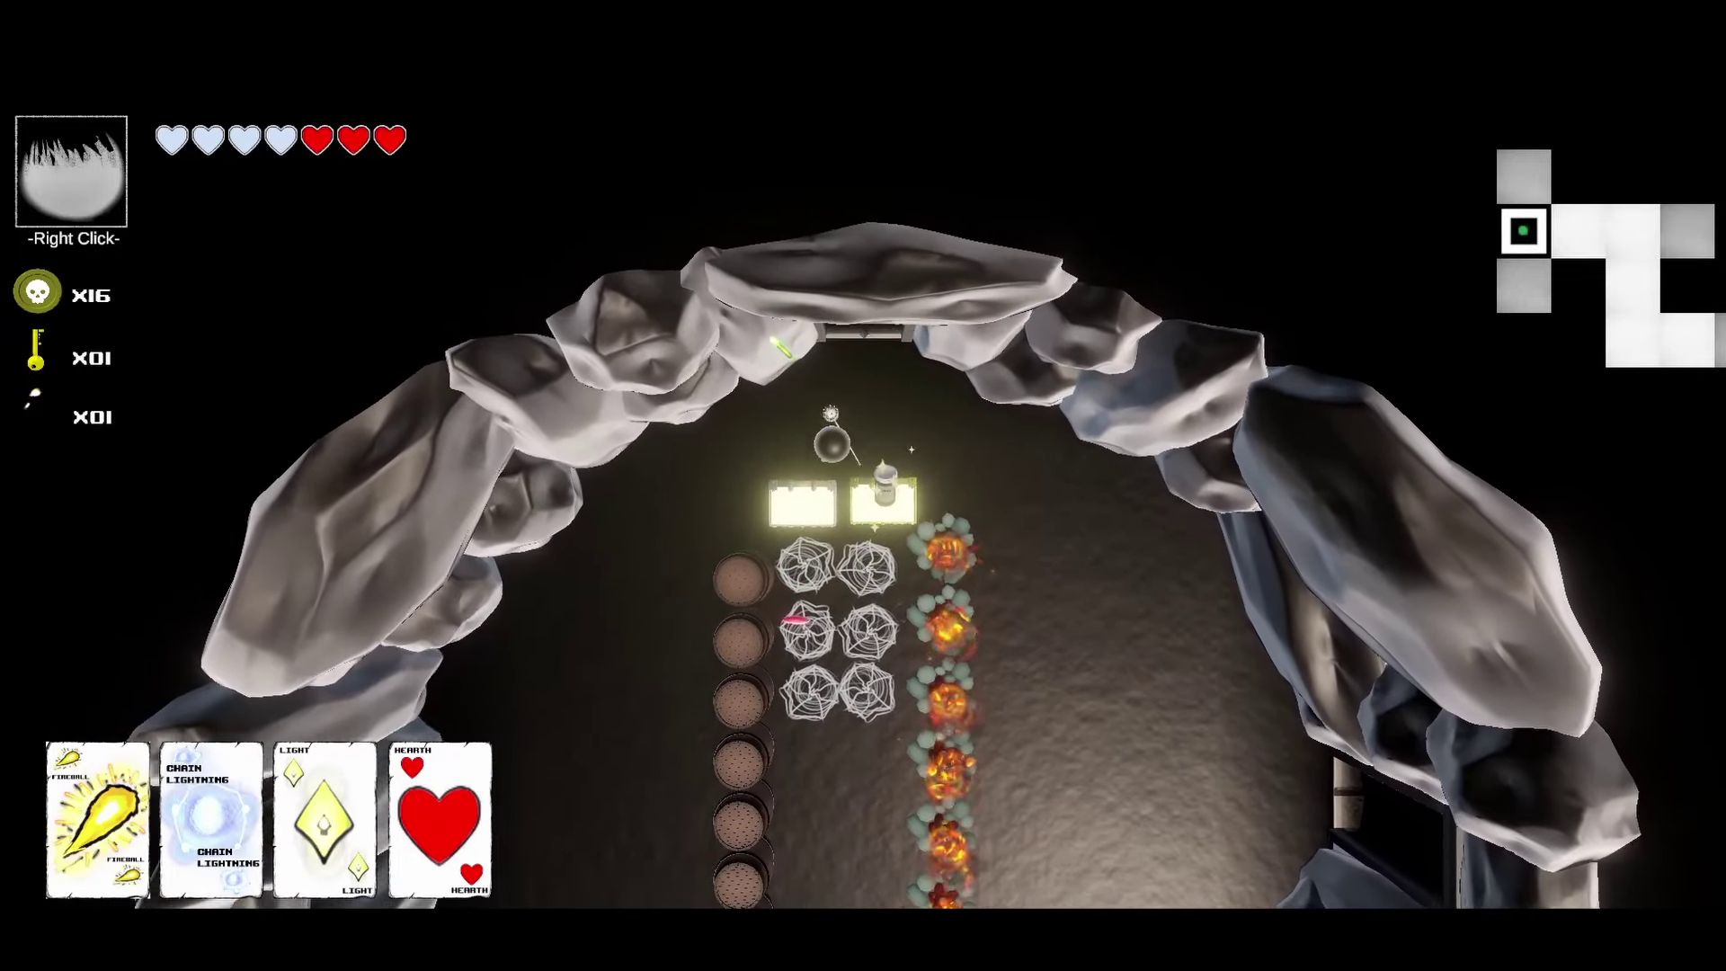
key("d")
right_click(841, 338)
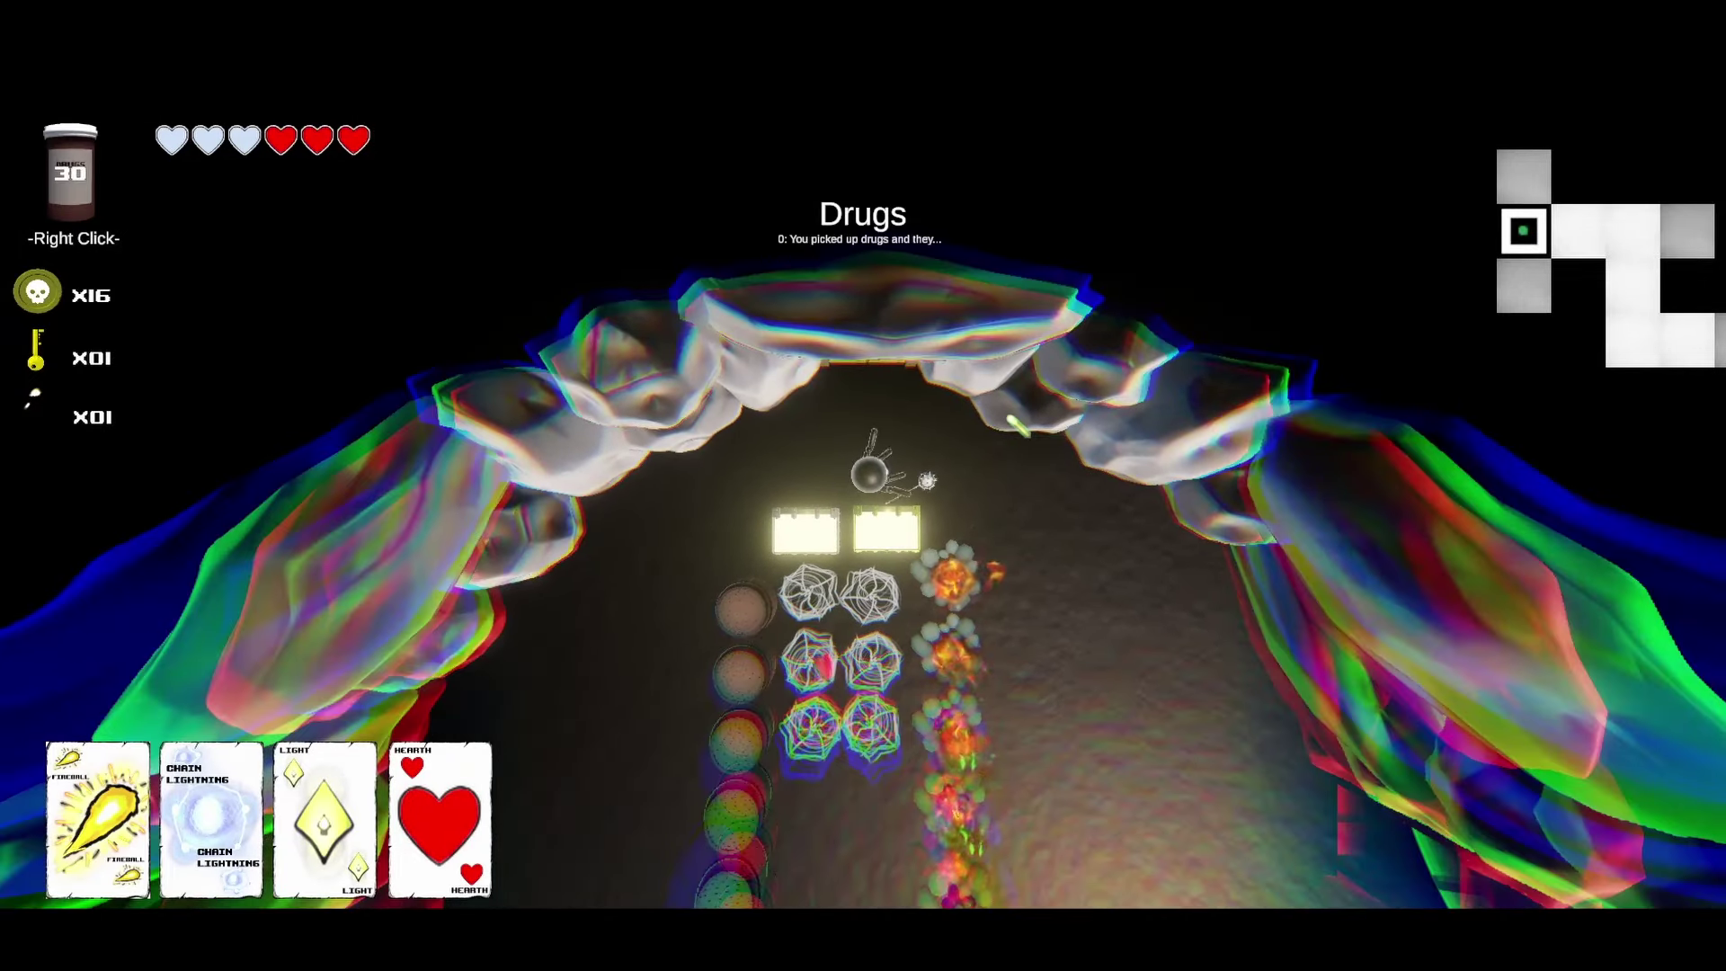
Enter the web-filled room to the north and shoot the enemies around its central webs while dodging
key("w")
key("a")
left_click(982, 404)
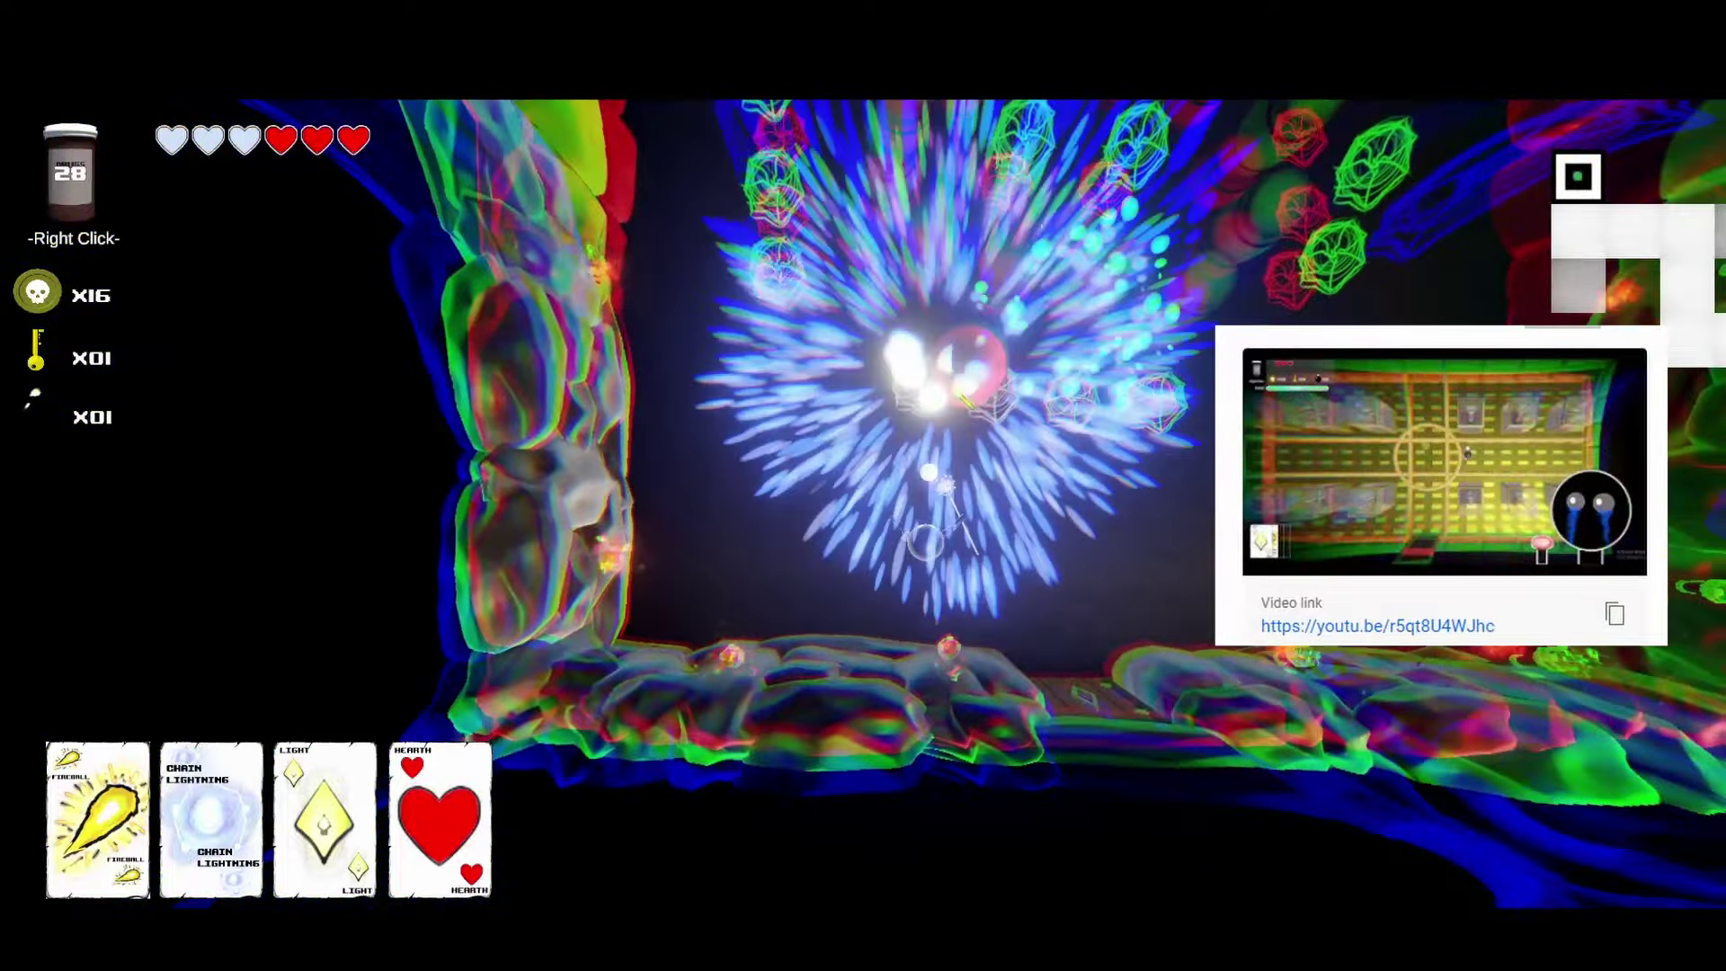
key("d")
key("w")
key("s")
left_click(943, 297)
key("a")
left_click(953, 285)
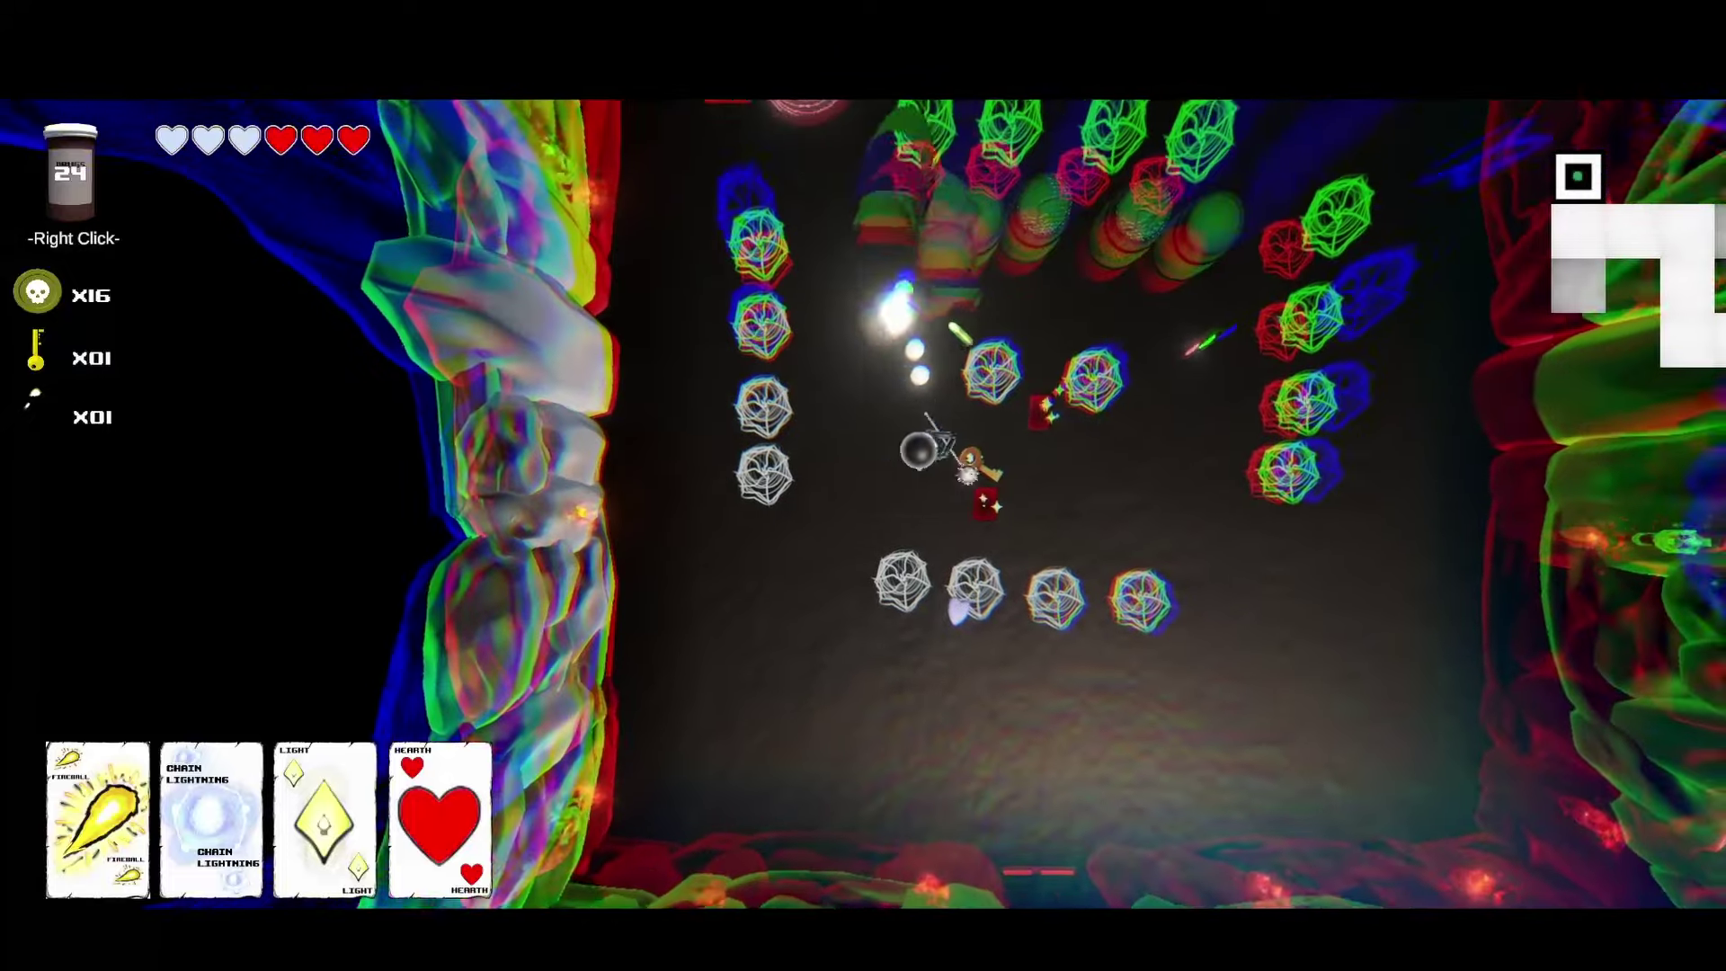
Keep firing north and north-east past the central webs while moving toward the dropped cards and key
key("d")
key("s")
left_click(908, 239)
left_click(1110, 256)
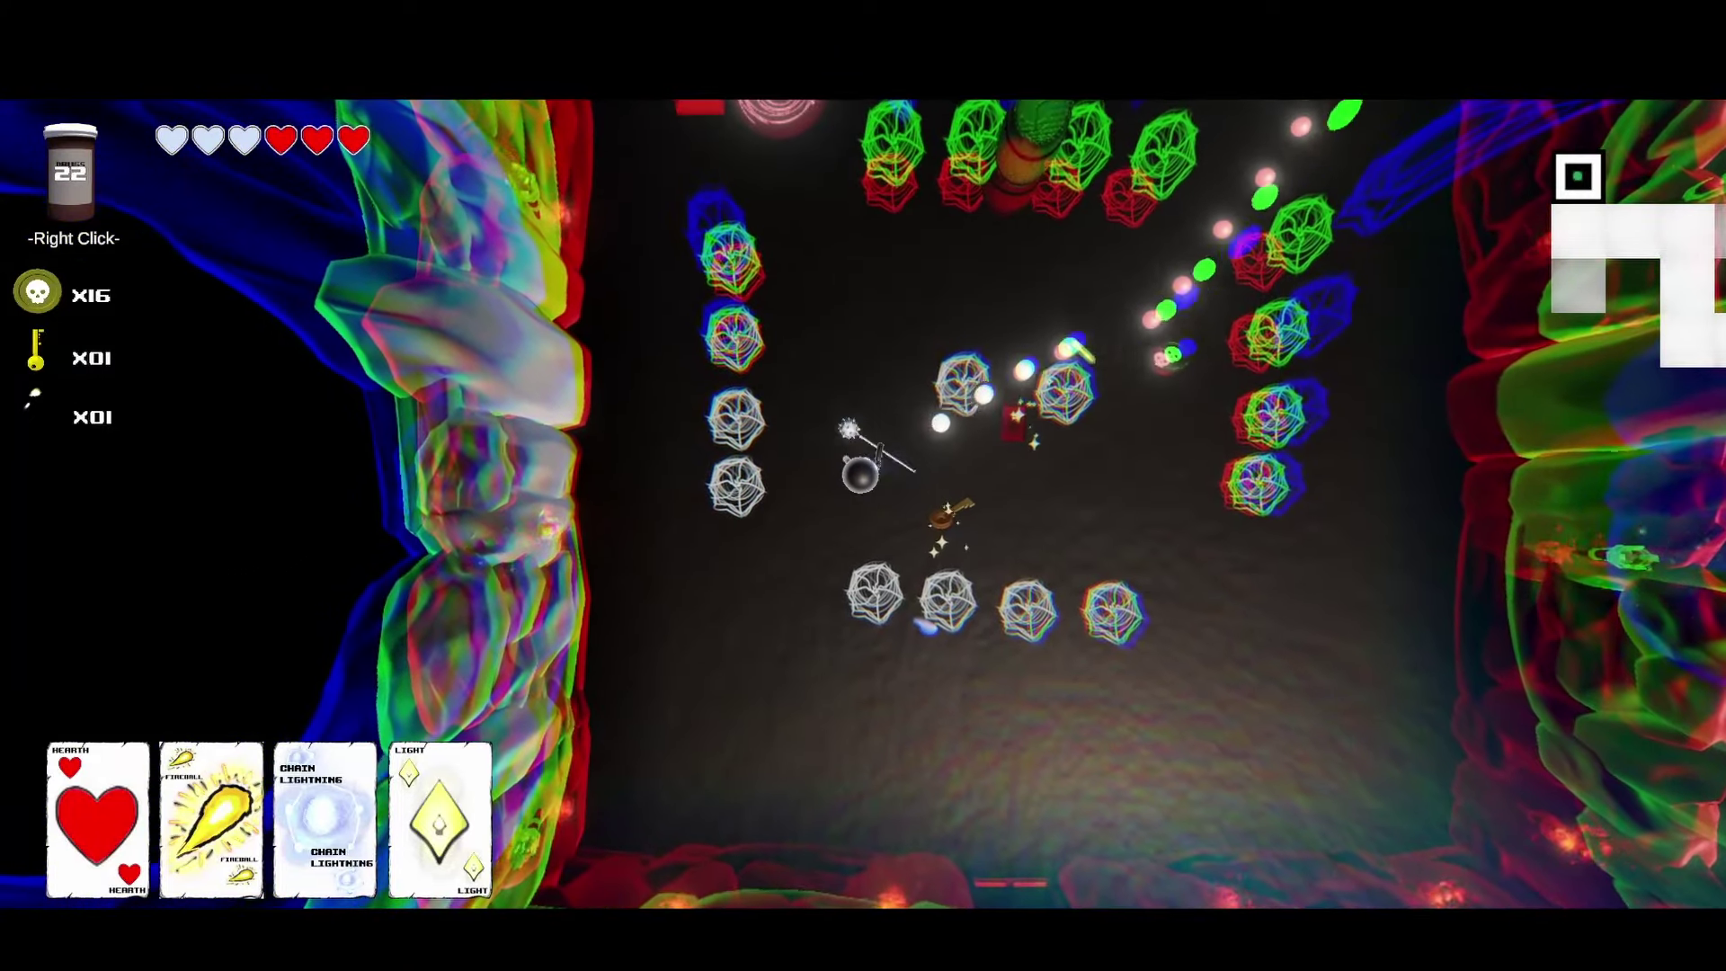
Use the Heart card from the first slot and collect the dropped key and second Fireball card
key("s")
key("1")
key("w")
key("d")
key("a")
key("s")
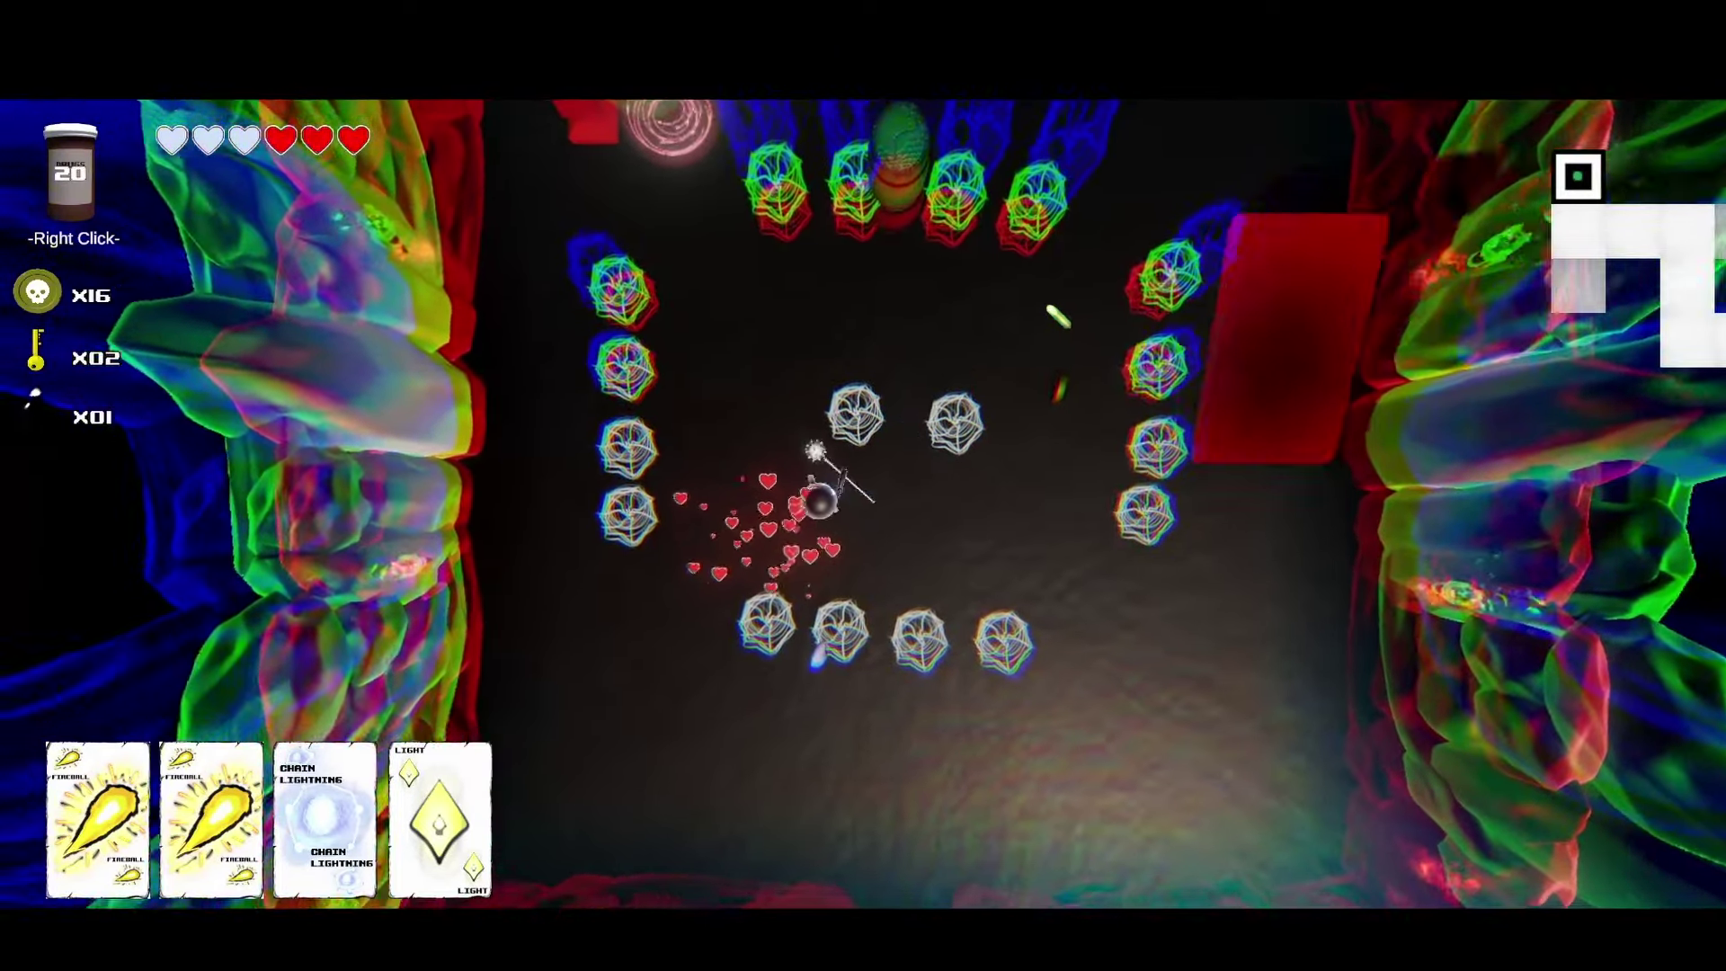
Fire a stream of shots to the north-east, pick up Run Speed Up and run around the lower webs
key("w")
left_click_drag(1055, 312, 1062, 290)
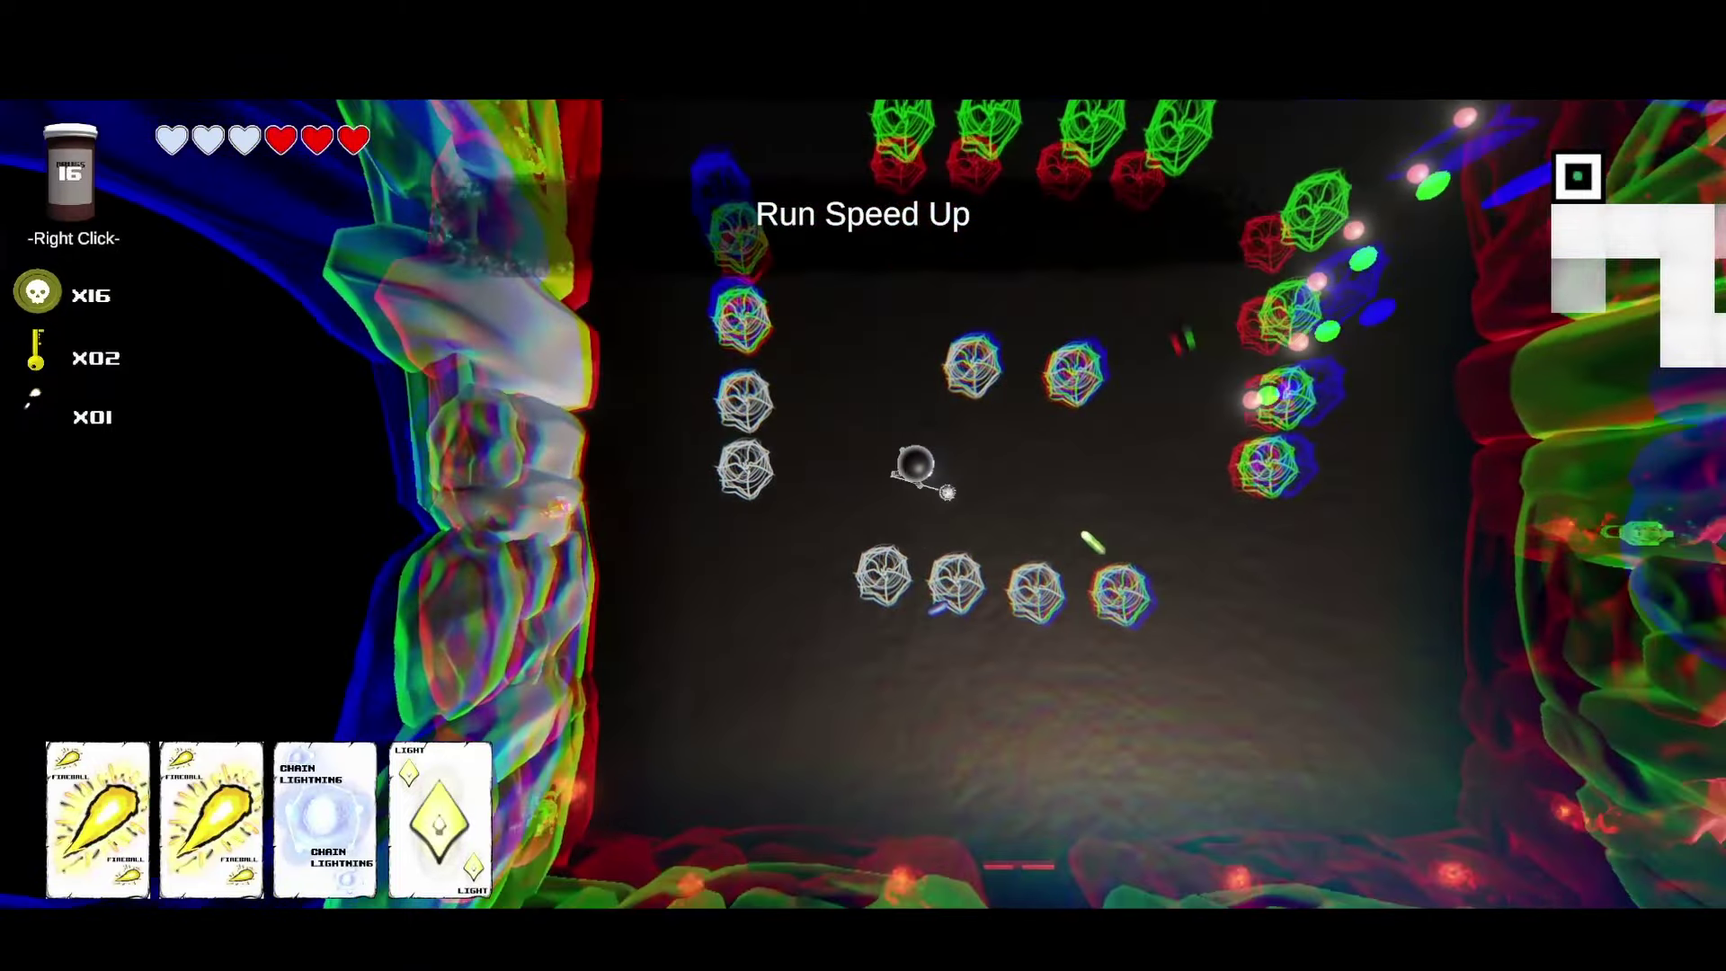
key("d")
key("w")
key("s")
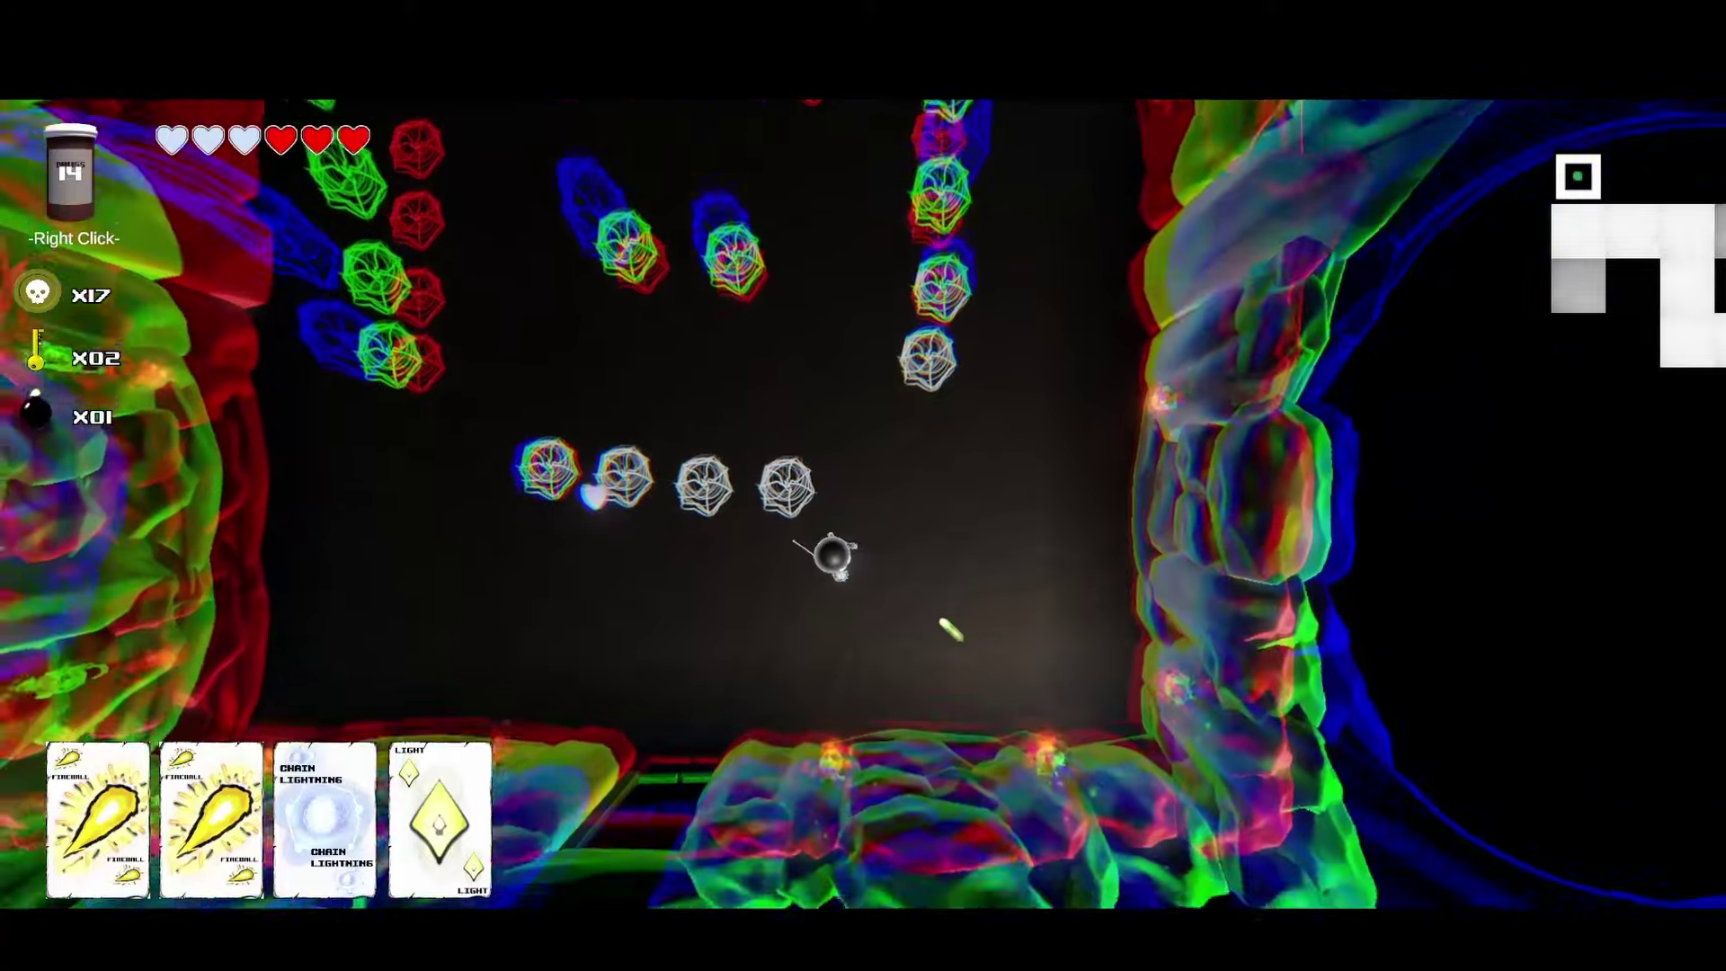
Return south through the round room toward its south doorway
key("s")
key("a")
key("a")
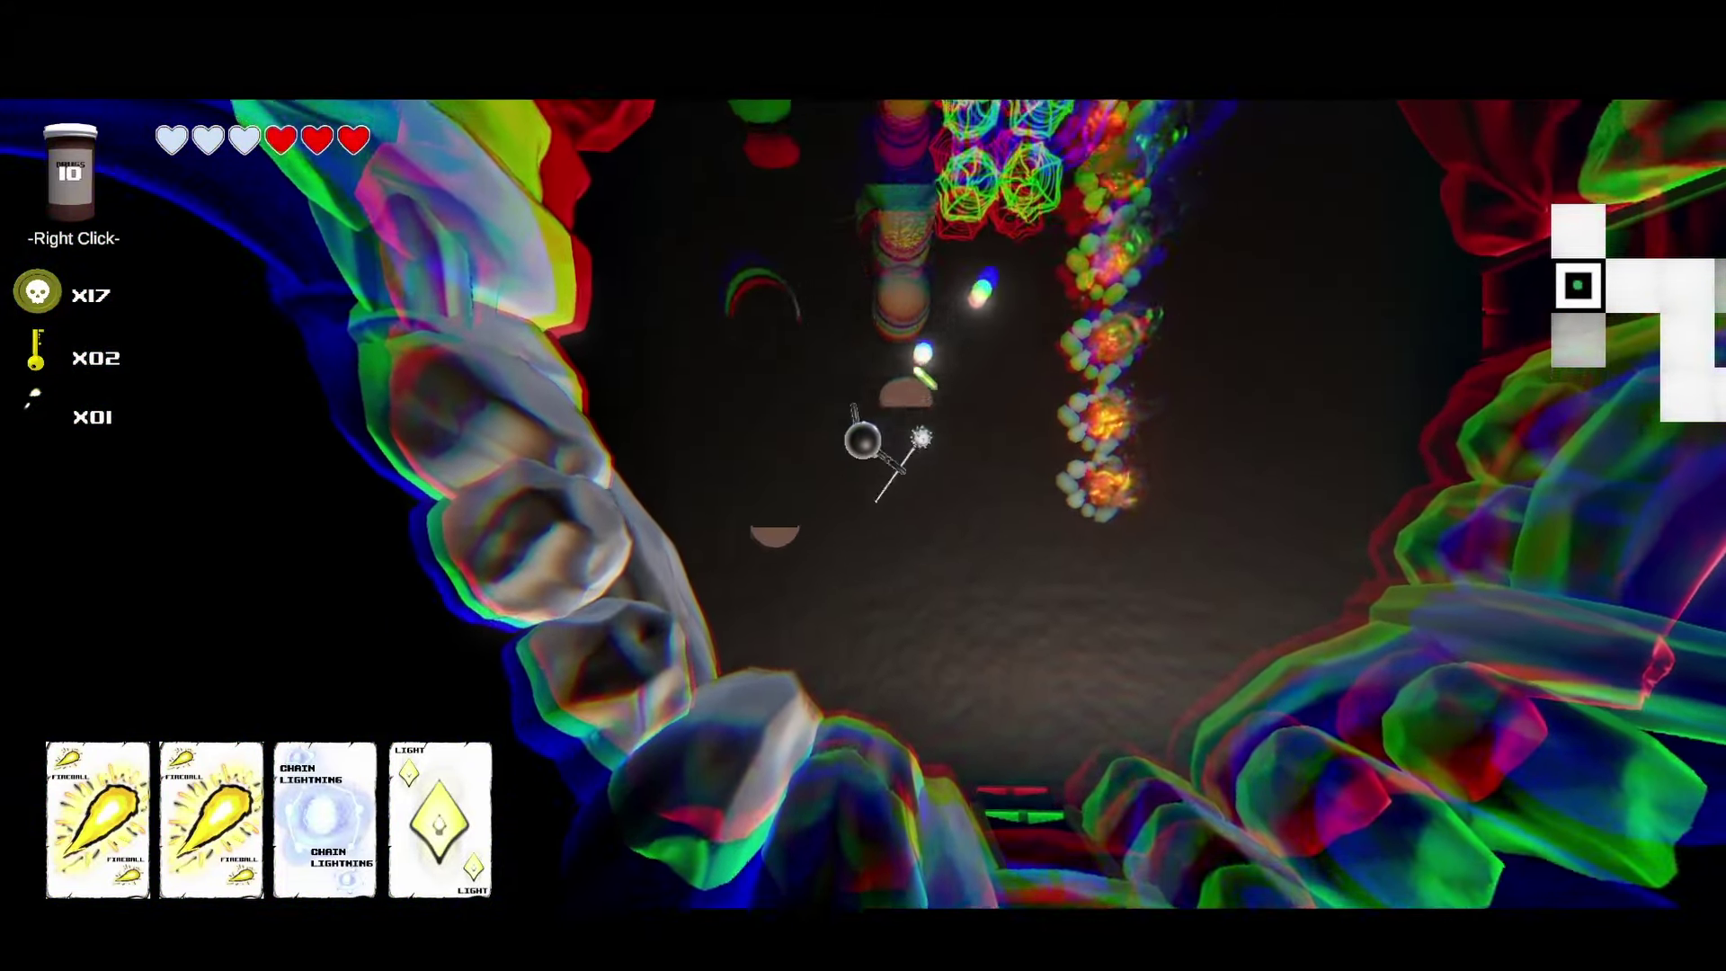
key("s")
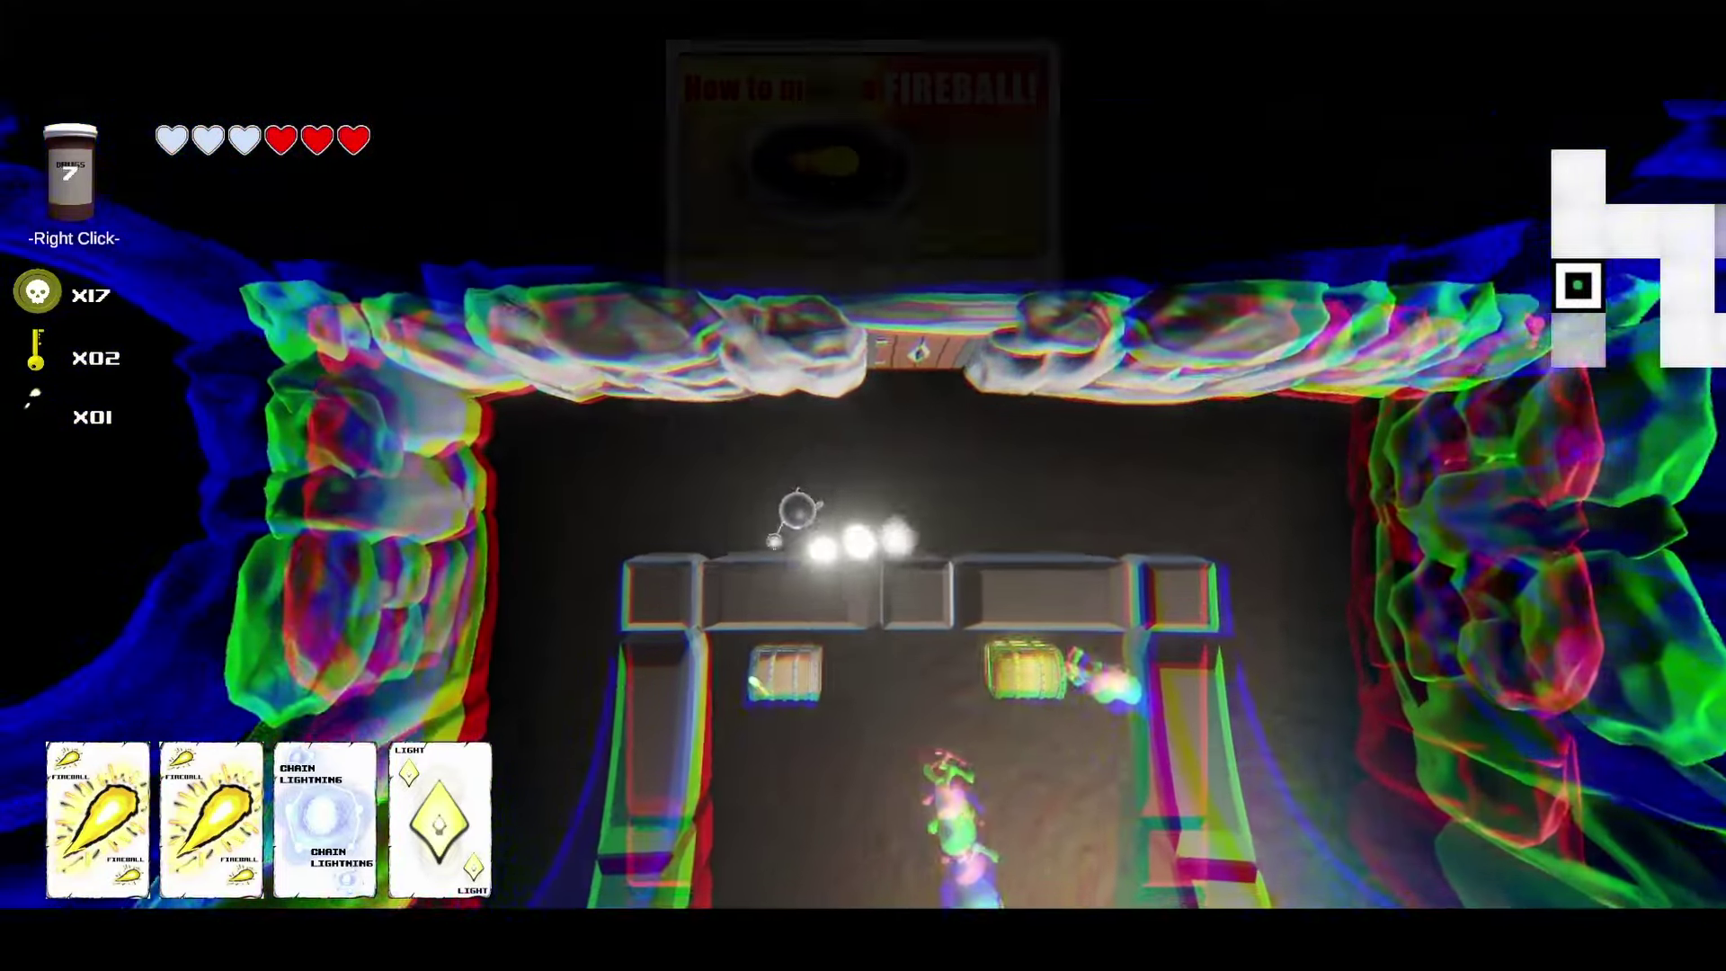
Use a Fireball card in the room to the south and blast the enemies below the walled enclosure
left_click(759, 681)
key("a")
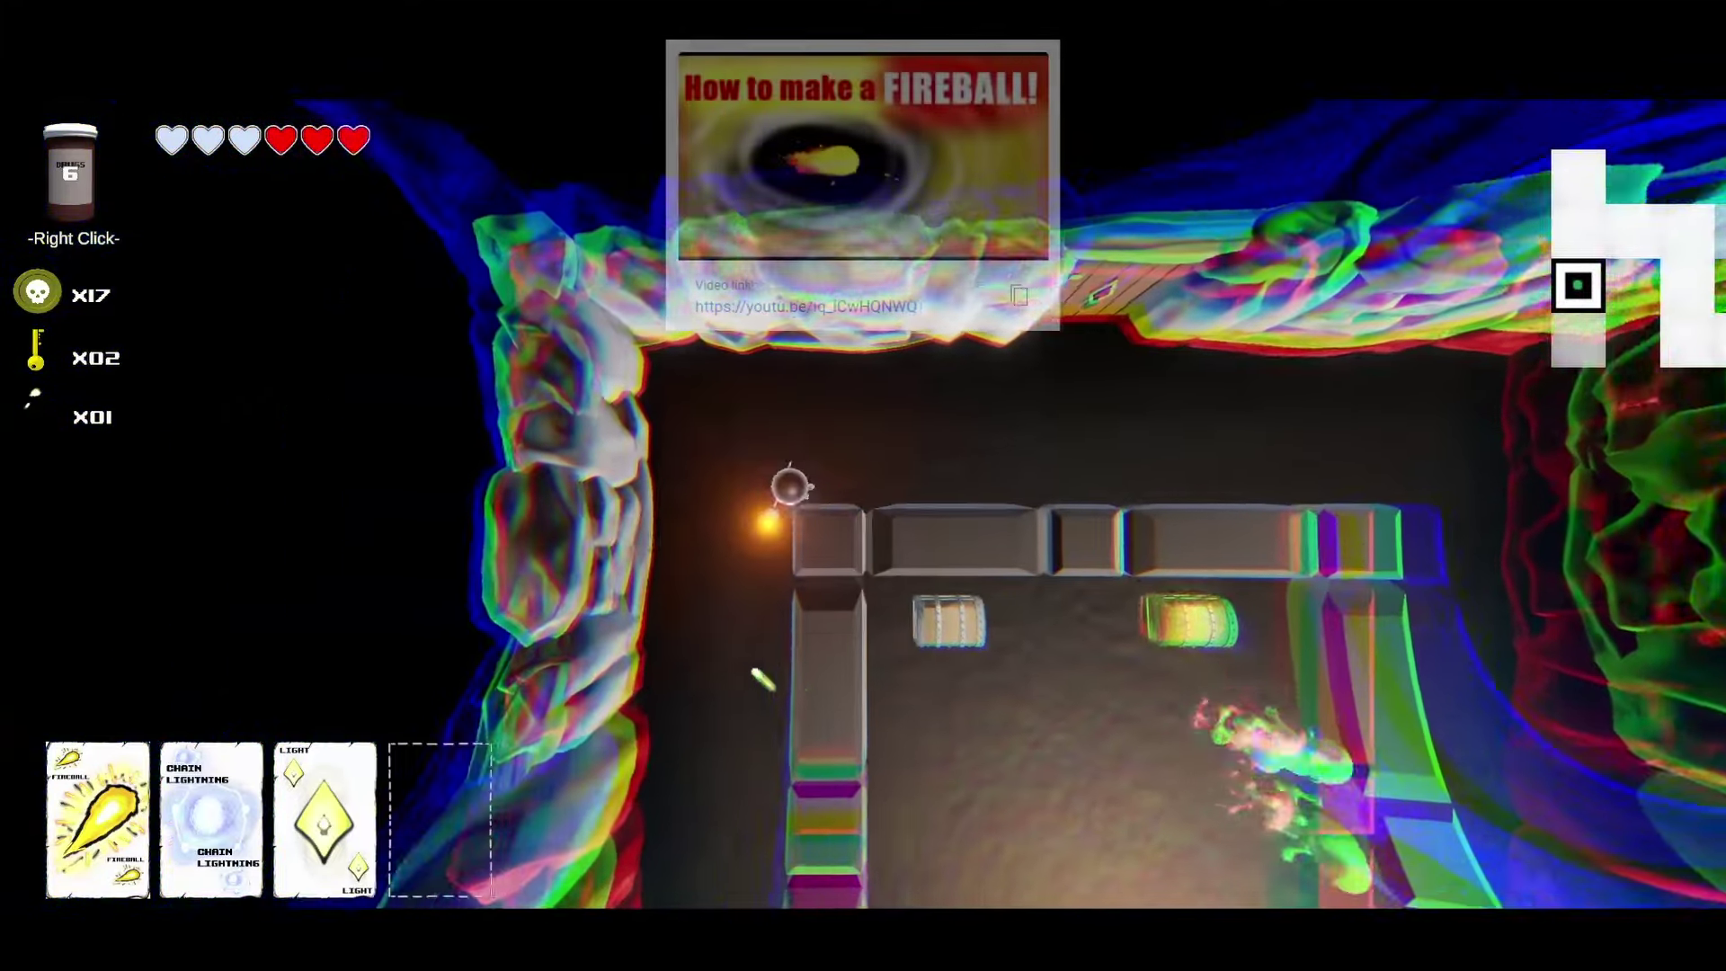
key("s")
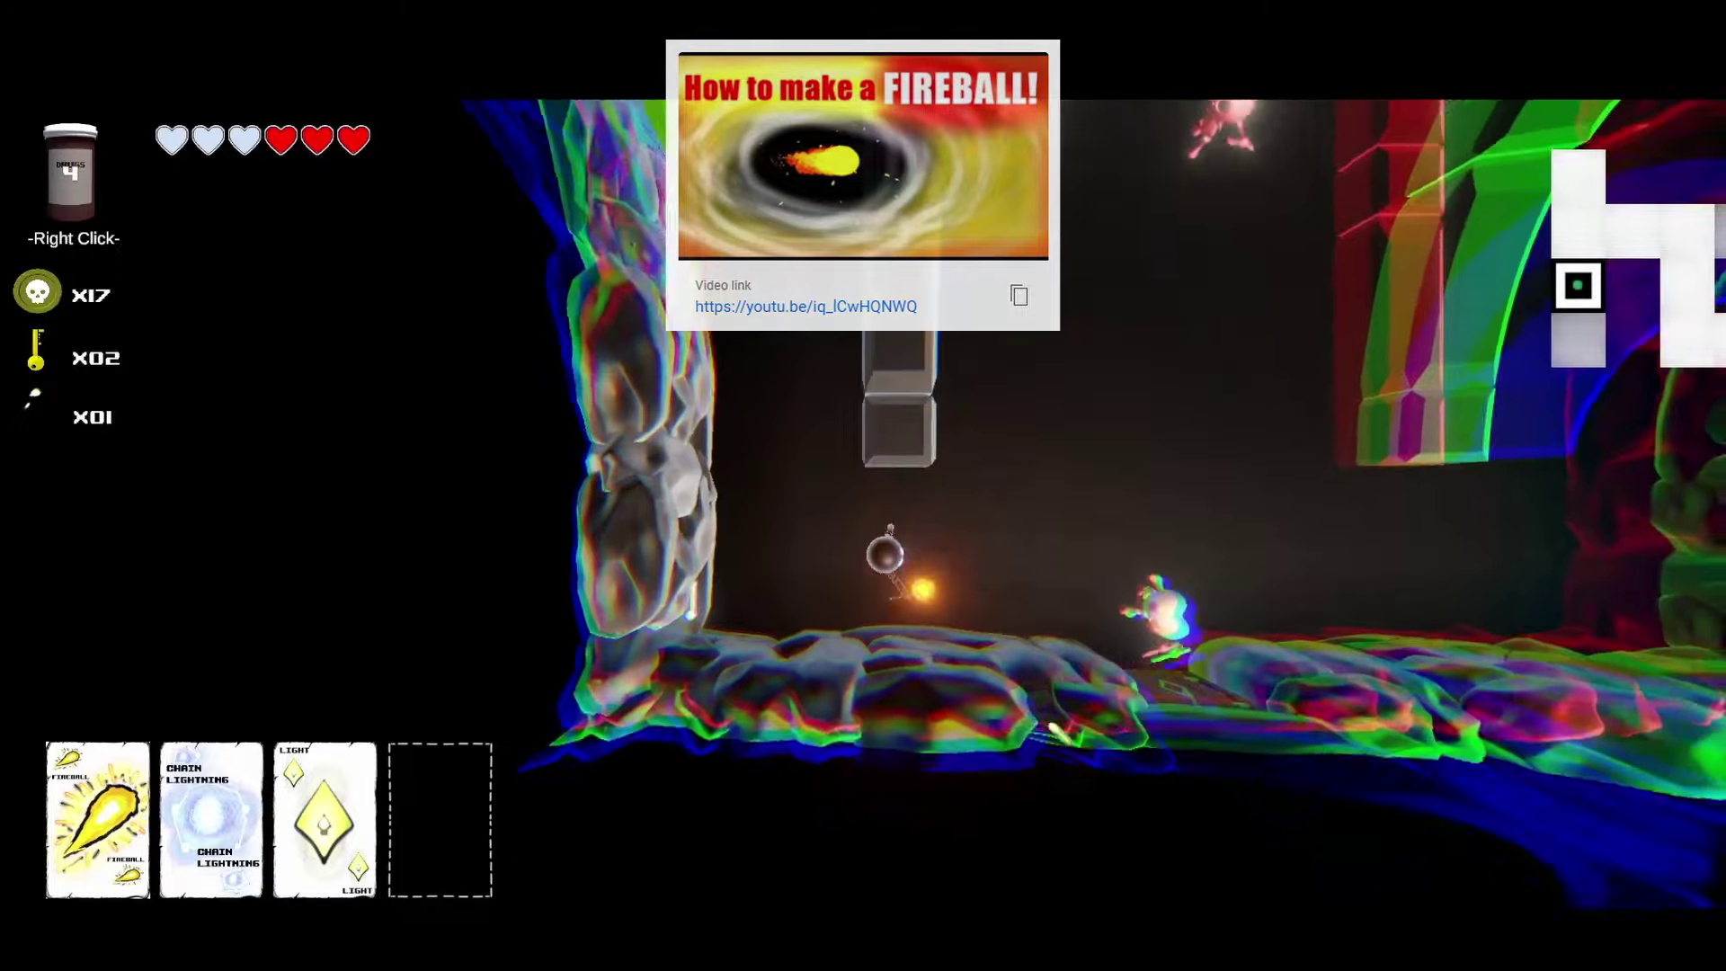
key("w")
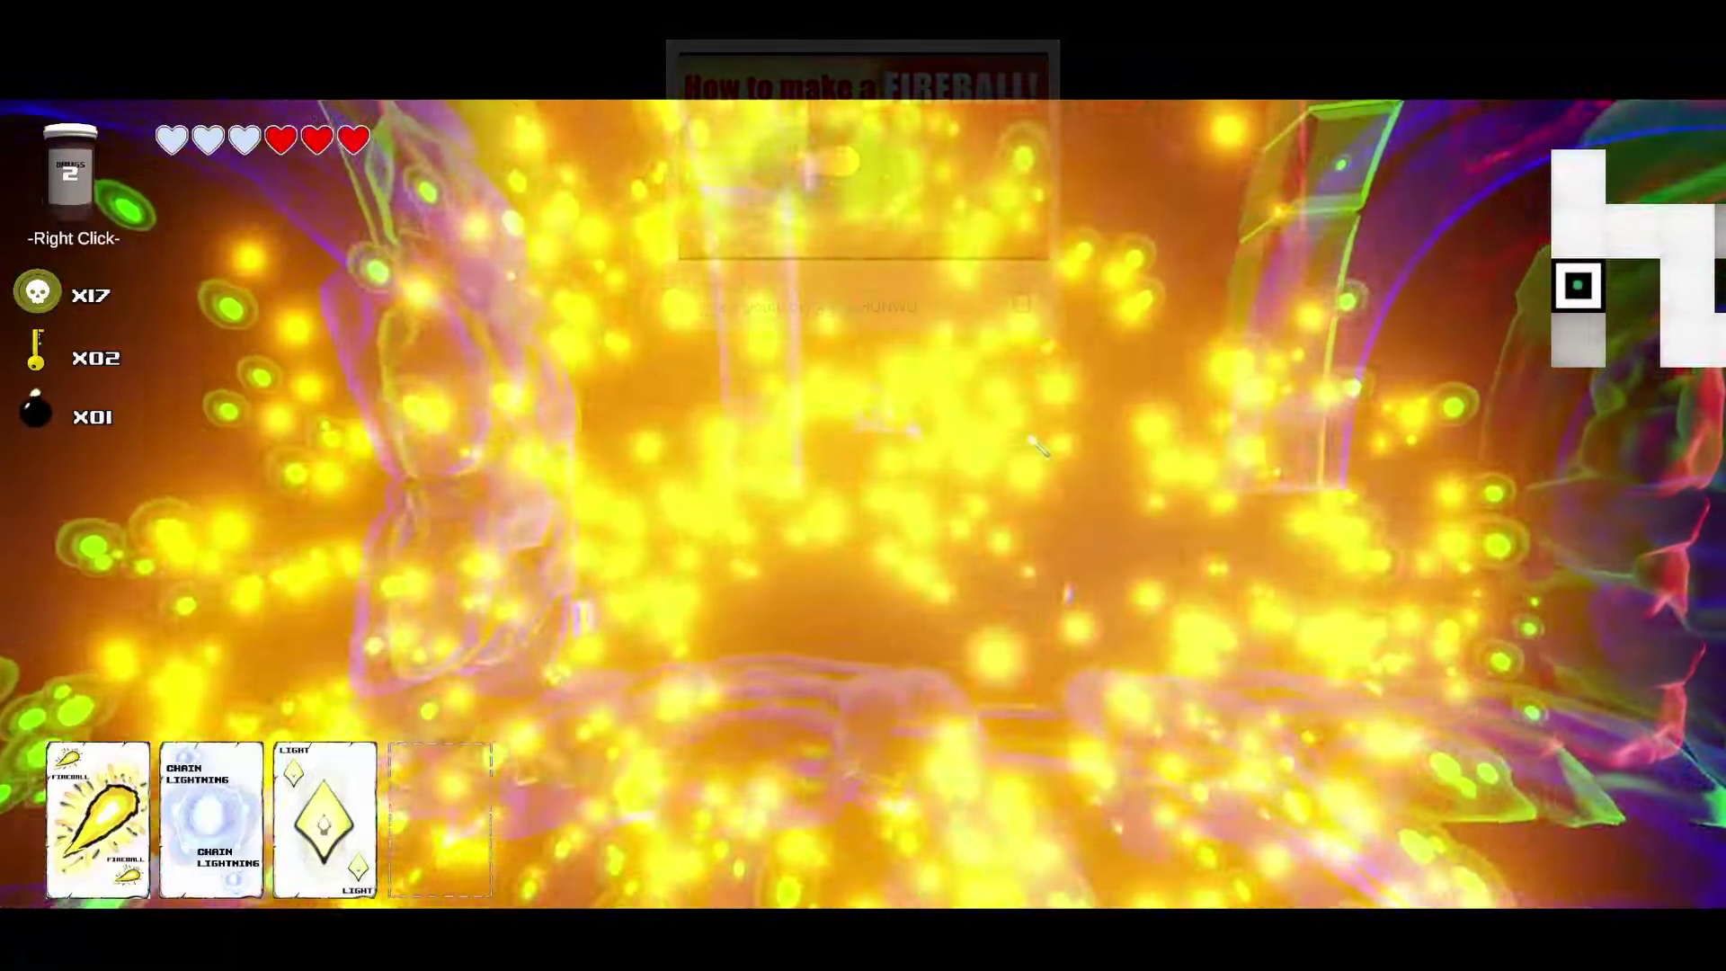
Enter the walled enclosure, unlock its yellow chest and pick up the Holy Cross
key("d")
key("w")
key("a")
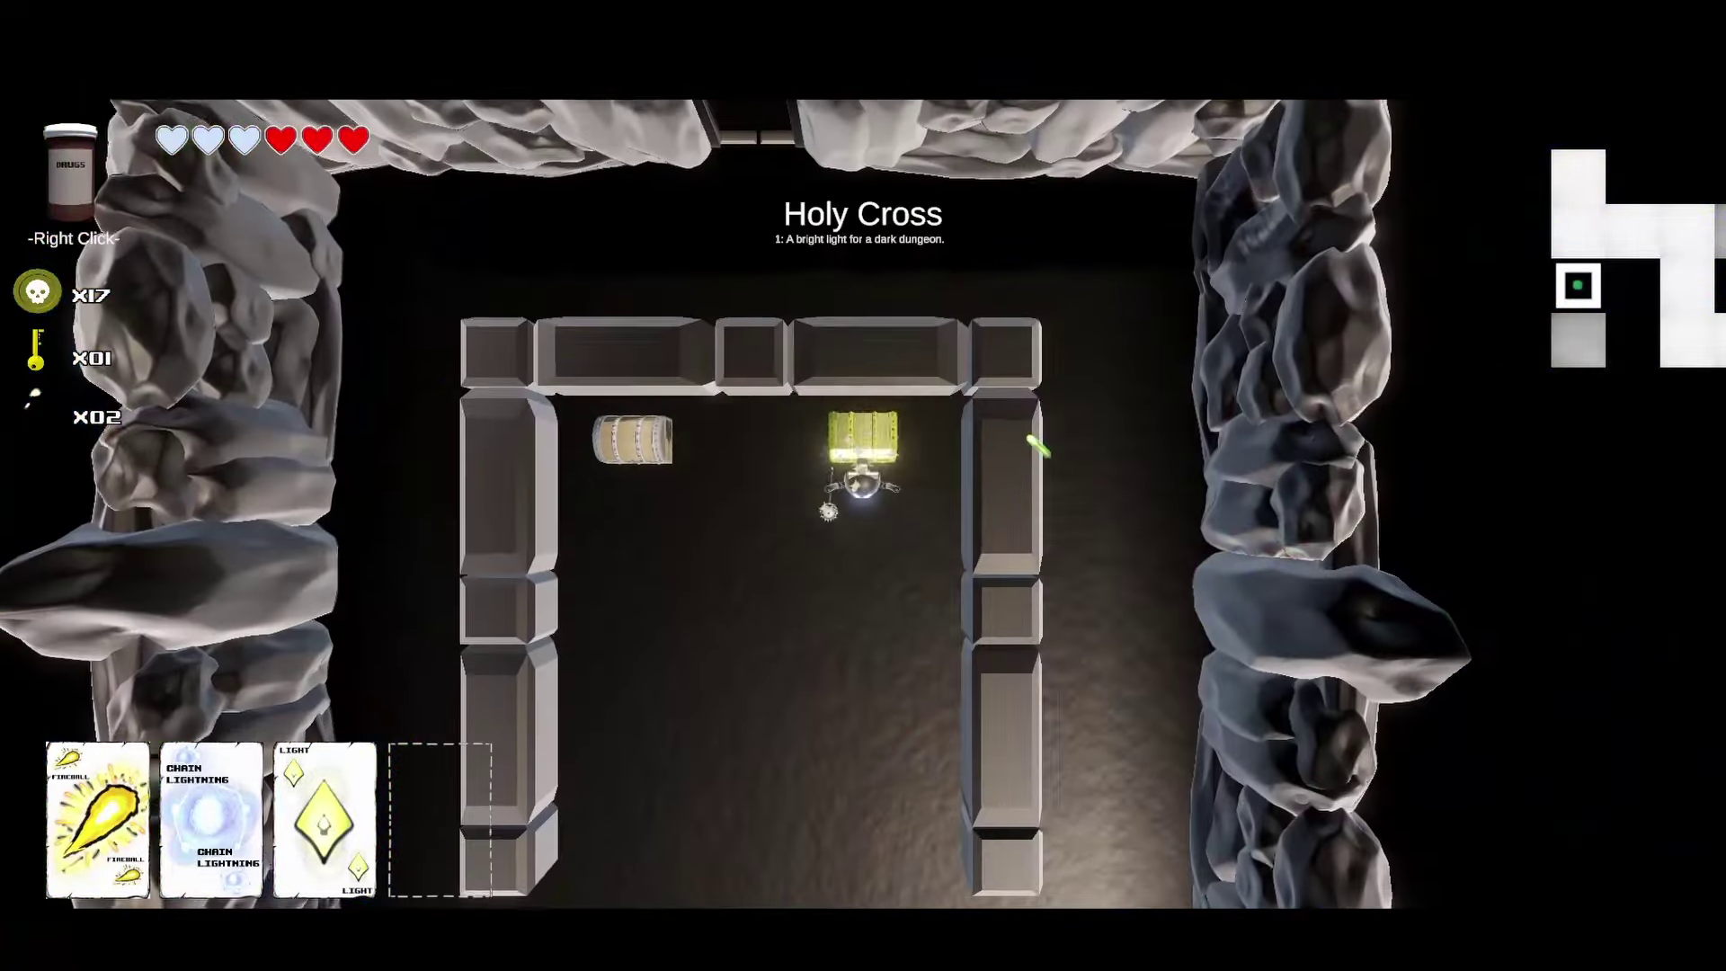
Fire Holy Cross projectiles to the south-east while moving down toward the south doorway
key("s")
left_click(972, 580)
left_click(991, 598)
key("s")
key("d")
left_click(1001, 601)
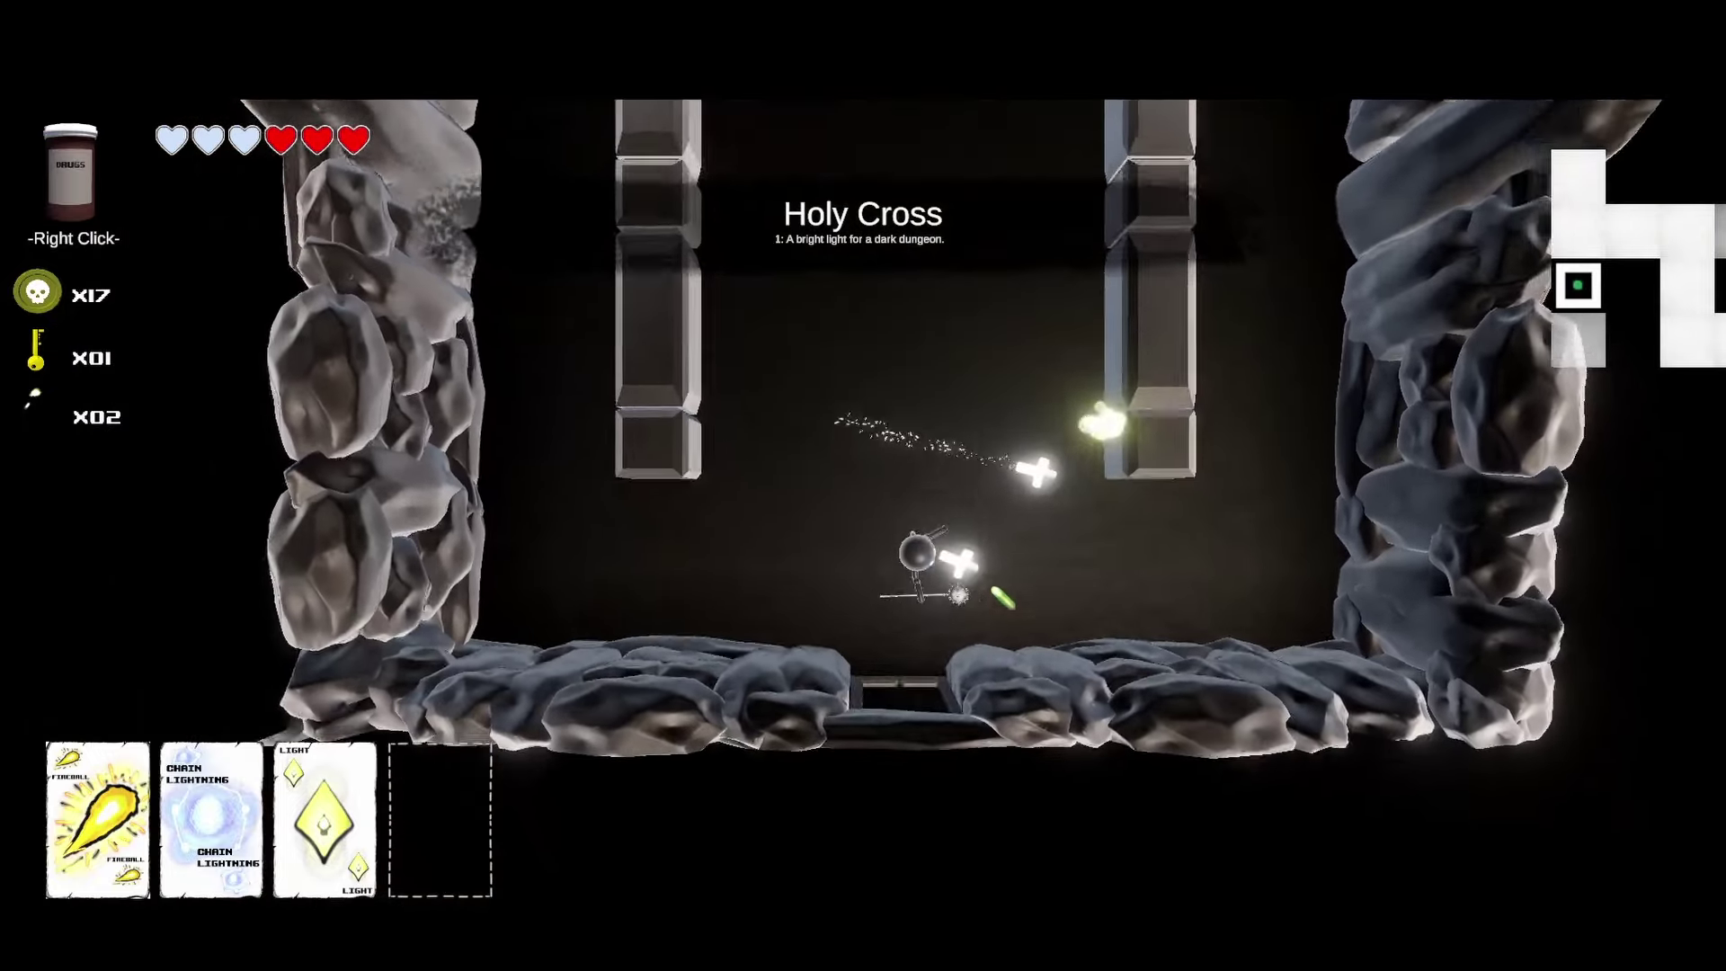
Return north into the walled enclosure, open the west chest and collect the Egg card
key("w")
key("a")
key("w")
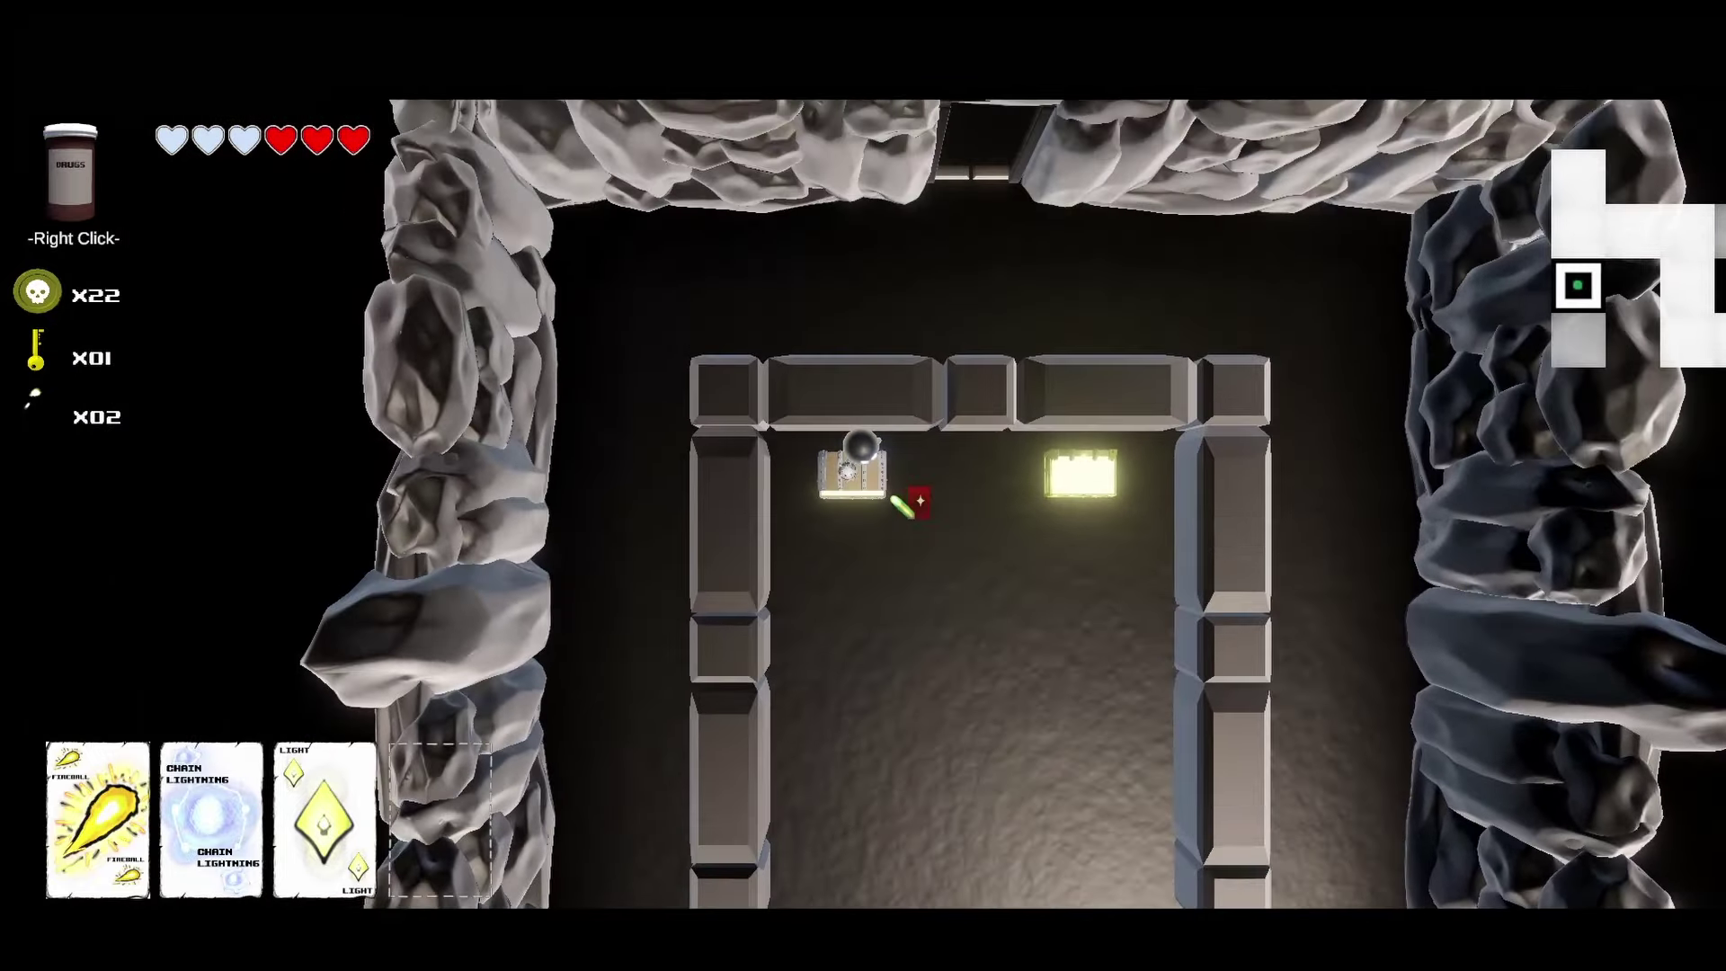
key("d")
key("s")
key("w")
key("a")
key("w")
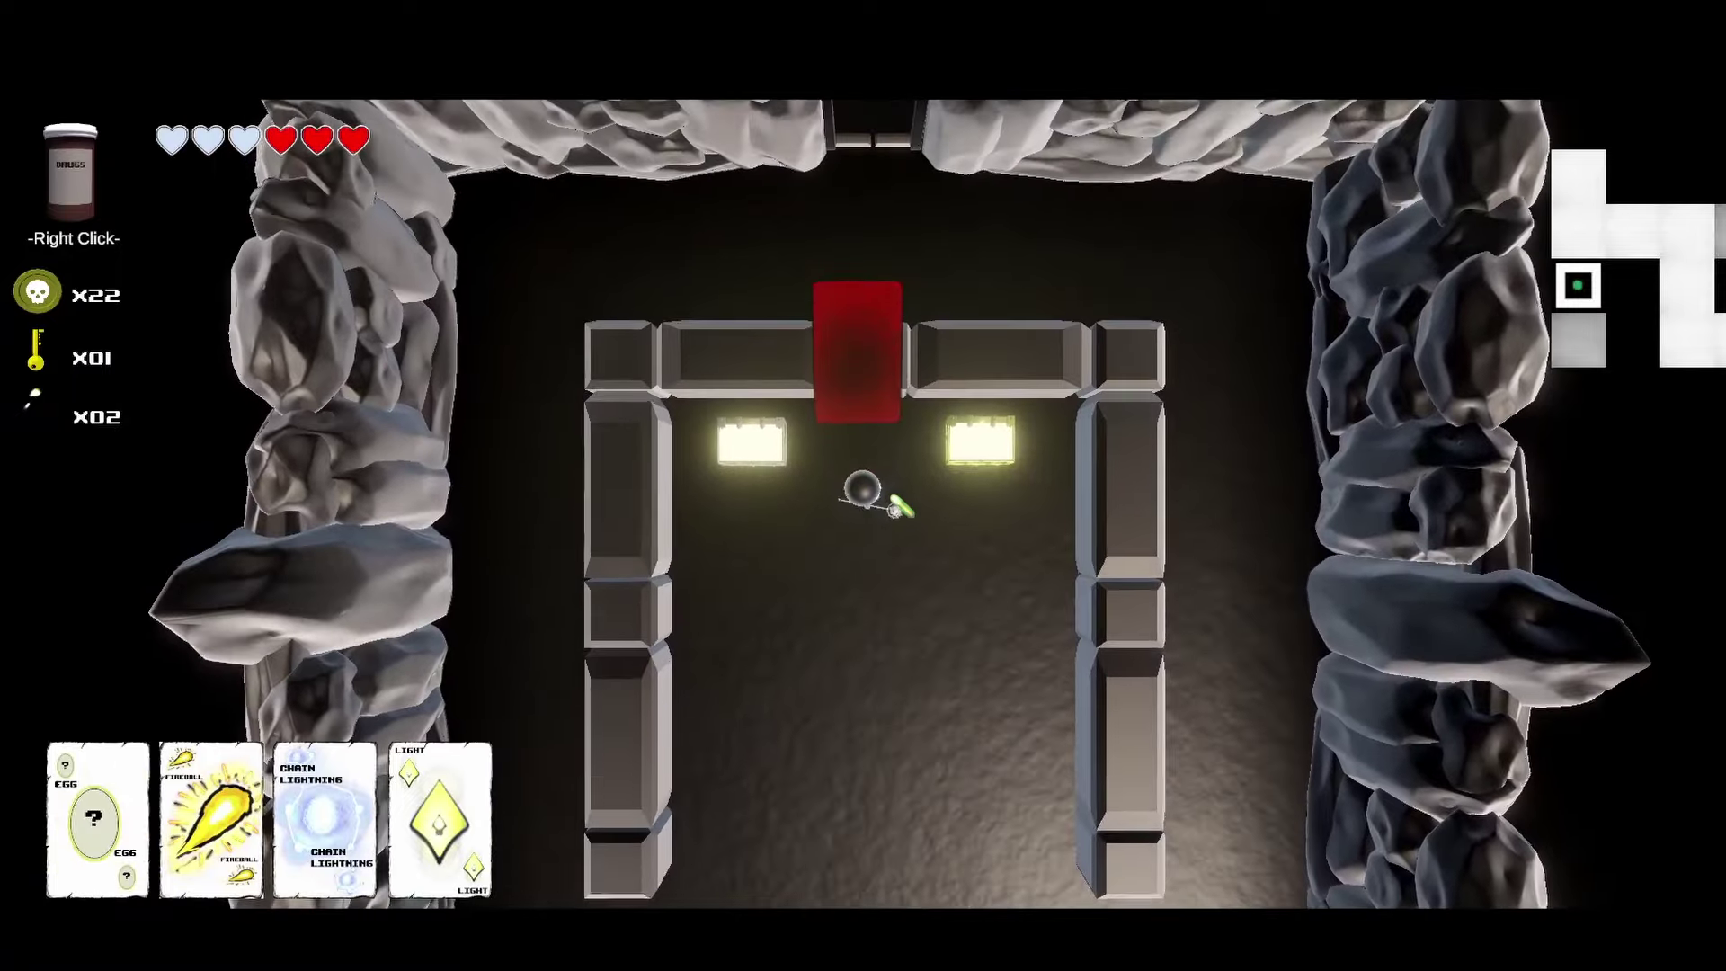
Use the Egg card inside the walled enclosure while moving south-east
key("s")
left_click(1086, 513)
key("d")
key("s")
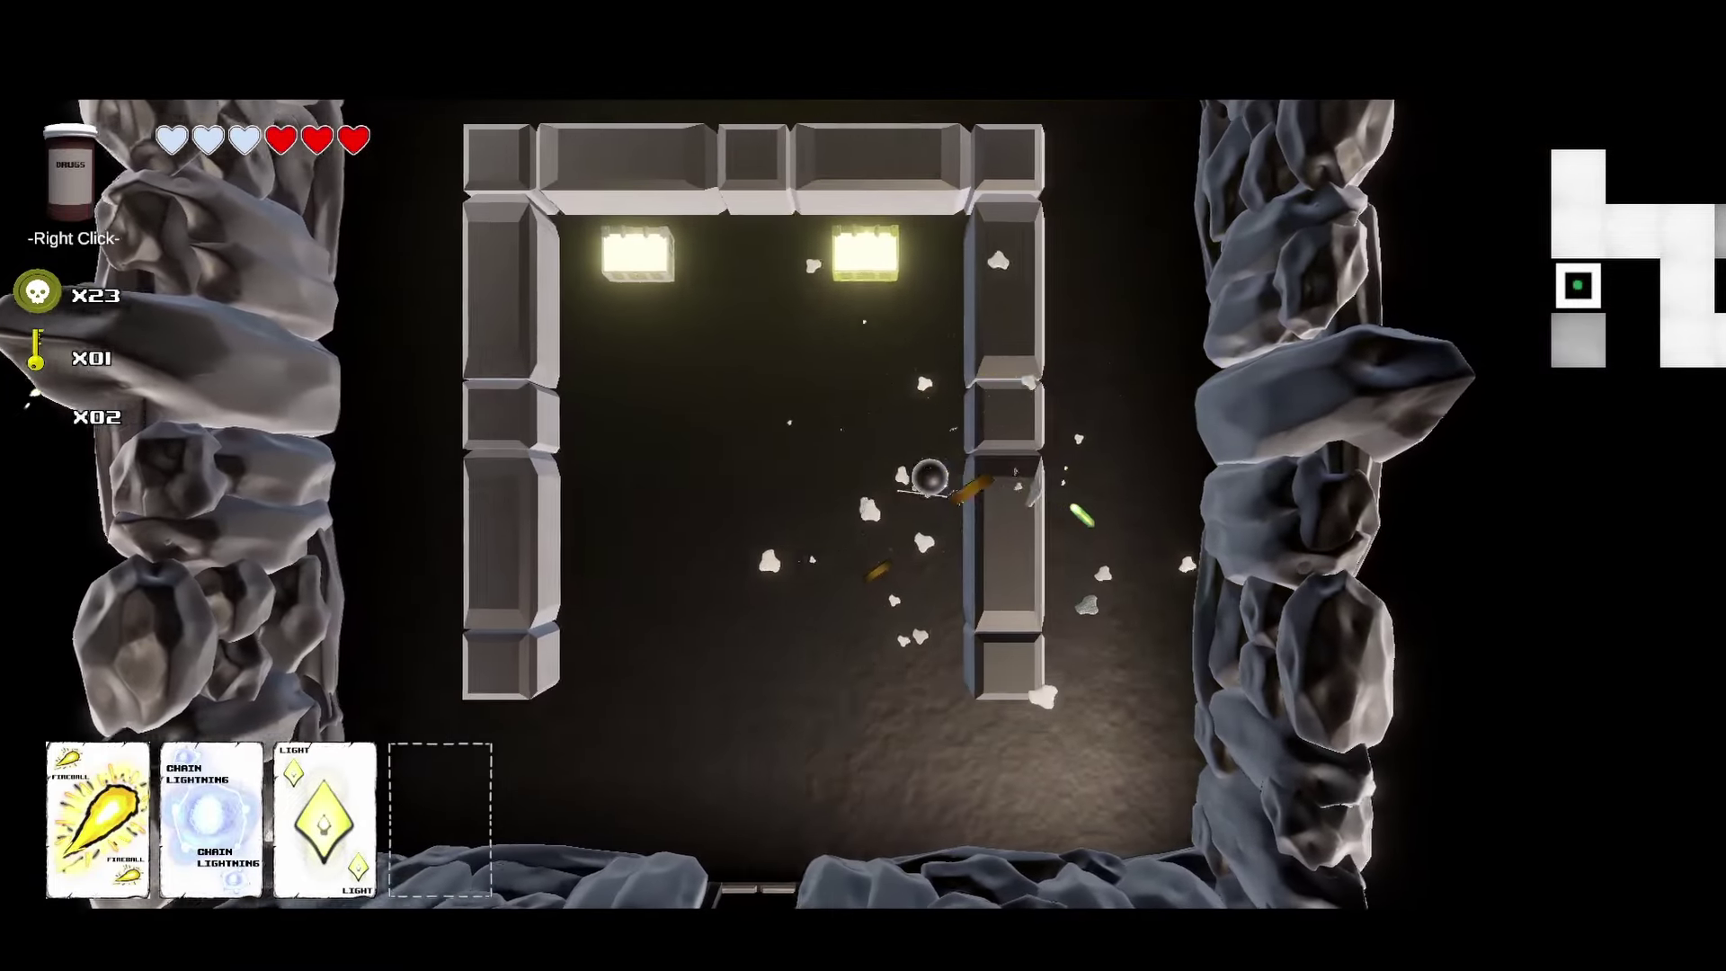
Cycle the hand to the Chain Lightning card and cast it in the boulder-ring room to the south
key("s")
scroll(1081, 514, "down", 1)
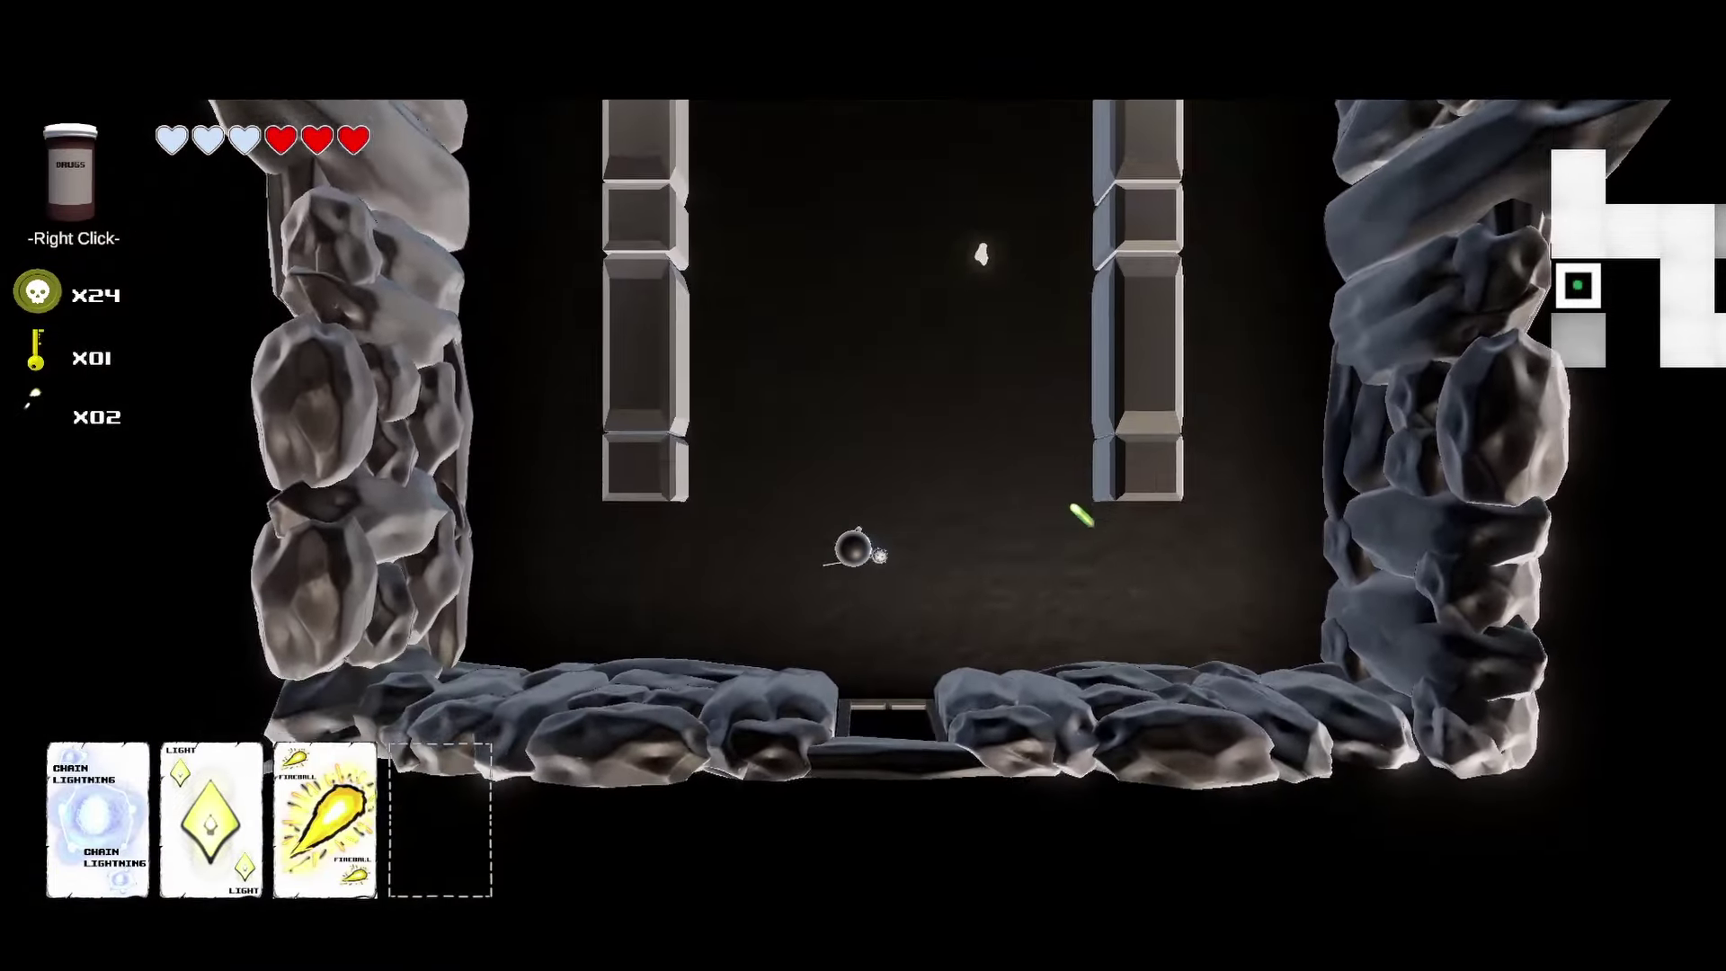
left_click(908, 620)
key("s")
key("a")
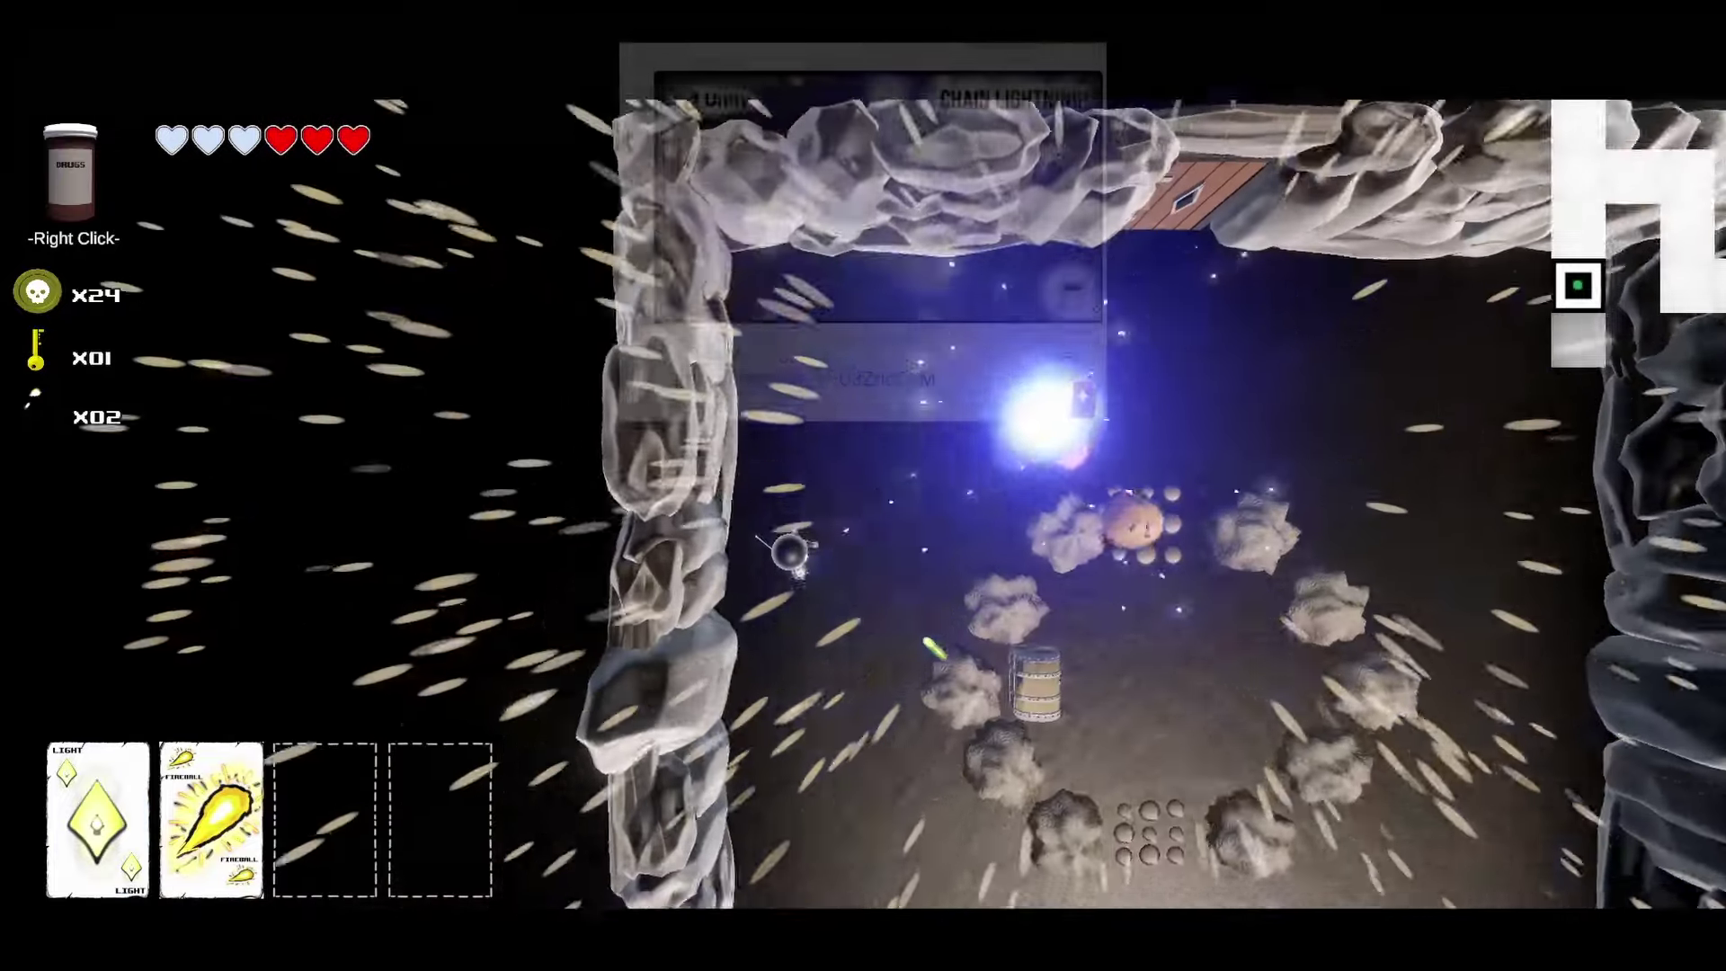
Move down the west side of the boulder-ring room and fire Holy Cross projectiles to the north
key("d")
key("a")
key("s")
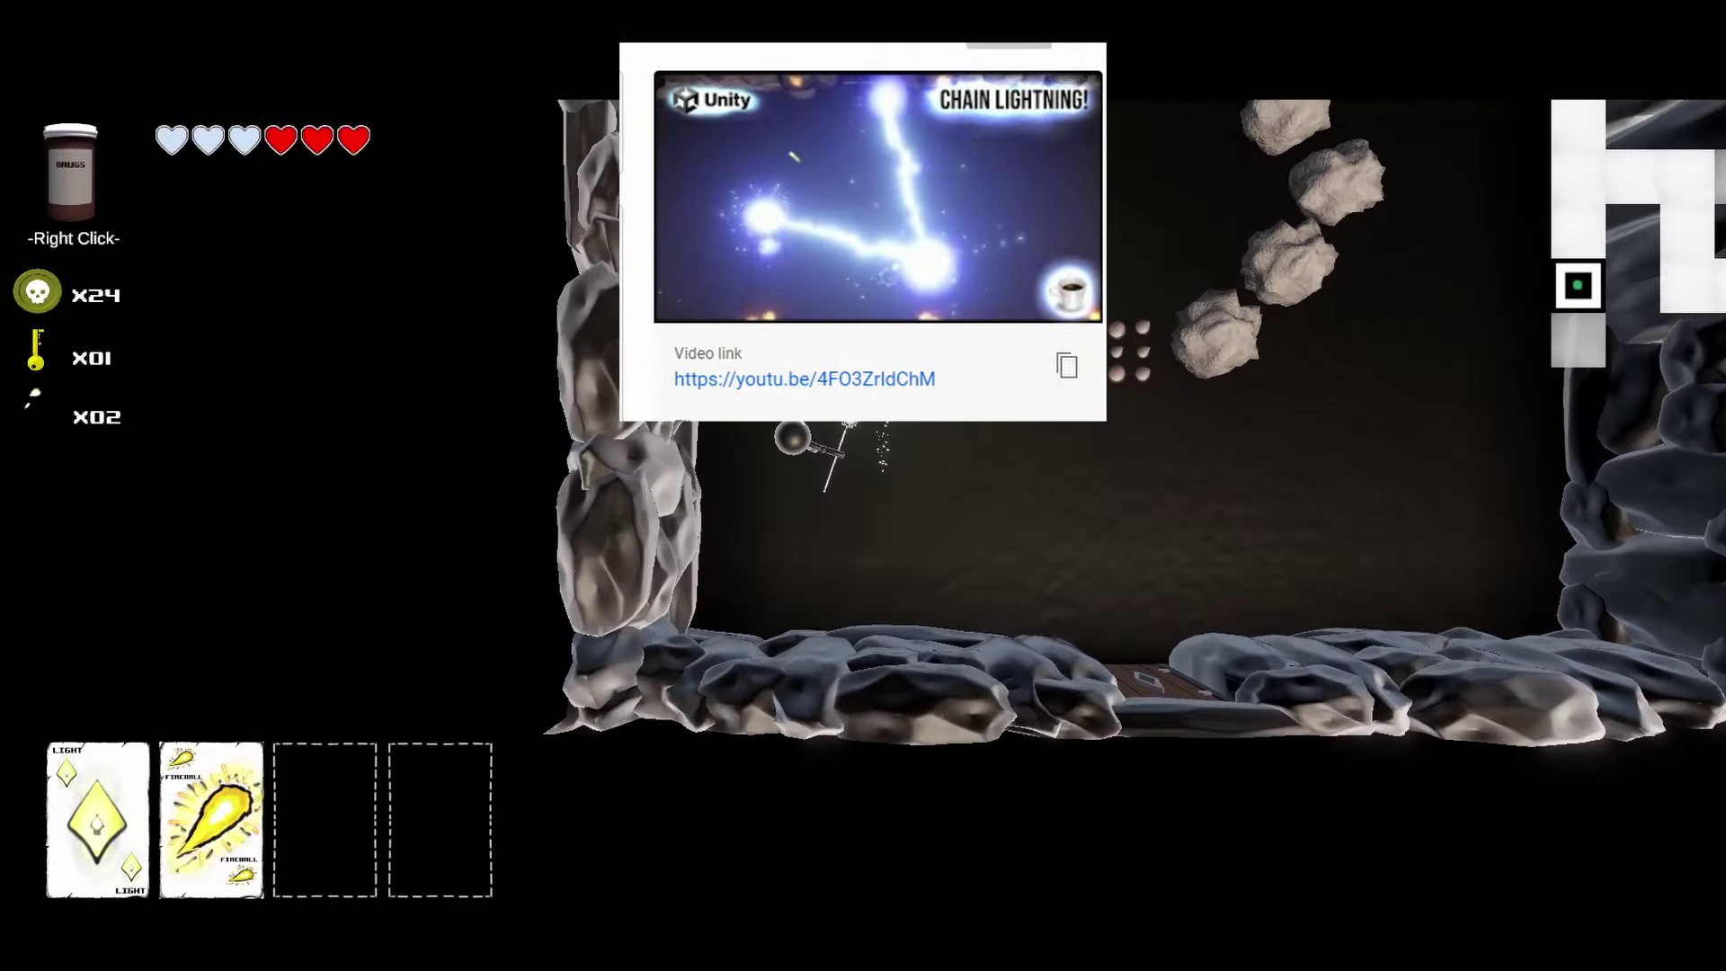
key("d")
key("w")
key("a")
left_click(848, 346)
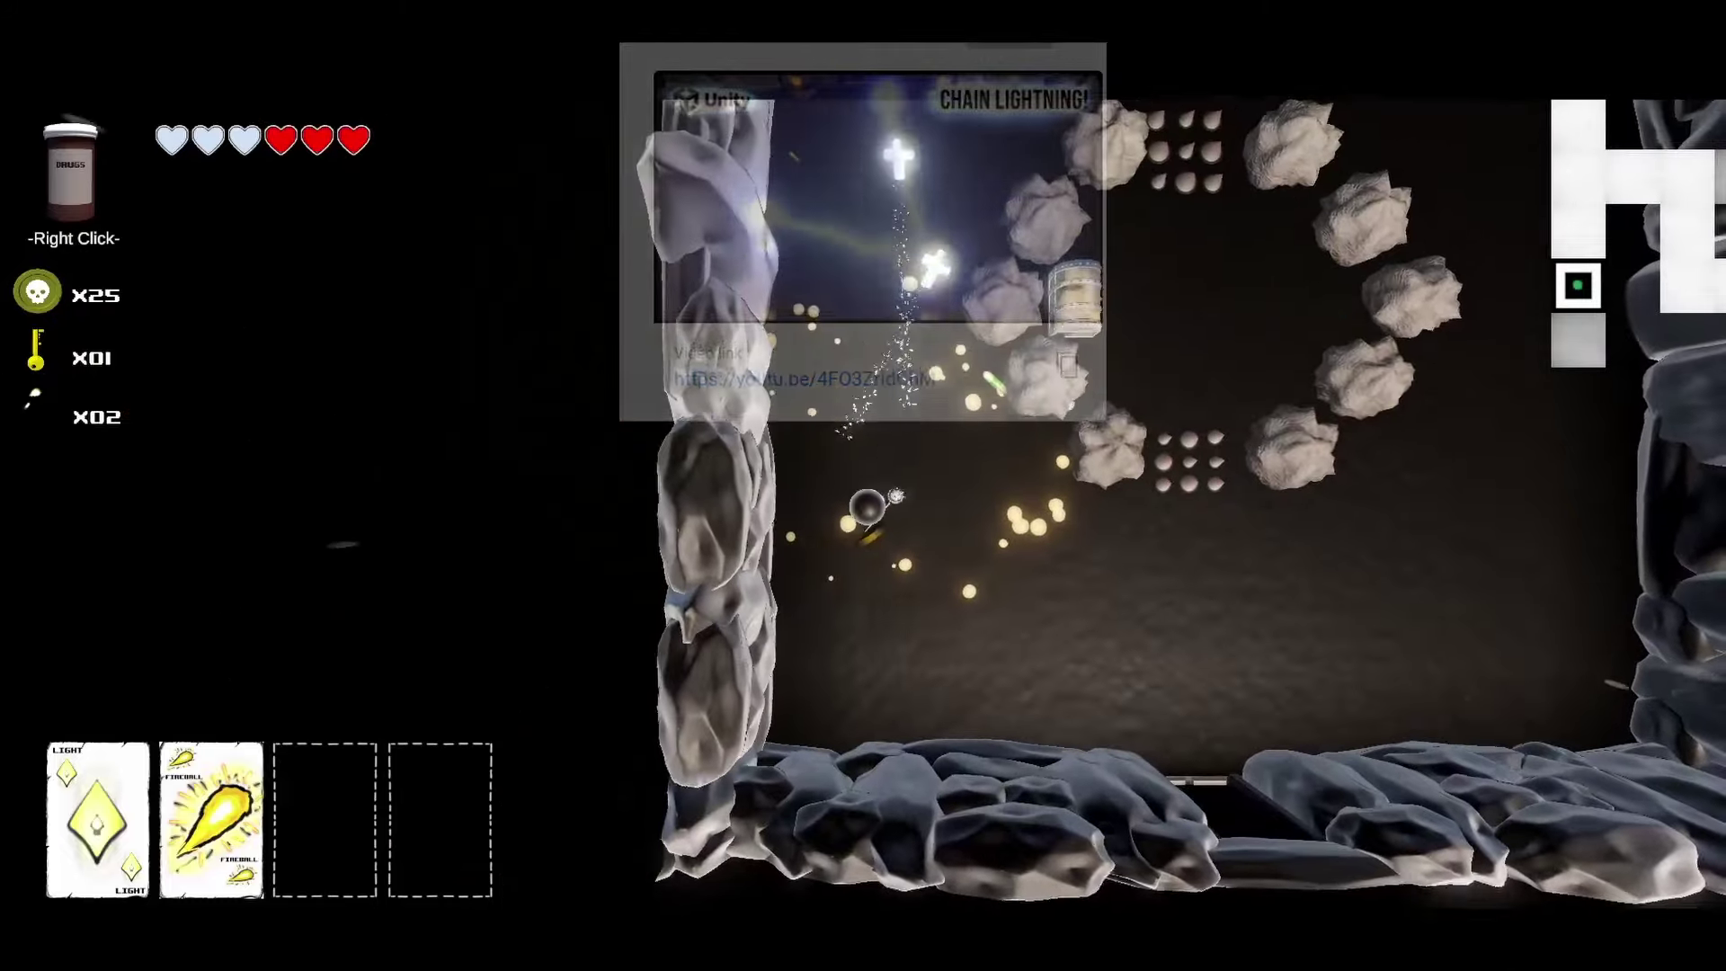
Leave the boulder-ring room through its south doorway and cross the torch-lit room southward
key("d")
key("s")
key("s")
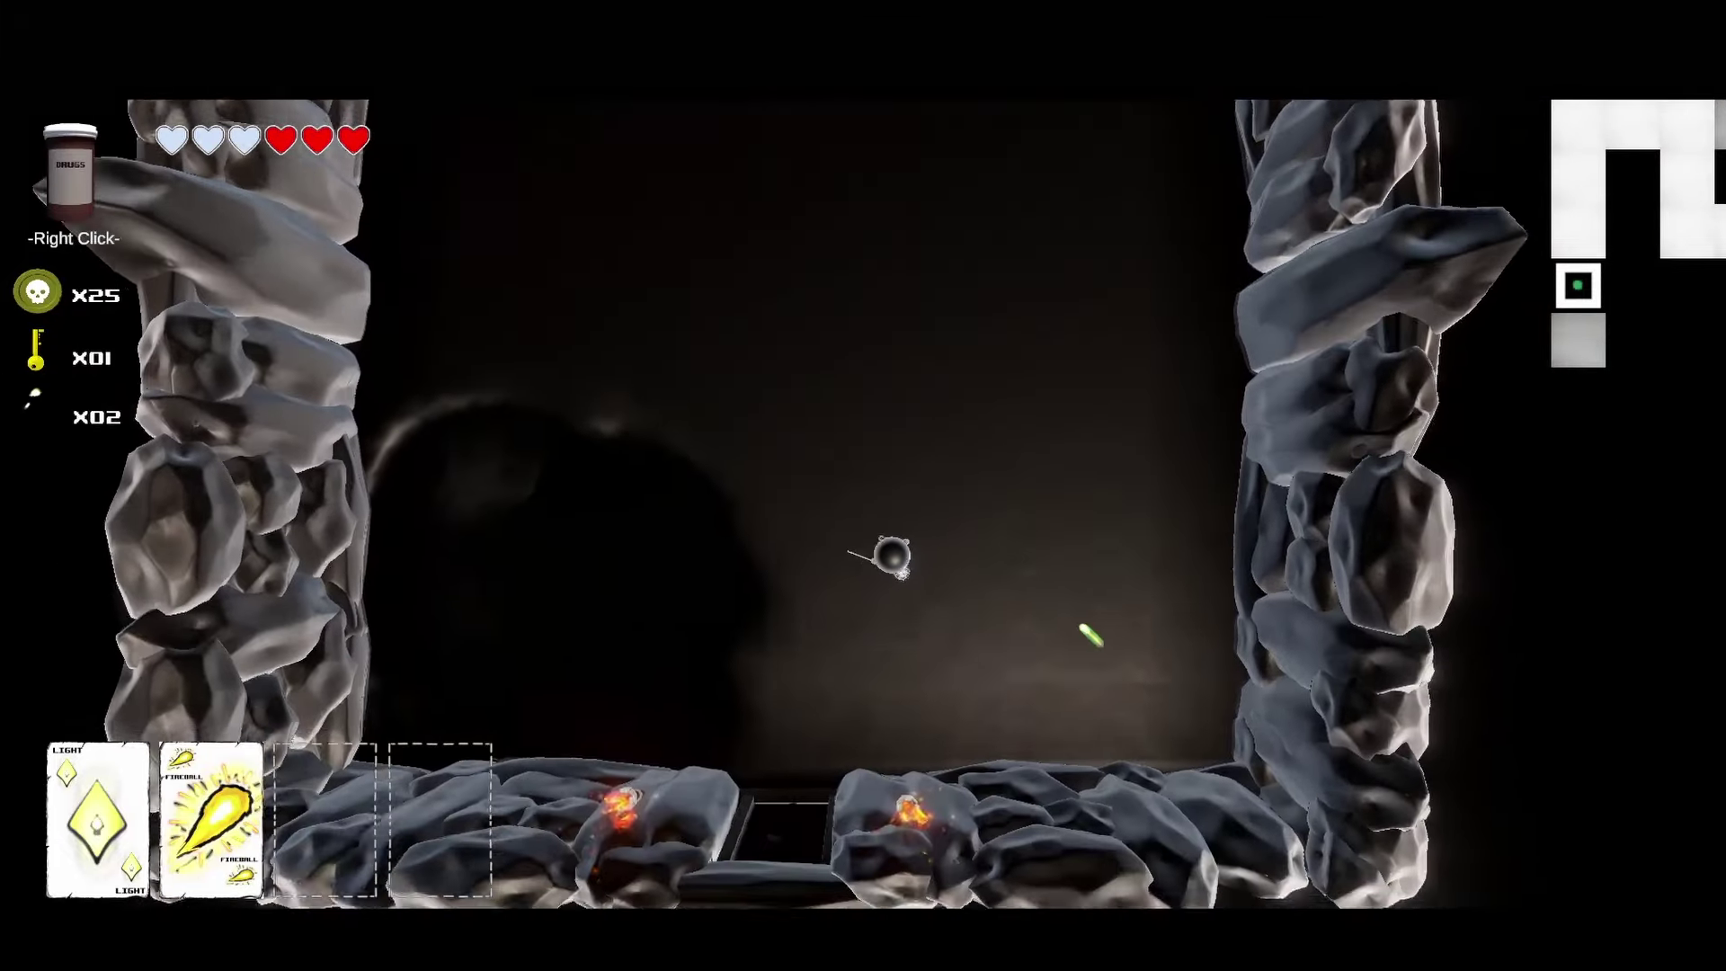
key("s")
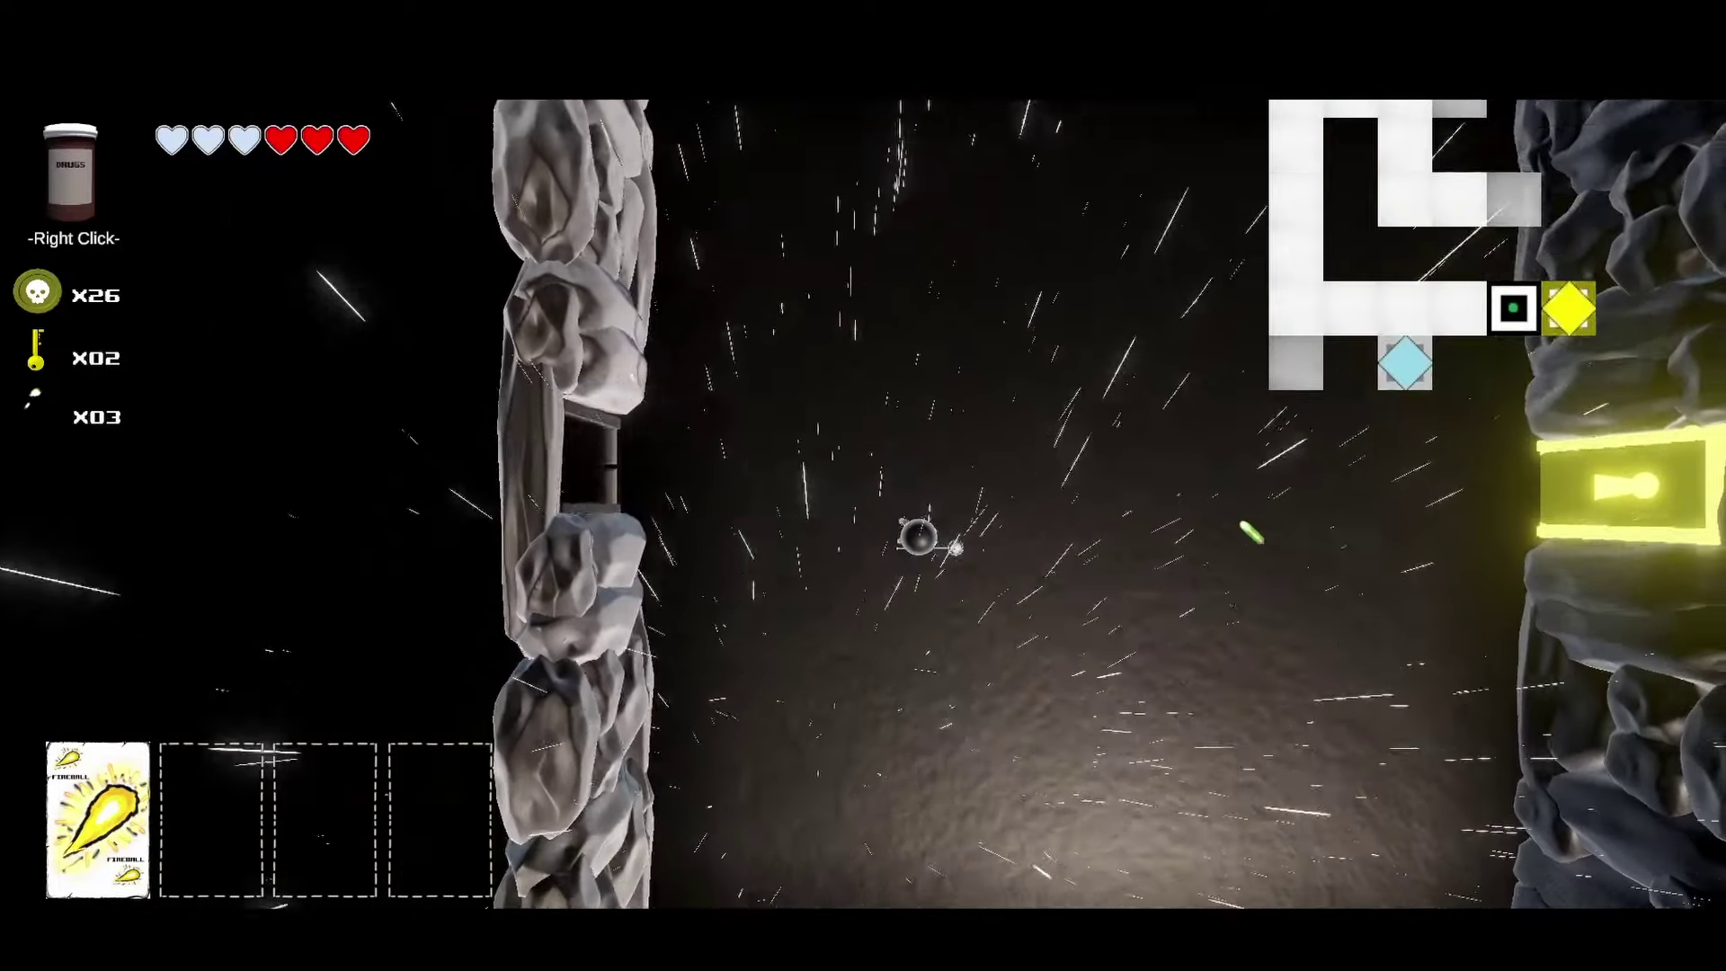
Unlock the yellow door to the east and pick up the Hat in the yellow item room
key("d")
key("d")
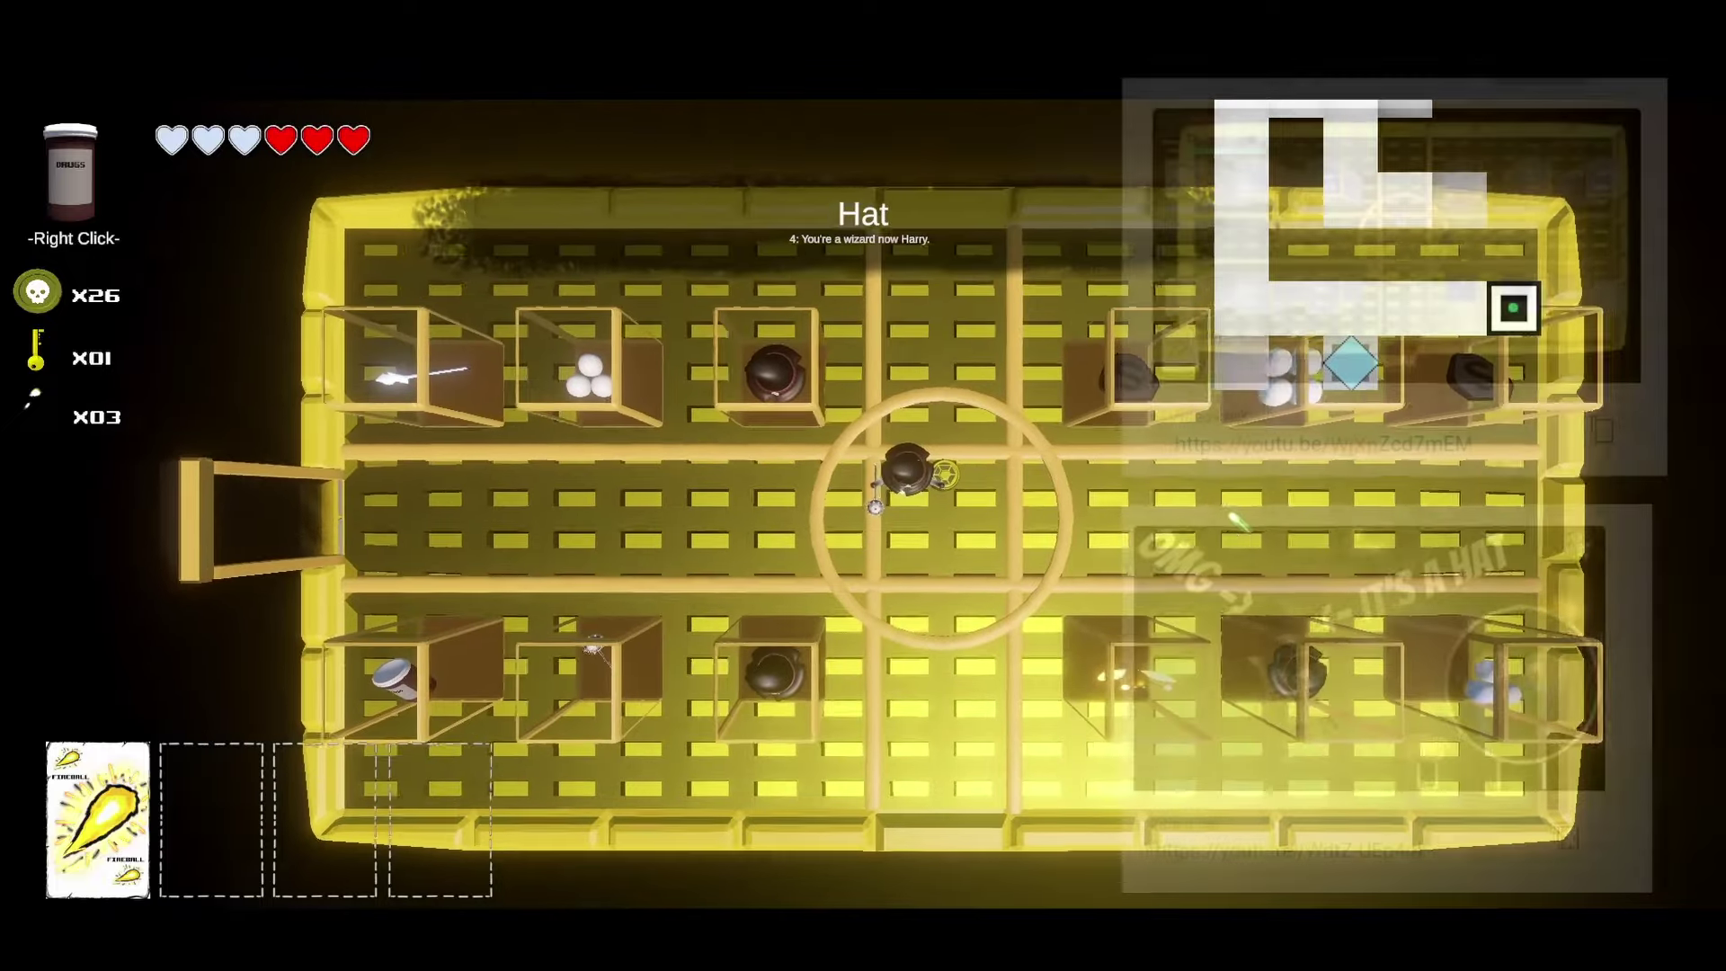
Leave the yellow item room through its west doorway while firing projectiles, and continue west to the walled-enclosure room
key("a")
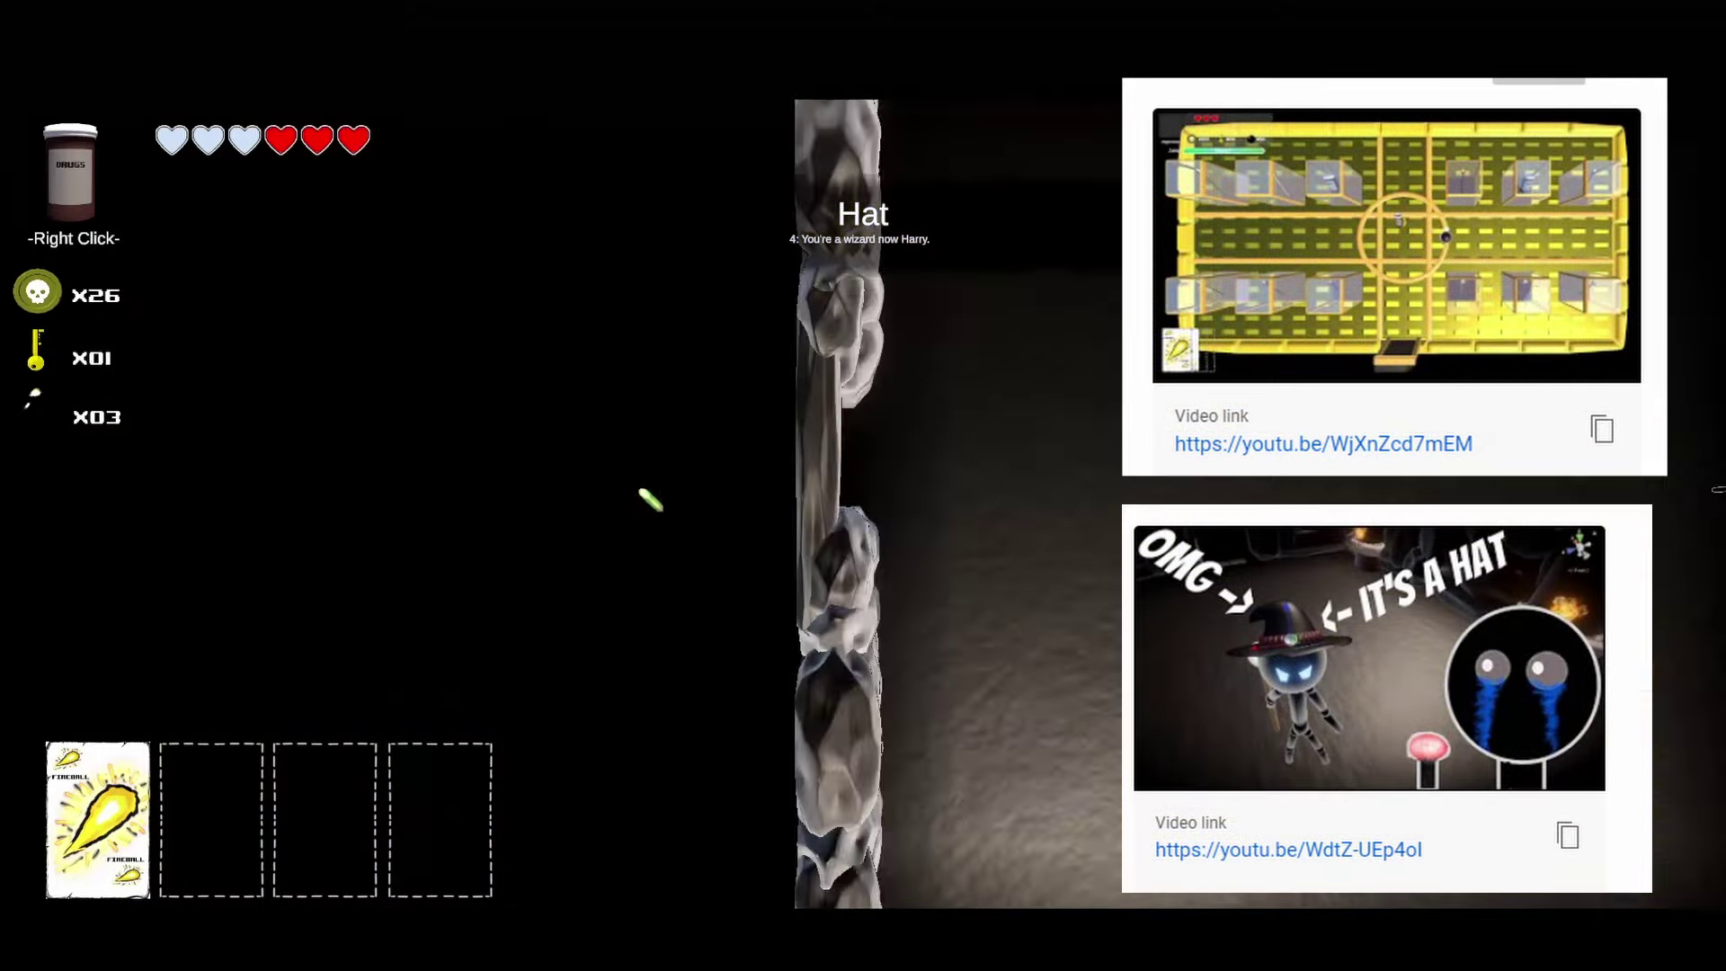
mouse_move(651, 499)
left_mouse_down()
mouse_move(751, 462)
mouse_move(652, 396)
mouse_move(760, 362)
left_mouse_up()
key("a")
key("s")
key("a")
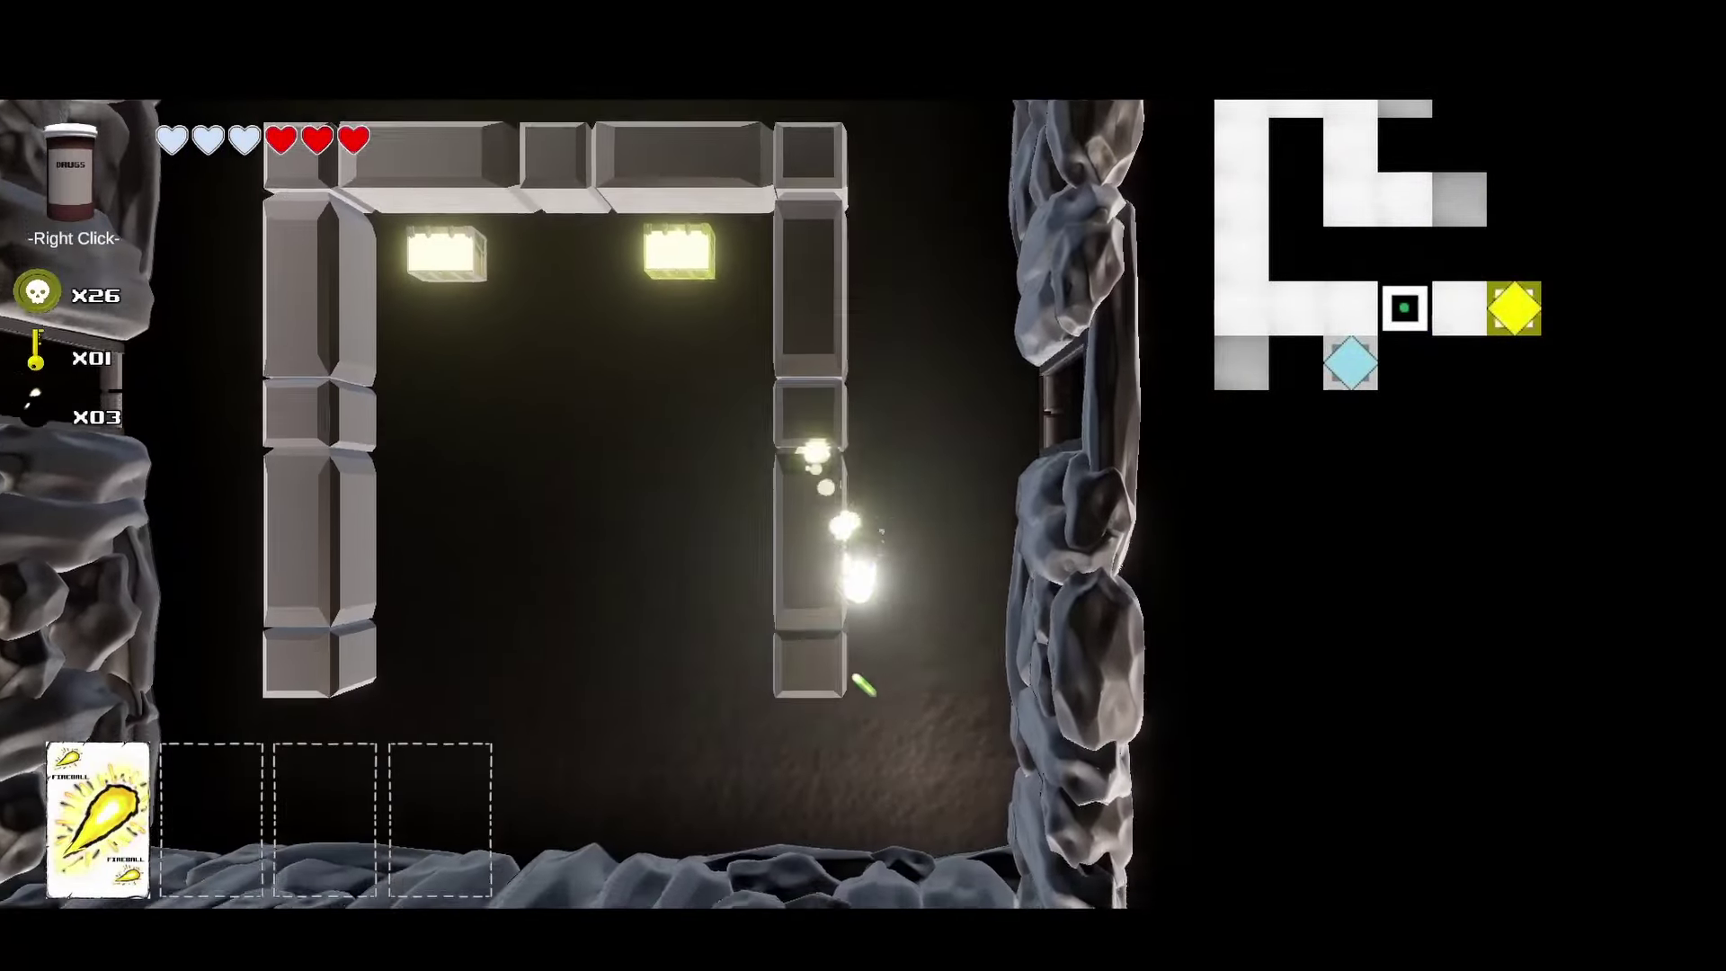
Go around the walled enclosure to the room's west doorway and fire projectiles to the west
key("w")
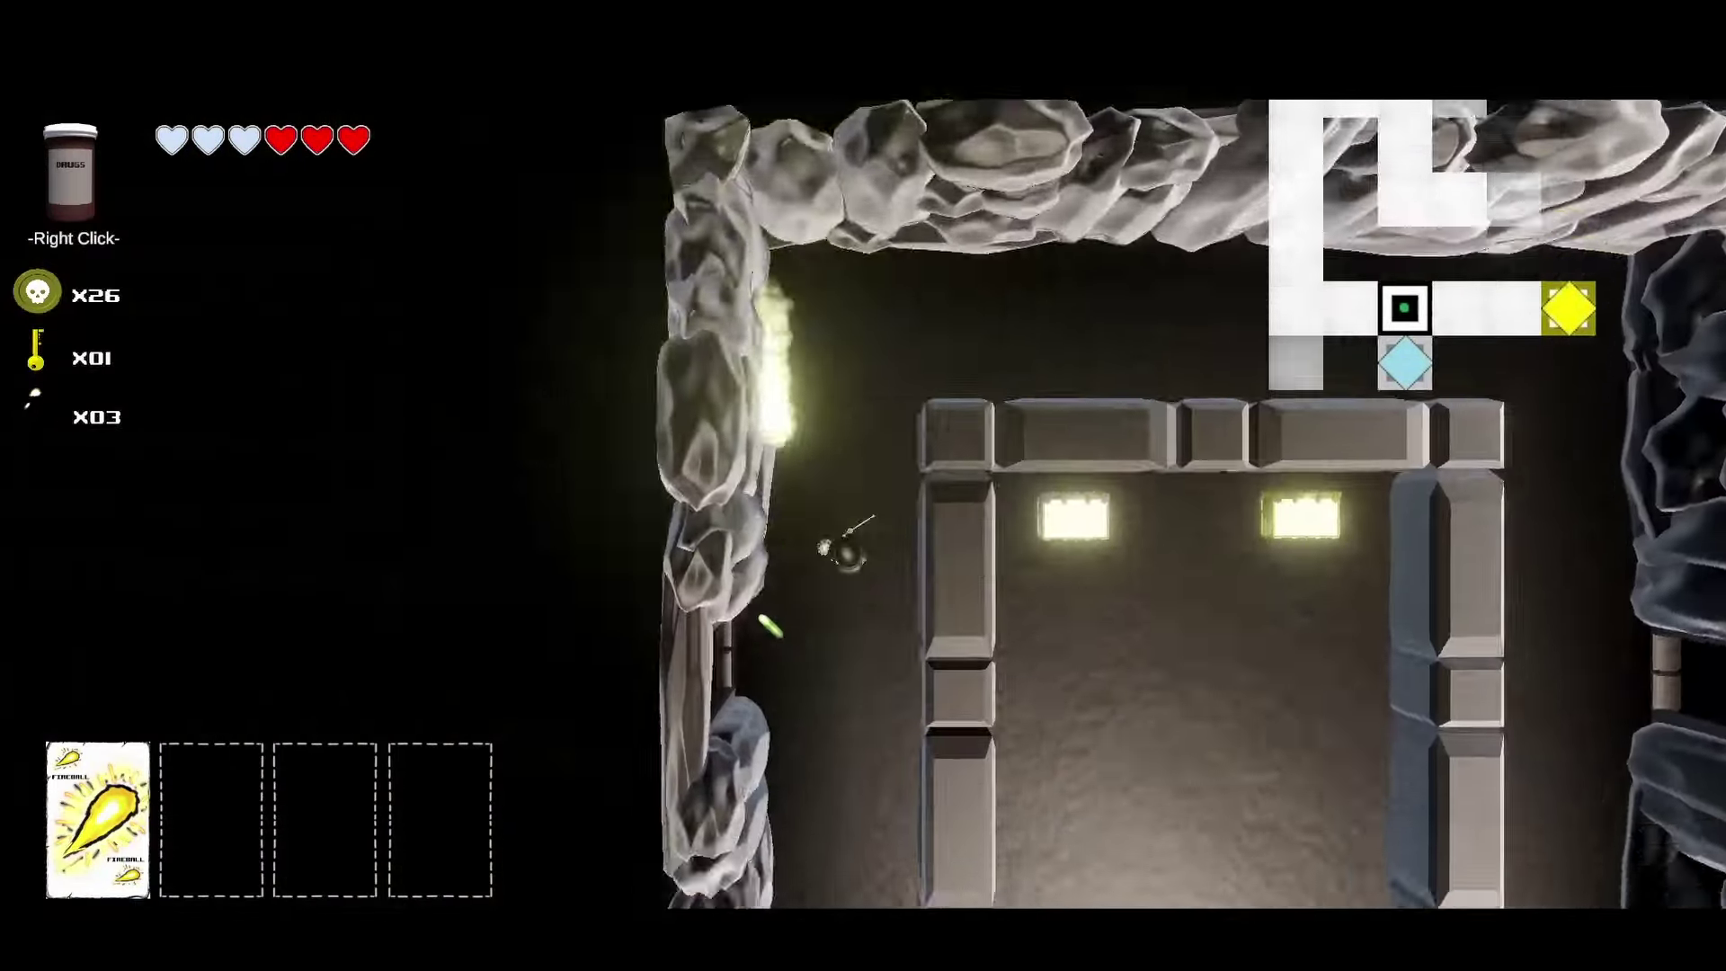
key("s")
key("a")
left_click_drag(769, 626, 506, 494)
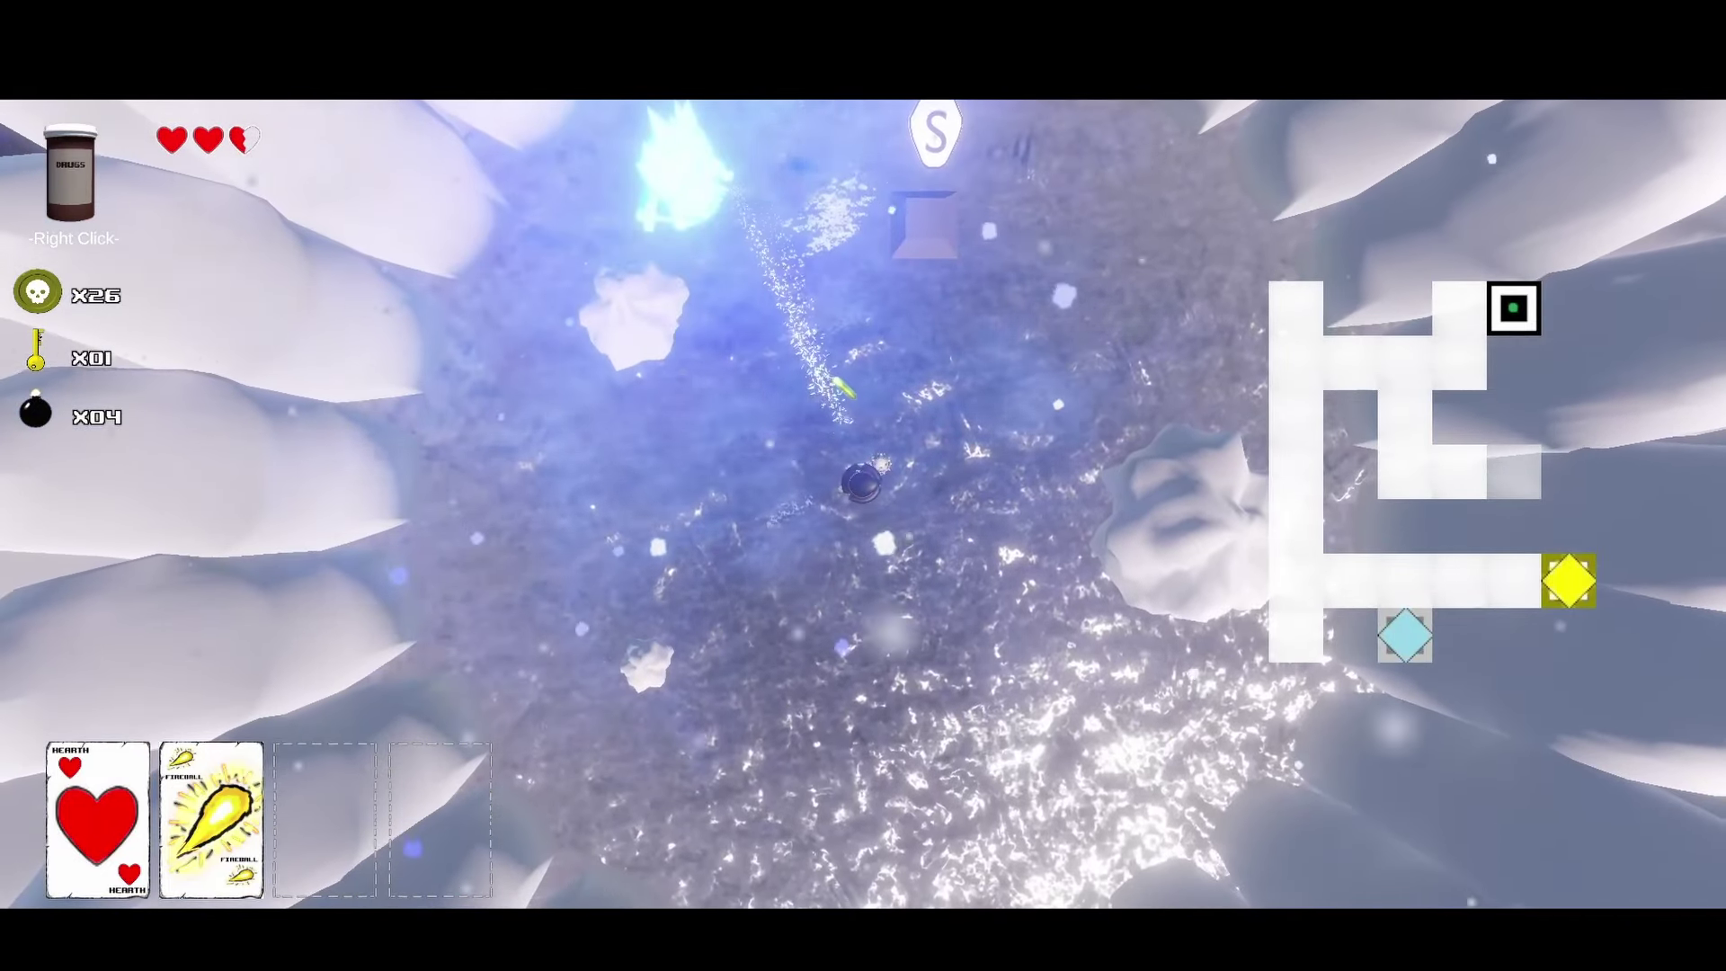
Set off a bomb by the small north-west snow boulder in the ice arena and pick up the QueenFricksStaff
key("w")
key("d")
key("a")
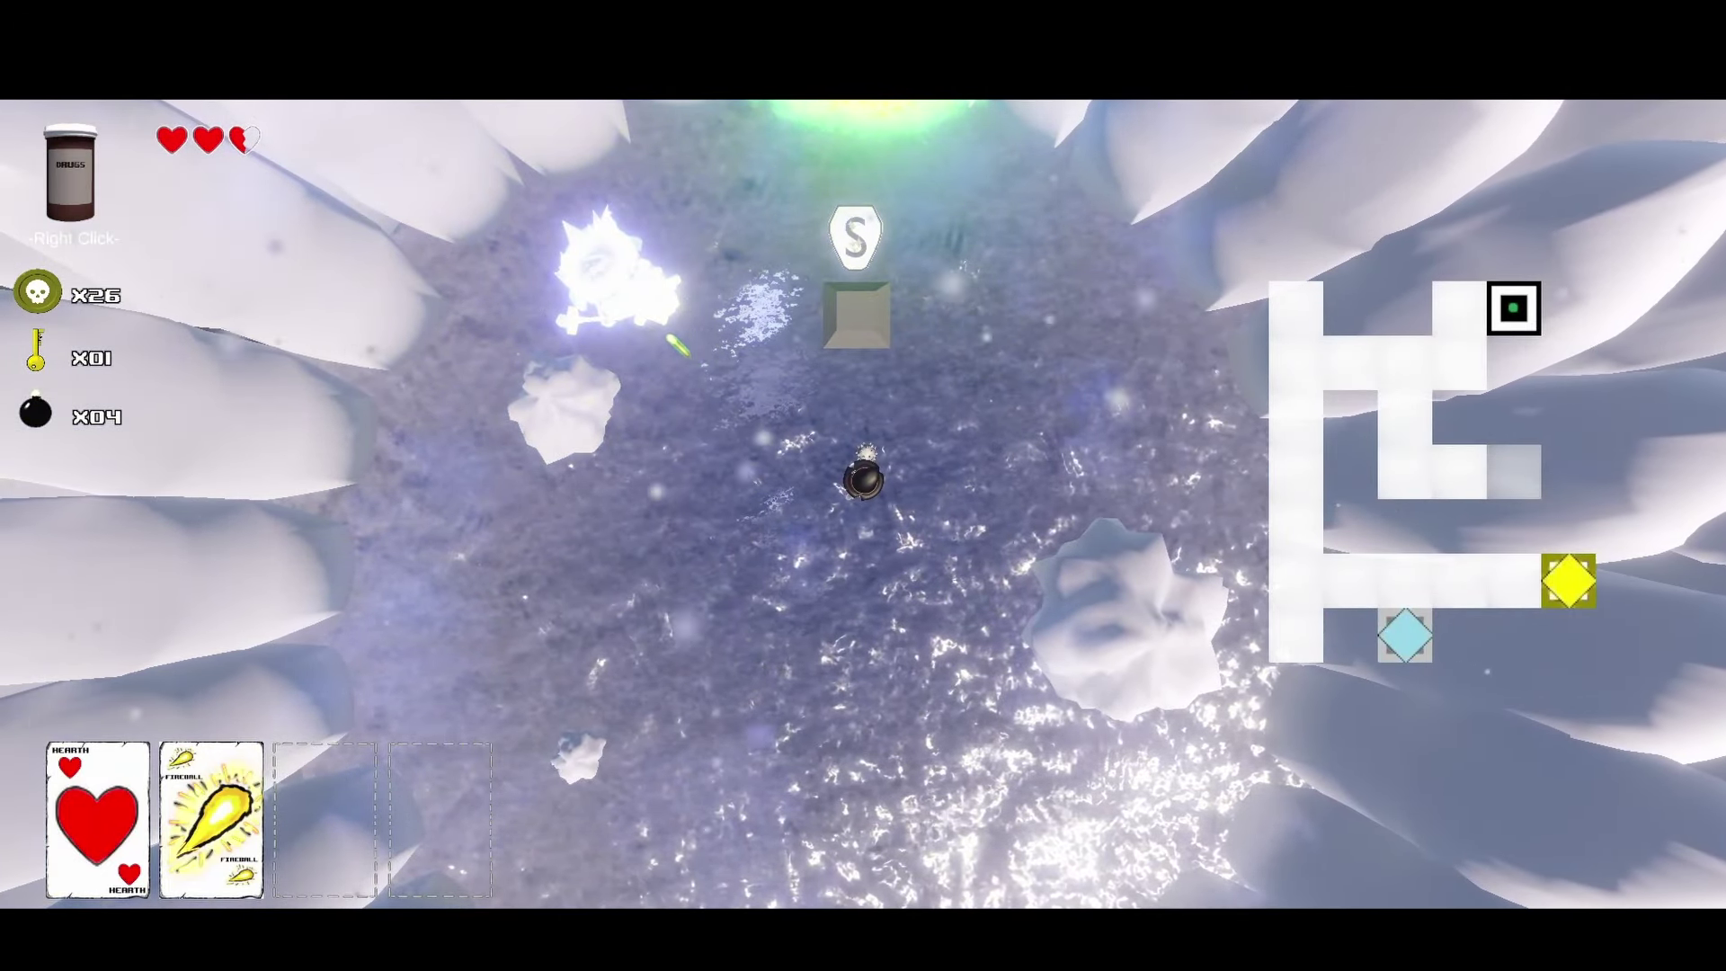
key("a")
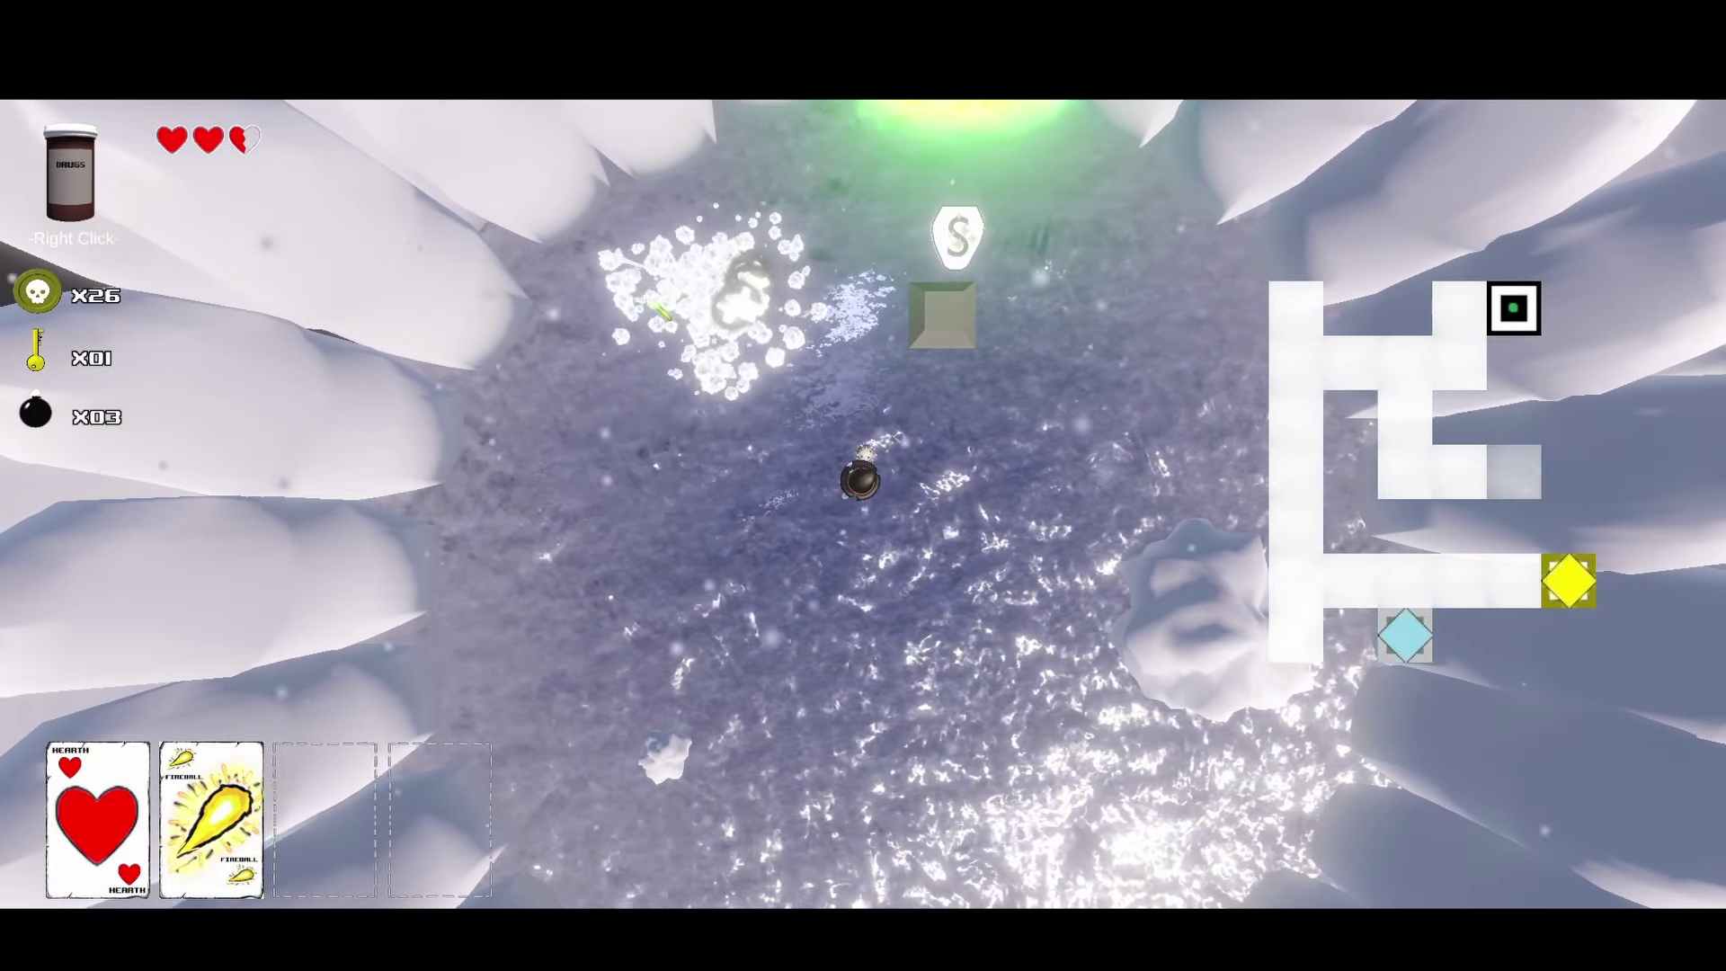
key("w")
key("s")
key("d")
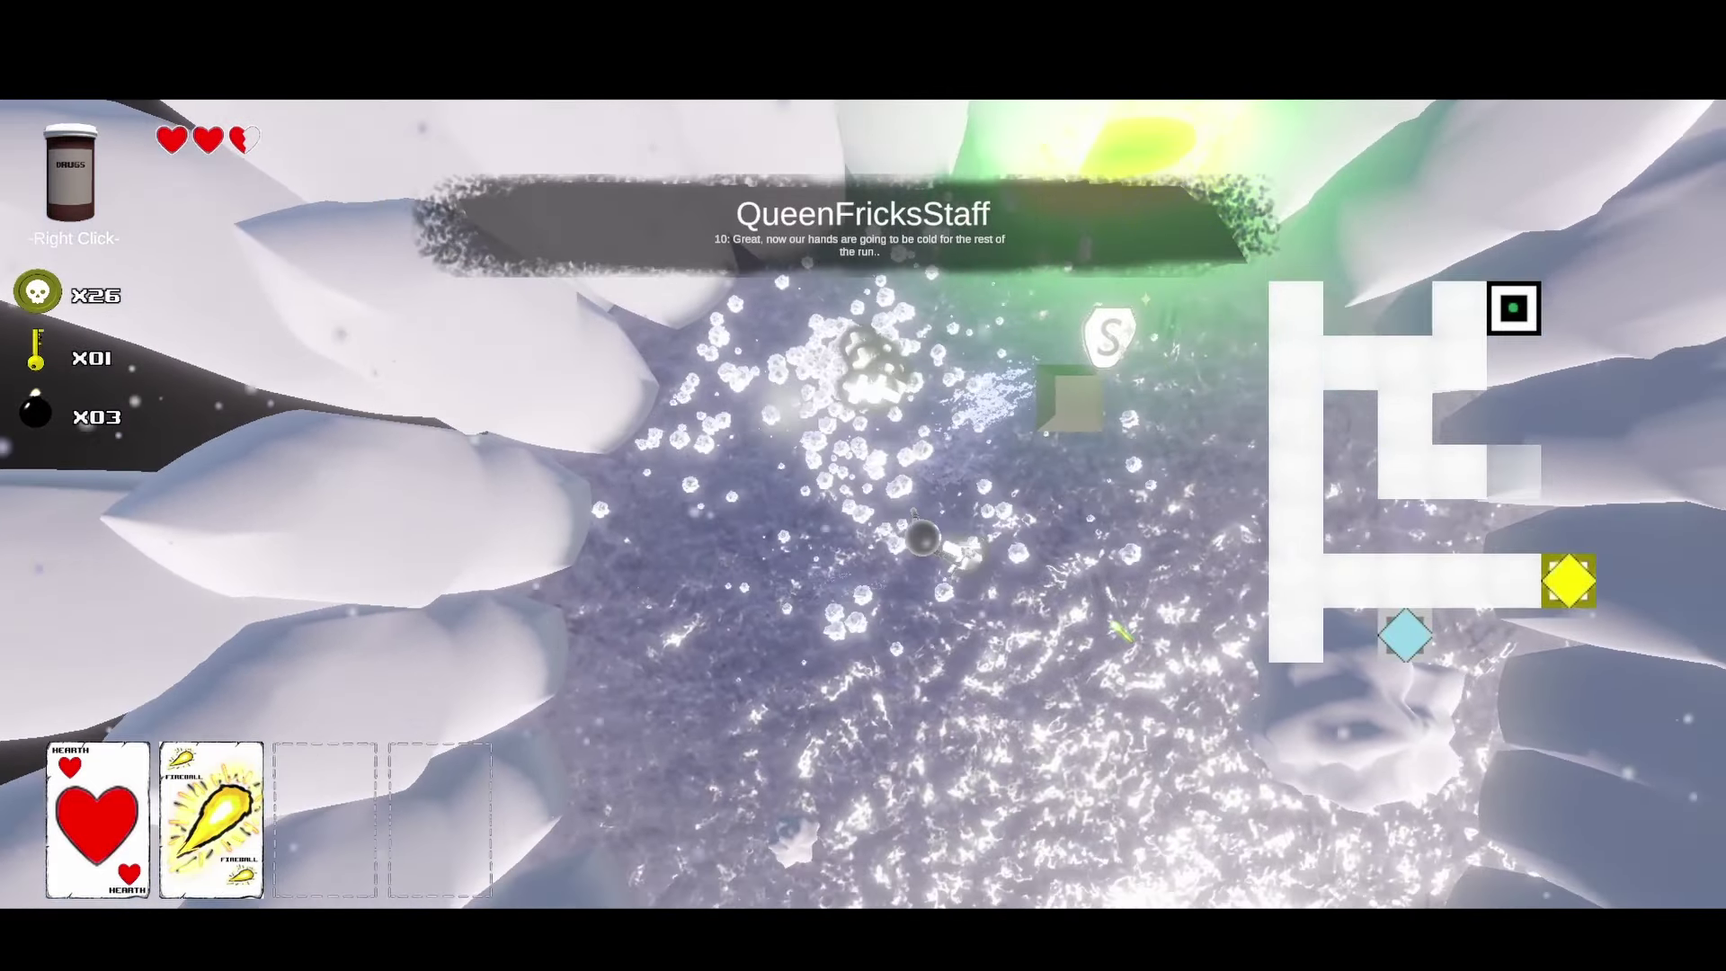
Fire volleys of cross projectiles across the northern half of the ice arena
left_click(894, 470)
key("w")
key("a")
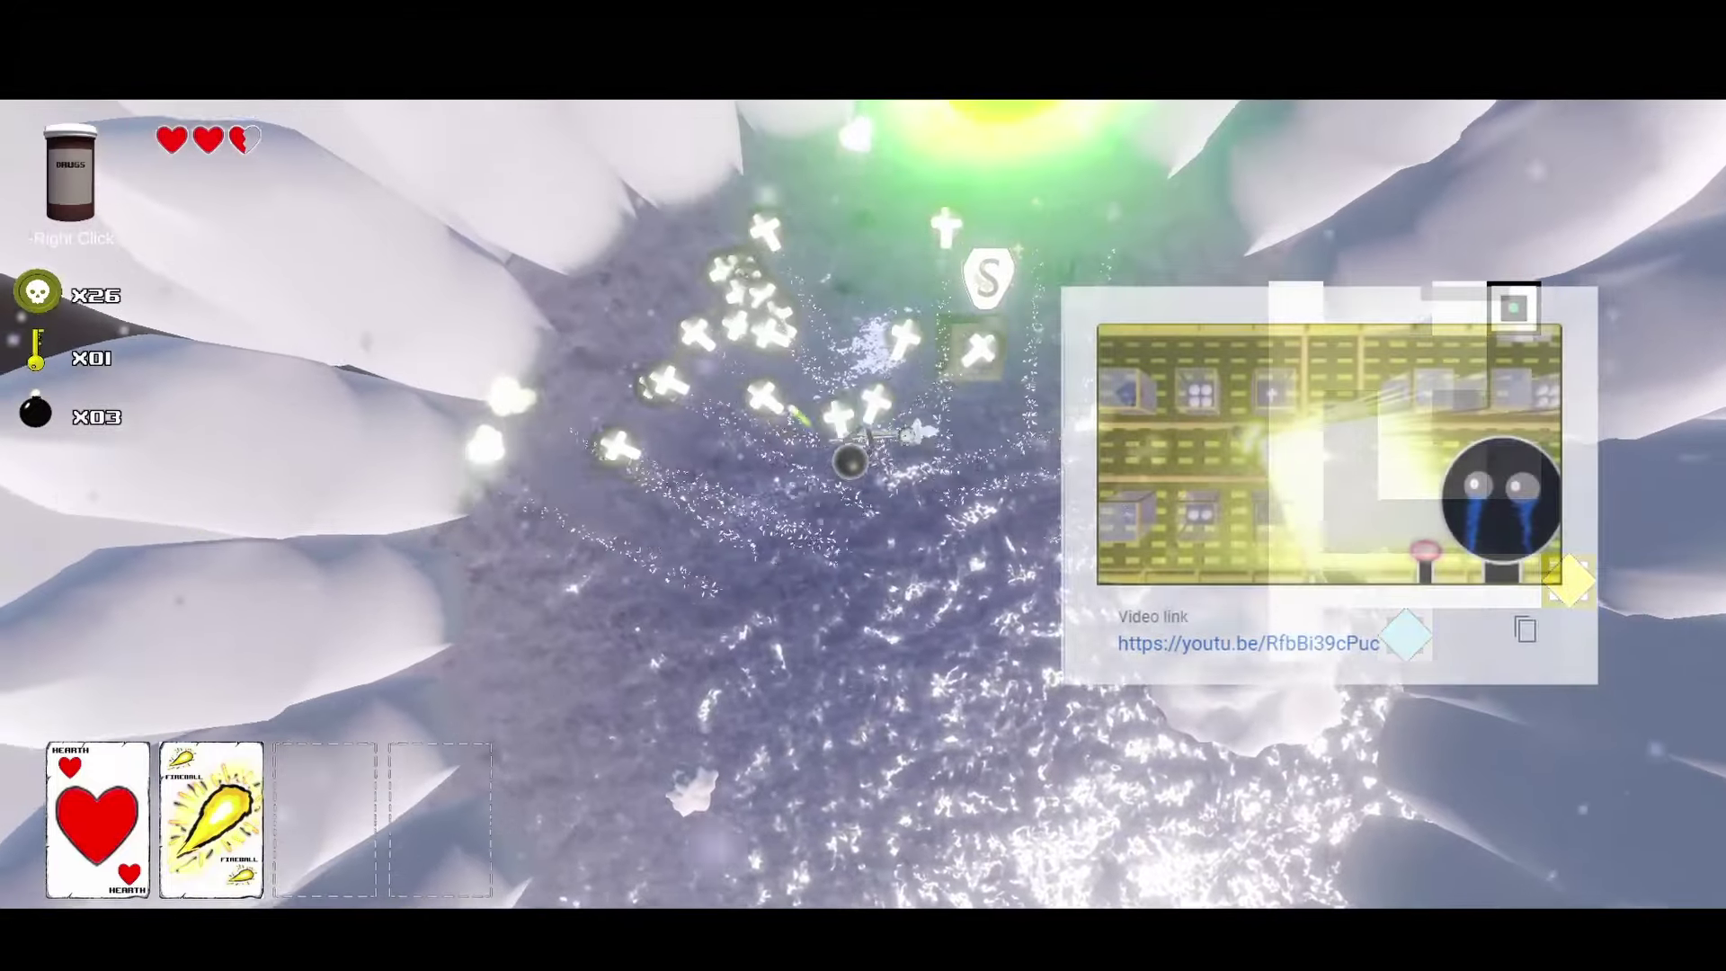
Move to the pedestal near the green glow and pick up the MirrorShield
key("s")
key("d")
key("w")
left_click(945, 443)
key("w")
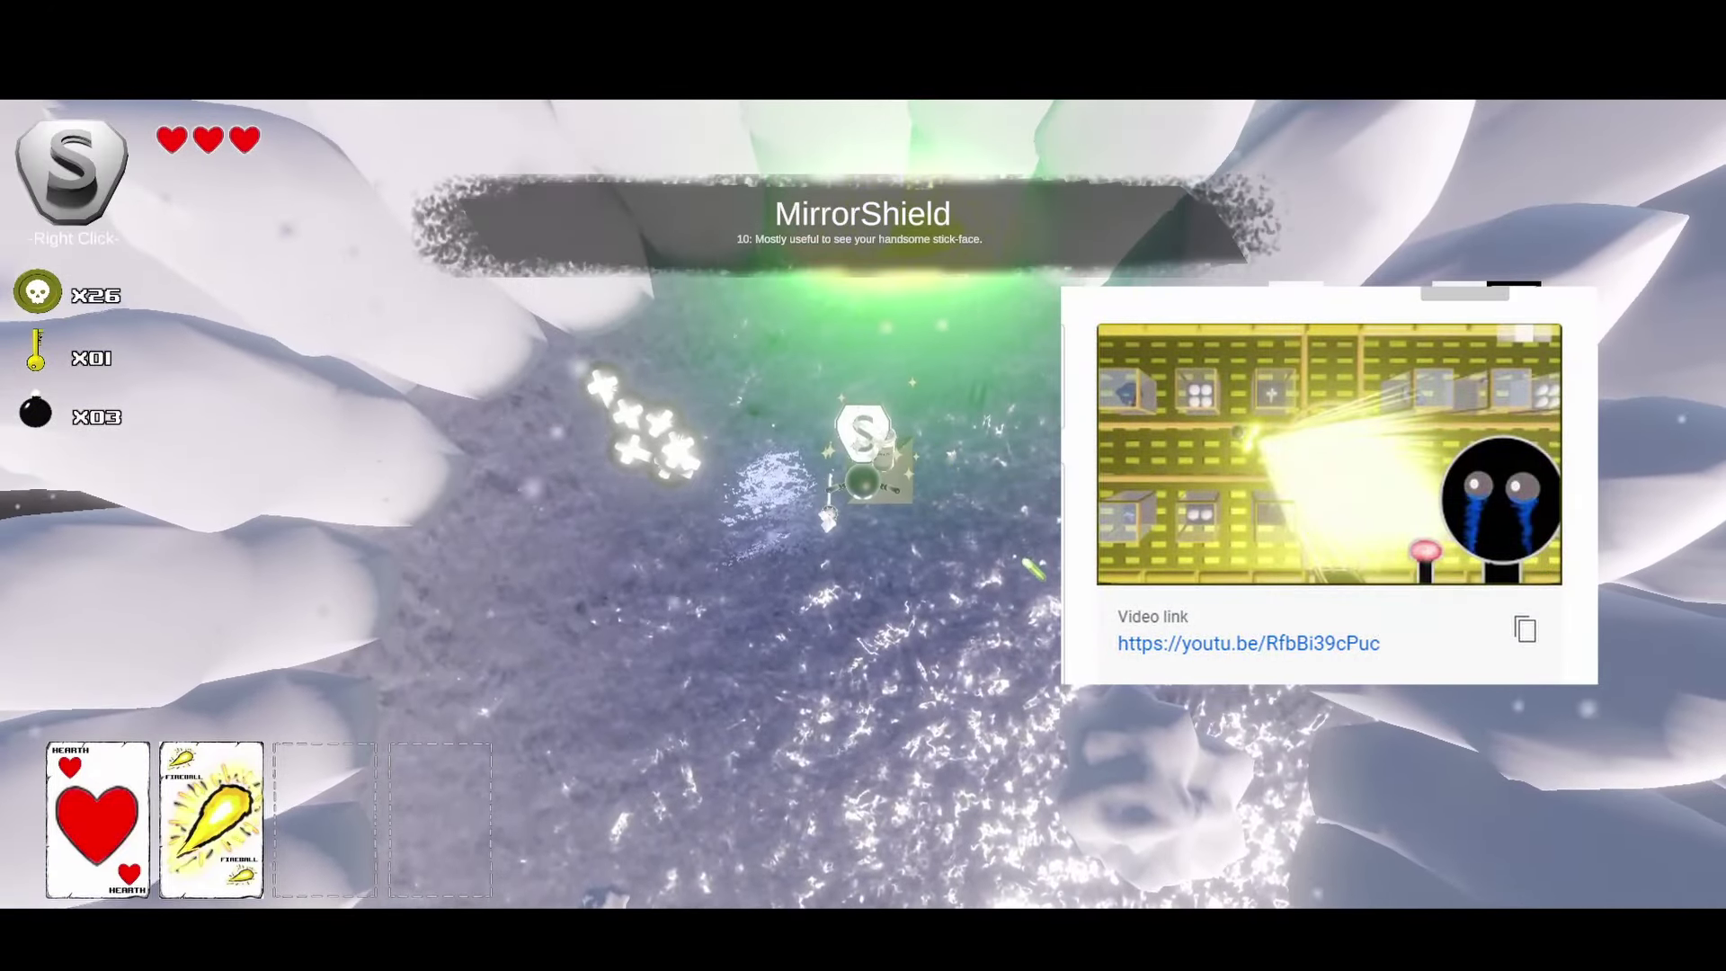
Activate the MirrorShield and send a wide yellow beam north while moving around the southern ice arena
key("s")
right_click(841, 457)
key("s")
key("d")
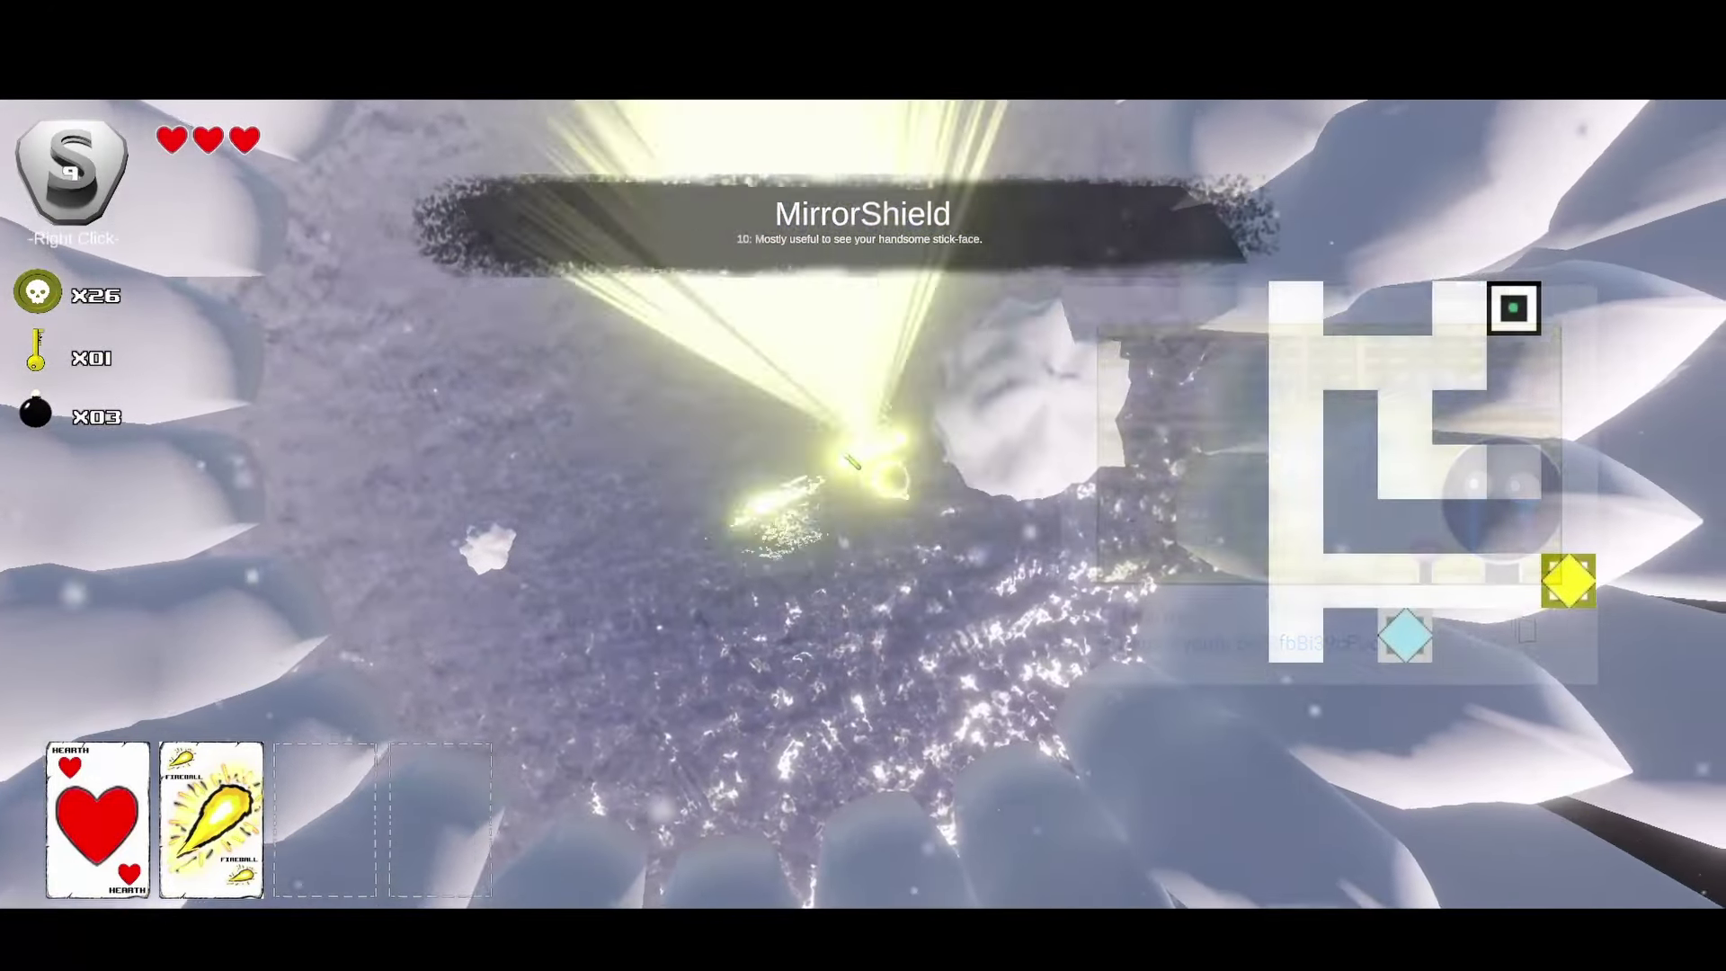
key("w")
key("a")
key("d")
key("w")
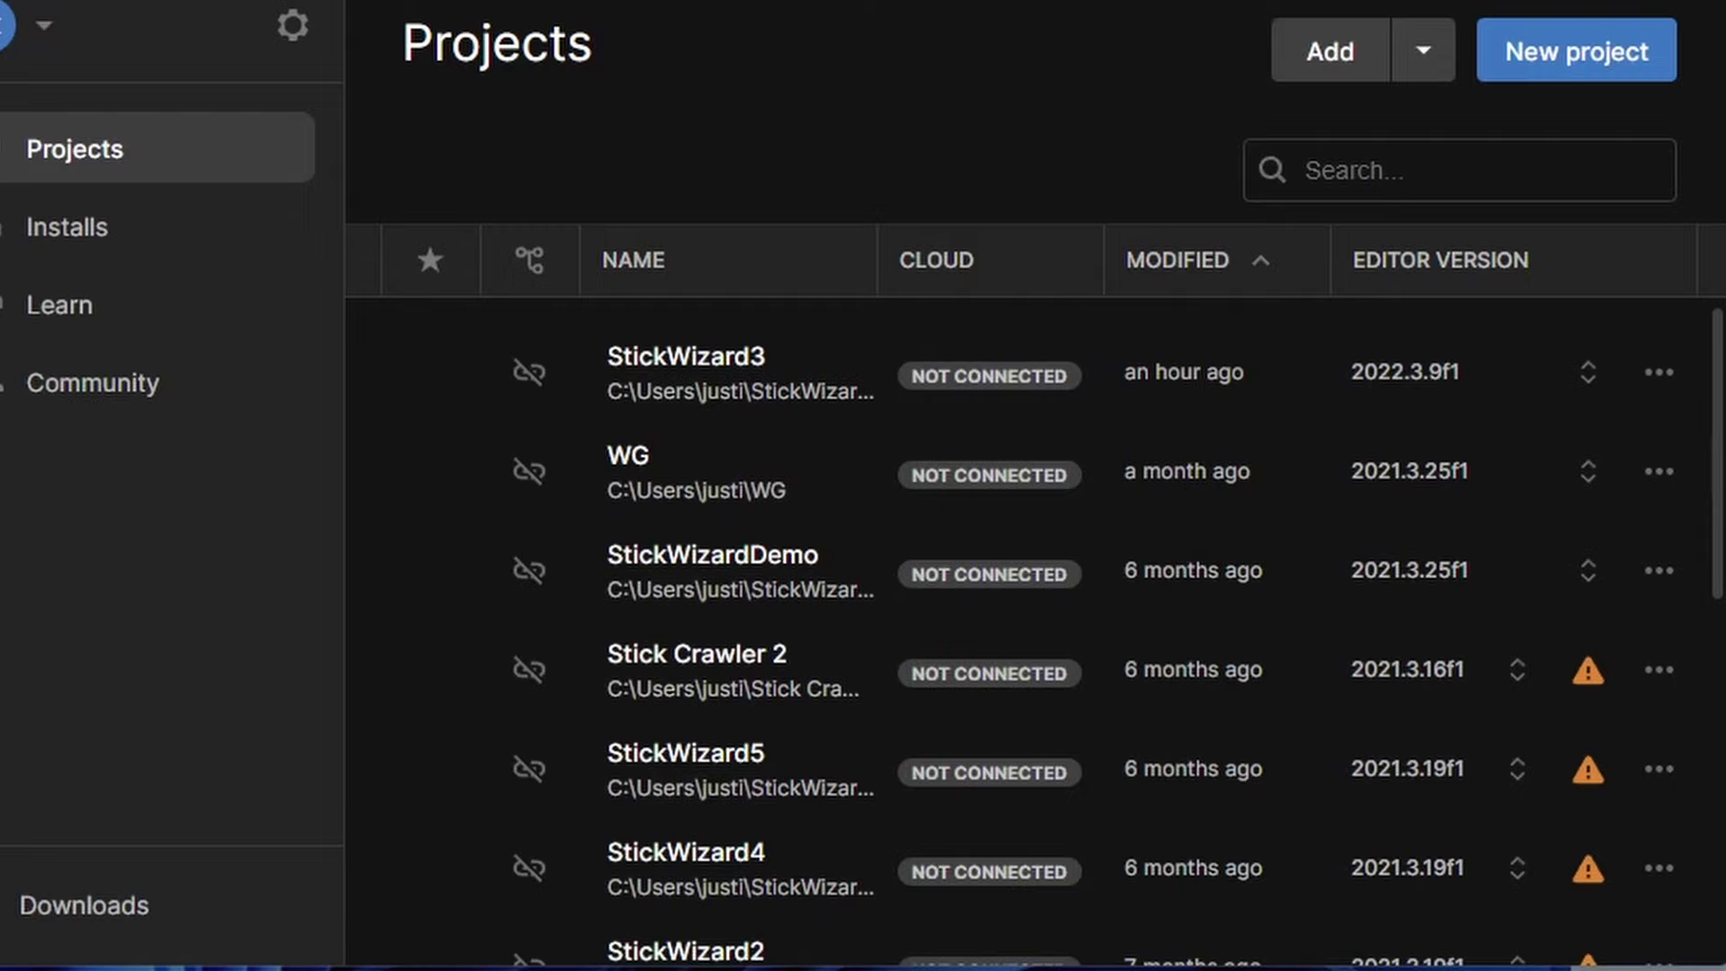
Switch to Unity Hub, start a new project and open its project name for editing
left_click(1575, 54)
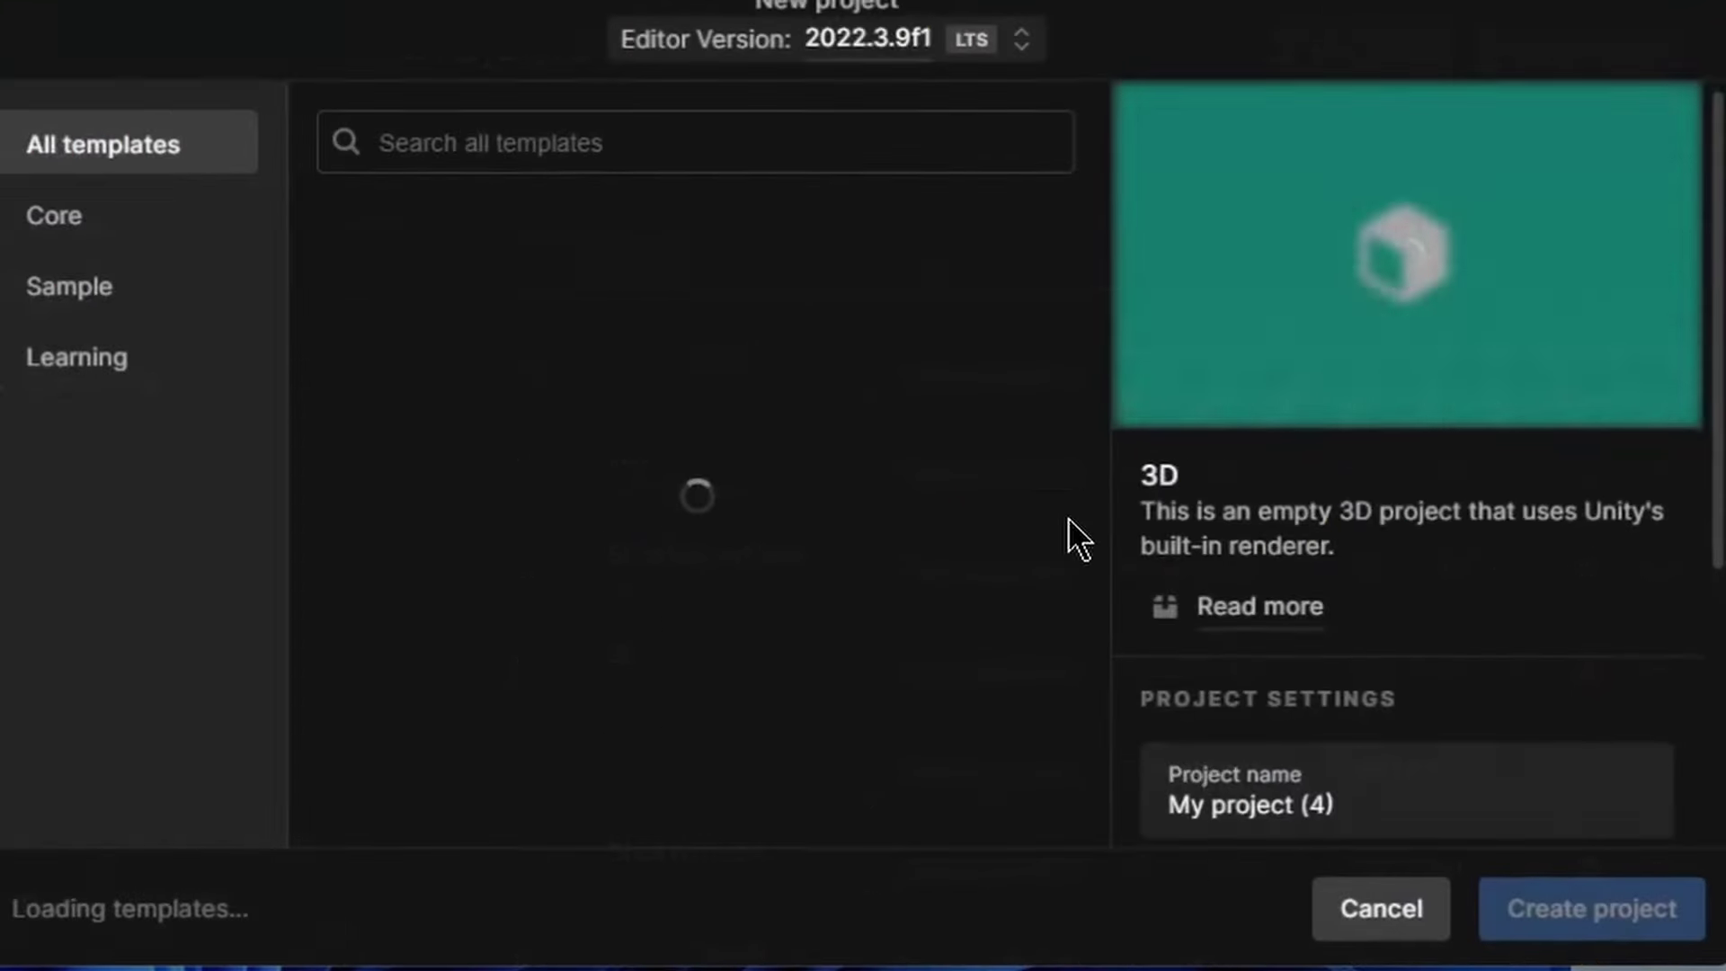
scroll(760, 605, "down", 3)
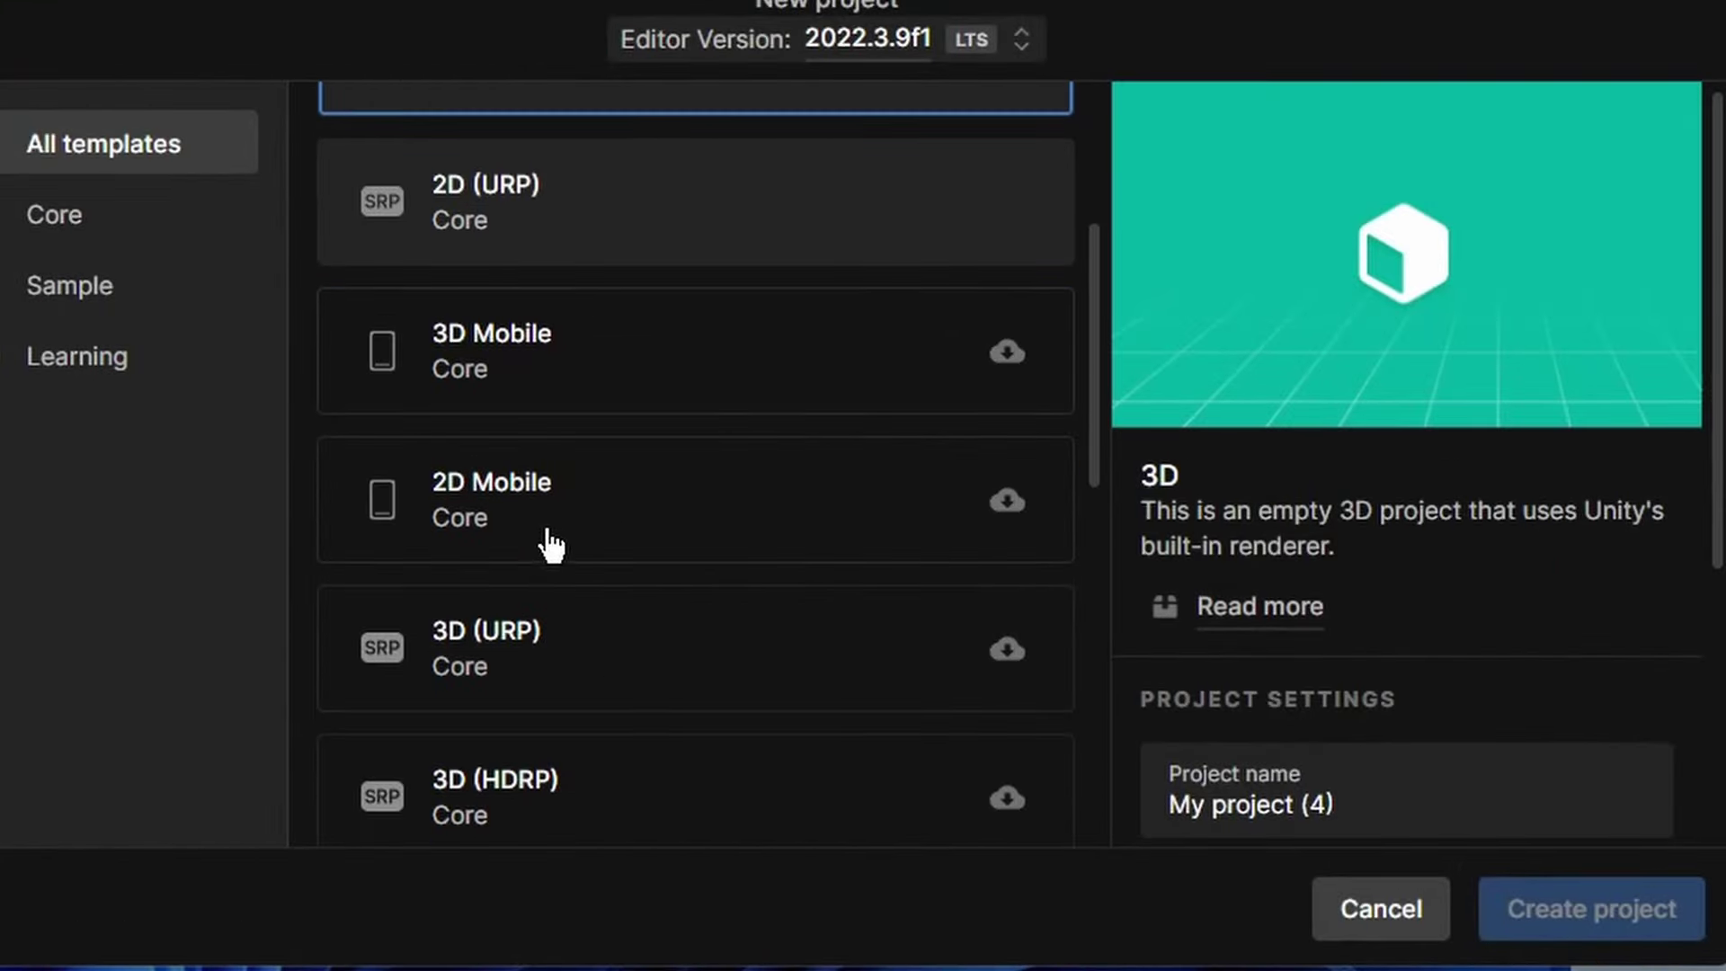
scroll(550, 543, "up", 3)
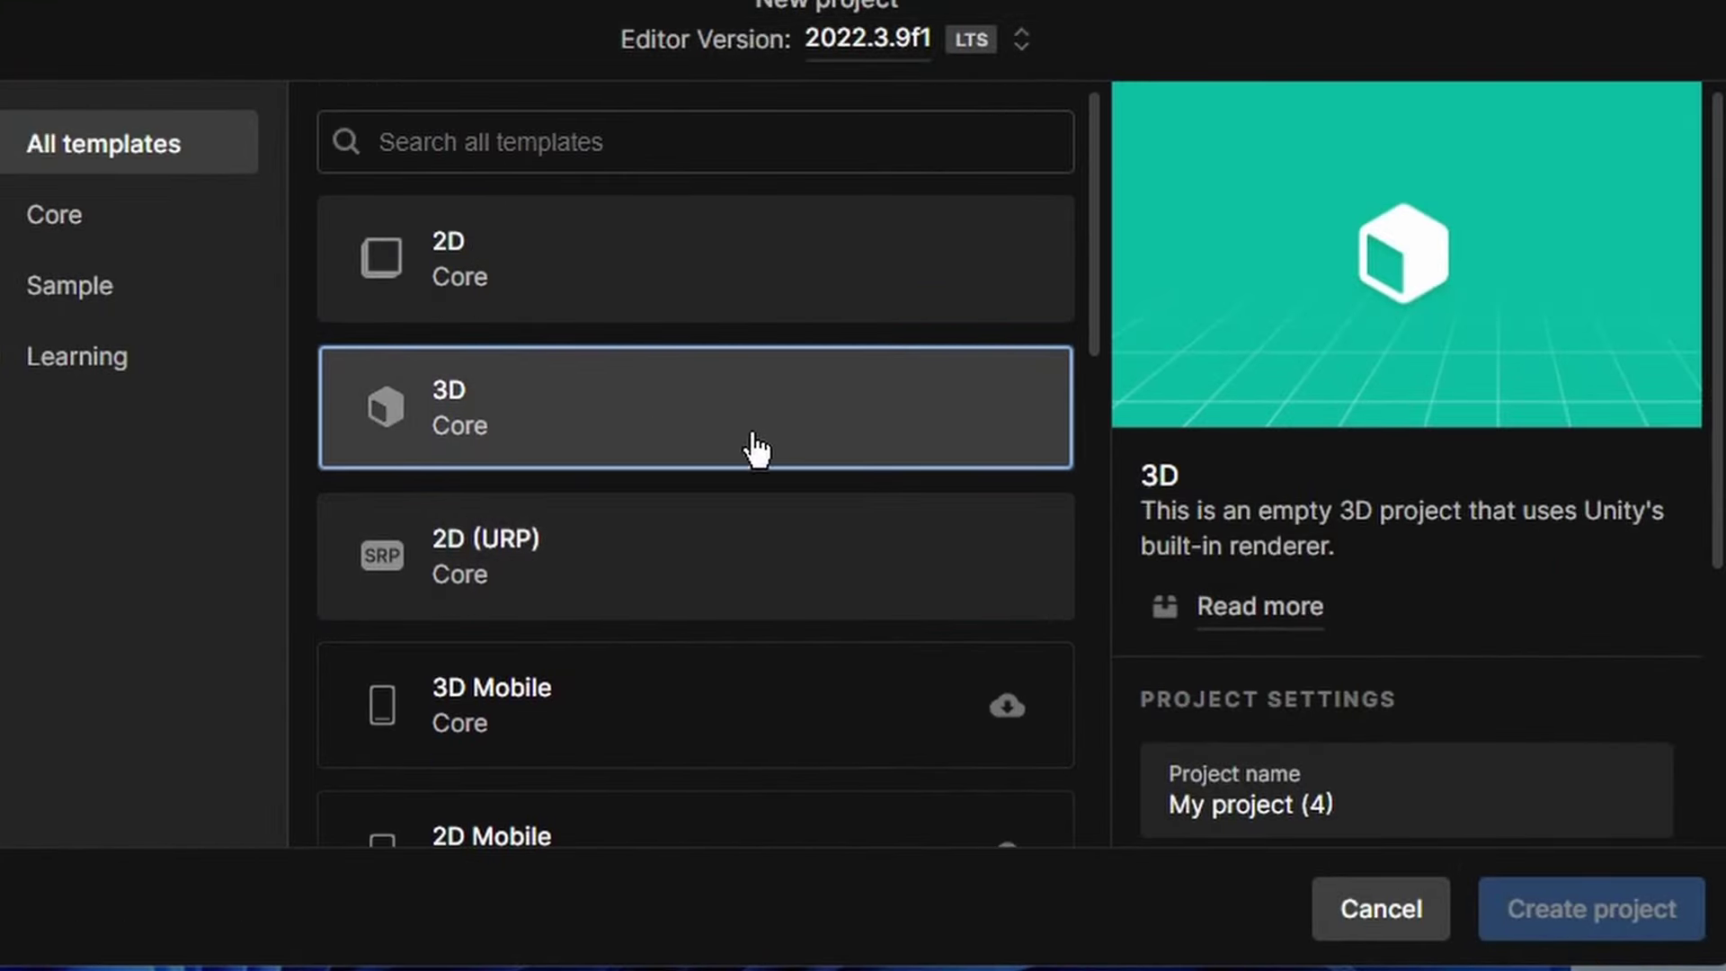
left_click(1415, 786)
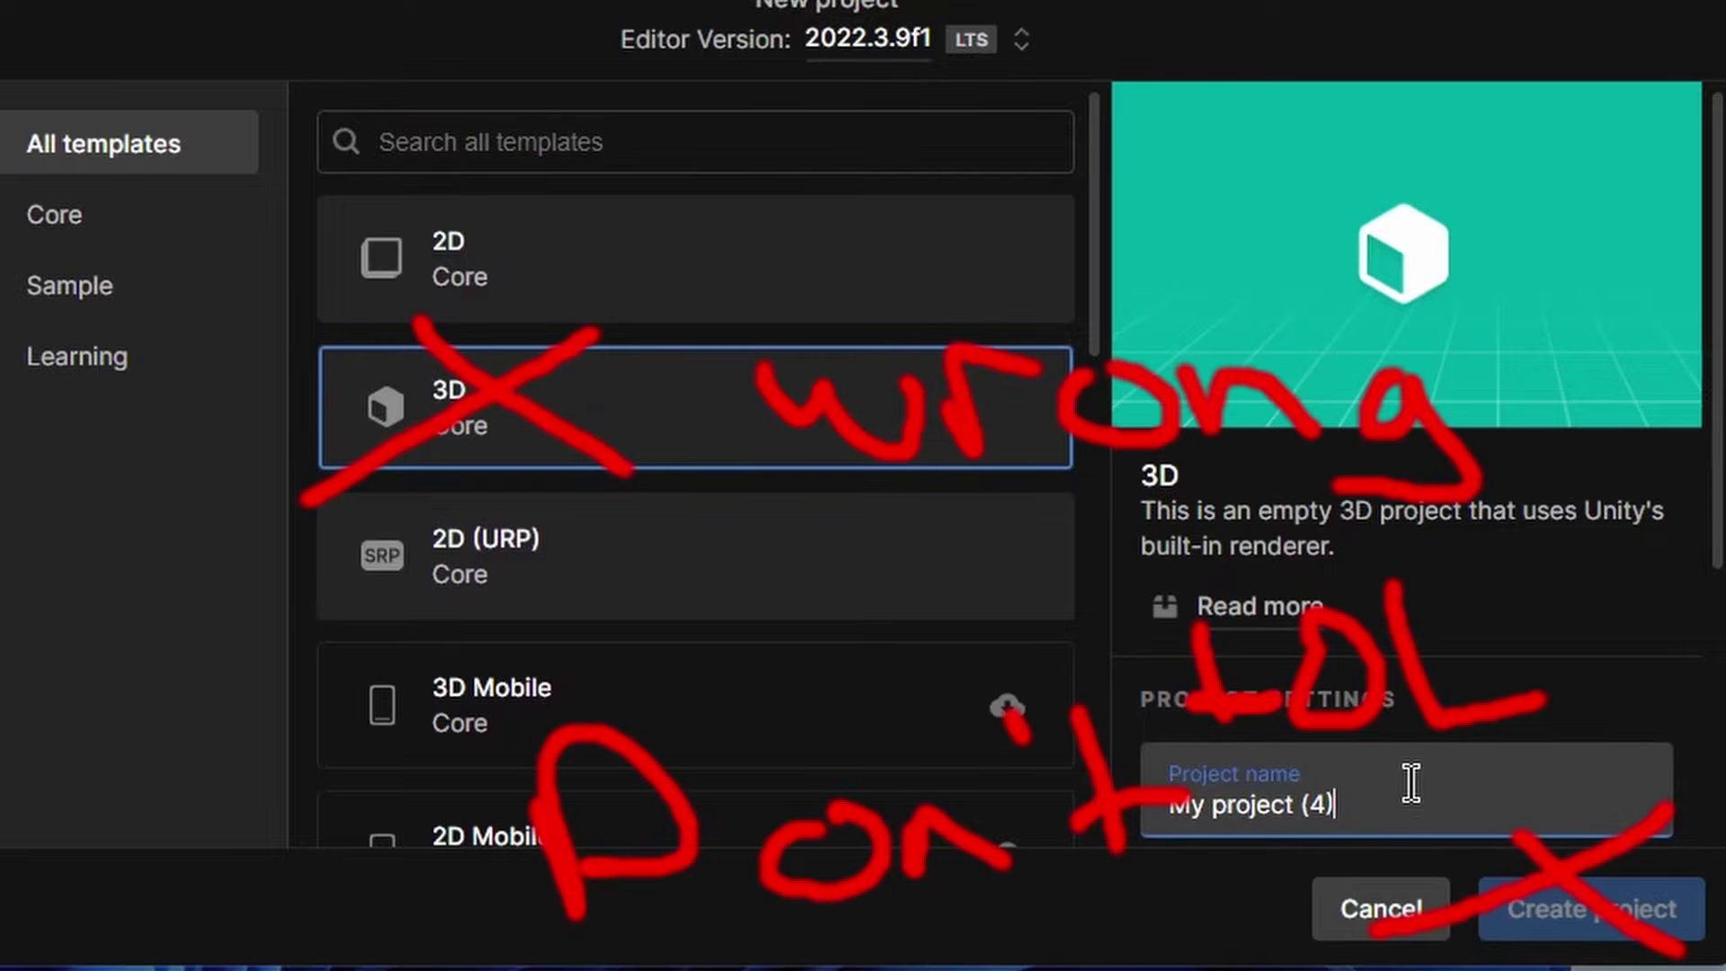
scroll(1415, 786, "down", 4)
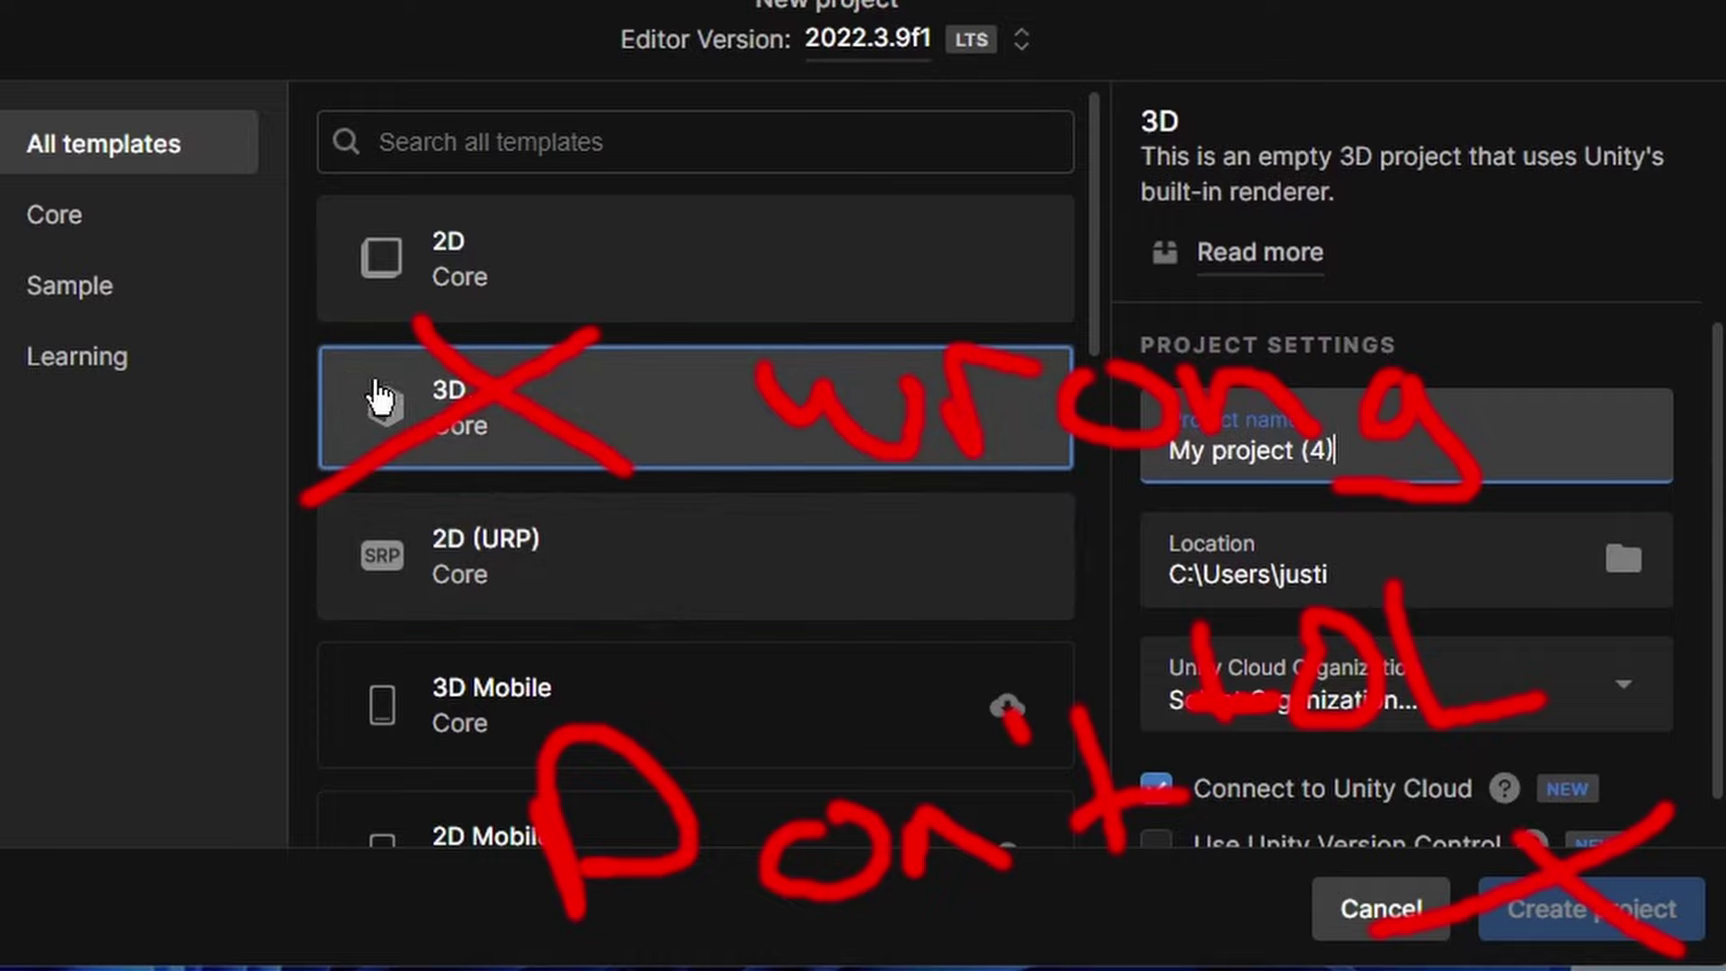
Select the 3D (URP) Core template for the new project
scroll(504, 521, "down", 3)
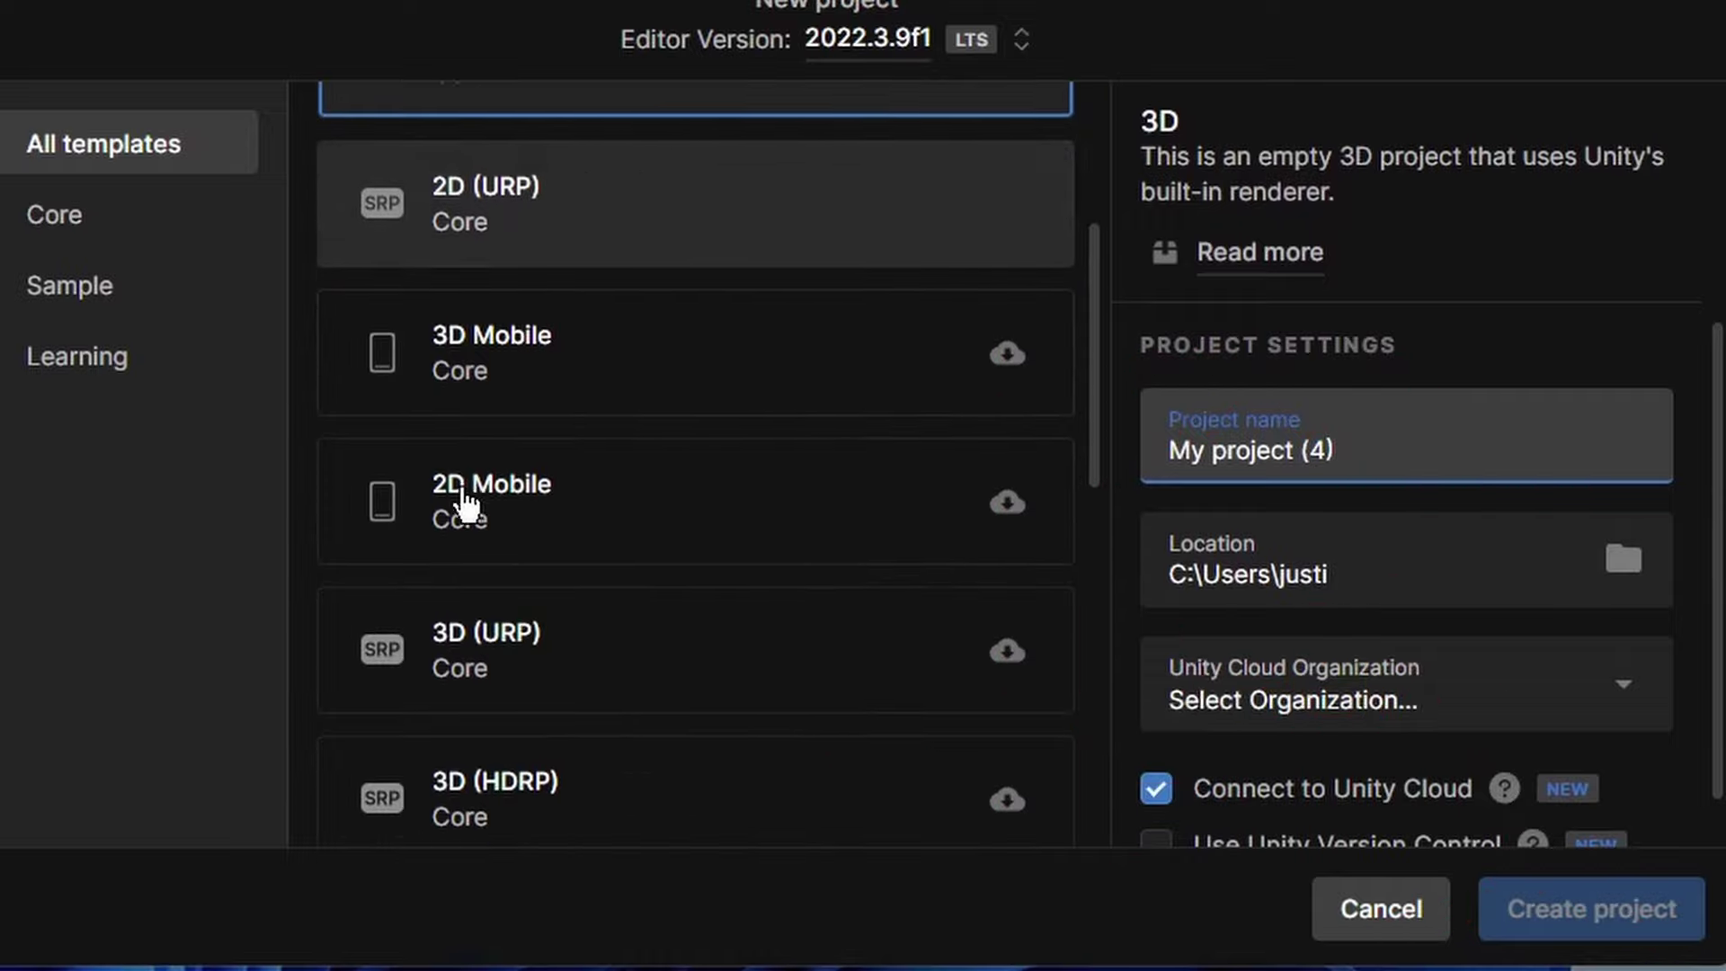
scroll(575, 449, "up", 3)
scroll(539, 655, "down", 5)
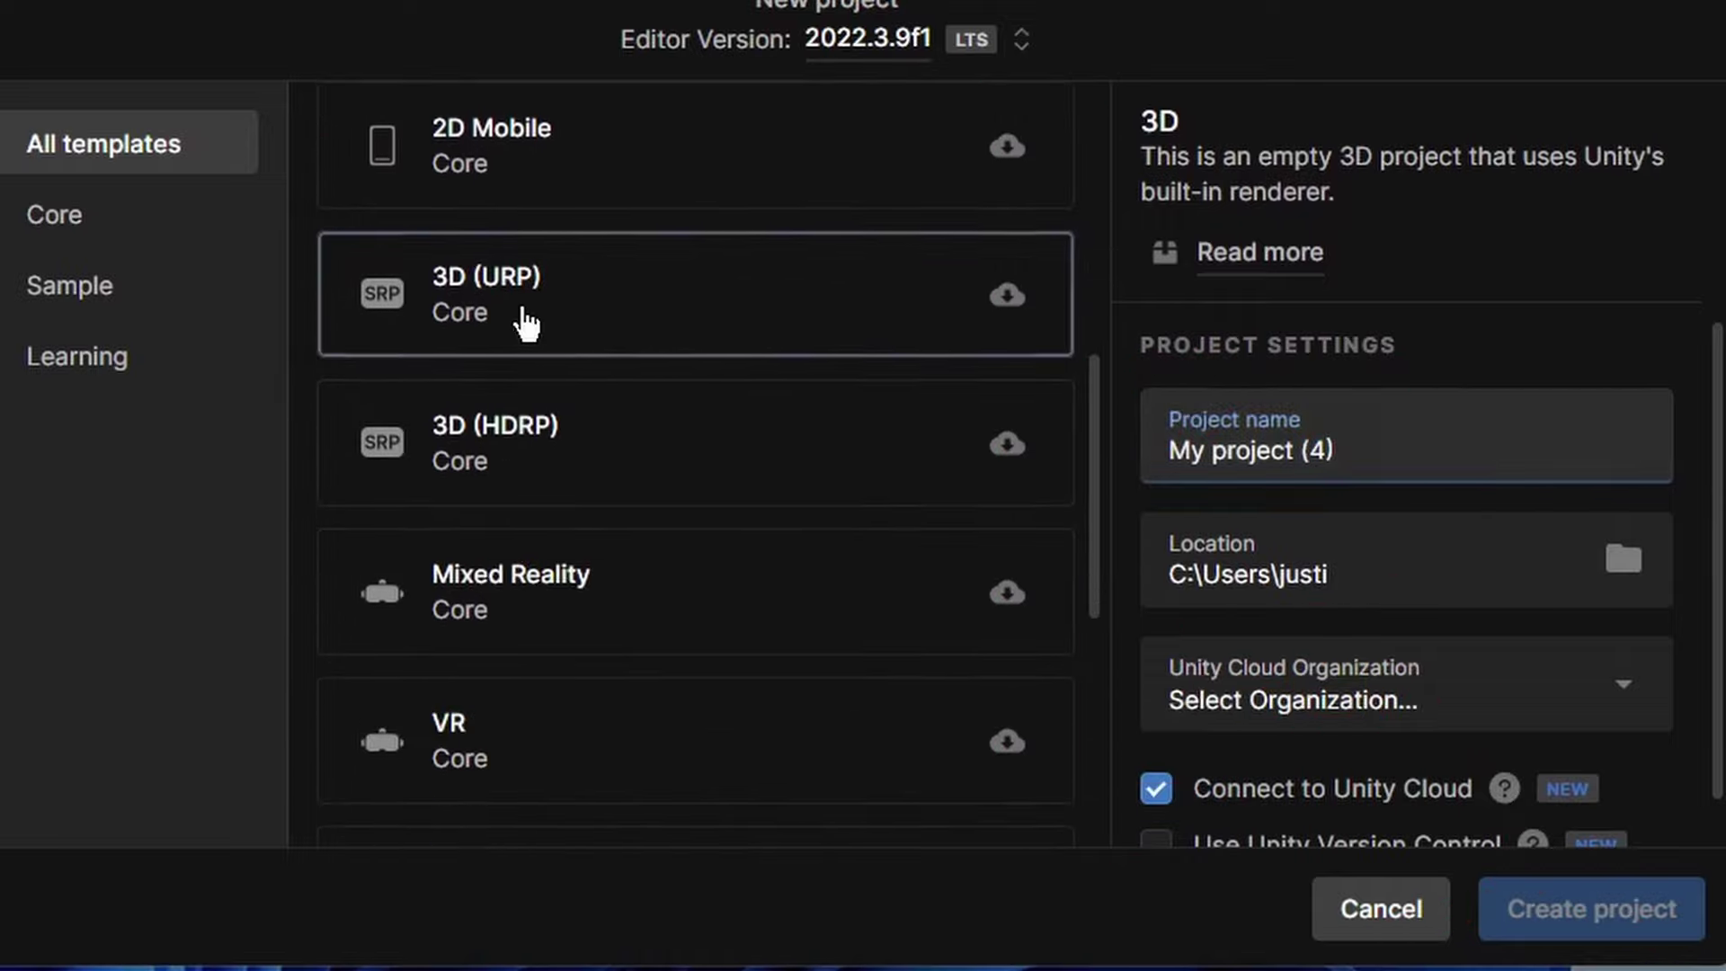
left_click(636, 314)
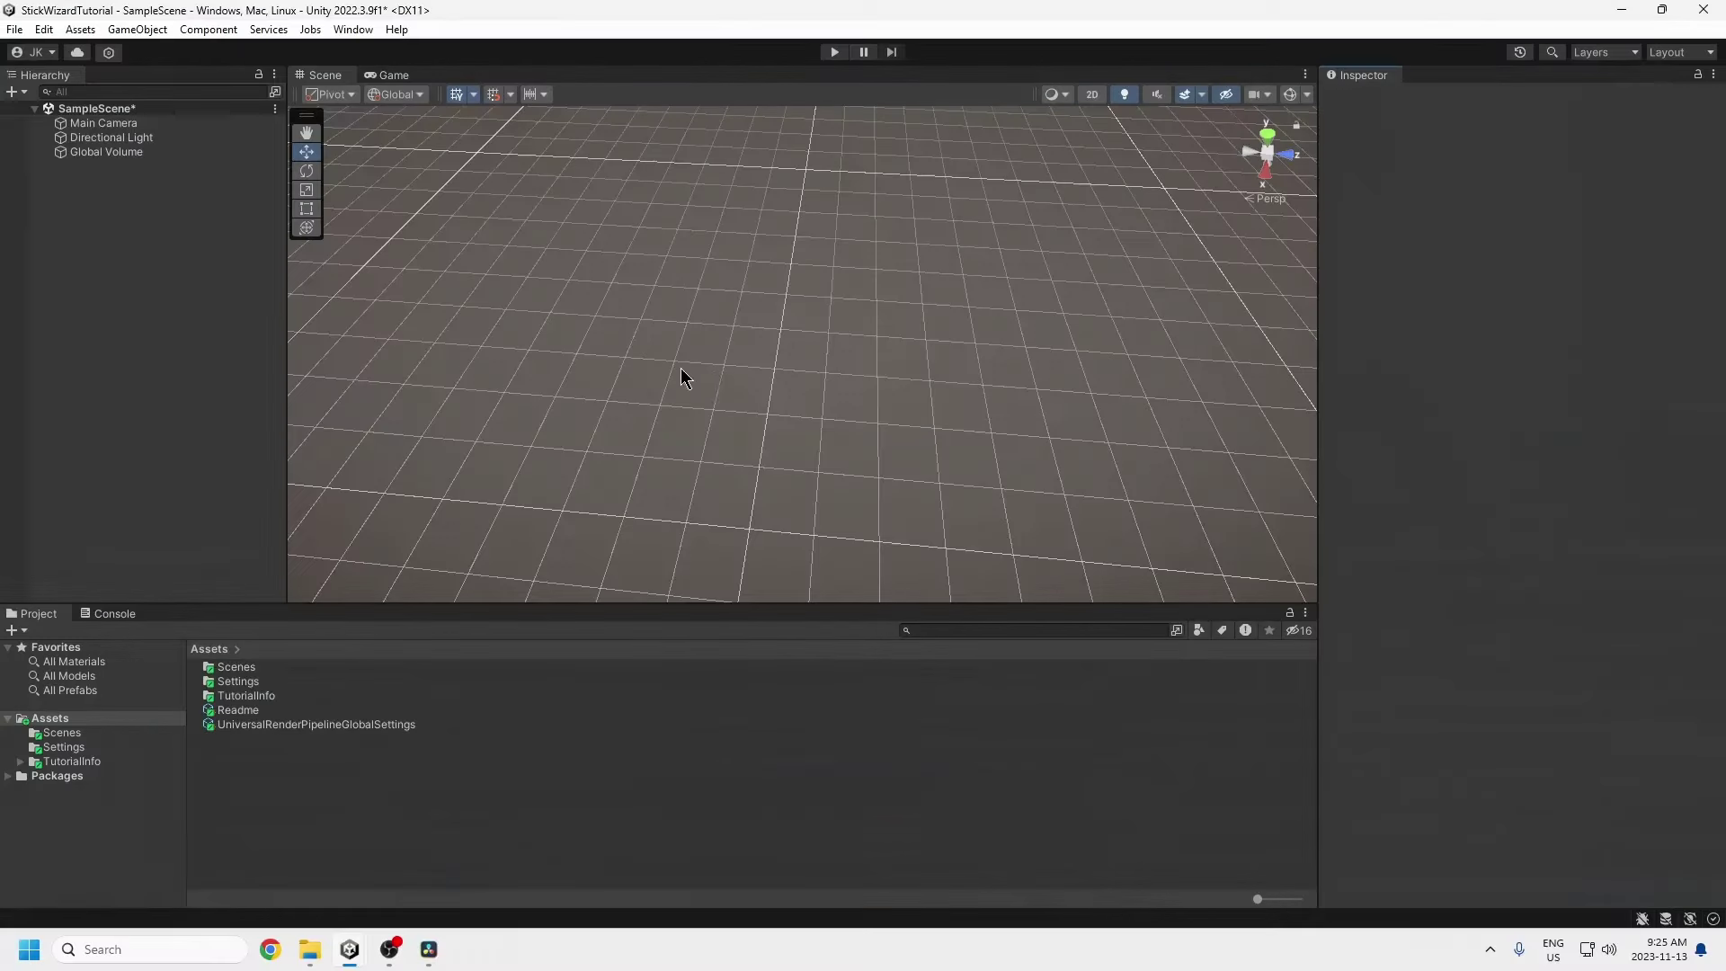
Examine the new project's scene view, SampleScene hierarchy, inspector area and project assets
left_click_drag(893, 374, 337, 215, "alt")
left_click(100, 107)
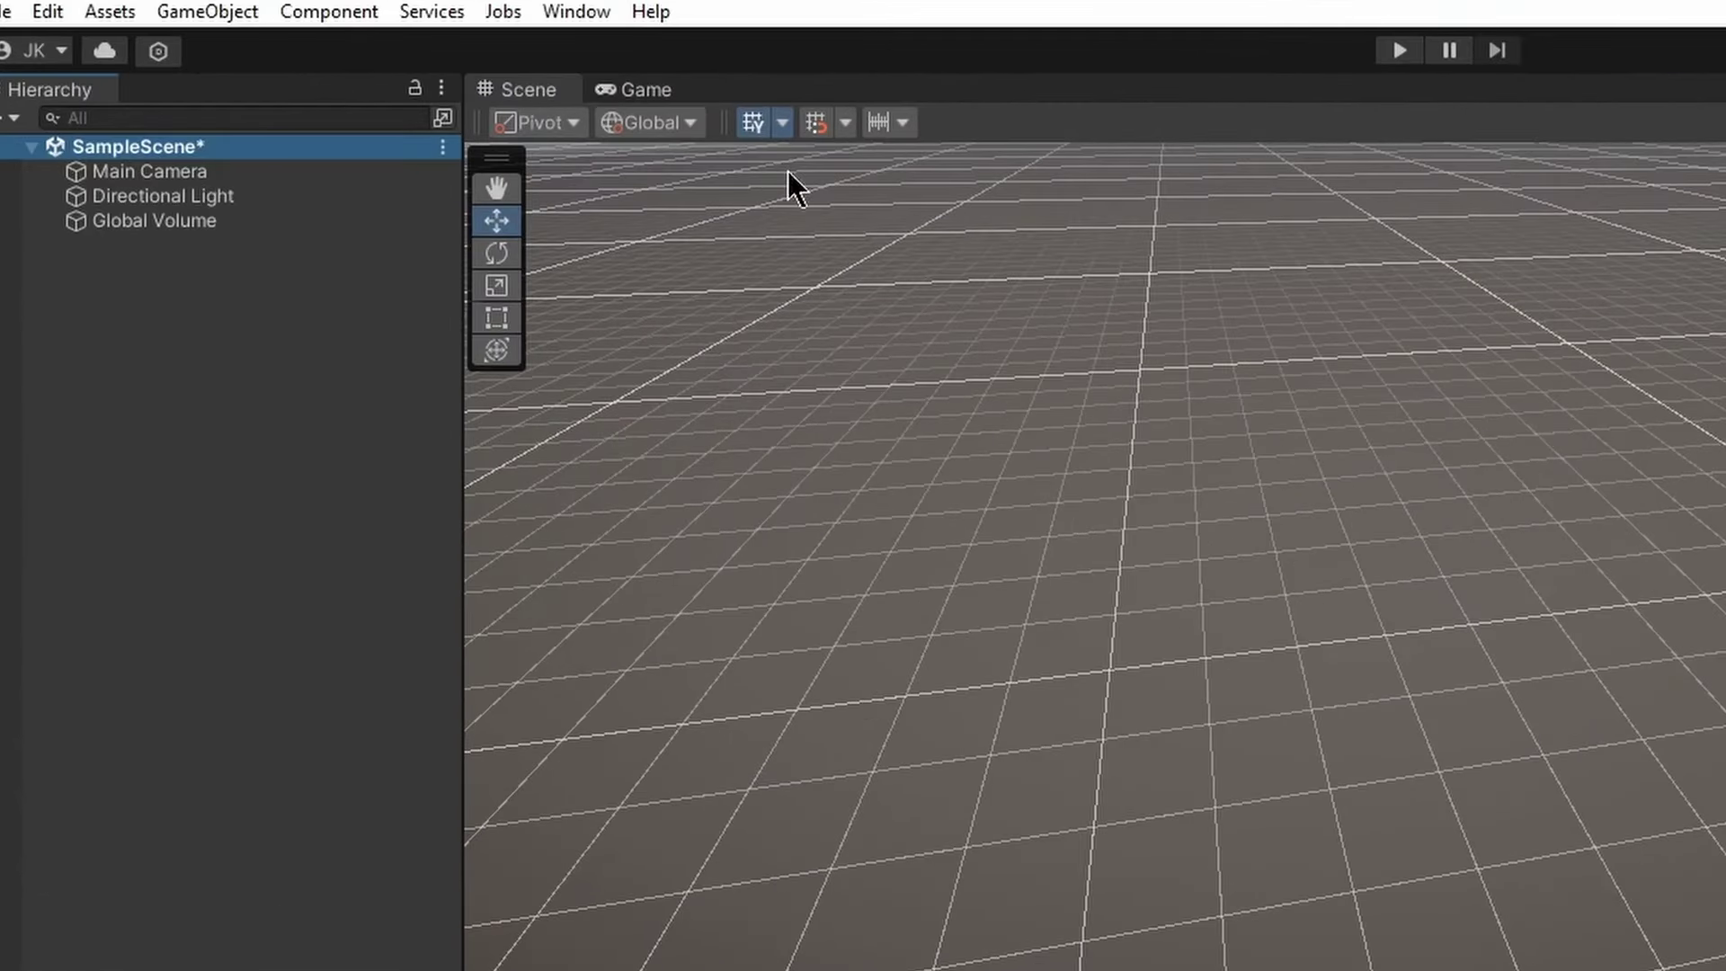
left_click_drag(1409, 311, 1026, 232, "alt")
left_click_drag(1630, 702, 1633, 587, "alt")
right_click_drag(1633, 587, 1644, 545)
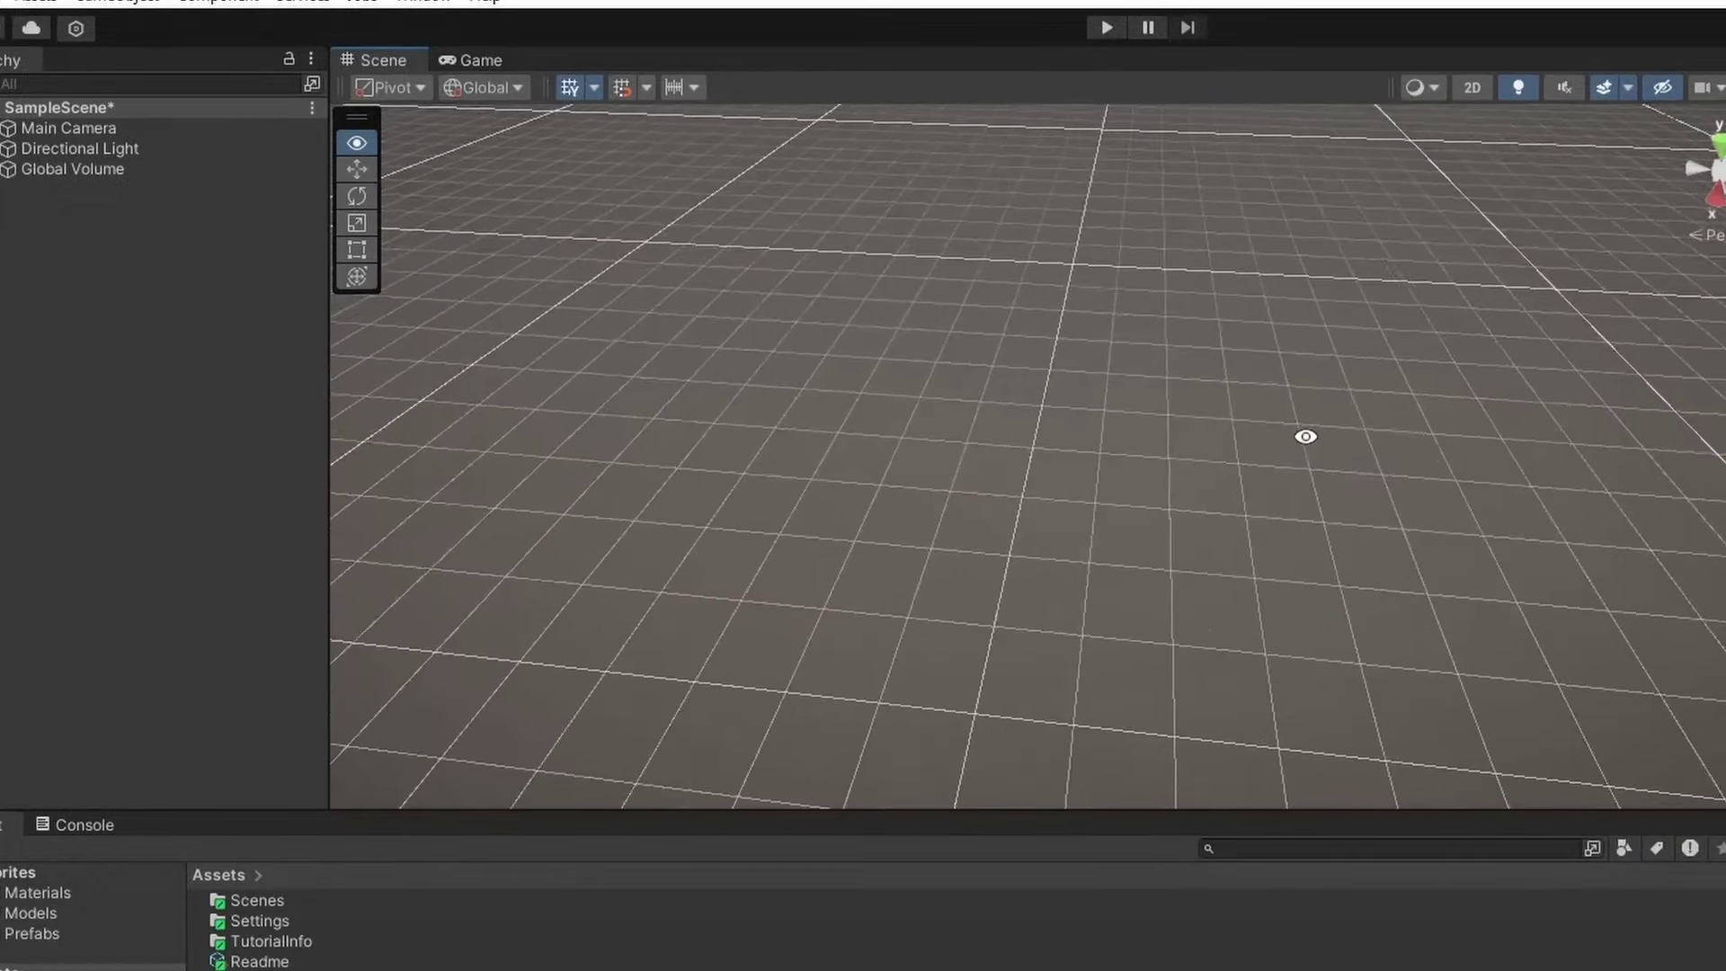
right_click_drag(1305, 436, 1097, 375)
key("w")
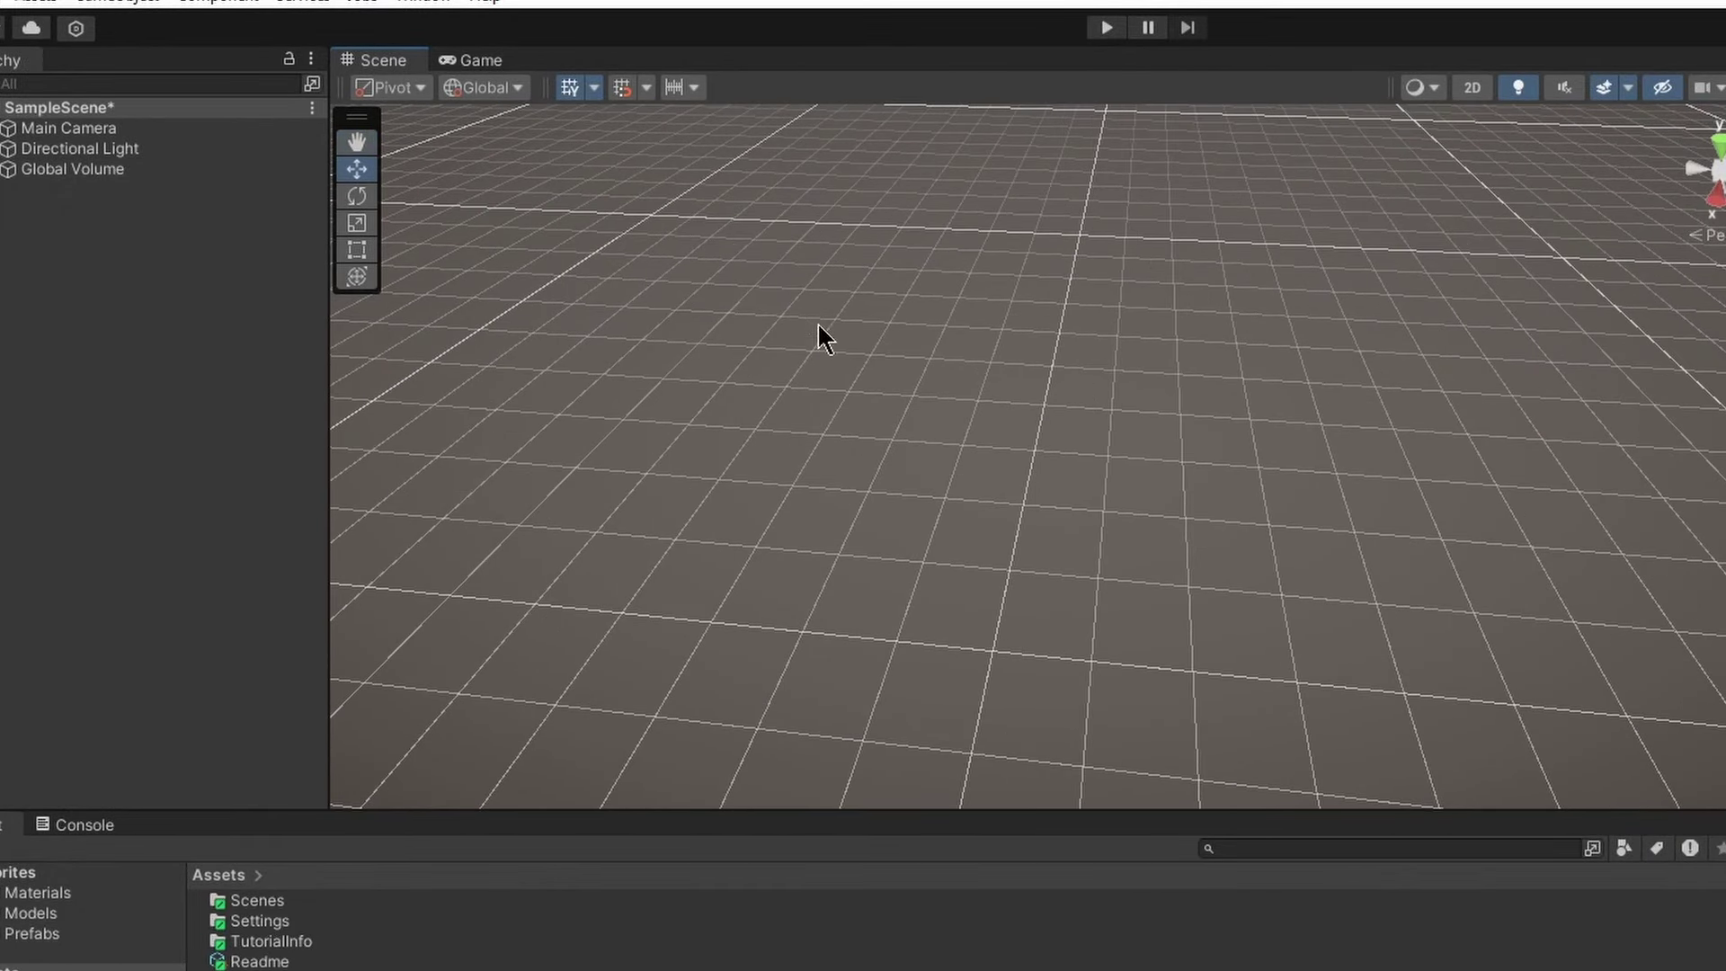
Preview the scene in the Game view, and return to the Scene view
left_click(481, 60)
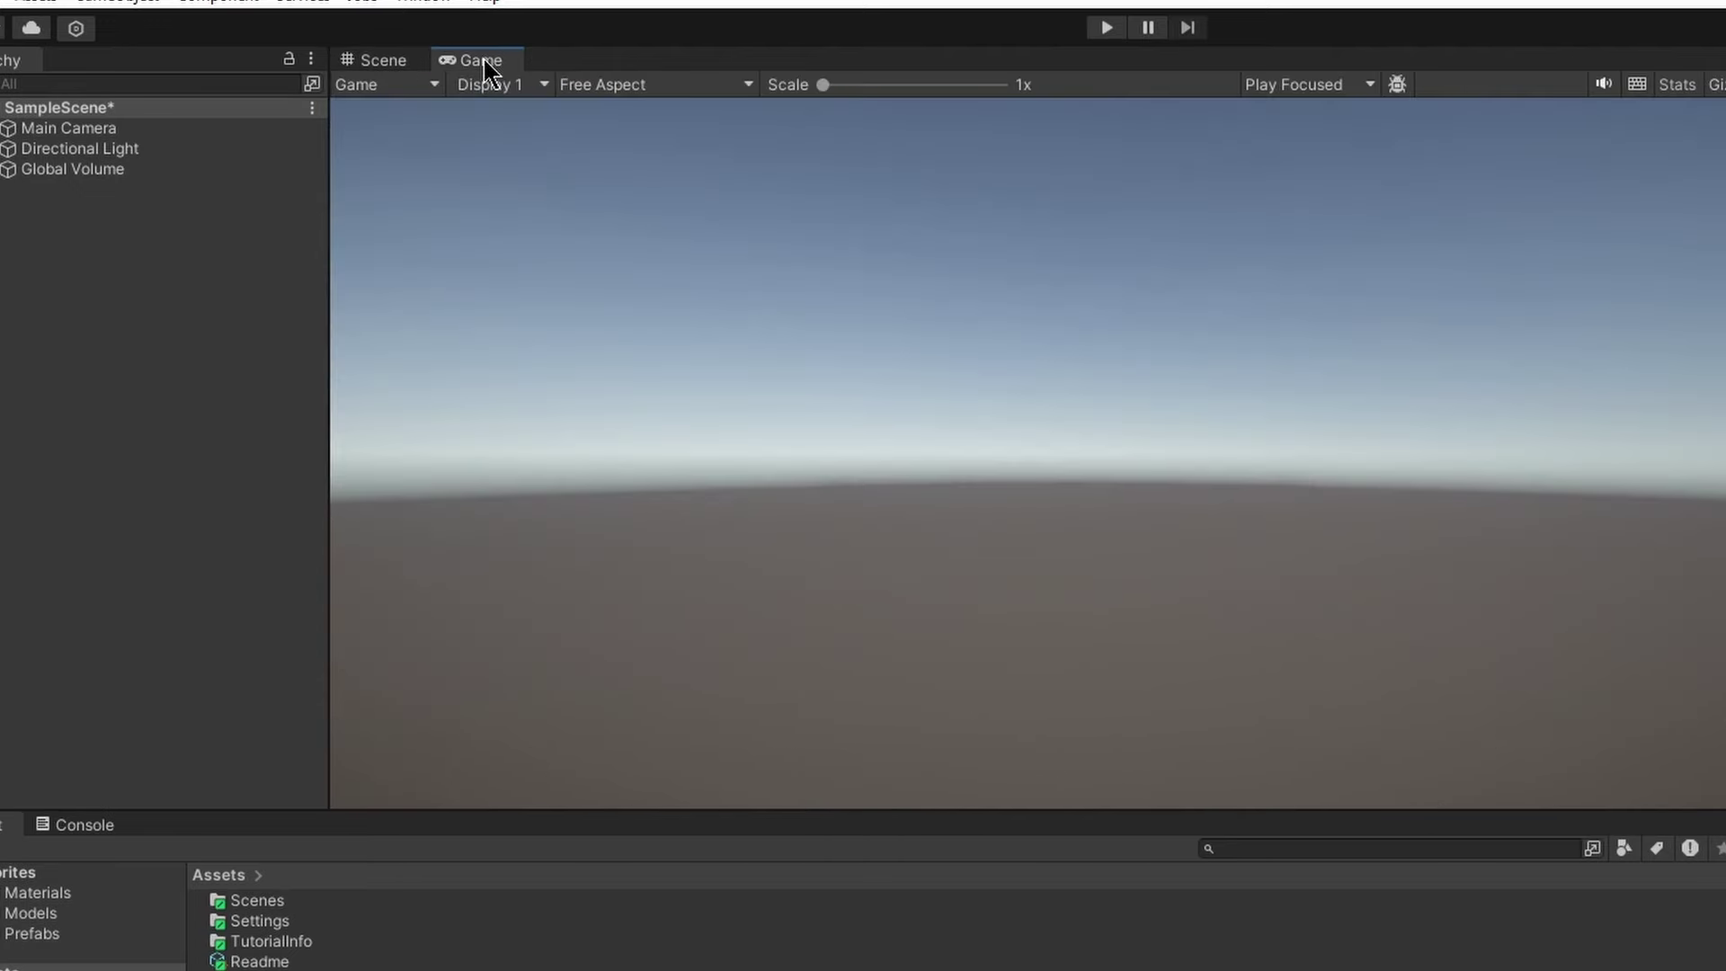
left_click(381, 60)
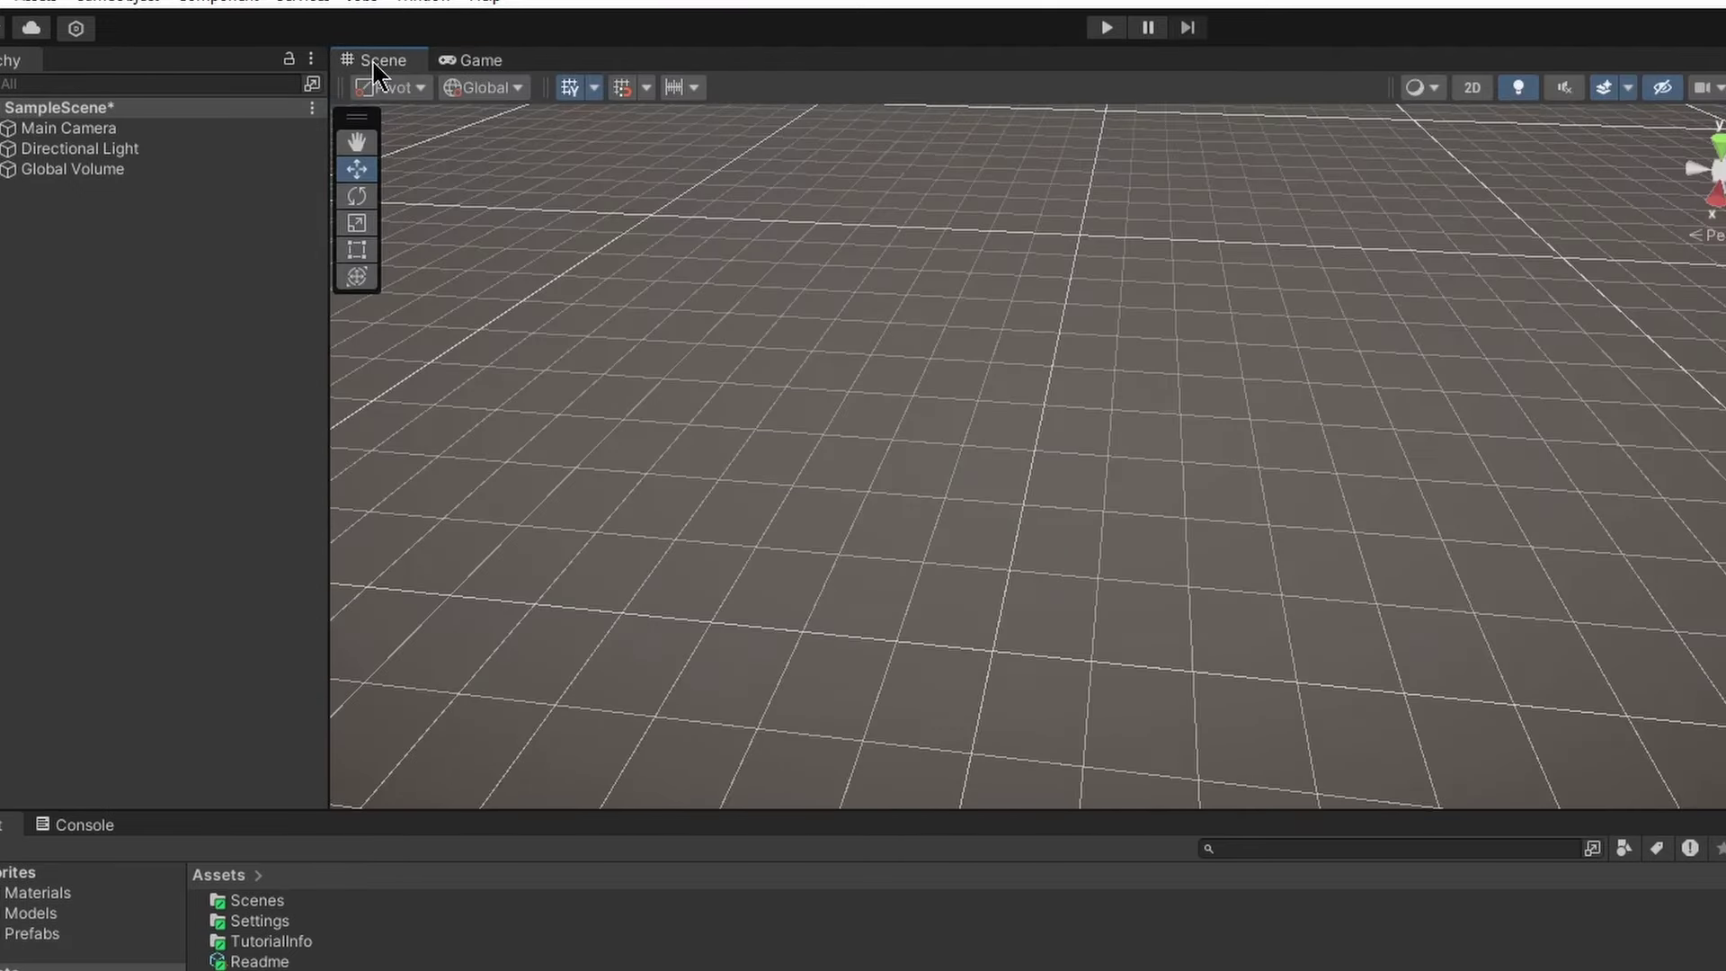
Select the Main Camera, focus the Scene view on it and inspect it from above
left_click(93, 132)
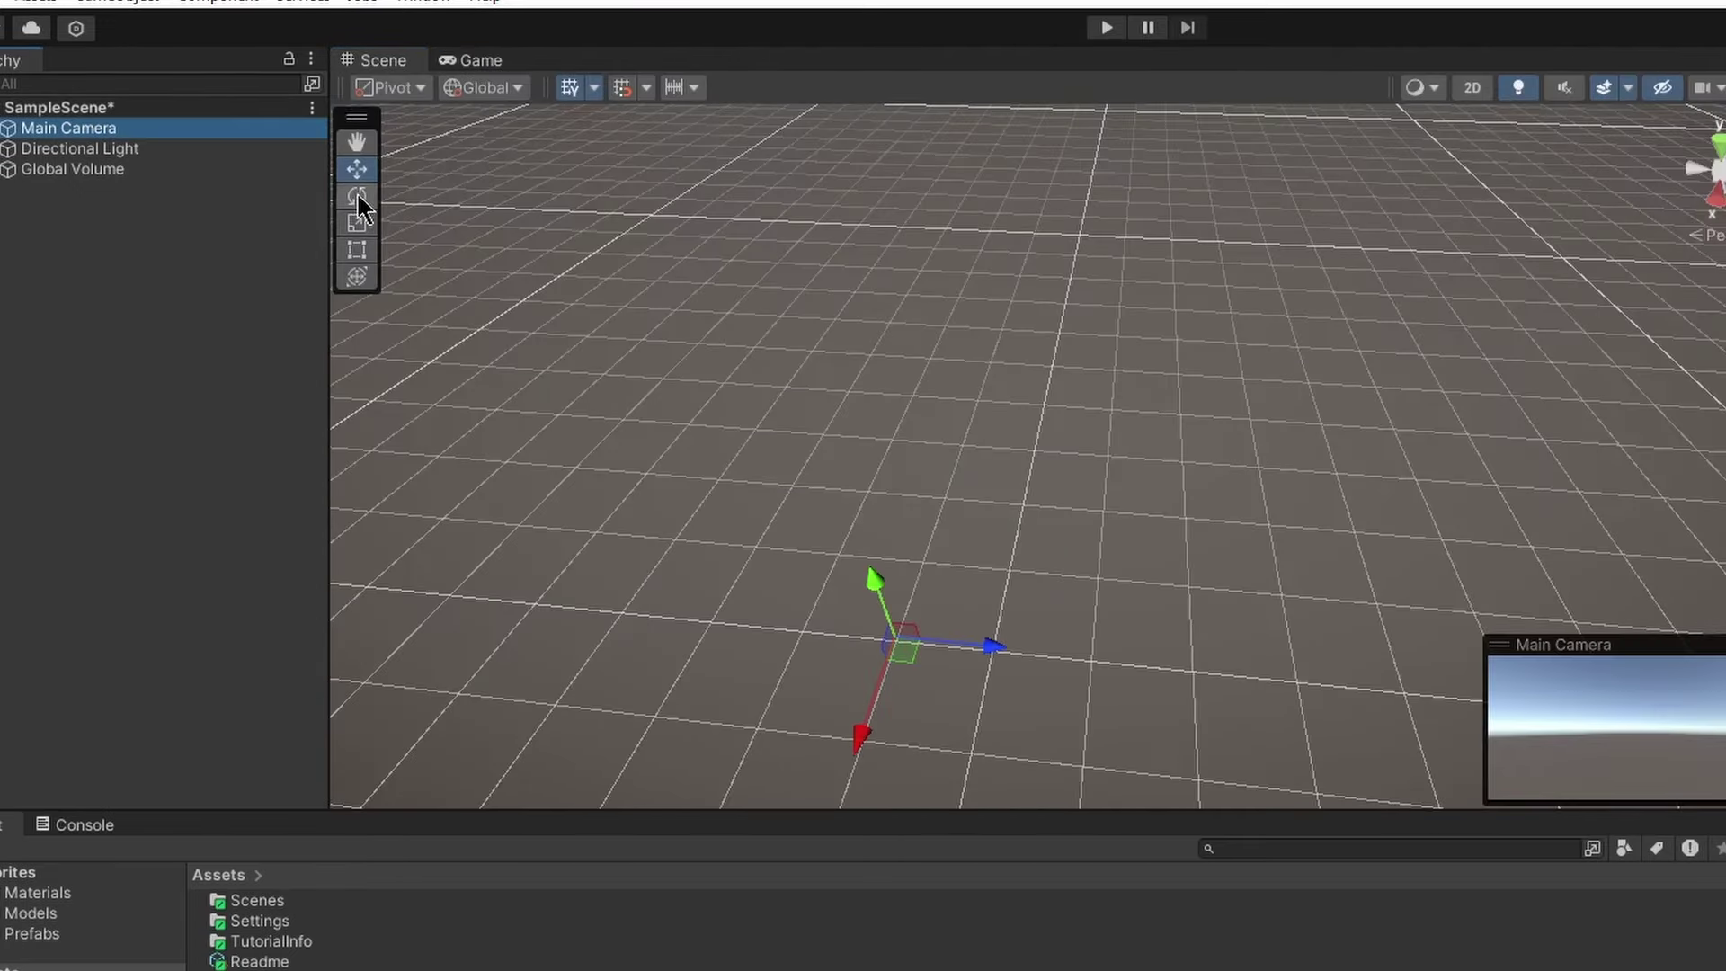
double_click(116, 127)
left_click_drag(1162, 422, 655, 132, "alt")
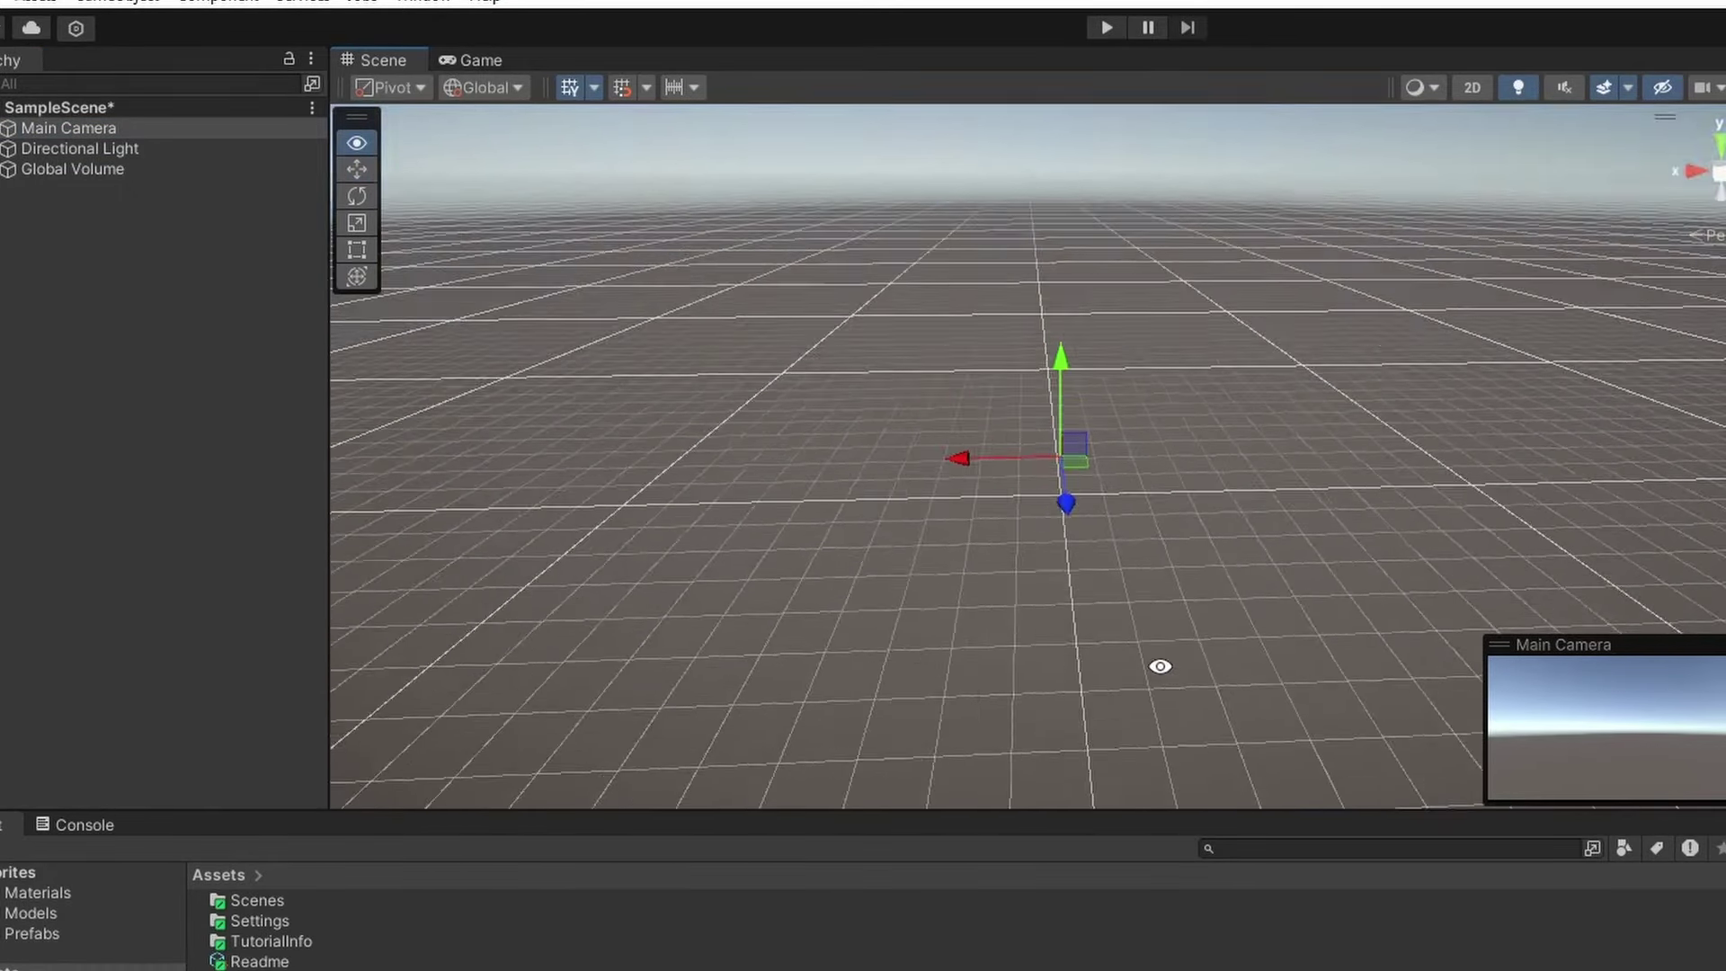
left_click_drag(1160, 666, 1144, 463, "alt")
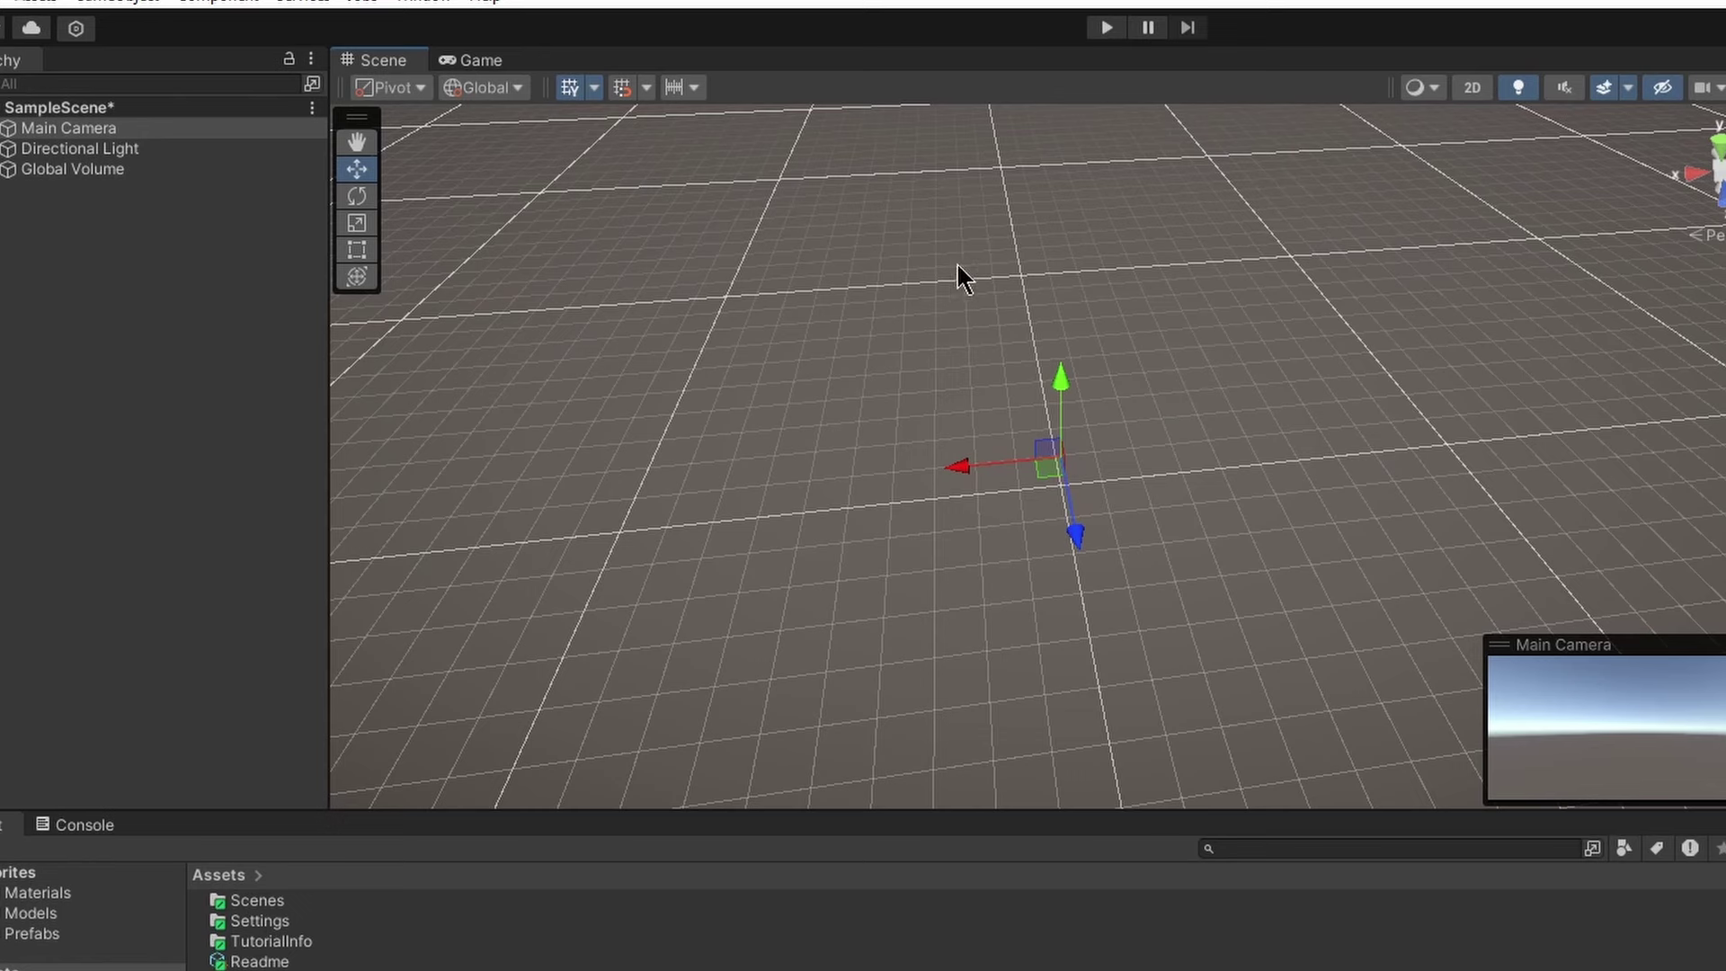
Tilt the Main Camera with the Rotate tool to see its preview change, and undo the rotation
left_click(485, 60)
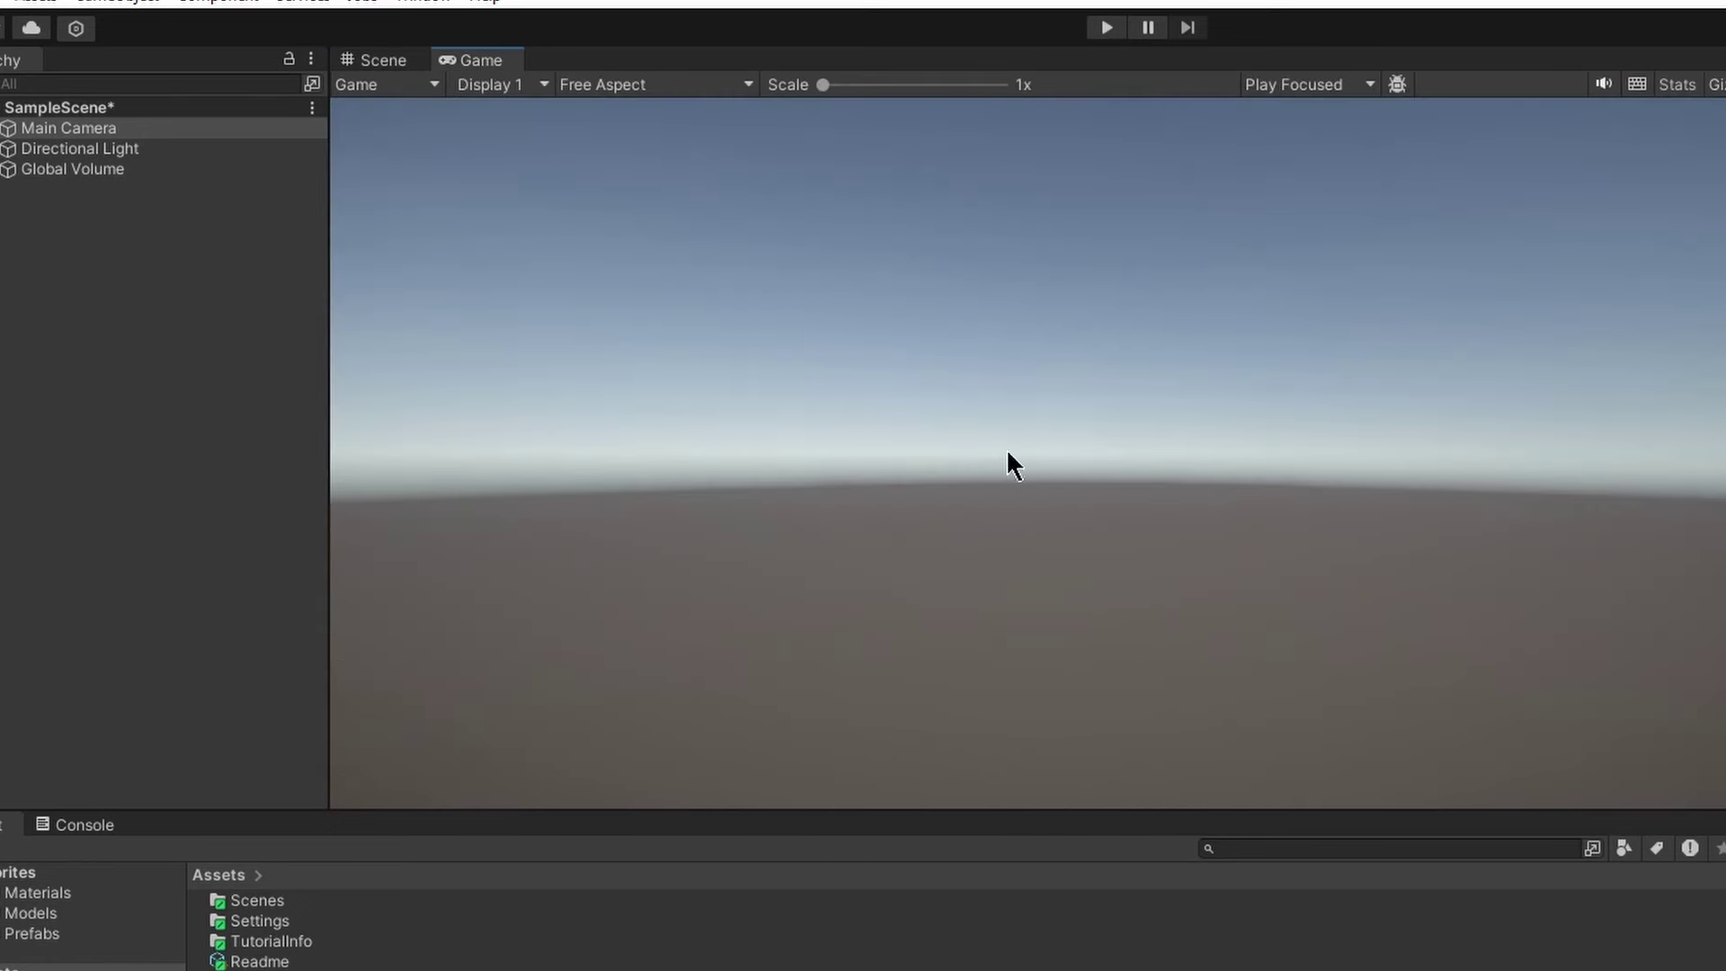
left_click(375, 60)
left_click(88, 130)
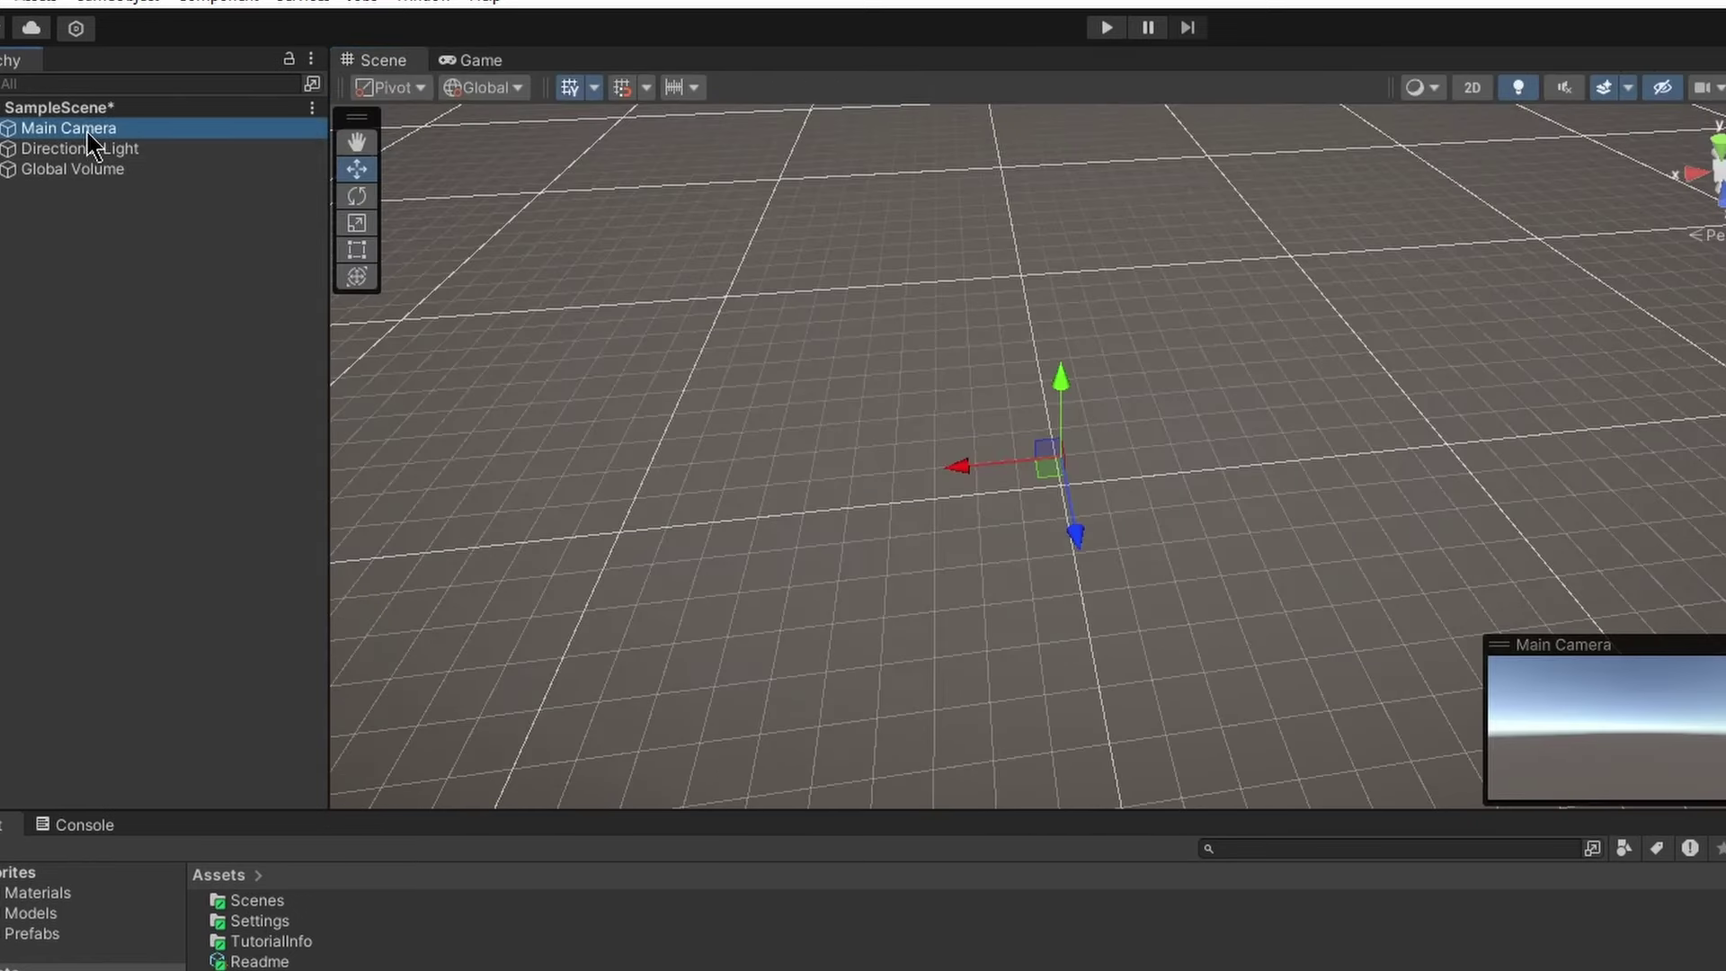
left_click(357, 195)
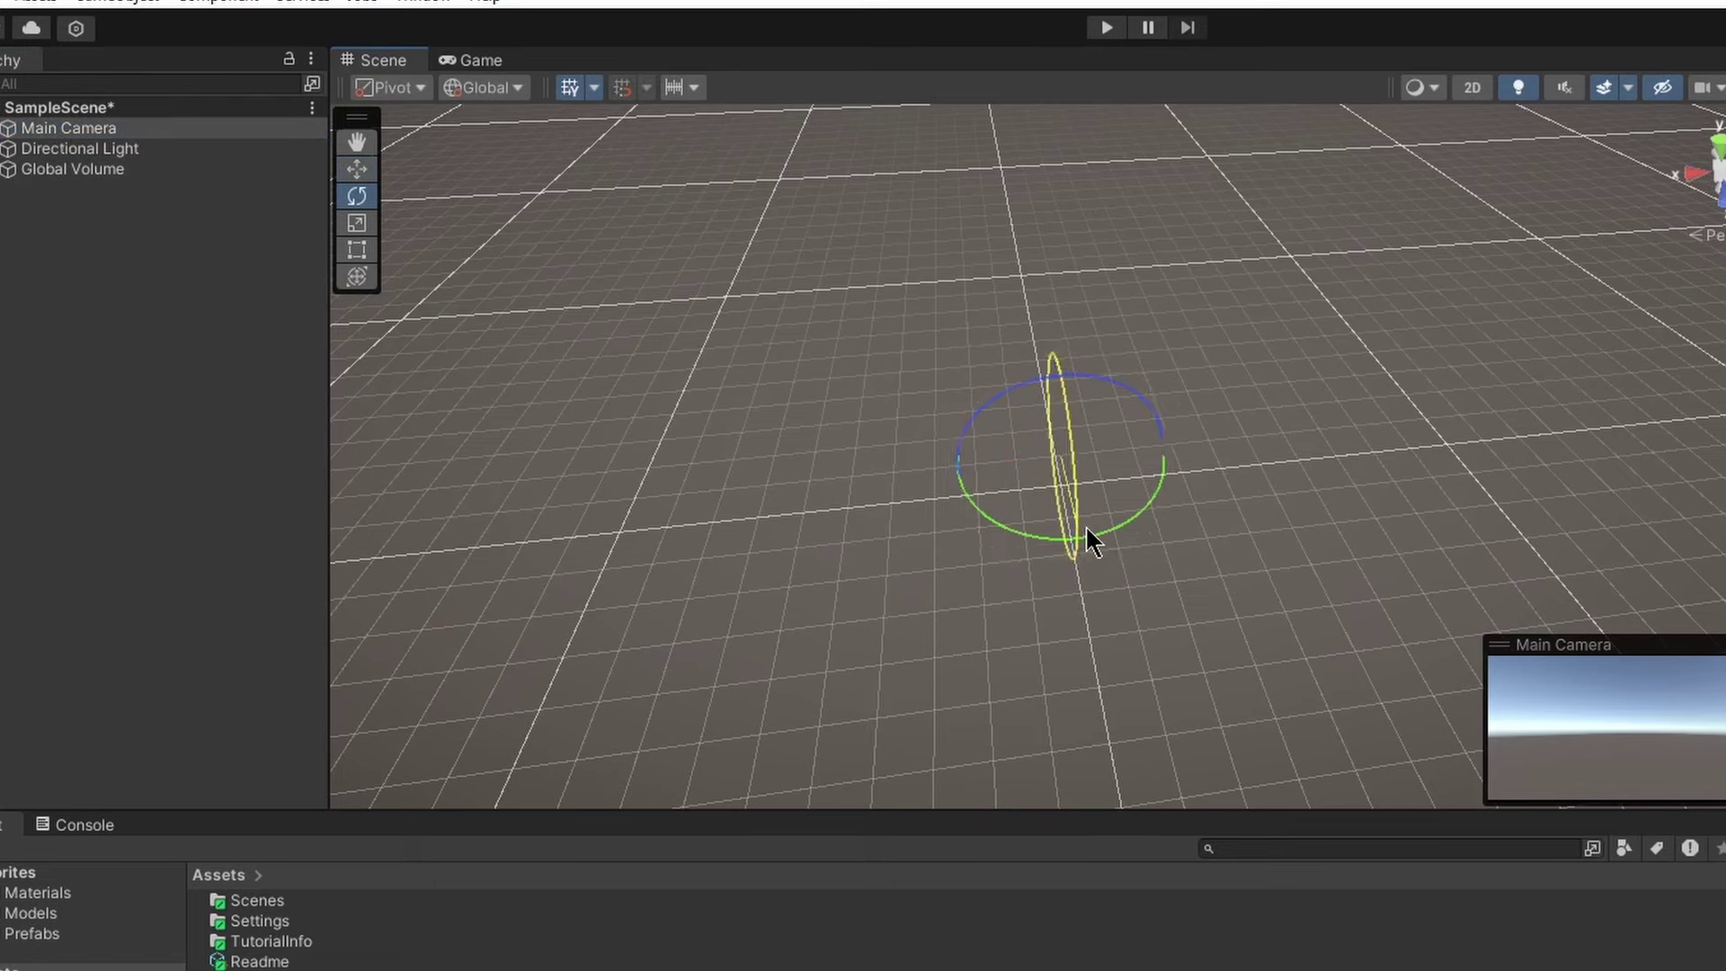
left_click_drag(1088, 539, 1297, 429)
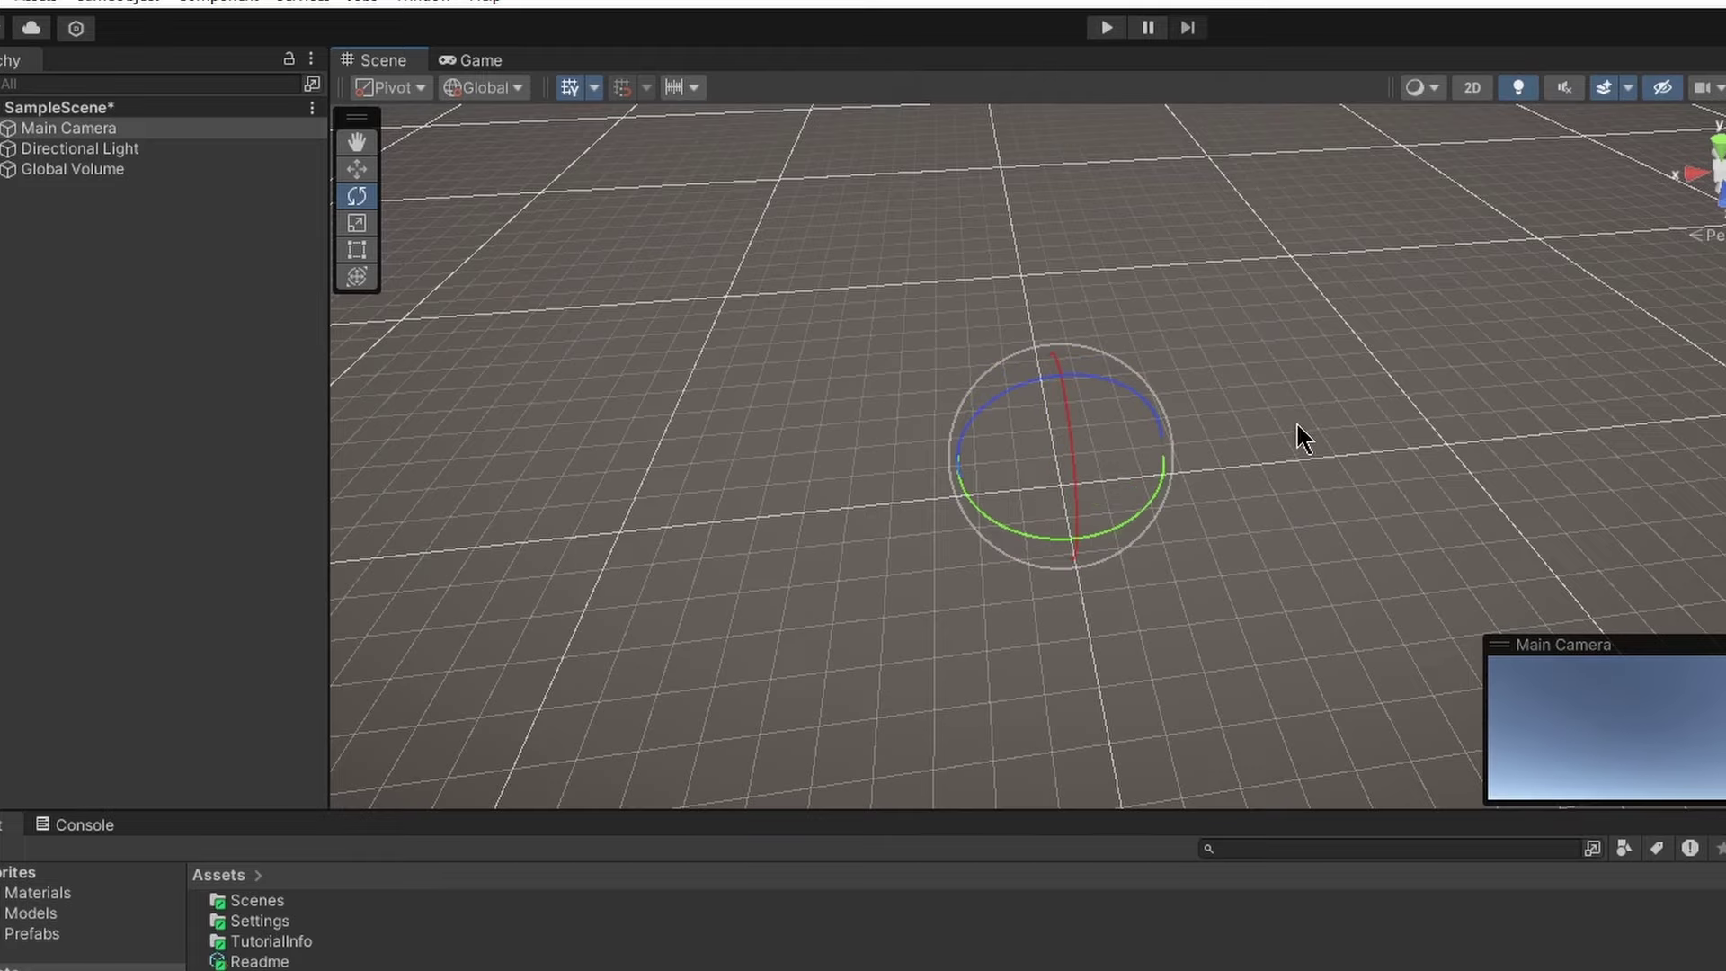
key("ctrl+z")
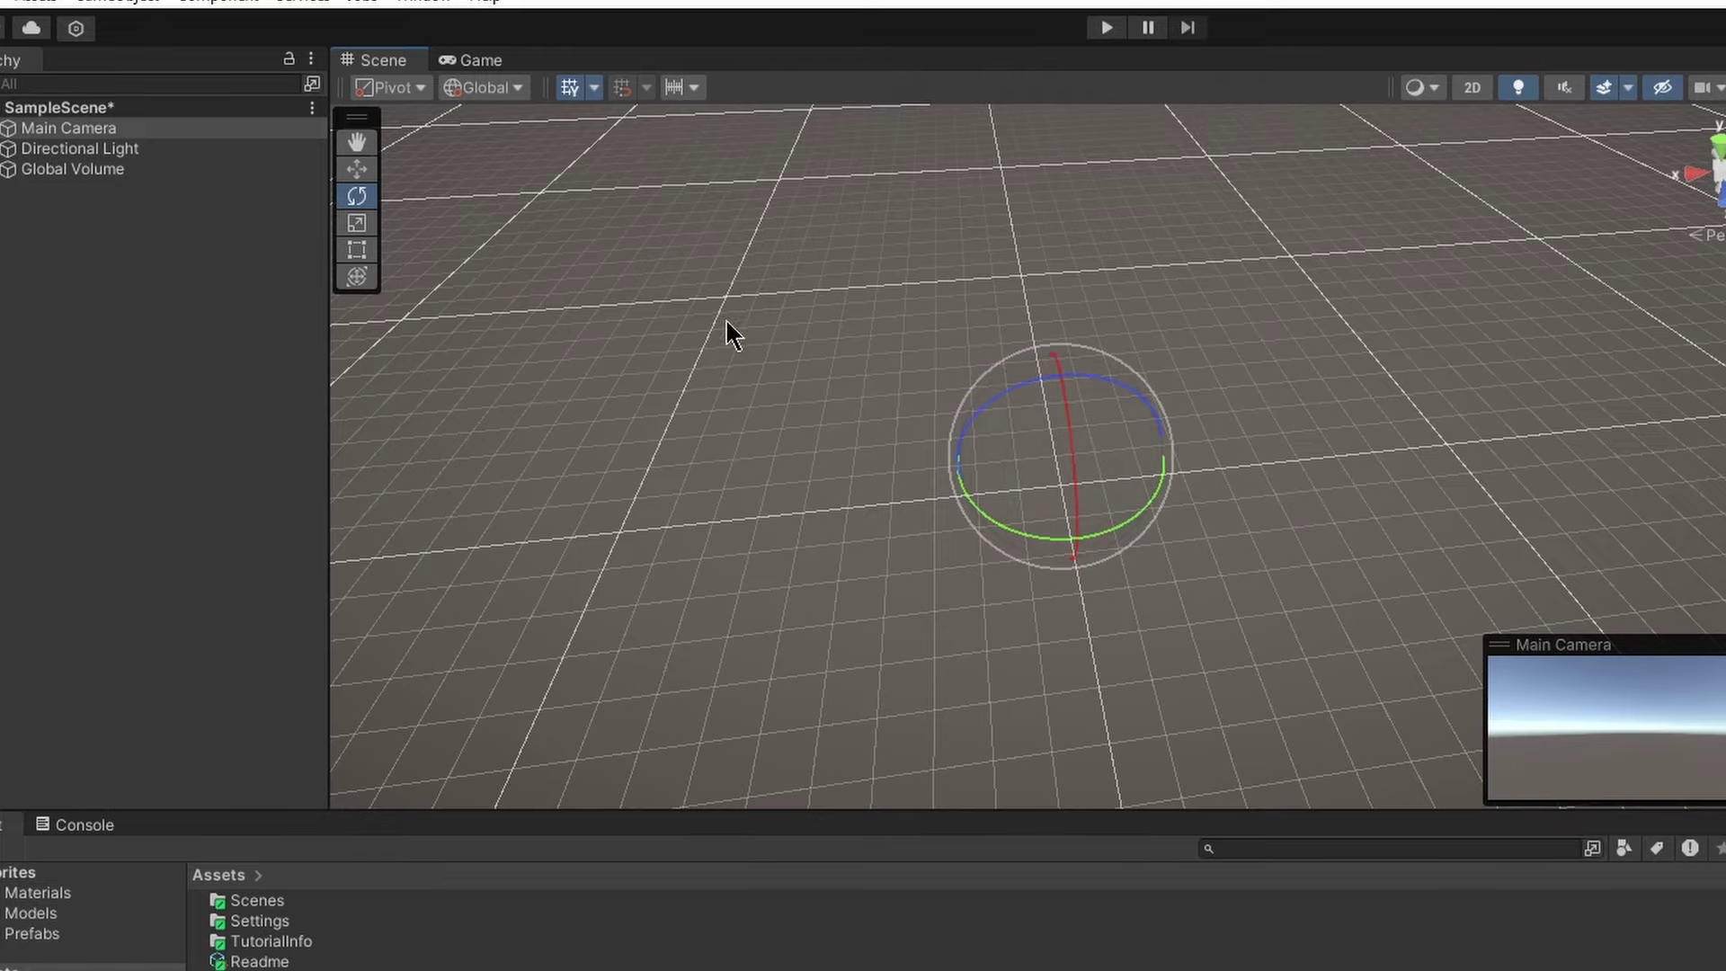
Inspect the Main Camera from another angle and compare it with the Game view
left_click_drag(827, 275, 1141, 280, "alt")
middle_click_drag(1380, 421, 1313, 490)
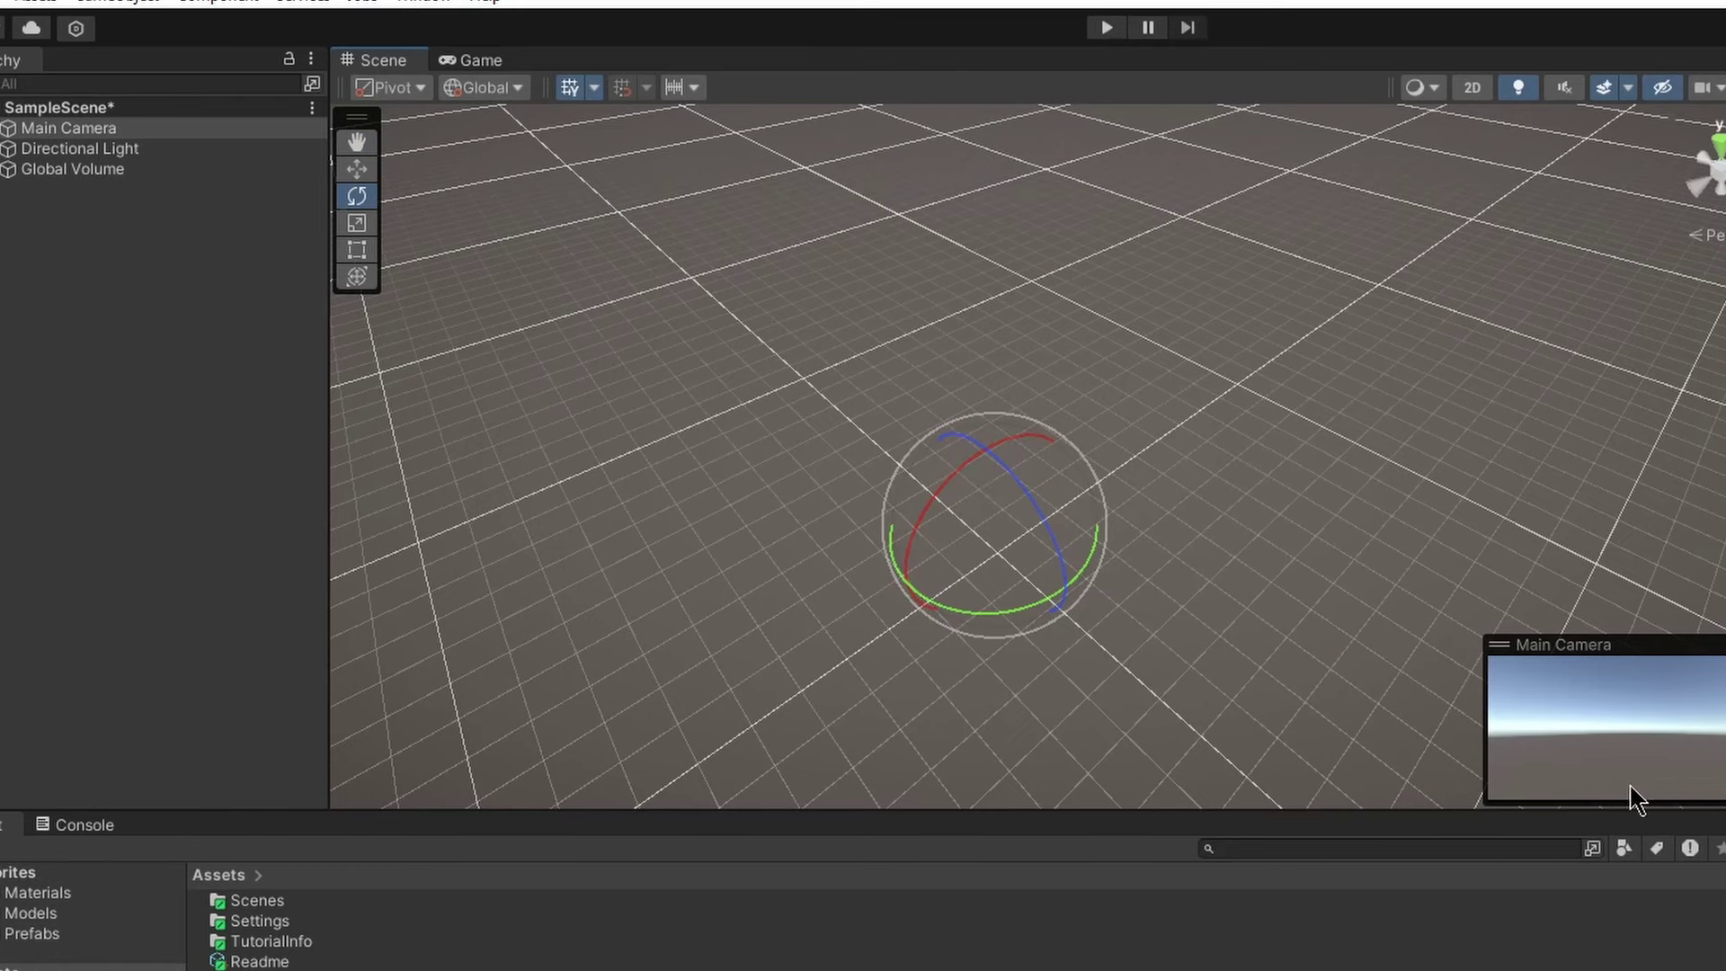
left_click(481, 60)
left_click(383, 60)
Inspect the Directional Light's settings, try a different emission colour temperature and undo the change
left_click(101, 147)
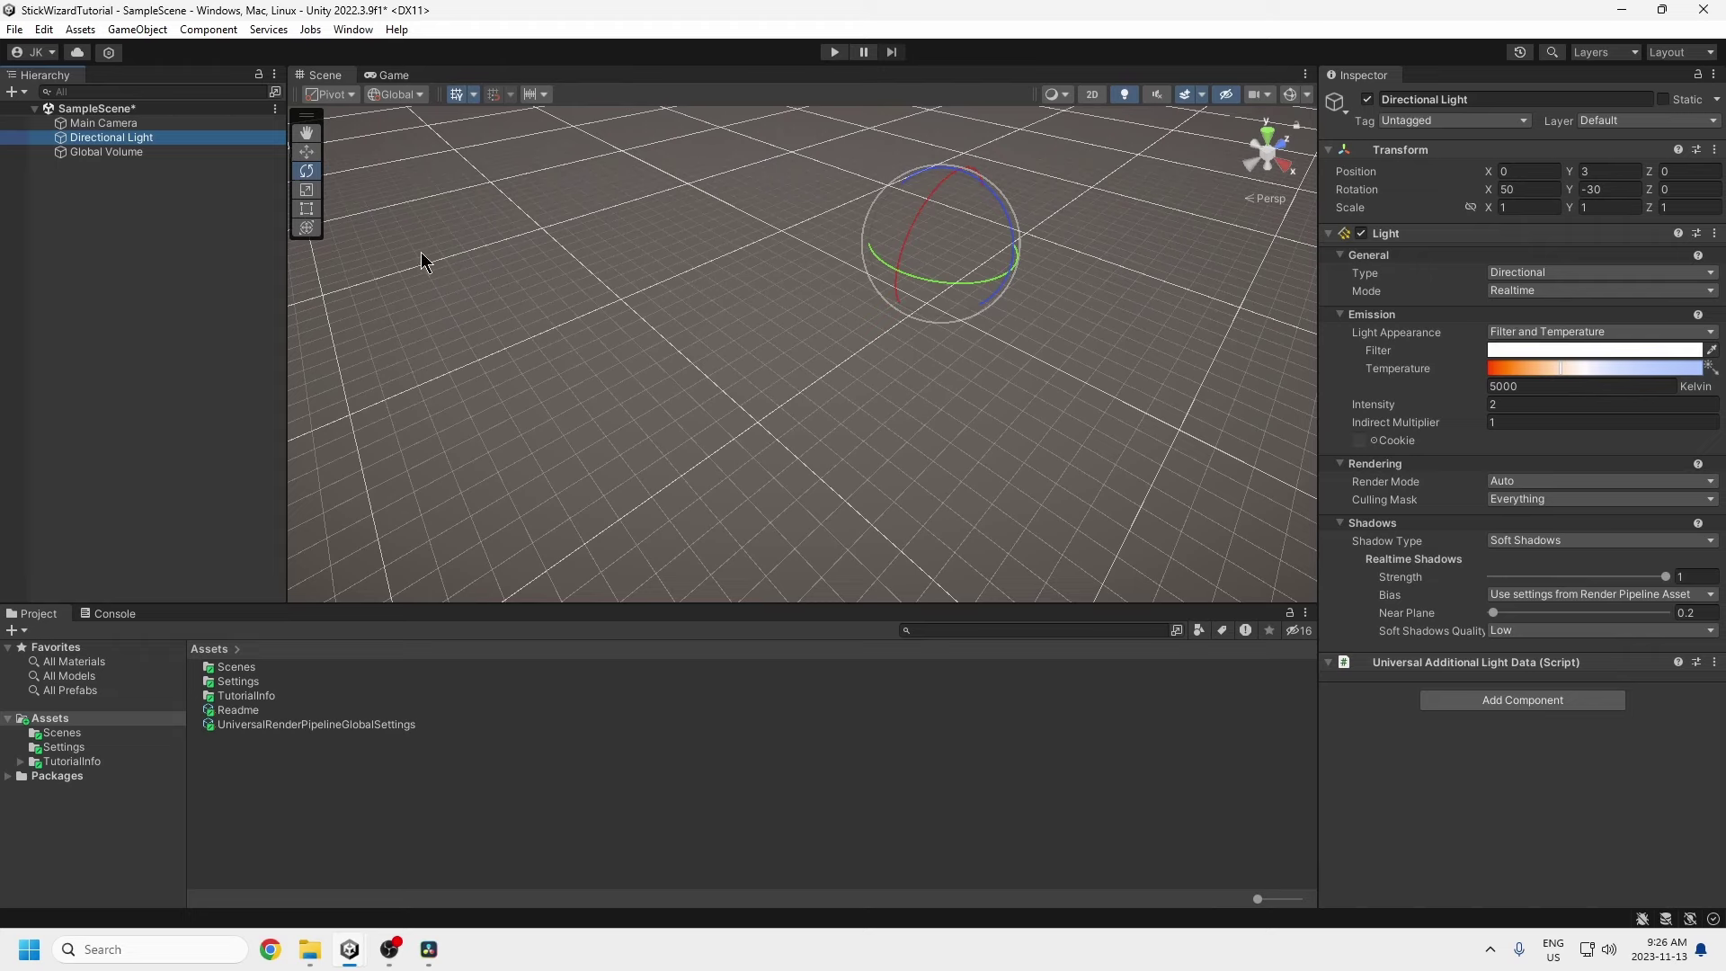
left_click(113, 151)
left_click(114, 138)
mouse_move(1557, 370)
left_mouse_down()
mouse_move(1599, 374)
mouse_move(1582, 370)
left_mouse_up()
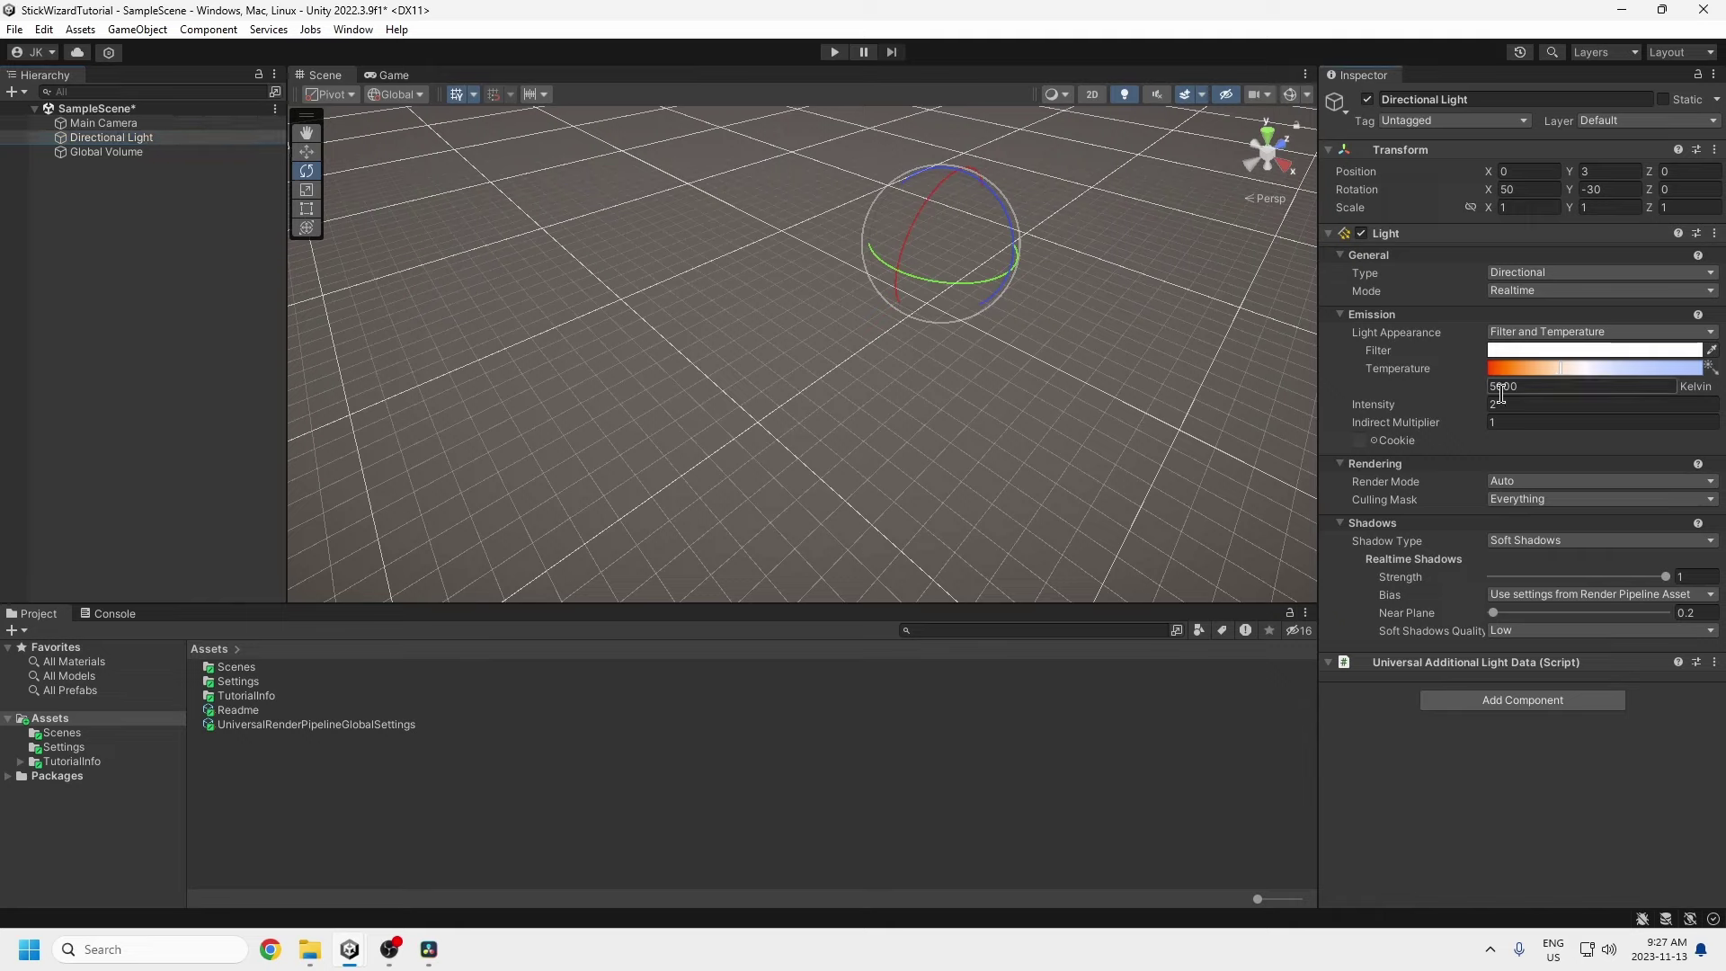
key("ctrl+z")
Inspect the Global Volume's bloom and vignette settings, and collapse its Volume component
left_click(126, 152)
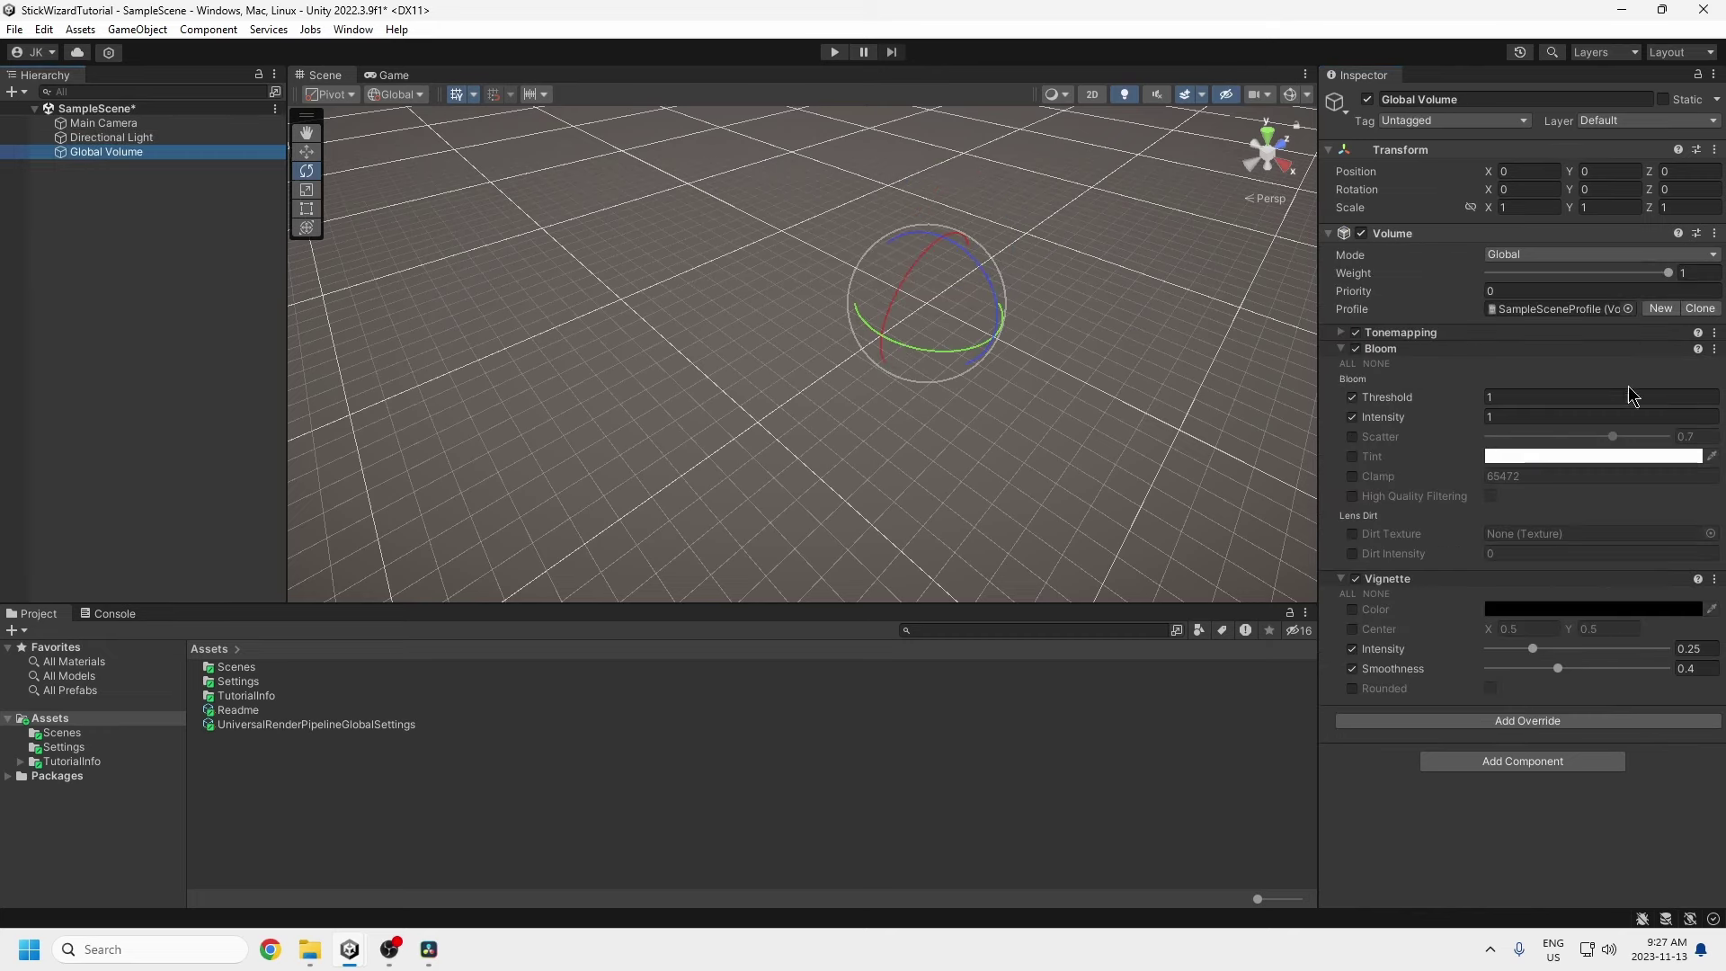
left_click(1328, 233)
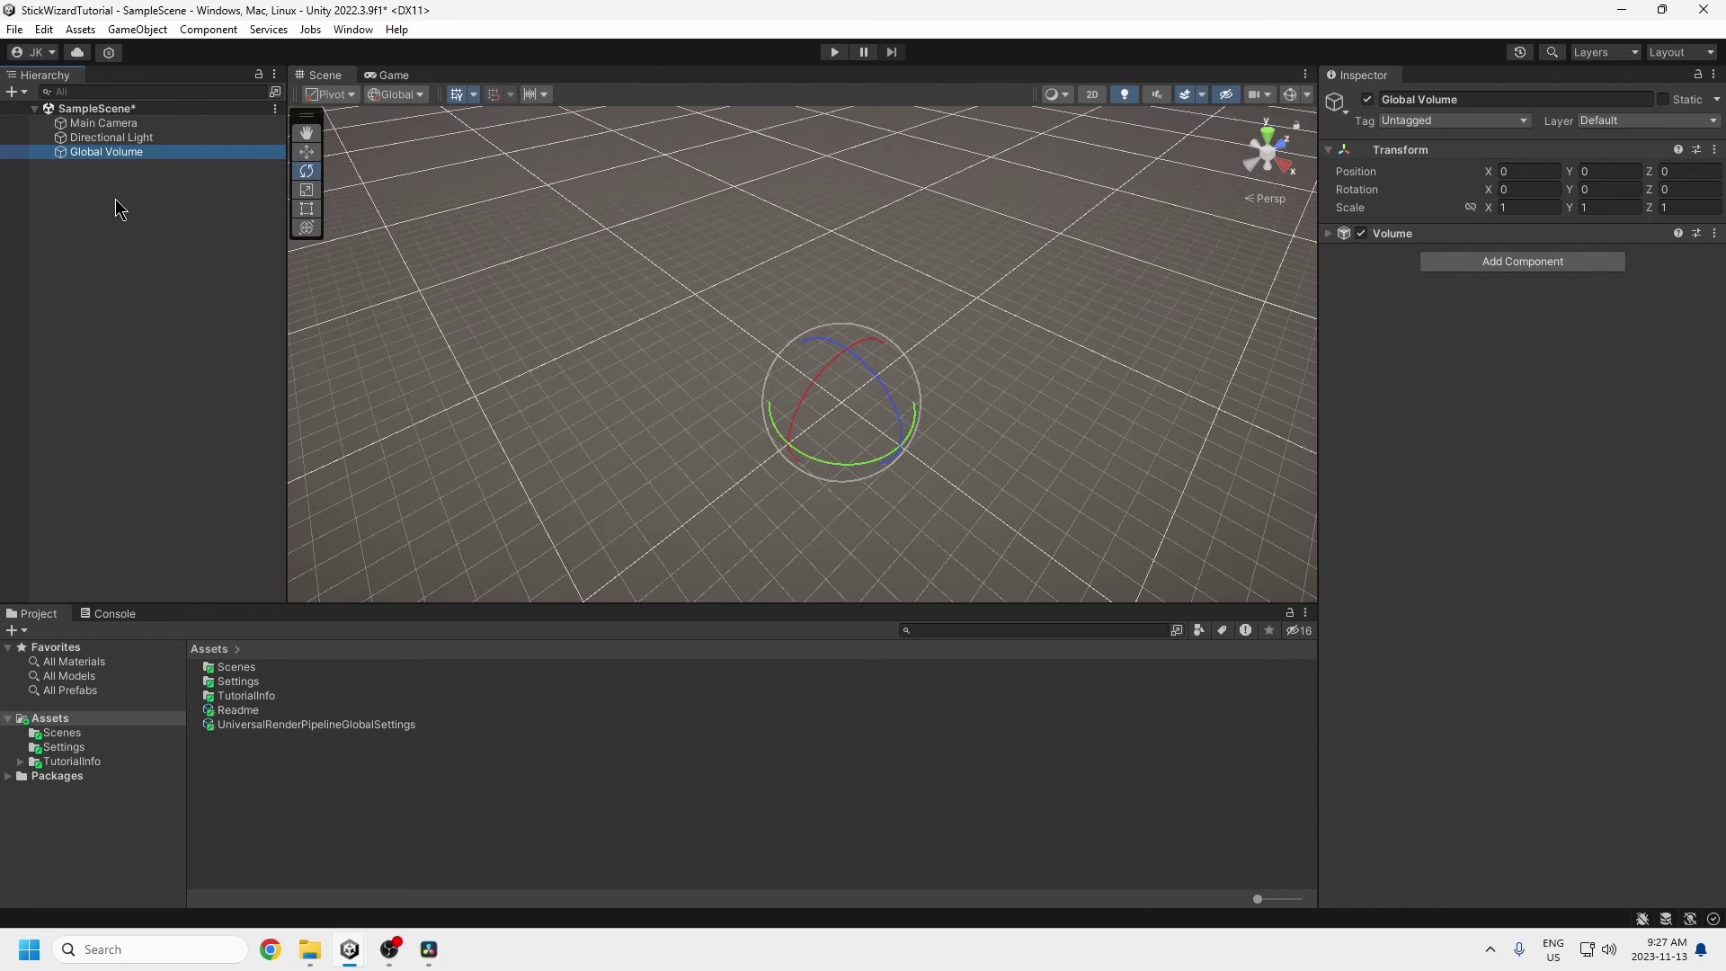
Add a 3D Plane object to SampleScene
right_click(115, 198)
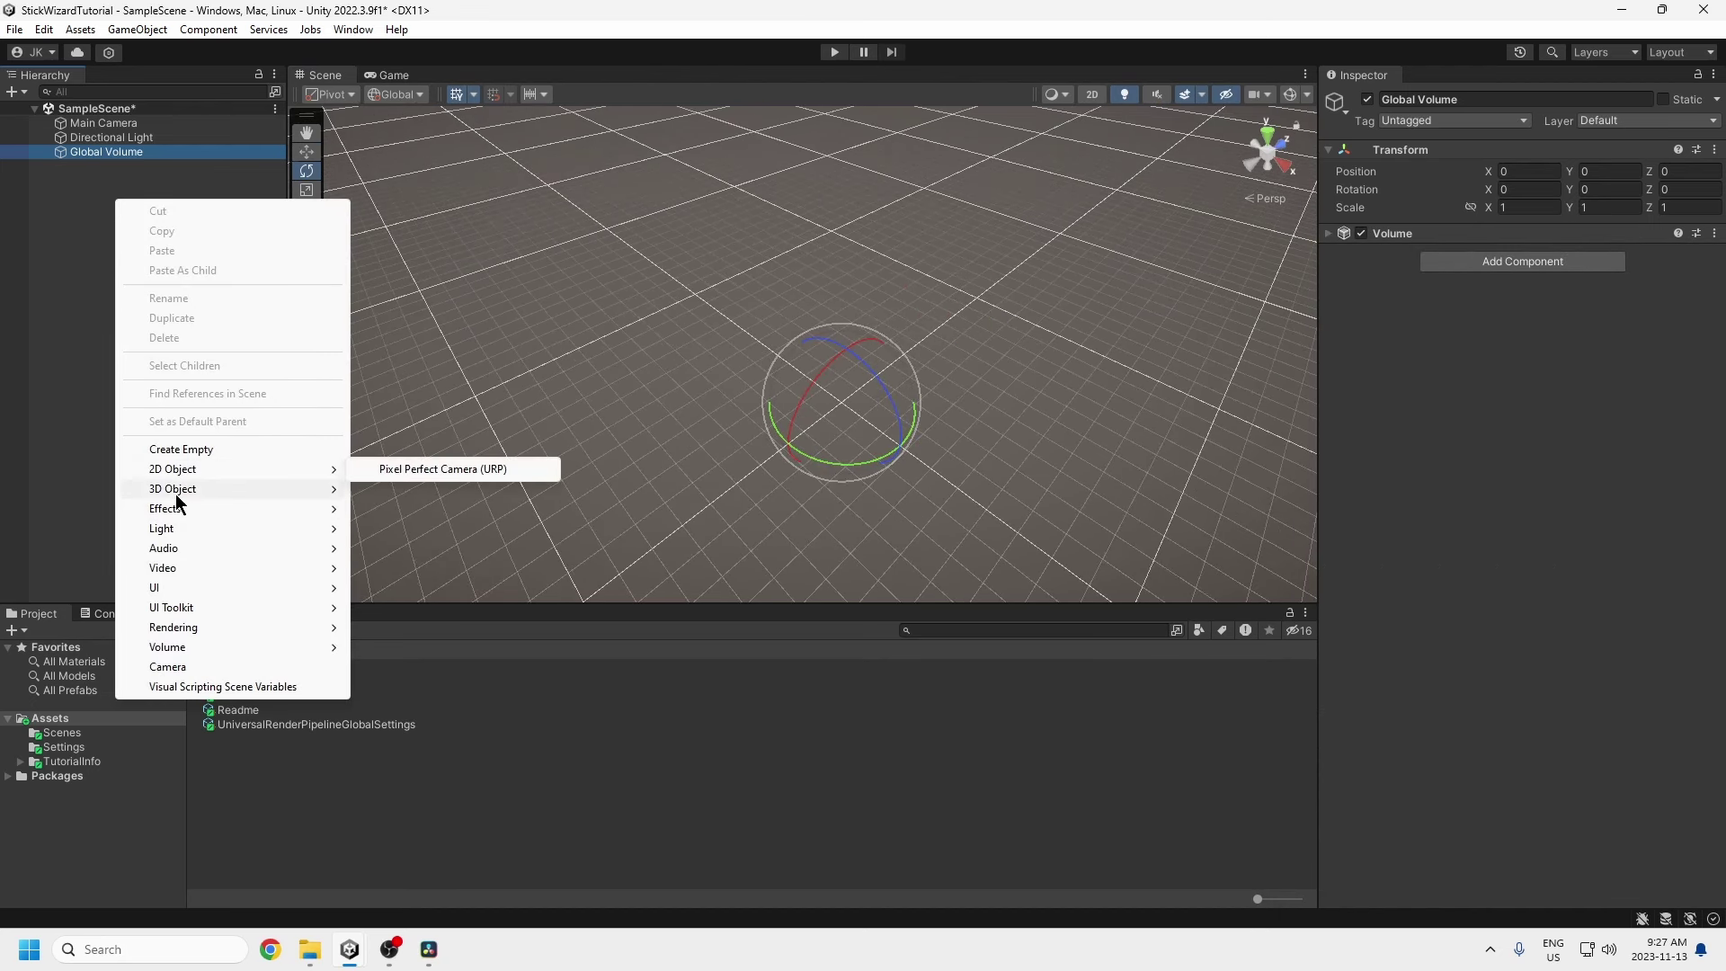
mouse_move(175, 495)
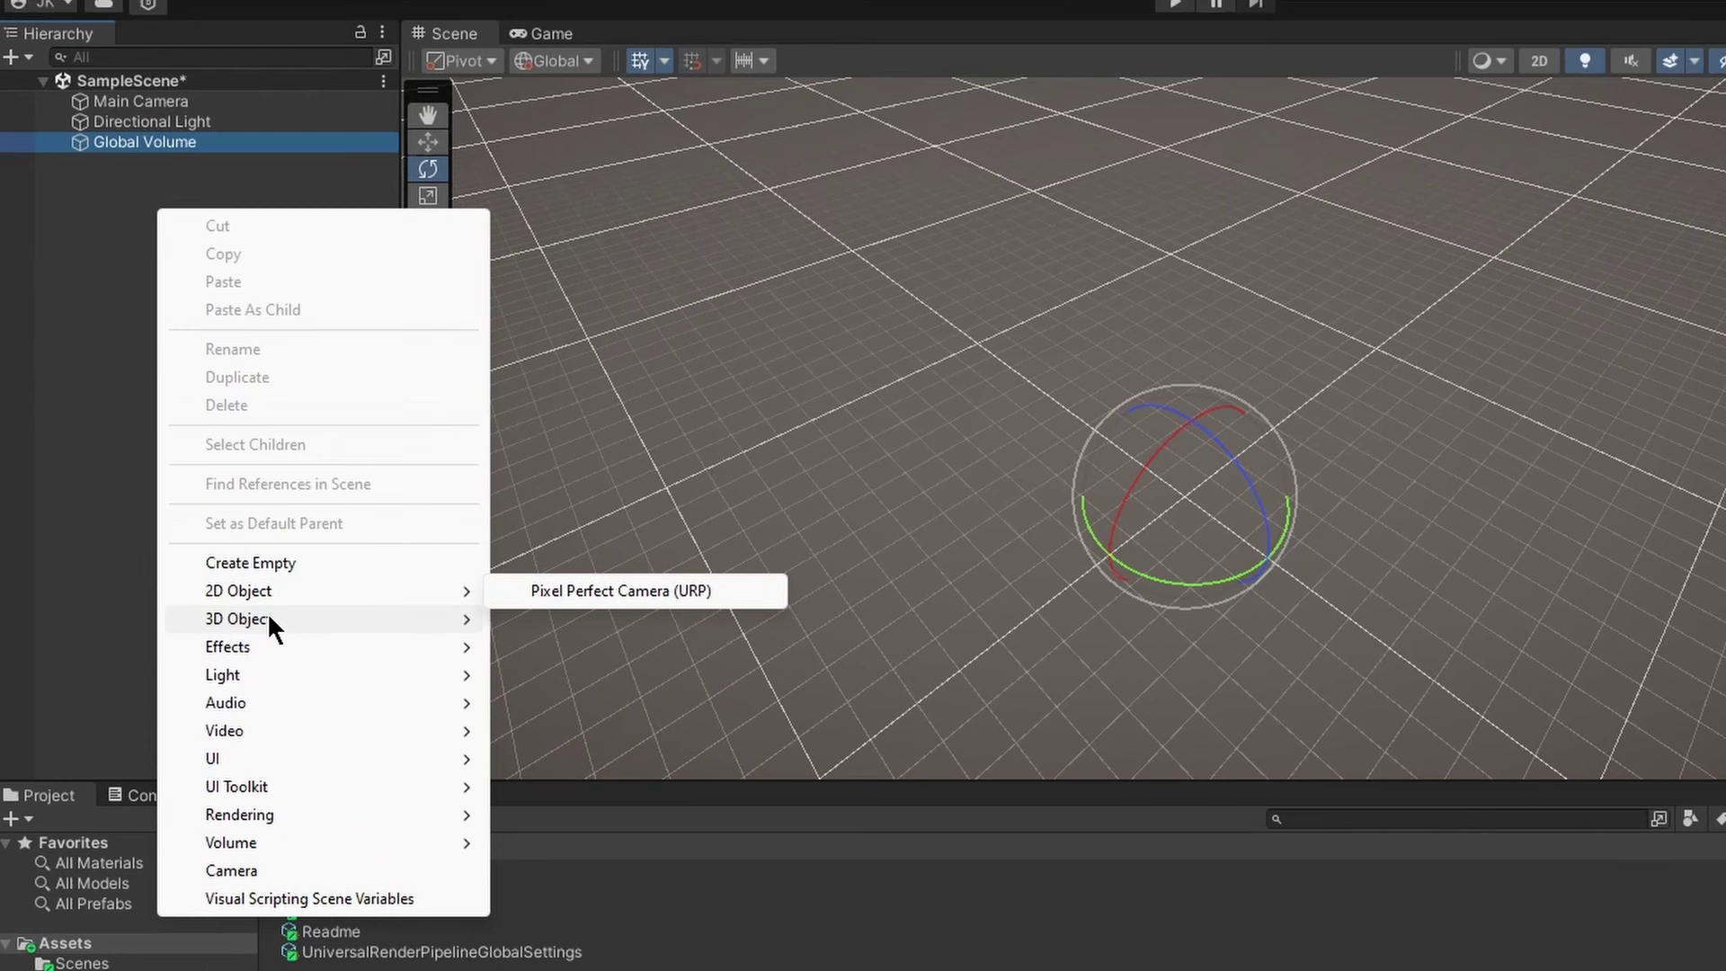
mouse_move(269, 618)
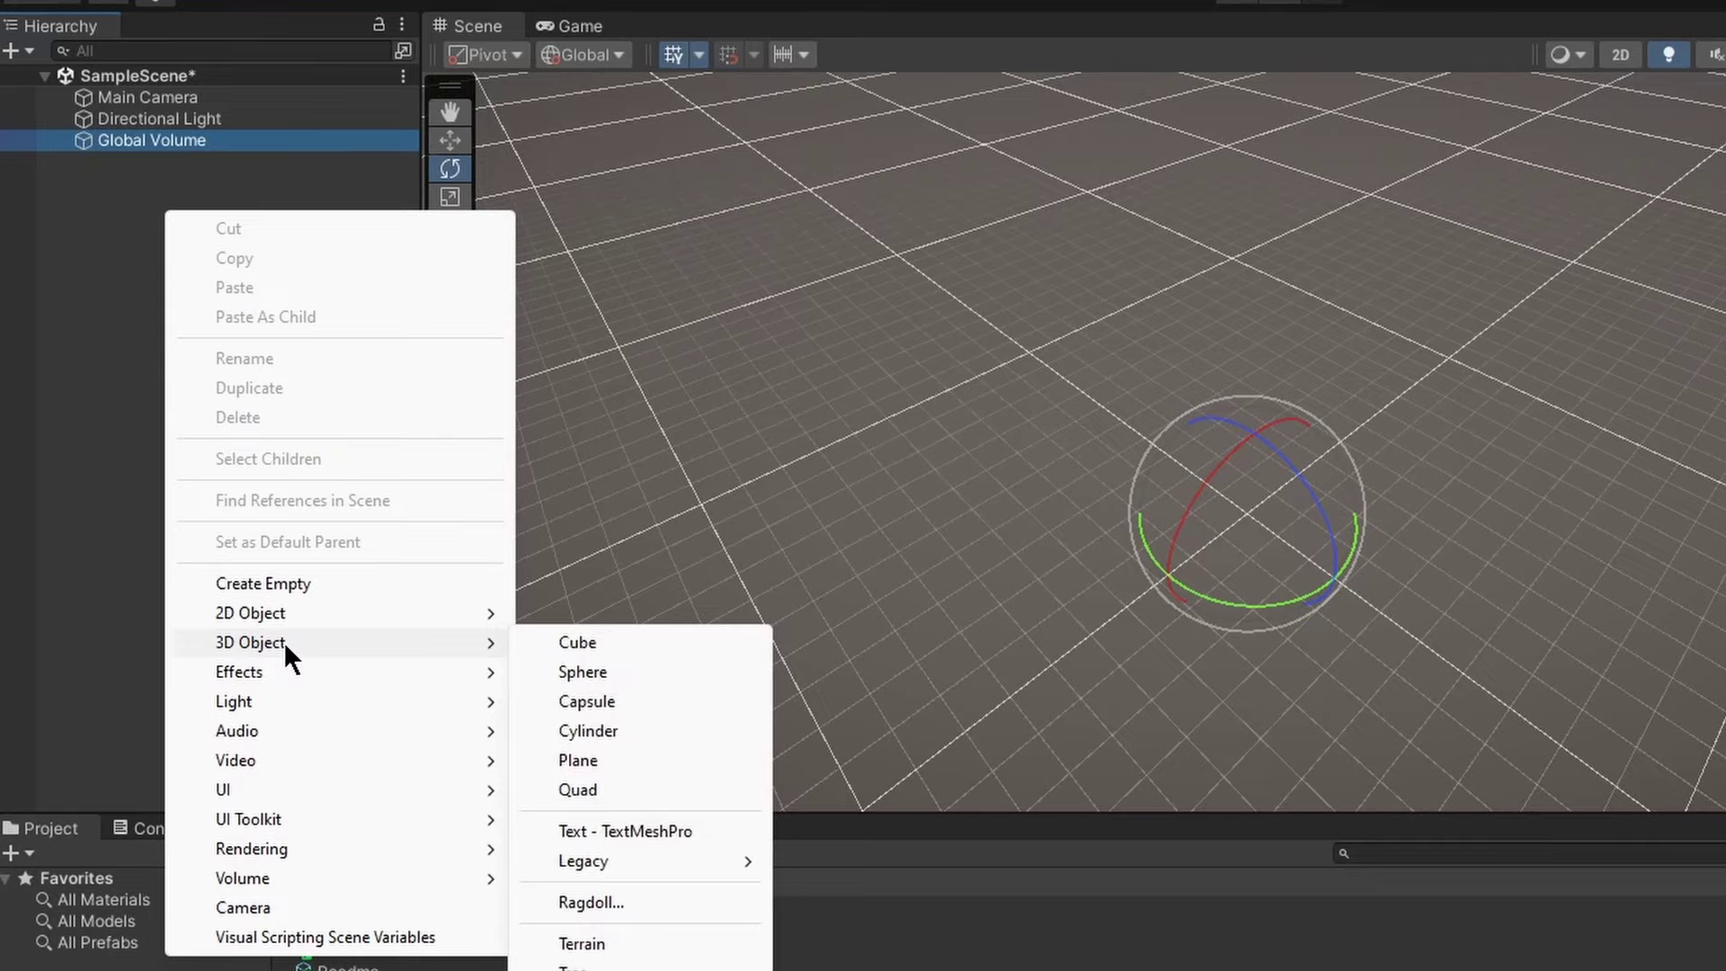
left_click(579, 762)
Set the Plane's X position to 0 and reset its whole Transform to place it at the origin
left_click_drag(1486, 499, 1103, 280, "alt")
scroll(1103, 280, "down", 3)
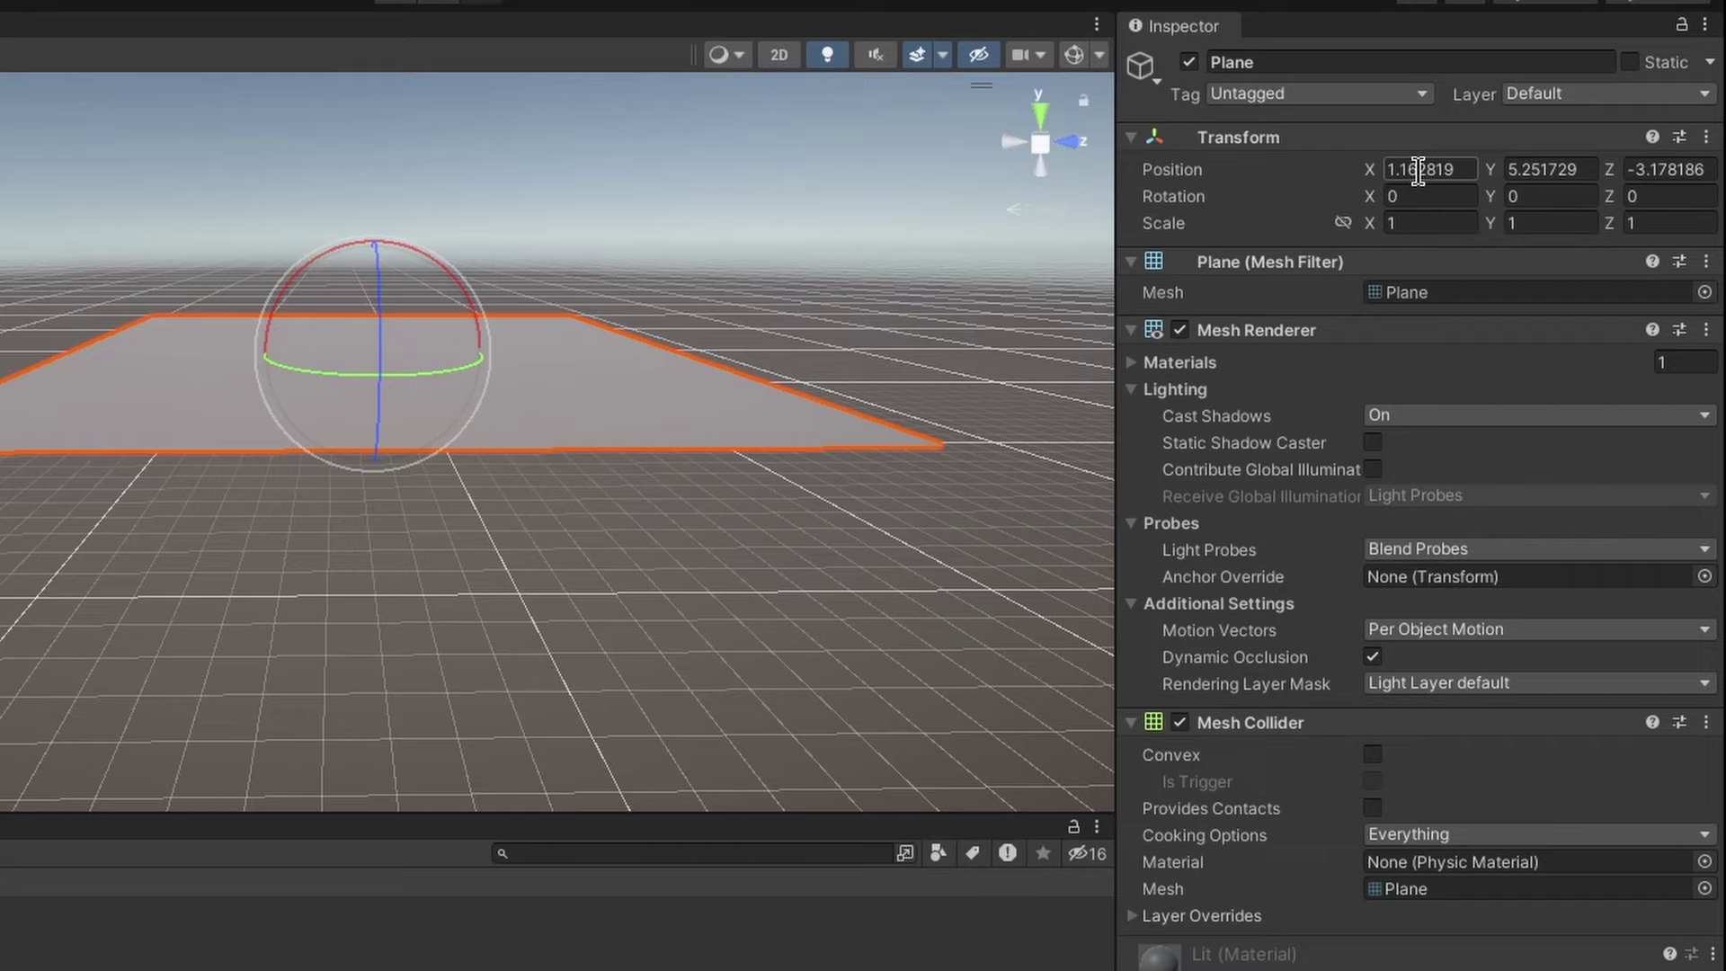
left_click(1420, 175)
type("0")
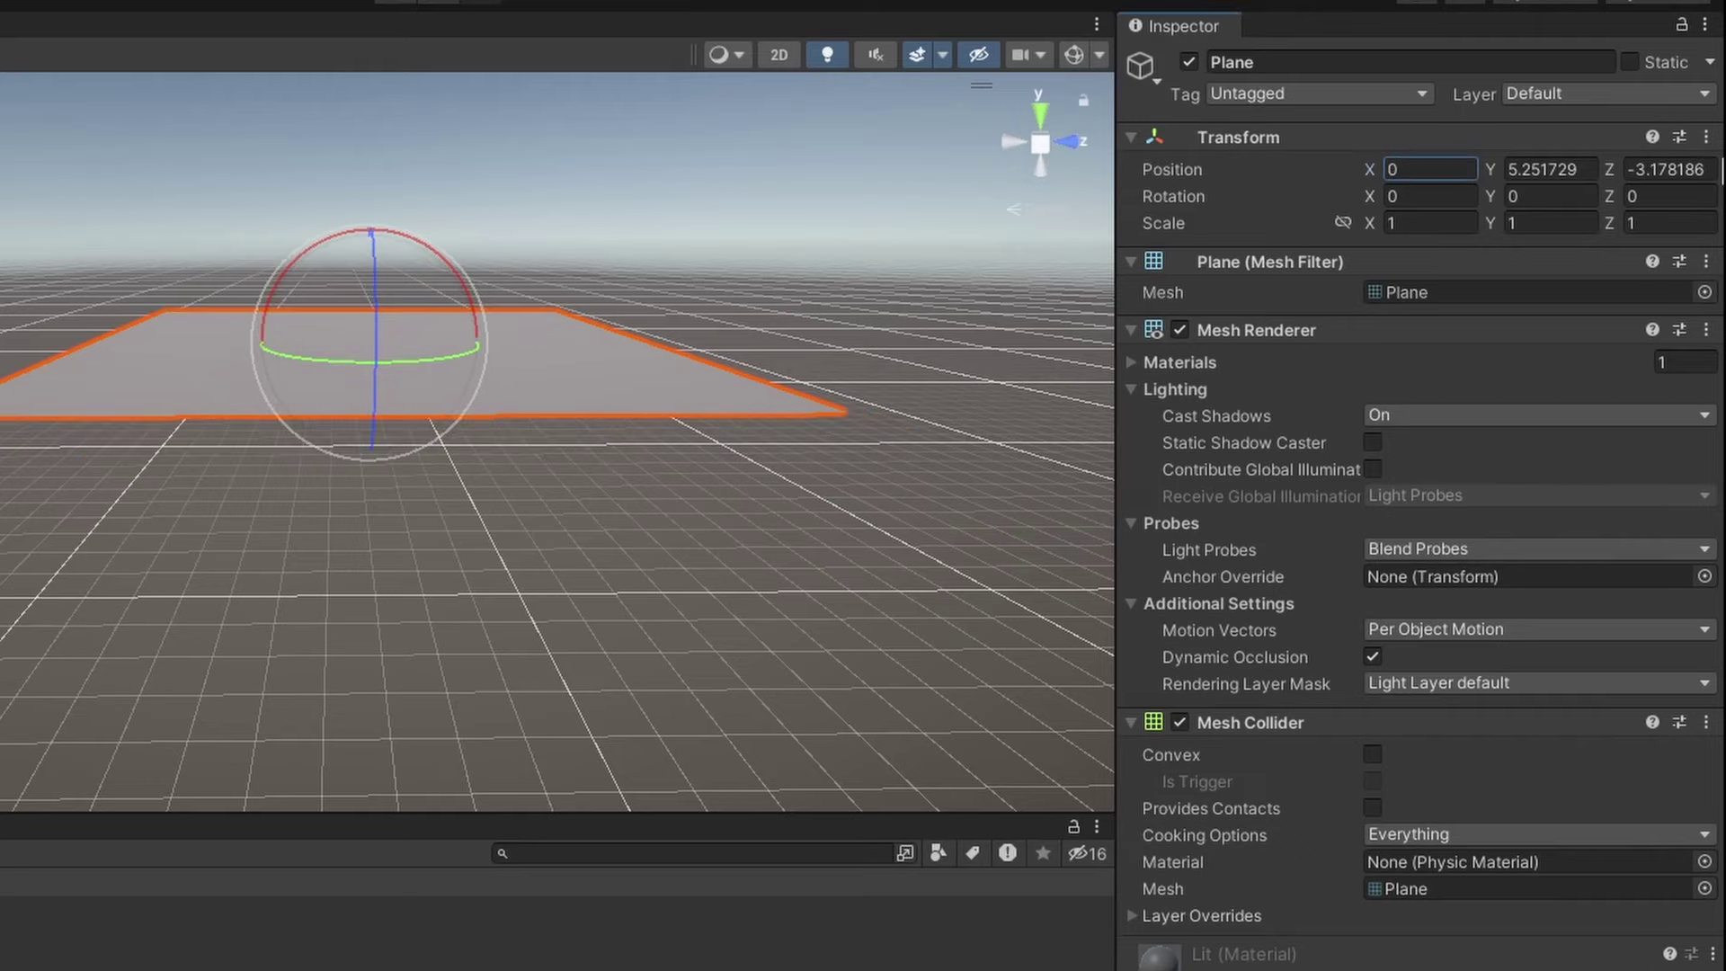
left_click(1705, 138)
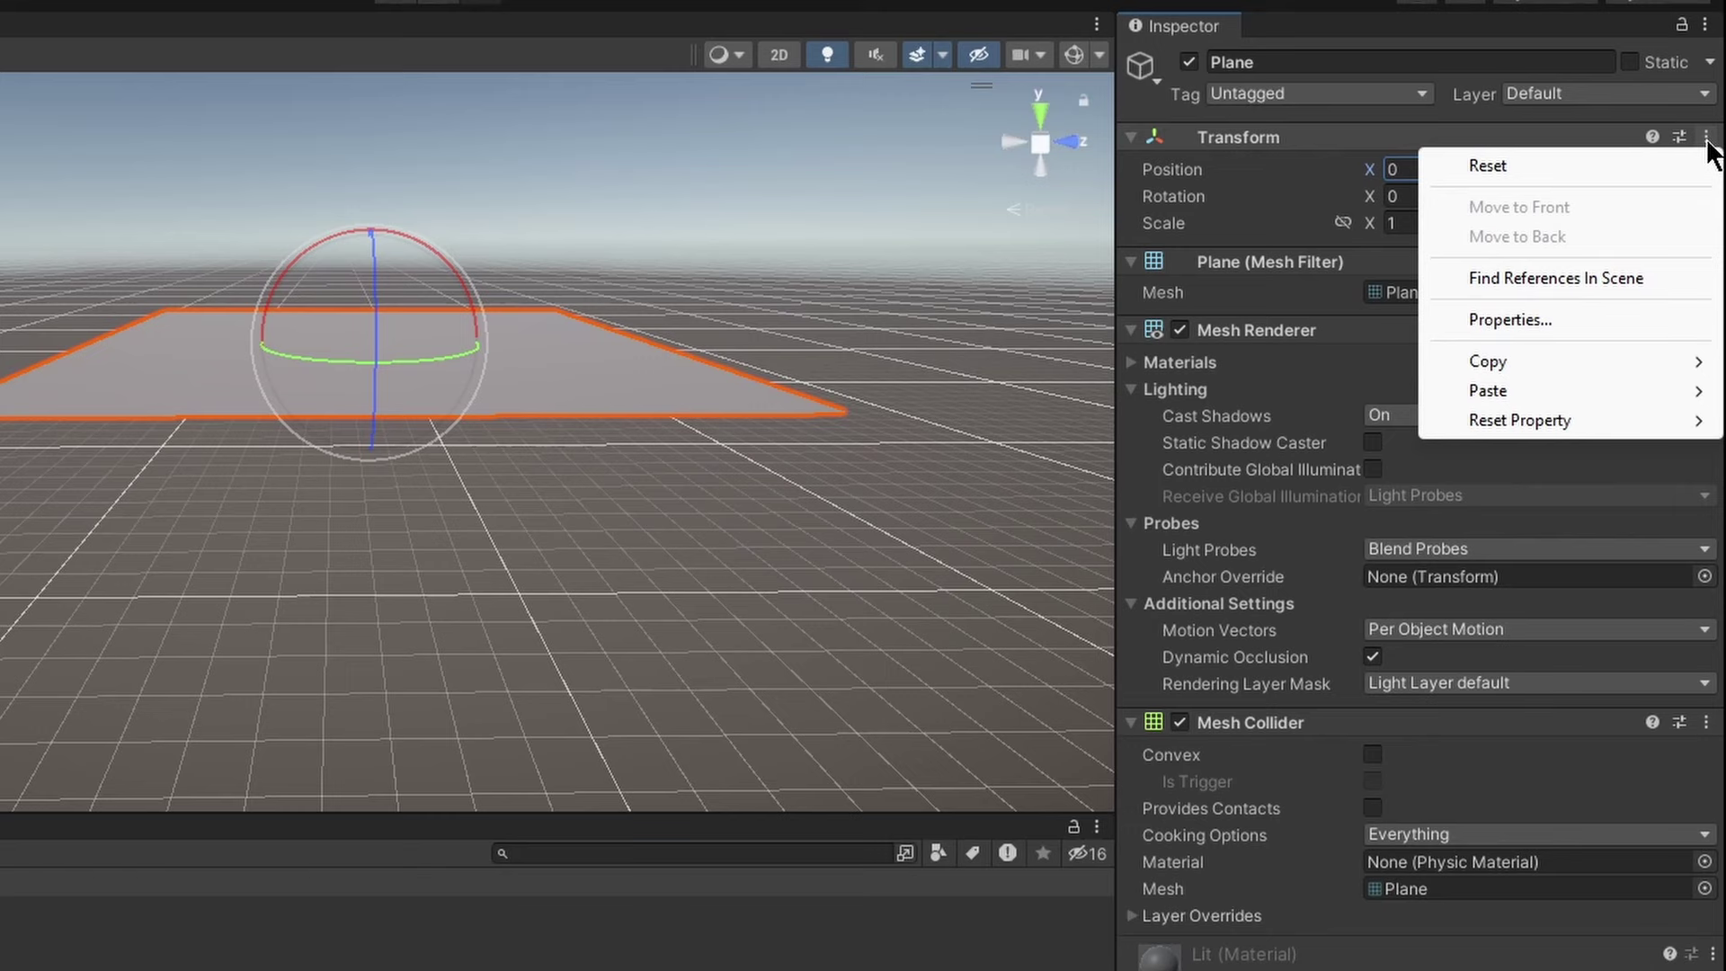
left_click(1525, 171)
middle_click_drag(855, 412, 639, 243)
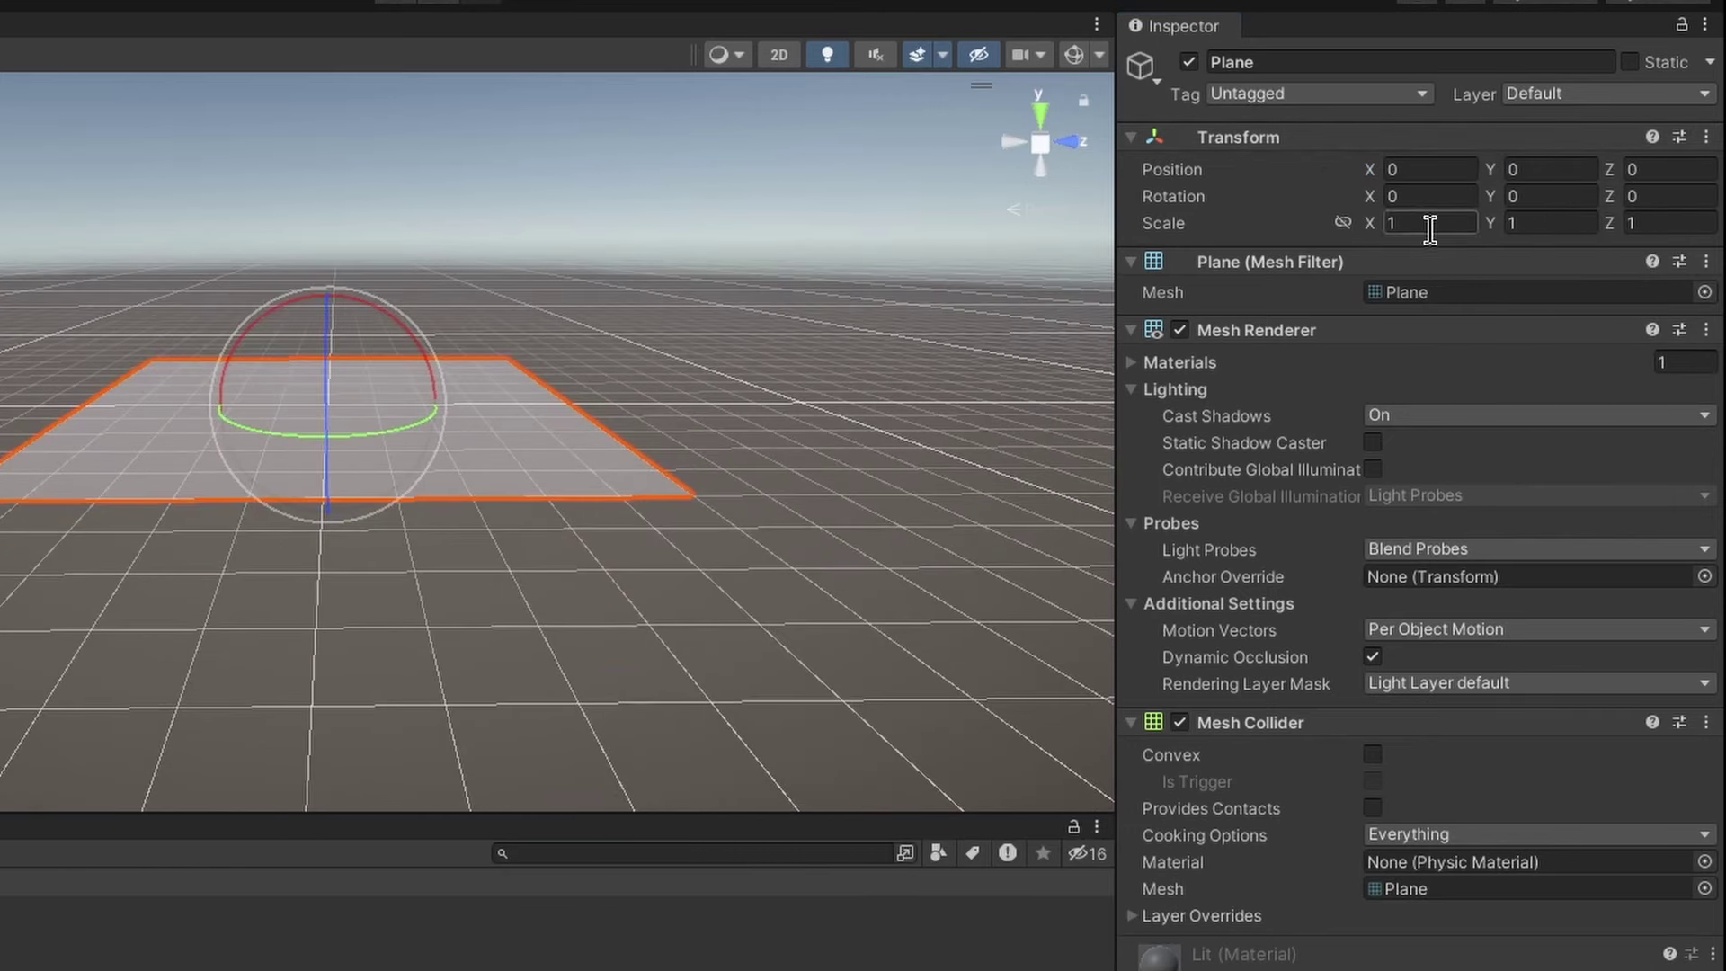
Look at the component options of the Plane's Mesh Renderer and Mesh Collider
left_click(1706, 330)
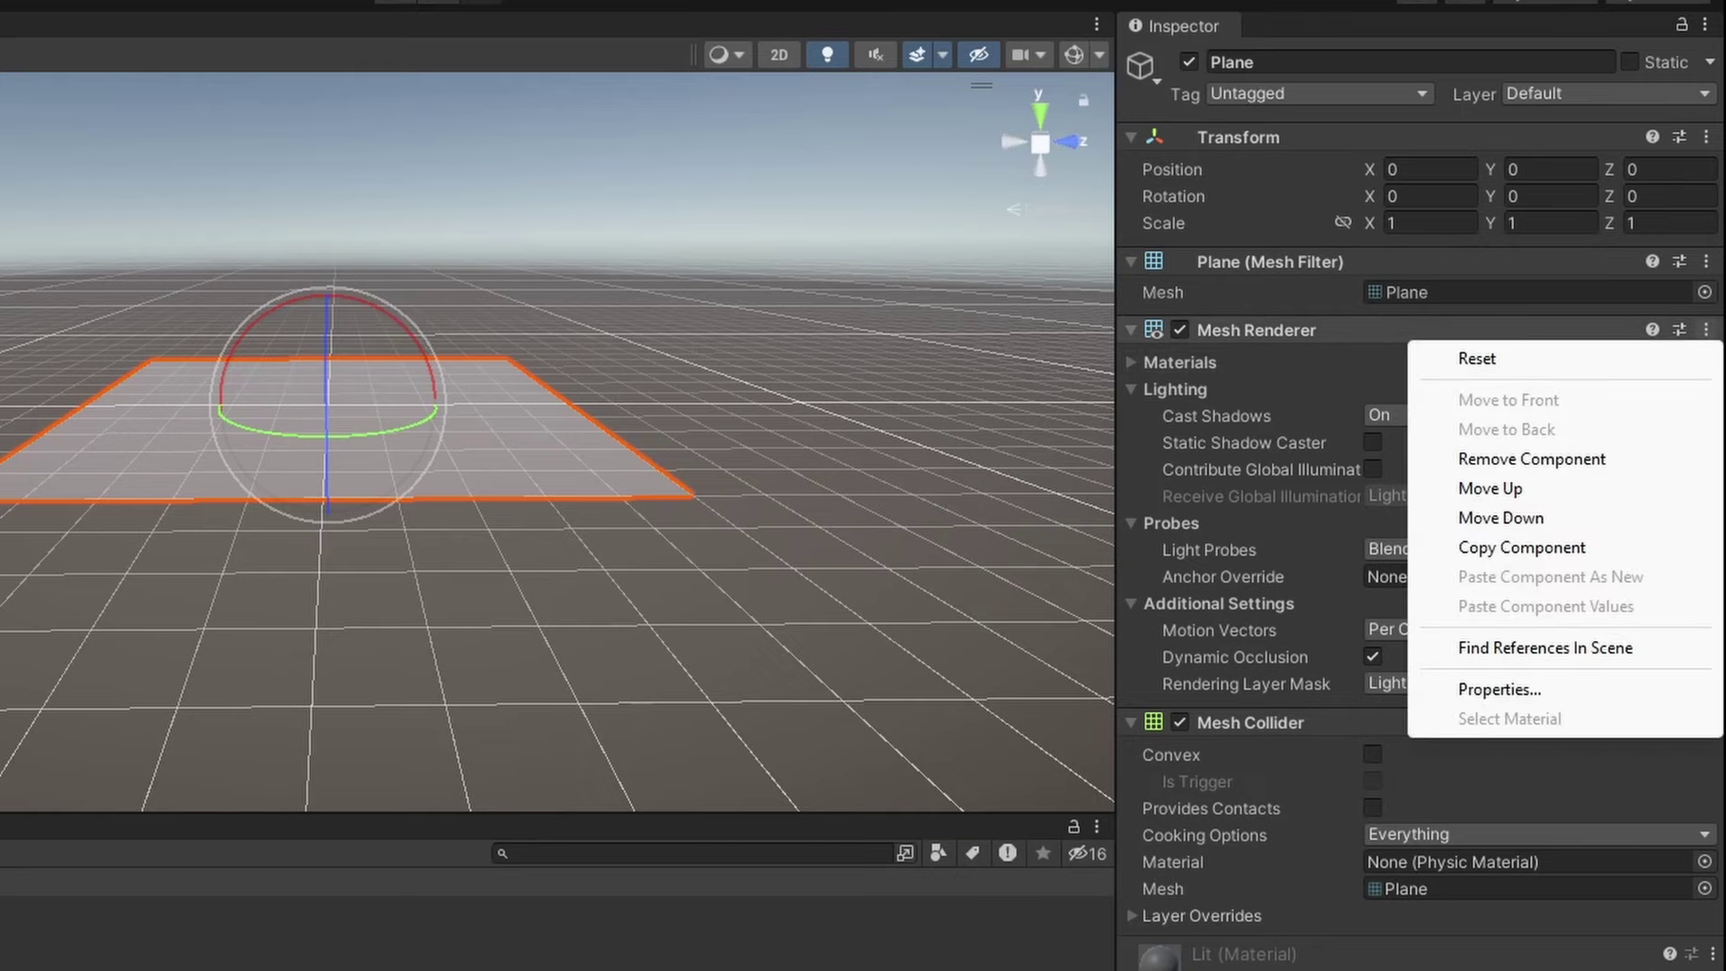
key("Escape")
left_click(1706, 722)
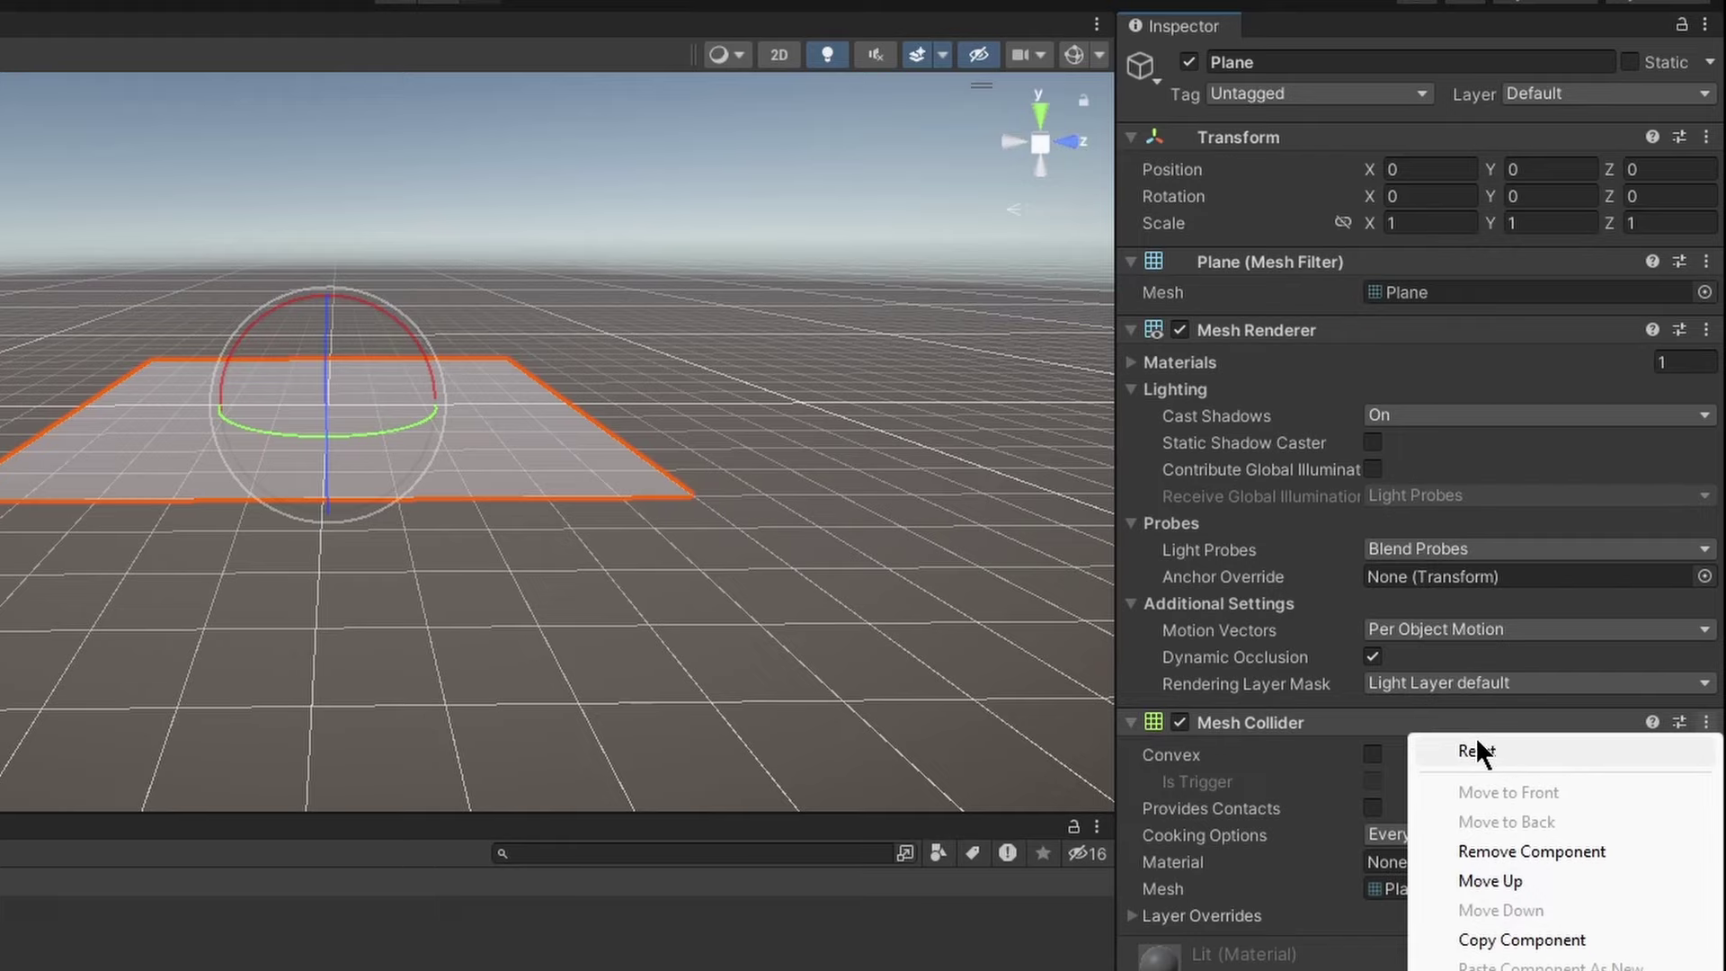
key("Escape")
Set the Plane's scale to 40 on X and 40 on Z
middle_click_drag(336, 593, 335, 755)
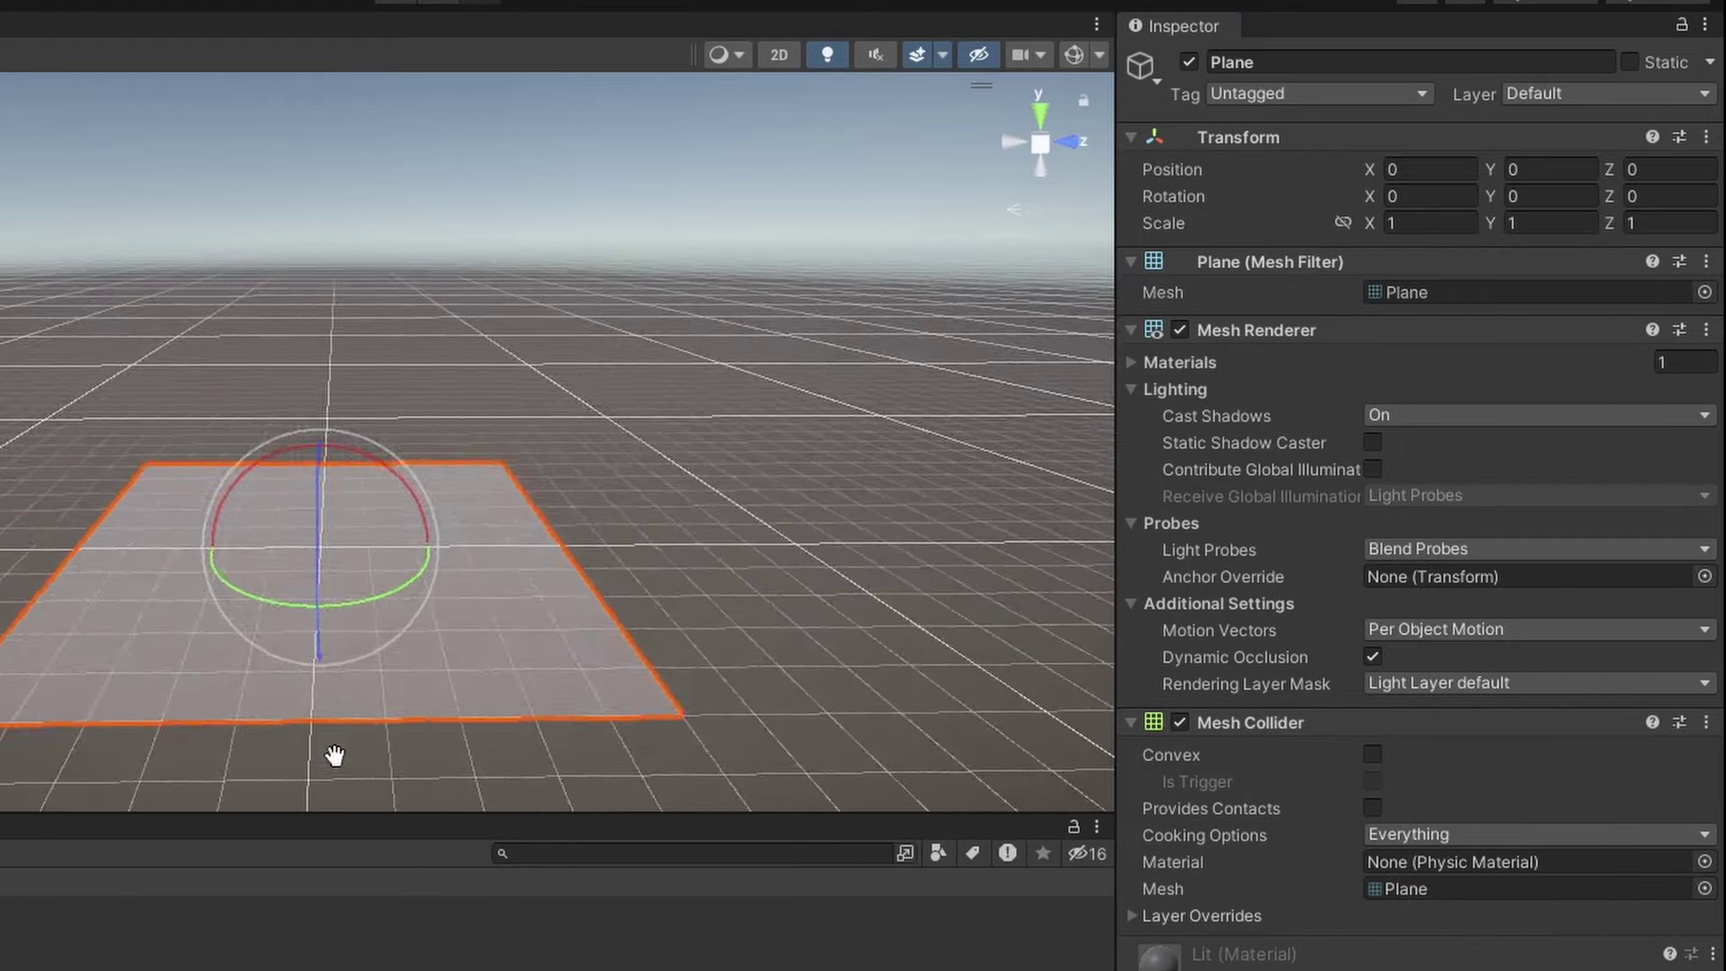
left_click_drag(431, 270, 438, 488, "alt")
scroll(804, 422, "down", 3)
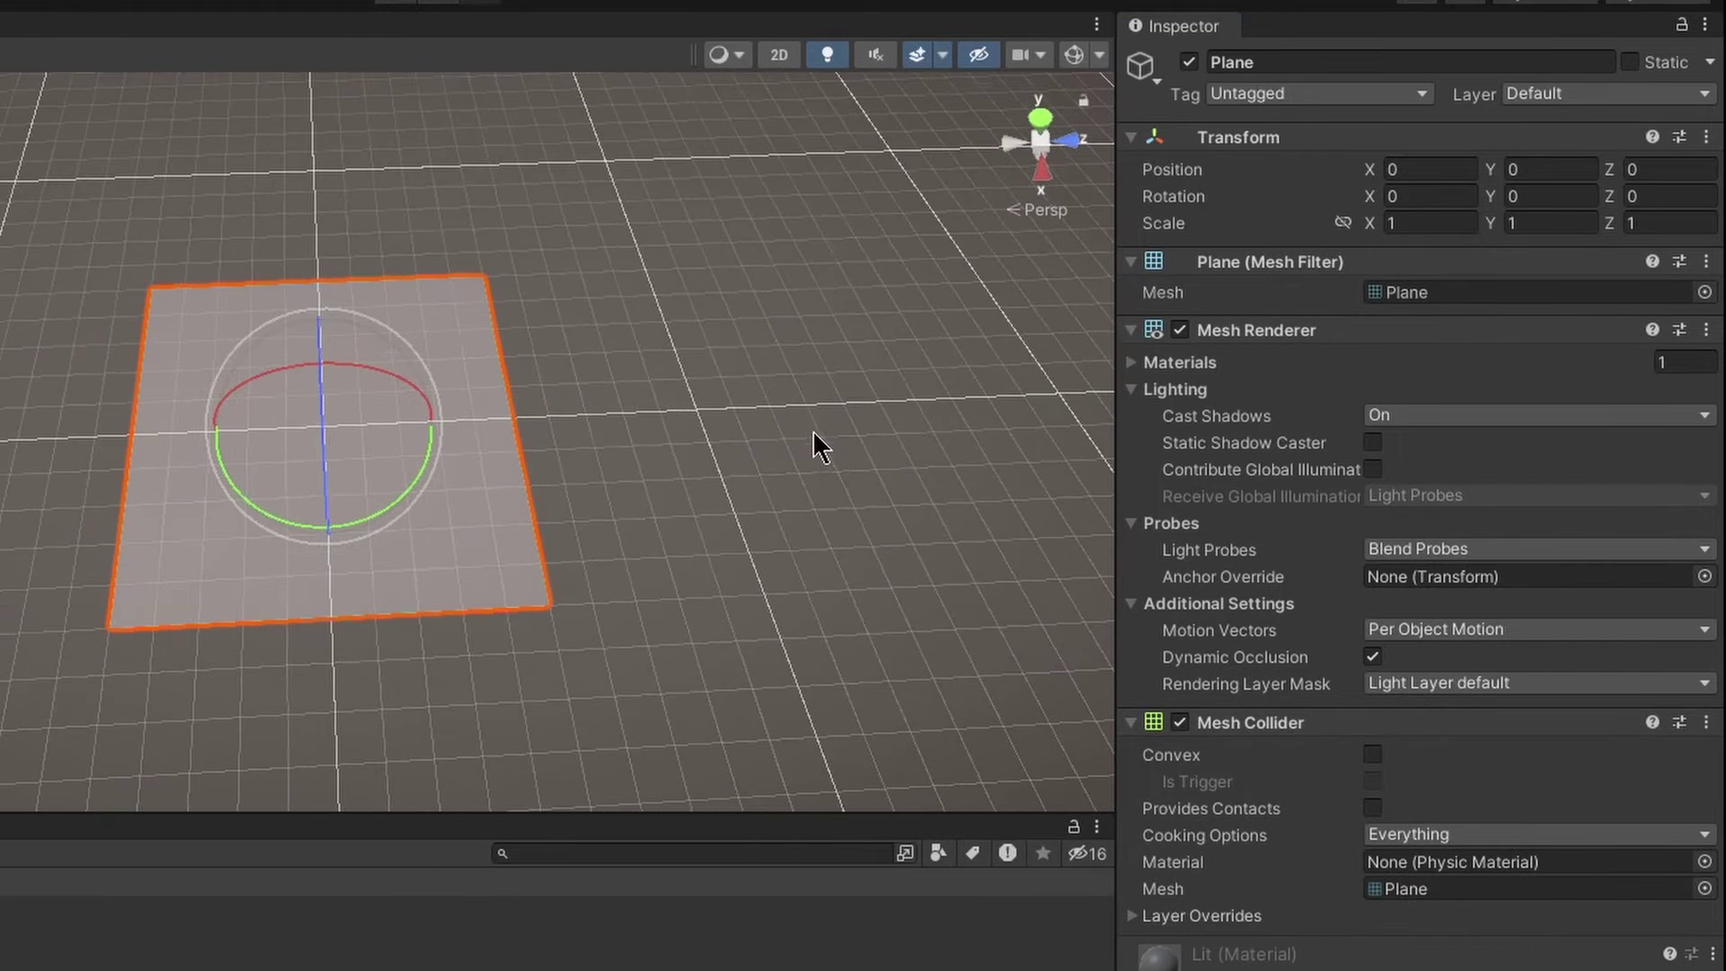
scroll(574, 526, "up", 3)
left_click_drag(573, 526, 666, 334, "alt")
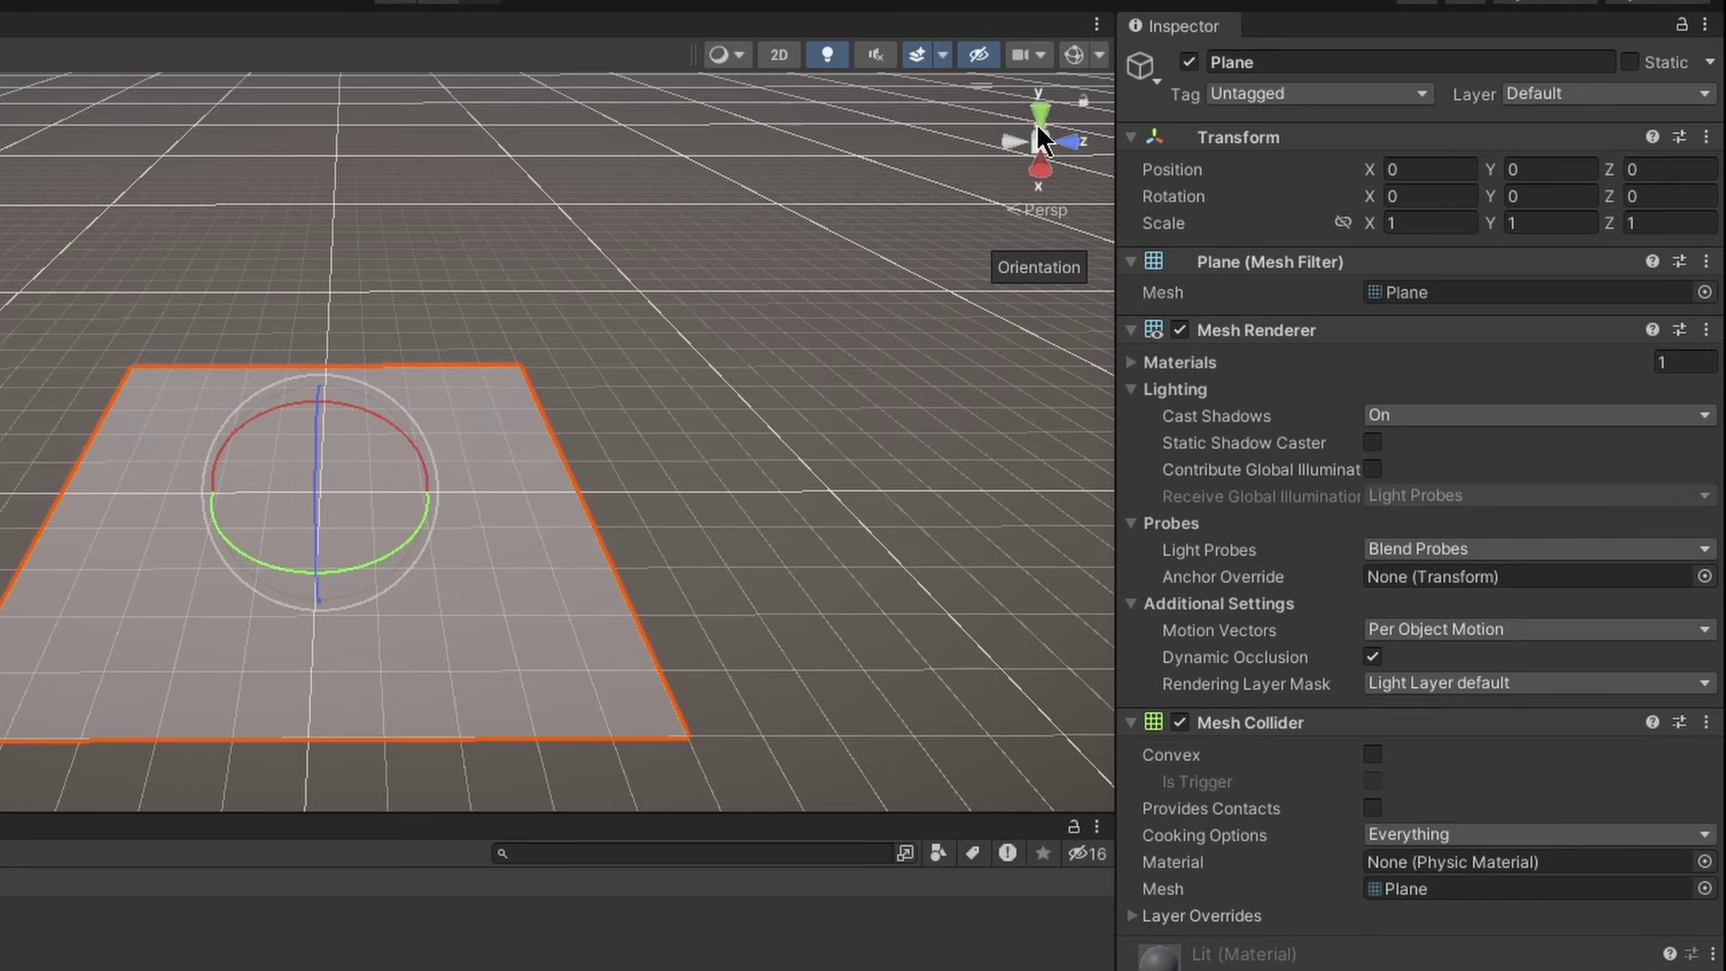
middle_click_drag(780, 503, 766, 328)
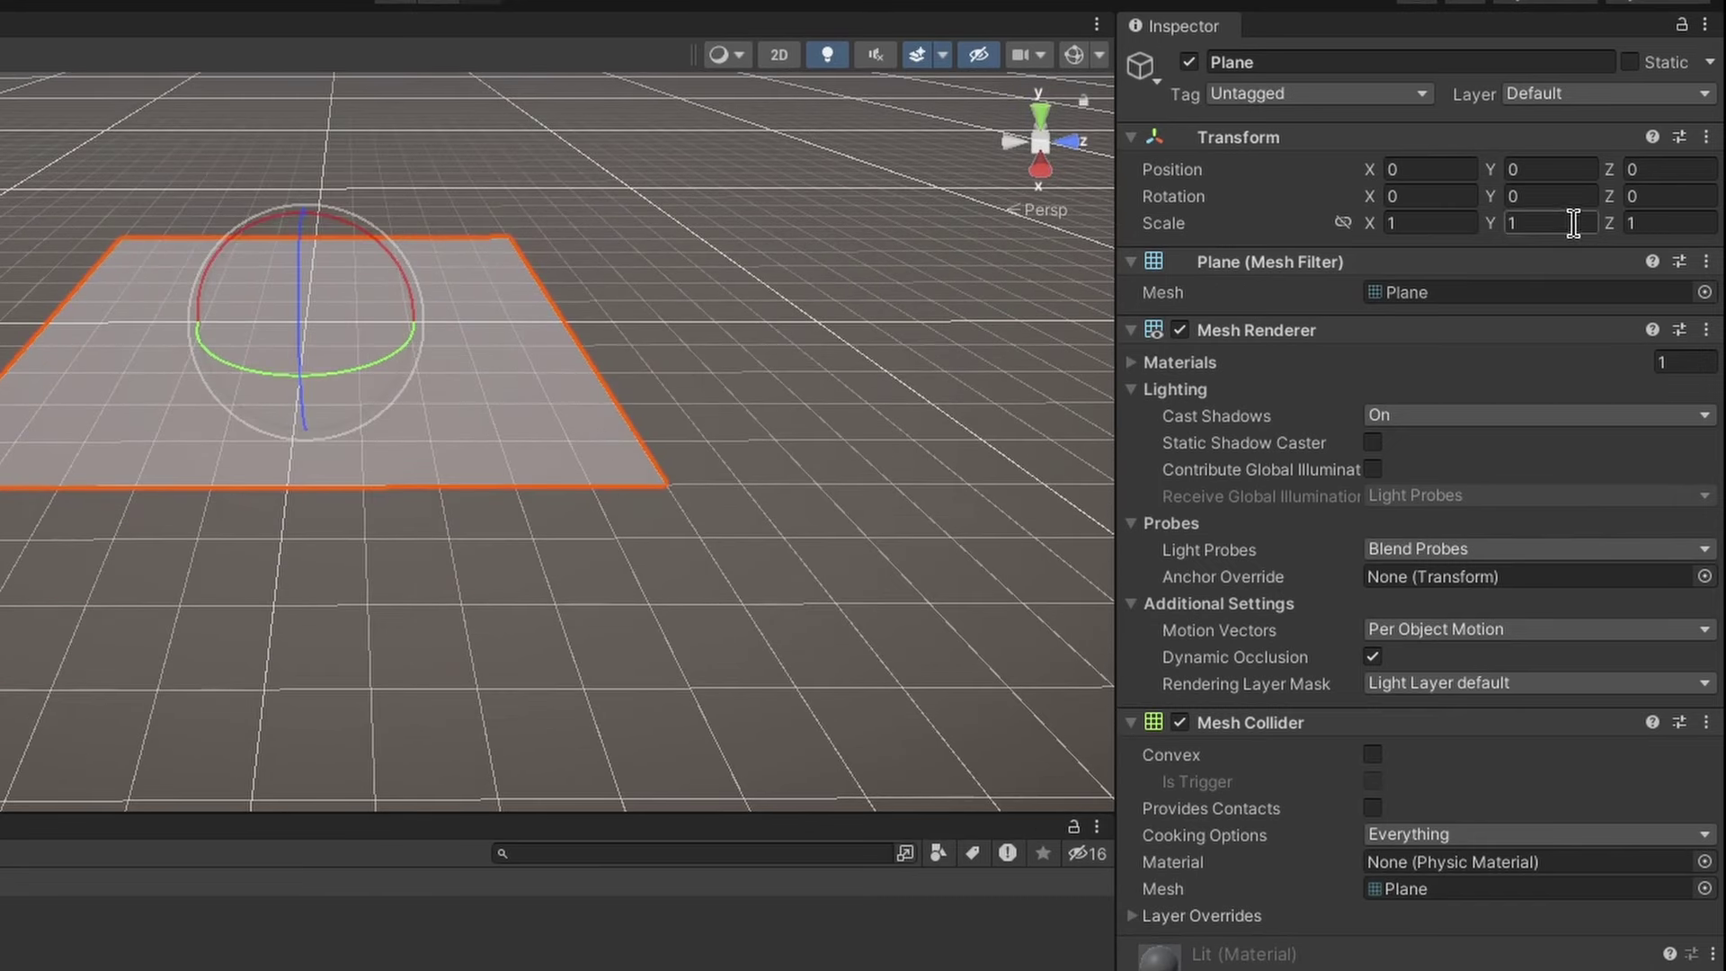
left_click(1522, 225)
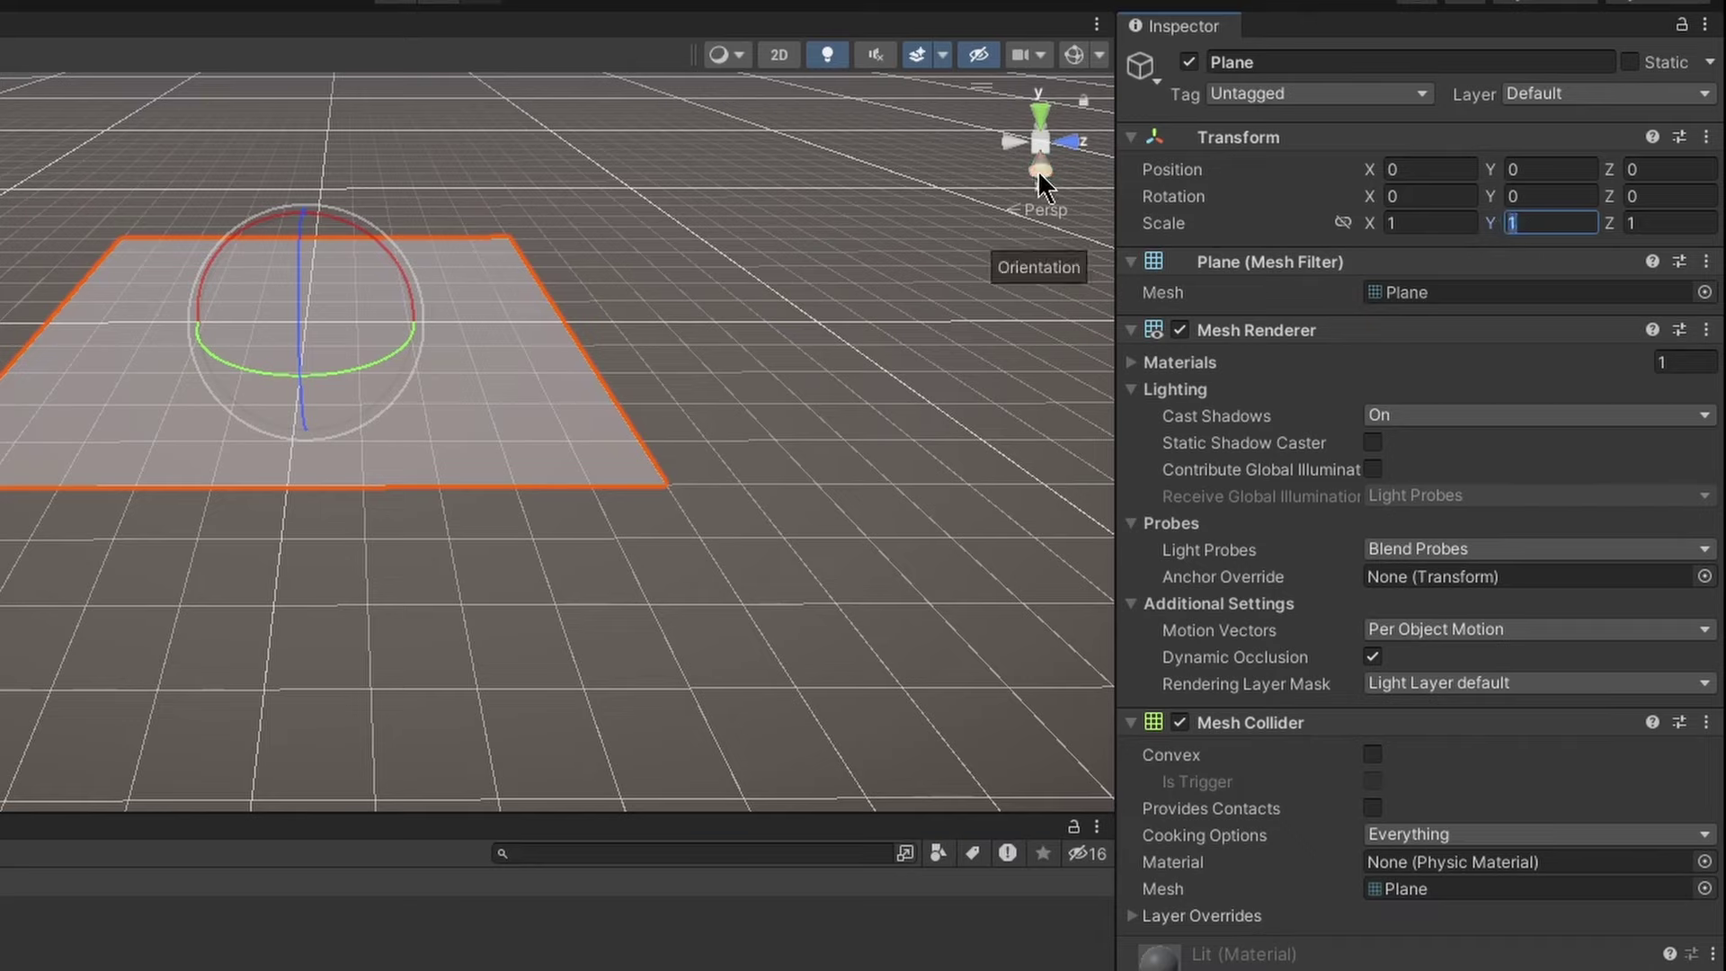
left_click(1417, 222)
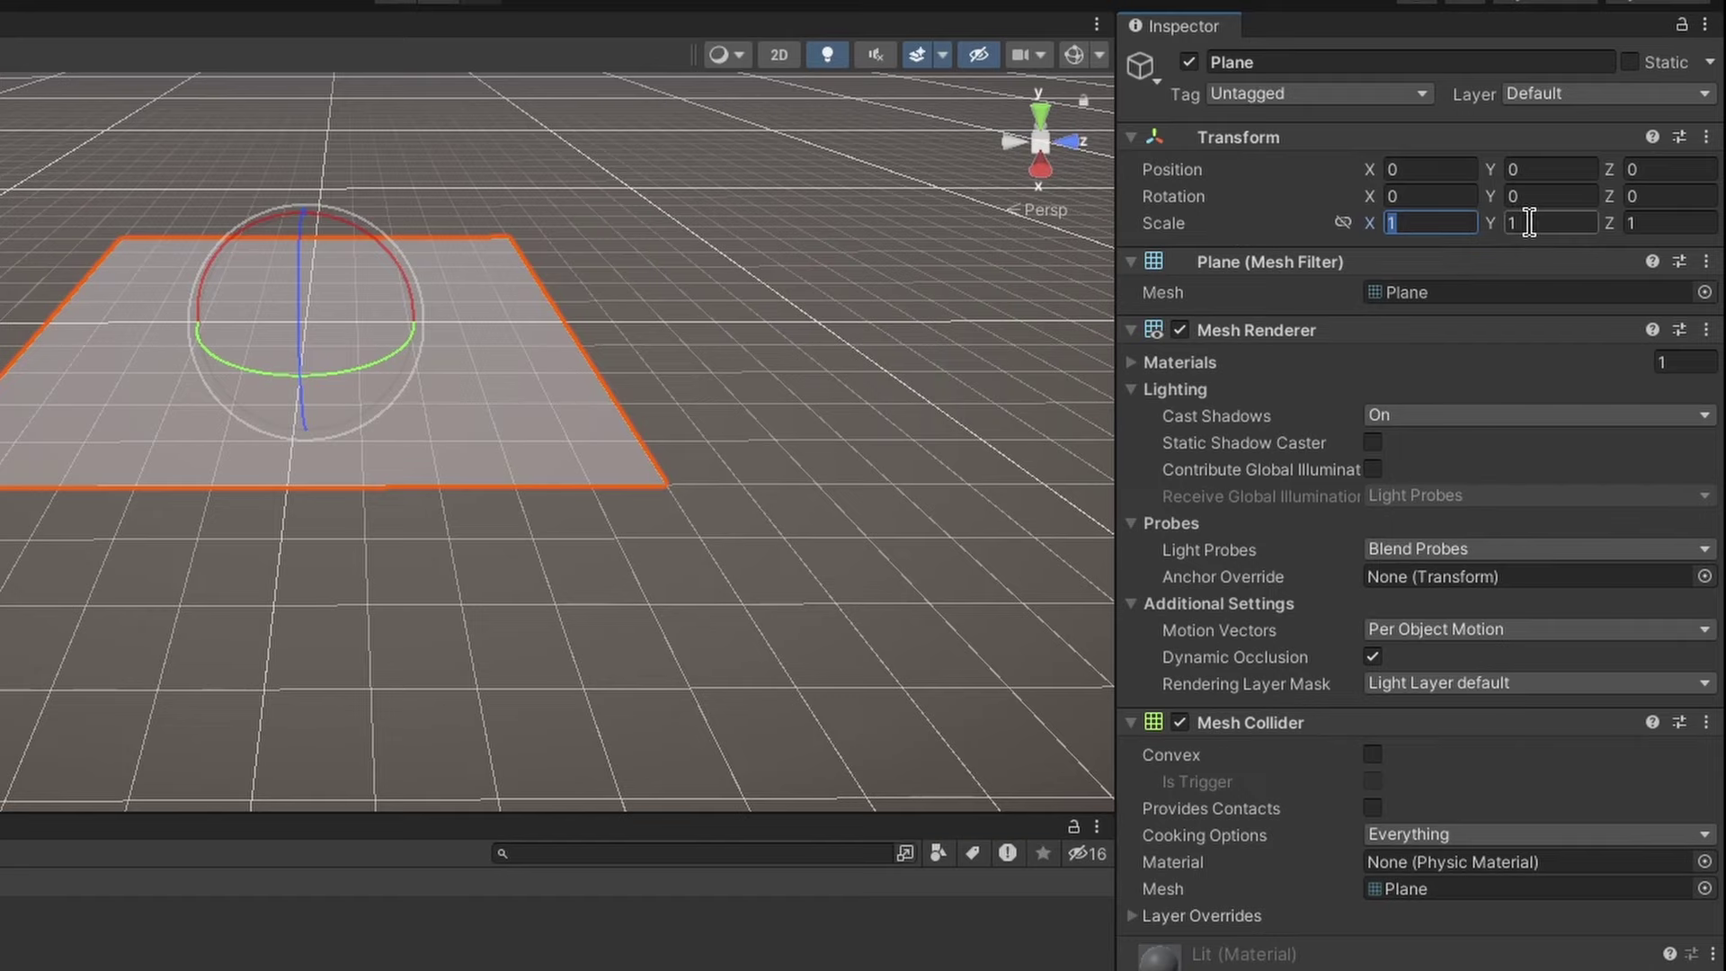
type("40")
left_click(1670, 223)
type("40")
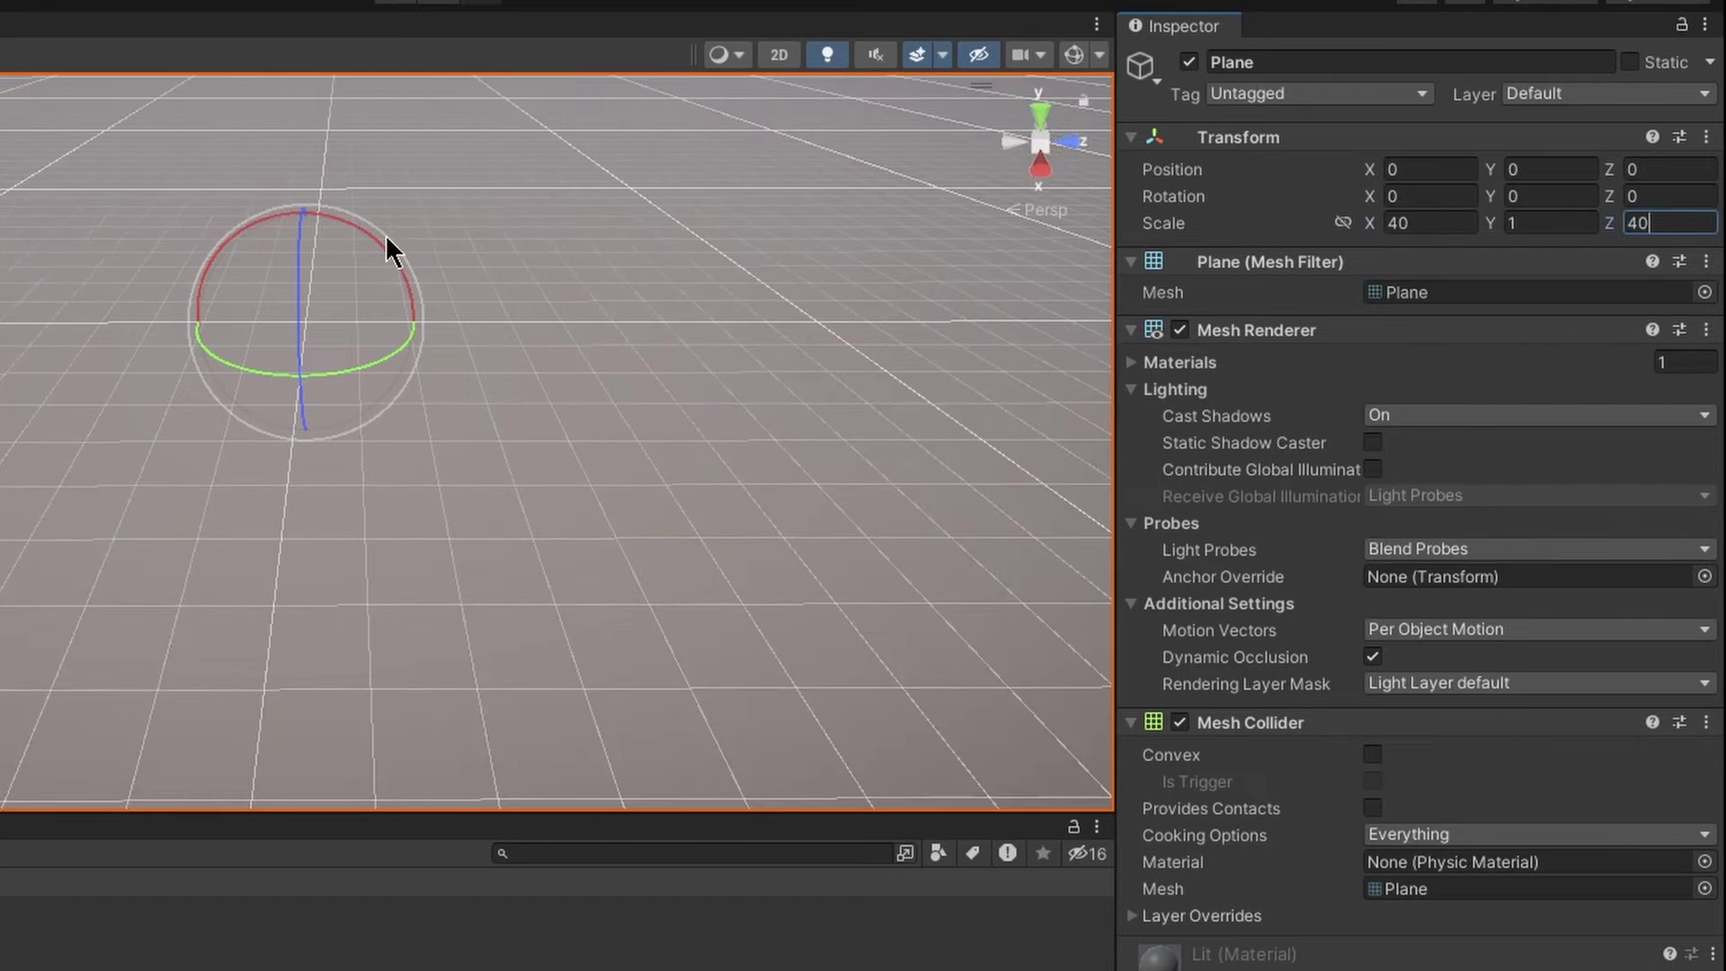
Examine the enlarged Plane in the Scene view from several angles and distances
left_click_drag(390, 239, 339, 485, "alt")
scroll(341, 467, "down", 3)
middle_click_drag(347, 443, 369, 609)
left_click_drag(369, 610, 387, 315, "alt")
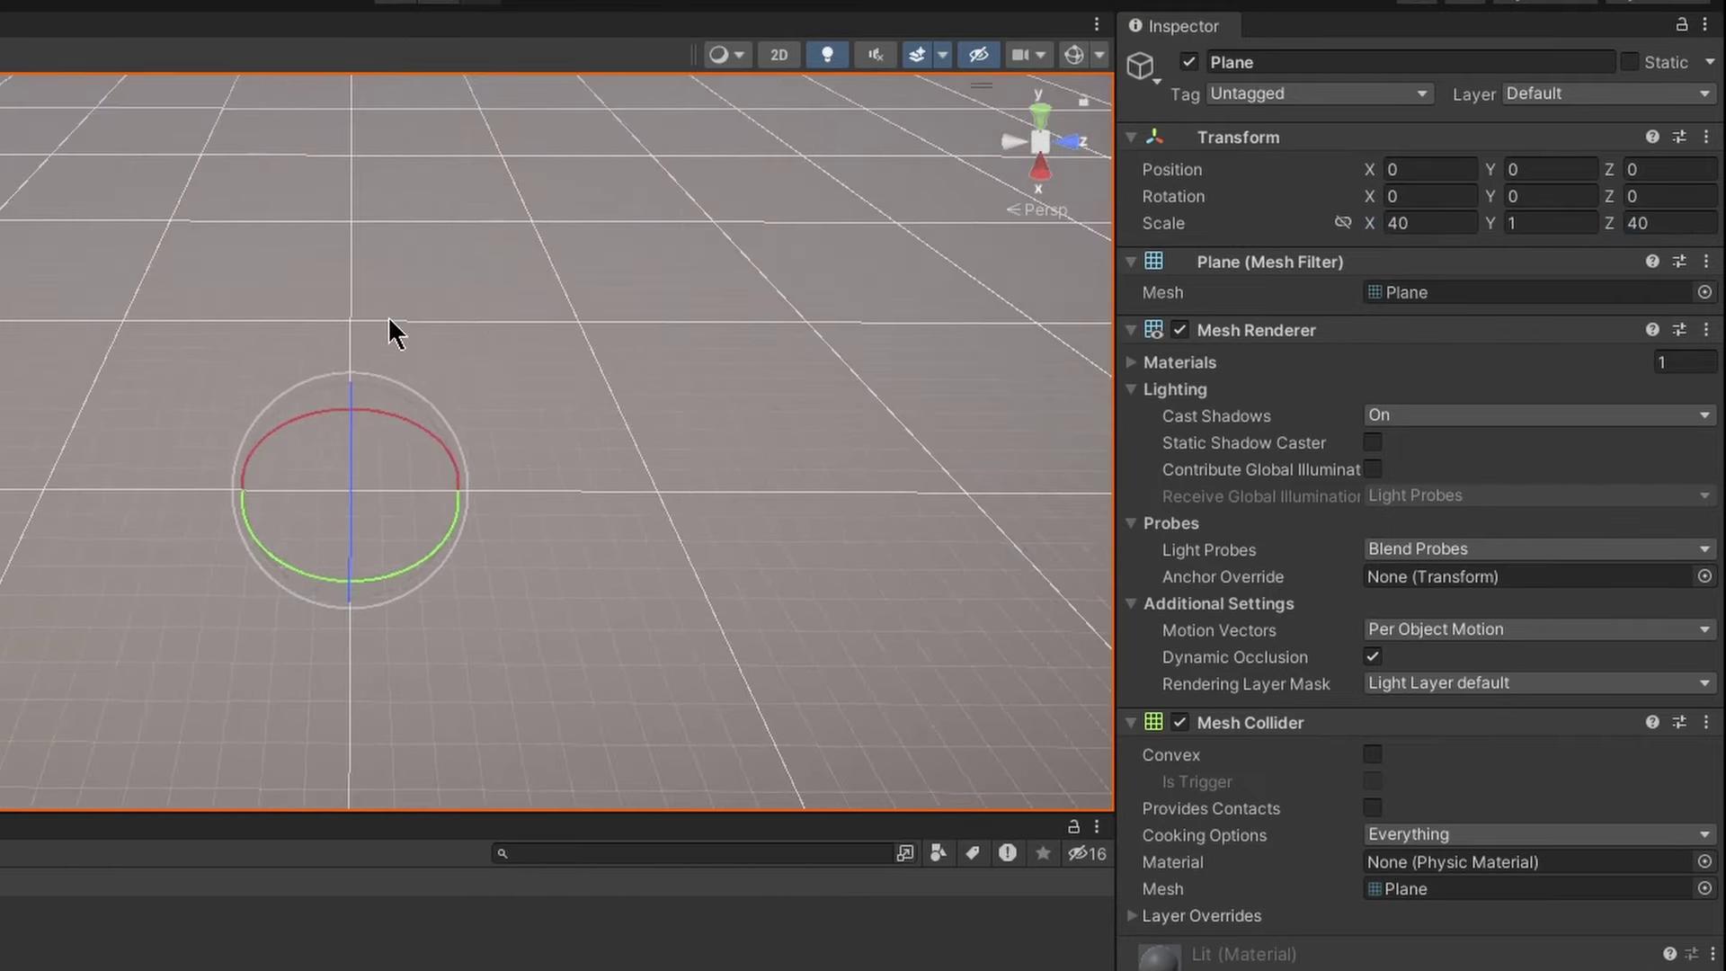
left_click_drag(485, 441, 525, 364, "alt")
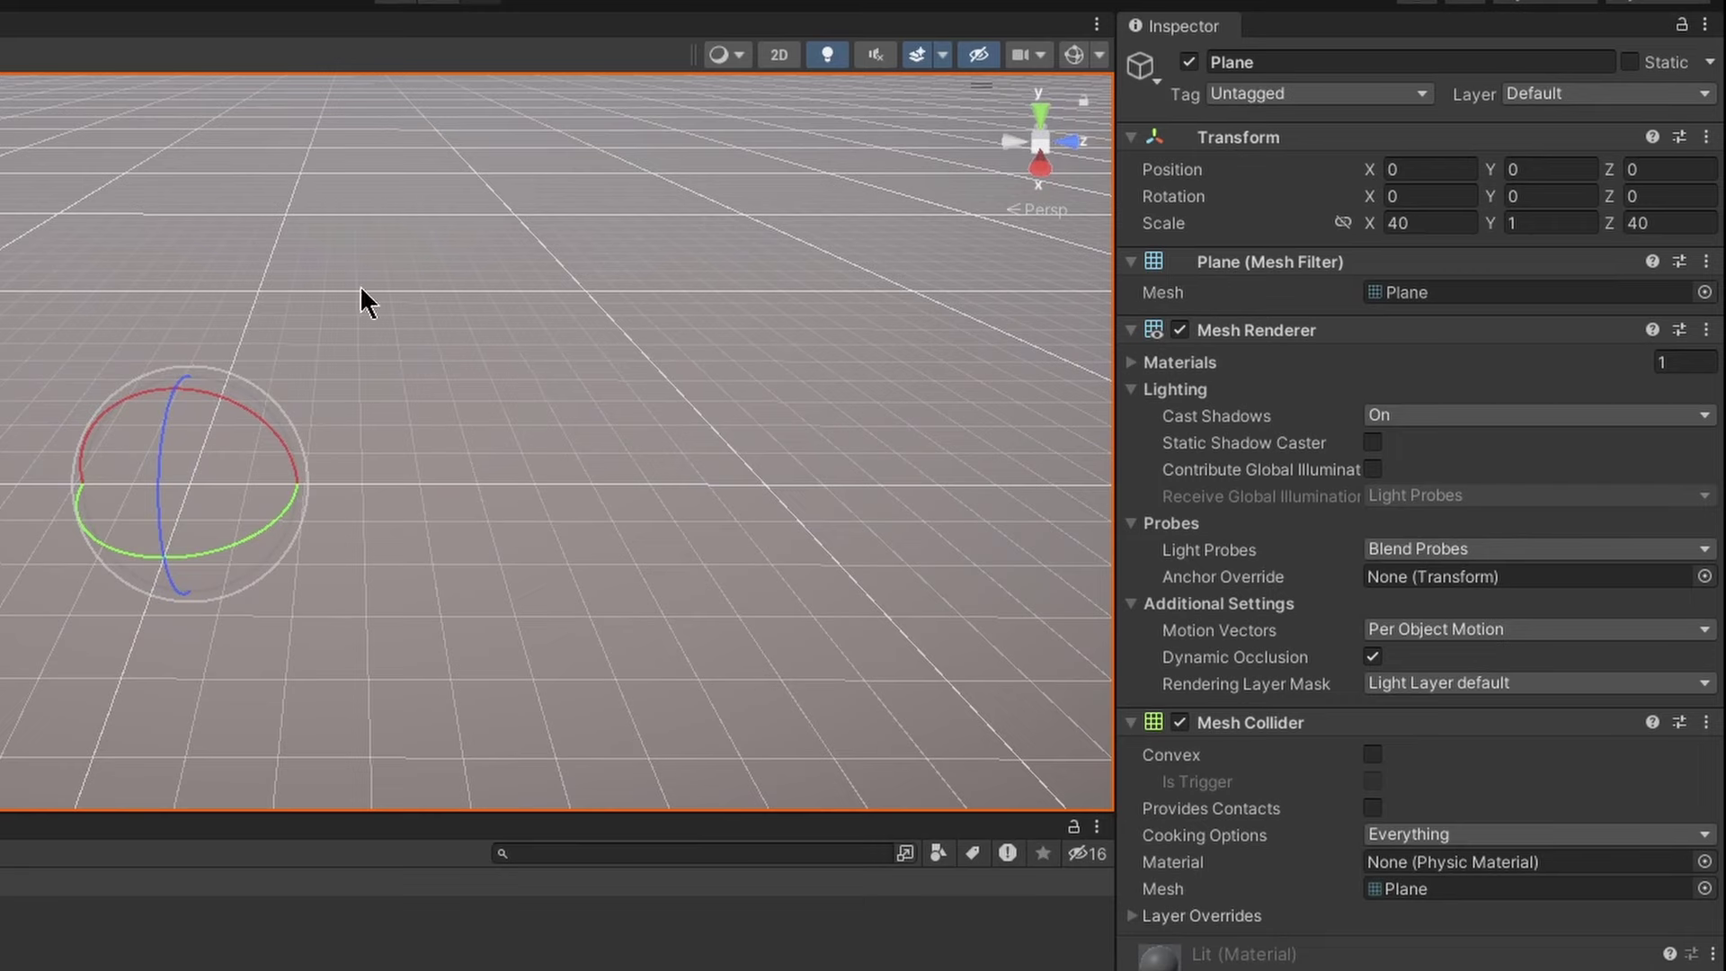
left_click_drag(384, 493, 311, 537, "alt")
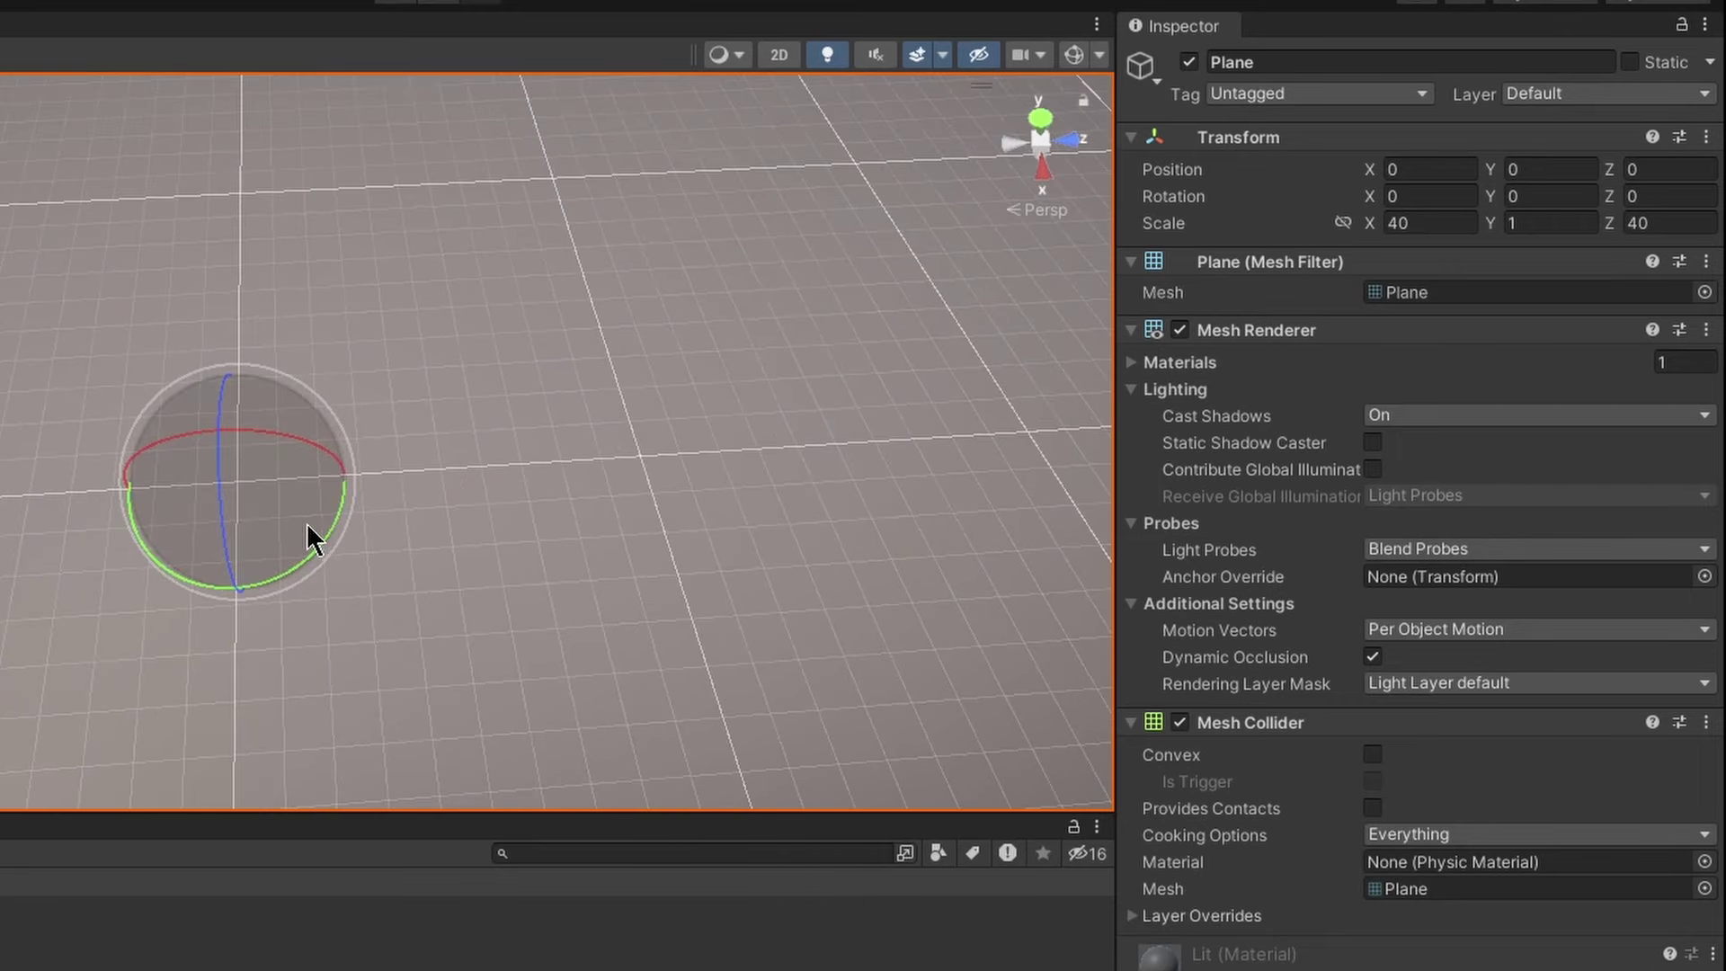
key("shift+d")
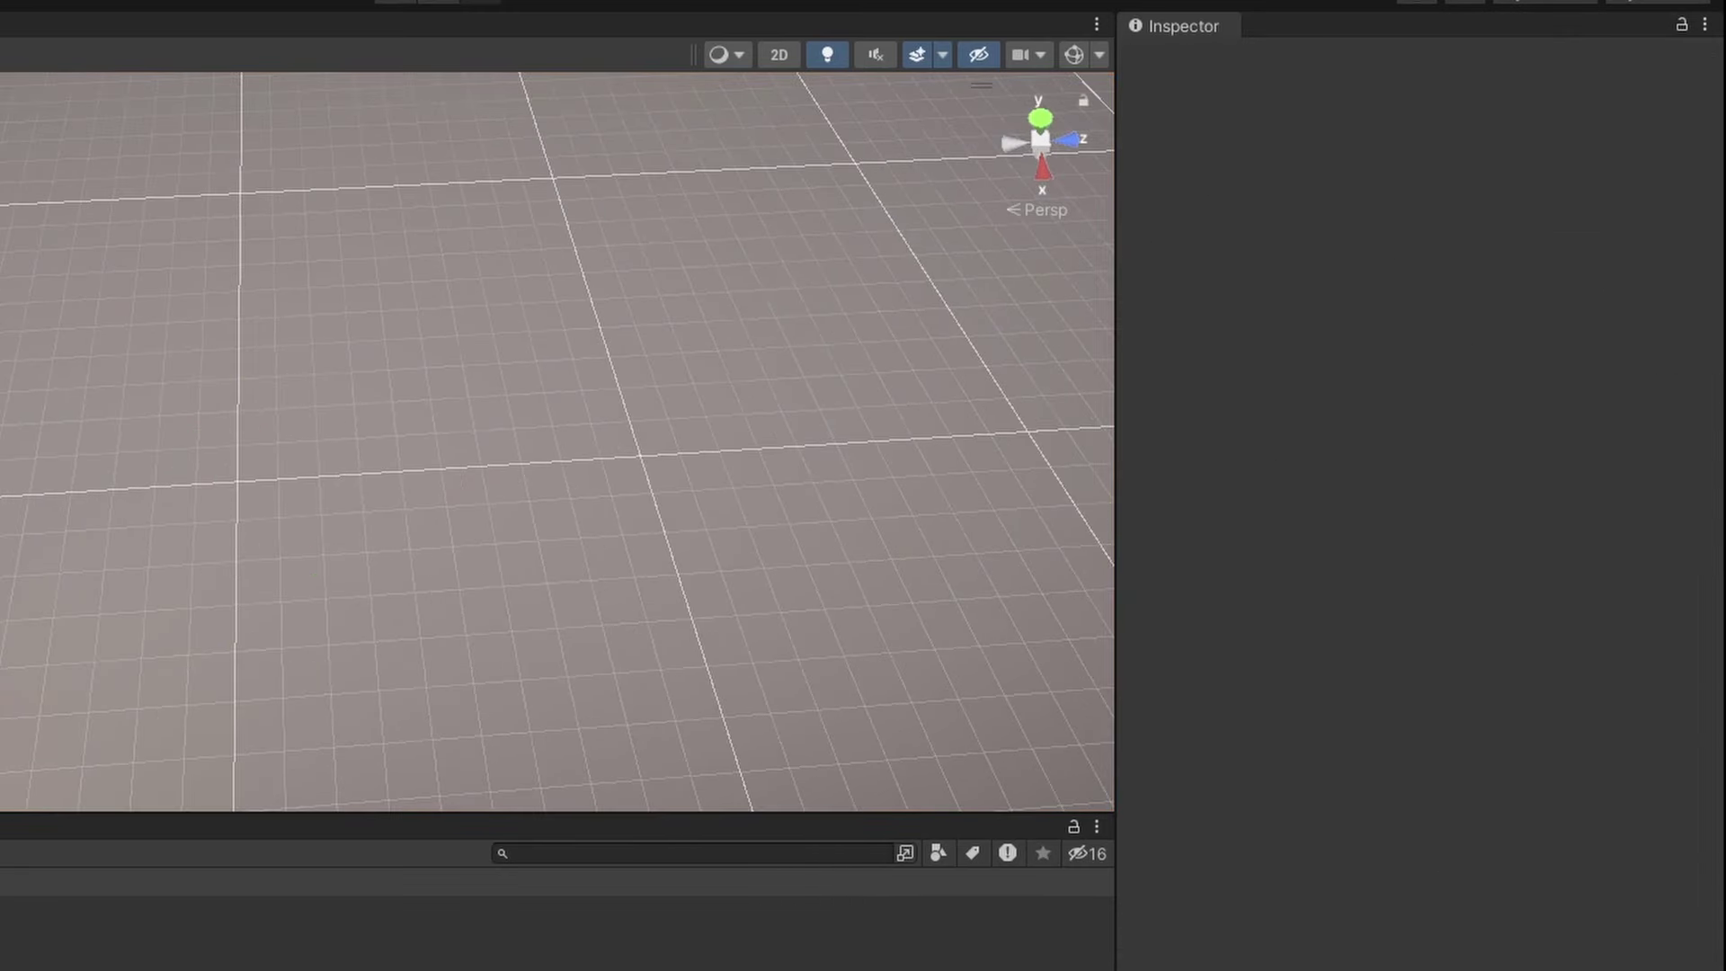
key("ctrl+z")
scroll(557, 441, "down", 1)
middle_click_drag(0, 398, 115, 423)
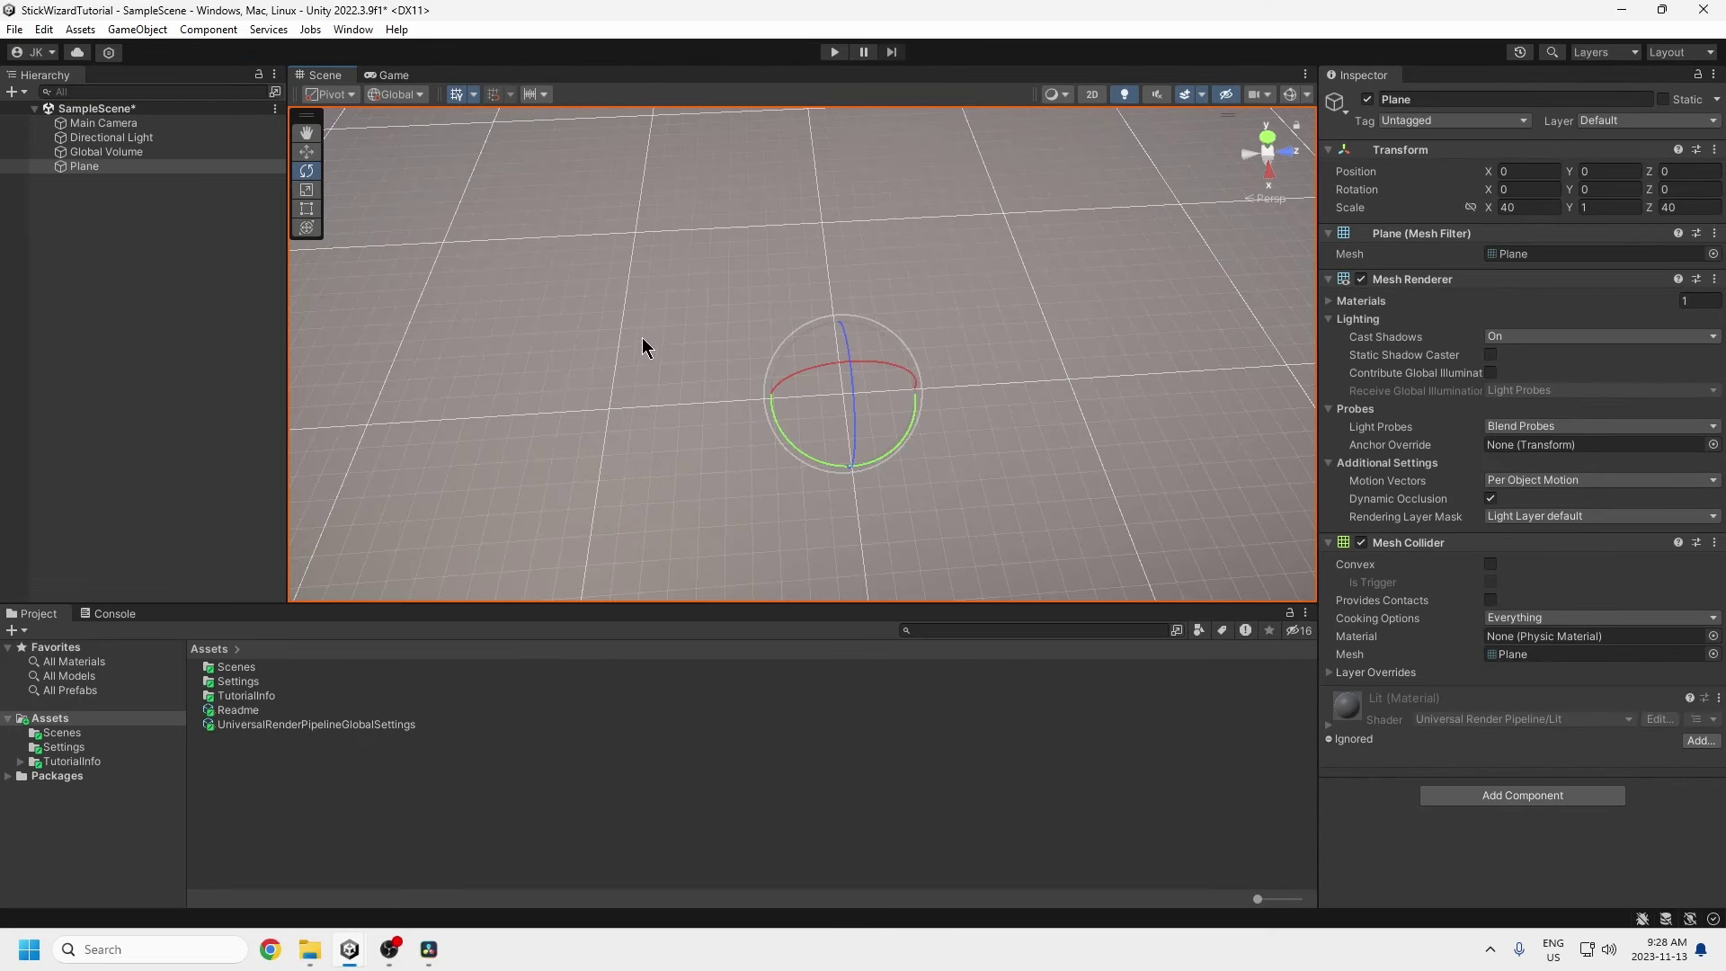
right_click_drag(643, 347, 250, 281)
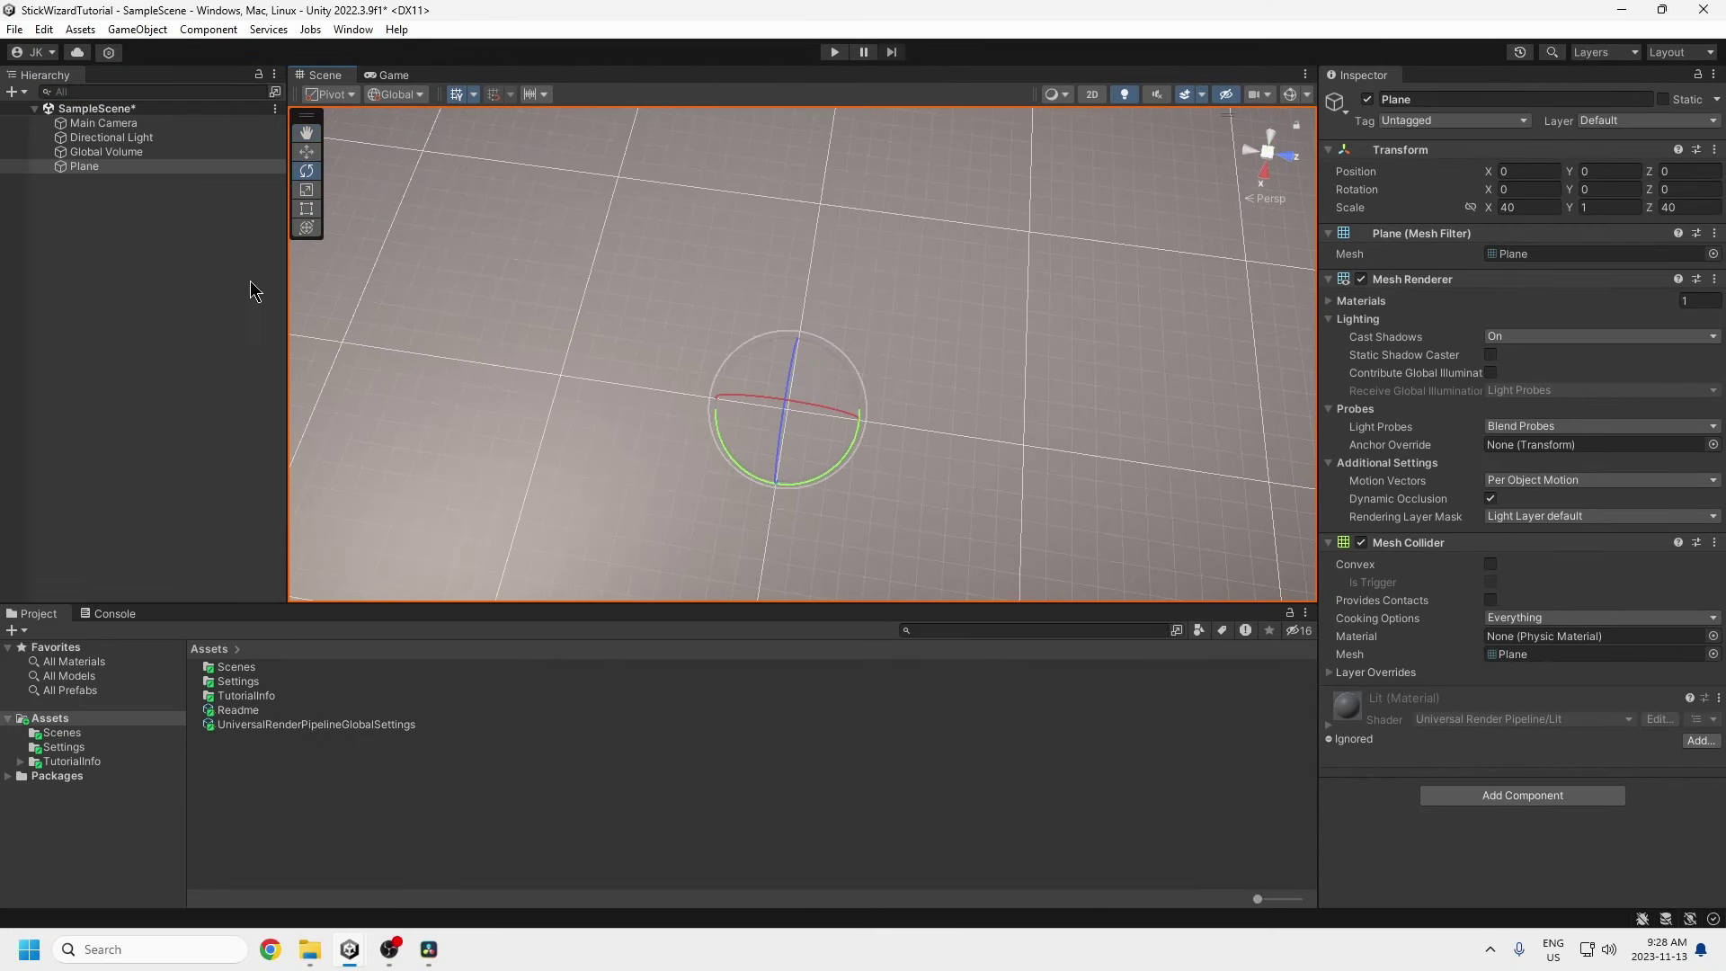
right_click(123, 203)
mouse_move(241, 496)
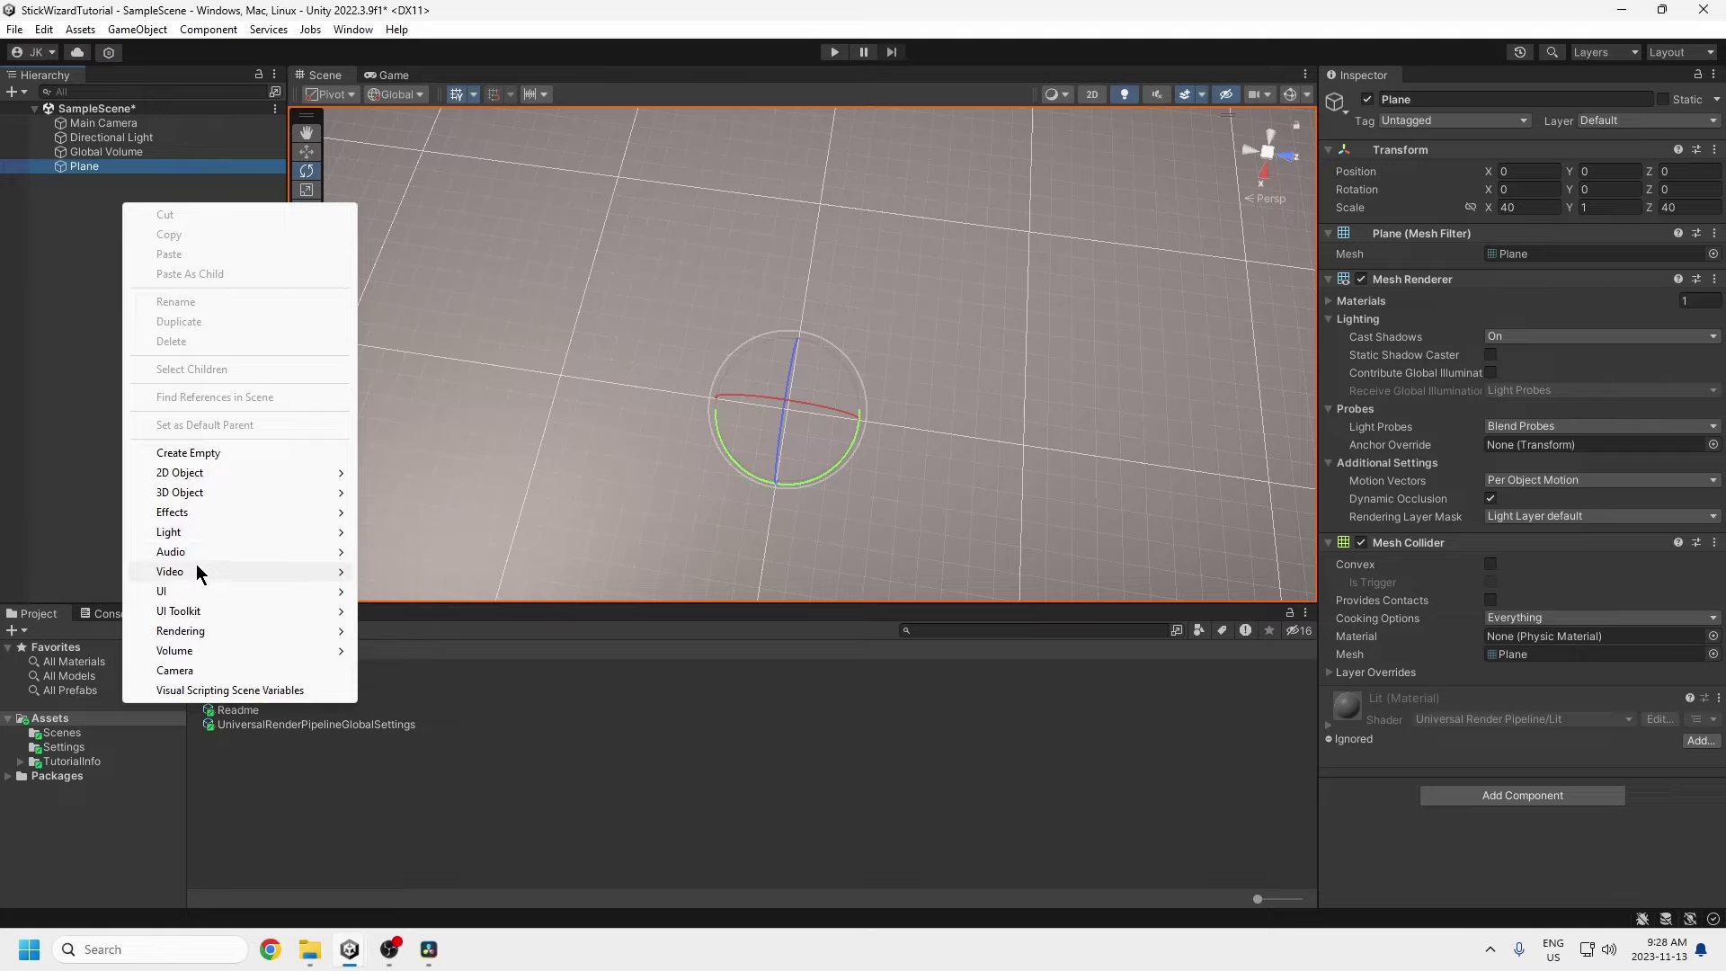
left_click(27, 428)
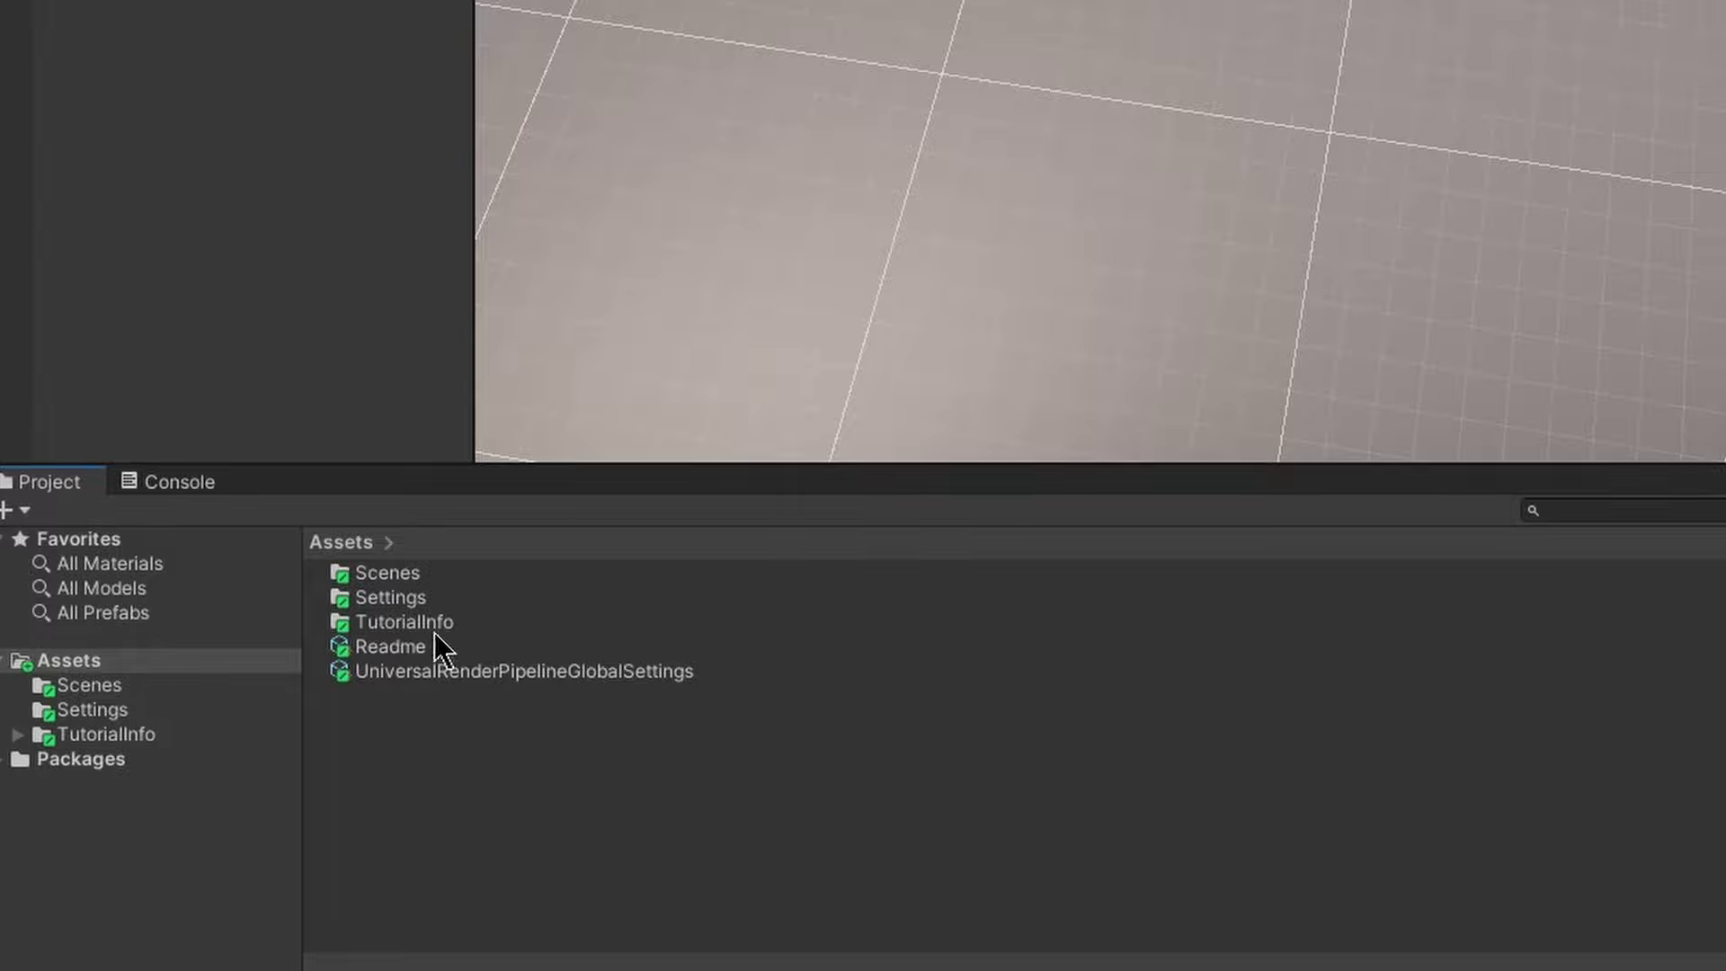
Show the TutorialInfo folder in File Explorer and look at the project's asset files on disk
right_click(392, 618)
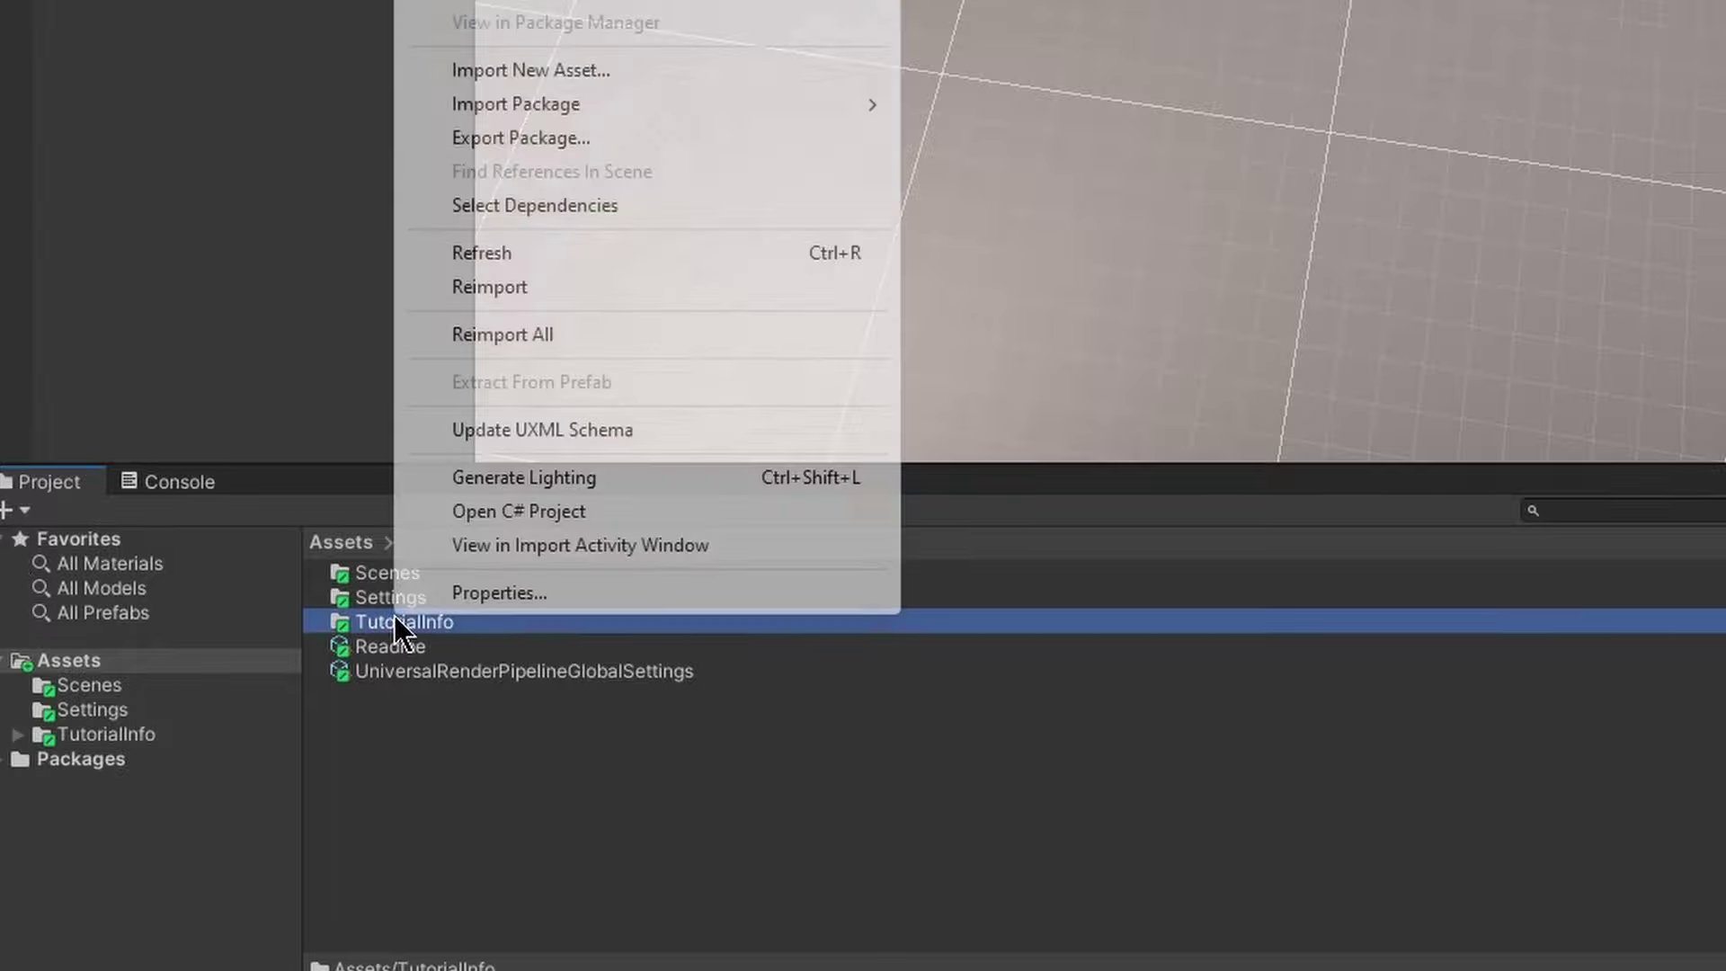
left_click(521, 3)
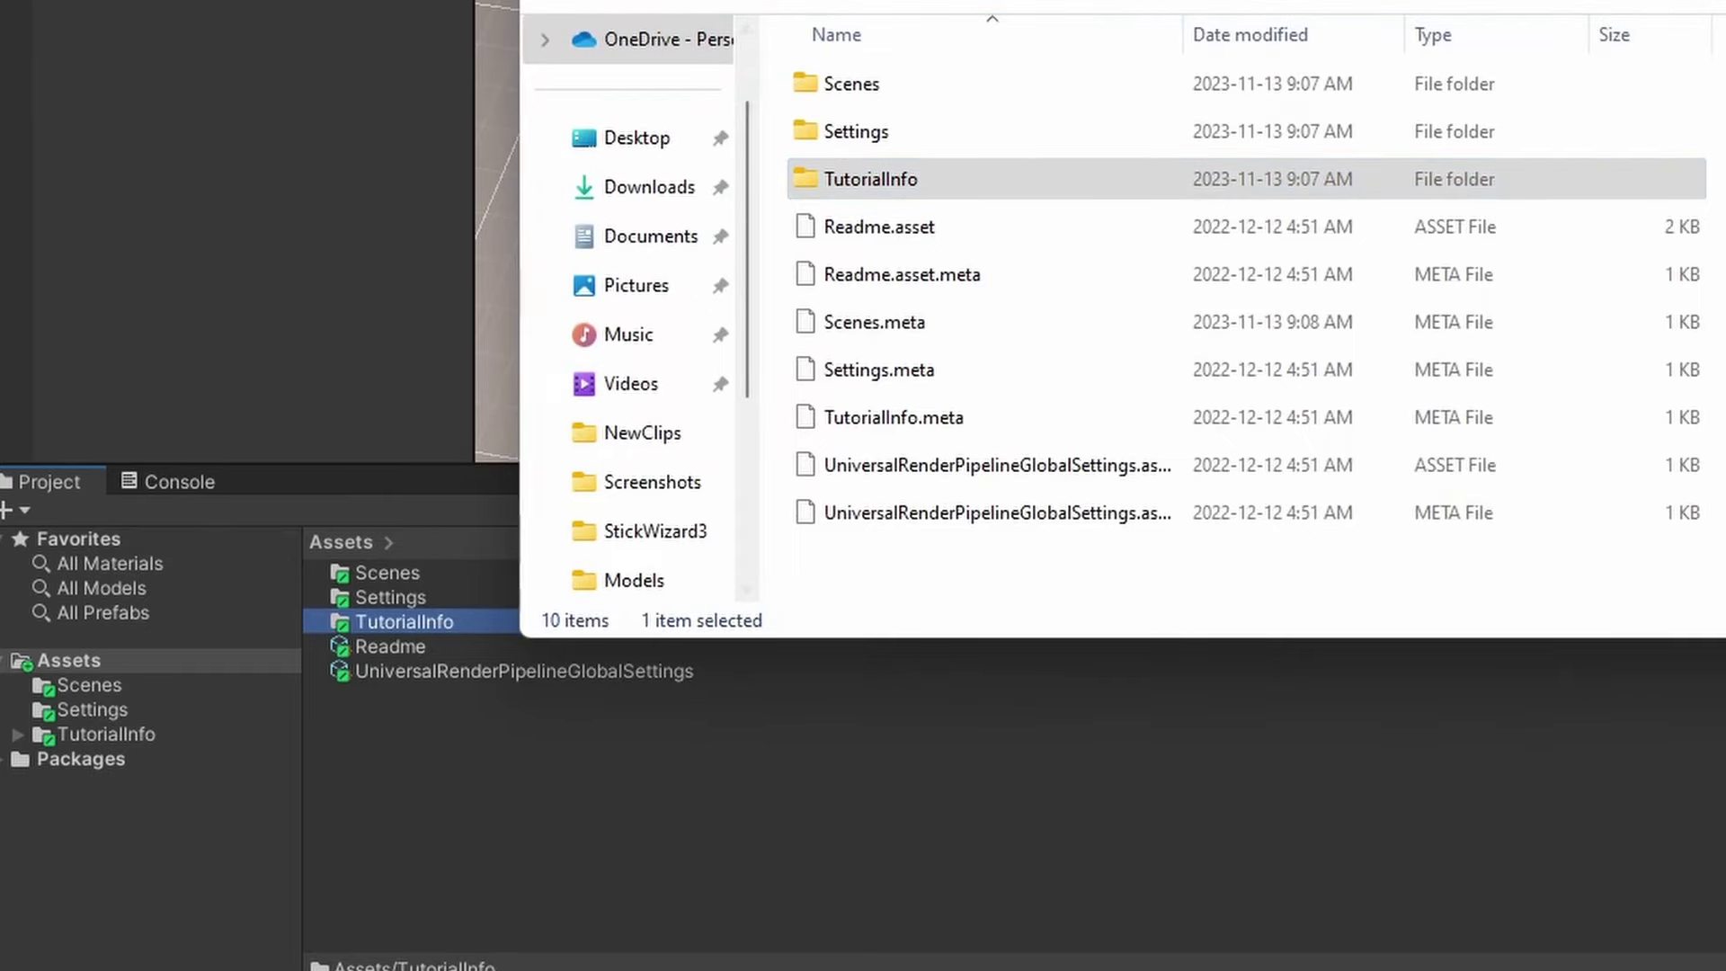
left_click(791, 3)
scroll(952, 455, "down", 15)
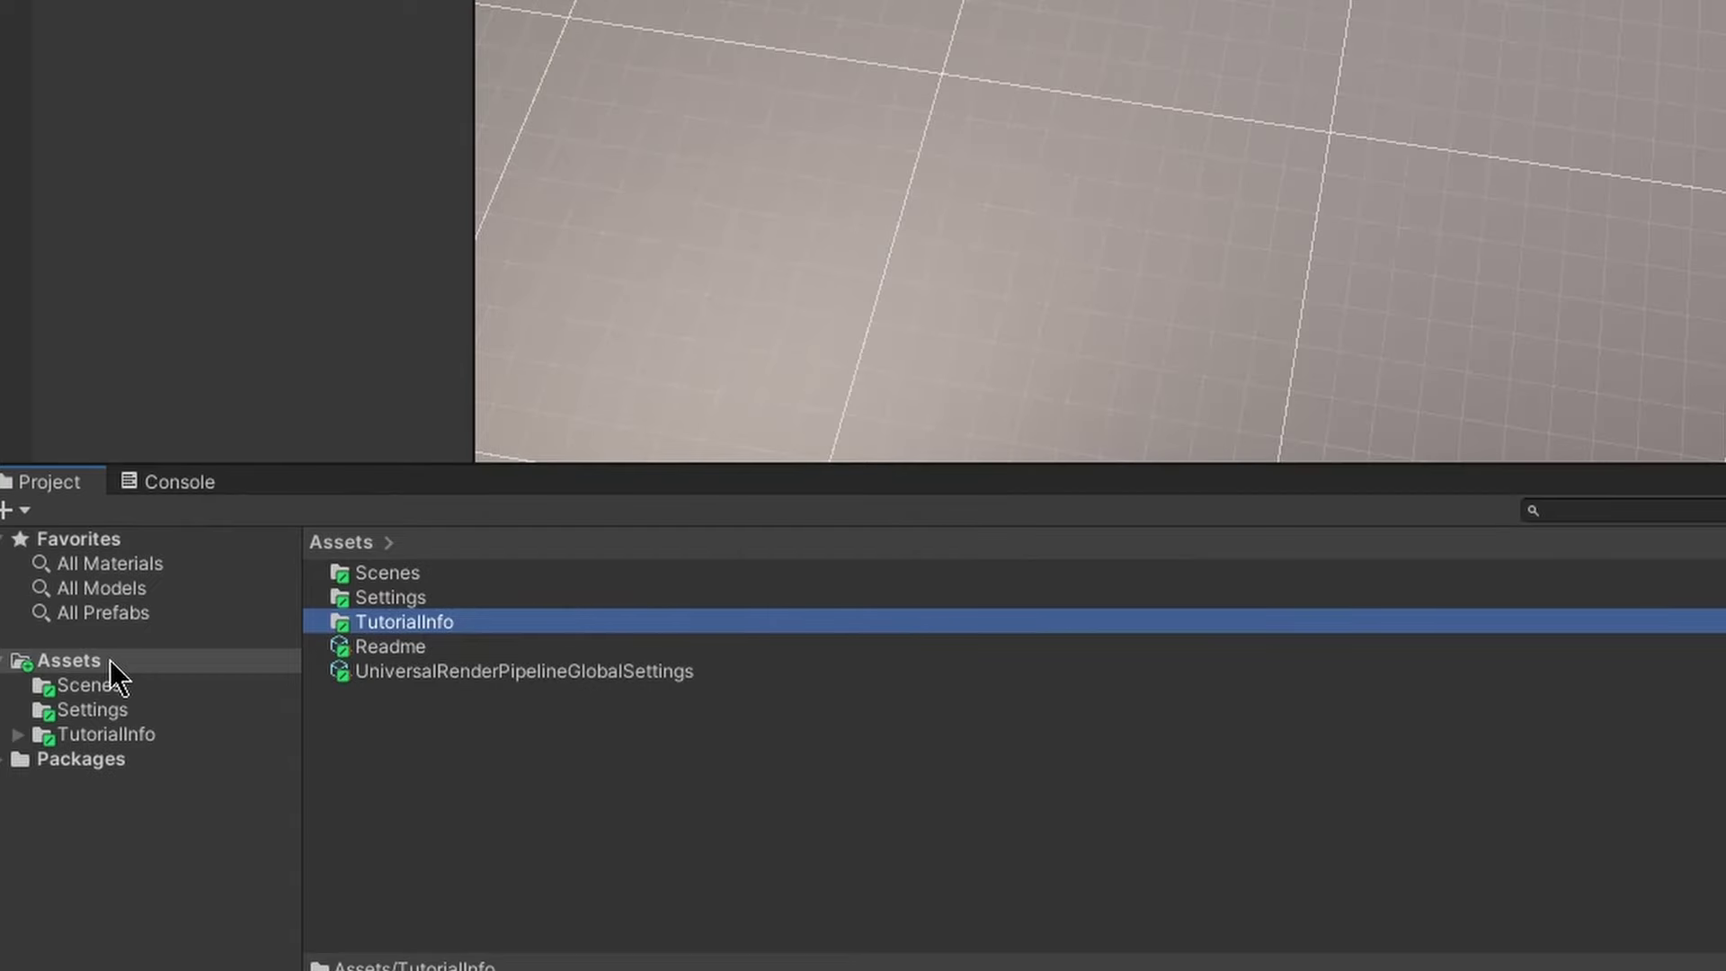
Create a new folder named Models in the project's Assets folder
right_click(78, 661)
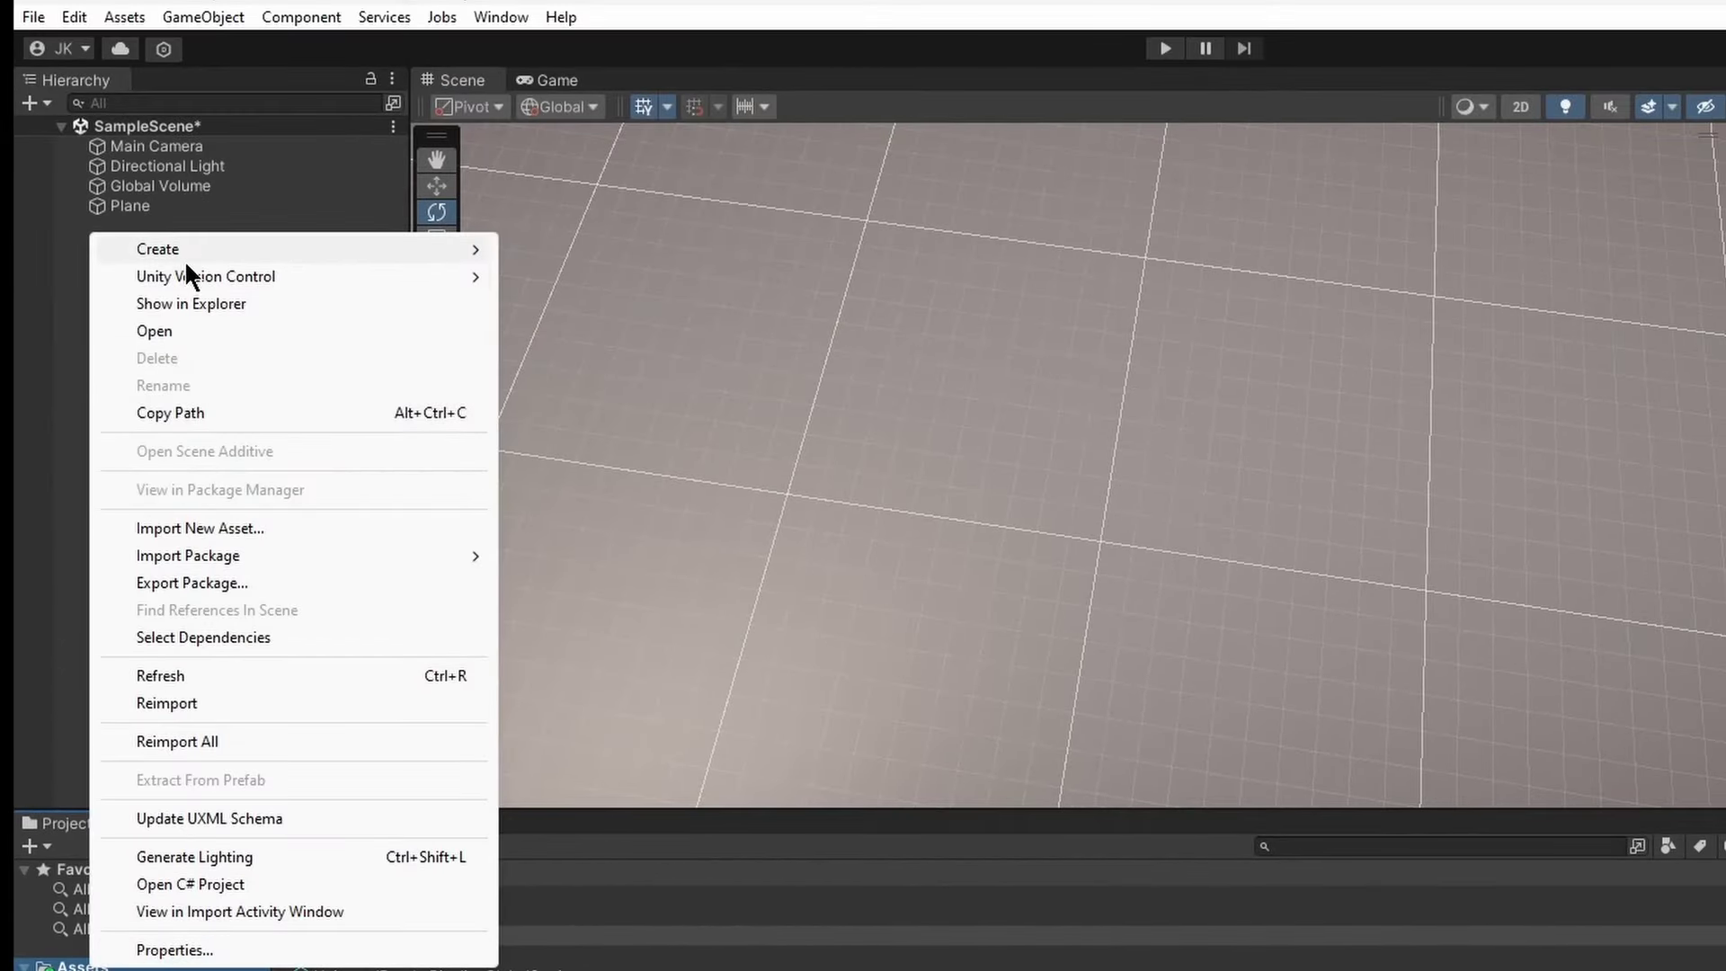
mouse_move(186, 256)
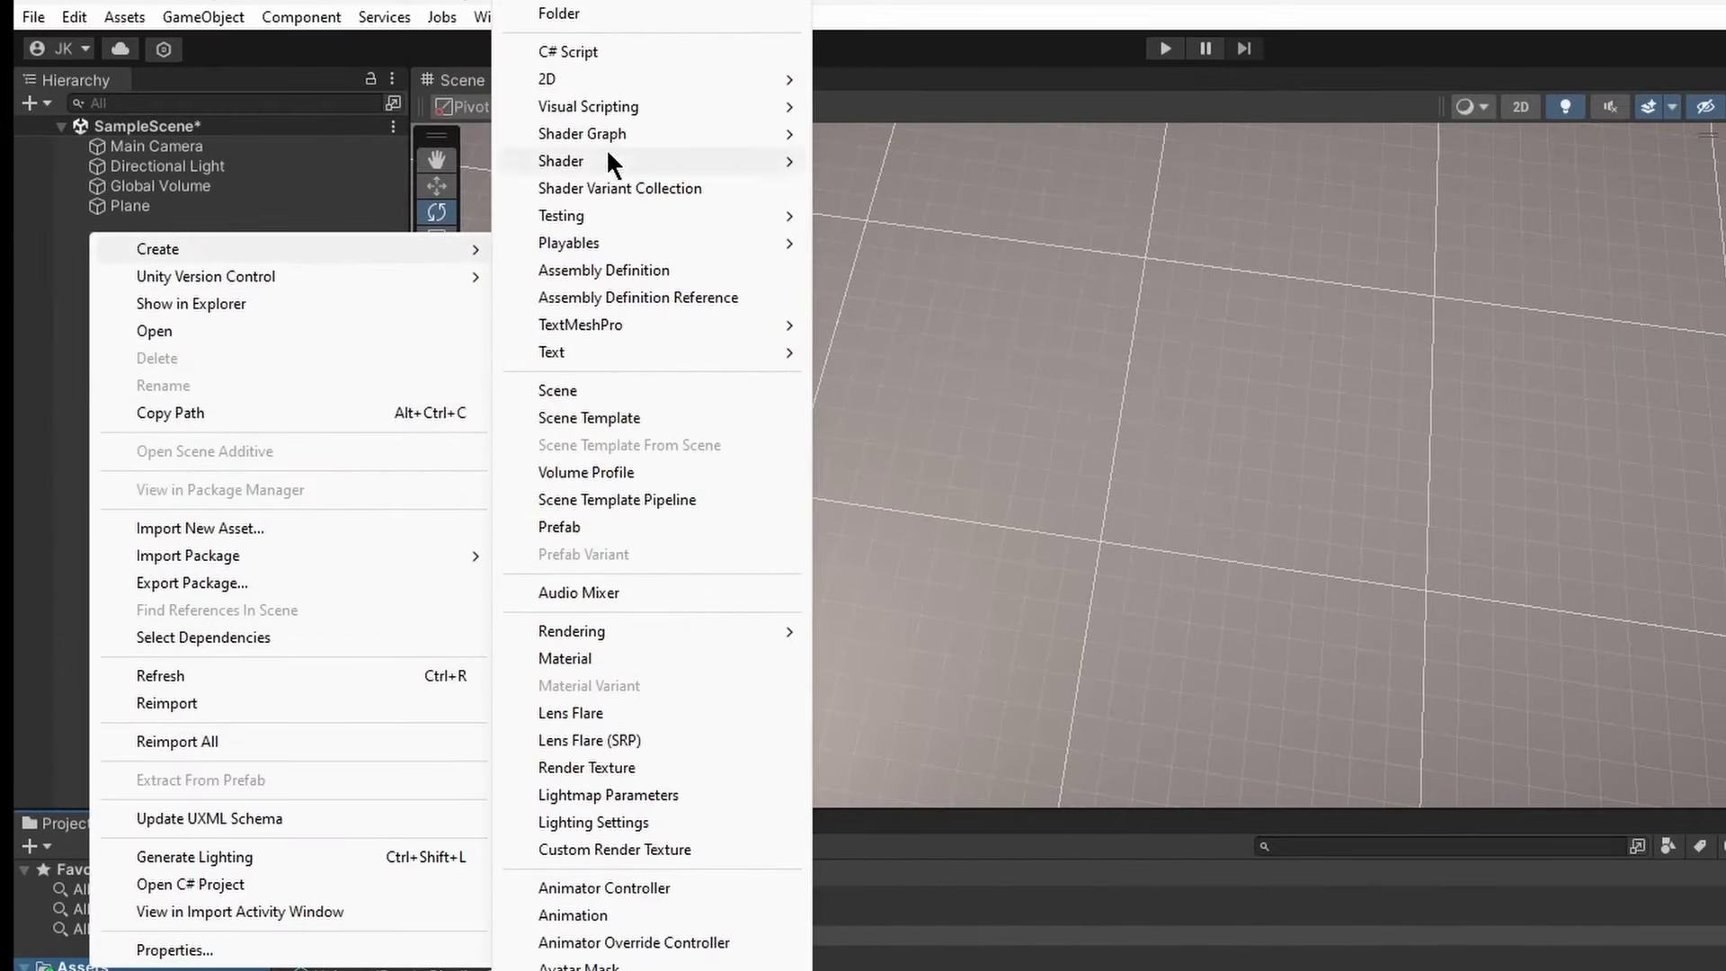
left_click(581, 11)
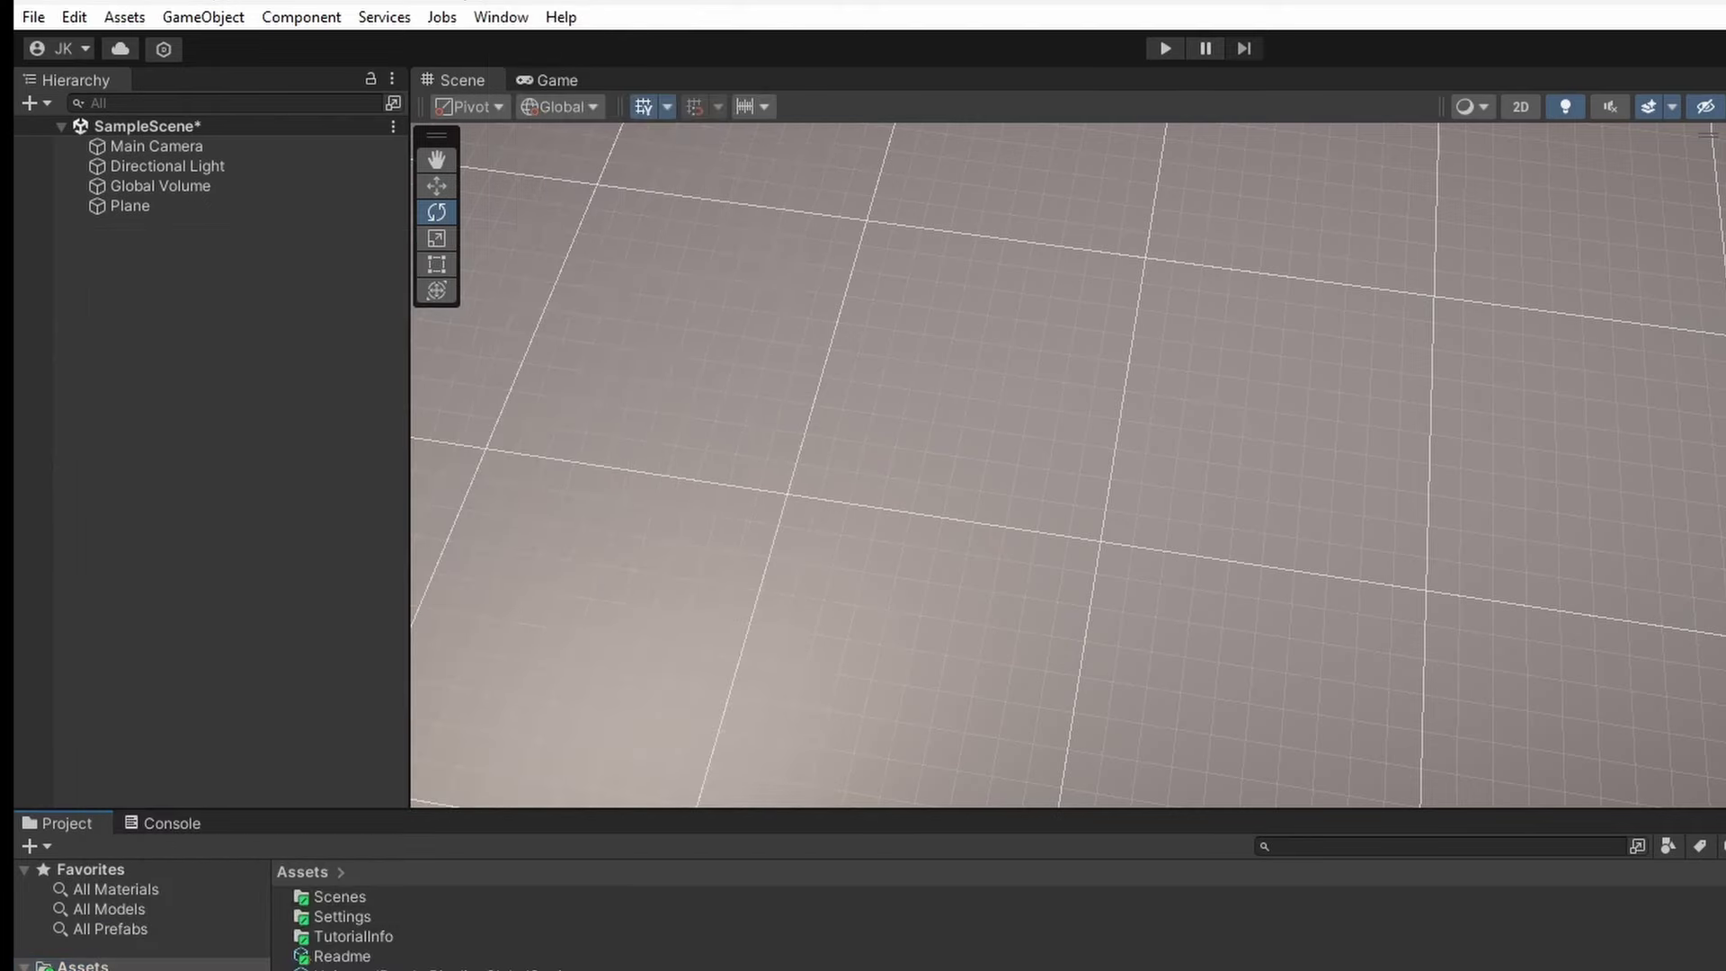
right_click(112, 967)
left_click(224, 255)
left_click(665, 18)
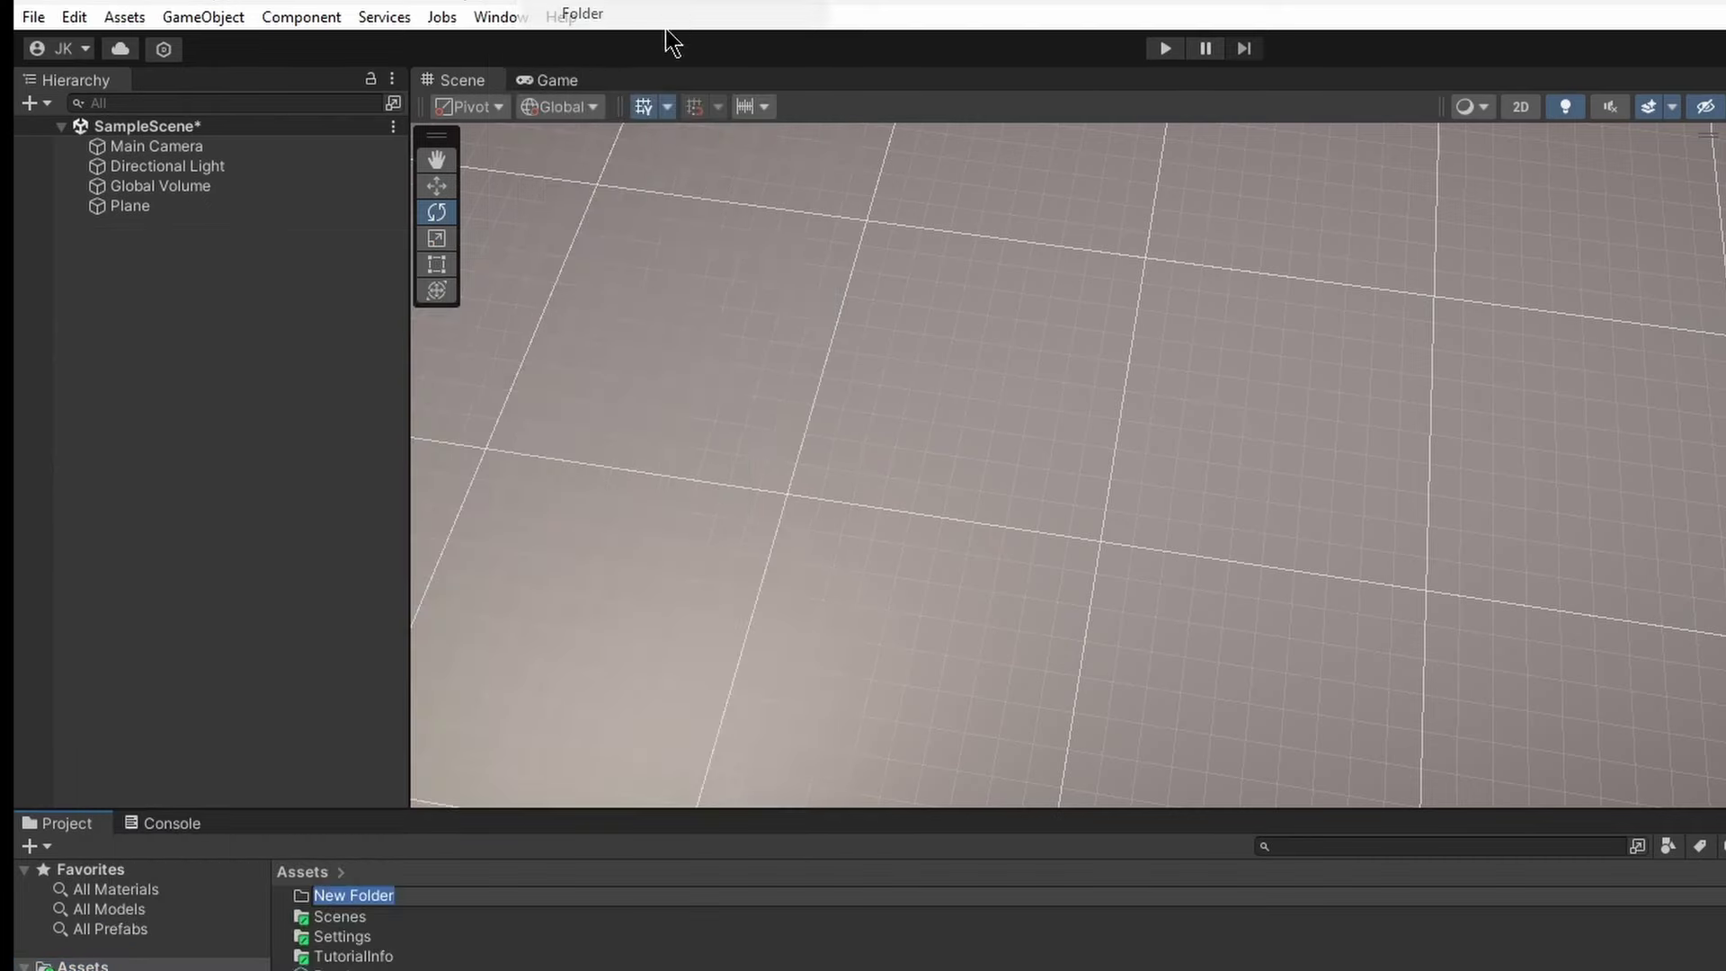
type("Models")
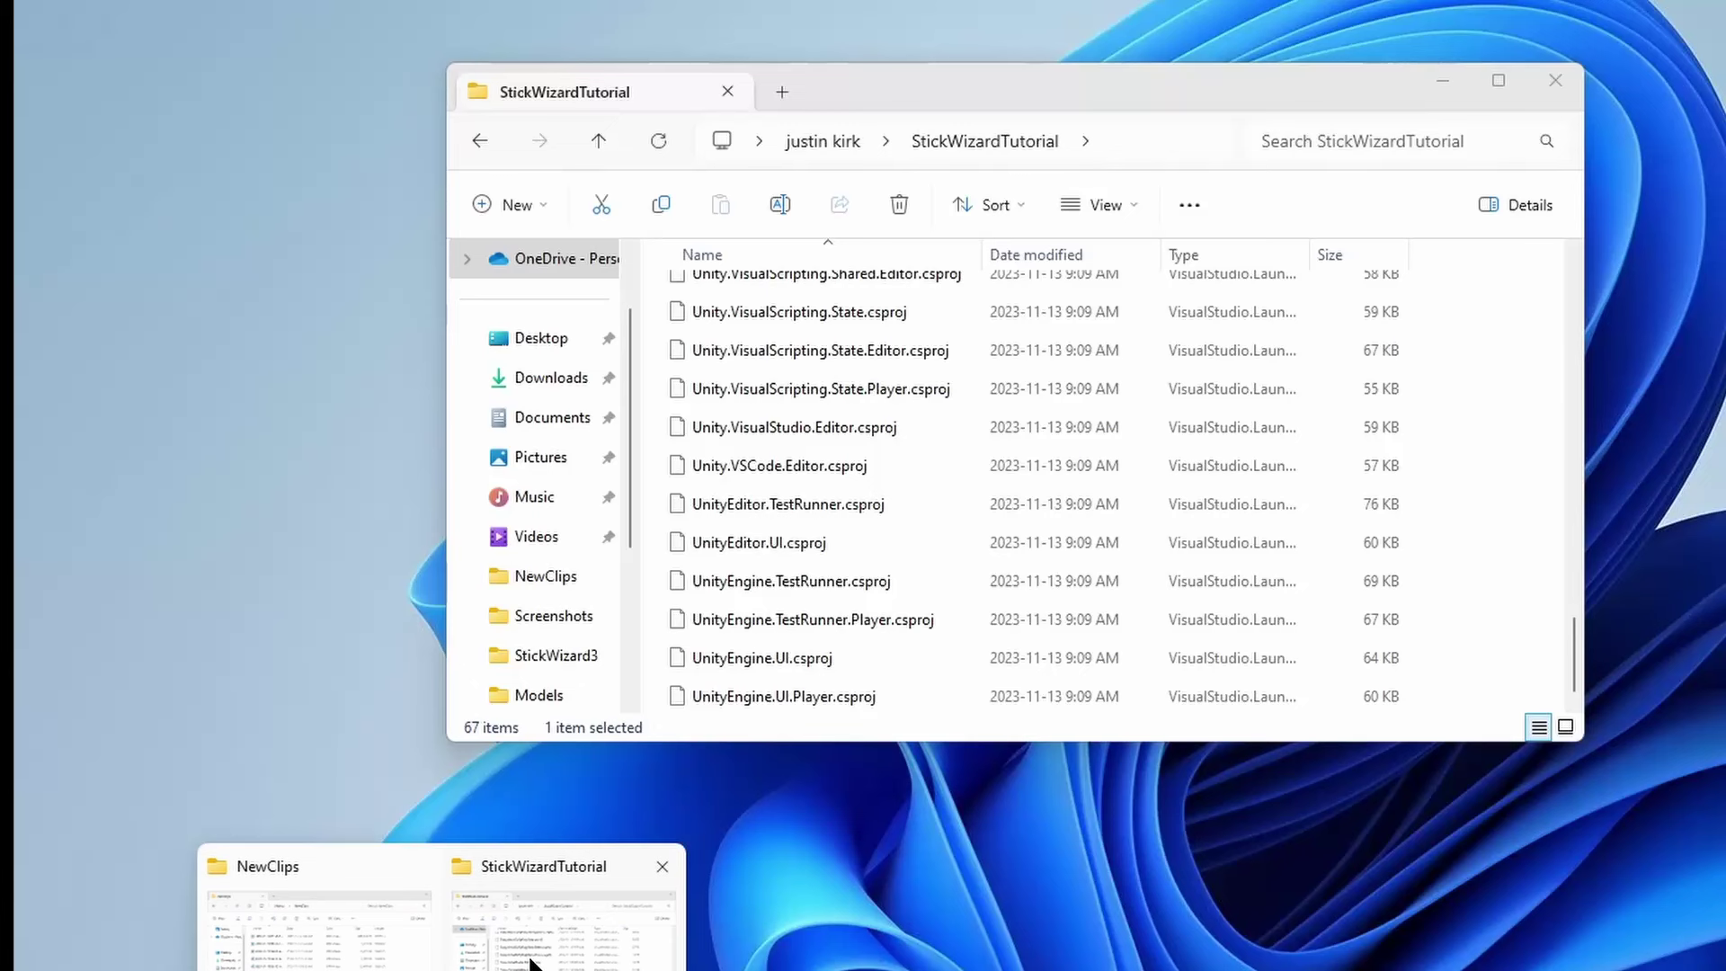
Import StickWizardTutorial.fbx from the Downloads folder in File Explorer into the project's Models folder
left_click(530, 964)
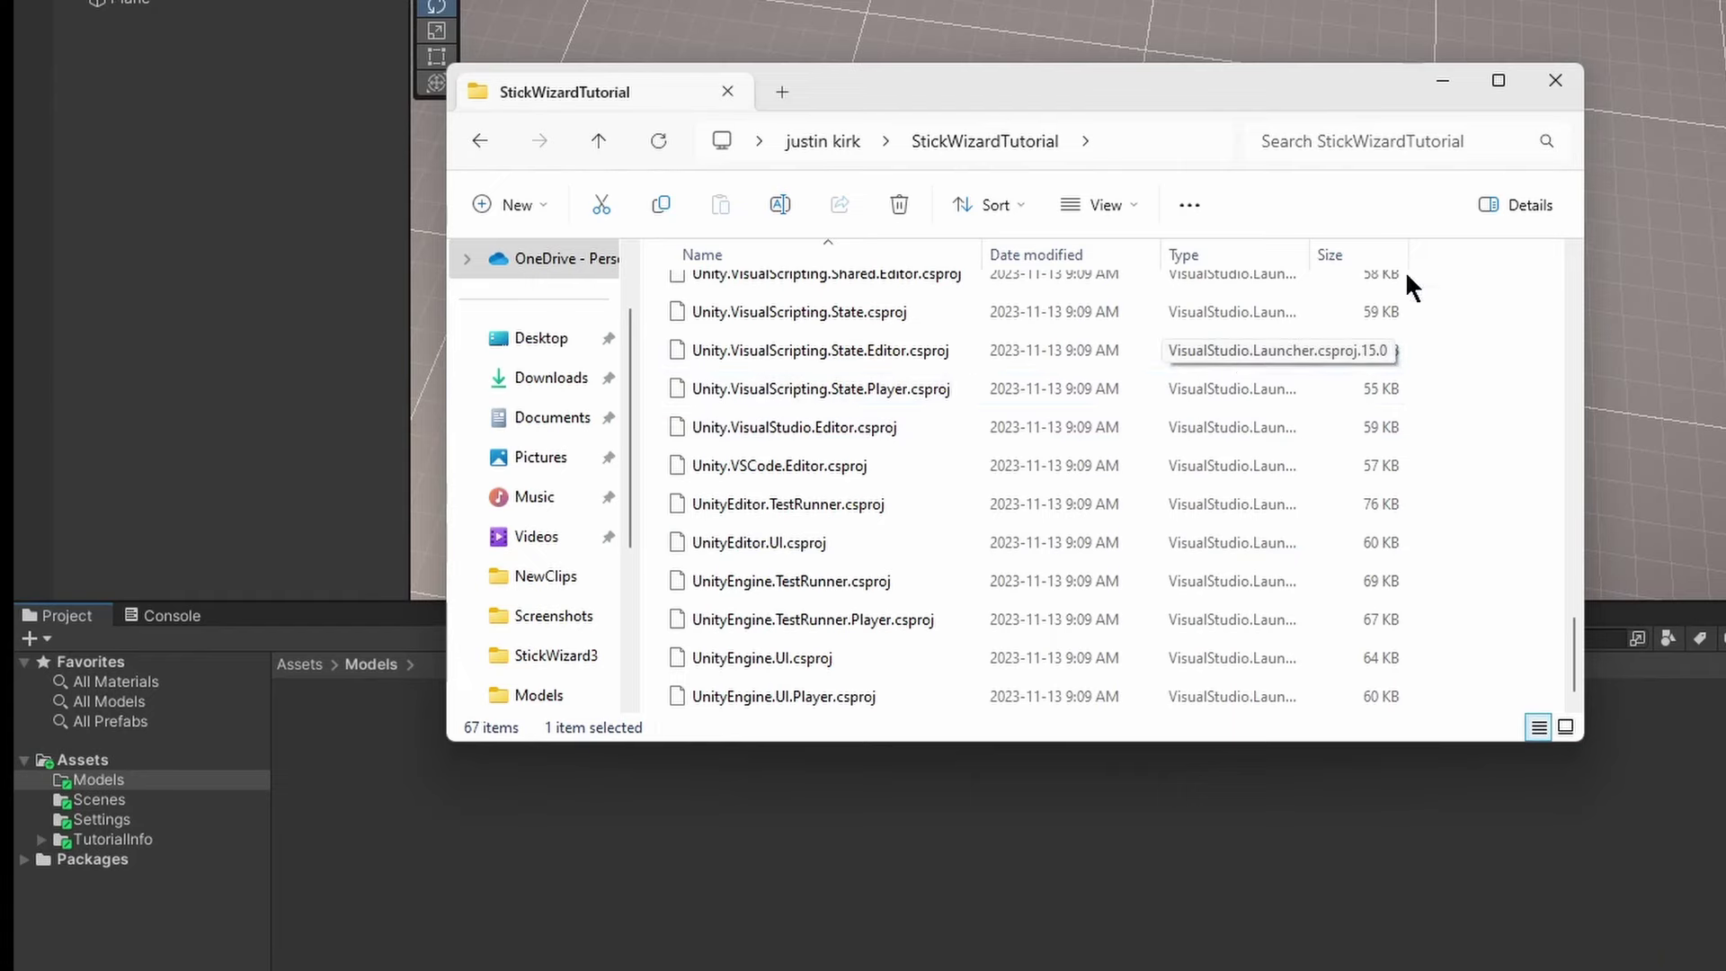
left_click(1554, 80)
left_click(454, 908)
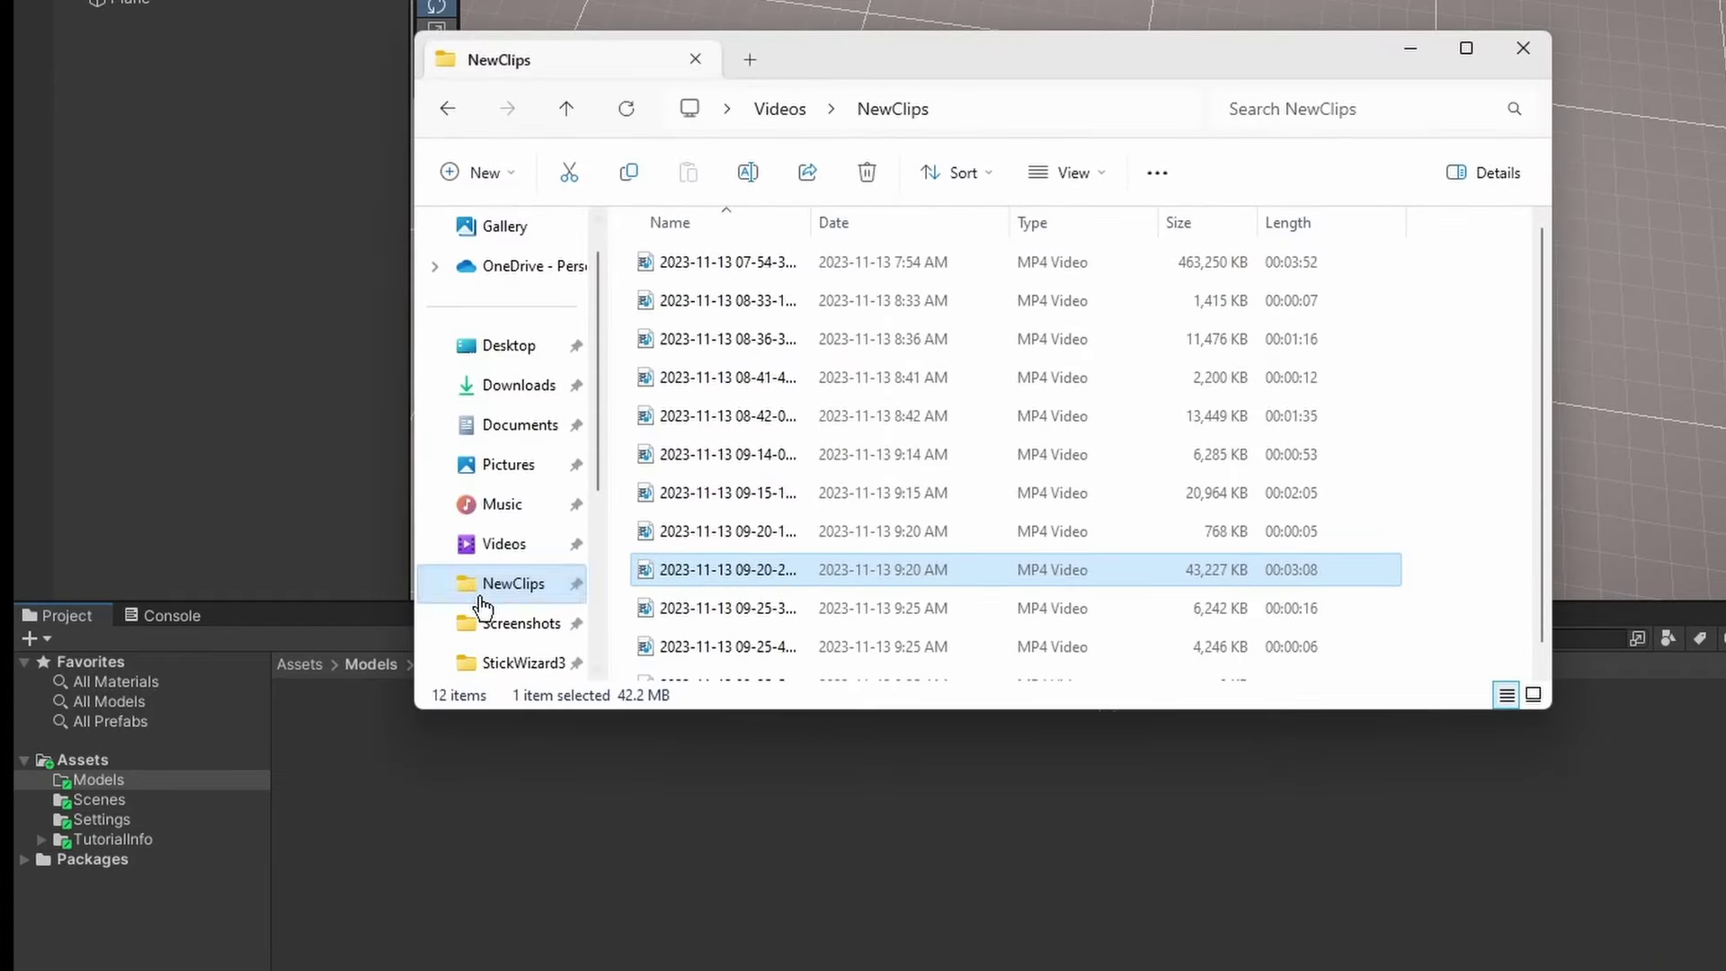
left_click(526, 385)
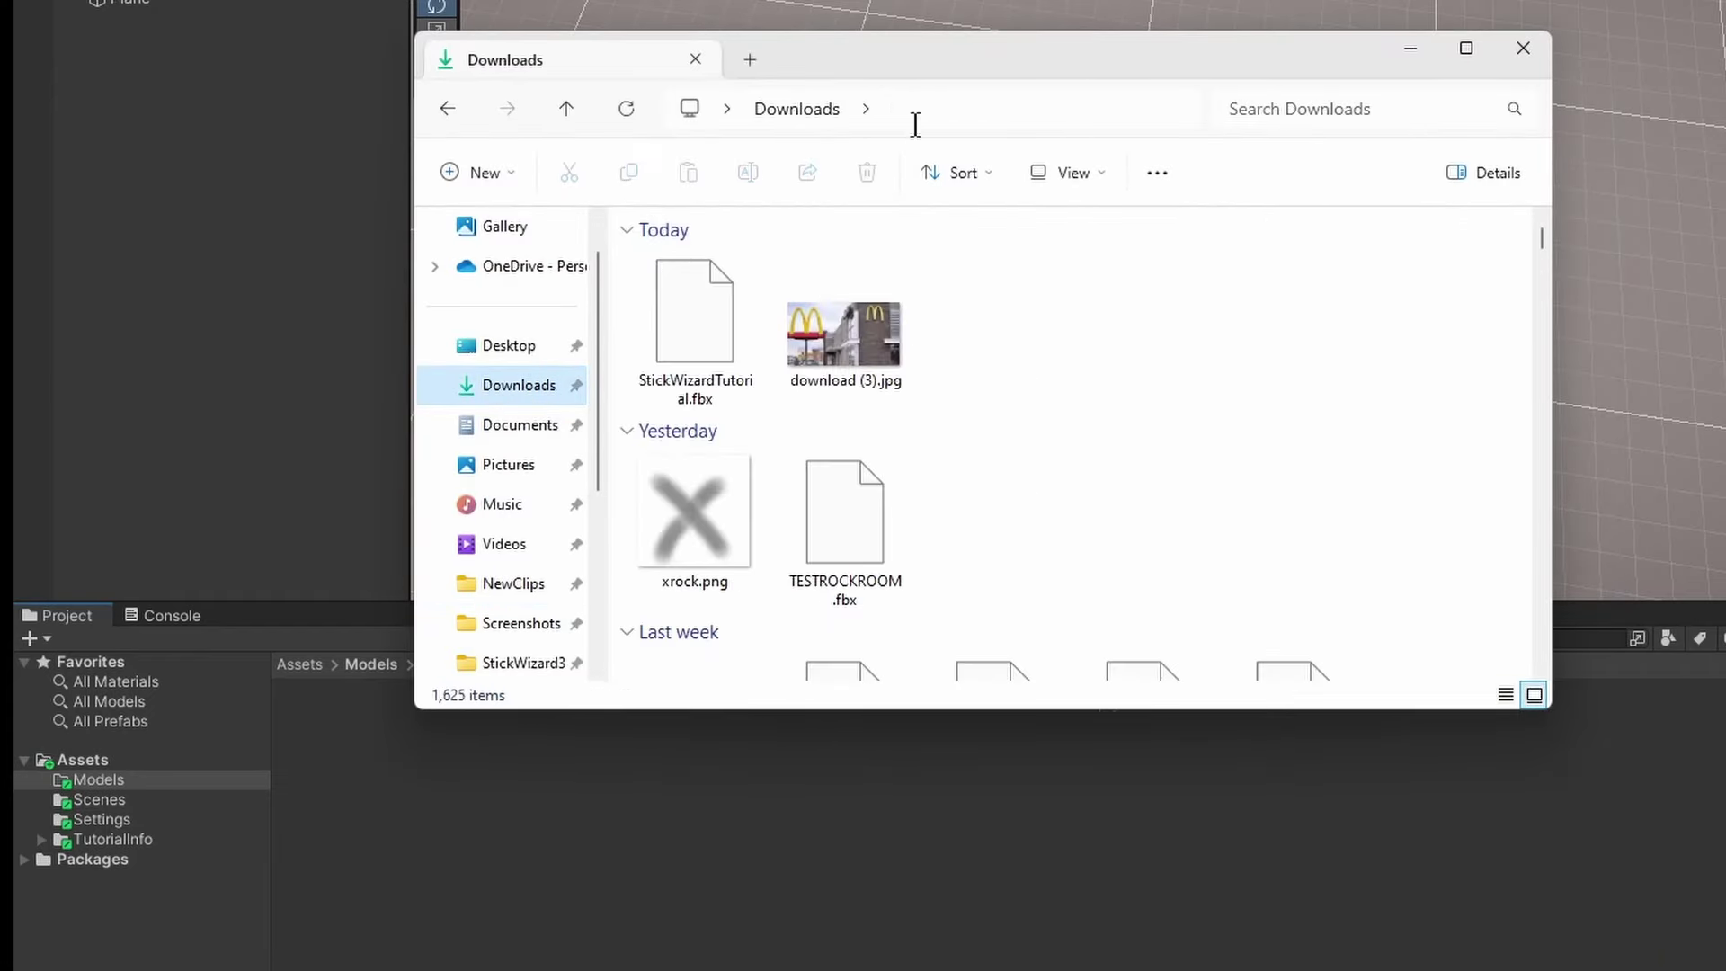
left_click_drag(912, 76, 1356, 0)
left_click(1135, 304)
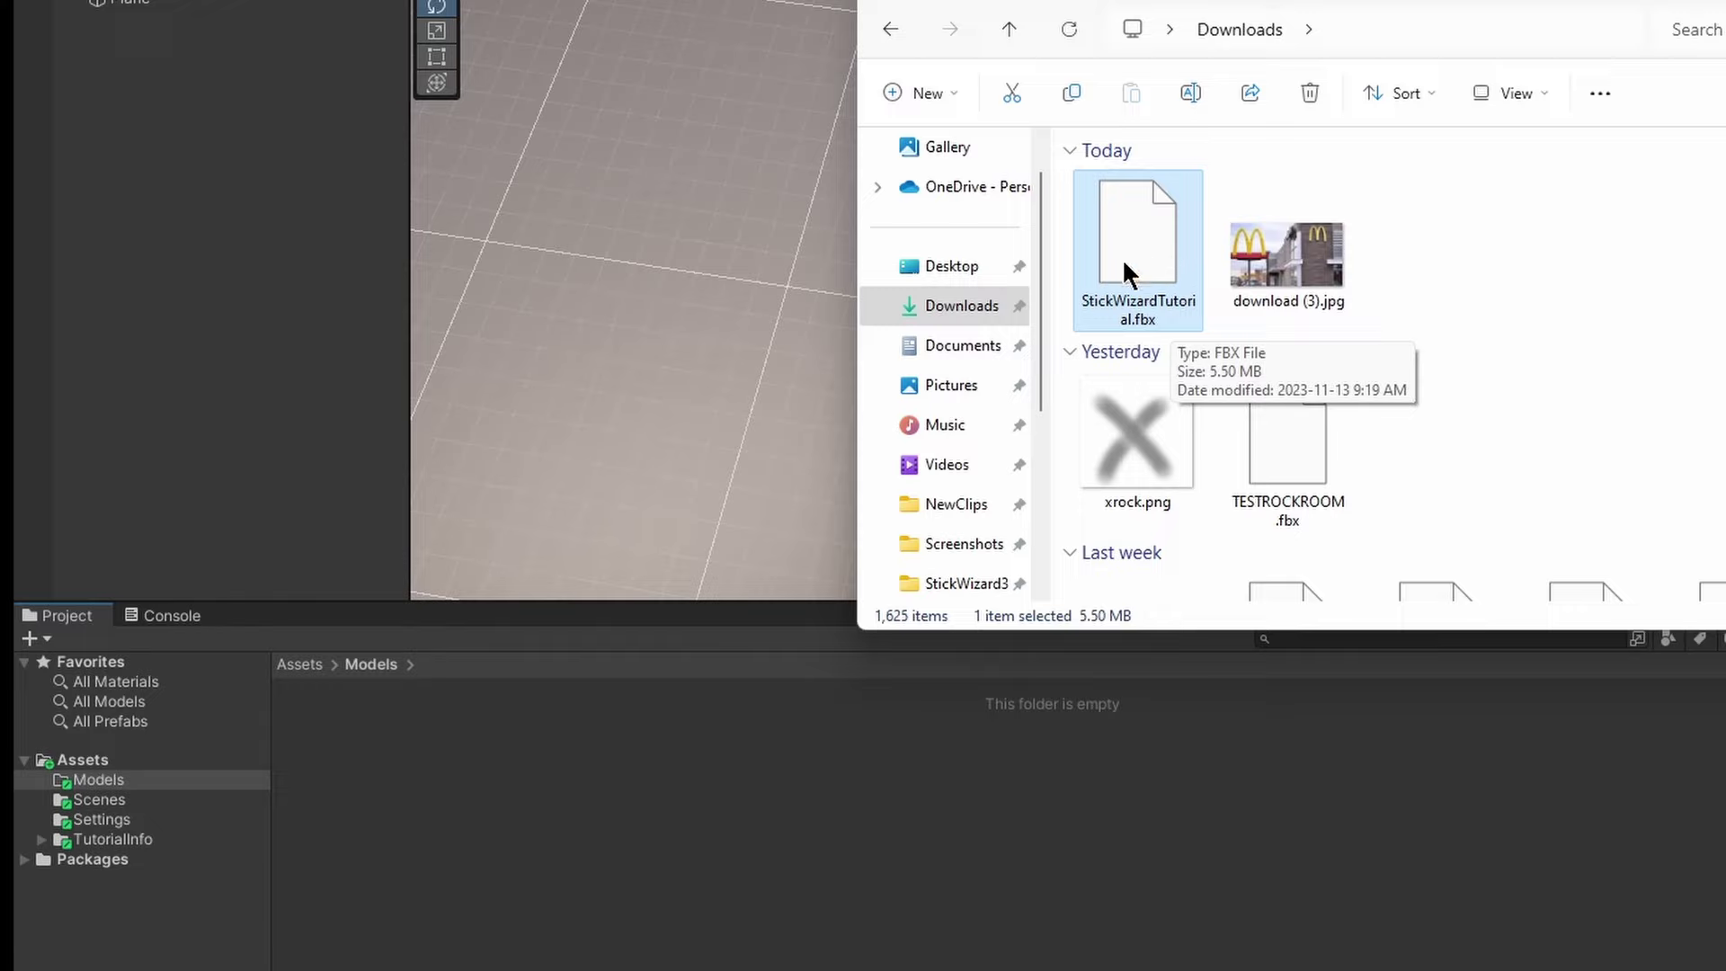
left_click_drag(1118, 261, 620, 728)
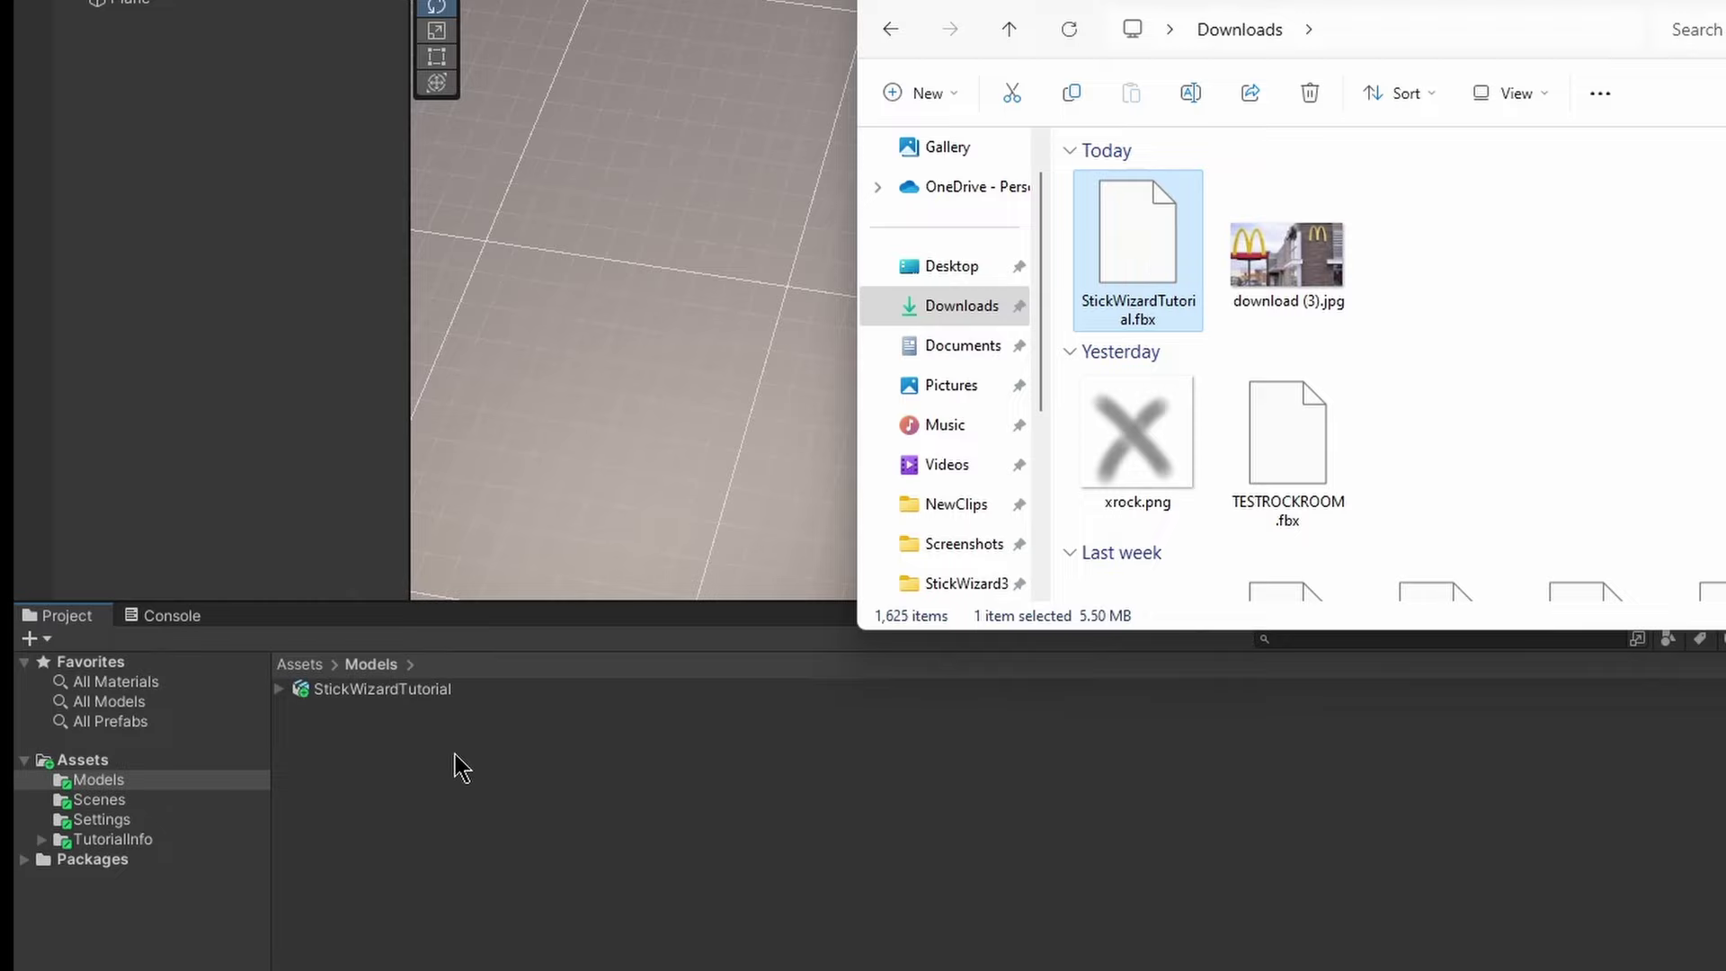
Look at the StickWizardTutorial asset as a large thumbnail and return to the list display
left_click(401, 773)
left_click(372, 693)
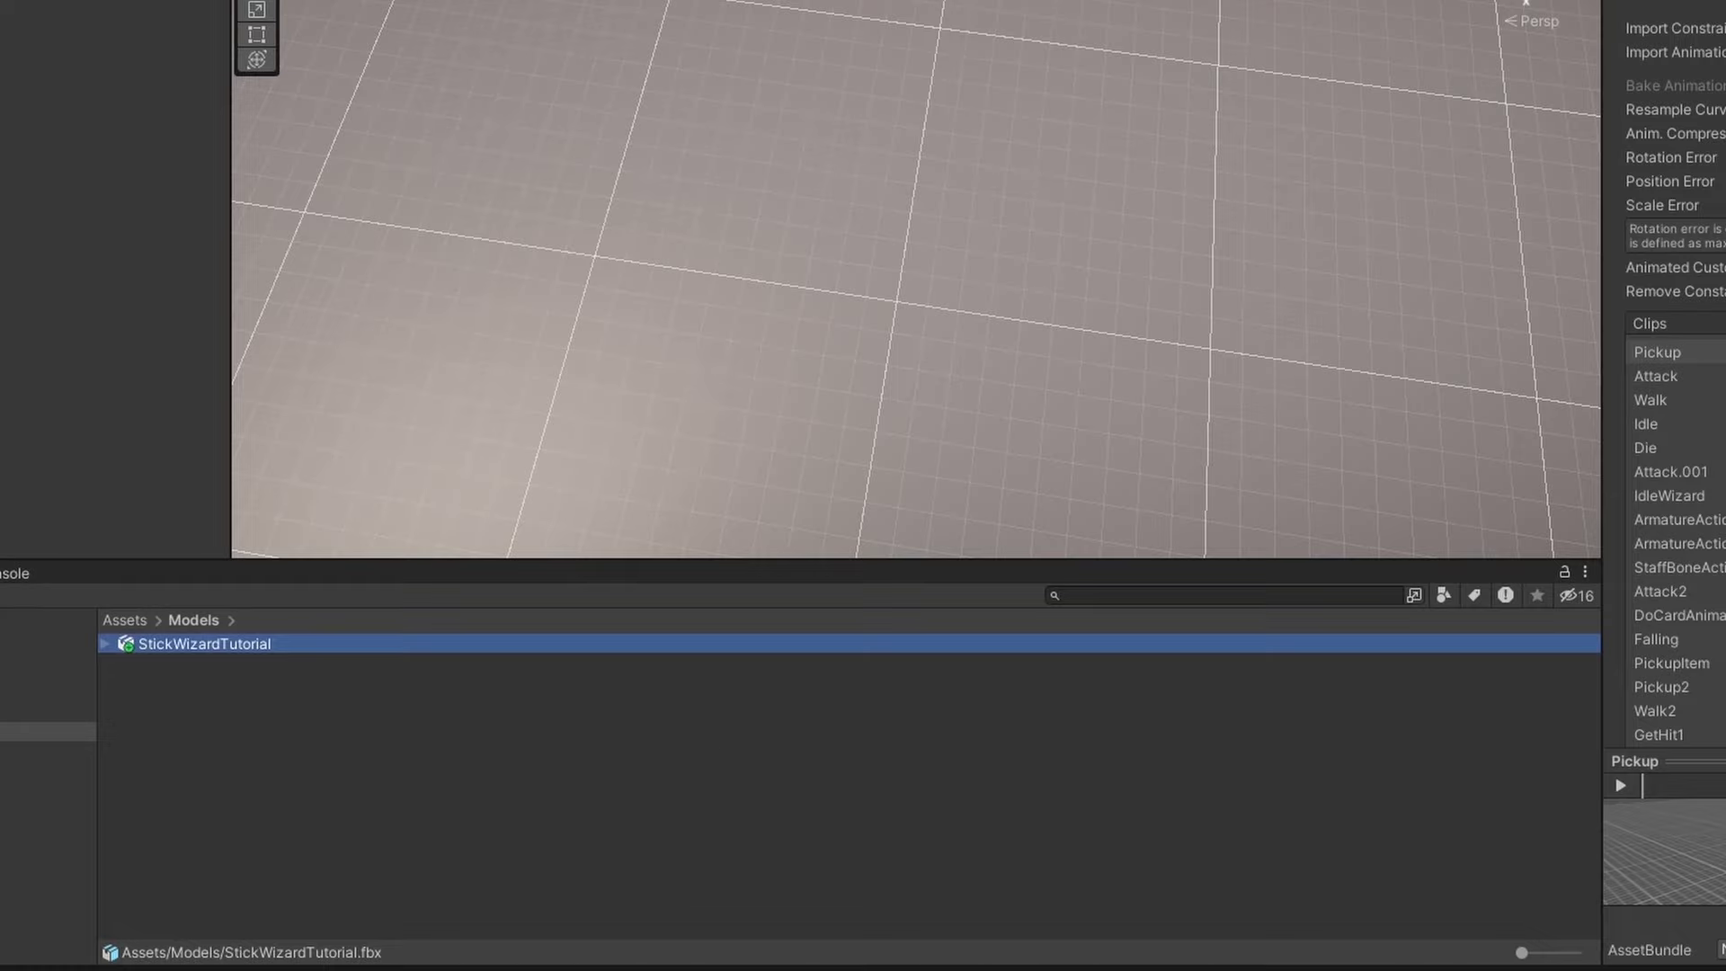
left_click_drag(1521, 952, 1575, 952)
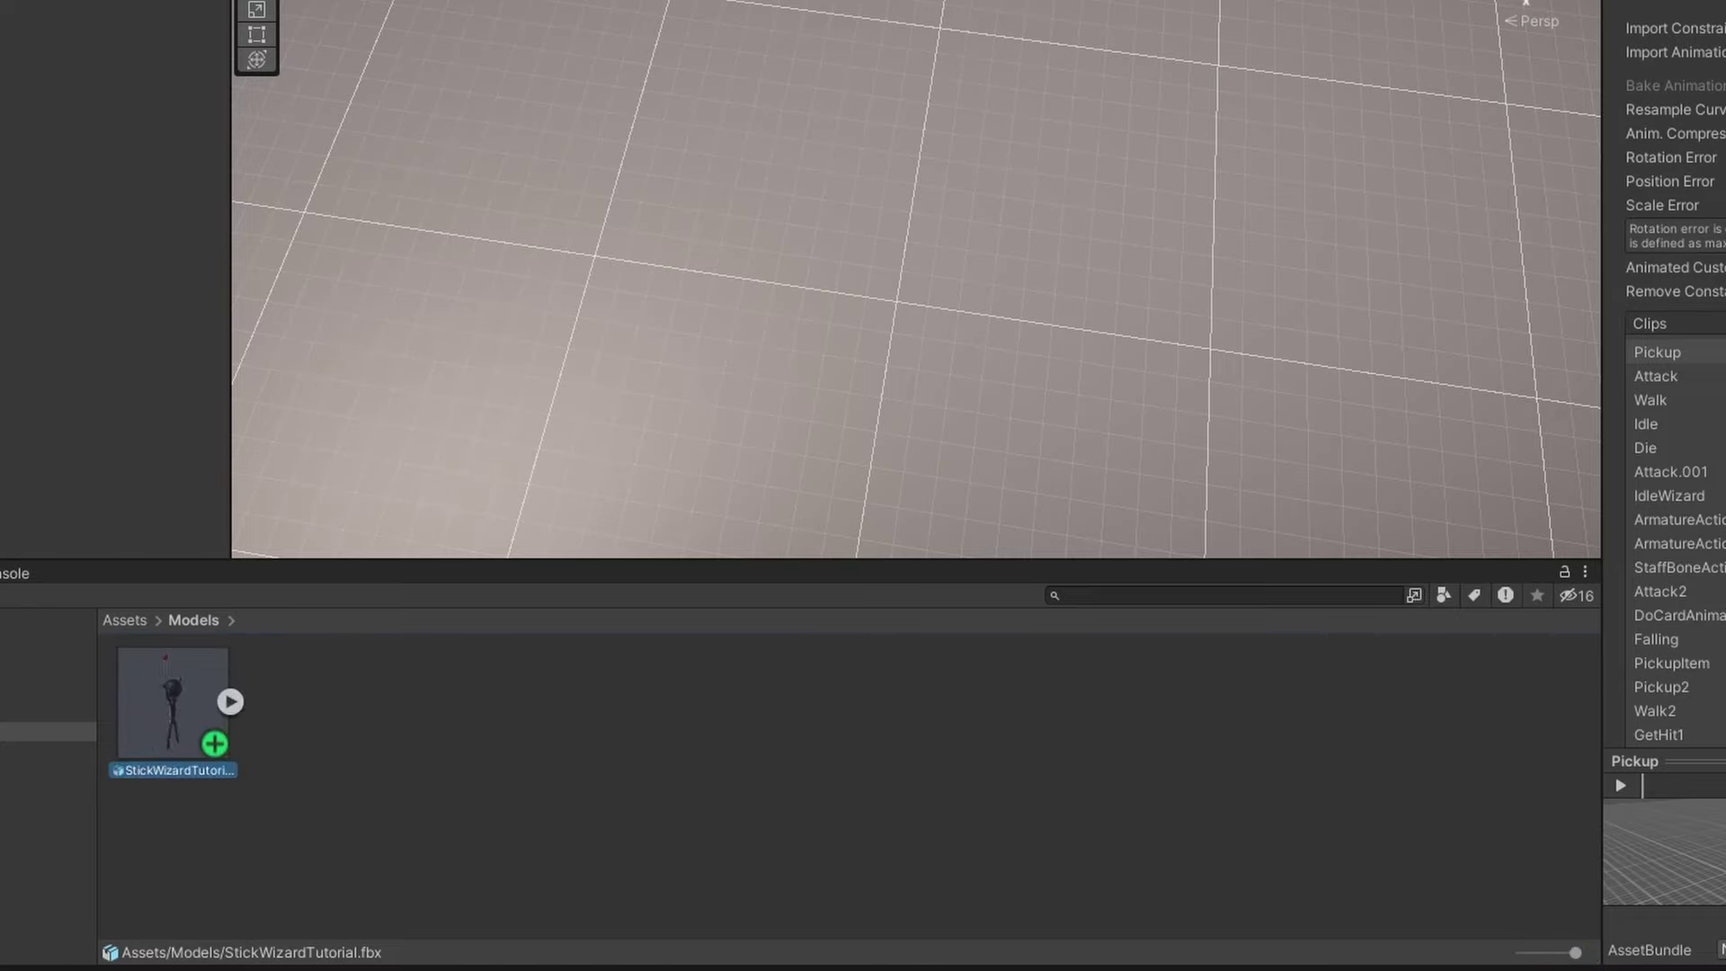
scroll(1663, 449, "down", 10)
scroll(1663, 449, "up", 9)
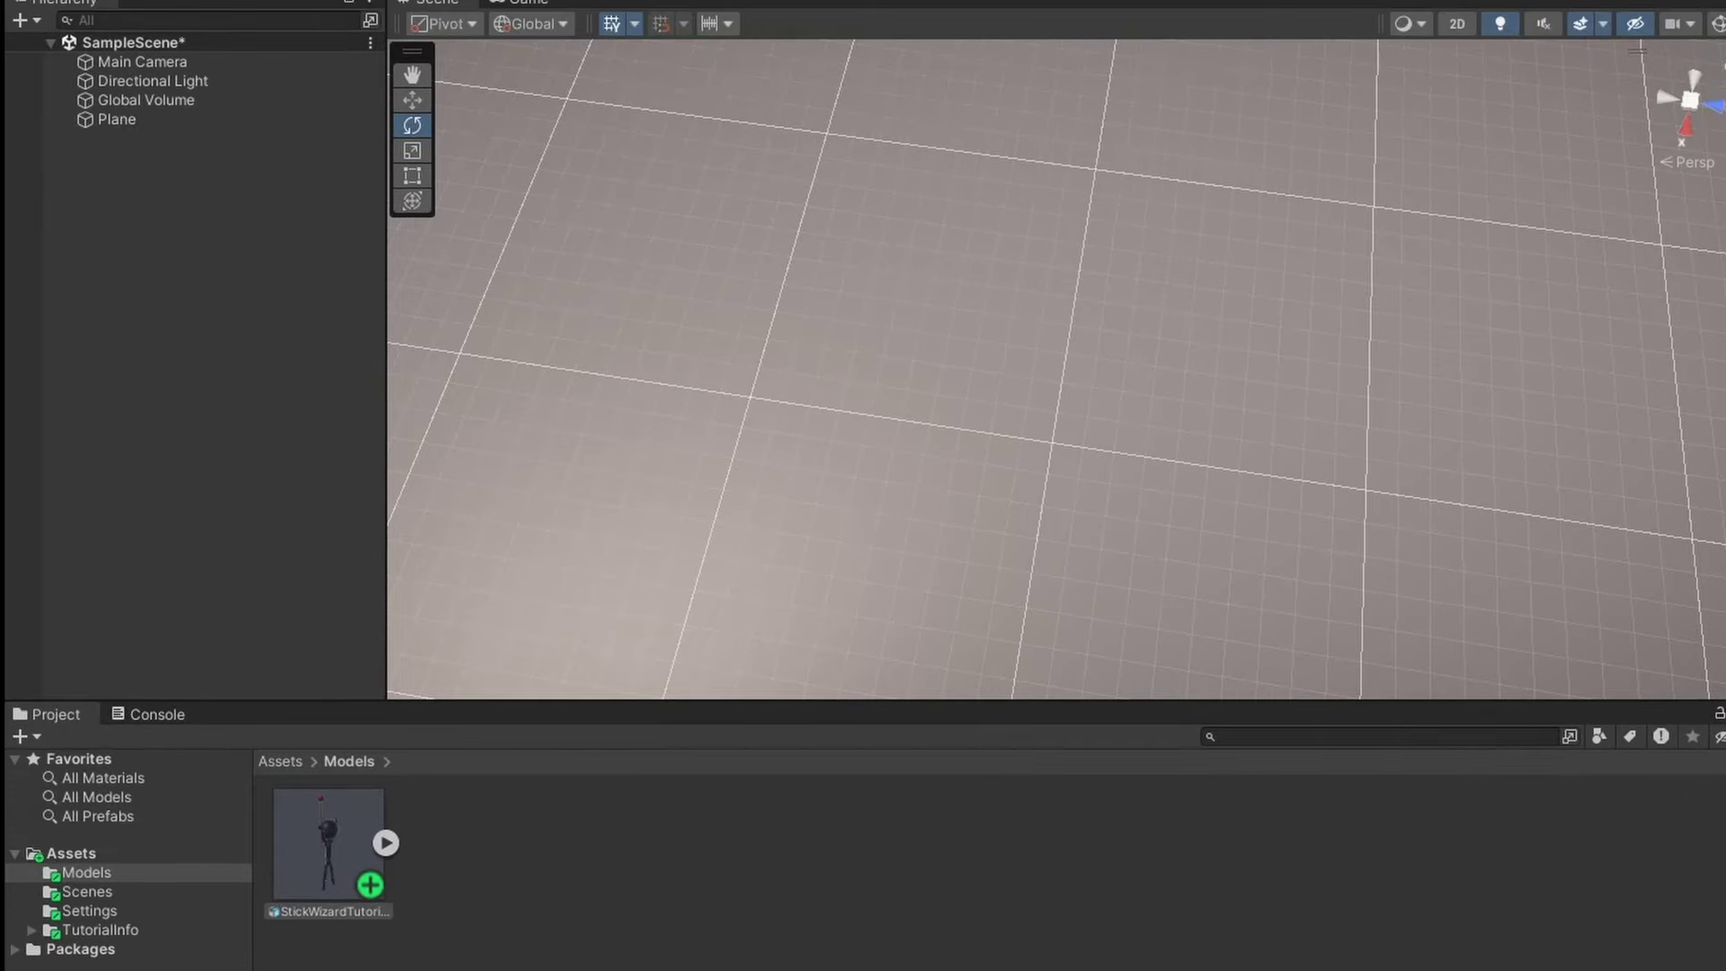
scroll(367, 798, "down", 3, "ctrl")
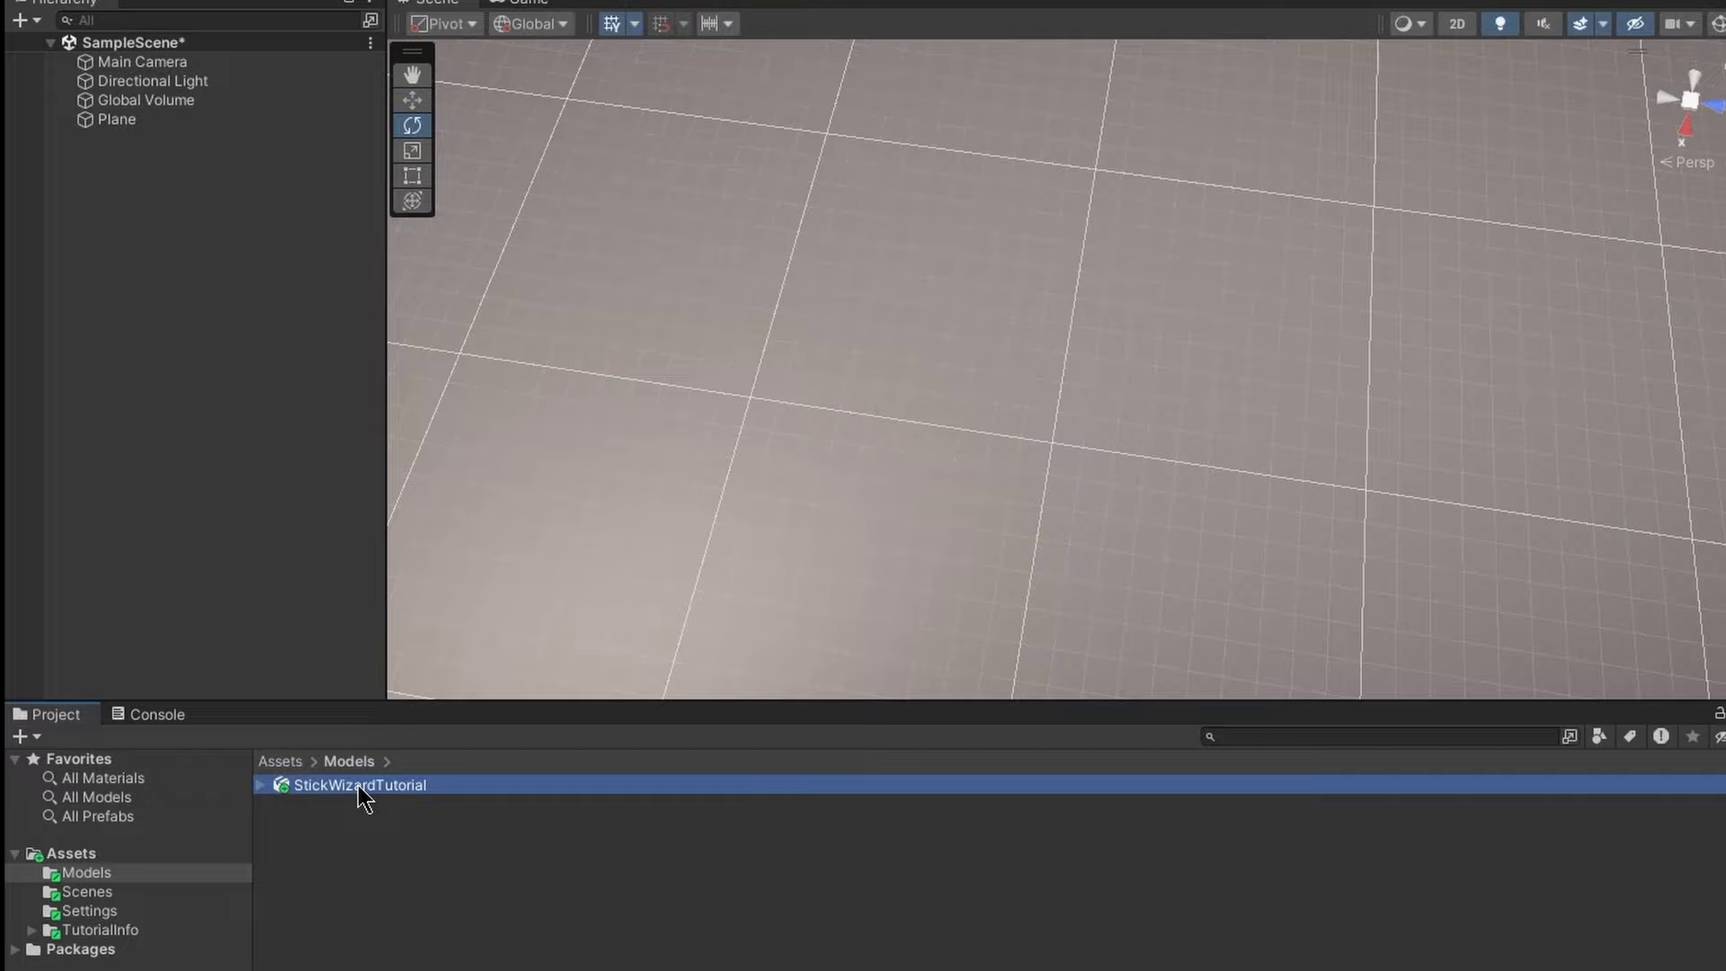
Add the StickWizardTutorial model to SampleScene and view it from the front
left_click_drag(364, 798, 133, 164)
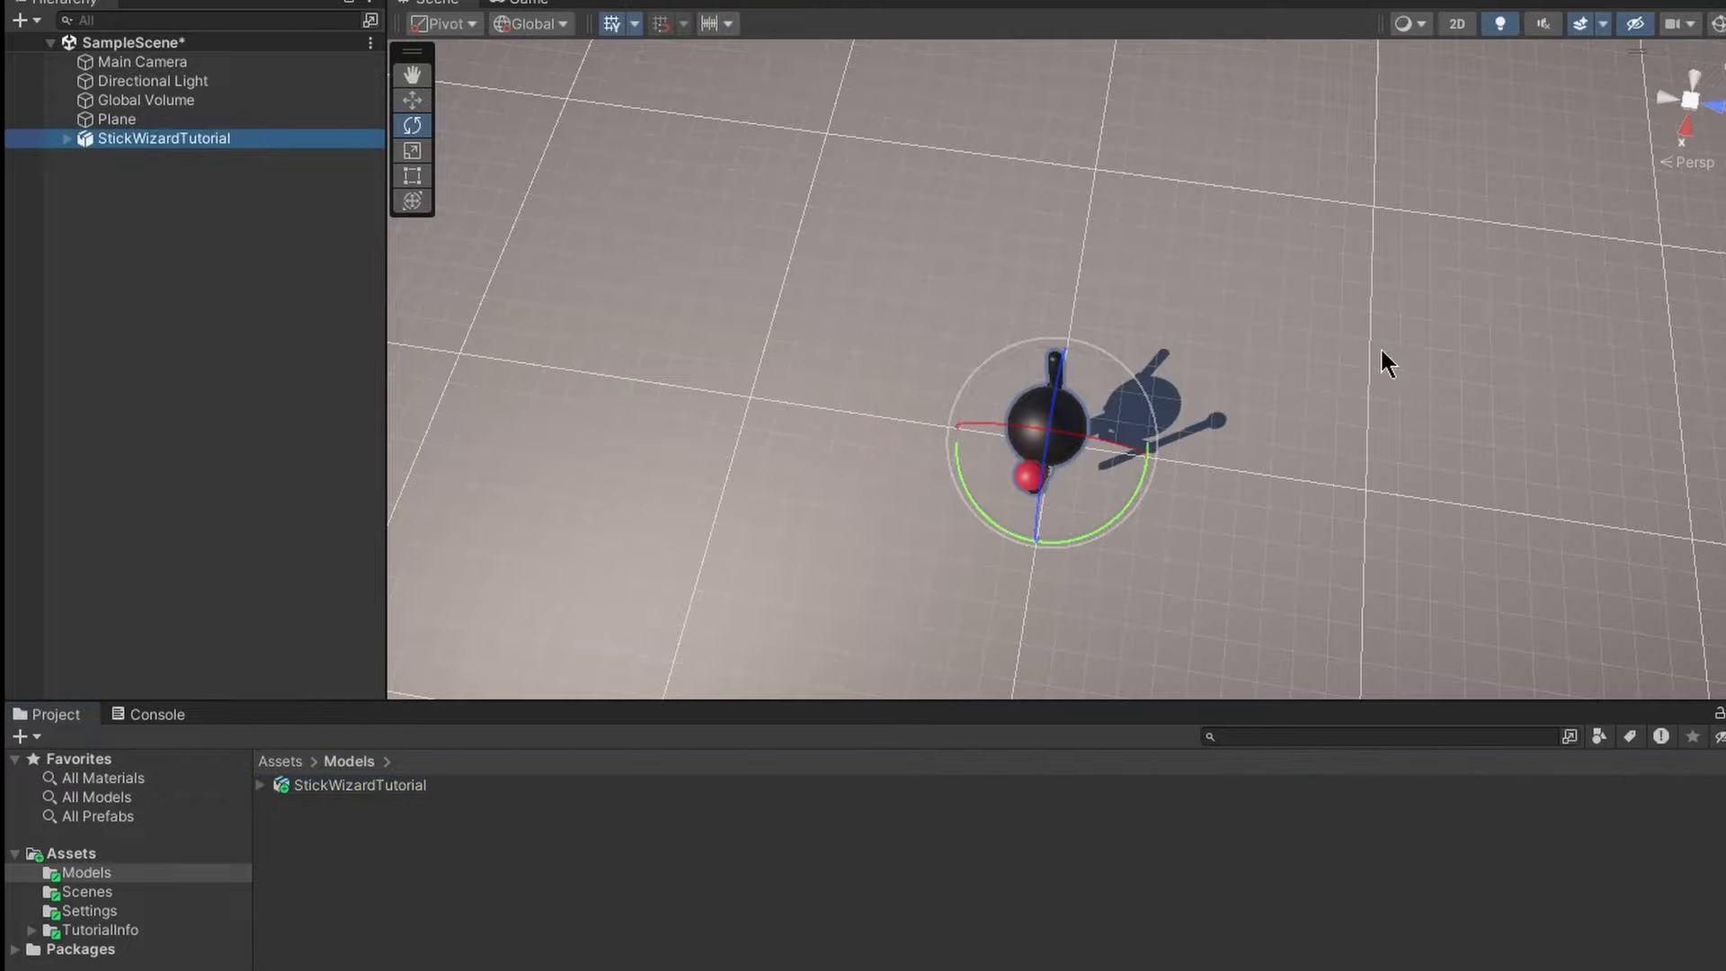
left_click_drag(1383, 361, 1074, 244, "alt")
middle_click_drag(1074, 244, 1149, 269)
scroll(1131, 368, "up", 2)
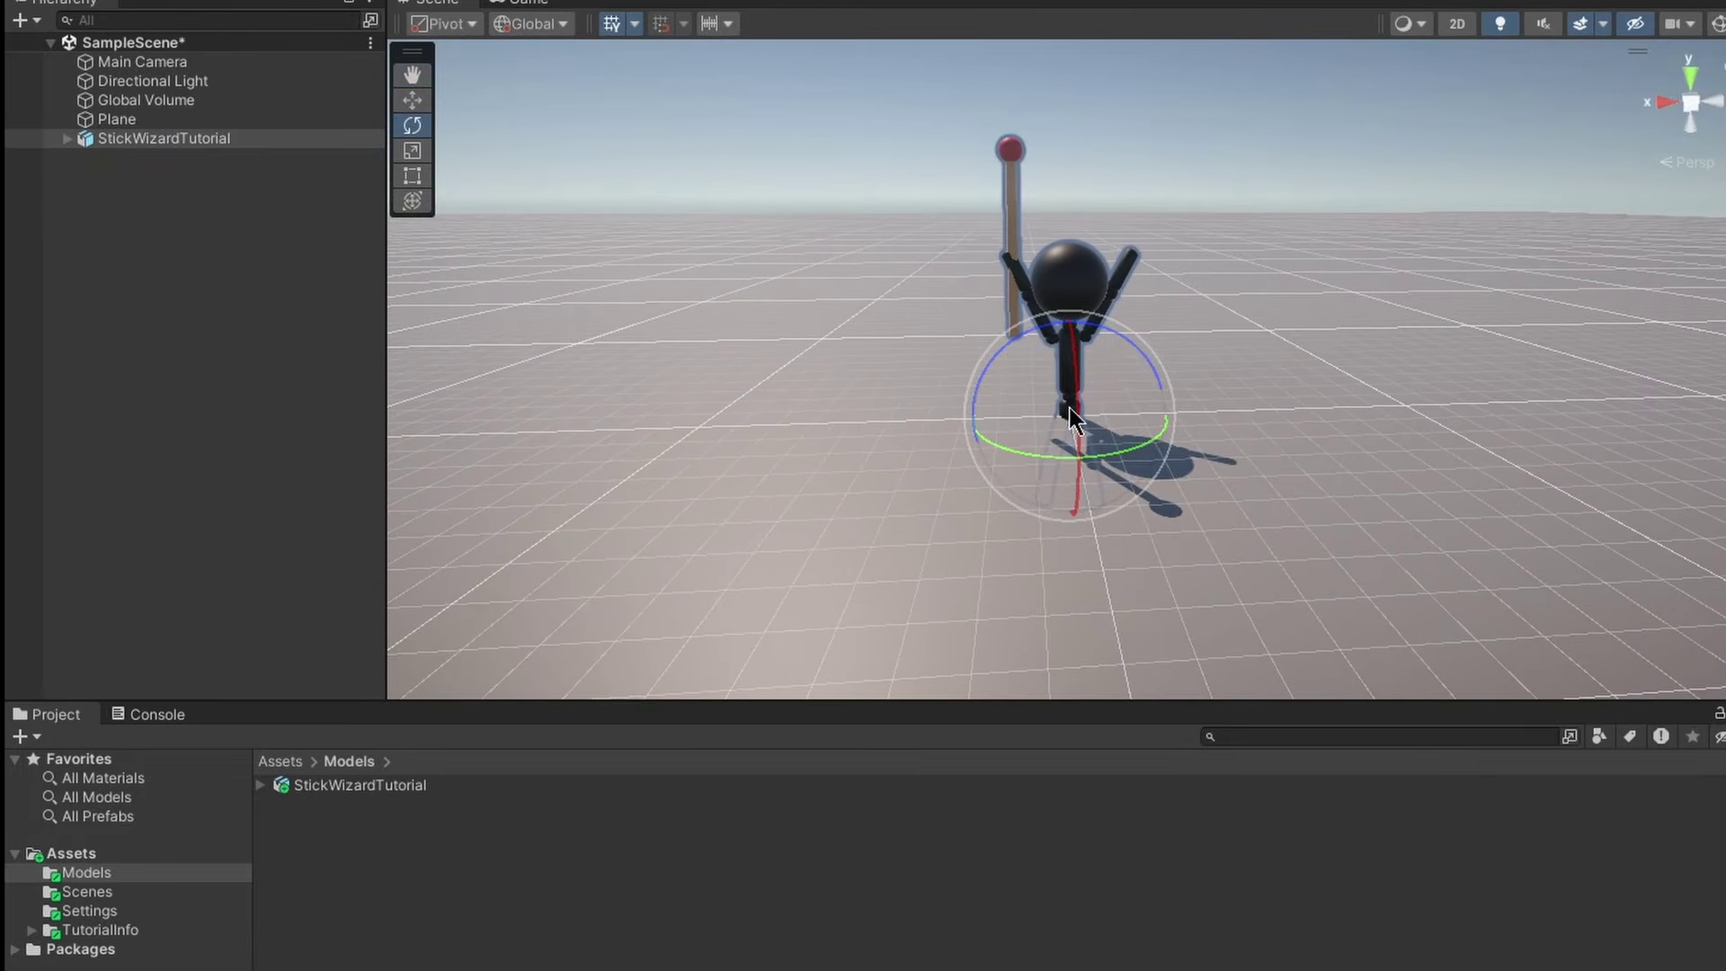
Raise the StickWizardTutorial model along the Y axis with the Move tool until its feet stand on the Plane
left_click(187, 144)
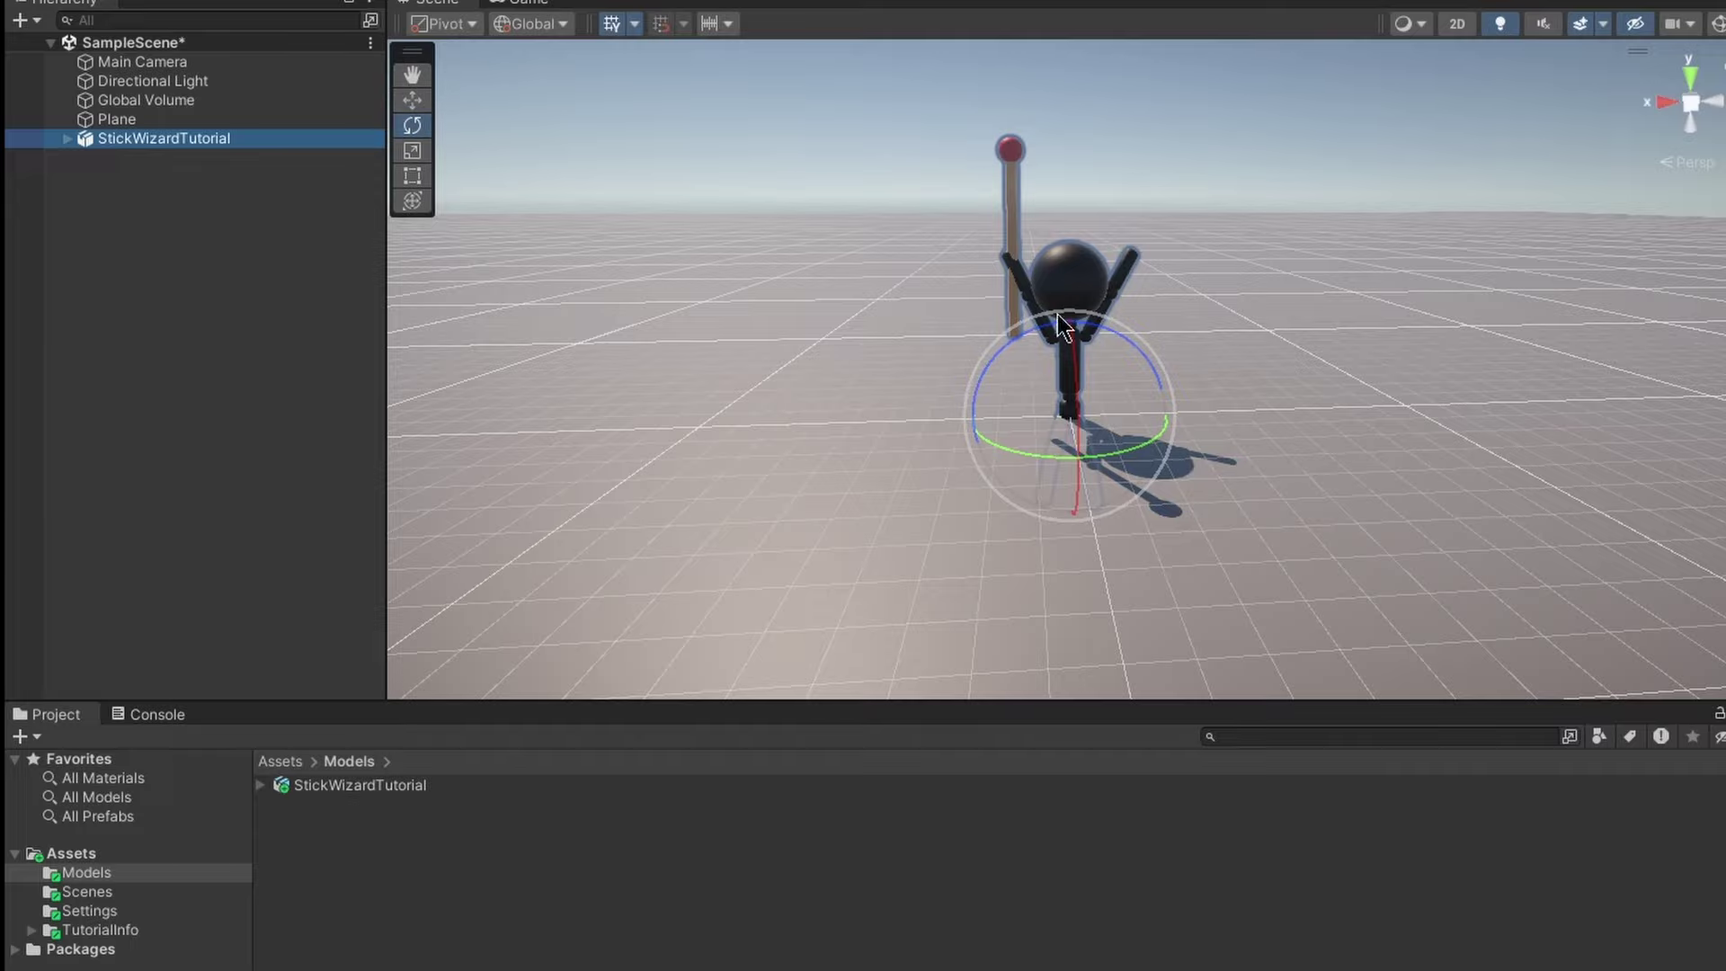
middle_click_drag(915, 251, 818, 337)
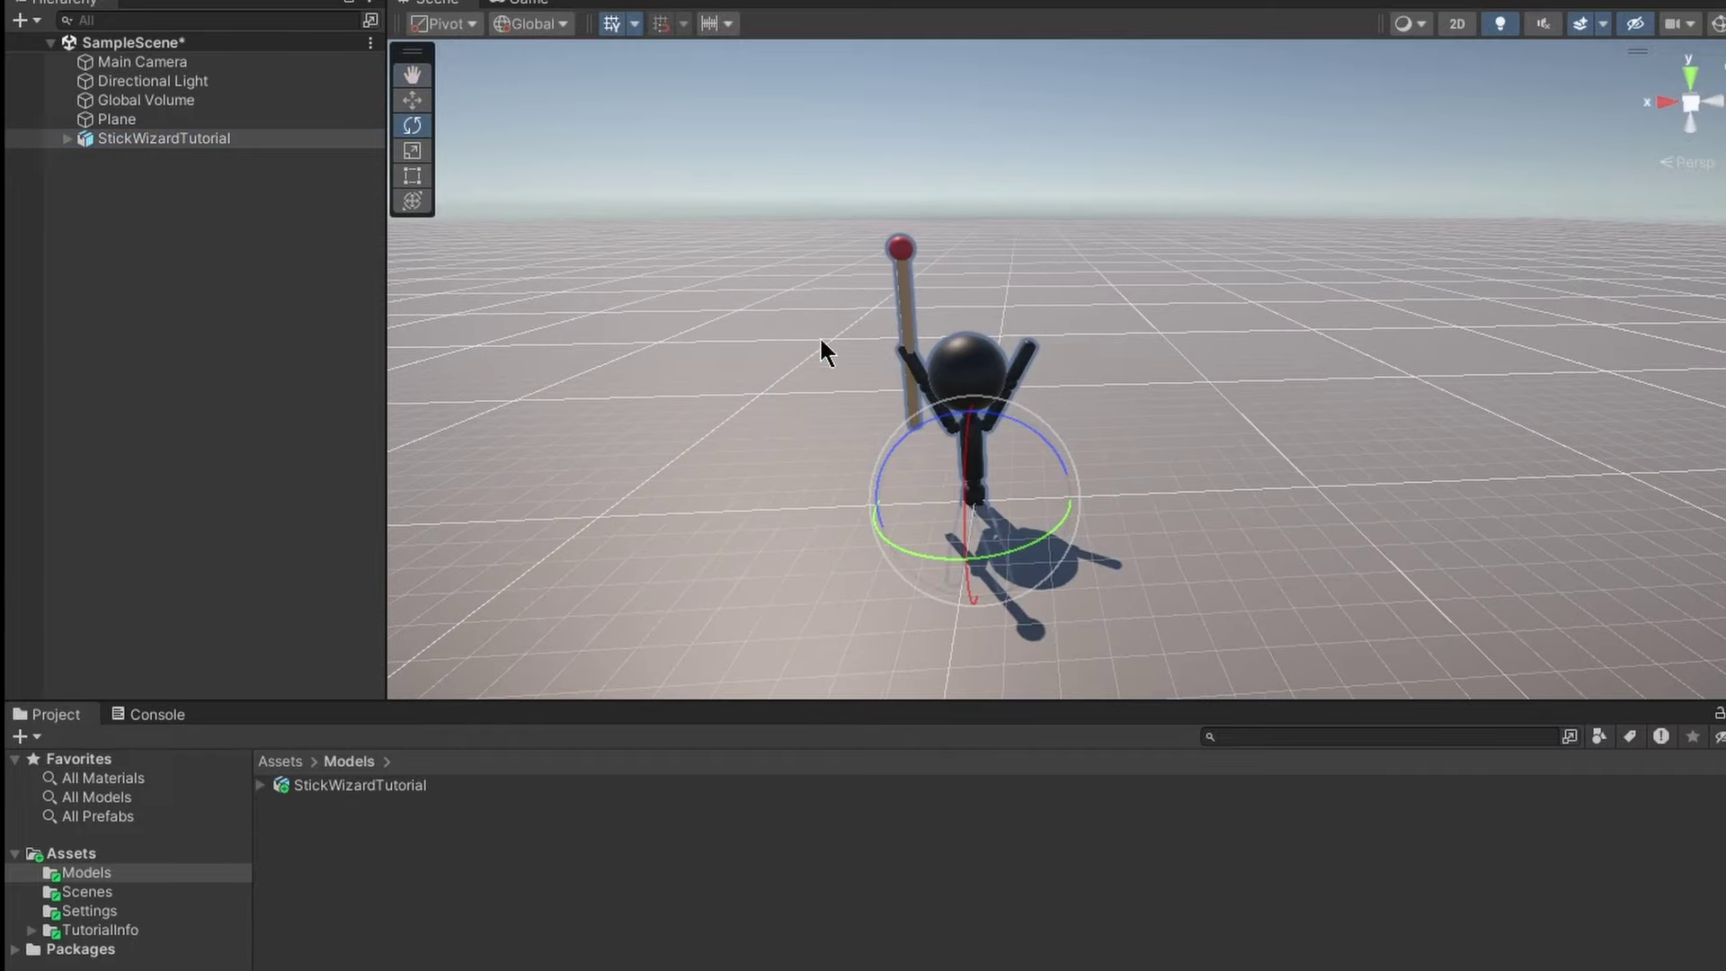
left_click(419, 78)
left_click_drag(779, 347, 820, 535)
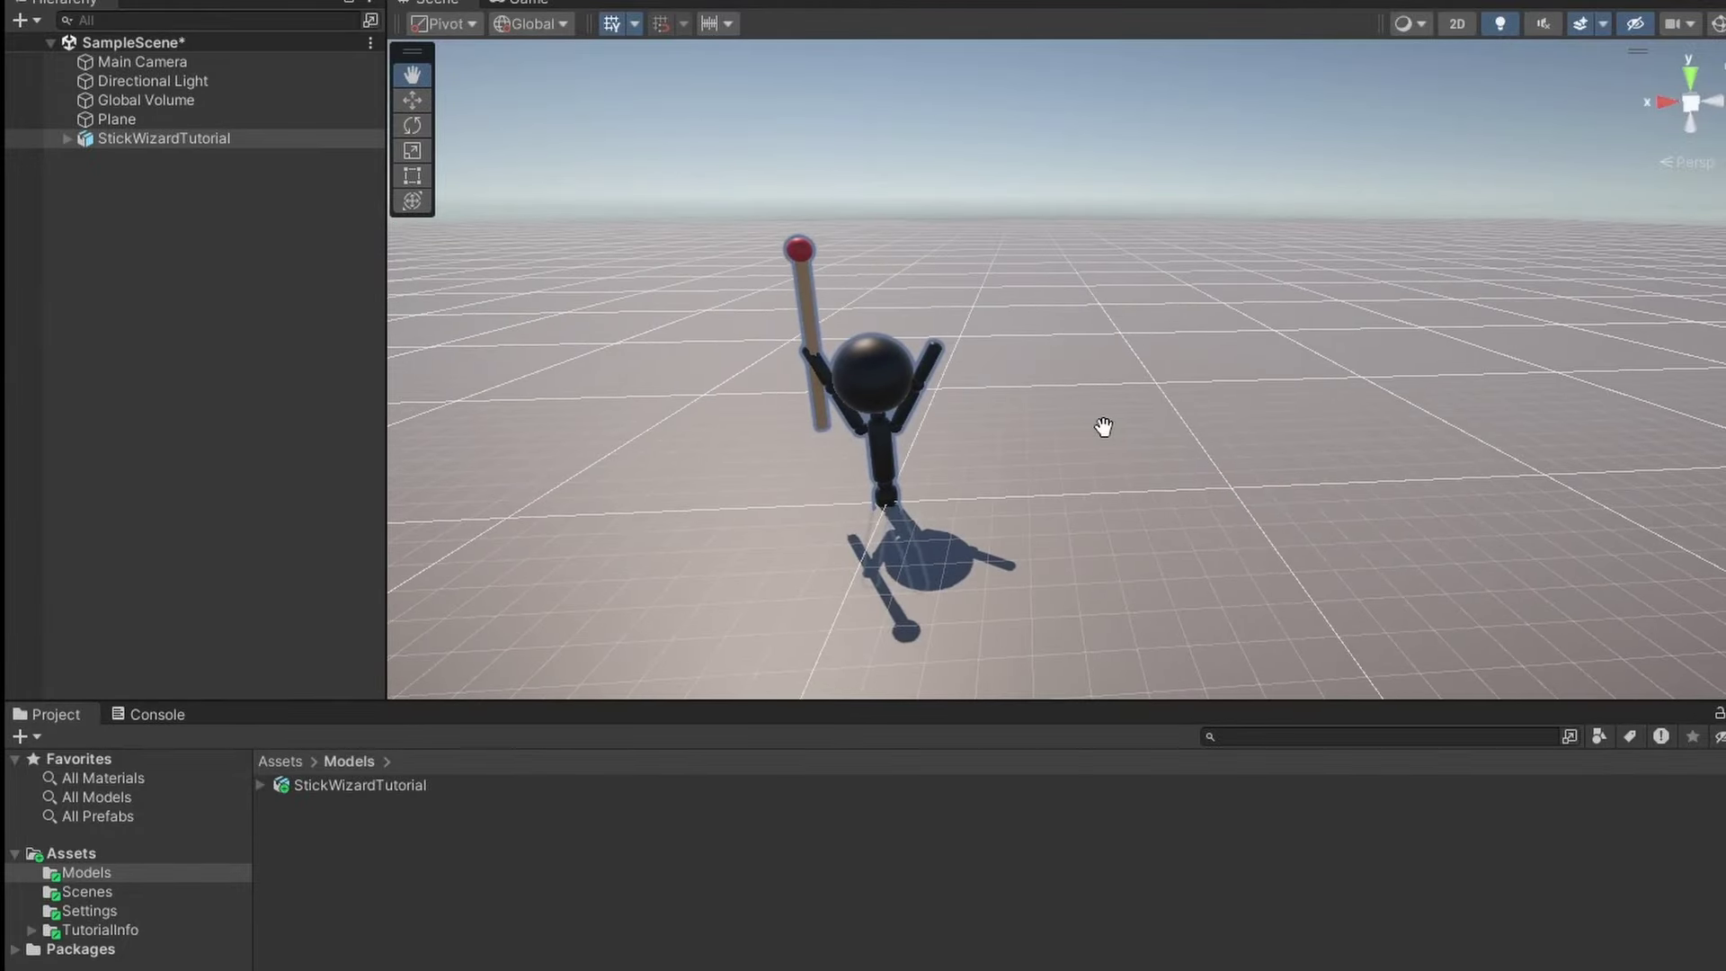
left_click_drag(1106, 424, 1229, 371)
left_click(412, 102)
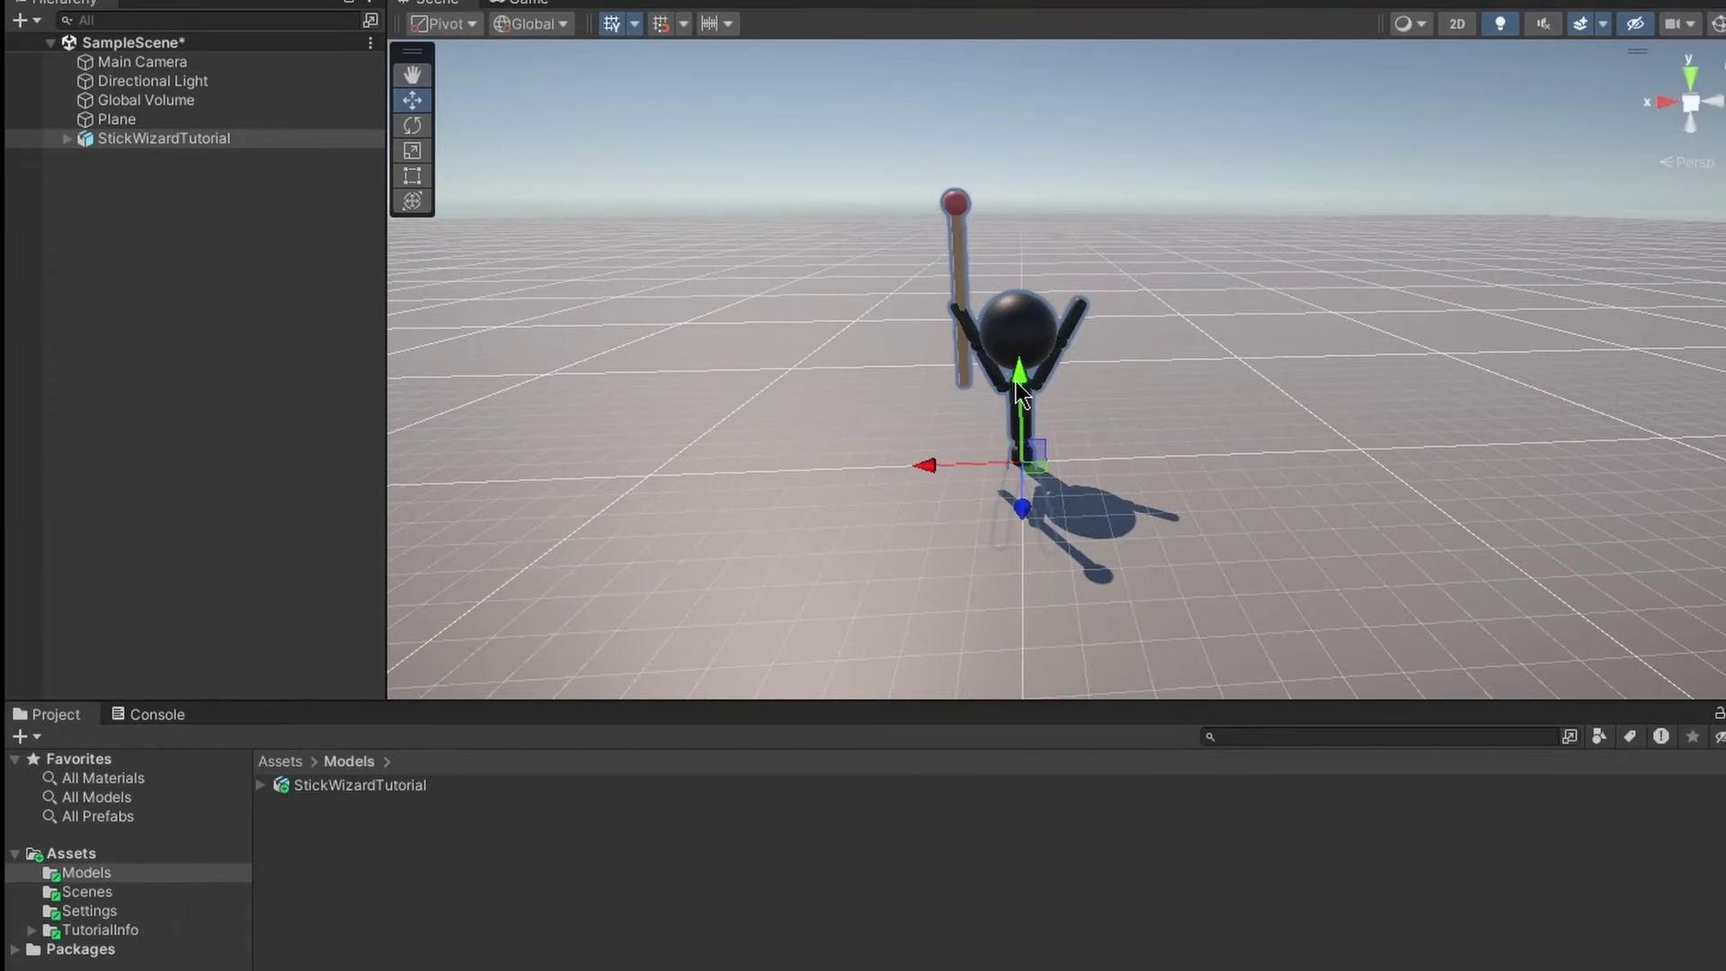
left_click_drag(1016, 381, 1010, 273)
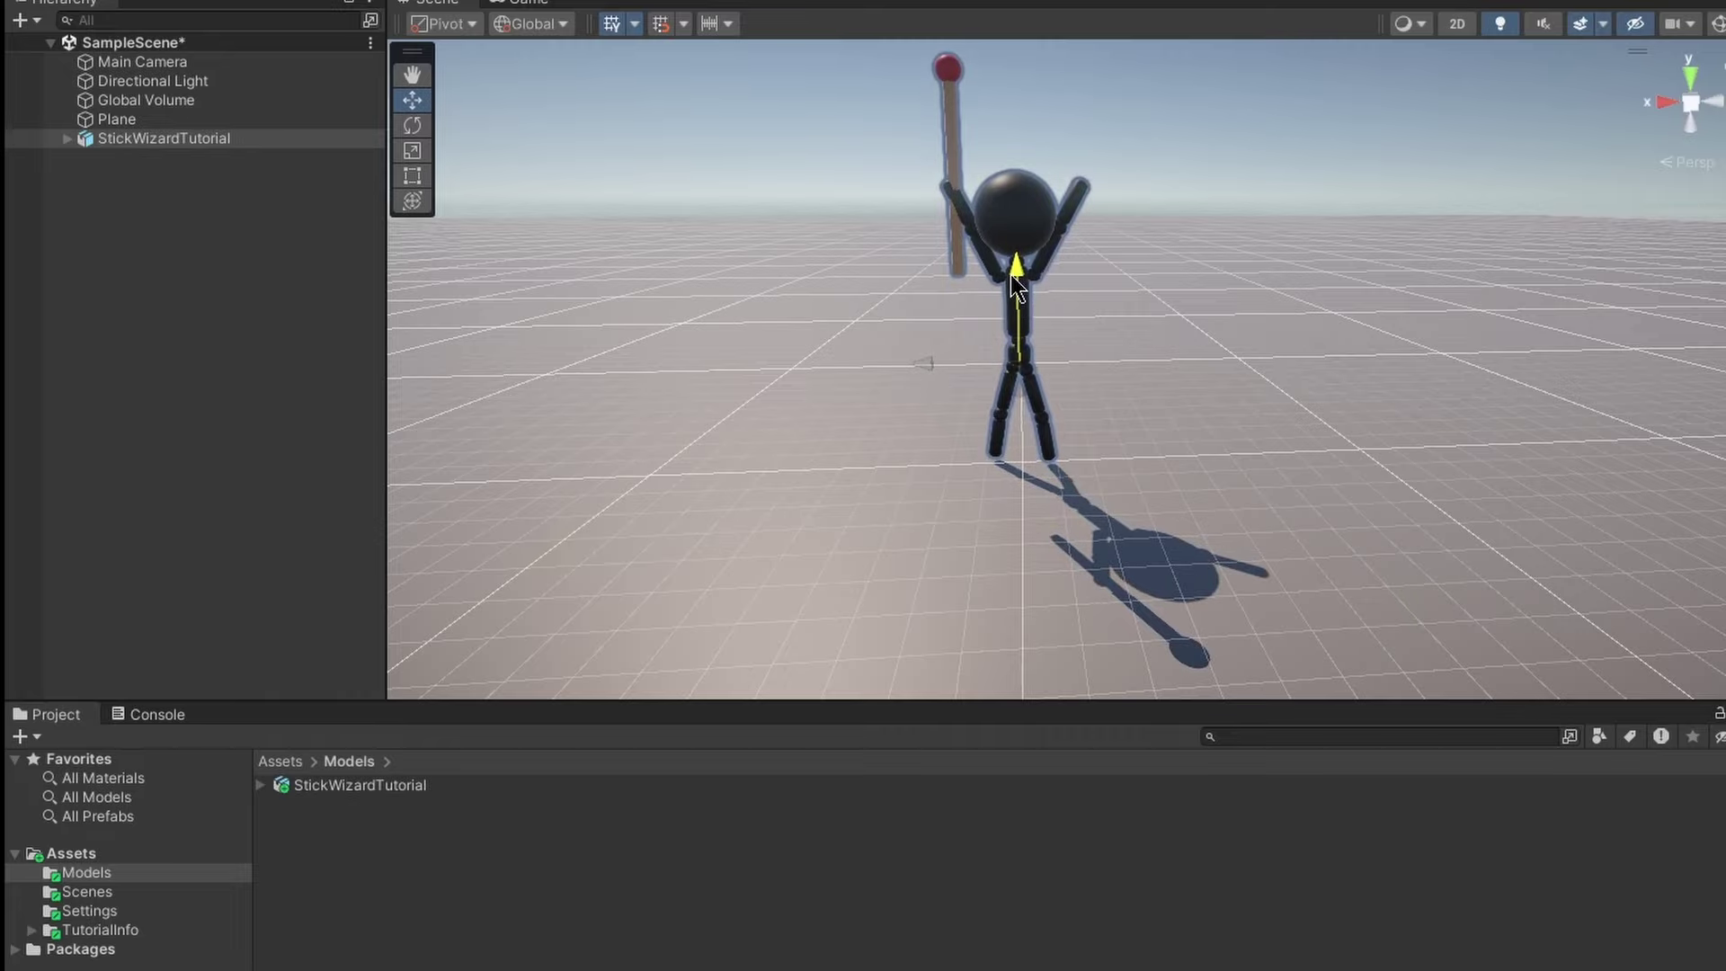
Unpack the StickWizardTutorial prefab instance in the scene
left_click_drag(1173, 429, 1146, 404, "alt")
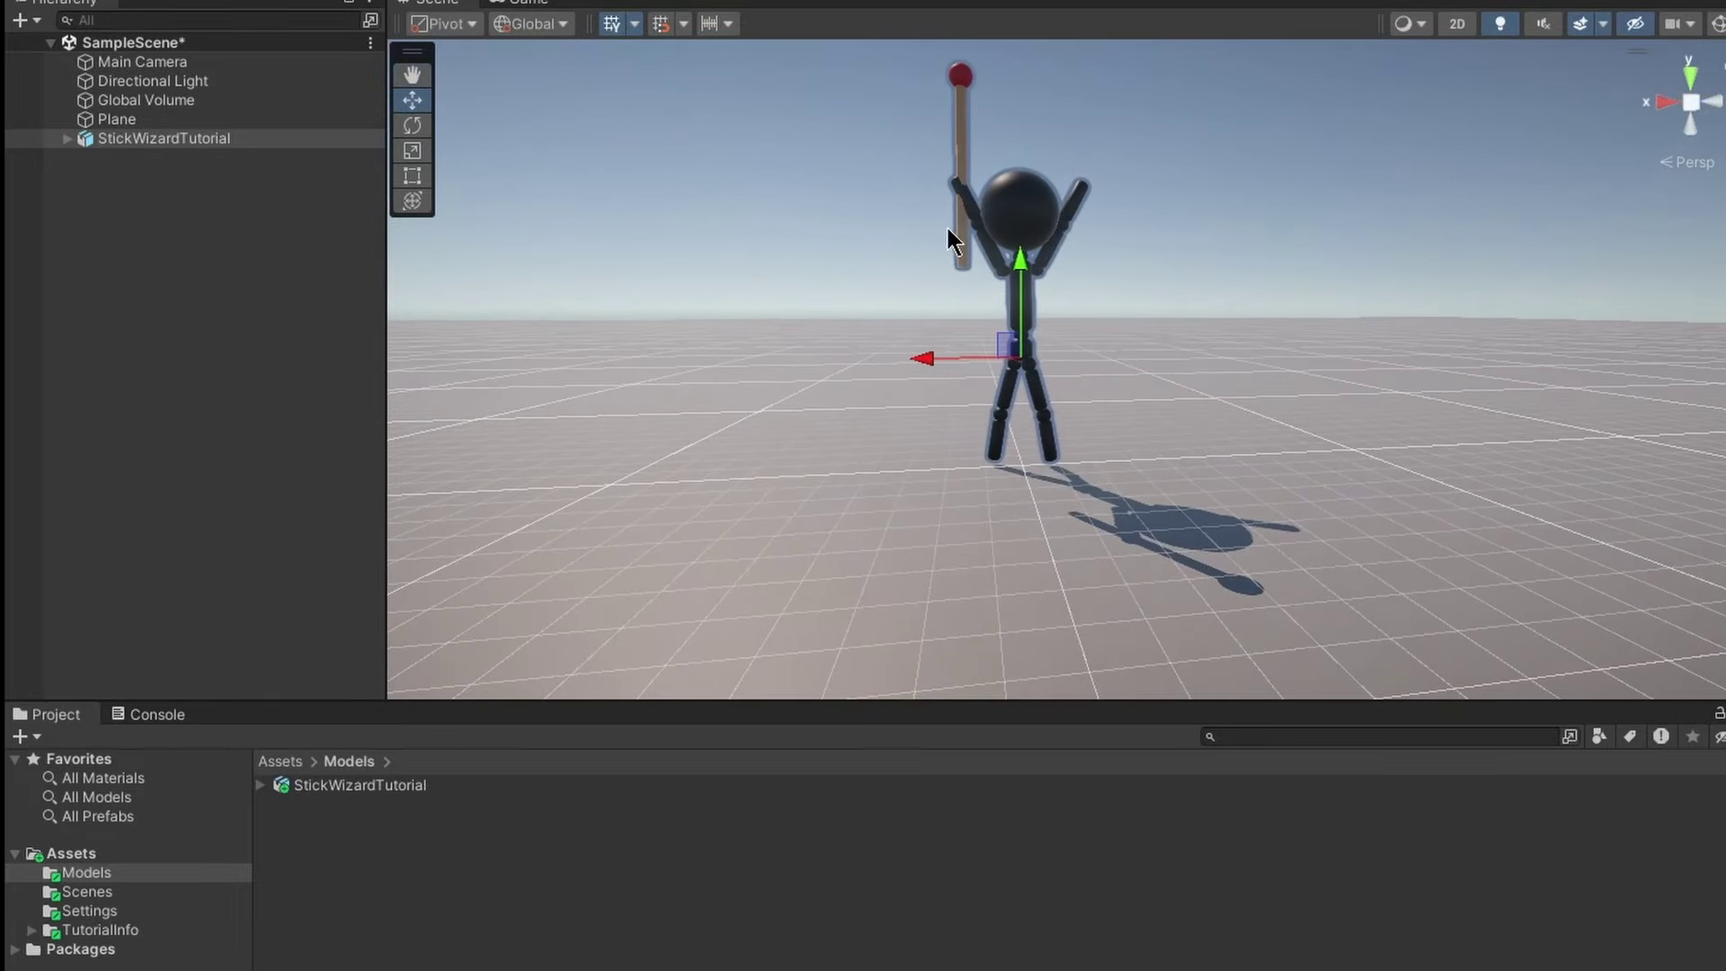
left_click_drag(1014, 253, 990, 202)
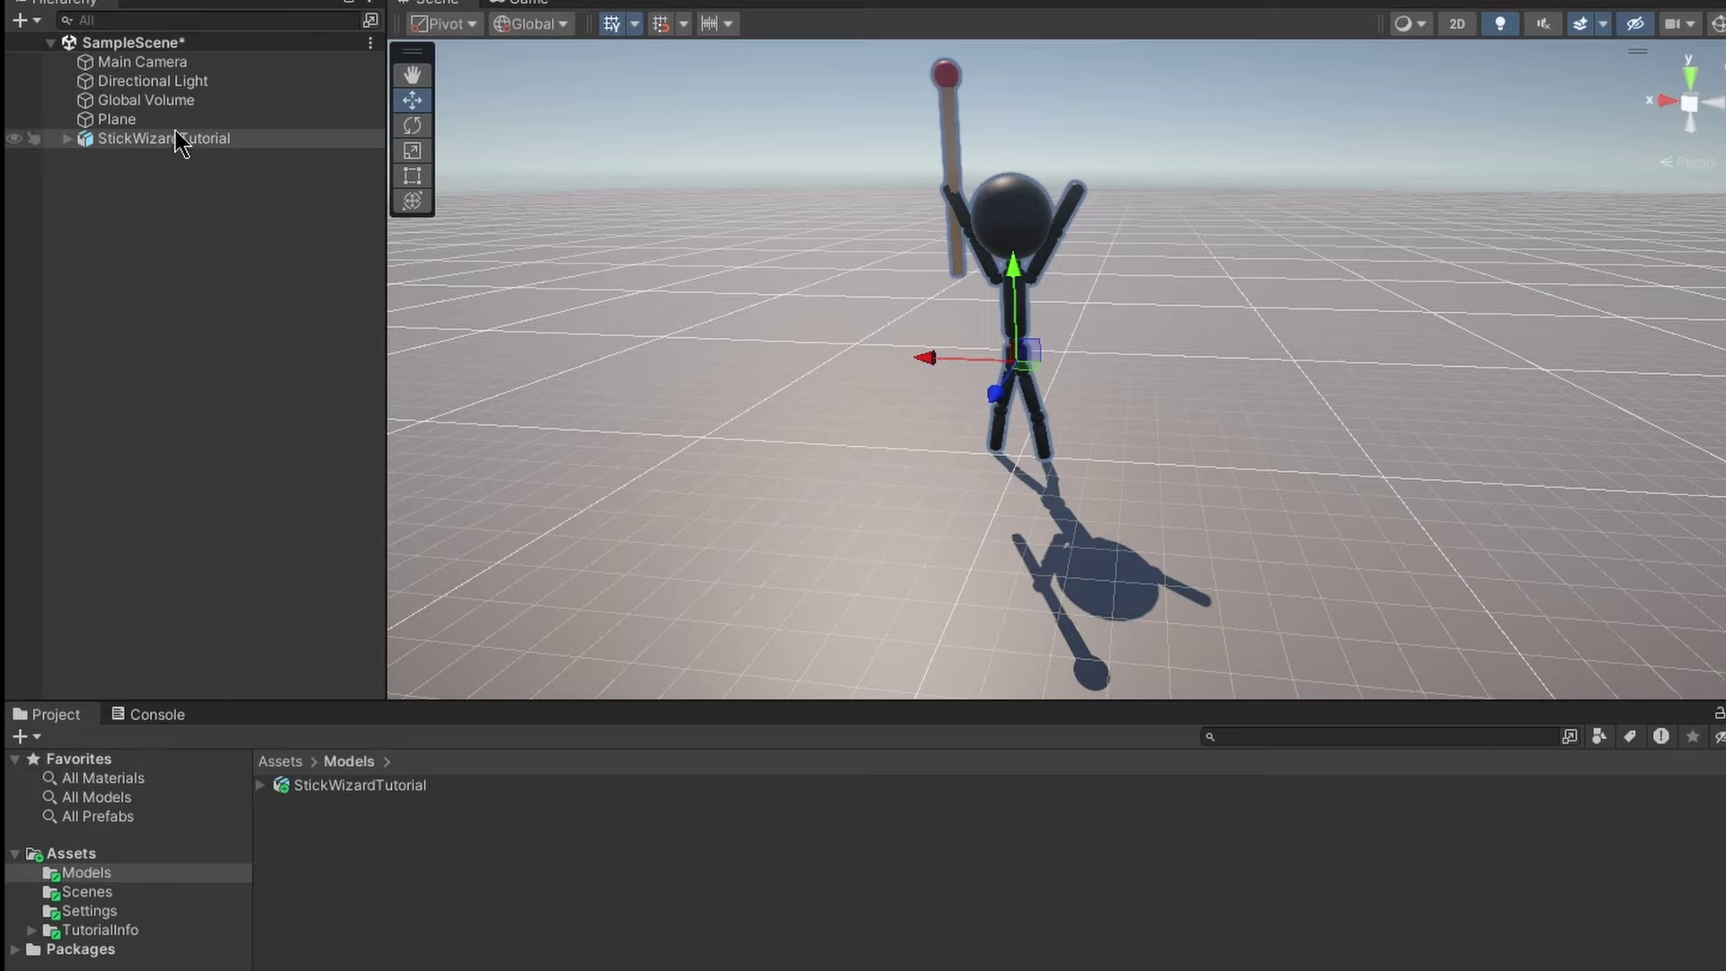
left_click_drag(1204, 225, 1303, 305, "alt")
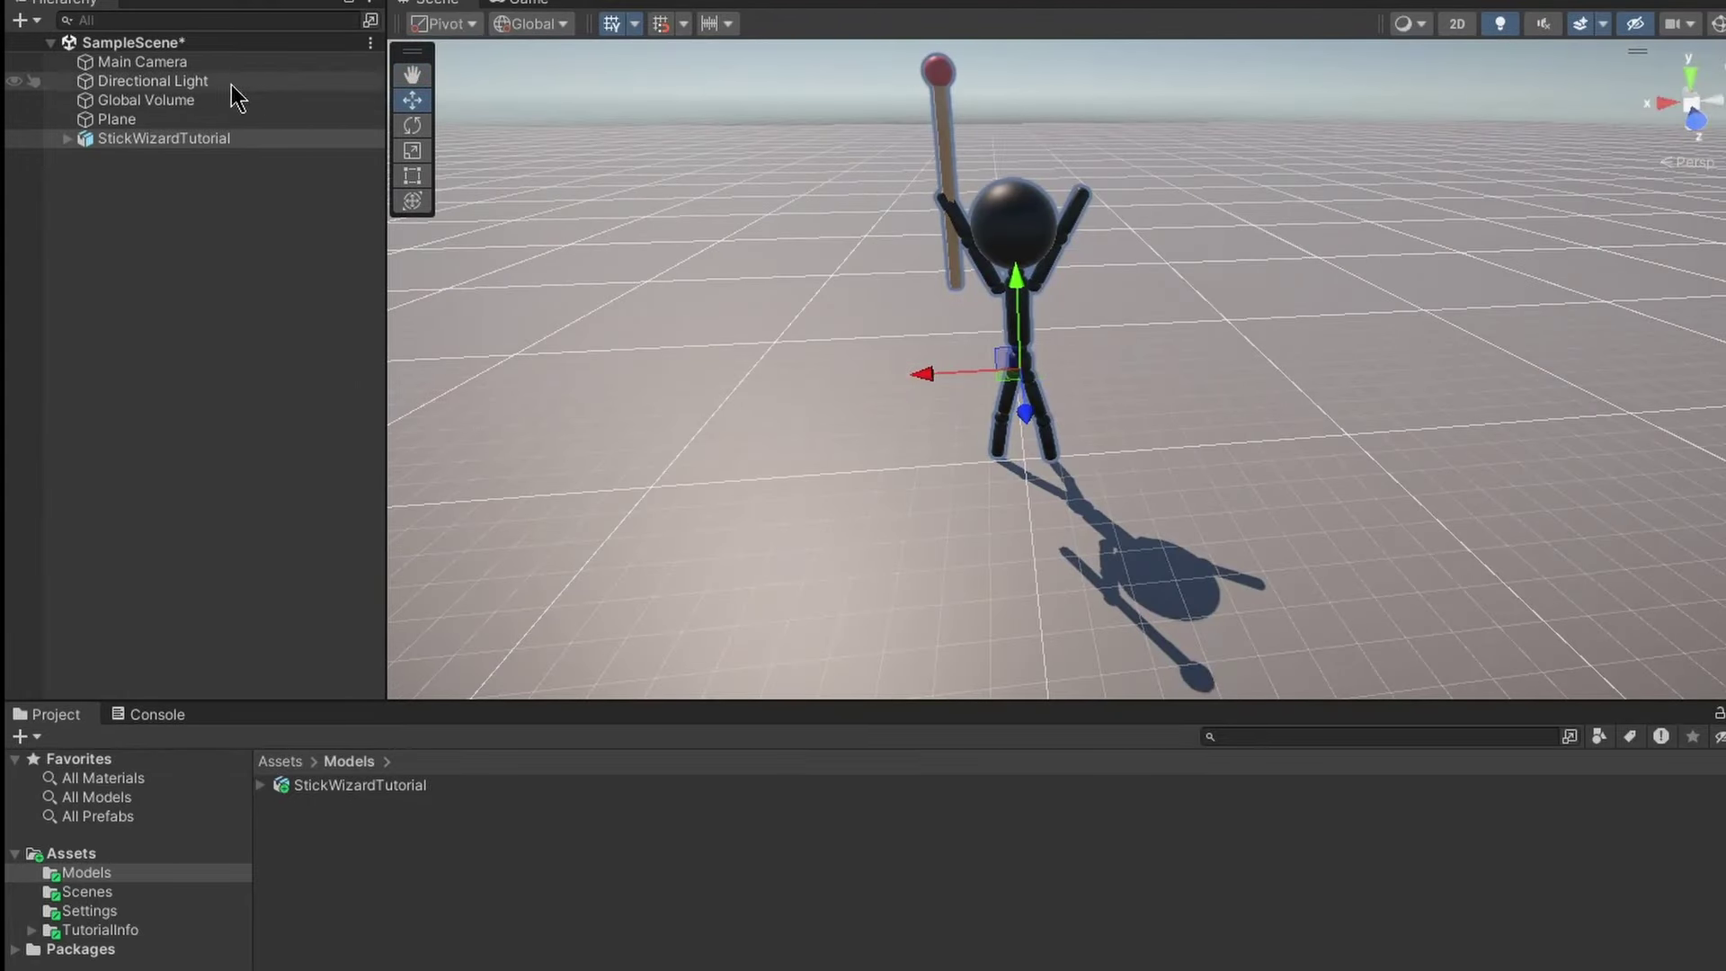
right_click(184, 141)
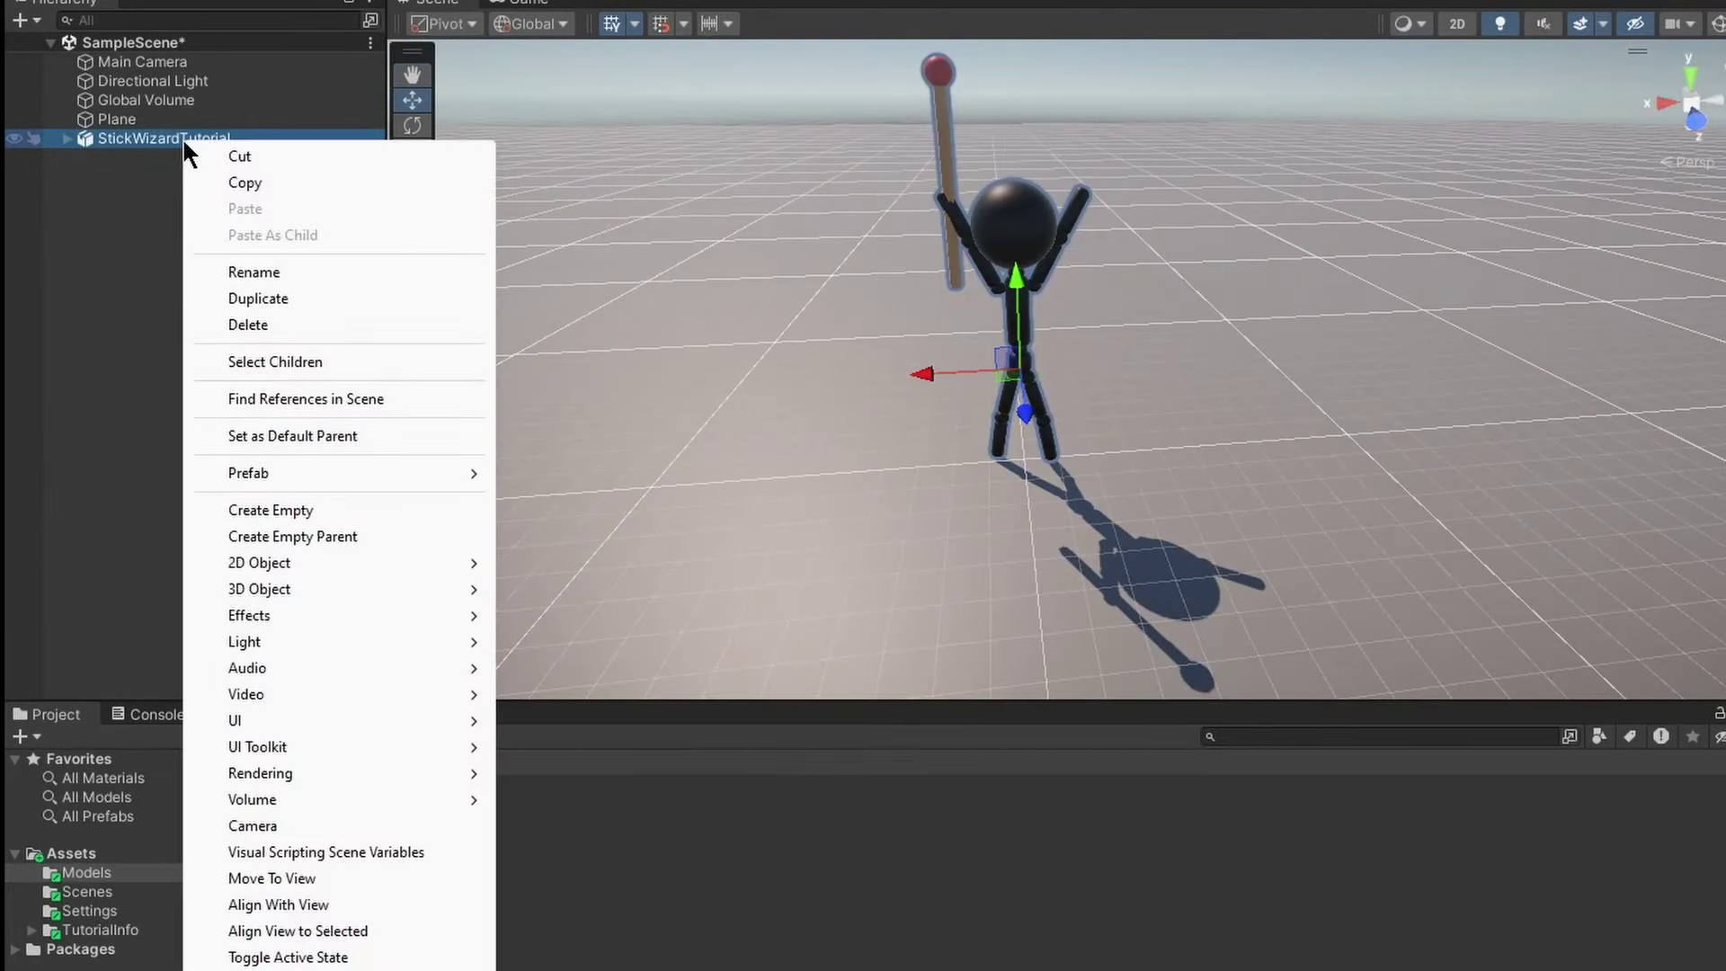
mouse_move(280, 481)
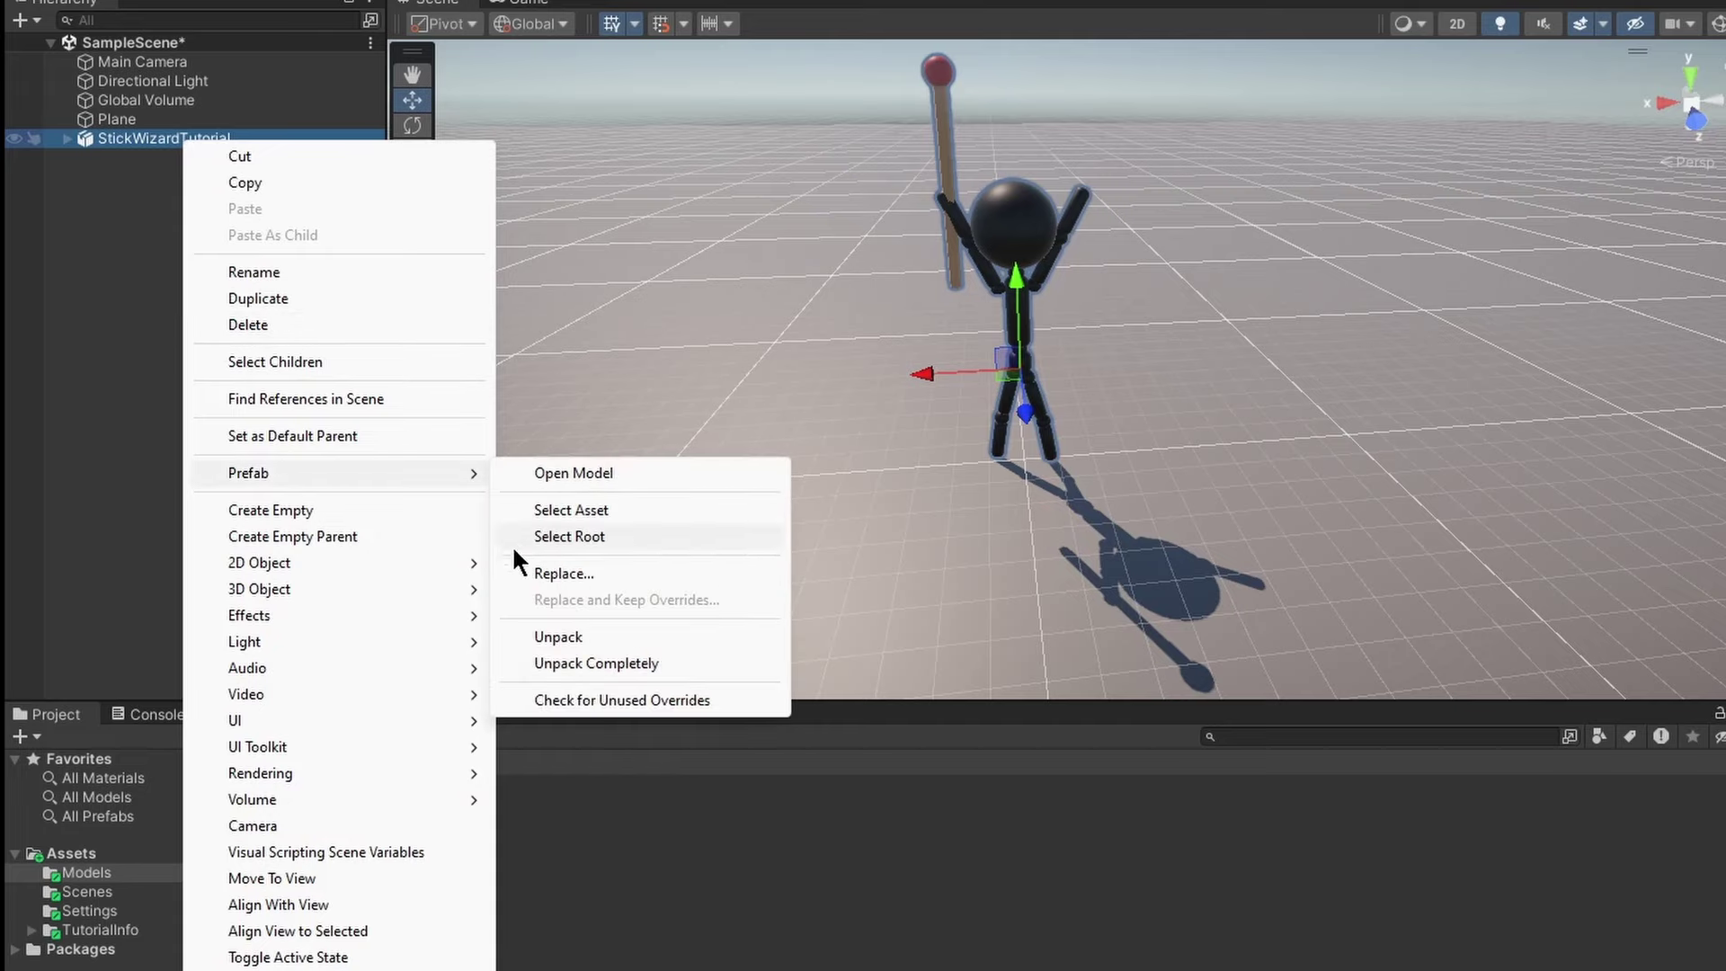
left_click(575, 638)
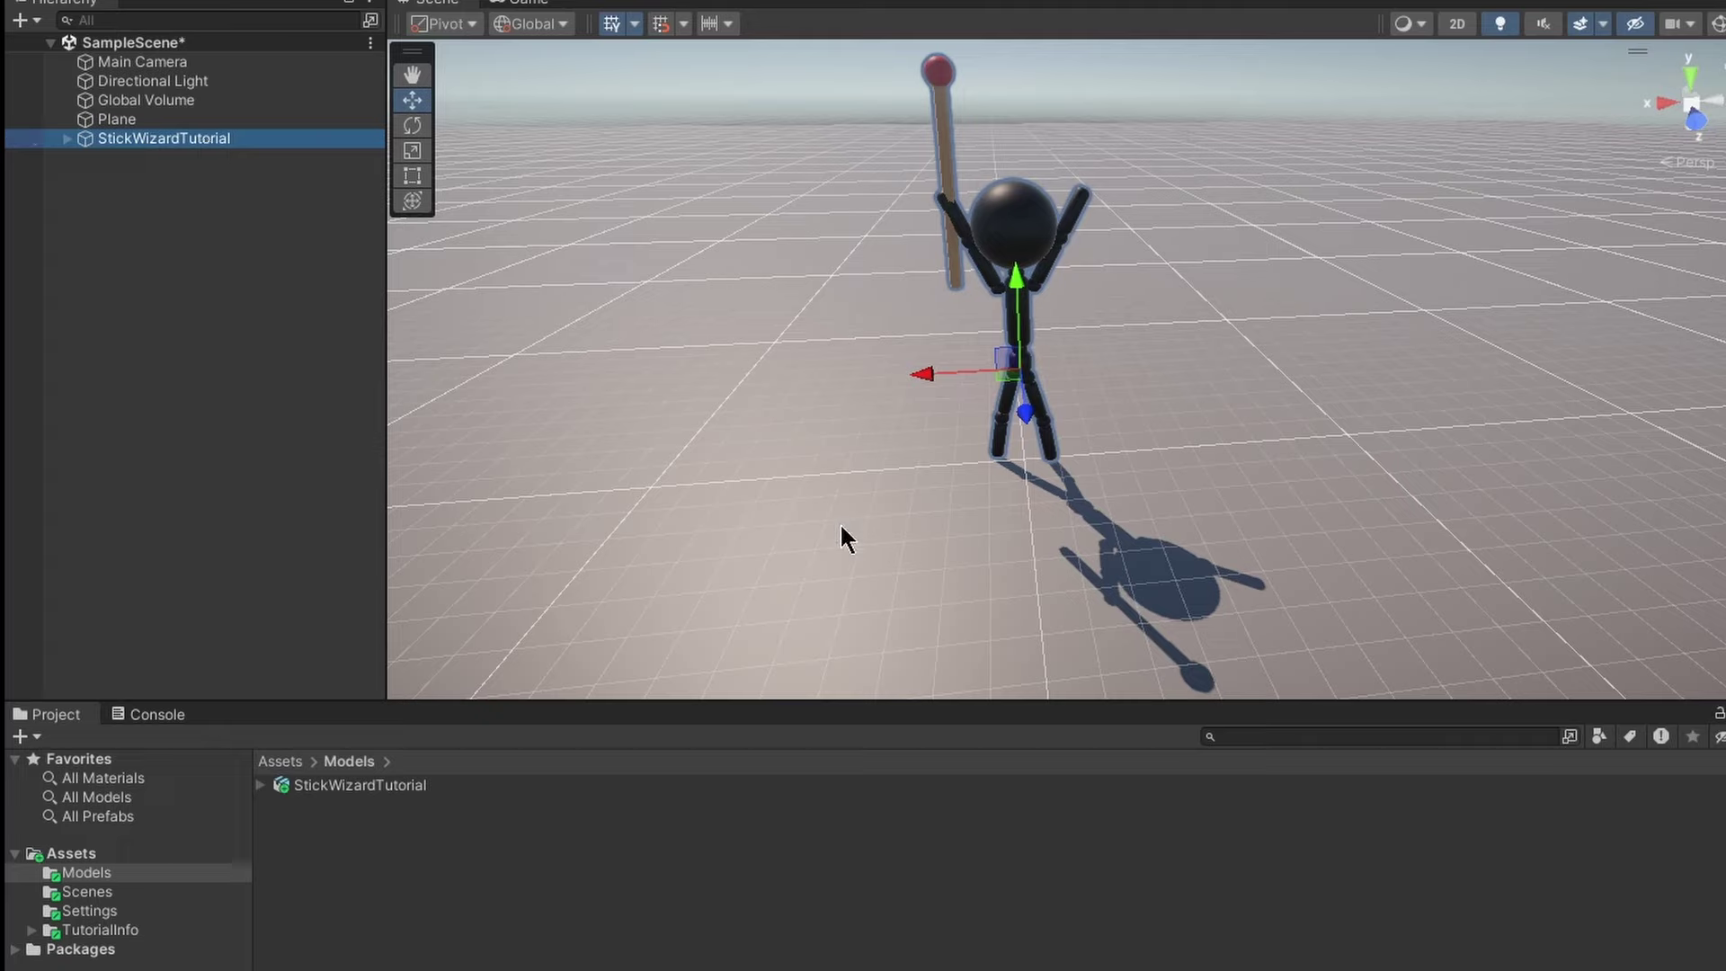
Set the StickWizardTutorial asset's rig Avatar Definition to Create From This Model and apply the import settings
left_click(369, 791)
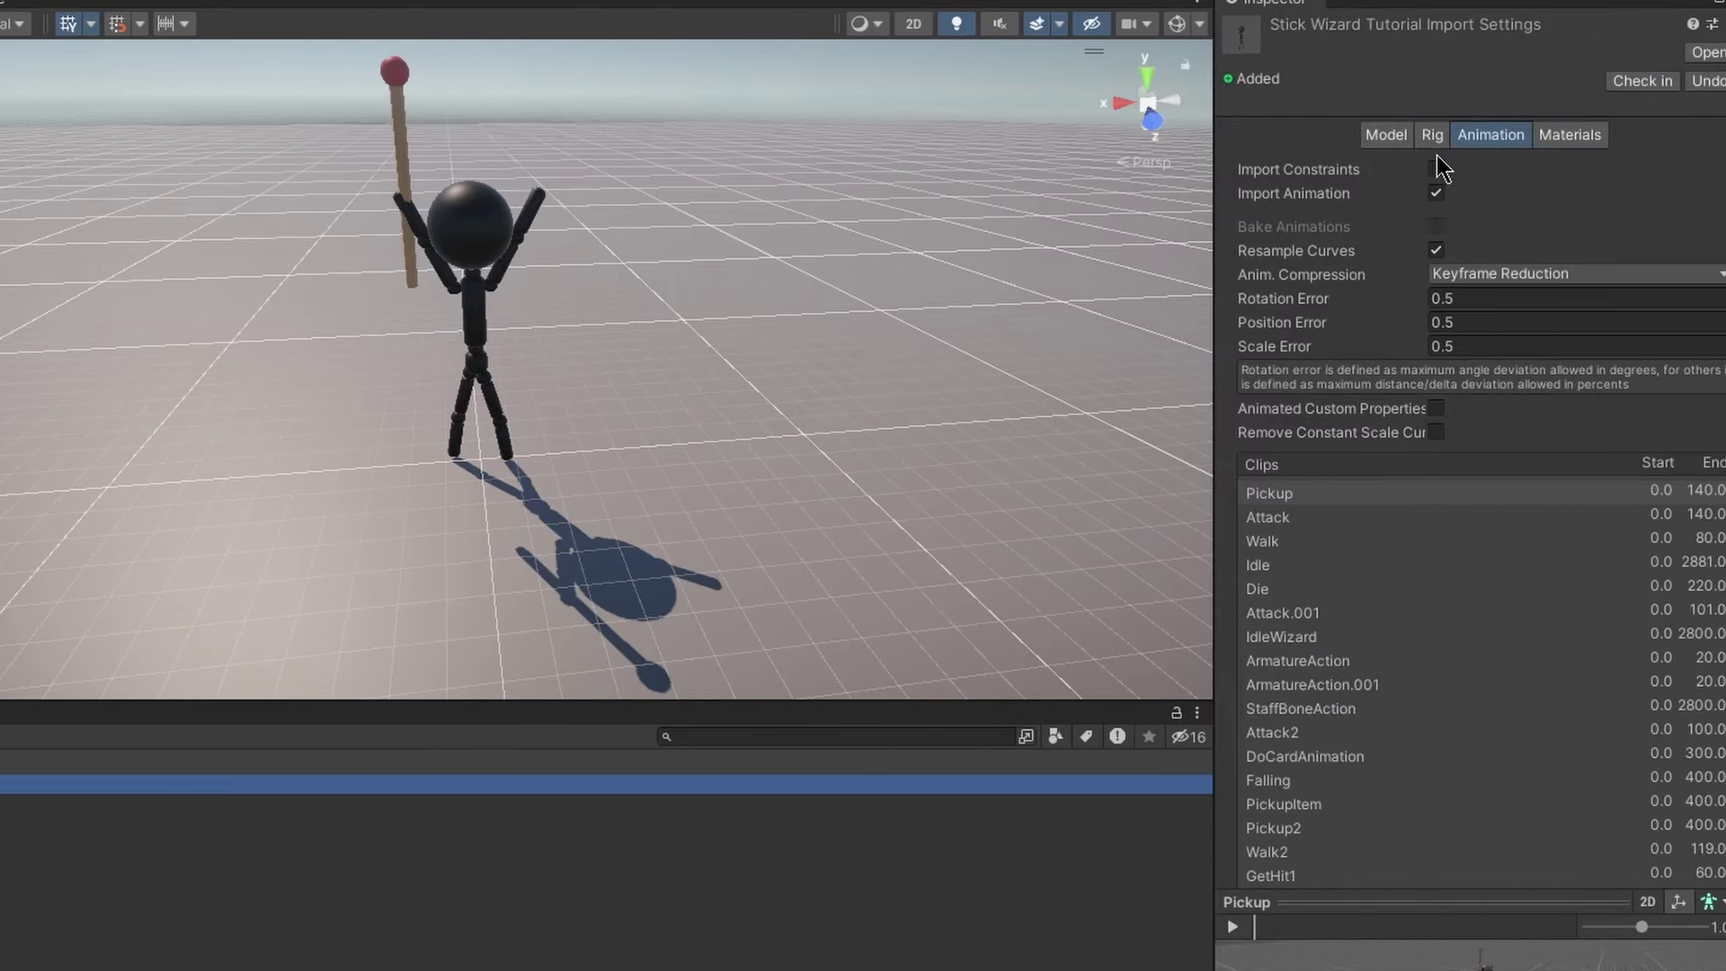
left_click(1398, 133)
left_click(1429, 205)
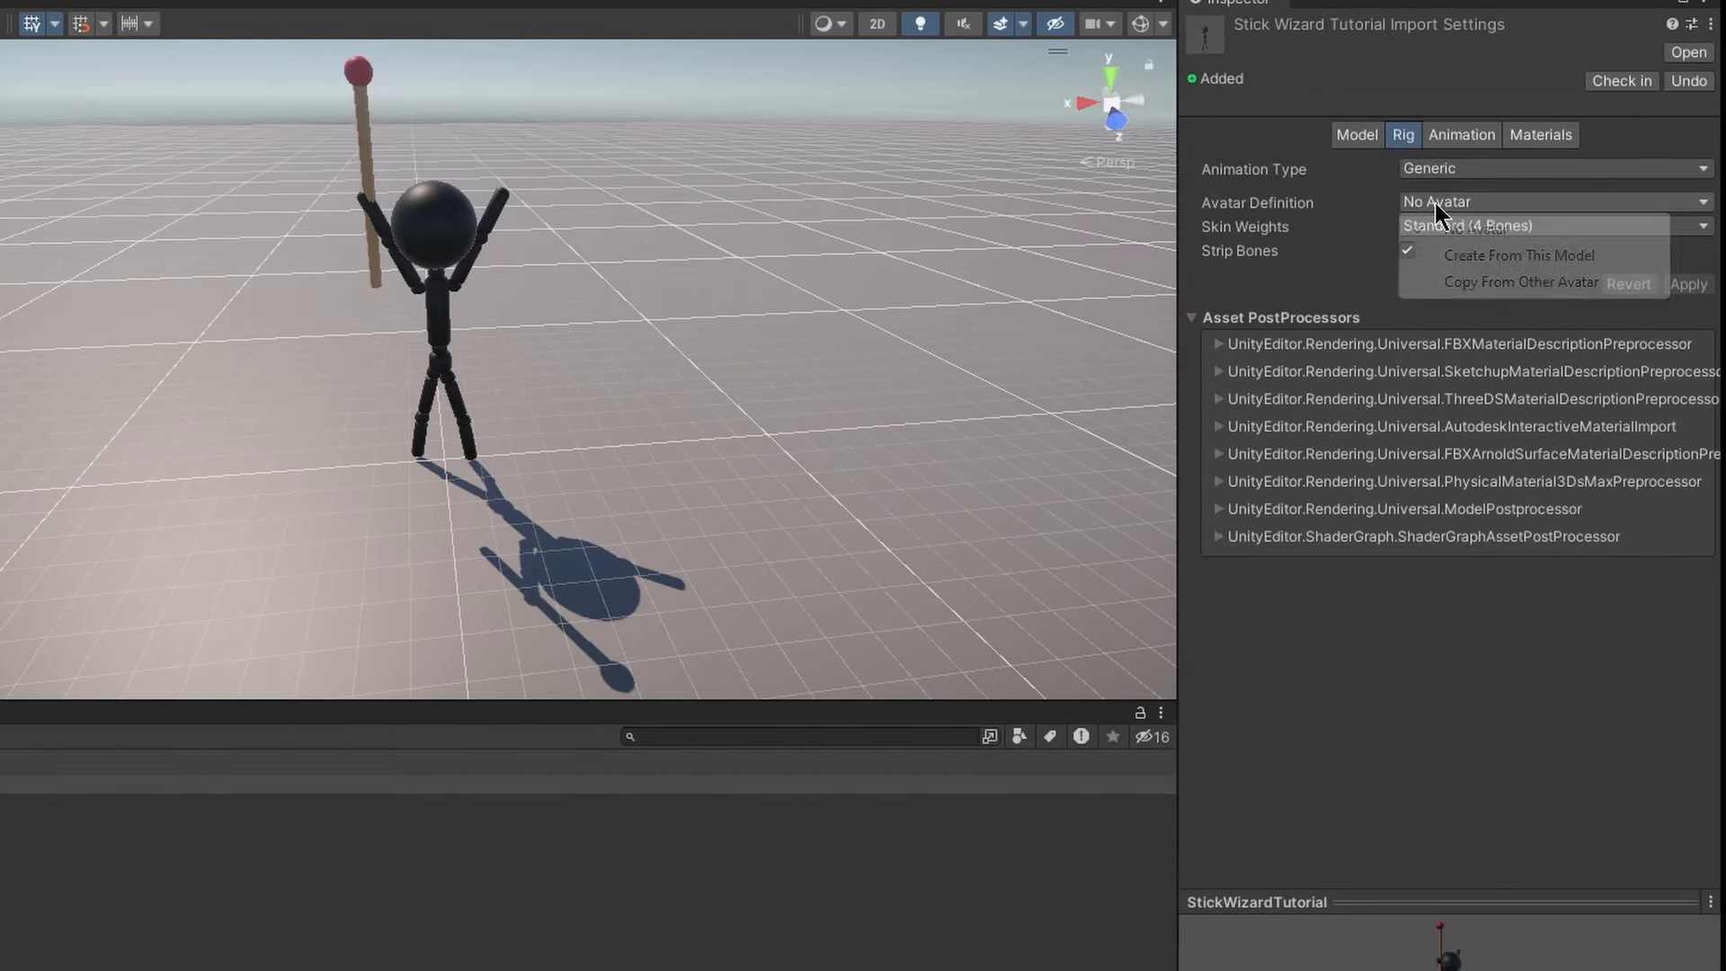
left_click(1496, 250)
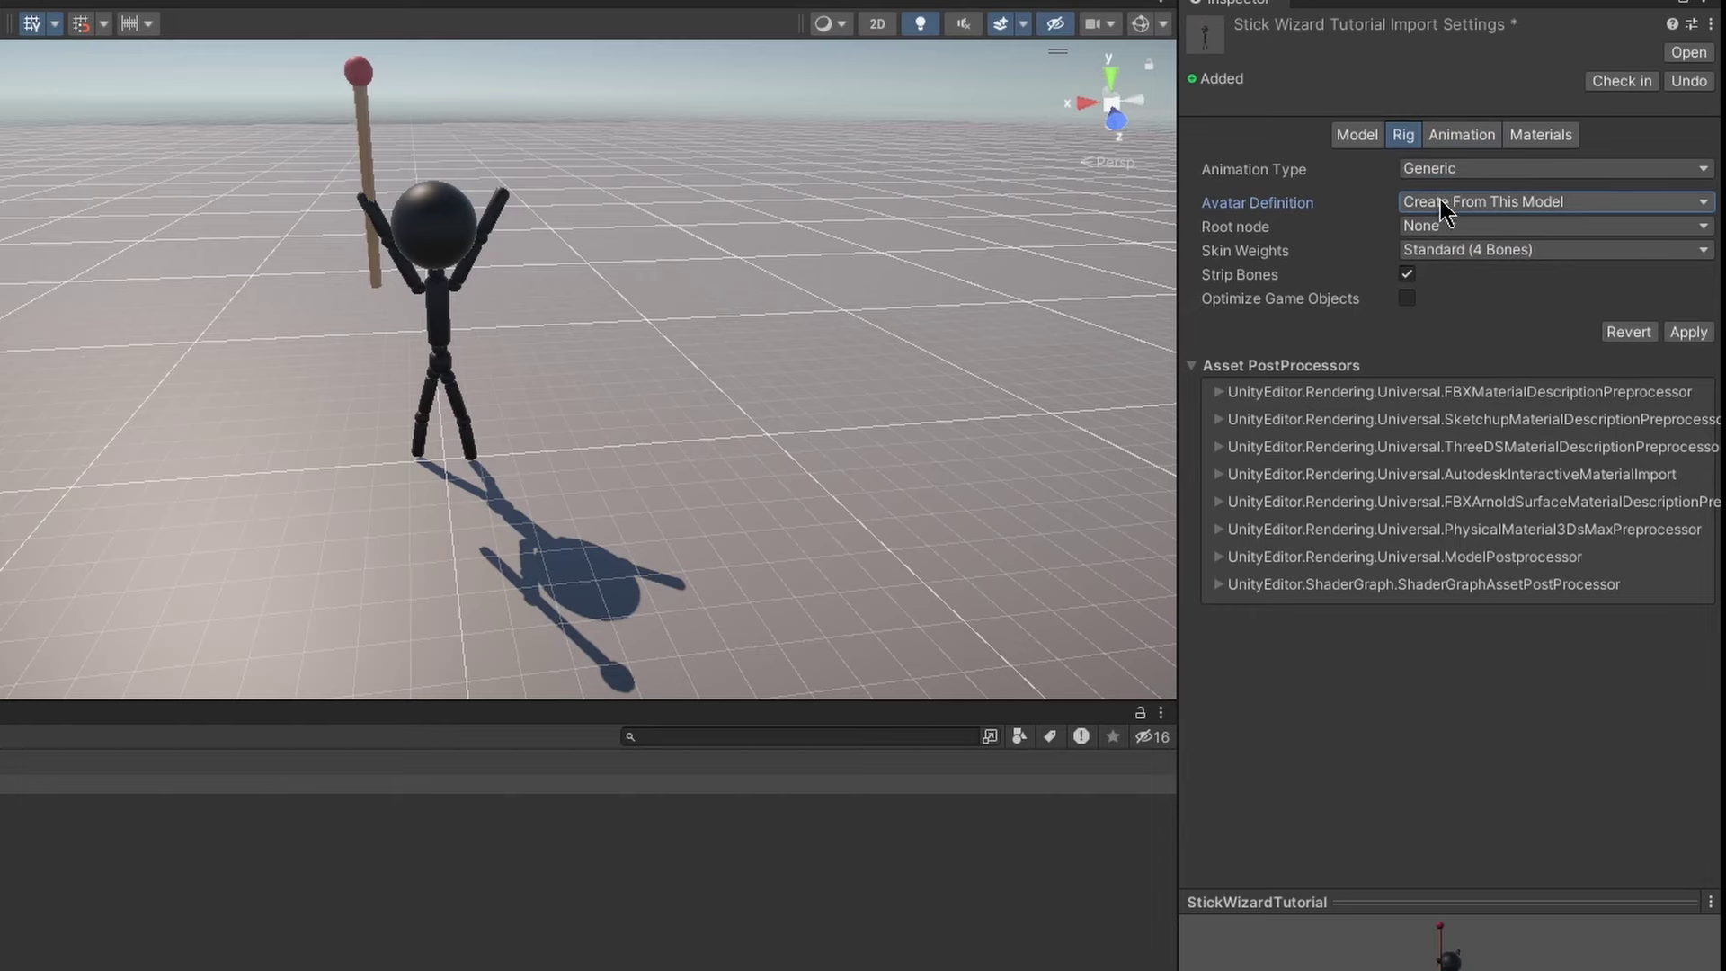
left_click(1690, 331)
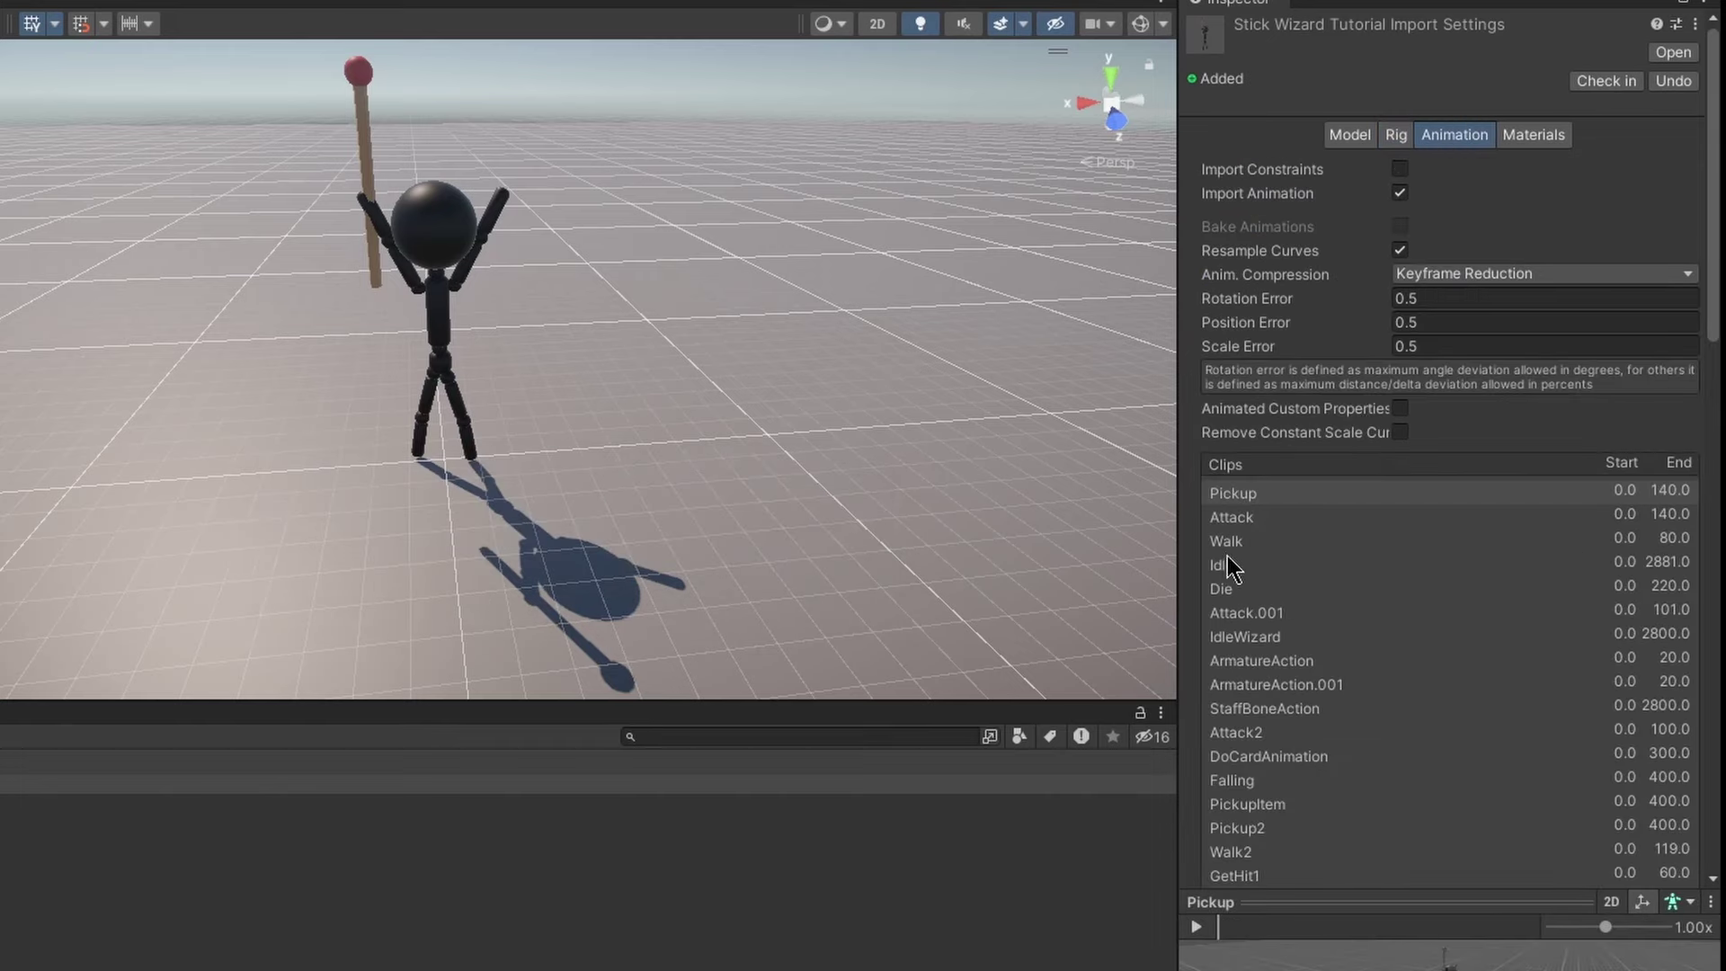
Enable Loop Time for the Idle clip in the StickWizardTutorial animation import settings and apply the change
left_click(1223, 566)
scroll(1719, 629, "down", 10)
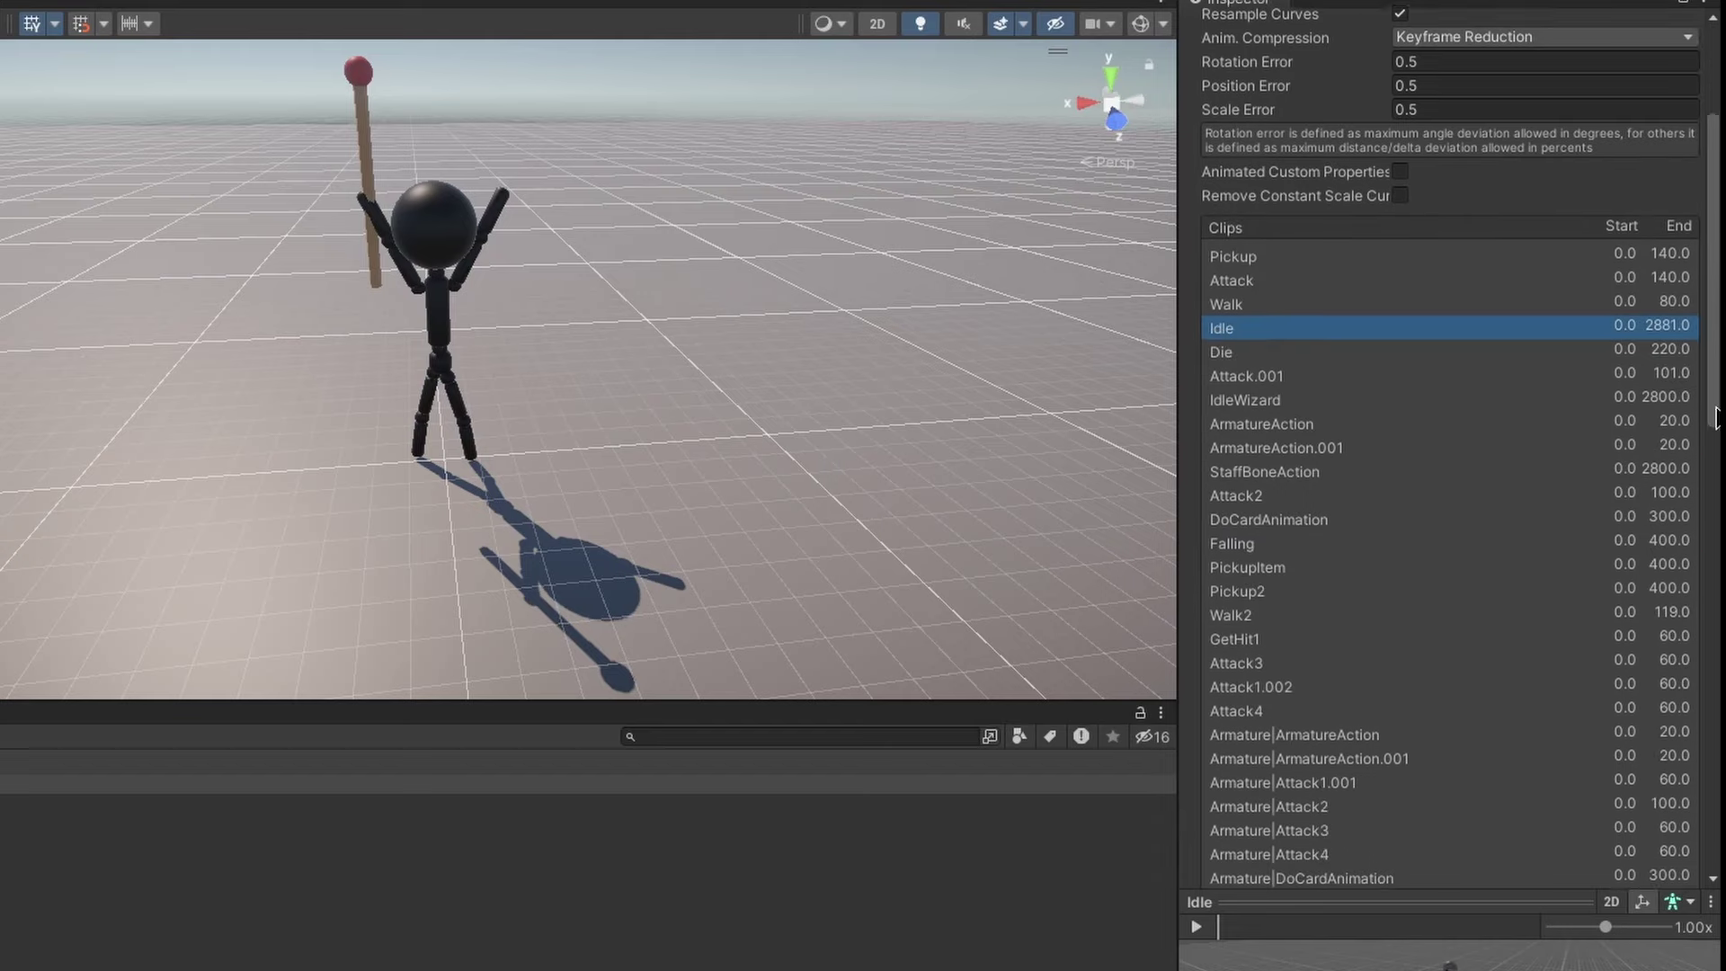
scroll(1718, 701, "down", 3)
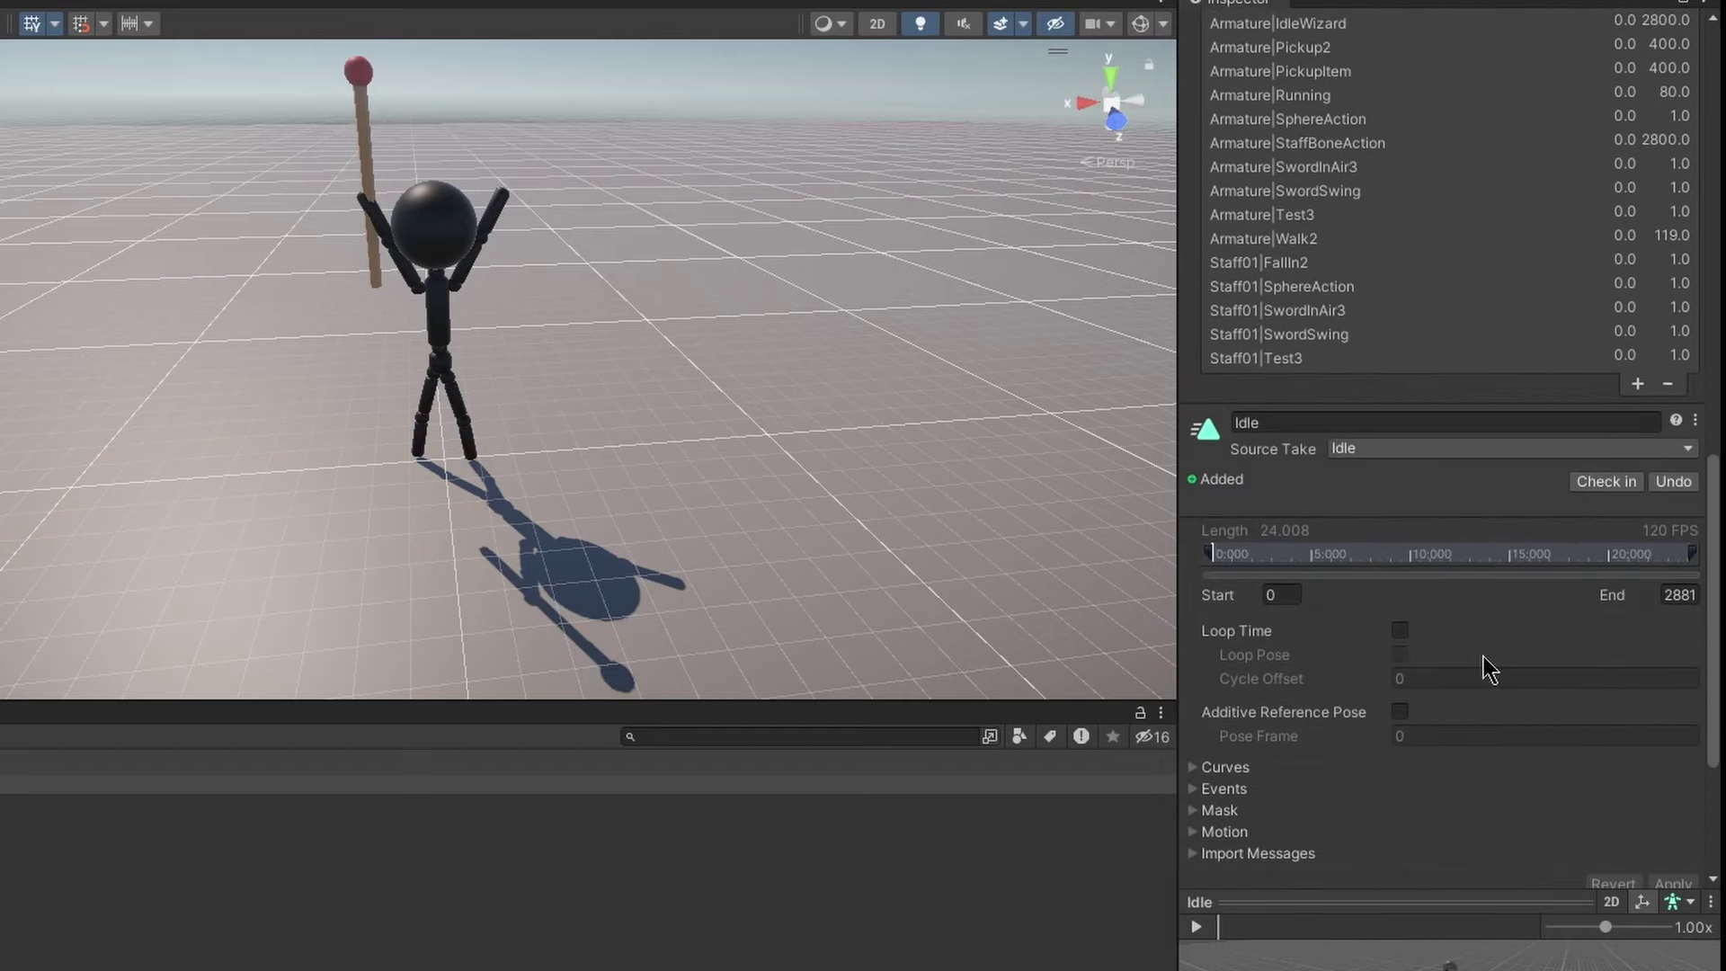
left_click(1401, 631)
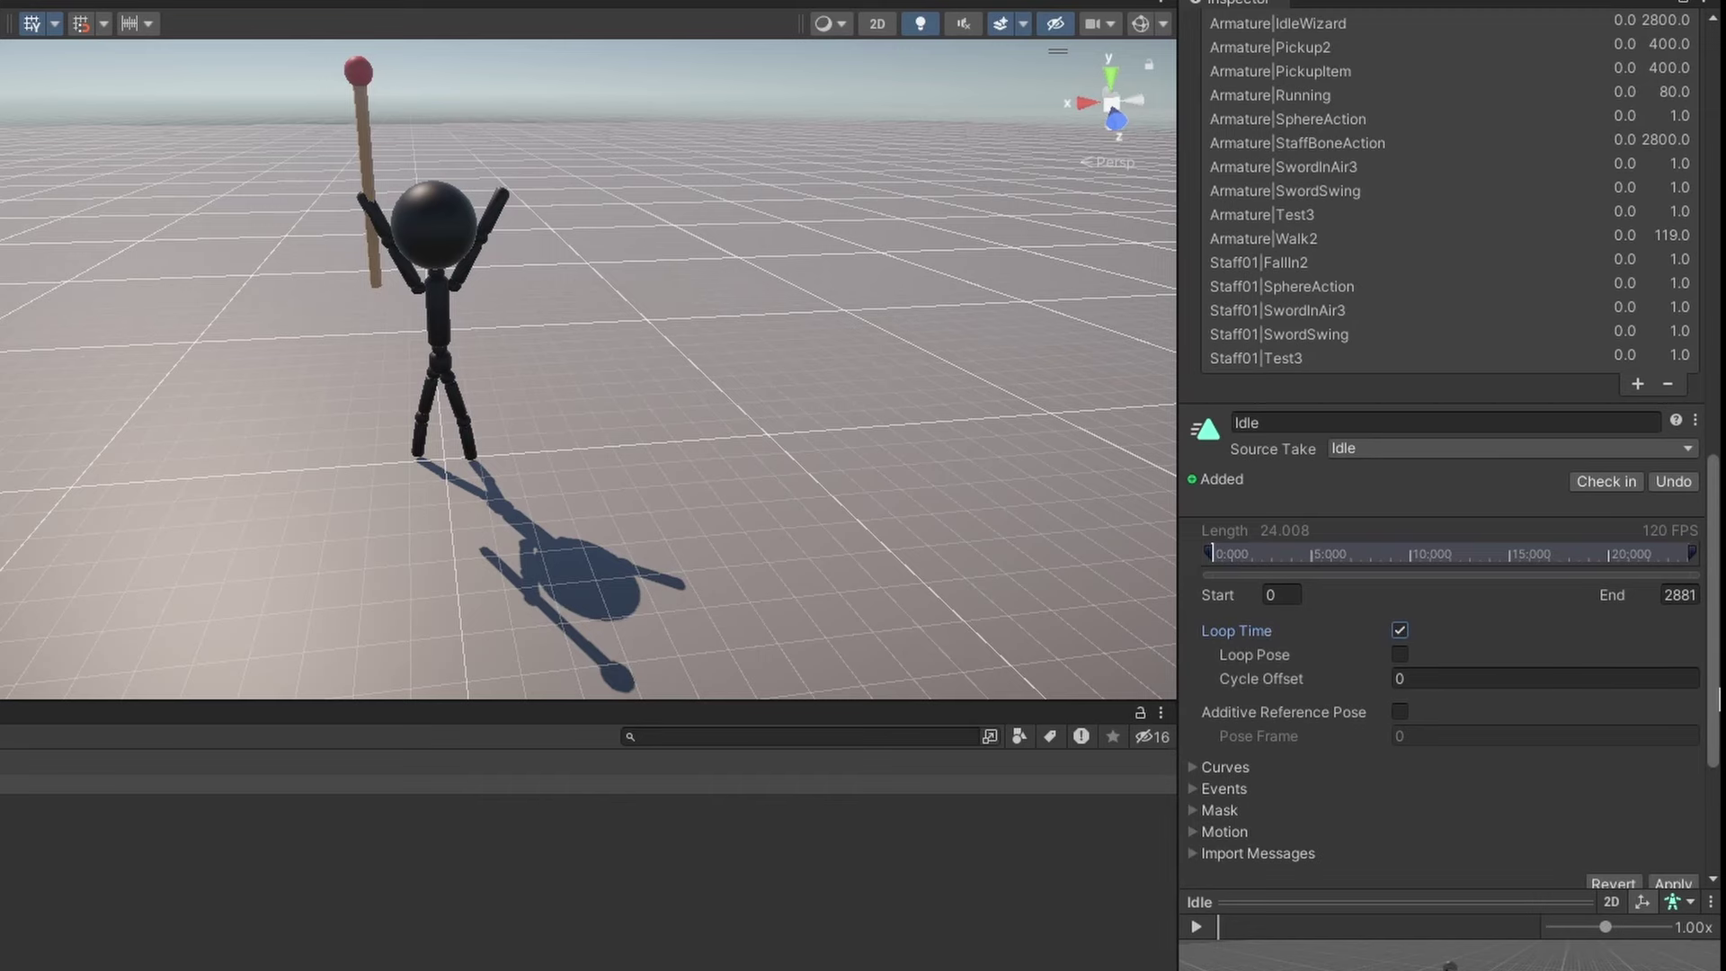
scroll(1654, 658, "down", 5)
left_click(1673, 605)
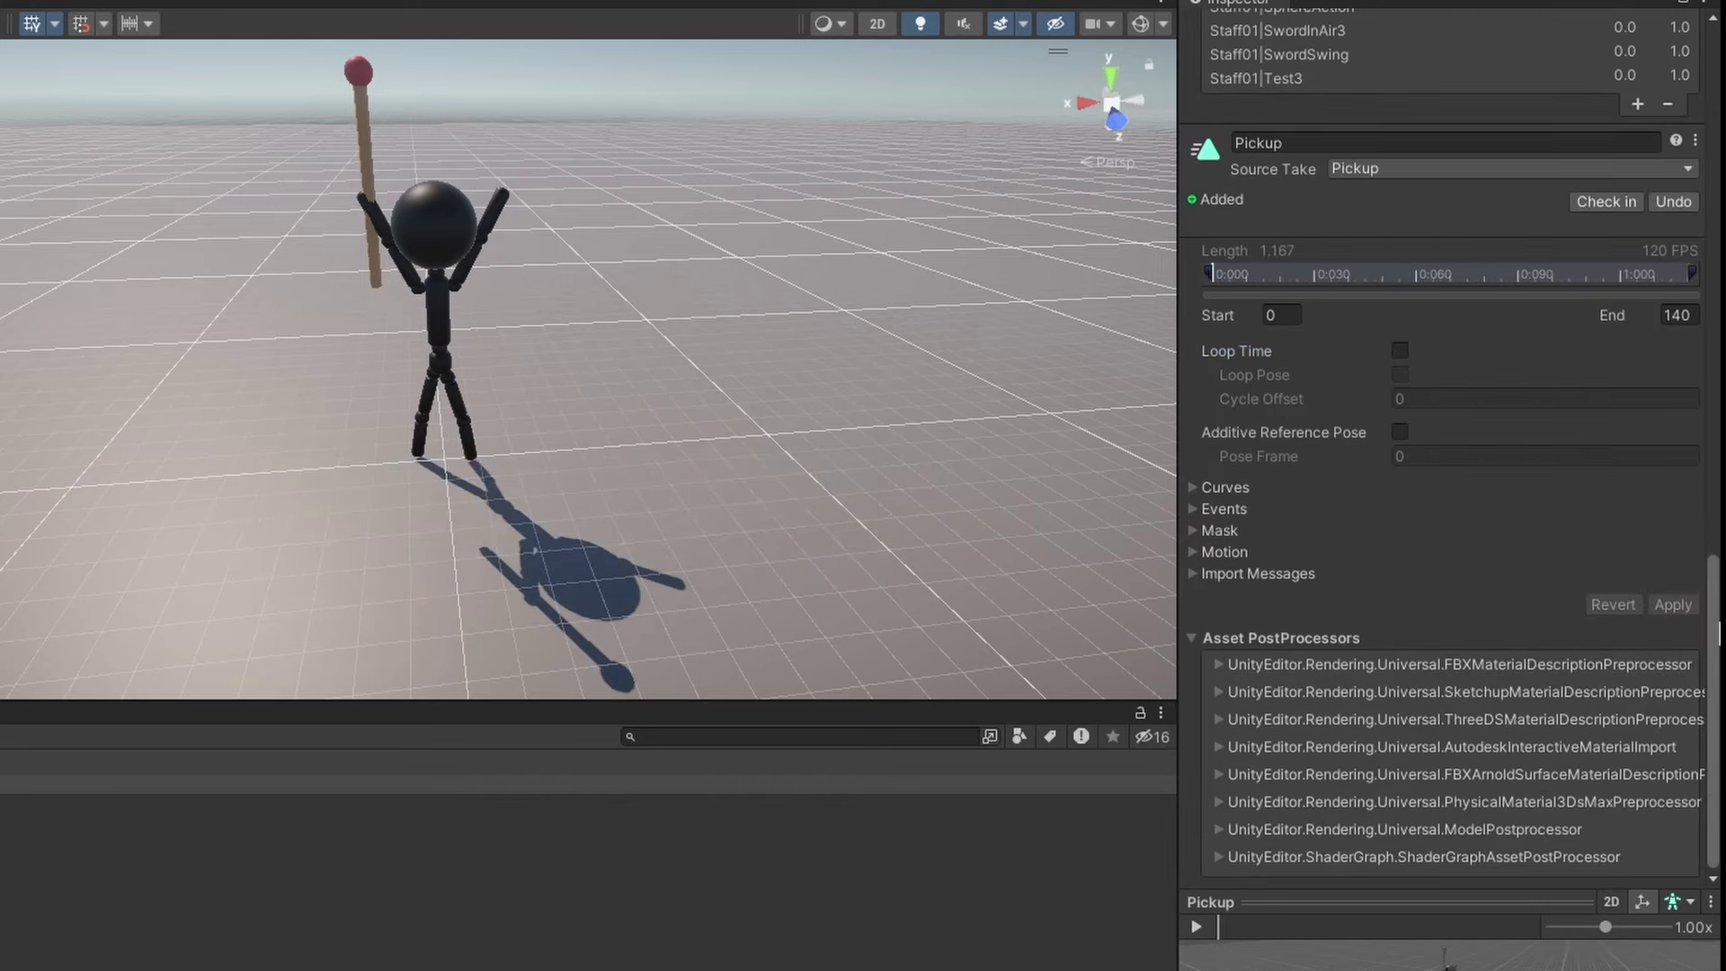
Play the IdleWizard clip in an enlarged animation preview and orbit around to view the wizard from the front
scroll(1472, 163, "up", 15)
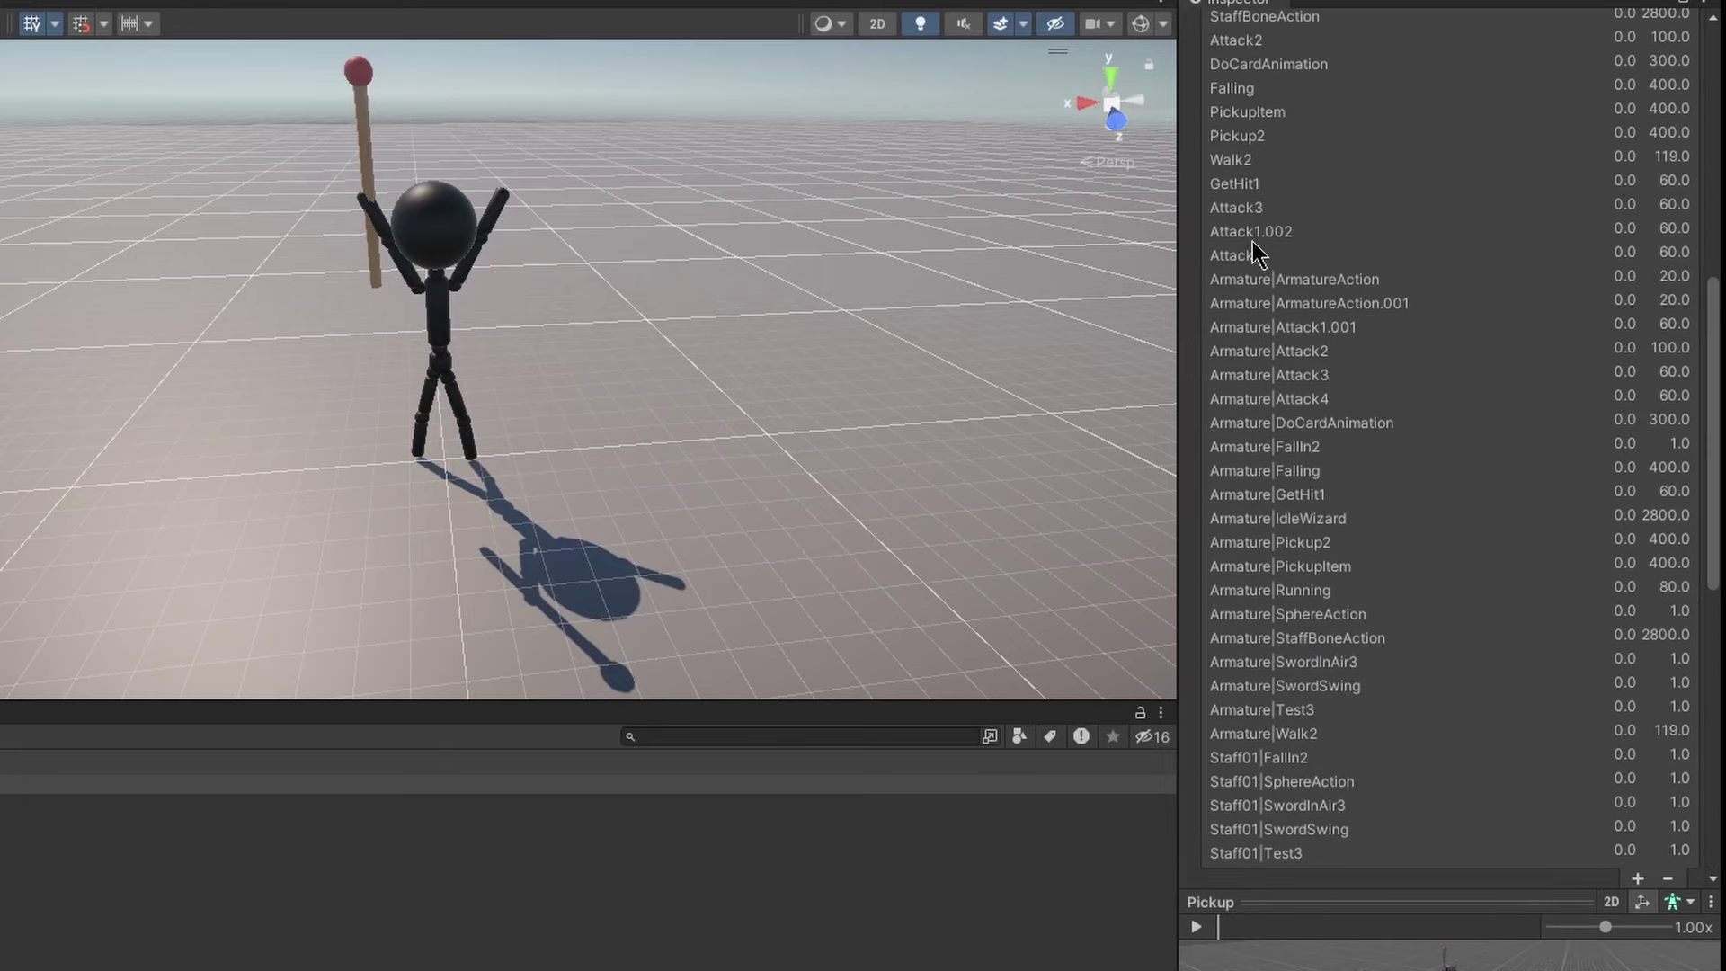
scroll(1299, 343, "up", 4)
left_click(1262, 136)
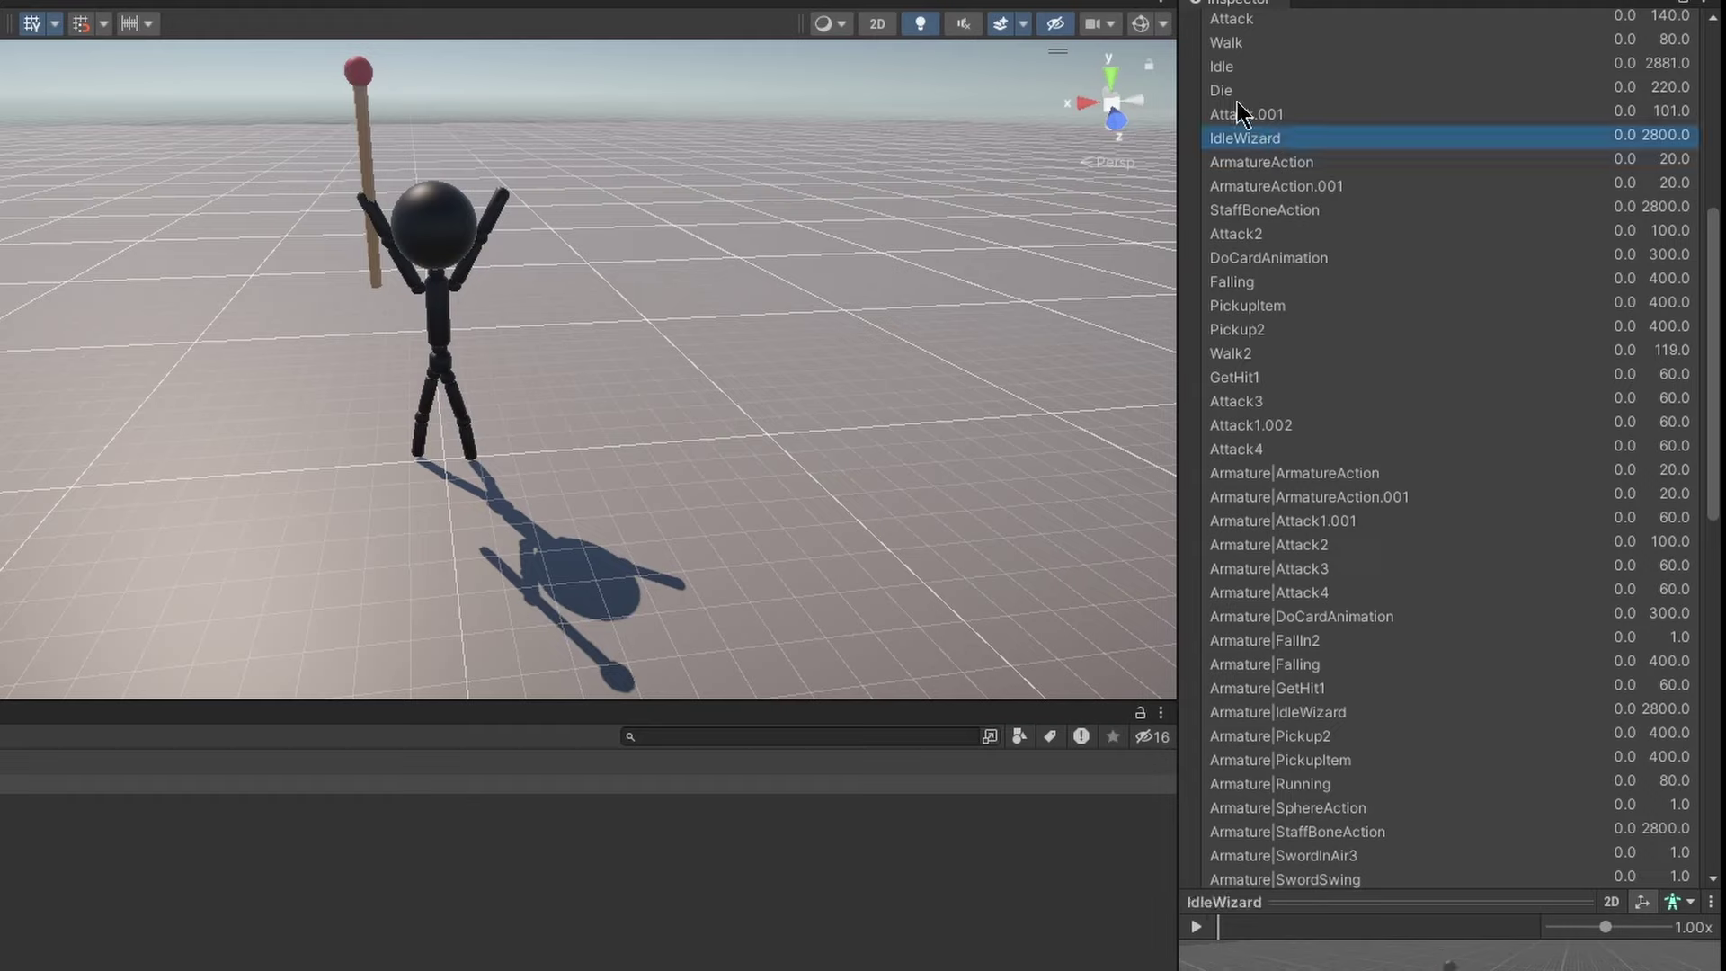
left_click(1228, 69)
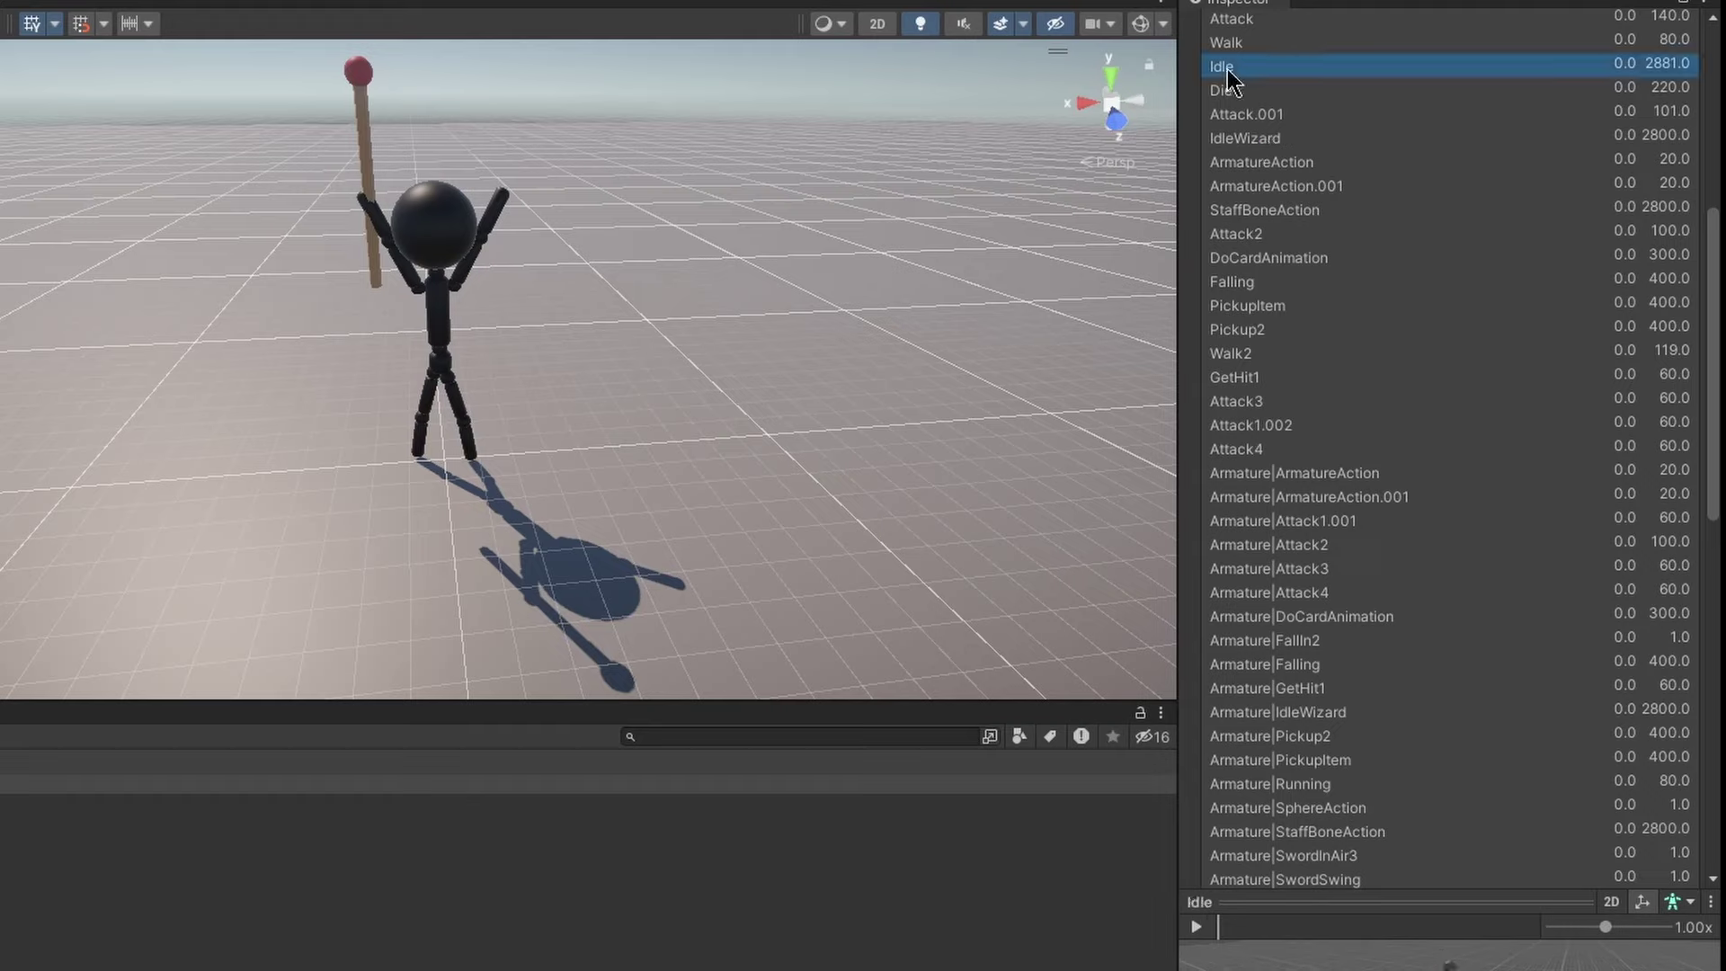
left_click(1266, 139)
left_click(1195, 930)
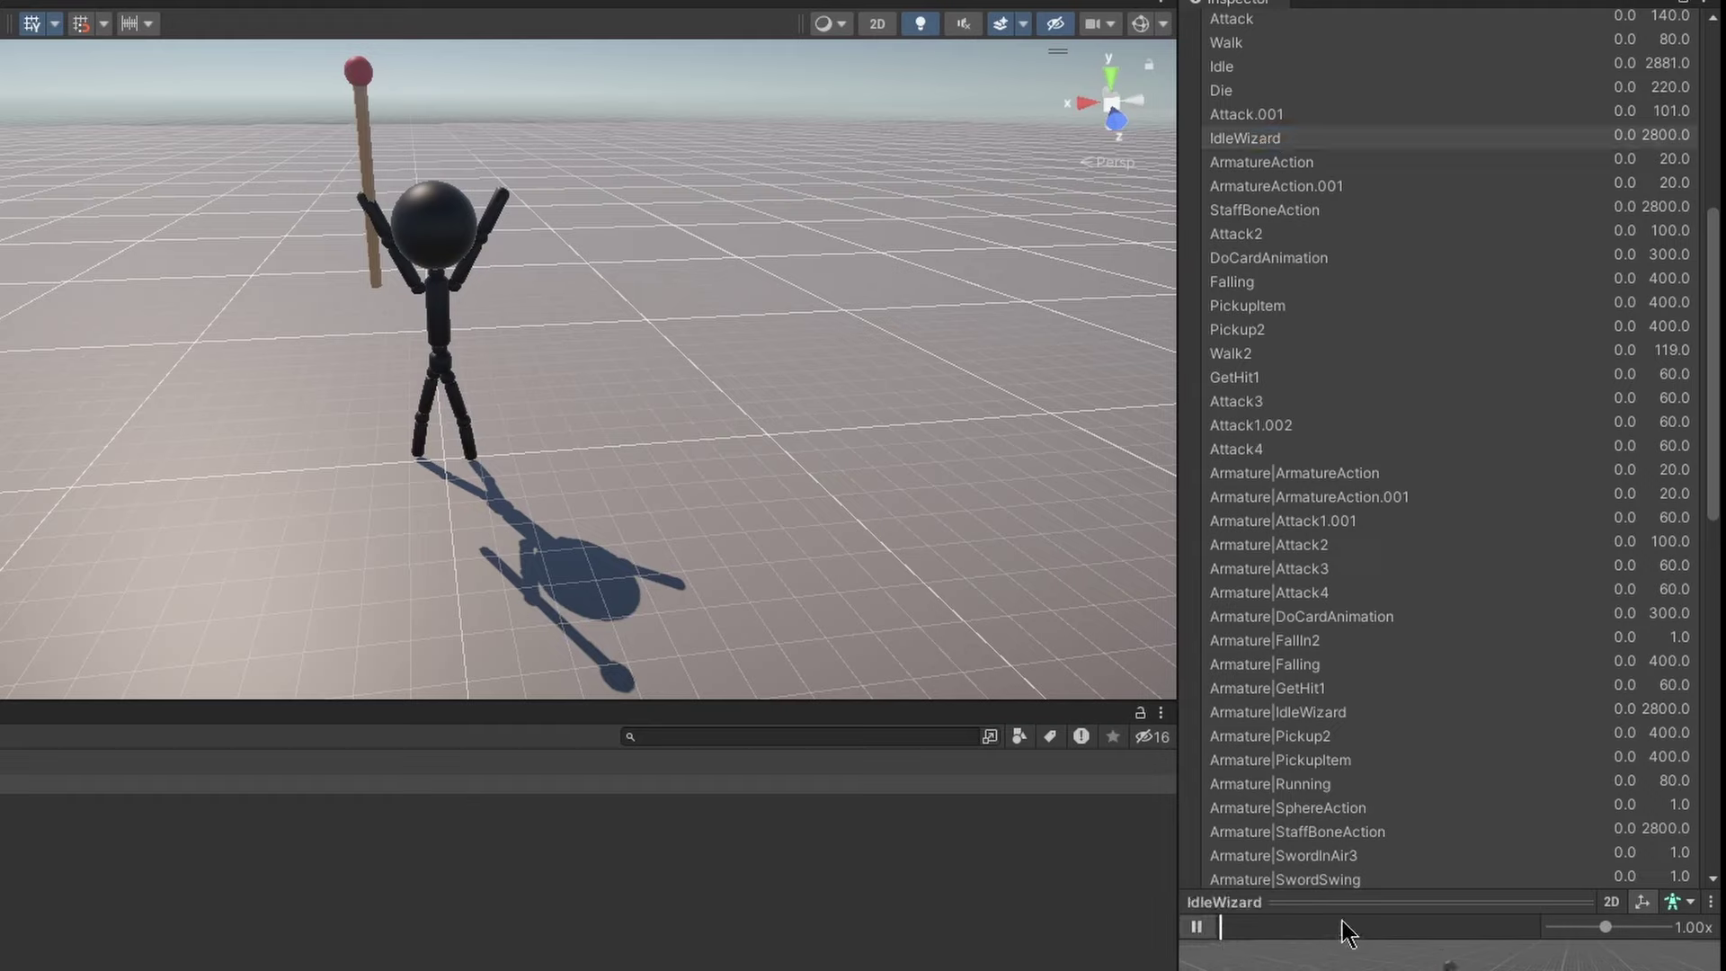
left_click_drag(1453, 912, 1456, 509)
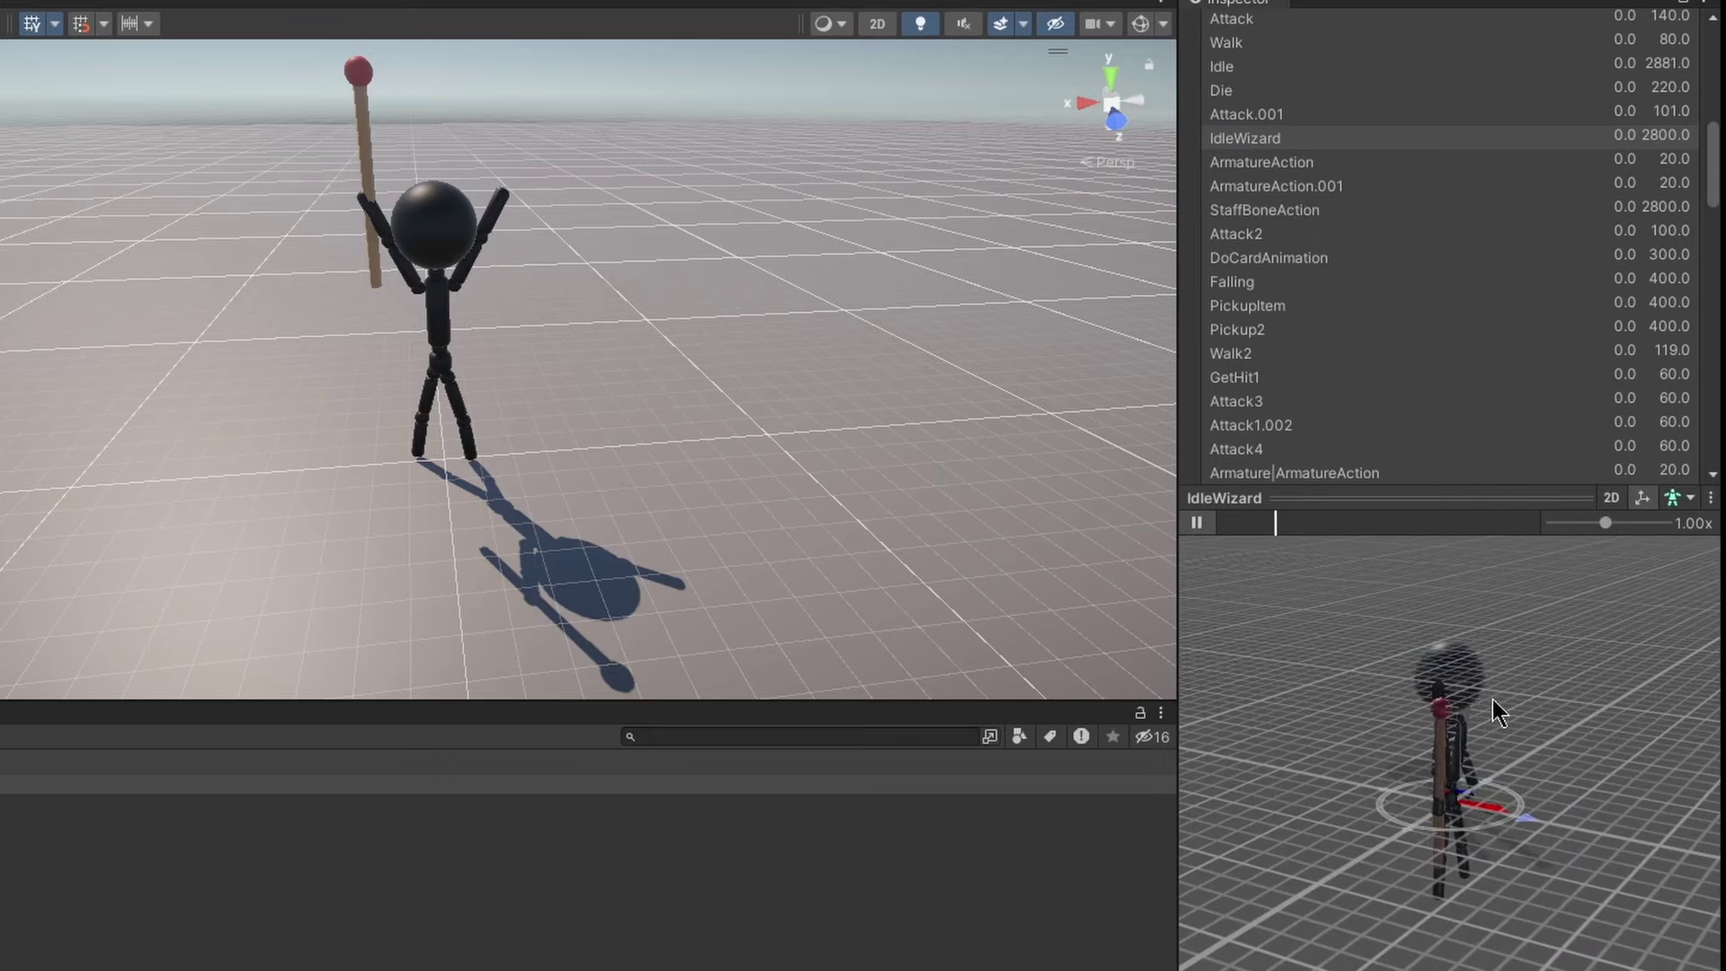
left_click_drag(1492, 699, 1266, 635)
left_click_drag(1457, 834, 1534, 757)
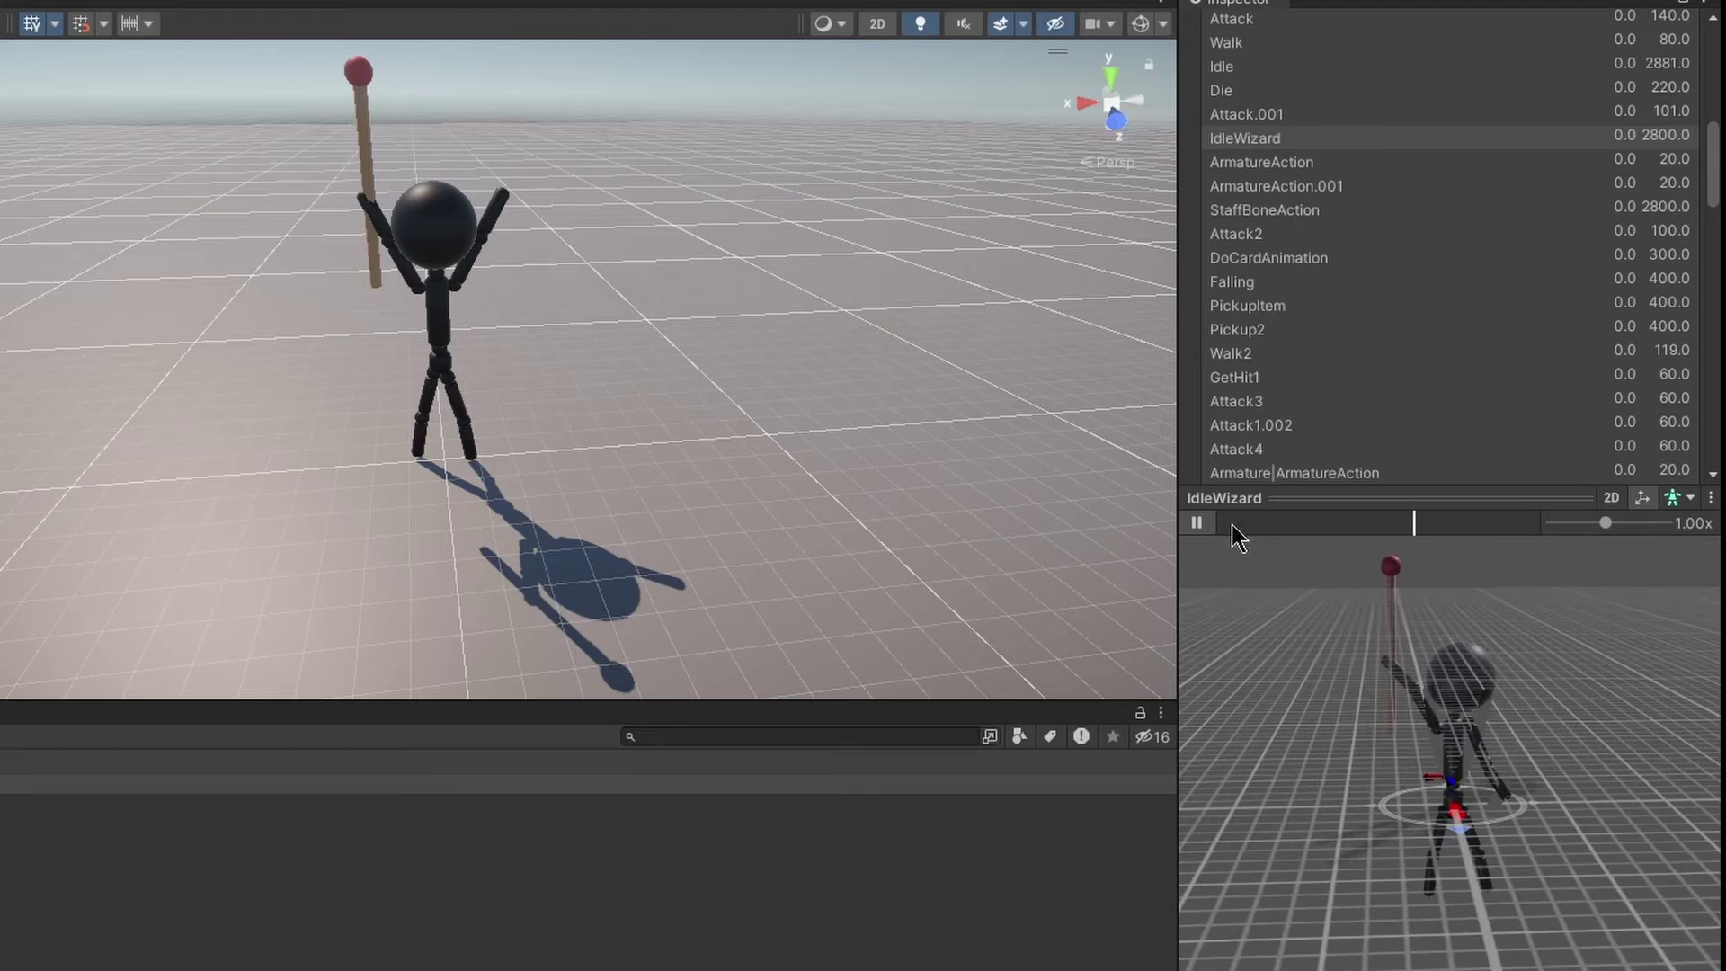
left_click_drag(1429, 688, 1489, 637)
scroll(1259, 108, "up", 3)
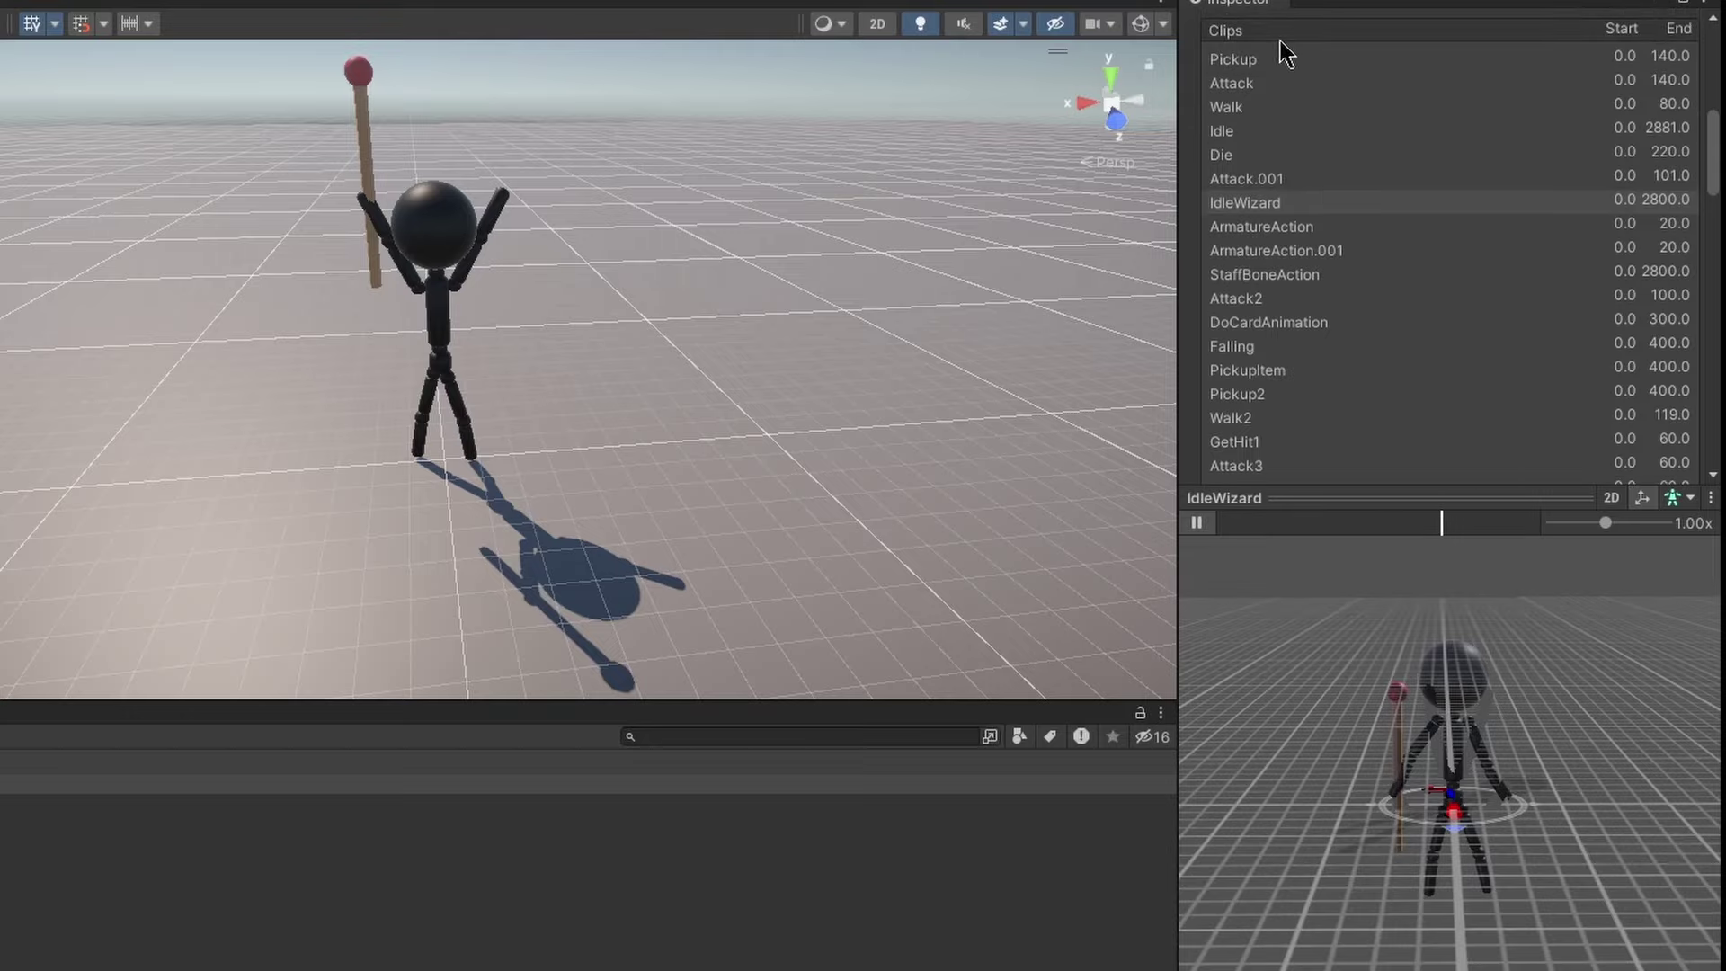
Play the Idle clip in the animation preview from the front, then open the model's material import settings
left_click(1235, 130)
left_click(1197, 522)
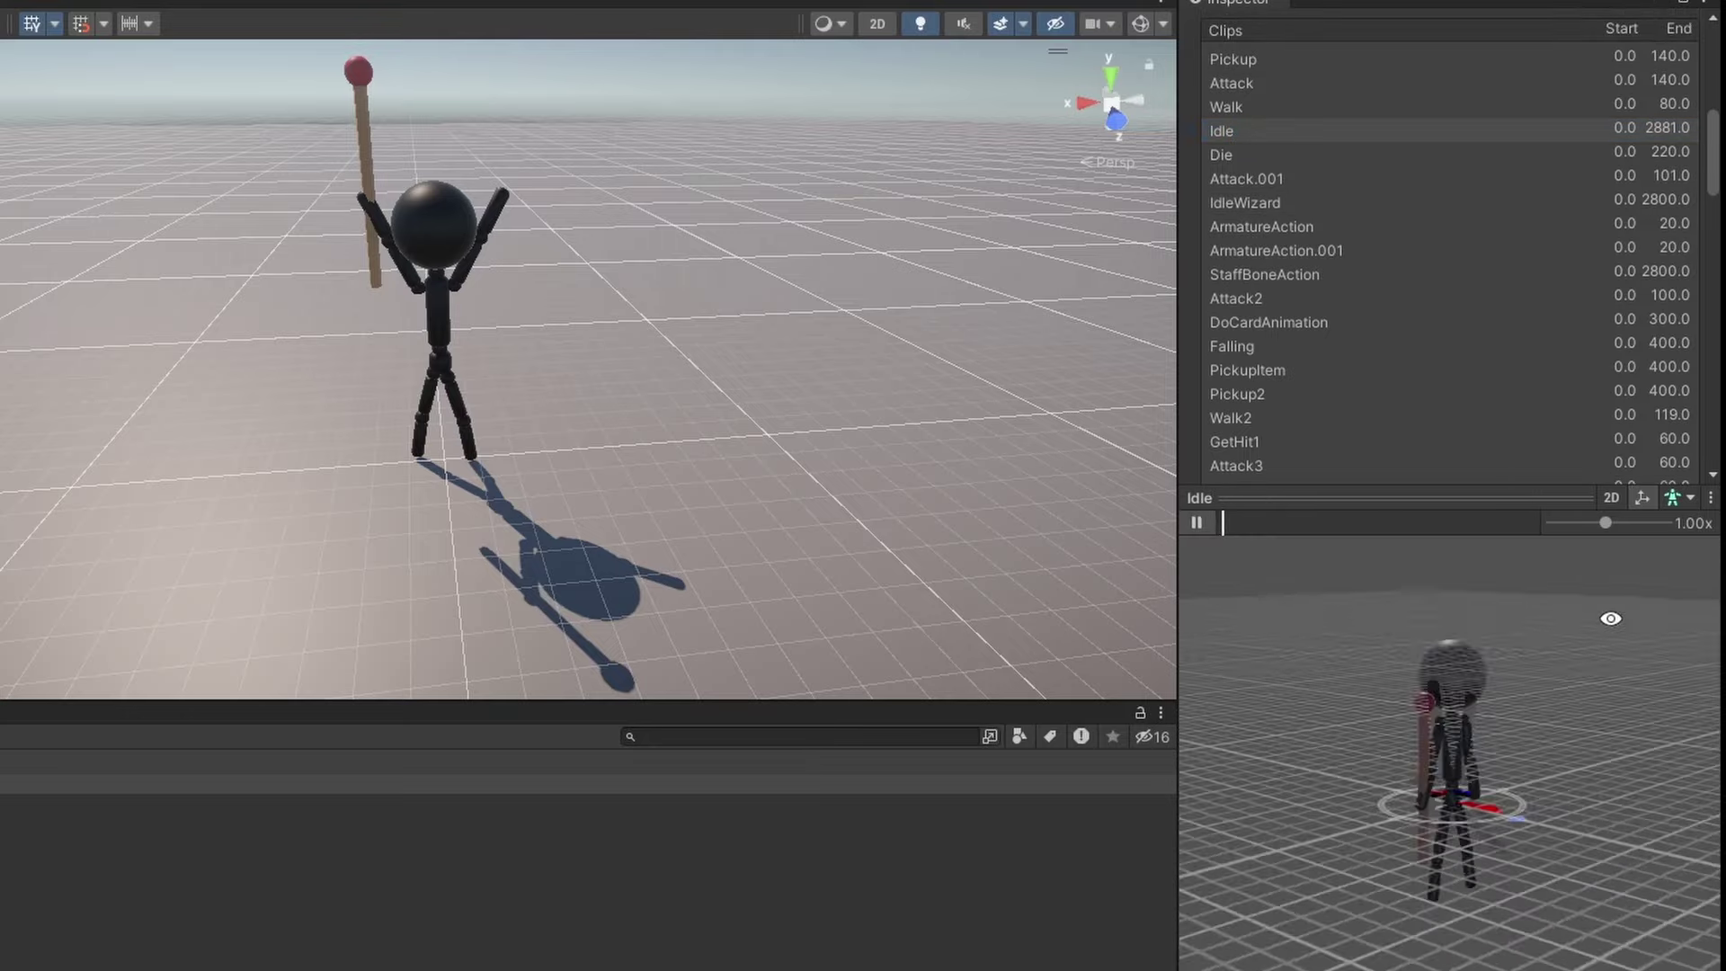
left_click_drag(1438, 657, 1474, 620)
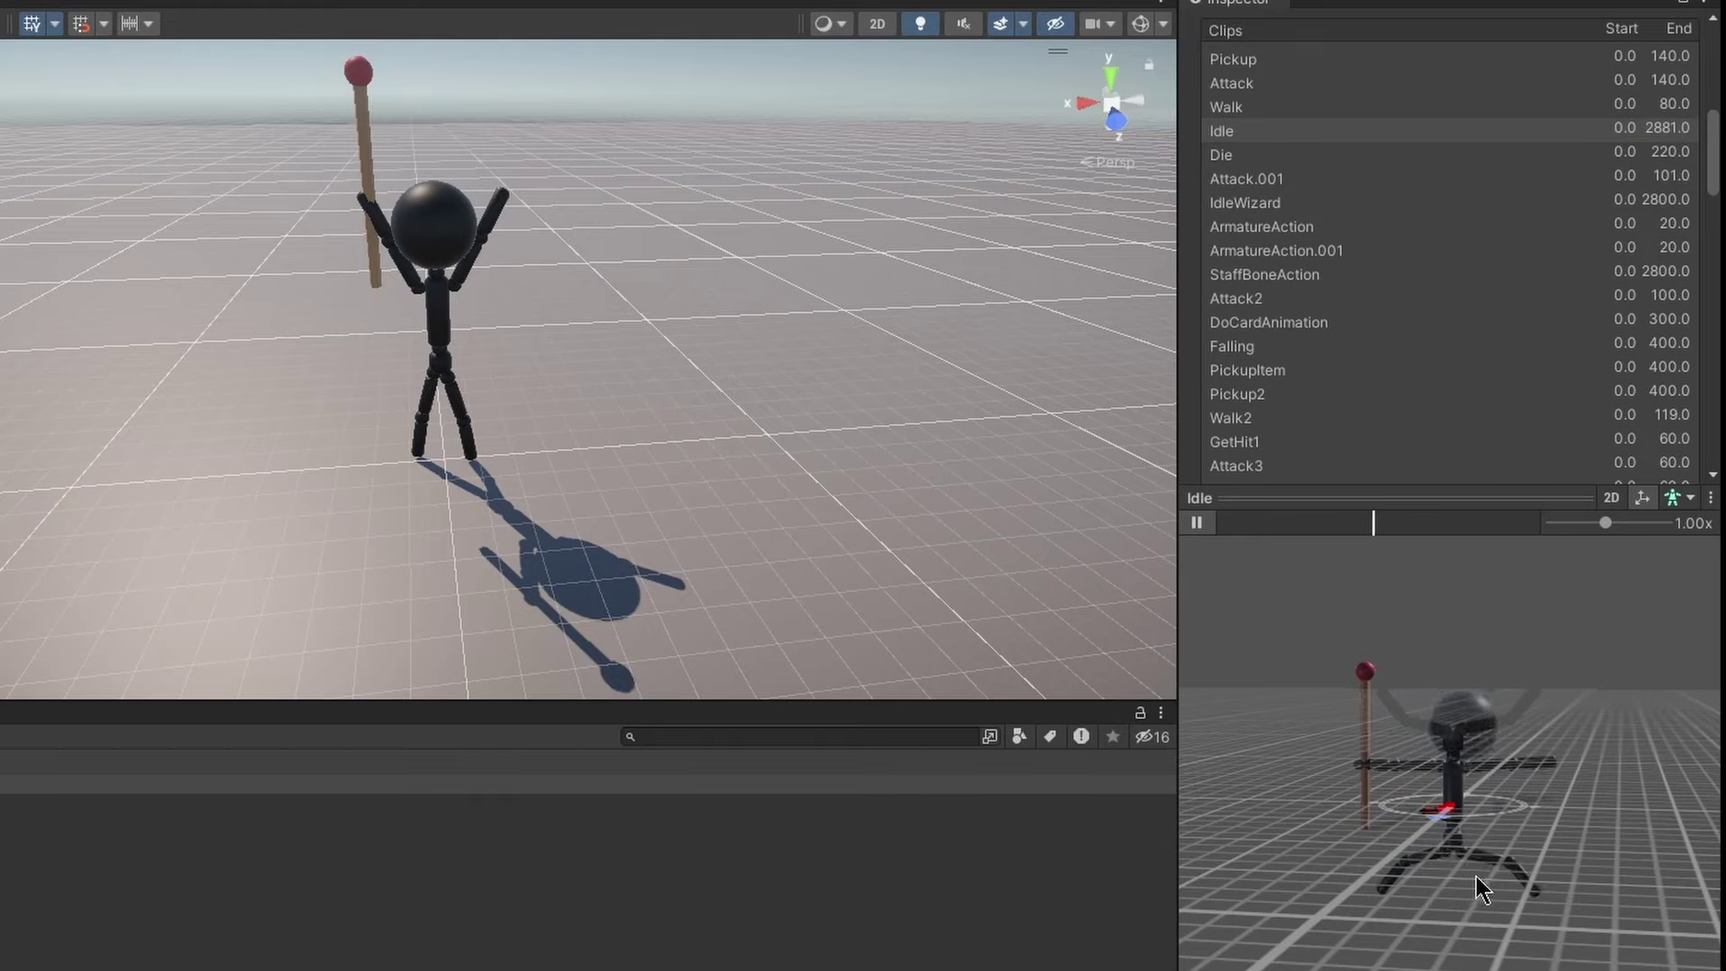
left_click_drag(1476, 877, 1446, 644)
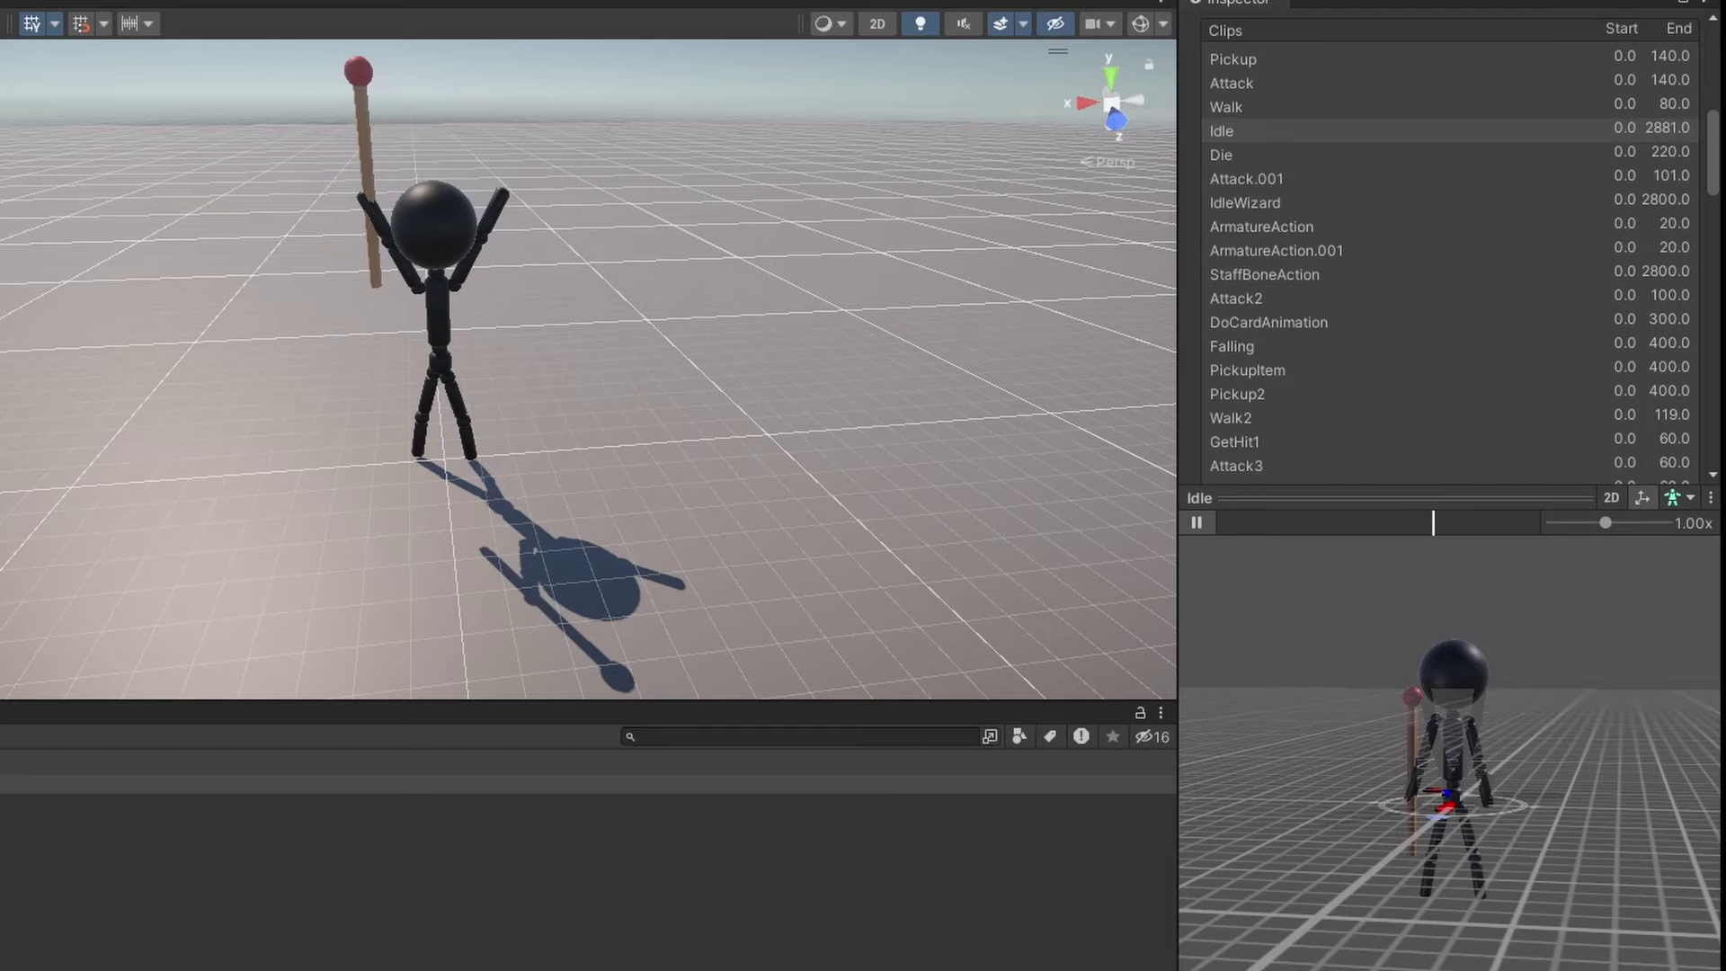
scroll(1310, 432, "up", 15)
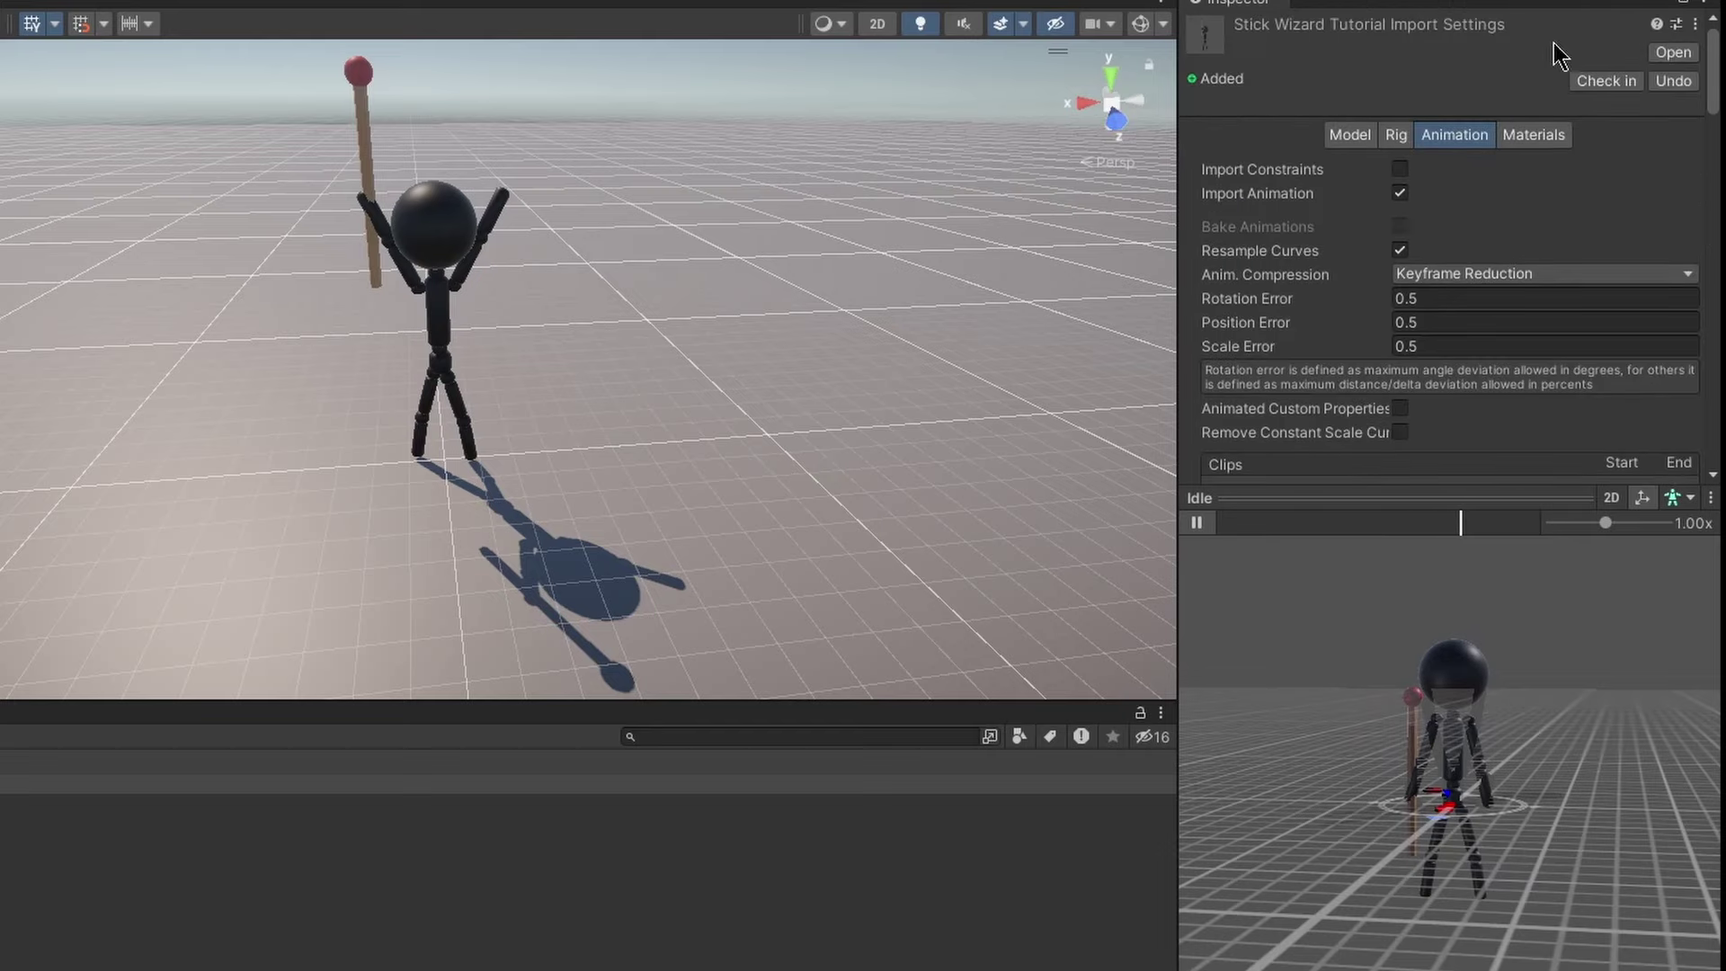
left_click(1544, 140)
left_click(78, 935)
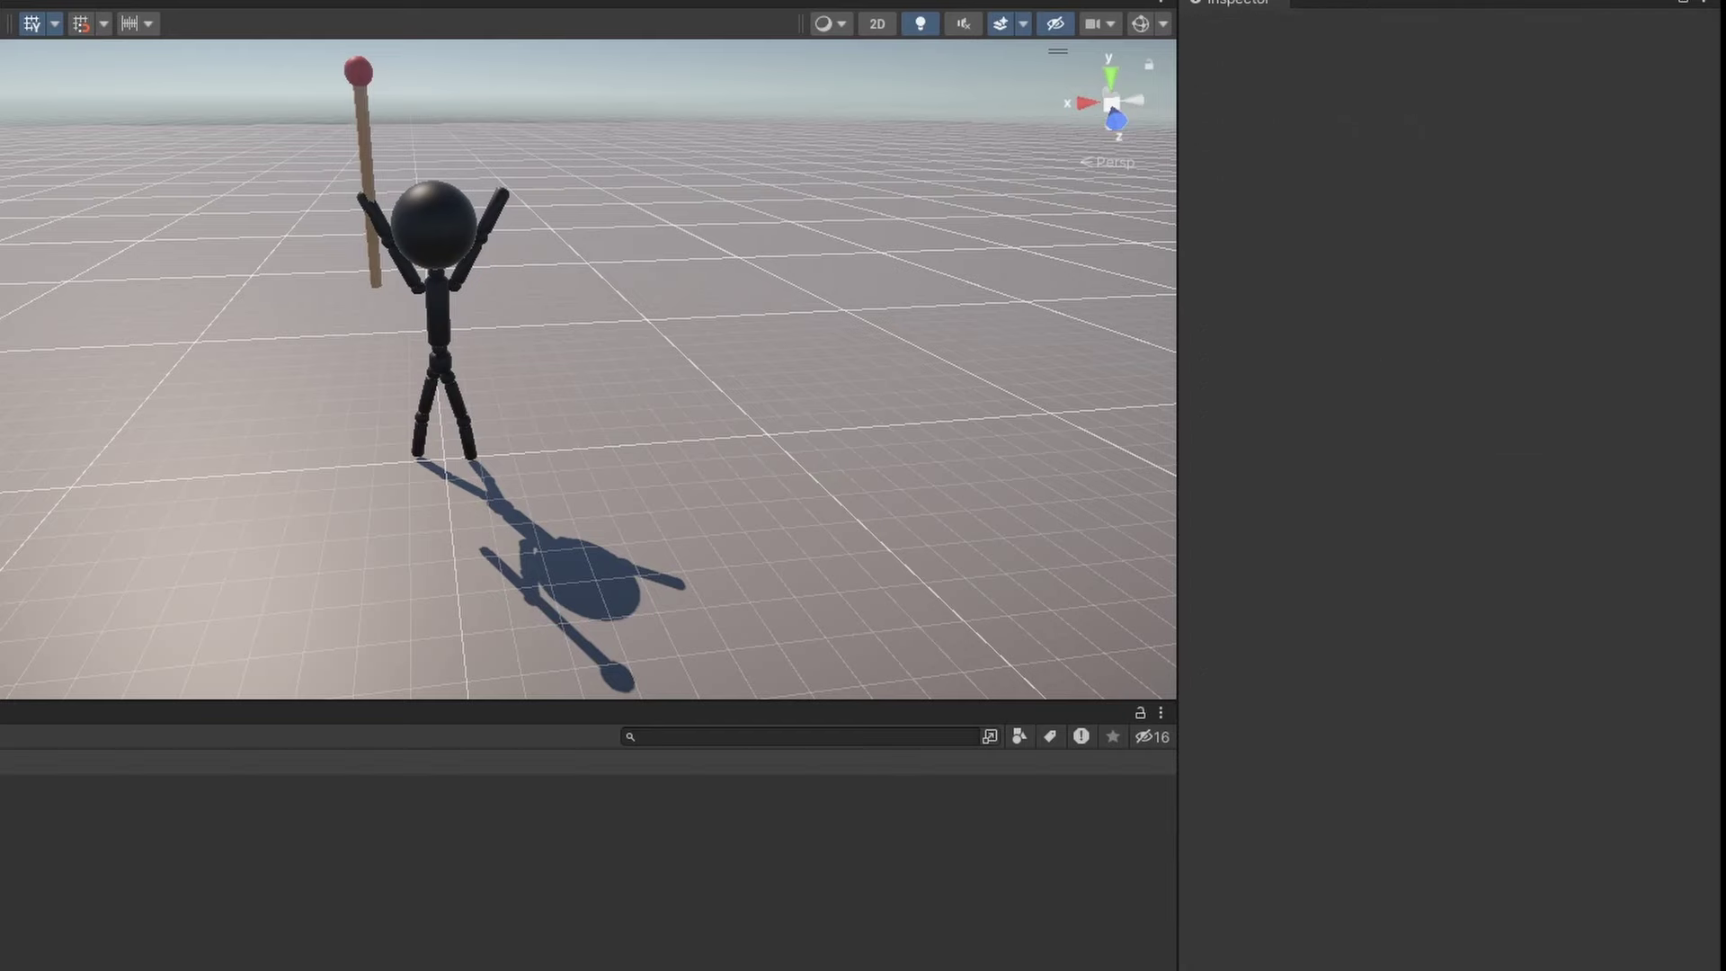
Add an Animator component to the StickWizardTutorial object in the scene
left_click(137, 119)
left_click(184, 138)
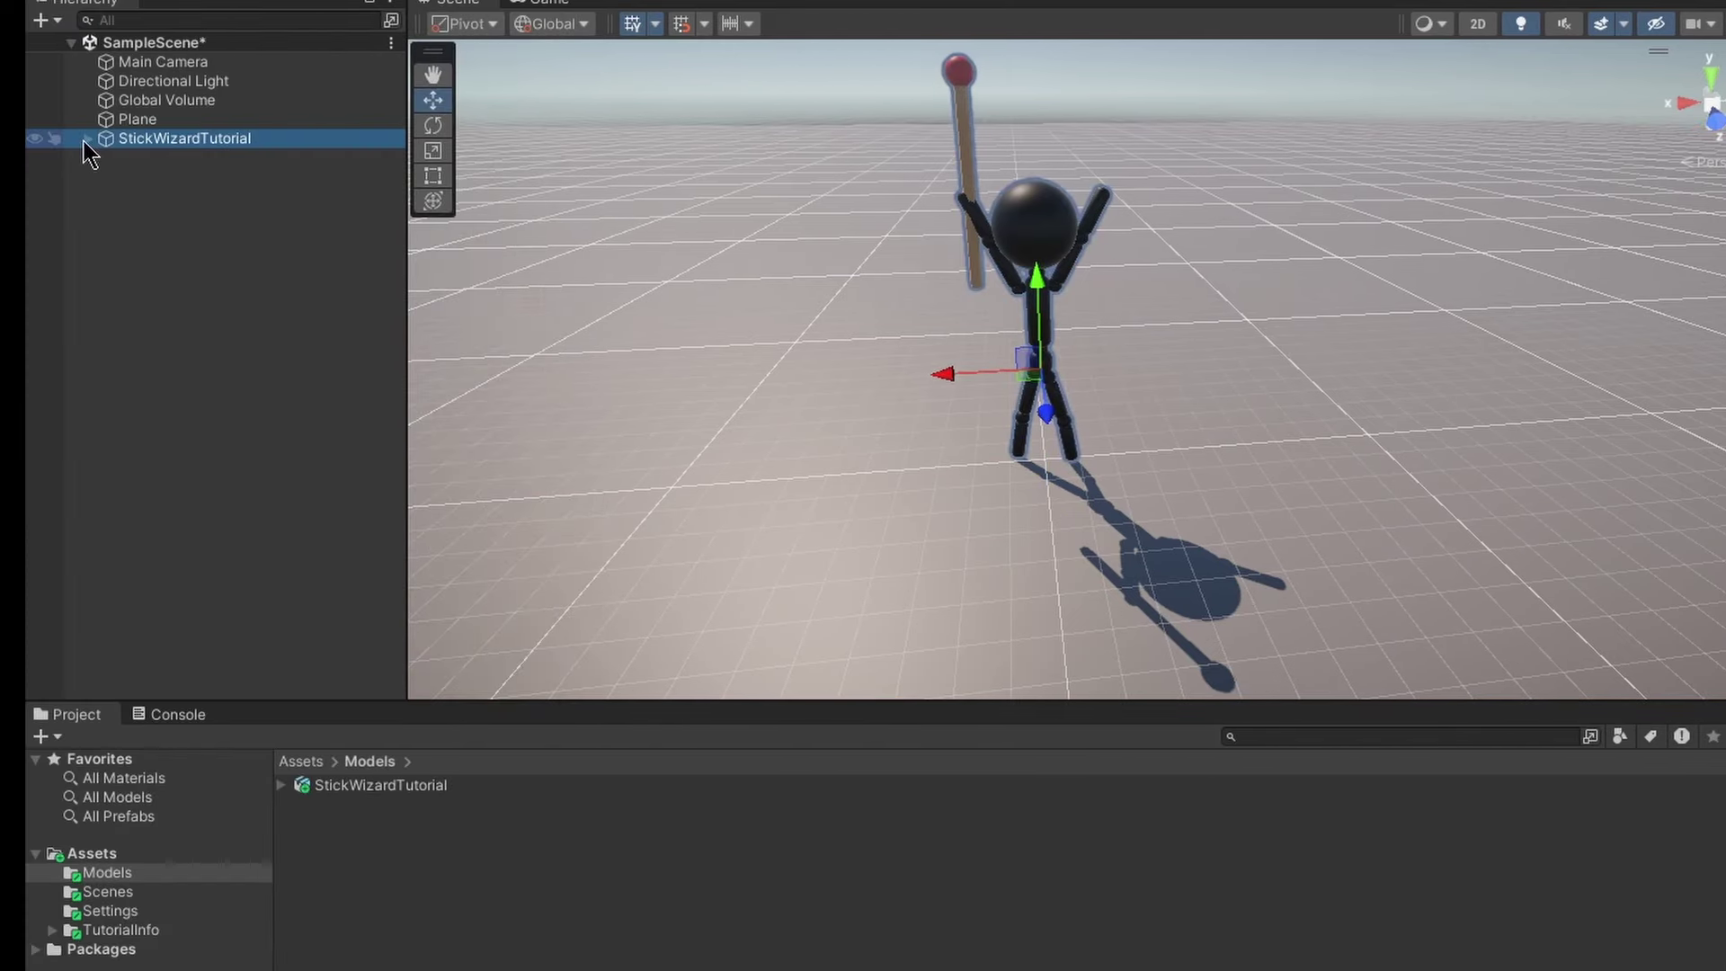
left_click(87, 139)
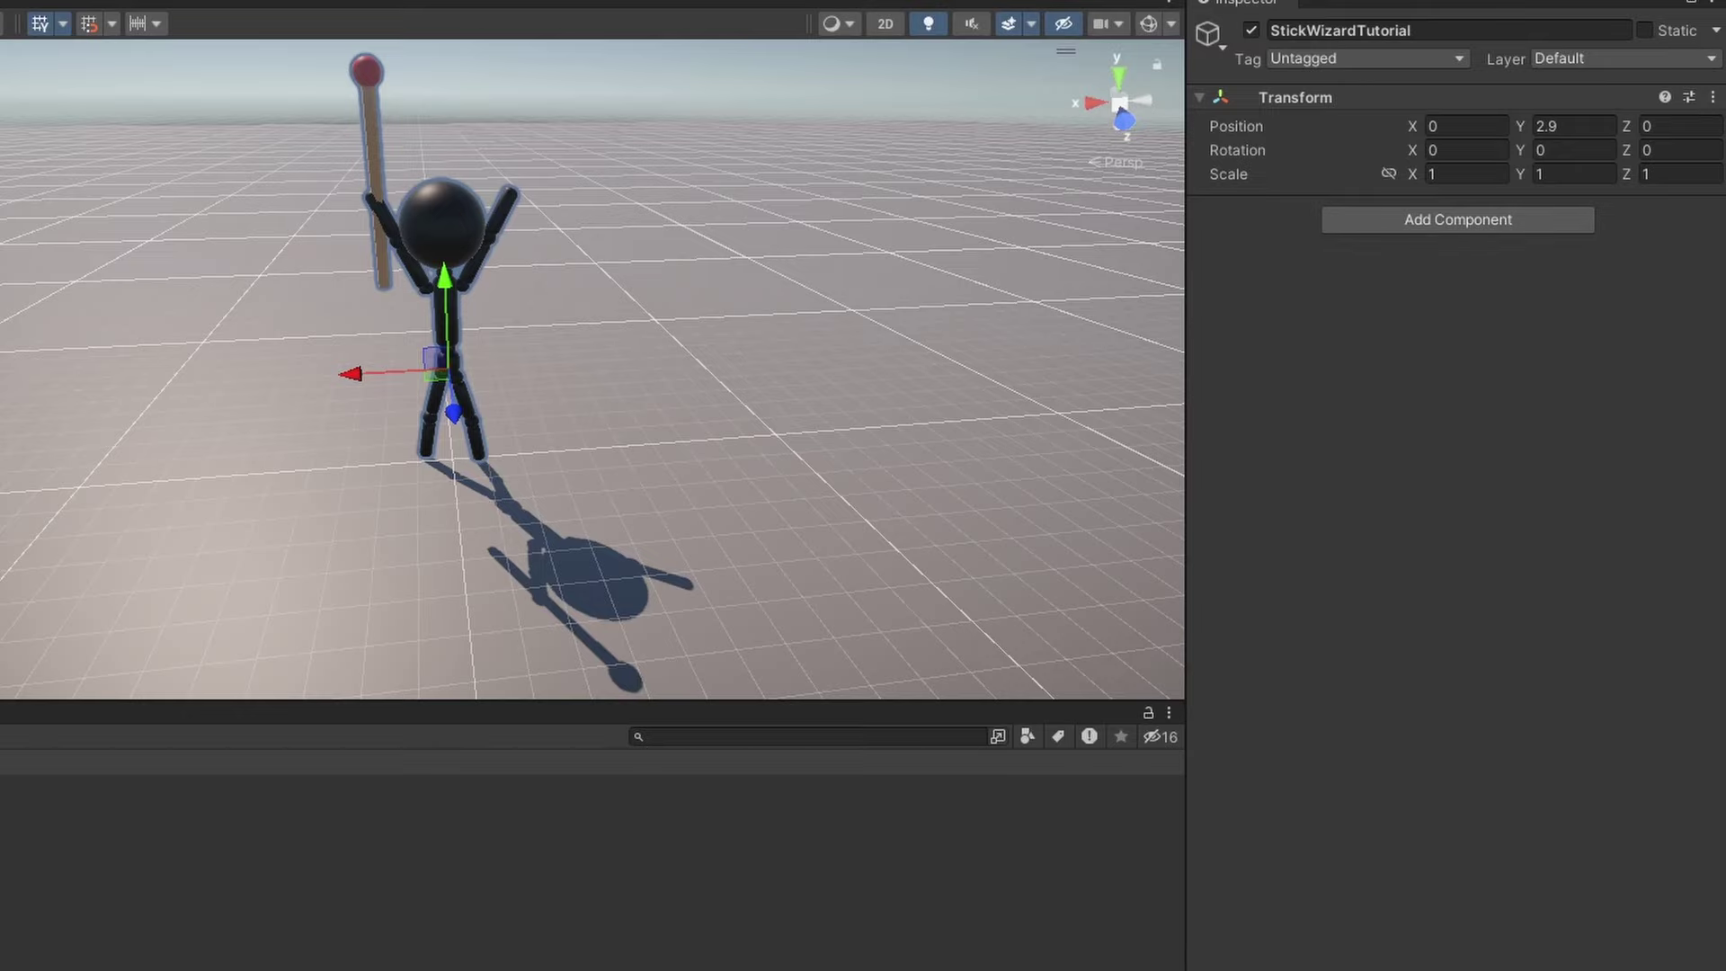
left_click(1458, 221)
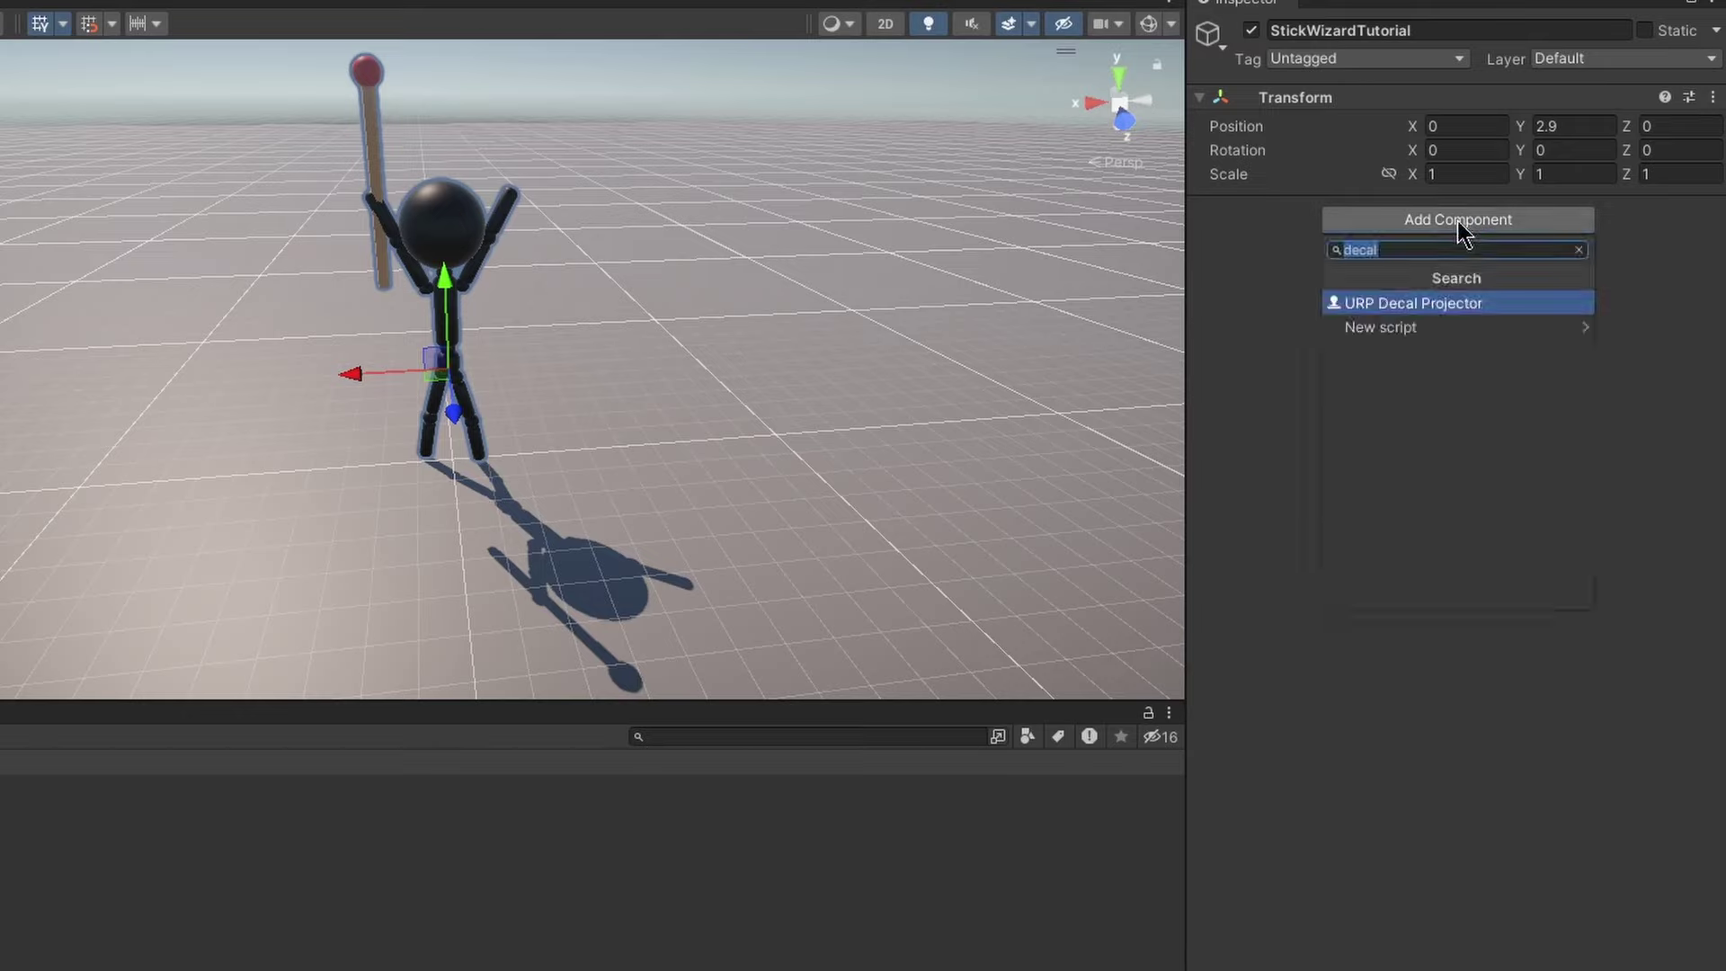
type("animator")
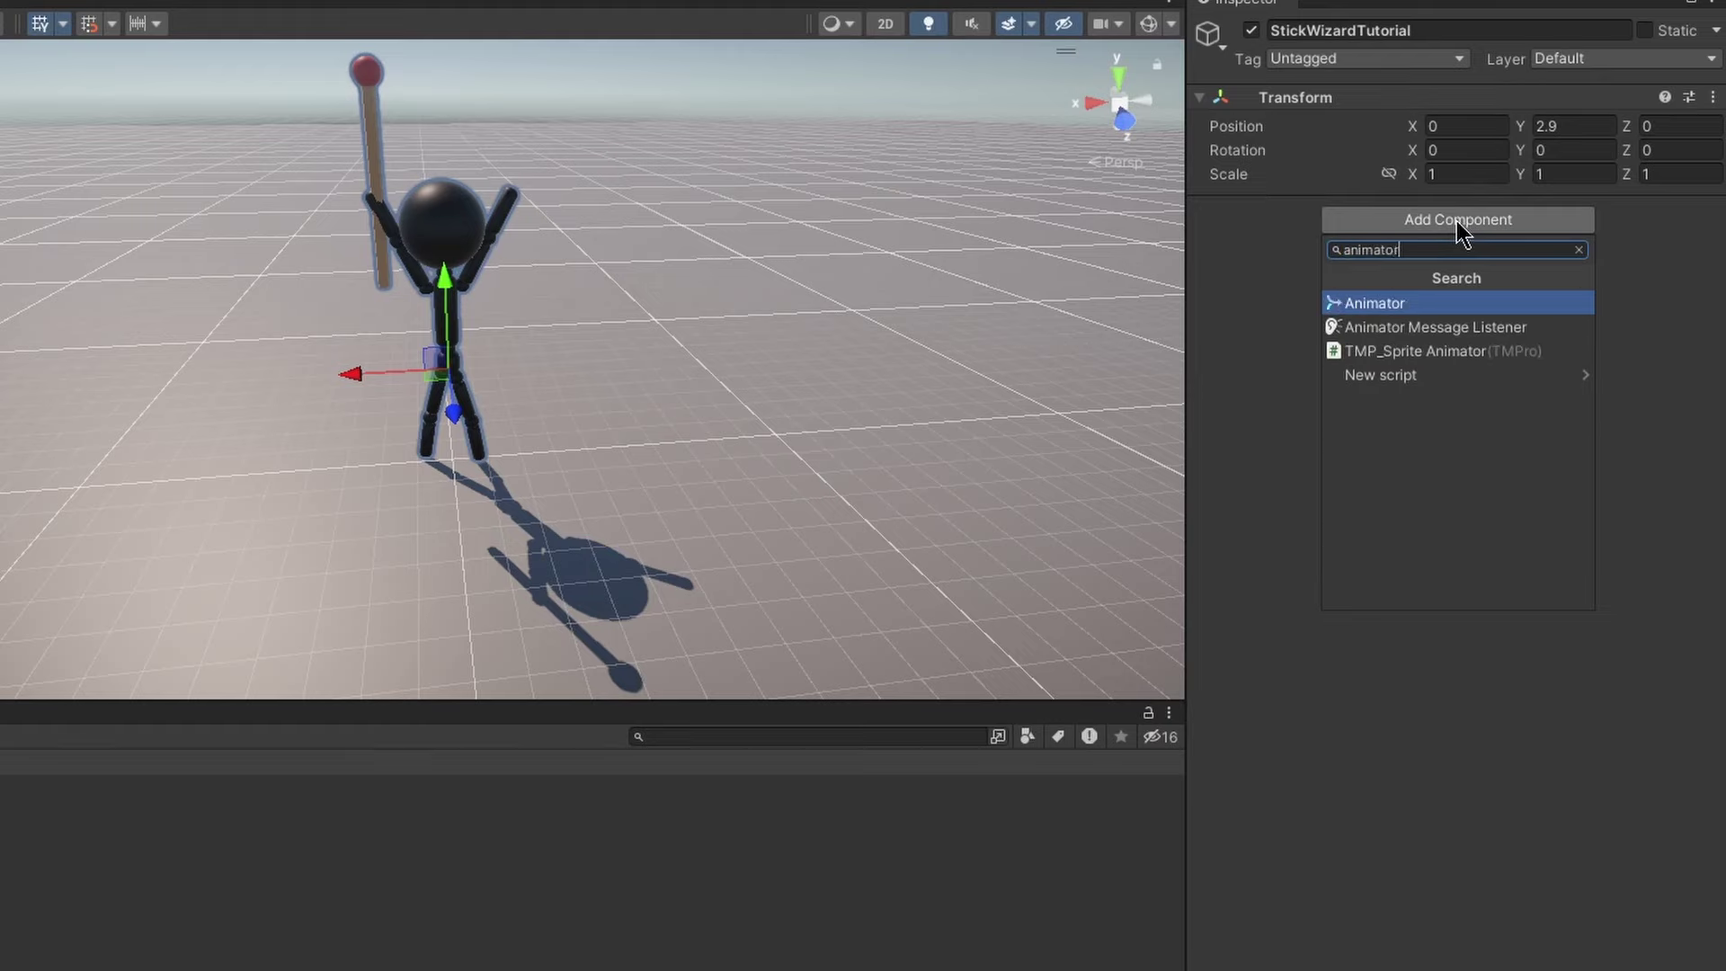
key("Return")
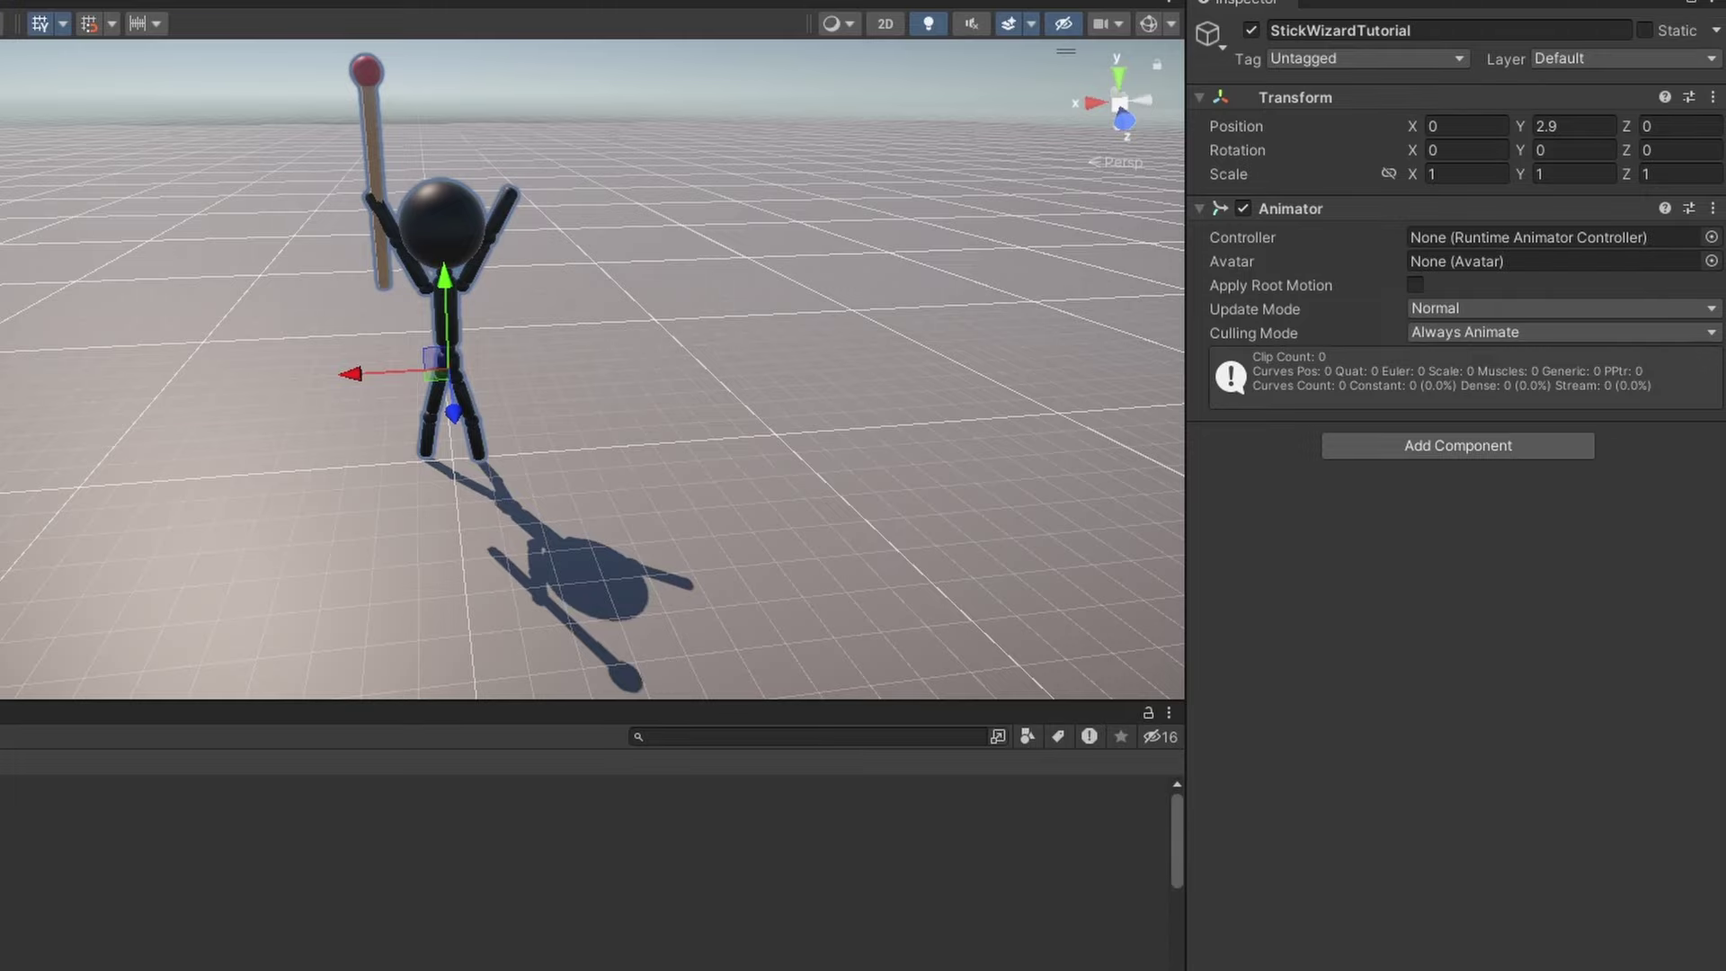
Assign StickWizardTutorialAvatar from the StickWizardTutorial model asset as the Avatar of the object's Animator component
scroll(77, 800, "down", 5)
scroll(77, 800, "up", 5)
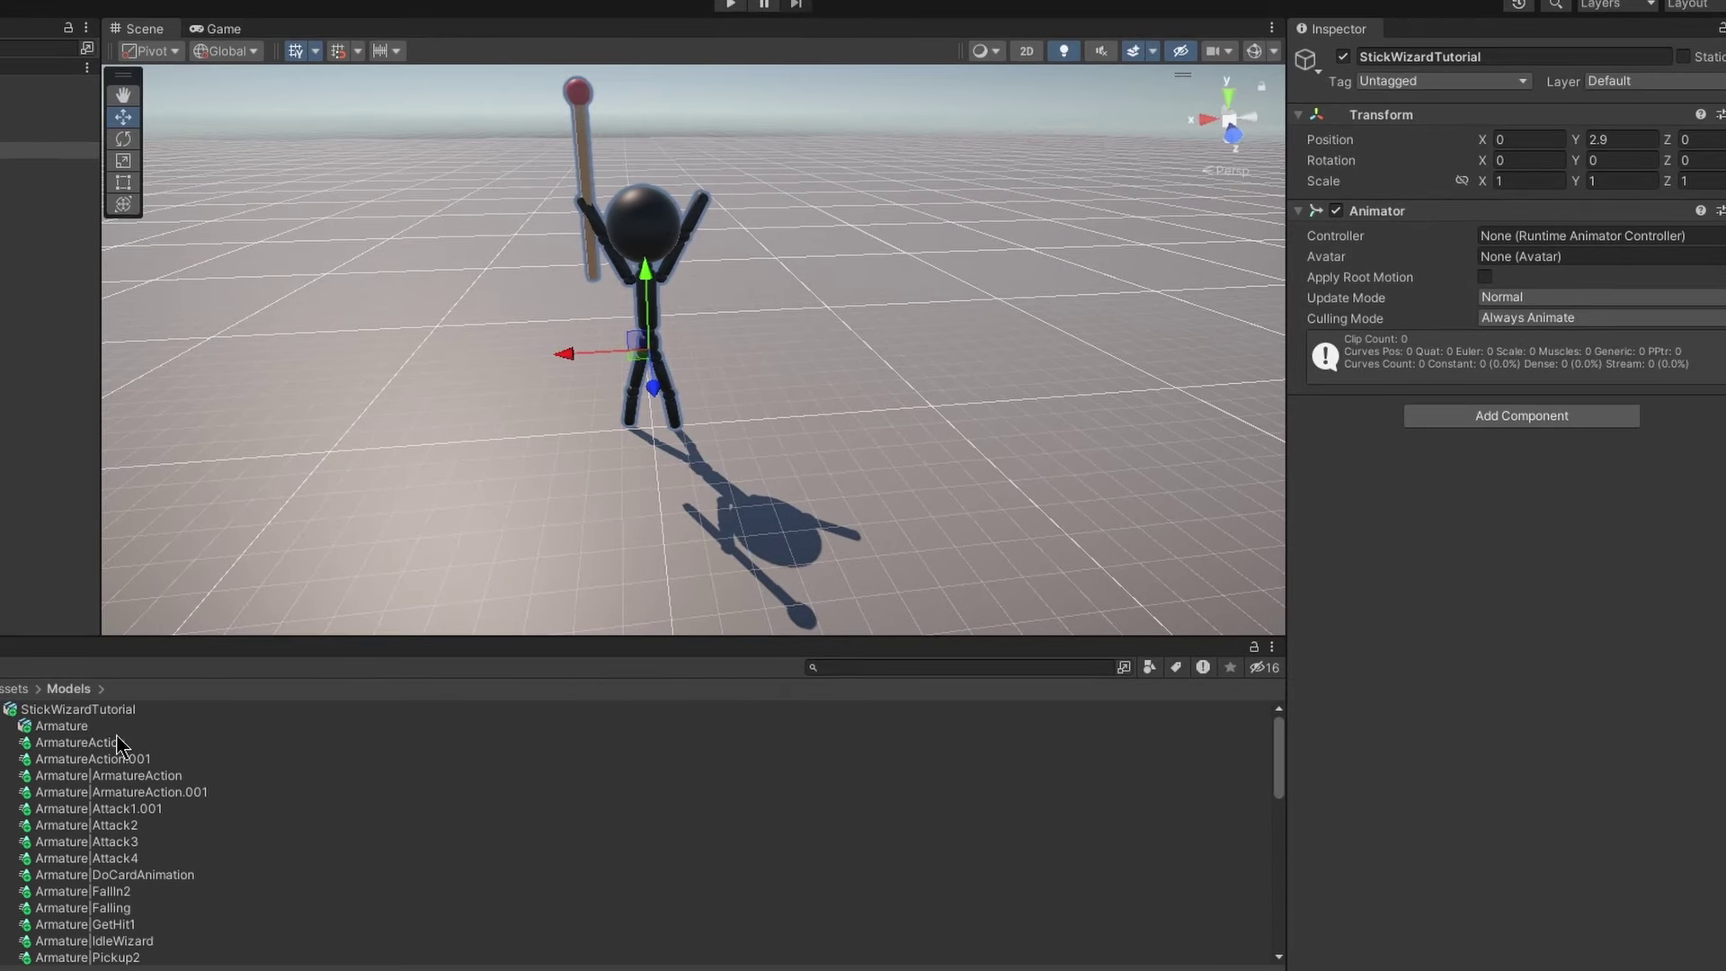
left_click(104, 710)
left_click_drag(1216, 968, 1262, 968)
scroll(822, 910, "down", 5, "ctrl")
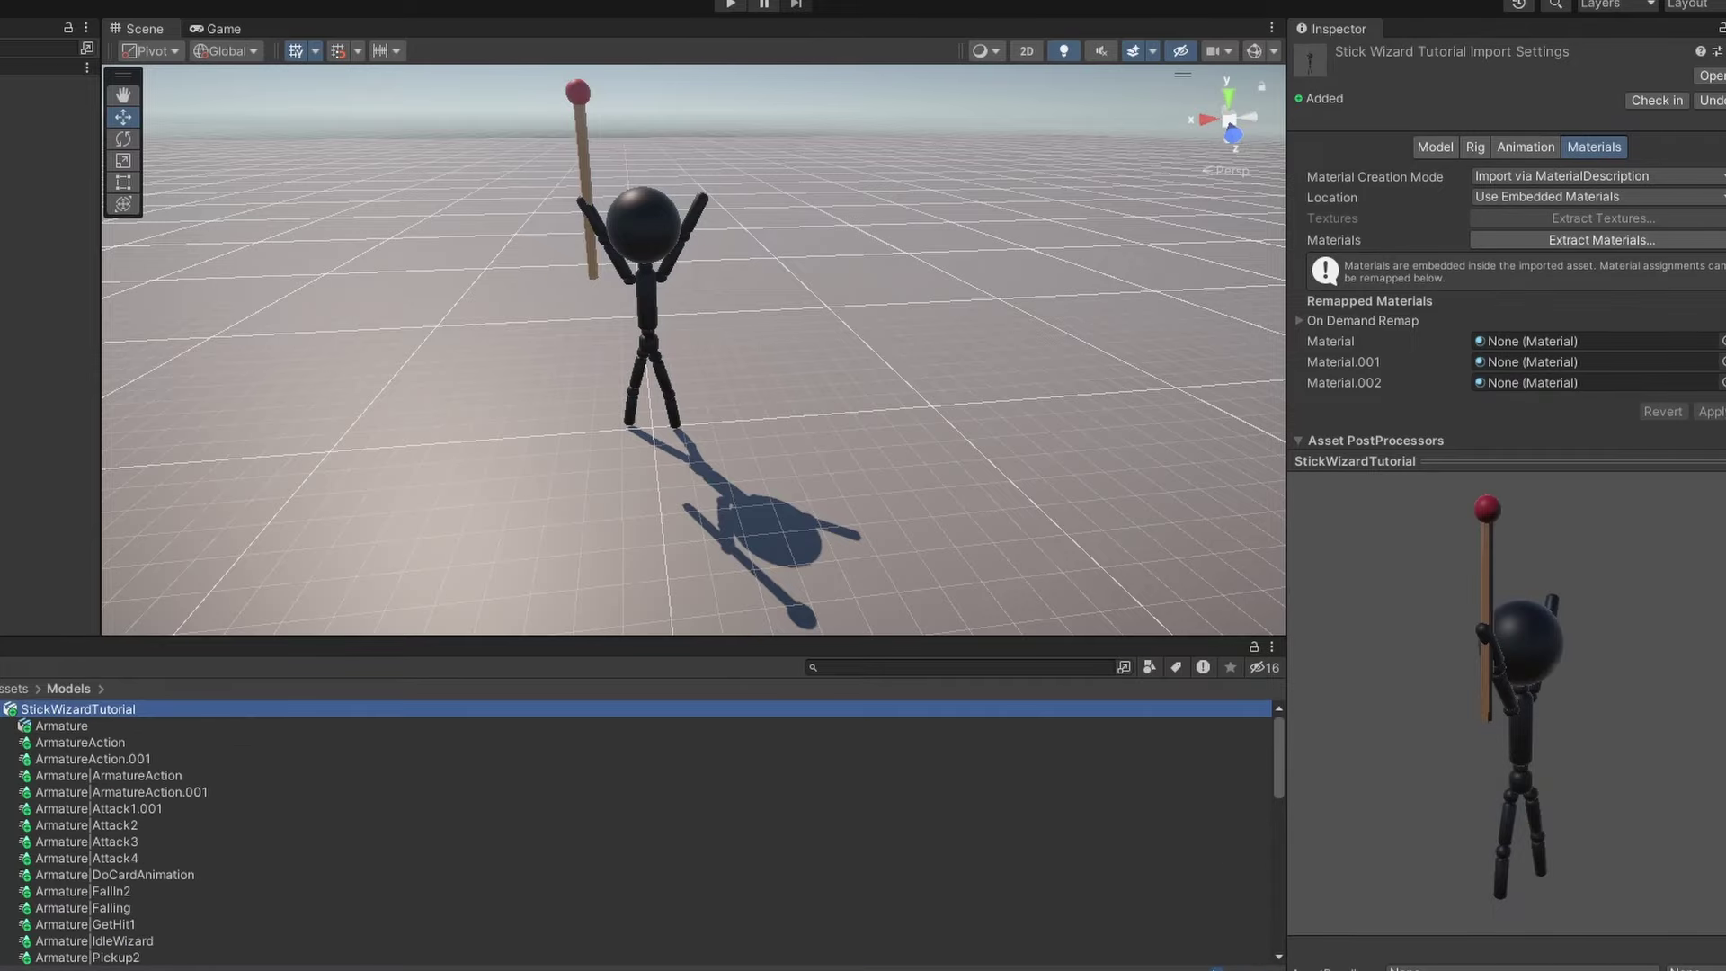
scroll(65, 890, "down", 5)
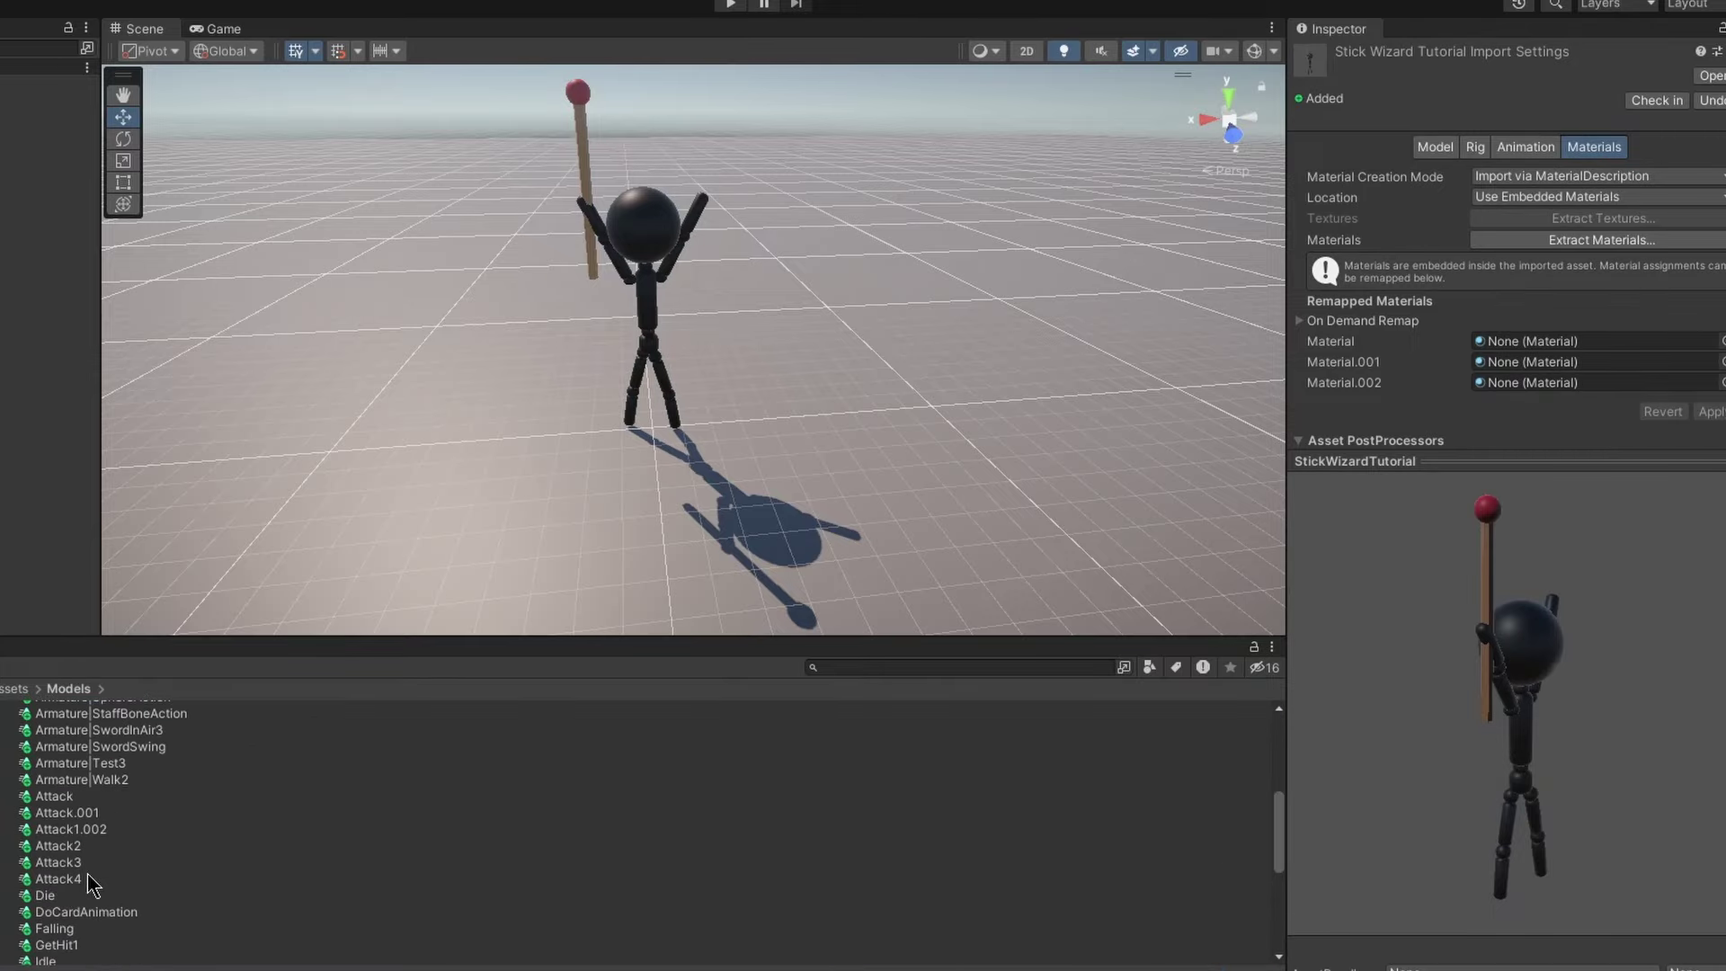
scroll(90, 881, "down", 8)
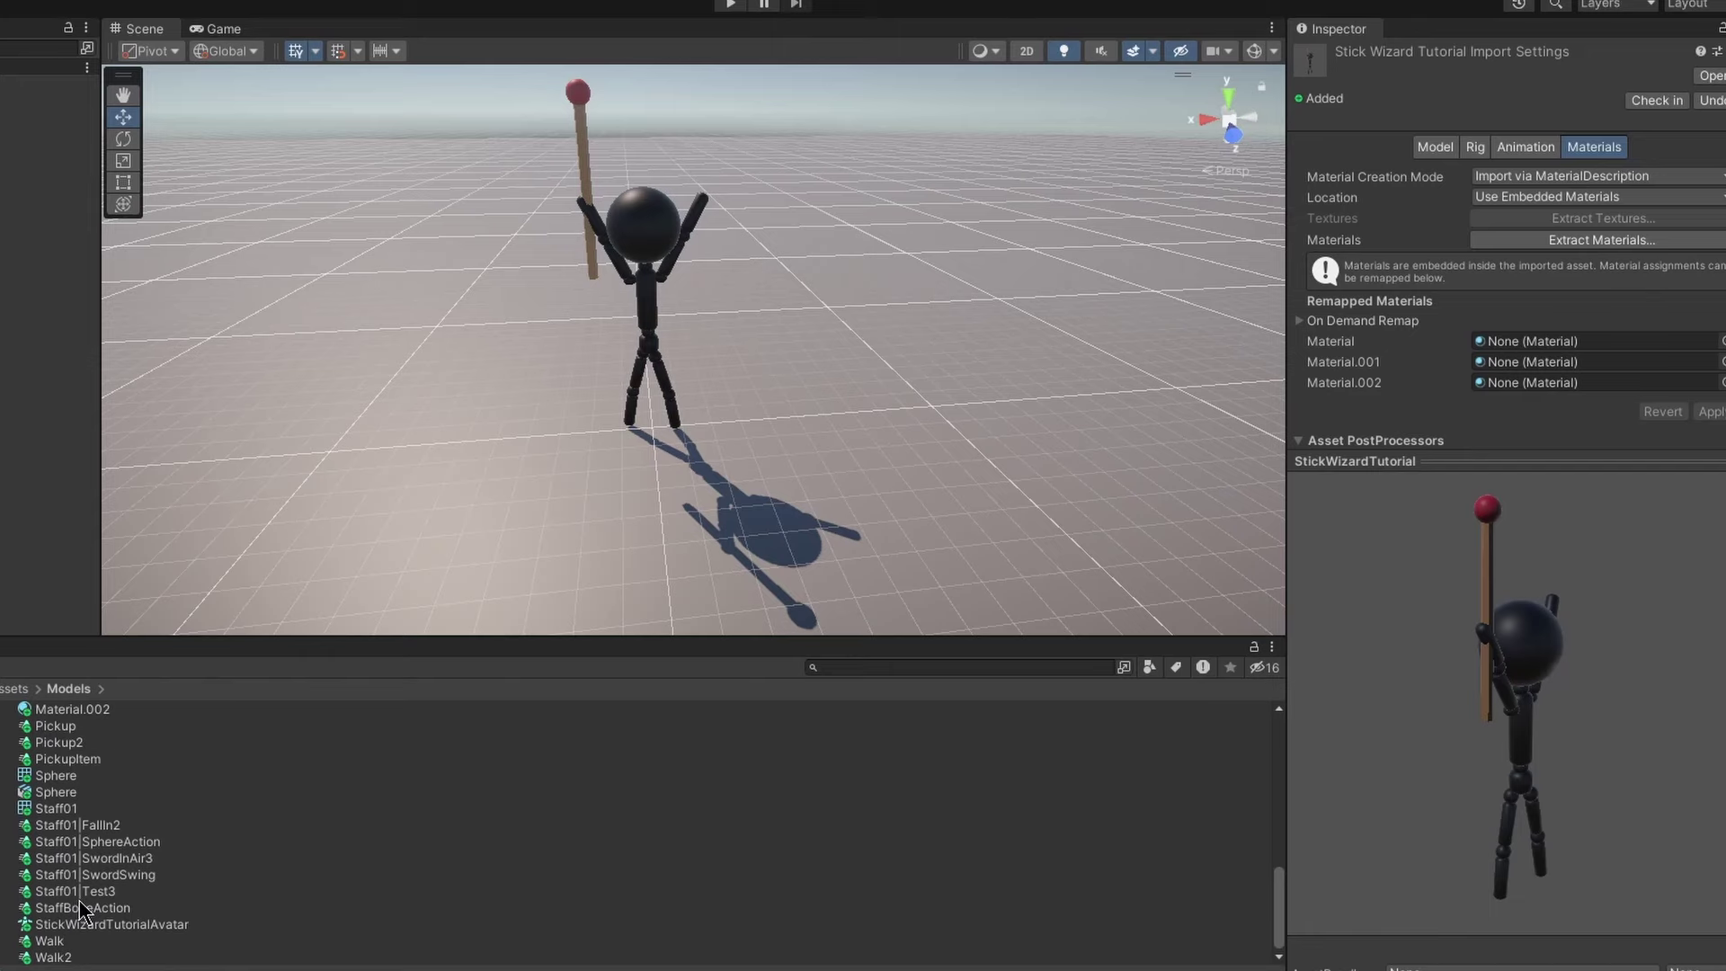
left_click(126, 927)
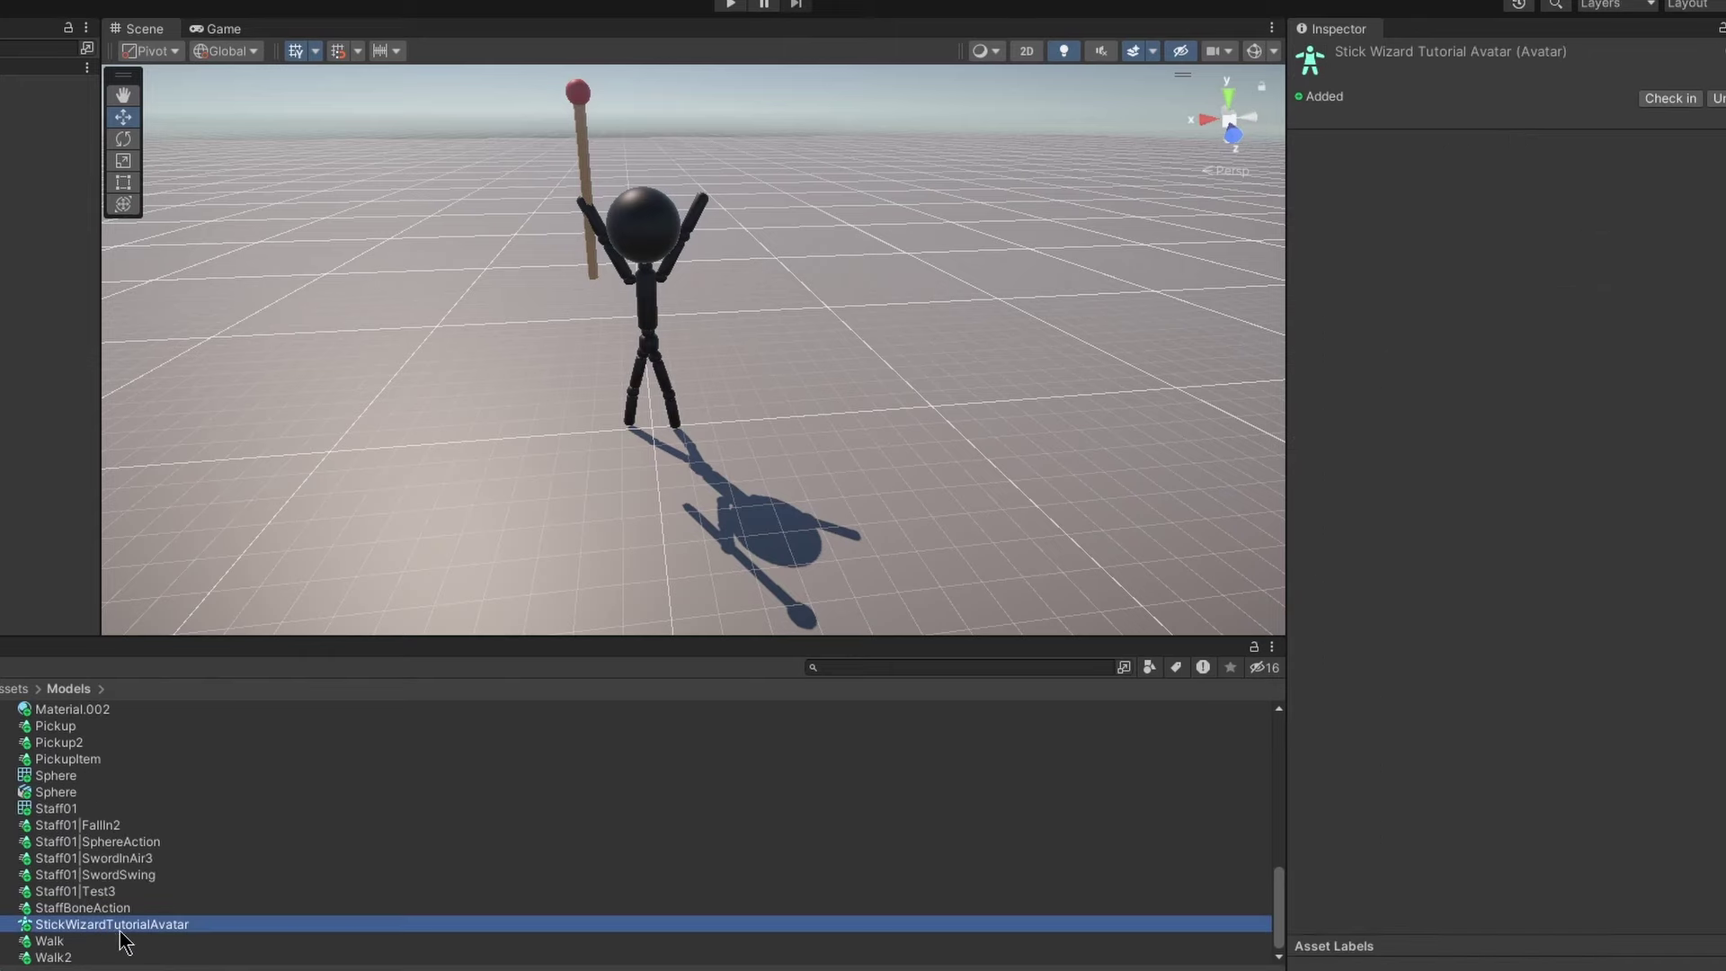
left_click_drag(144, 925, 1515, 255)
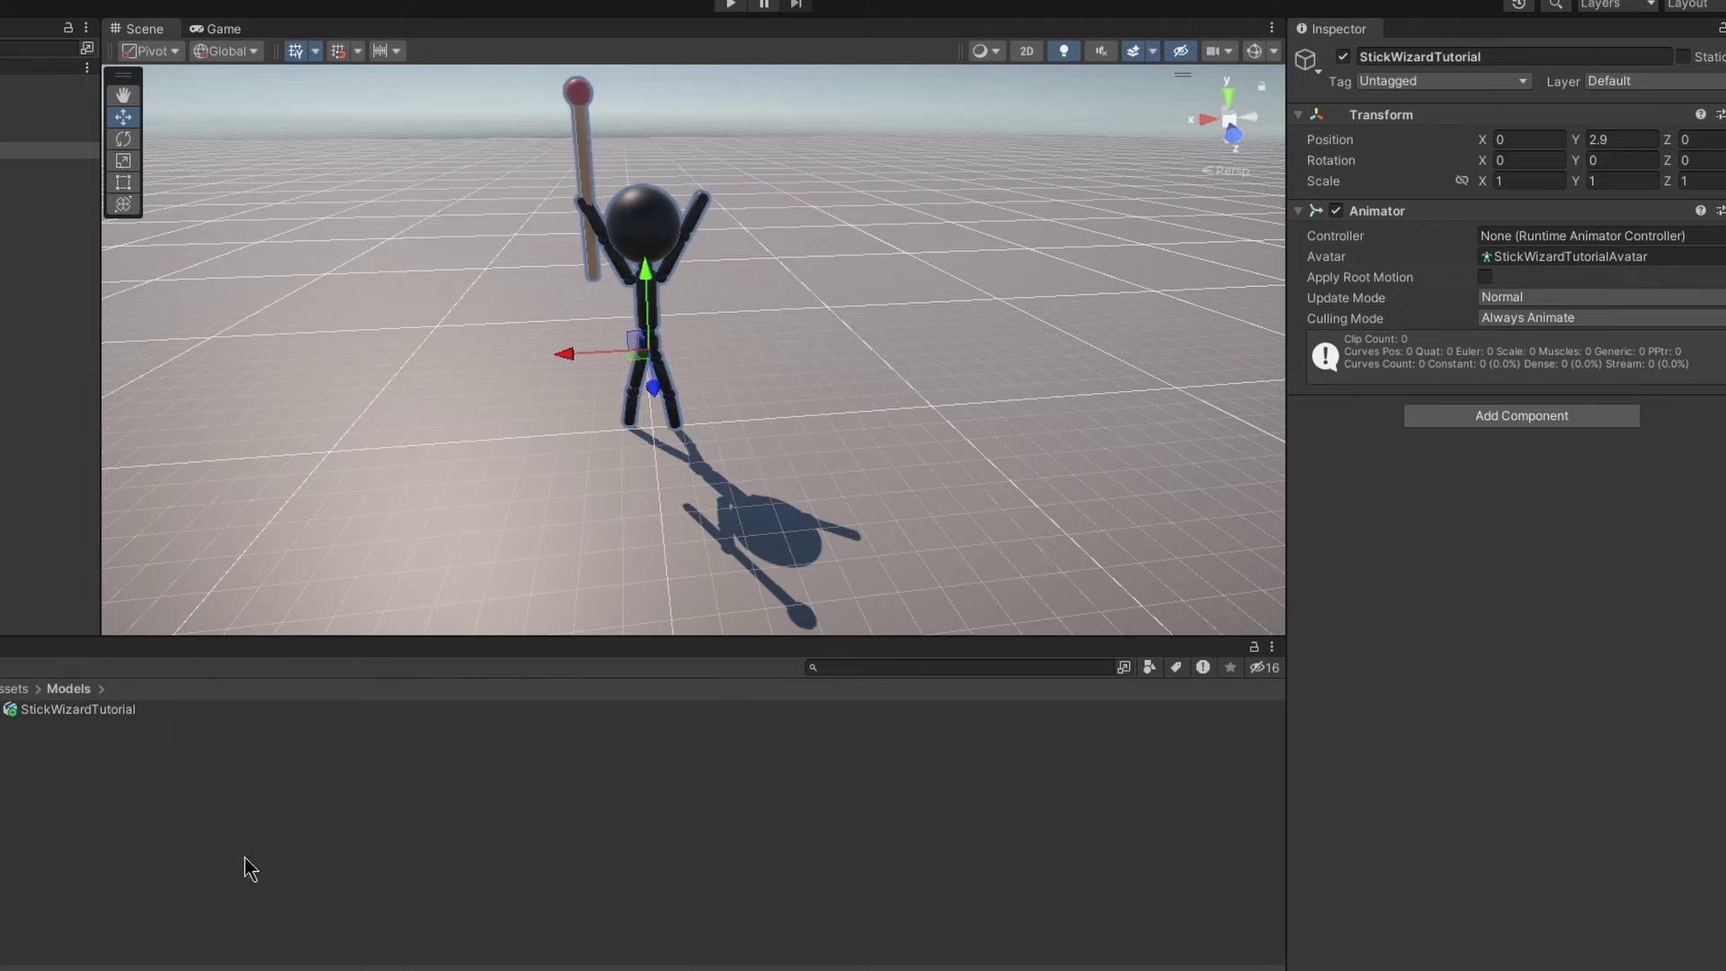
Create an Animator Controller named PlayerController in the Models folder
right_click(85, 741)
mouse_move(186, 143)
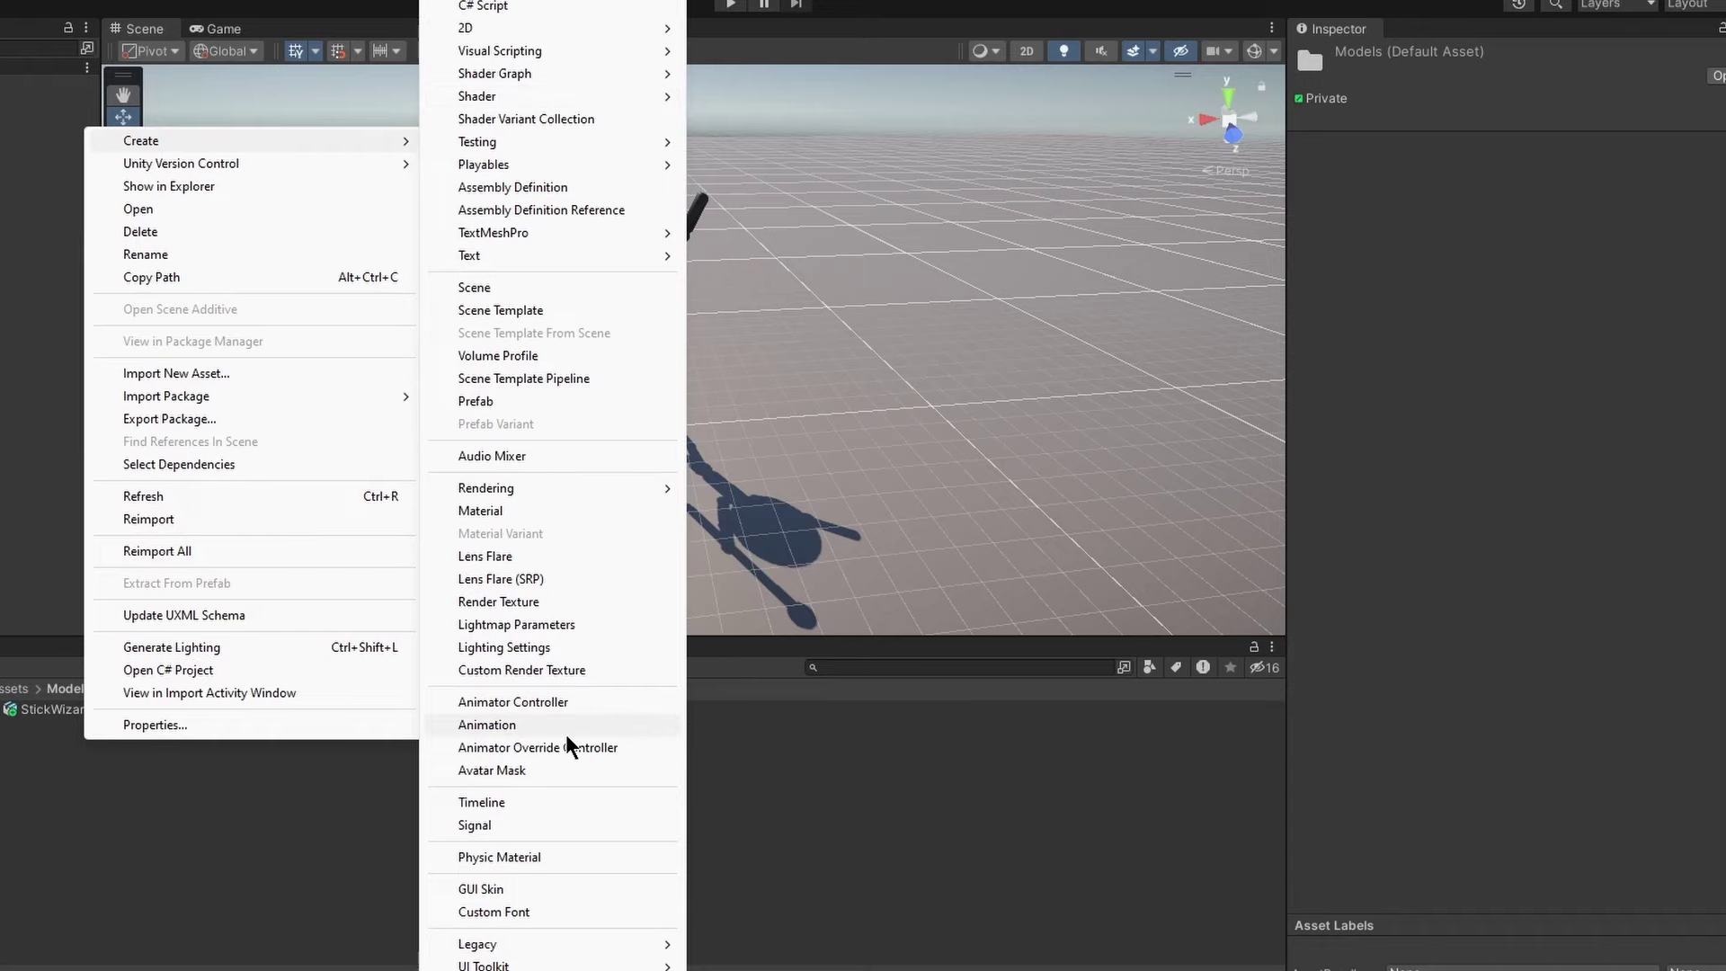
left_click(525, 702)
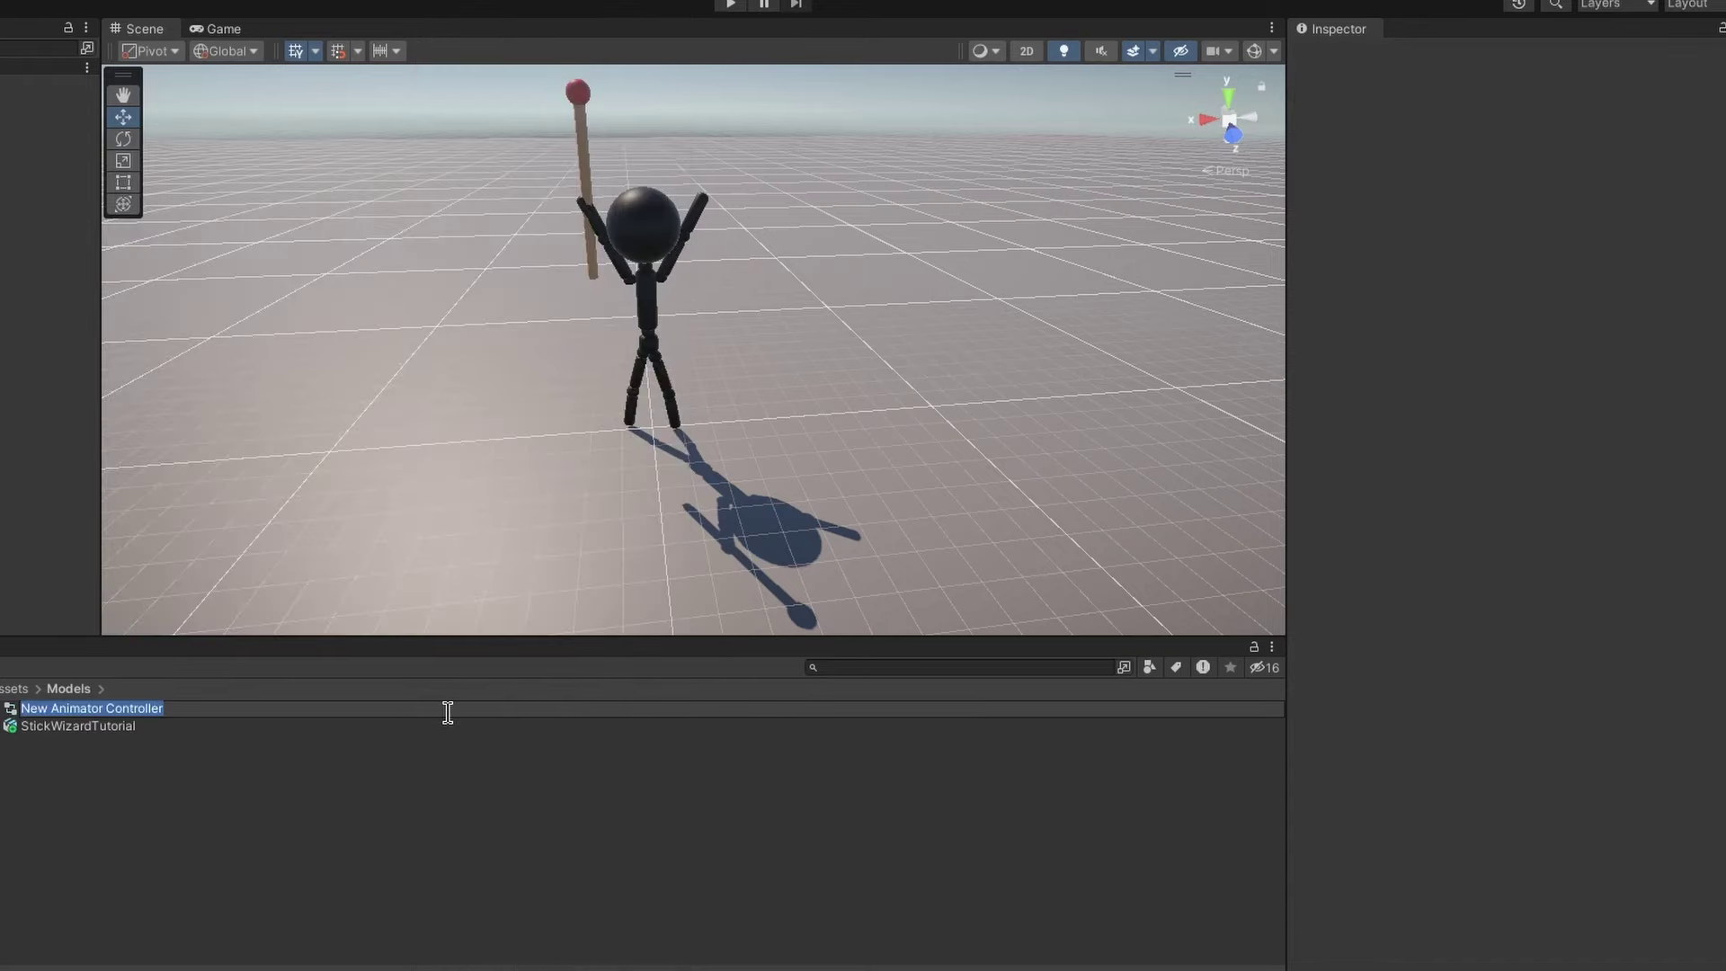
type("PlayerControll")
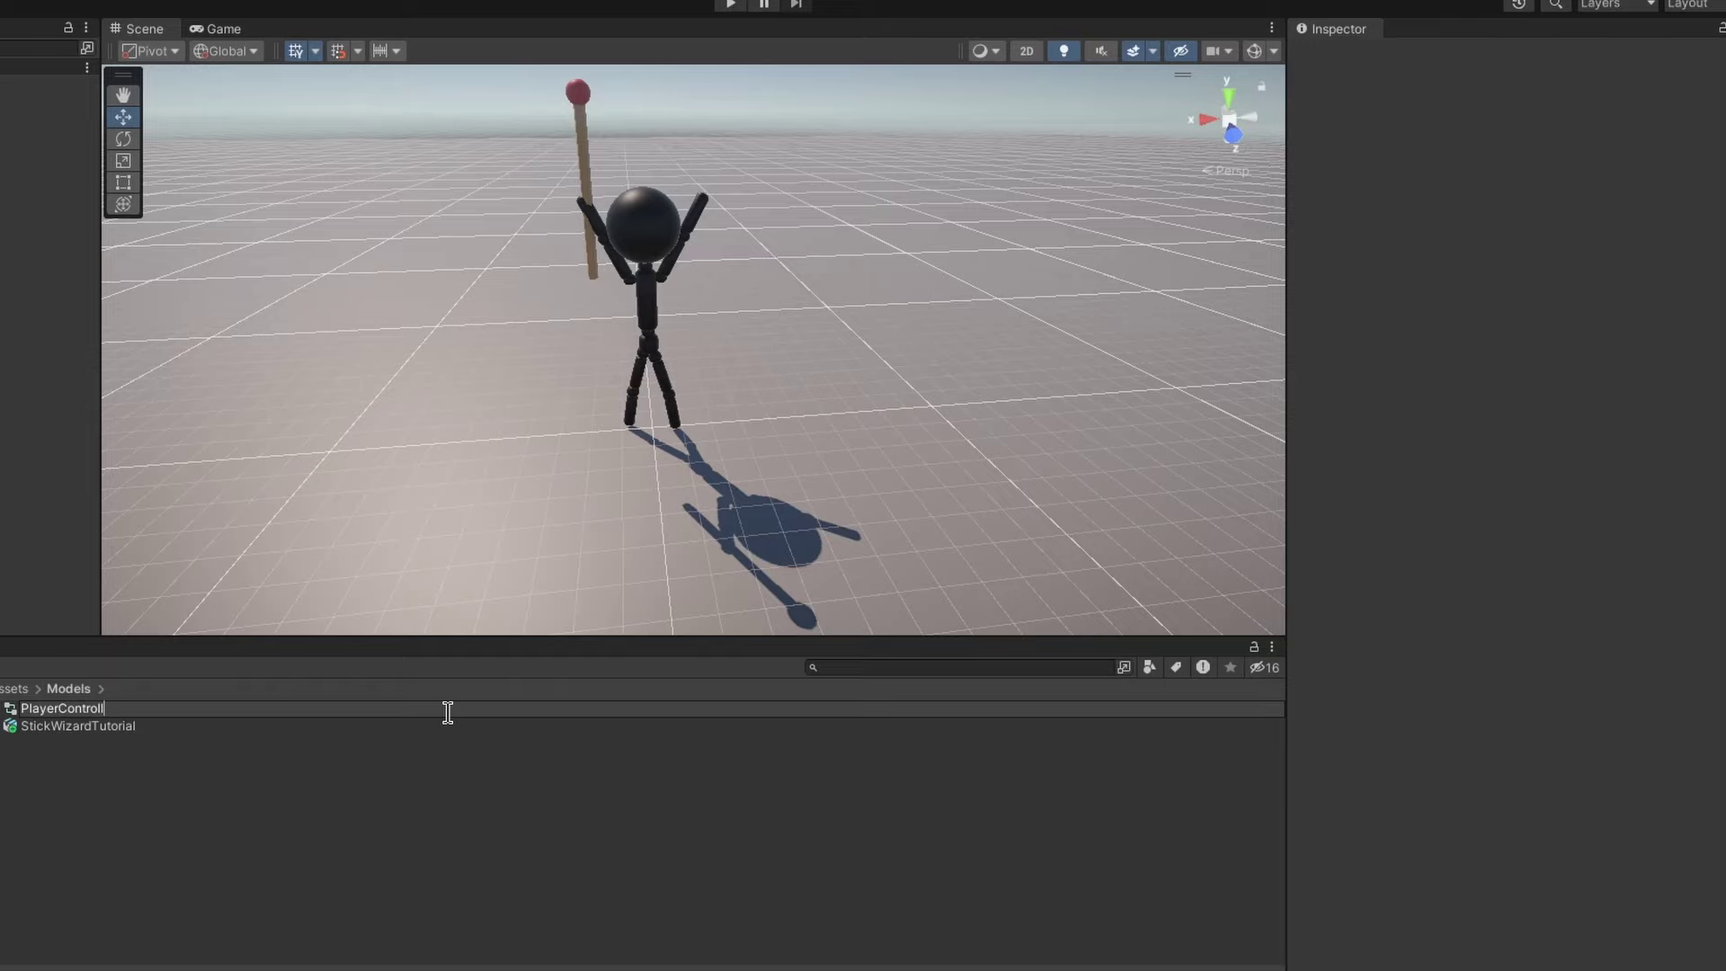
type("er")
key("Return")
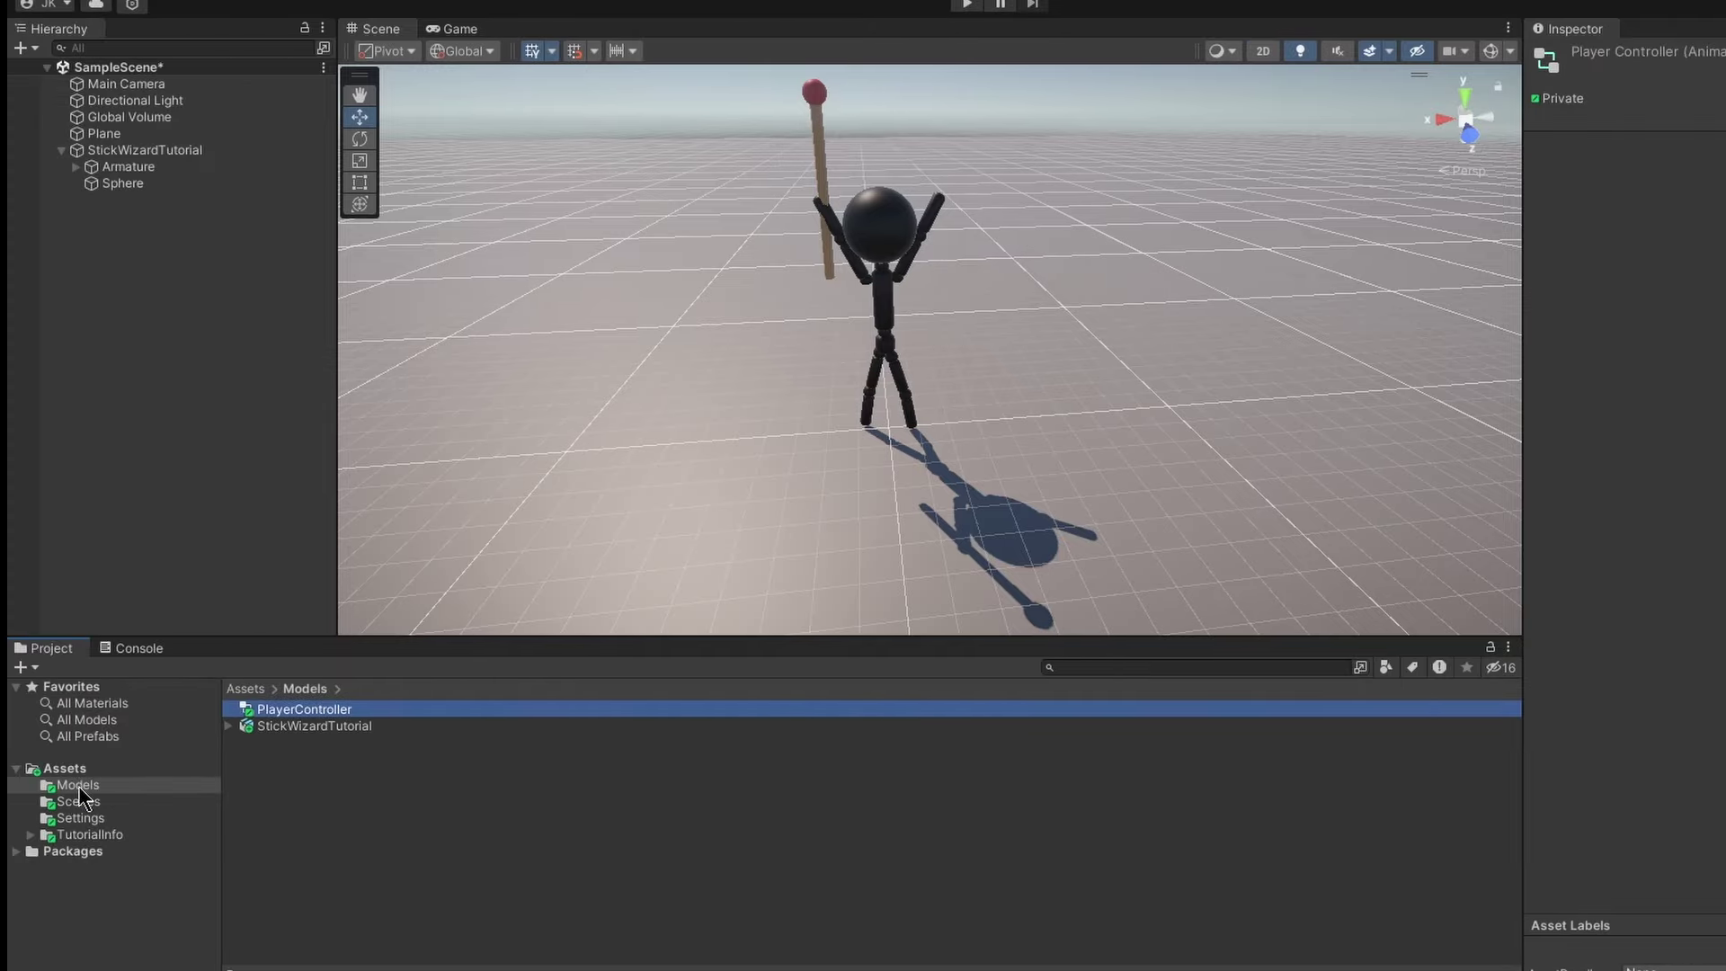
Create a subfolder named Player inside the Models folder
left_click(78, 785)
right_click(79, 791)
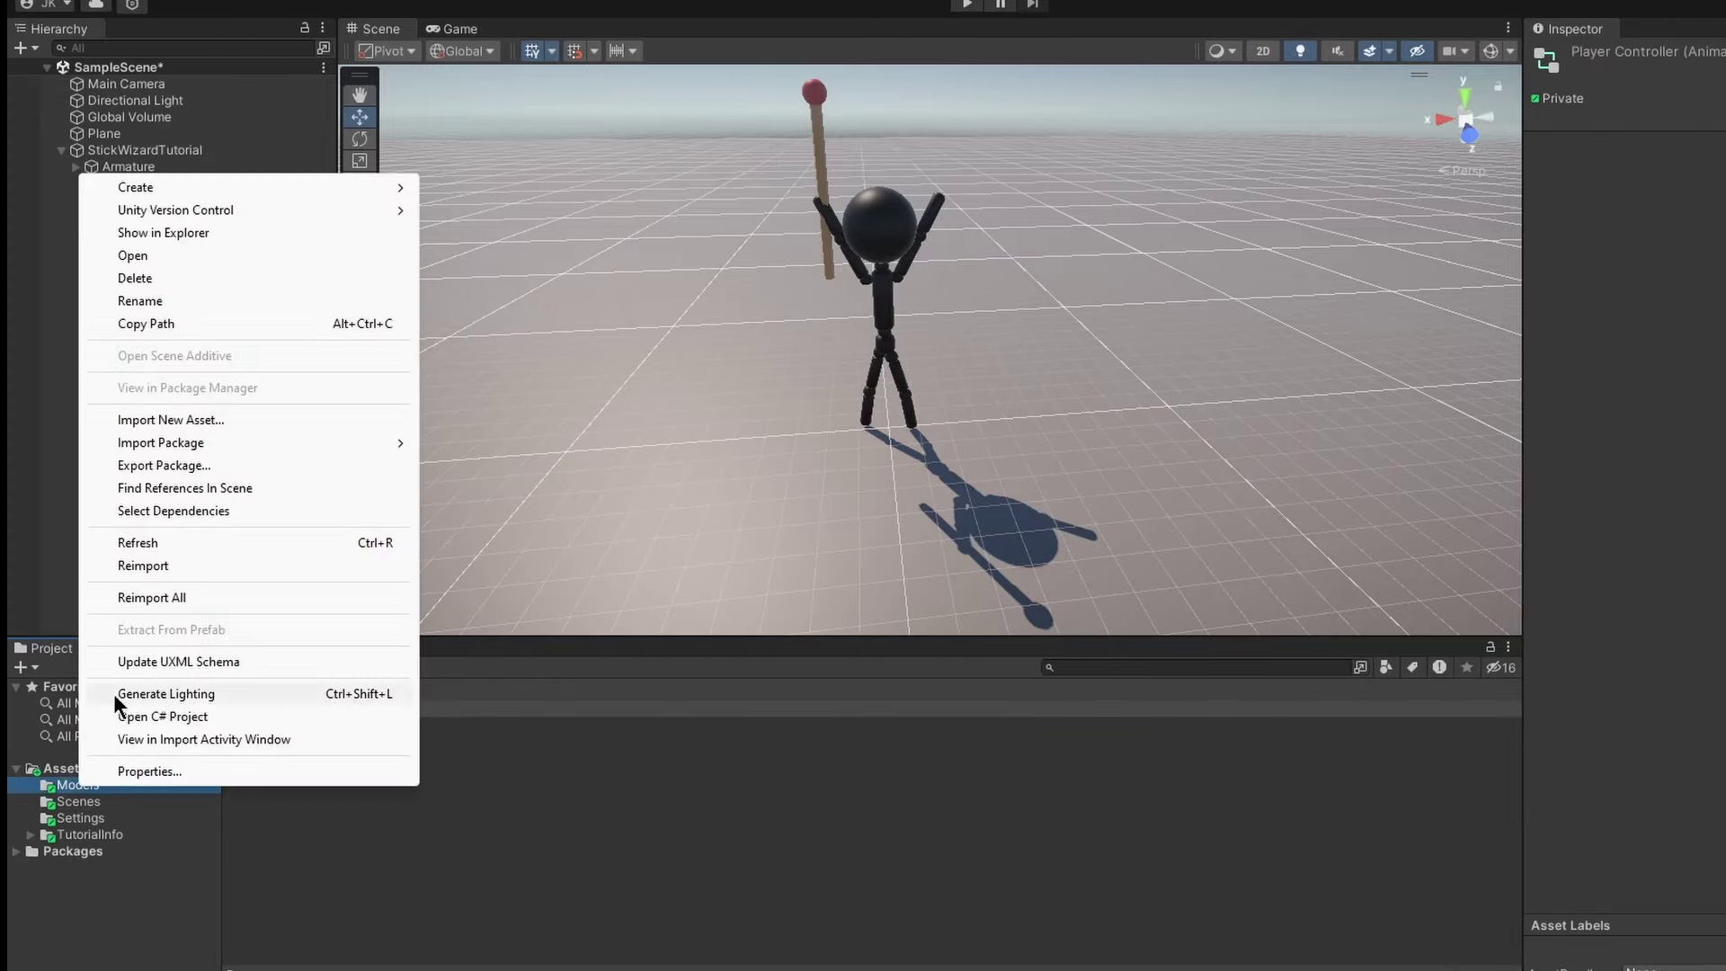
mouse_move(162, 188)
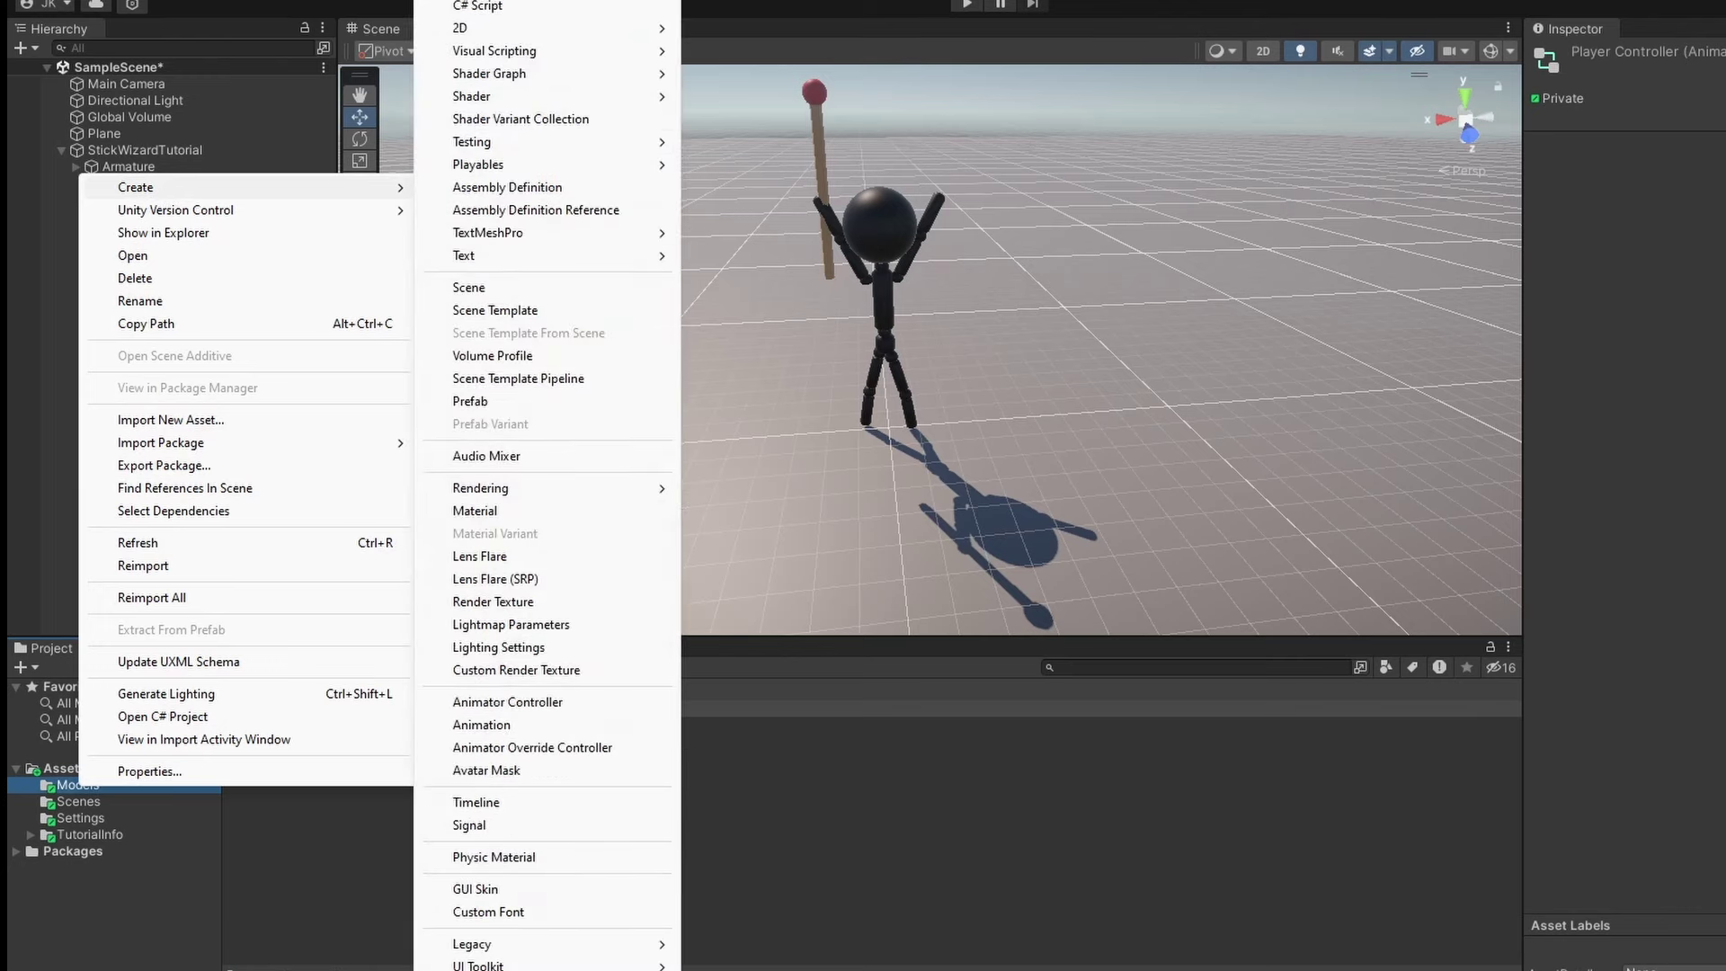
left_click(478, 2)
type("Player")
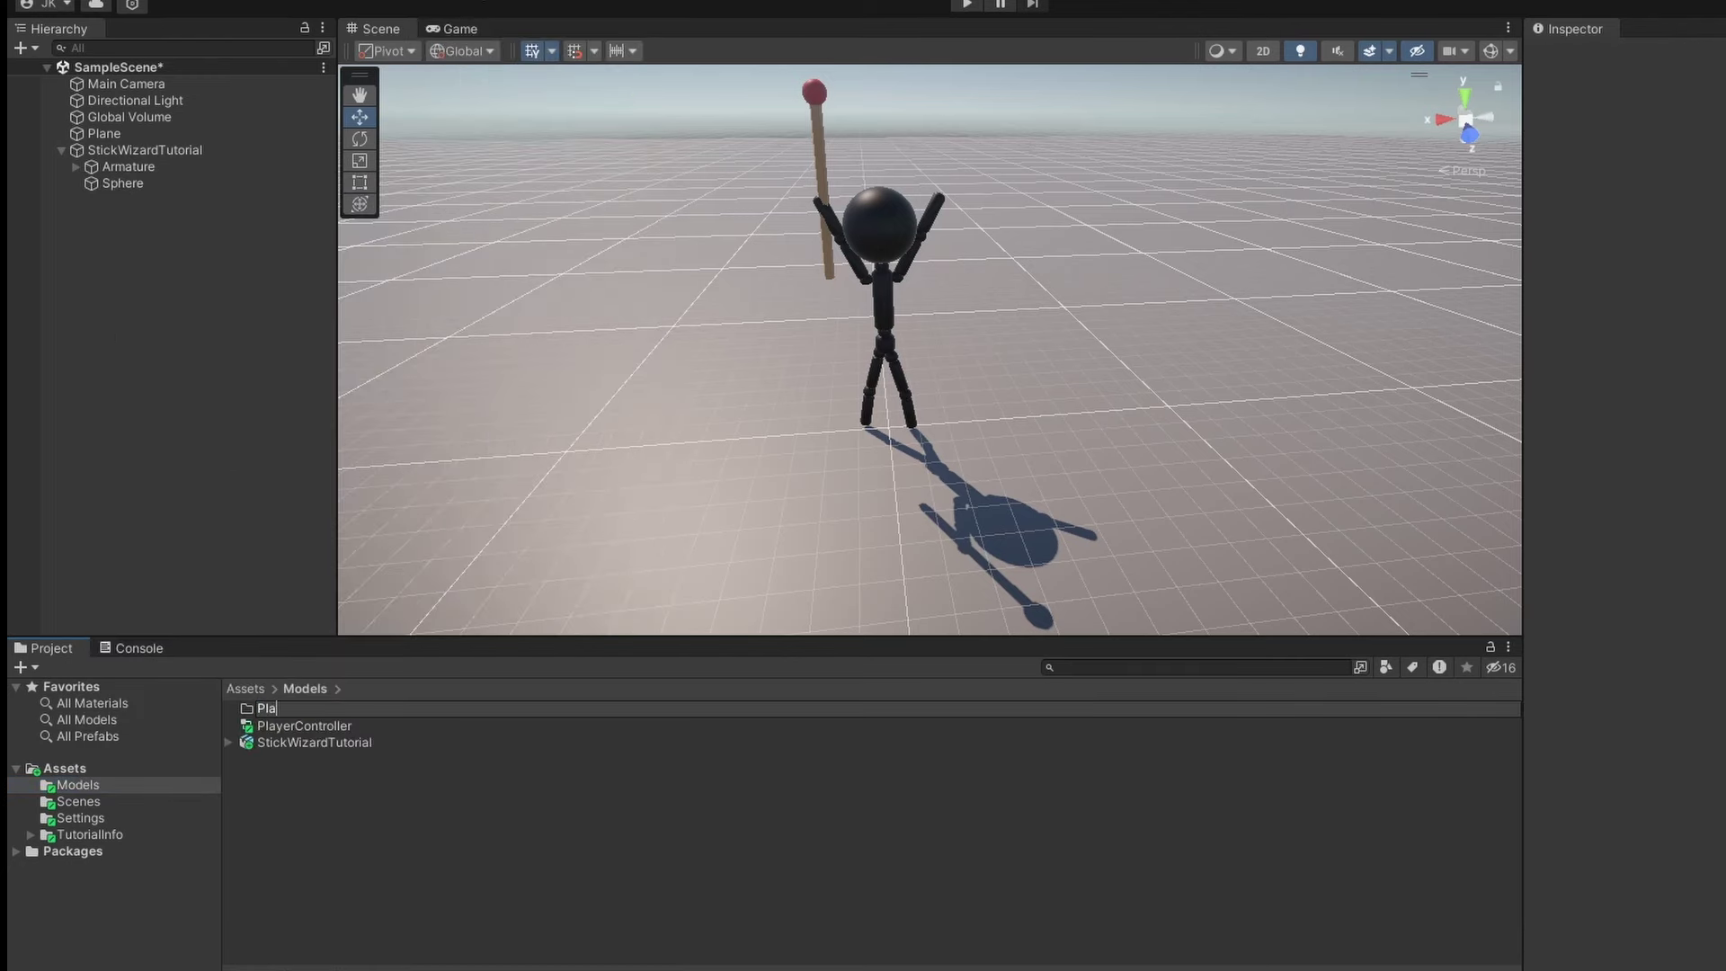
key("Return")
Move the PlayerController and StickWizardTutorial assets into the Player folder
left_click(312, 726)
left_click(316, 742, "shift")
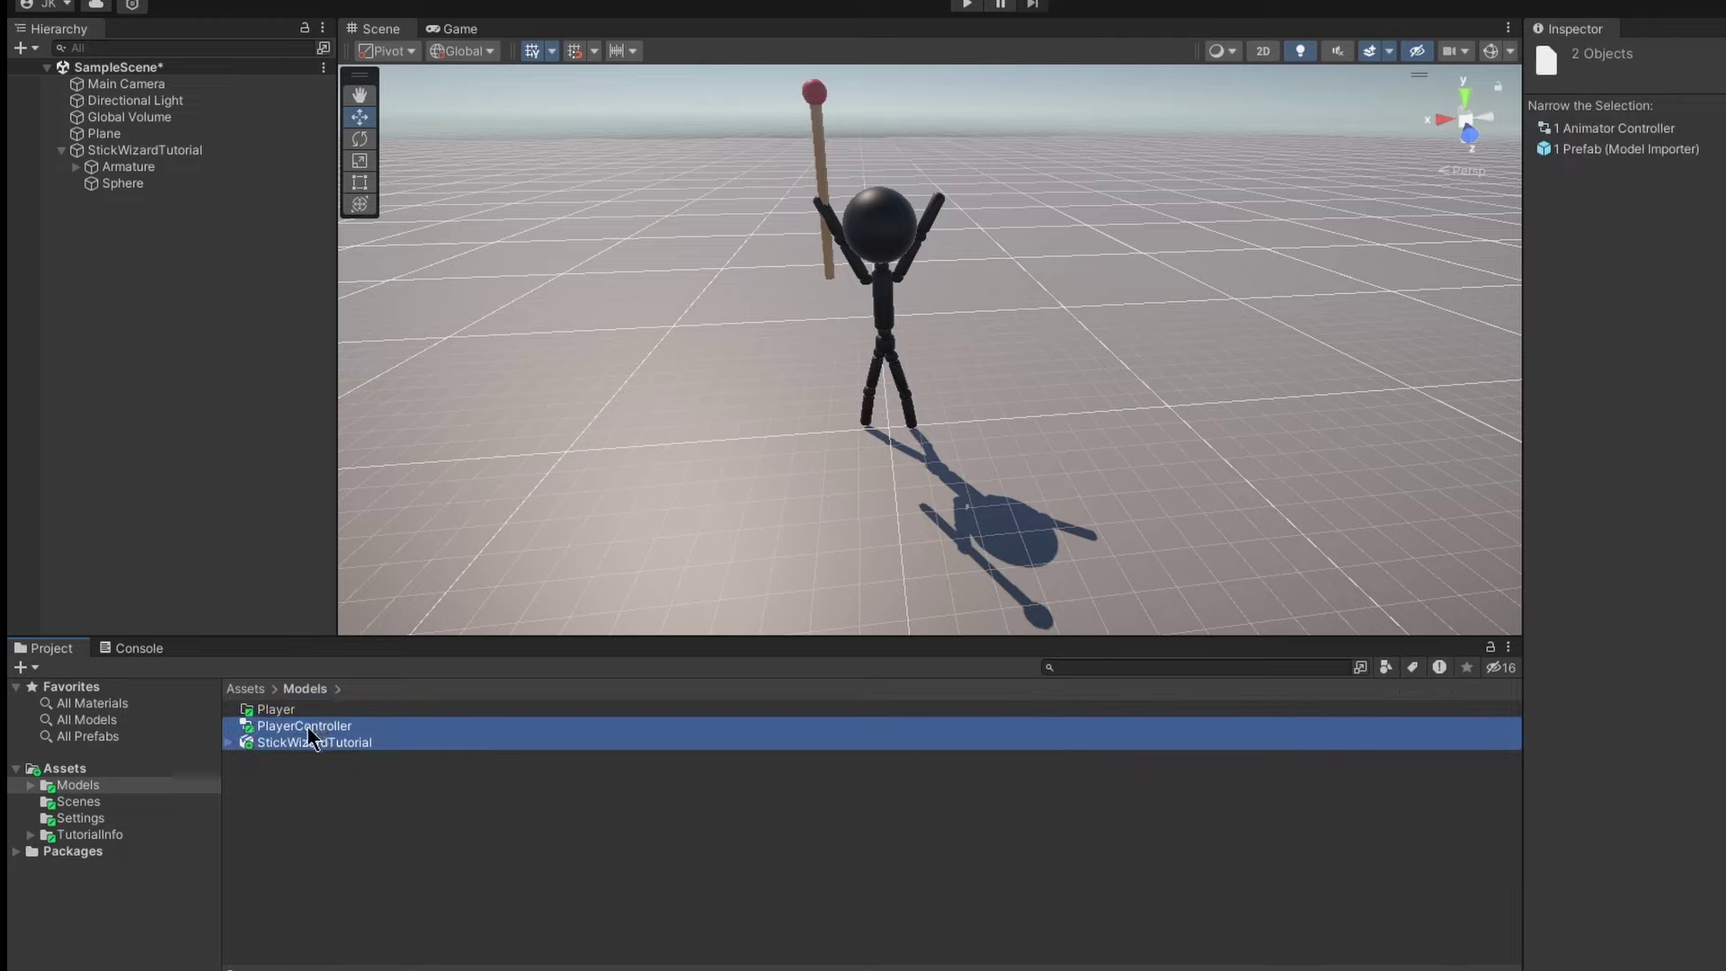
left_click_drag(307, 726, 297, 719)
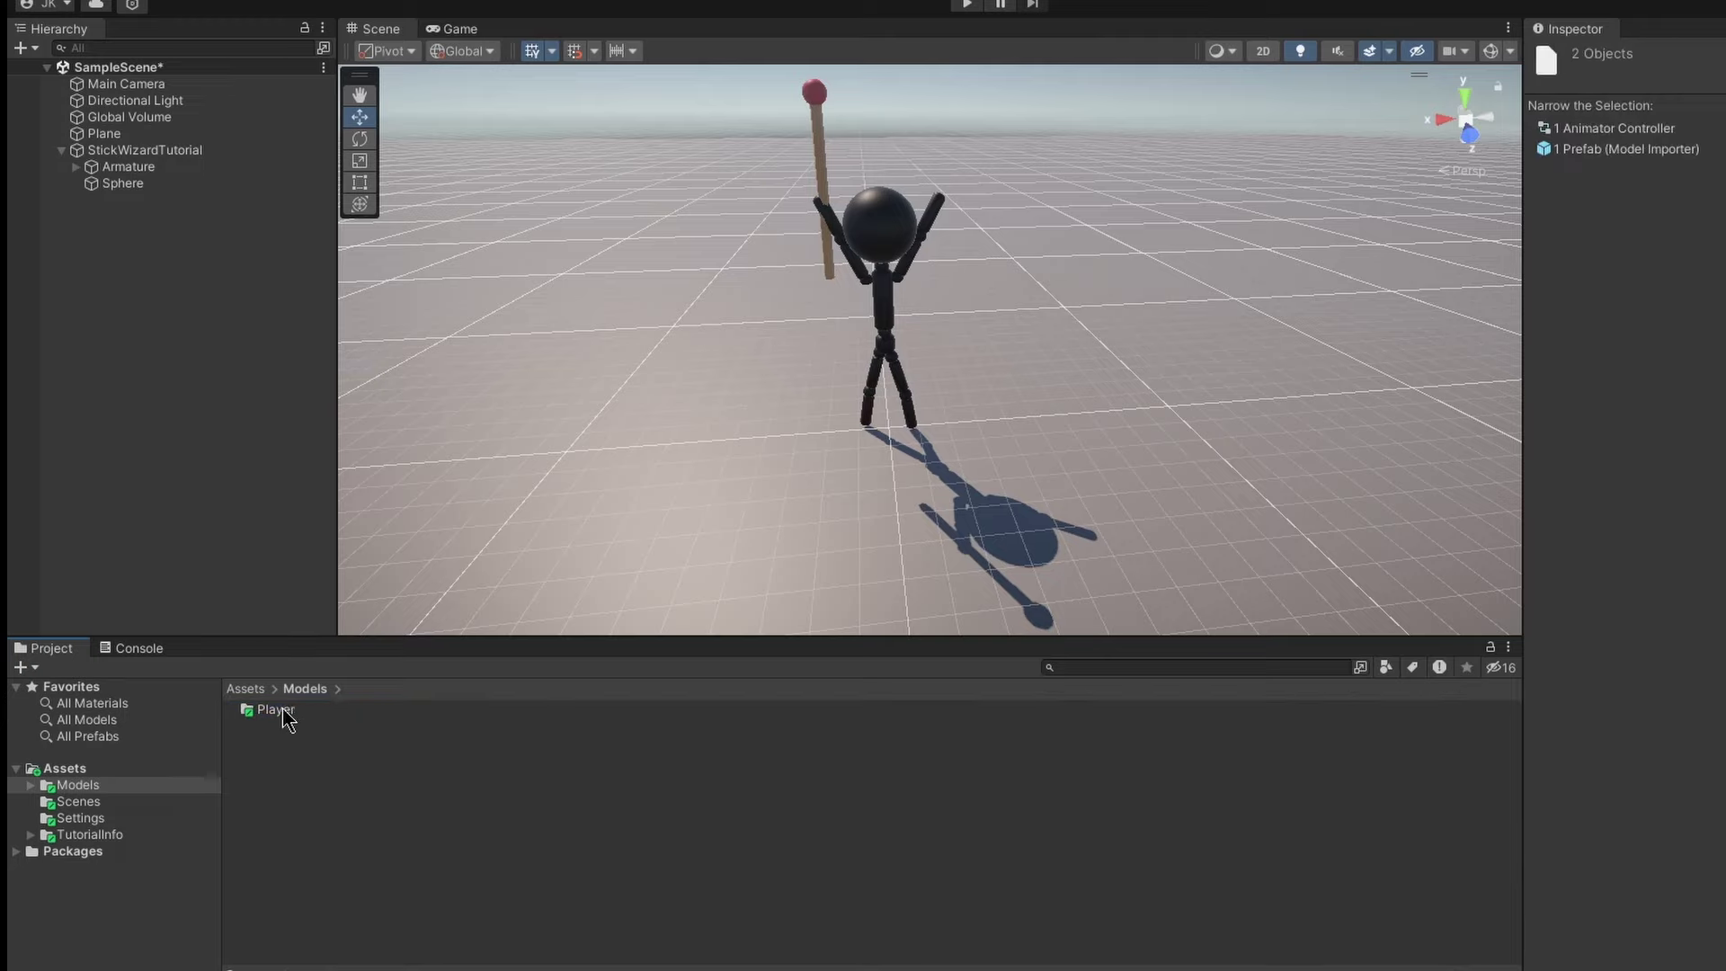
Assign PlayerController from the Player folder as the Controller of the StickWizardTutorial object's Animator component
double_click(284, 712)
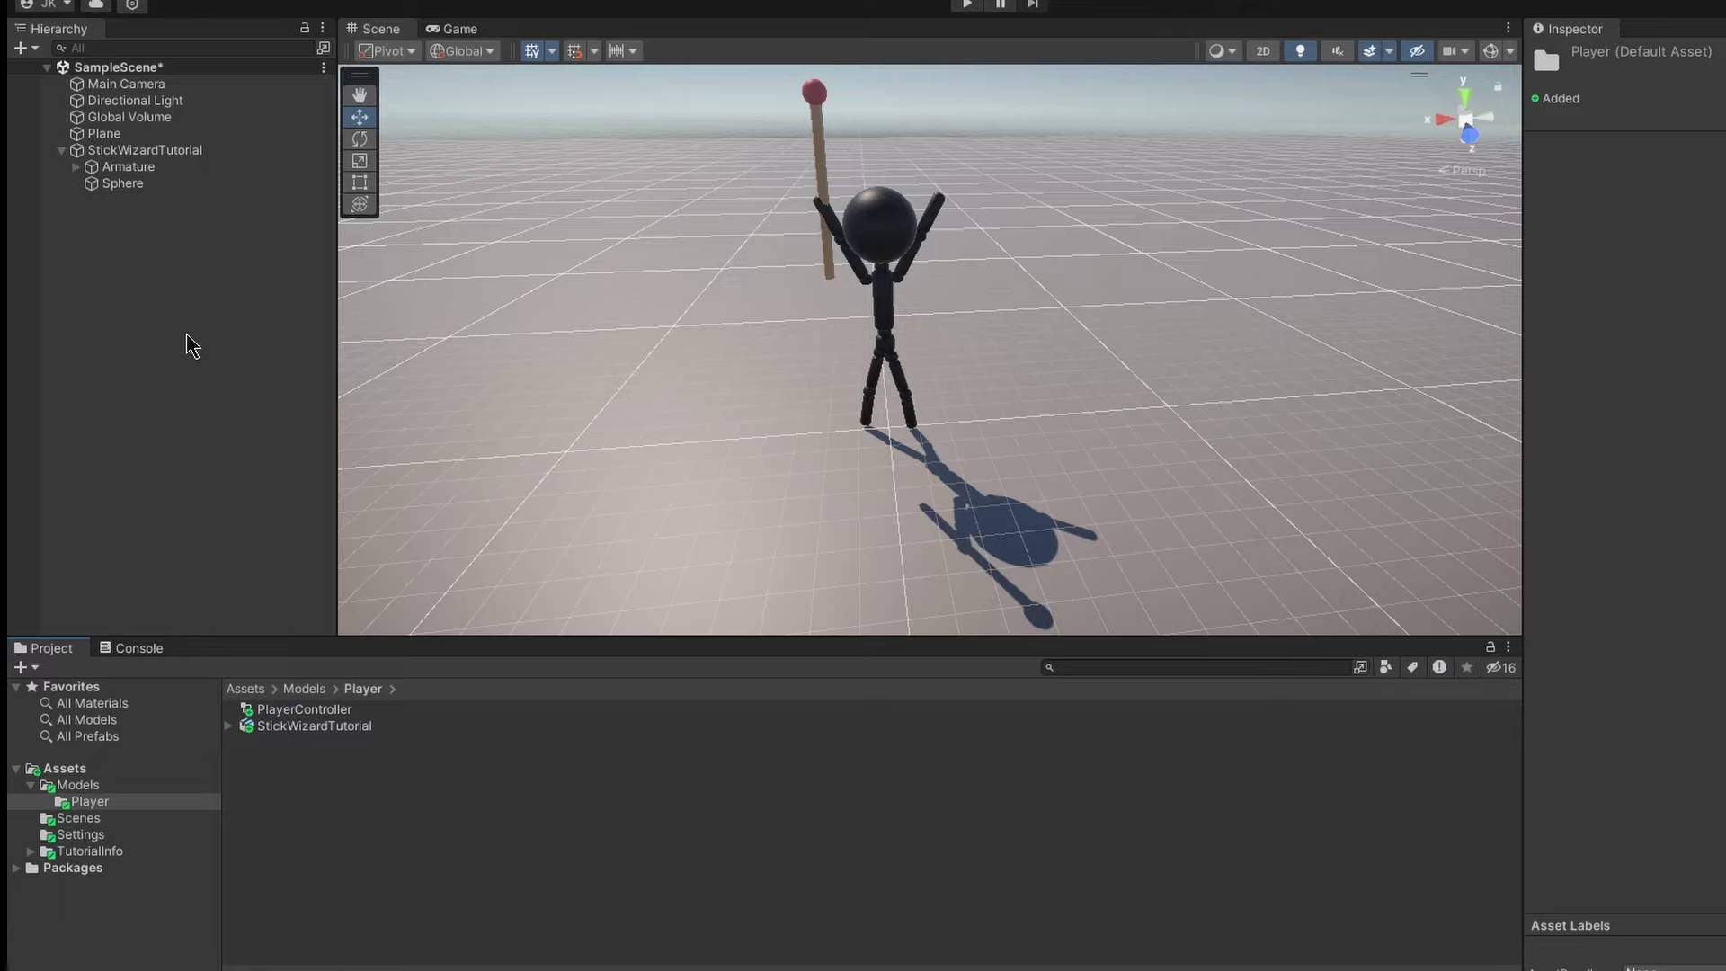
middle_click_drag(987, 310, 927, 399)
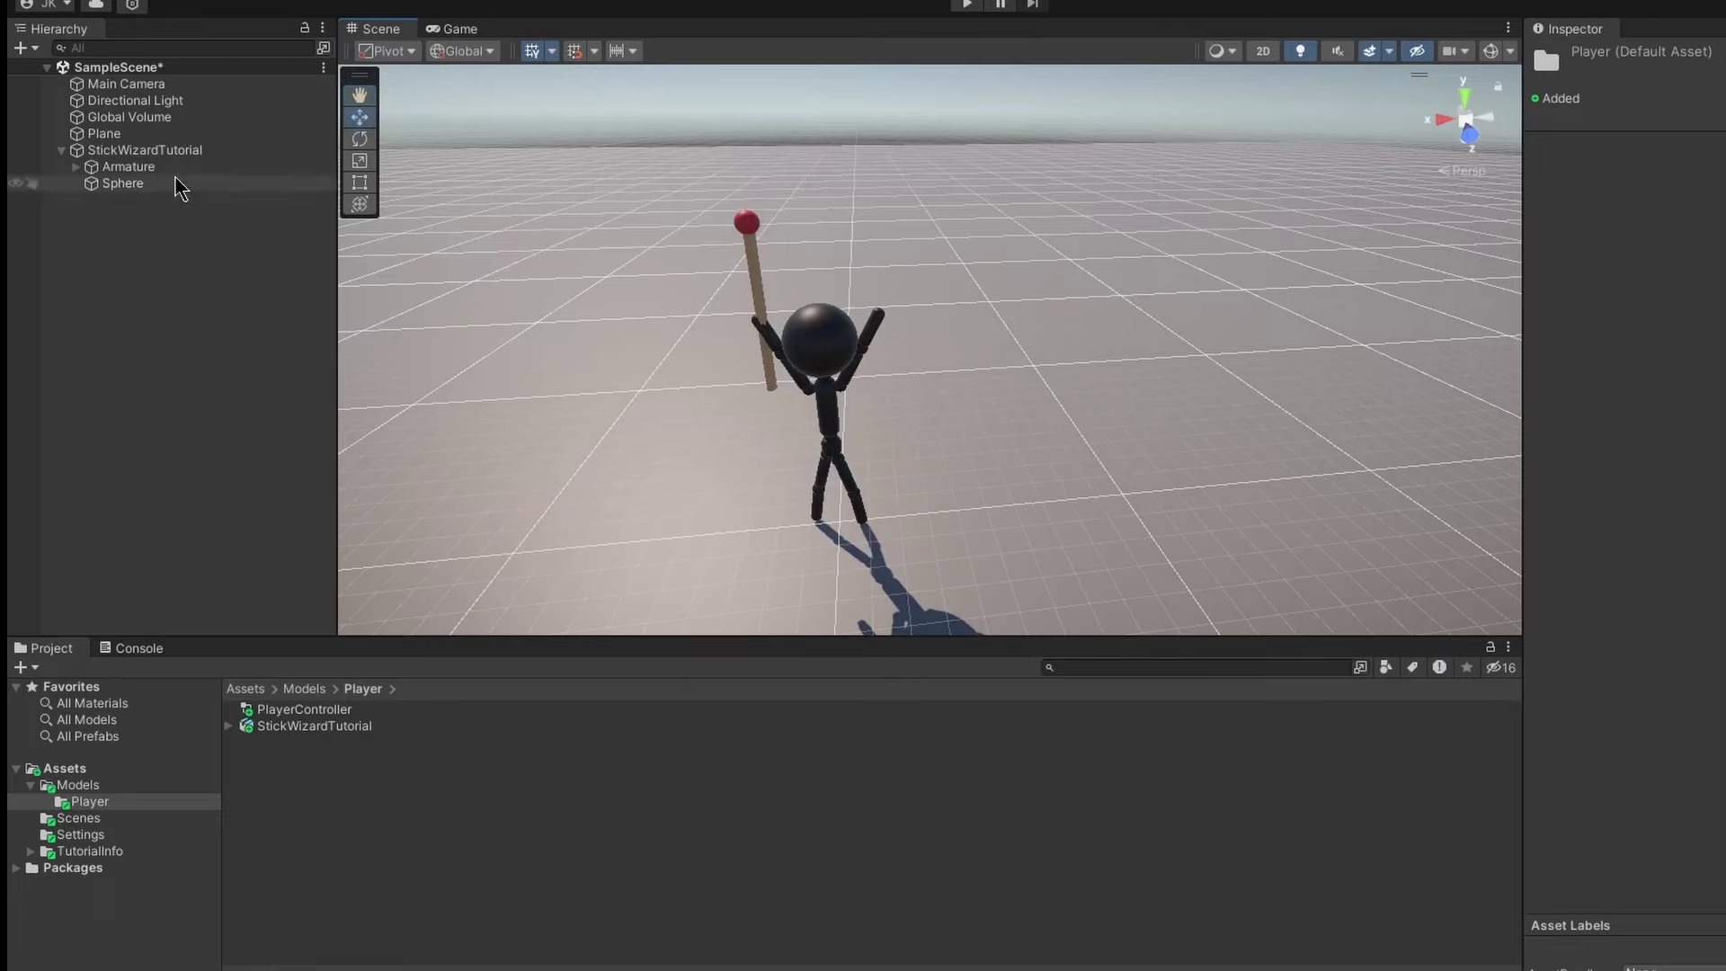
left_click(165, 150)
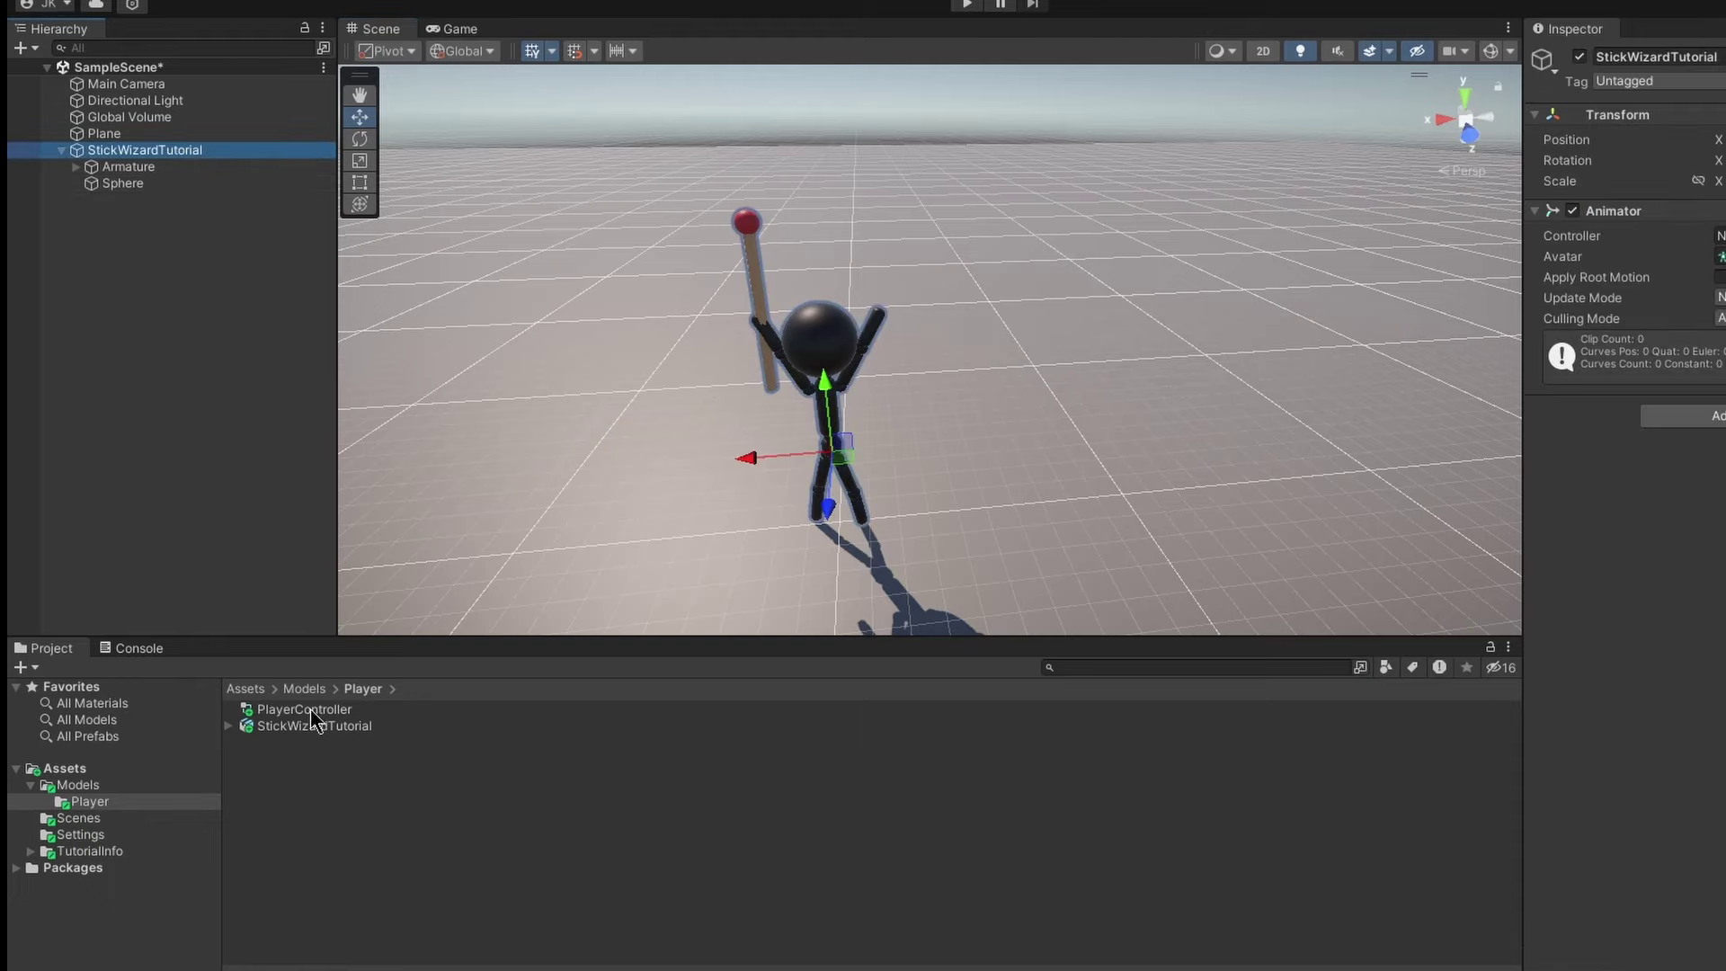
left_click_drag(306, 709, 1721, 235)
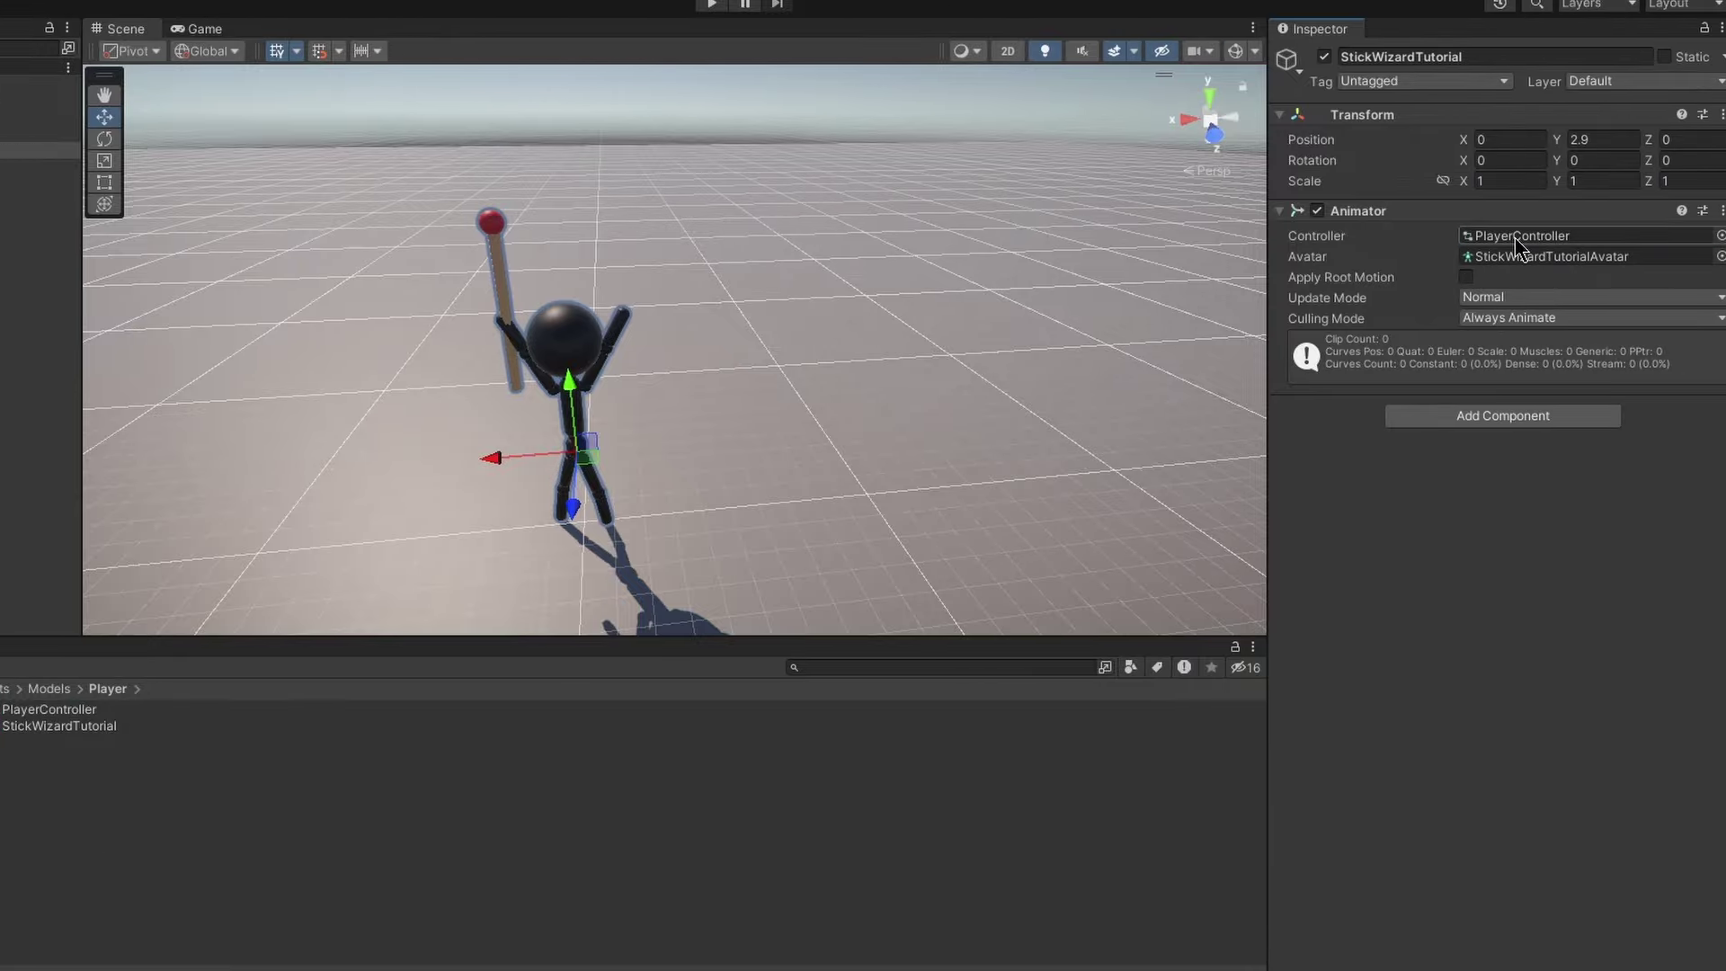
Open the PlayerController state machine and create an empty state in the Base Layer, placed between Entry and Exit
double_click(73, 710)
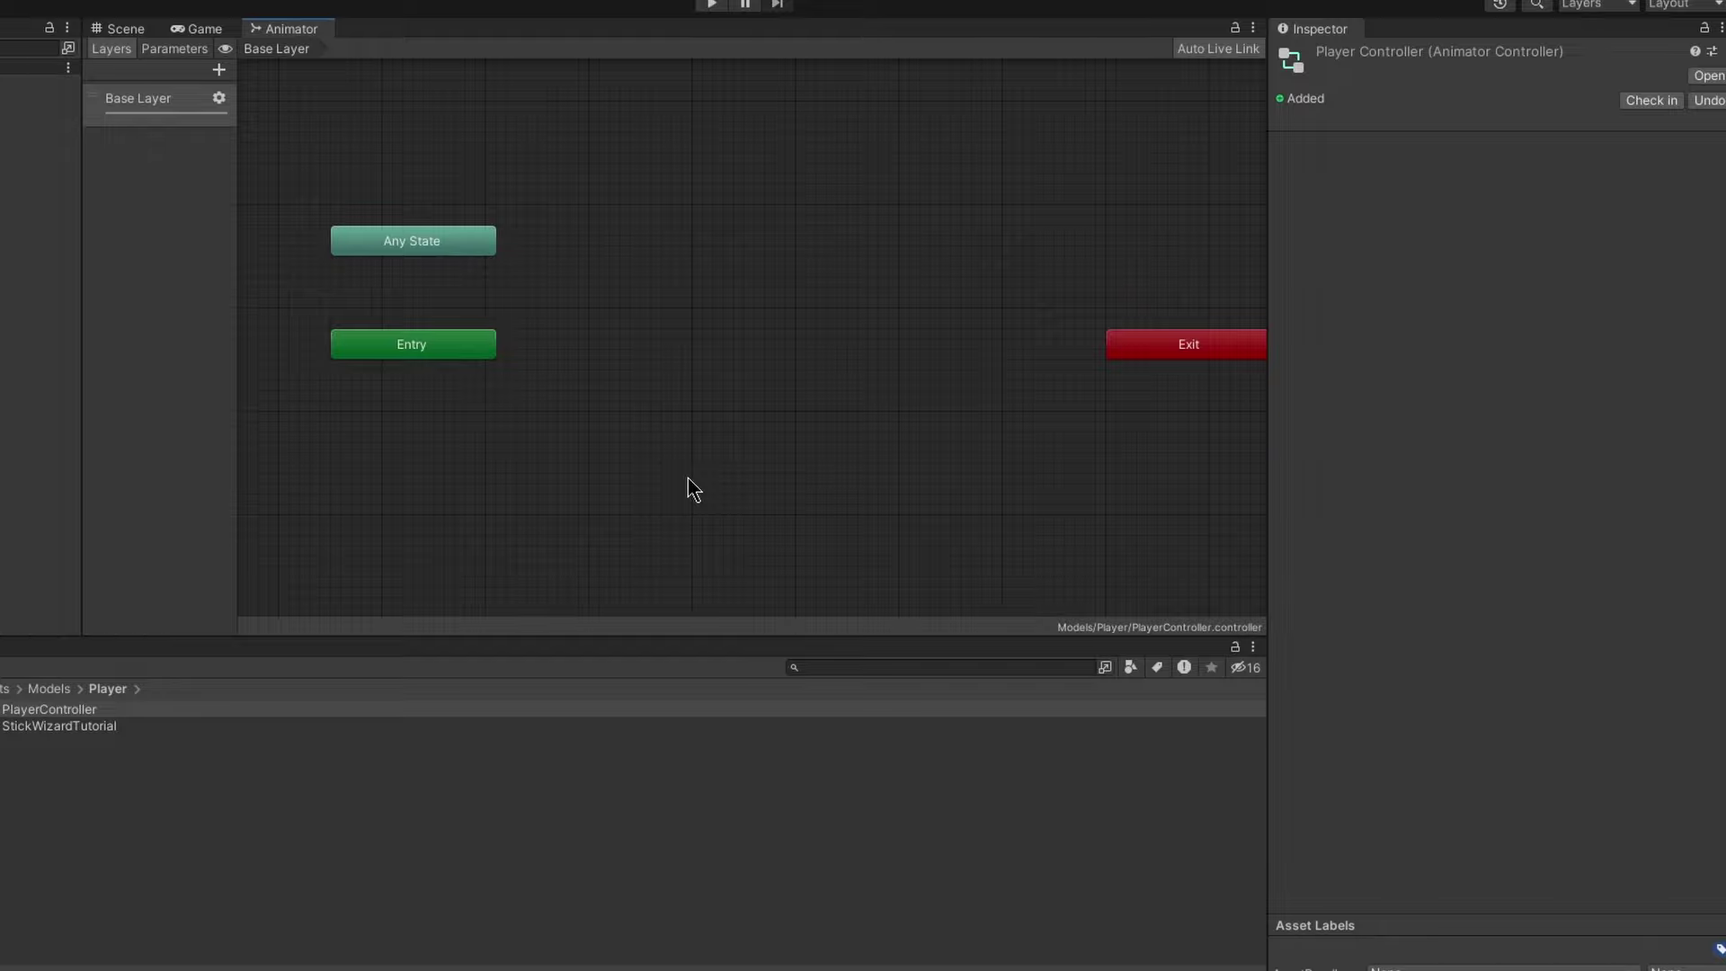
middle_click_drag(688, 477, 661, 374)
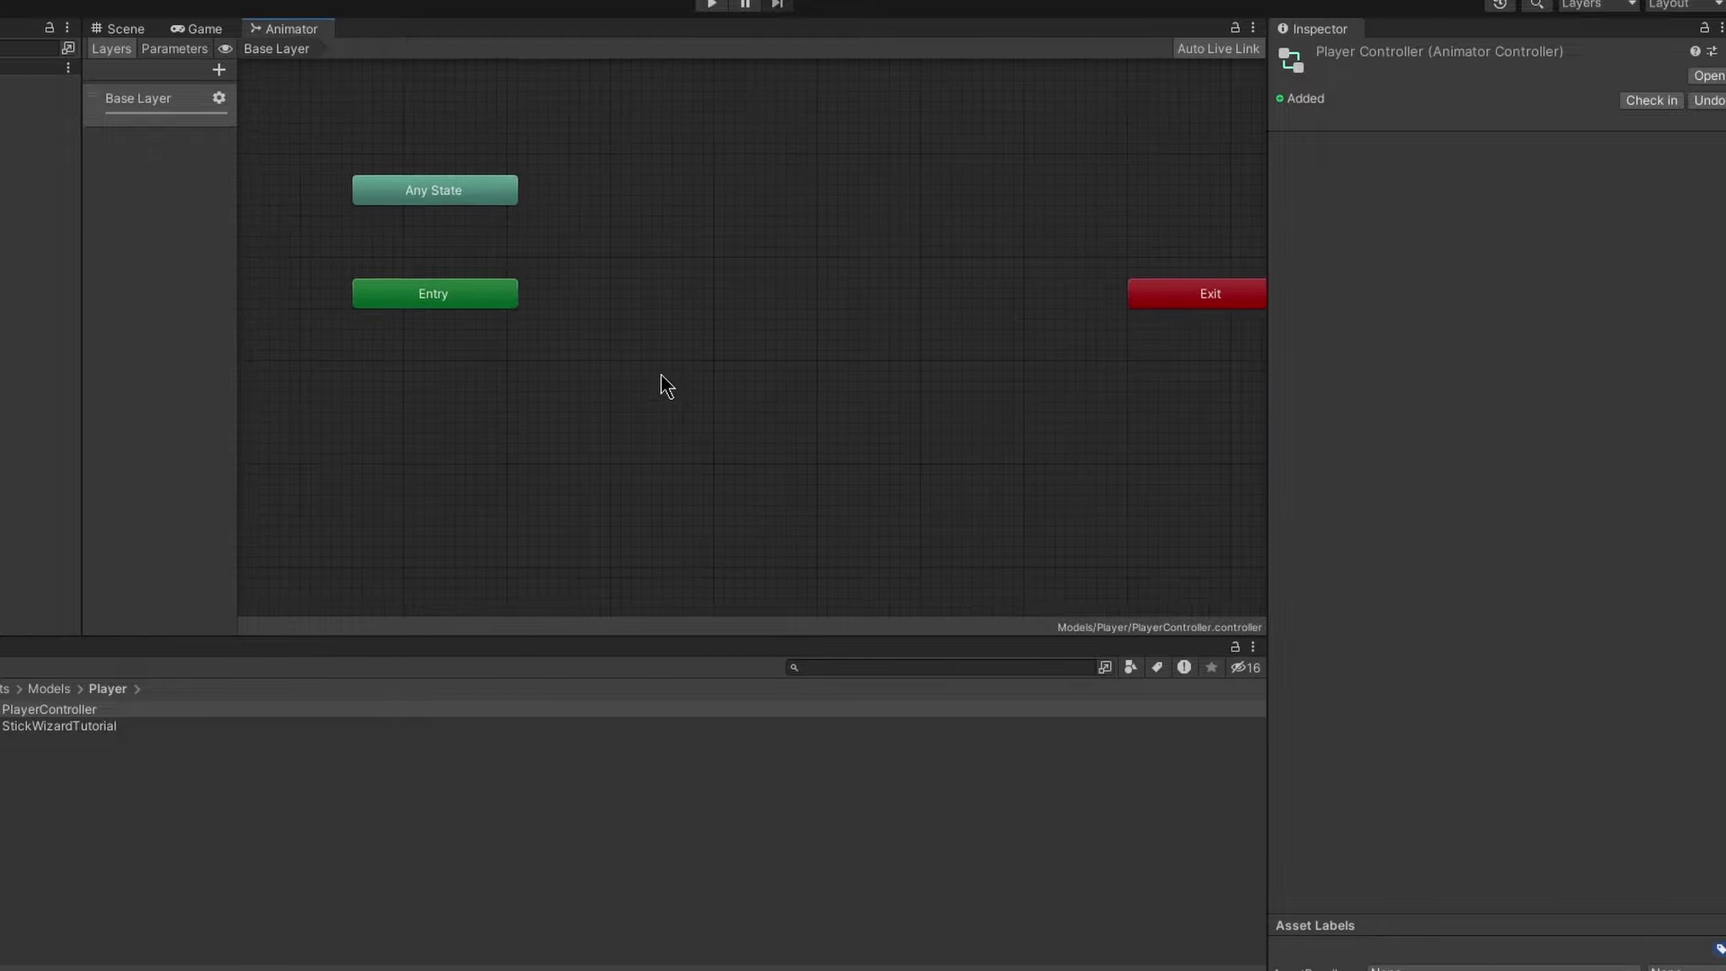
middle_click_drag(900, 402, 897, 438)
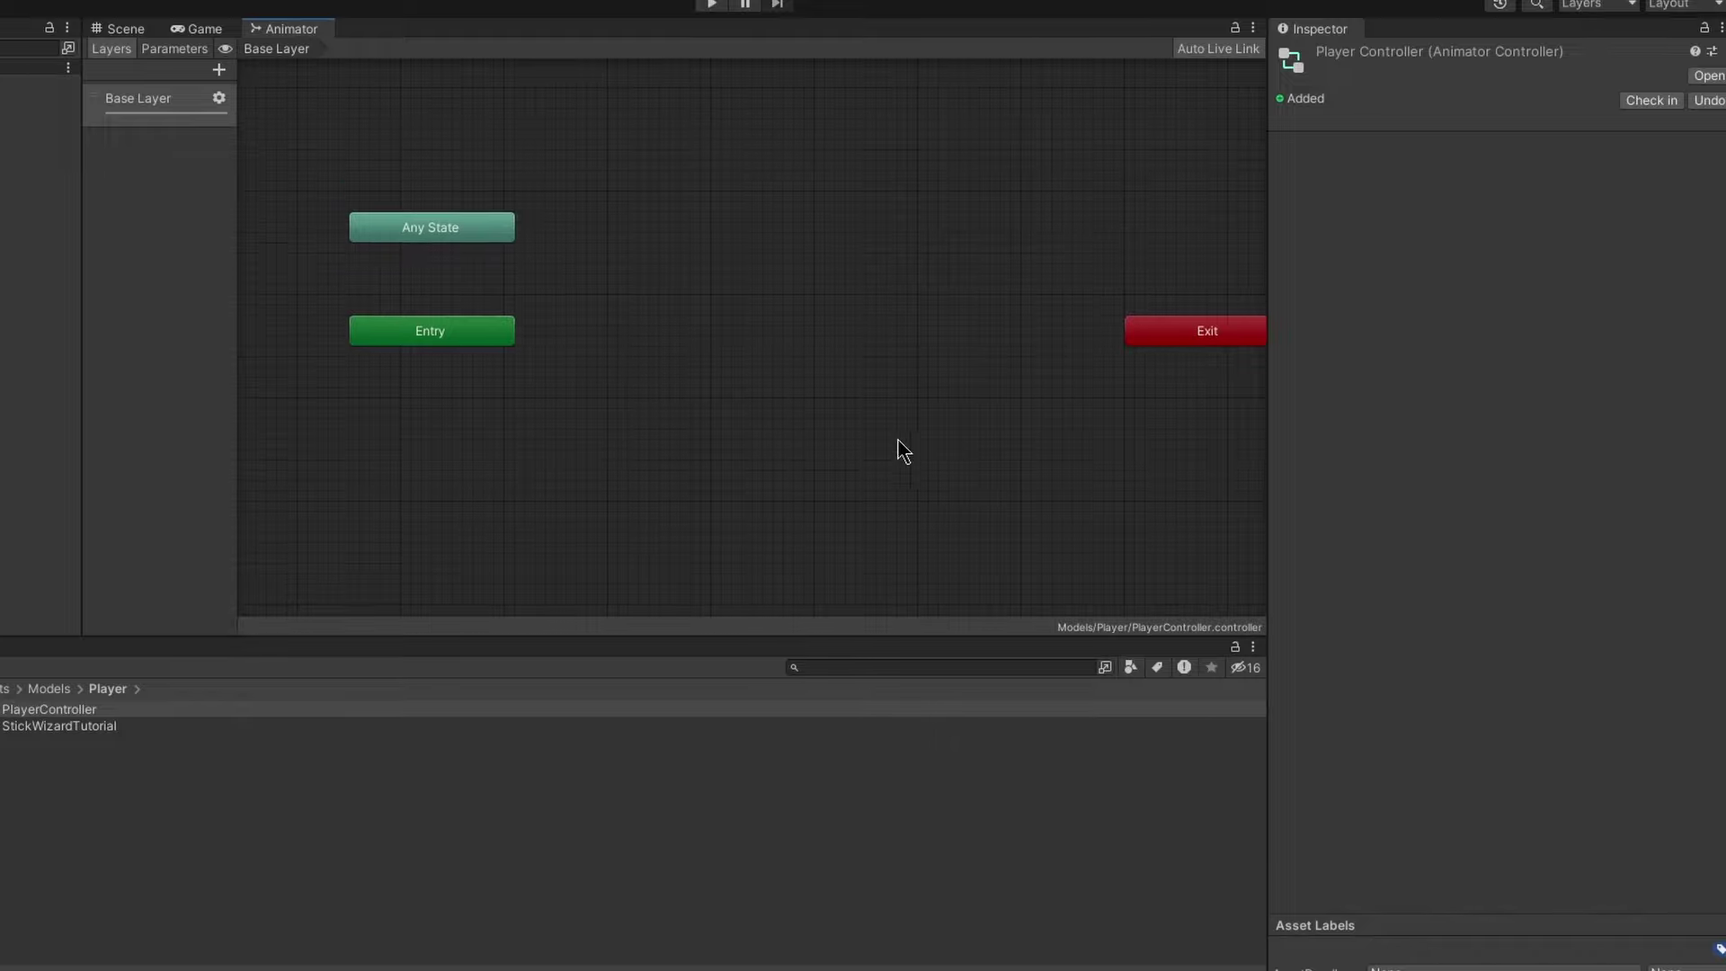
right_click(728, 370)
mouse_move(822, 382)
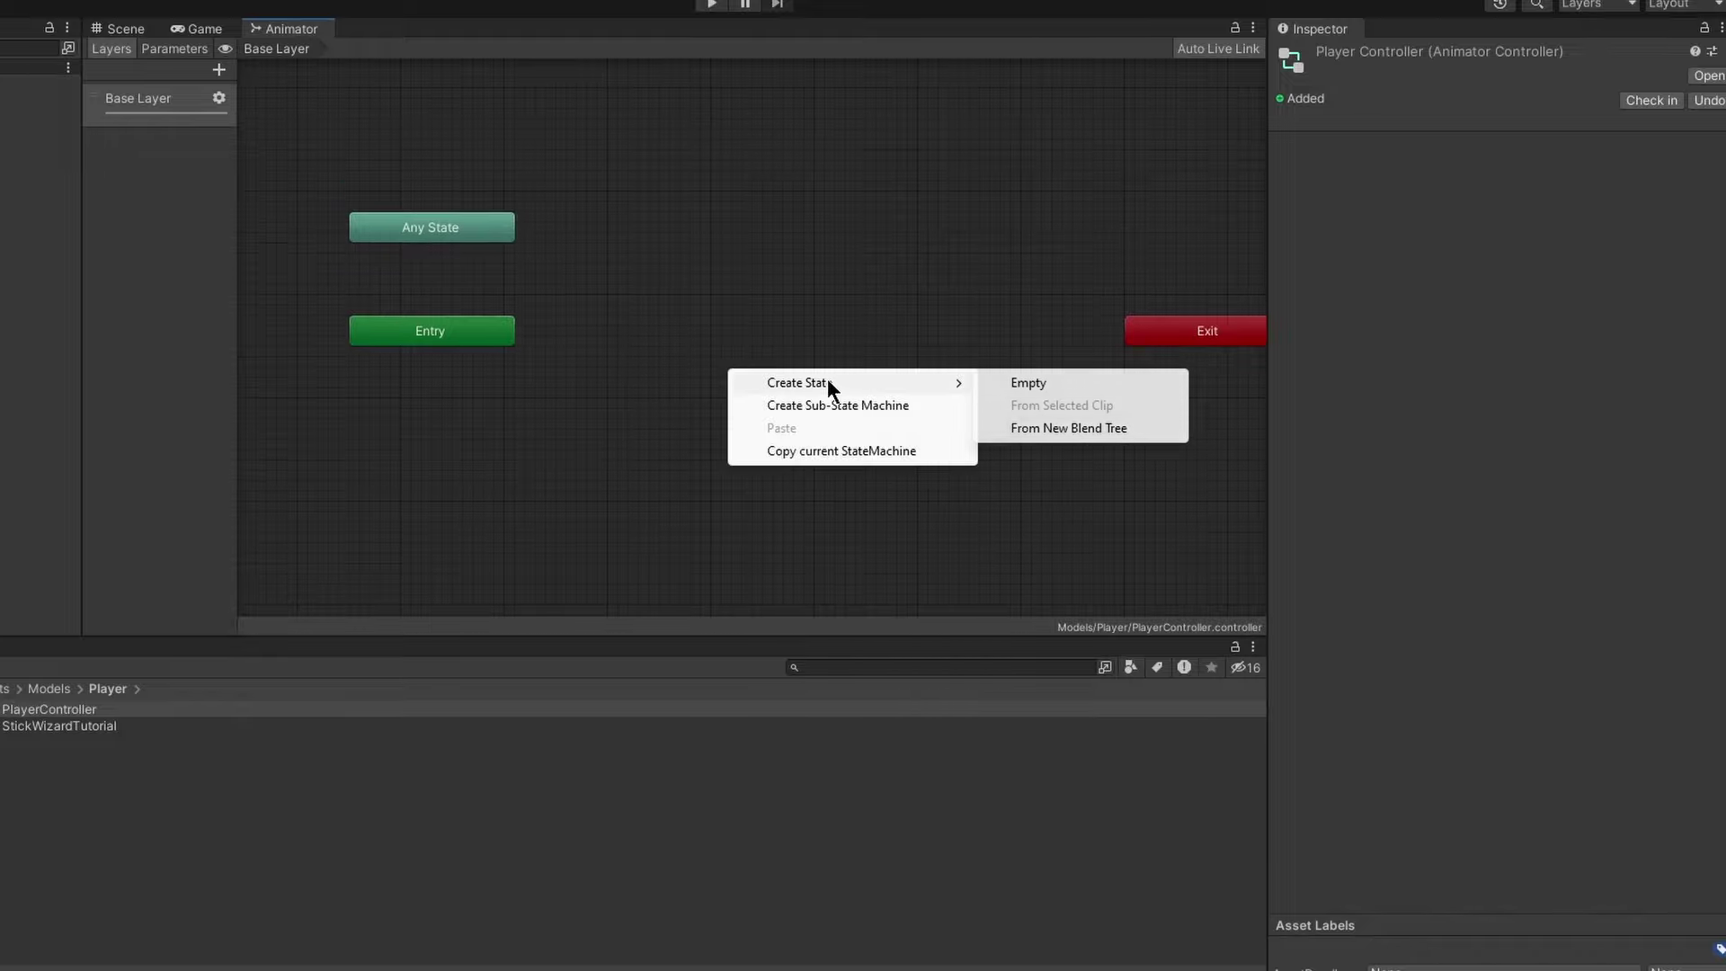
left_click(1042, 383)
left_click_drag(828, 385, 740, 432)
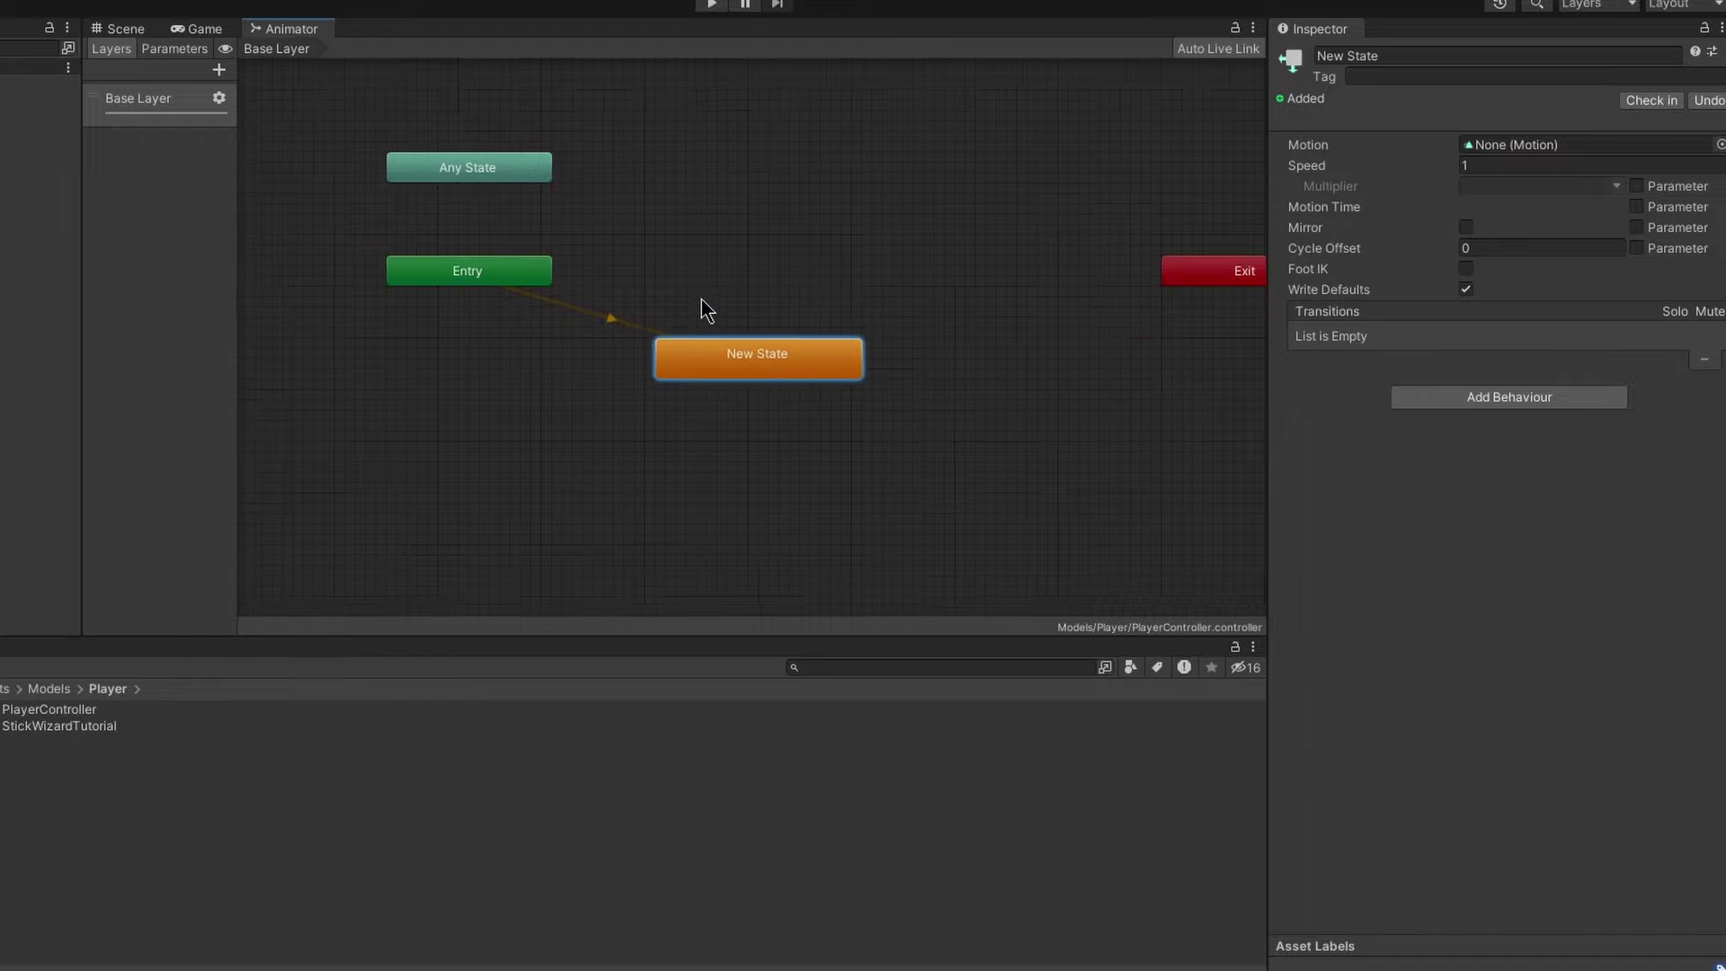
left_click(488, 268)
scroll(458, 409, "up", 5)
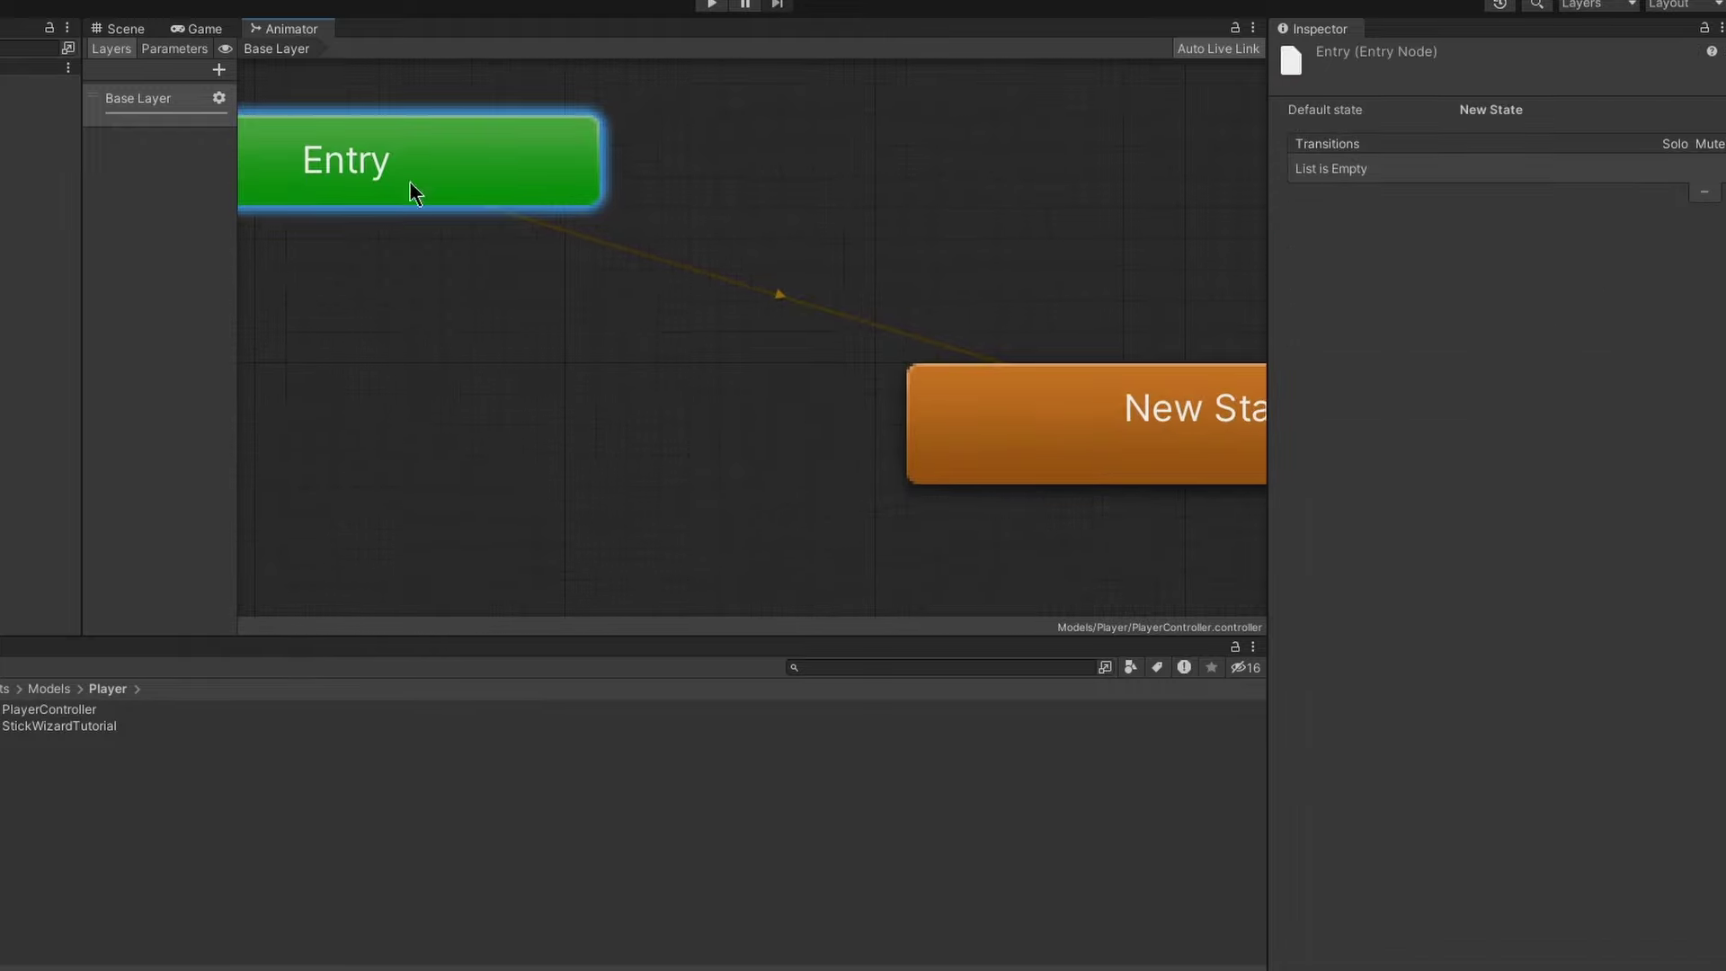
middle_click_drag(1222, 416, 839, 437)
scroll(791, 442, "down", 5)
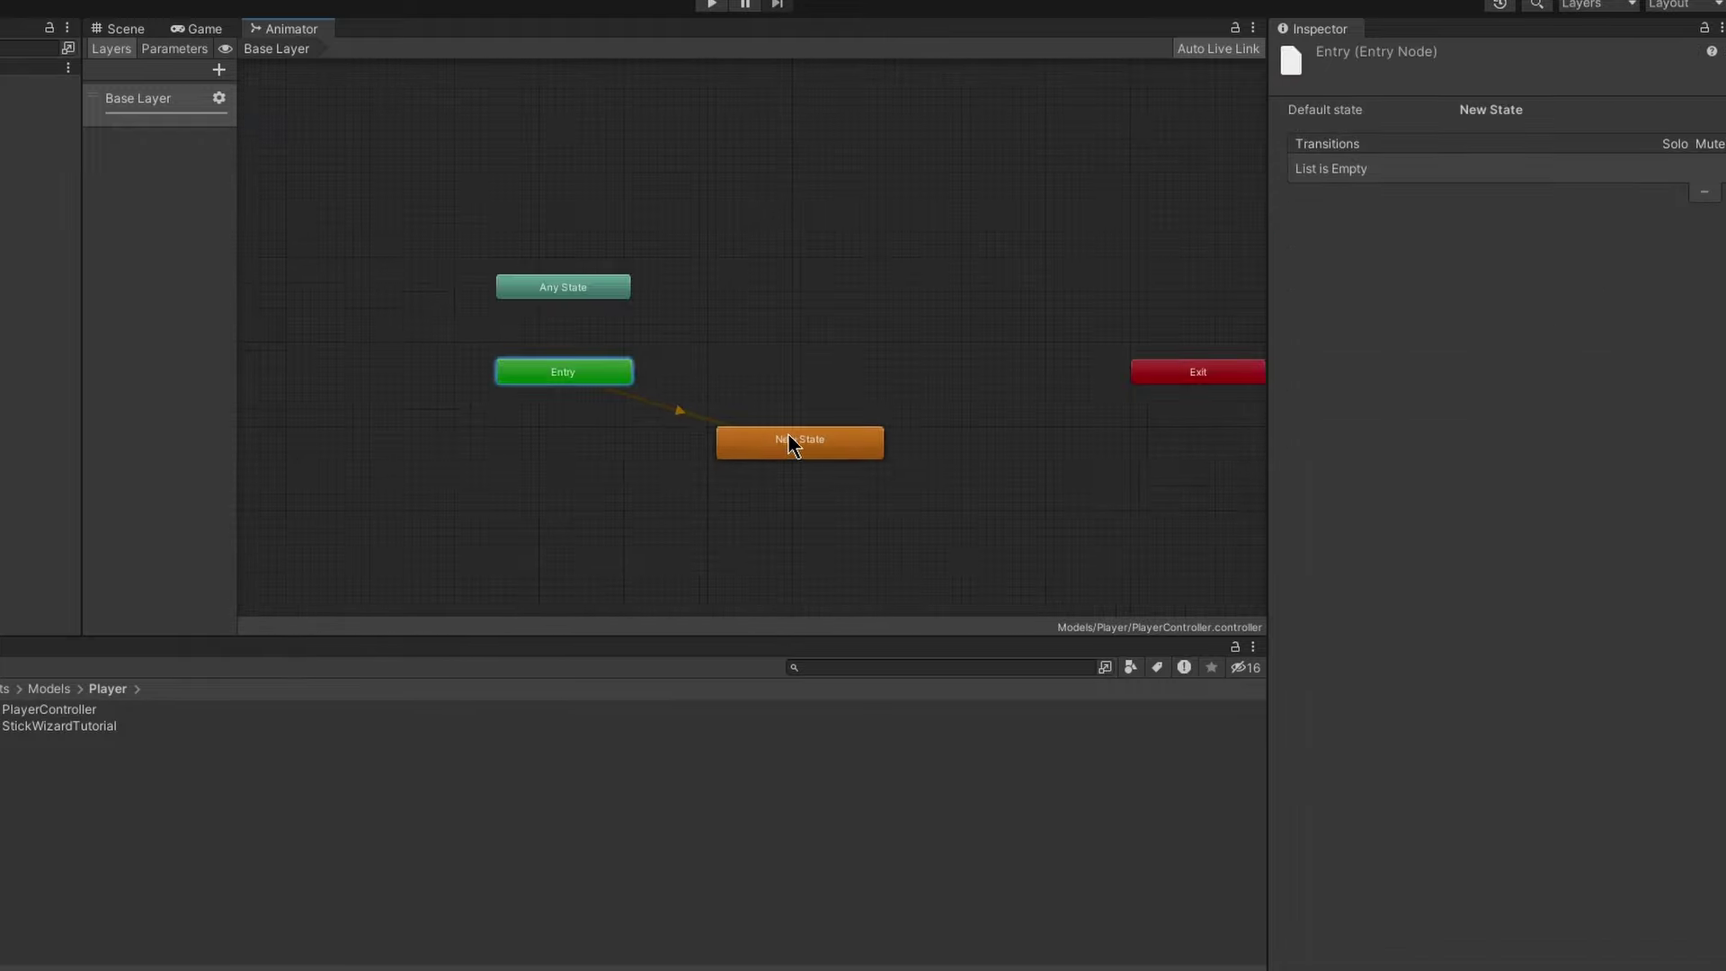
Set the new state's Motion to the Idle clip contained in the StickWizardTutorial model asset
left_click(788, 434)
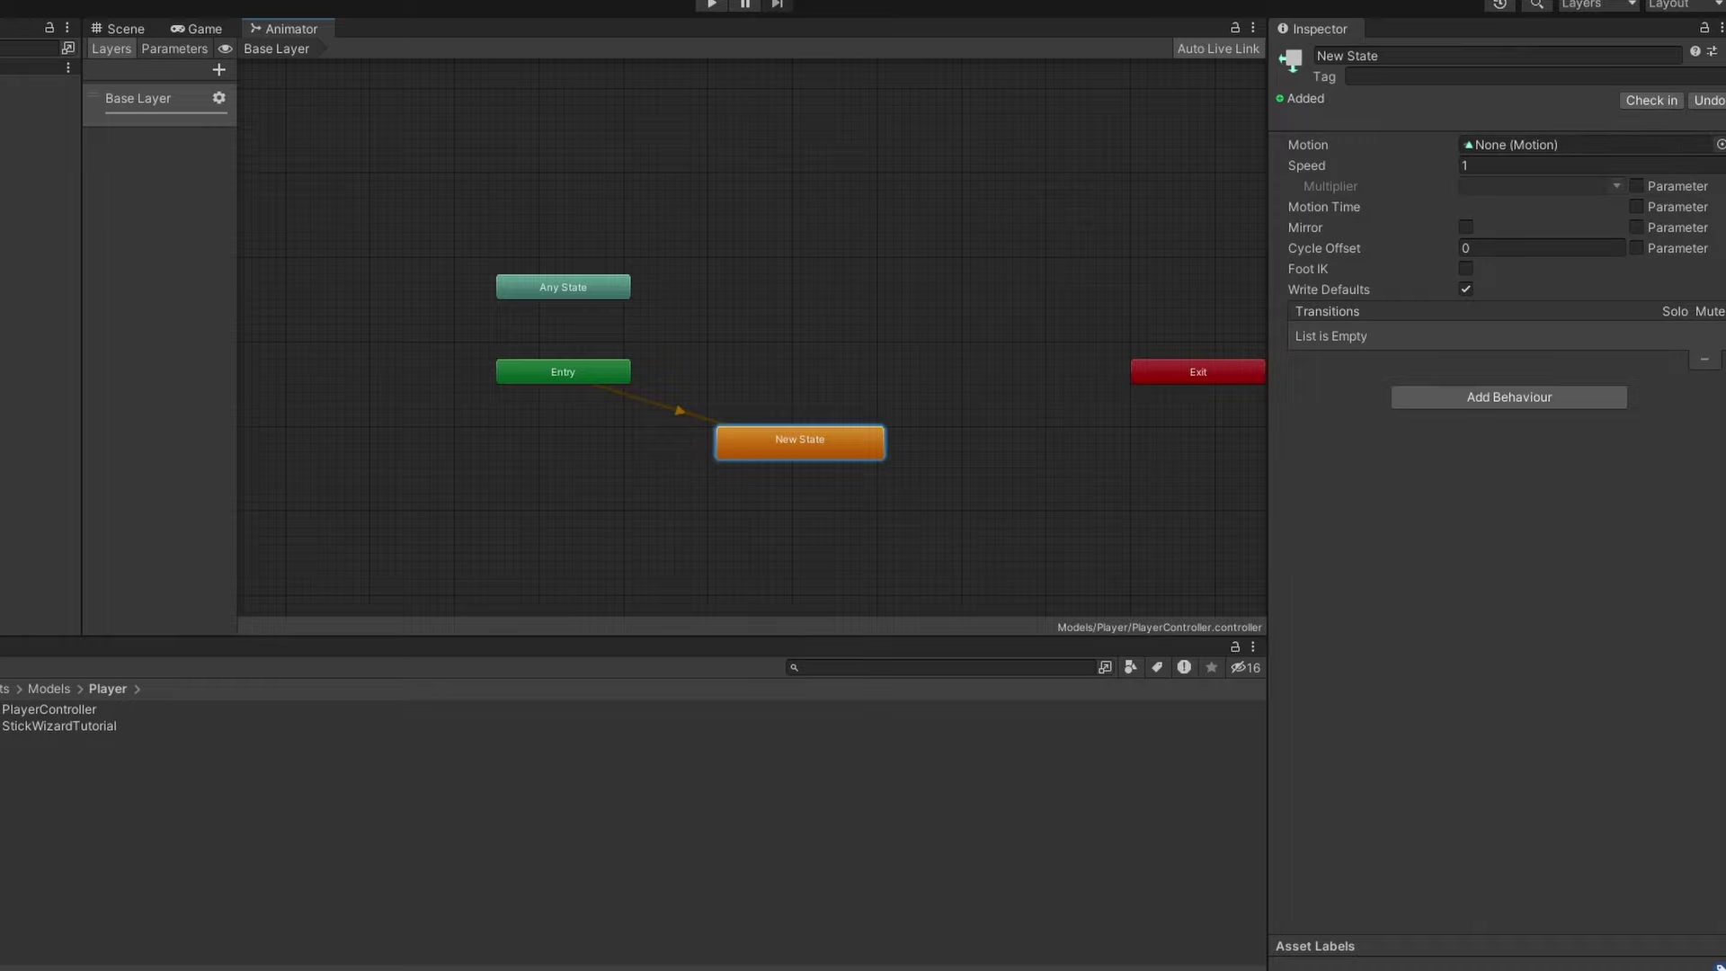
left_click(0, 726)
scroll(53, 737, "down", 5)
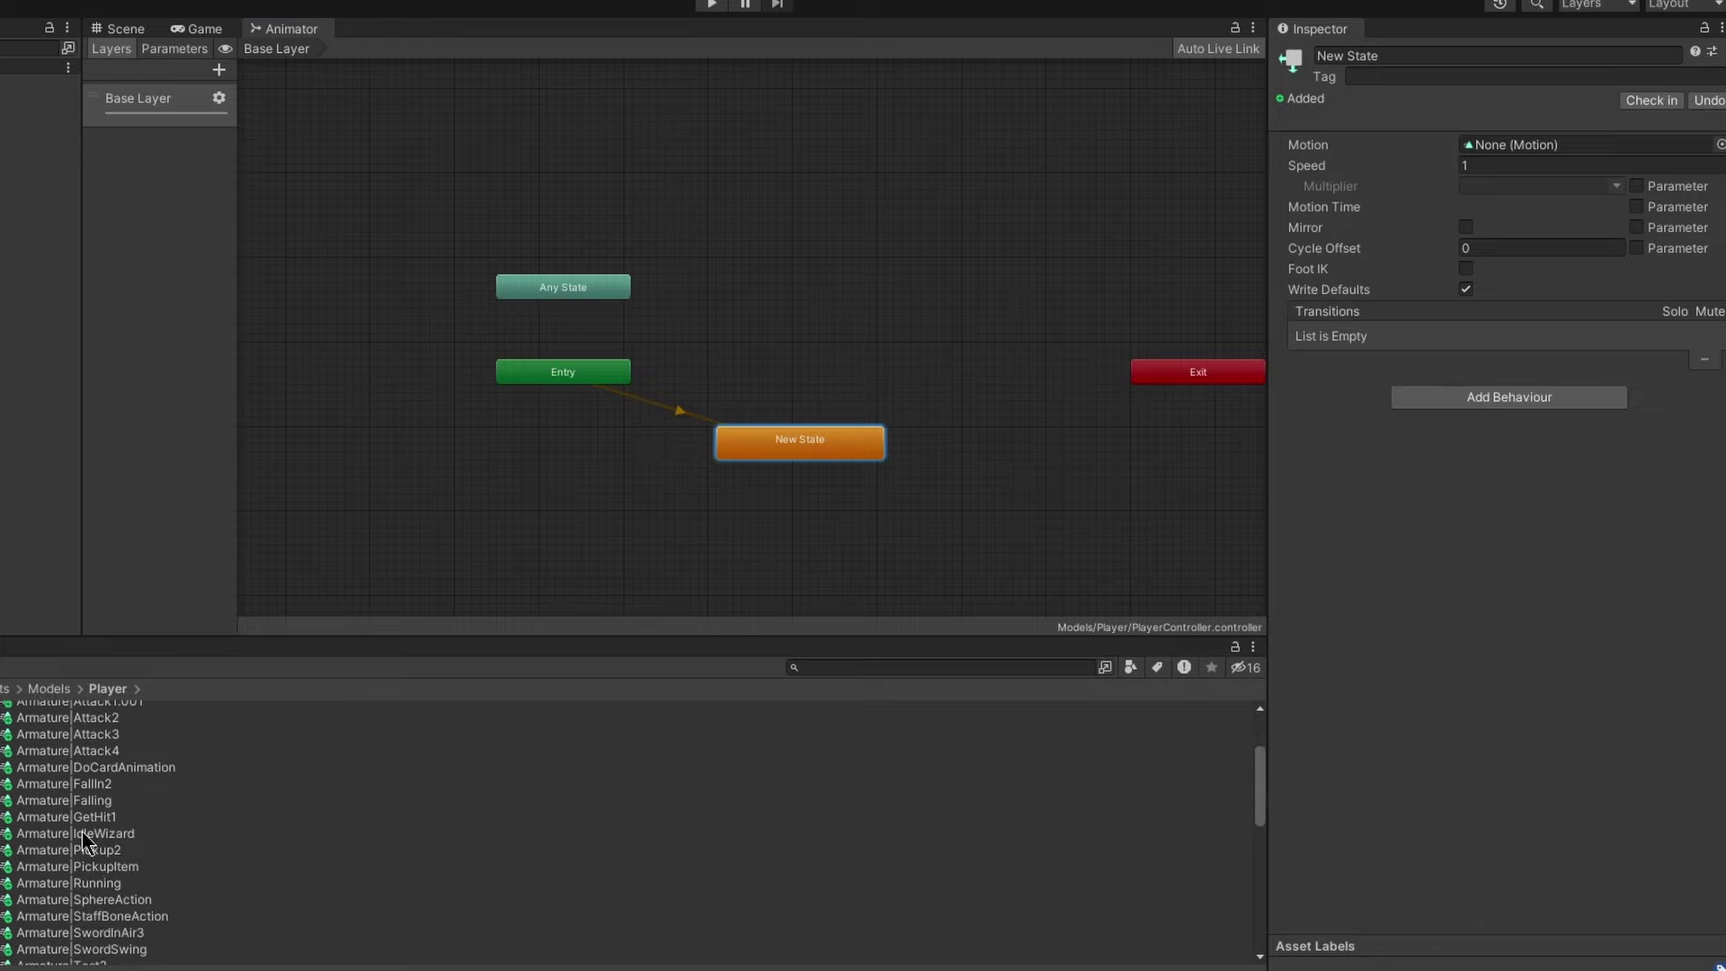
scroll(76, 845, "up", 5)
scroll(103, 862, "down", 2)
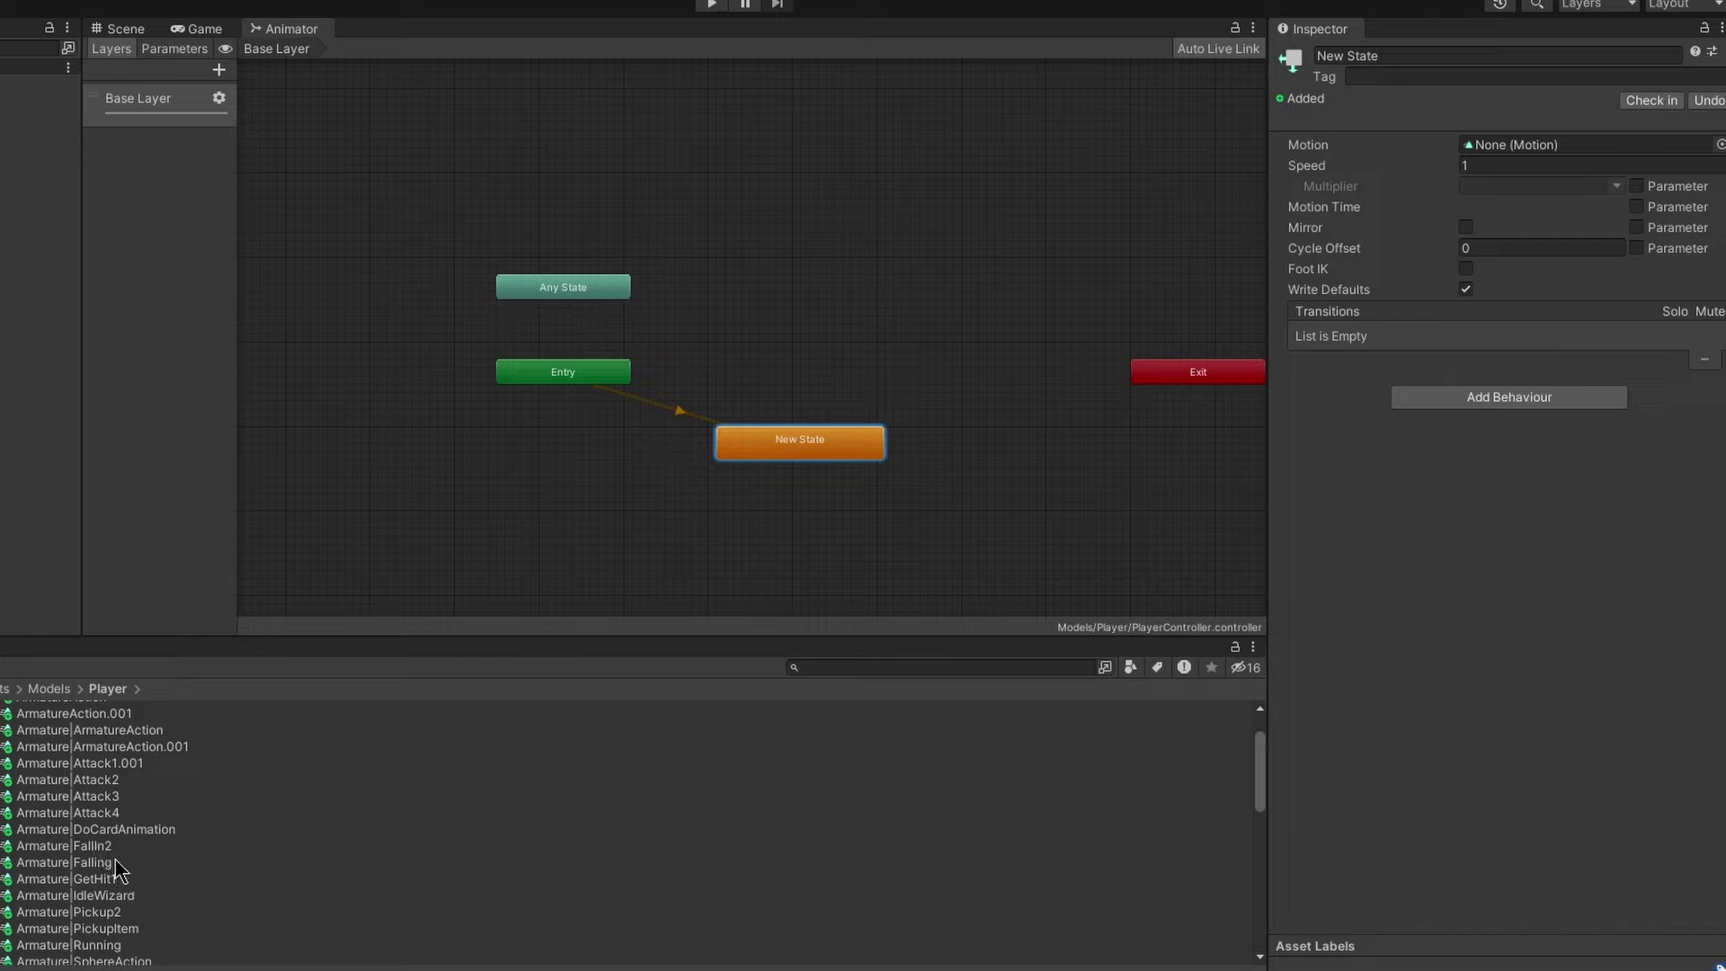
scroll(102, 793, "down", 5)
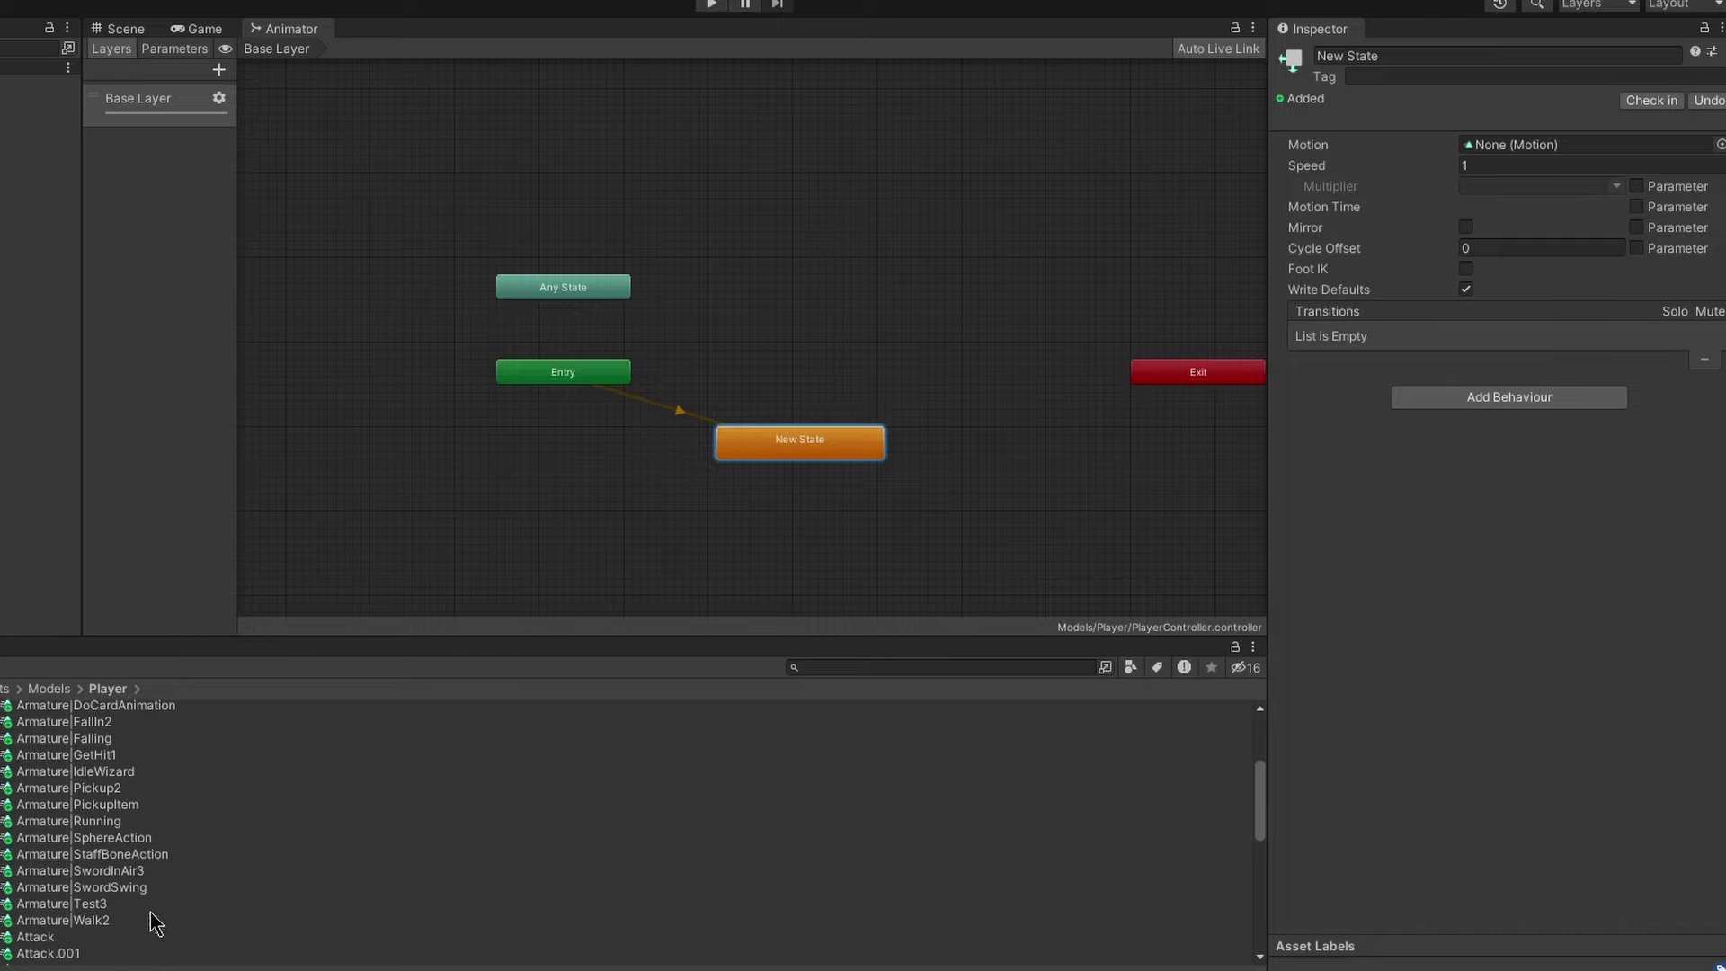
scroll(151, 916, "down", 5)
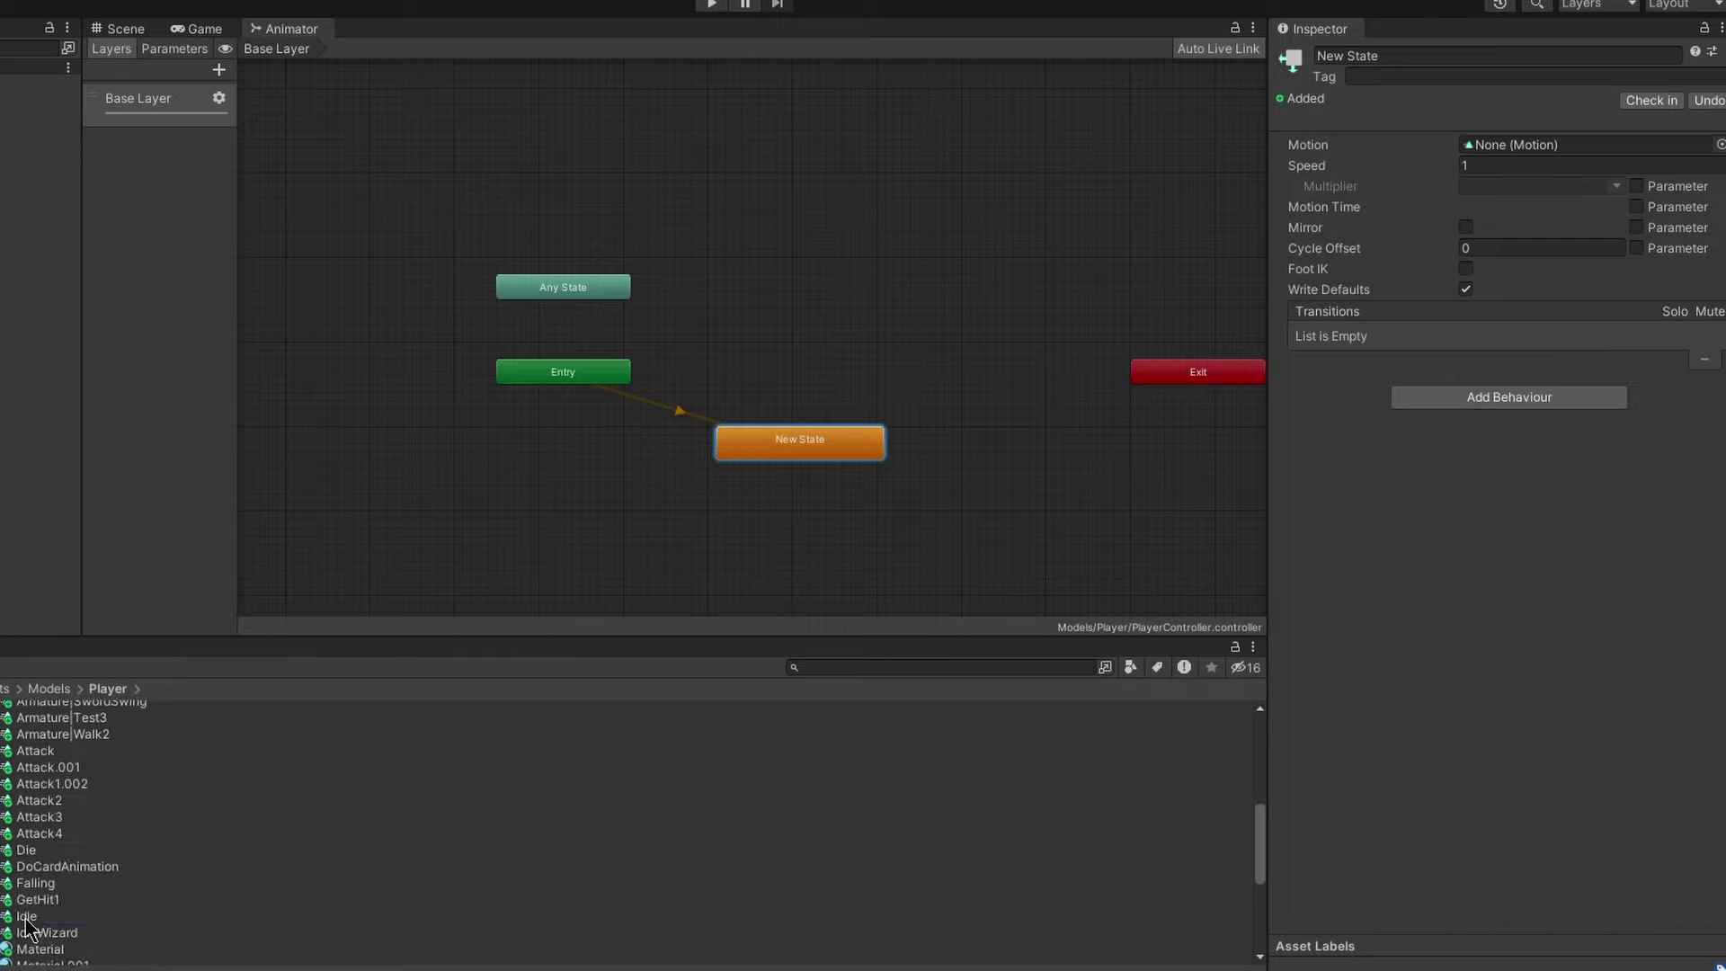
left_click_drag(27, 919, 1510, 146)
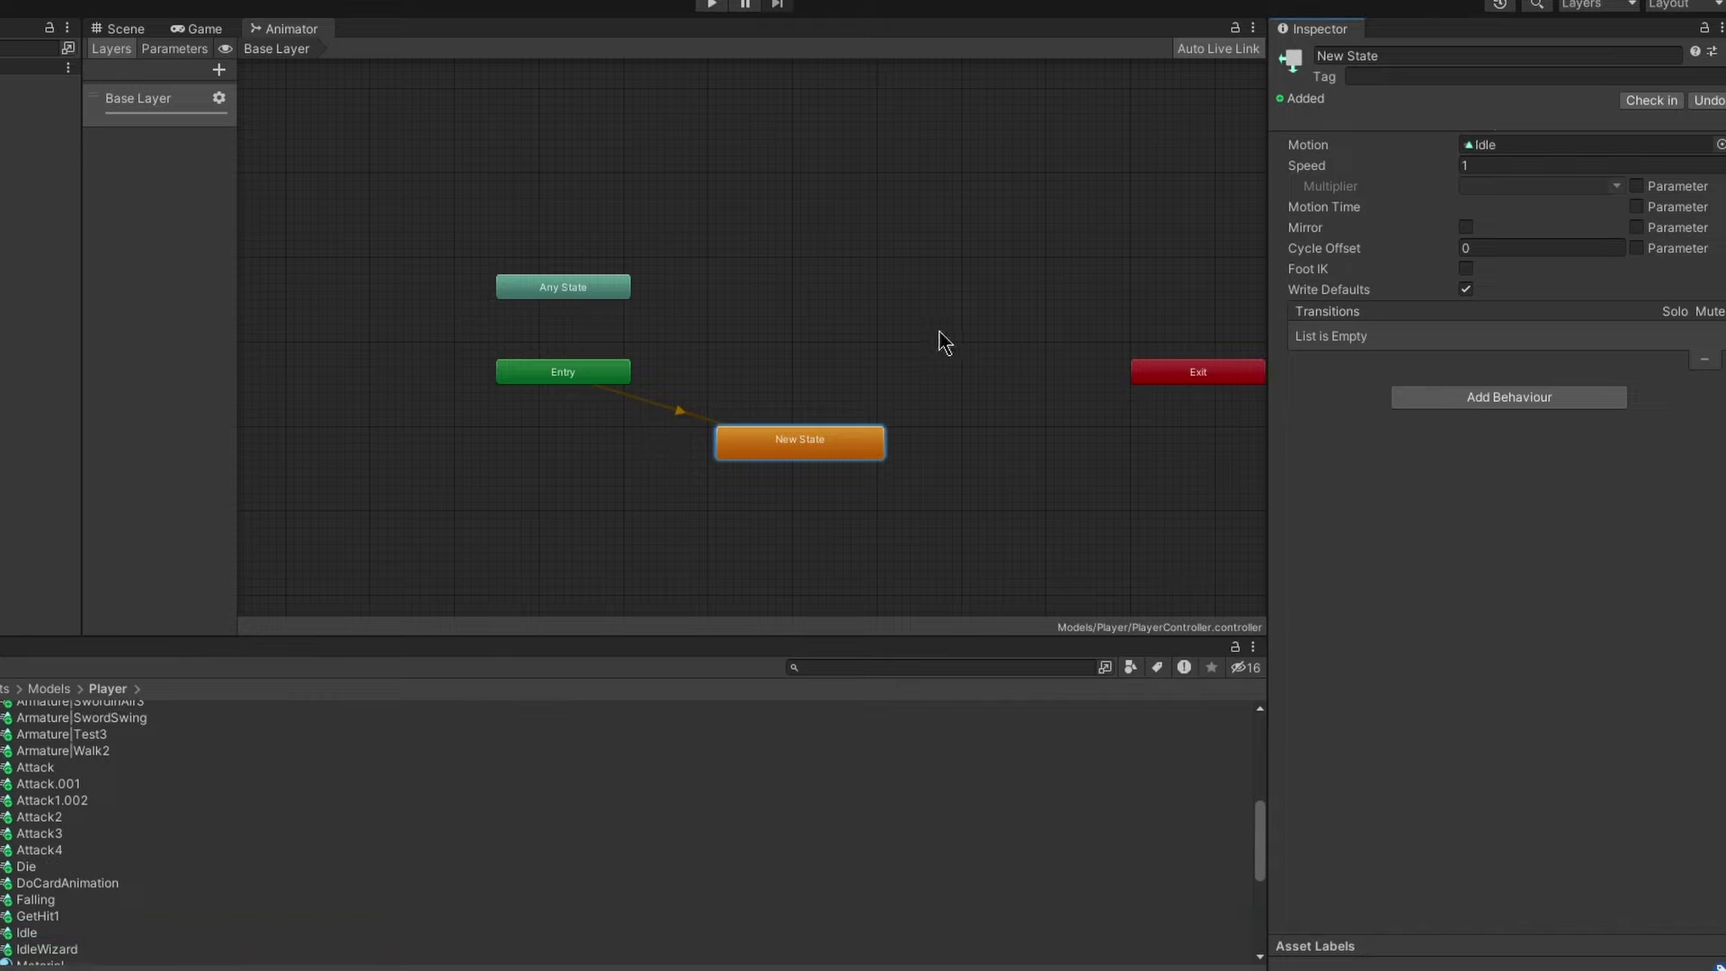
Rename the new state in the Base Layer to Idle
left_click(1384, 56)
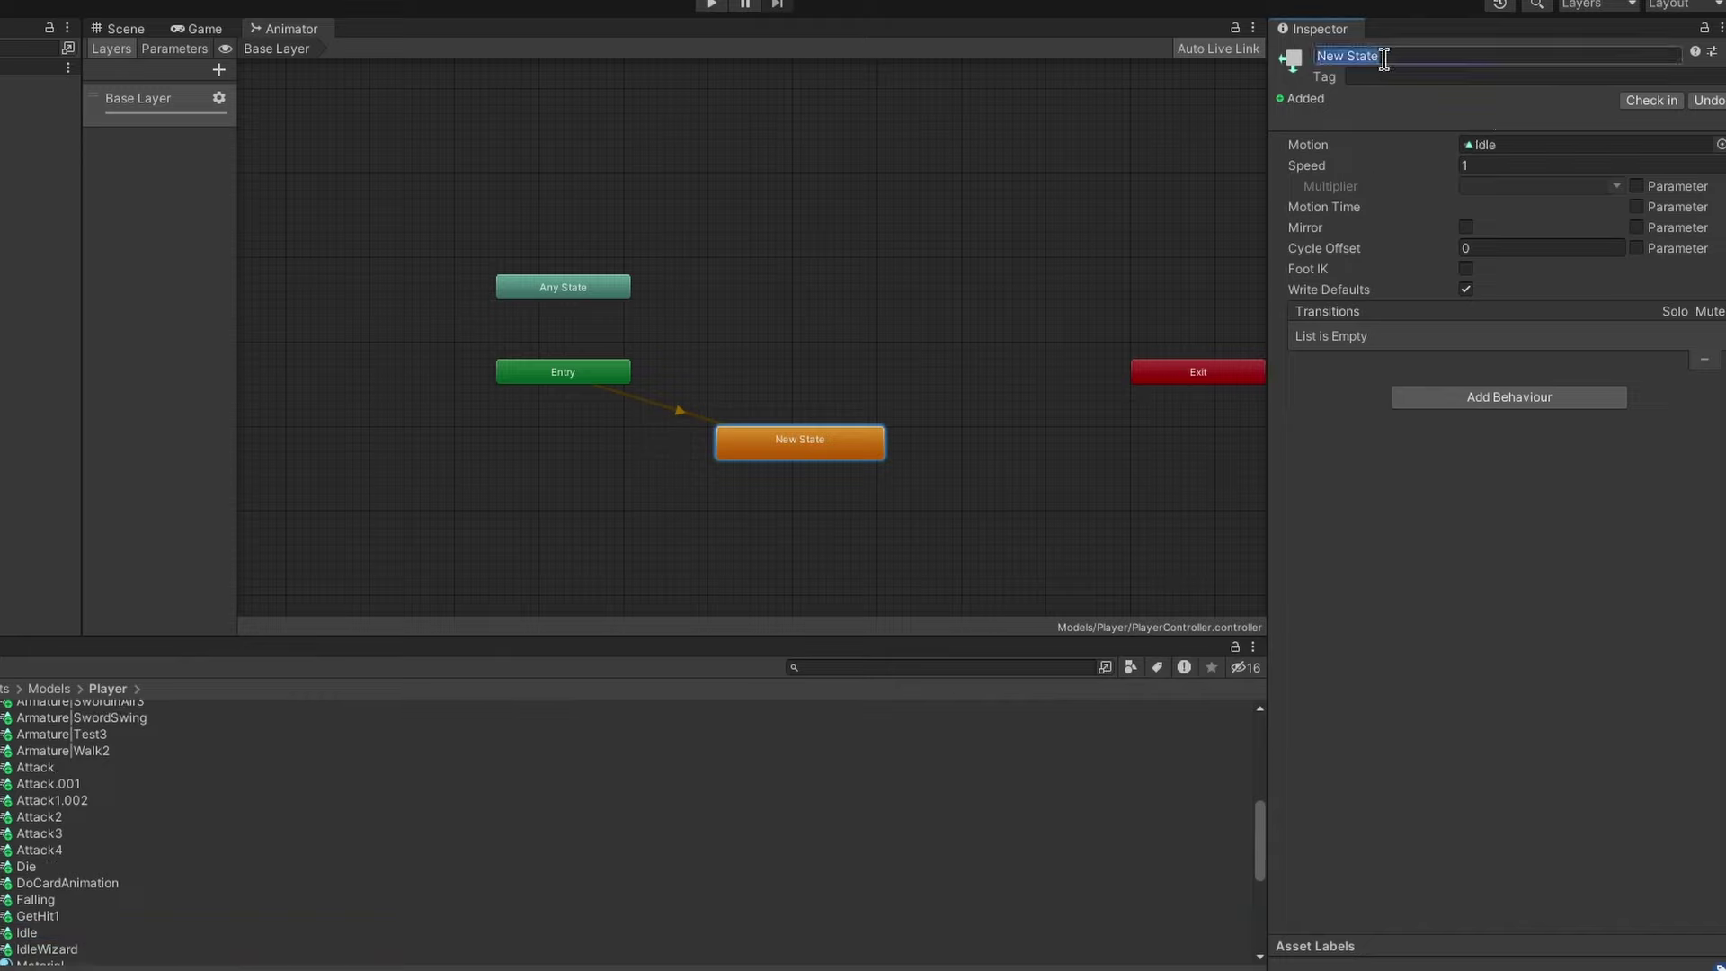
type("Idle")
left_click(928, 437)
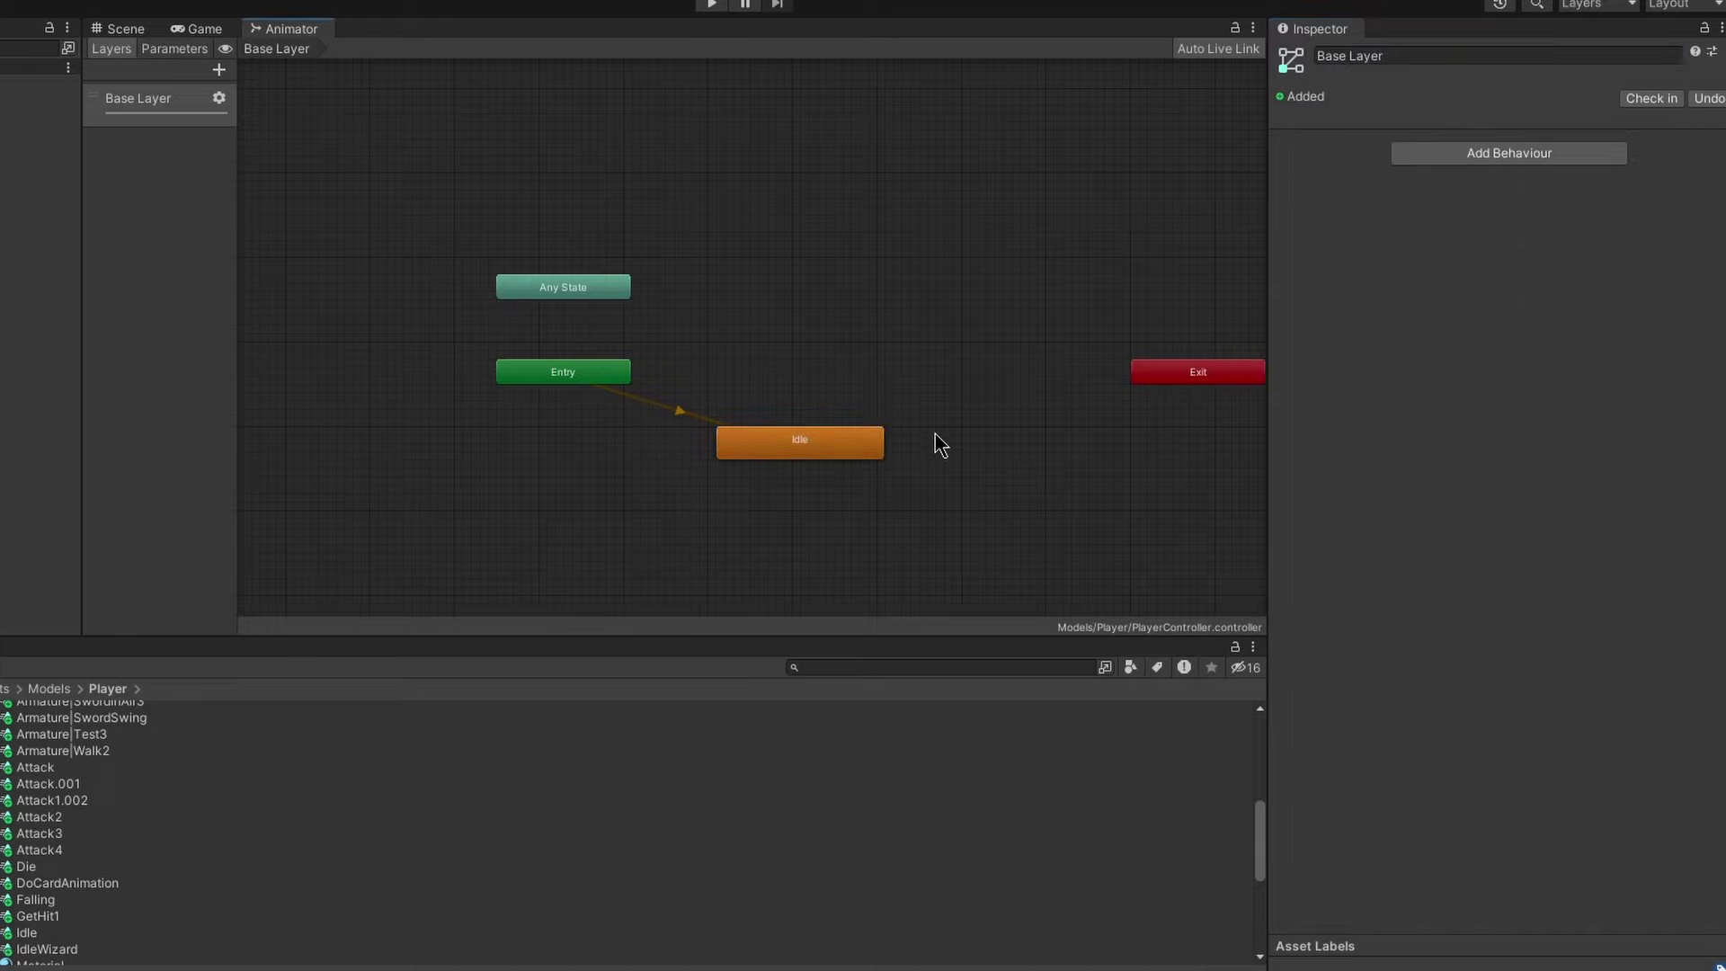
middle_click_drag(954, 409, 662, 417)
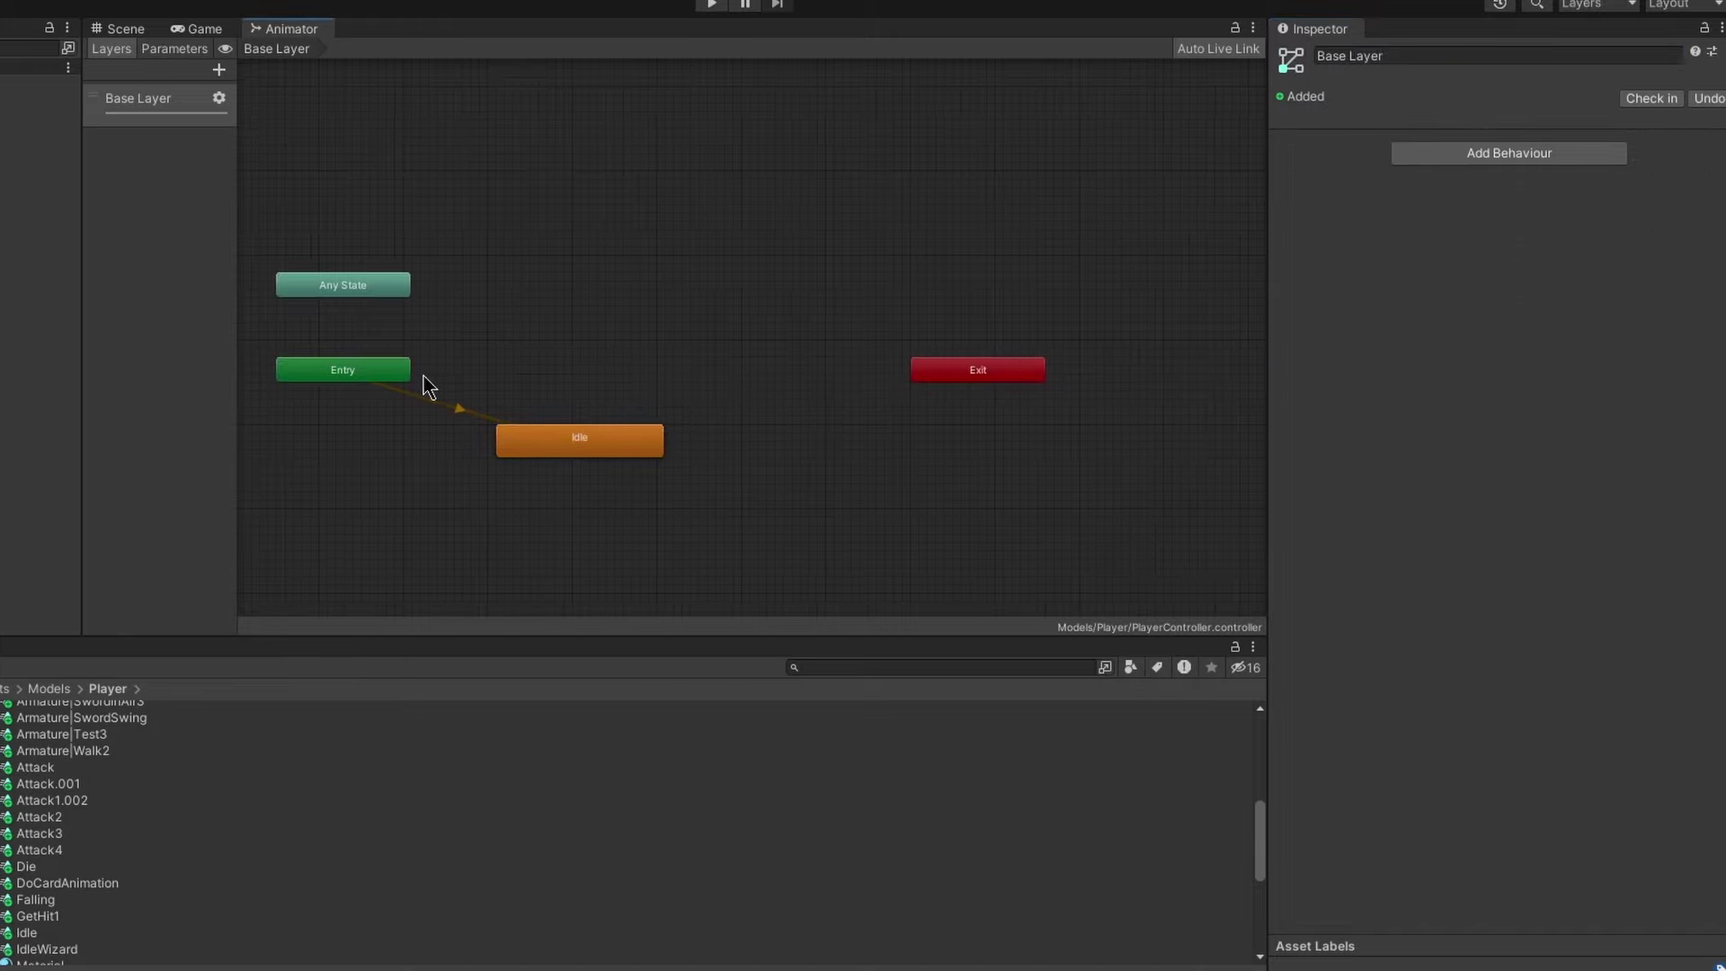
left_click(568, 428)
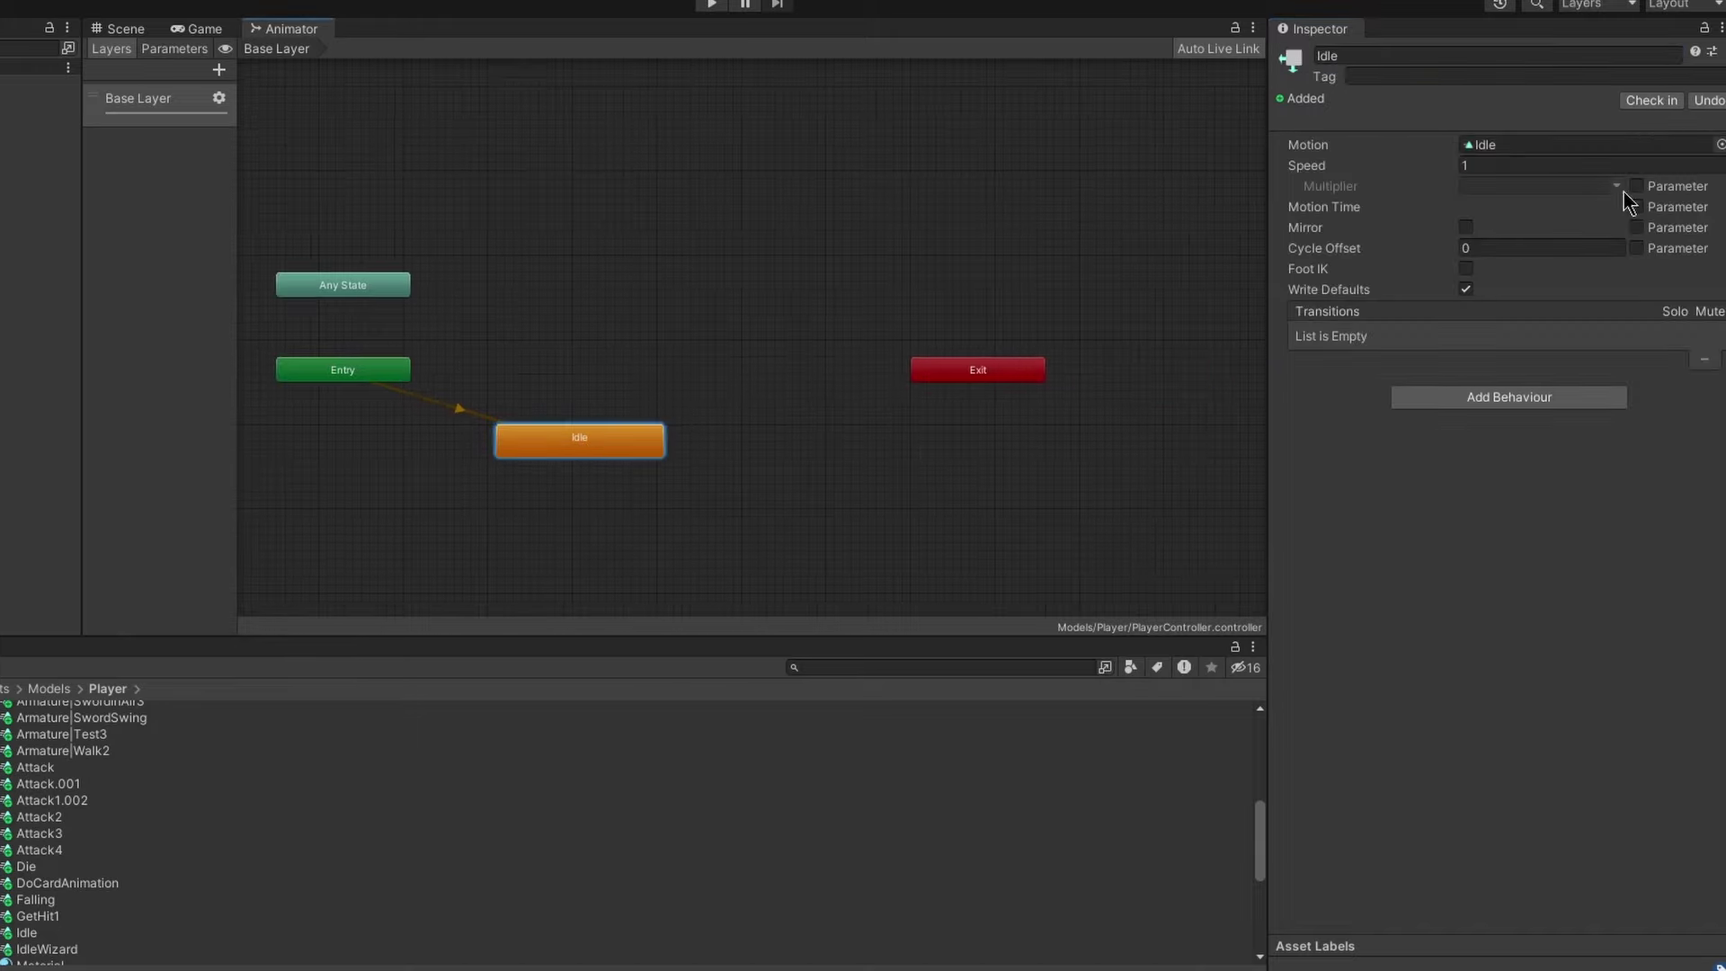
Return to the Scene view and run the game in Play mode to preview the wizard's idle animation
left_click(126, 27)
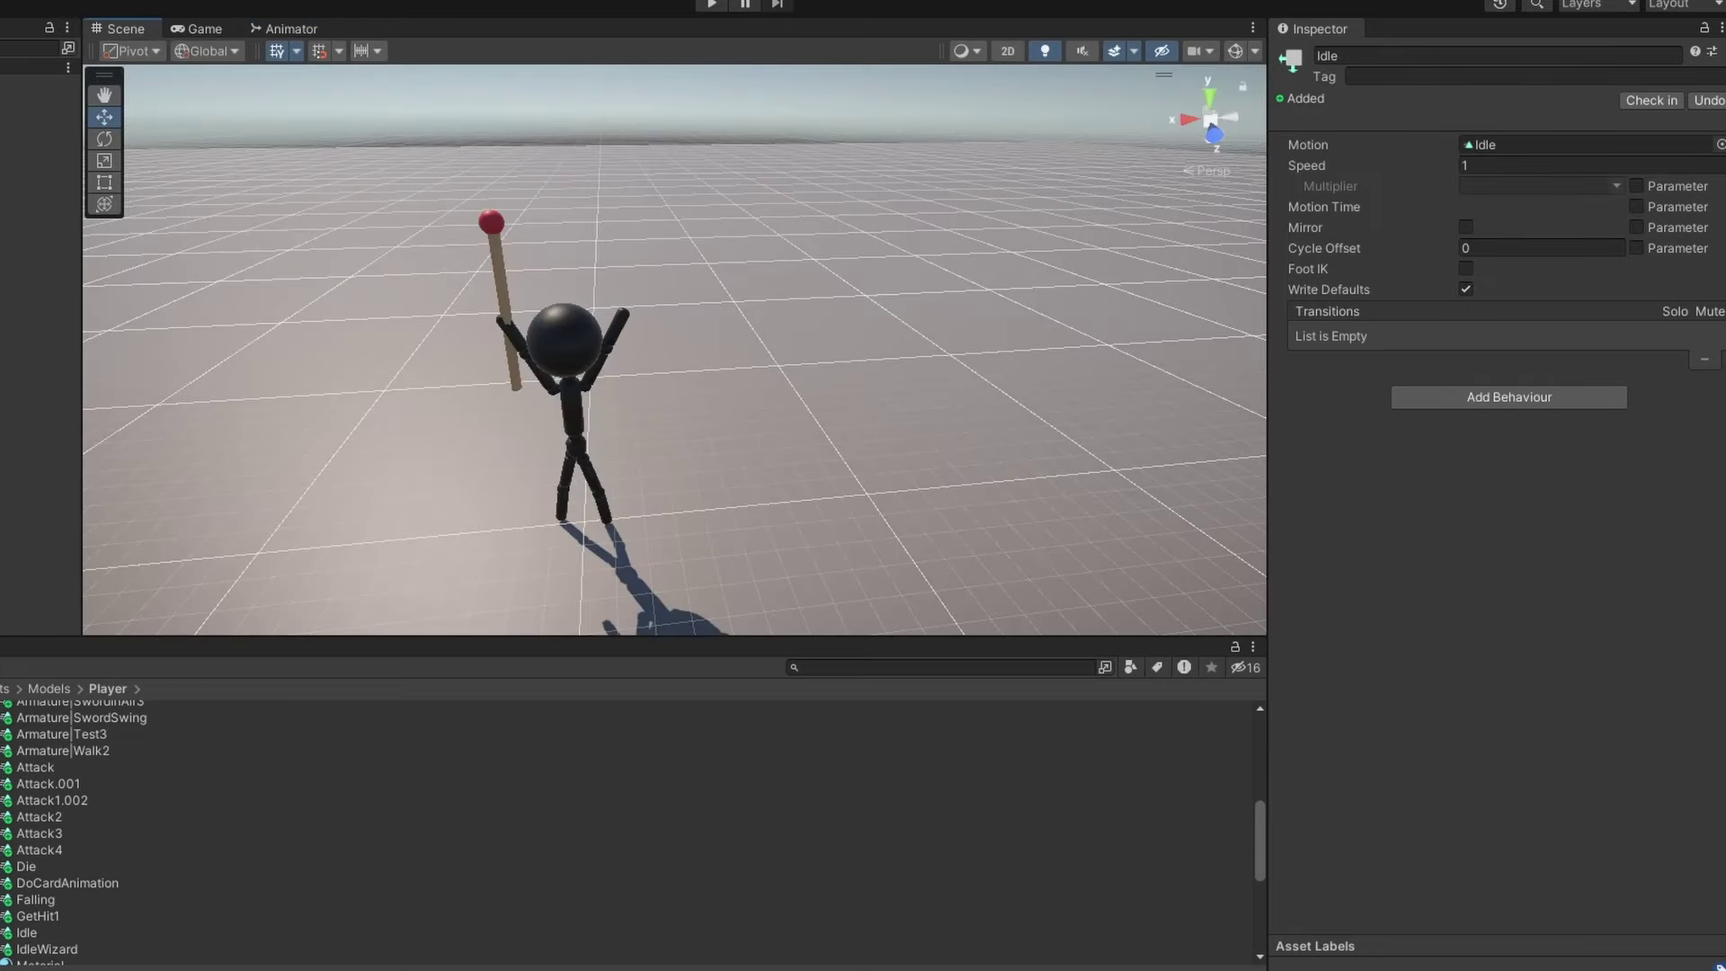
left_click(36, 78)
left_click(711, 5)
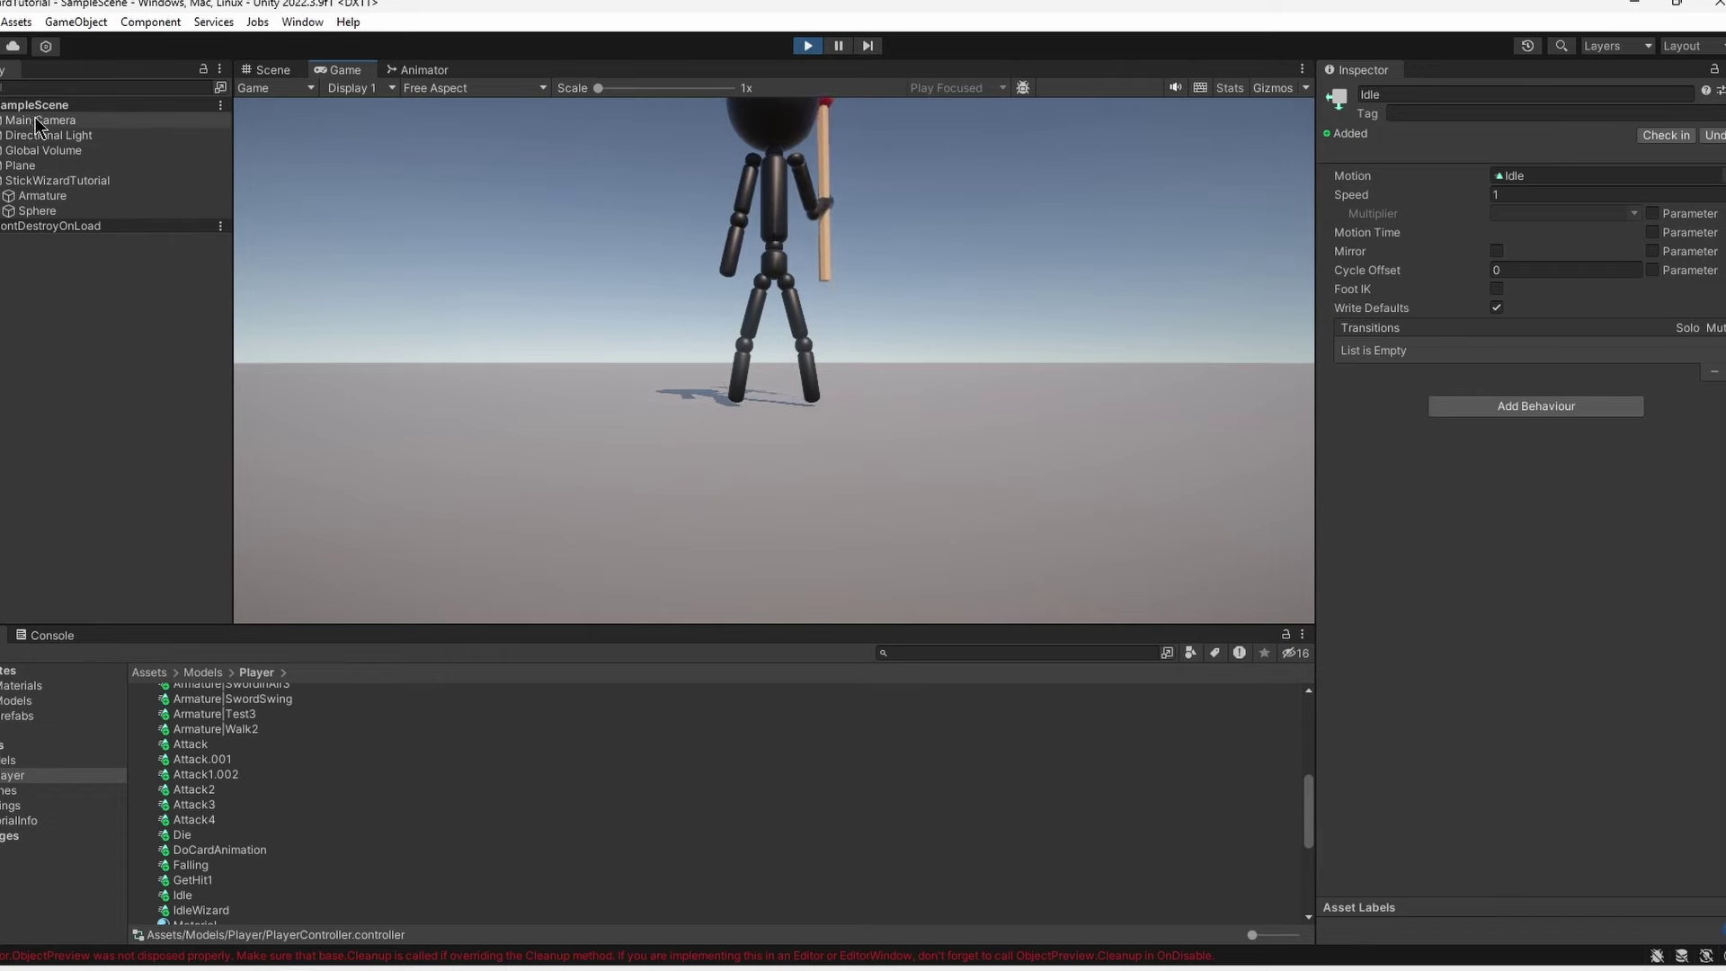
During Play mode, set the Main Camera's position to Y 69.55 and Z 0, and its X rotation to 90
left_click(38, 122)
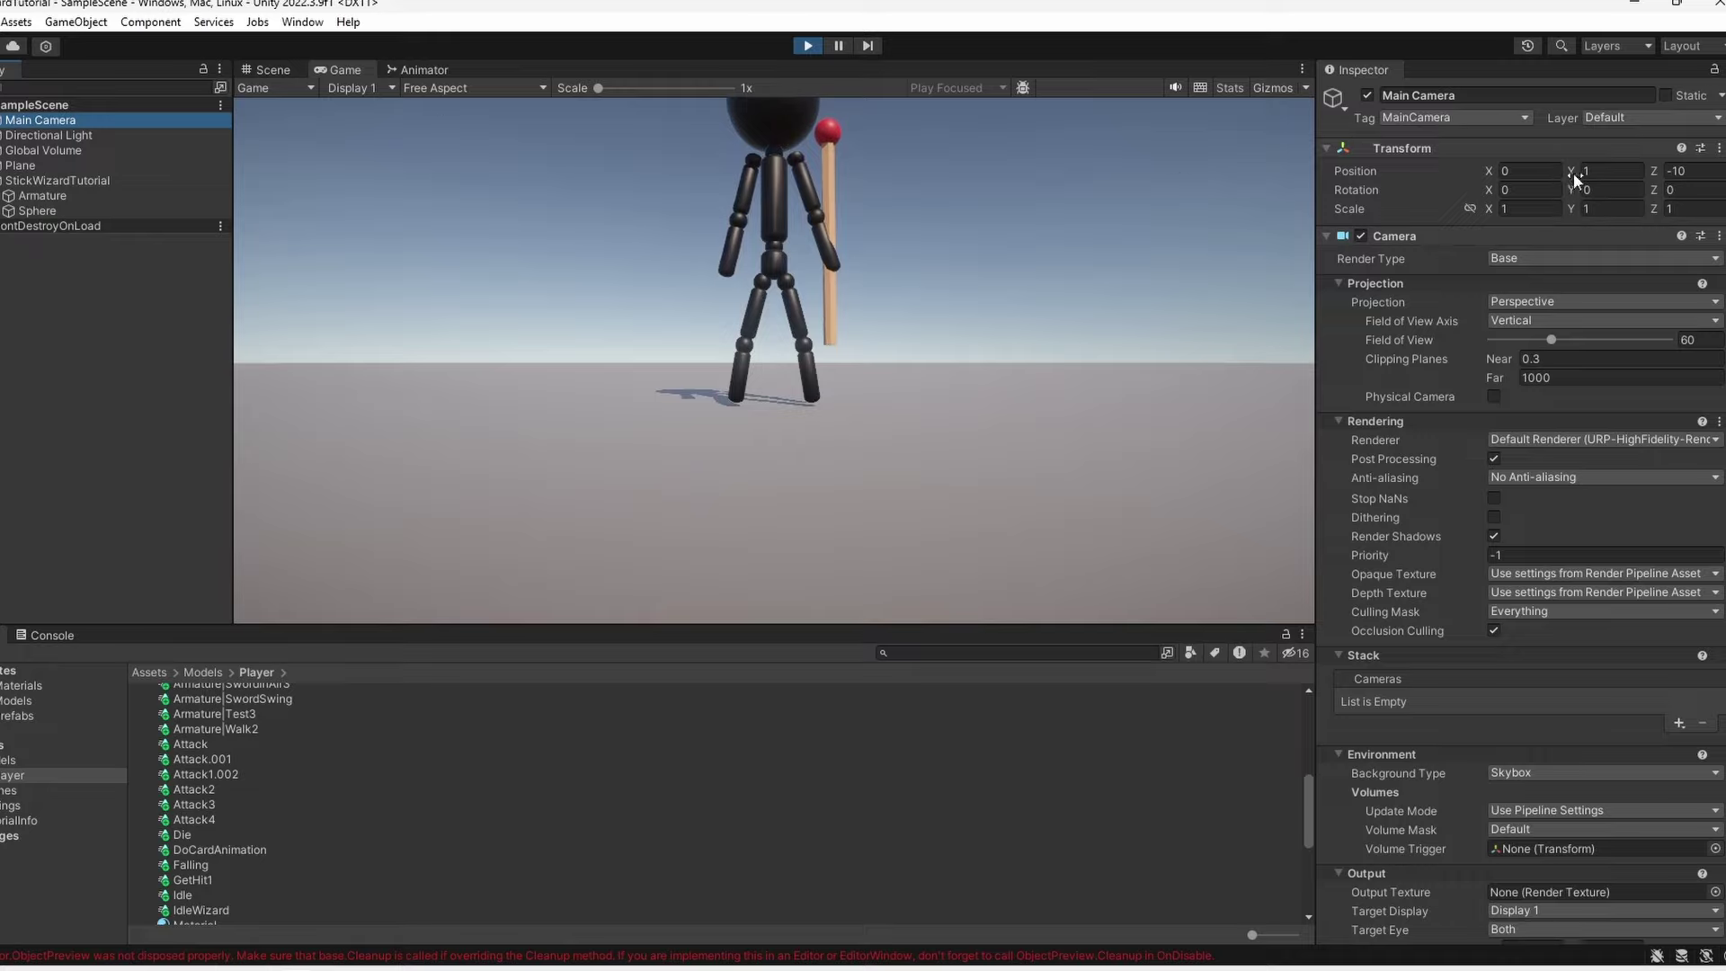
left_click_drag(1575, 177, 1205, 290)
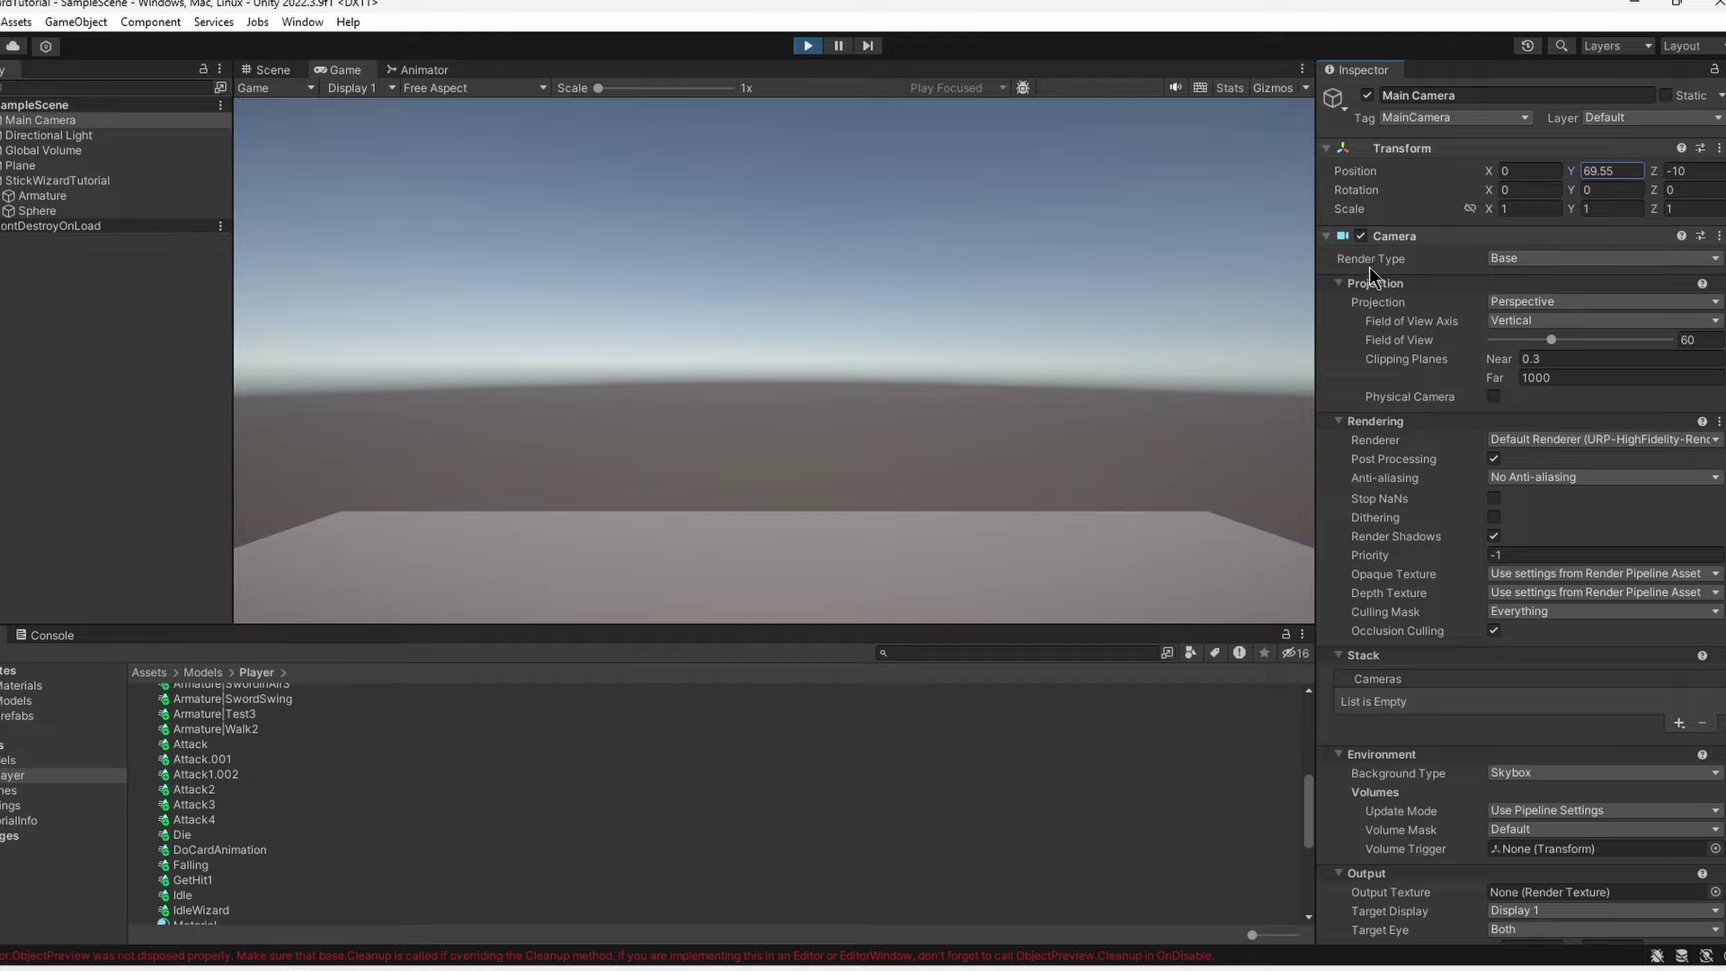
left_click(1508, 189)
type("90")
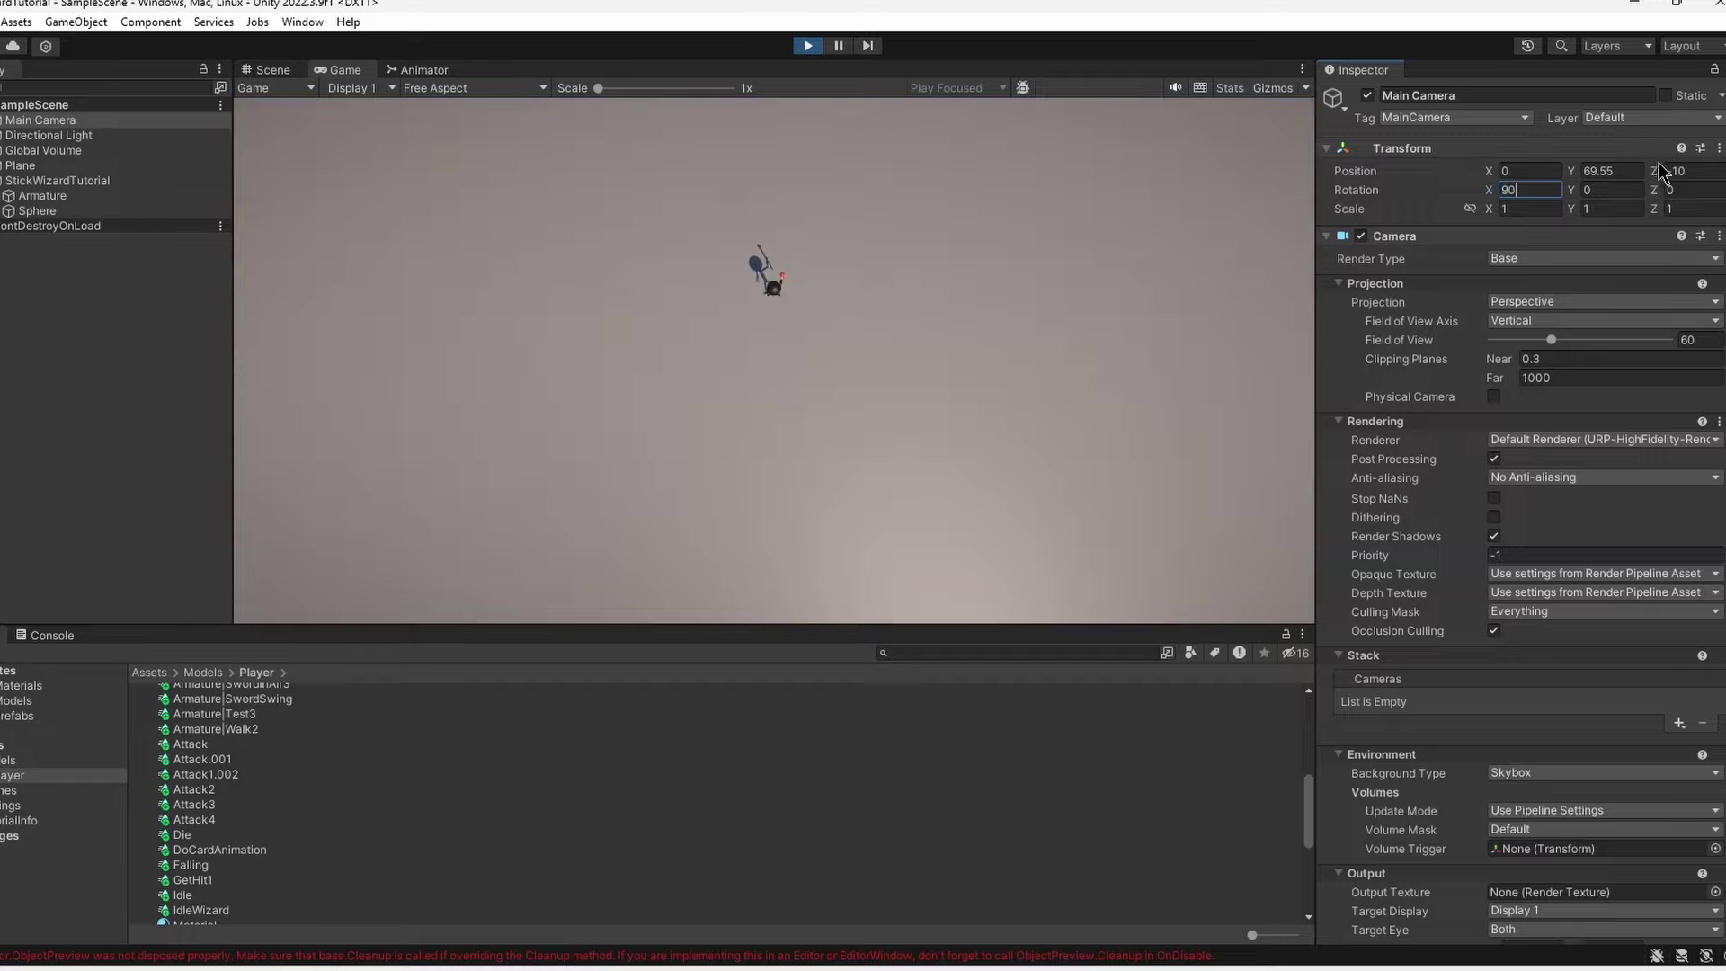
left_click_drag(1655, 169, 7, 373)
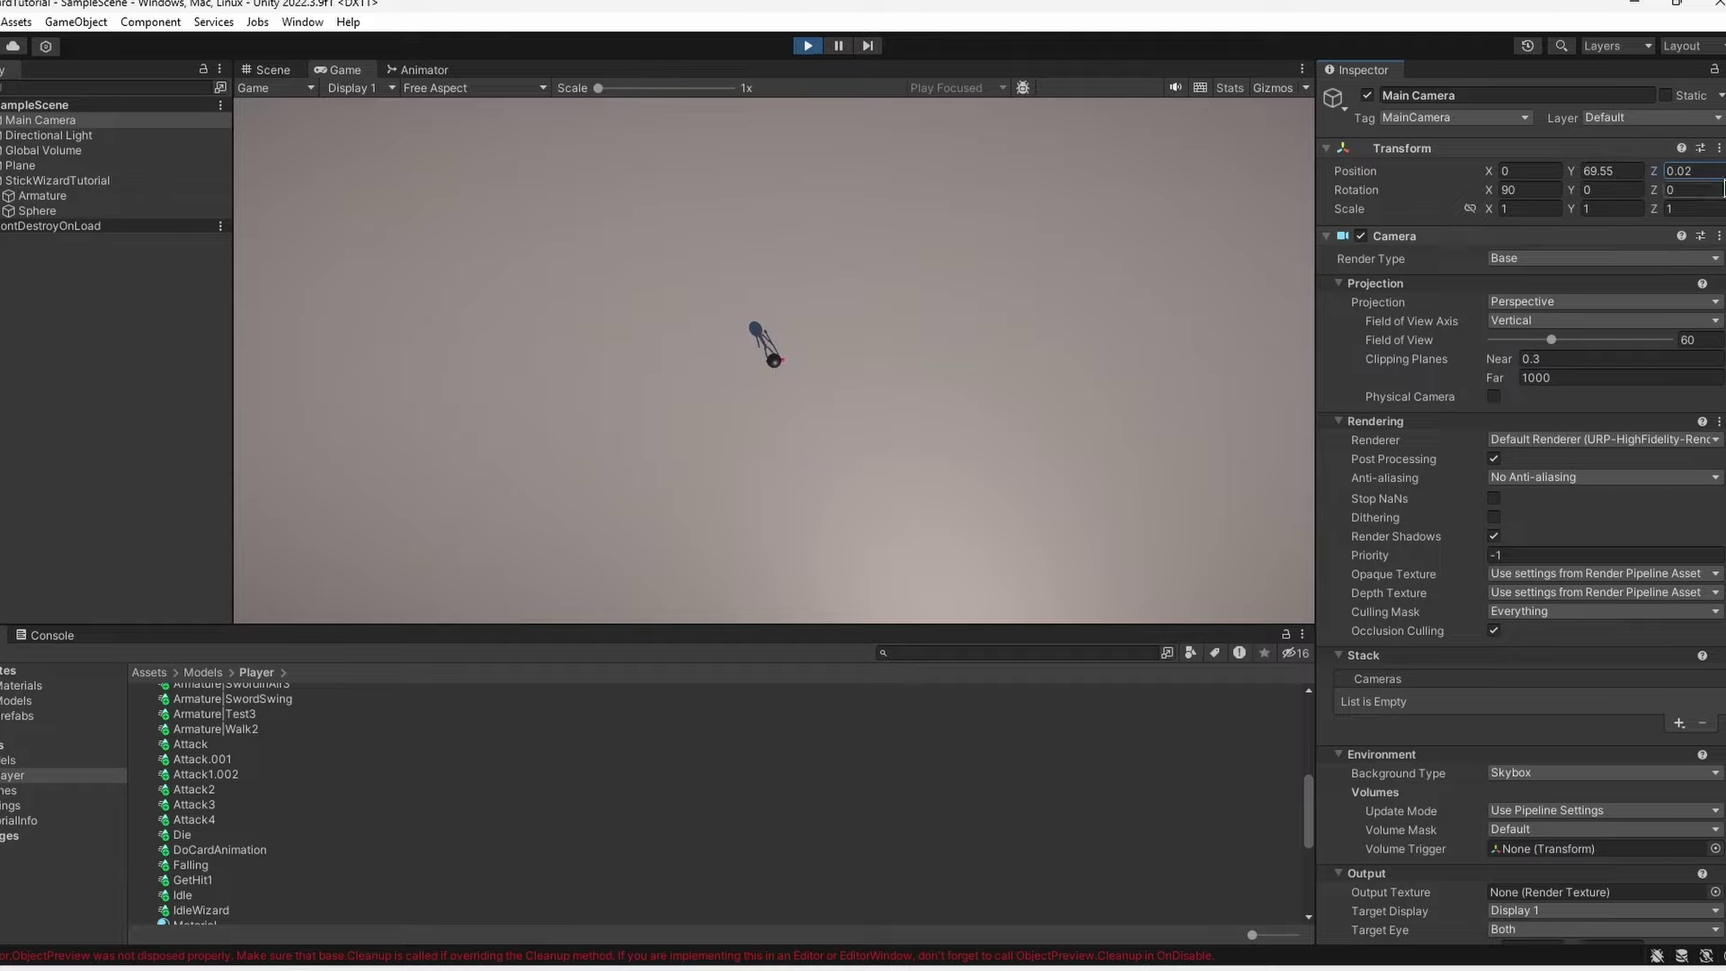
left_click(1679, 170)
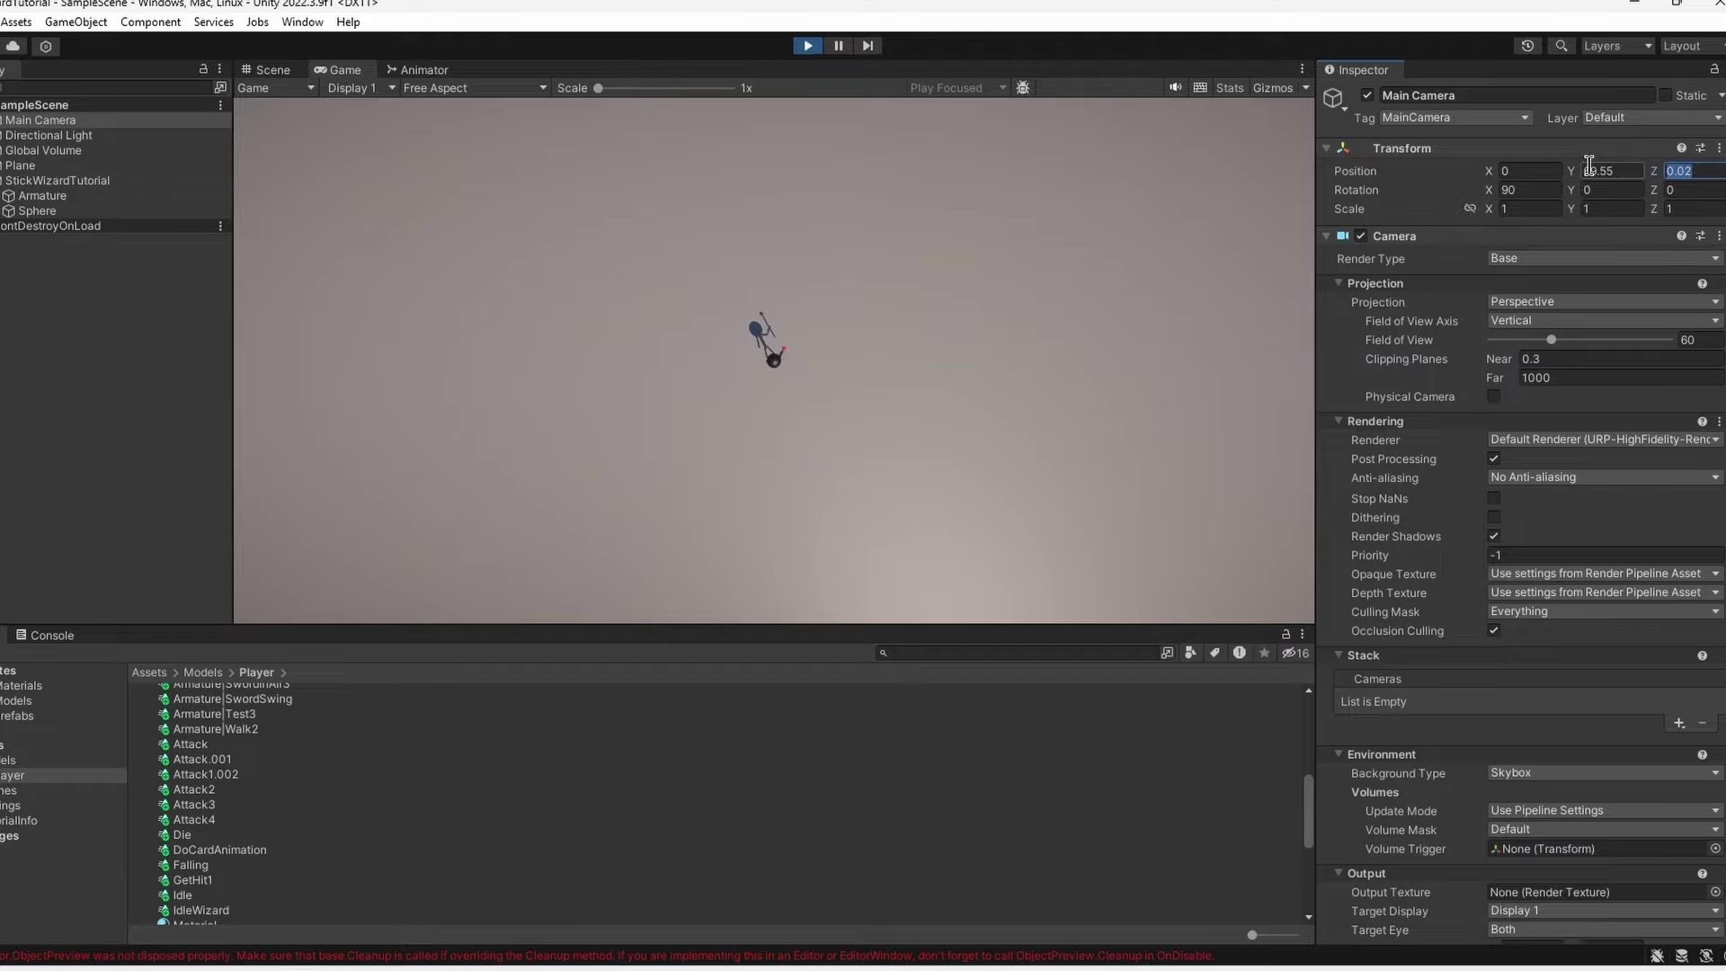
type("0")
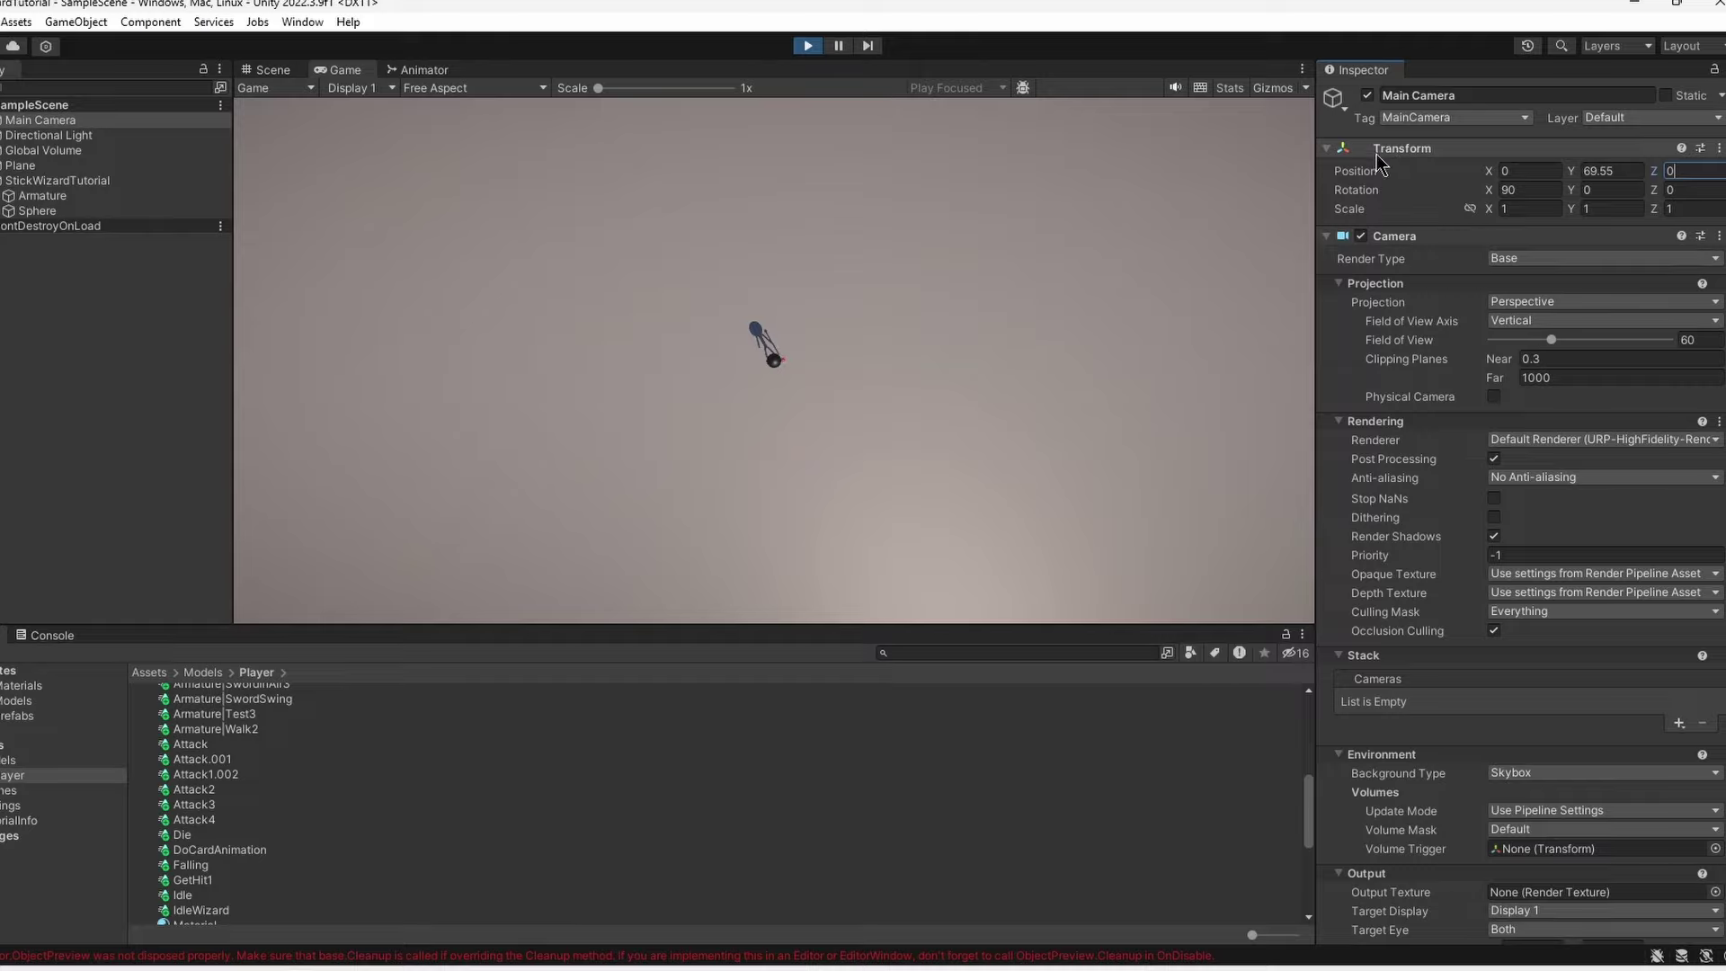
Copy the Main Camera's Transform component and stop Play mode
left_click(1719, 149)
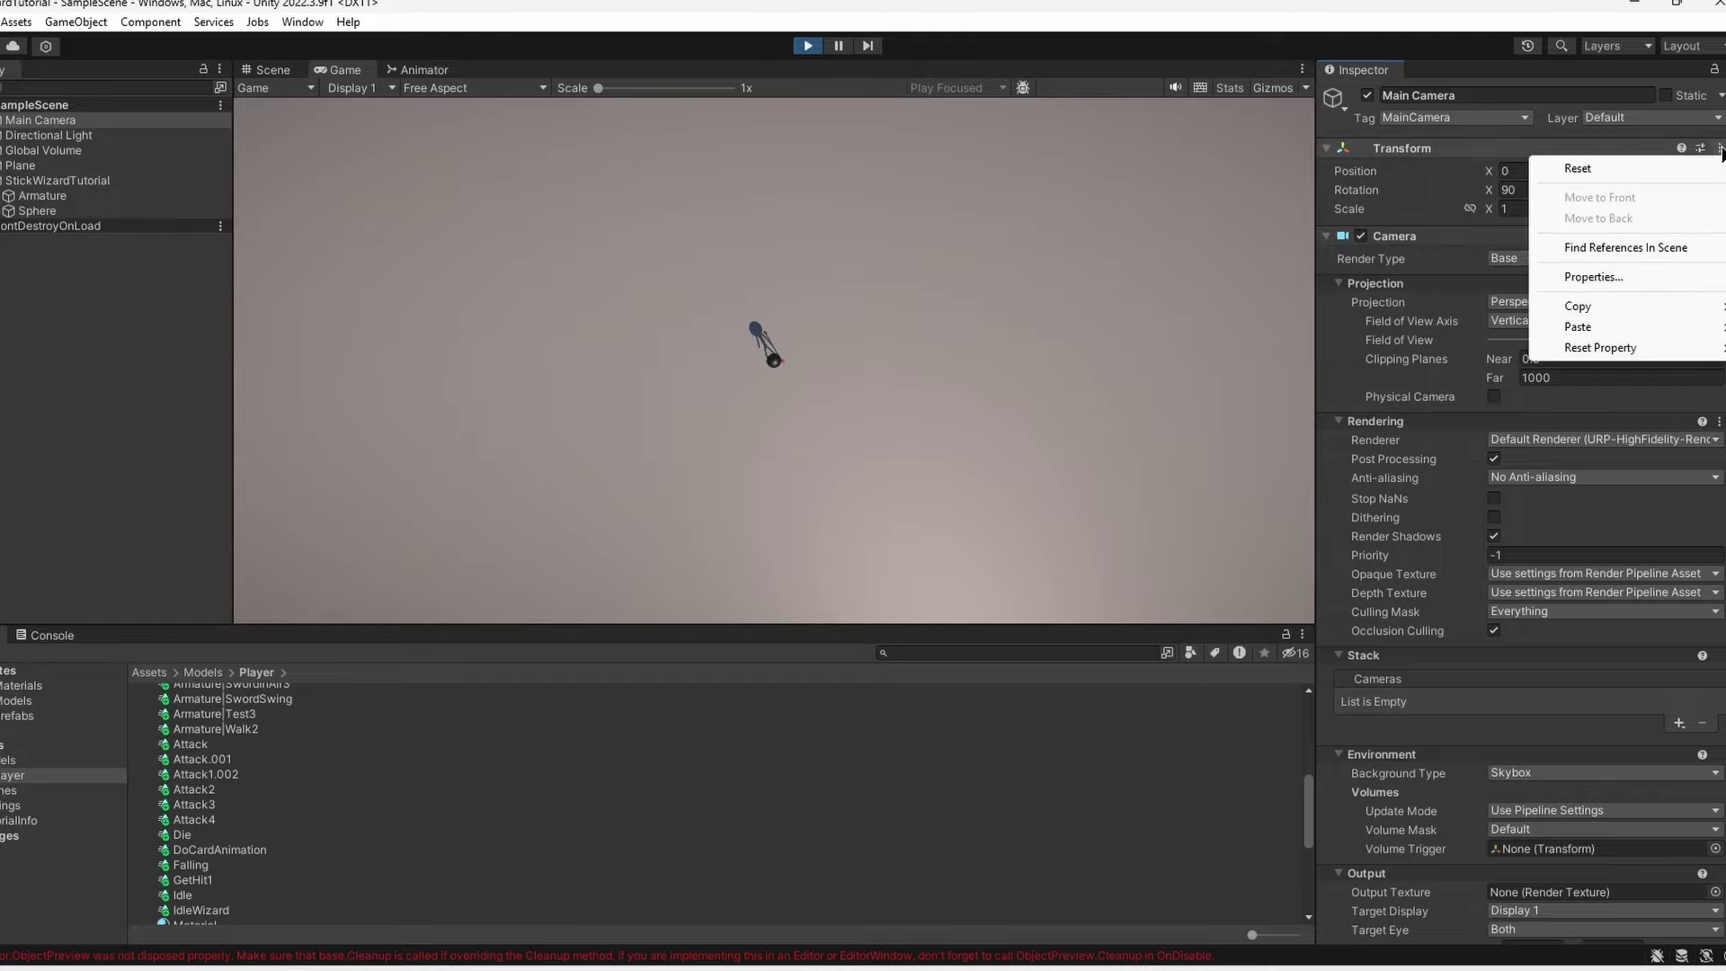
mouse_move(1591, 310)
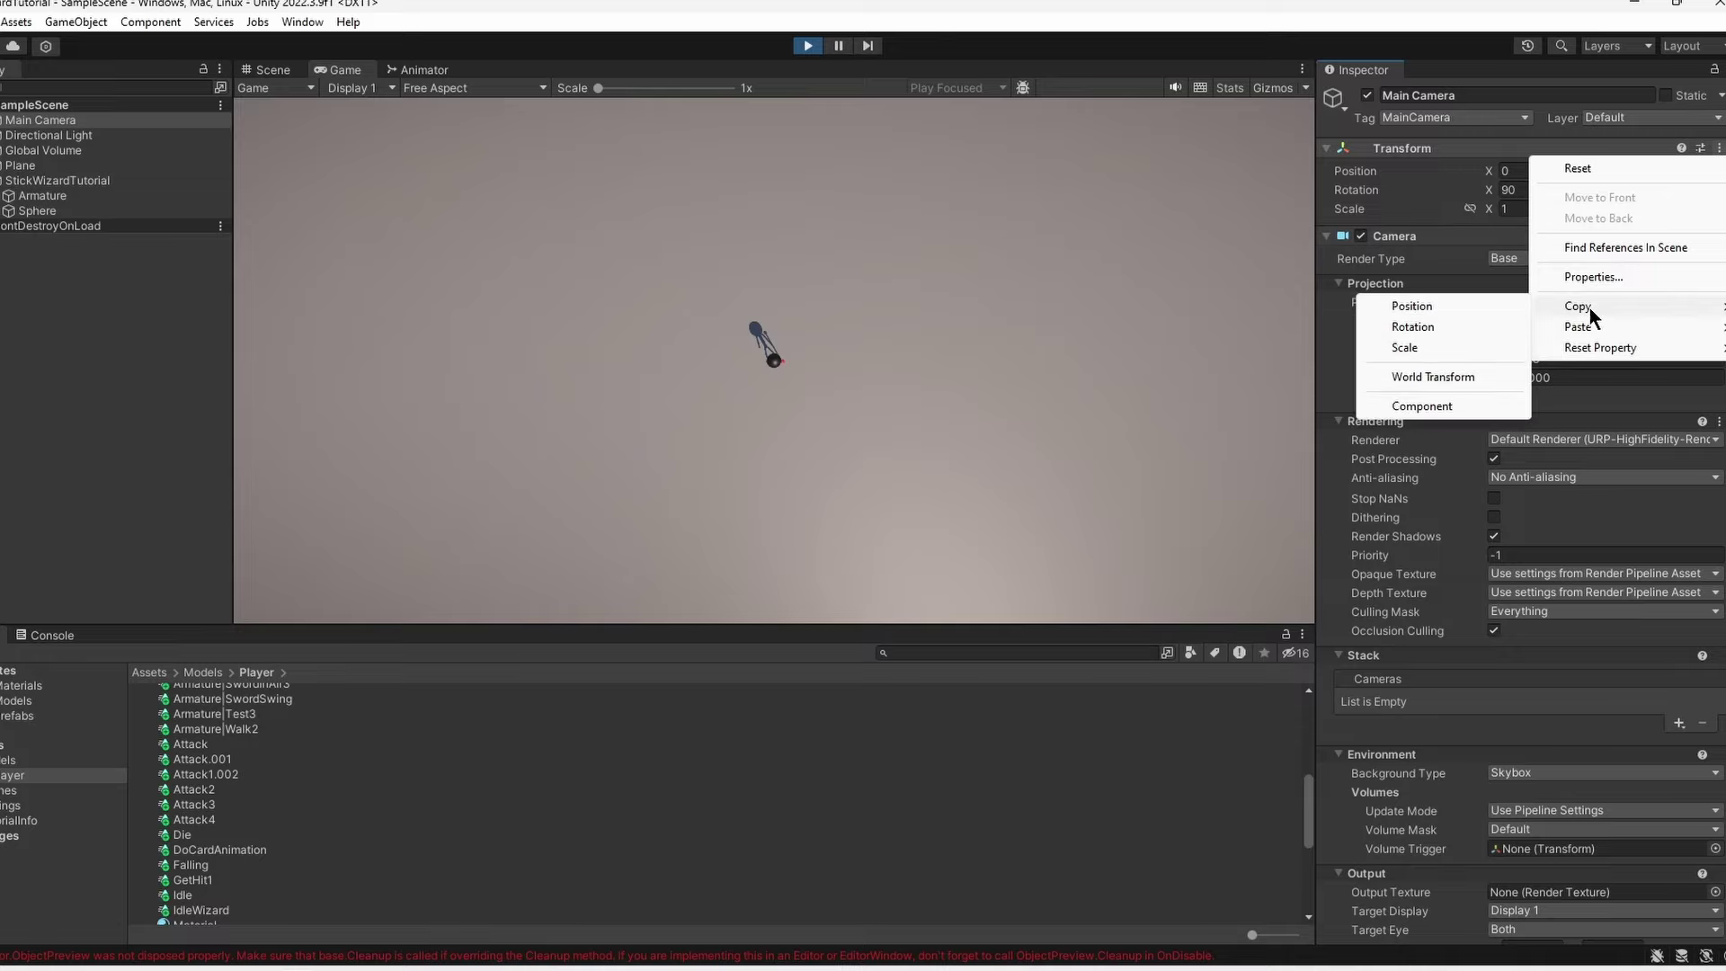
left_click(1425, 406)
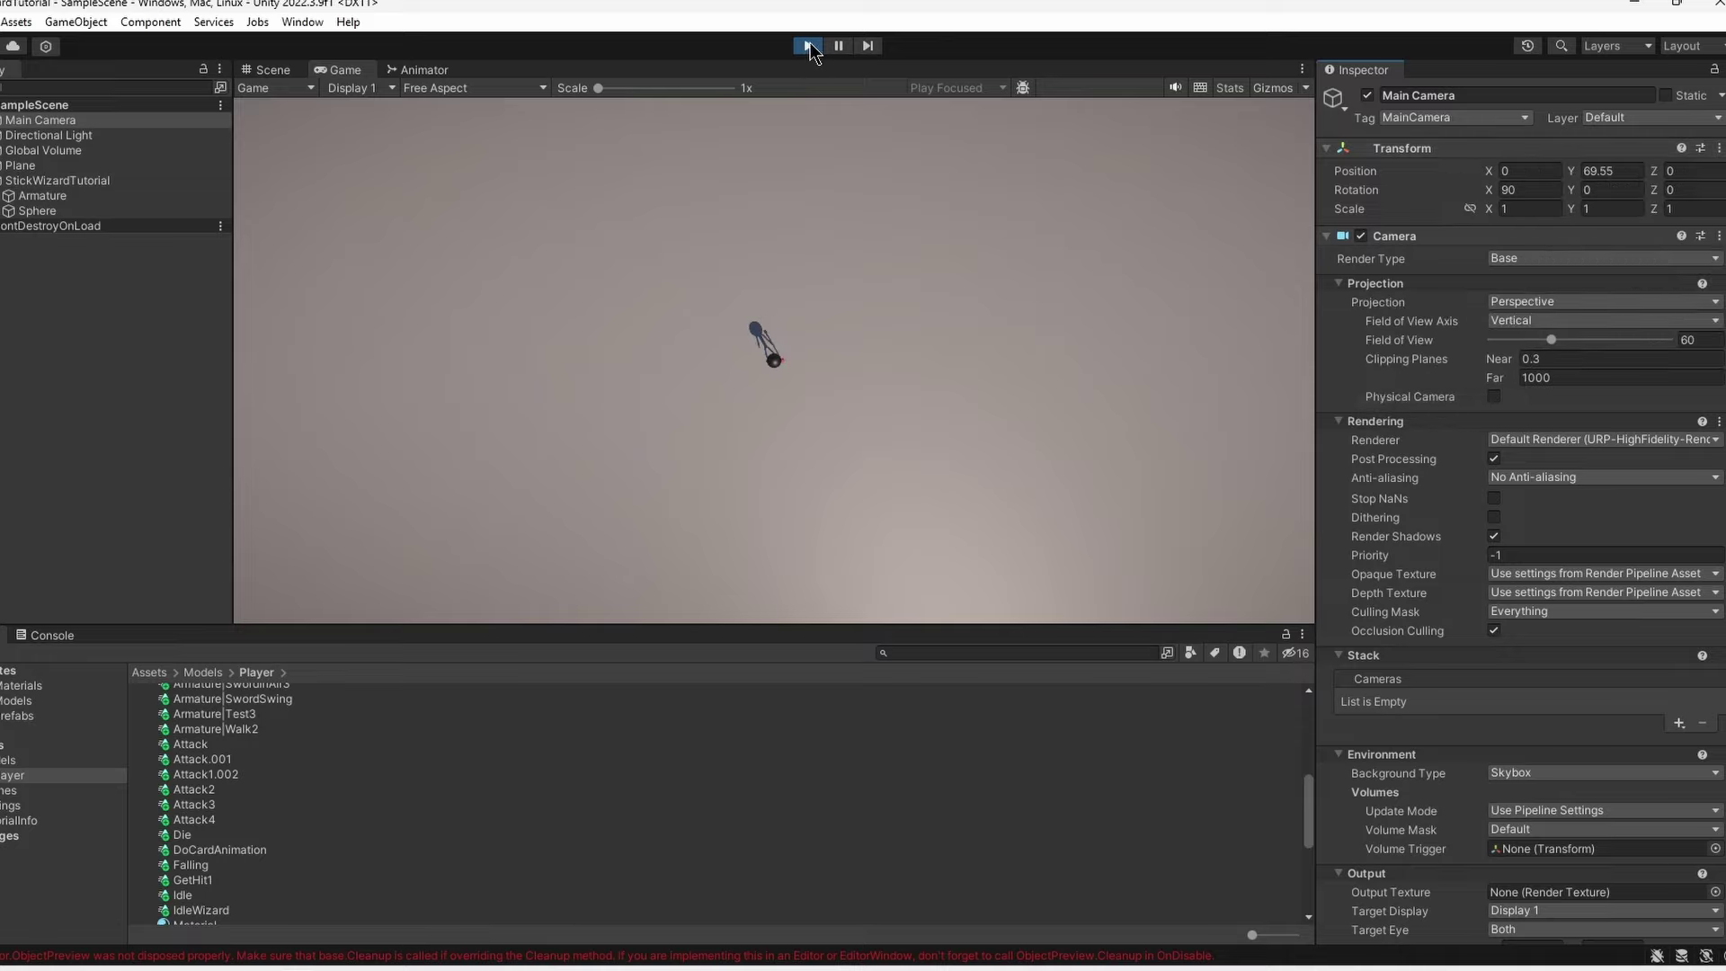
left_click(808, 45)
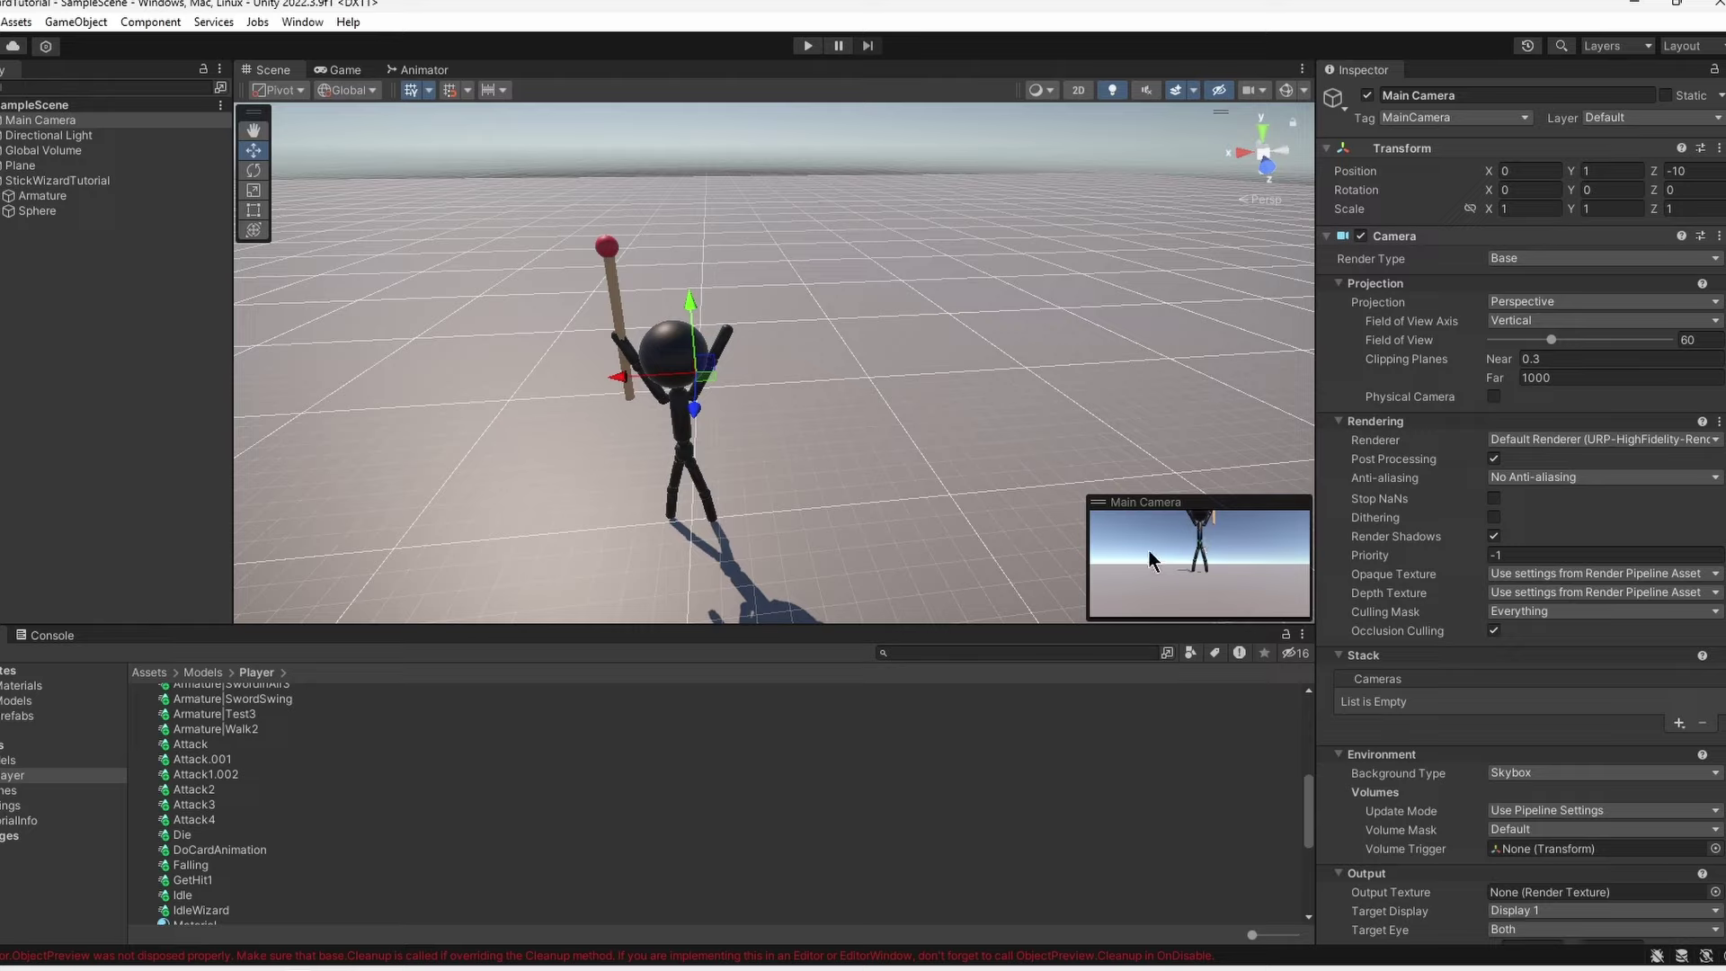
Paste the copied Transform values onto the Main Camera and switch to the Game view
left_click(42, 122)
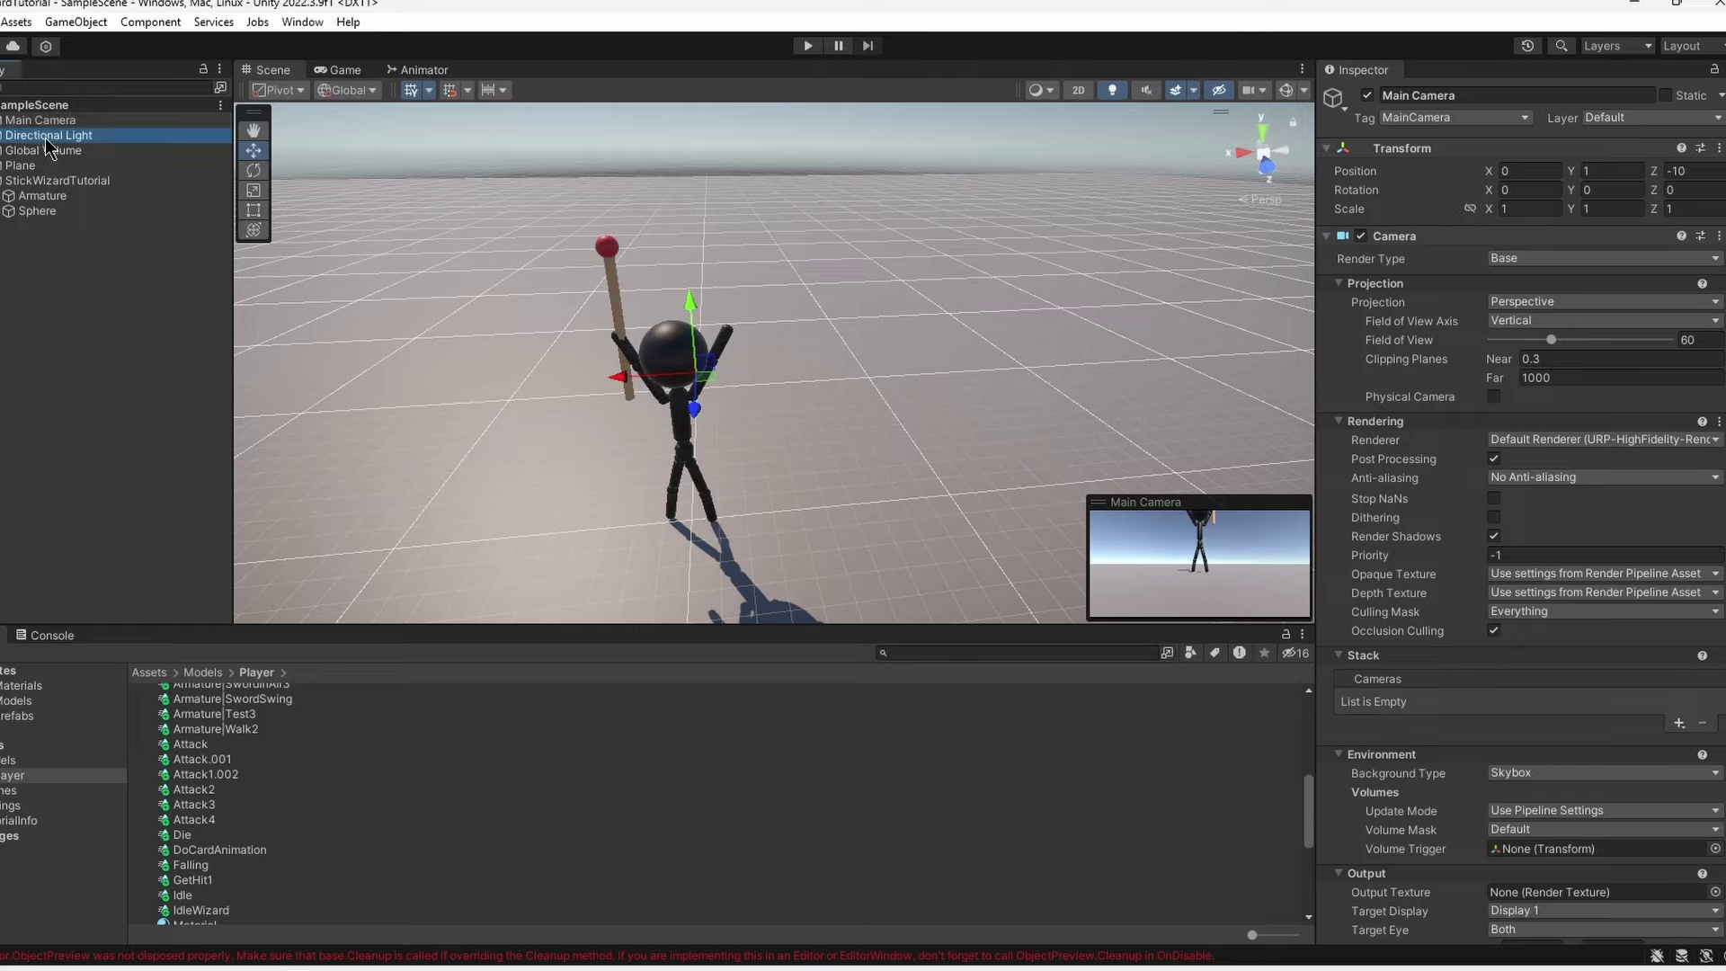
left_click(1718, 147)
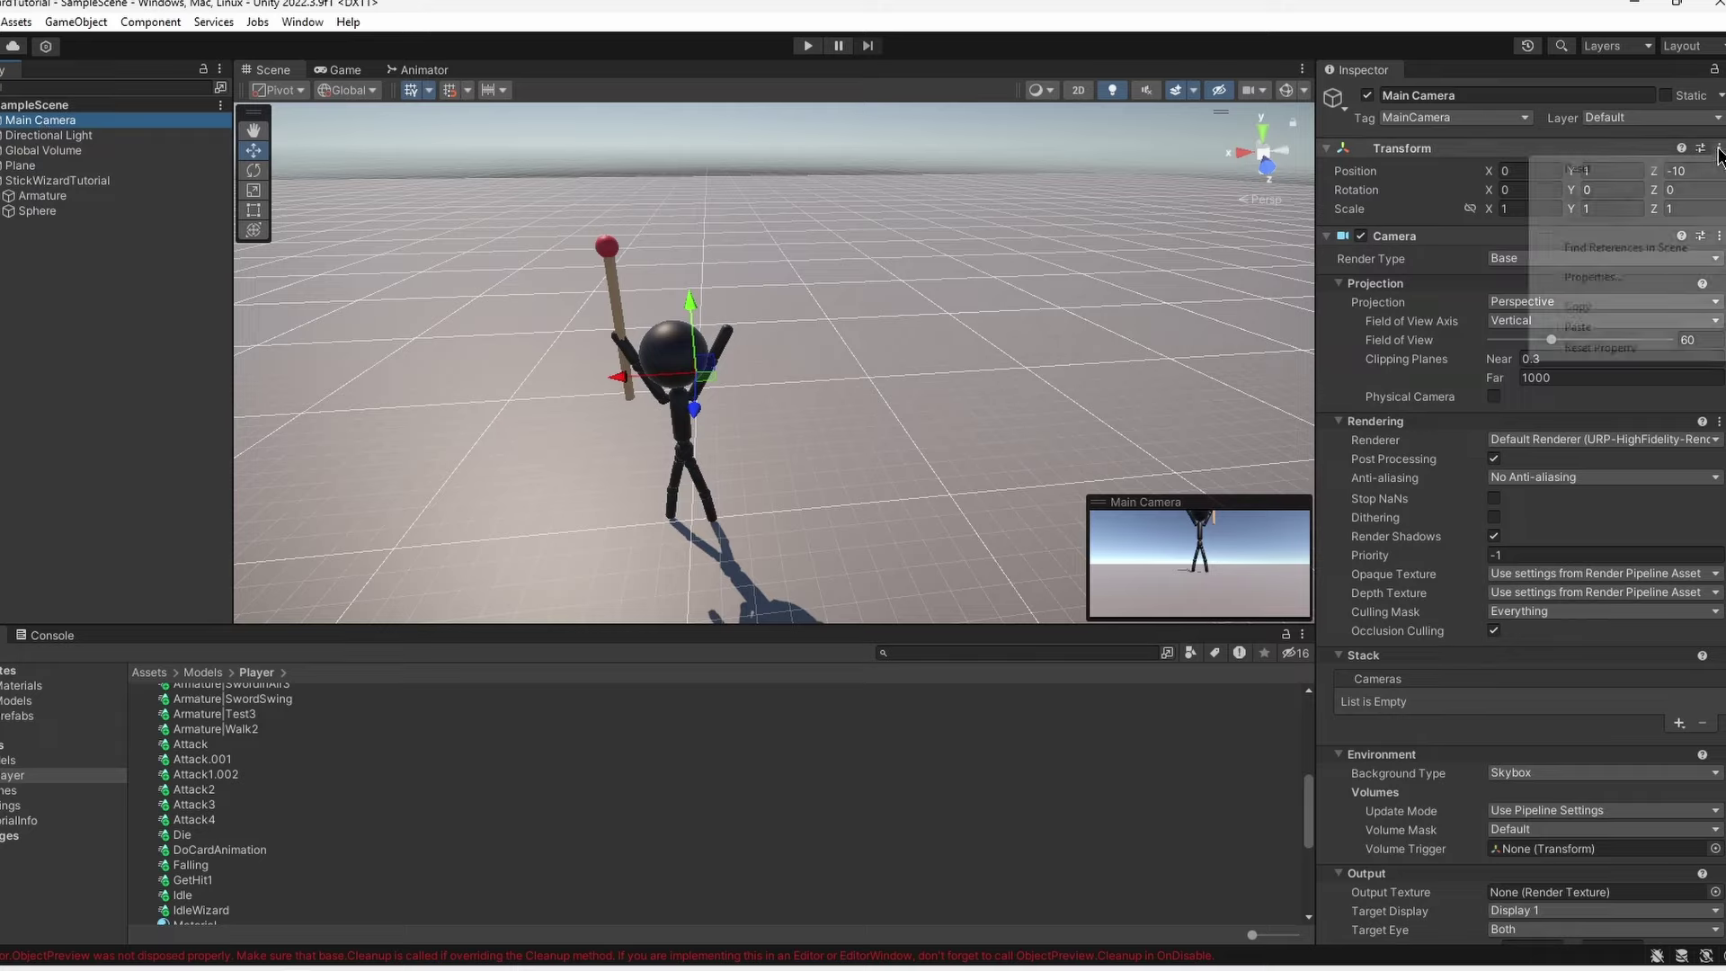
mouse_move(1586, 328)
left_click(1467, 449)
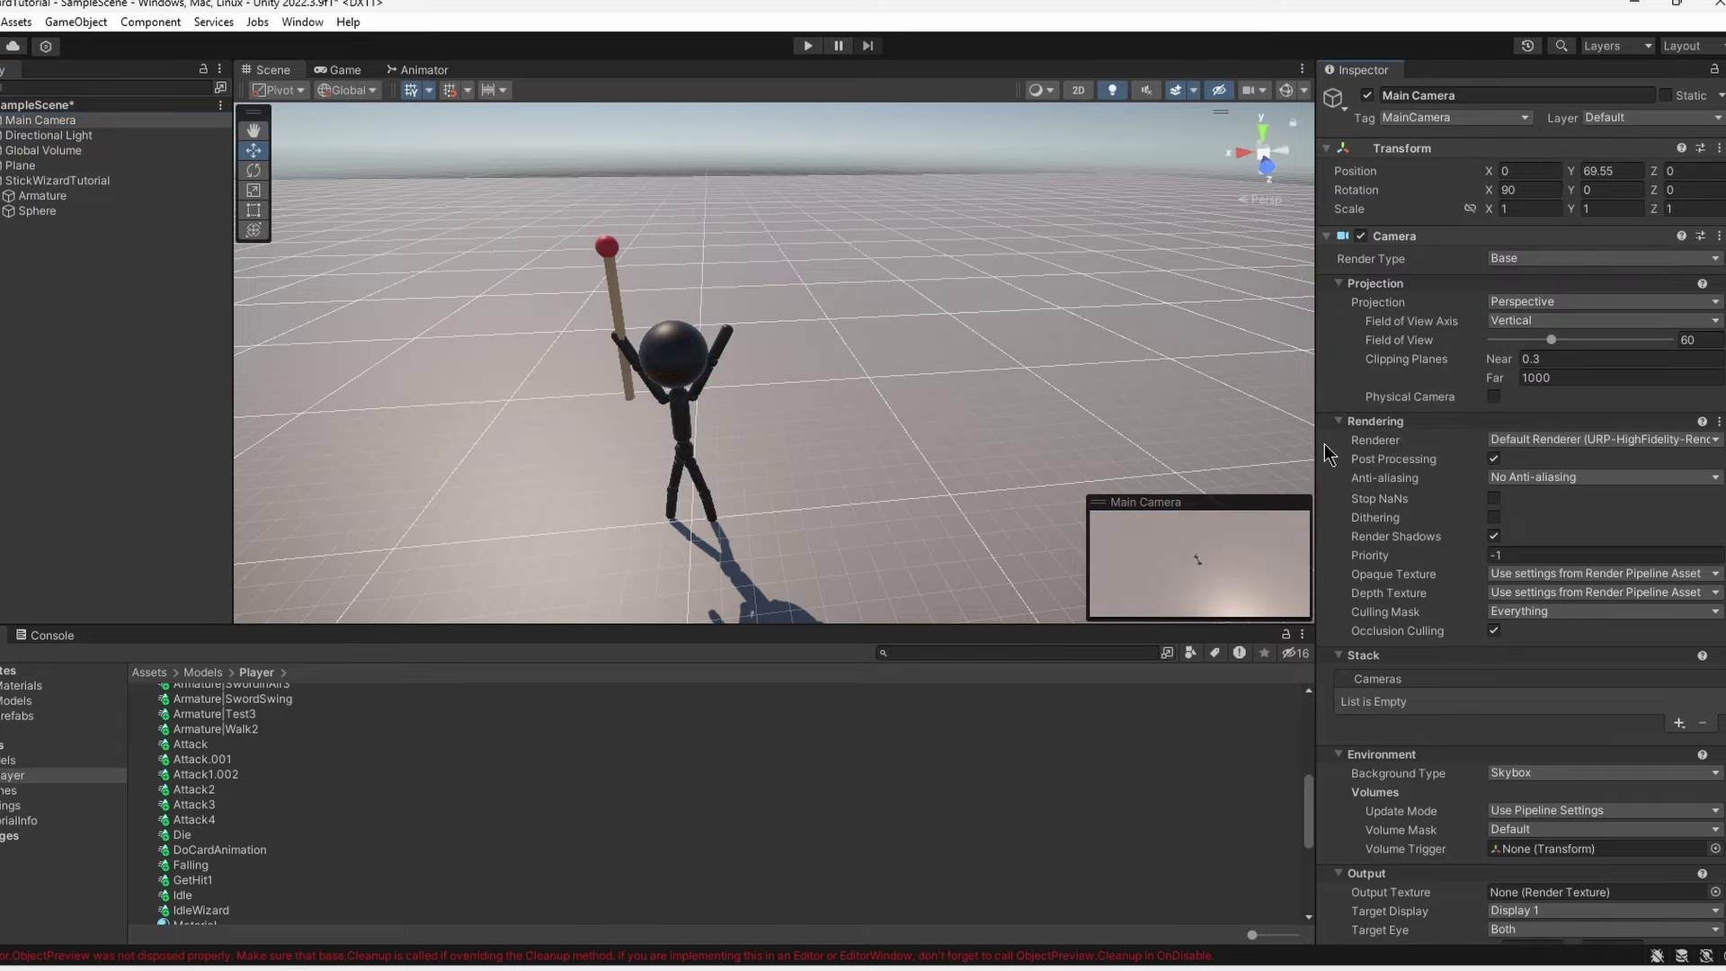
left_click(352, 71)
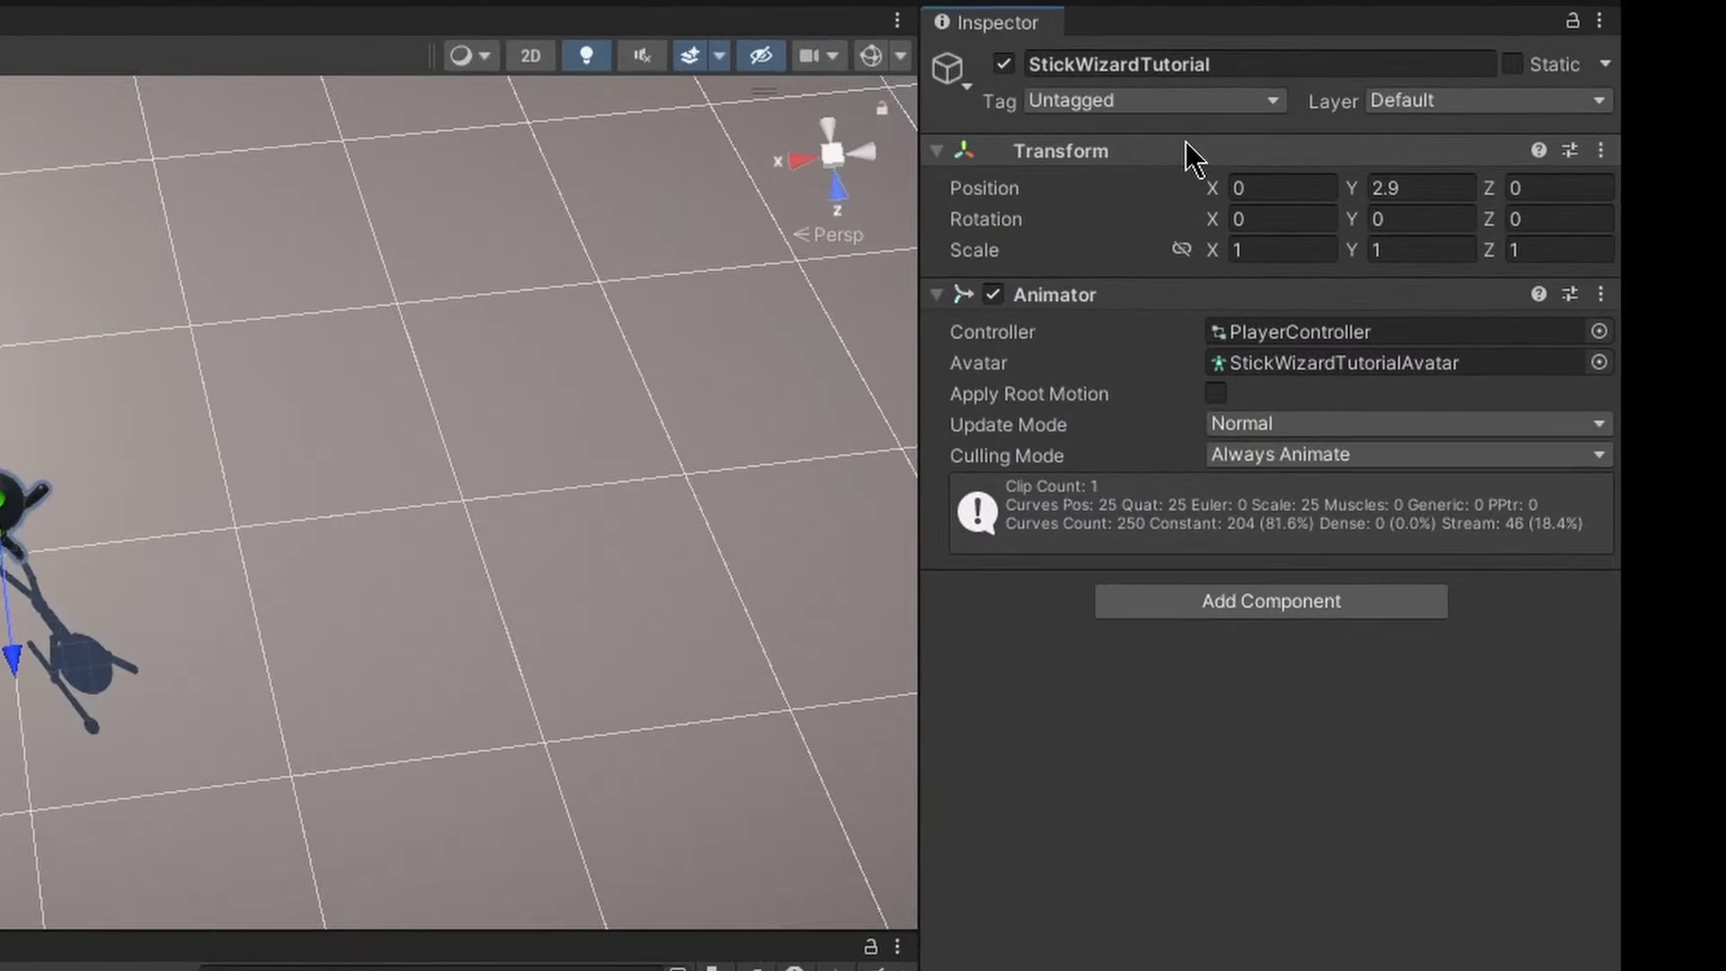
Add a Character Controller component to the StickWizardTutorial object
left_click(1259, 615)
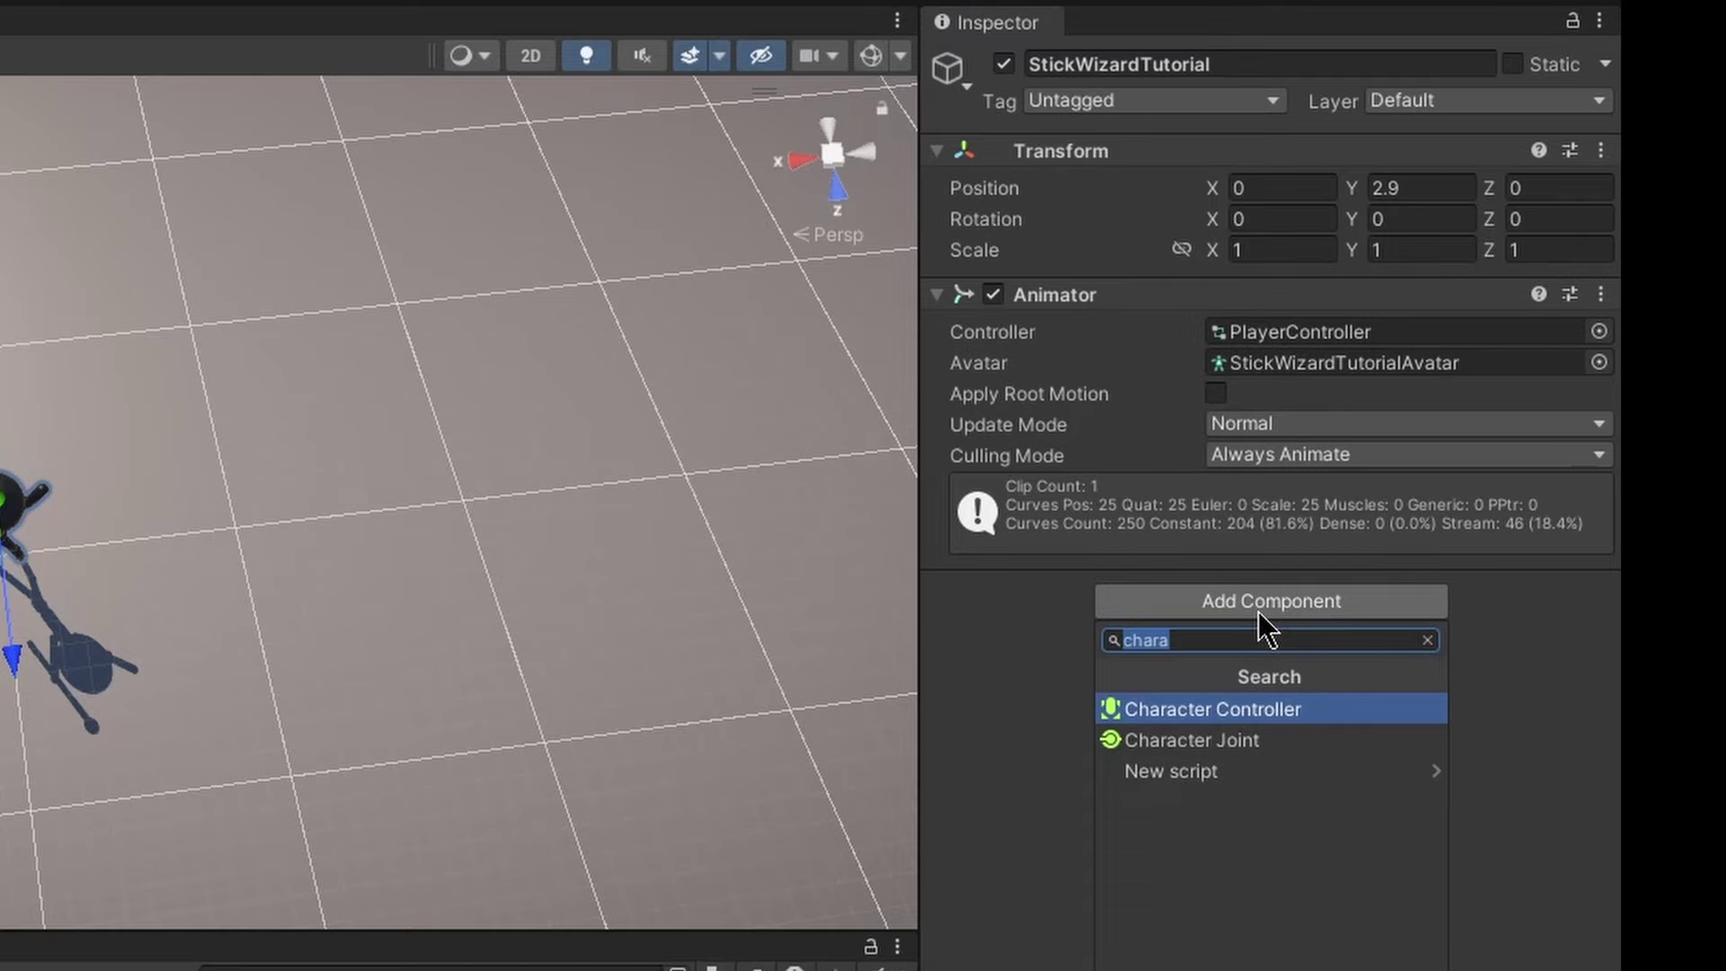
left_click_drag(1183, 642, 946, 613)
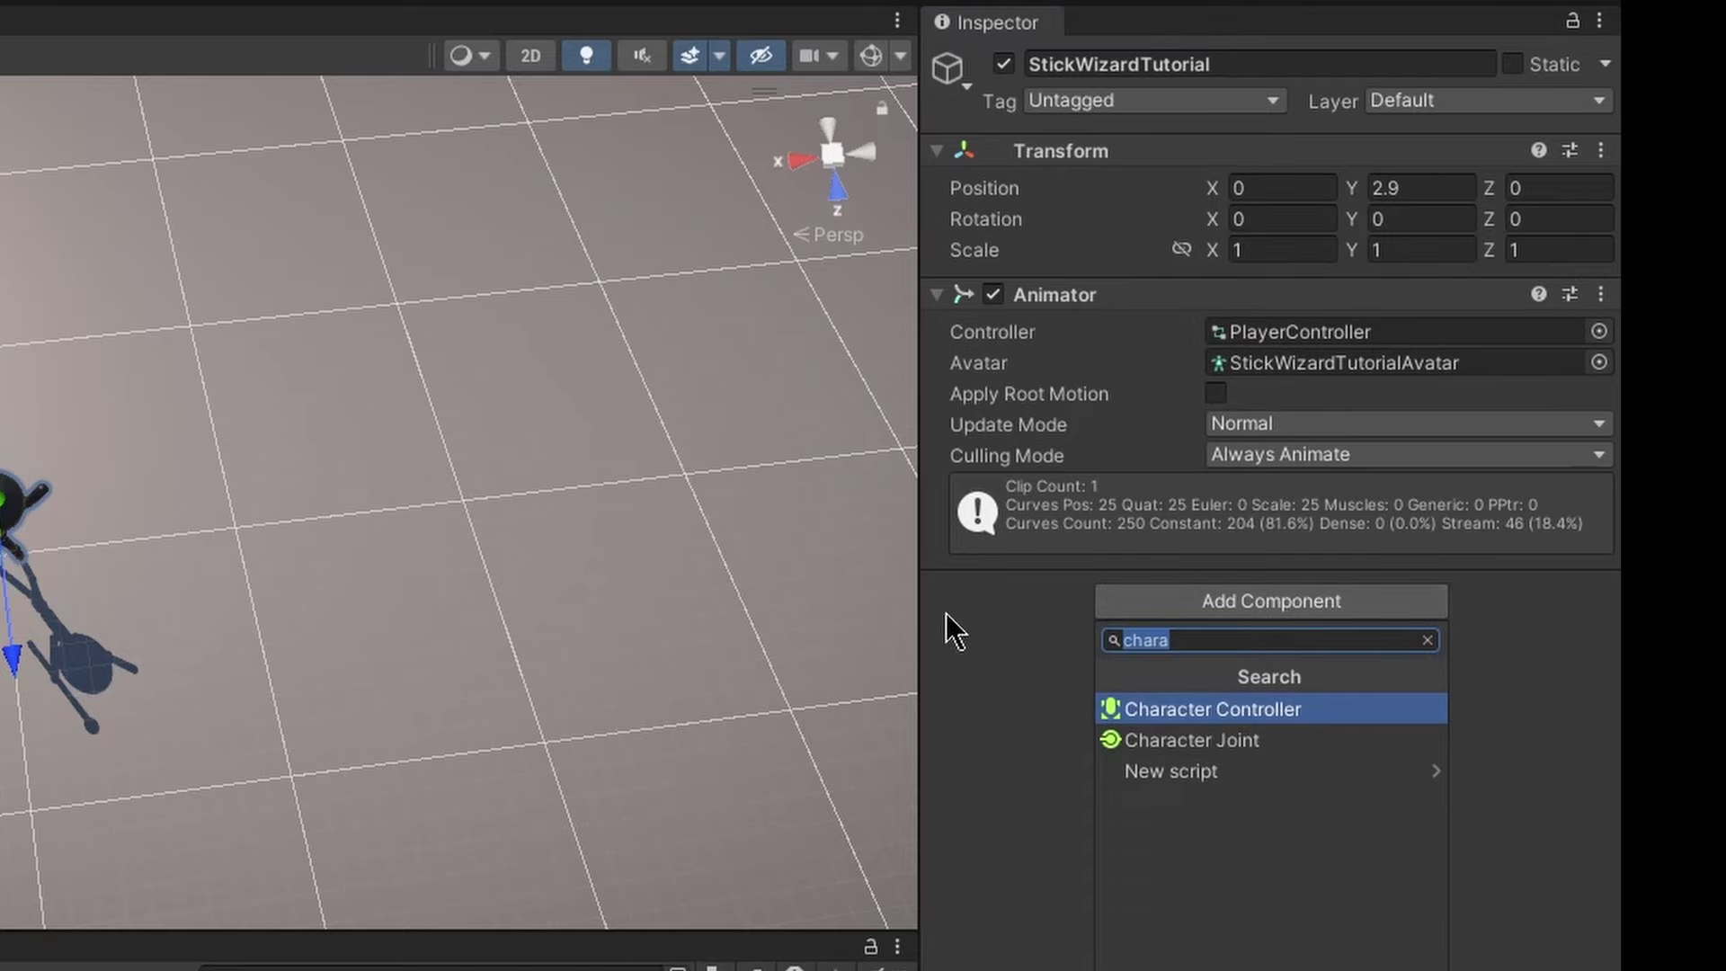
type("character")
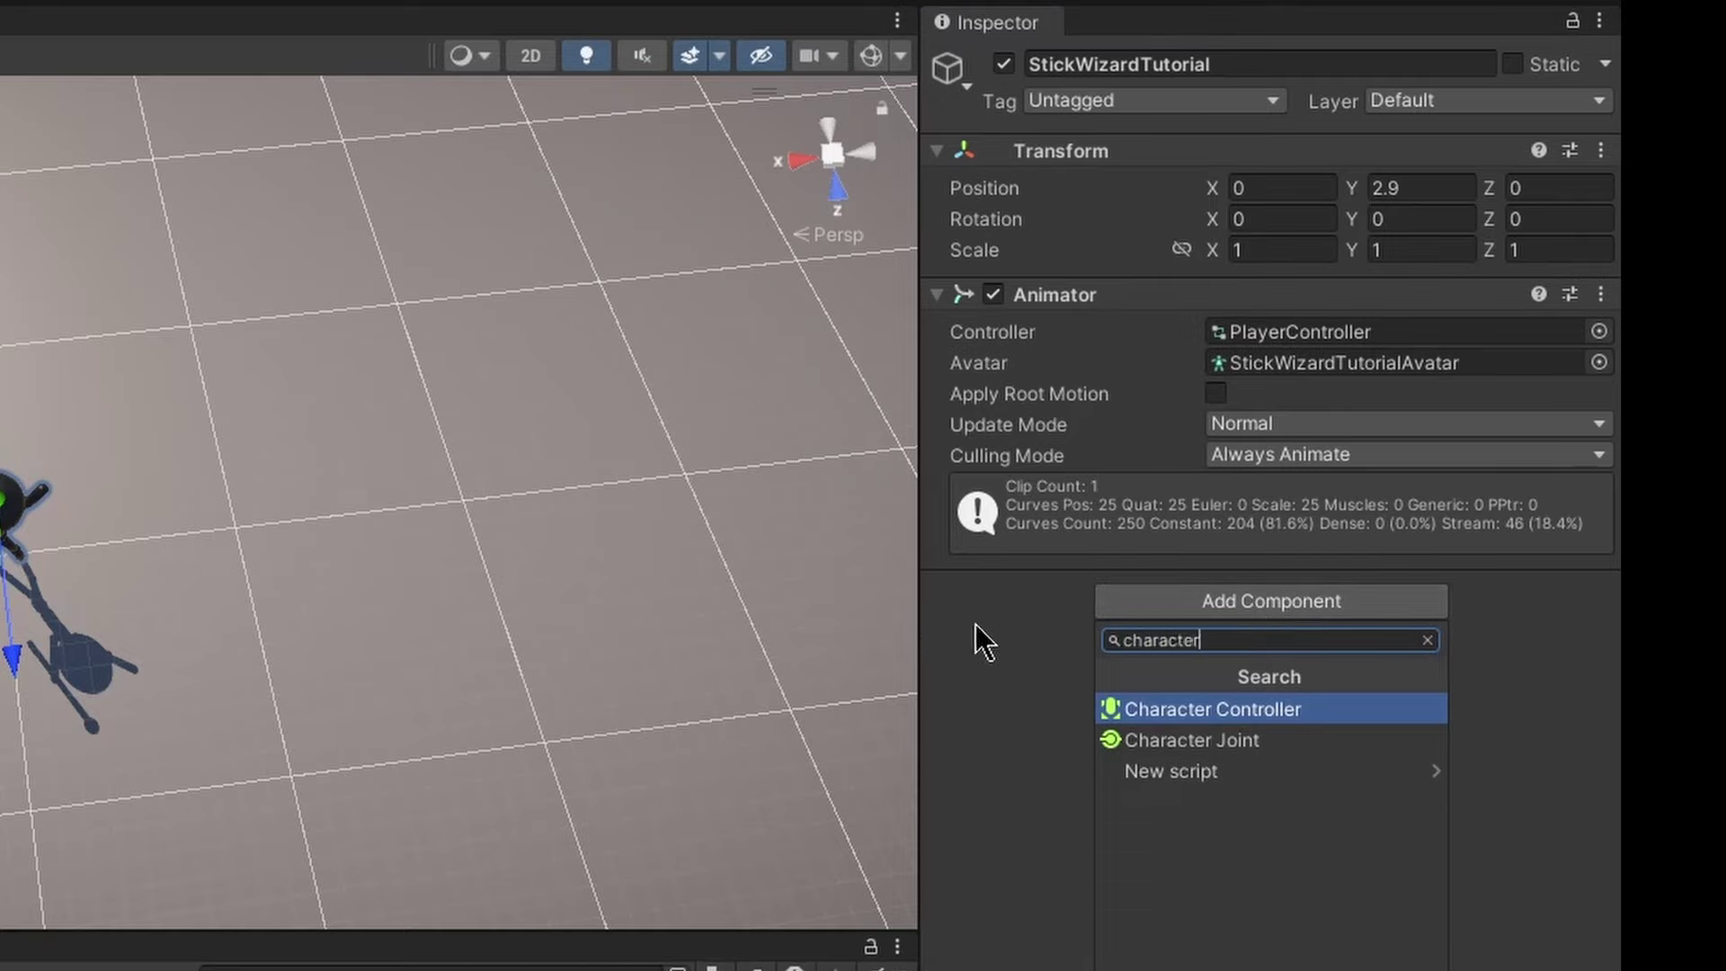
left_click(1190, 710)
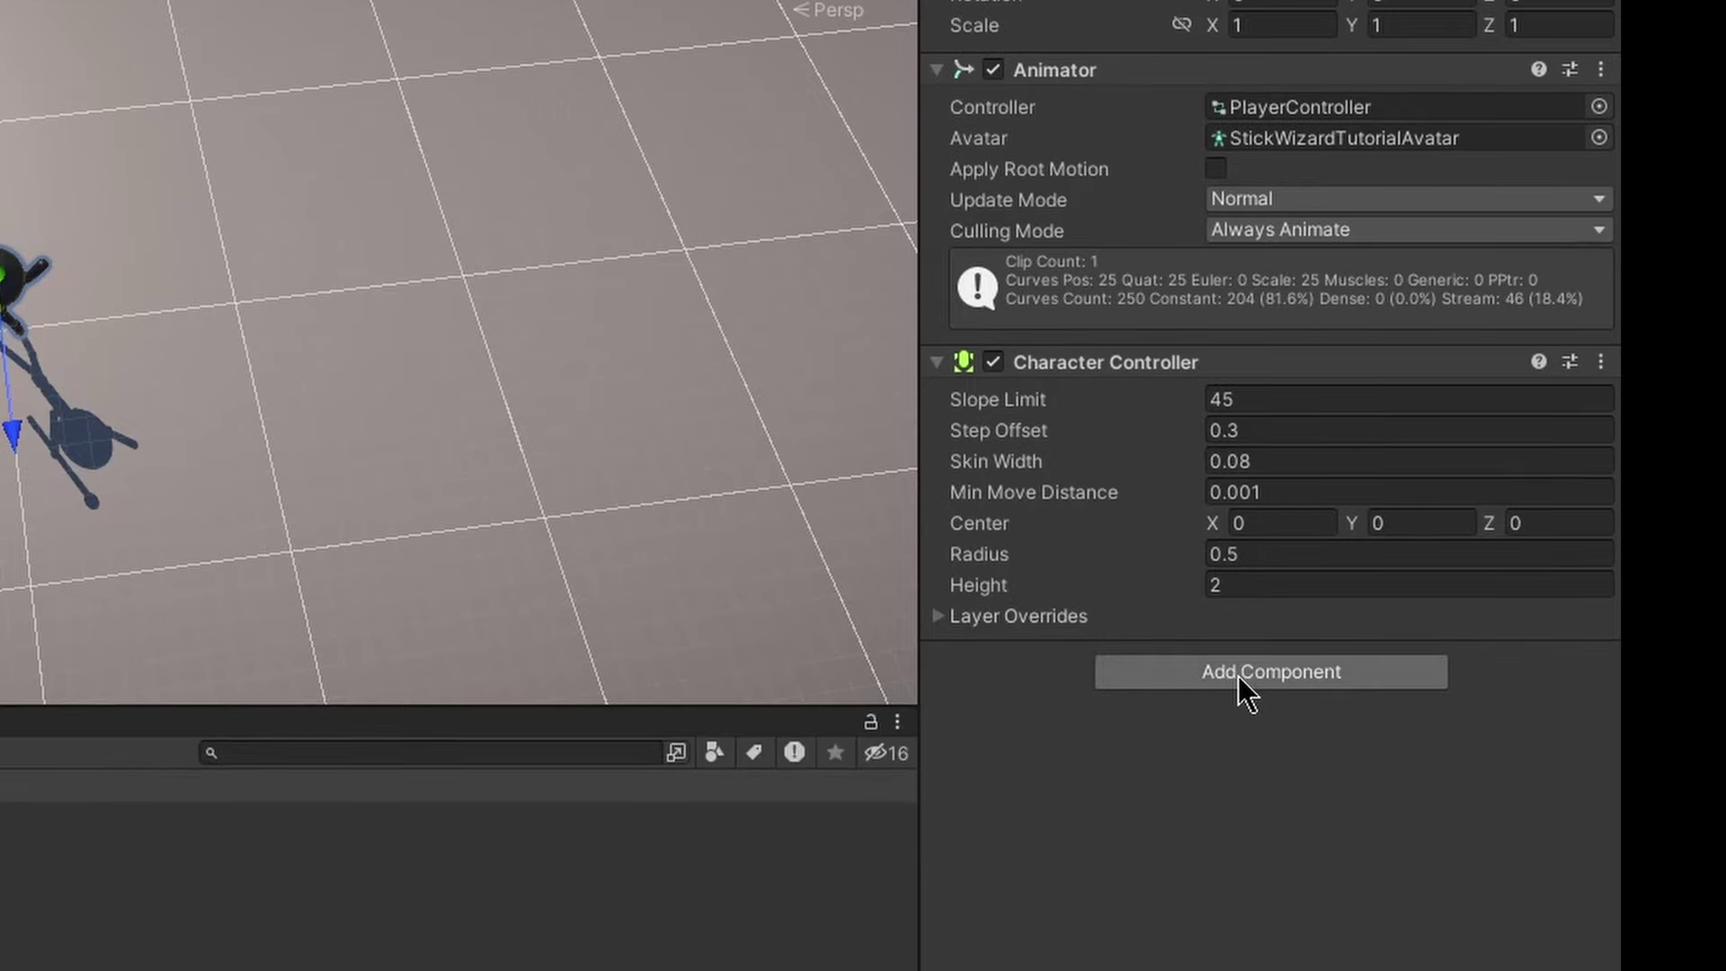
Create a new script named PlayerMovement and add it as a component to the StickWizardTutorial object
left_click(1231, 897)
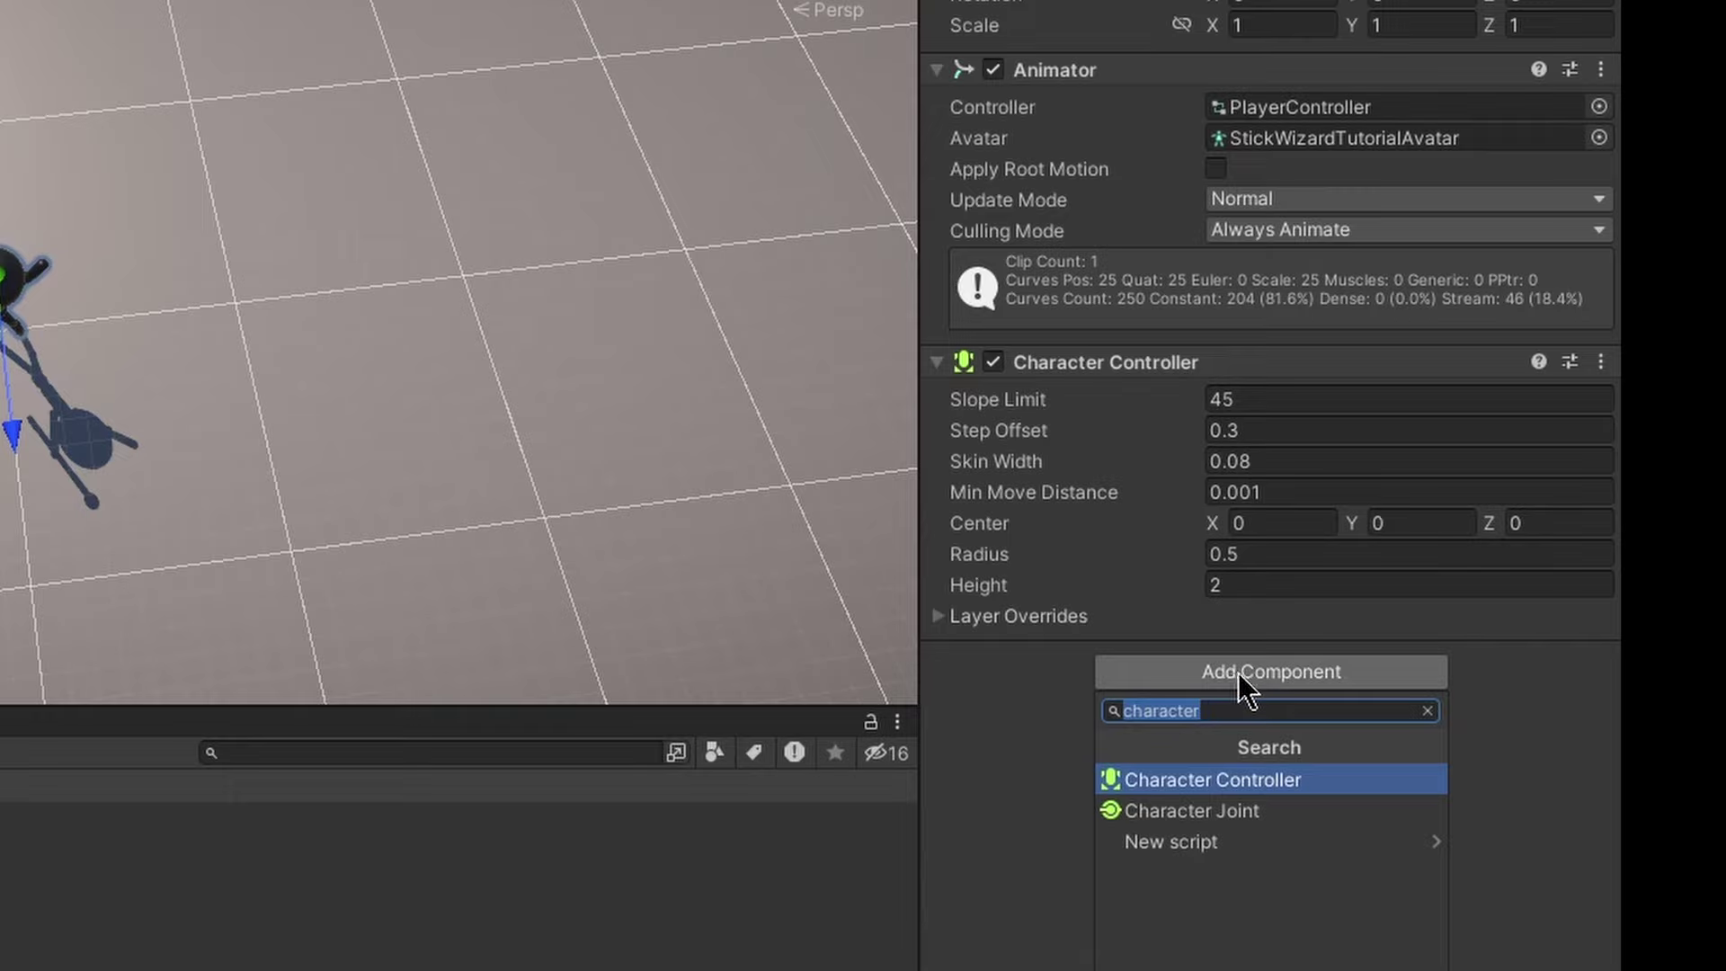
type("PlayerMove")
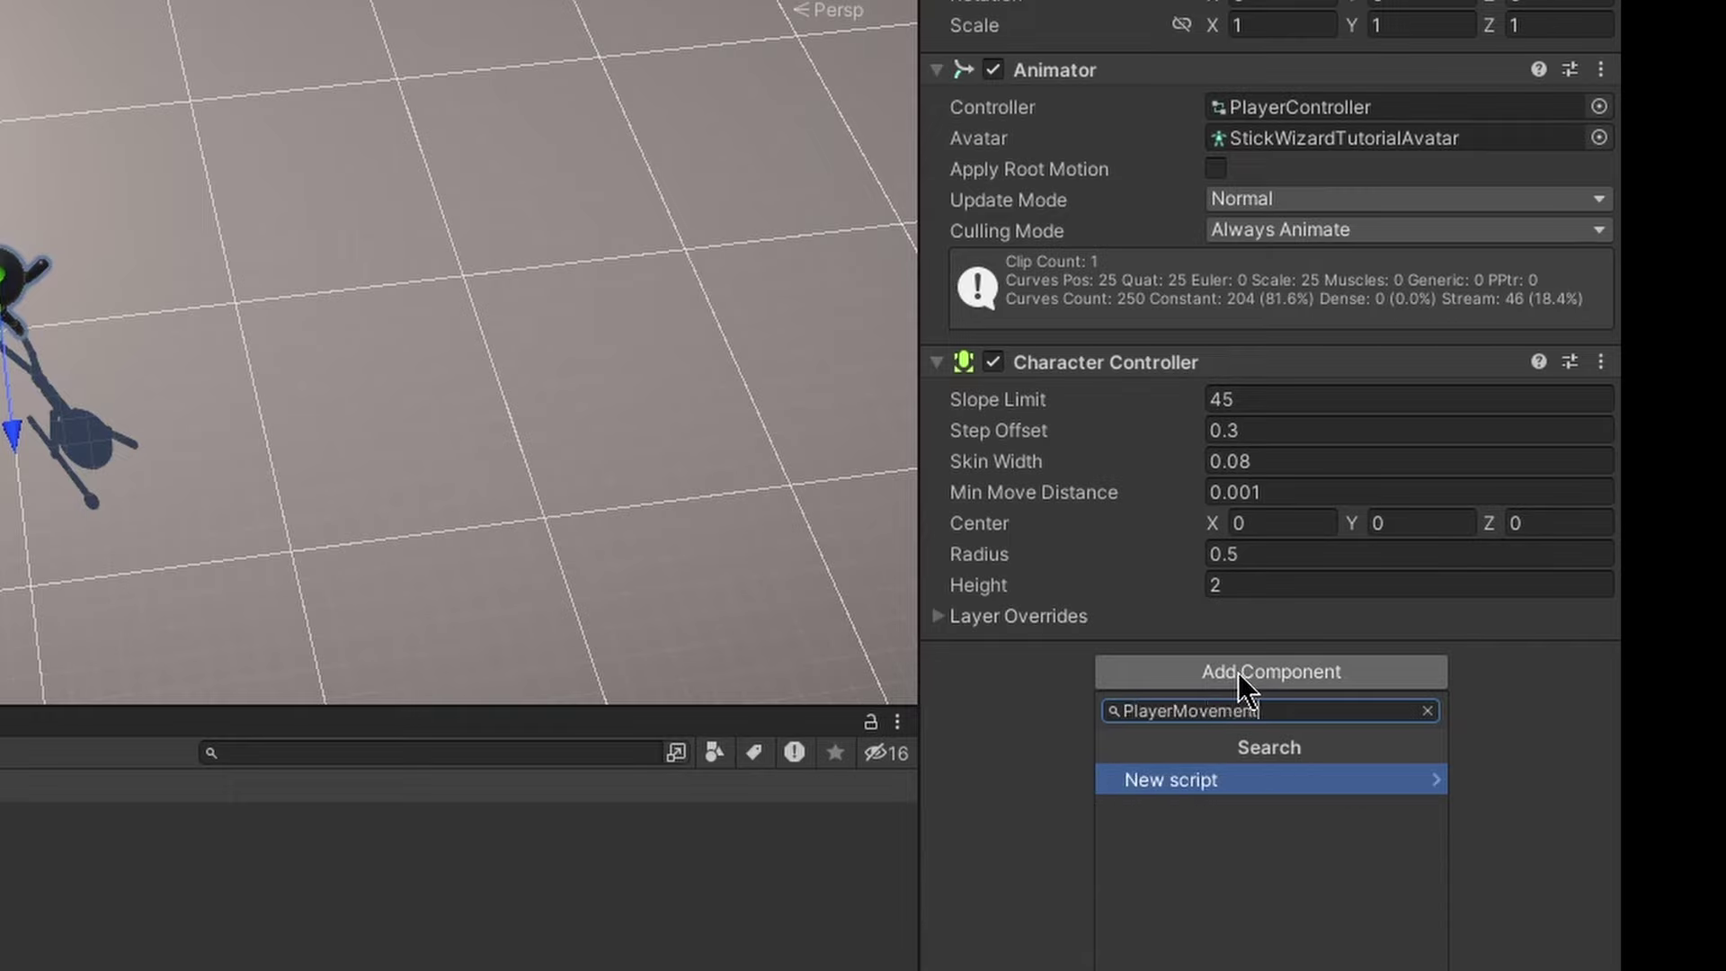
type("ment")
left_click(1173, 778)
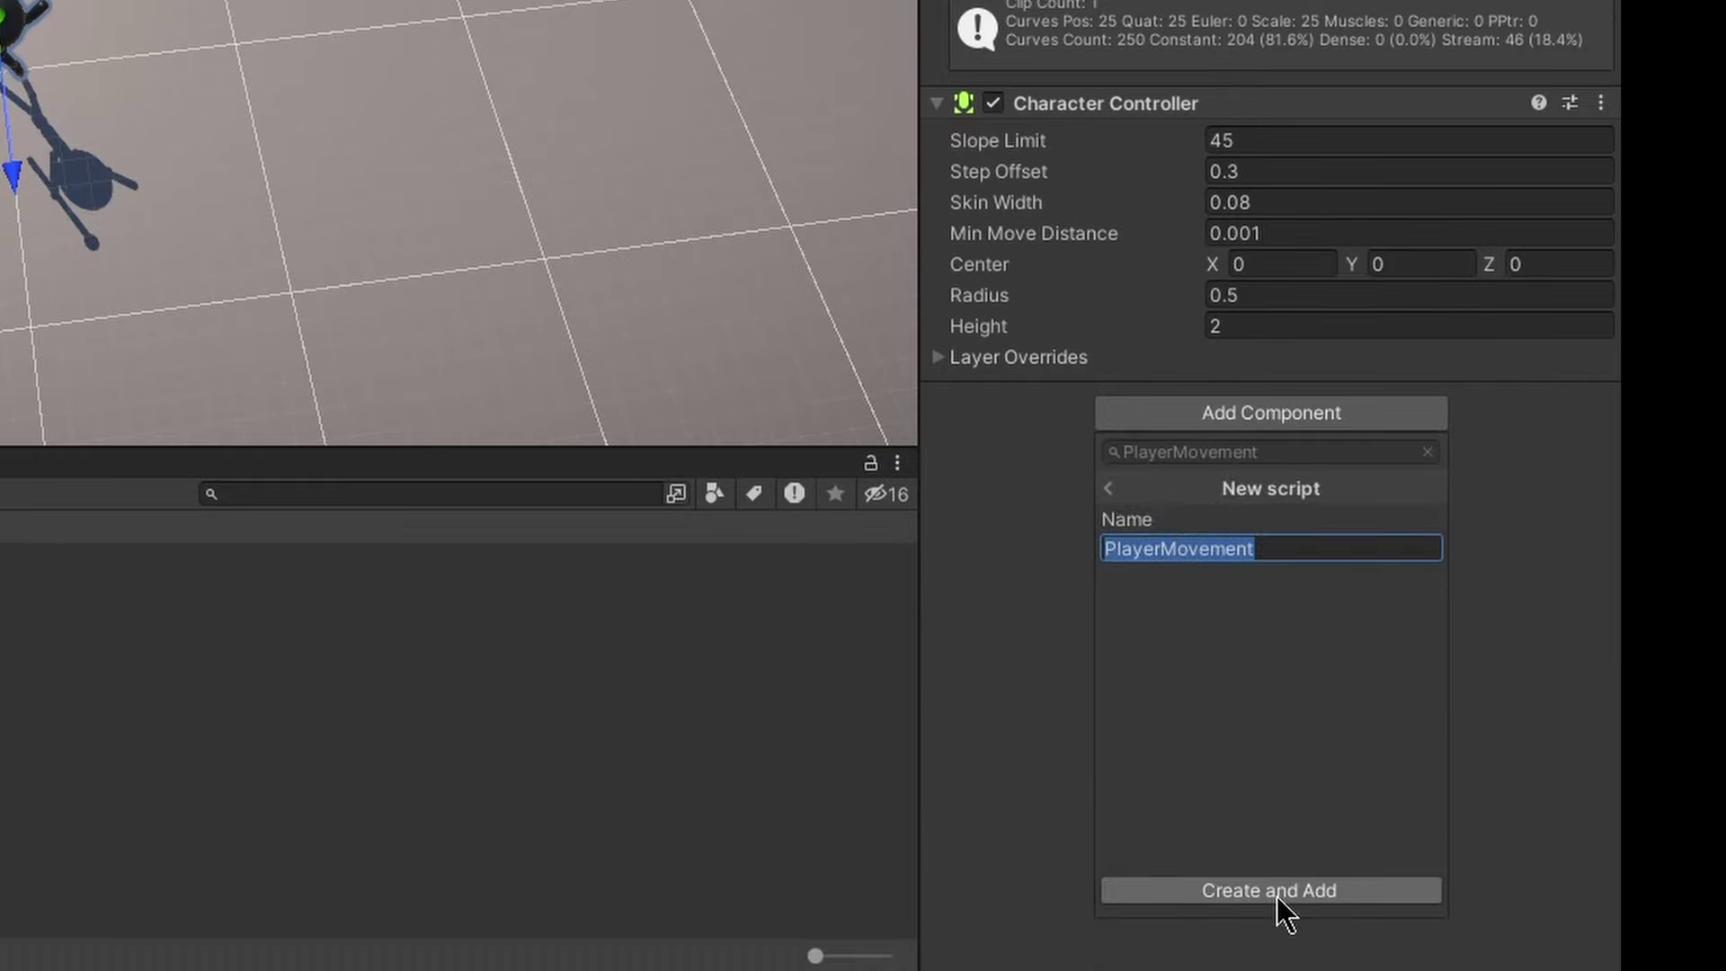
left_click(1277, 897)
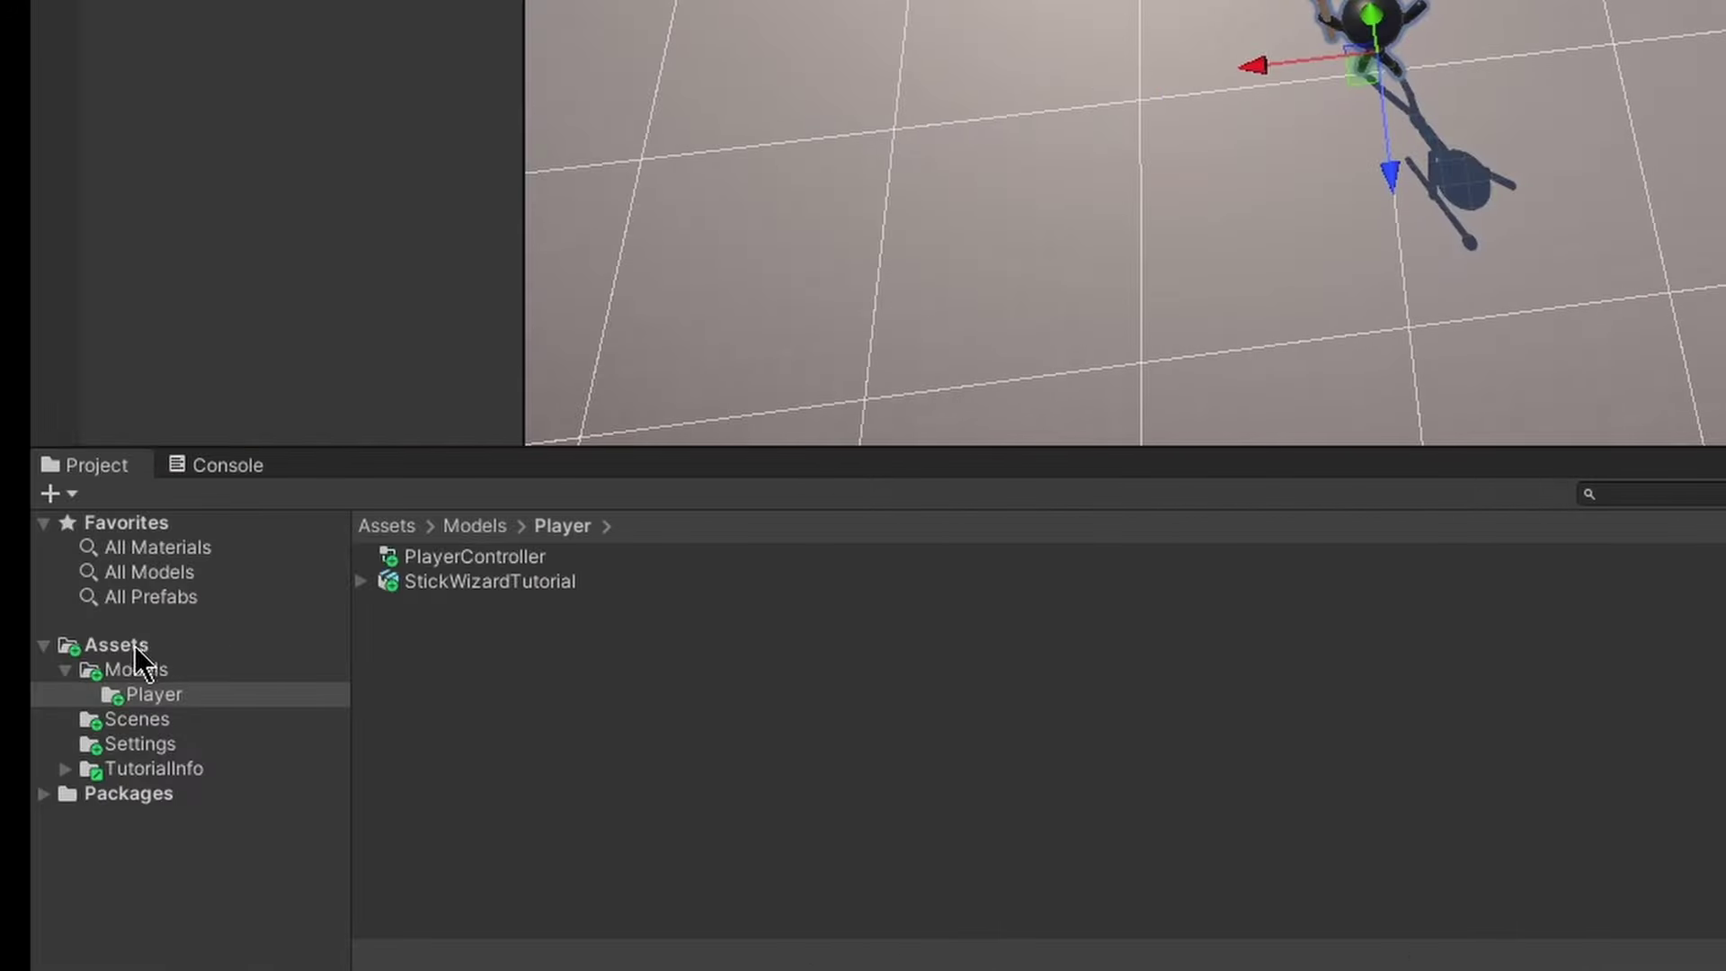
Move the PlayerMovement script from Assets into the Models/Player folder and open it in Visual Studio
left_click(117, 645)
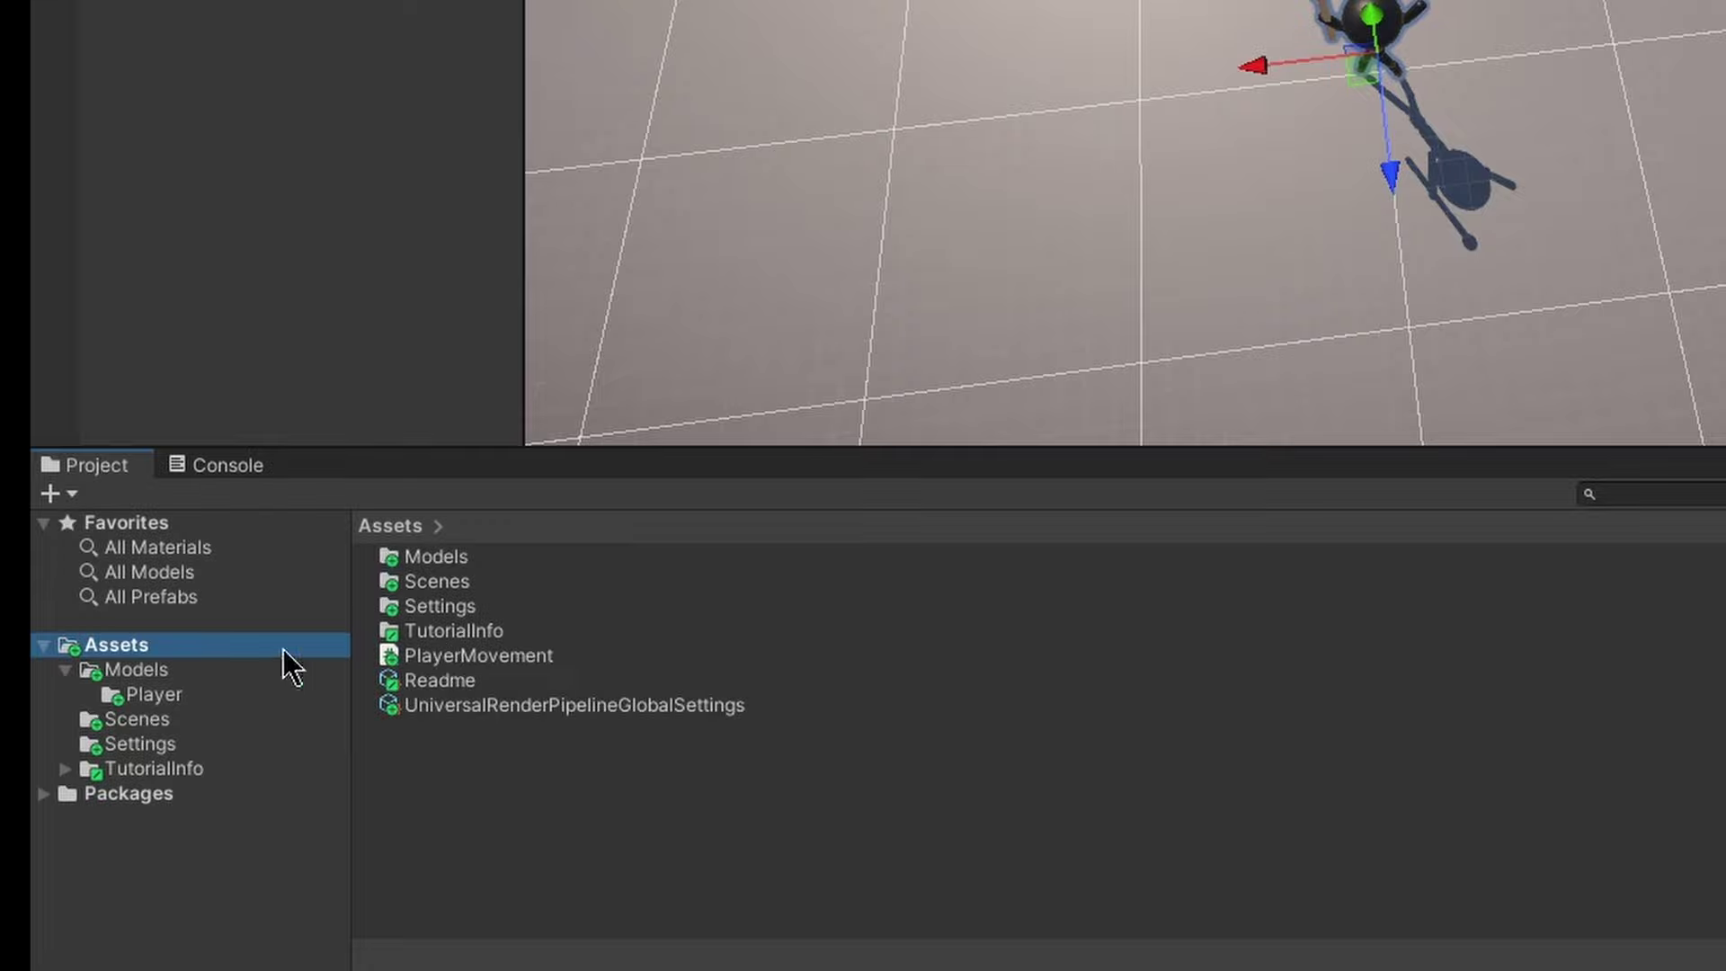
left_click_drag(477, 656, 154, 699)
left_click(155, 694)
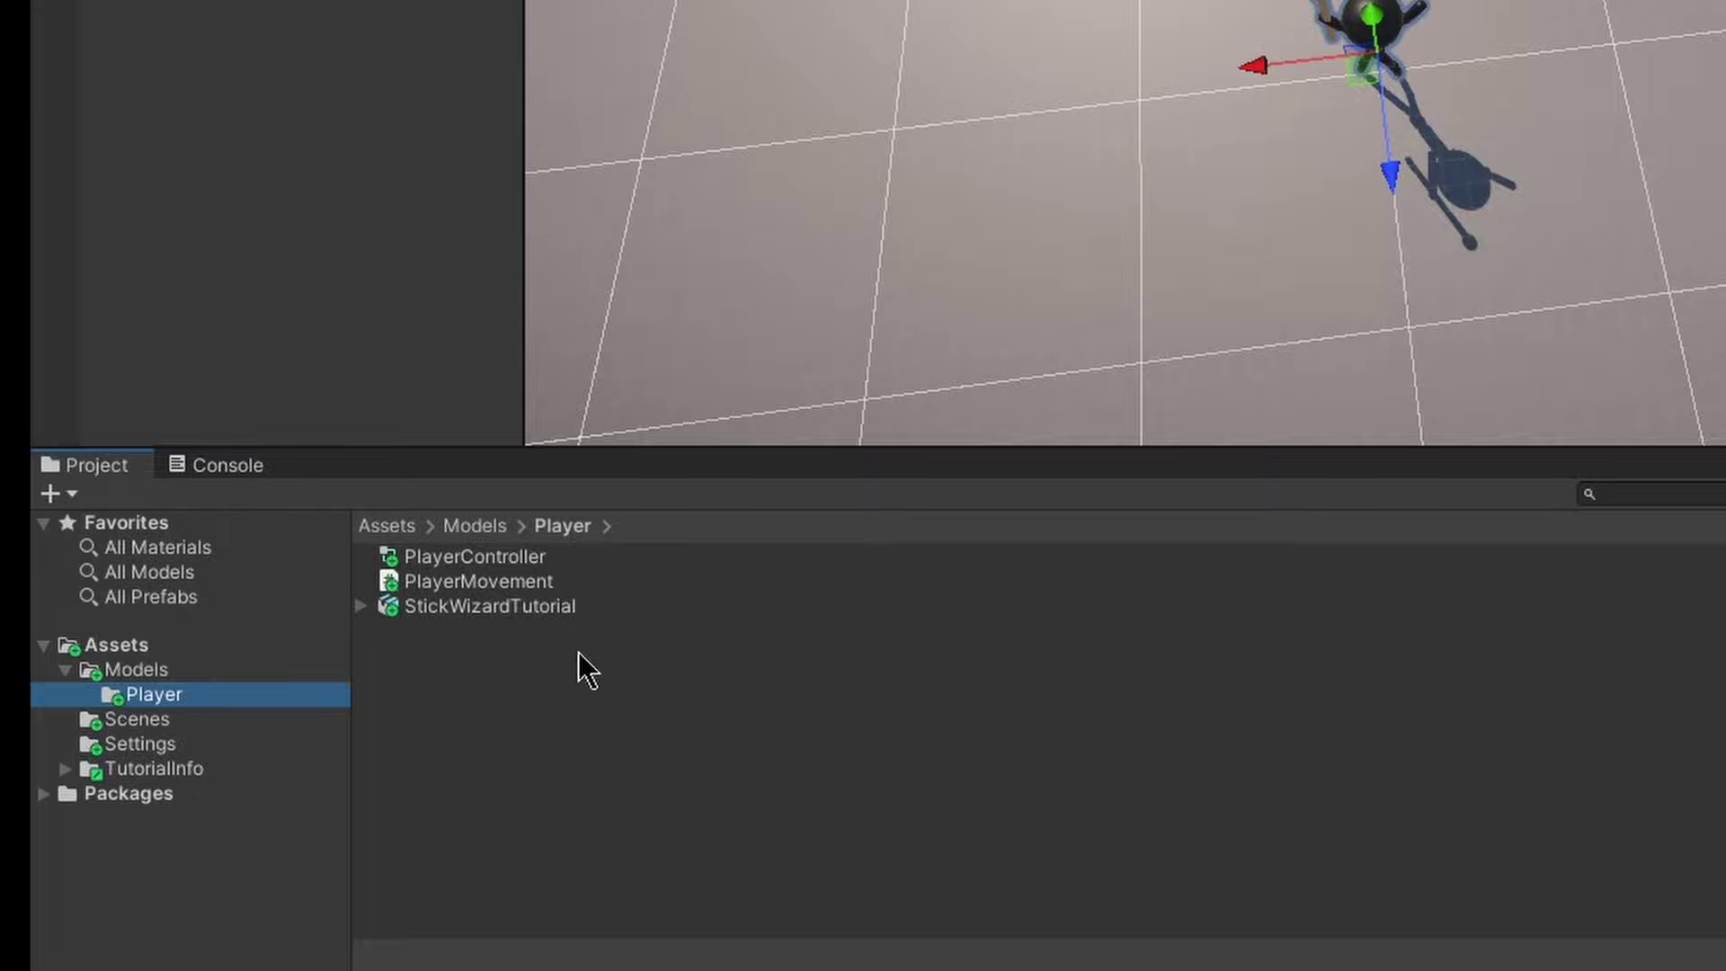
double_click(477, 580)
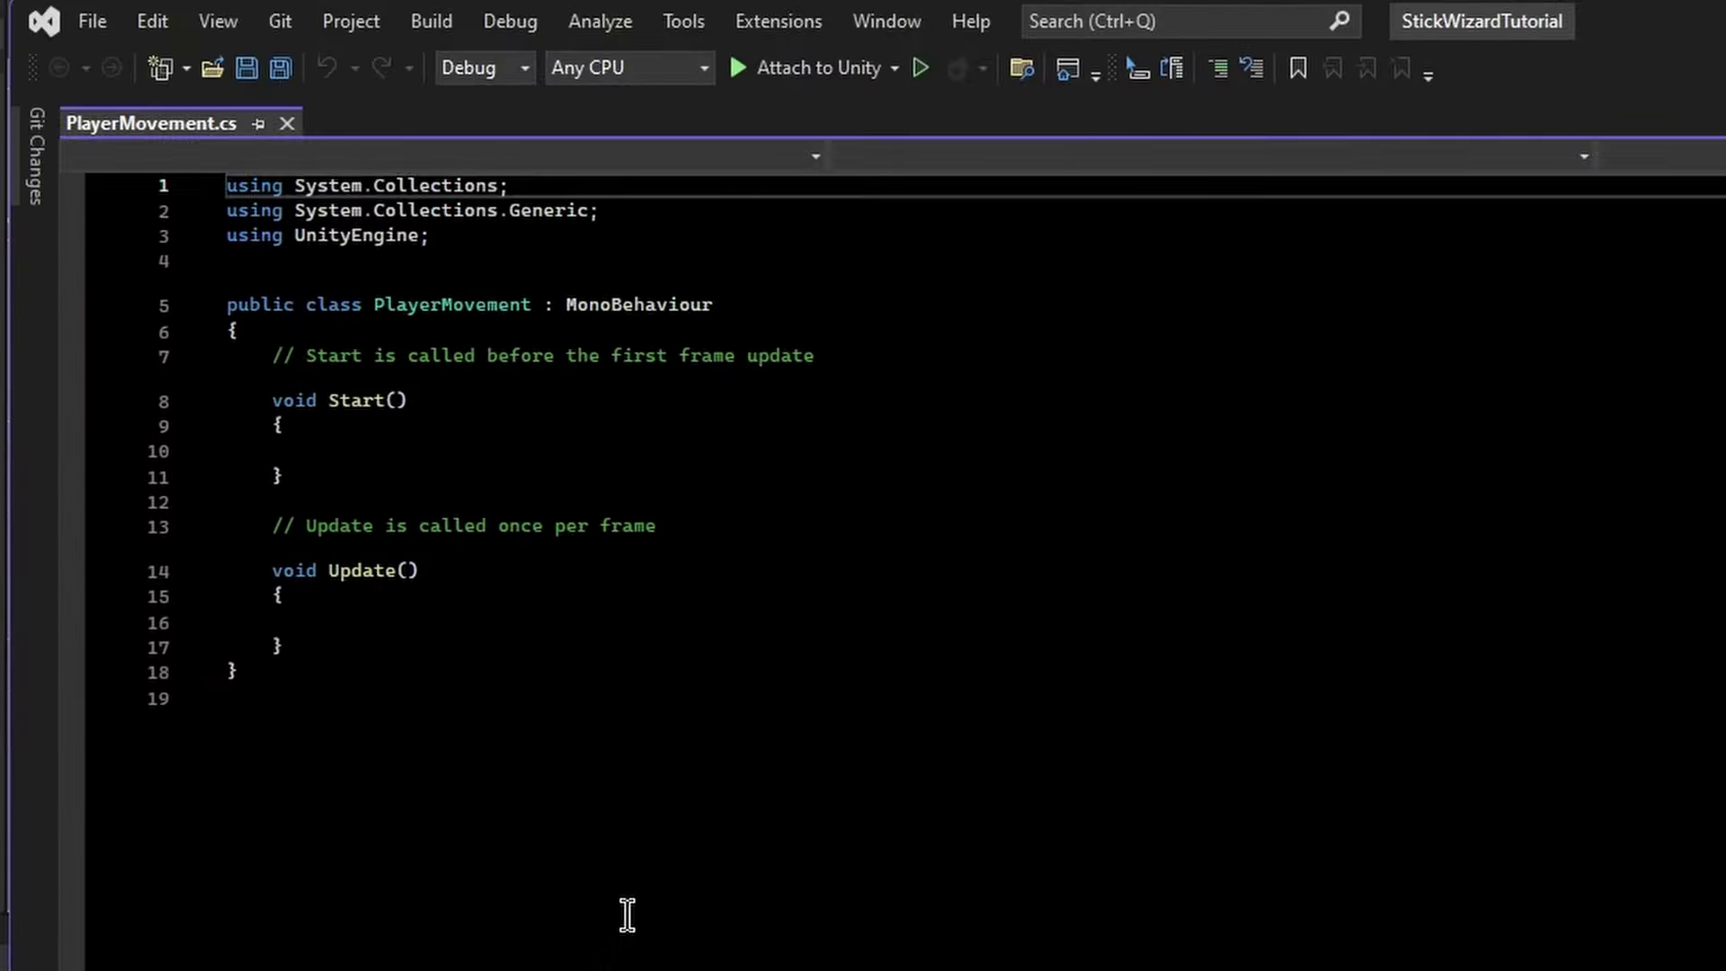
left_click_drag(1662, 41, 1554, 95)
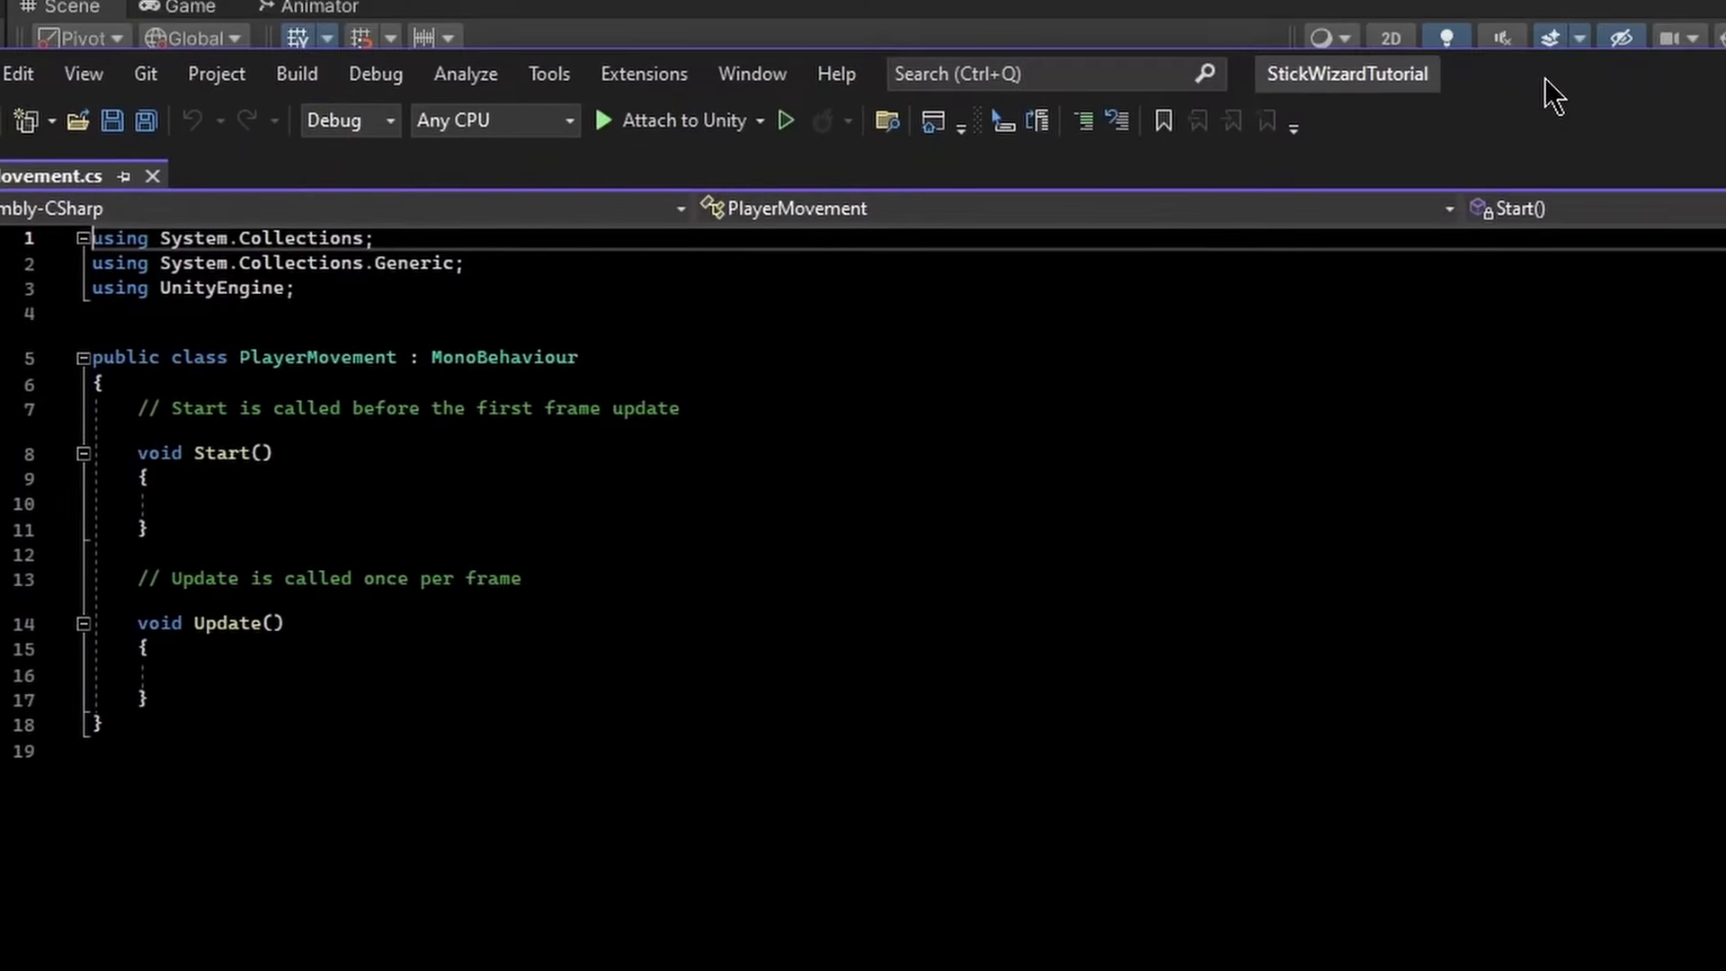
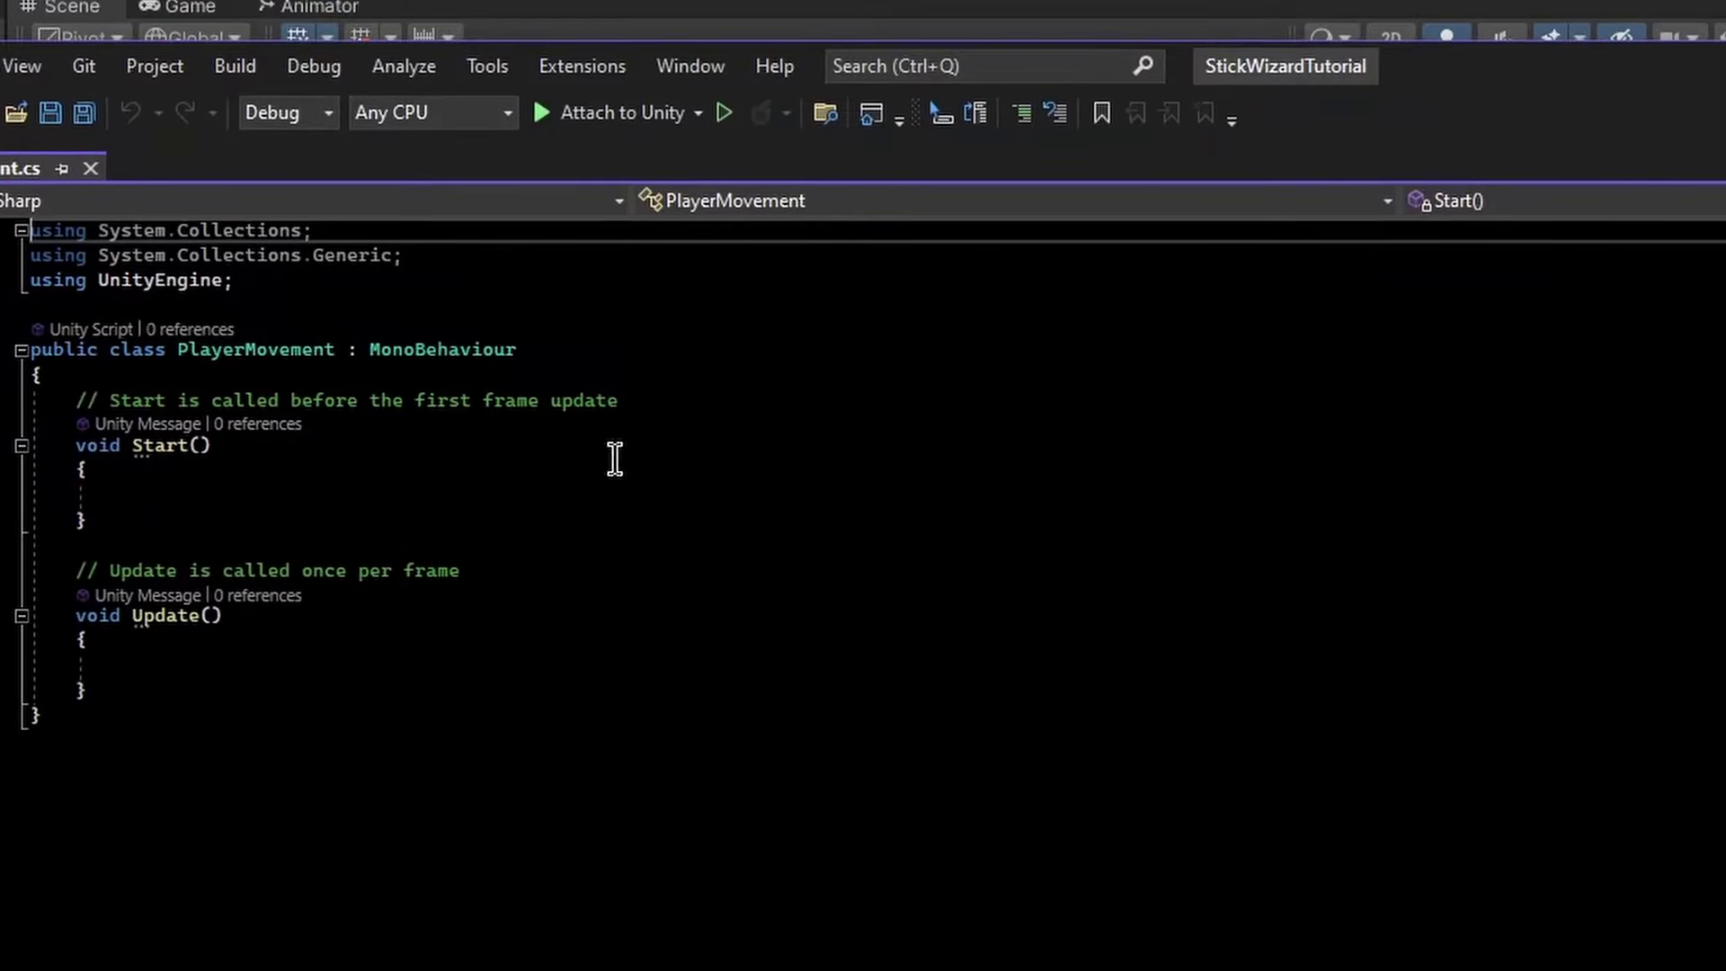
Delete the default Start and Update methods with their comments from the PlayerMovement class
left_click(77, 537)
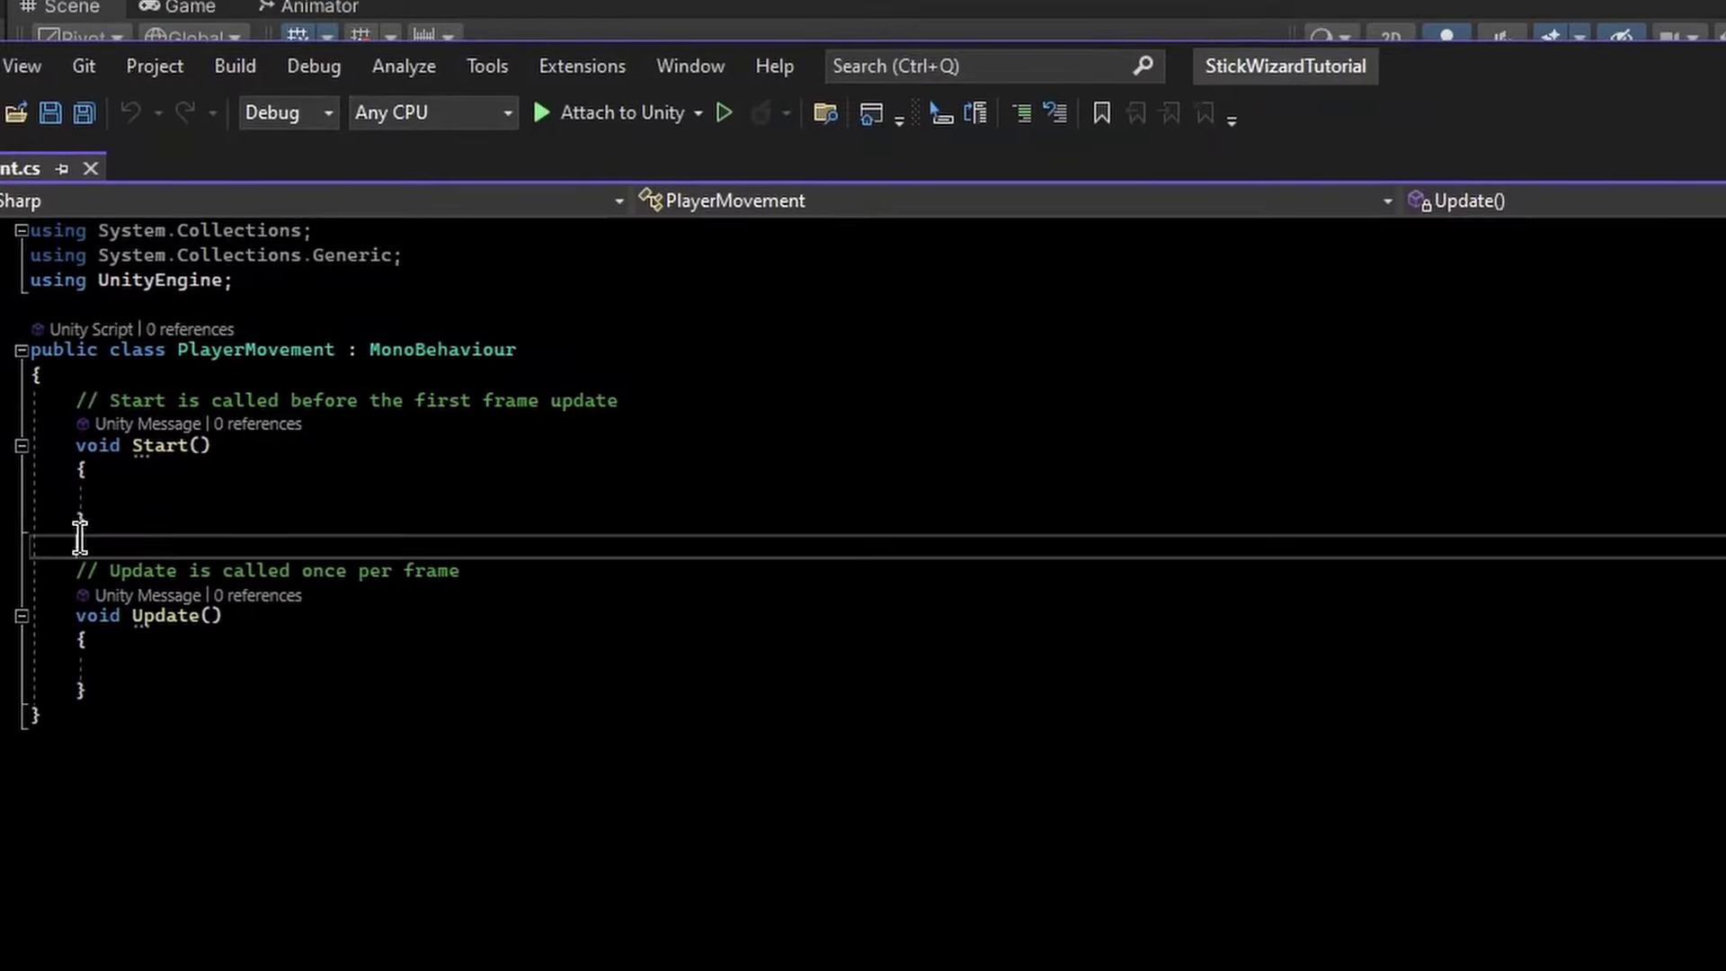
left_click_drag(65, 400, 162, 693)
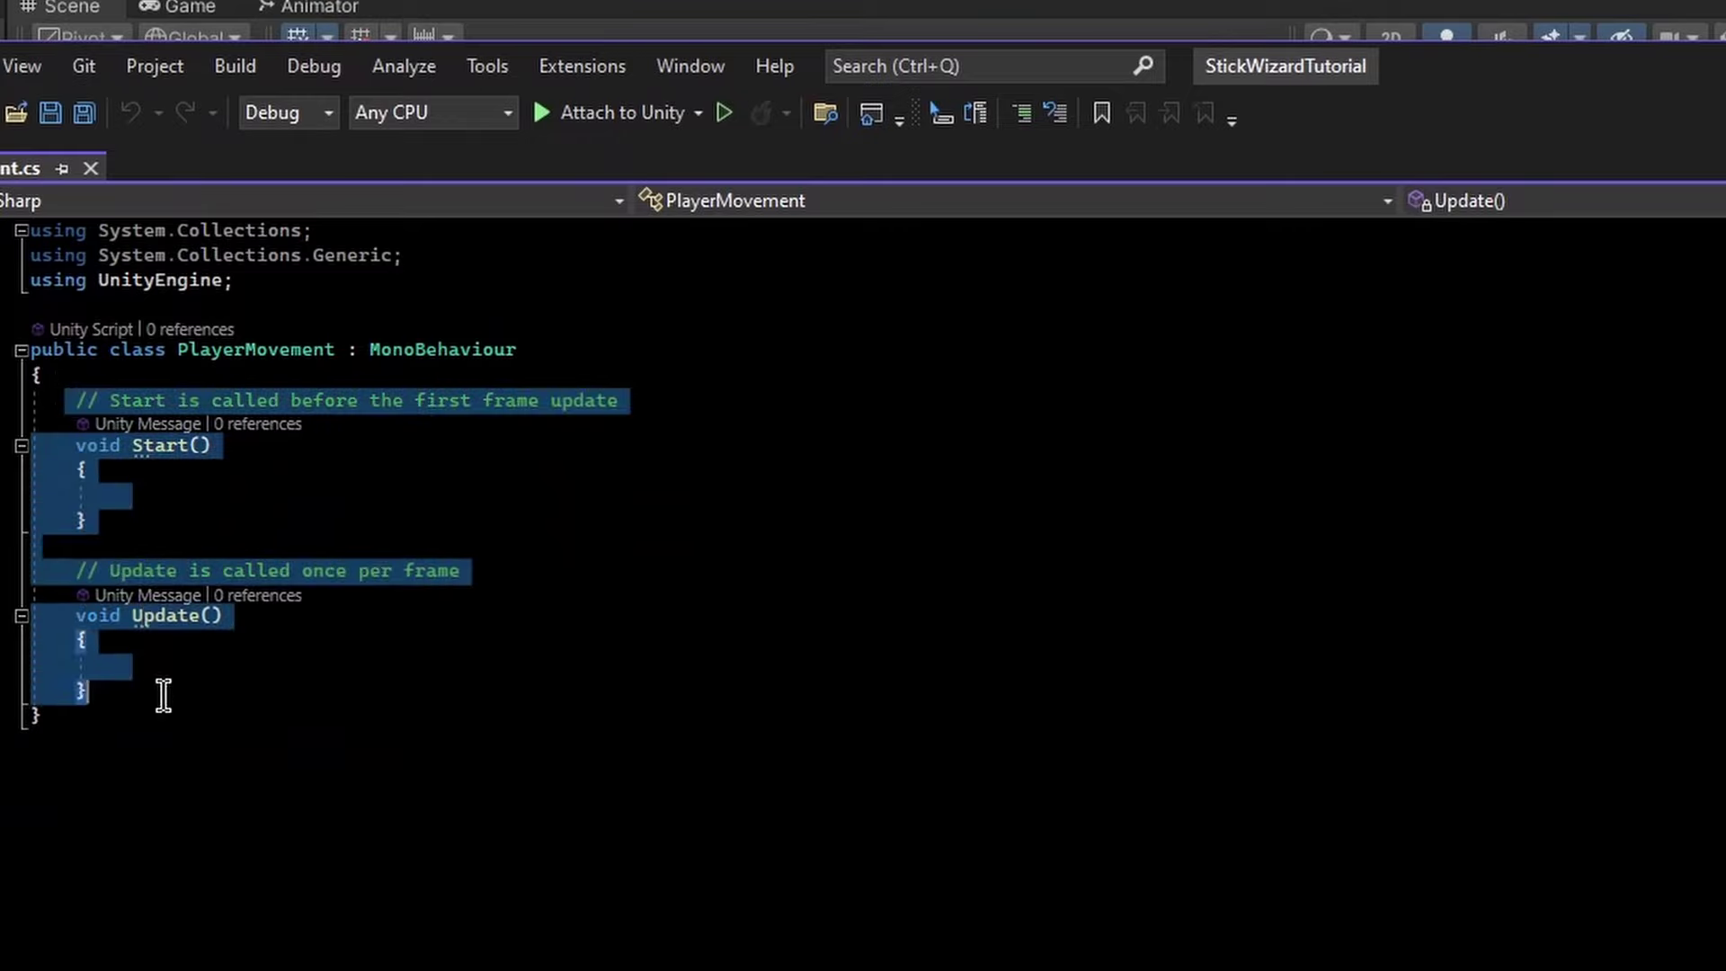
key("Delete")
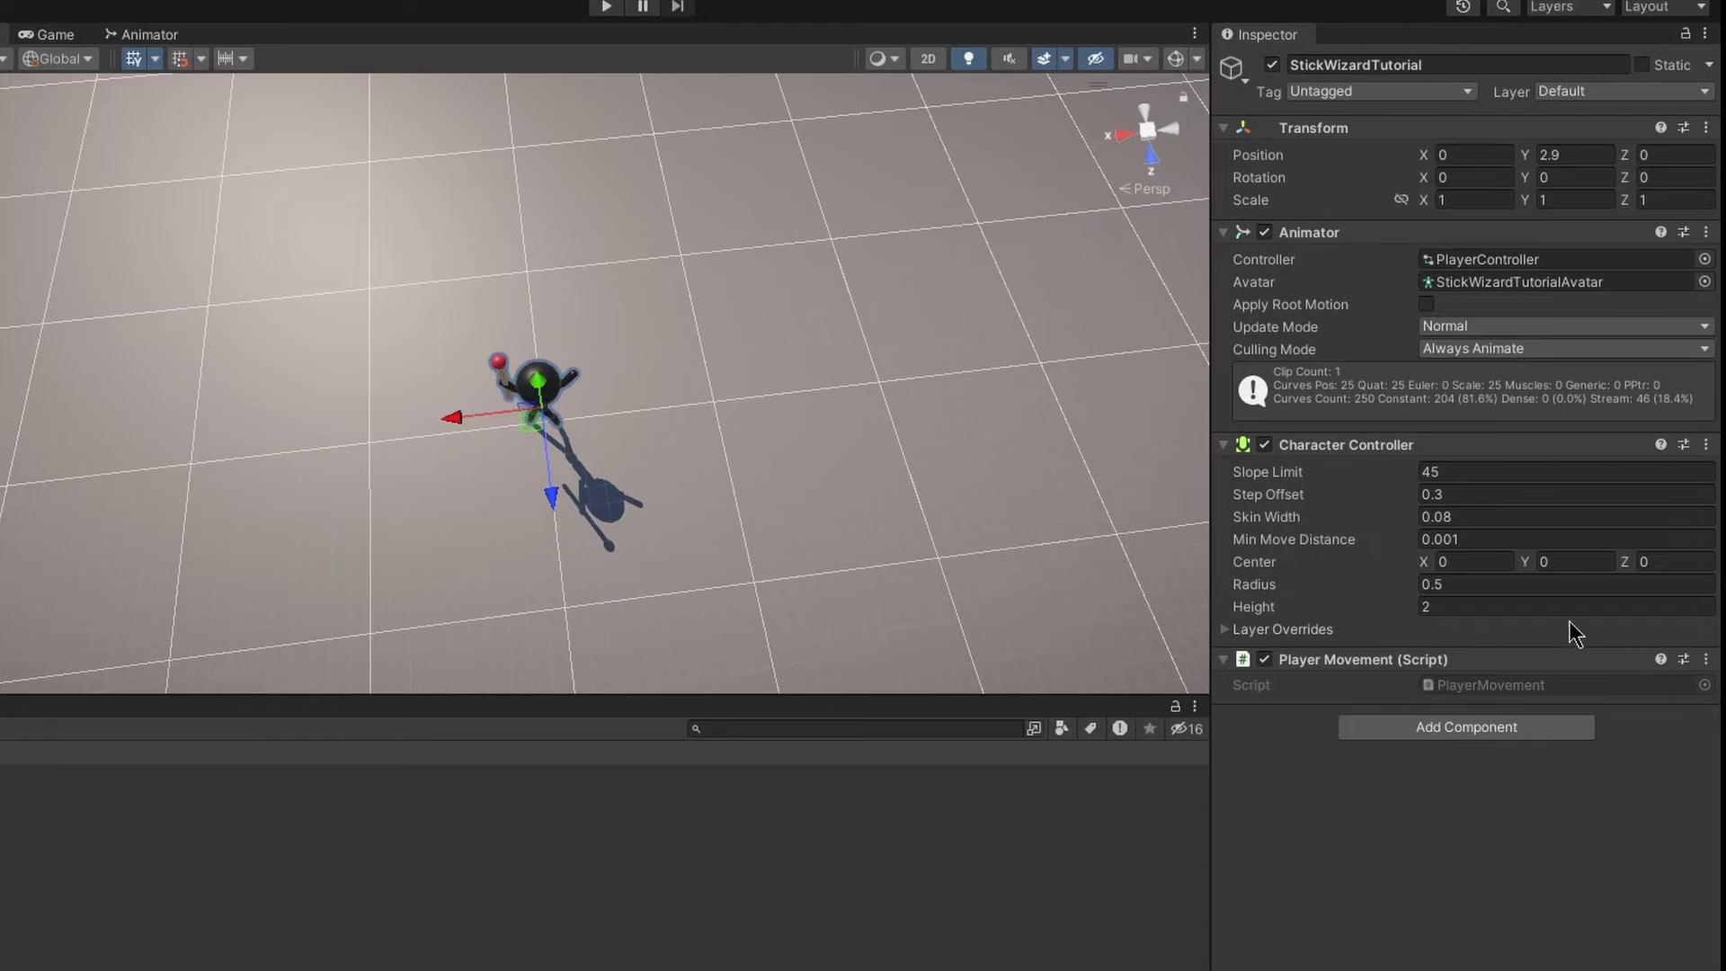
In Visual Studio, declare a public CharacterController variable named Controller in the PlayerMovement class and save the script
key("alt+Tab")
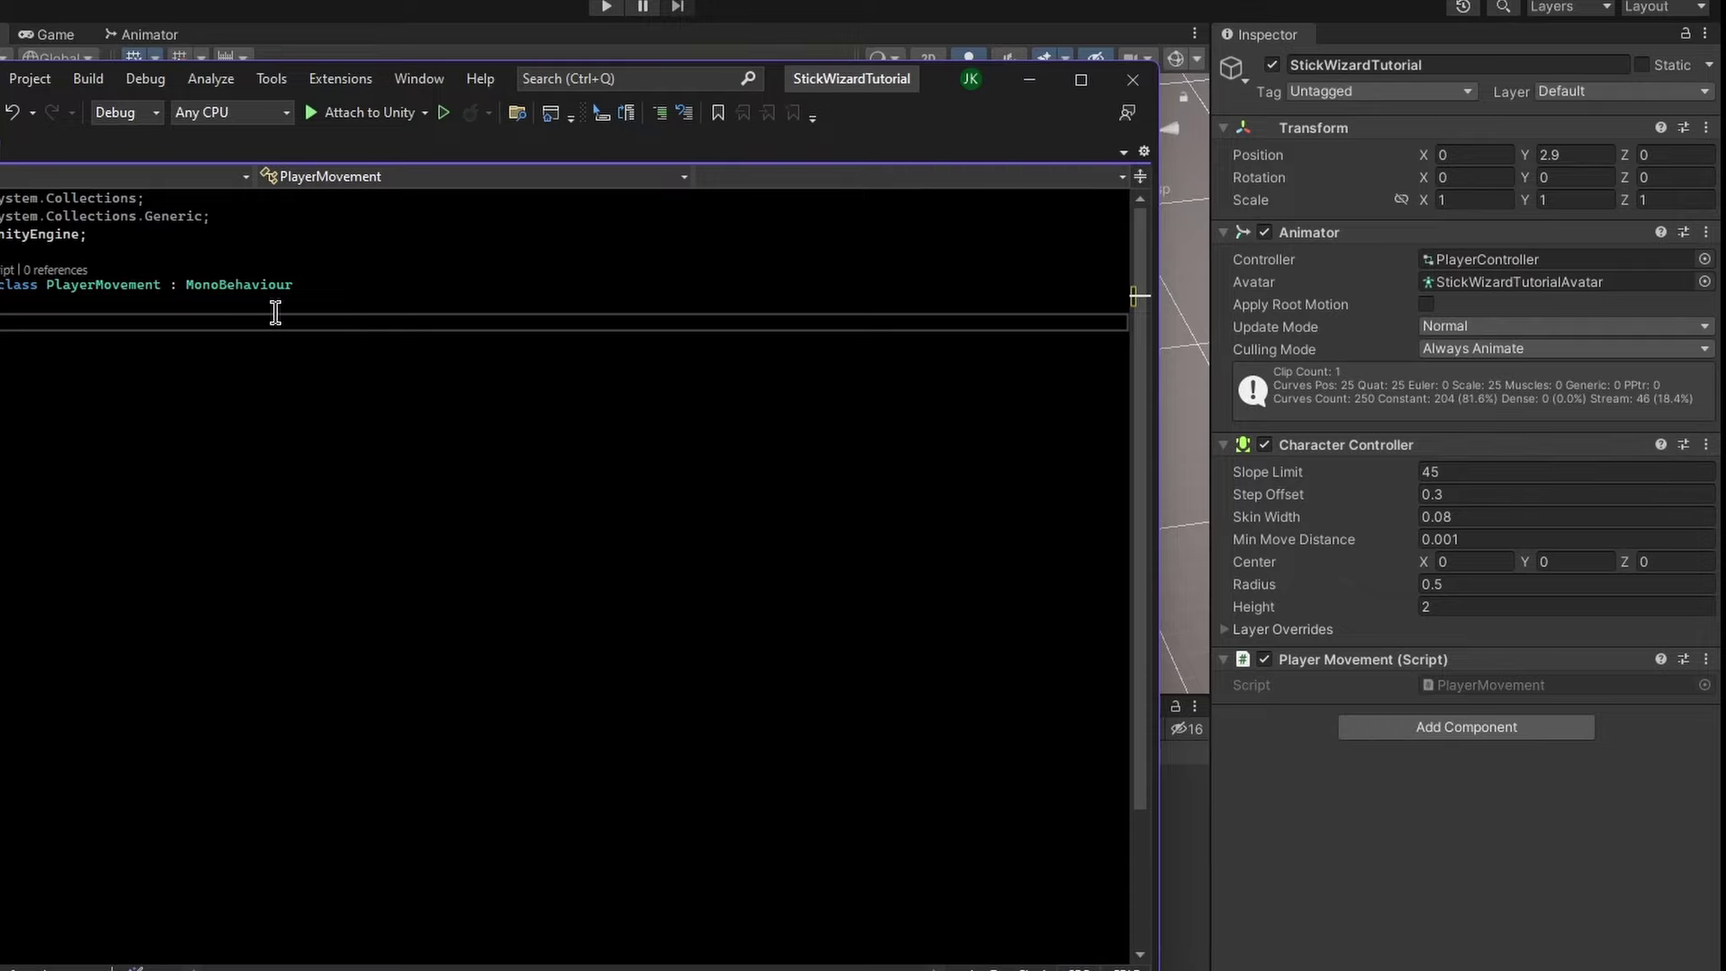
type("public Ch")
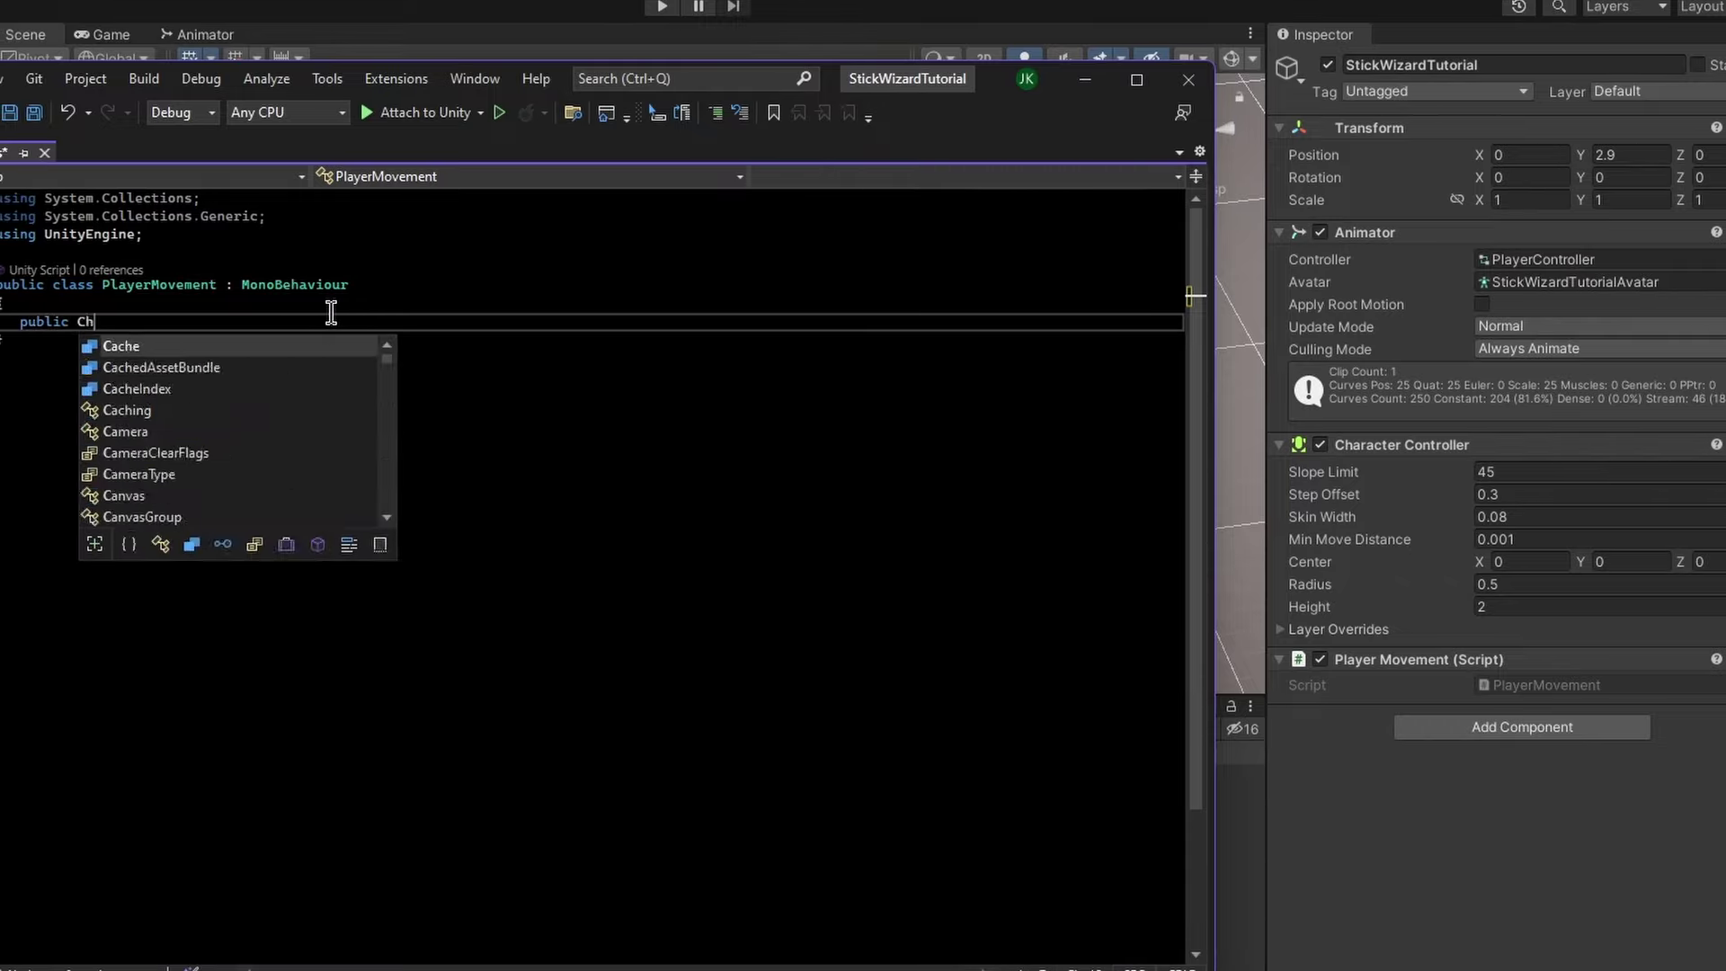
type("aracterController C")
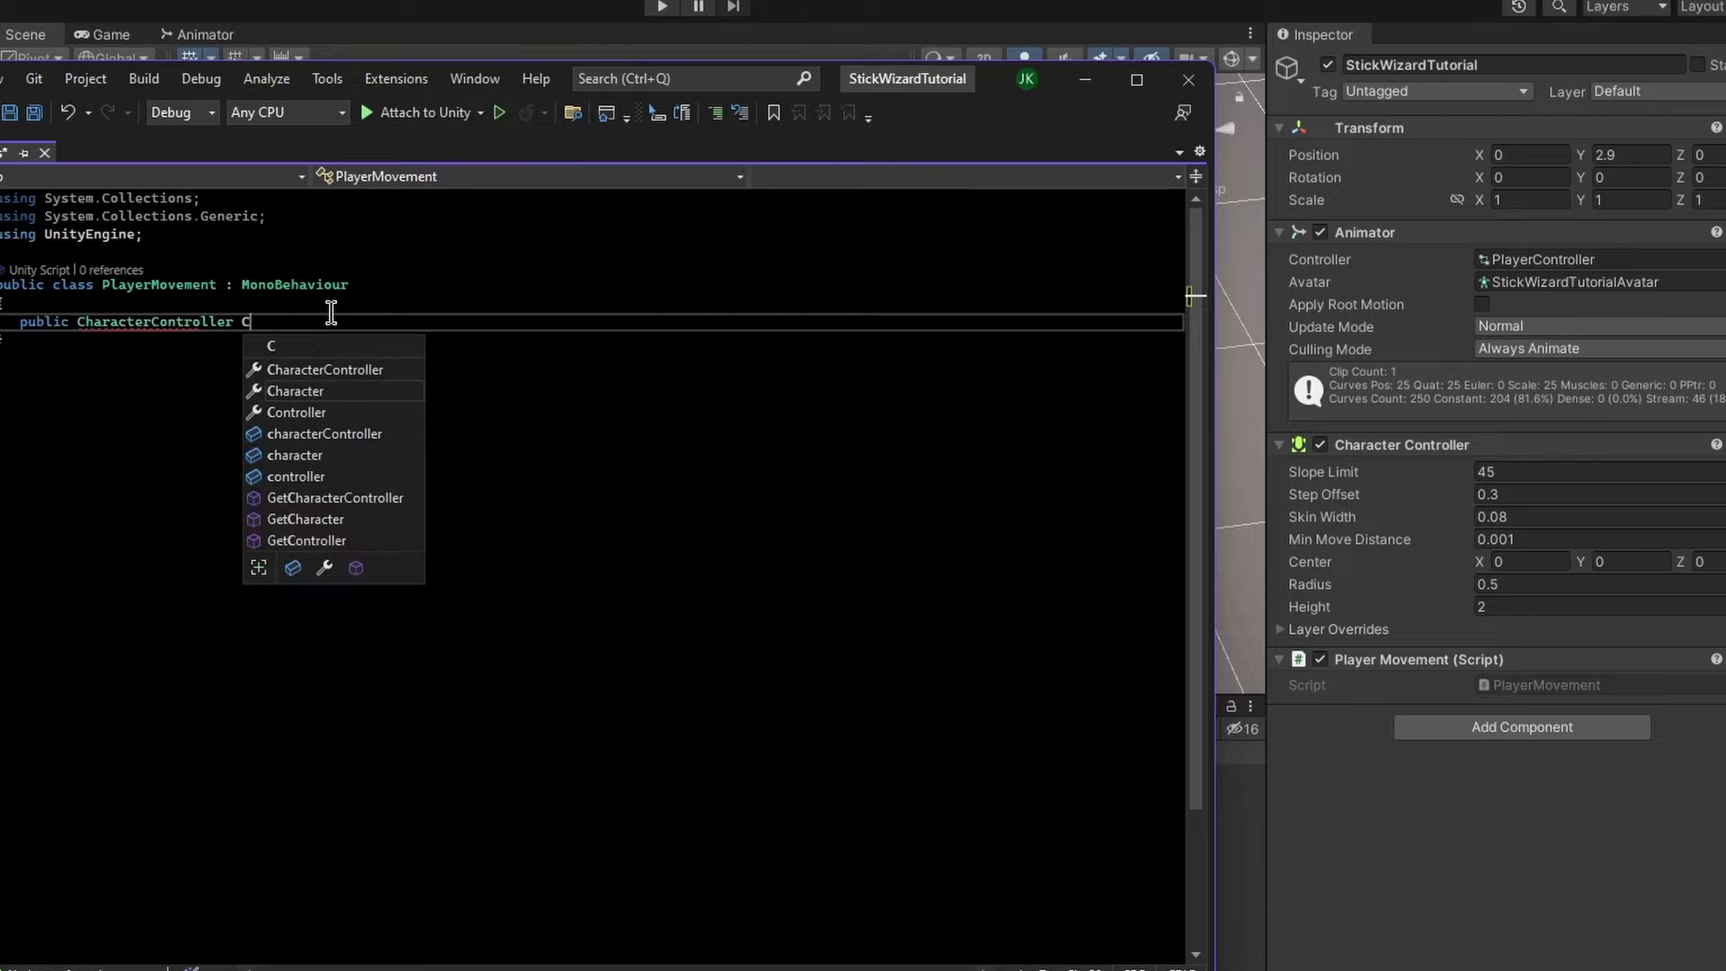
type("ontroller;")
key("Return")
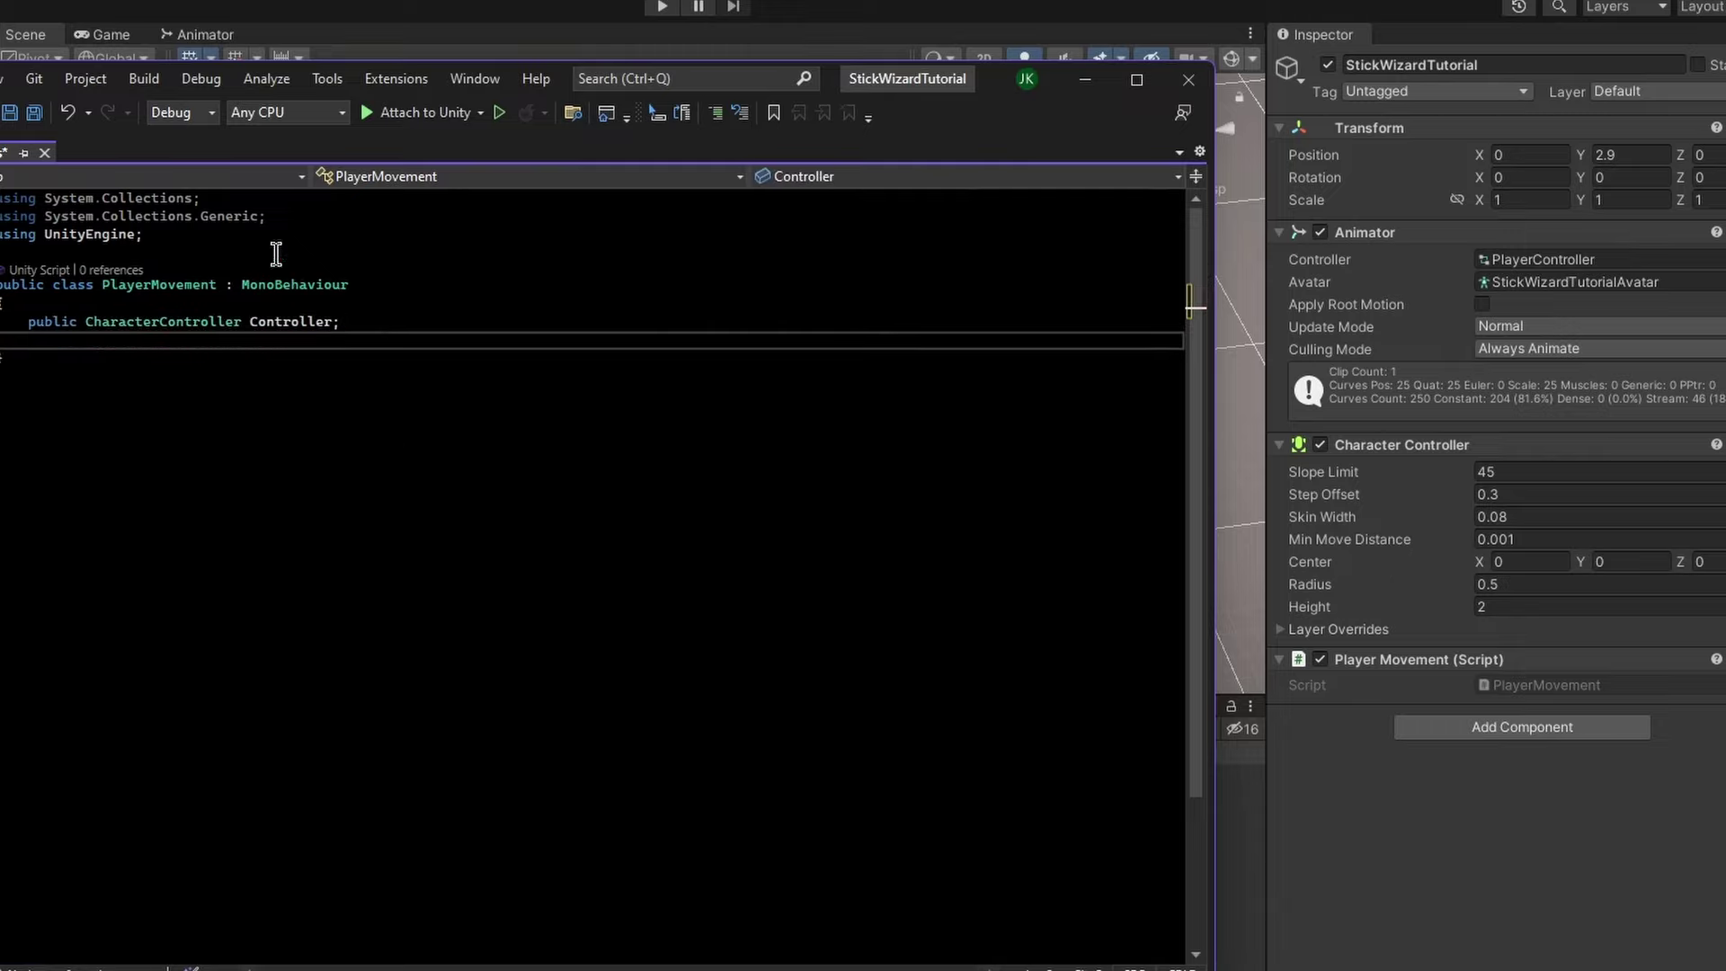
left_click(35, 113)
In Unity, assign StickWizardTutorial's Character Controller to the Player Movement script's Controller field, and return to Visual Studio
left_click(1426, 834)
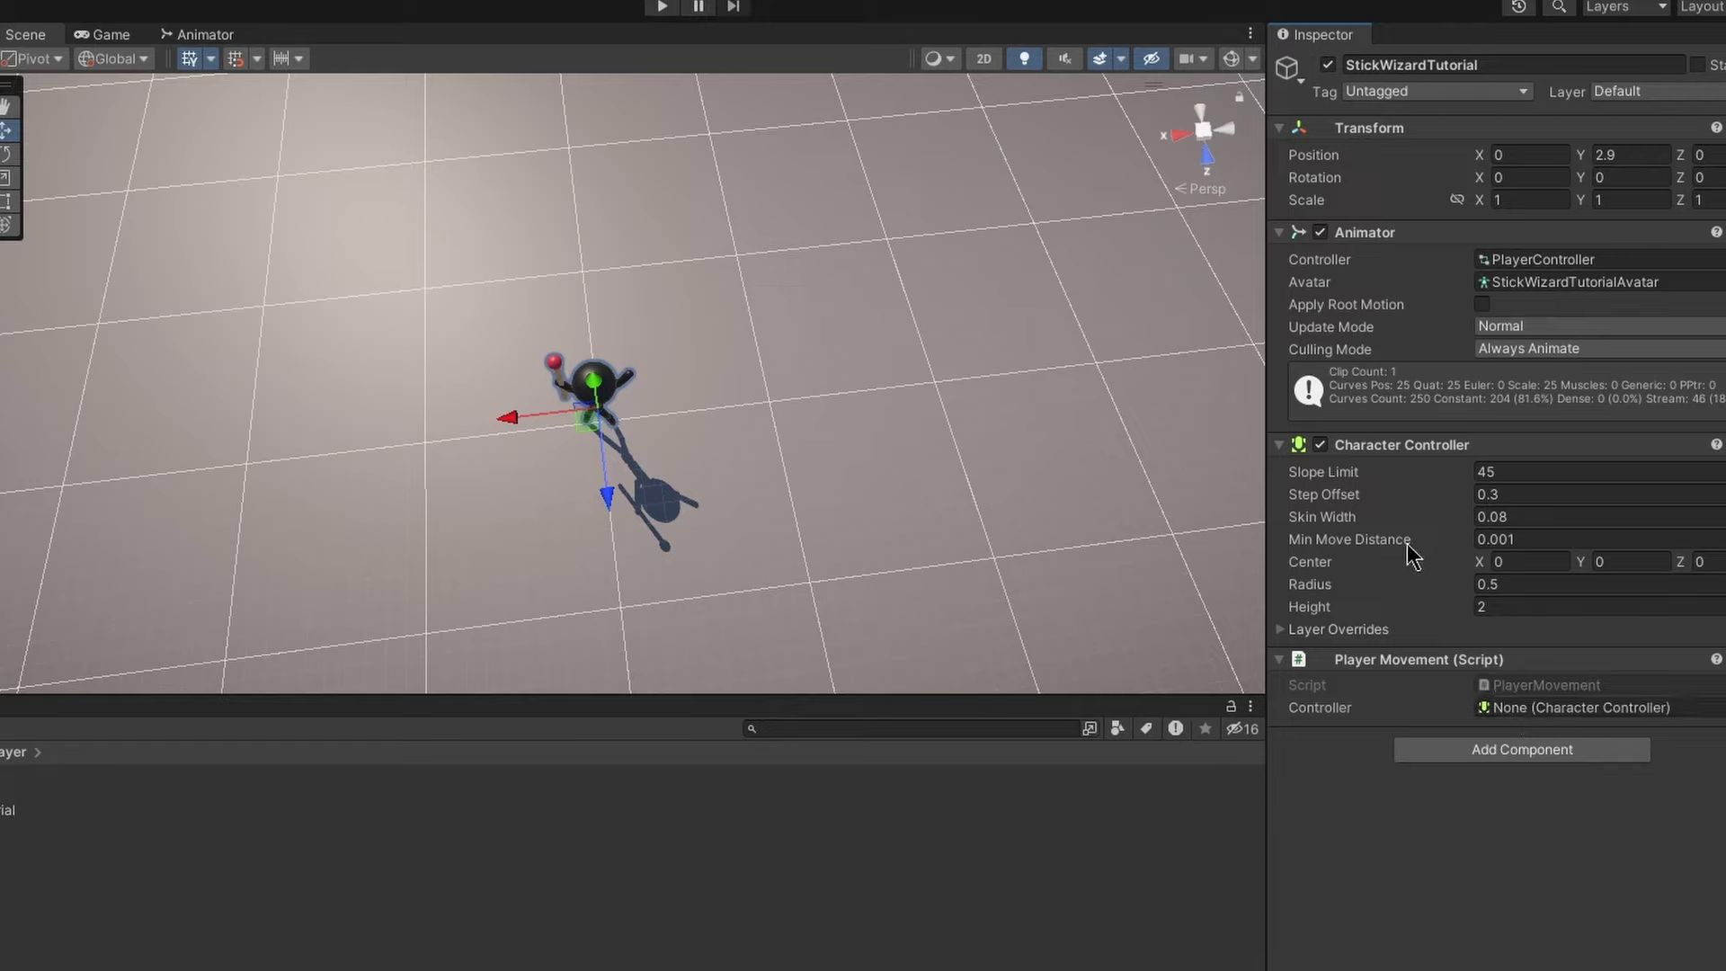
left_click_drag(1379, 449, 1593, 709)
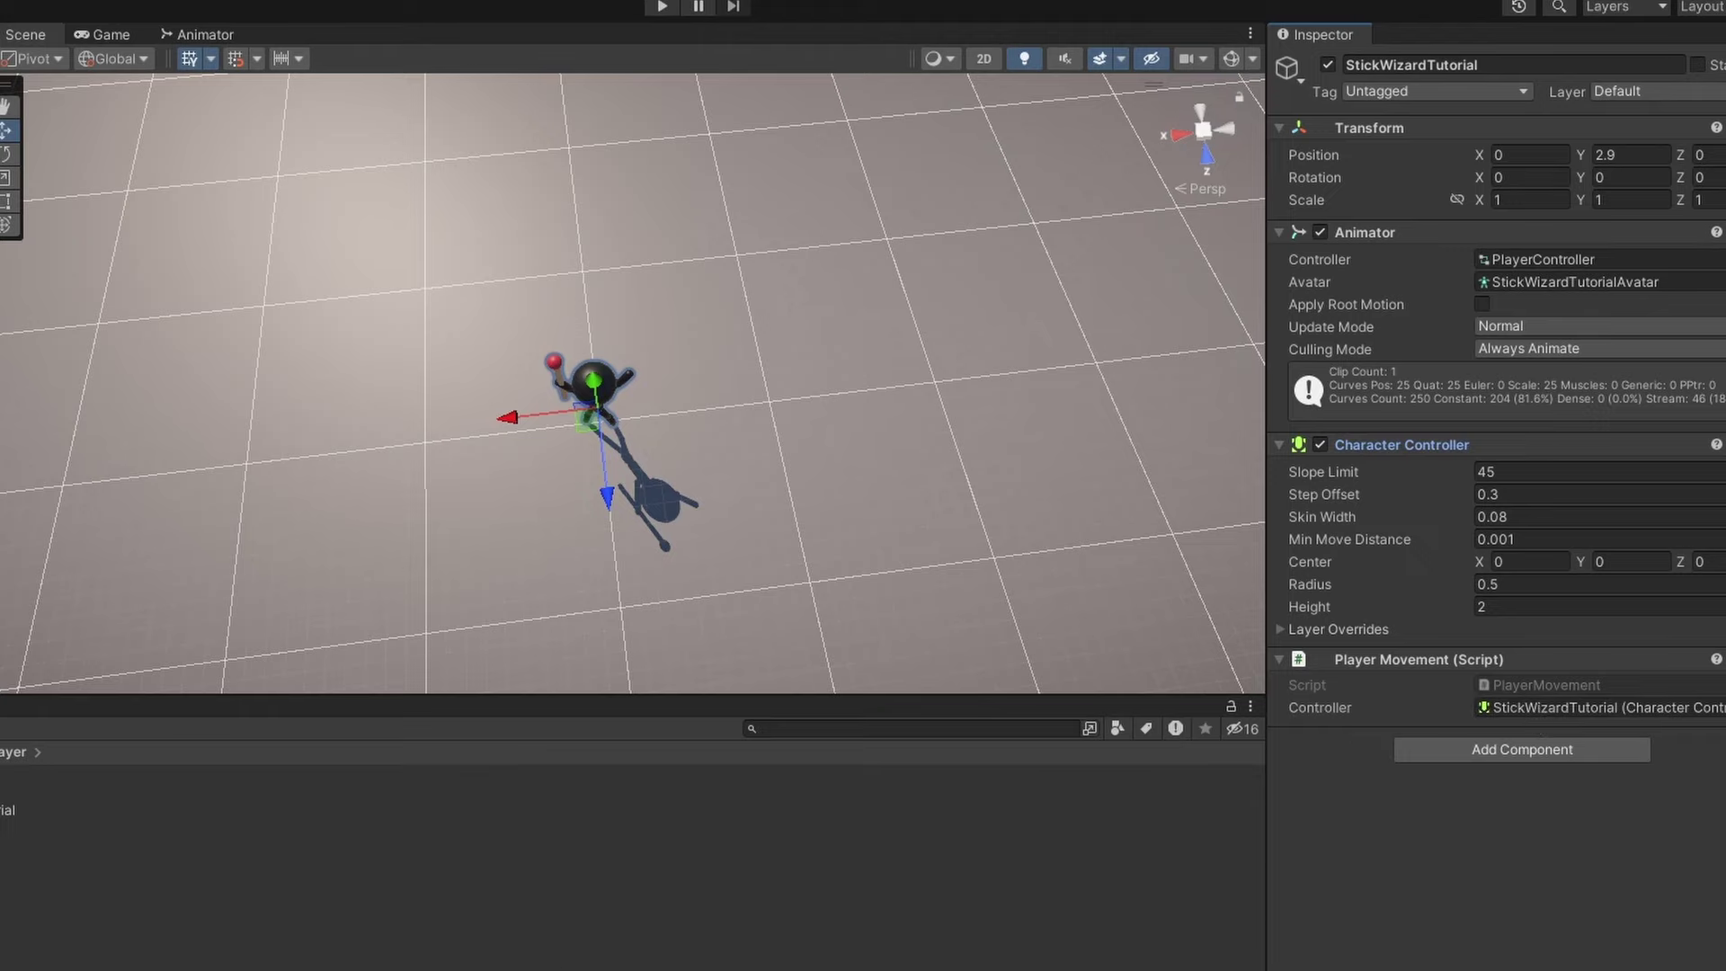
key("alt+Tab")
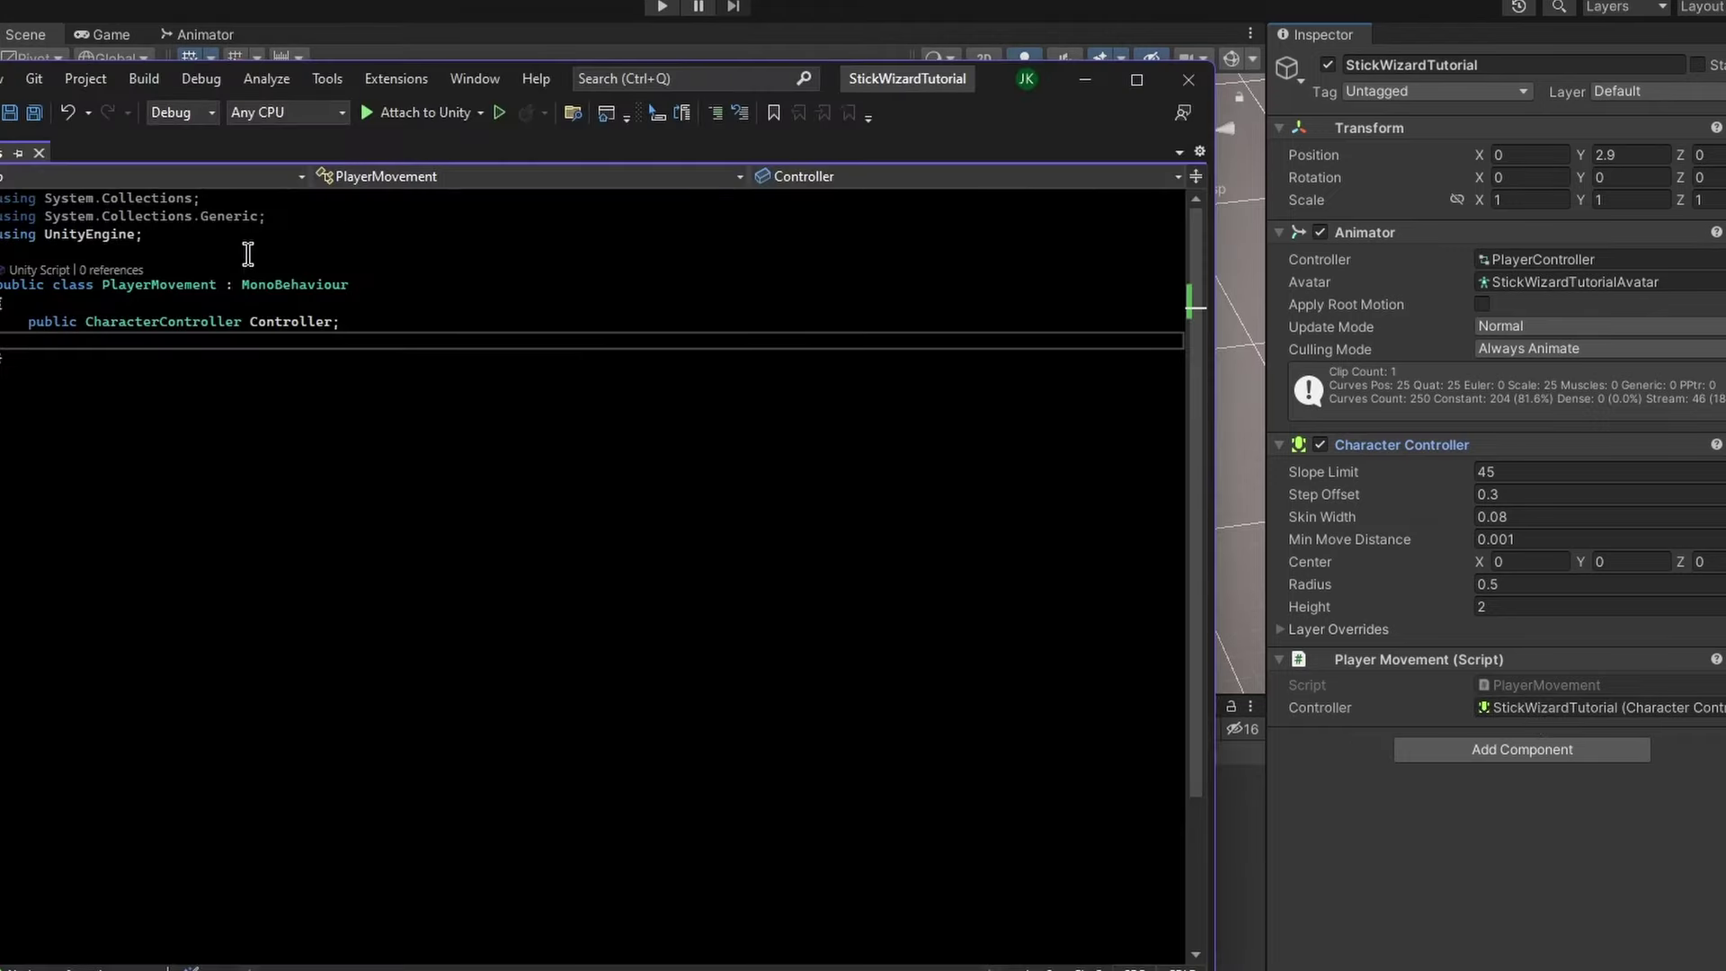
Add an empty private void Update() method below the Controller declaration
left_click_drag(971, 85, 1209, 64)
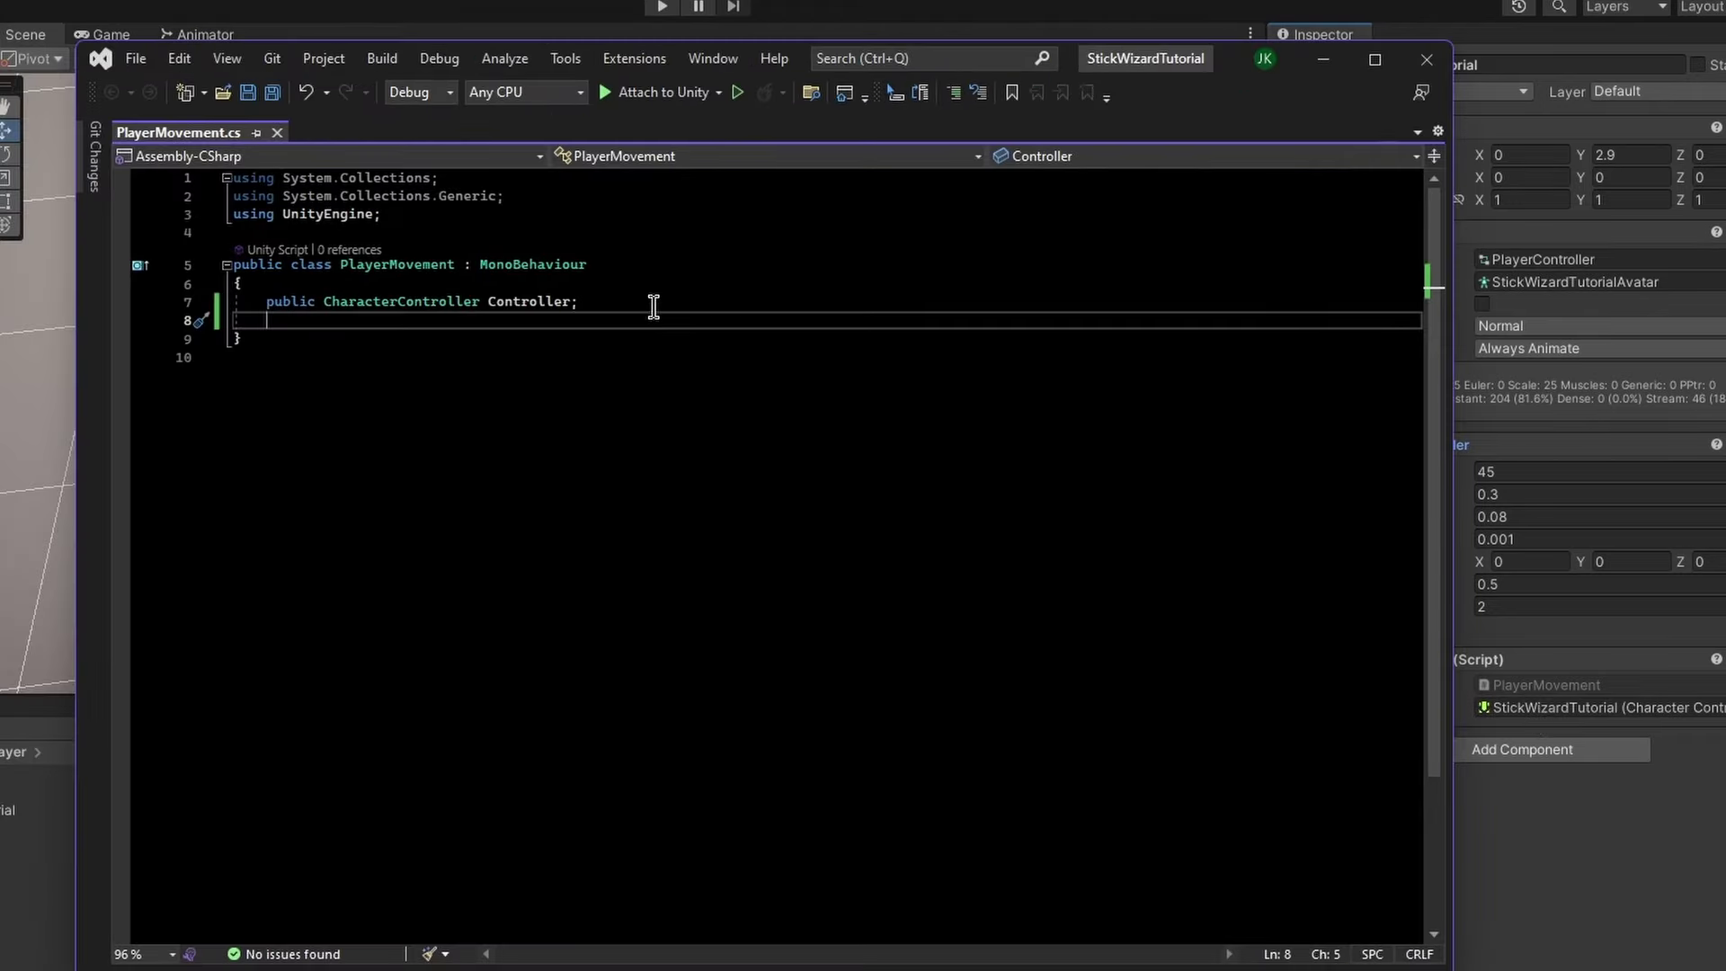
key("Return")
key("Return")
type("updat")
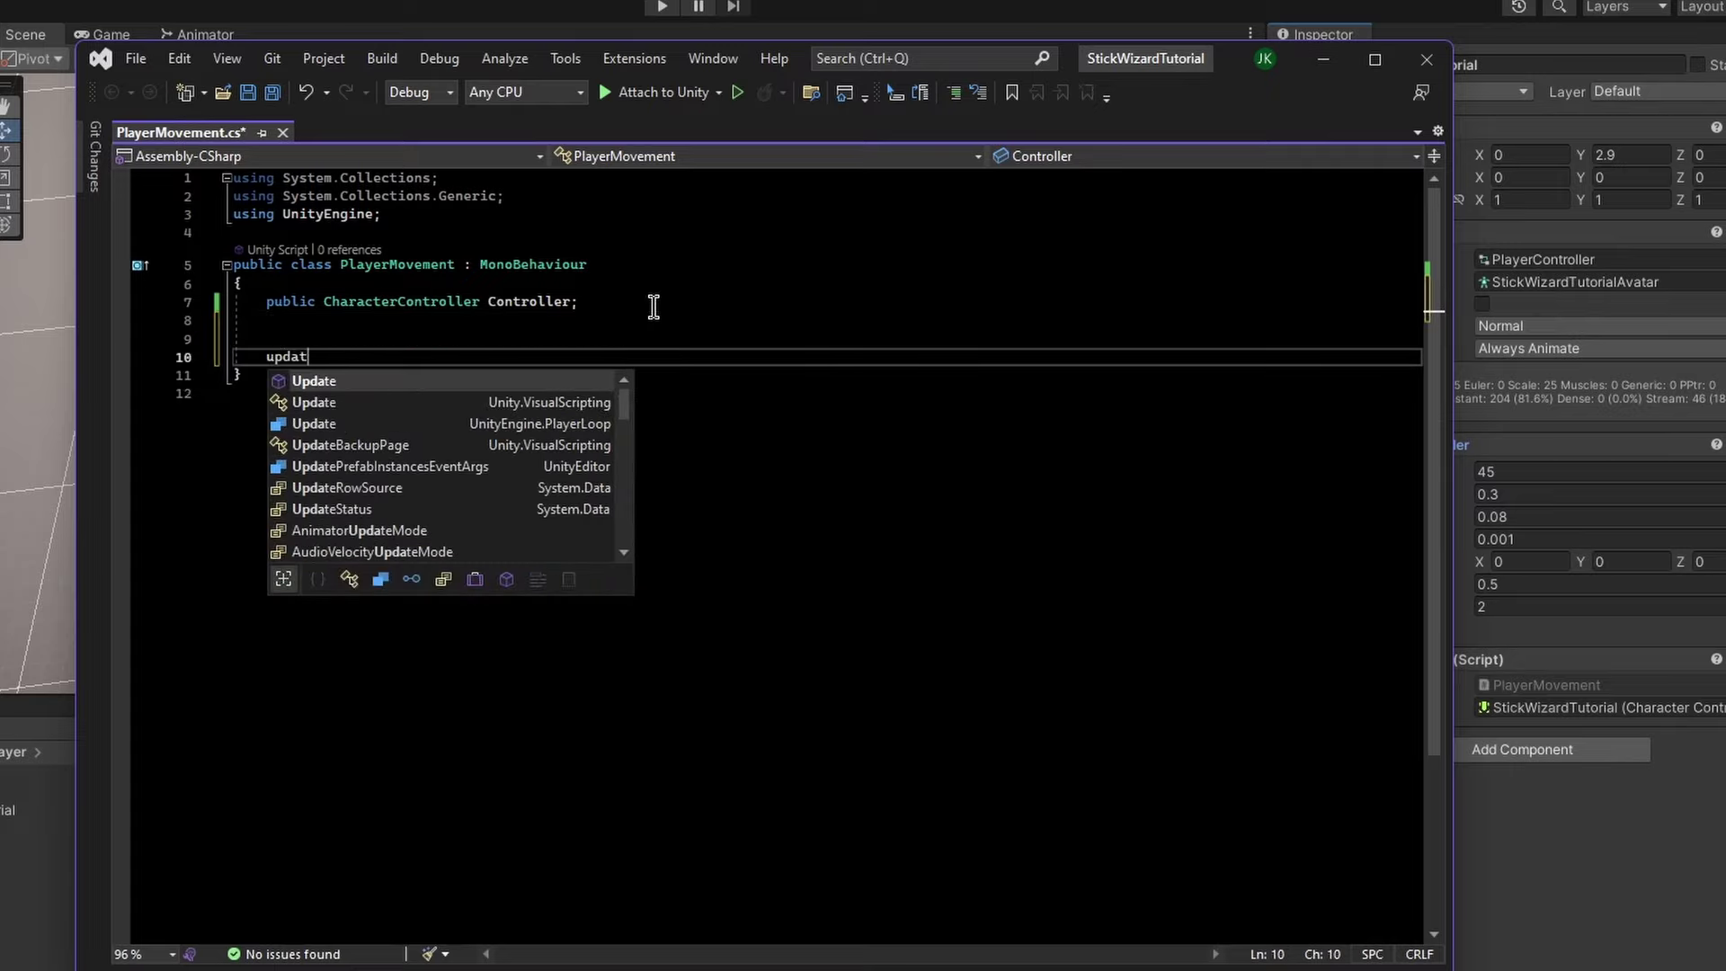
key("Tab")
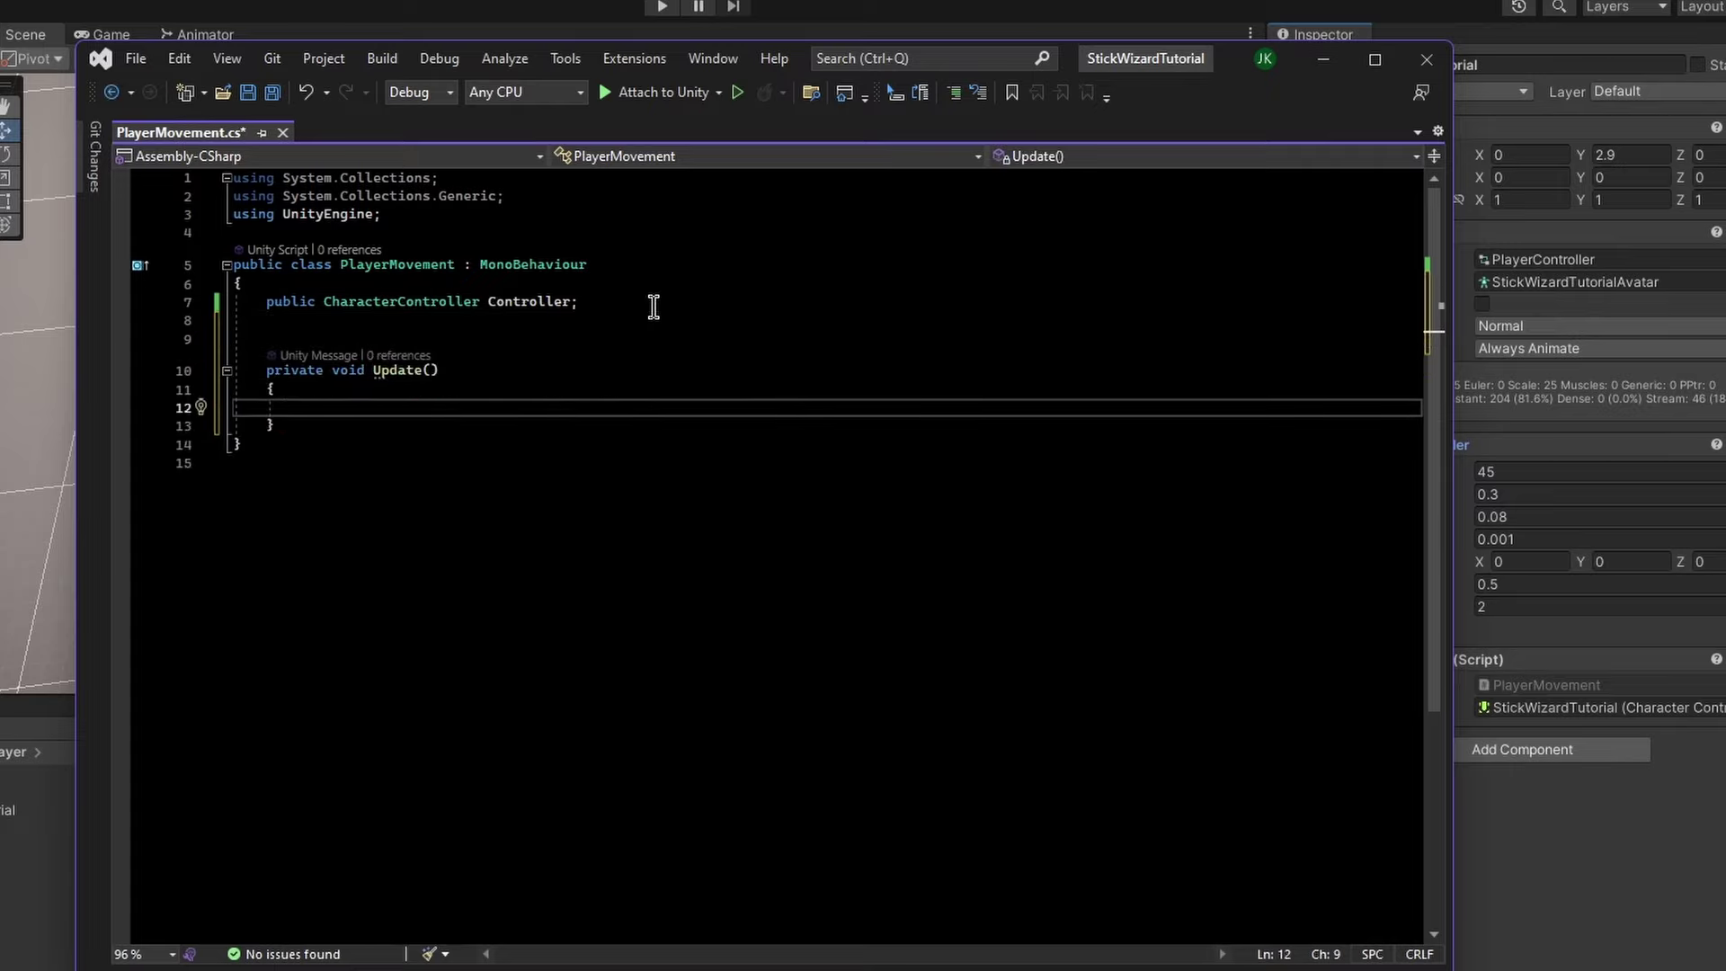
Rename the Update method to FixedUpdate
mouse_move(388, 369)
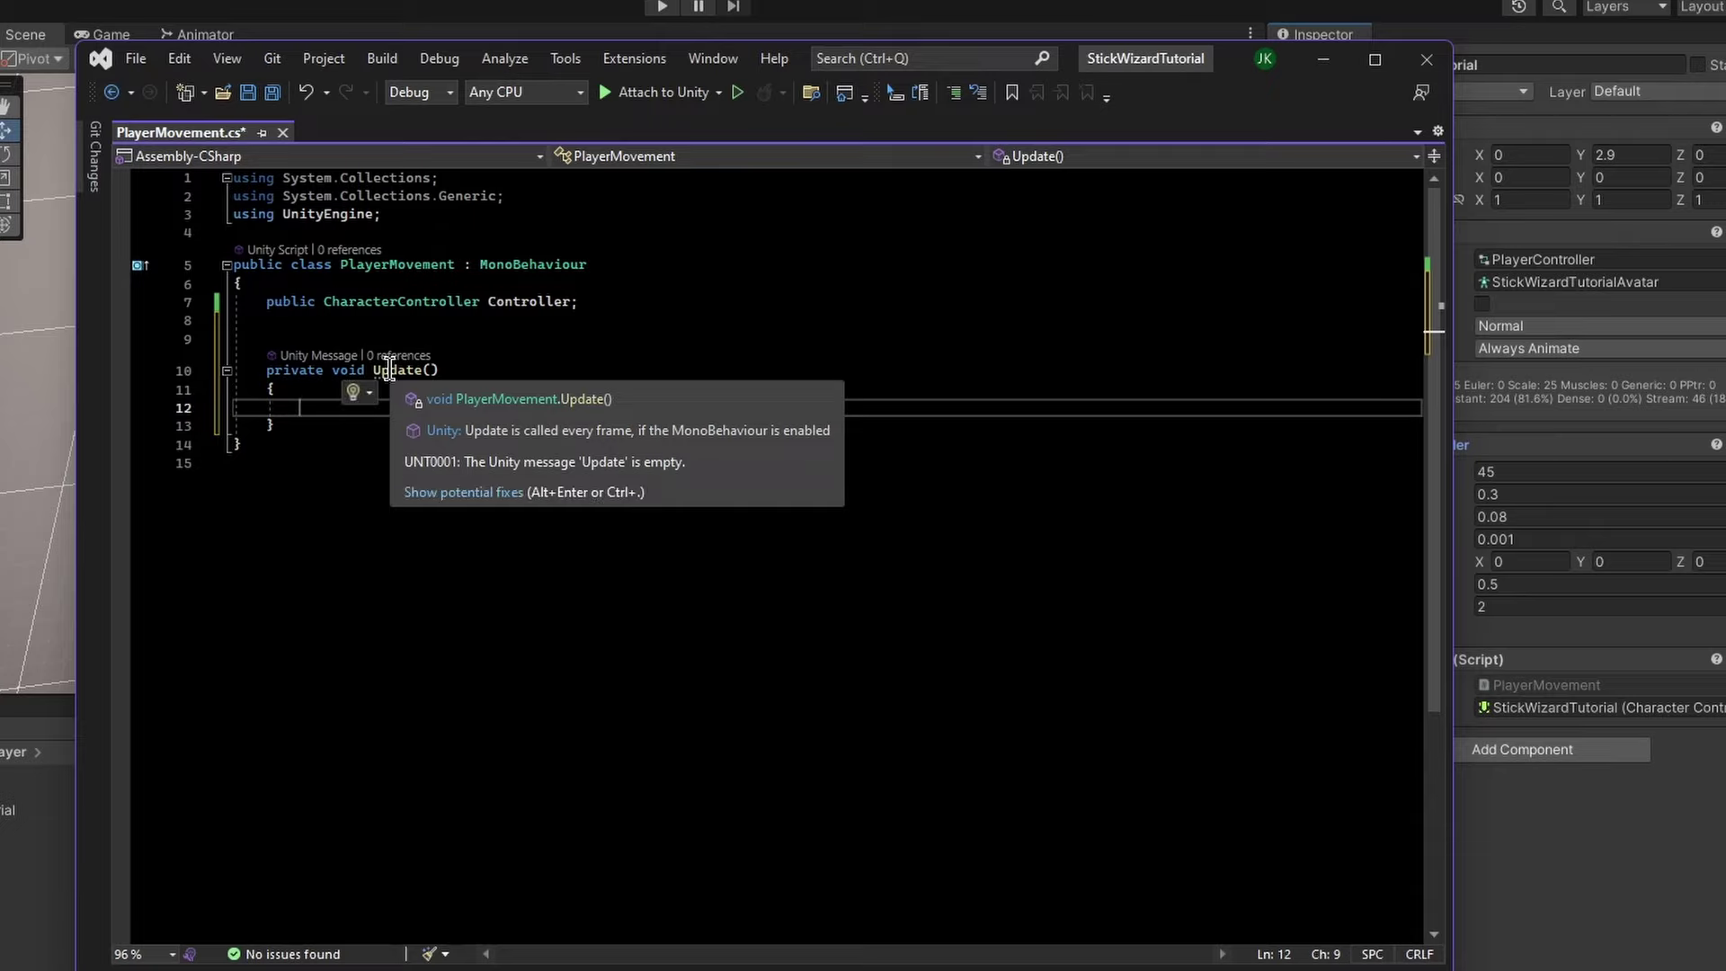
left_click(374, 372)
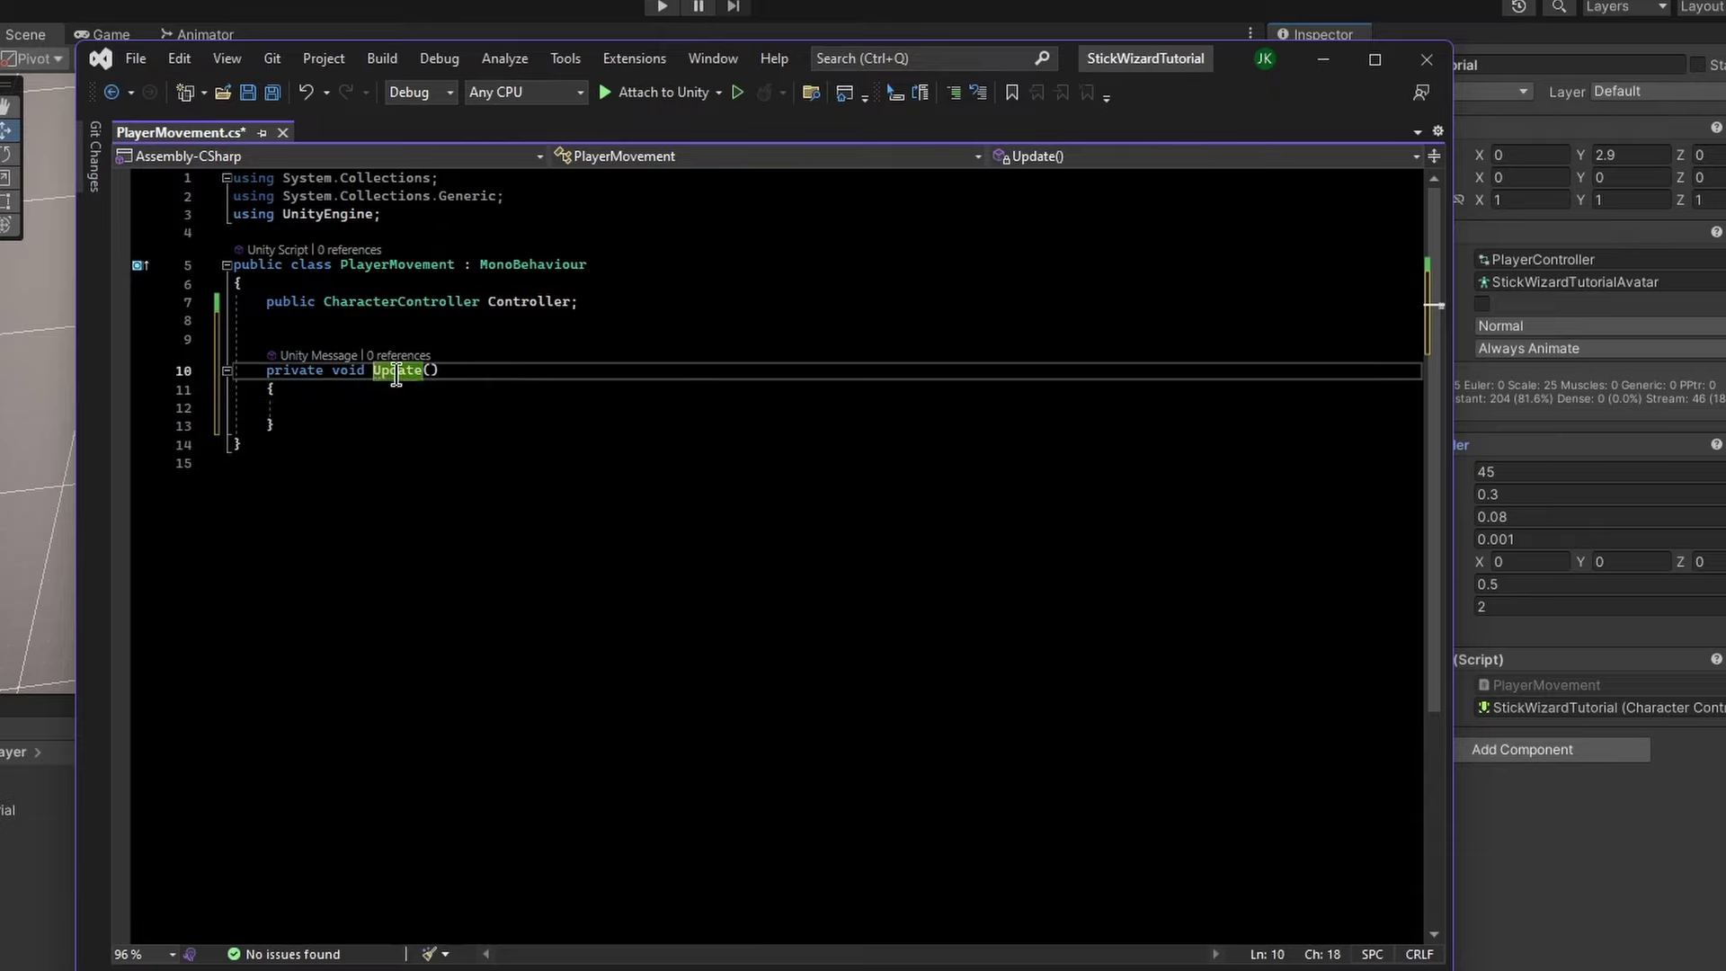
type("Fixed")
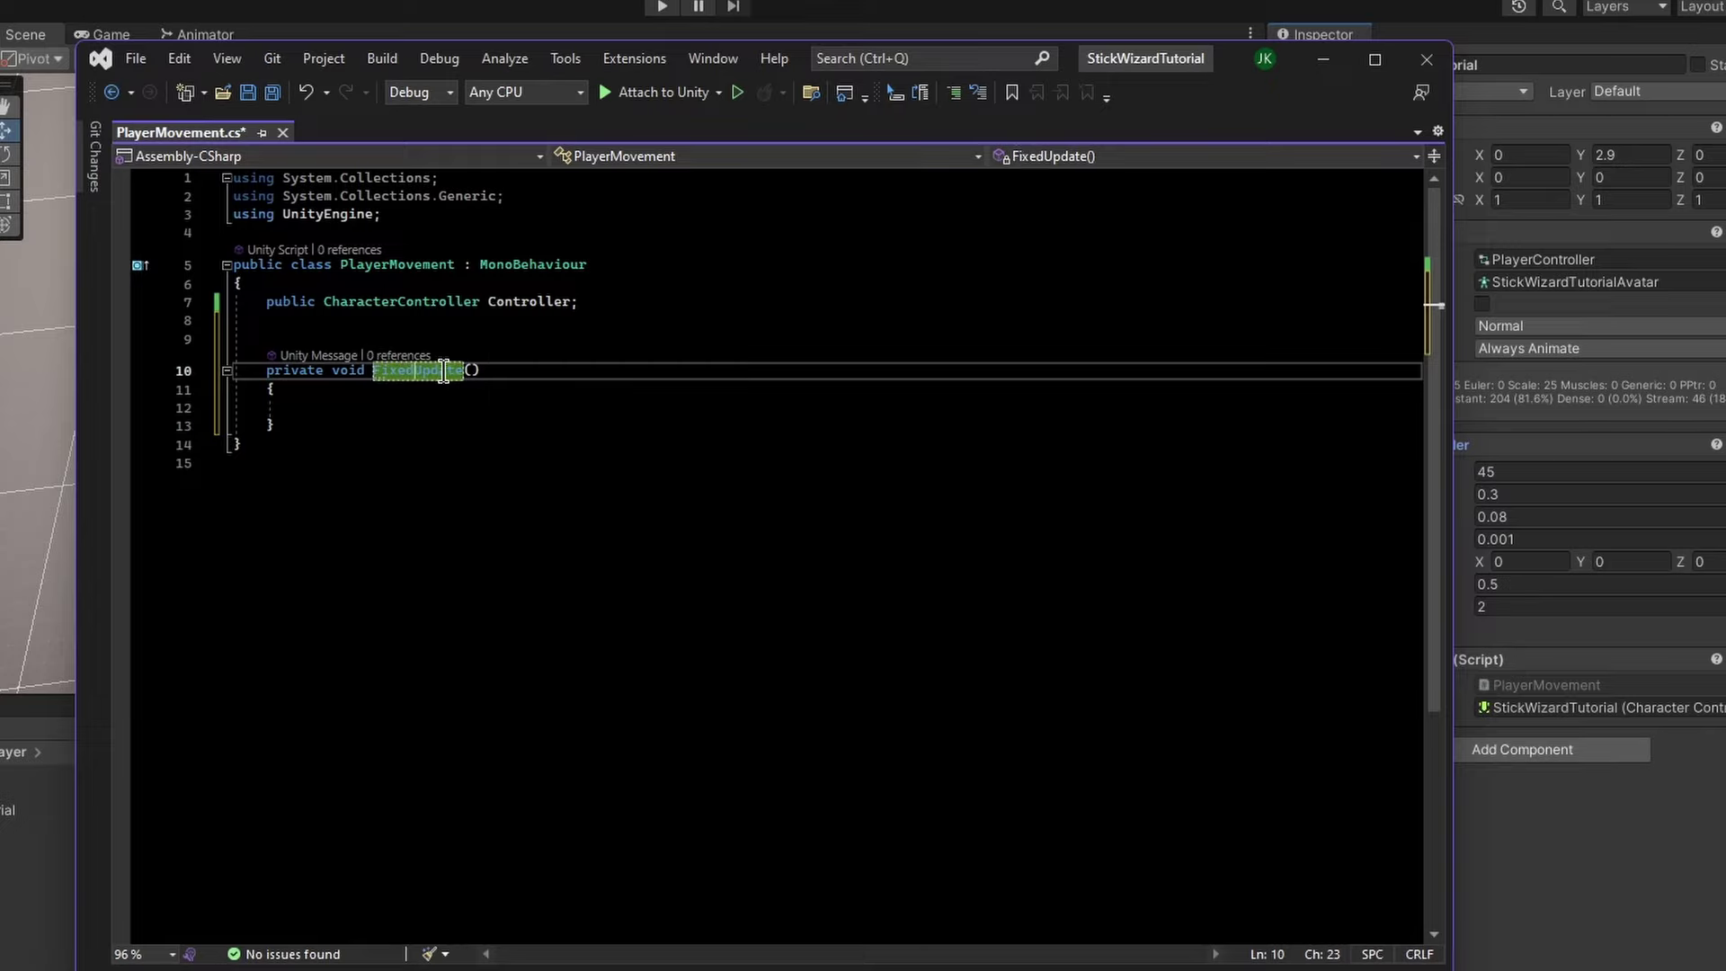
left_click(518, 368)
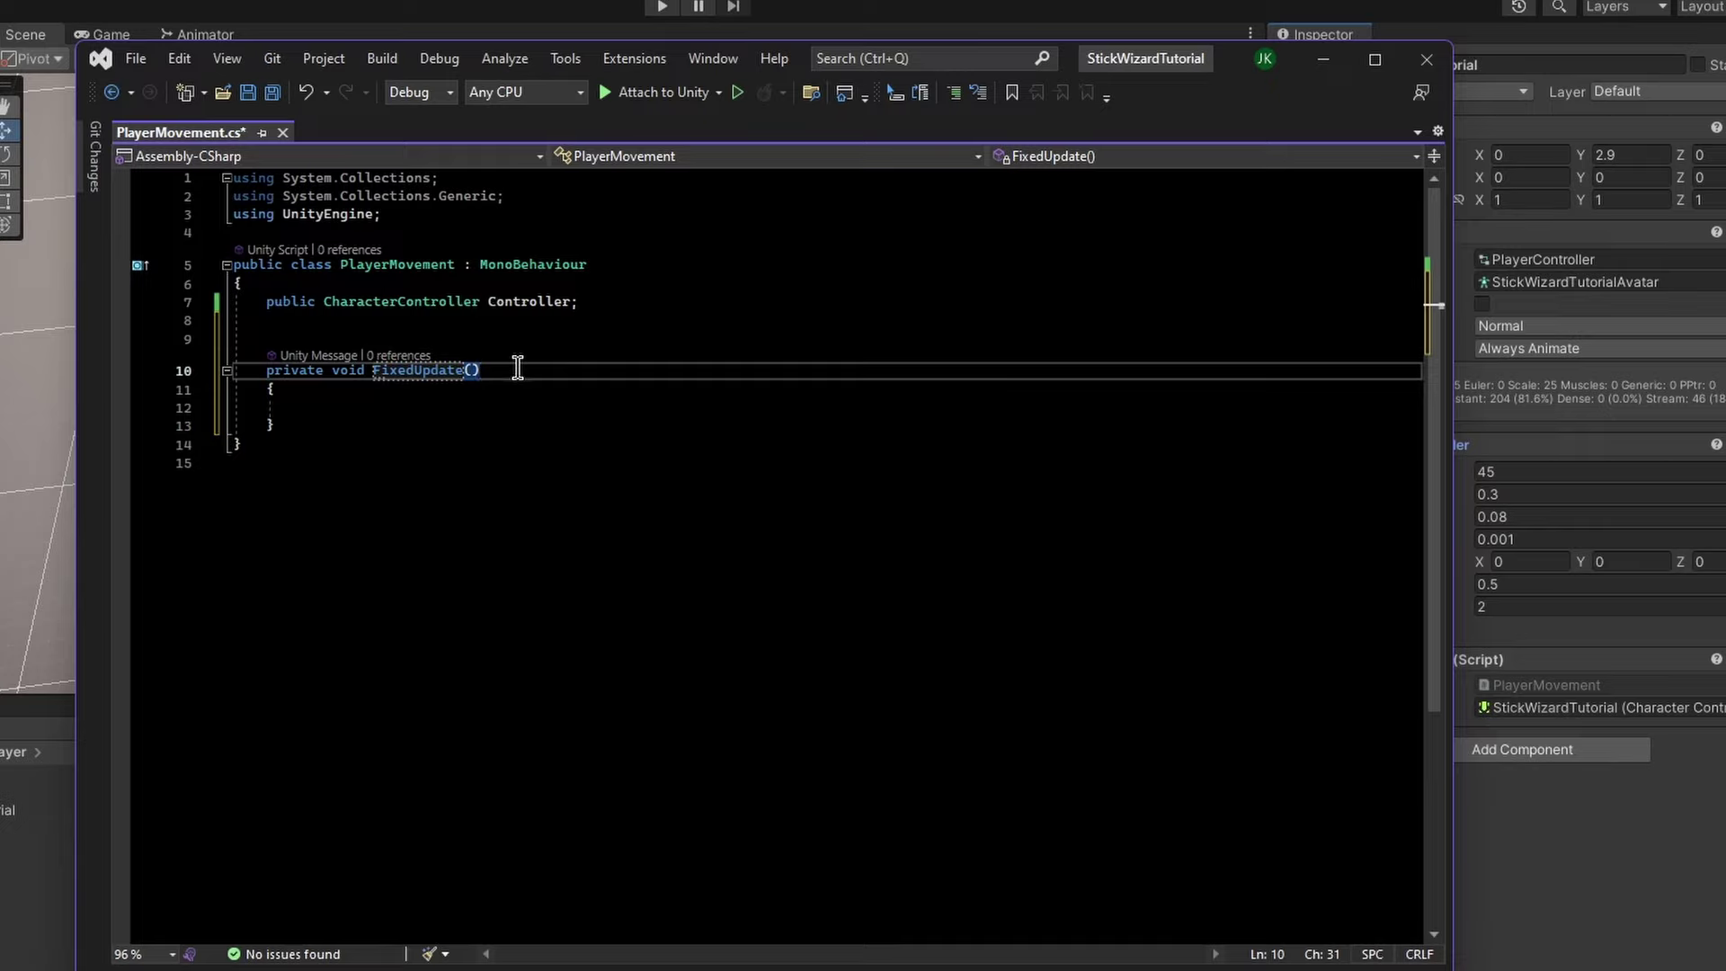
key("ctrl+r")
key("ctrl+r")
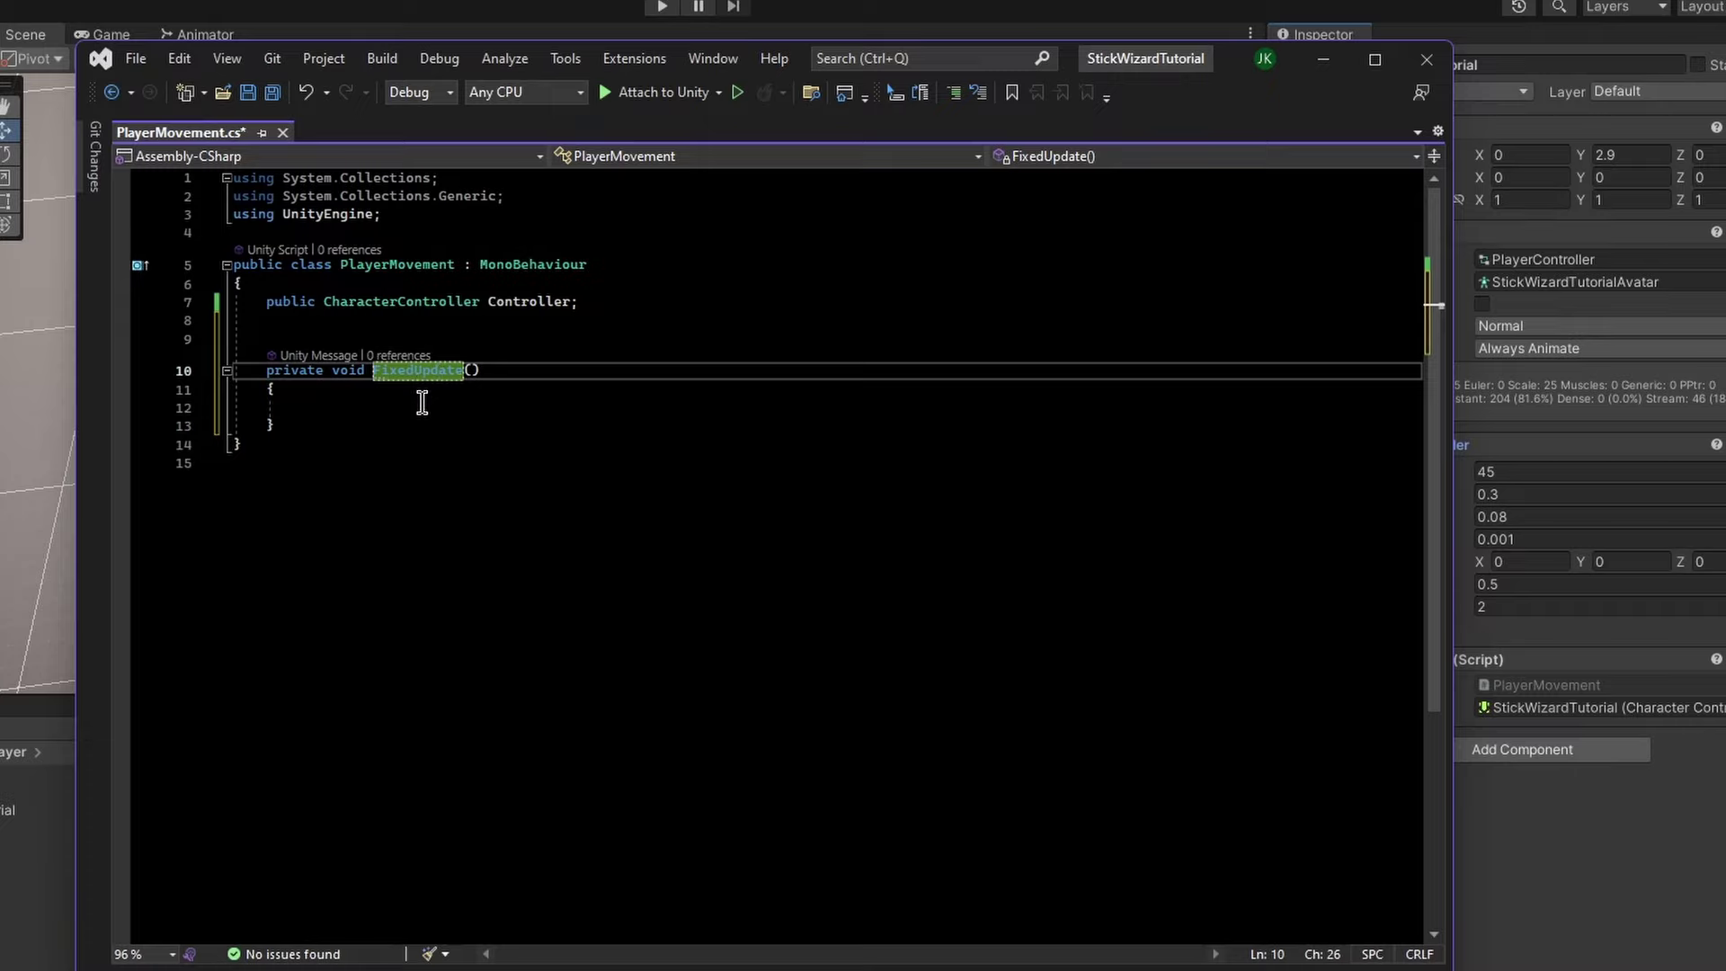
Change the FixedUpdate method's name back to Update and return to its empty body
left_click(414, 407)
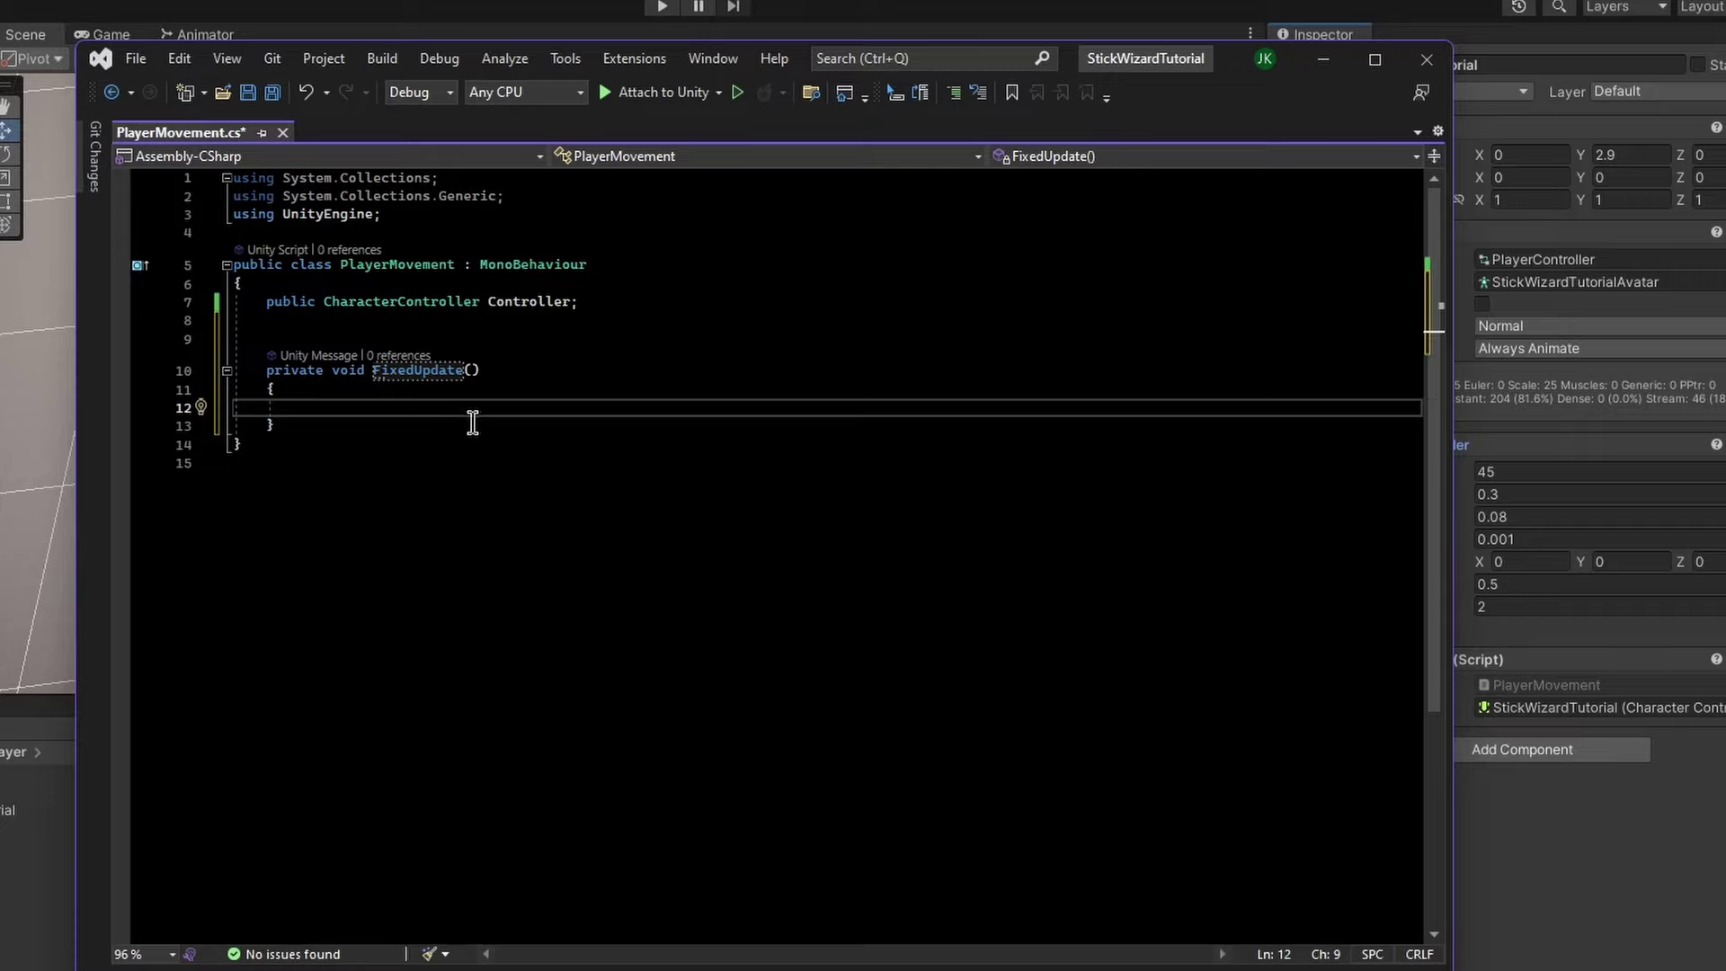
left_click_drag(471, 371, 261, 370)
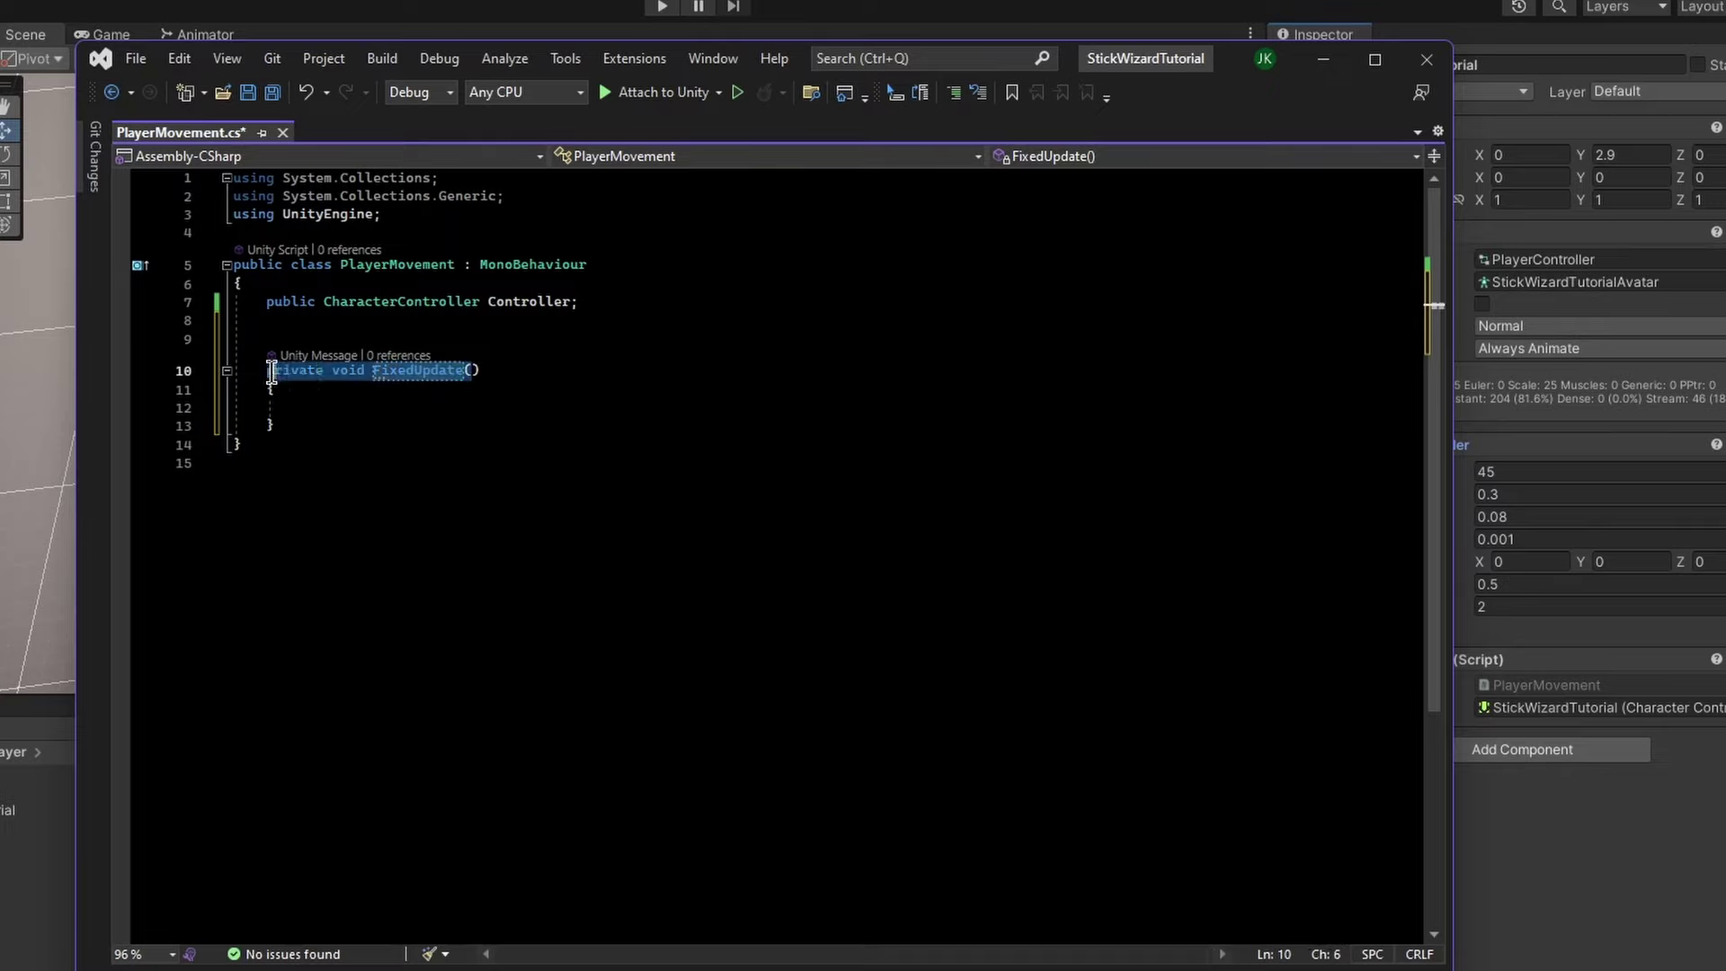
left_click(343, 407)
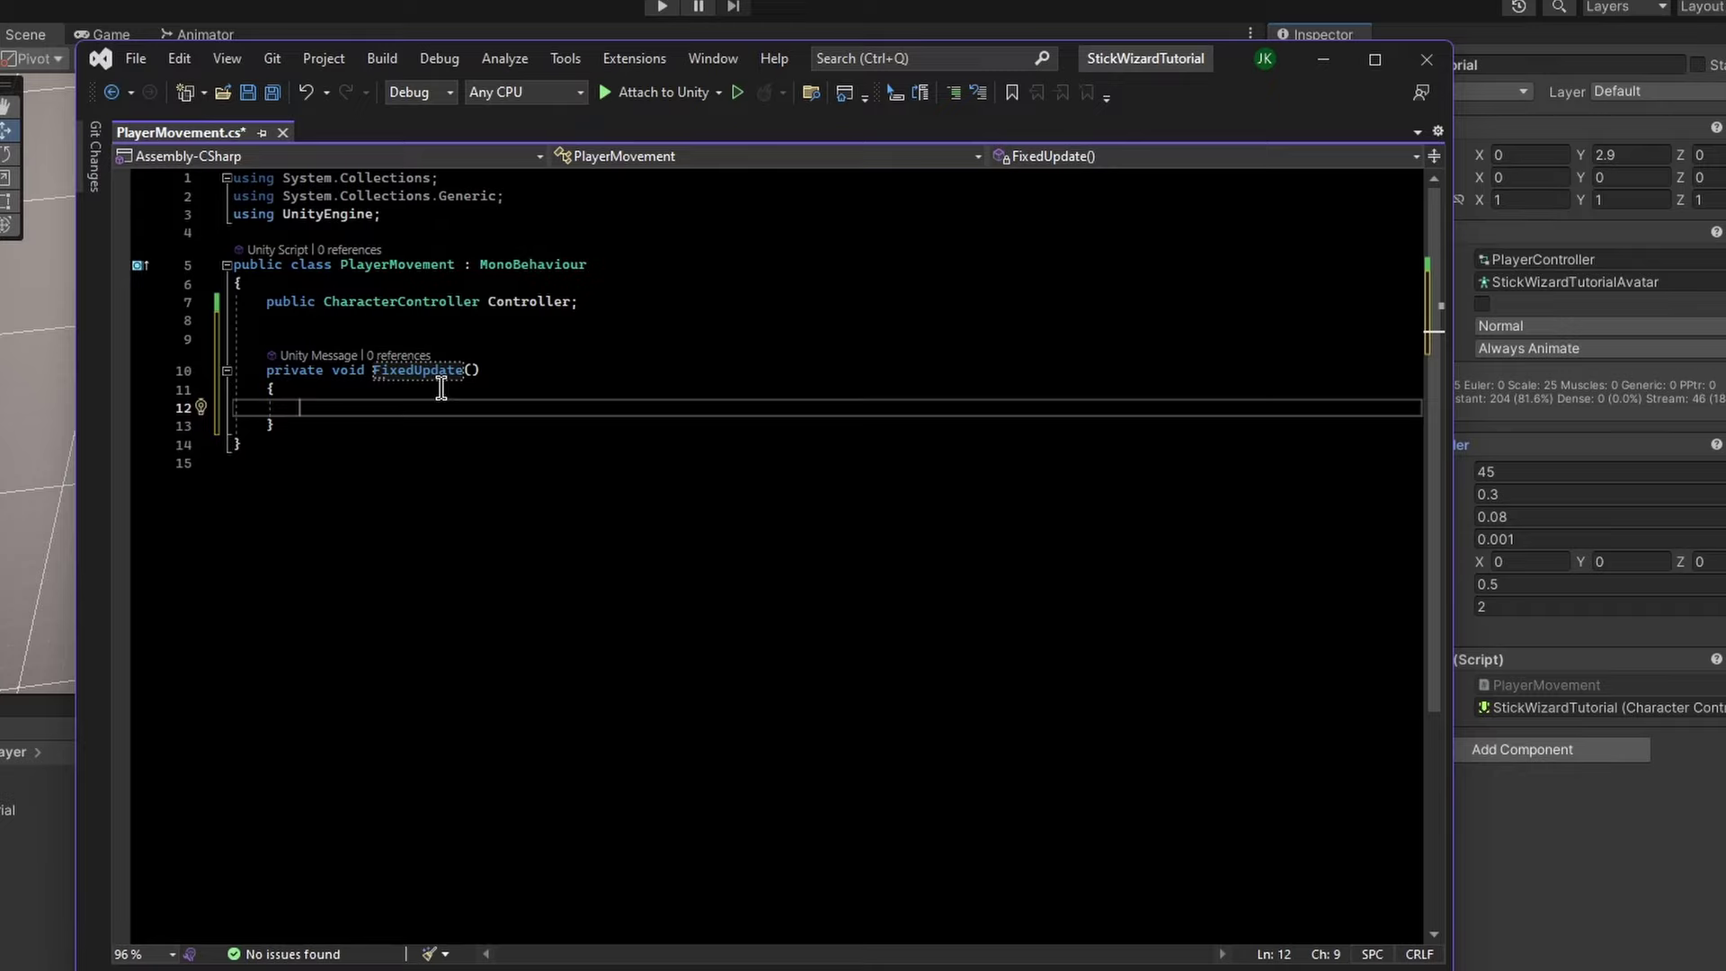
left_click_drag(463, 370, 377, 376)
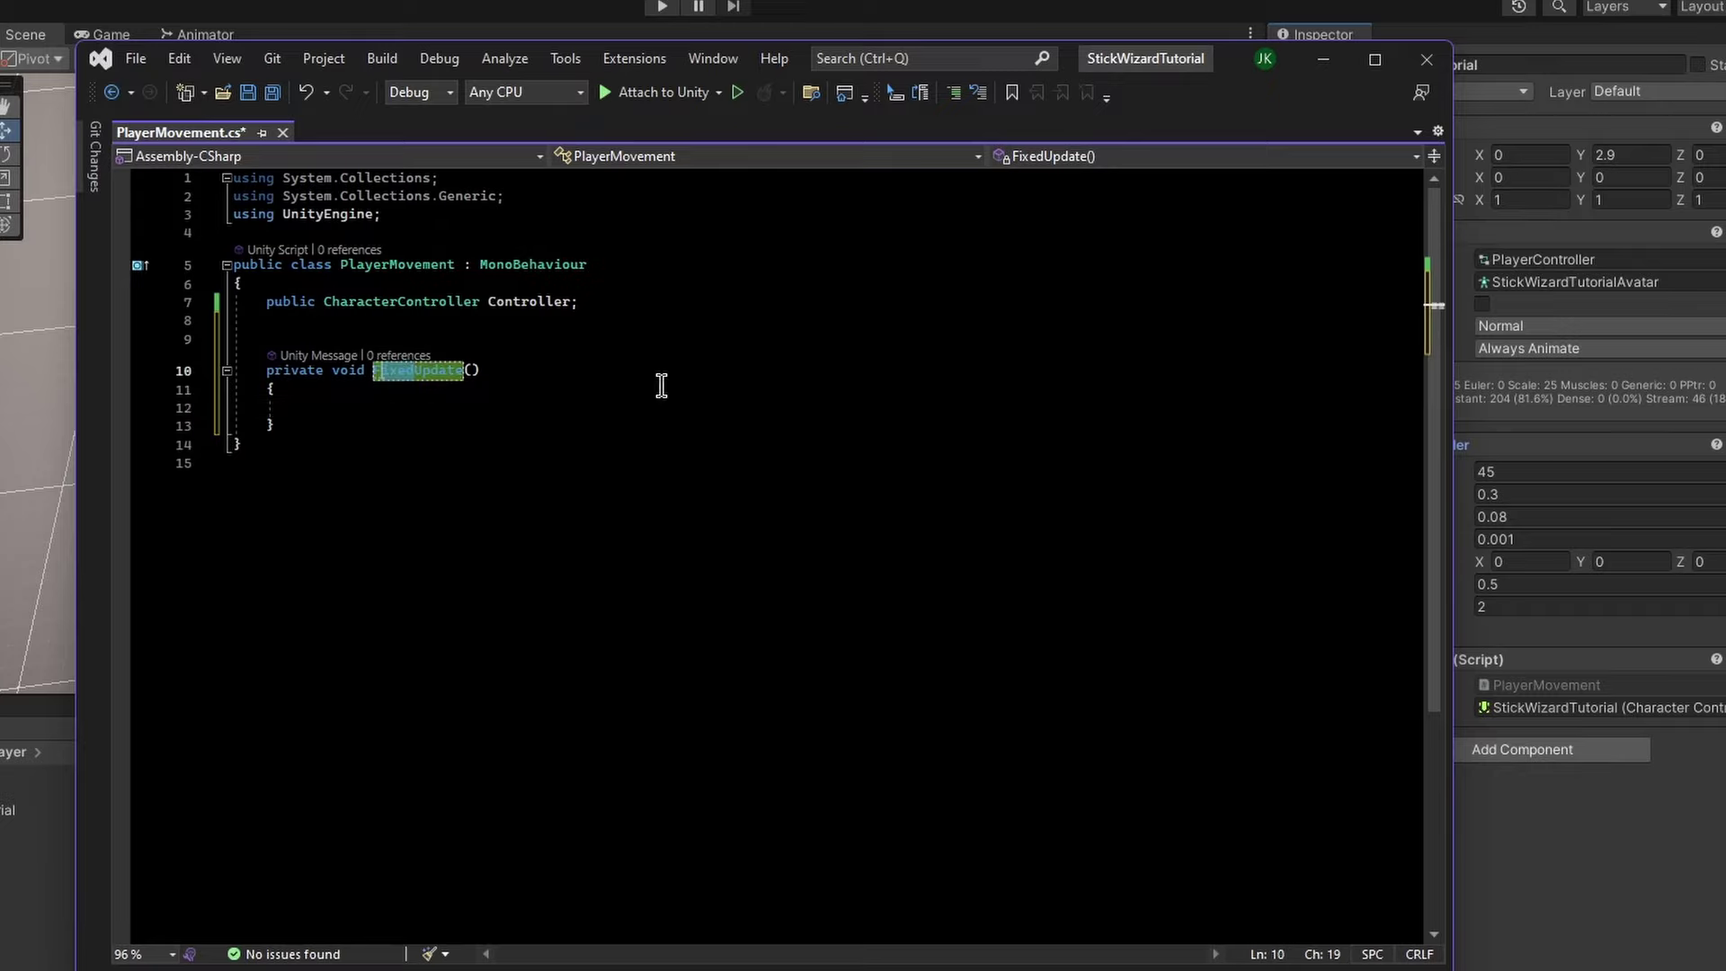
type("Update")
key("Down")
key("Down")
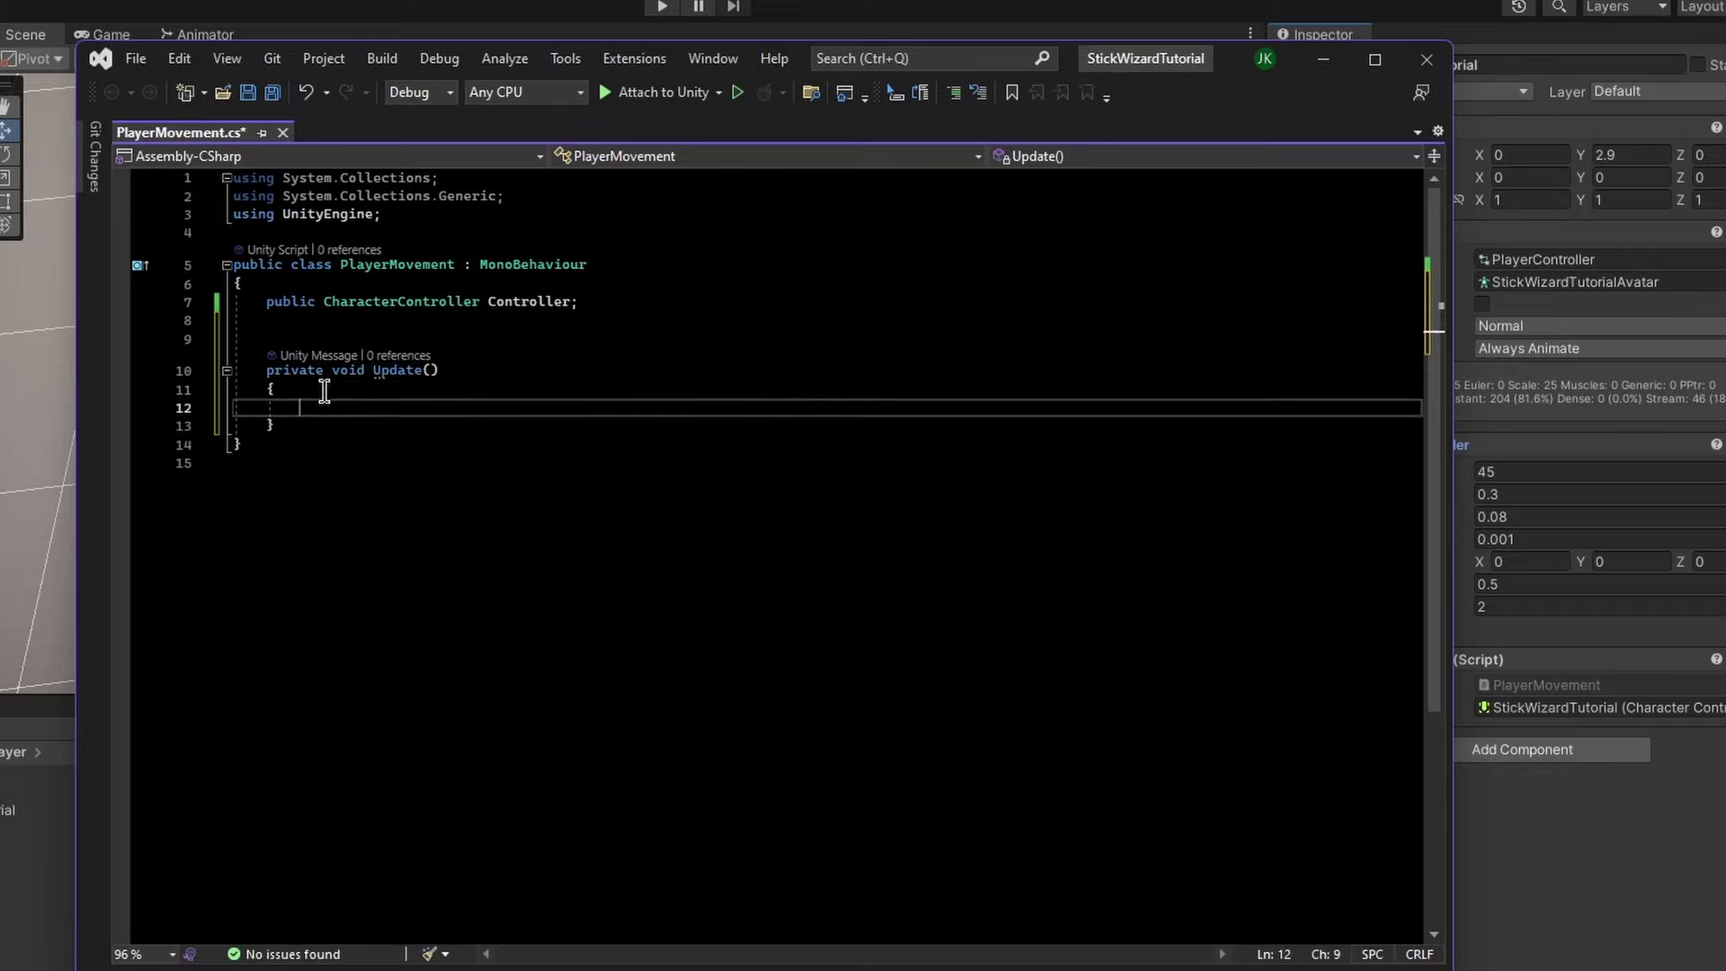
Save the script and add float h = Input.GetAxisRaw("Horizontal"); inside the Update method
left_click(247, 92)
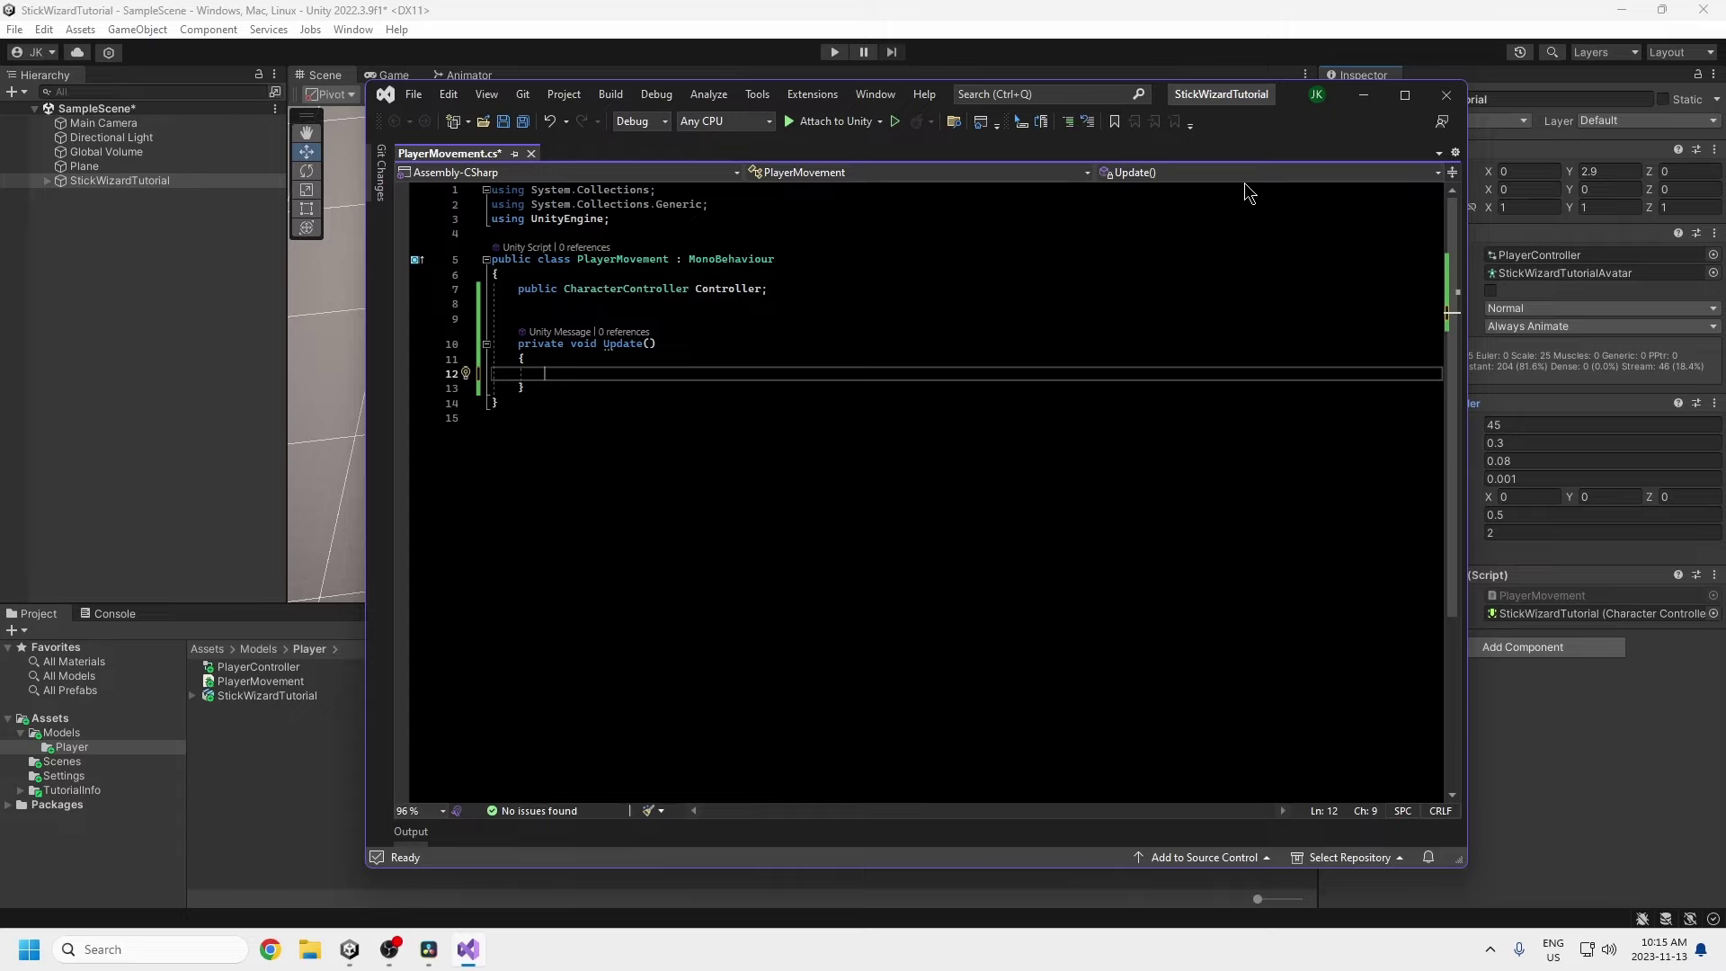
type("float h ")
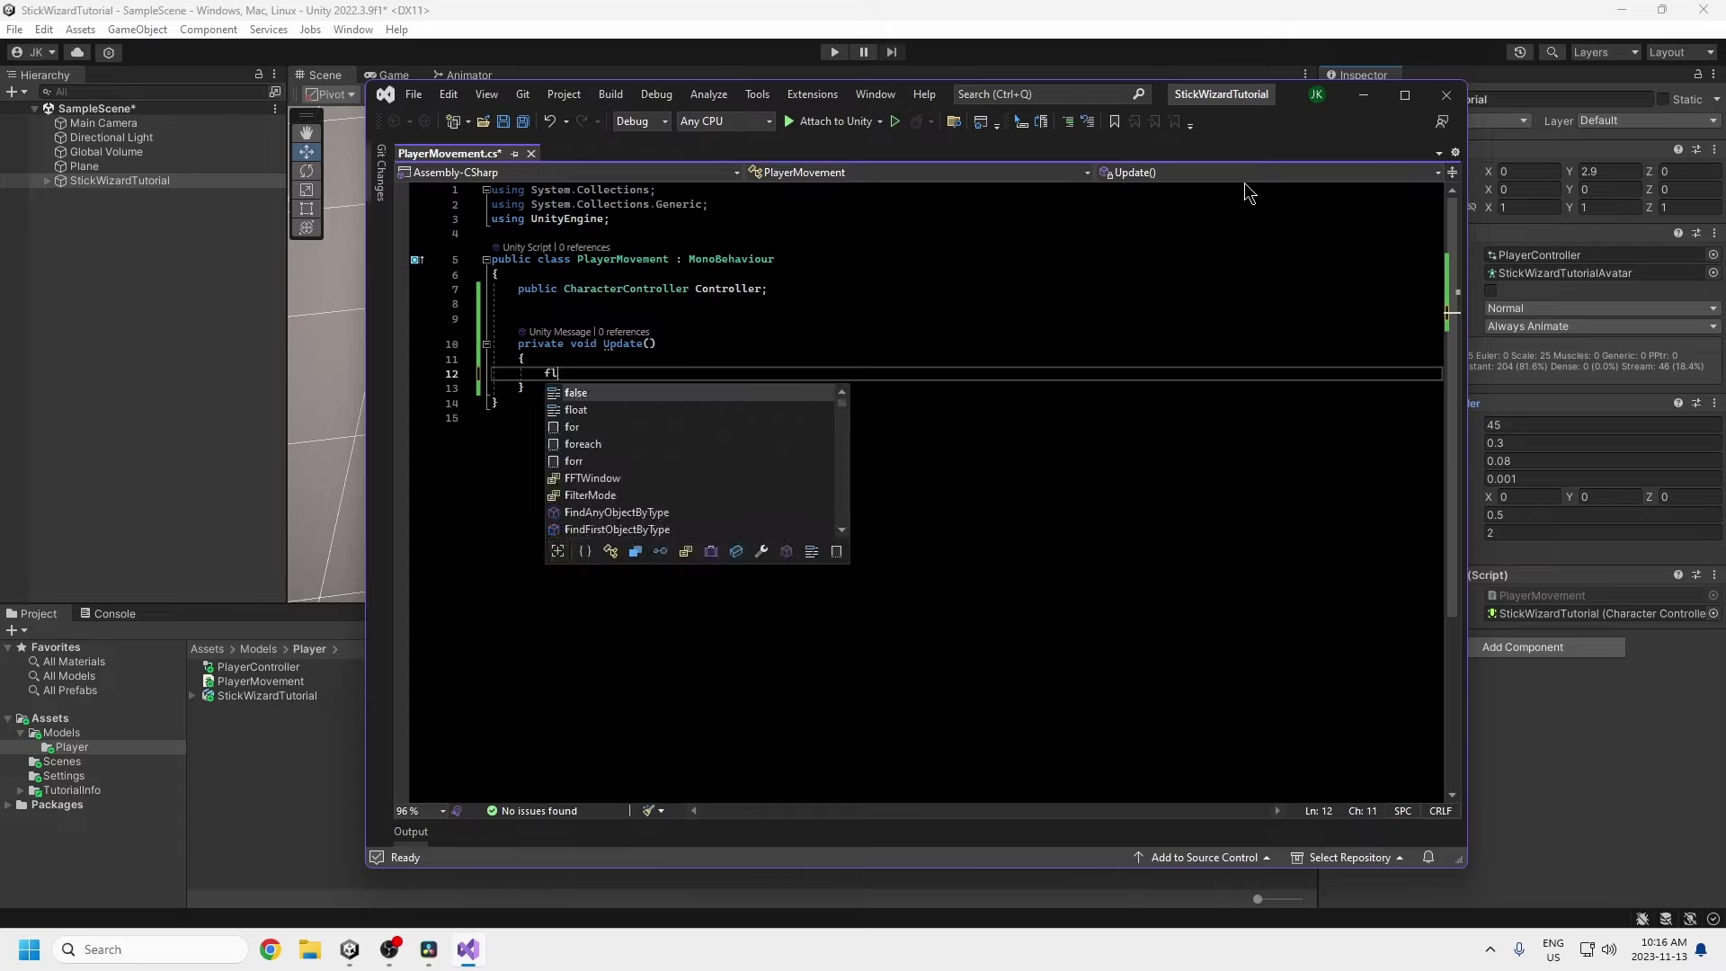
type("= Input.get")
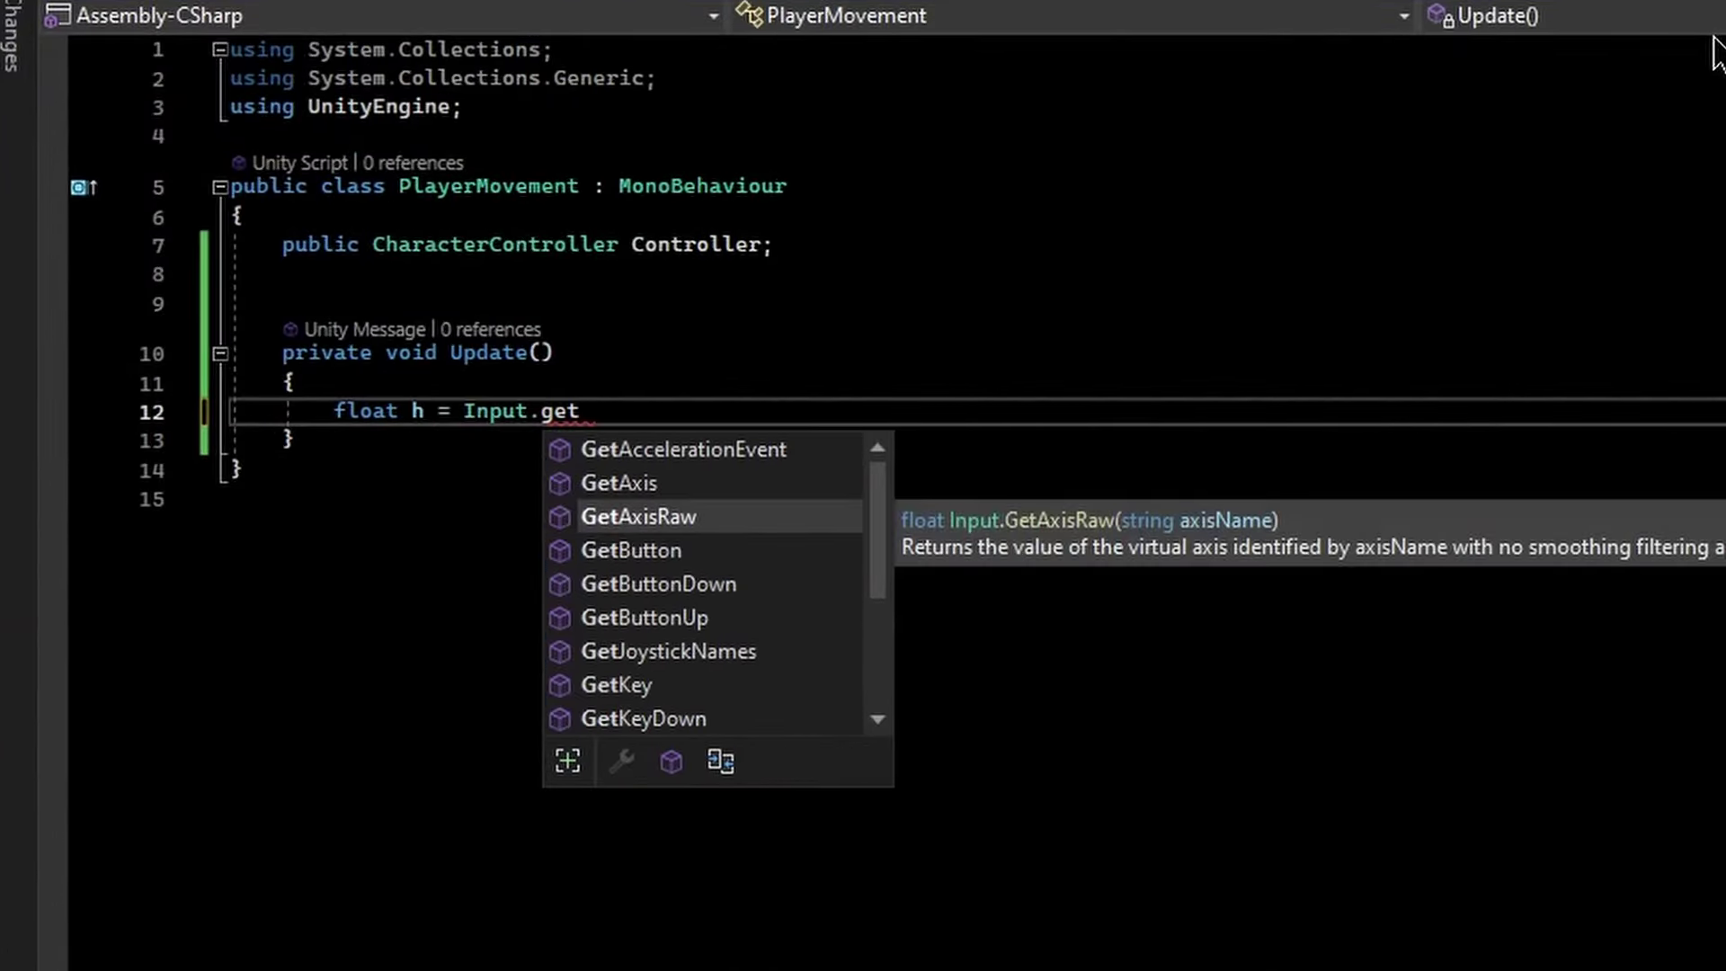
key("Tab")
type("(\"Horizontal\");")
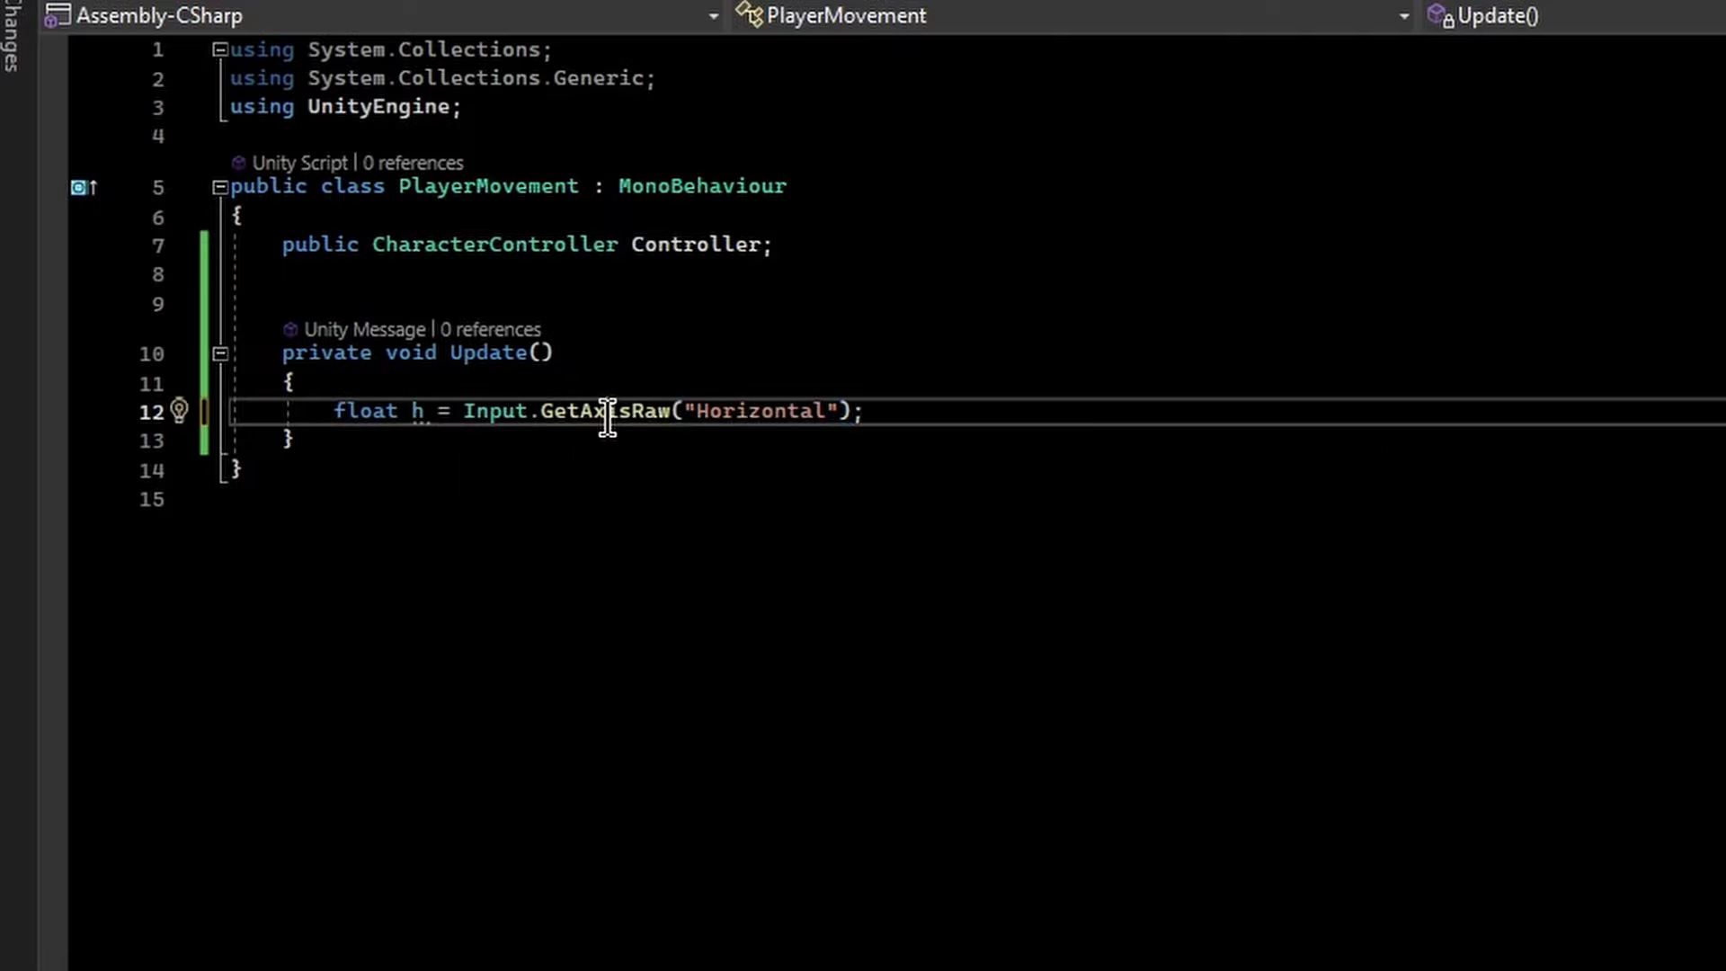
mouse_move(640, 417)
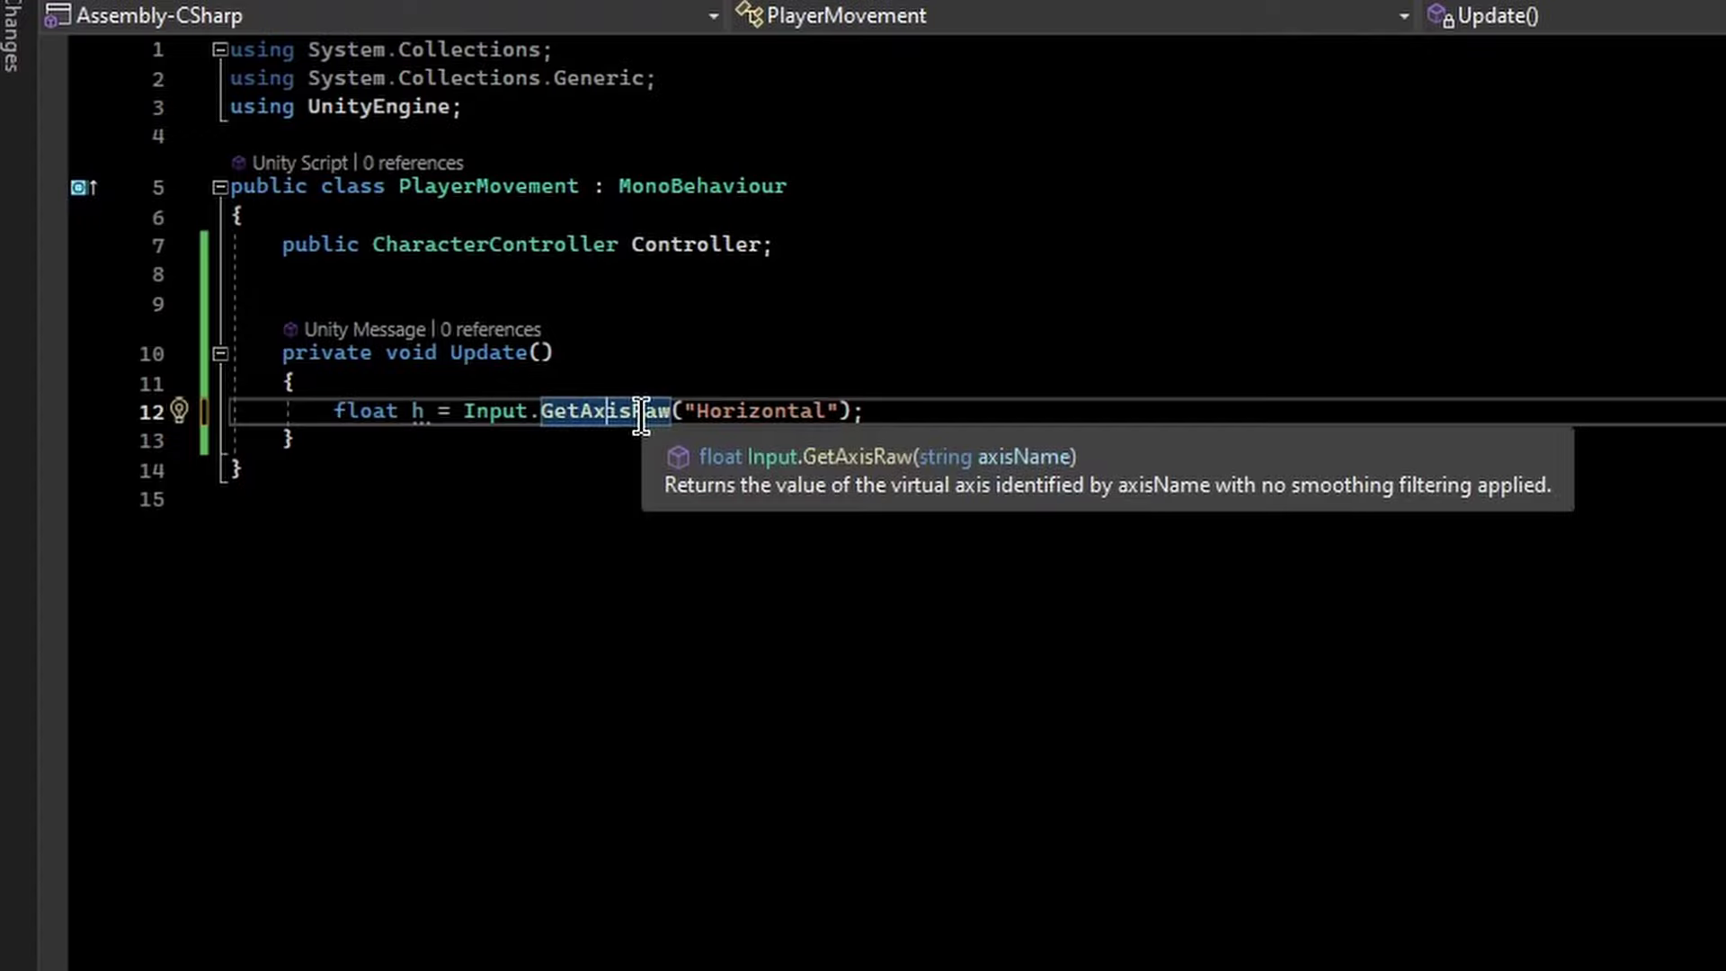
left_click(996, 411)
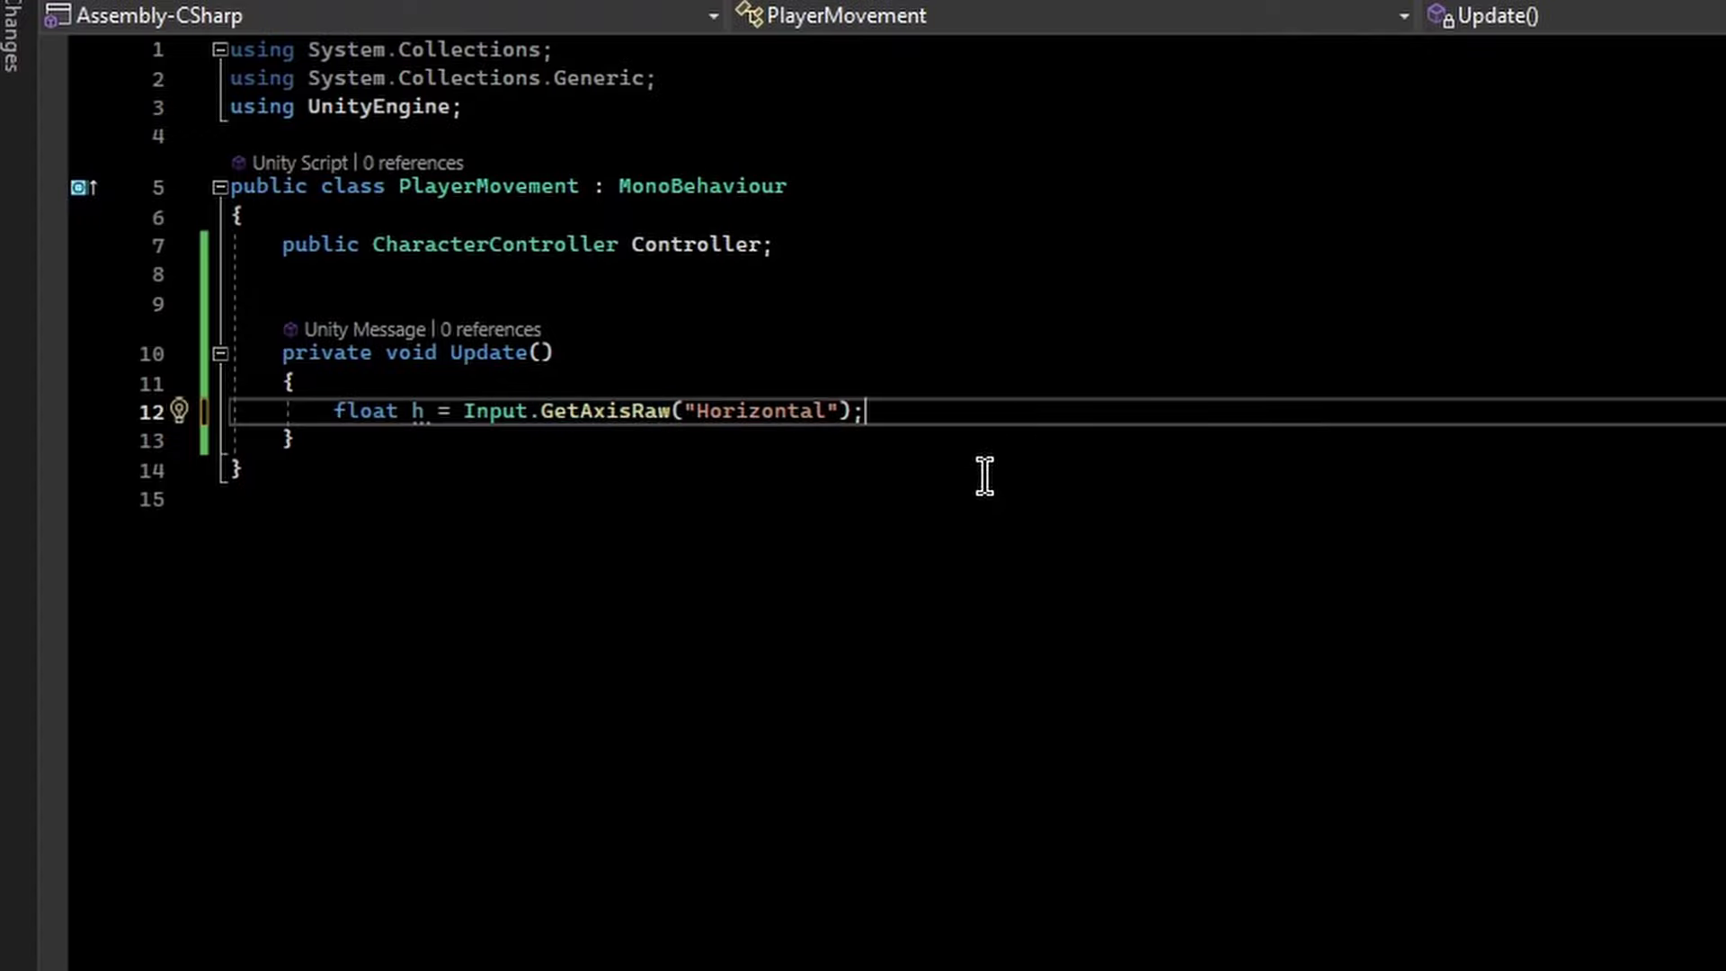
Switch to Paint and place its blank canvas window beside the script code
key("super")
key("Return")
left_click_drag(704, 0, 1203, 0)
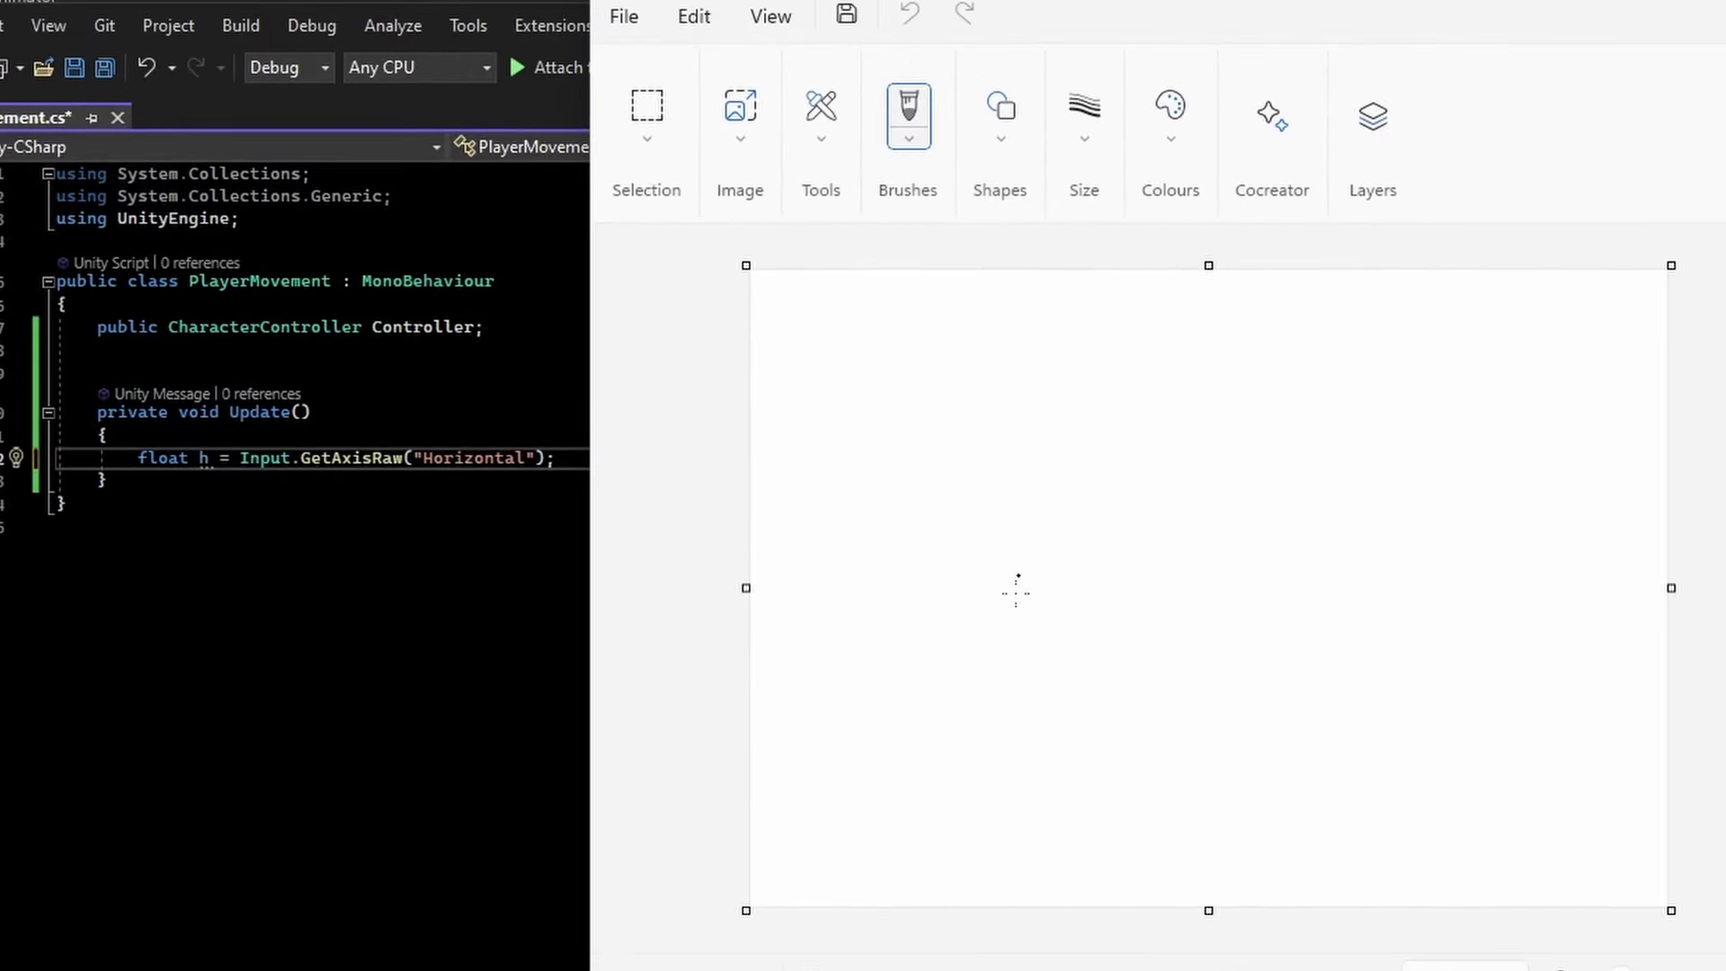
mouse_move(276, 458)
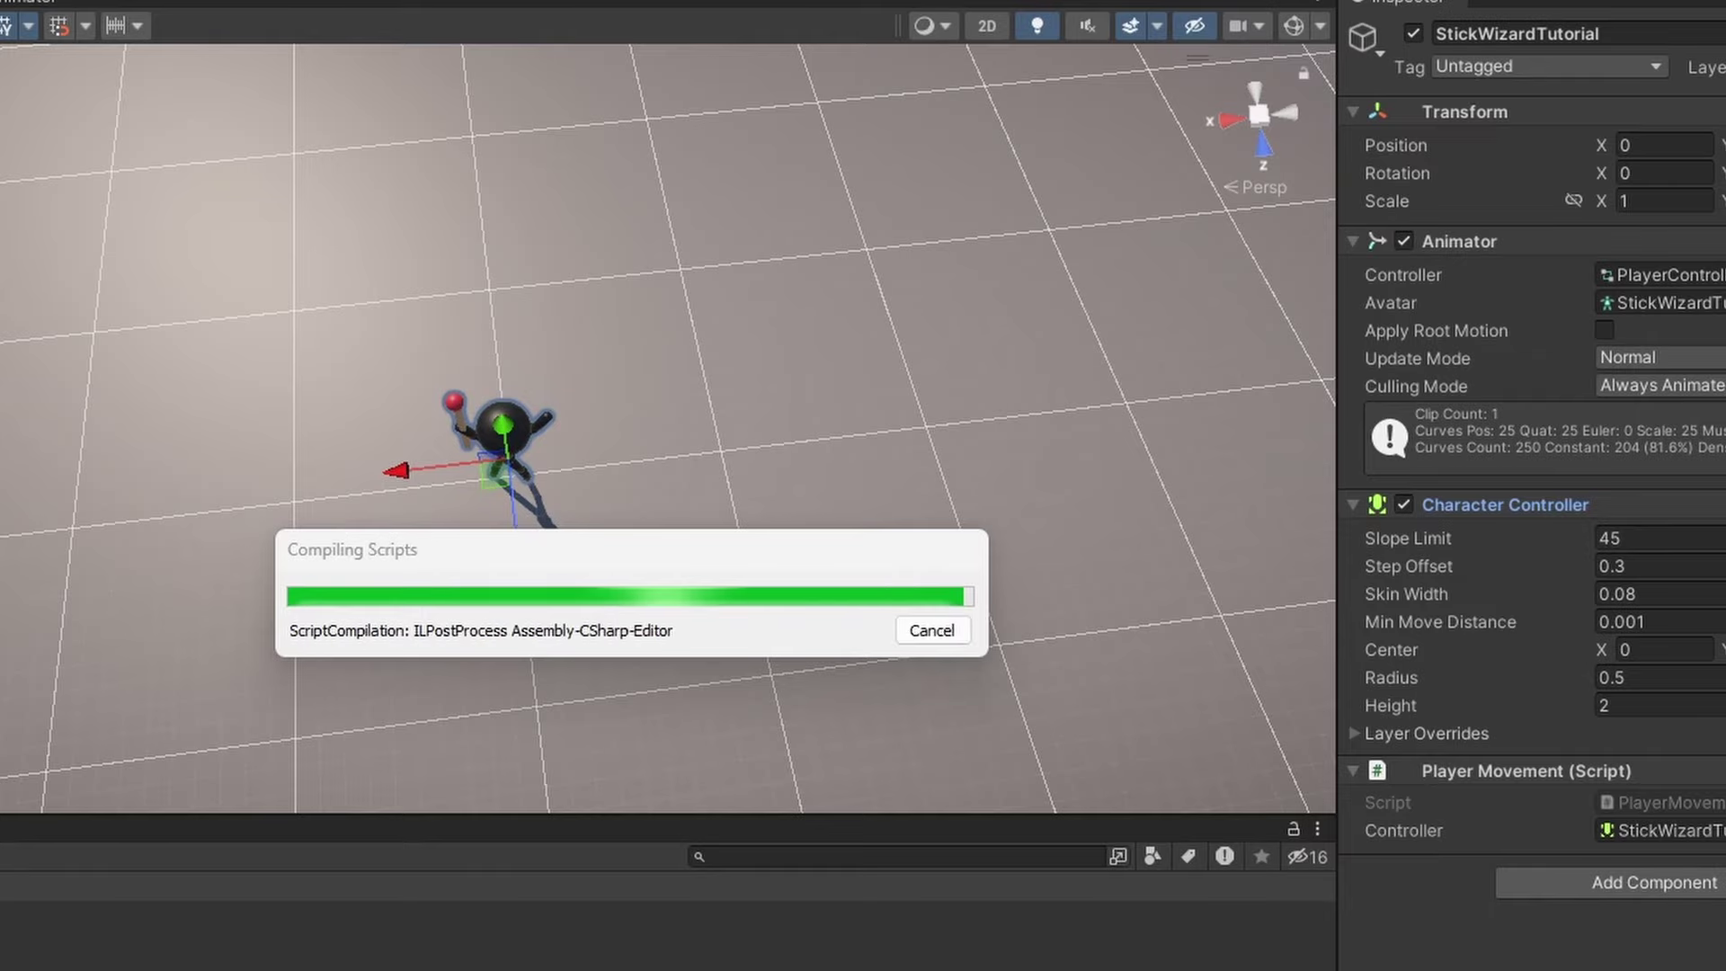
In Unity, open the Input Manager in the Project Settings and expand its Axes list
left_click(77, 38)
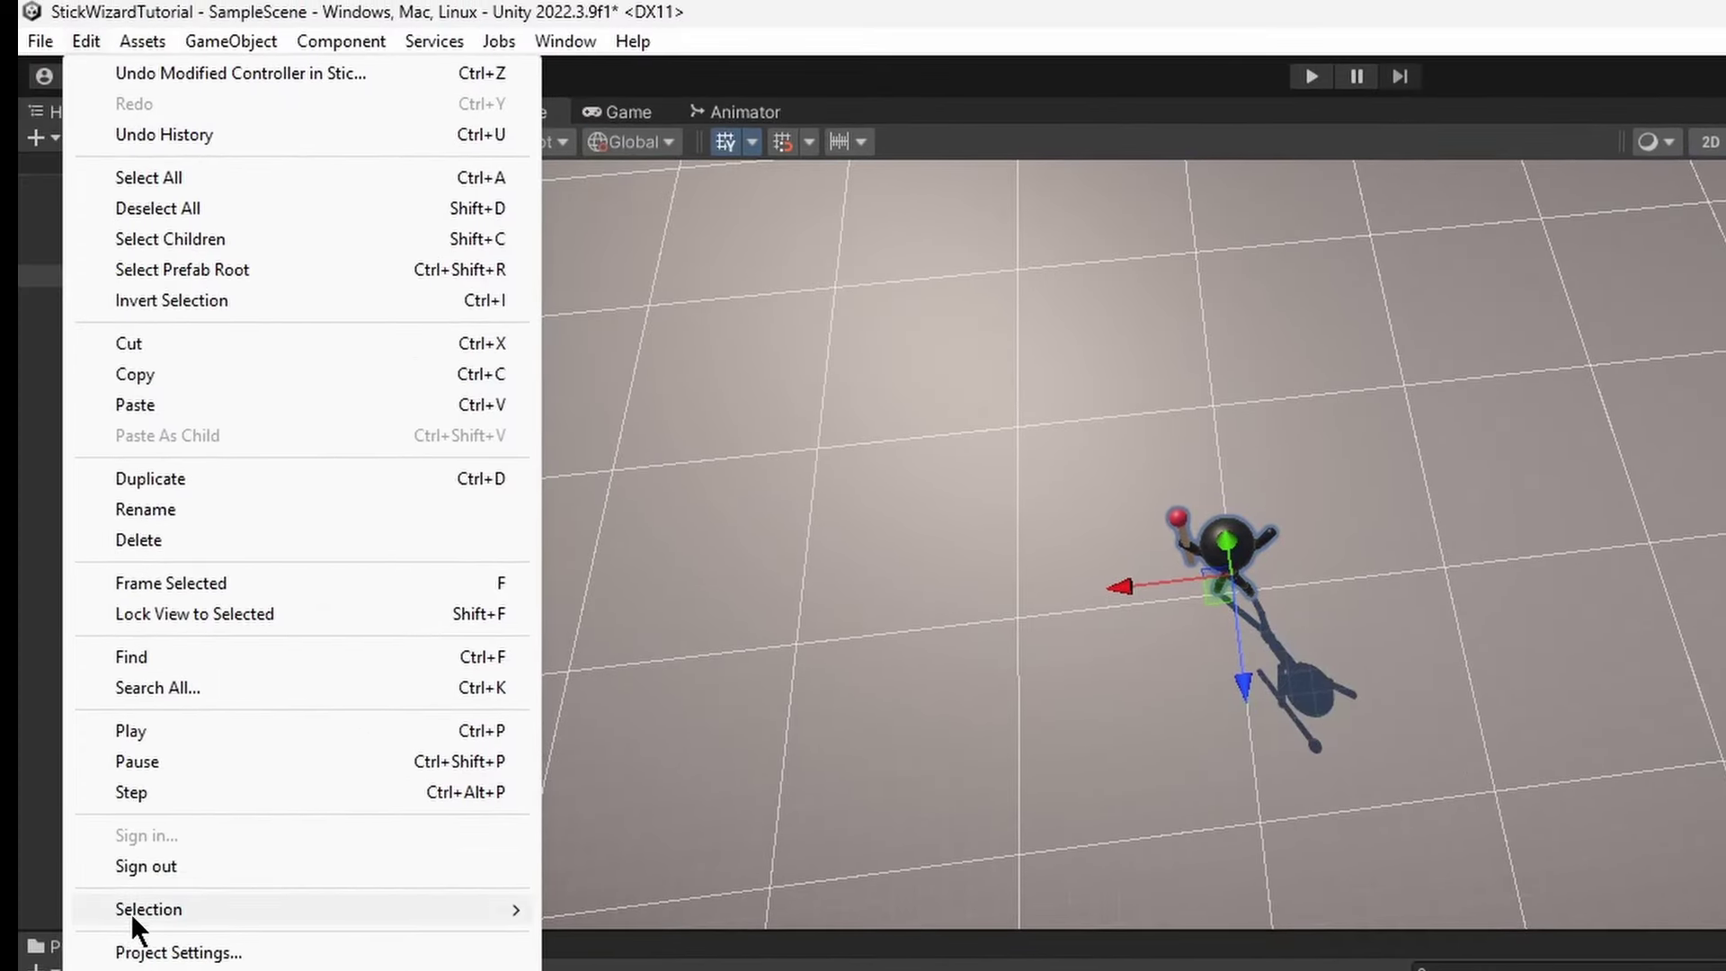
left_click(179, 952)
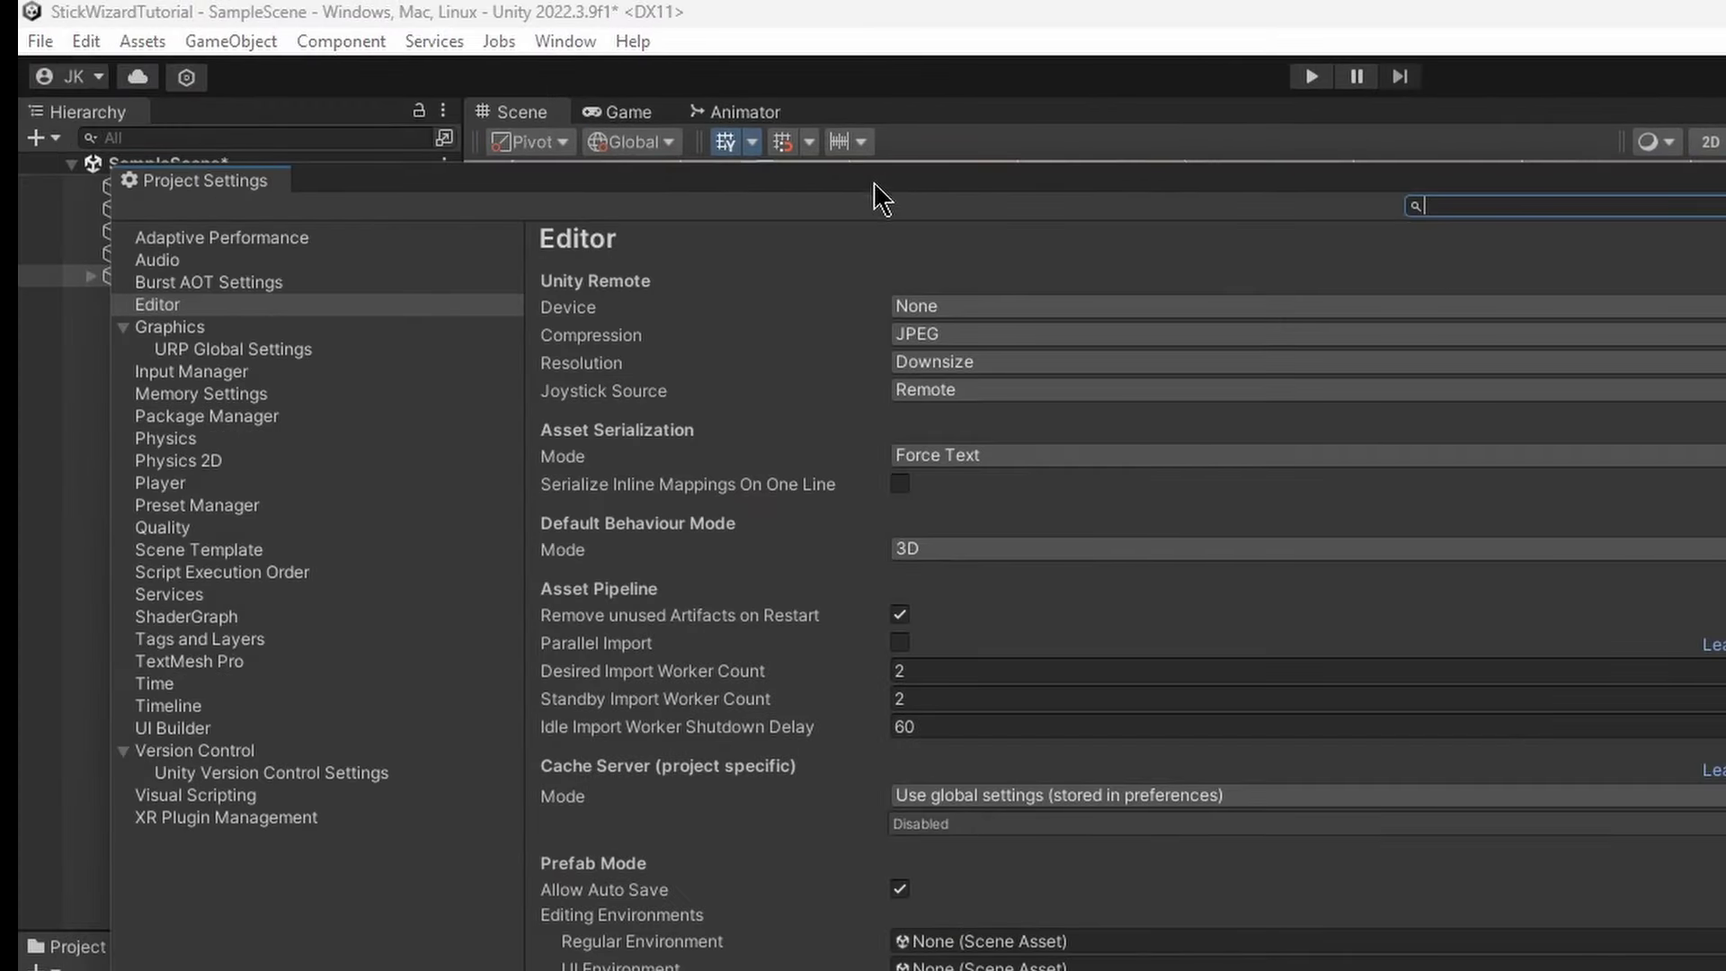
left_click_drag(873, 181, 1287, 142)
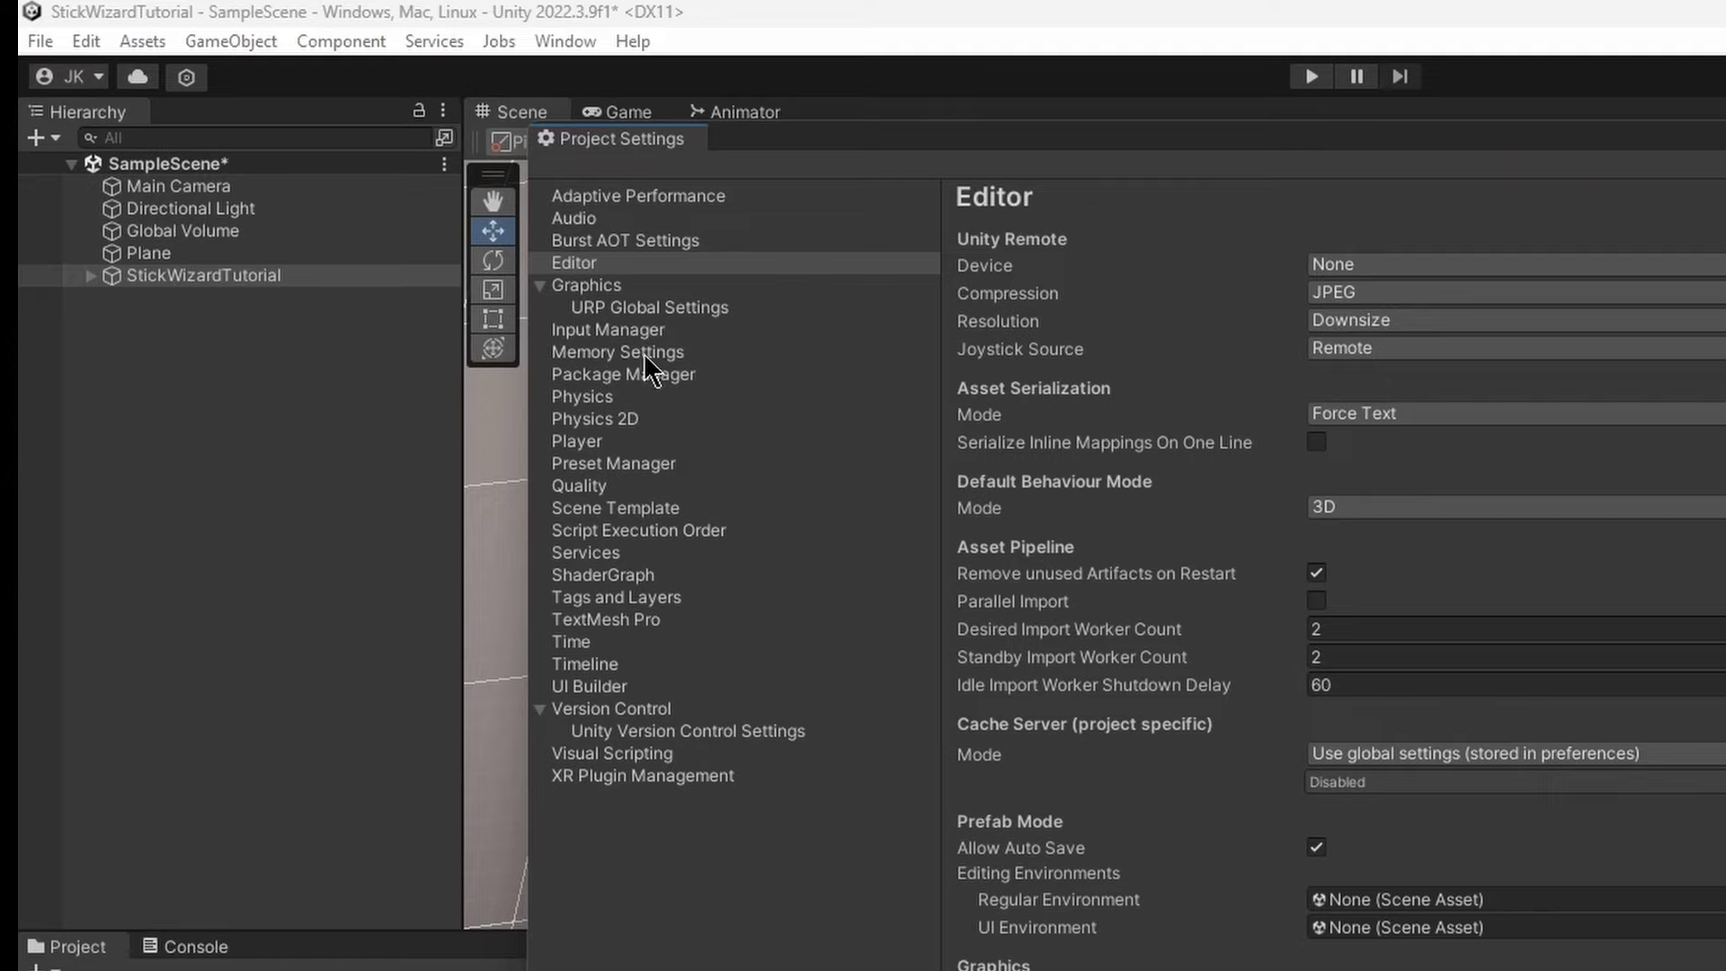
left_click(614, 330)
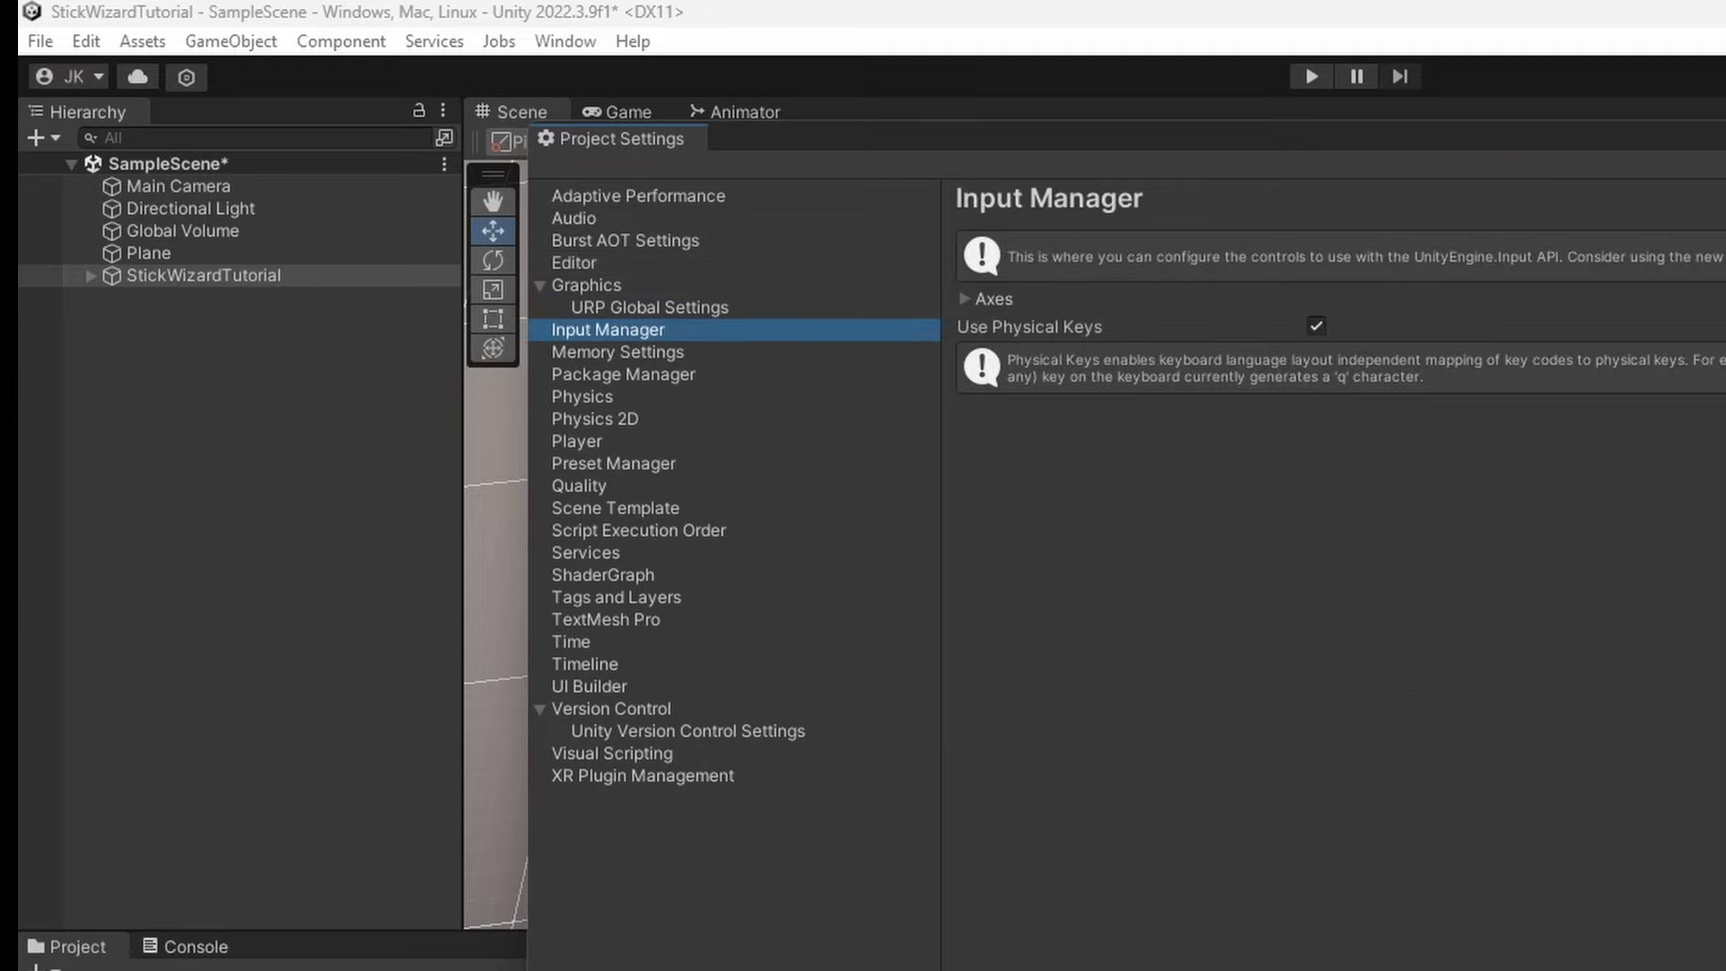
left_click(964, 299)
scroll(1308, 590, "down", 1)
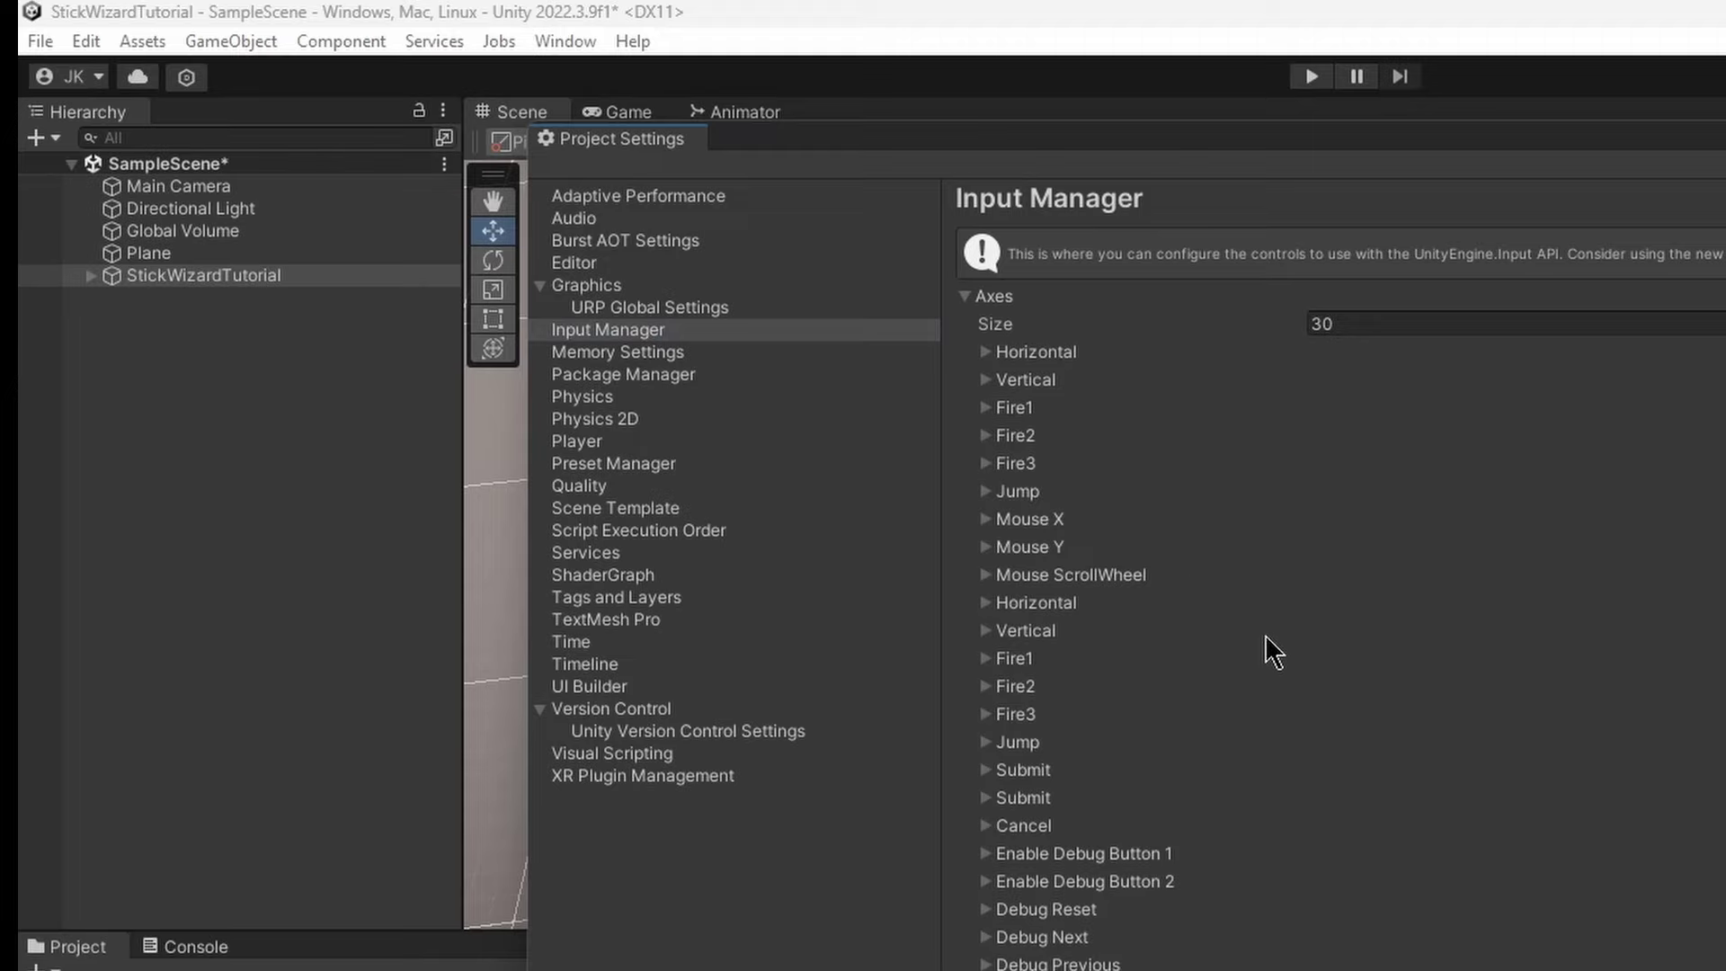
Examine the Horizontal axis settings, including its positive, negative and alternative buttons, gravity and sensitivity
left_click(986, 352)
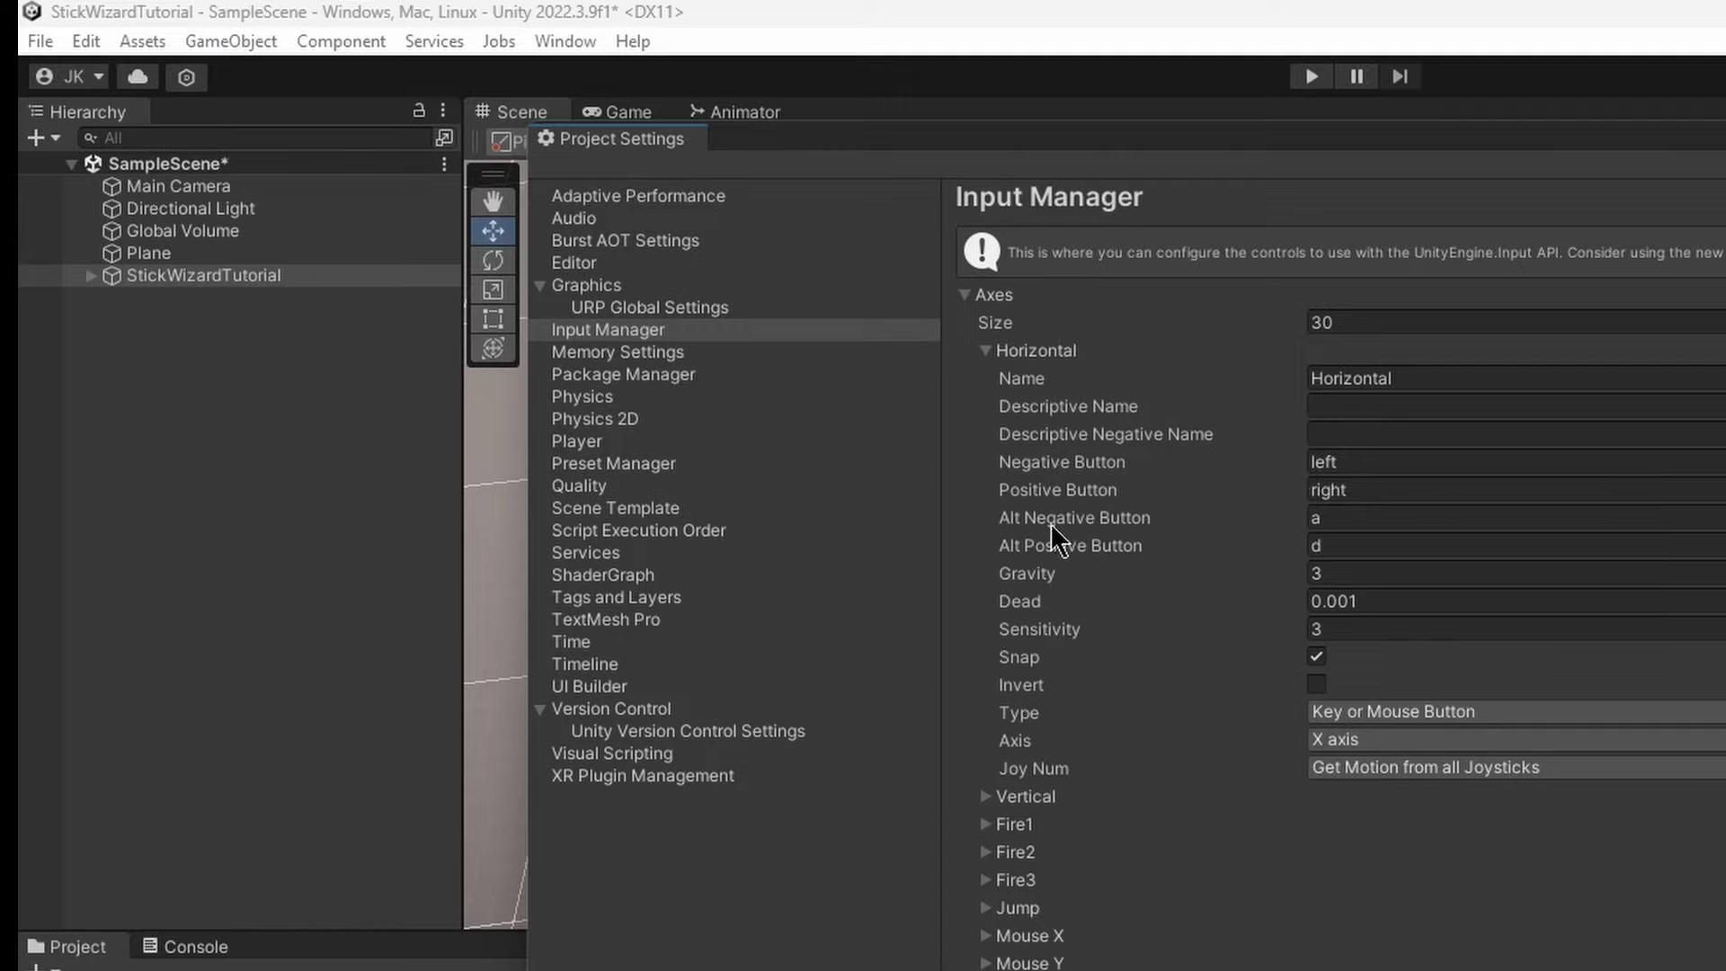
left_click(1313, 519)
left_click(1320, 546)
left_click(1319, 568)
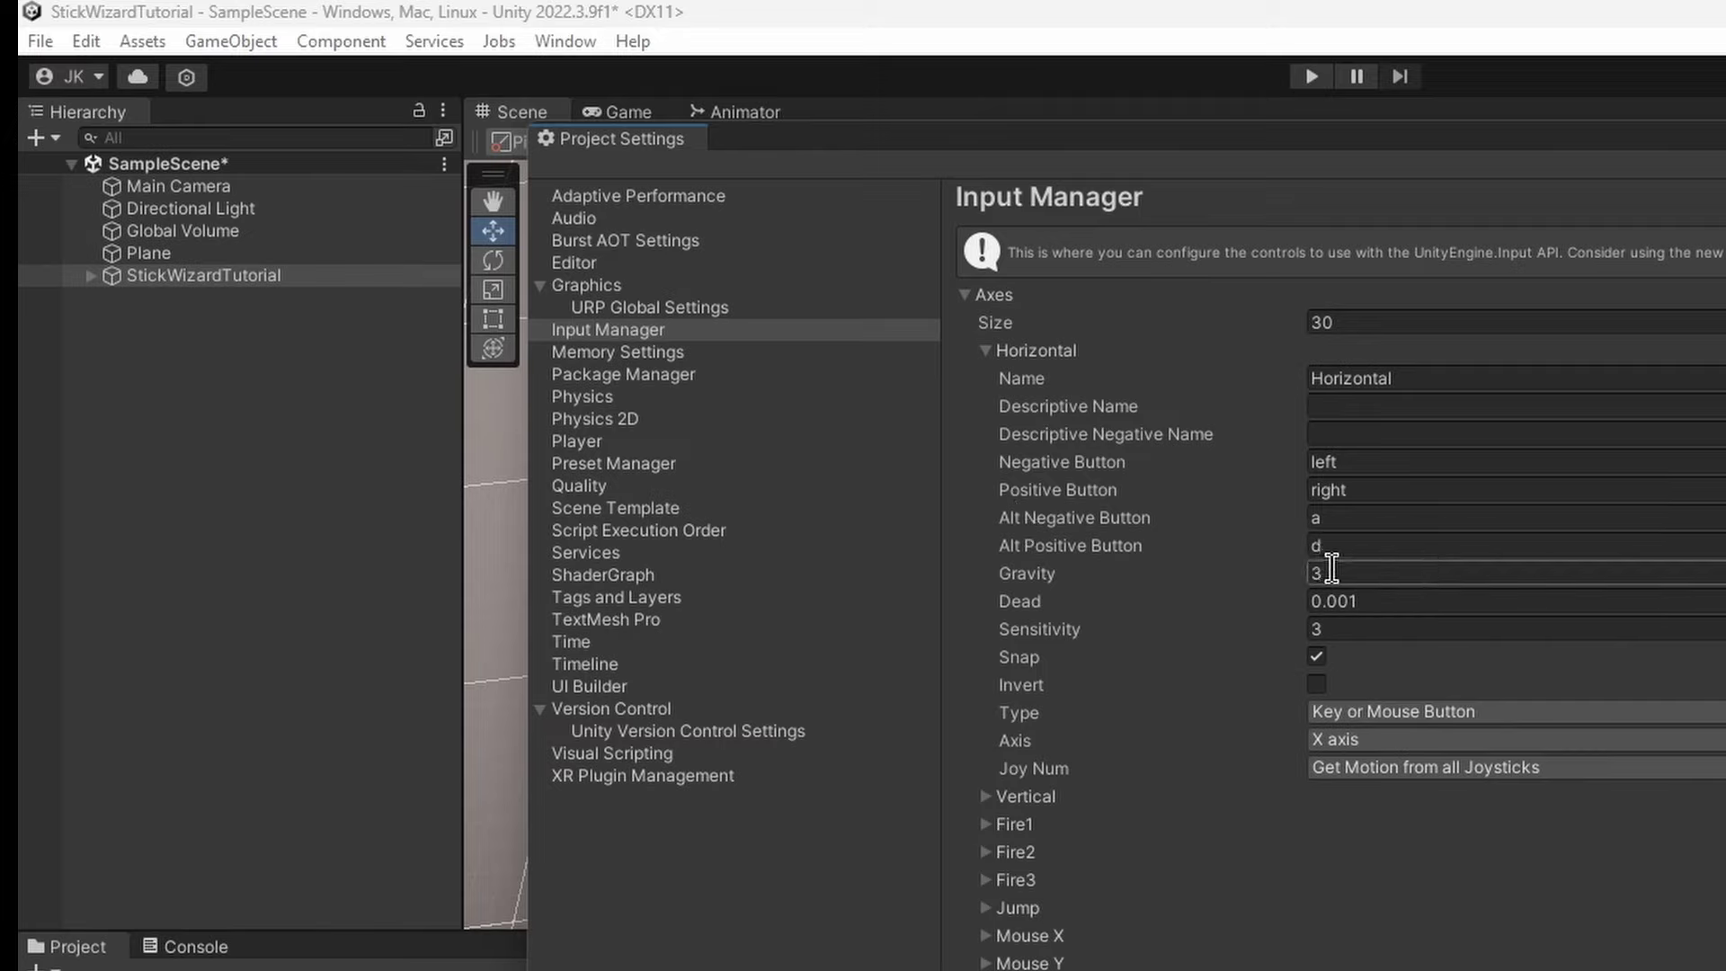
key("Tab")
key("Tab")
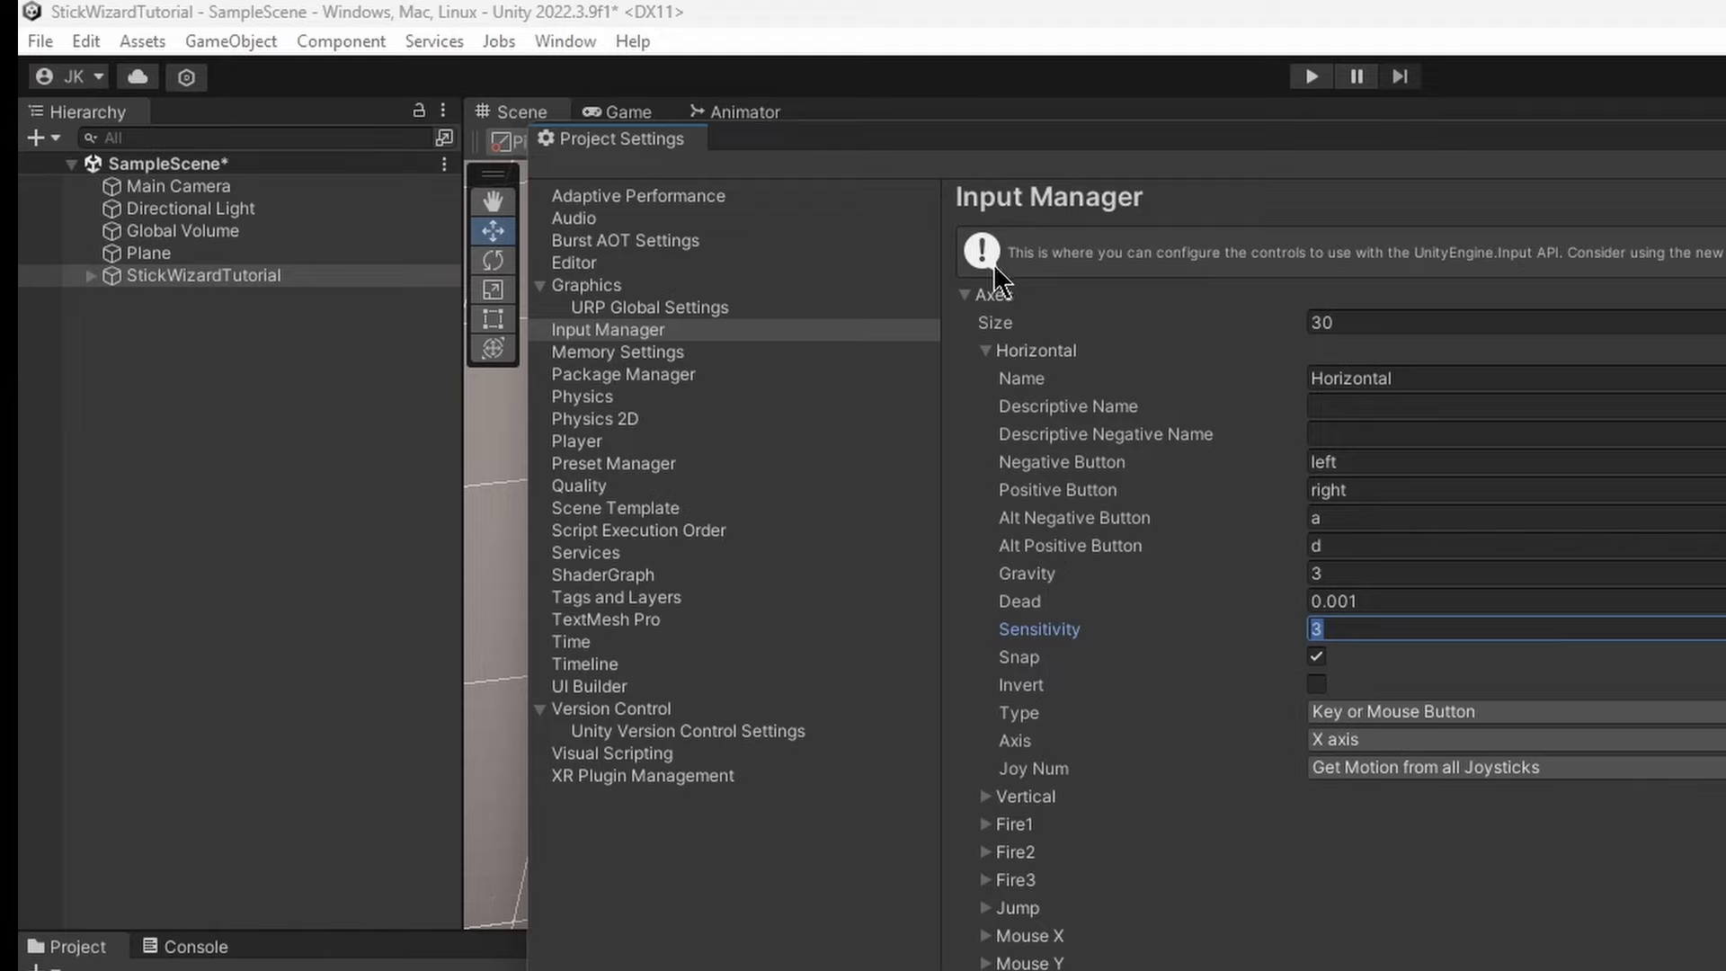
left_click(966, 296)
left_click(966, 298)
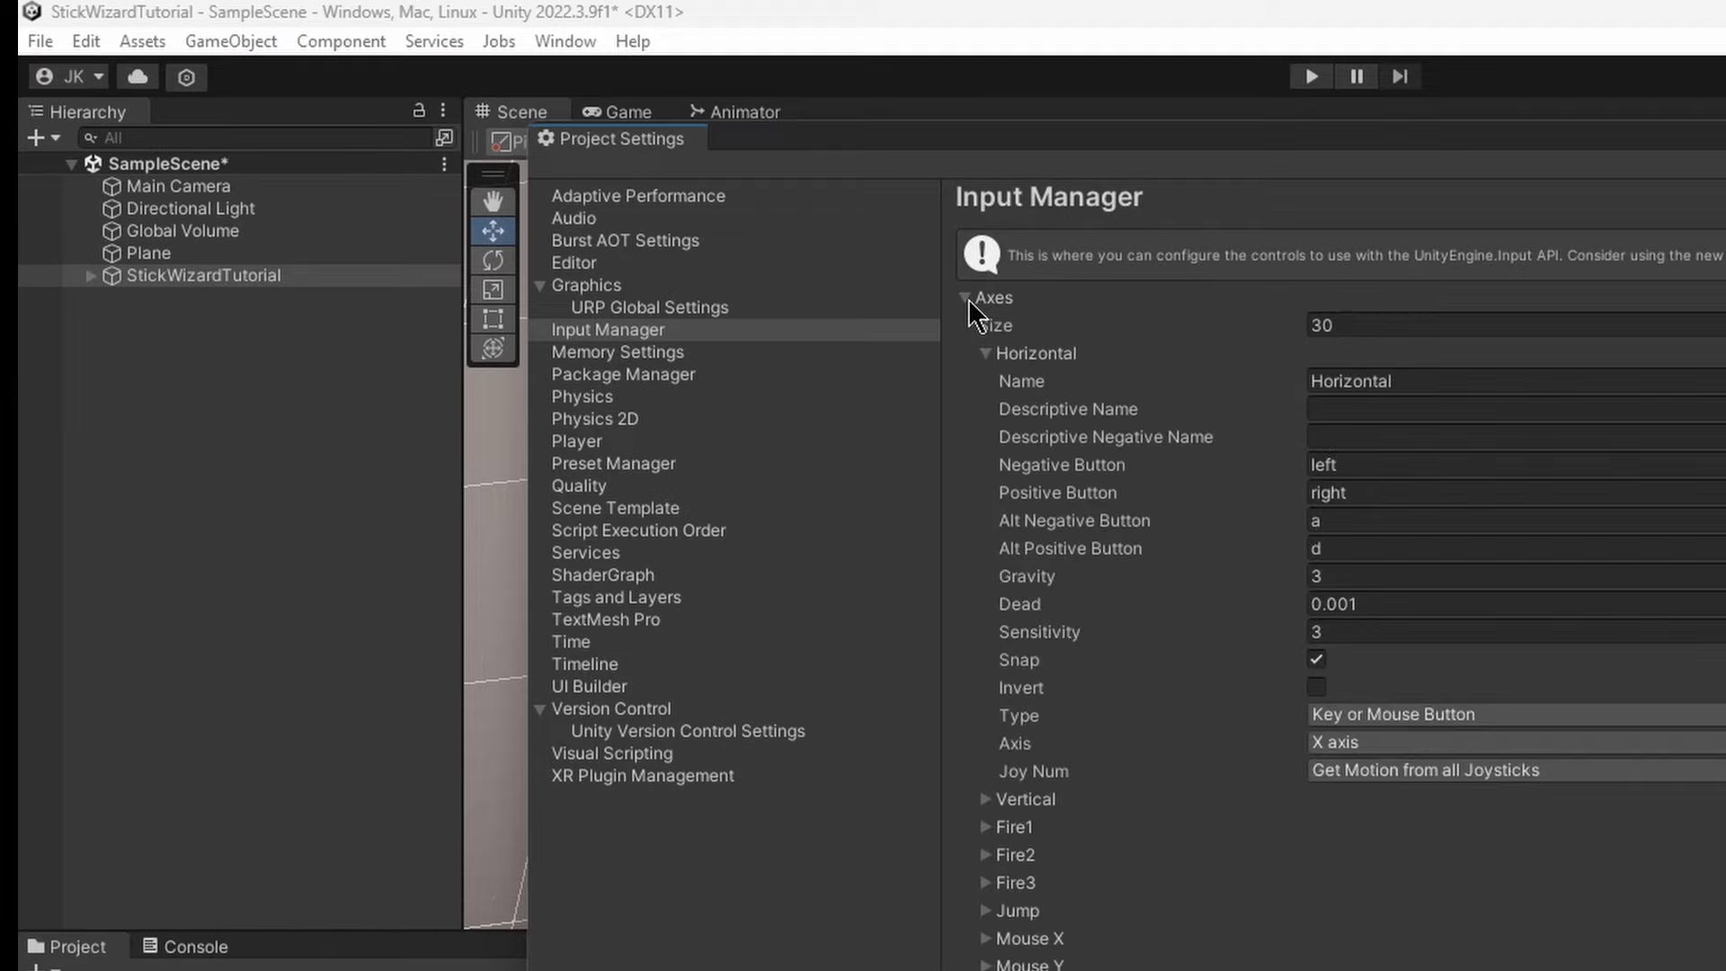
left_click(986, 355)
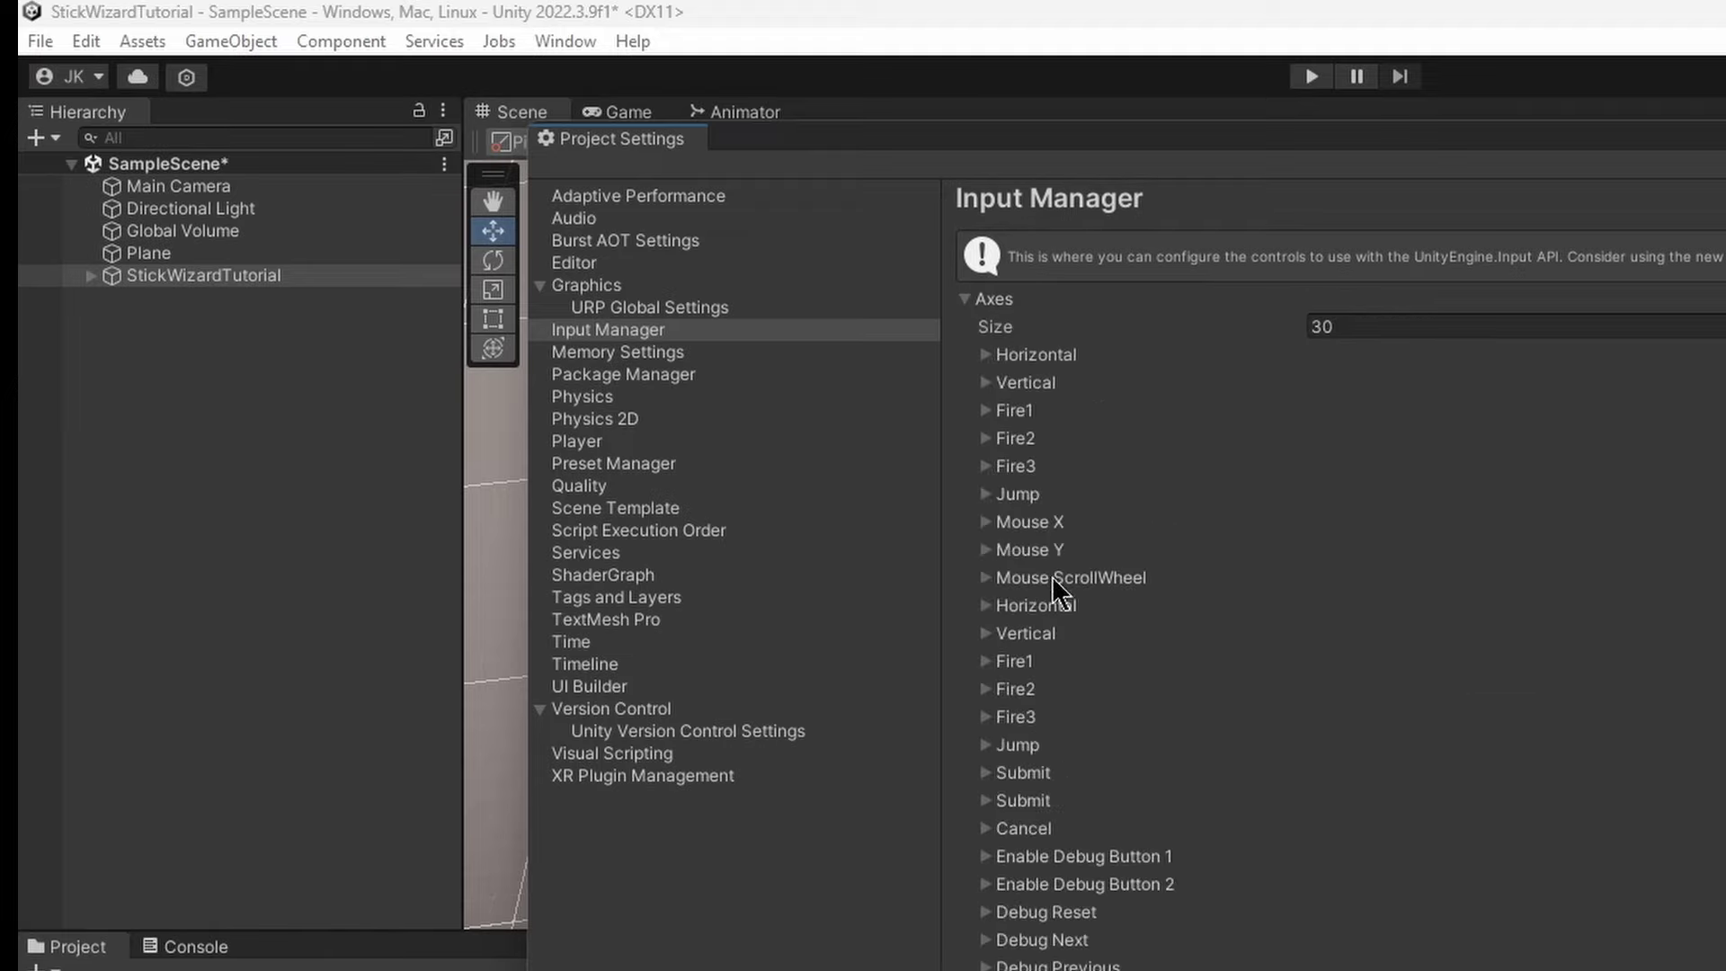
left_click(989, 355)
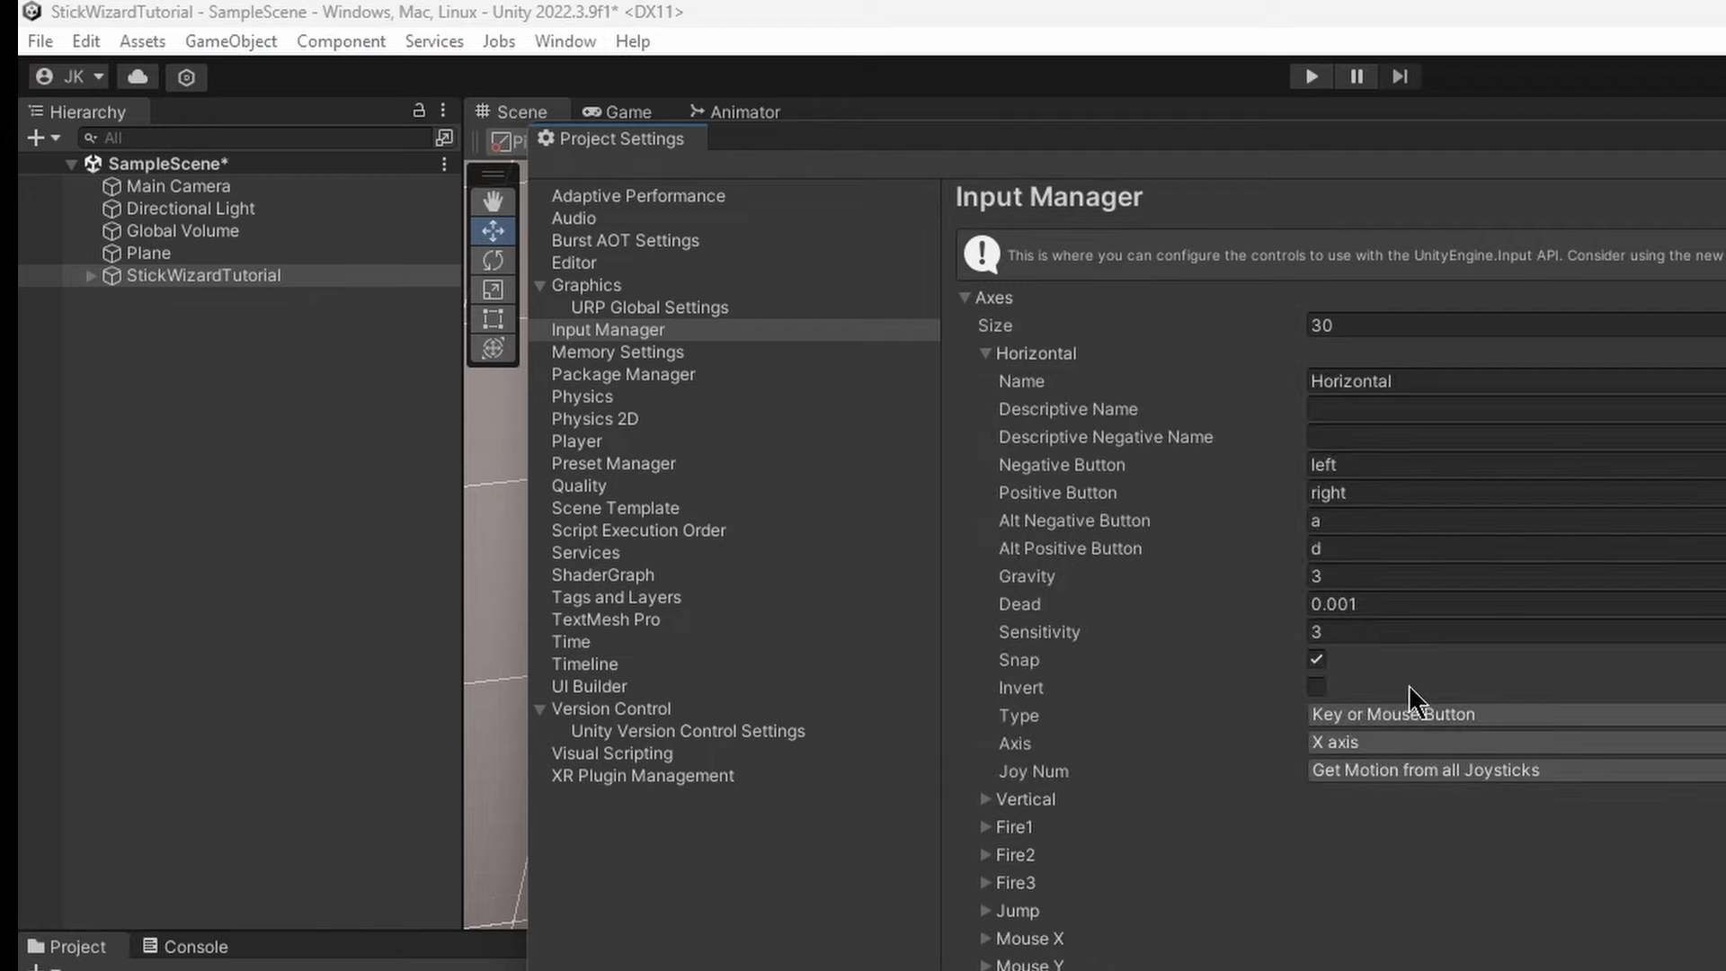
scroll(1297, 768, "down", 3)
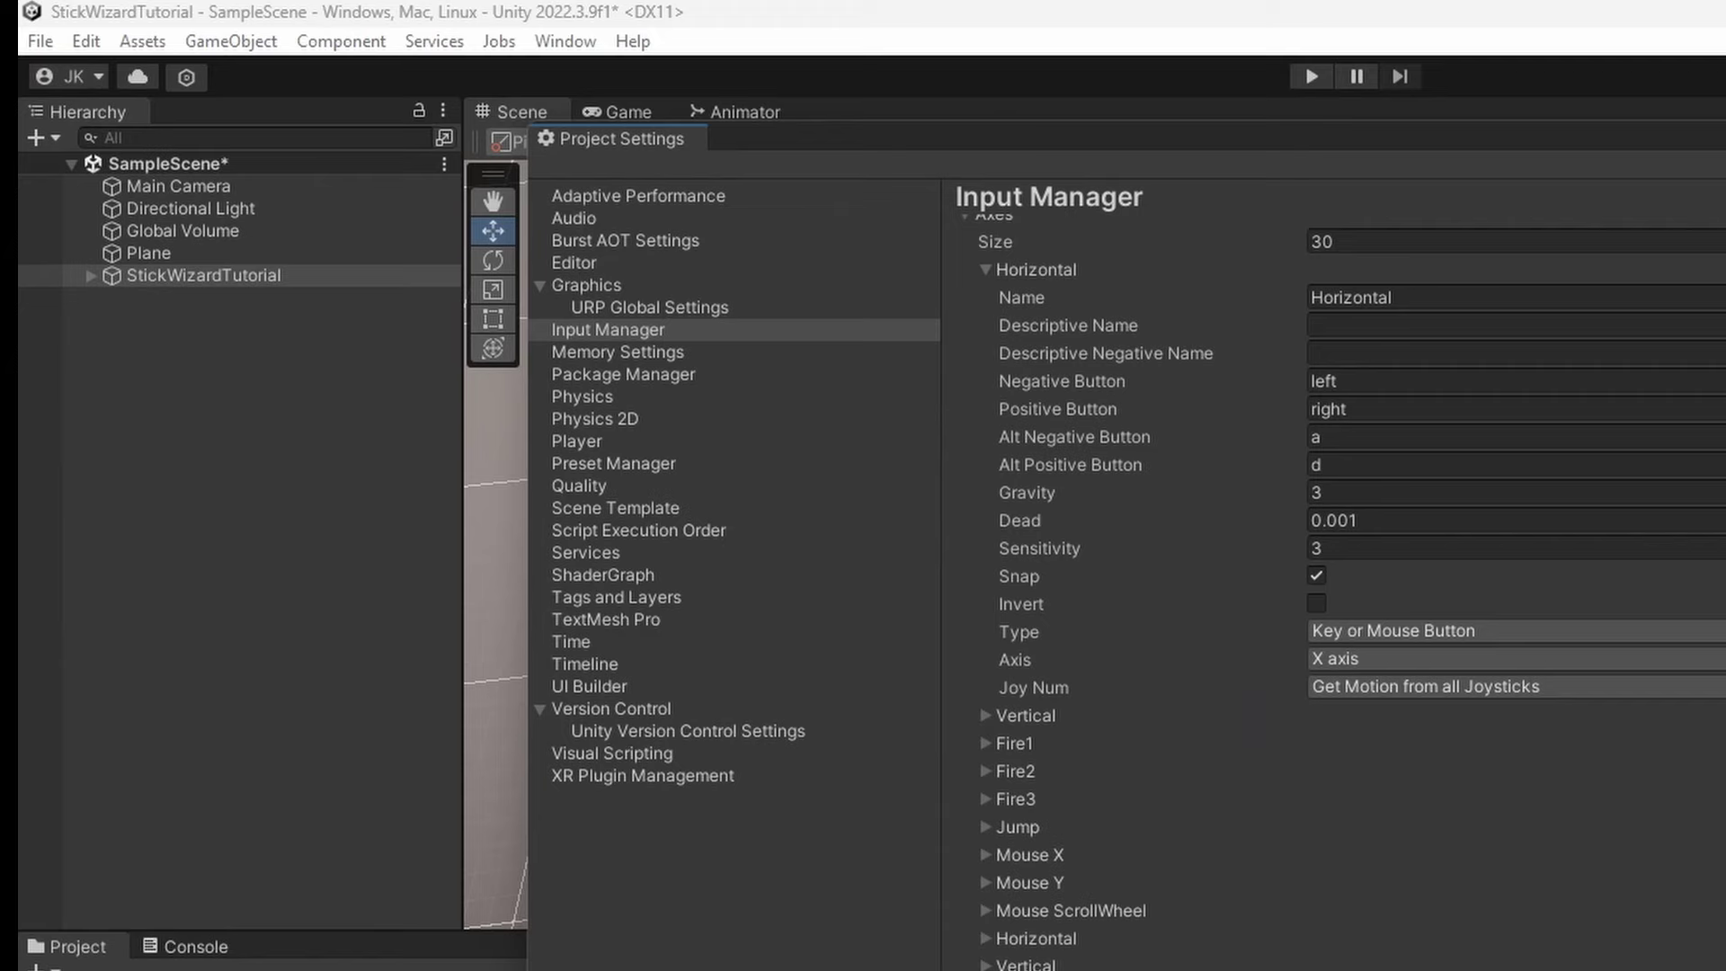
Switch to Paint and draw -1, 0 and 1 in a row, with arrows pointing outward from 0 to each side
key("alt+Tab")
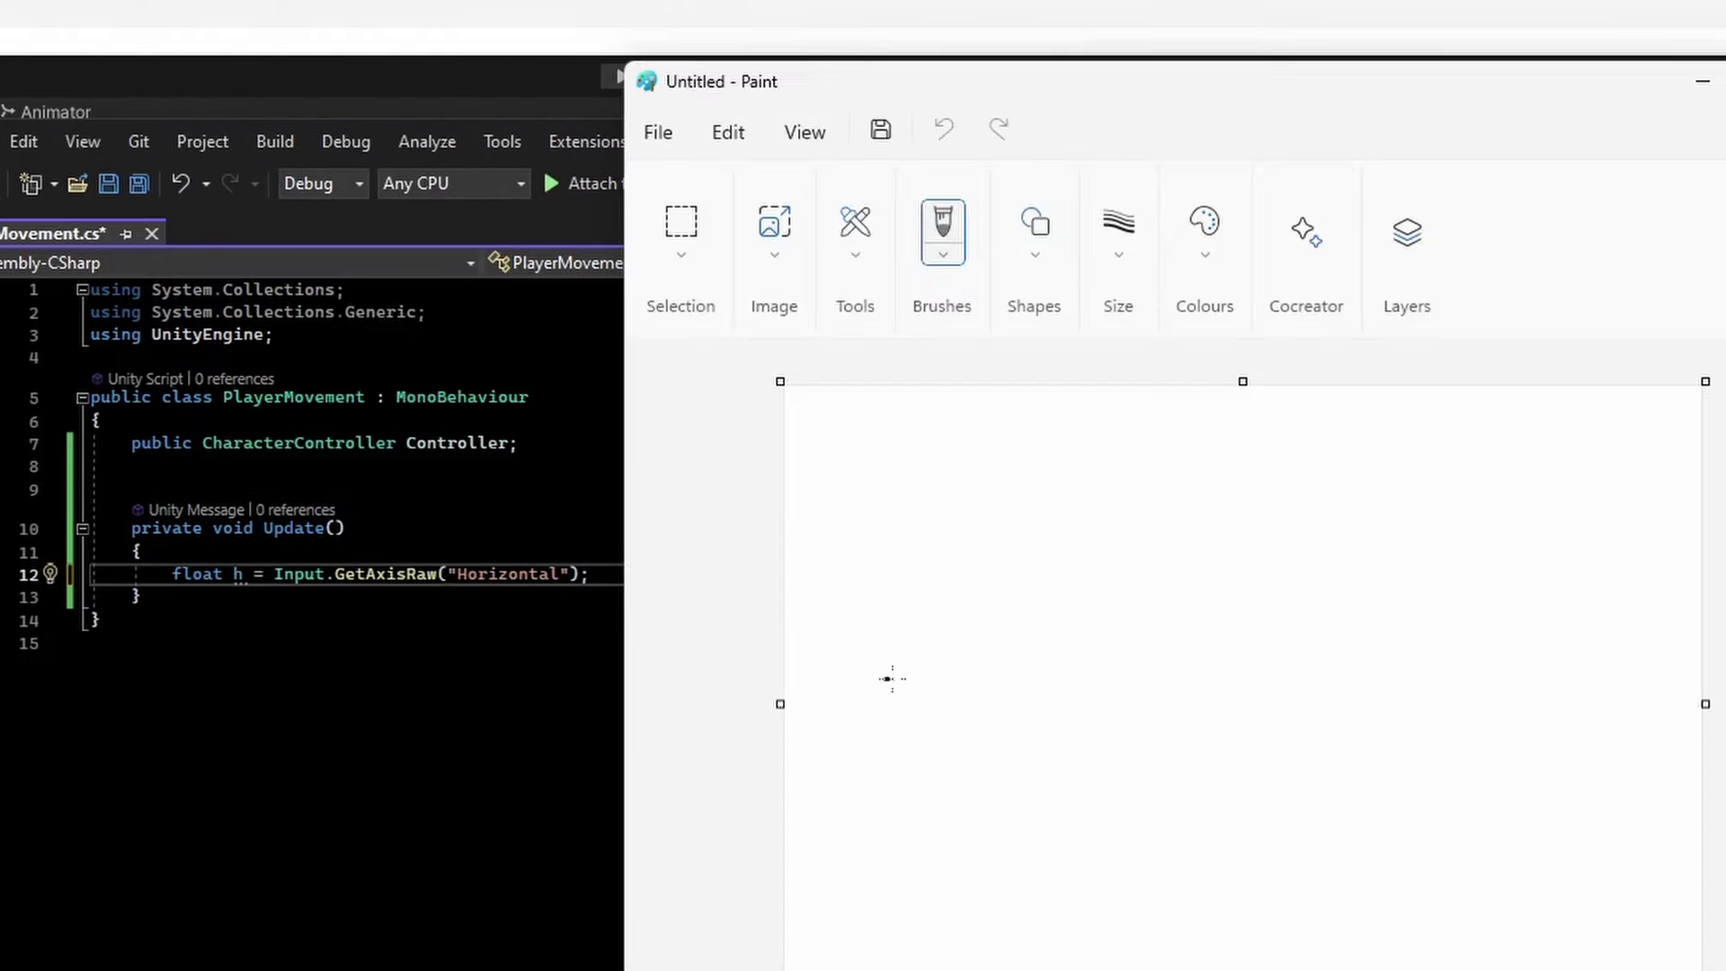
left_click_drag(886, 678, 992, 715)
left_click_drag(1604, 639, 1620, 728)
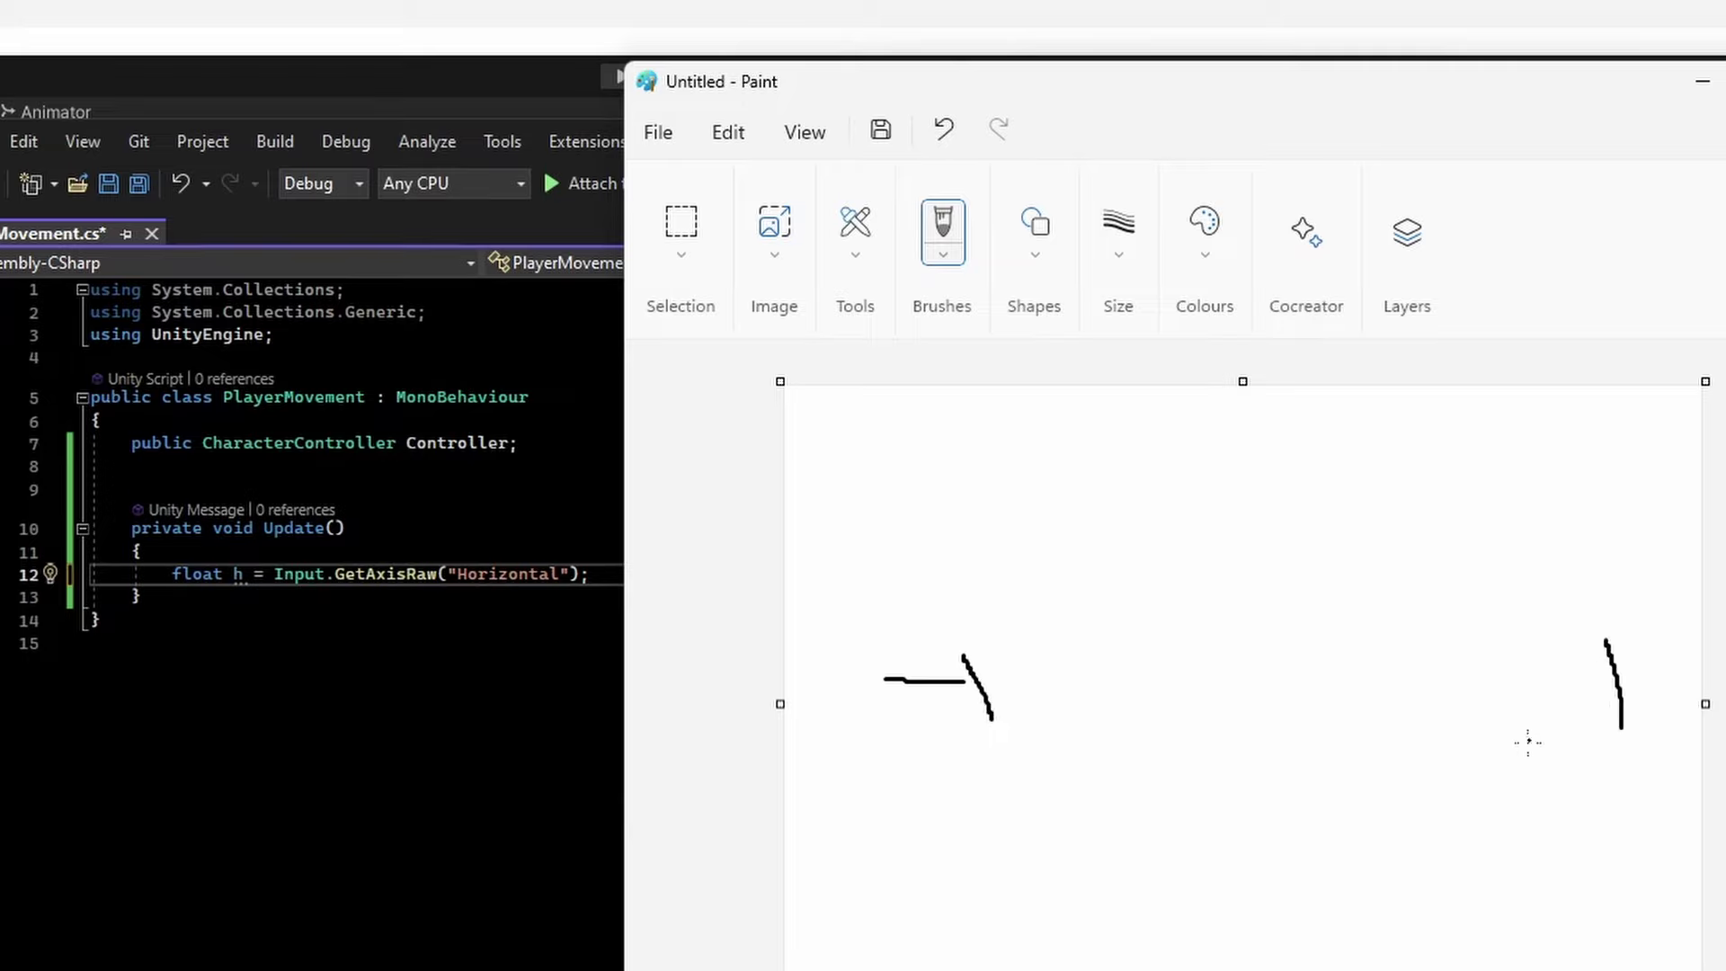
mouse_move(1258, 656)
left_mouse_down()
mouse_move(1285, 719)
mouse_move(1259, 656)
left_mouse_up()
mouse_move(1396, 683)
left_mouse_down()
mouse_move(1515, 684)
mouse_move(1532, 656)
mouse_move(1492, 723)
mouse_move(1500, 640)
left_mouse_up()
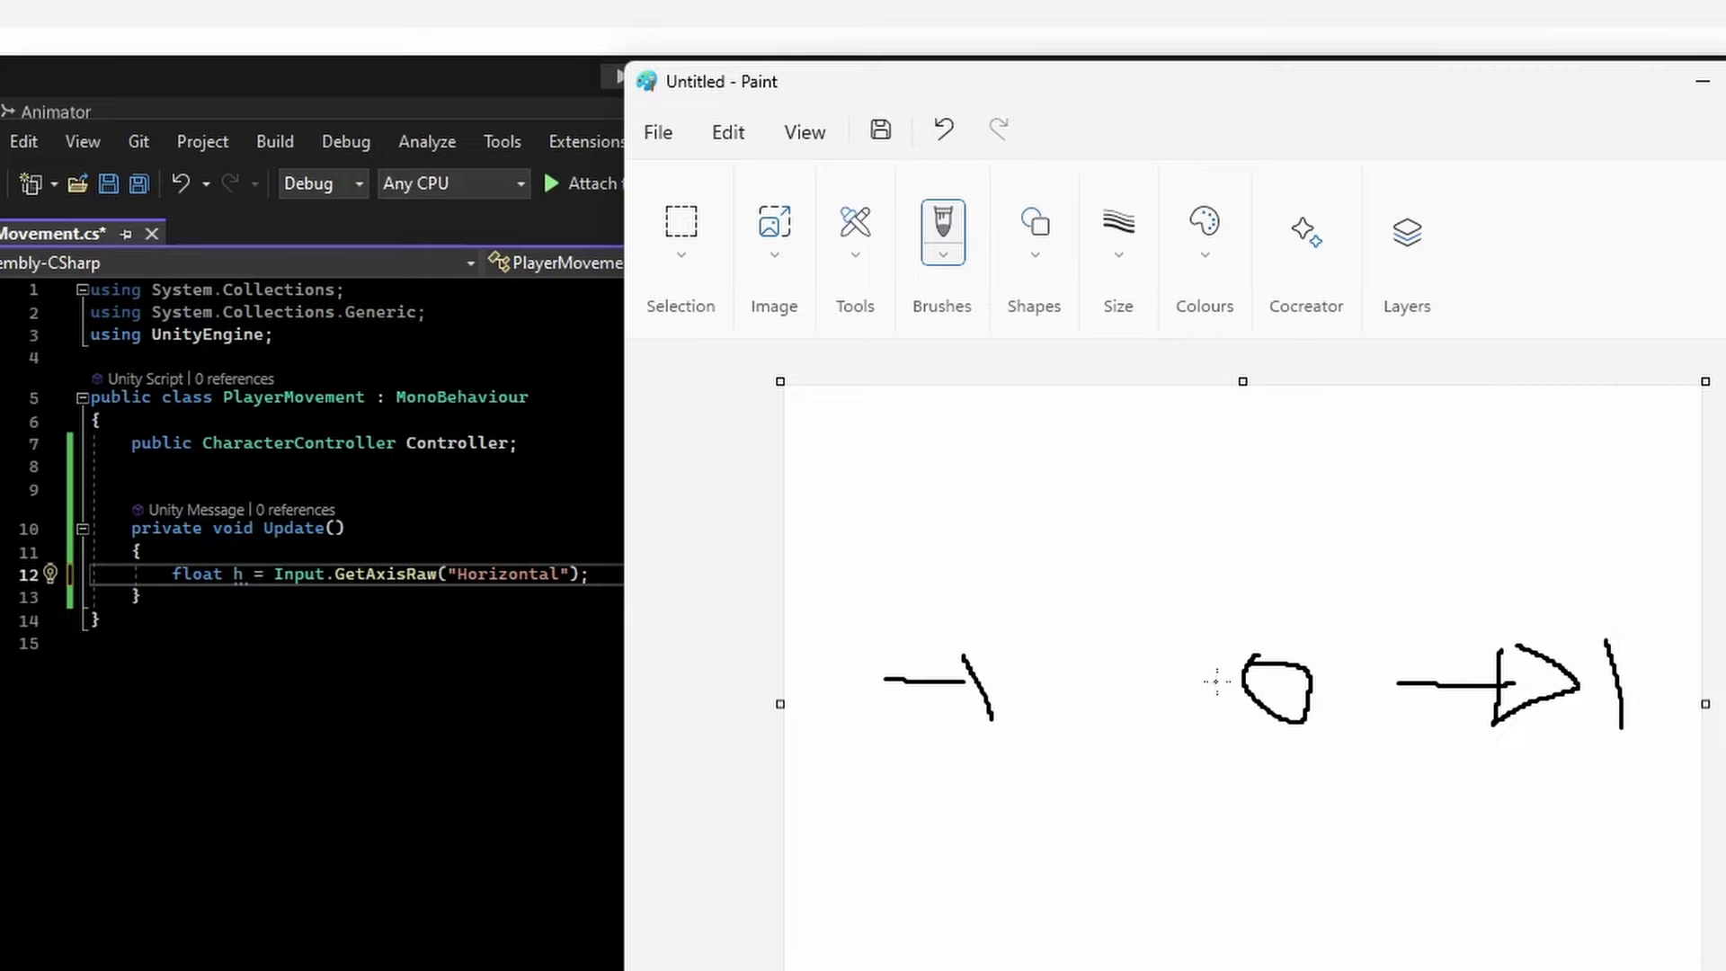
mouse_move(1220, 686)
left_mouse_down()
mouse_move(1053, 670)
mouse_move(1050, 708)
mouse_move(1083, 655)
left_mouse_up()
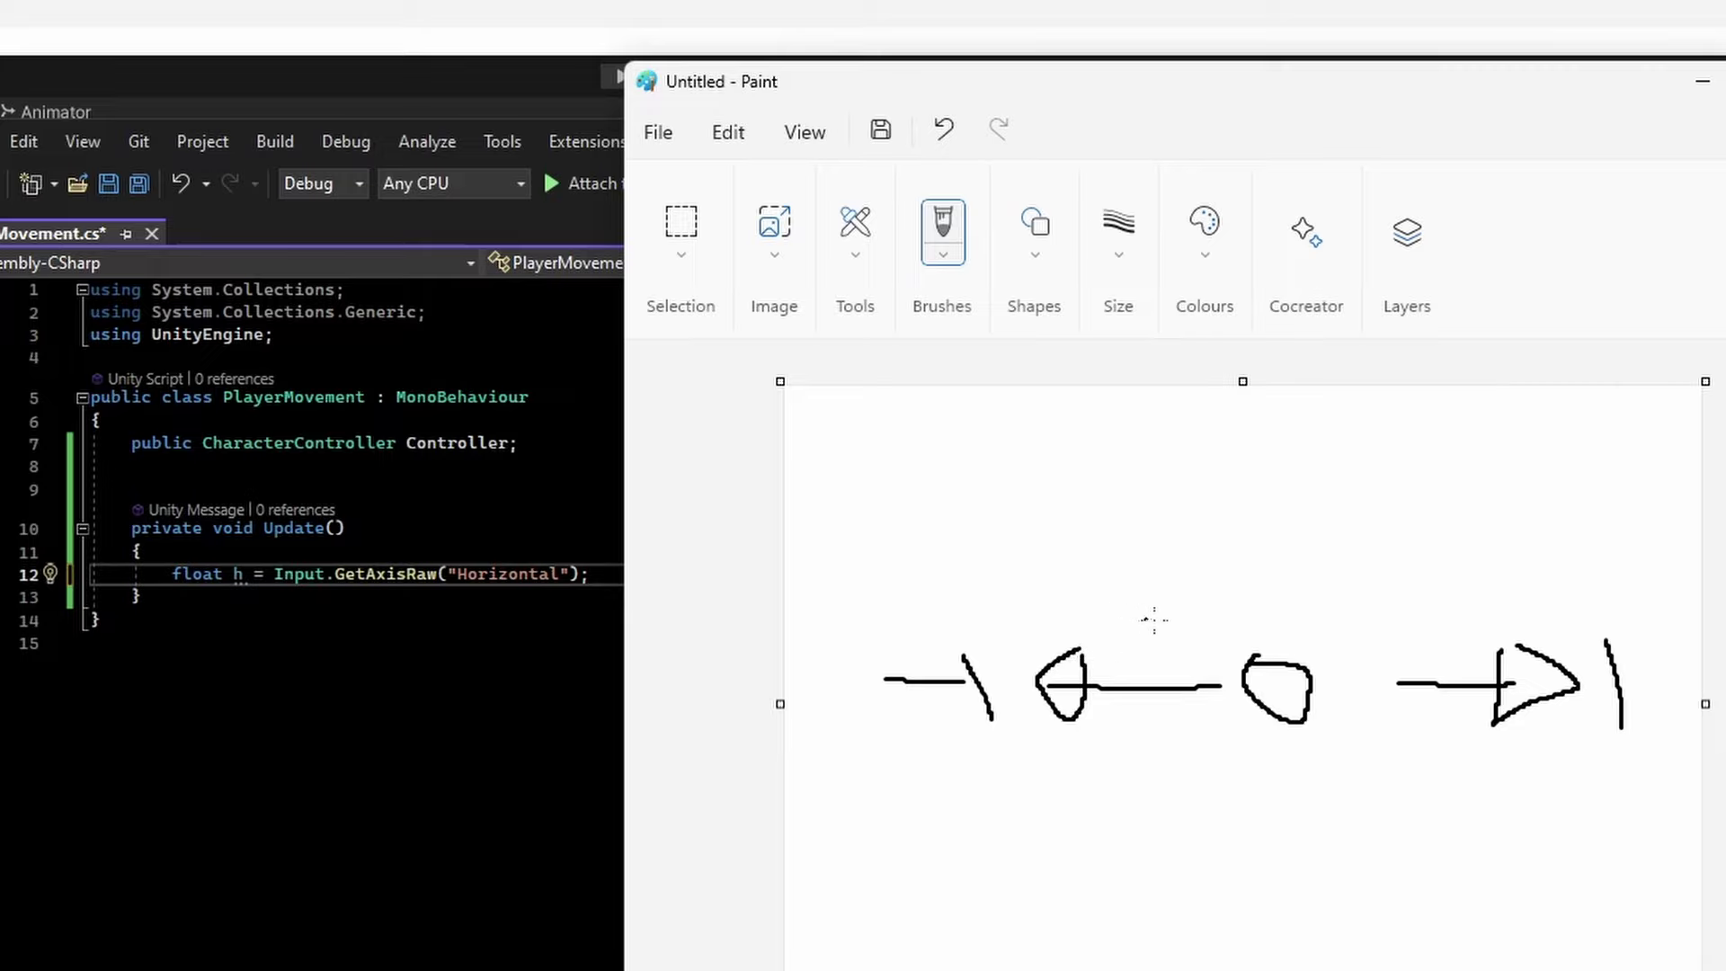
Draw a curved double-headed arrow above the gap between -1 and 0, and minimize Paint to return to the script
mouse_move(1216, 617)
left_mouse_down()
mouse_move(1214, 595)
mouse_move(994, 586)
mouse_move(998, 609)
left_mouse_up()
left_click_drag(1142, 622, 1255, 575)
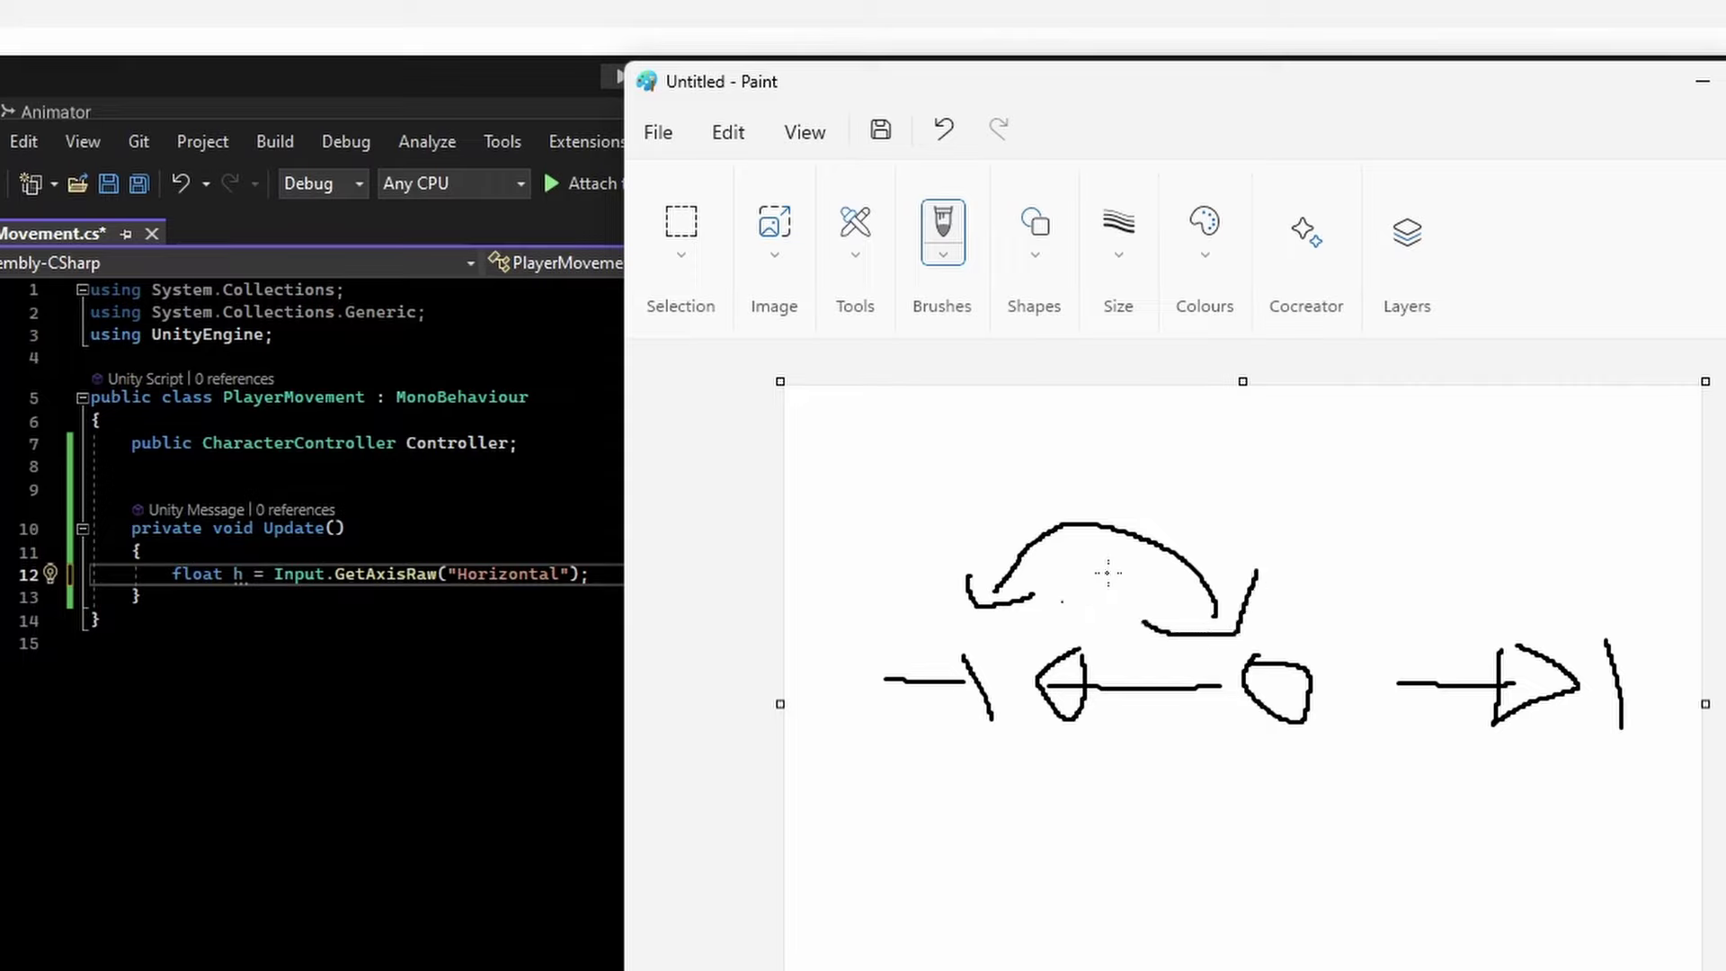
left_click_drag(1083, 602, 1123, 623)
left_click(1701, 80)
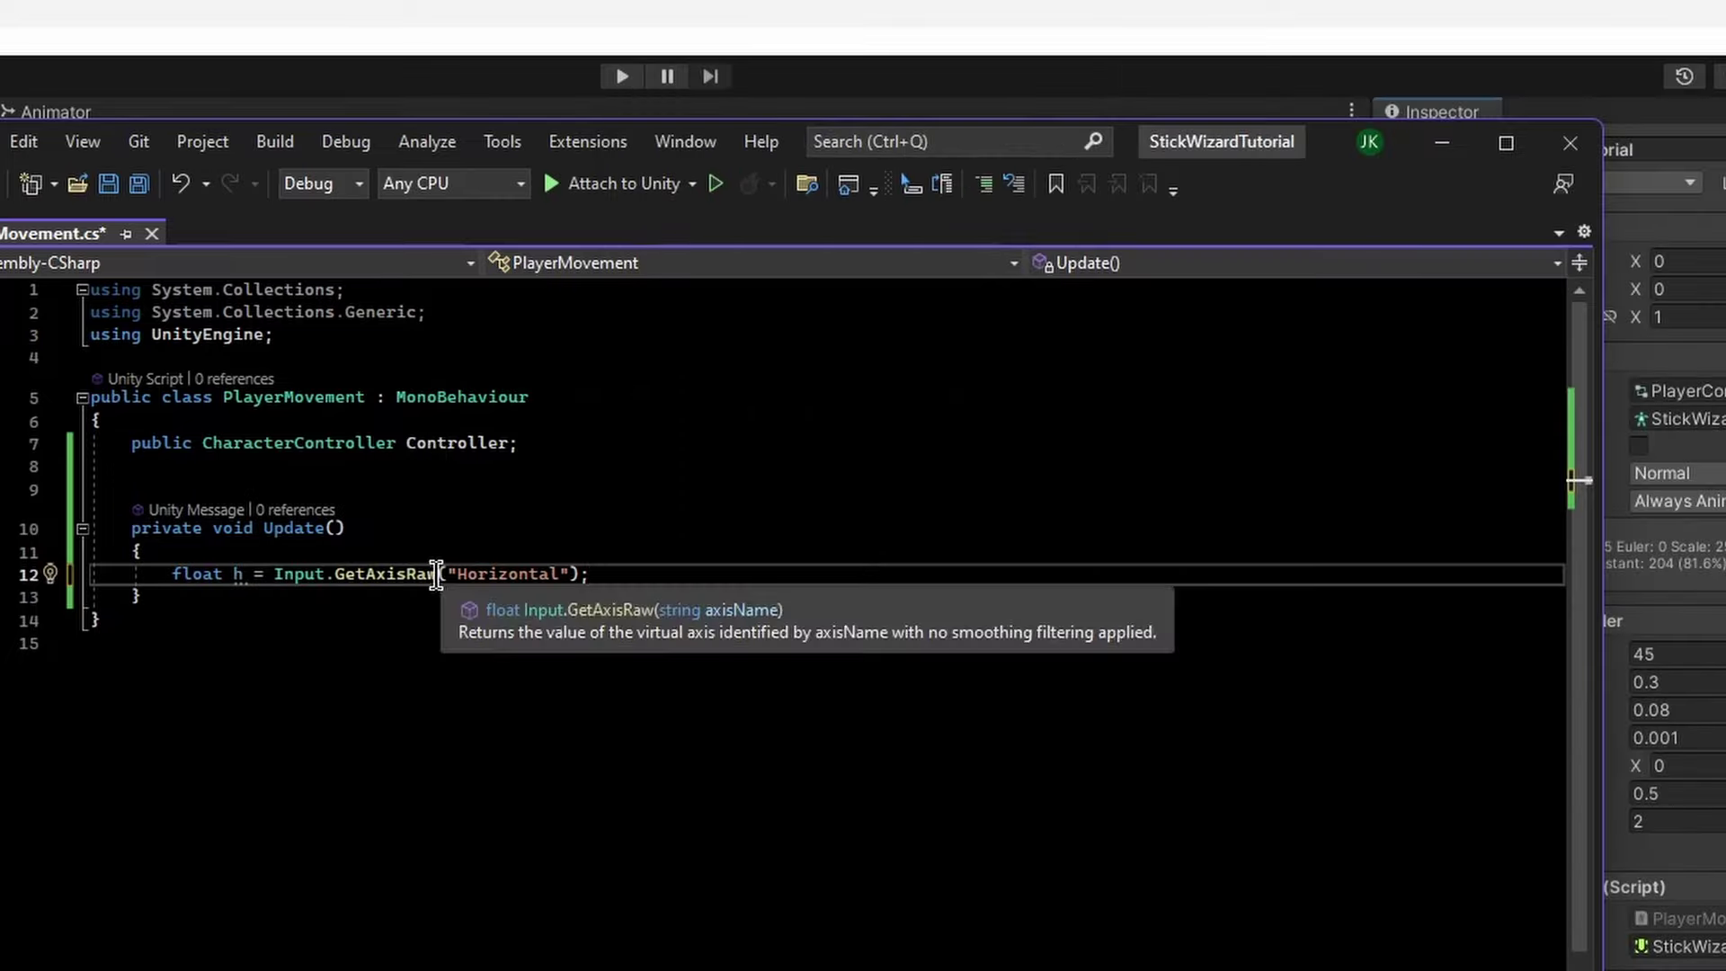
Add float v = Input.GetAxisRaw("Vertical"); below the h declaration in Update, followed by a few blank lines
double_click(239, 573)
left_click_drag(275, 575, 569, 562)
left_click(623, 573)
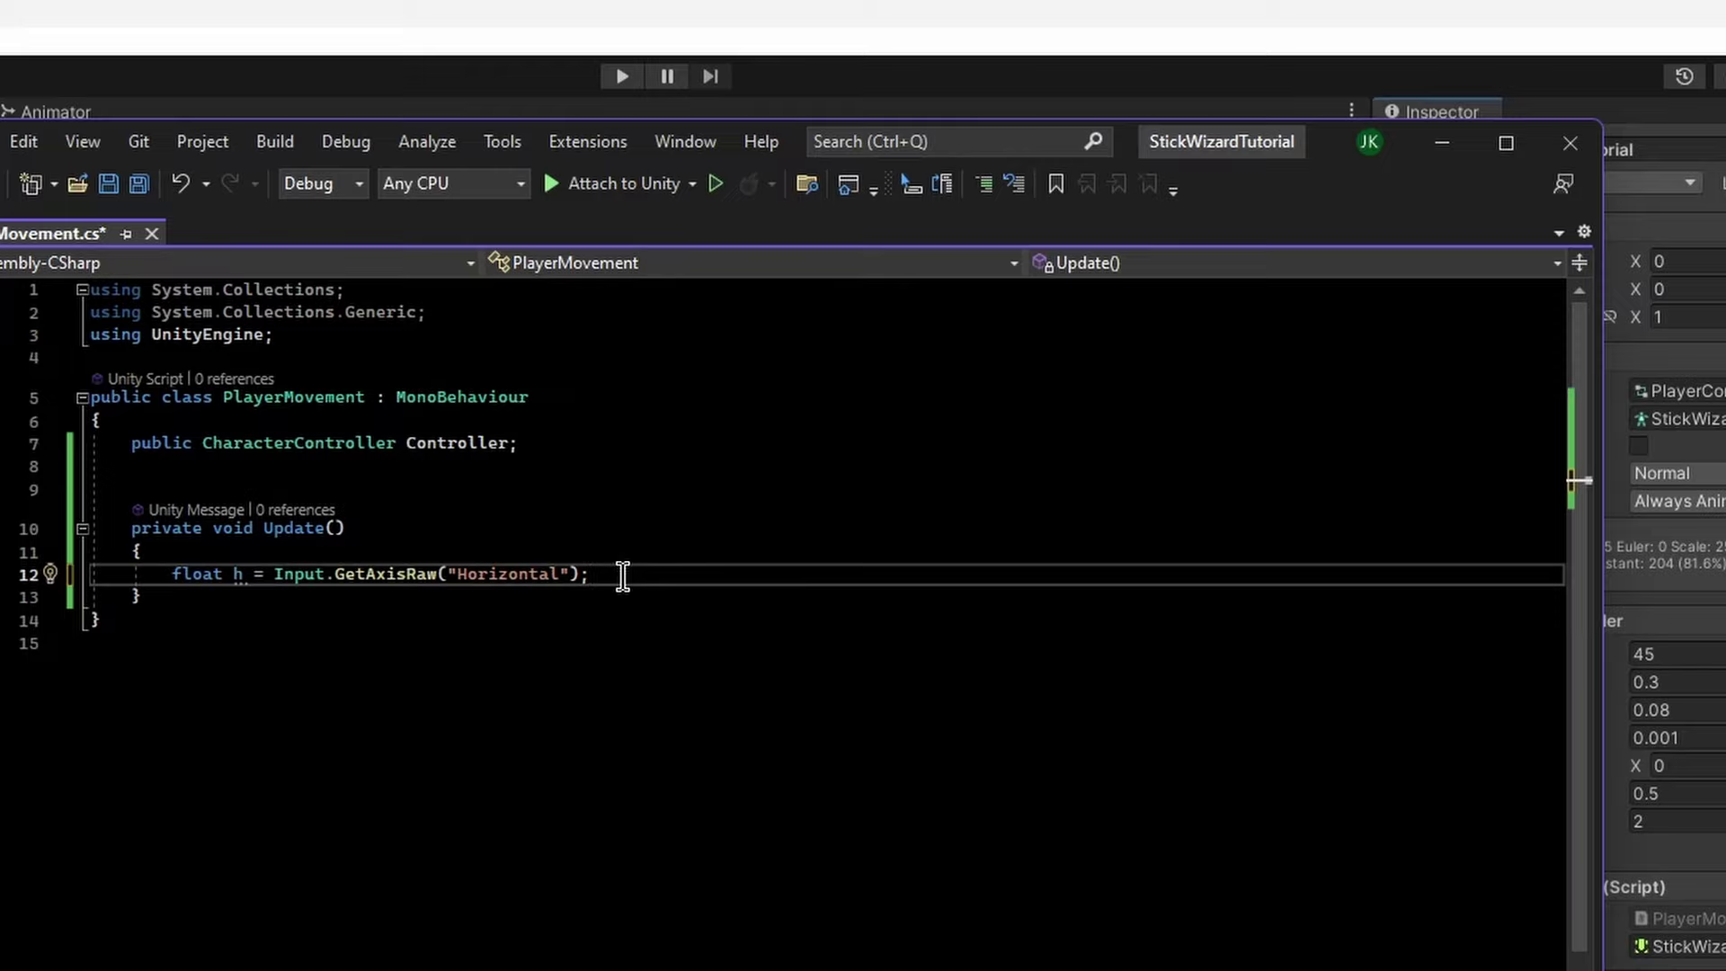
key("Return")
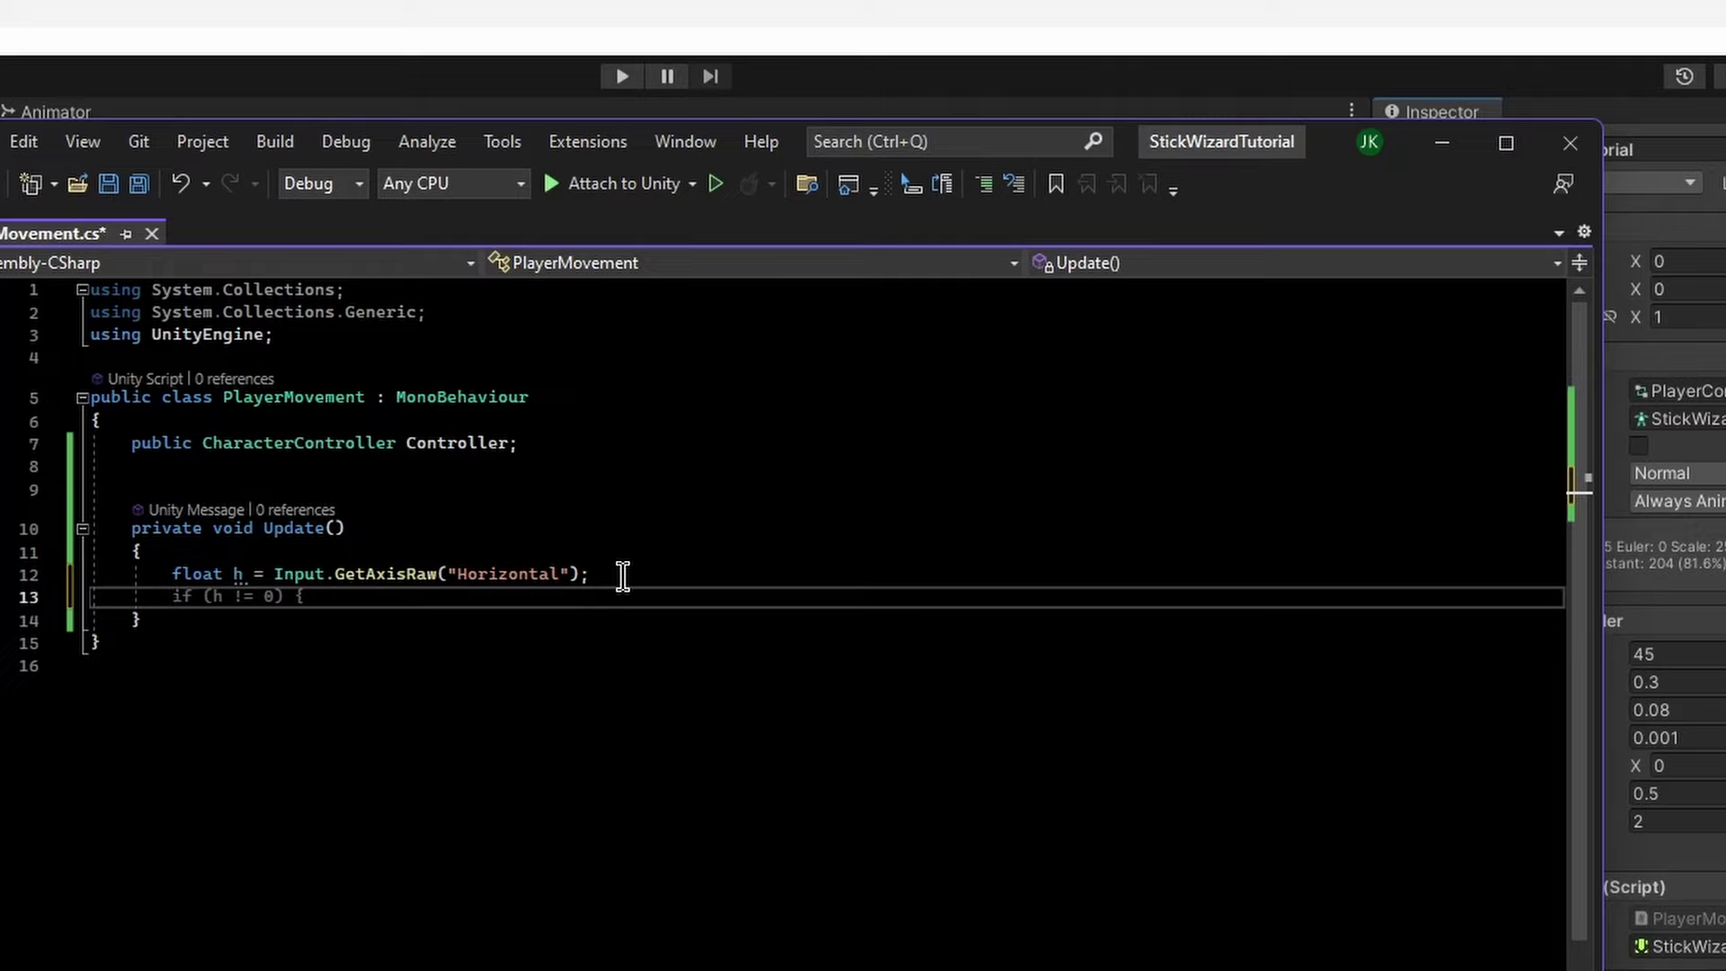
type("float v = In")
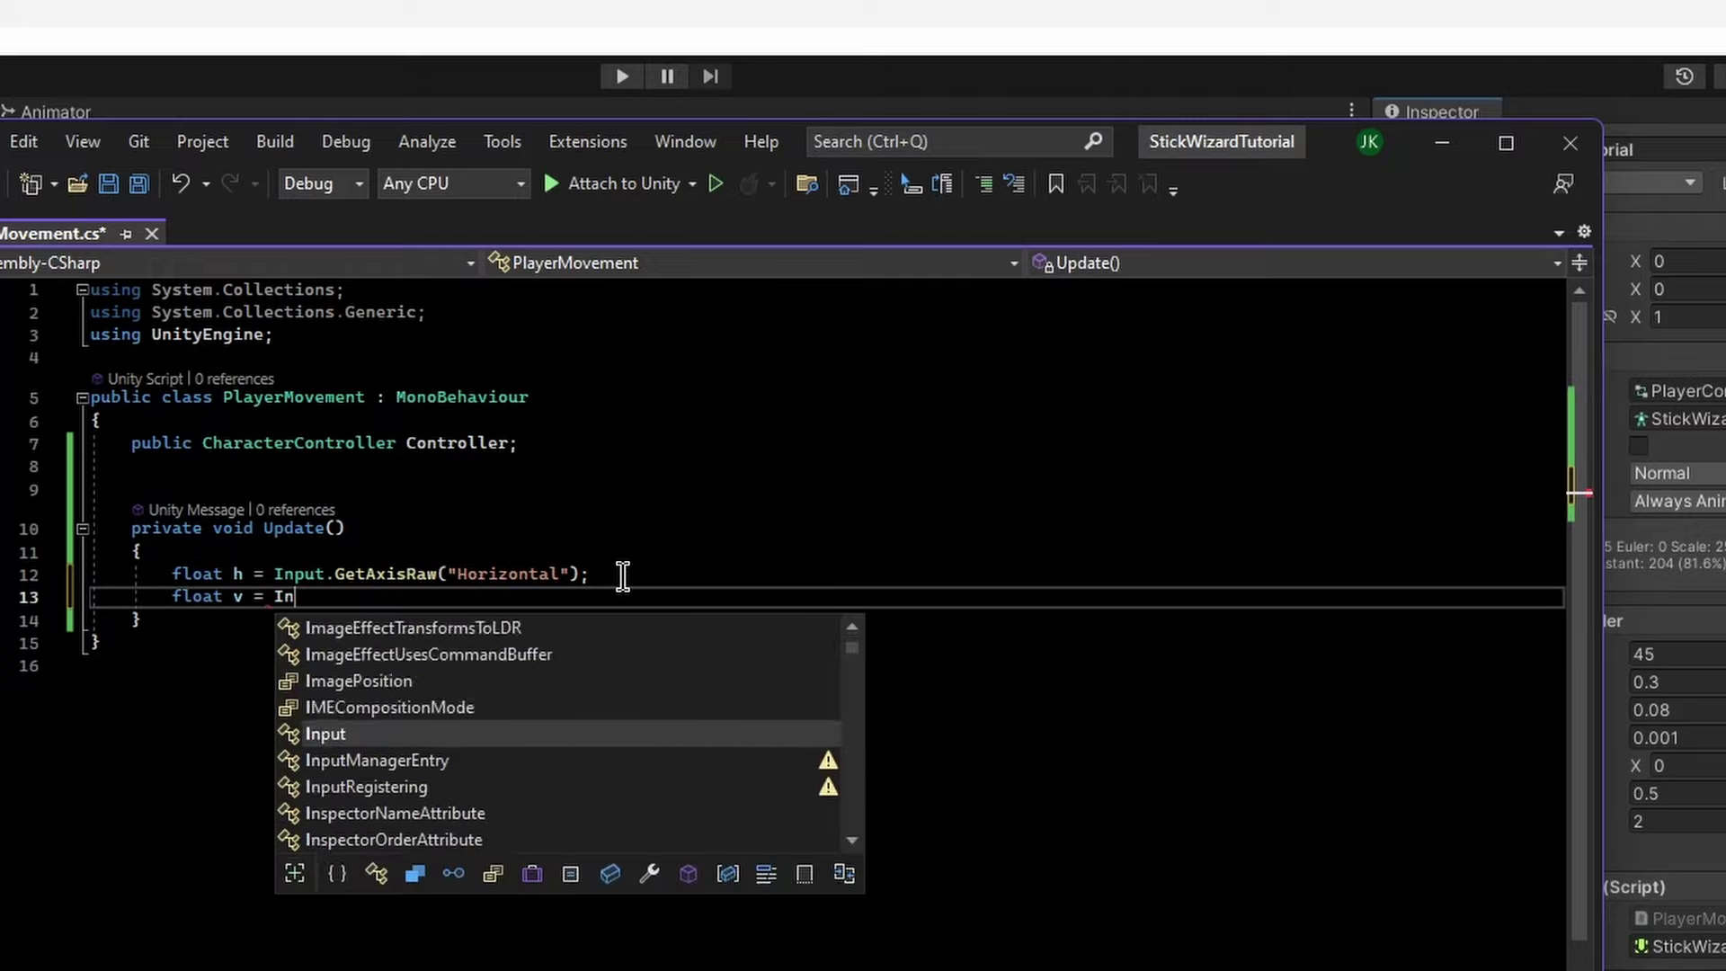
type("put.GetA")
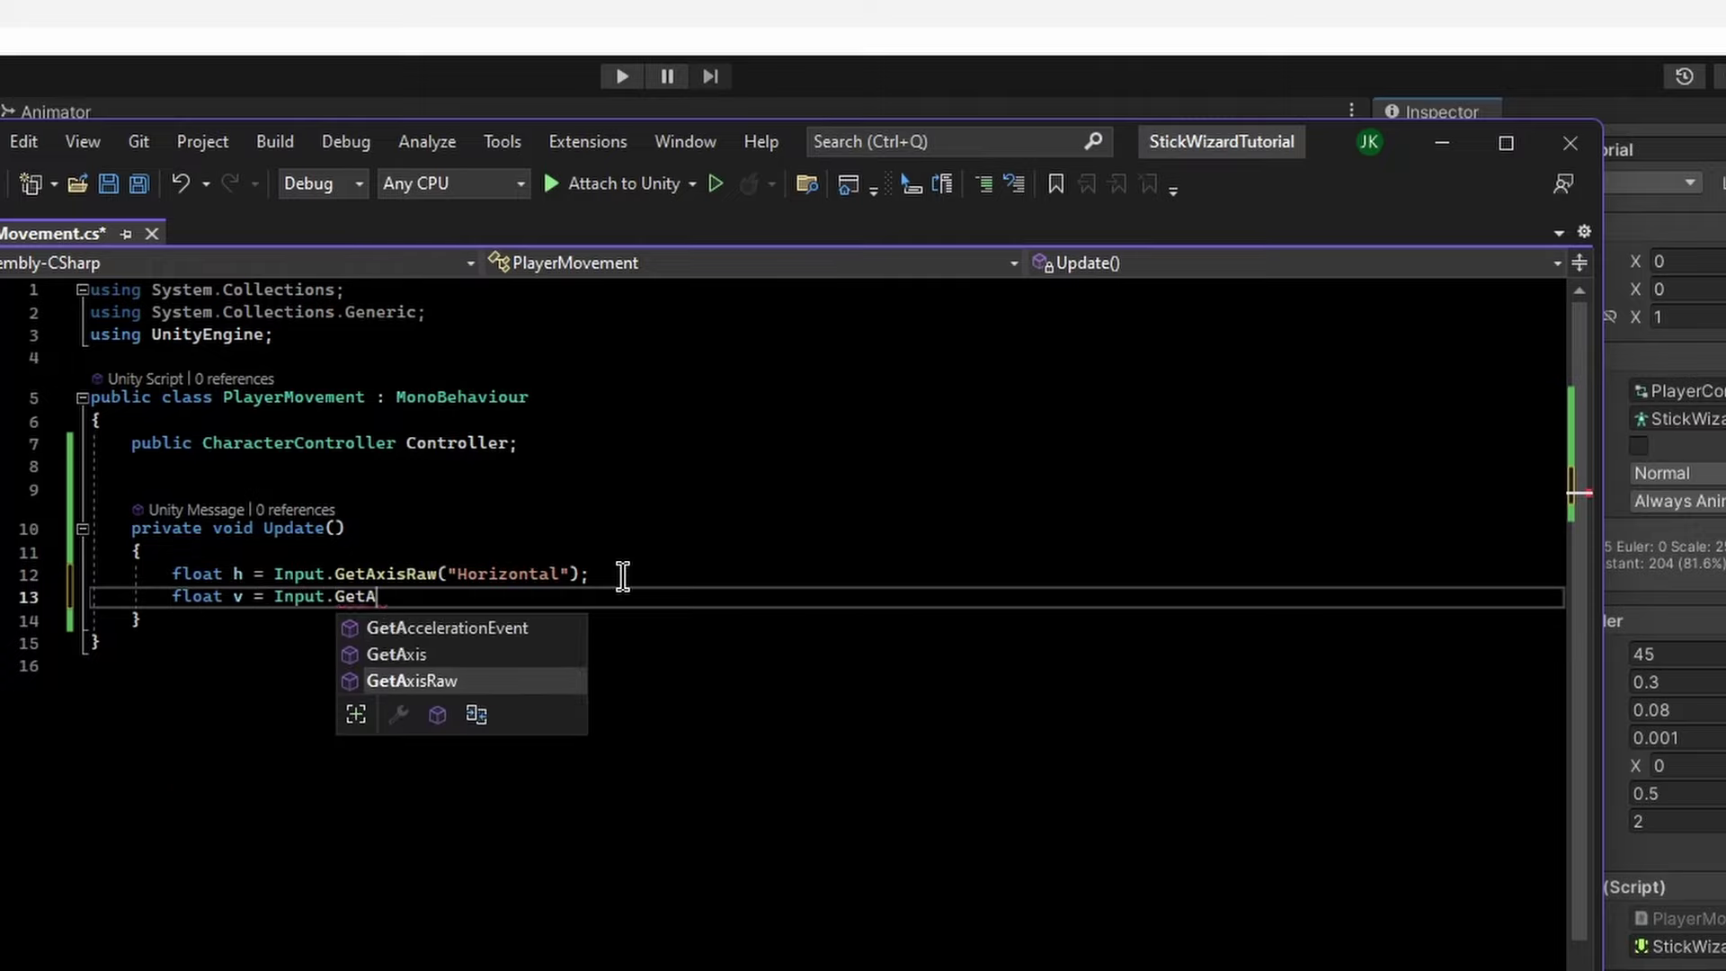
type("xisRaw(\"Vertical\");")
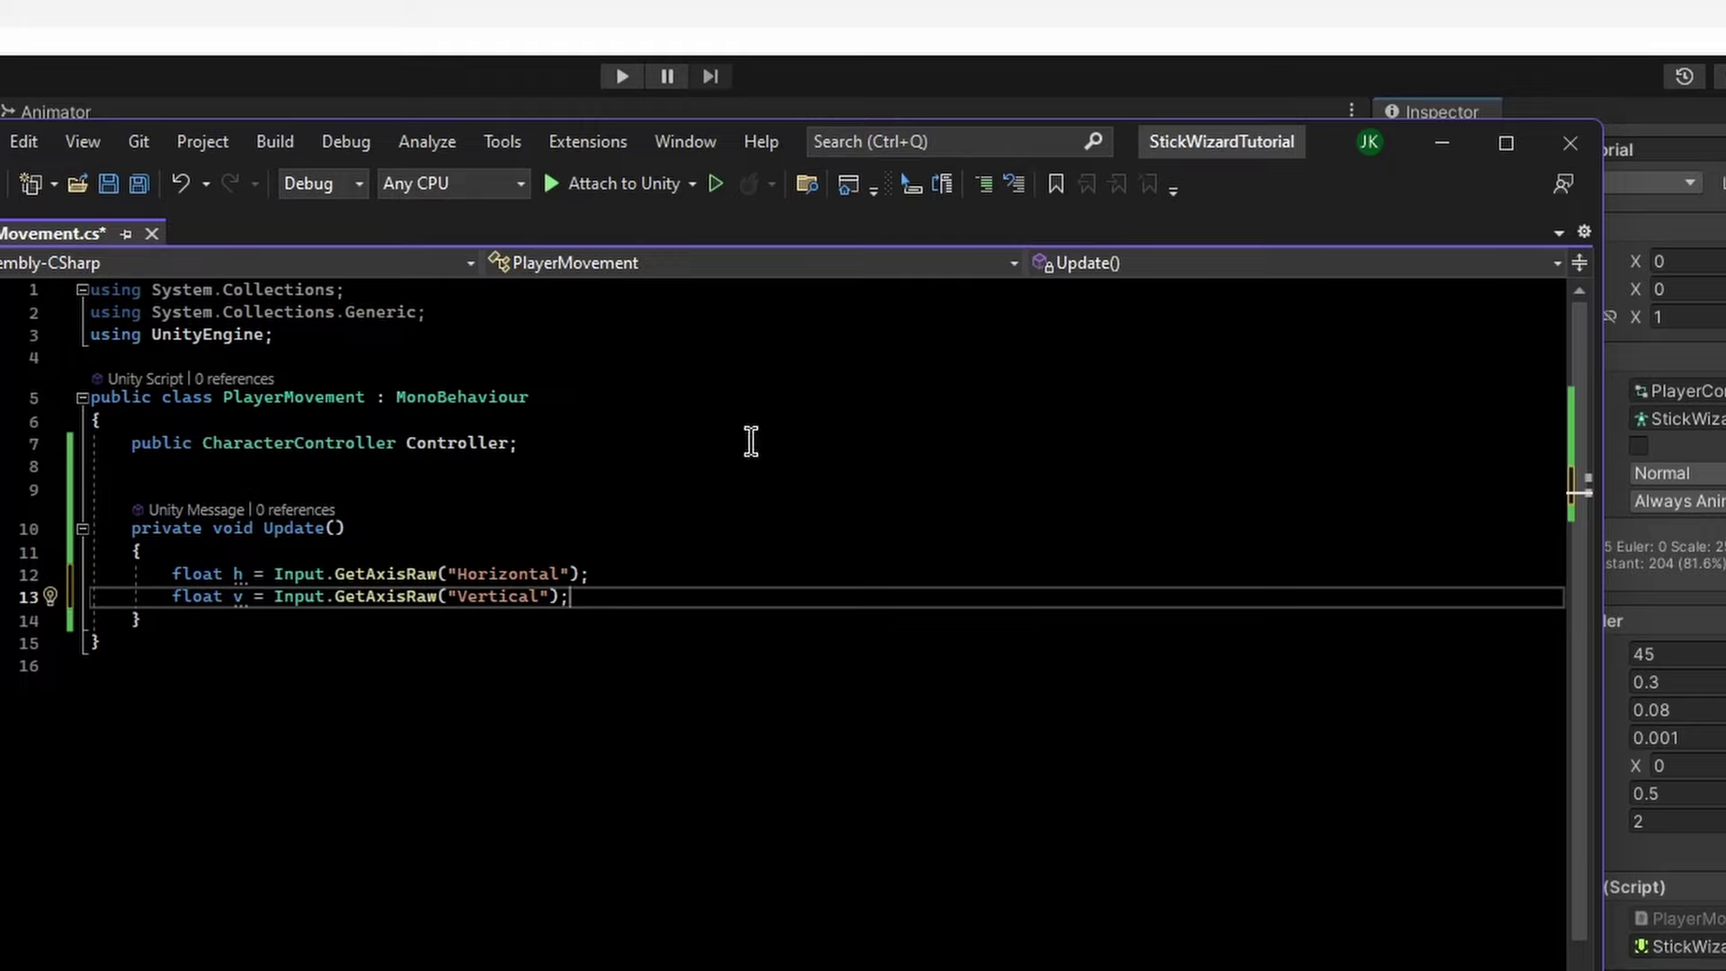
key("Return")
key("Return")
key("Return")
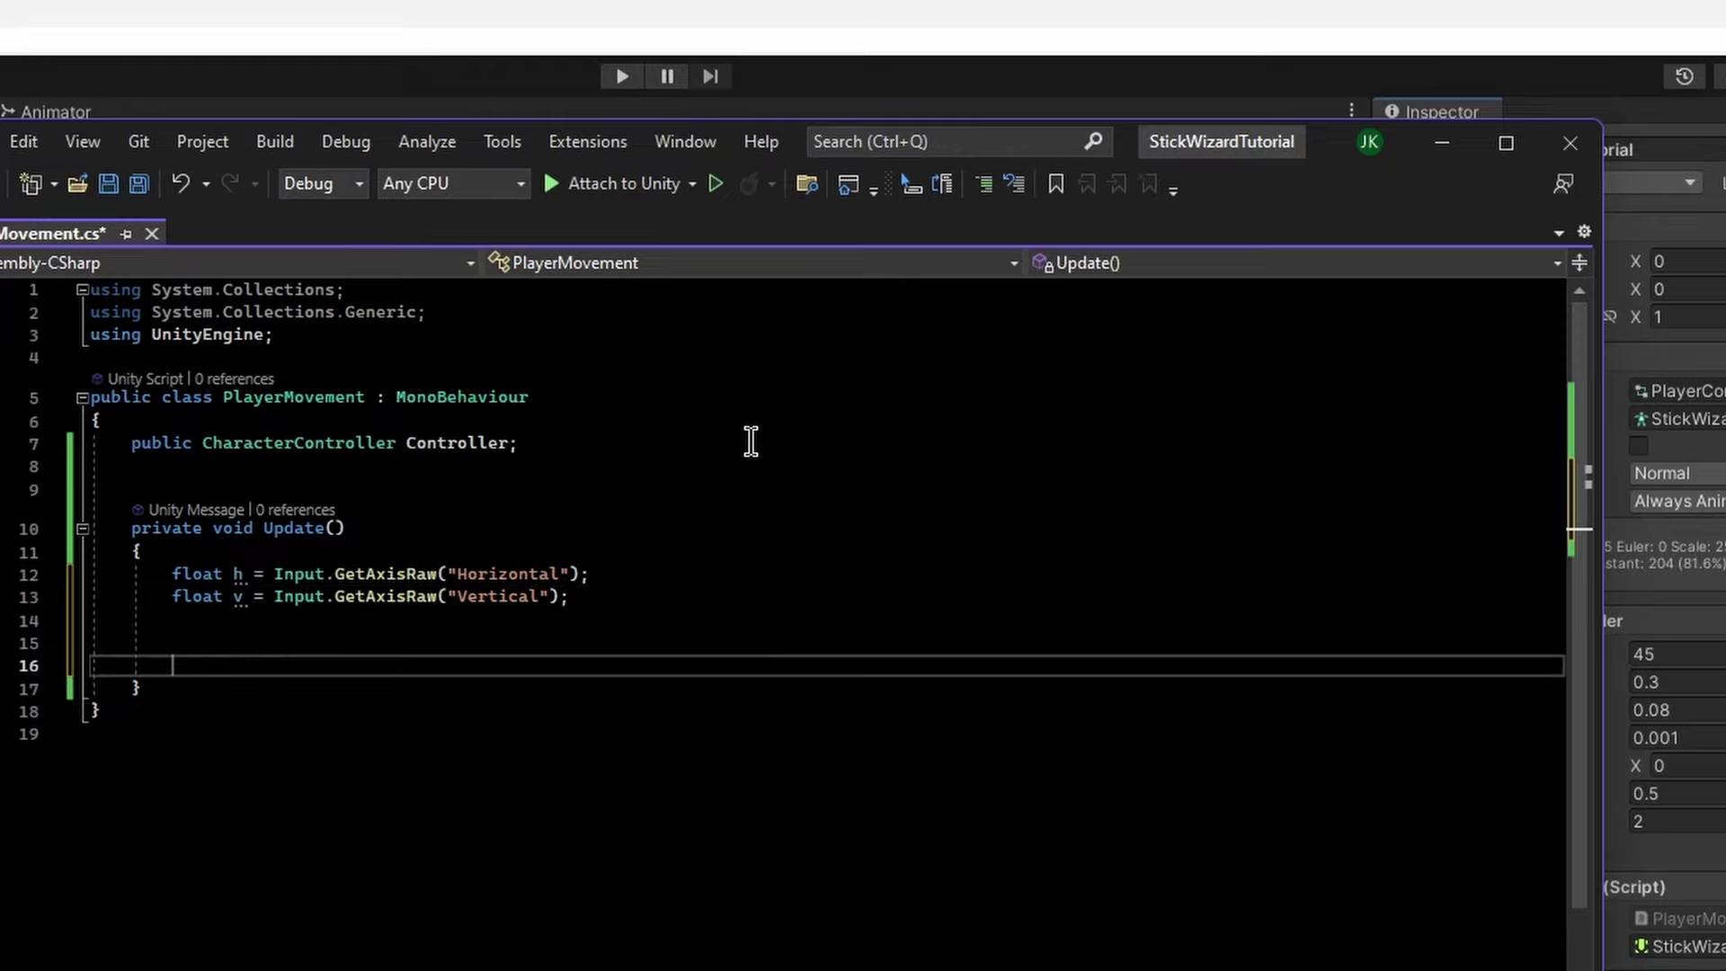
Review the type, name and assigned input call in the h declaration
left_click(238, 573)
double_click(197, 578)
left_click(240, 574)
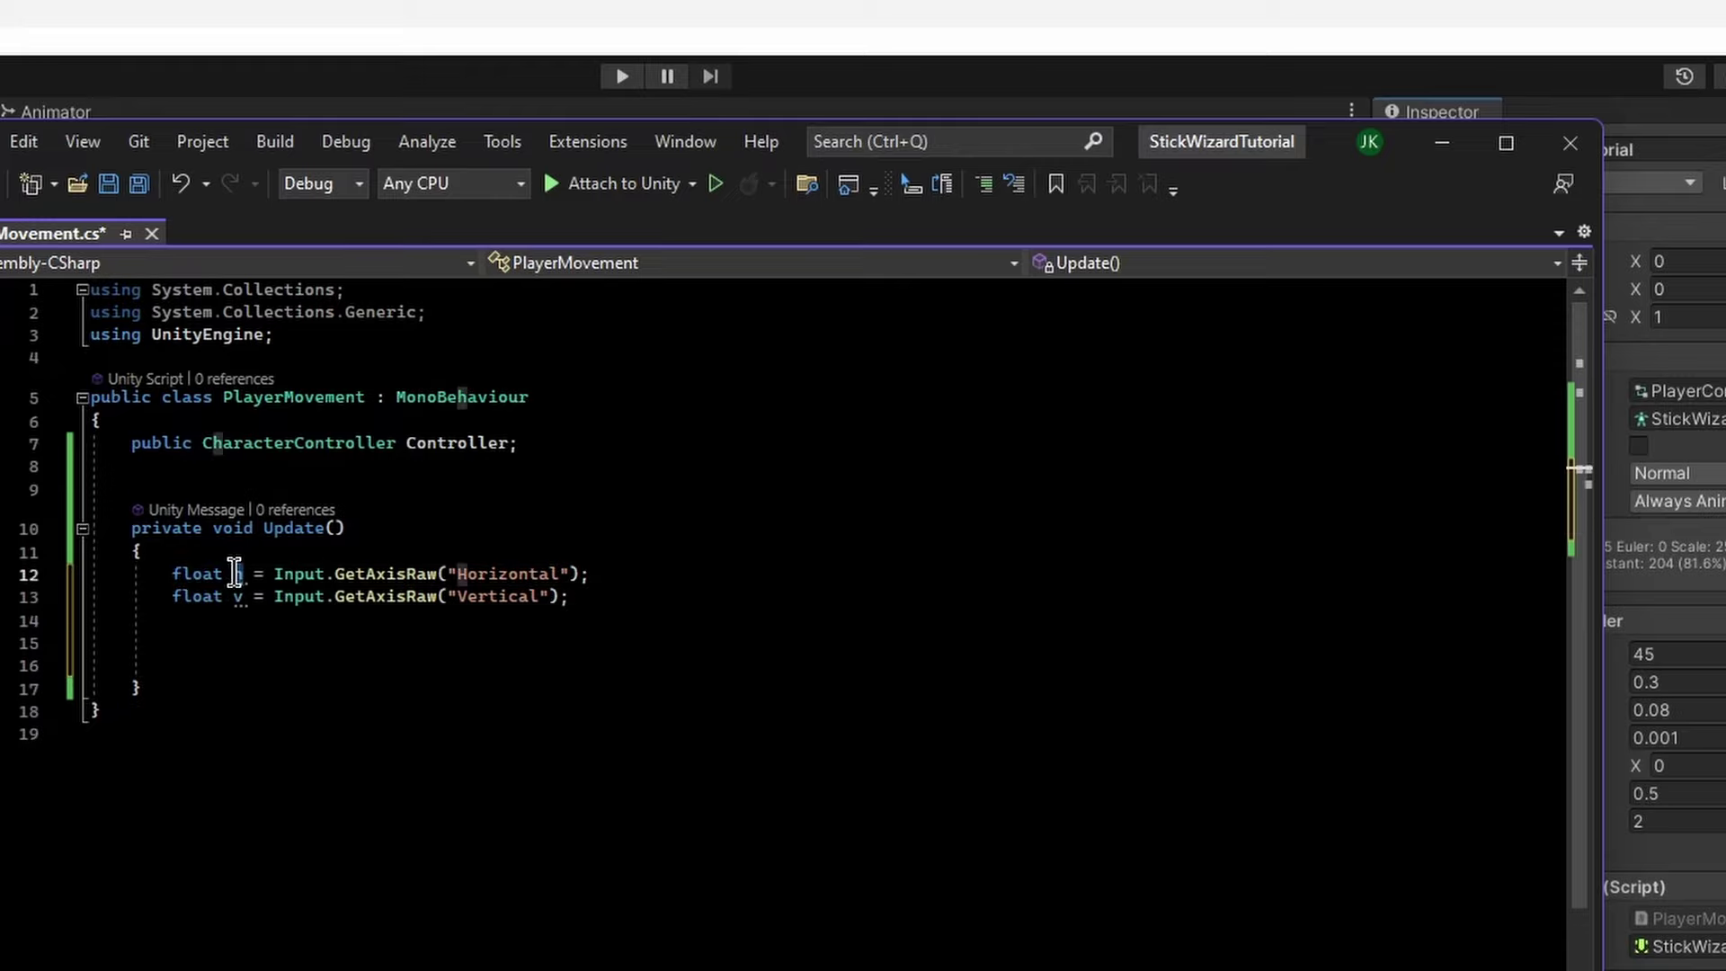
left_click(255, 644)
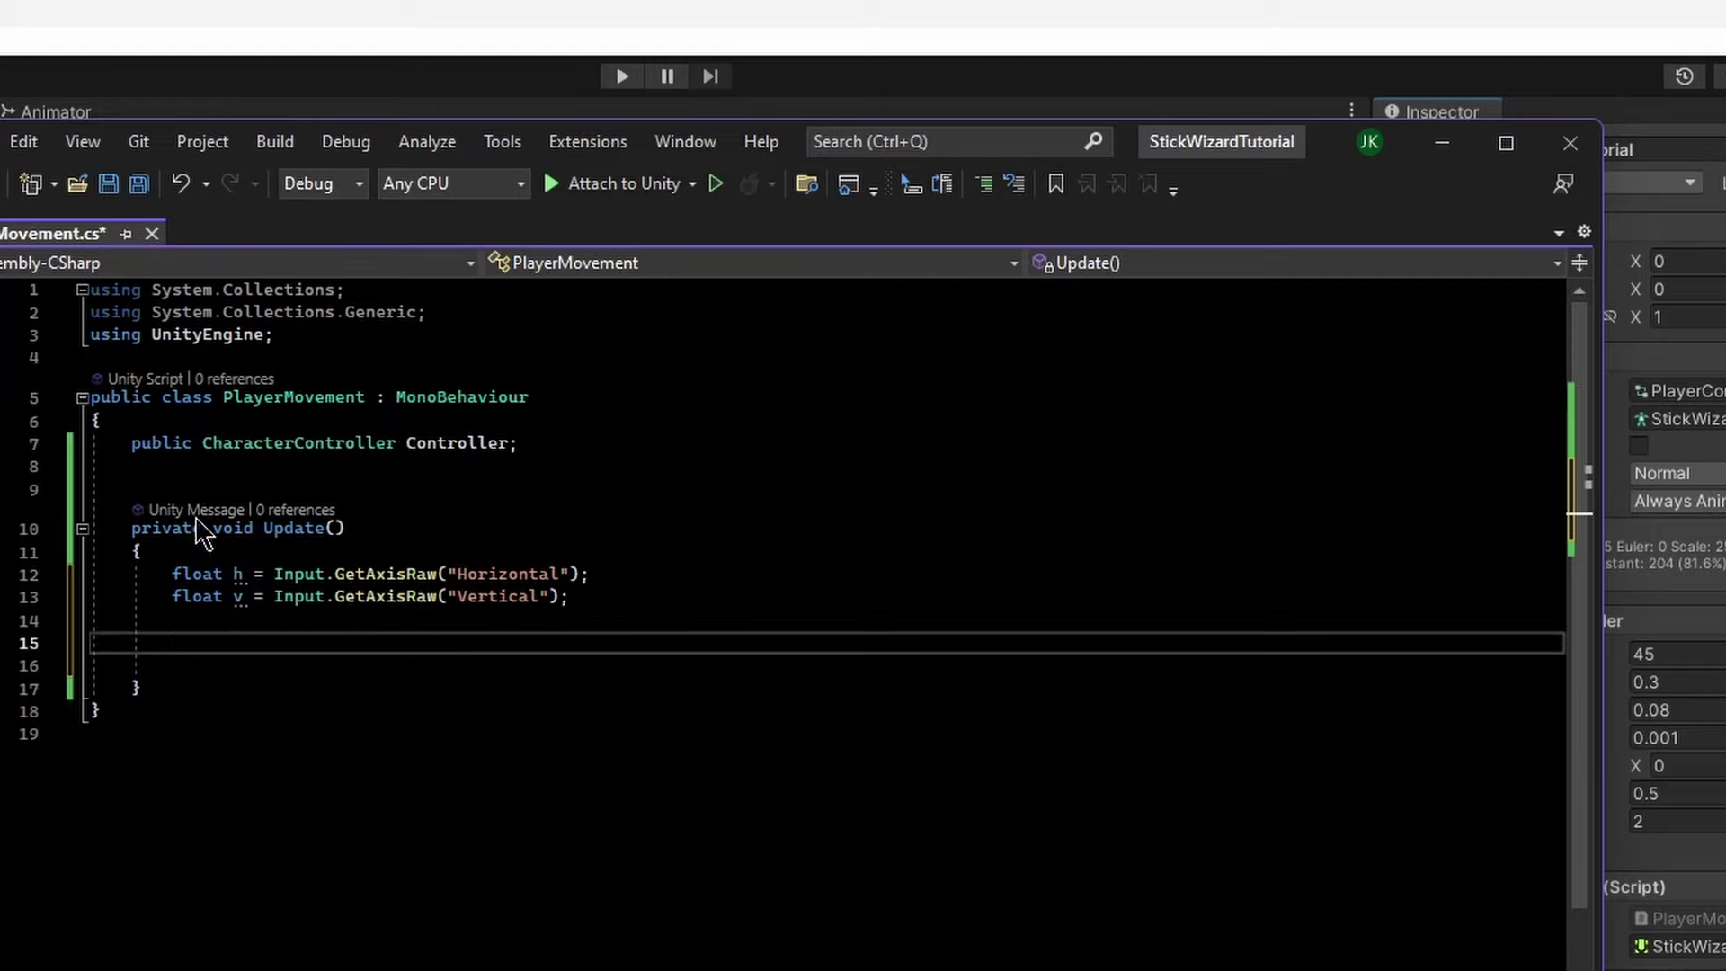
mouse_move(244, 574)
left_mouse_down()
mouse_move(586, 573)
mouse_move(276, 573)
left_mouse_up()
left_click(436, 573)
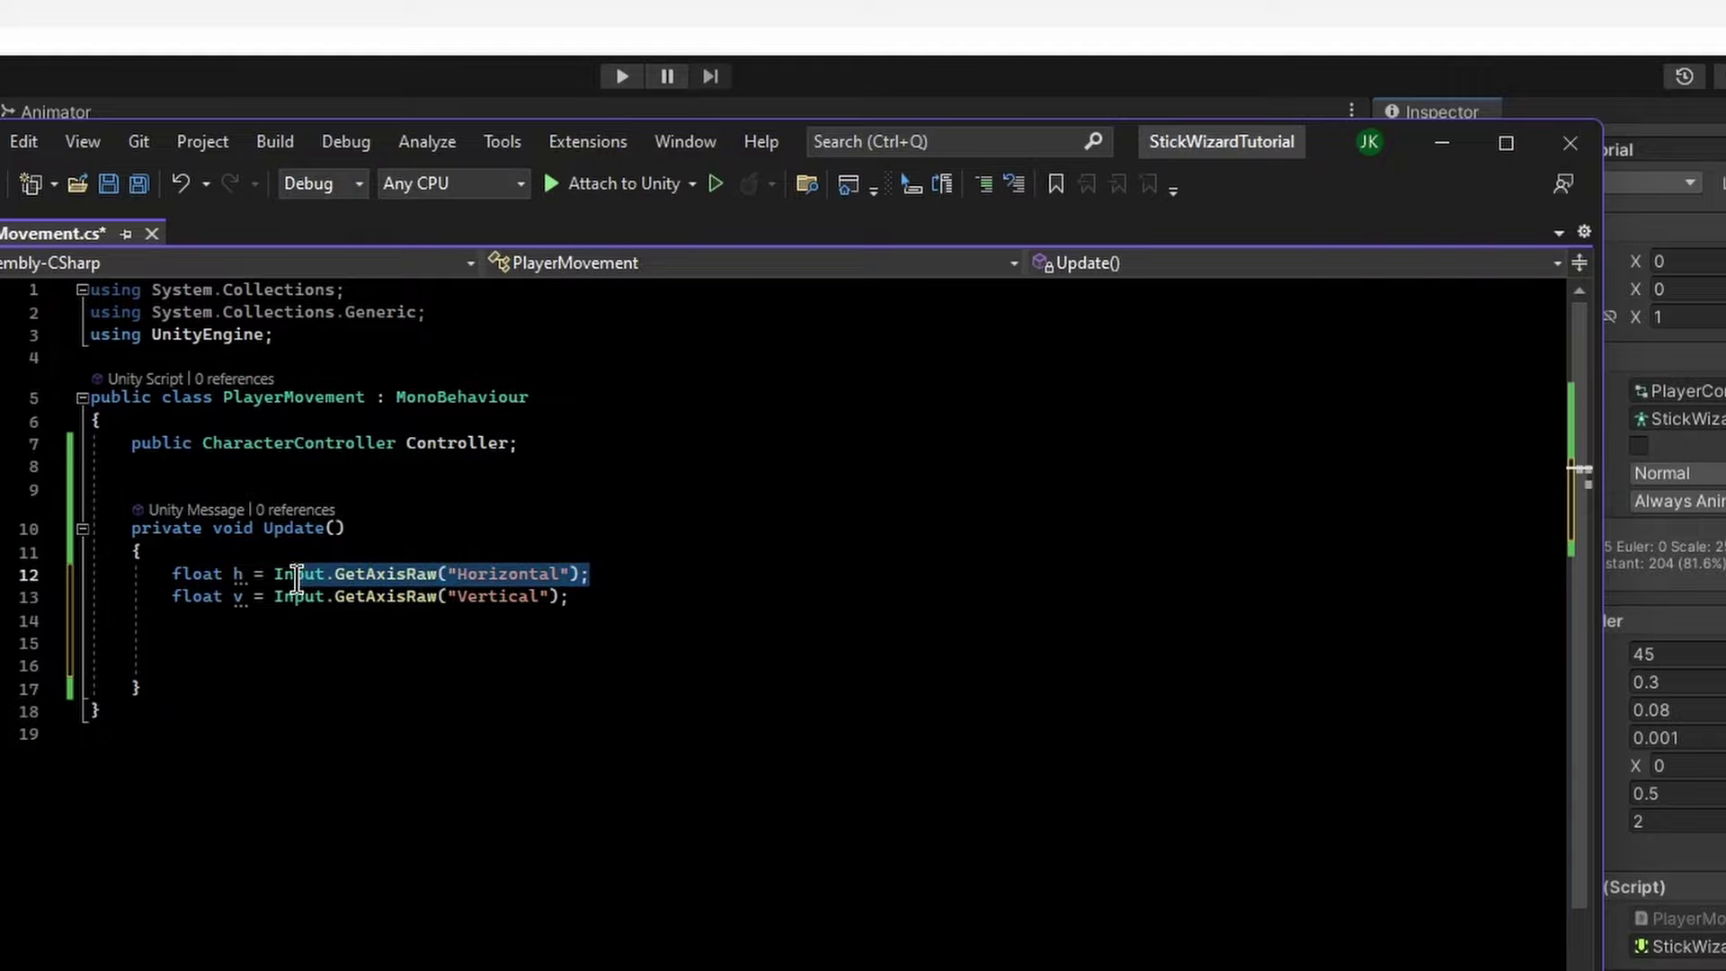
double_click(186, 574)
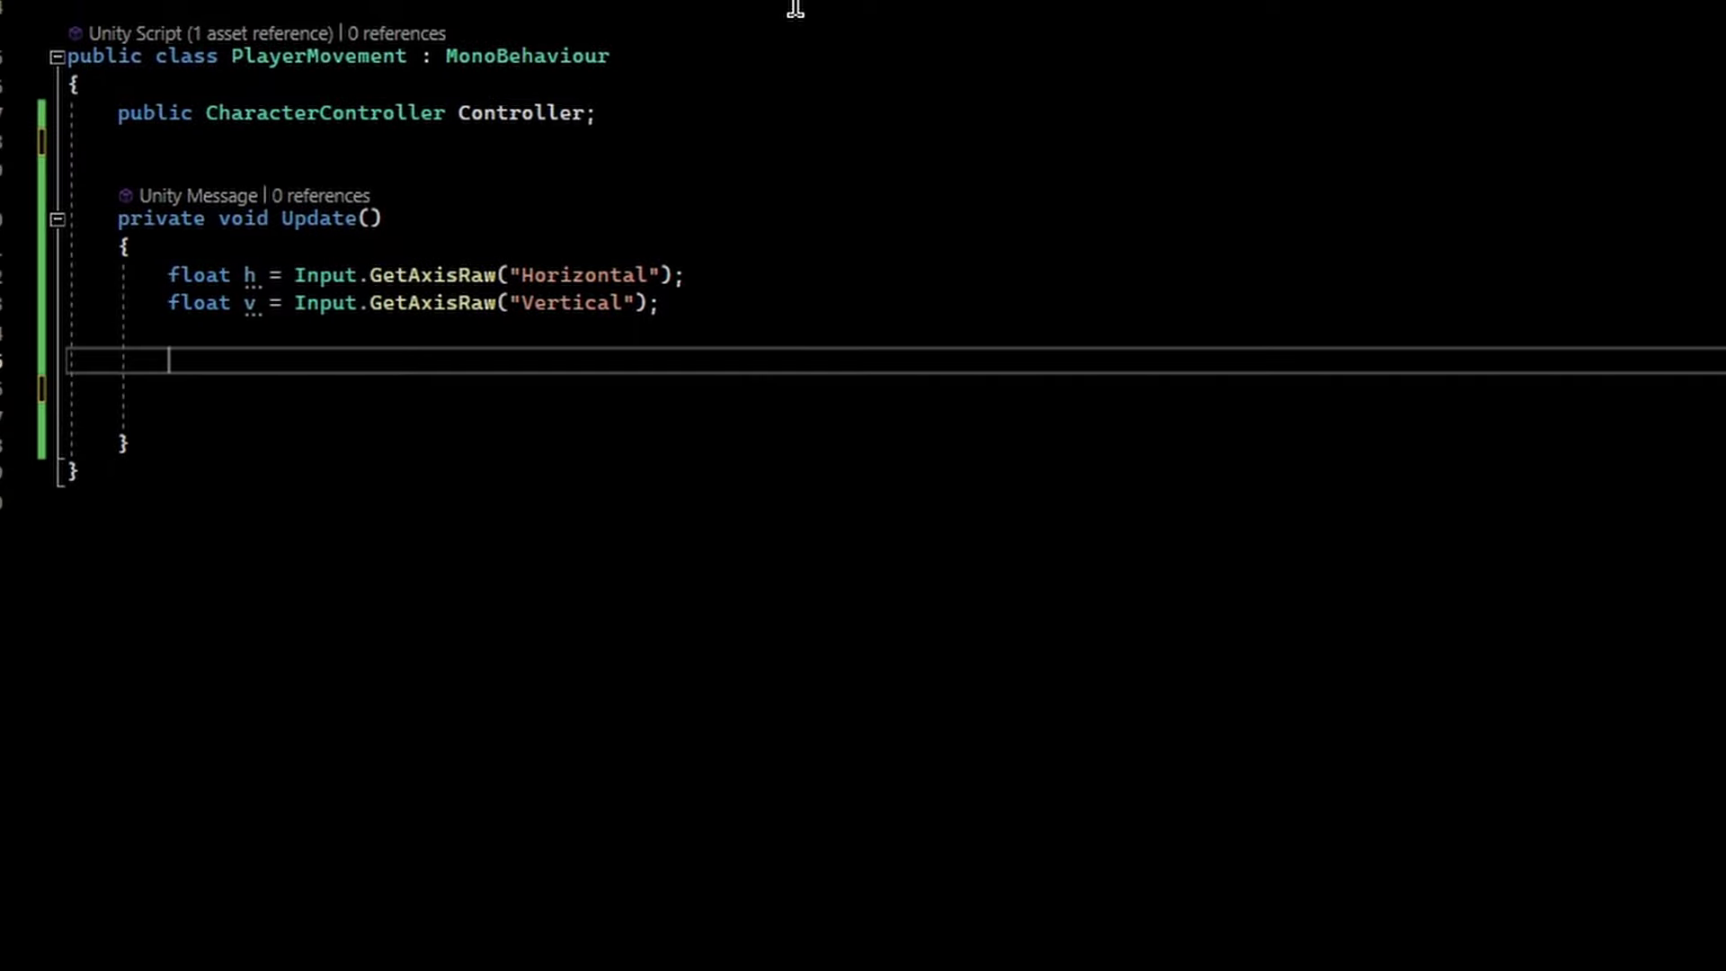
Add an if(h != 0 && v != 0) statement with an empty braced body below the axis variables in Update
type("if")
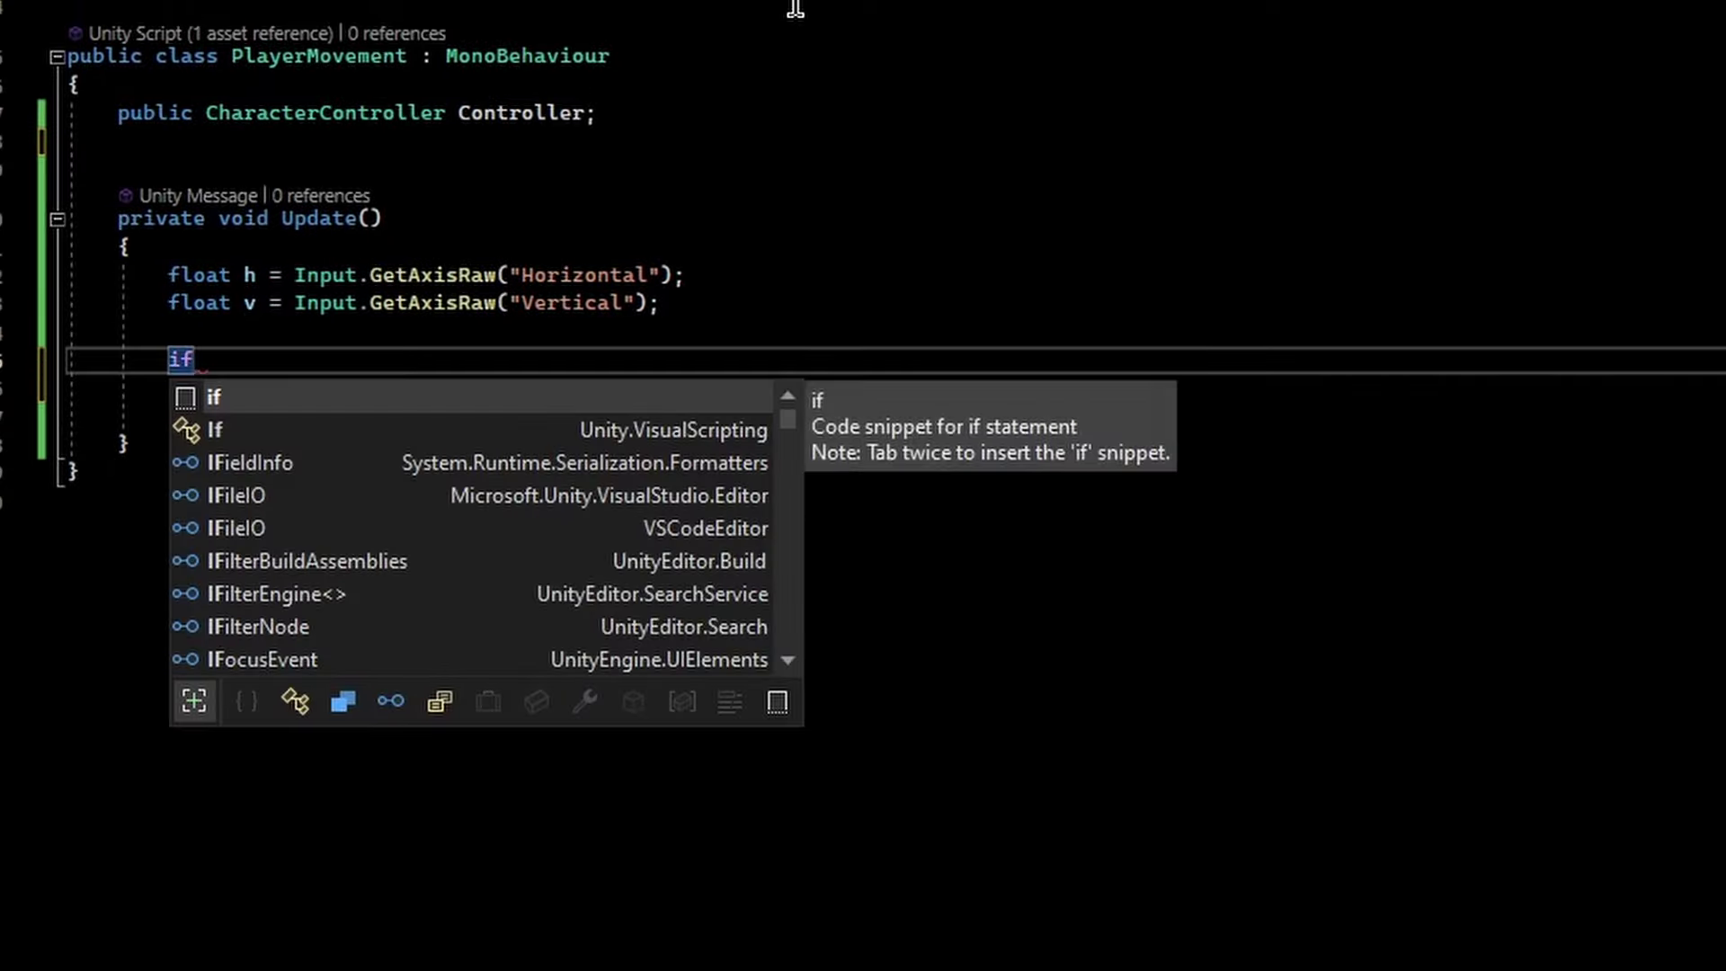
type("(h !=")
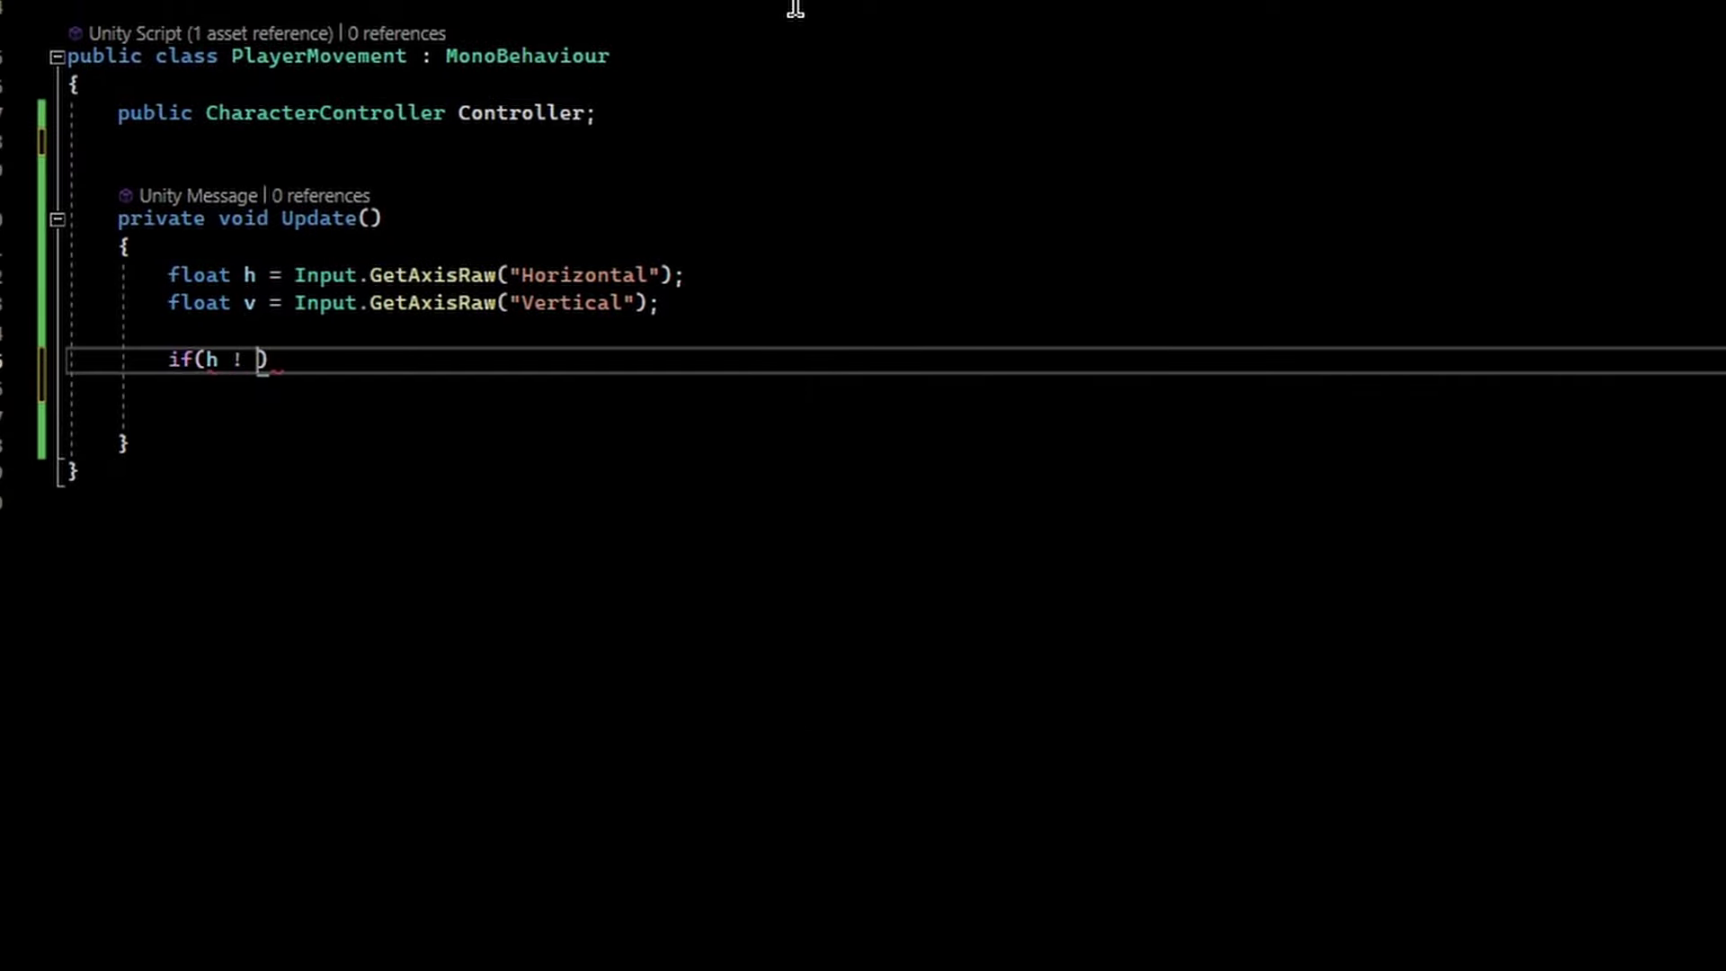
type(" 0")
type(" &&")
type(" v != 0")
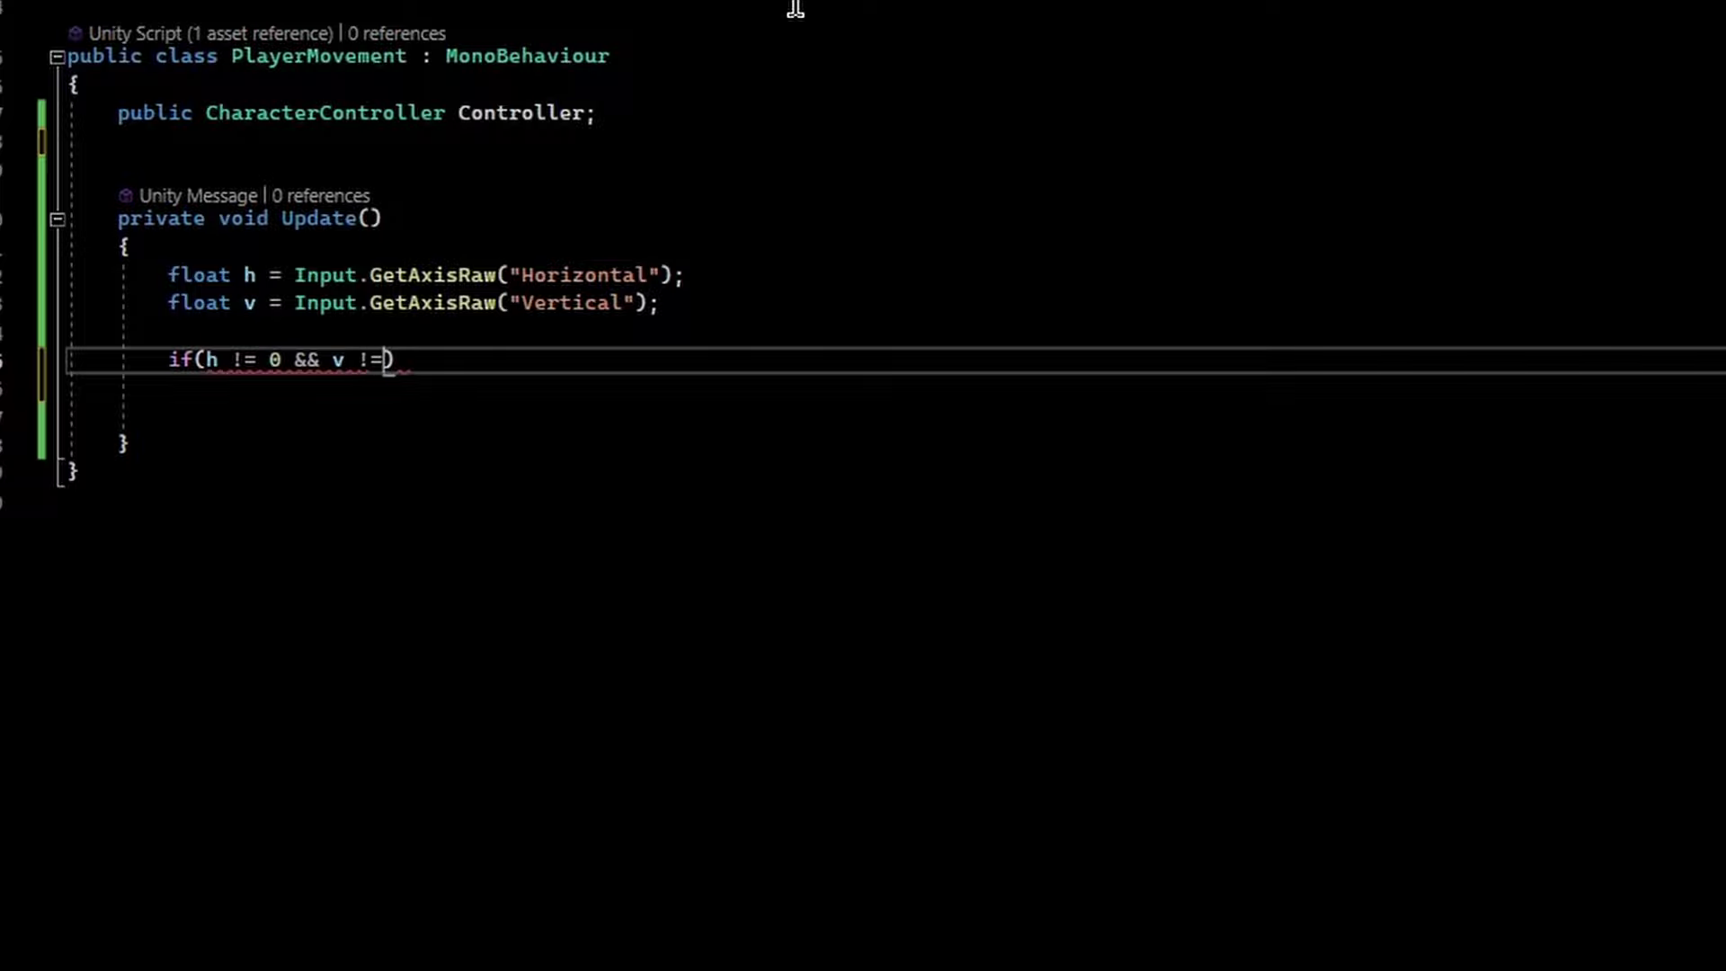
key("End")
key("Return")
type("{")
key("Return")
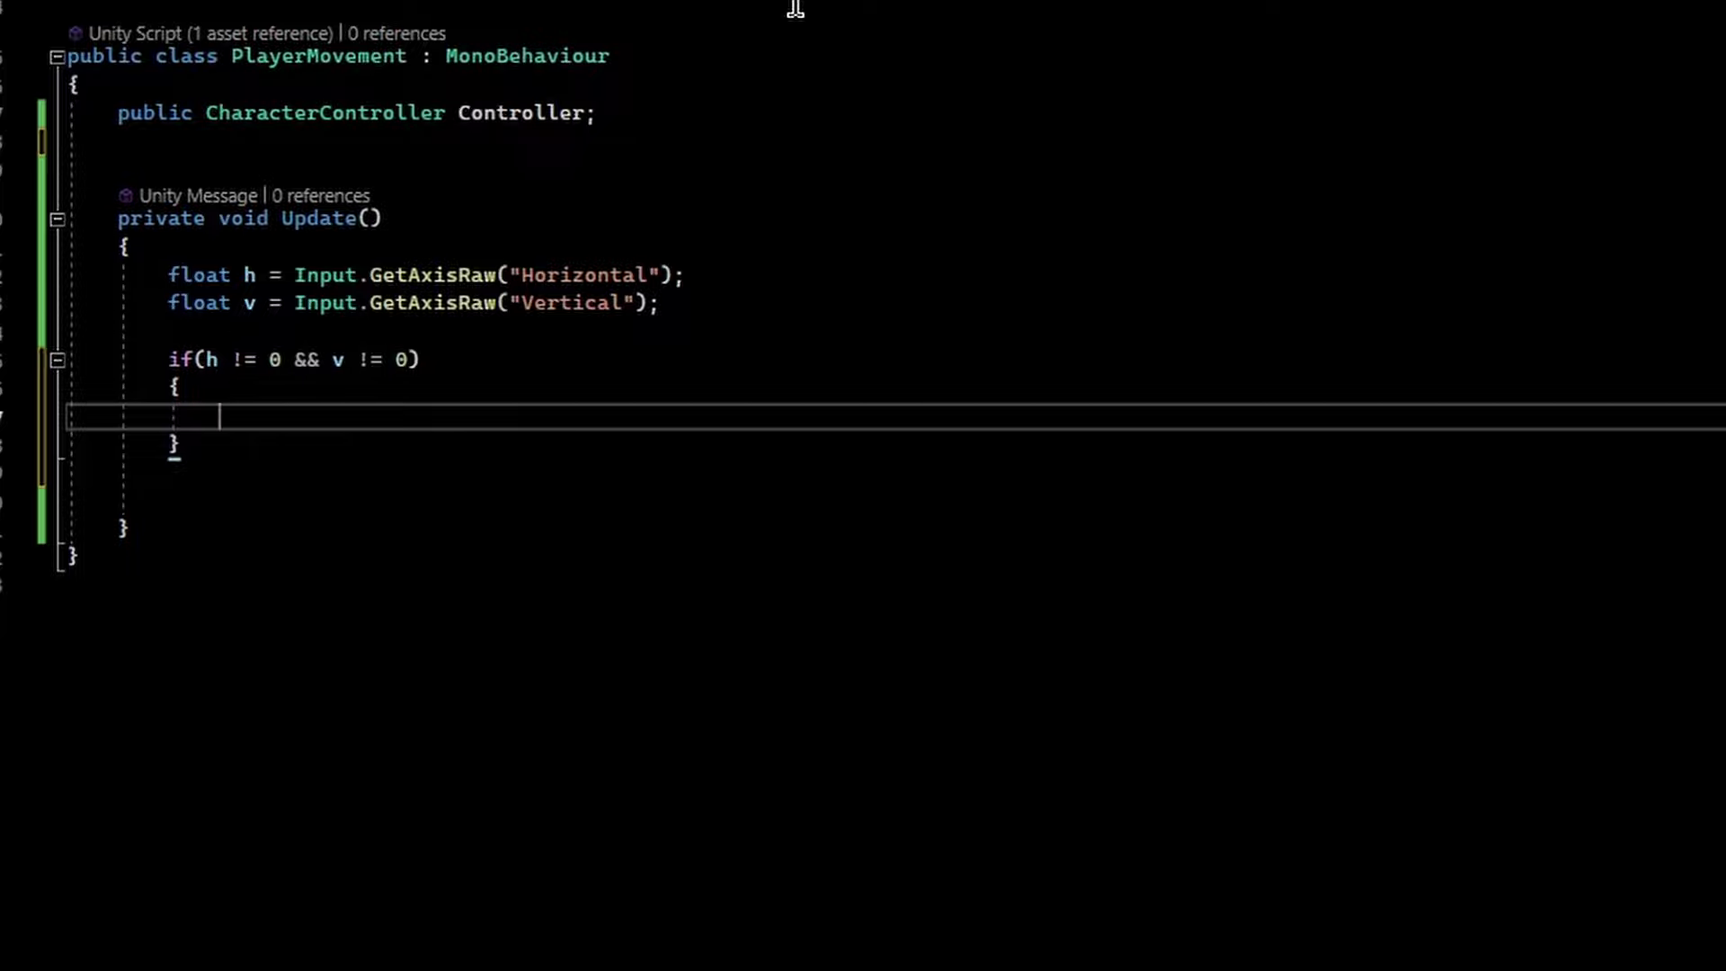
Examine the if condition, including its != comparisons and the && operator joining the h and v checks
left_click_drag(268, 360, 169, 359)
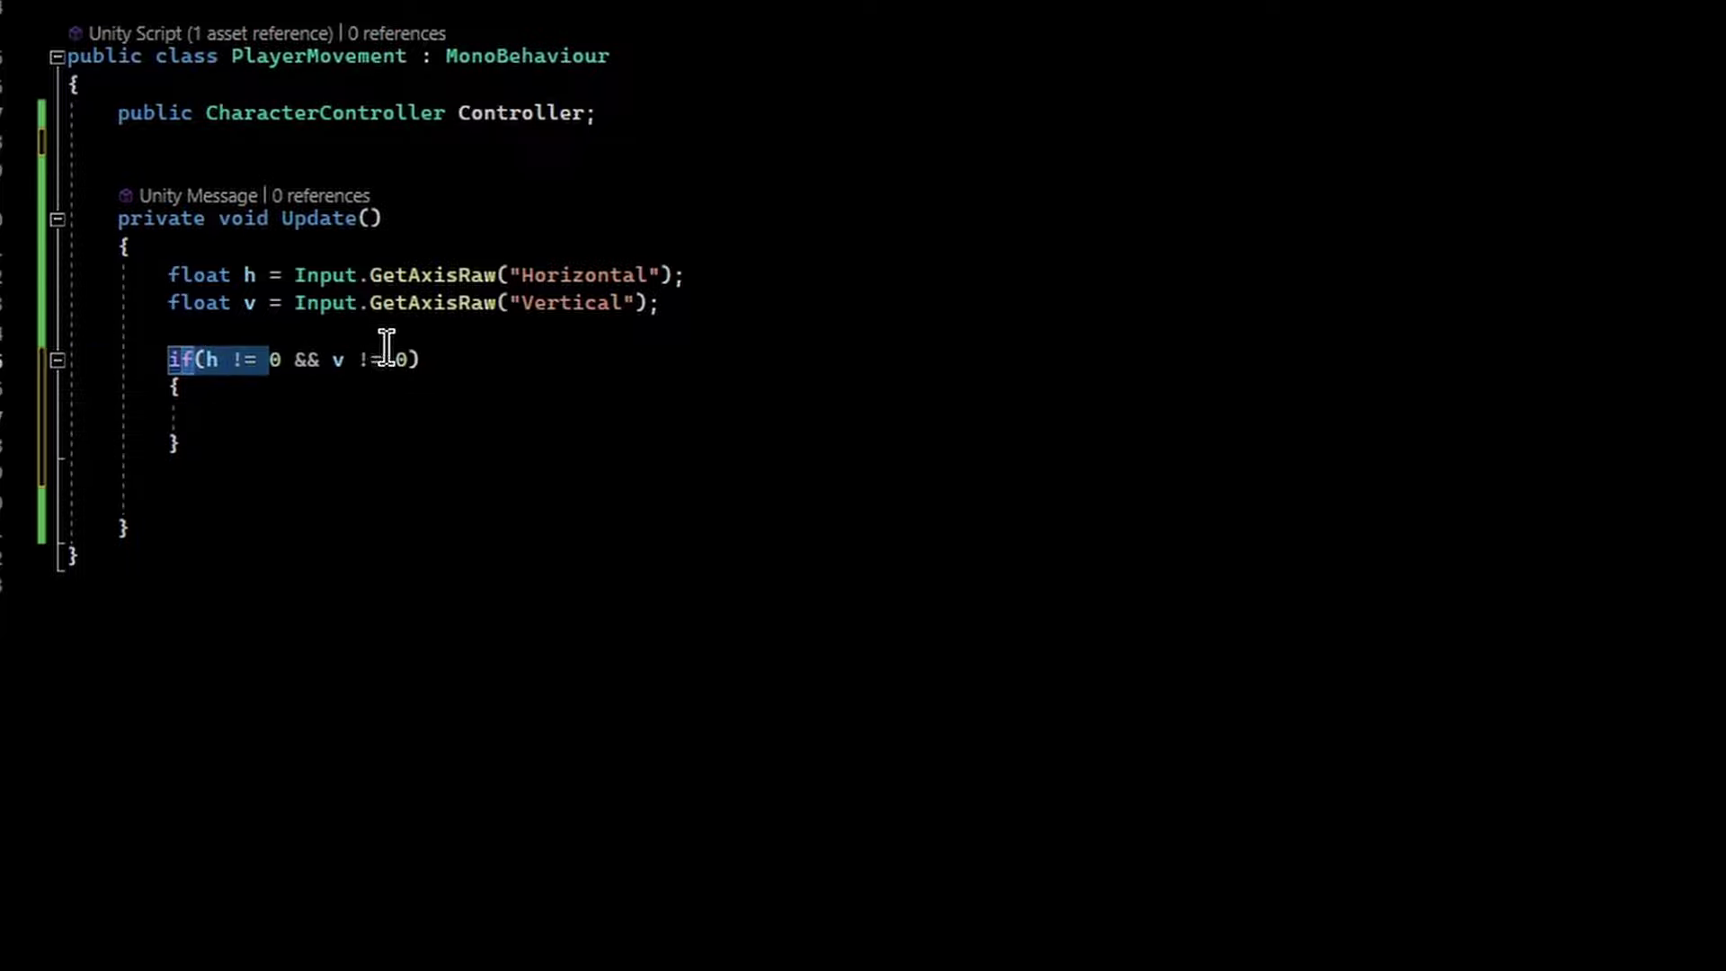
left_click_drag(386, 346, 416, 359)
left_click(409, 359)
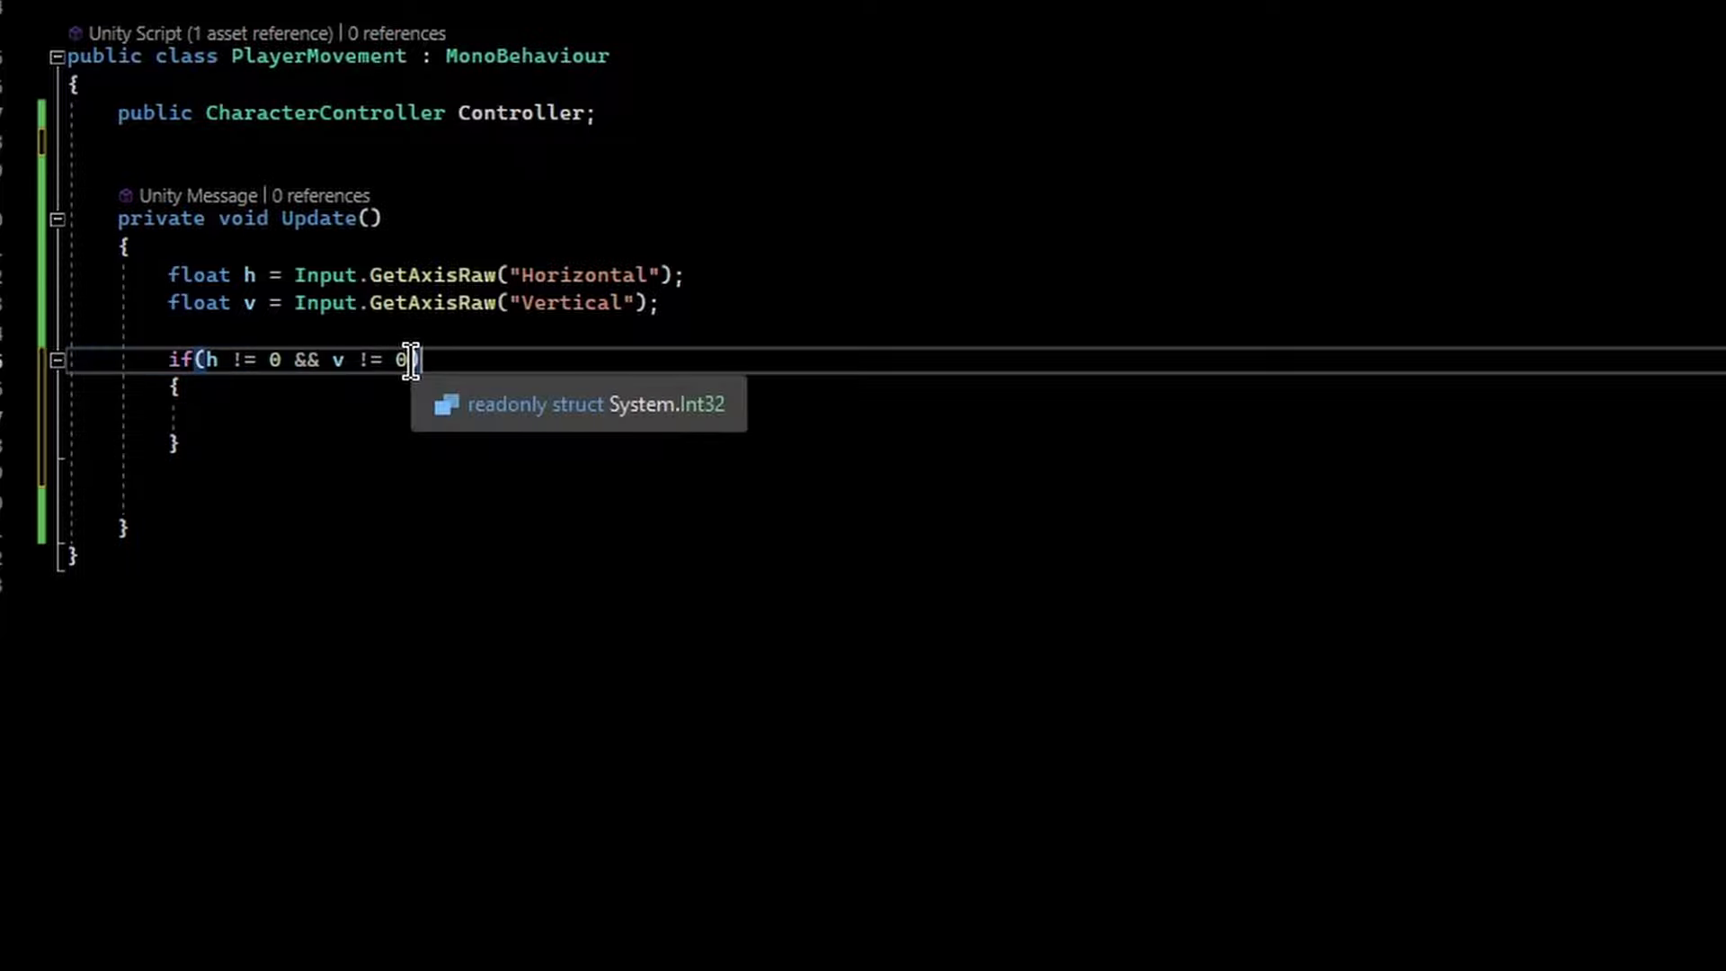
left_click(242, 423)
left_click(239, 362)
double_click(240, 360)
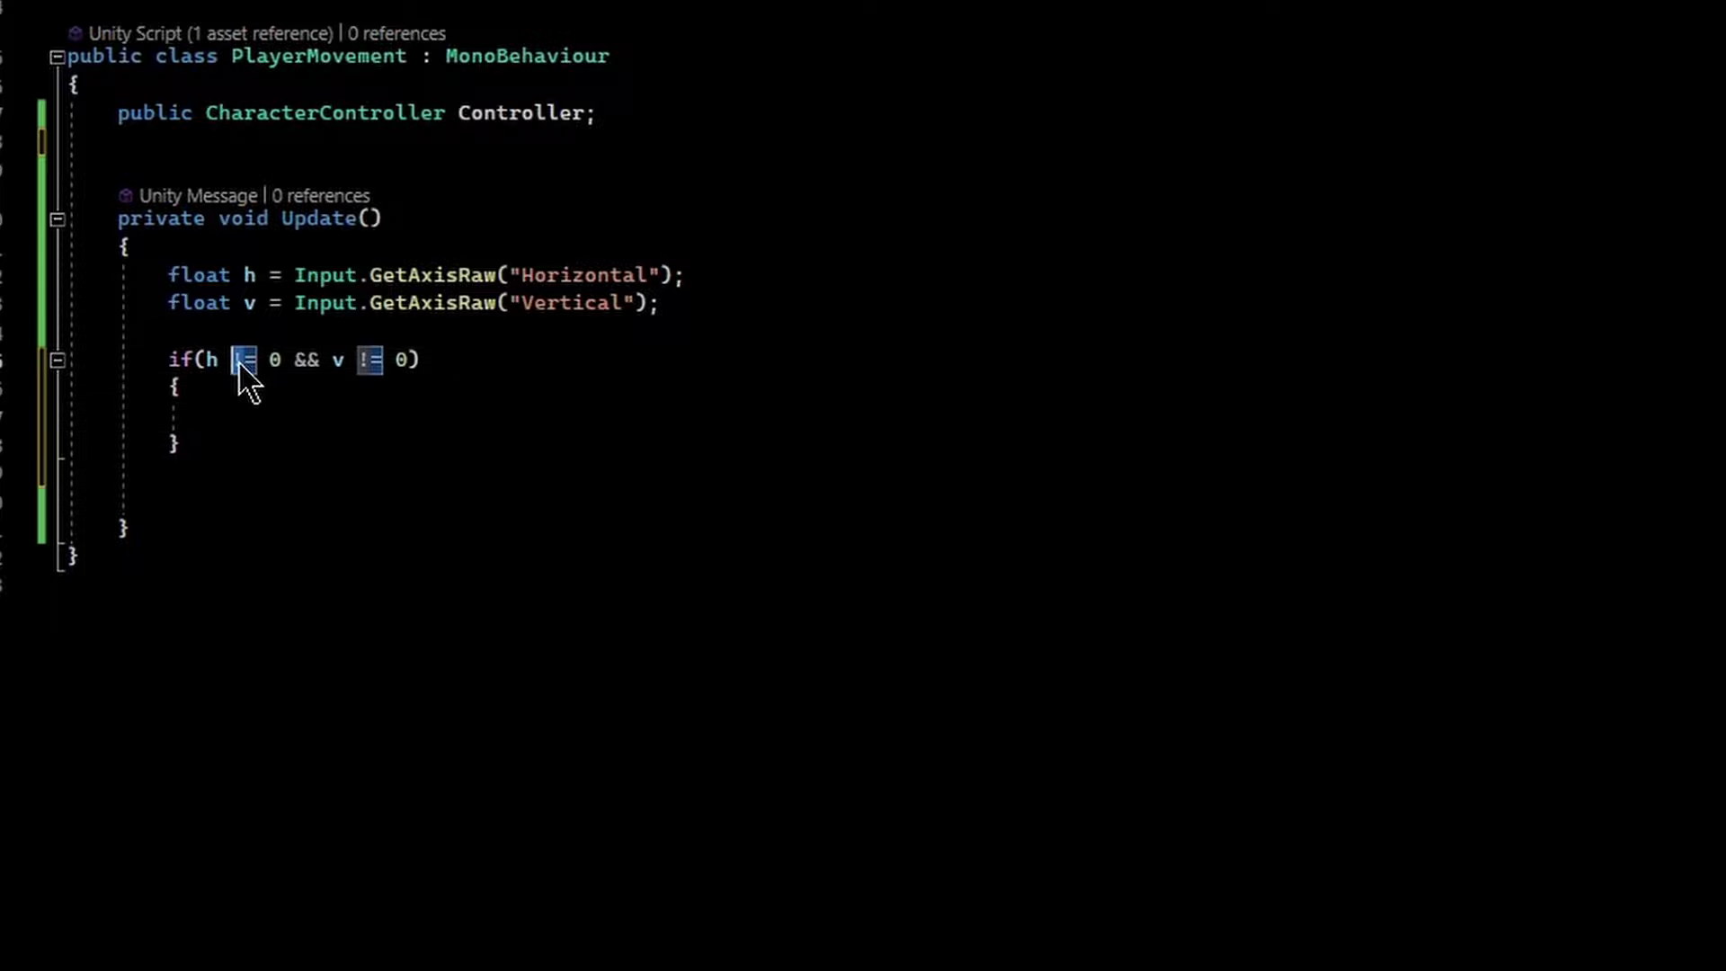
left_click(254, 362)
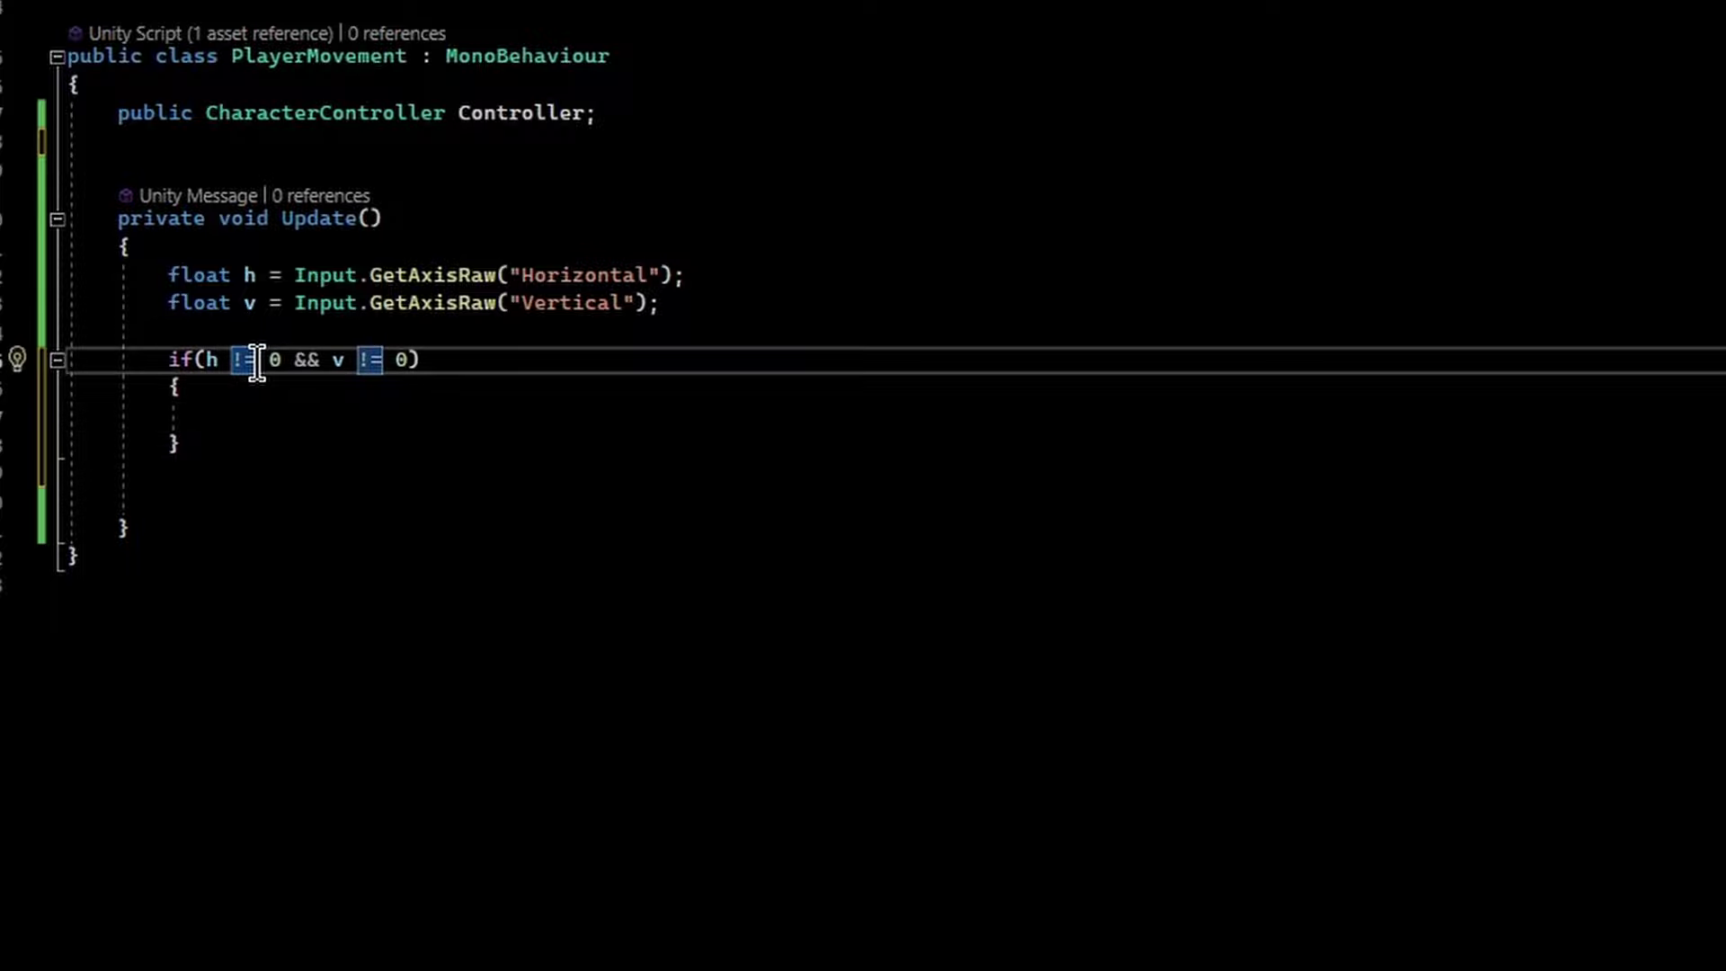
left_click_drag(256, 363, 236, 365)
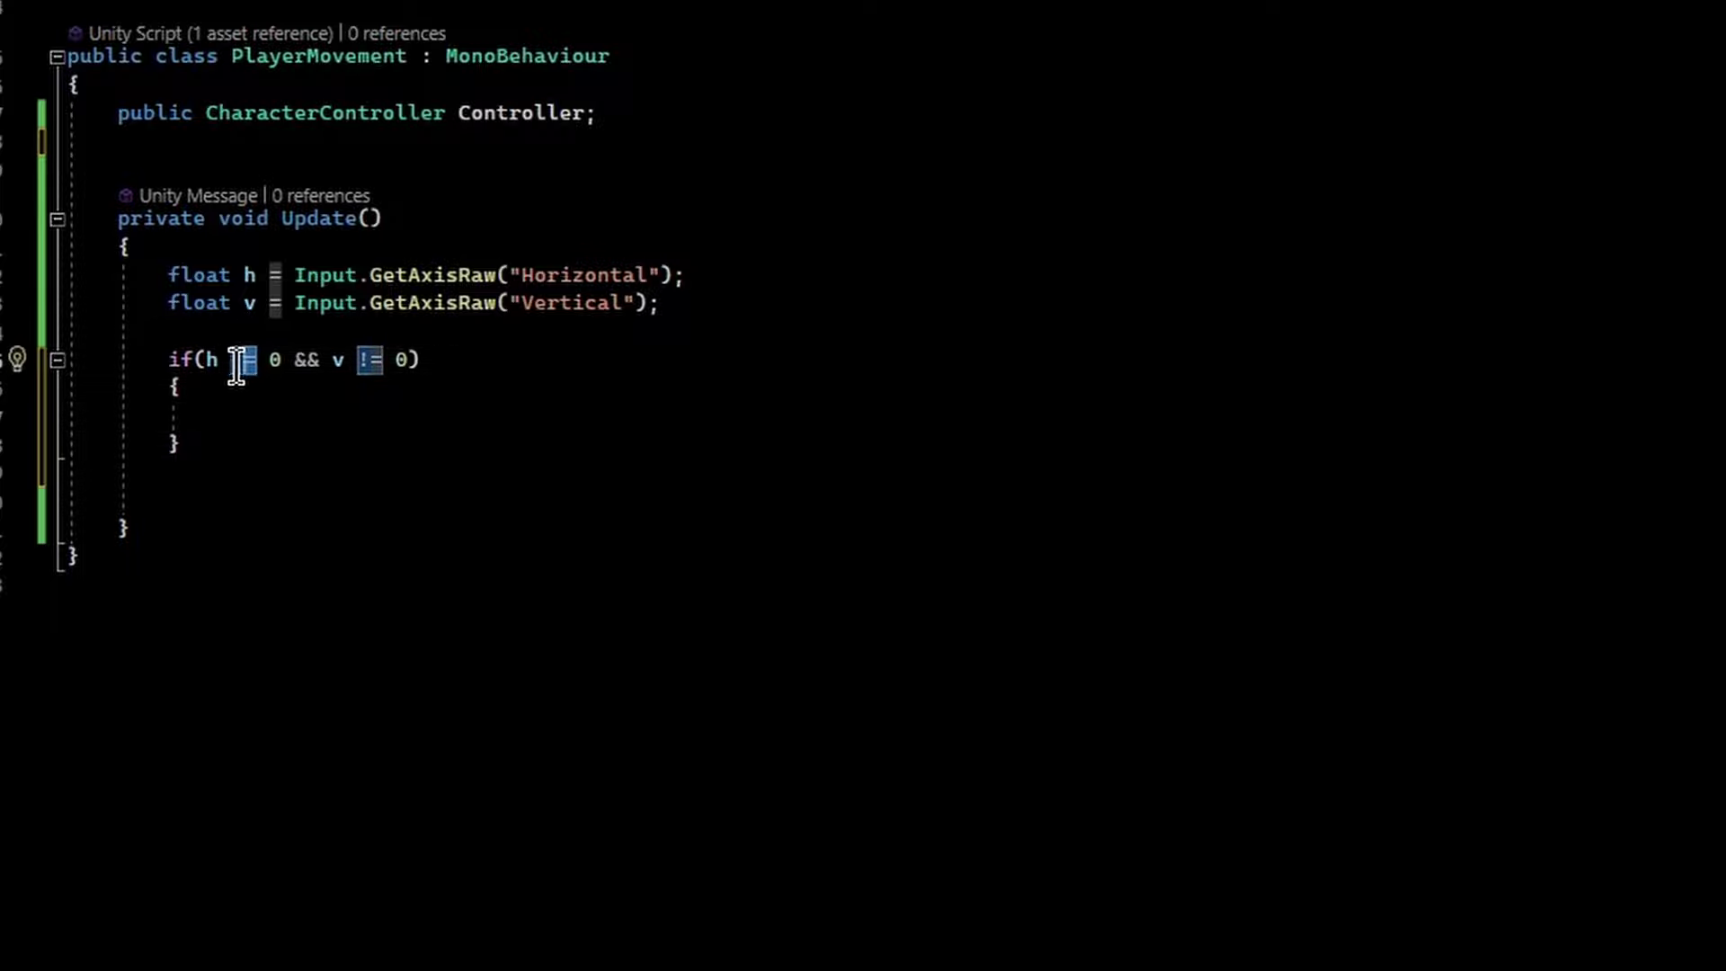
double_click(298, 364)
mouse_move(324, 360)
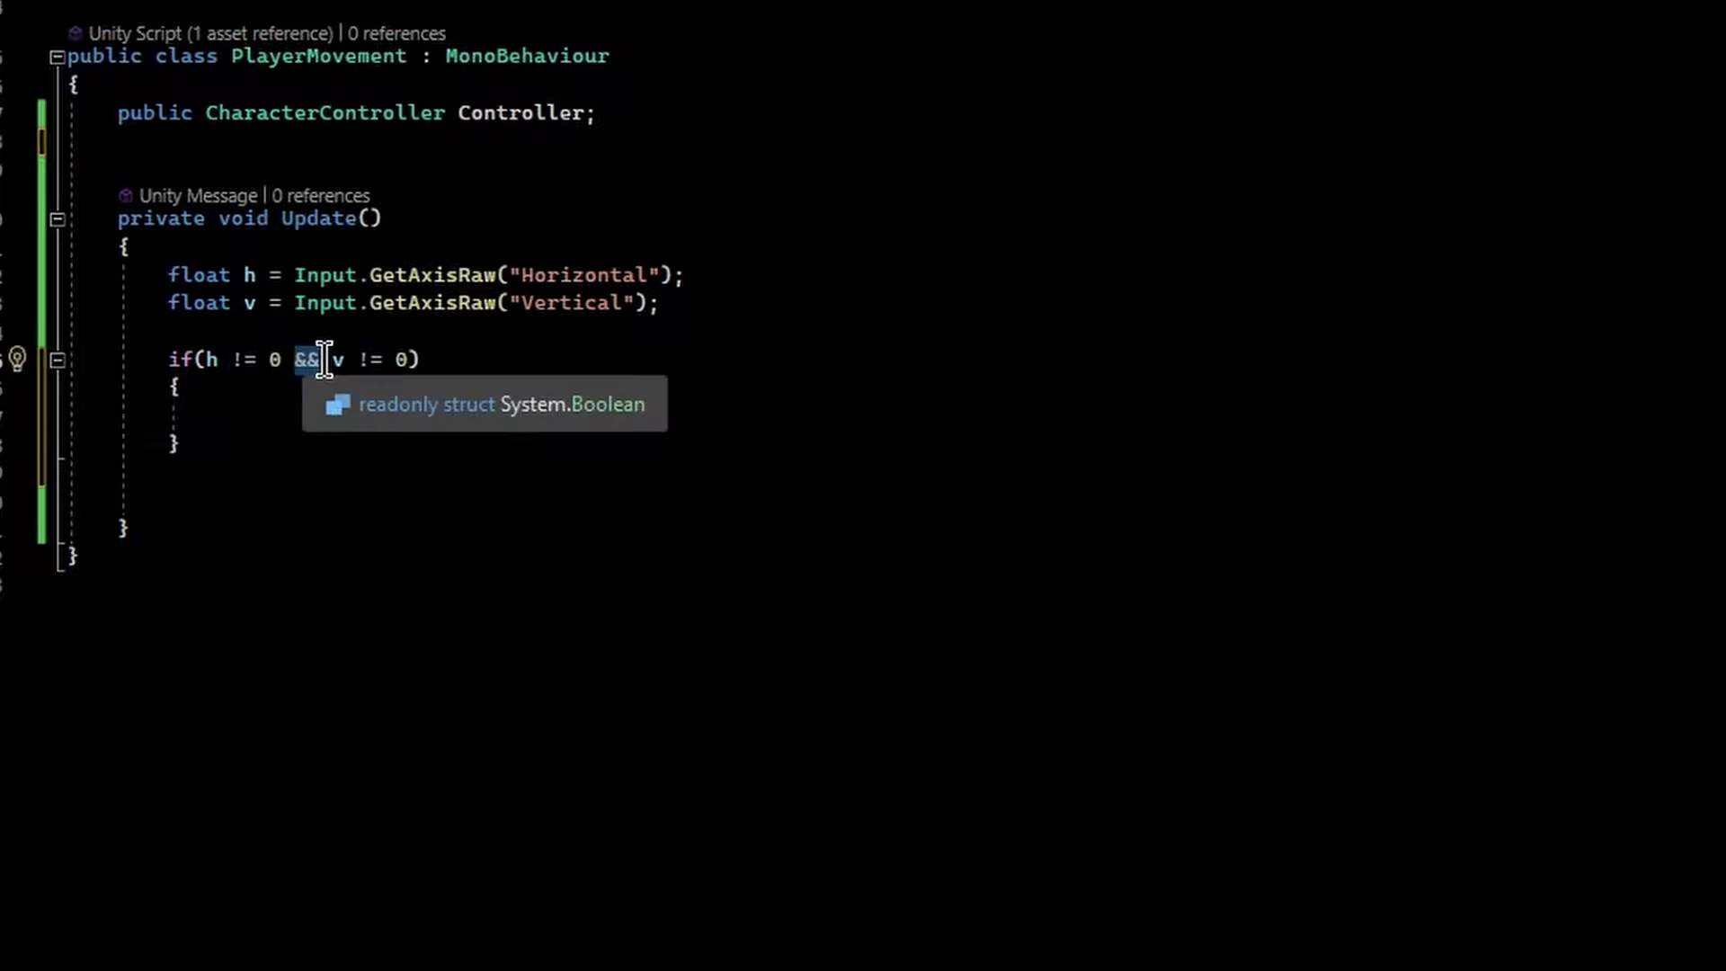
left_click(247, 389)
double_click(252, 363)
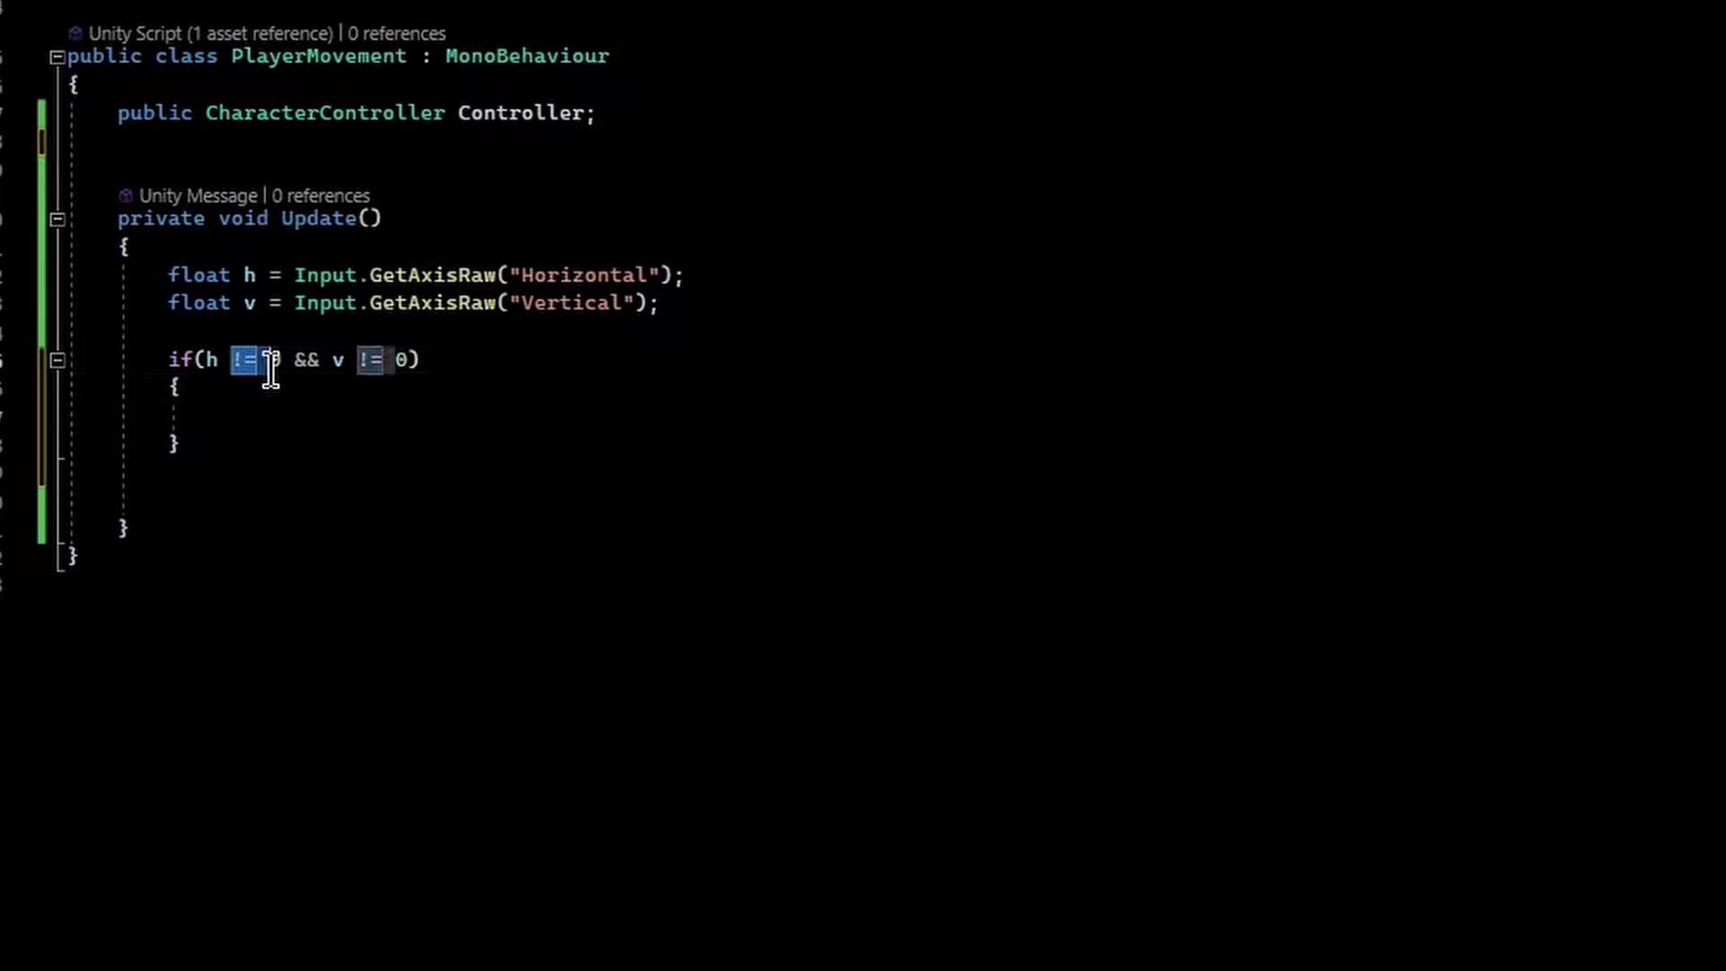
left_click_drag(270, 369, 408, 369)
left_click(297, 441)
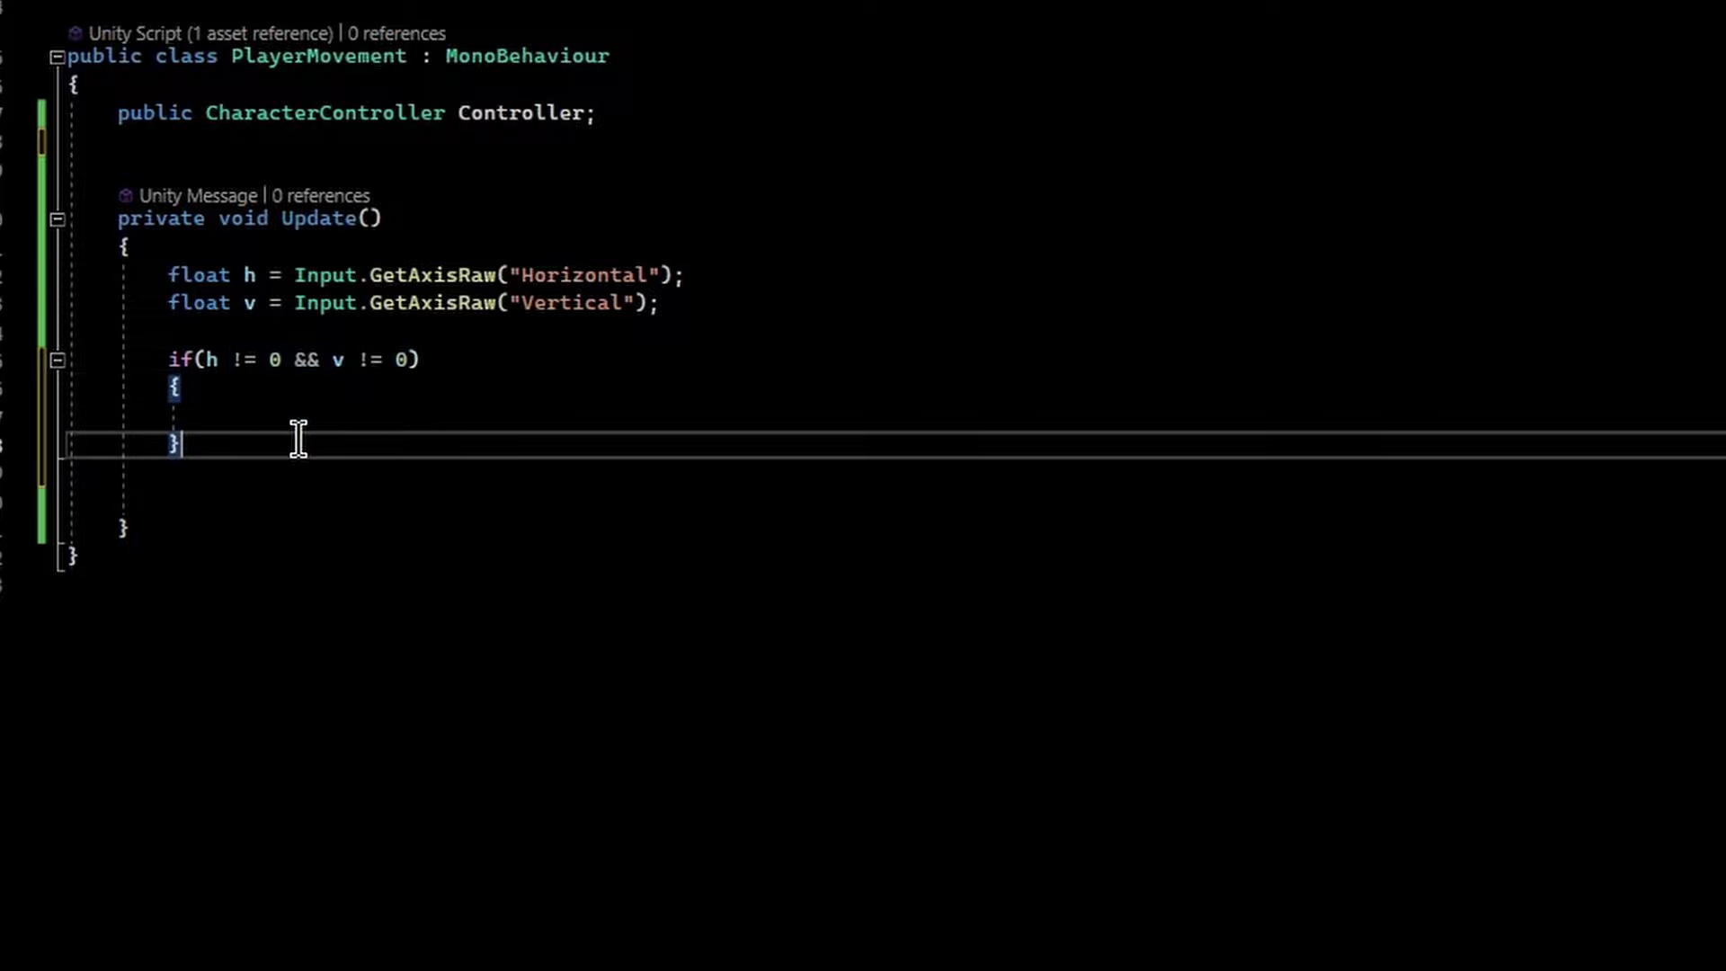
Replace the && operator with || in the if condition joining the h and v checks
left_click(305, 418)
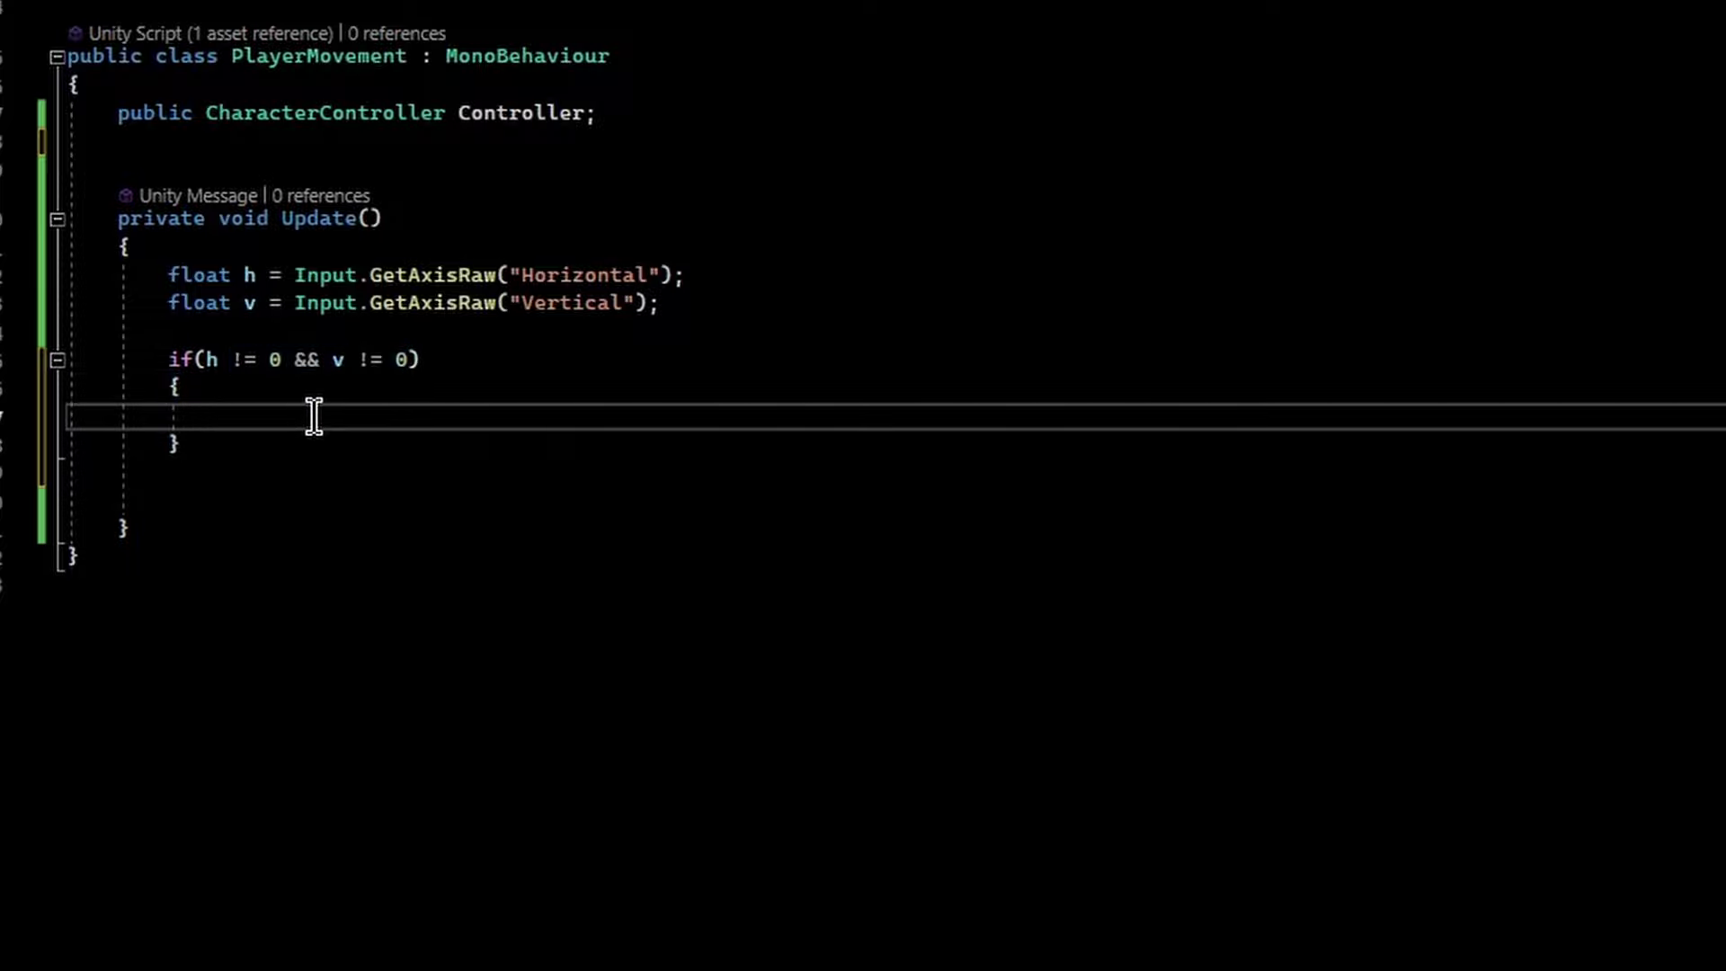
double_click(306, 361)
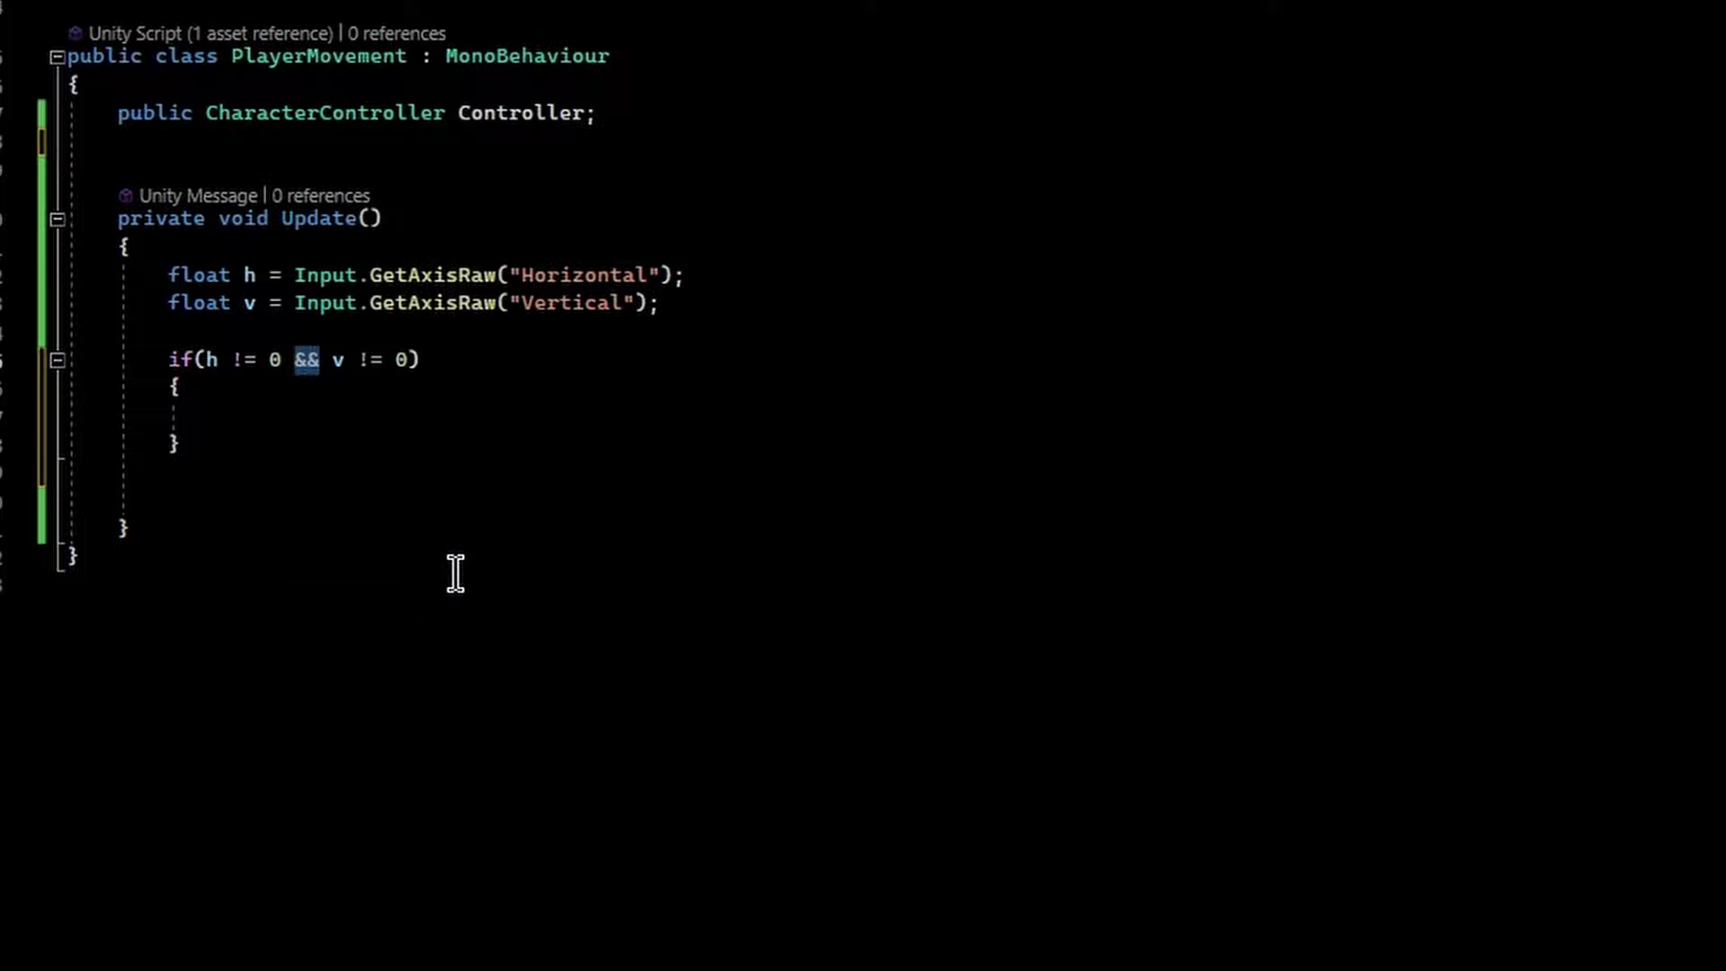
type("||")
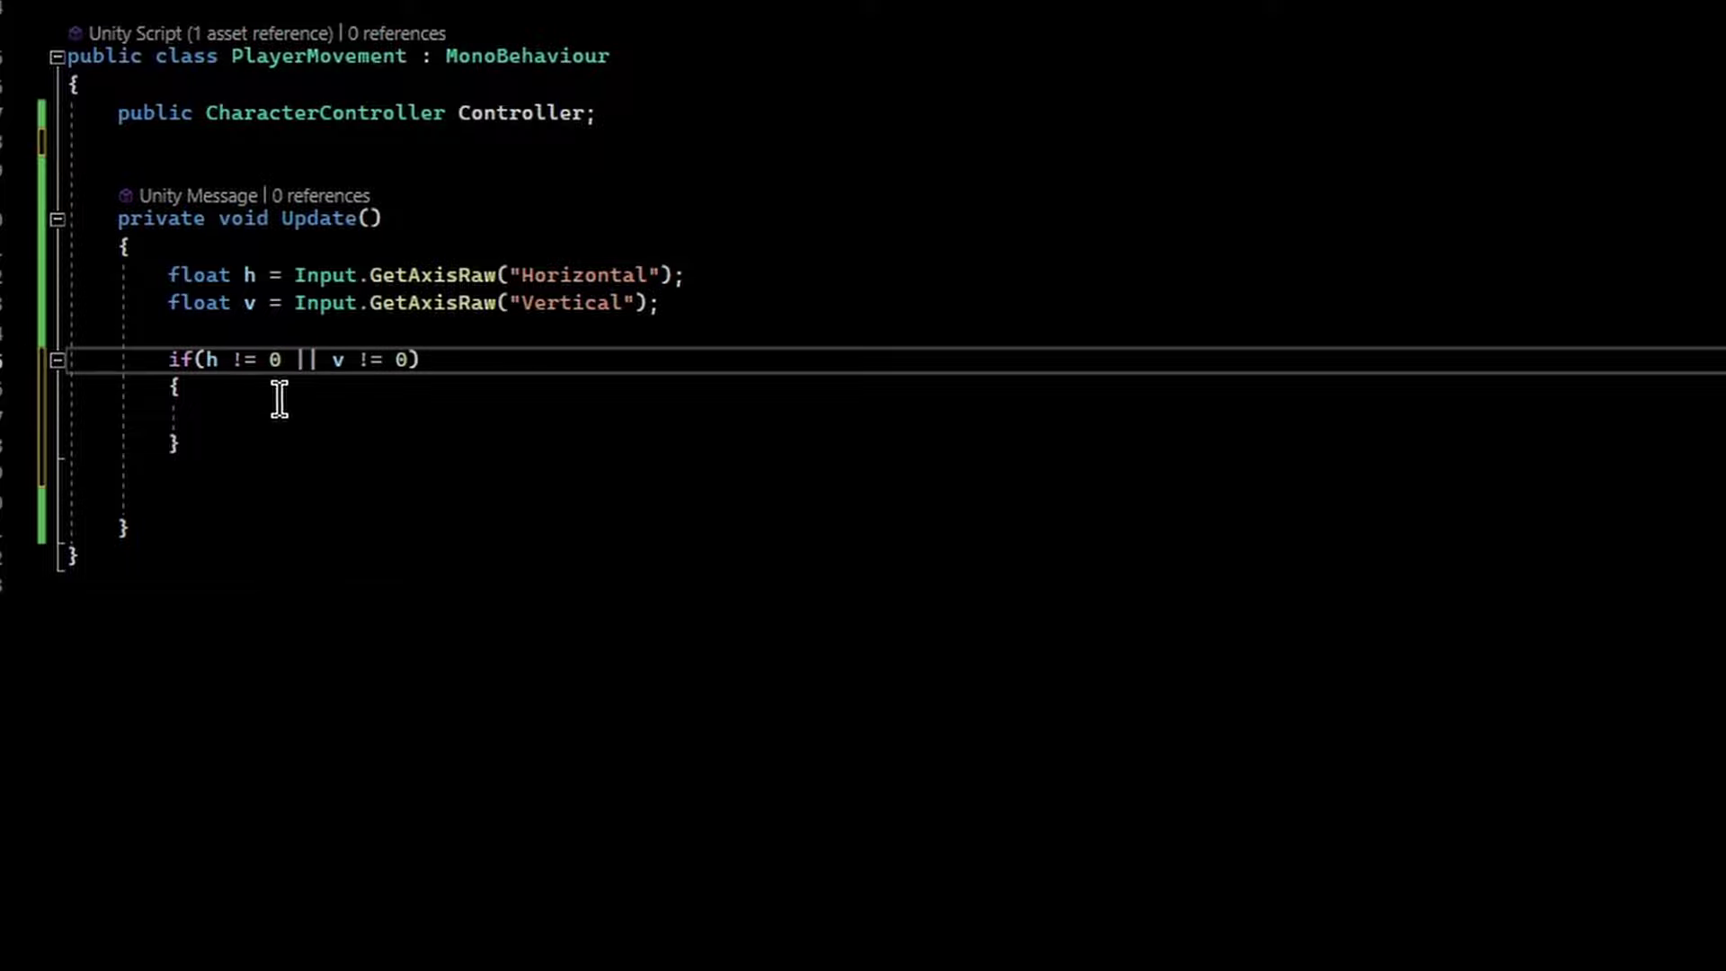
double_click(212, 361)
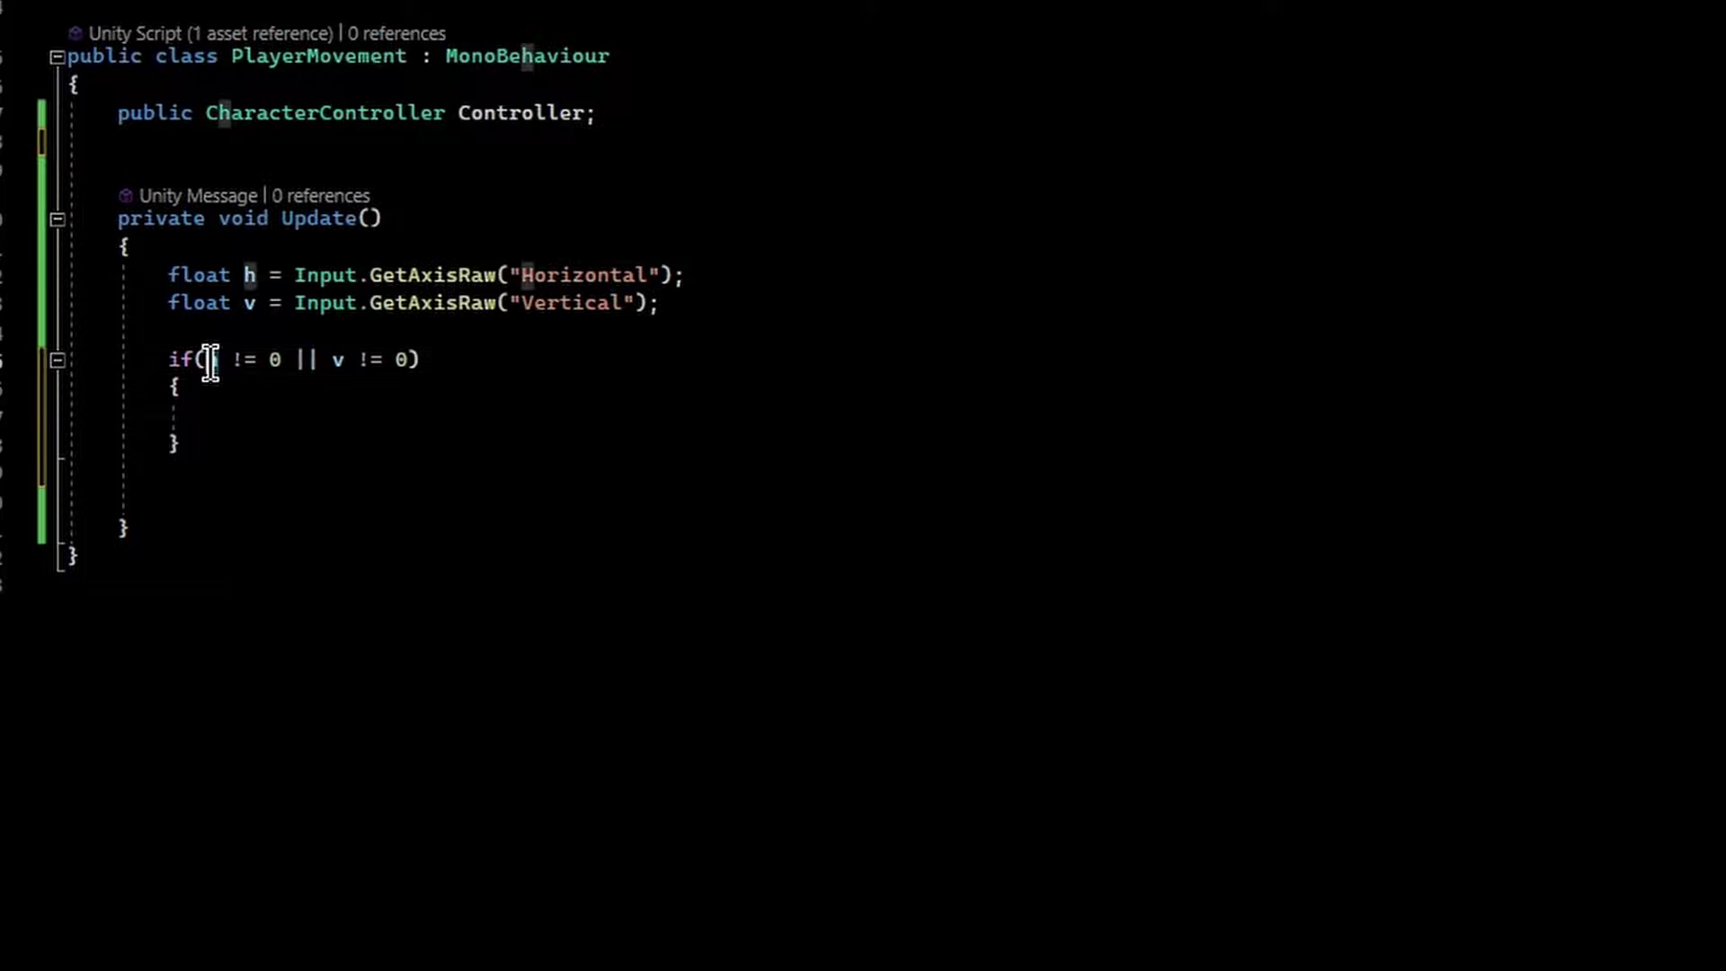
left_click(273, 364)
double_click(245, 361)
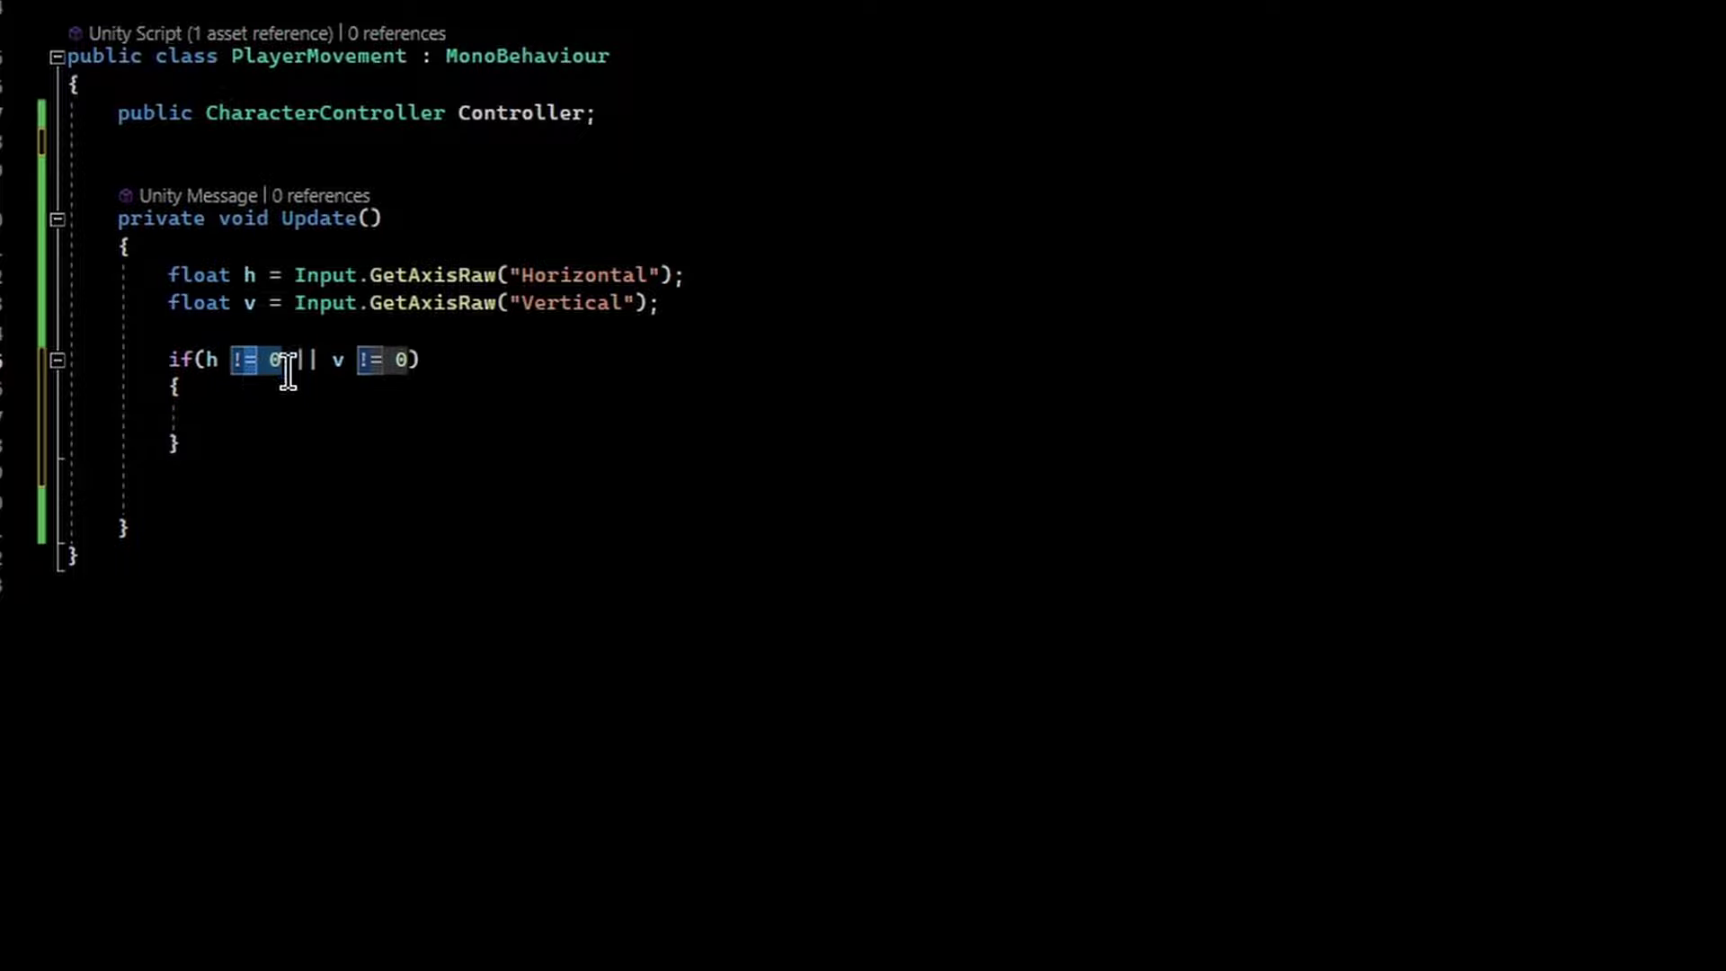
left_click_drag(405, 361, 332, 366)
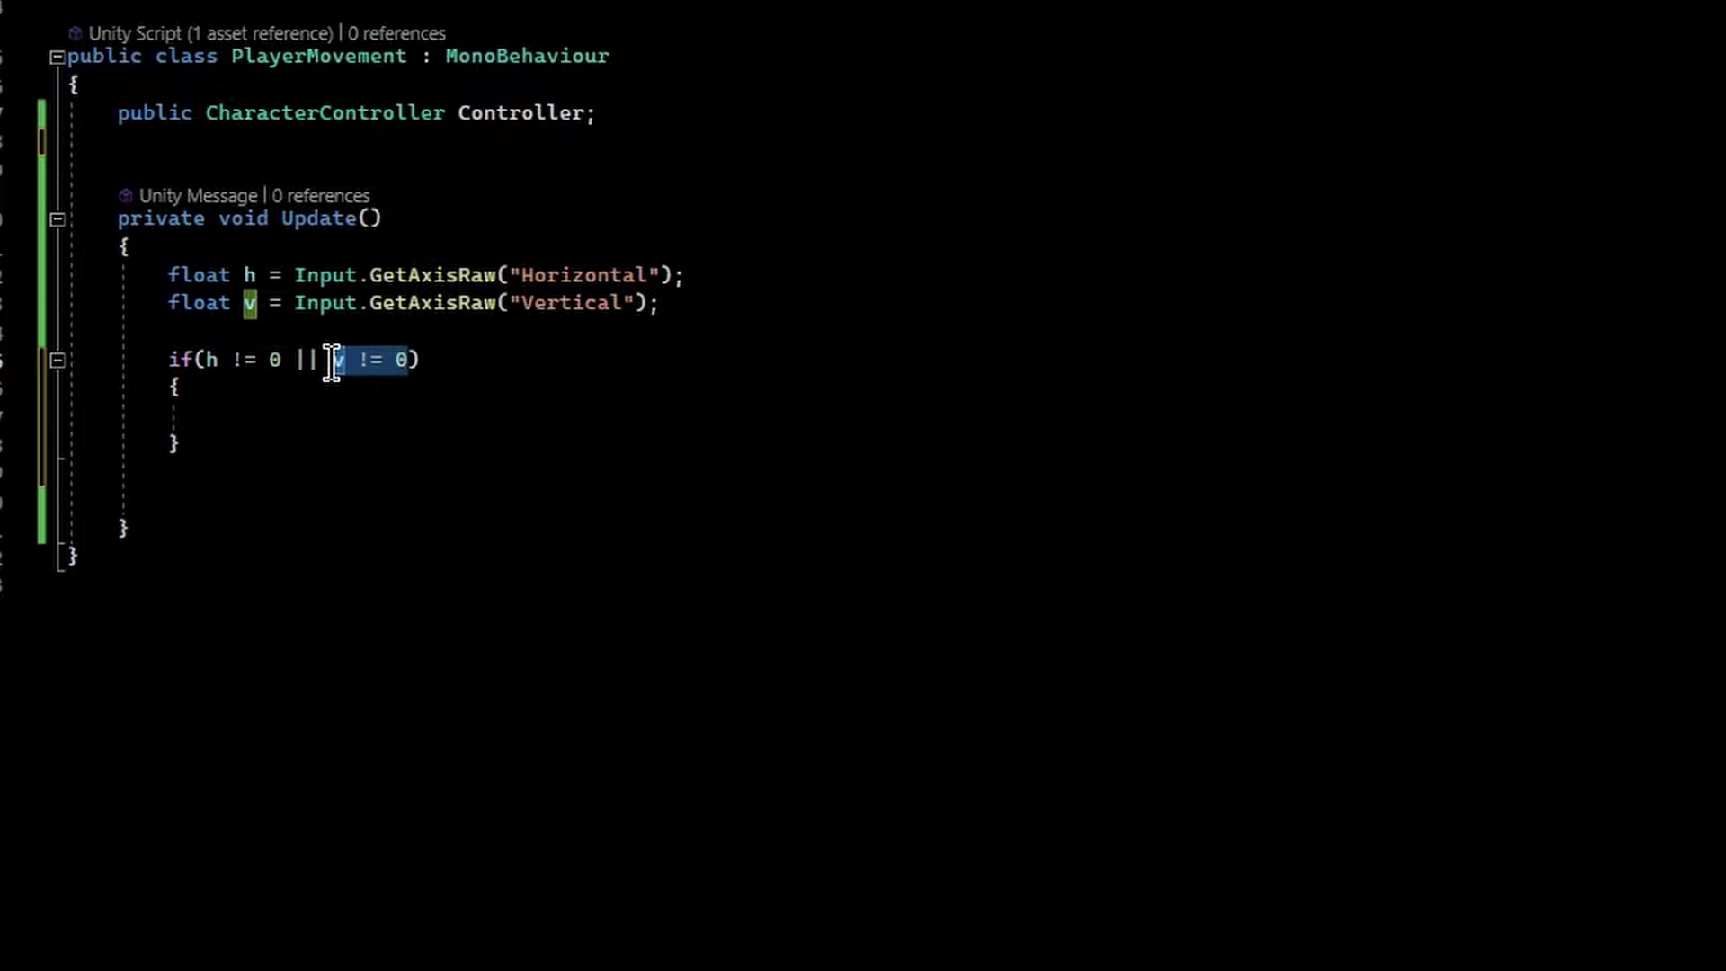
left_click(313, 416)
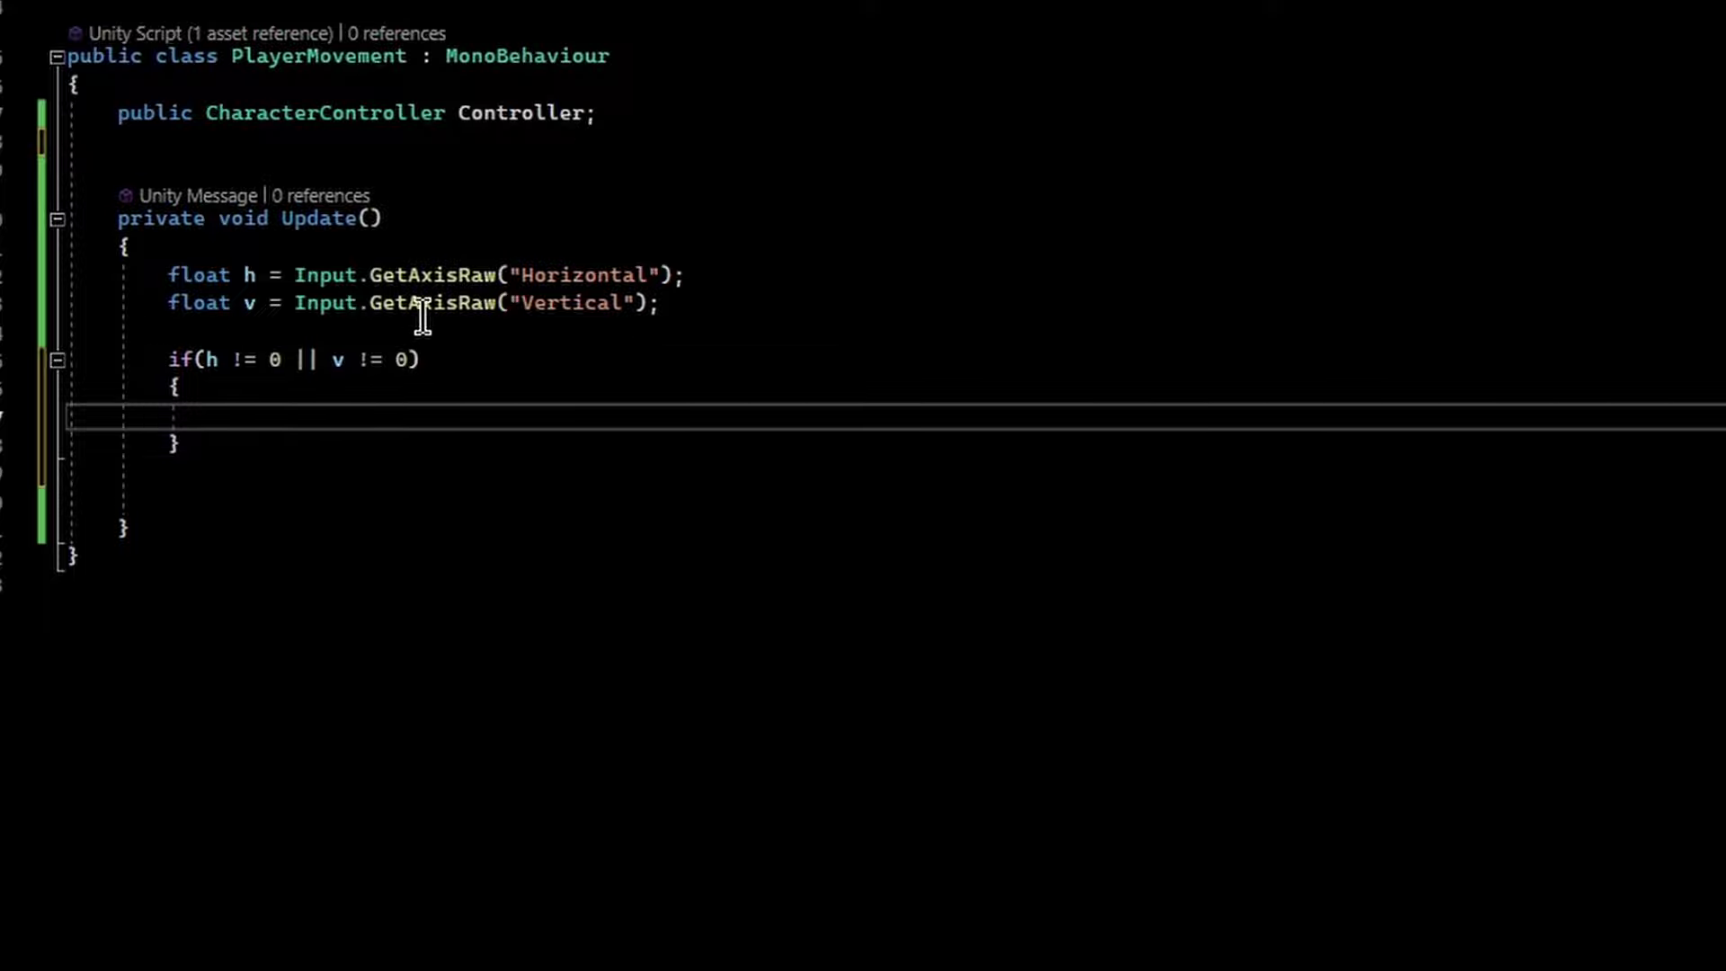
Declare public Animator A; on the line below the CharacterController field in the PlayerMovement class
mouse_move(456, 306)
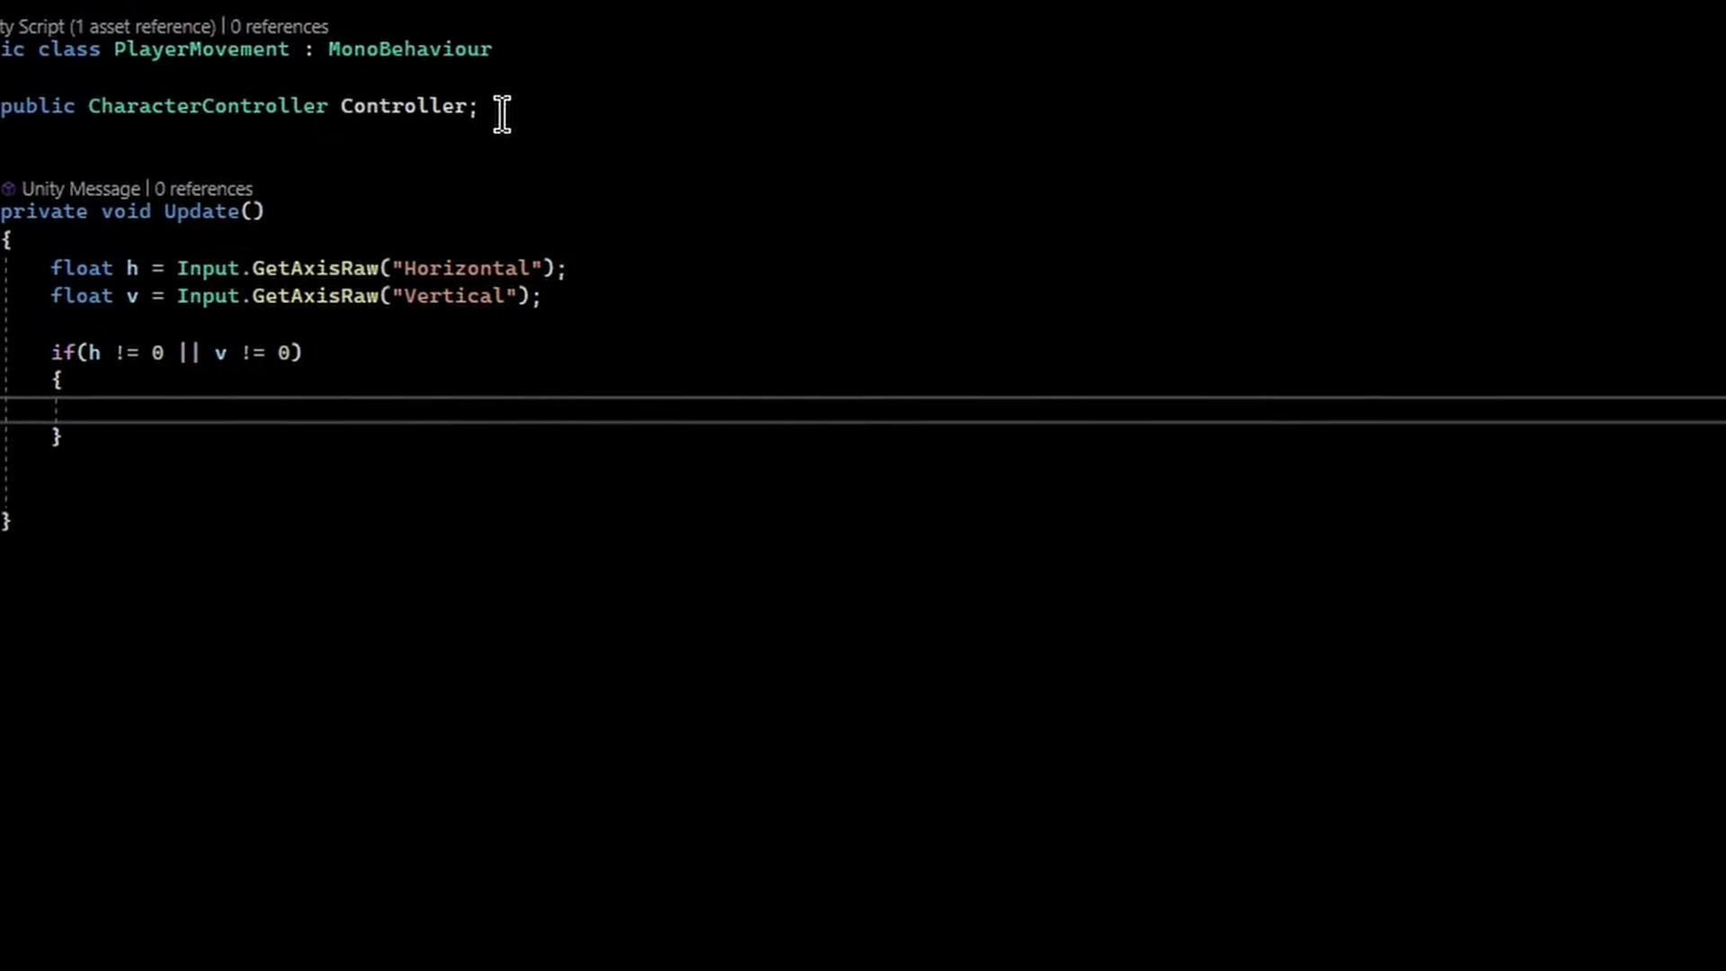
left_click_drag(617, 116, 165, 113)
left_click_drag(48, 106, 4, 109)
left_click(184, 135)
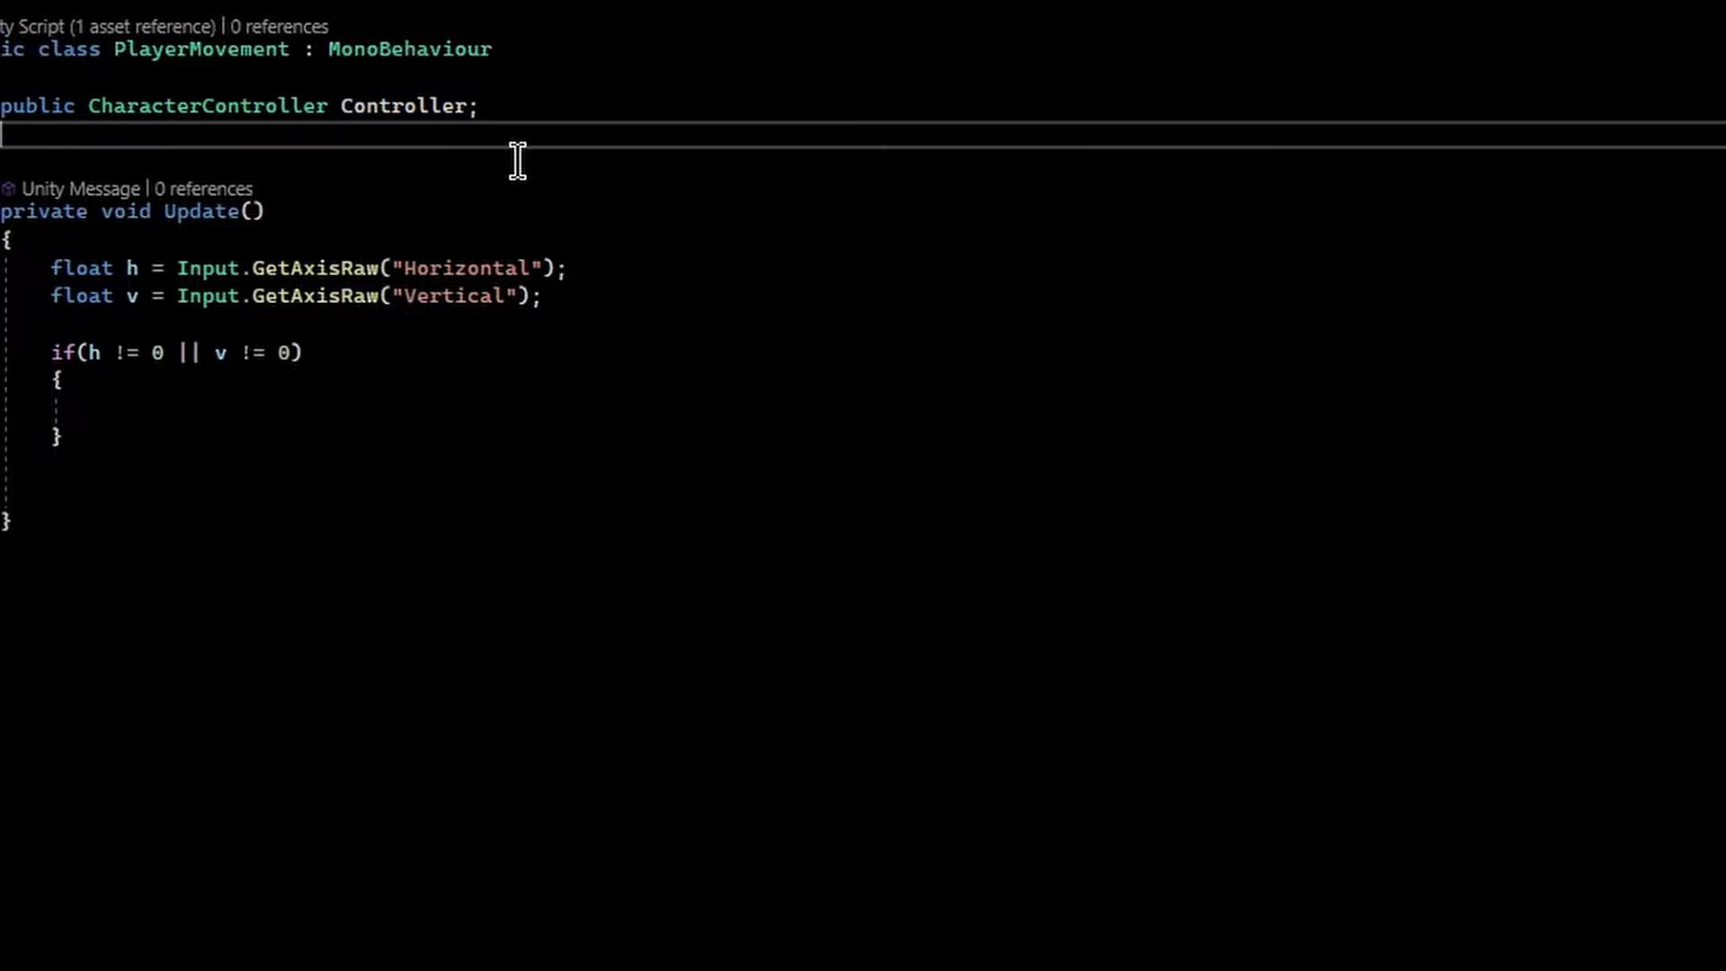
type("public An")
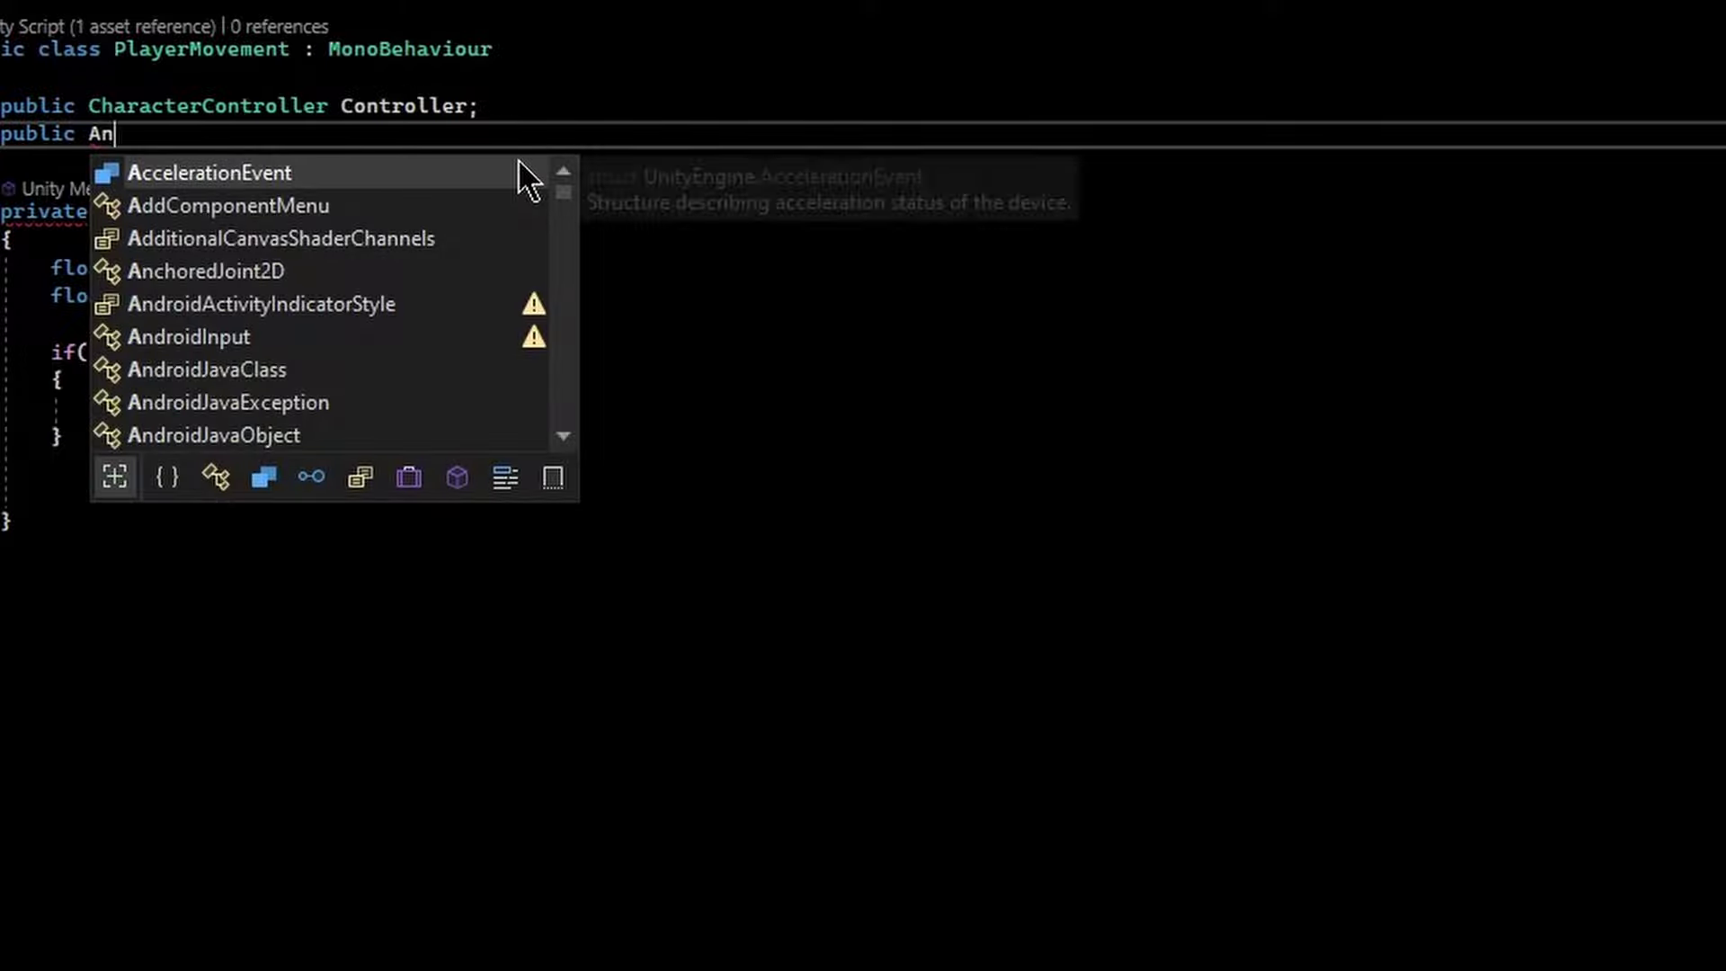
type("imator ")
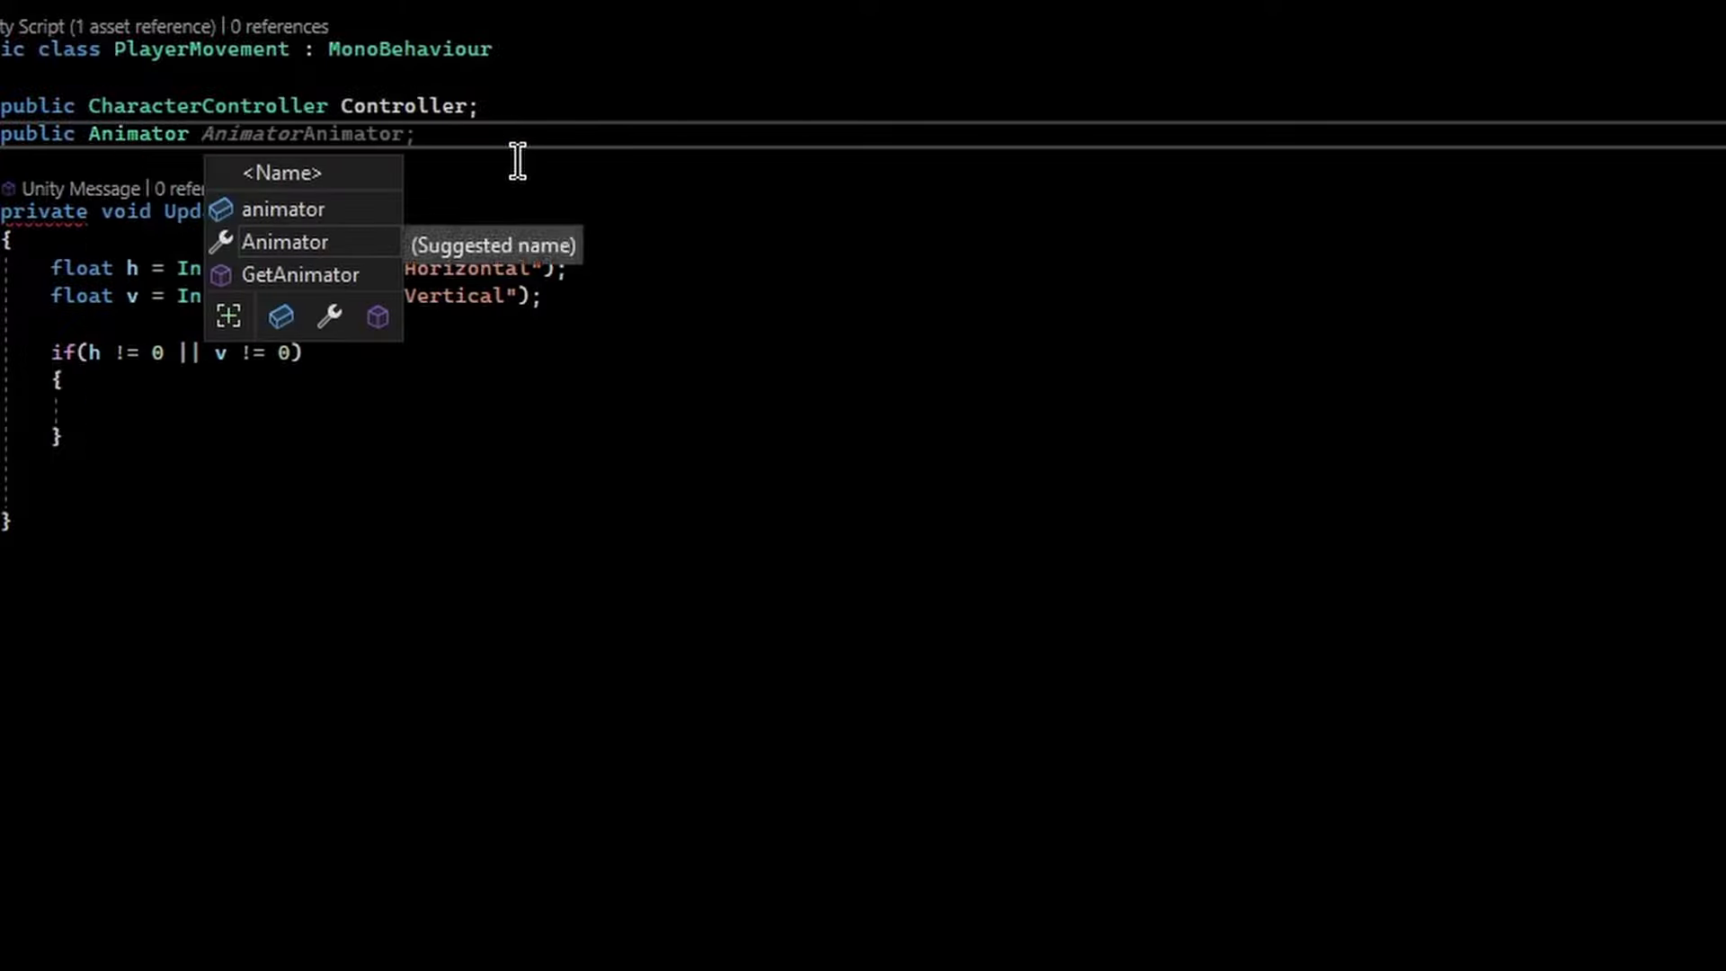
type("A;")
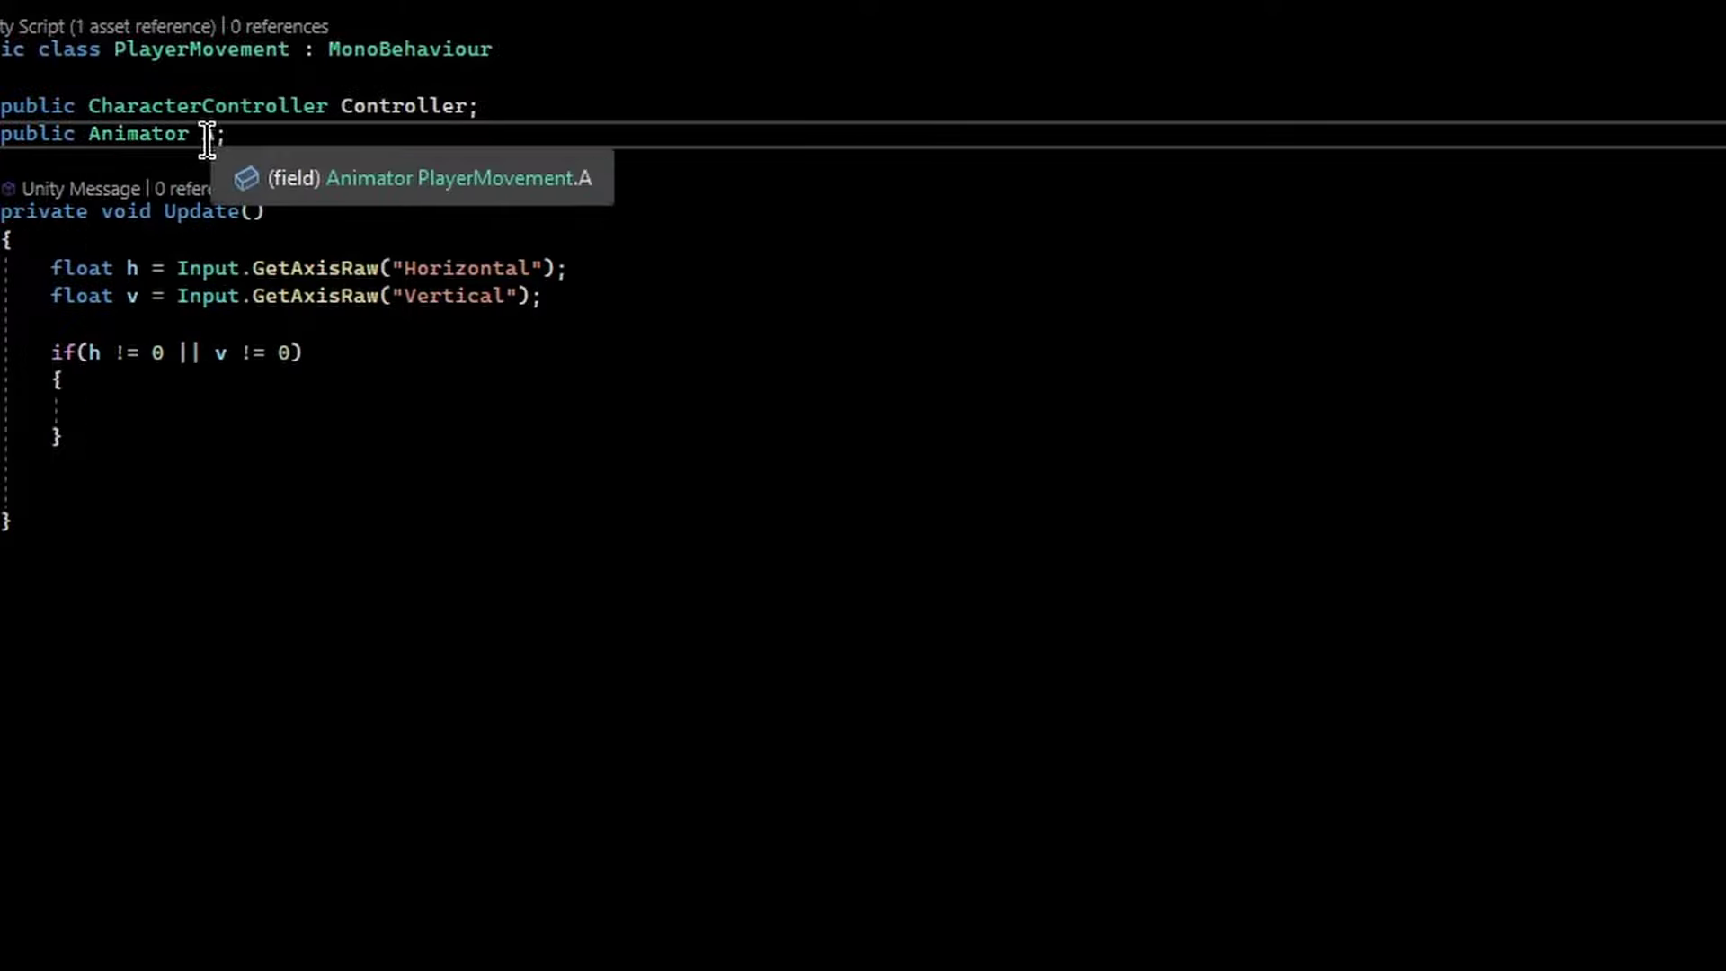
double_click(106, 137)
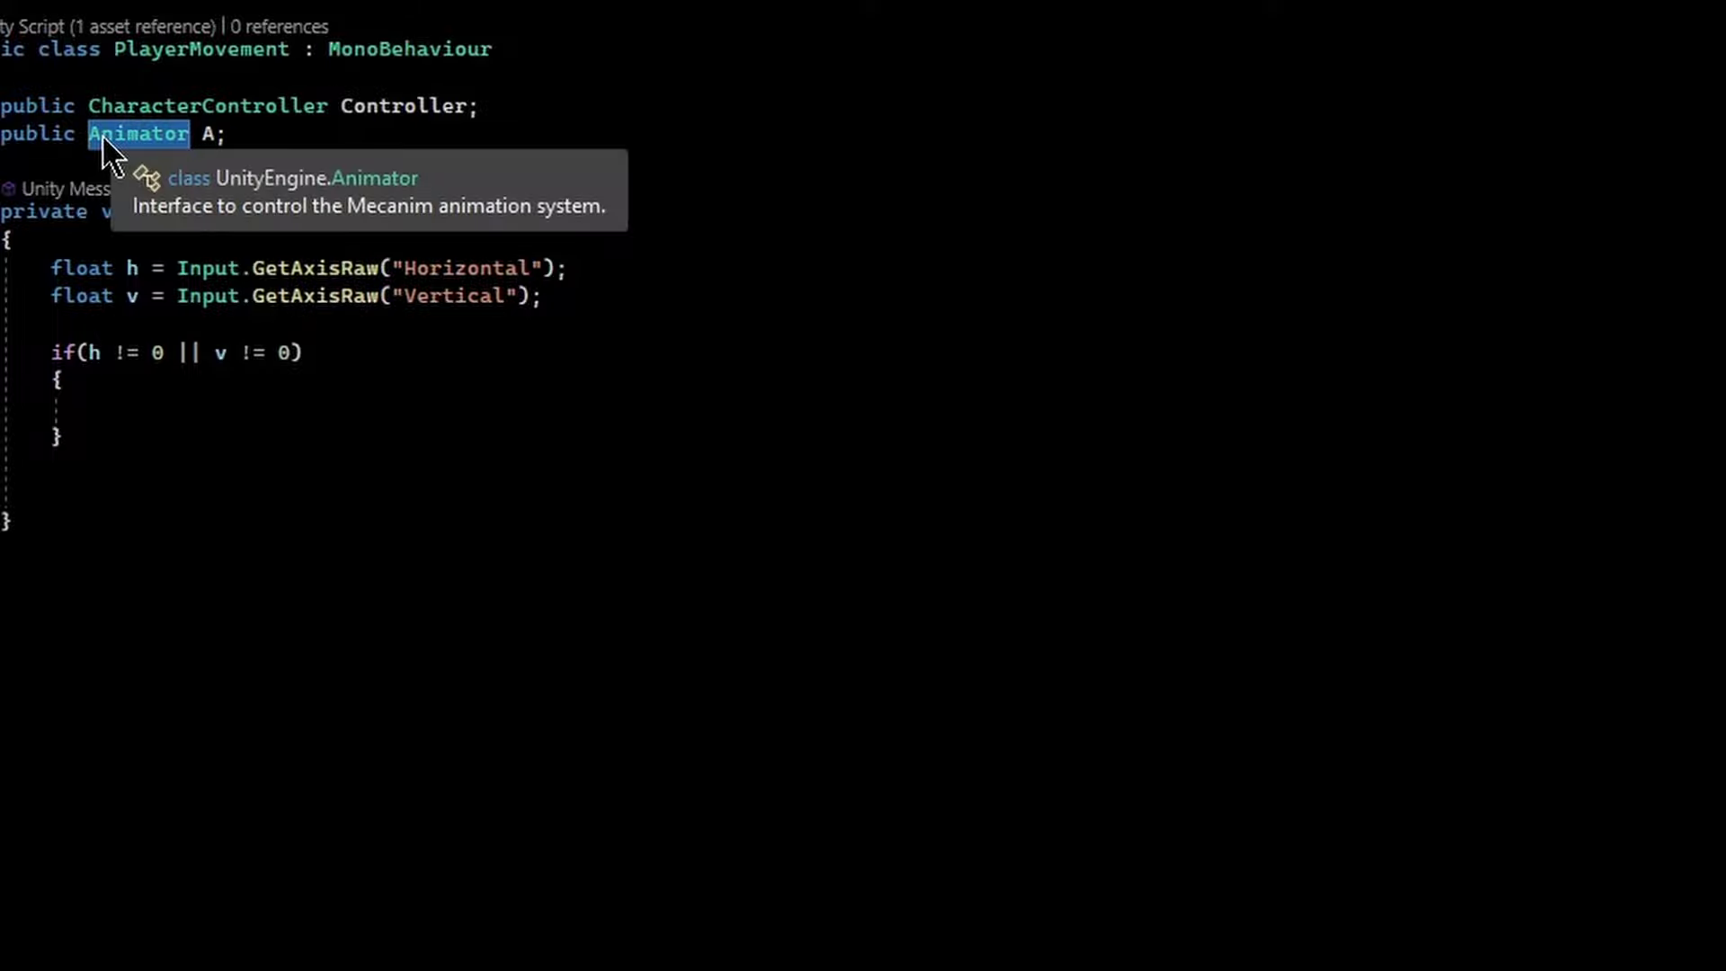
left_click(202, 135)
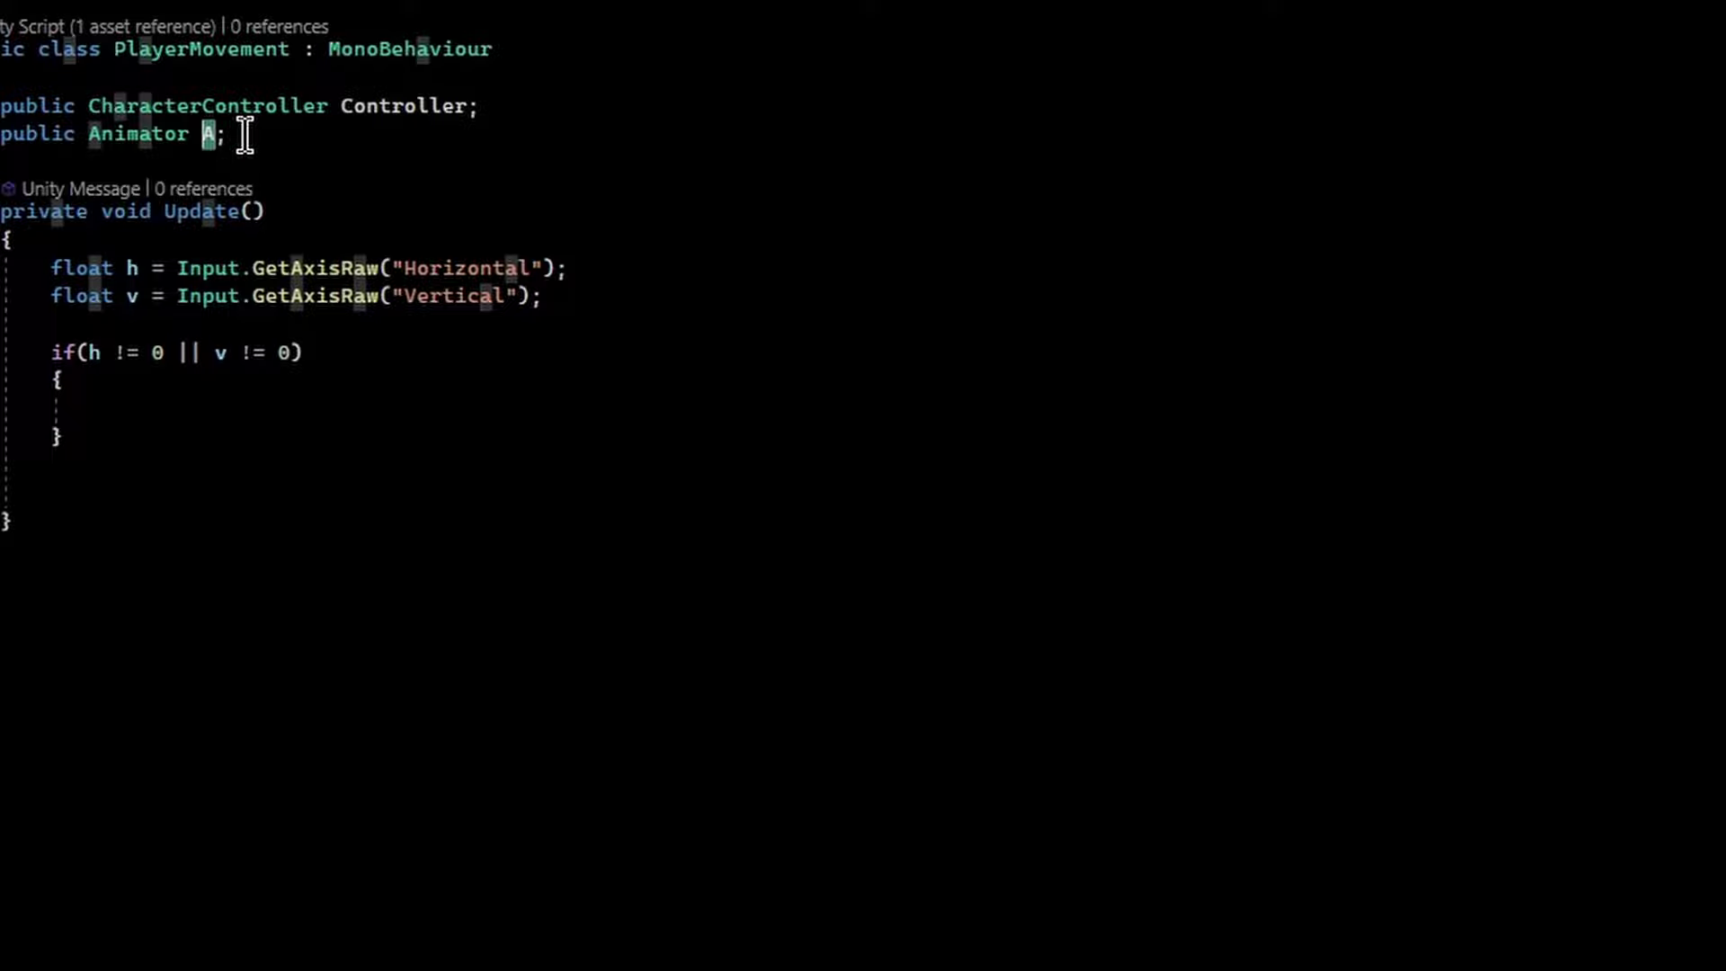
left_click(242, 135)
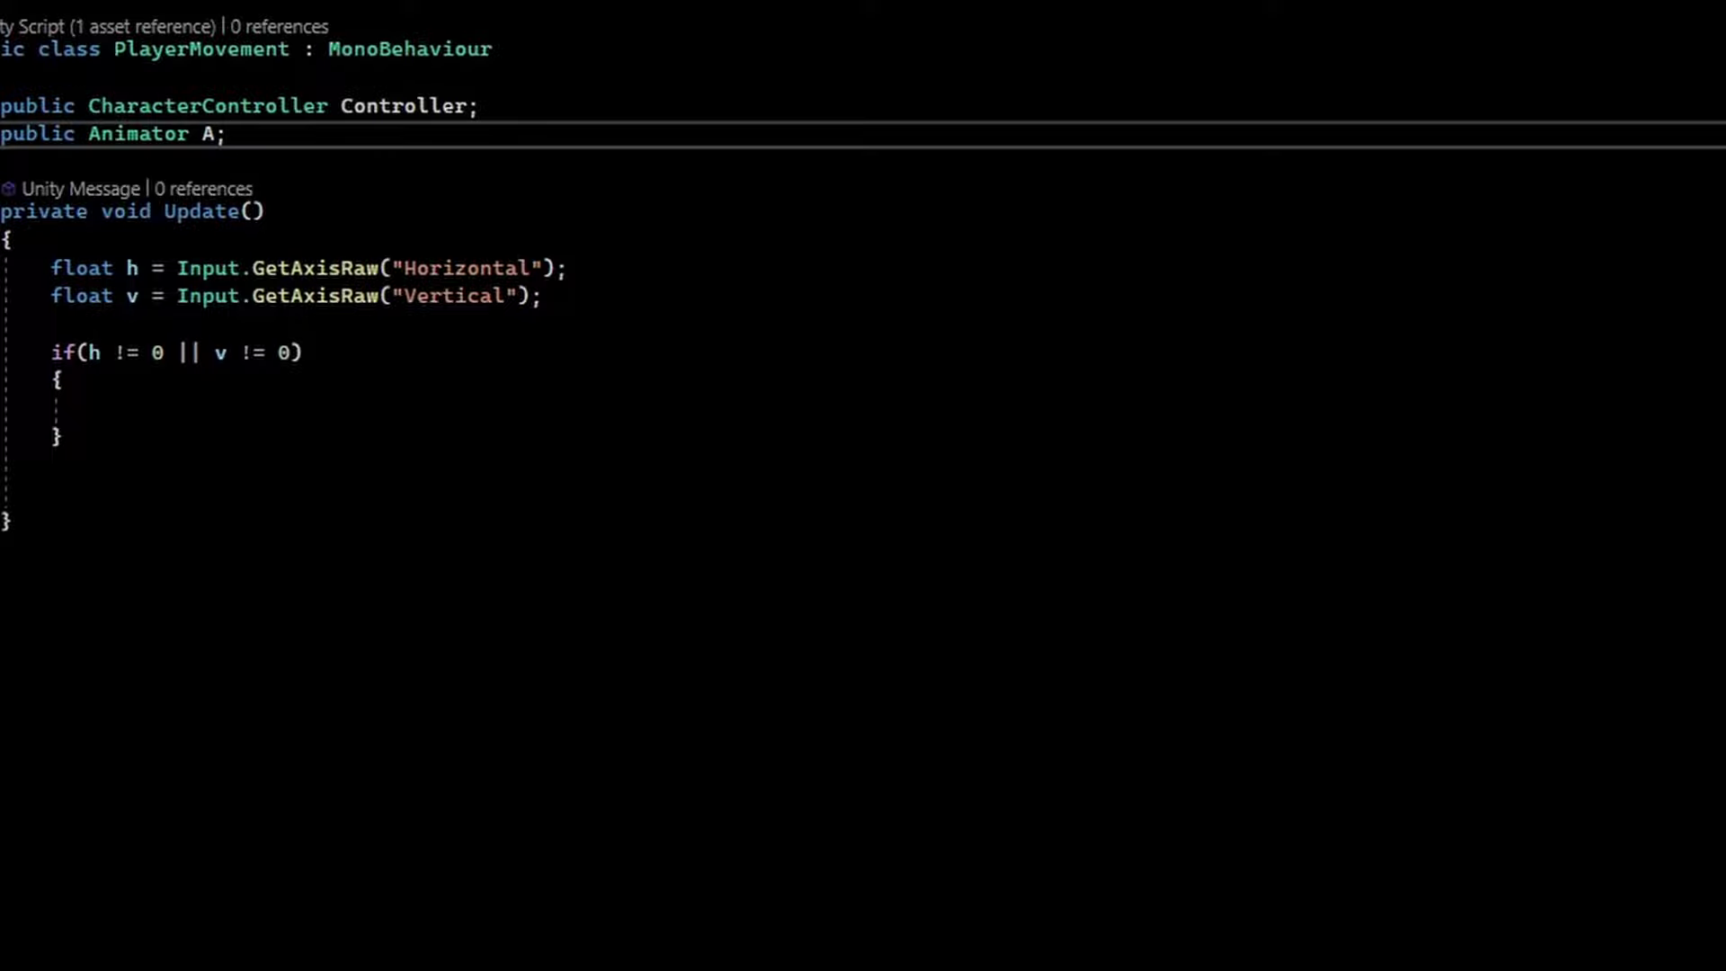
double_click(7, 144)
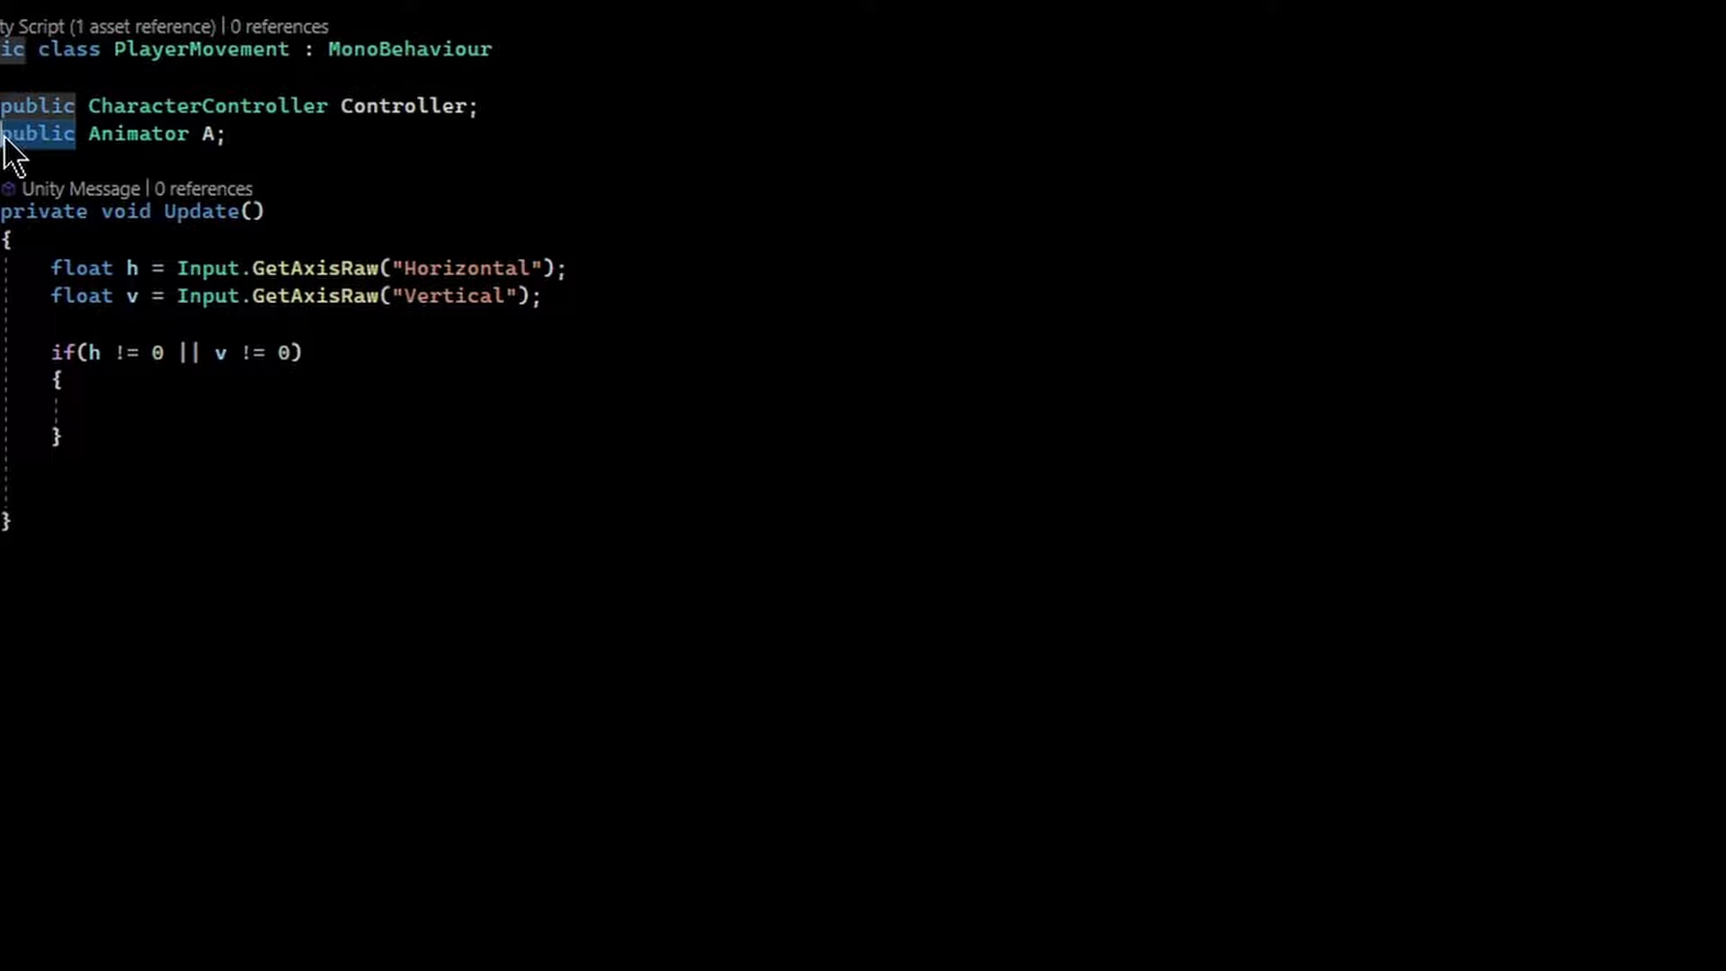
left_click(319, 160)
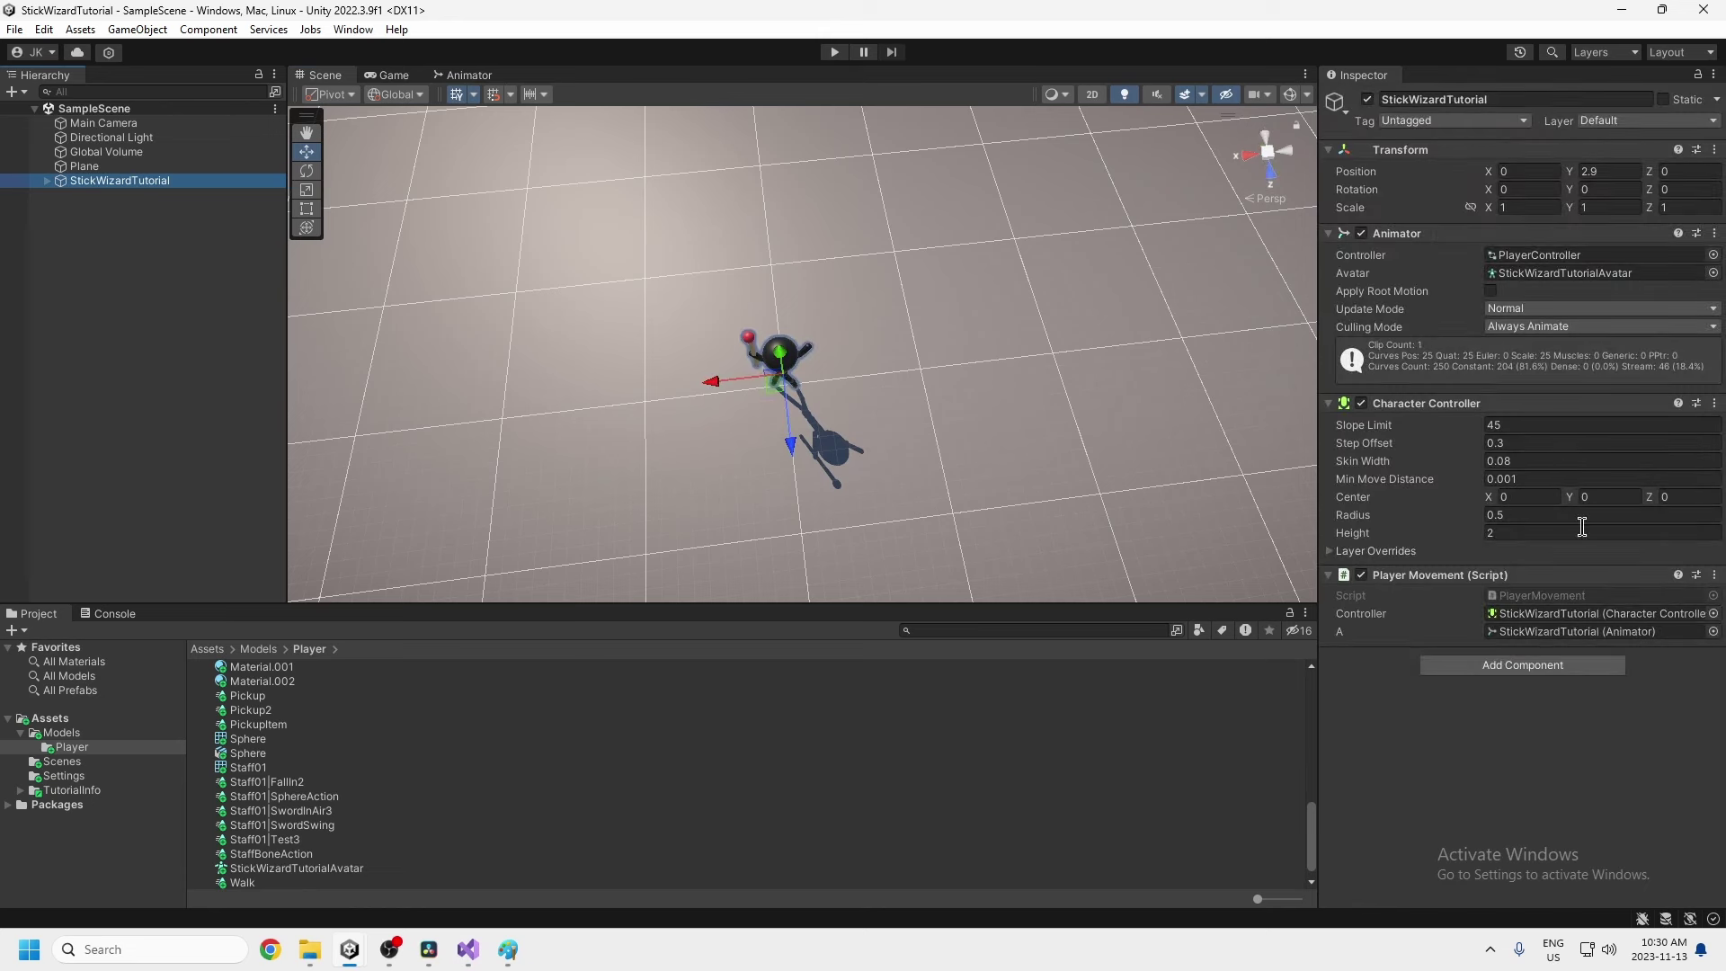
In Unity, assign the wizard's Animator component to the A field of Player Movement, and reopen the PlayerMovement script in Visual Studio
left_click_drag(1401, 237, 1566, 633)
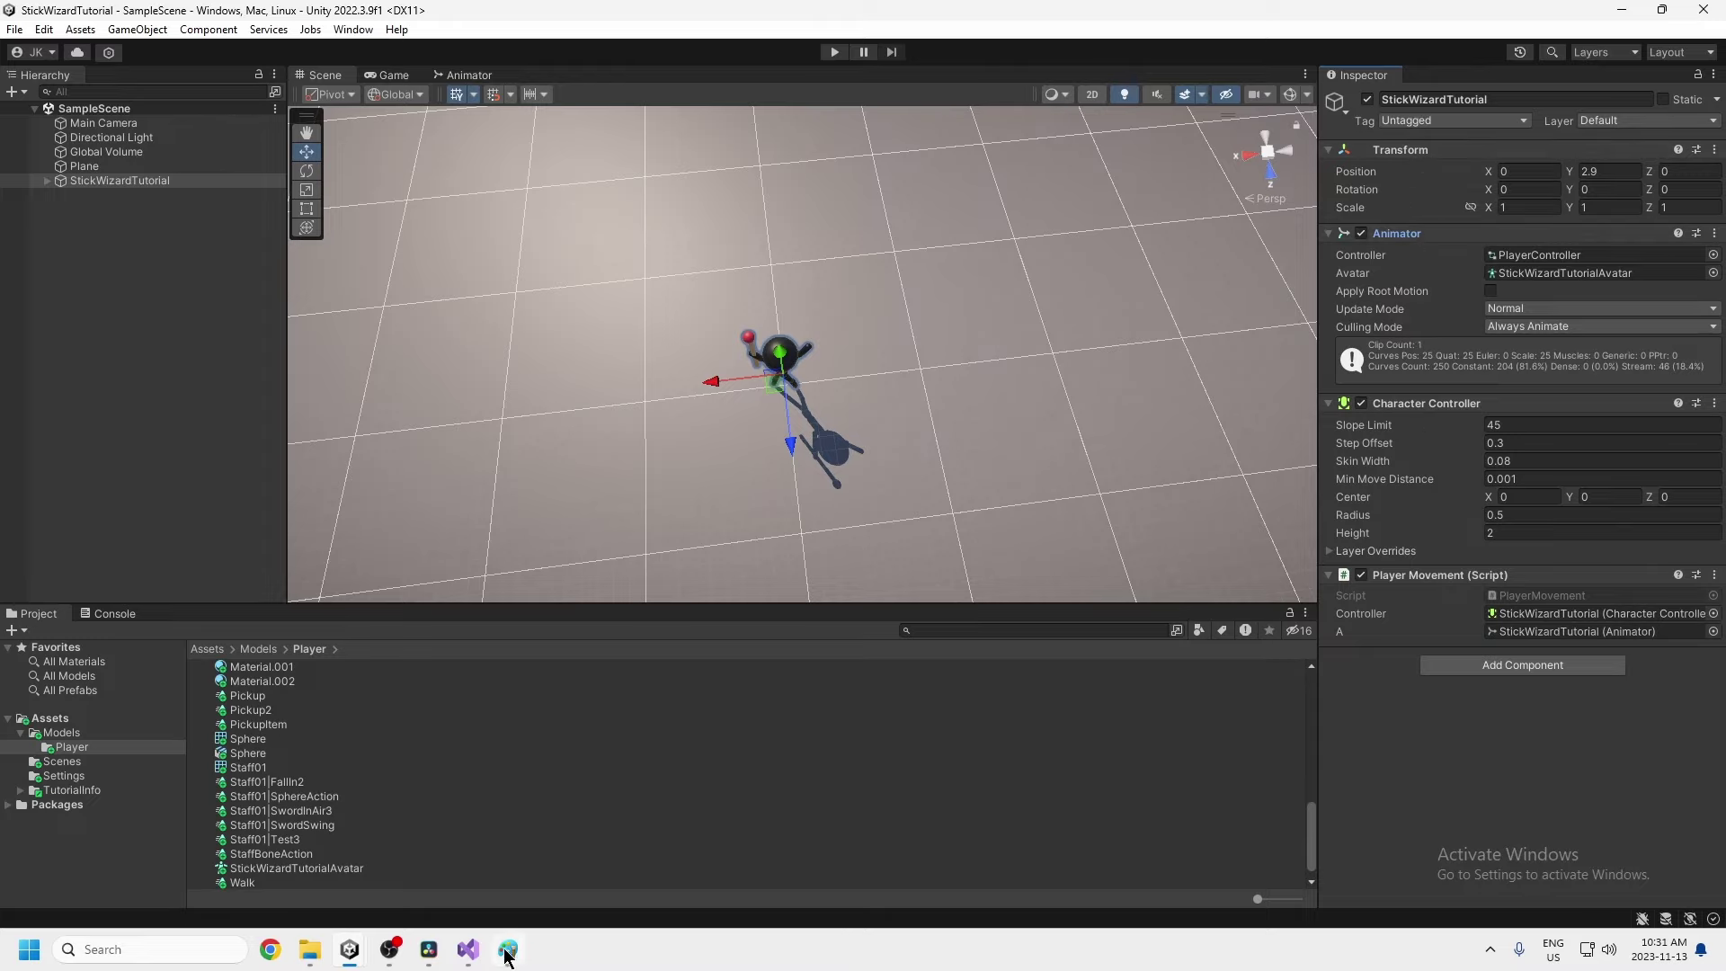
left_click(1409, 405)
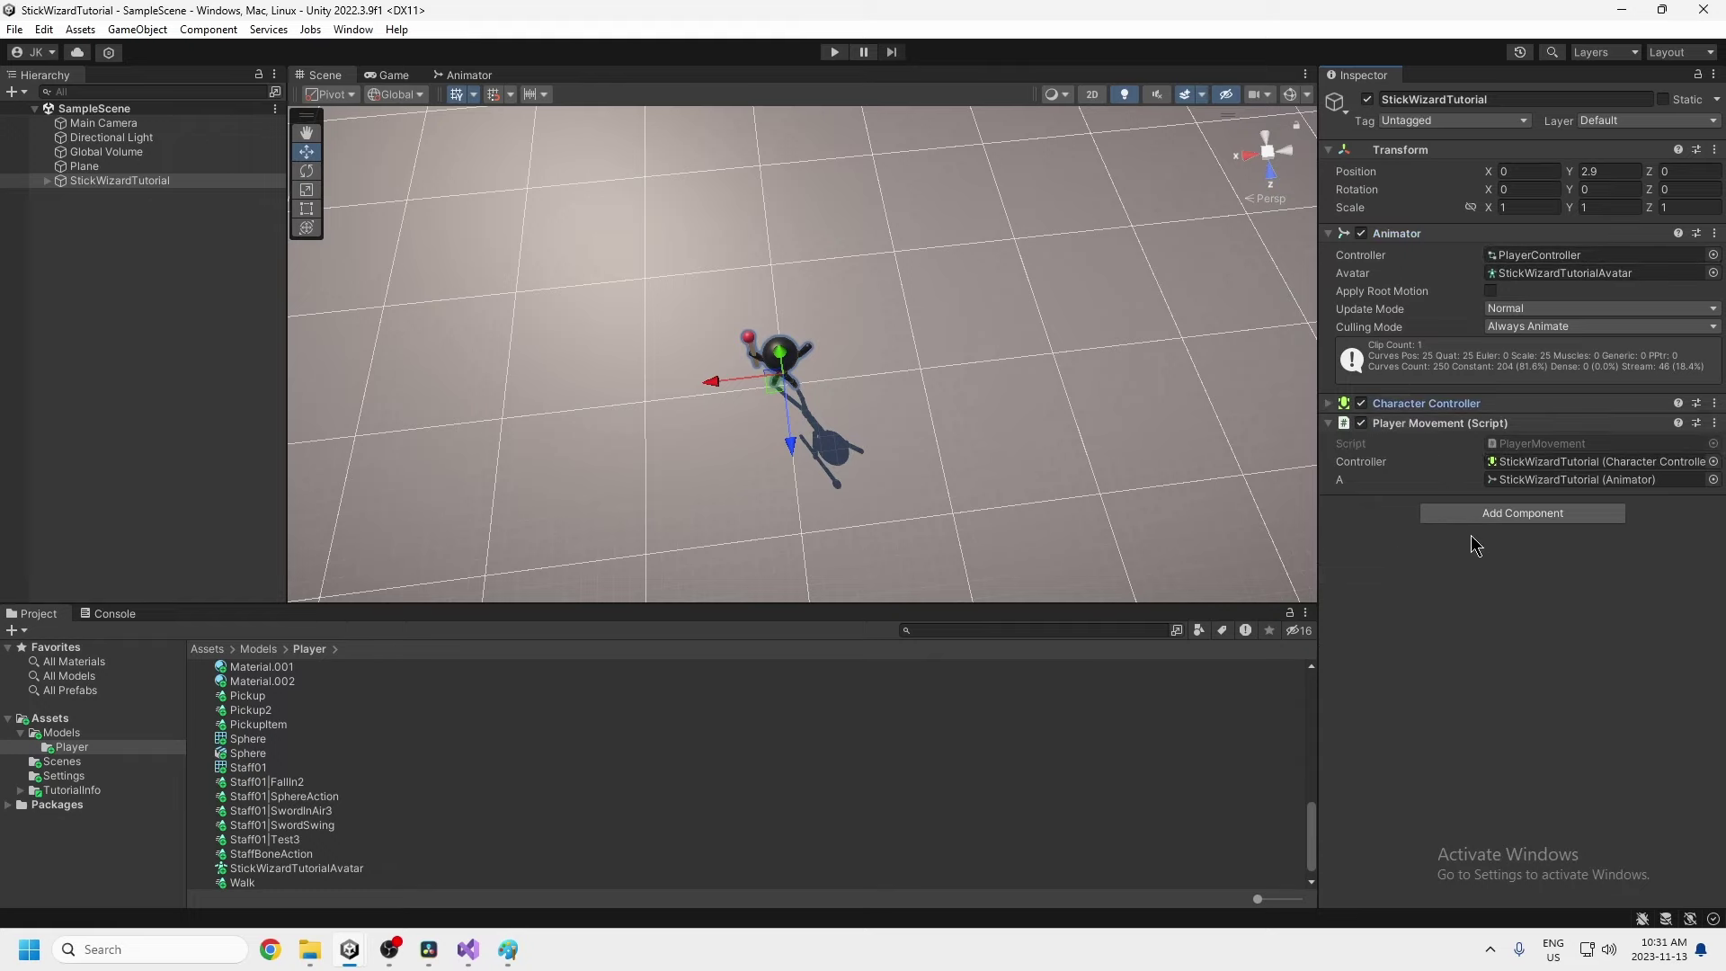
left_click(1423, 404)
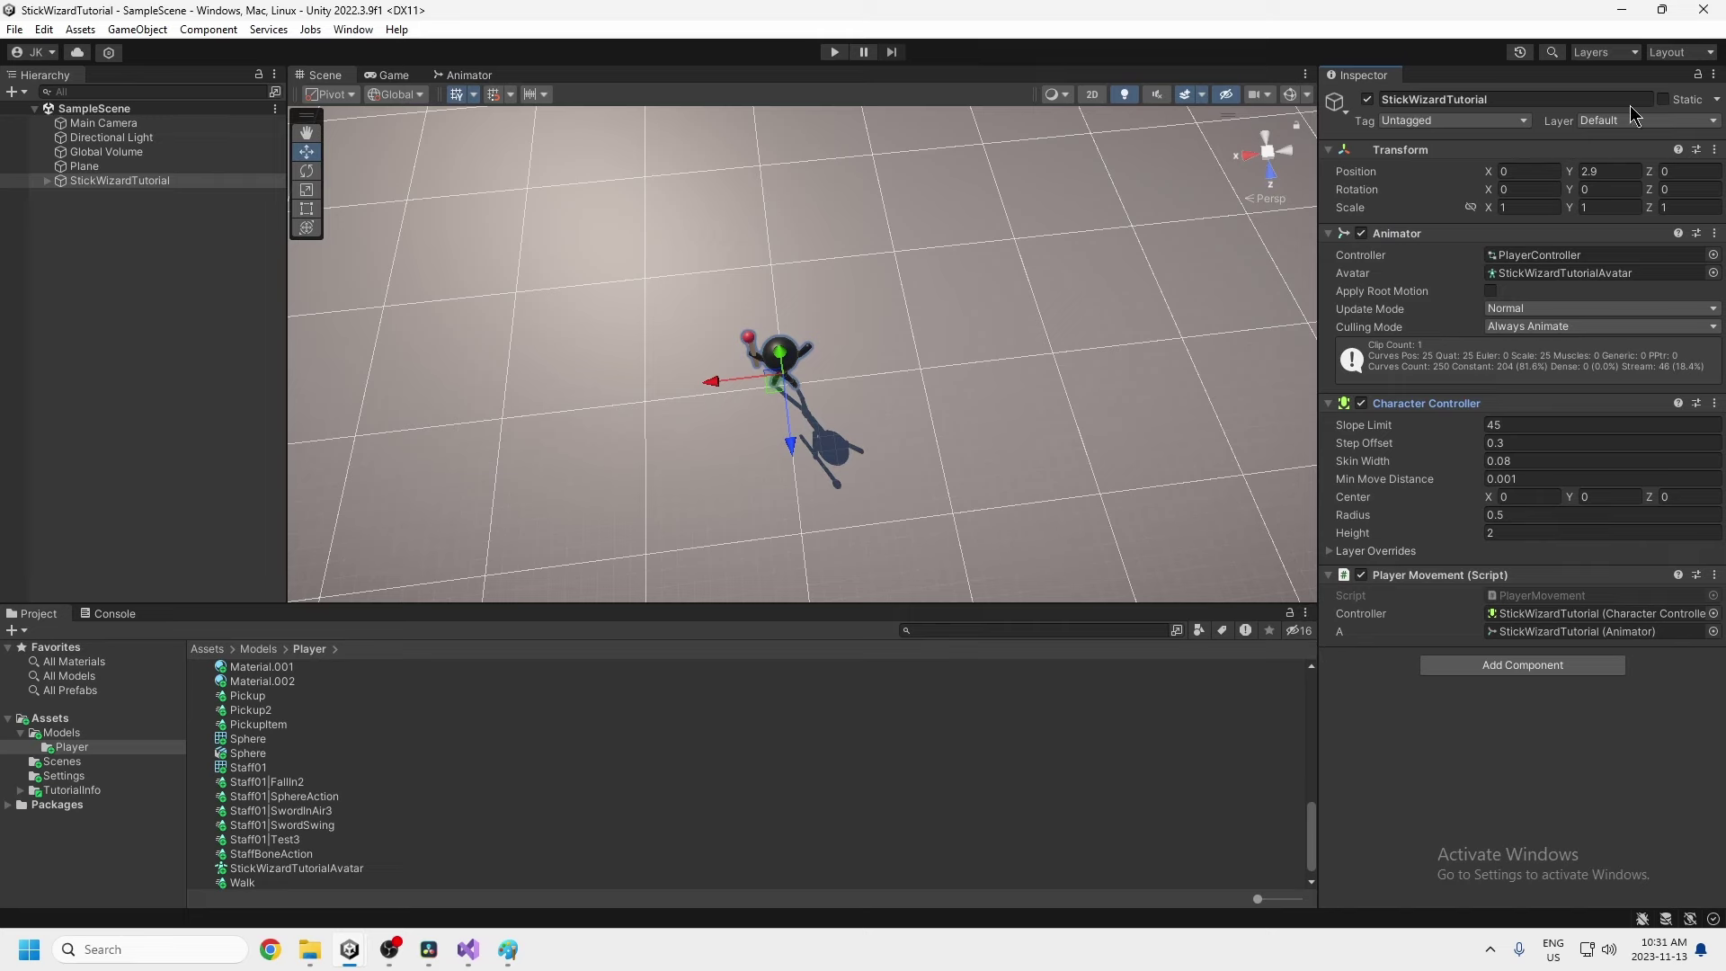
double_click(1536, 596)
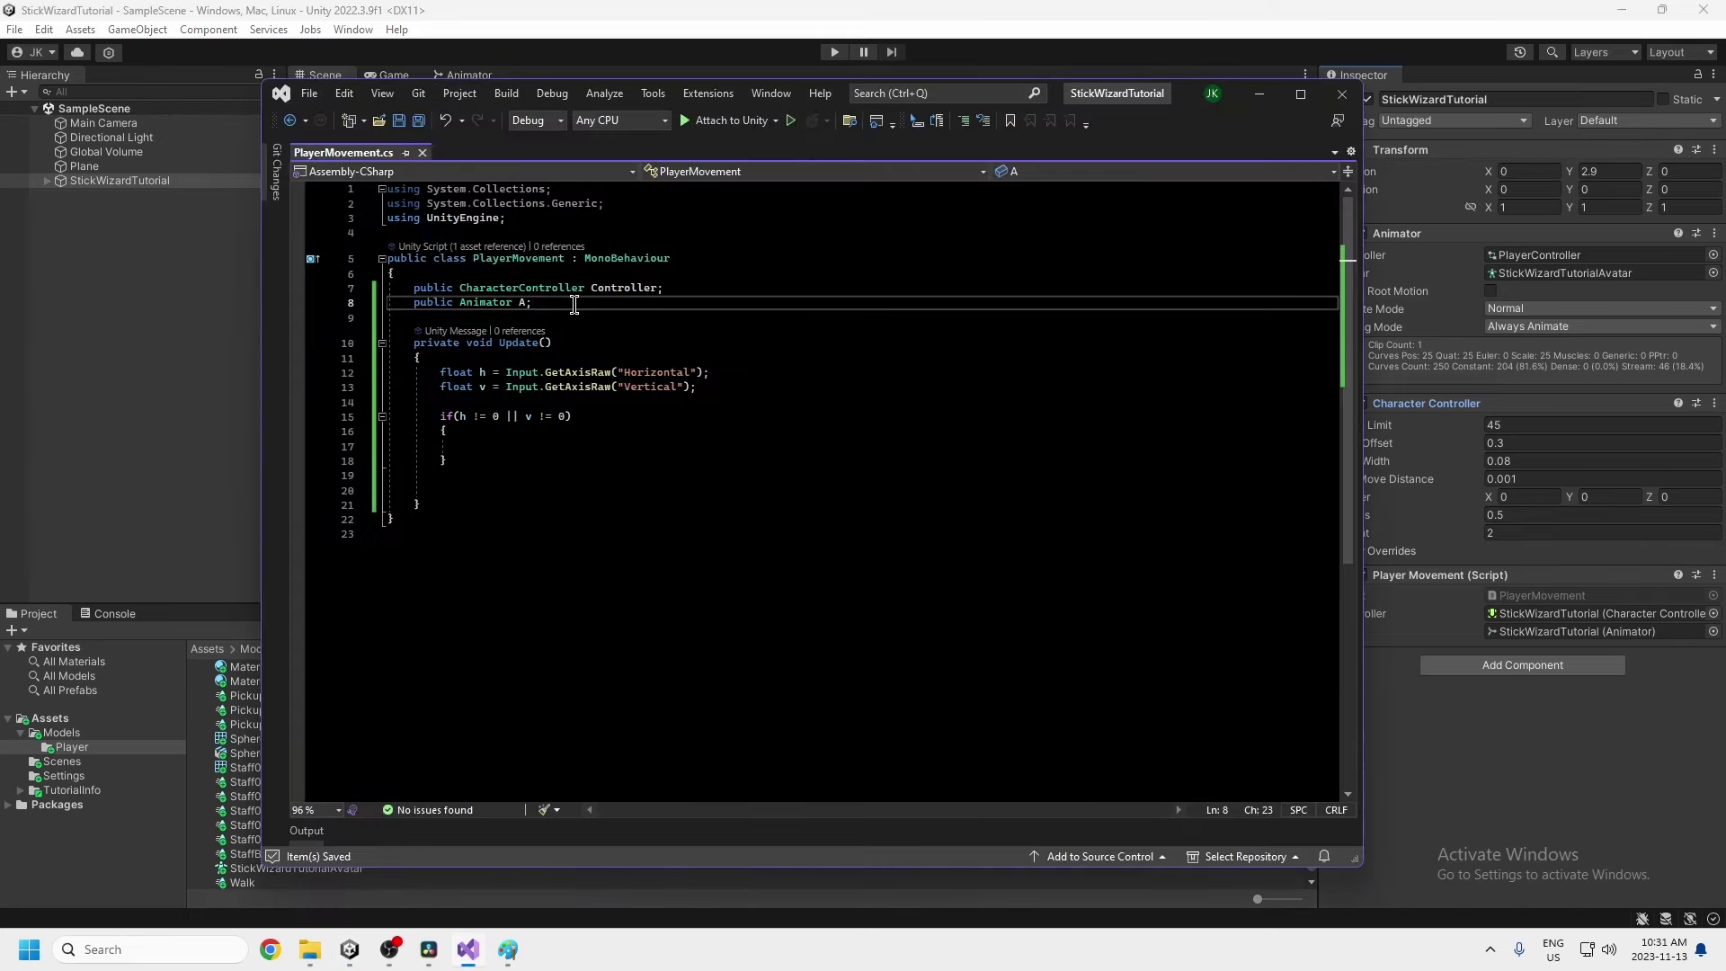
key("Return")
type("pu")
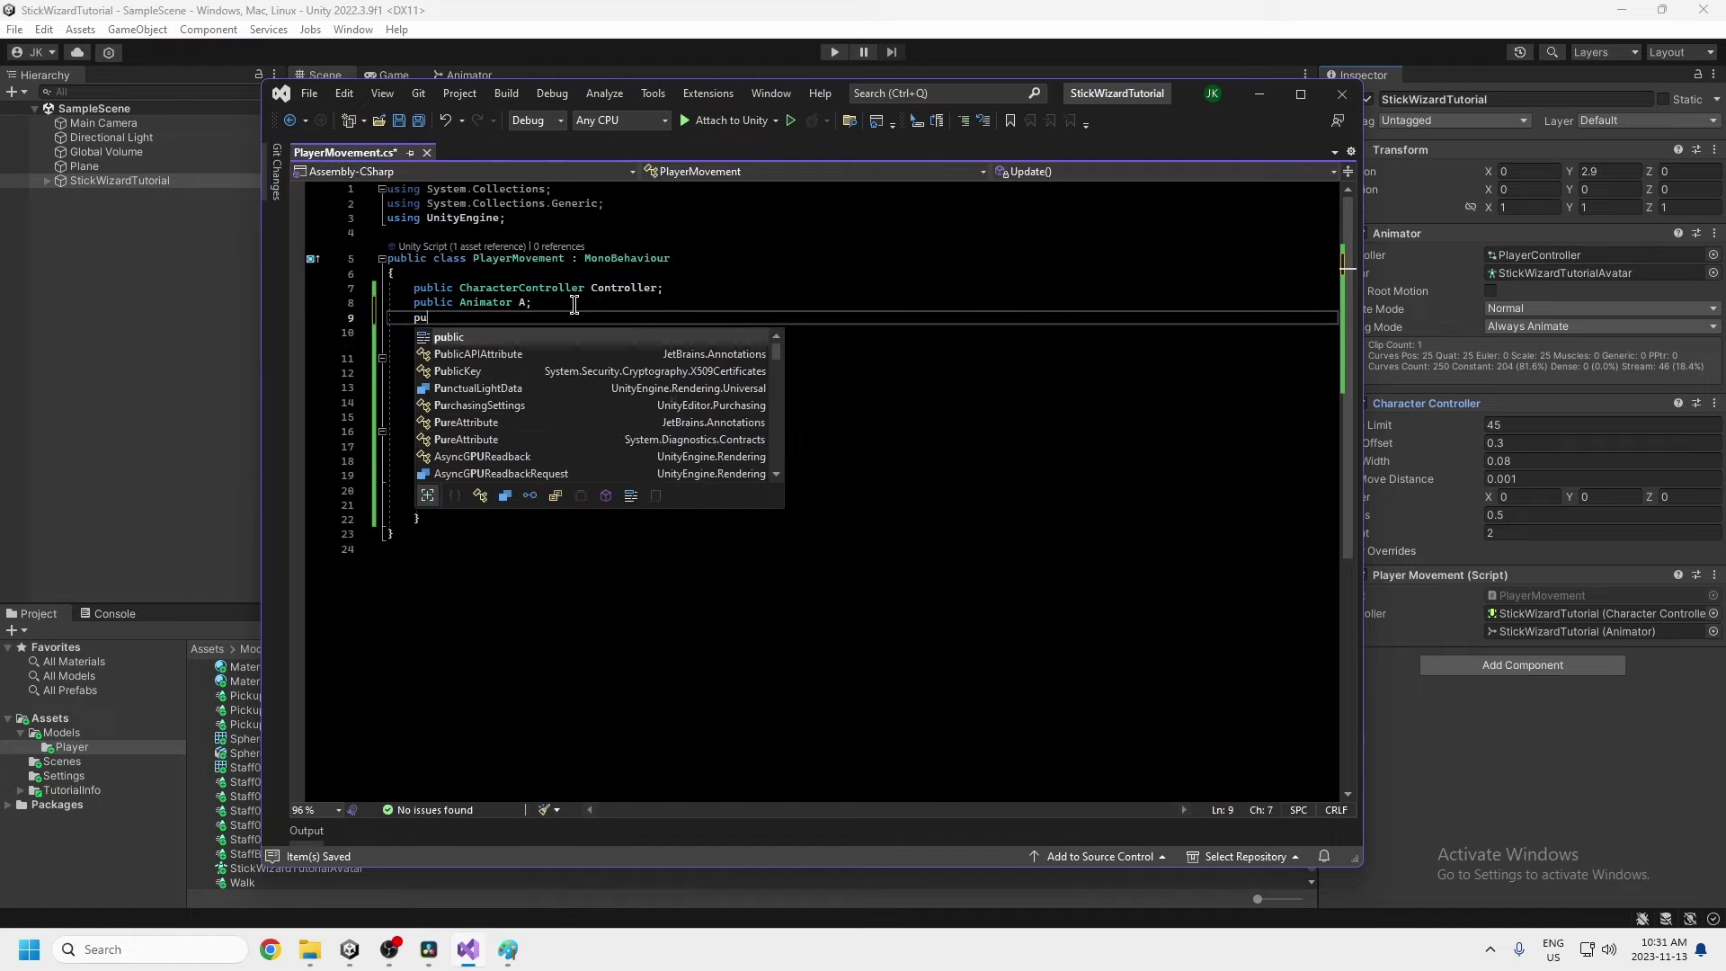
type("blic Transform T;")
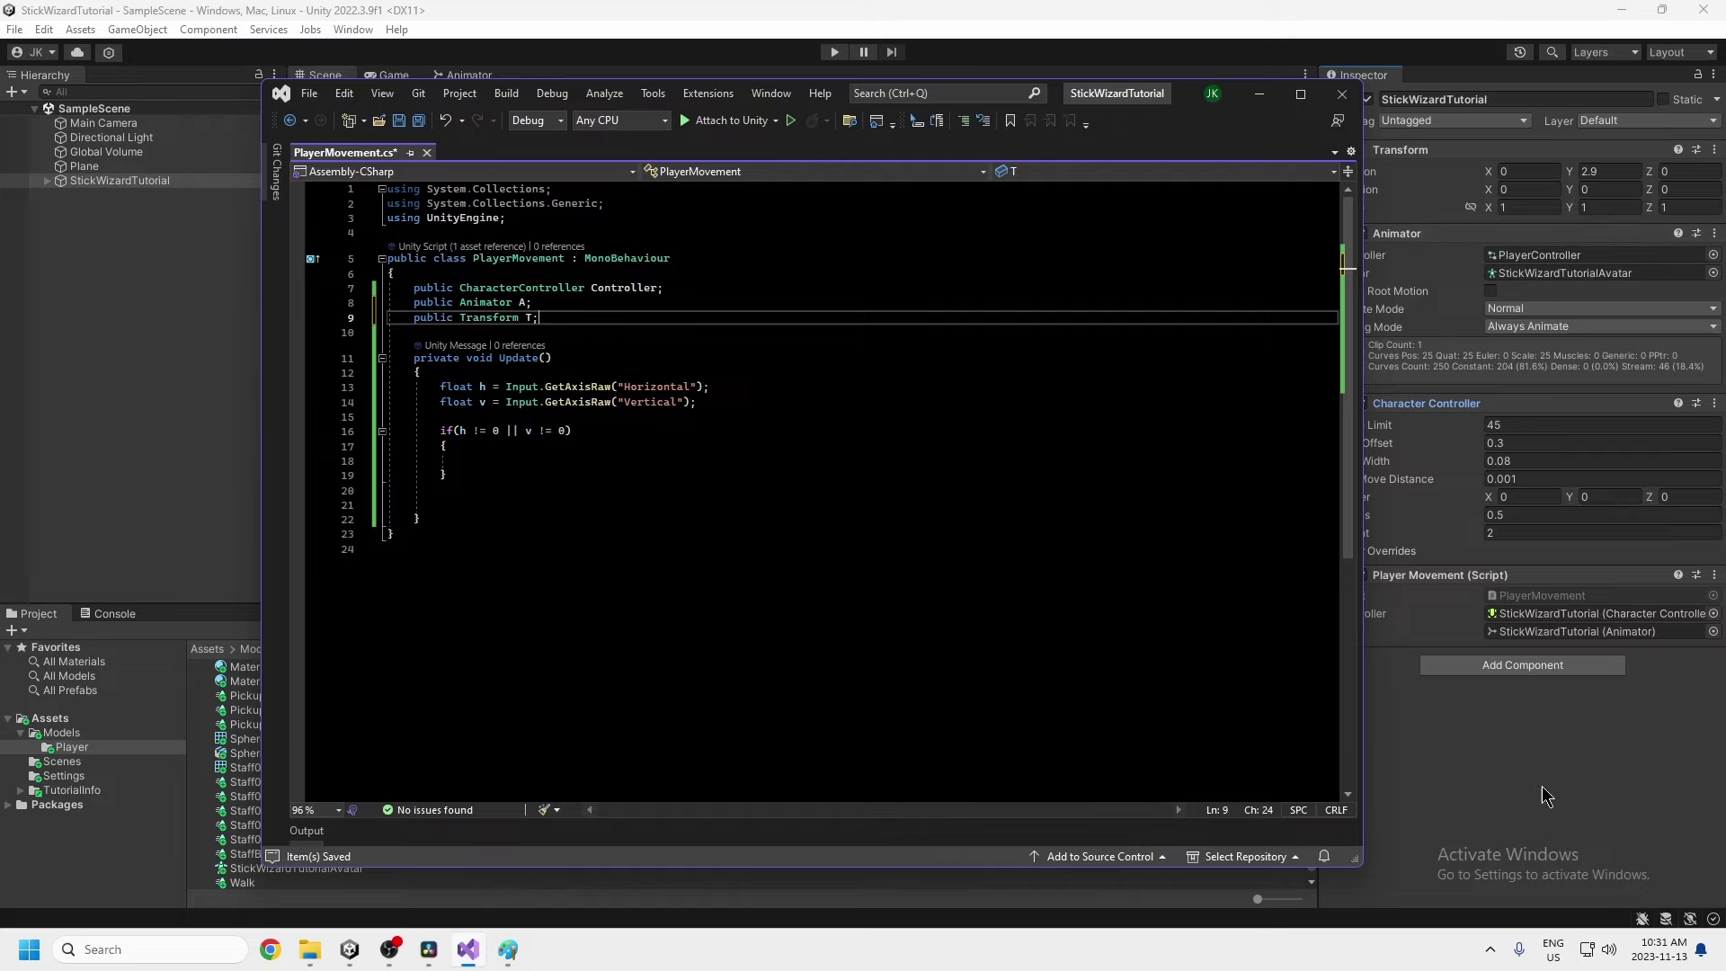
left_click_drag(538, 318, 367, 329)
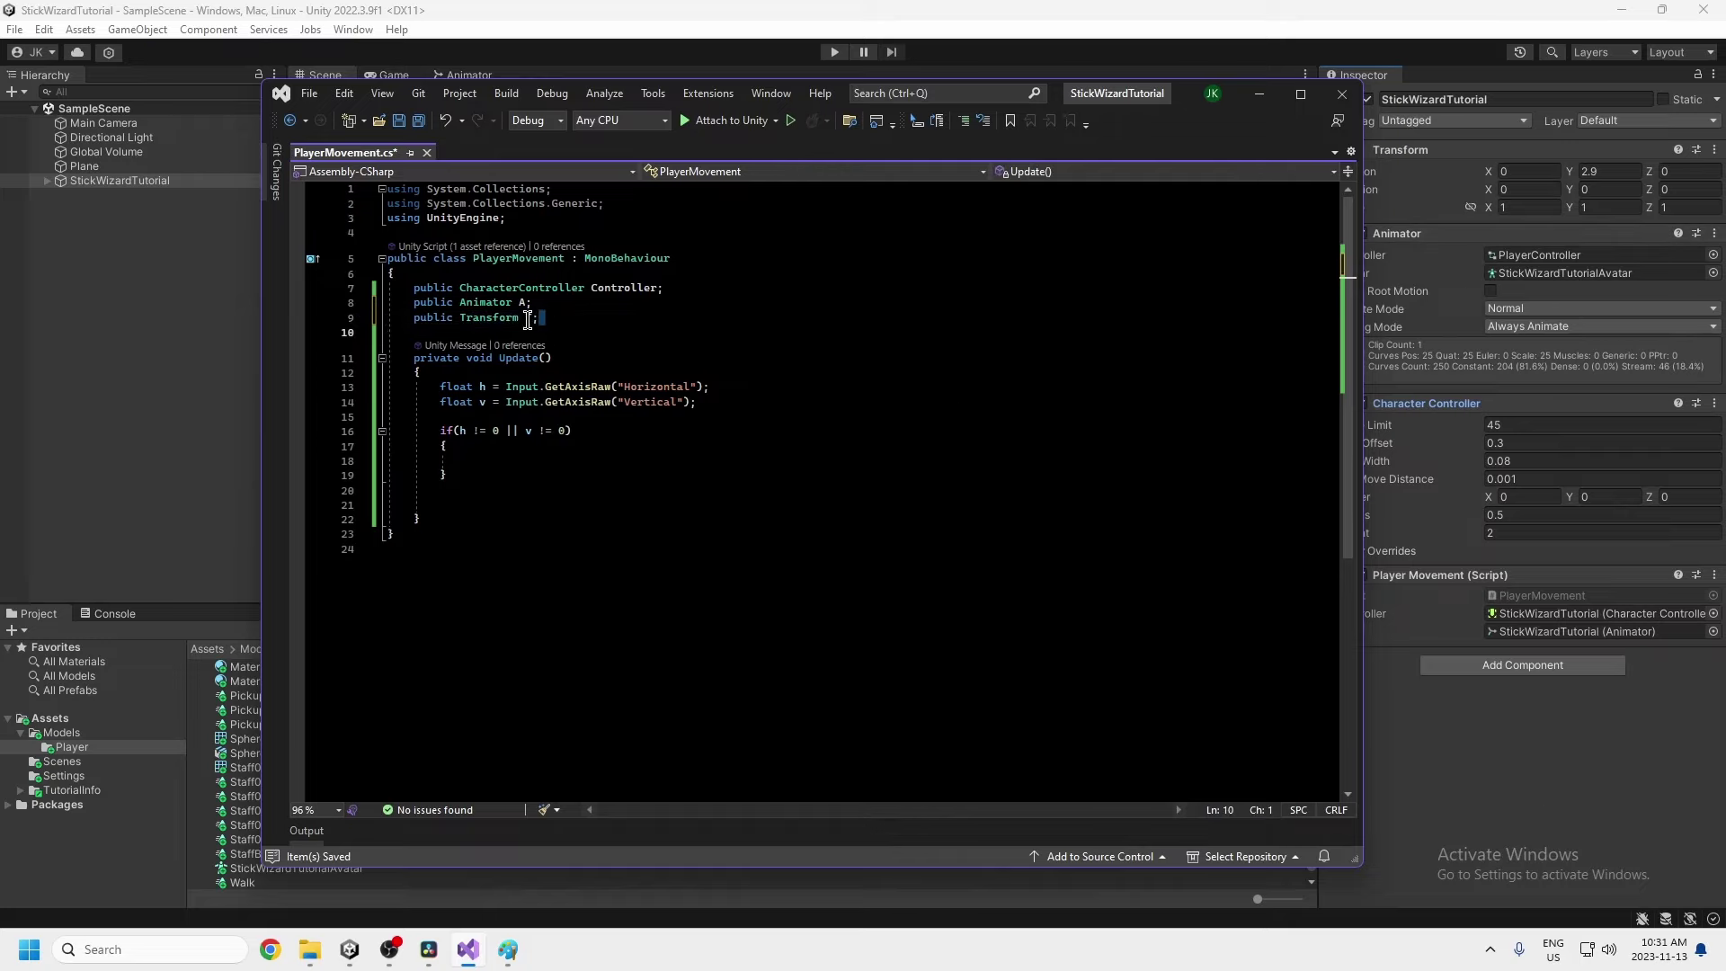
left_click_drag(537, 319, 398, 322)
key("BackSpace")
key("BackSpace")
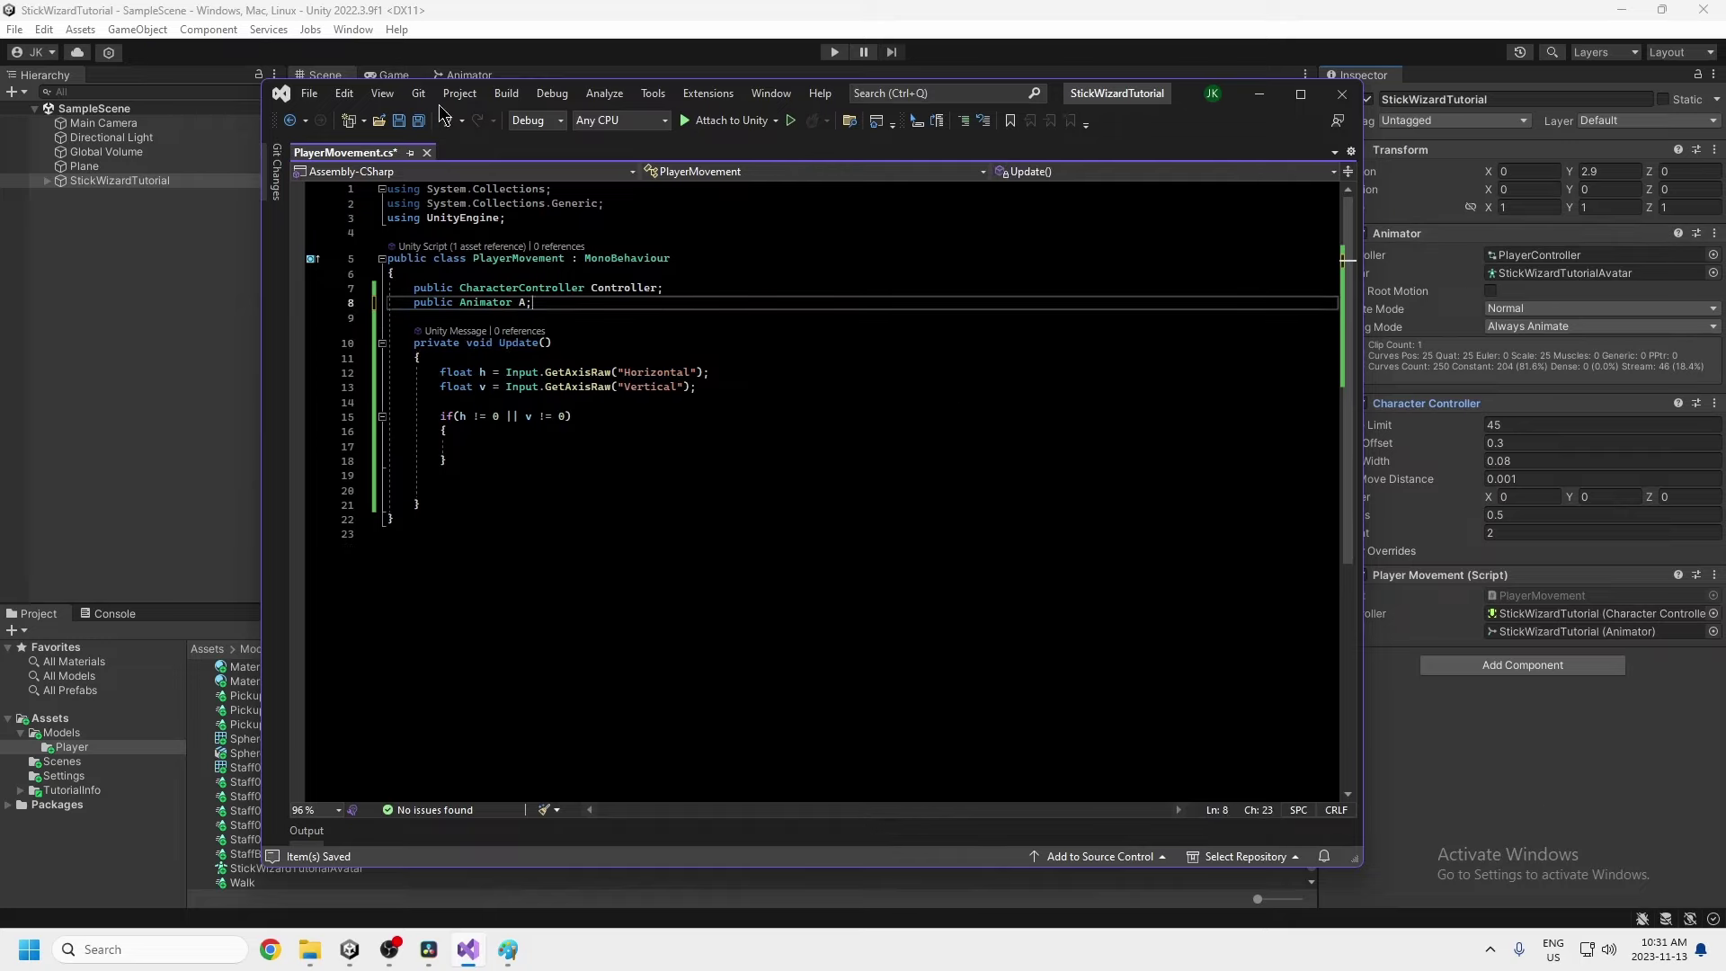
left_click(398, 120)
left_click_drag(1114, 87, 905, 78)
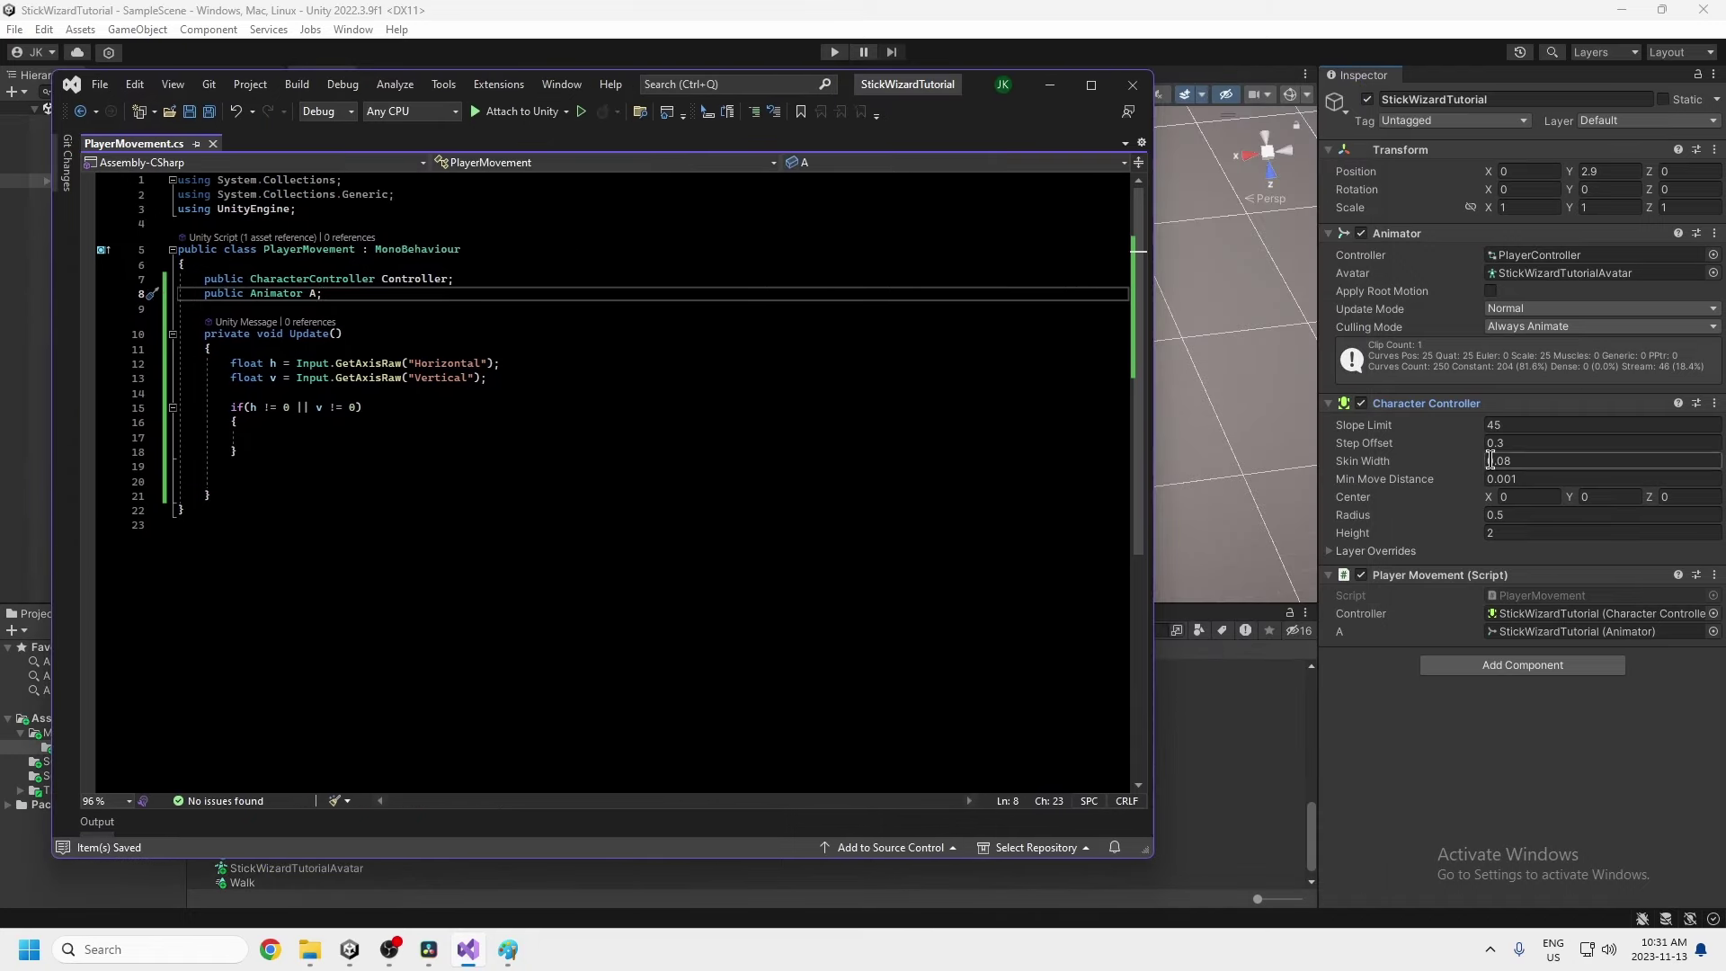
left_click(316, 438)
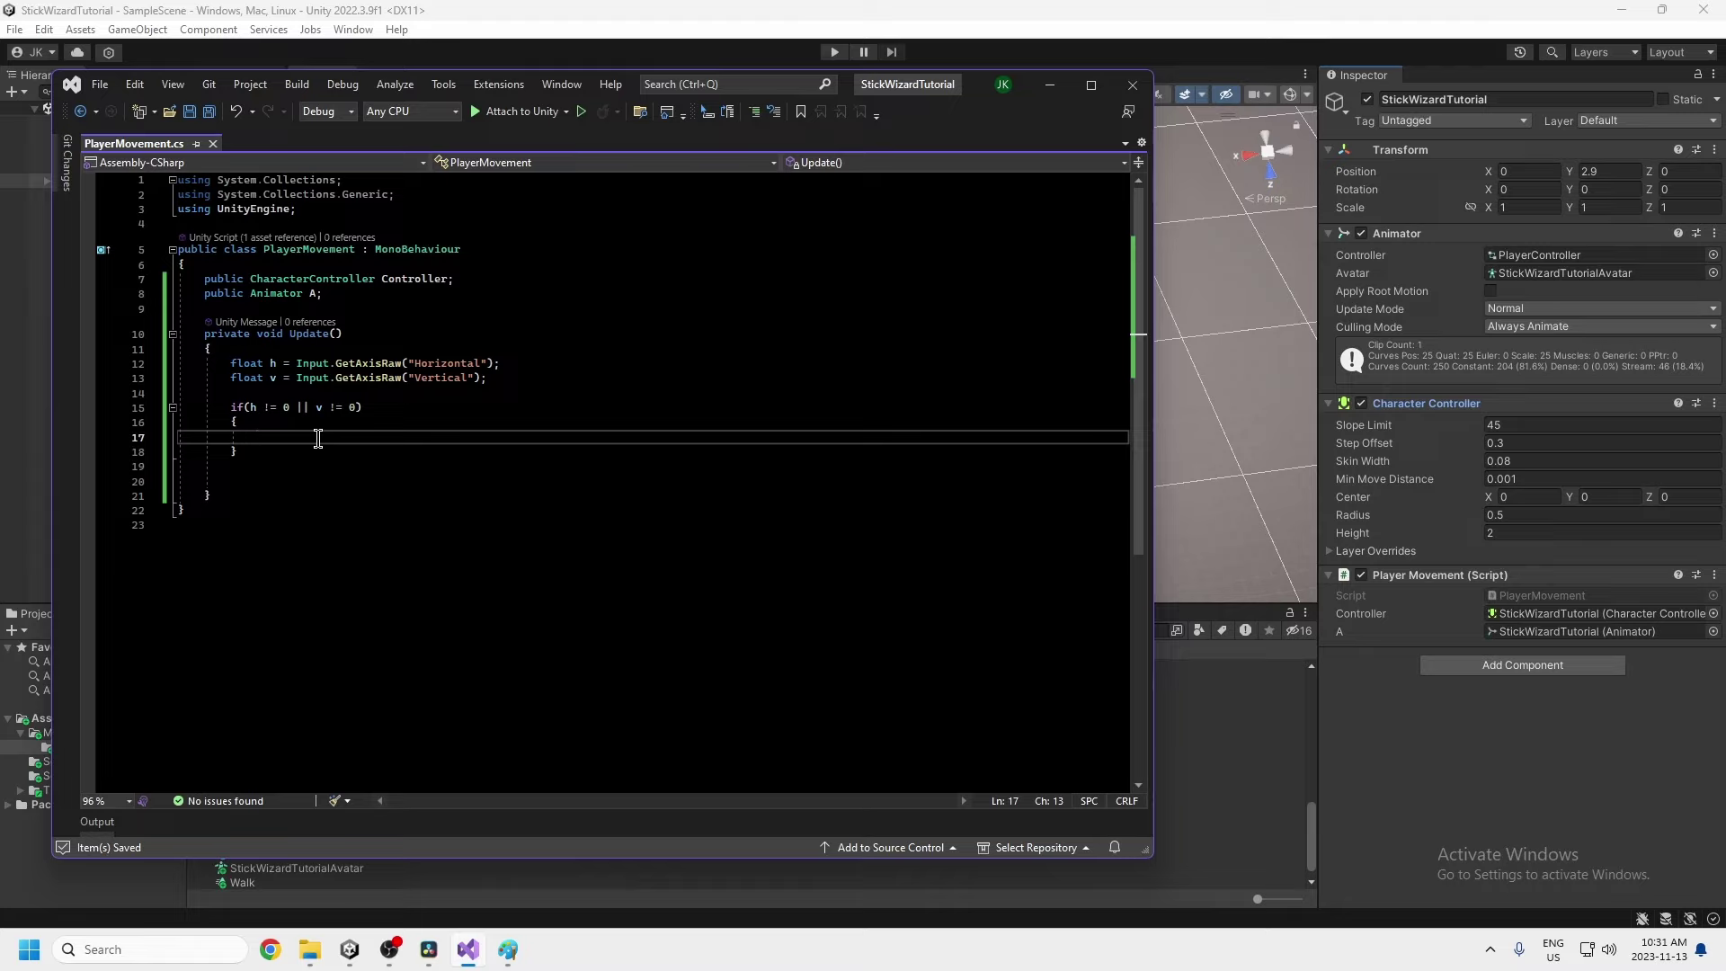
type("Controller.")
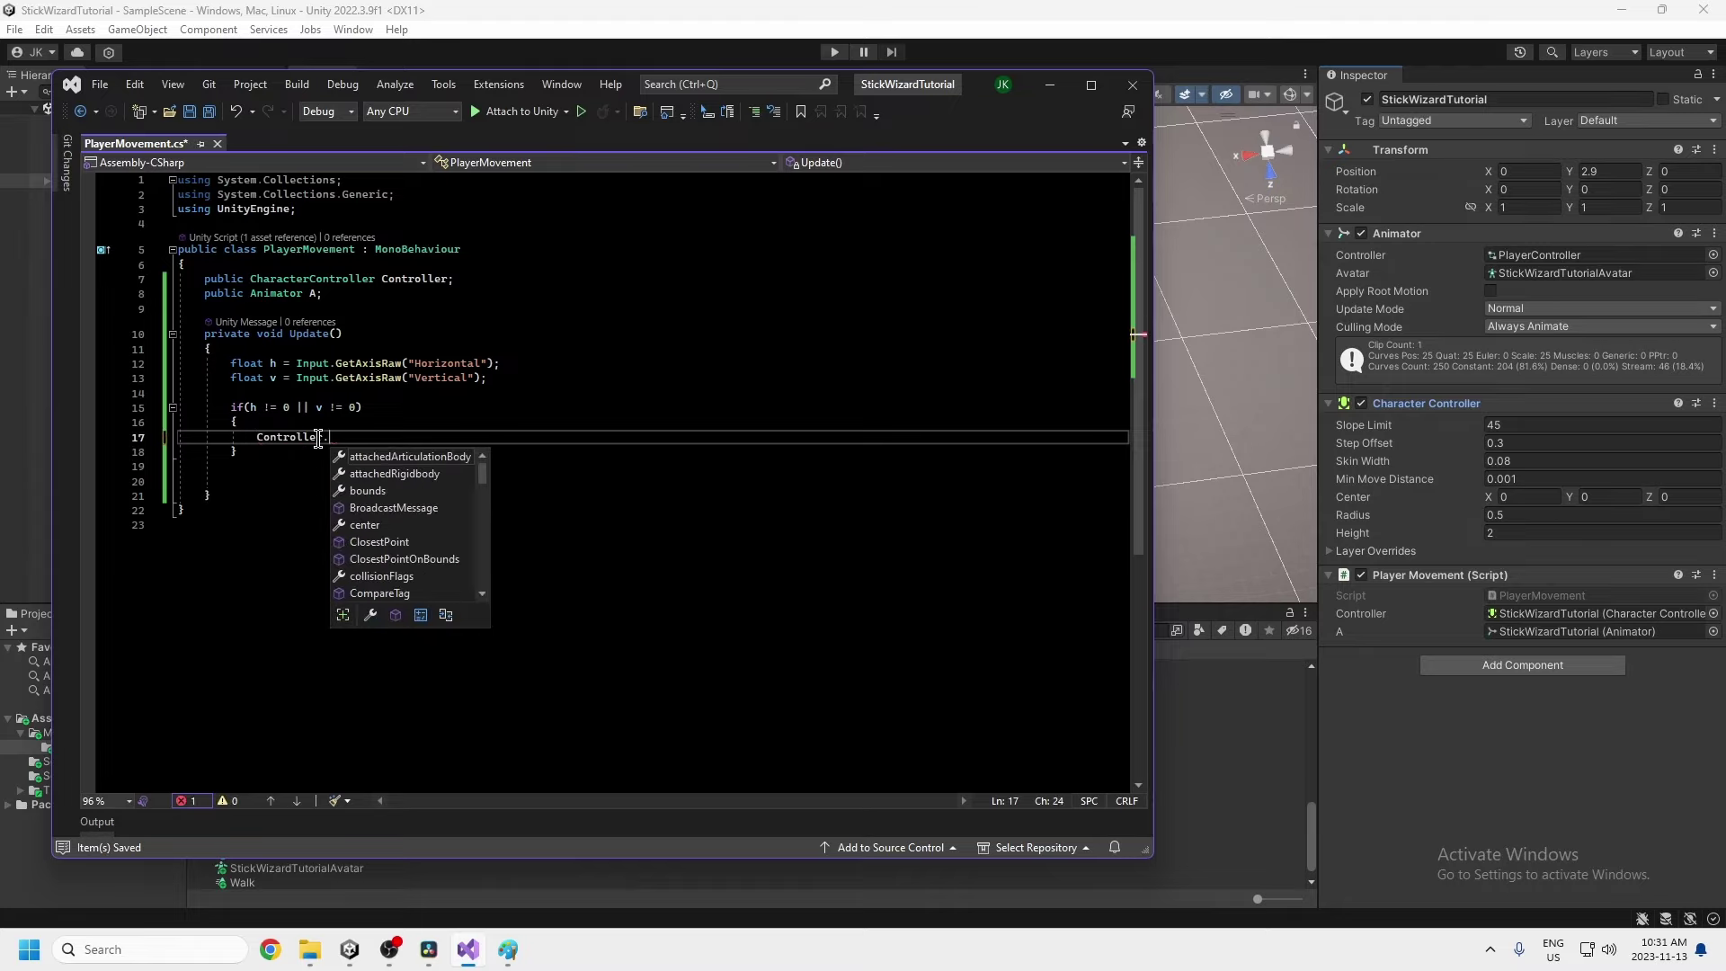
type("slop")
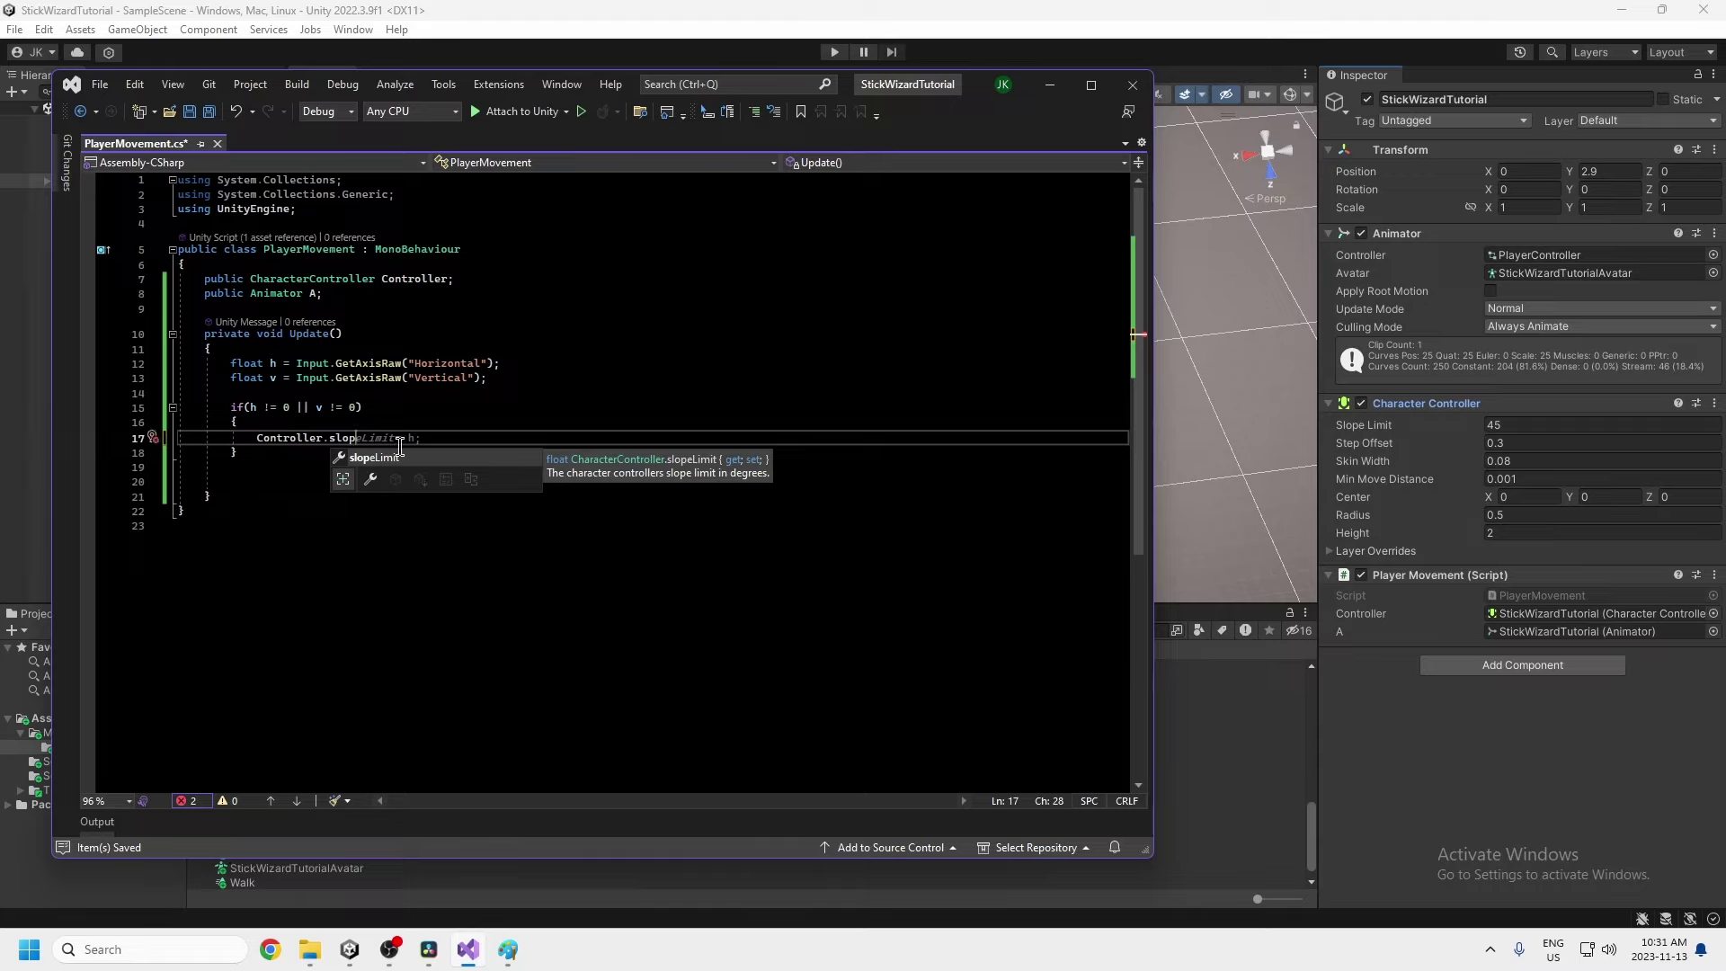
left_click(323, 440)
left_click_drag(374, 439, 250, 439)
key("BackSpace")
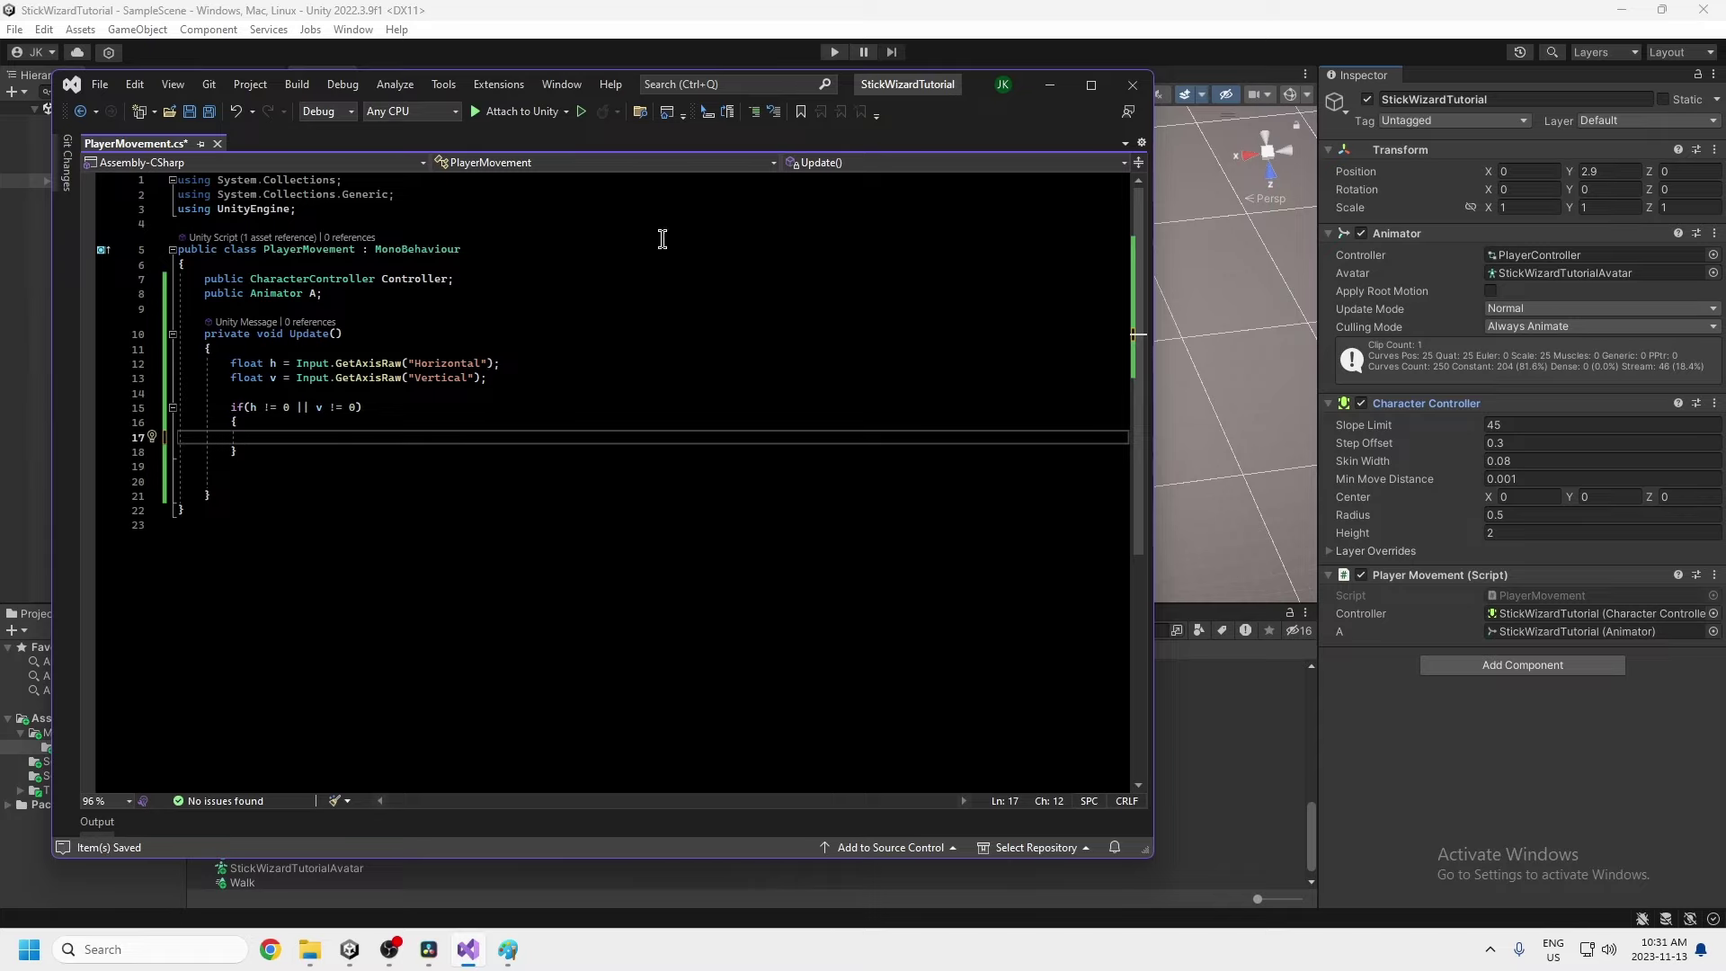
key("ctrl+s")
Add A.Play("Walk"); inside the if body, and save the PlayerMovement script before returning to Unity
left_click_drag(983, 92, 1086, 113)
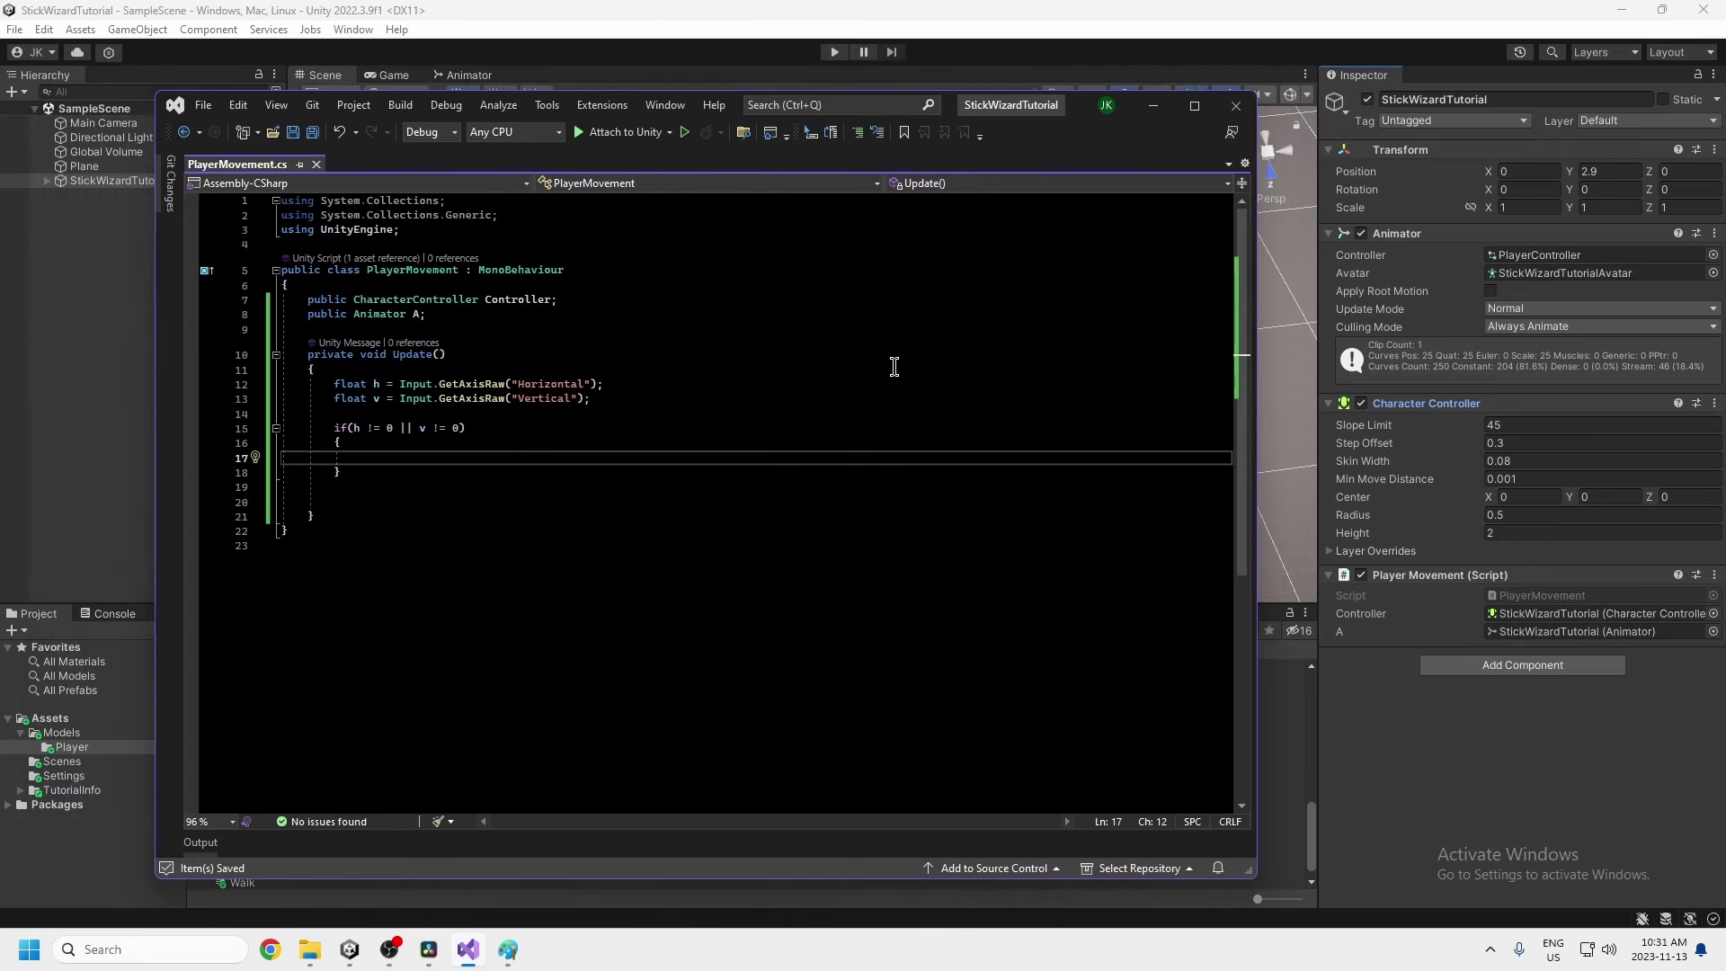
type("A.P")
type("lay(\"")
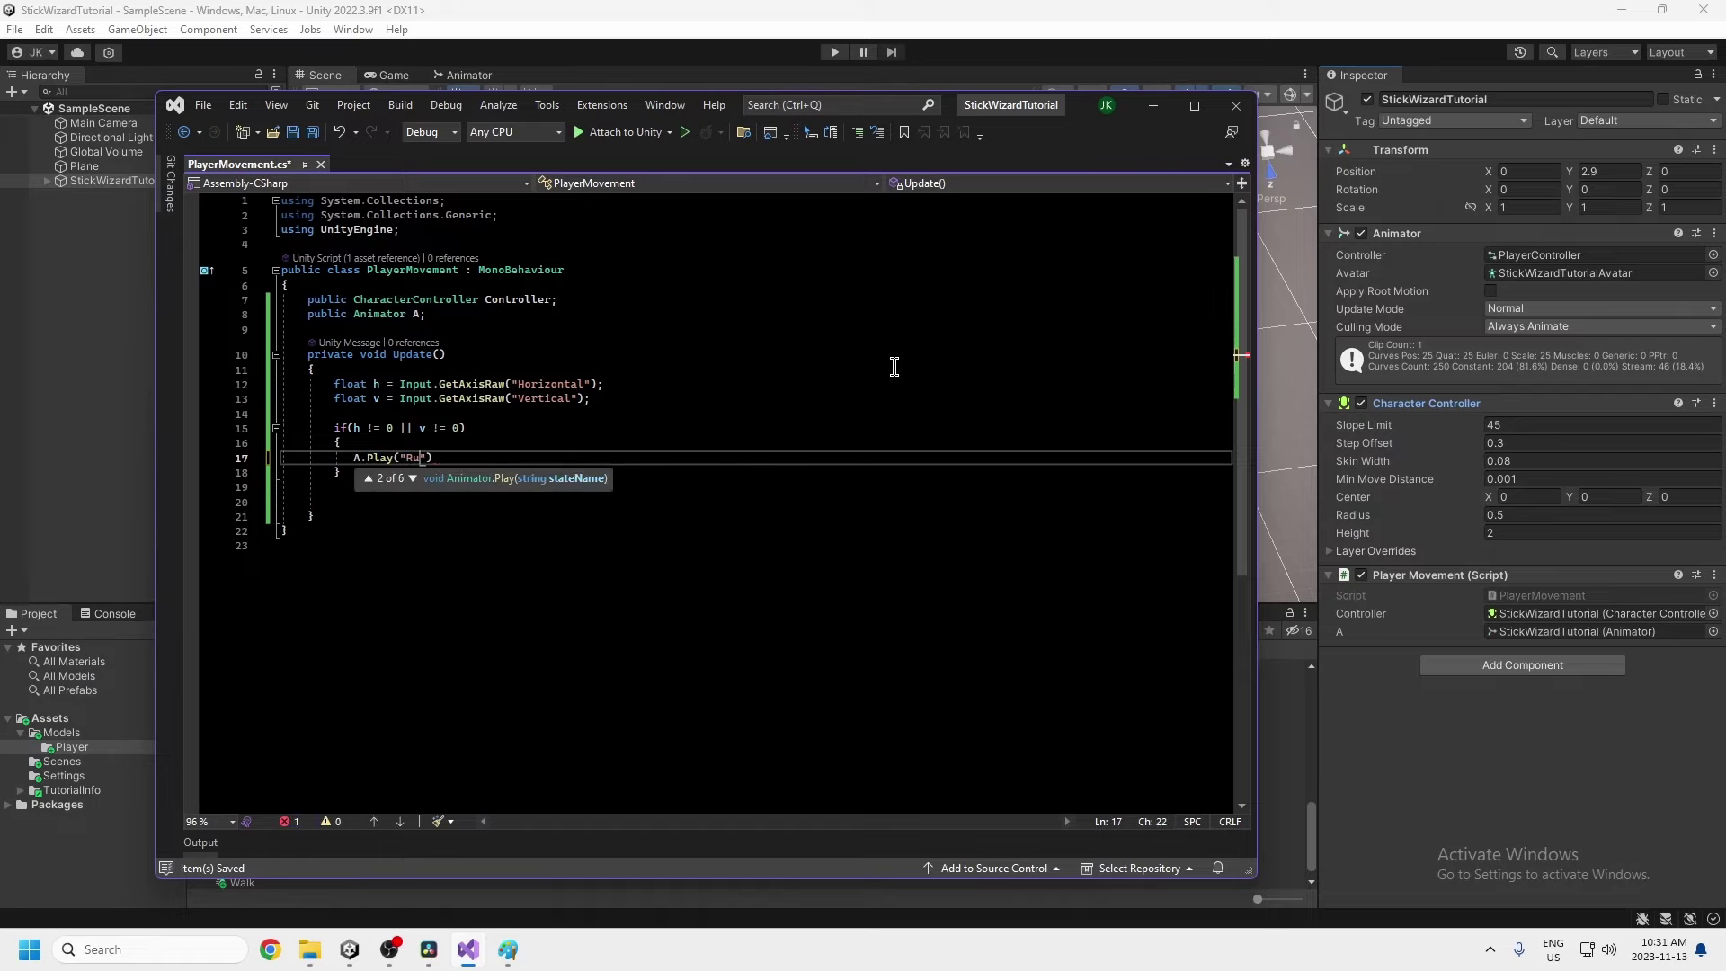
type("Walk\");")
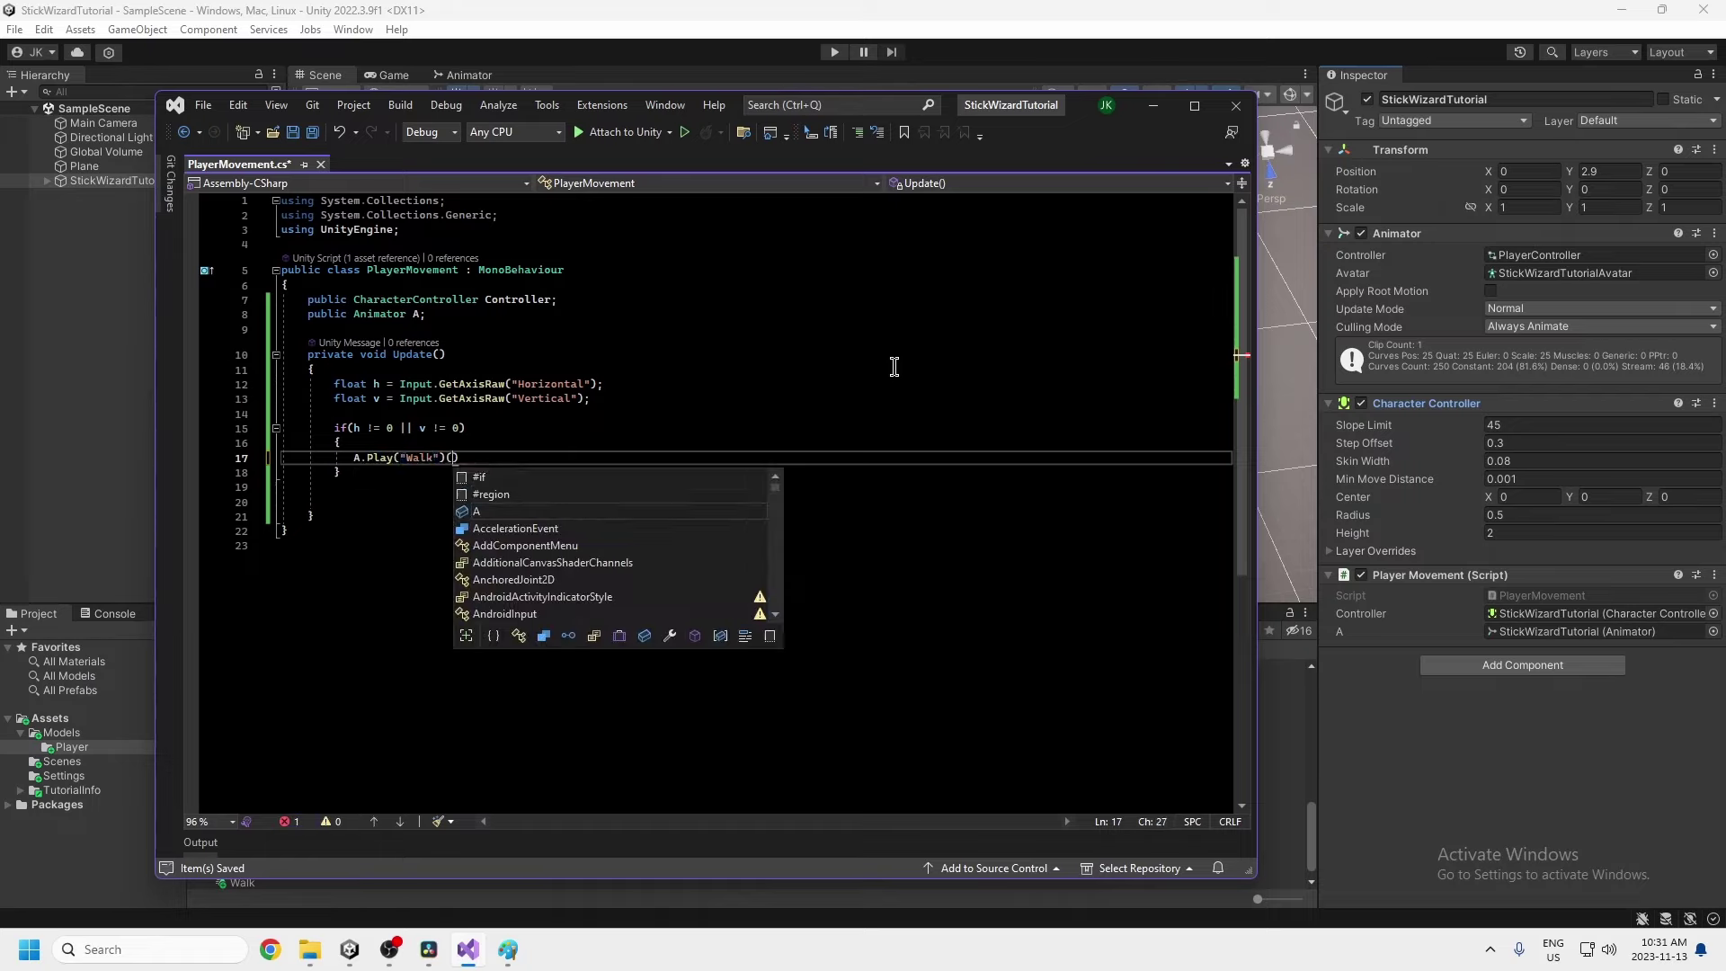
triple_click(418, 459)
left_click(494, 467)
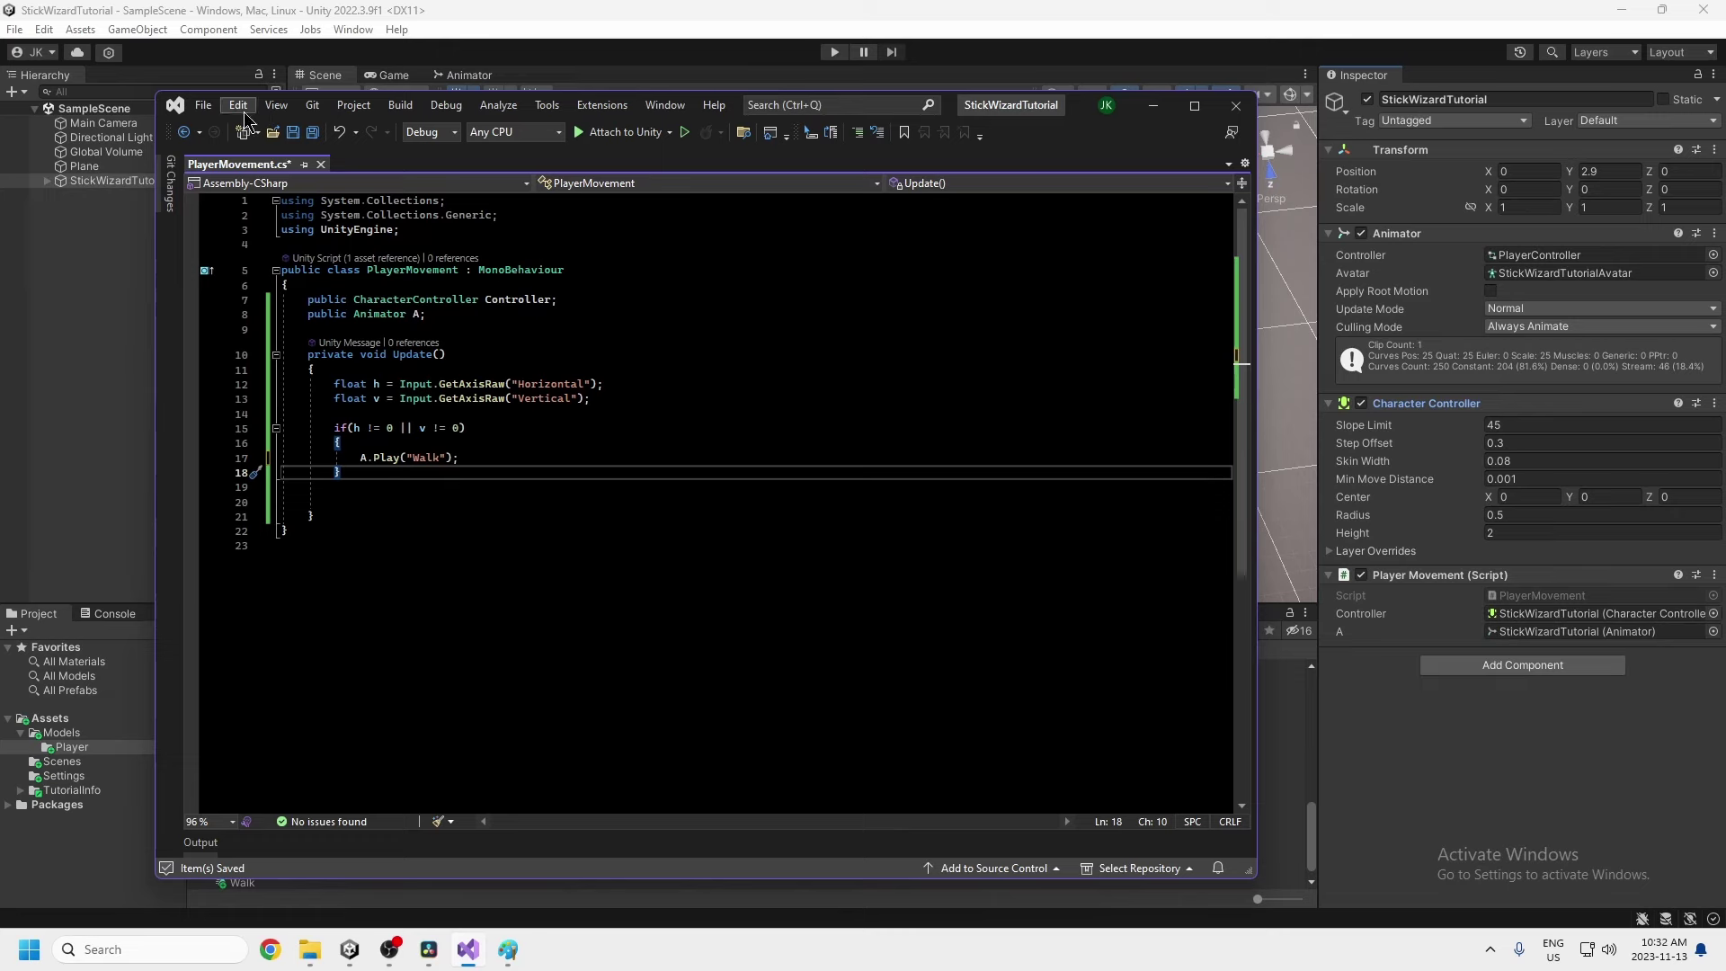
left_click(293, 132)
left_click(1157, 107)
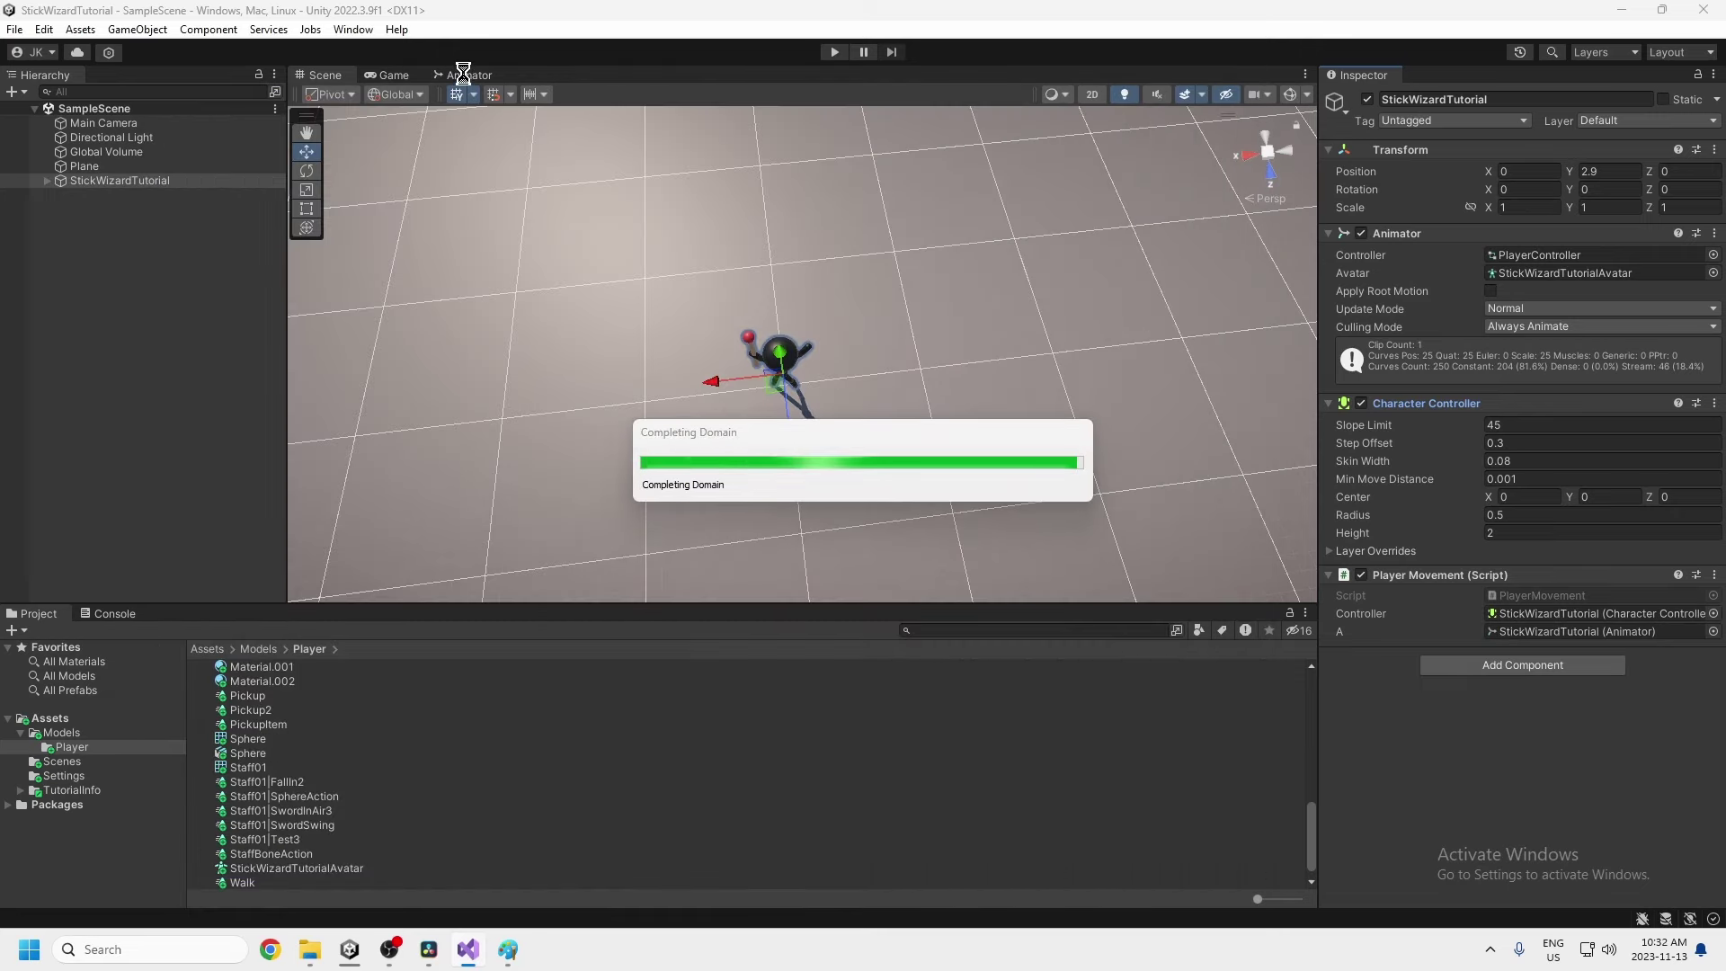
Create an empty state in the Animator graph, name it Walk, and place it just below the Idle state
left_click(463, 74)
right_click(863, 468)
mouse_move(1034, 481)
left_click(1121, 477)
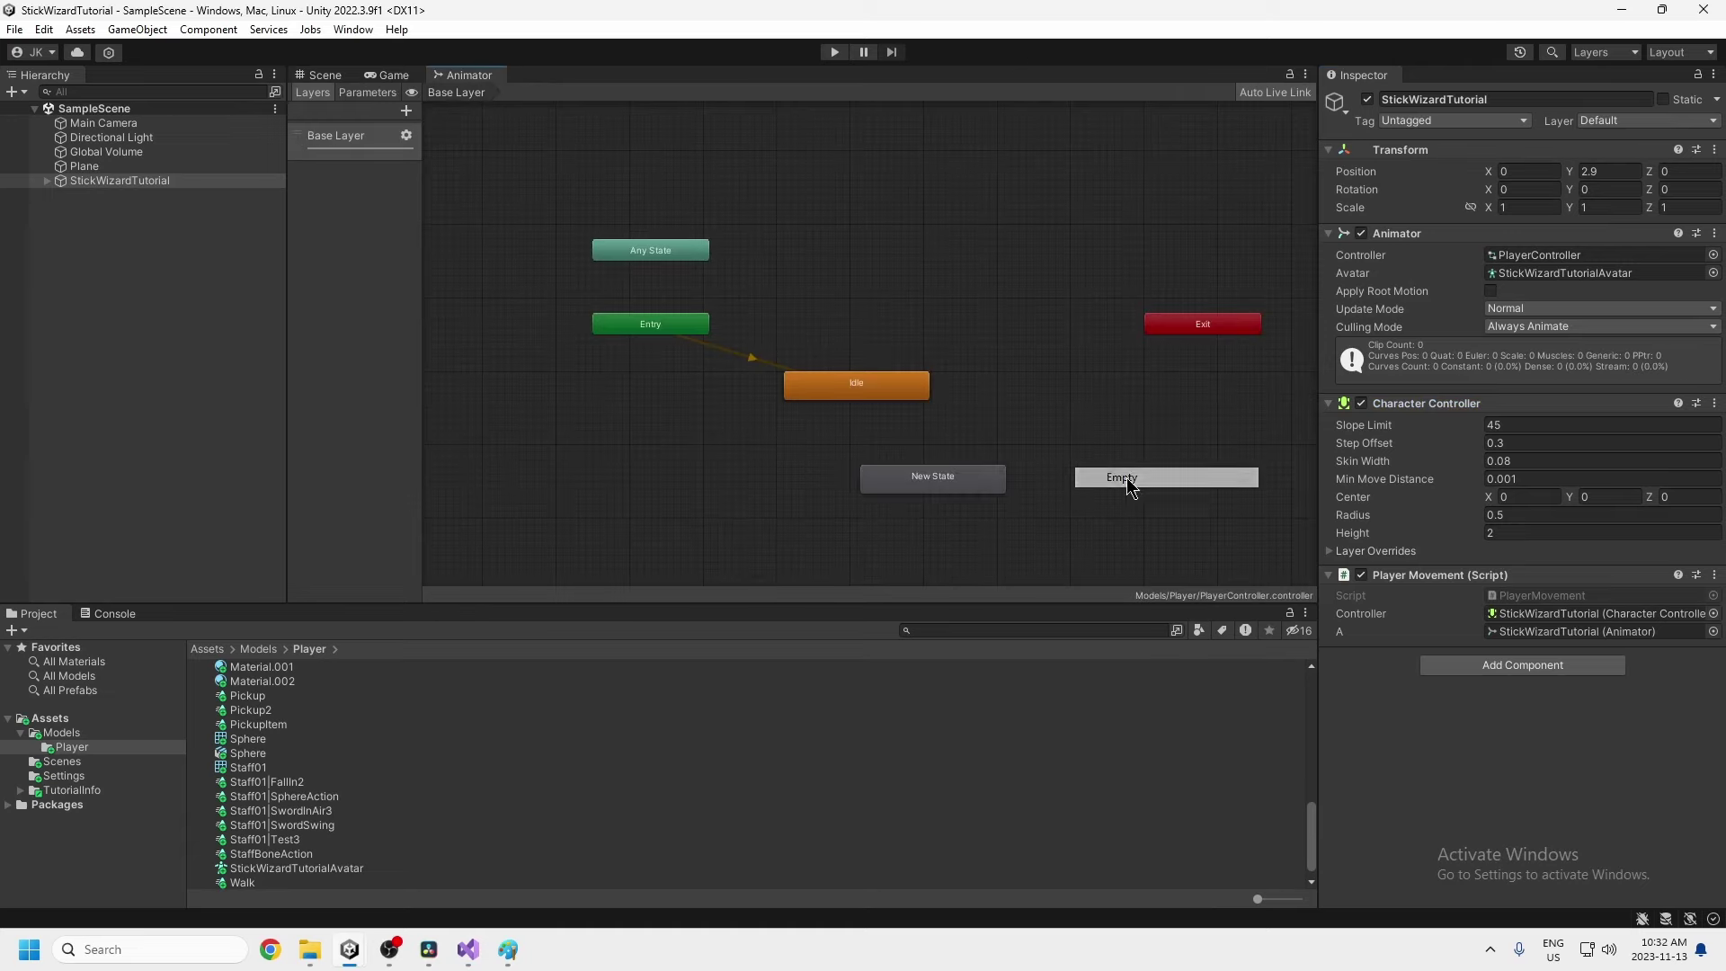
left_click(974, 488)
left_click(1516, 100)
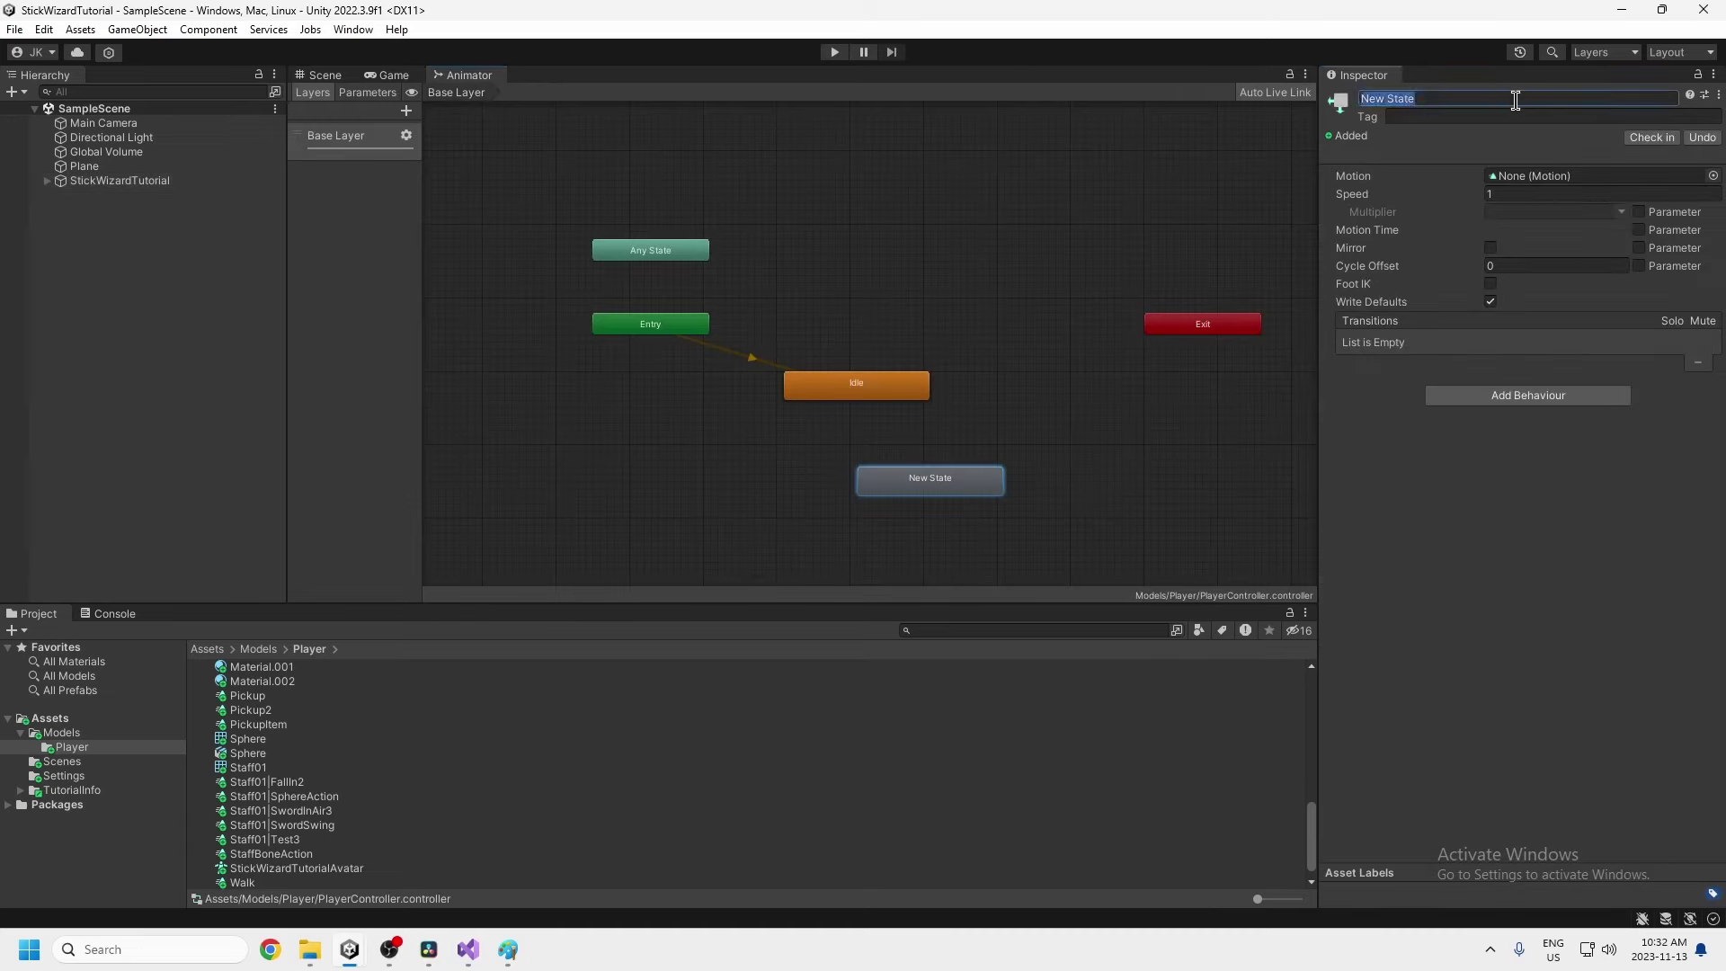
type("Walk")
left_click_drag(904, 473, 834, 449)
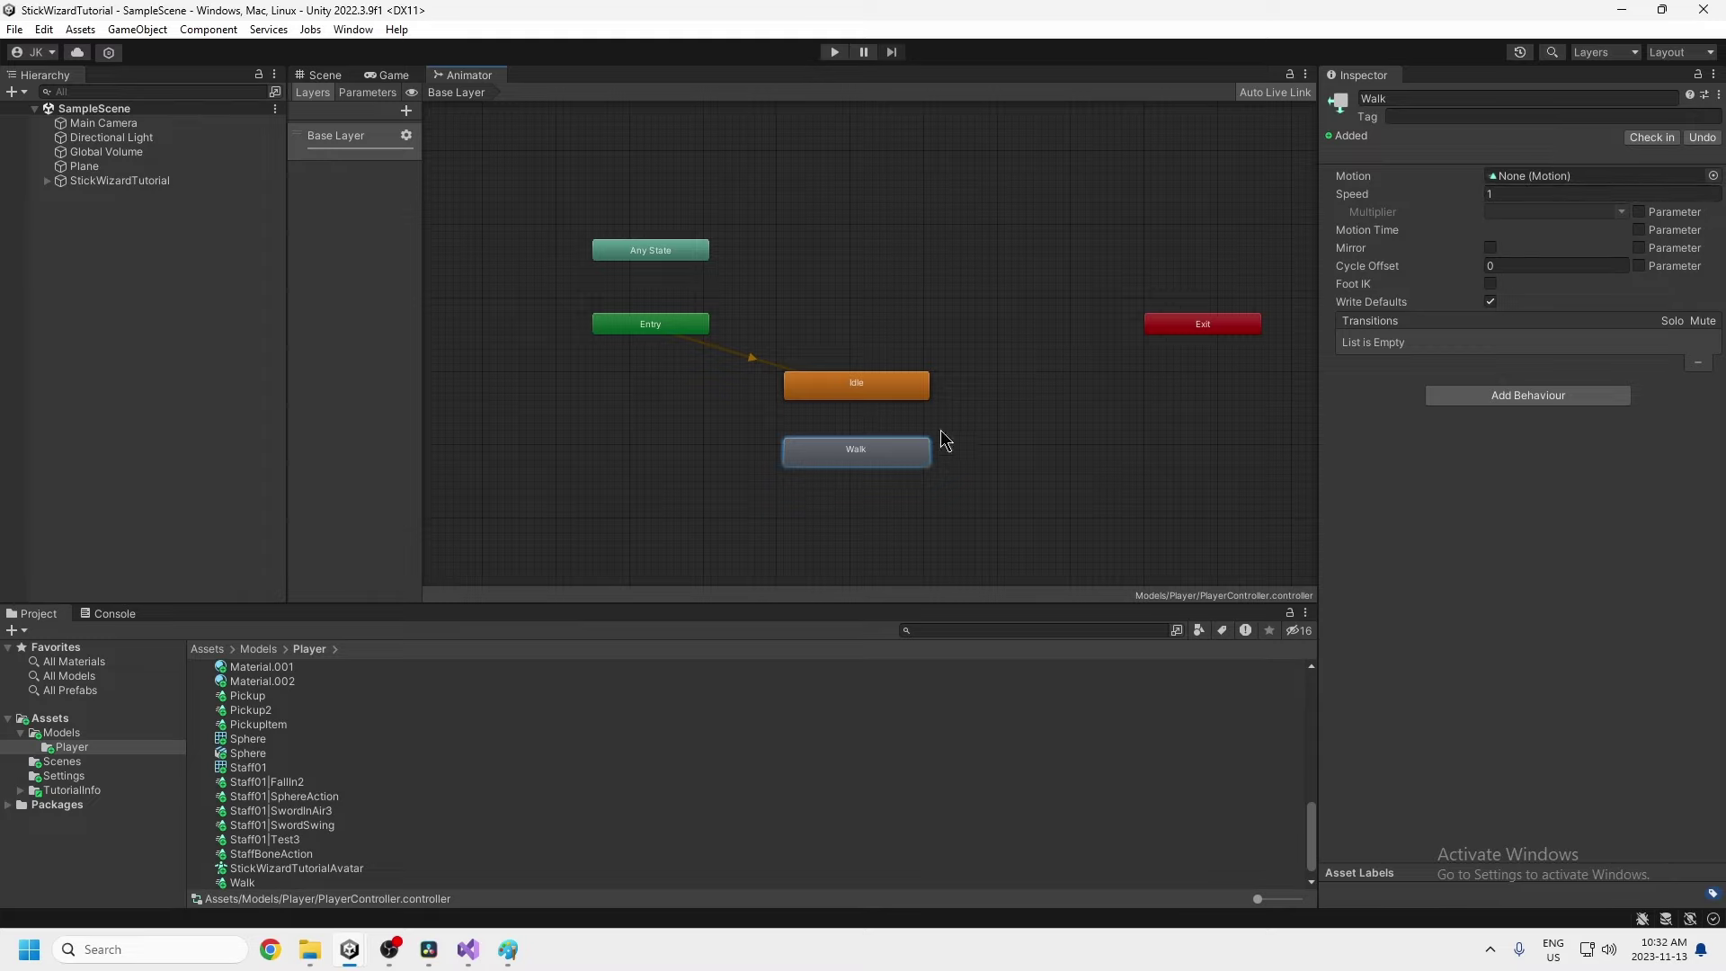
Assign the Walk2 clip from the StickWizardTutorial model as the Motion of the Walk state
scroll(234, 719, "up", 10)
left_click(194, 697)
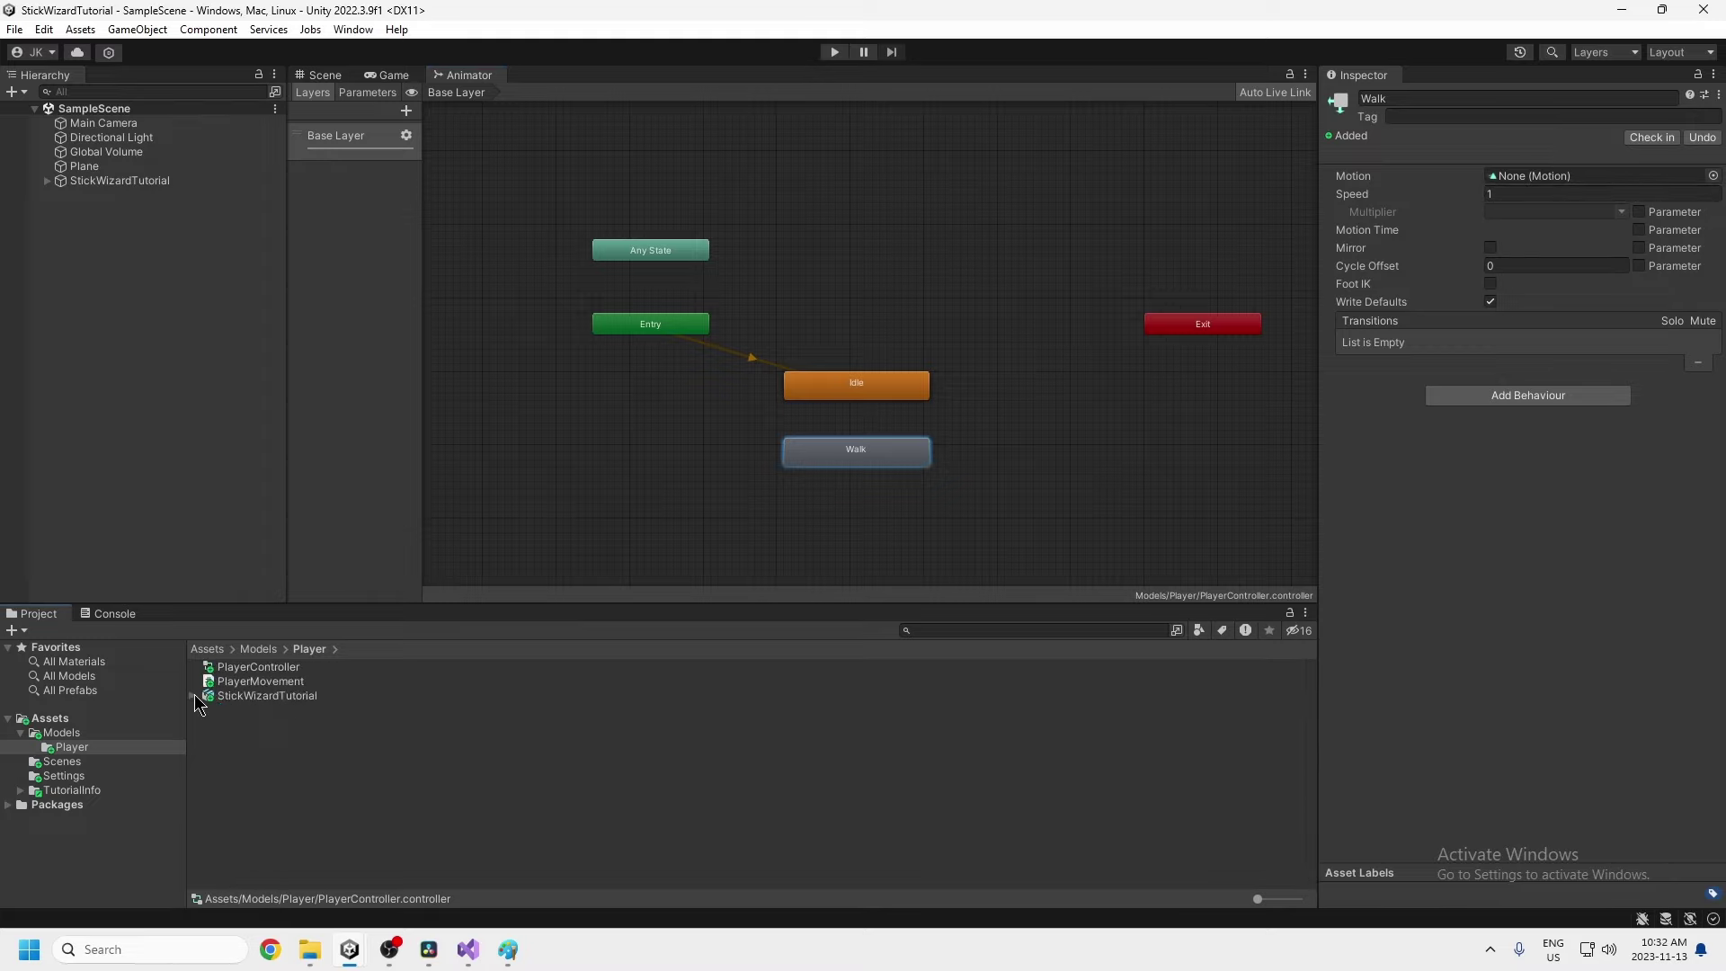
left_click(196, 696)
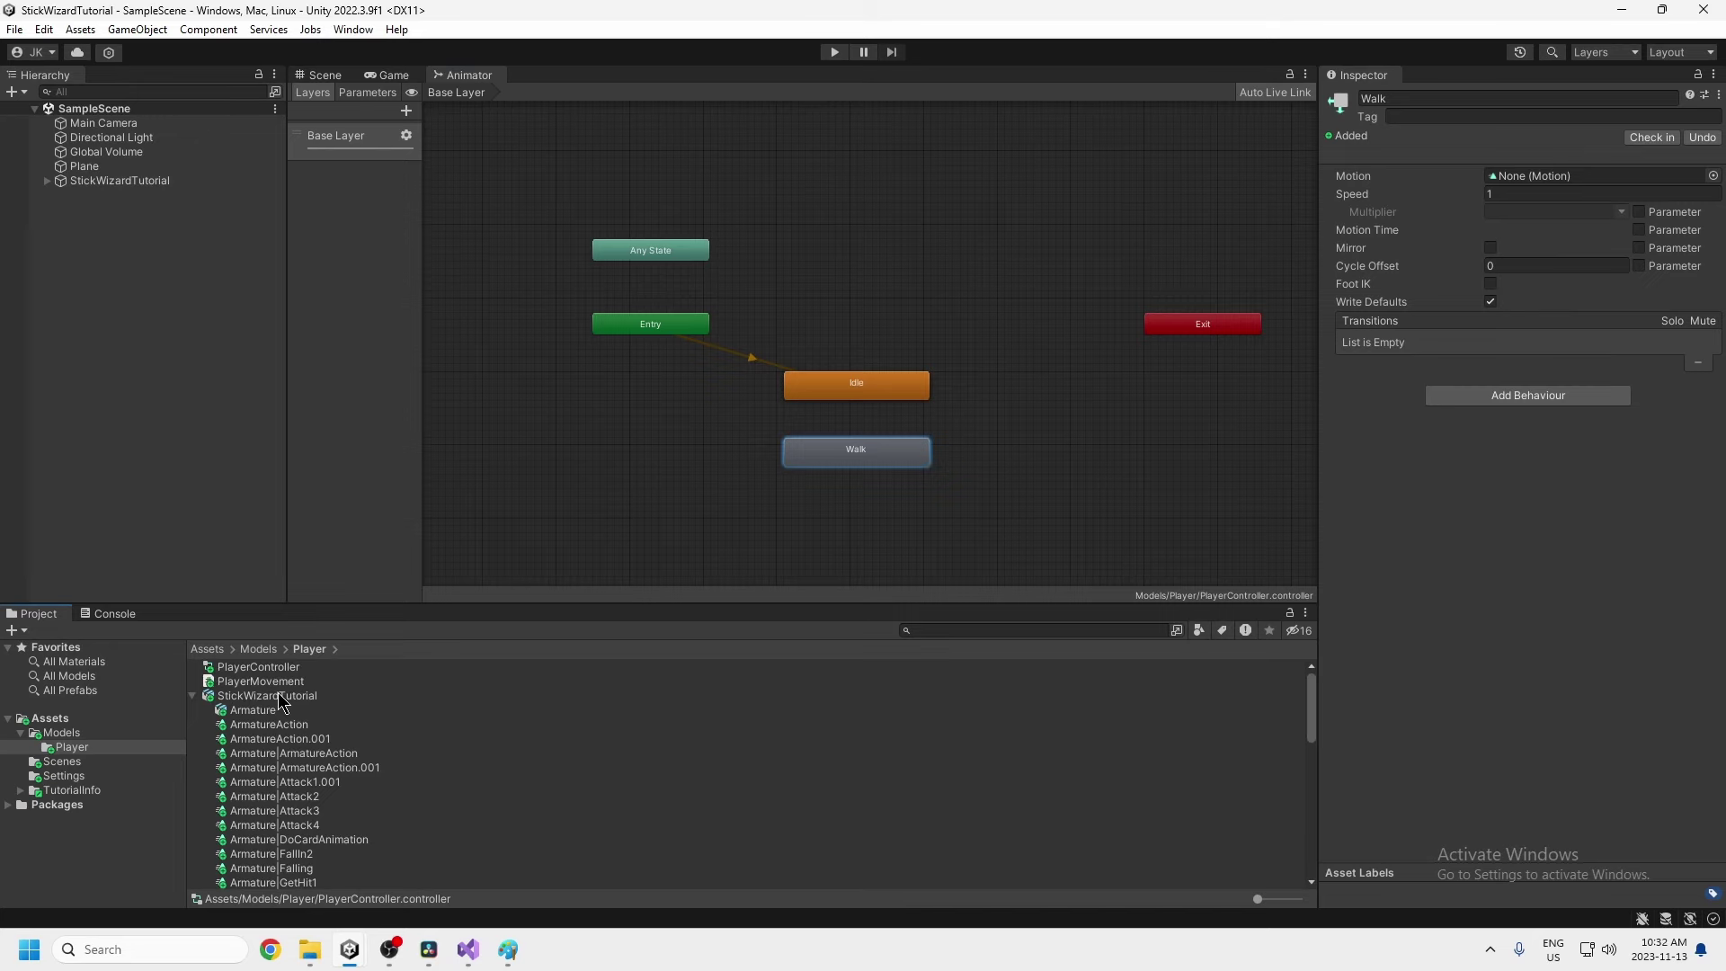
left_click(283, 697)
scroll(274, 766, "down", 5)
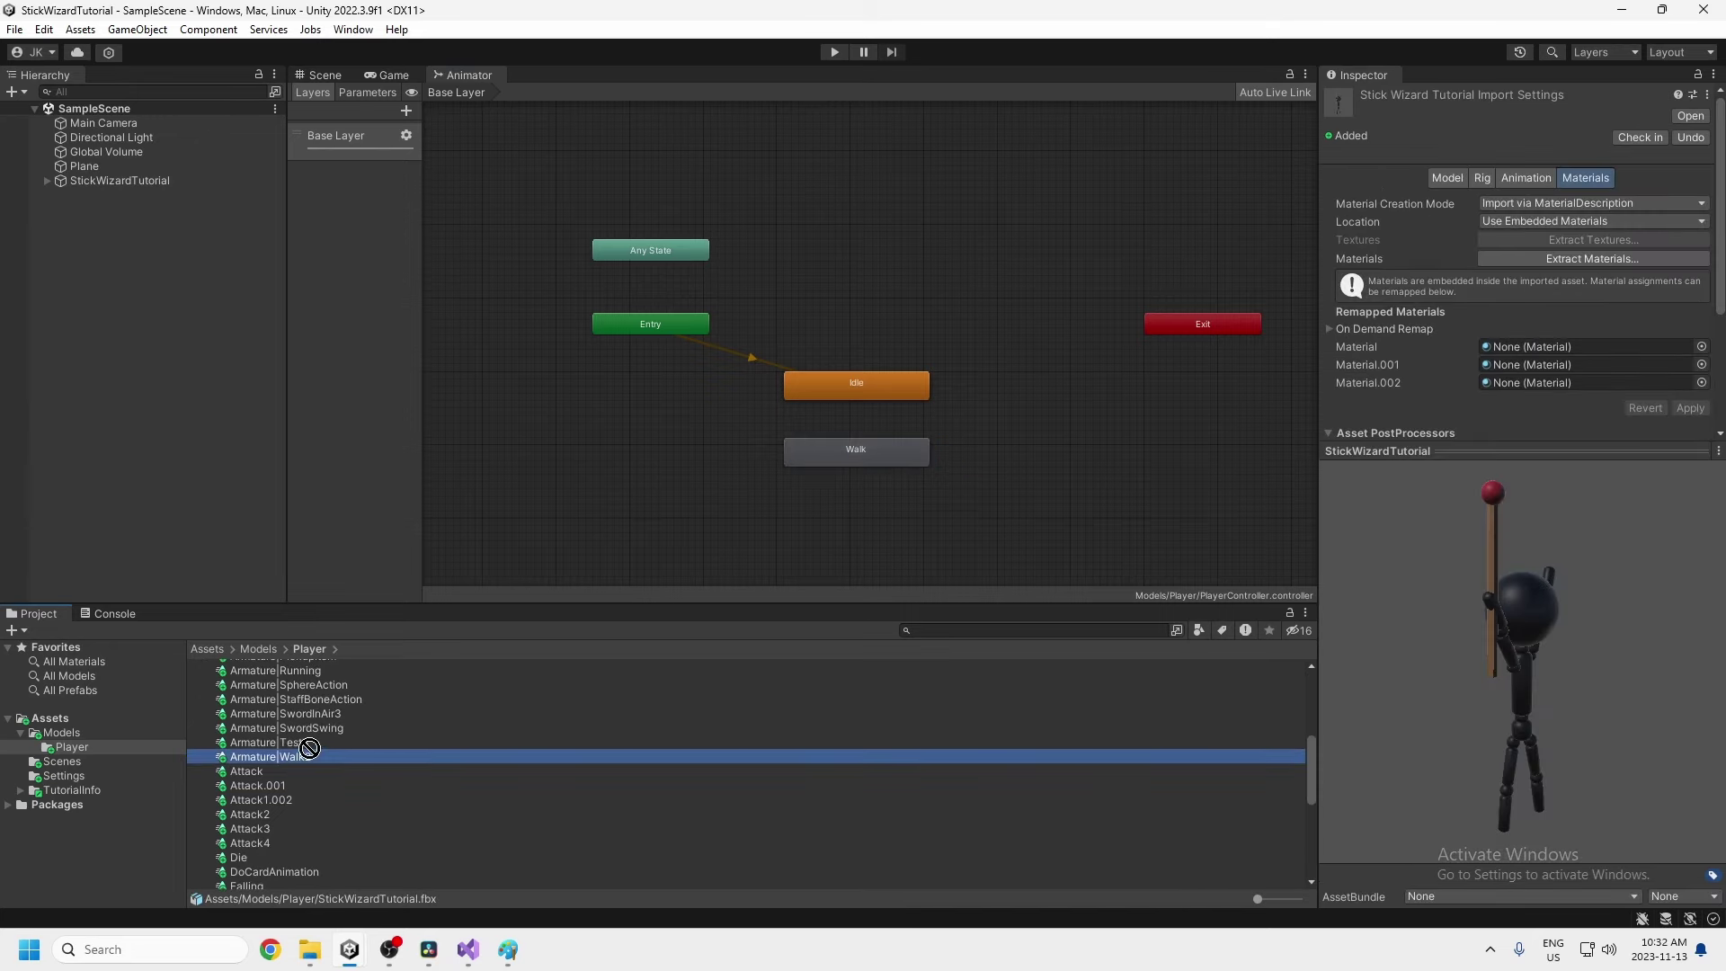
scroll(291, 773, "down", 10)
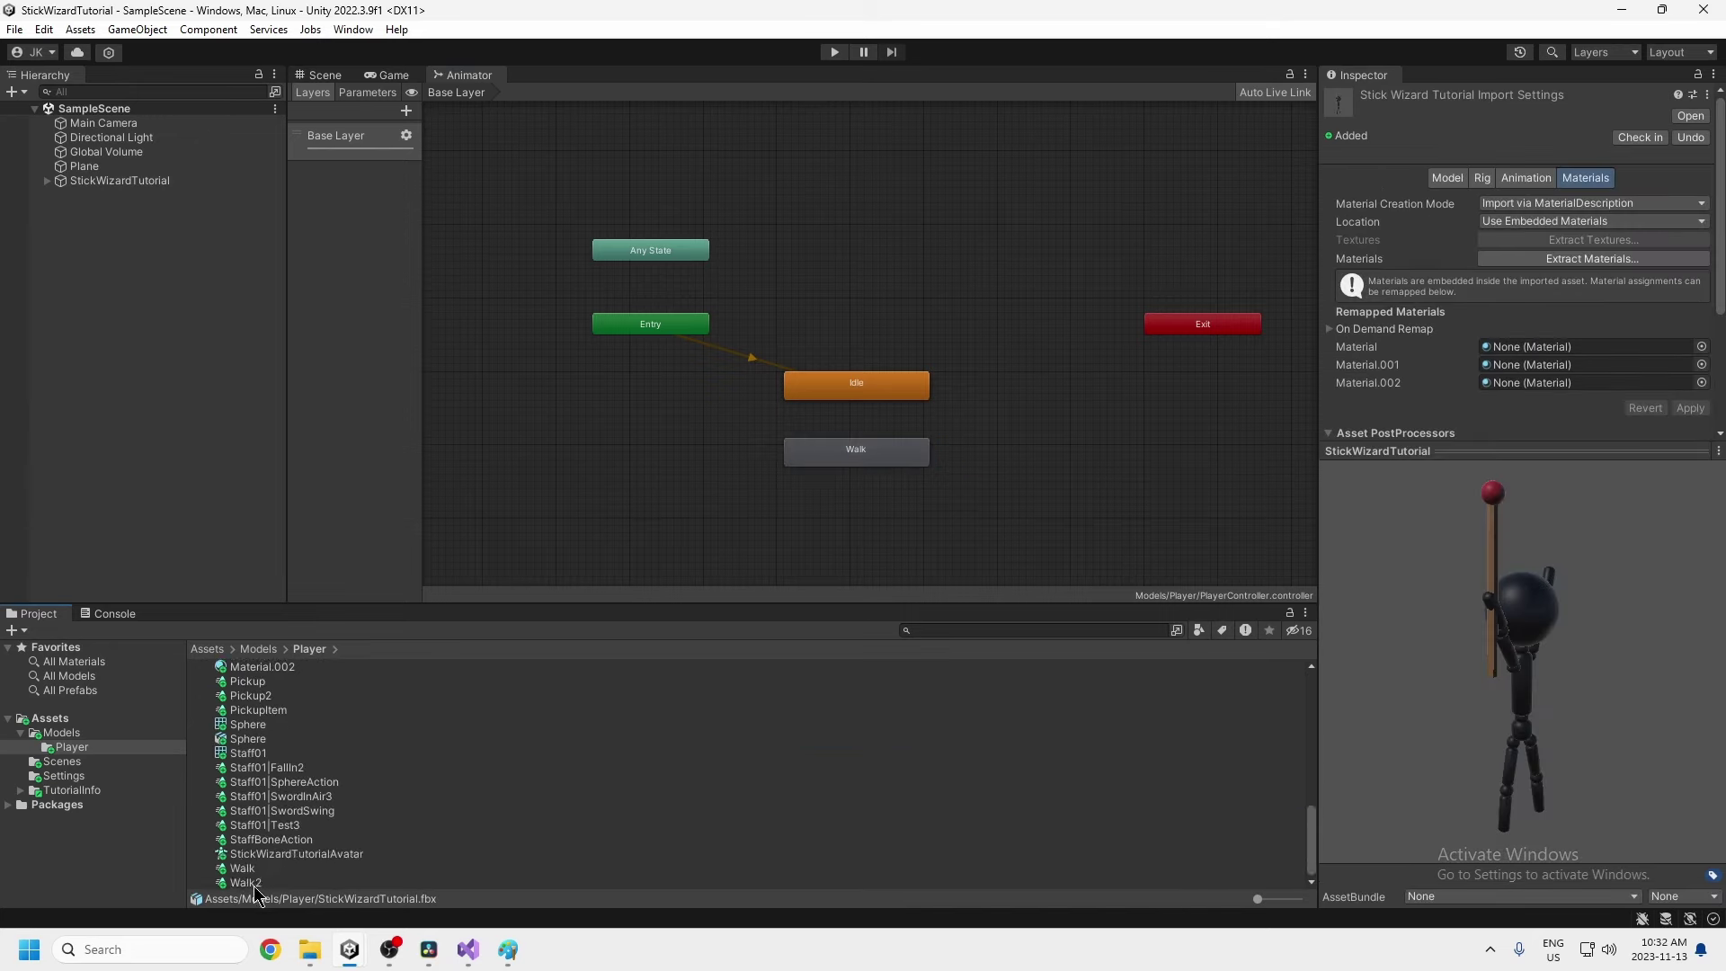
left_click_drag(244, 883, 1539, 208)
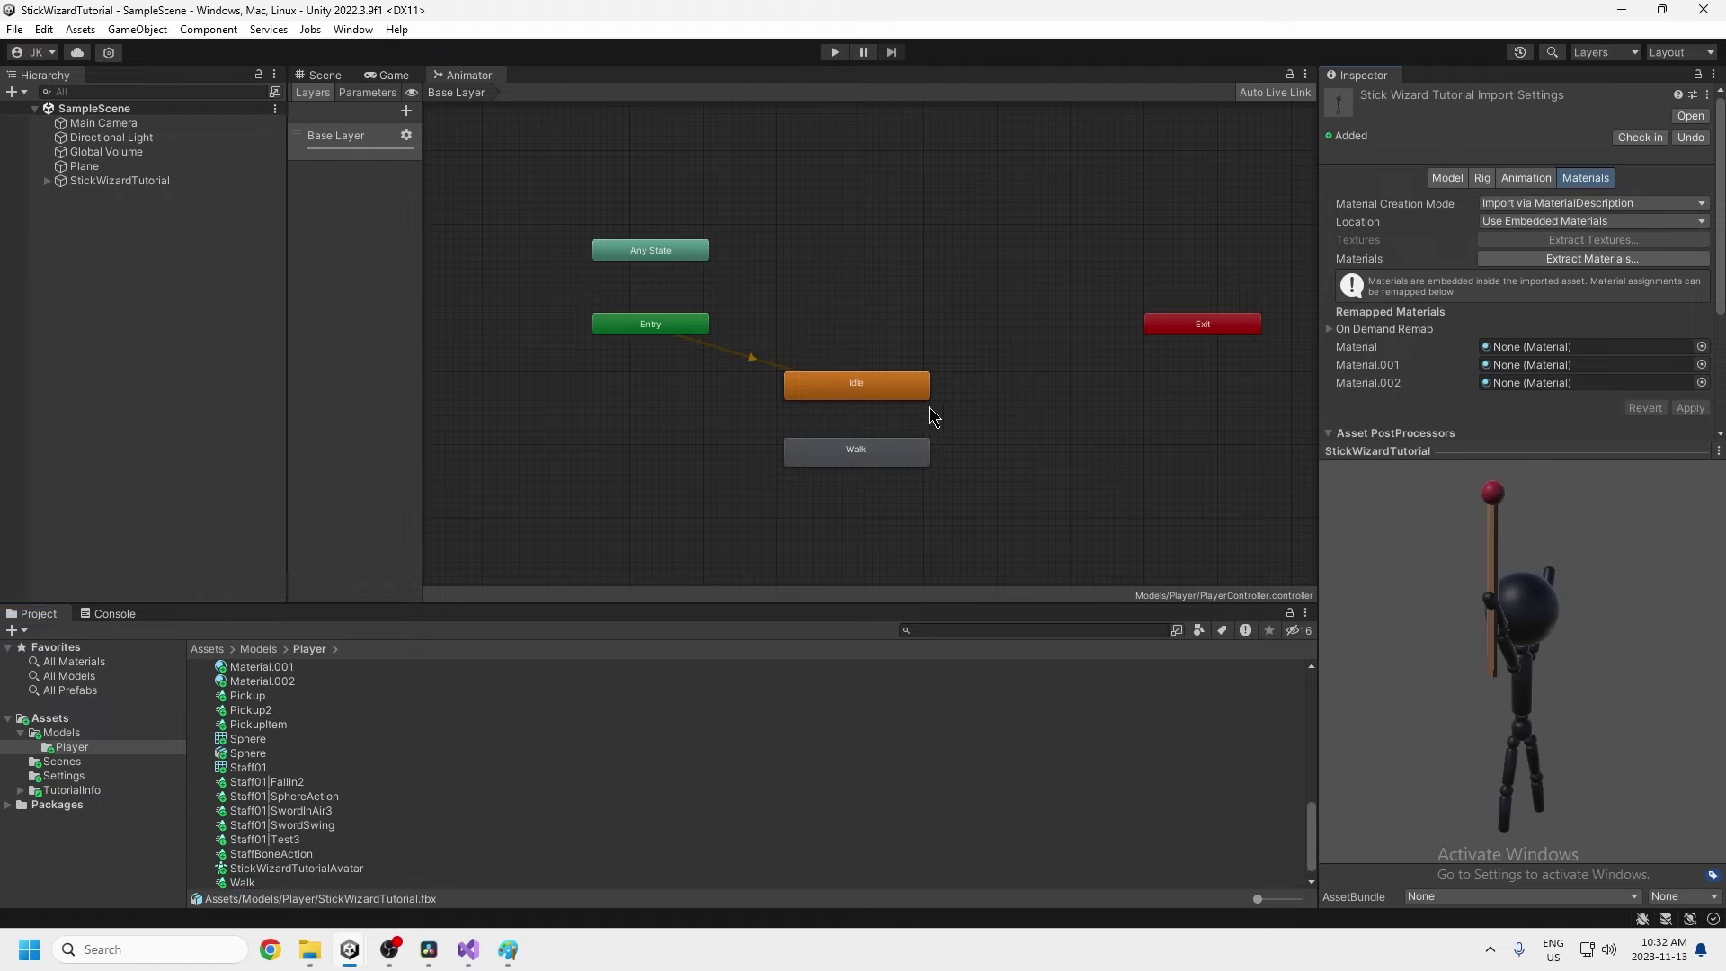
left_click(834, 462)
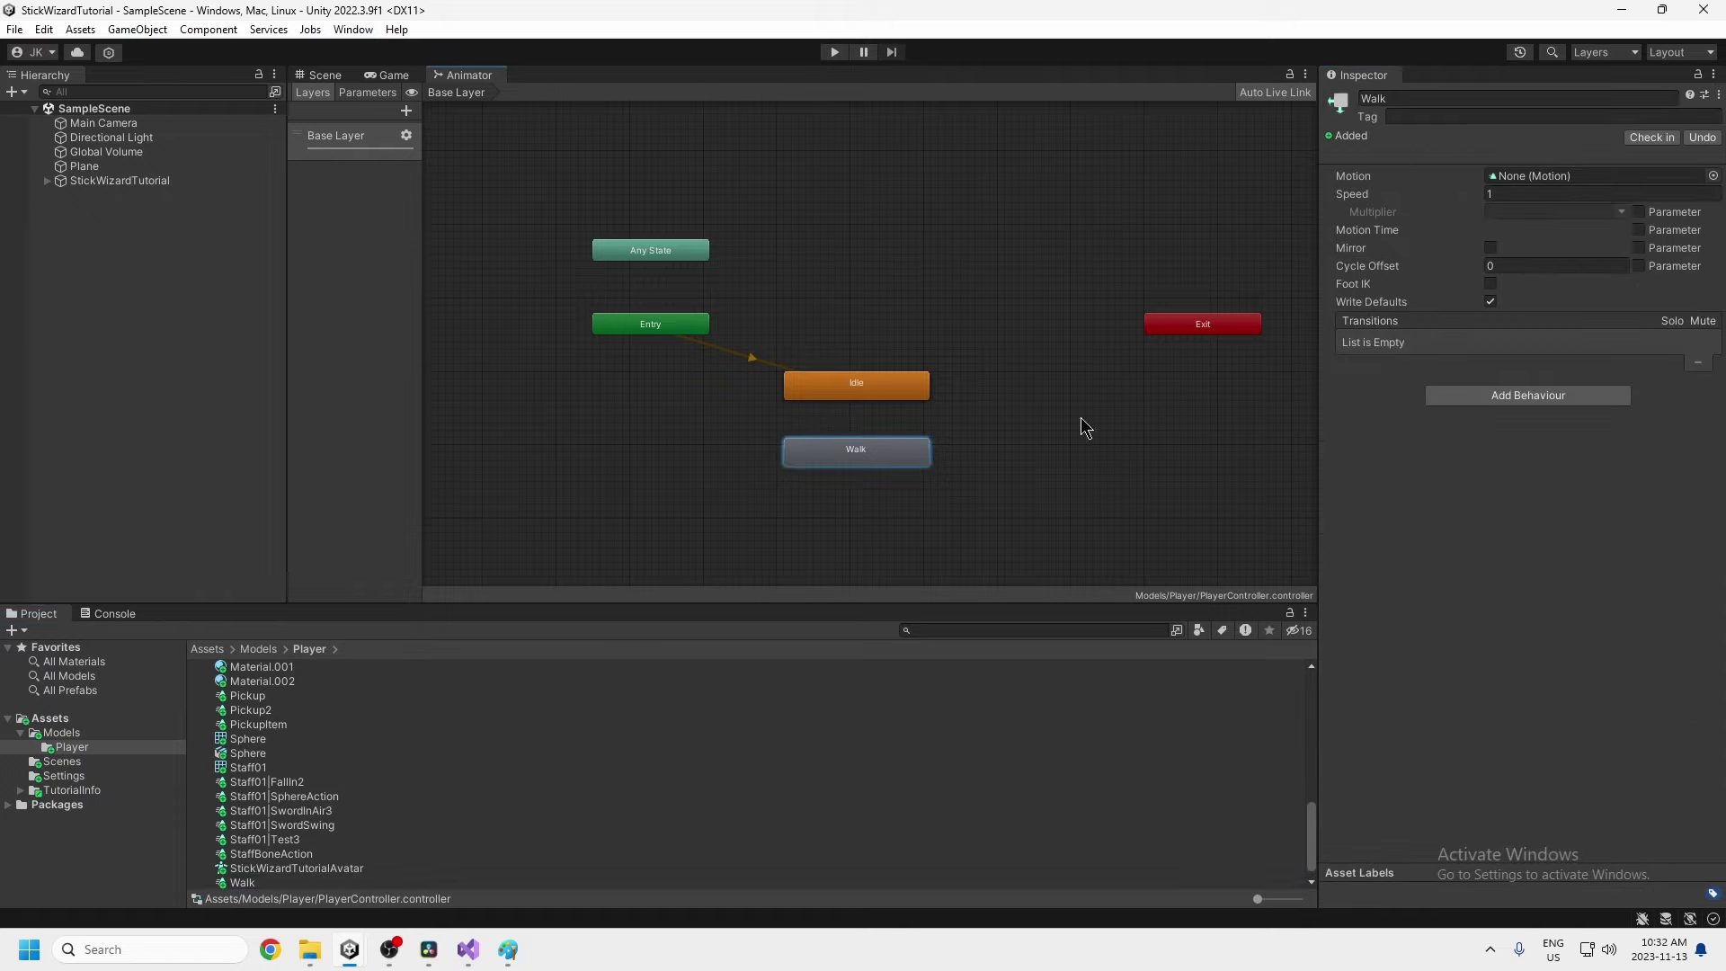
left_click_drag(242, 882, 1518, 178)
Reposition the Walk state in the Animator graph so it sits below and to the right of Idle
right_click(904, 453)
left_click(939, 462)
left_click_drag(882, 447, 1064, 418)
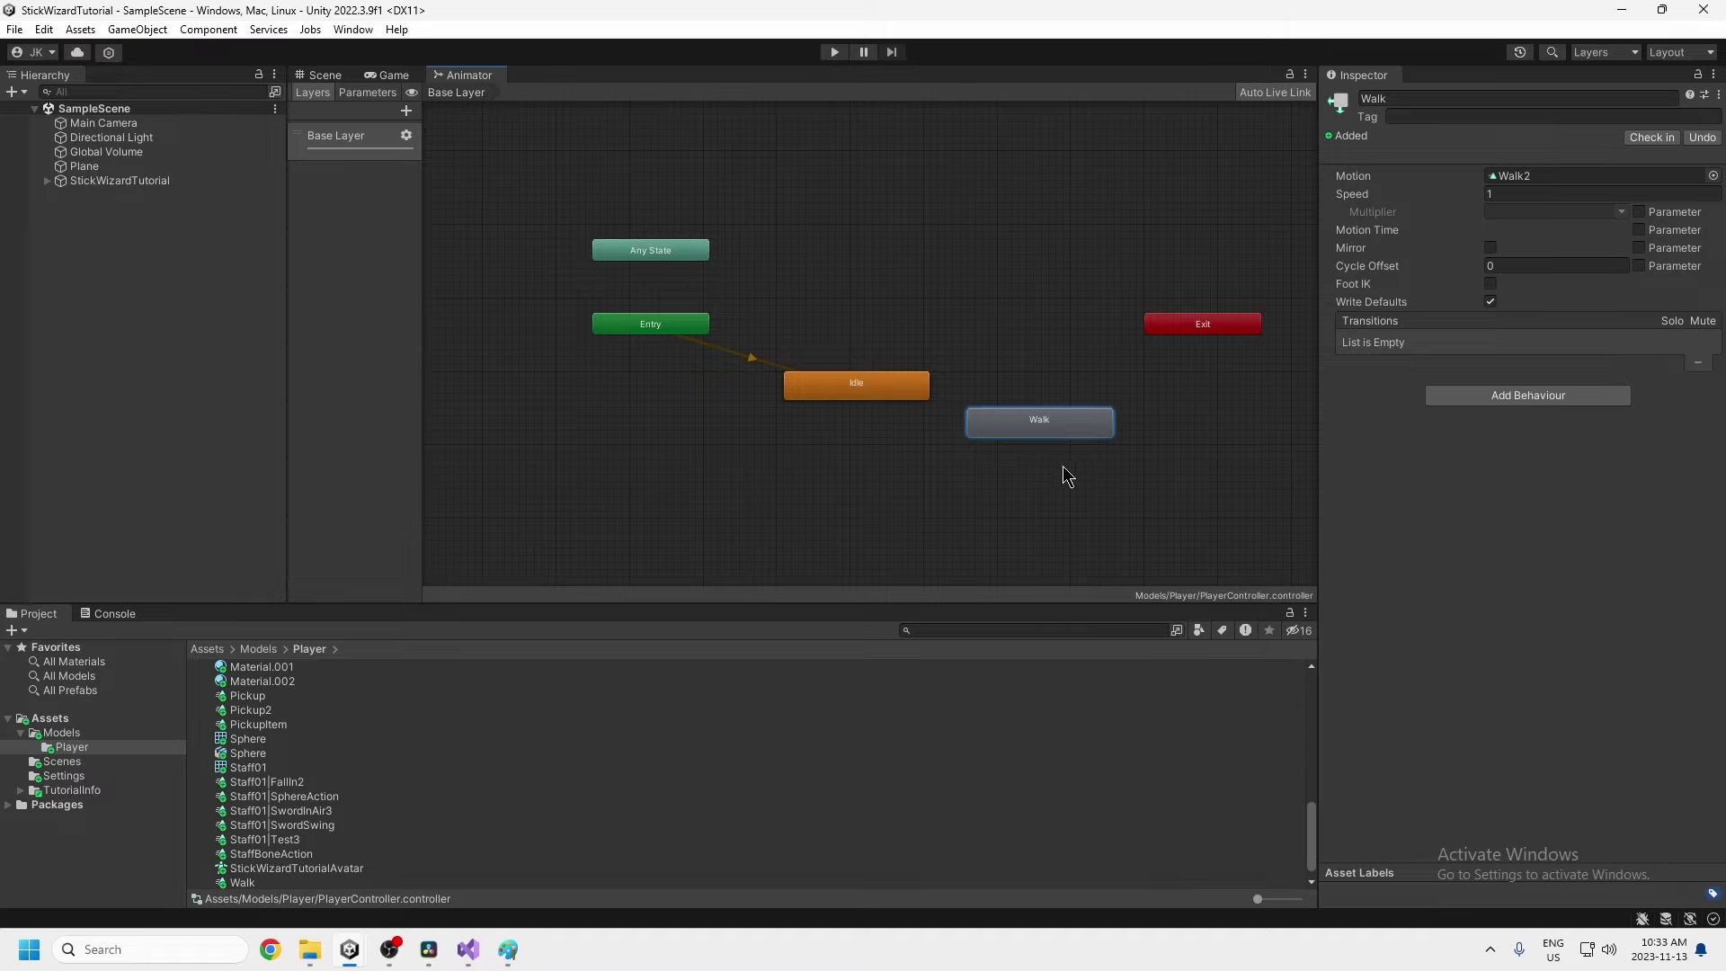
left_click_drag(1057, 437, 1036, 473)
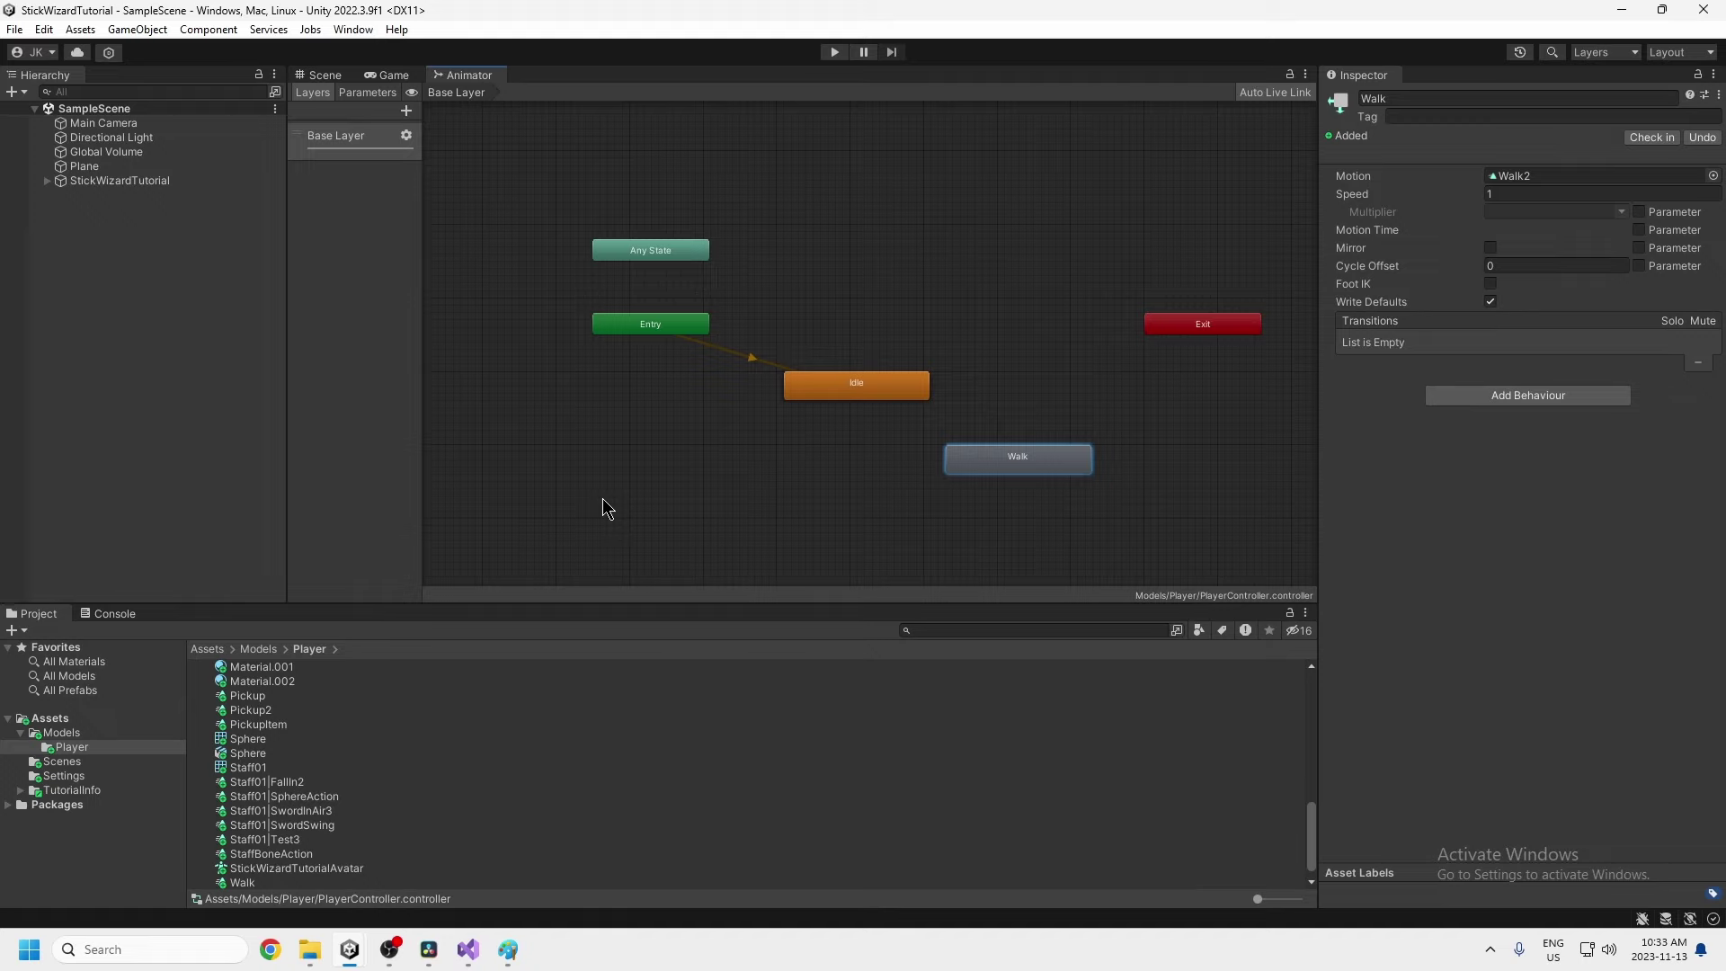
Switch to Visual Studio and add an empty else block after the if statement in the PlayerMovement Update method
left_click(468, 949)
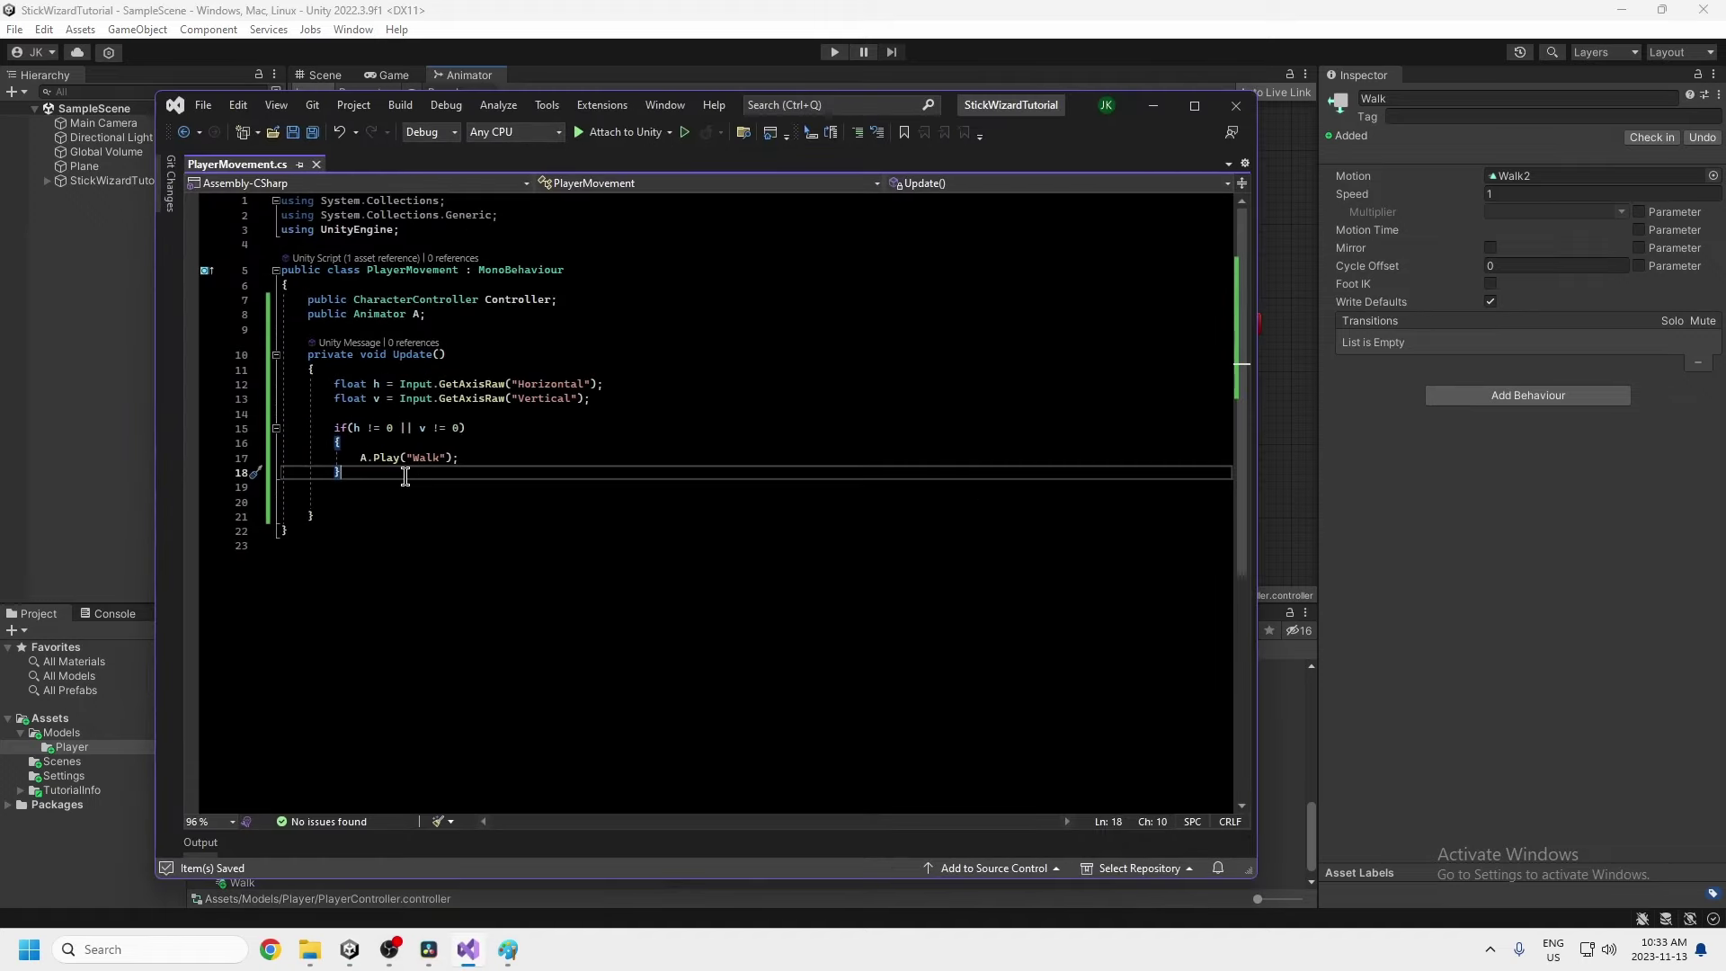
key("Return")
type("else")
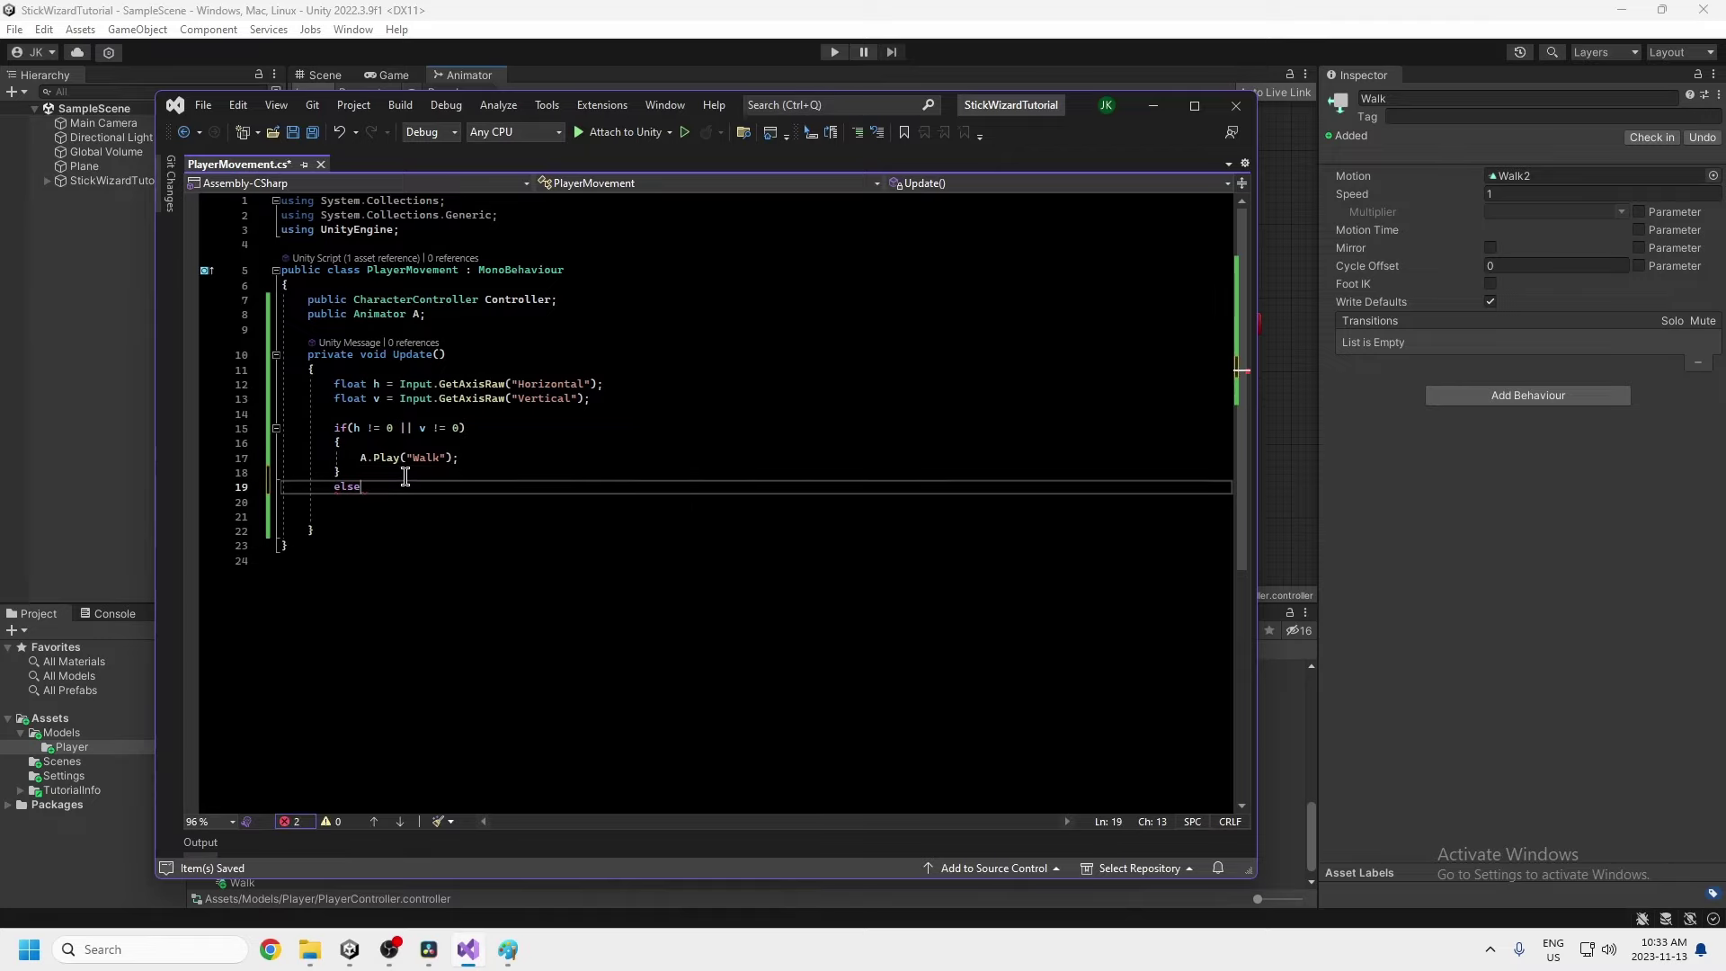
key("Return")
type("{")
key("Return")
left_click_drag(342, 443, 333, 434)
left_click(379, 505)
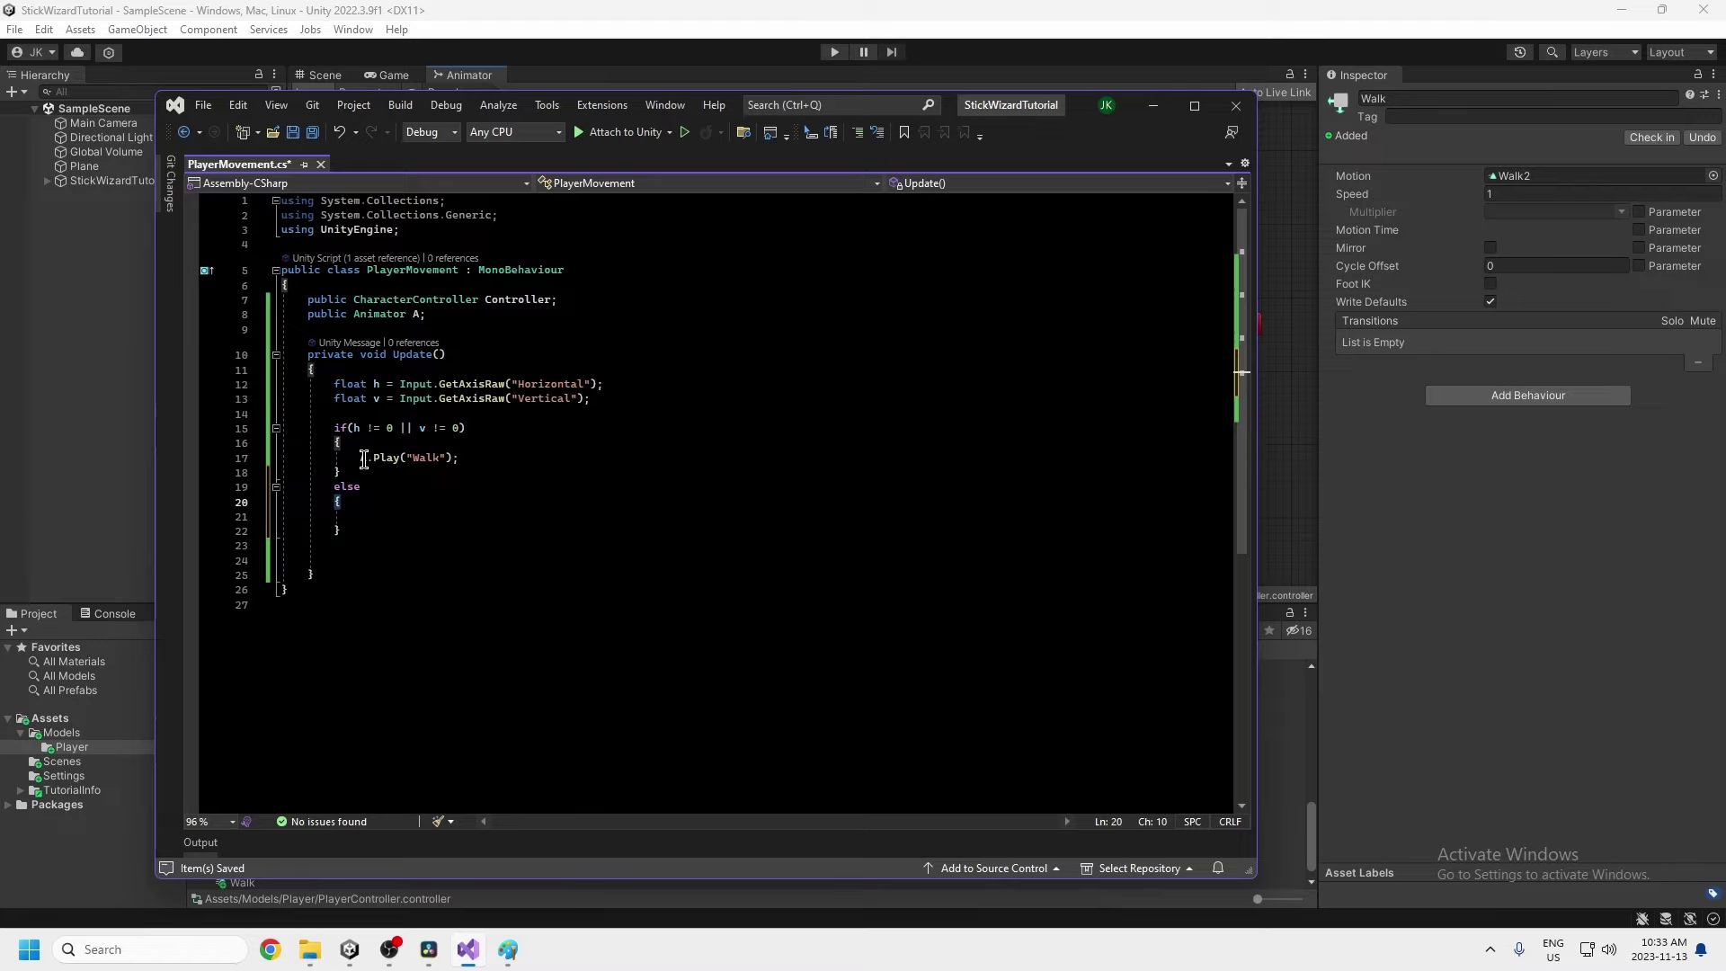
Copy the A.Play("Walk"); line into the else block and change its state name to Idle
left_click_drag(459, 459, 362, 459)
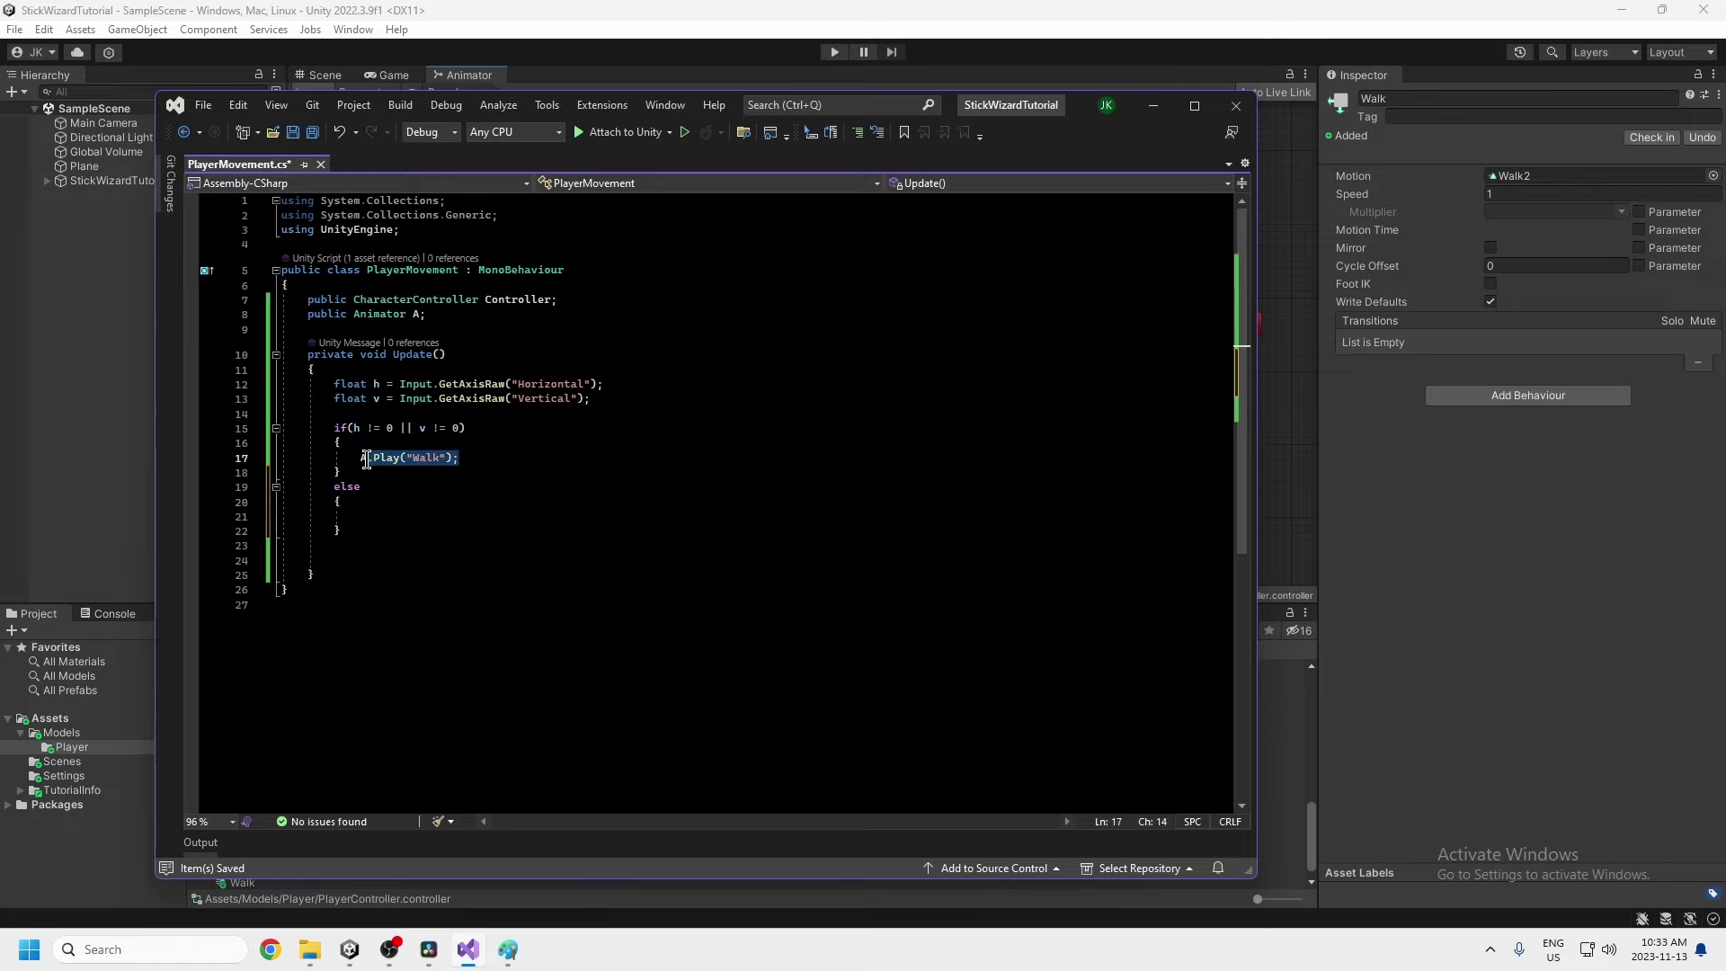
key("ctrl+c")
left_click(389, 530)
left_click(391, 515)
key("ctrl+v")
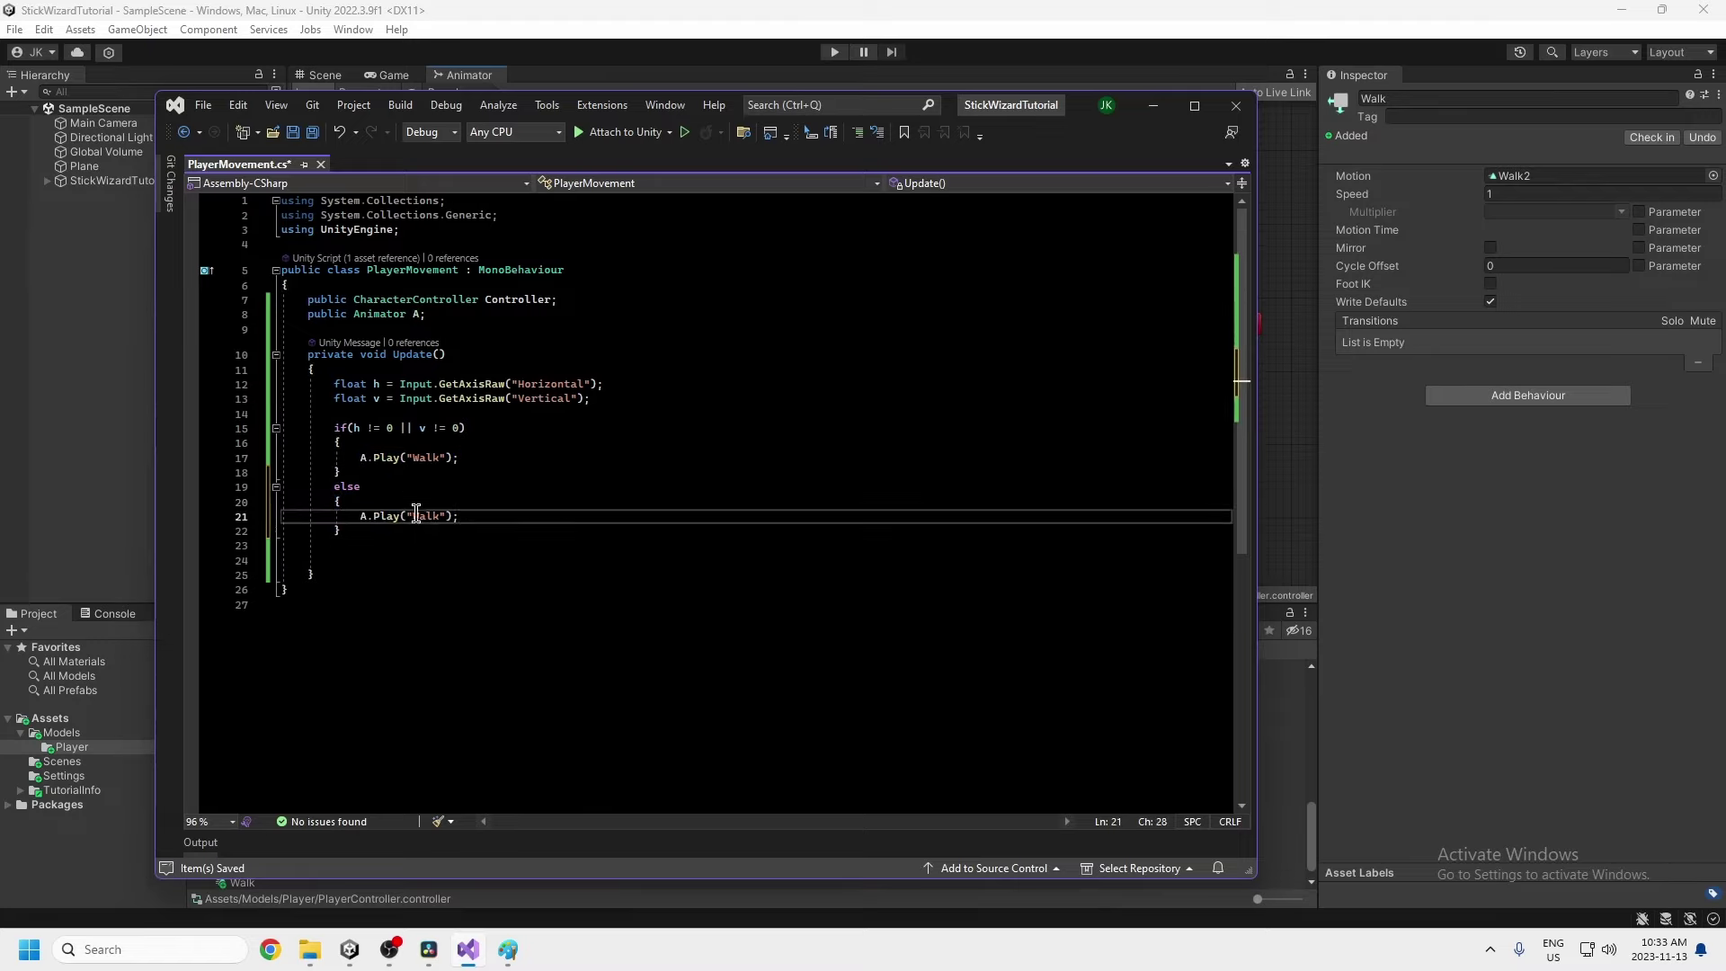
double_click(419, 515)
type("Idle")
In Unity, move the Walk state directly below Idle, and bring the PlayerMovement script back up in Visual Studio
left_click_drag(1070, 106, 830, 460)
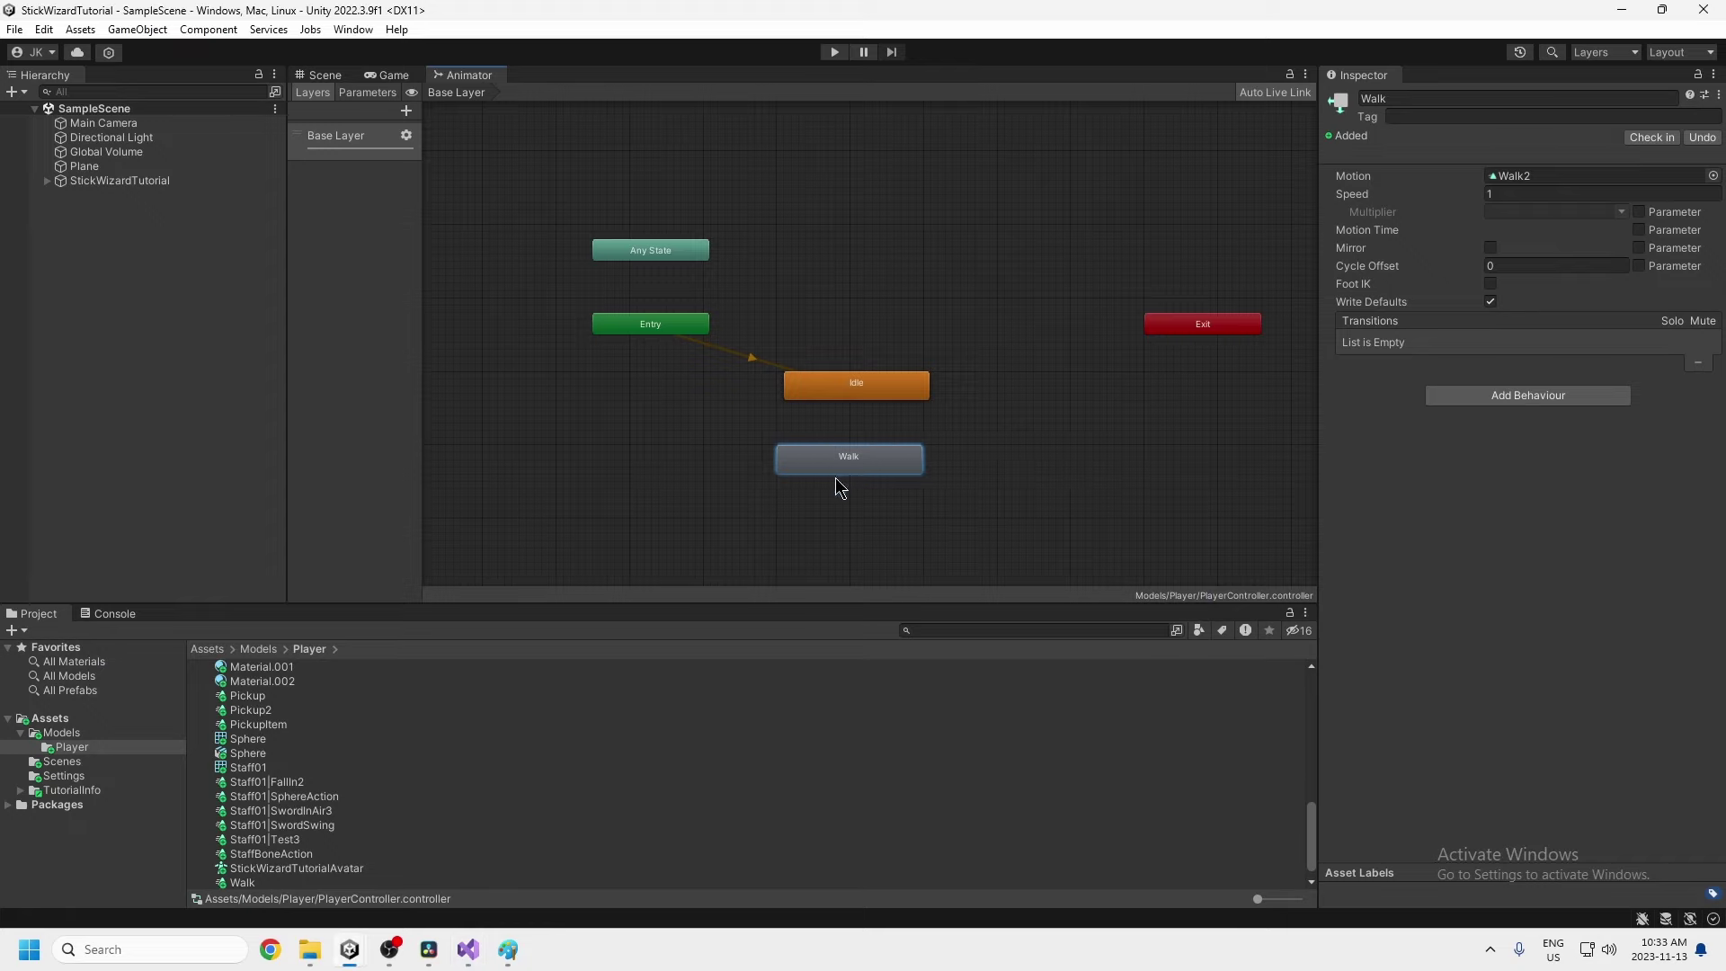
left_click(469, 951)
left_click_drag(1027, 505, 1145, 98)
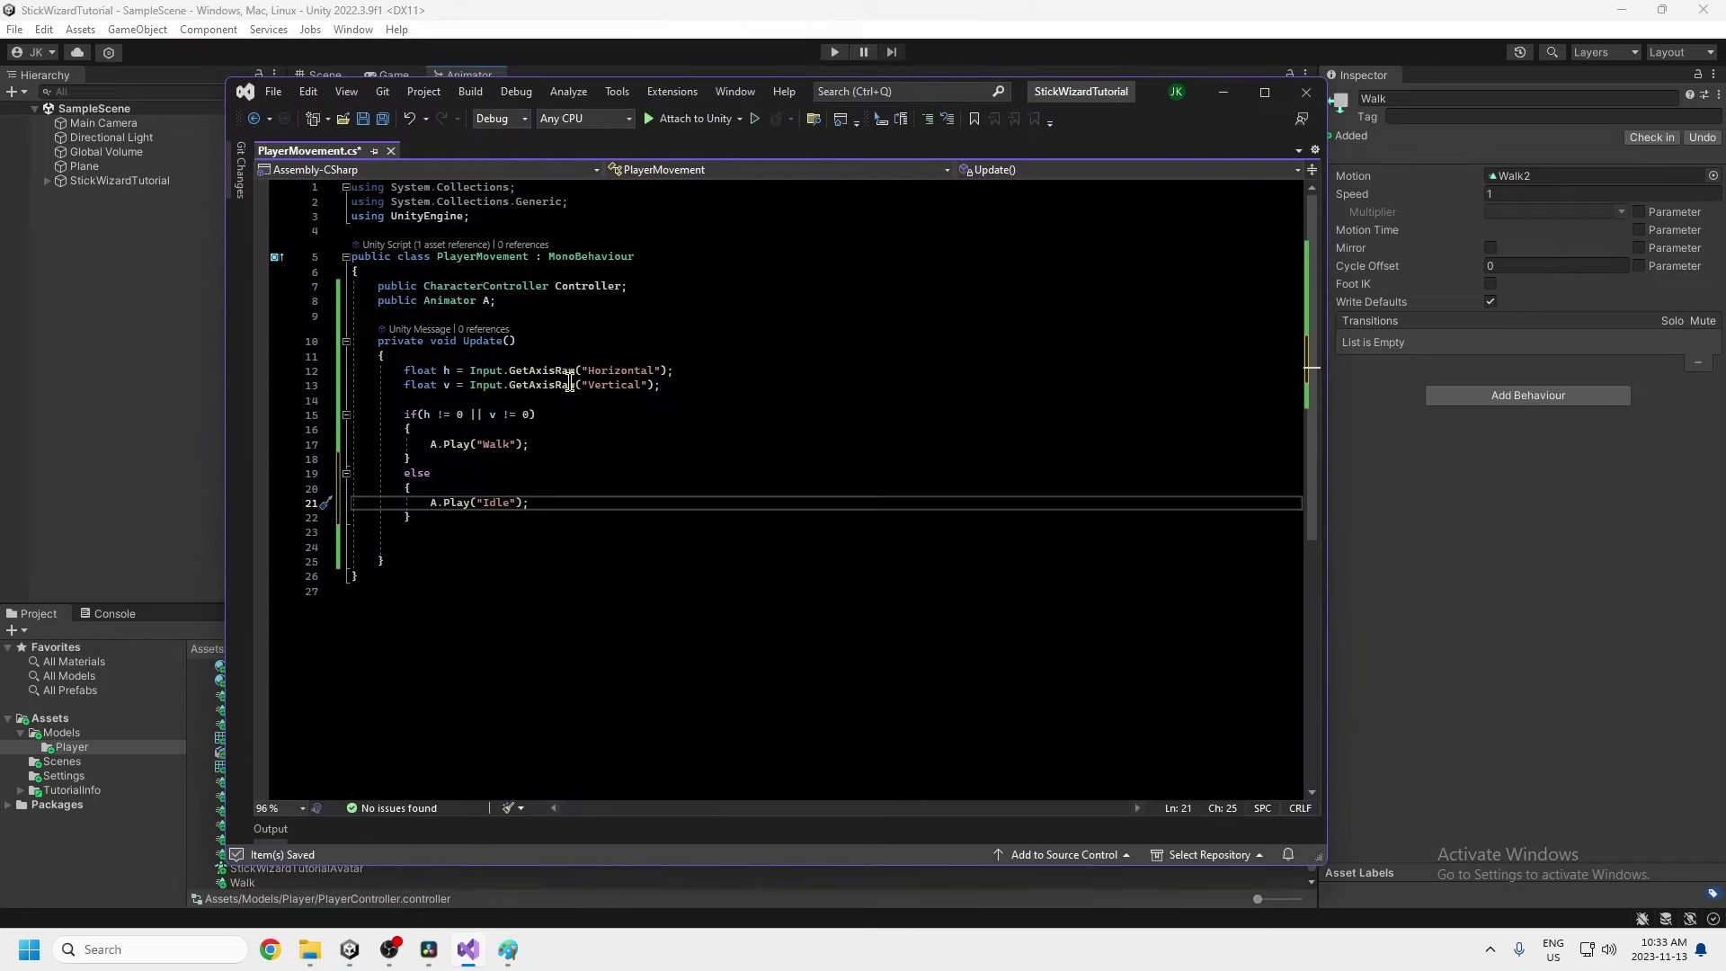
Review the if and else blocks that play the Walk and Idle states in the Update method
left_click(492, 456)
double_click(428, 416)
left_click_drag(431, 416, 519, 520)
left_click(545, 457)
left_click(422, 487)
left_click(455, 501)
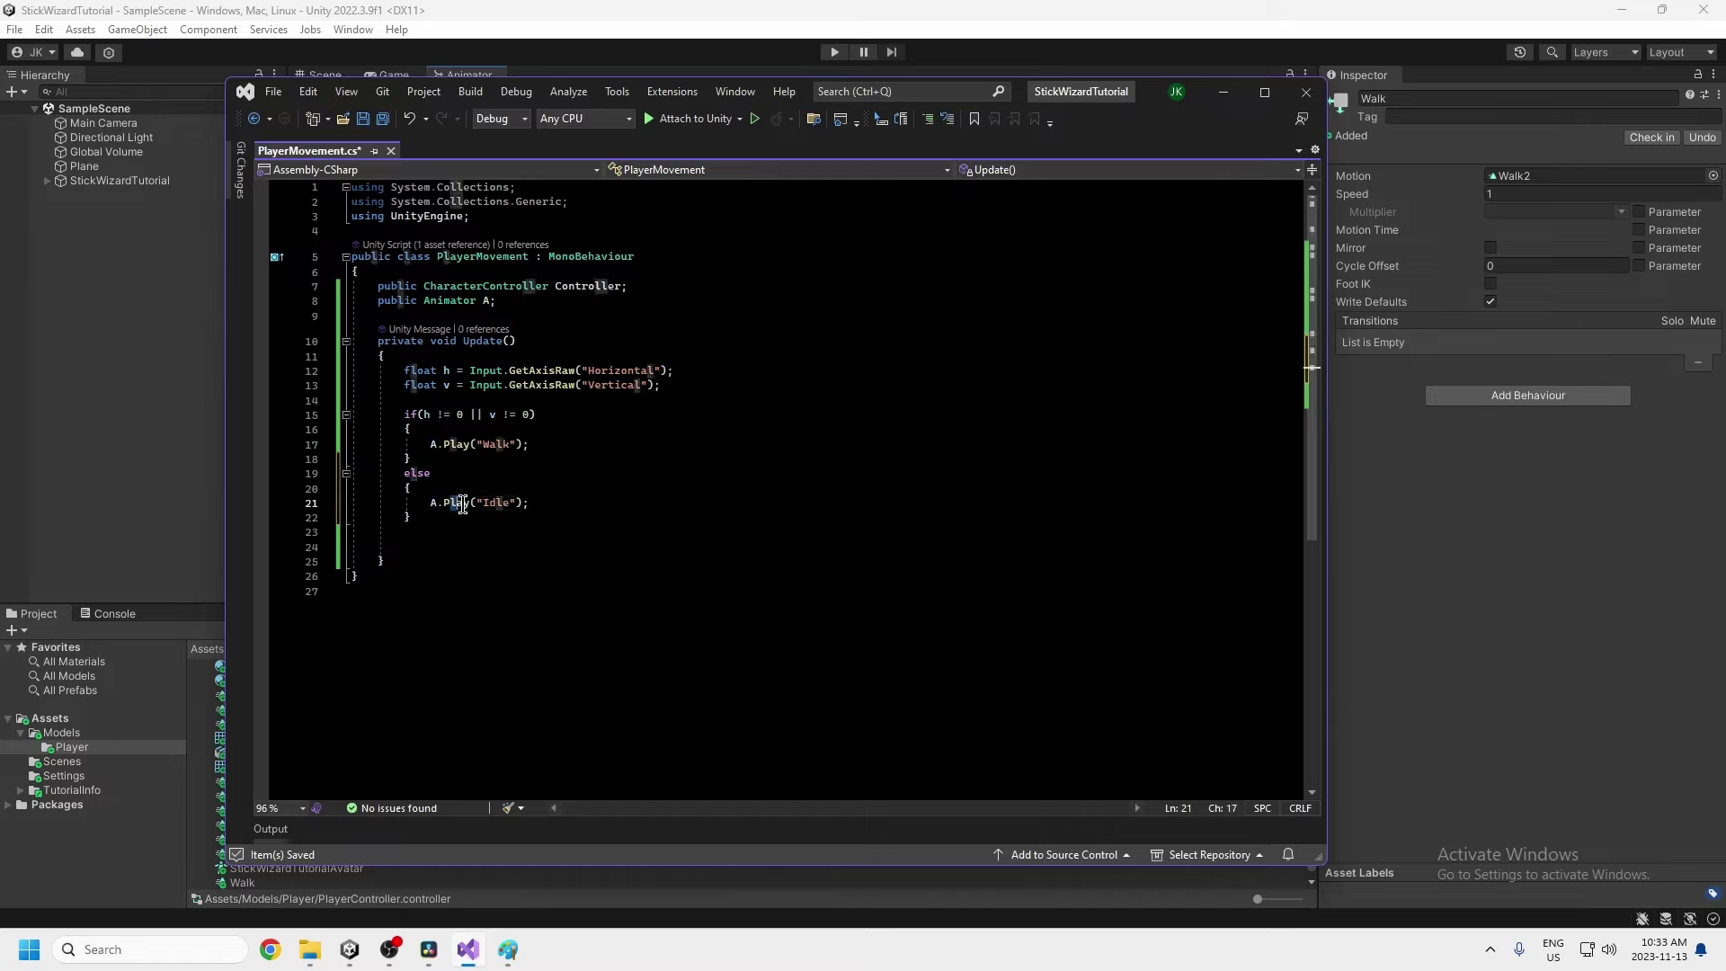
left_click(551, 473)
Save the PlayerMovement script, and play-test the scene in Unity before stopping it
left_click(382, 119)
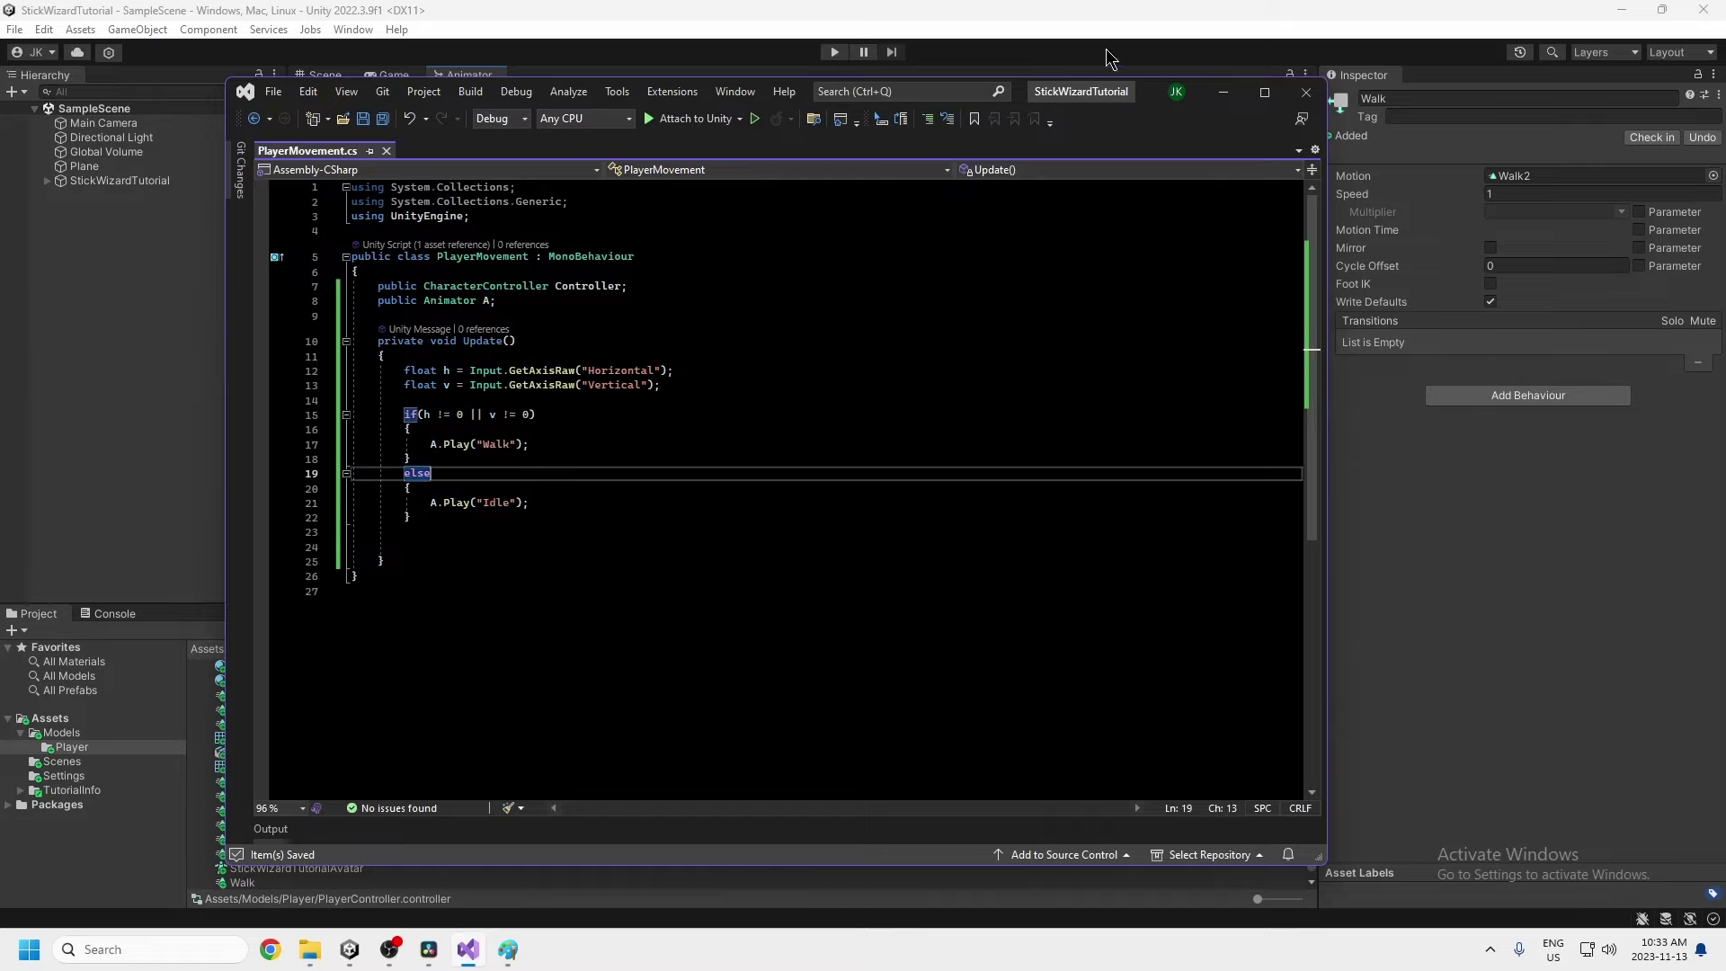
left_click(1215, 93)
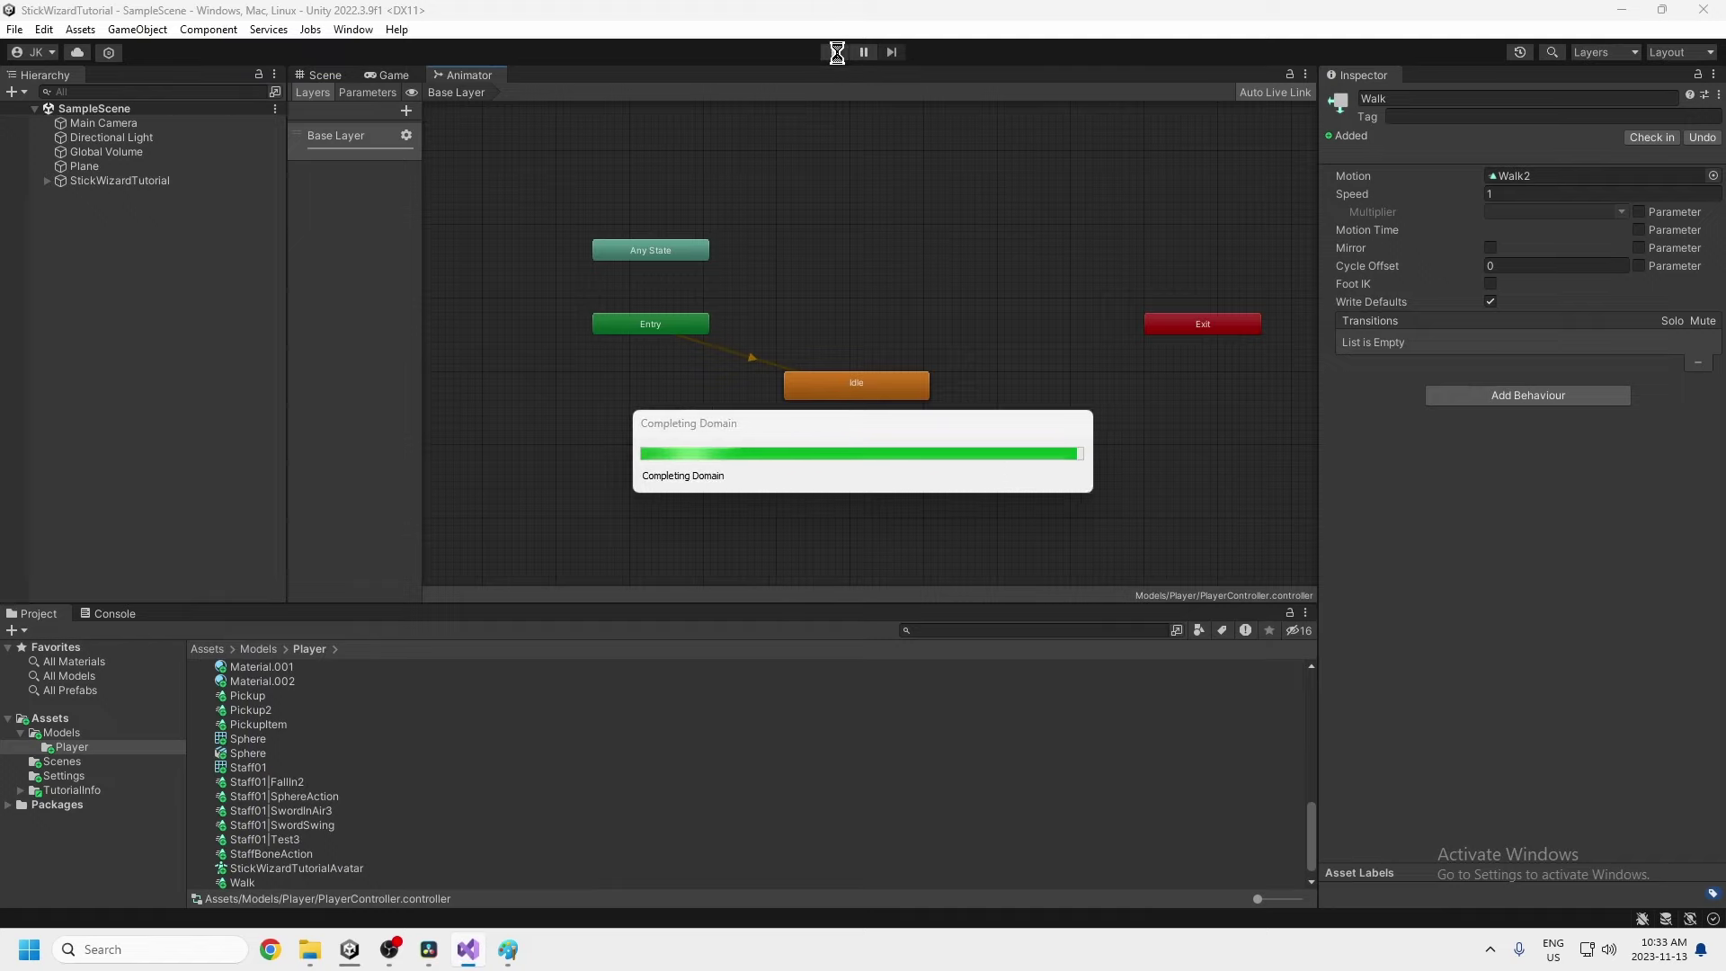
left_click(837, 52)
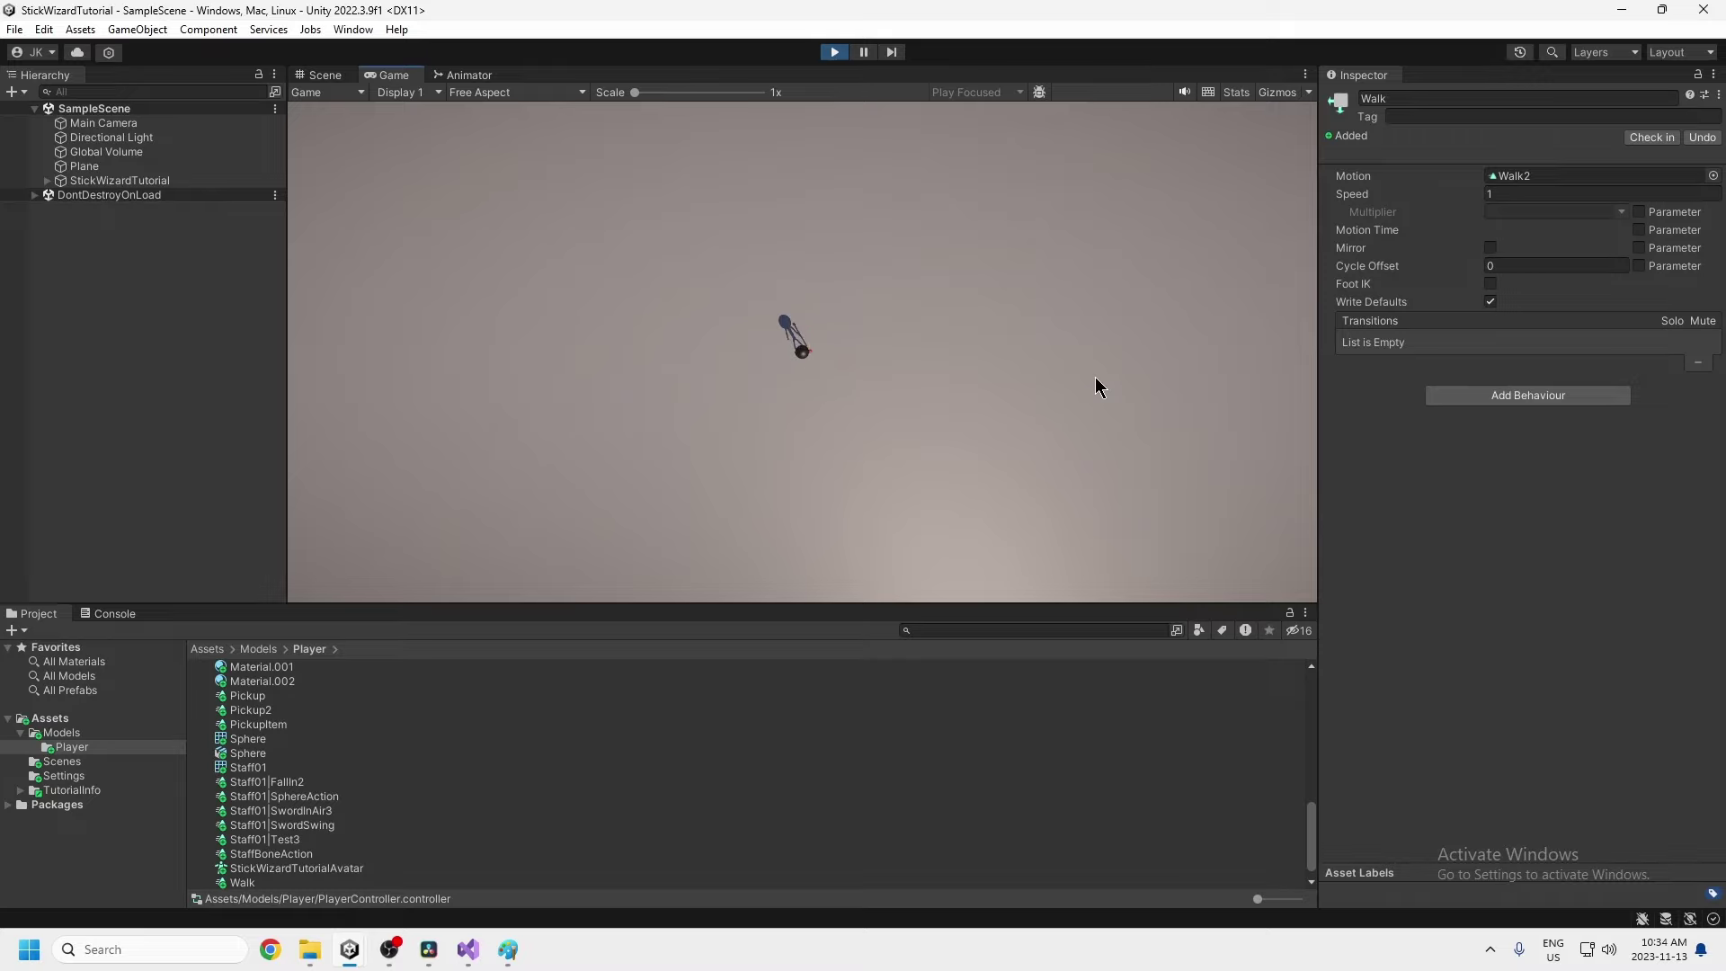
left_click(834, 53)
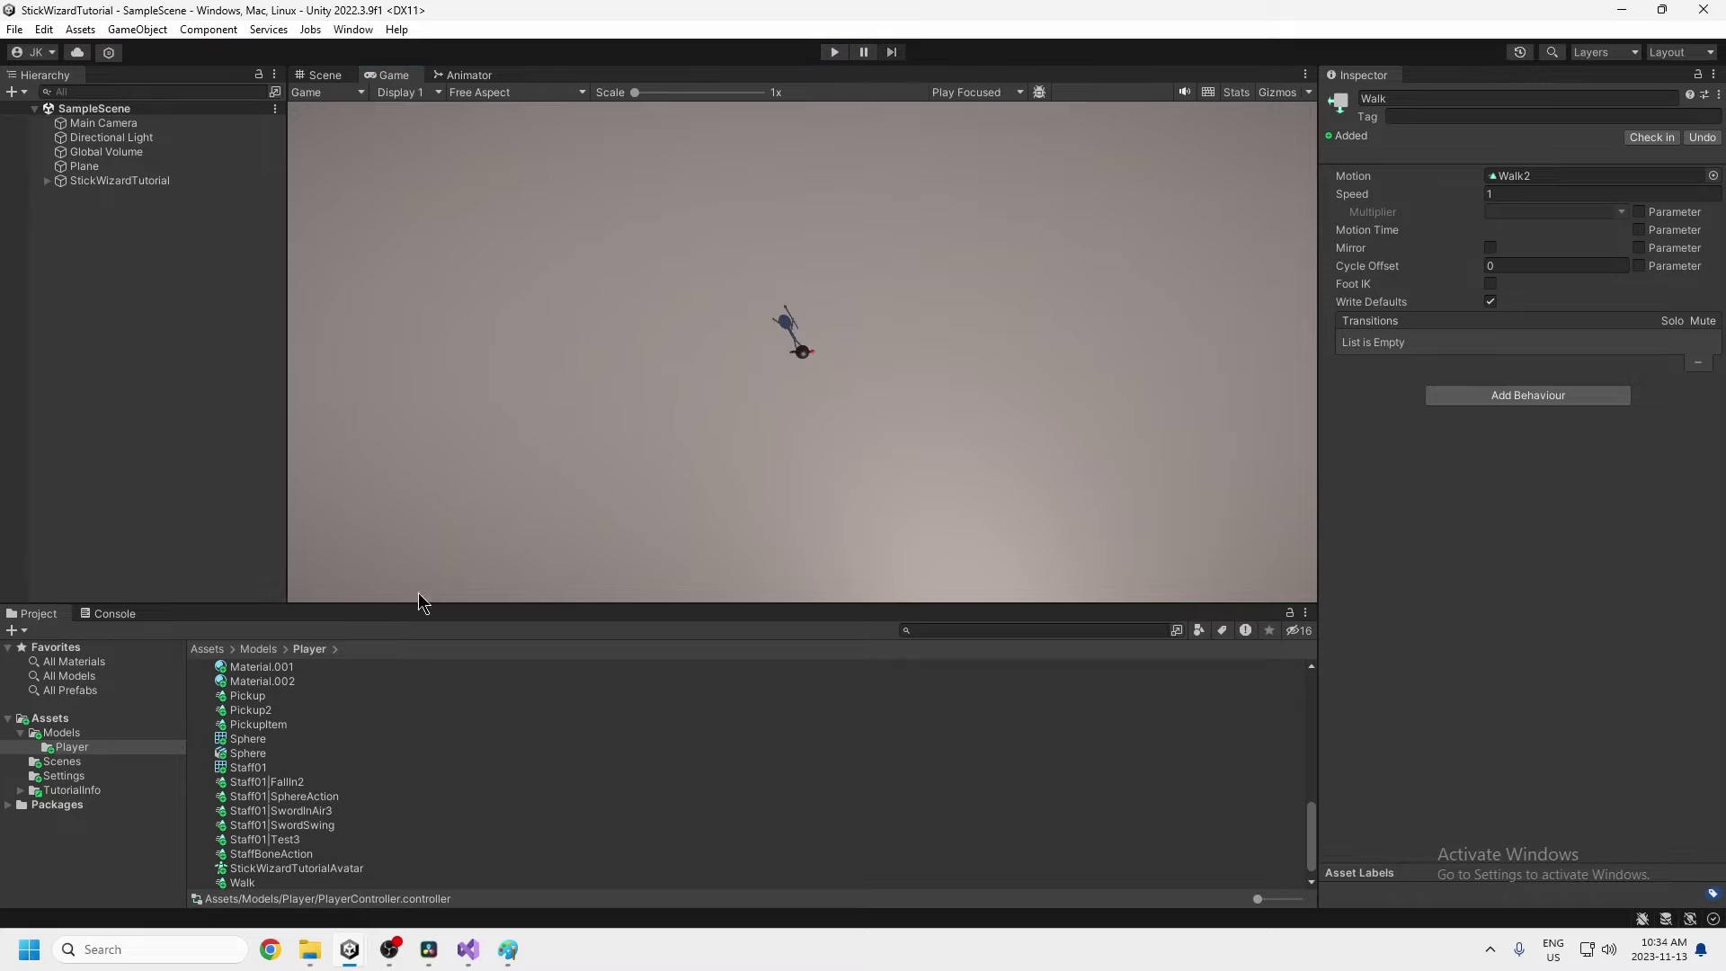
Open the Animation import settings of the StickWizardTutorial model and select the Walk2 clip
scroll(281, 709, "up", 10)
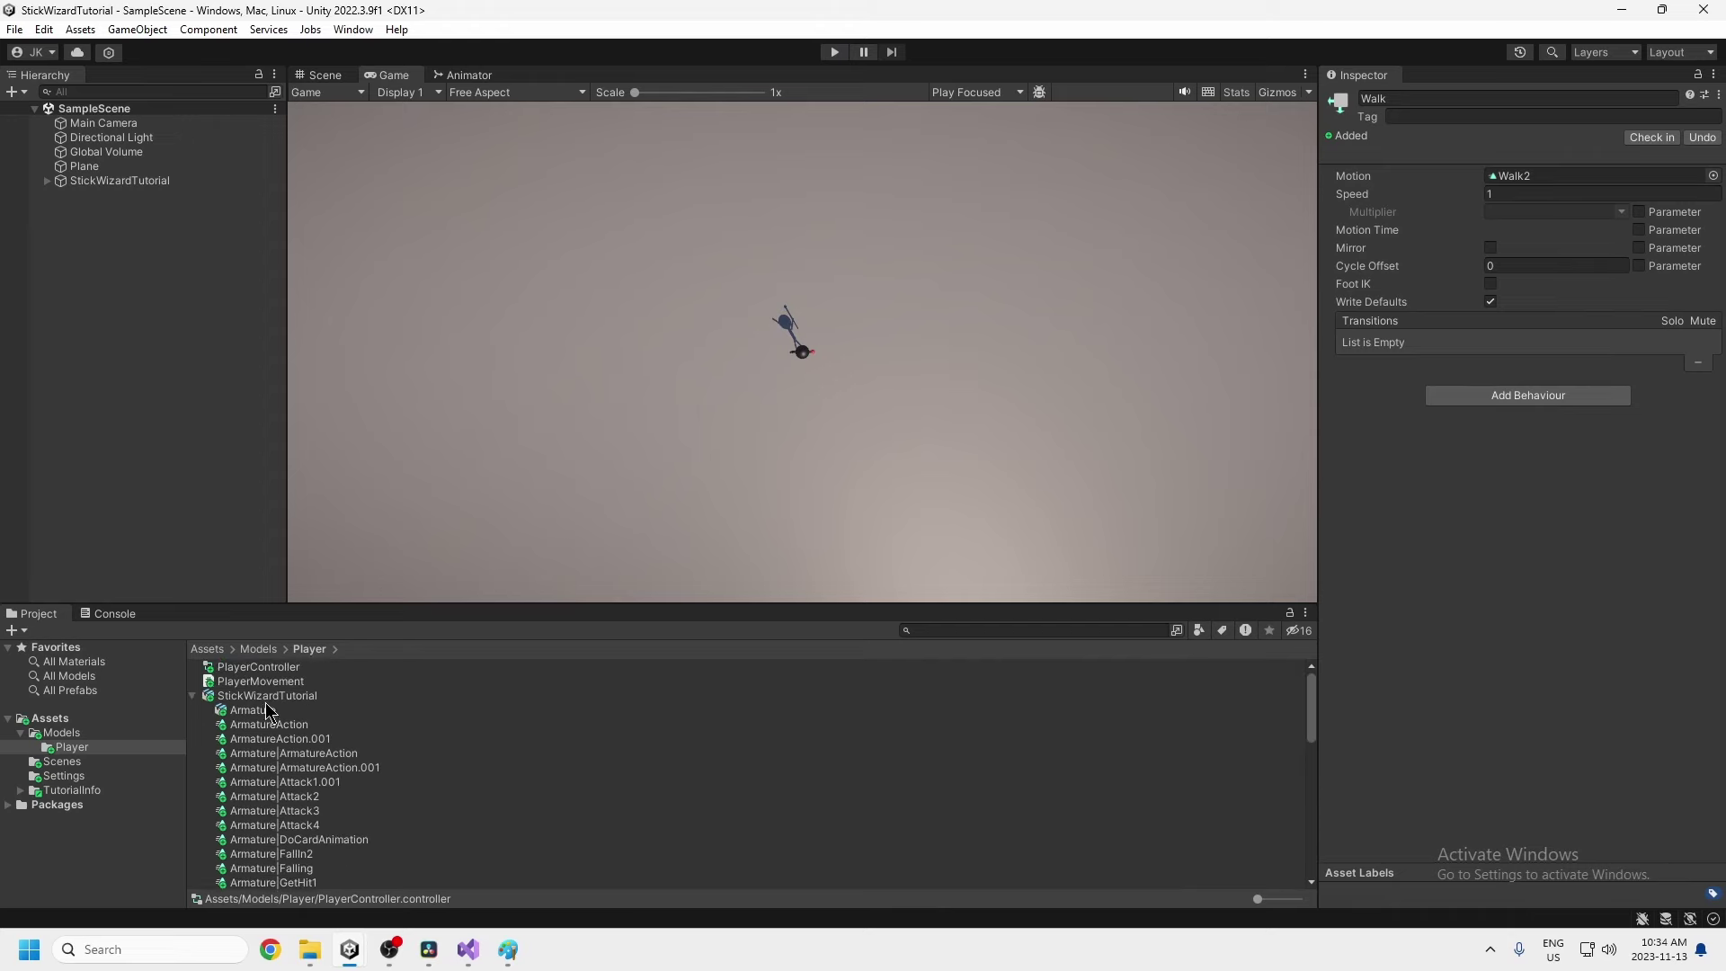
left_click(278, 696)
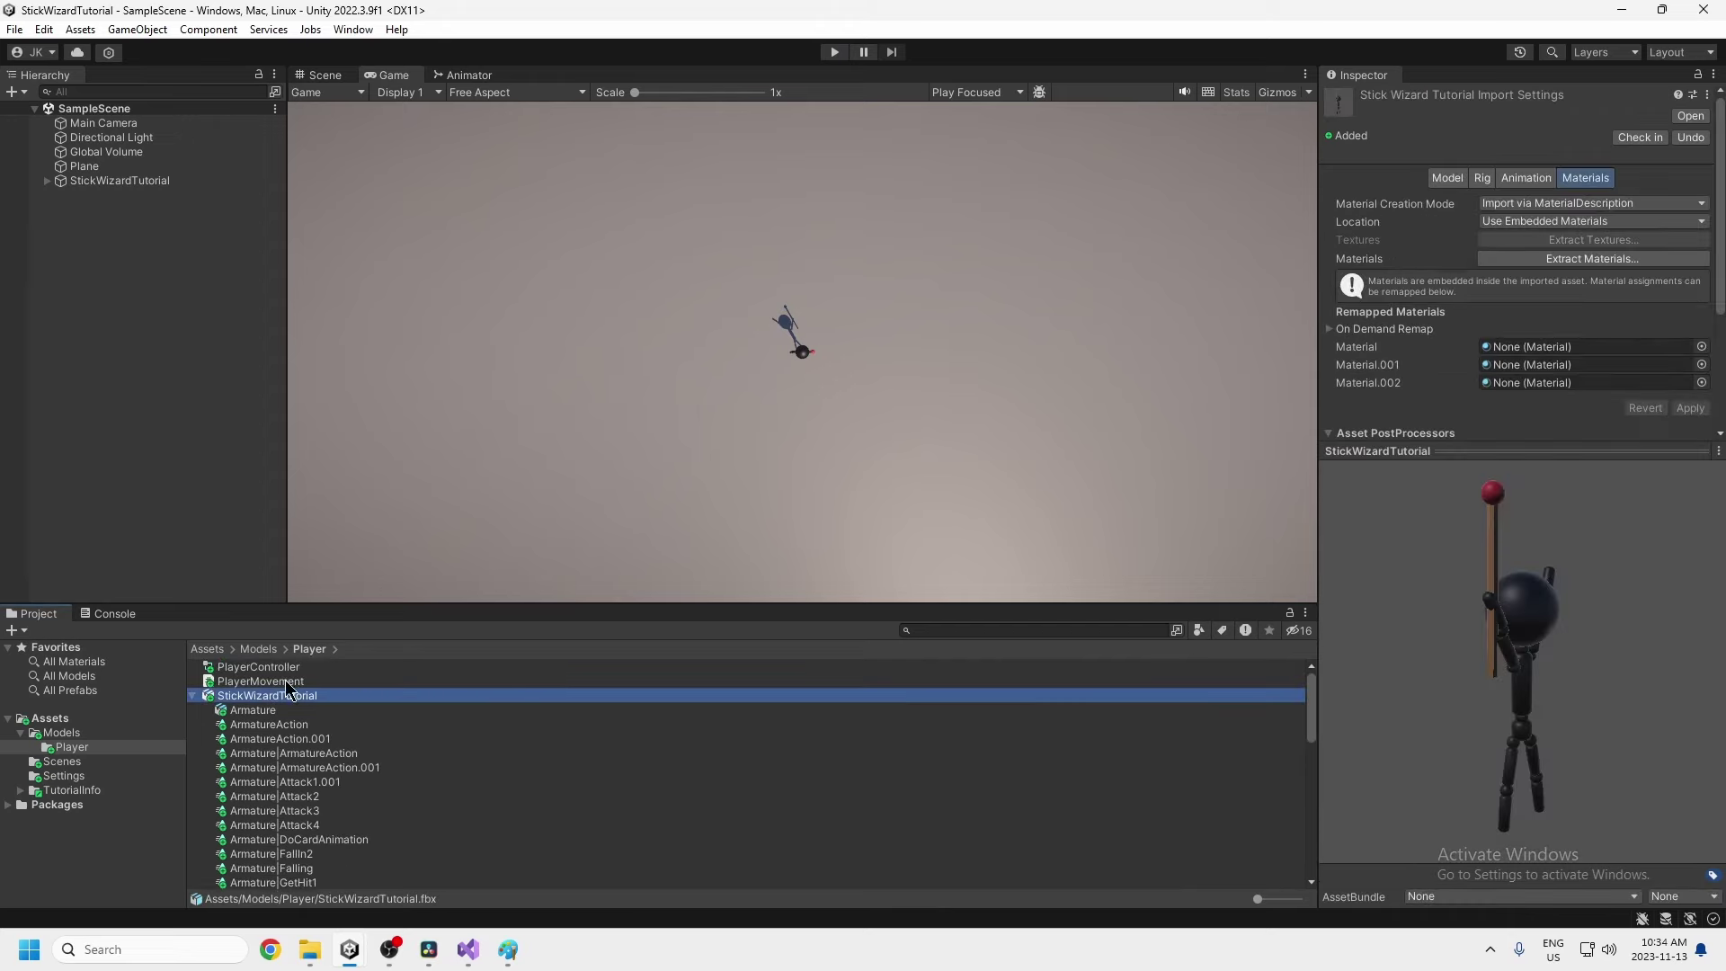
left_click(1525, 179)
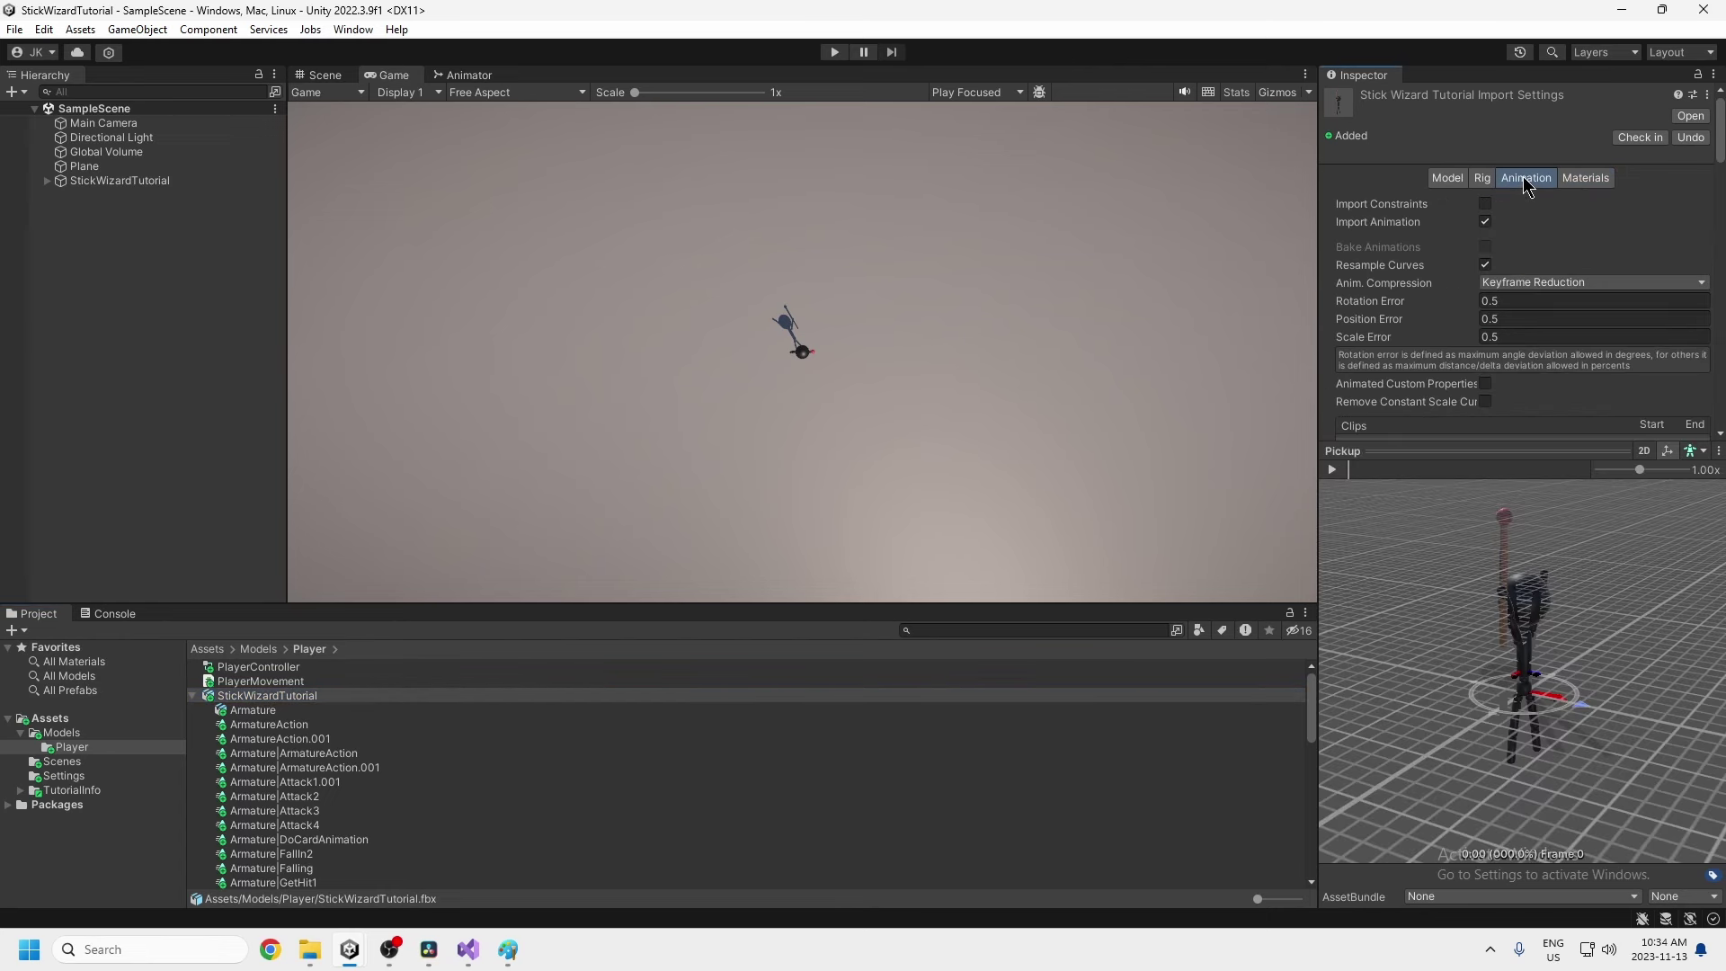
scroll(1546, 279, "down", 3)
scroll(1456, 305, "down", 6)
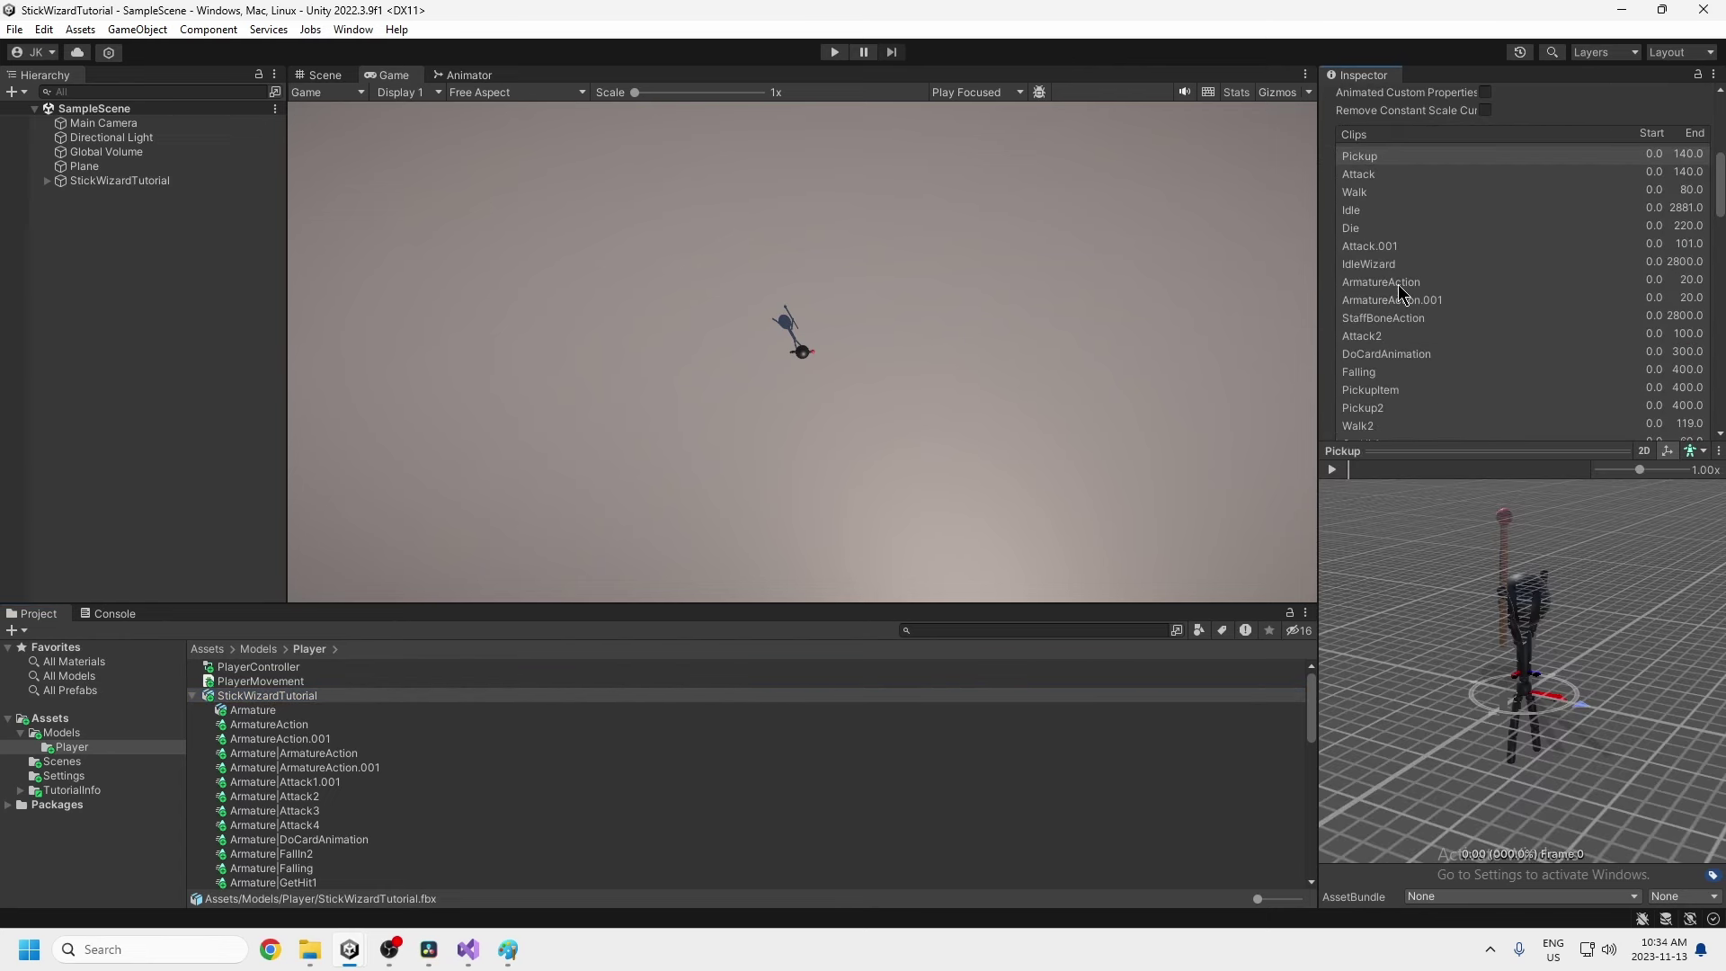
scroll(1391, 302, "down", 6)
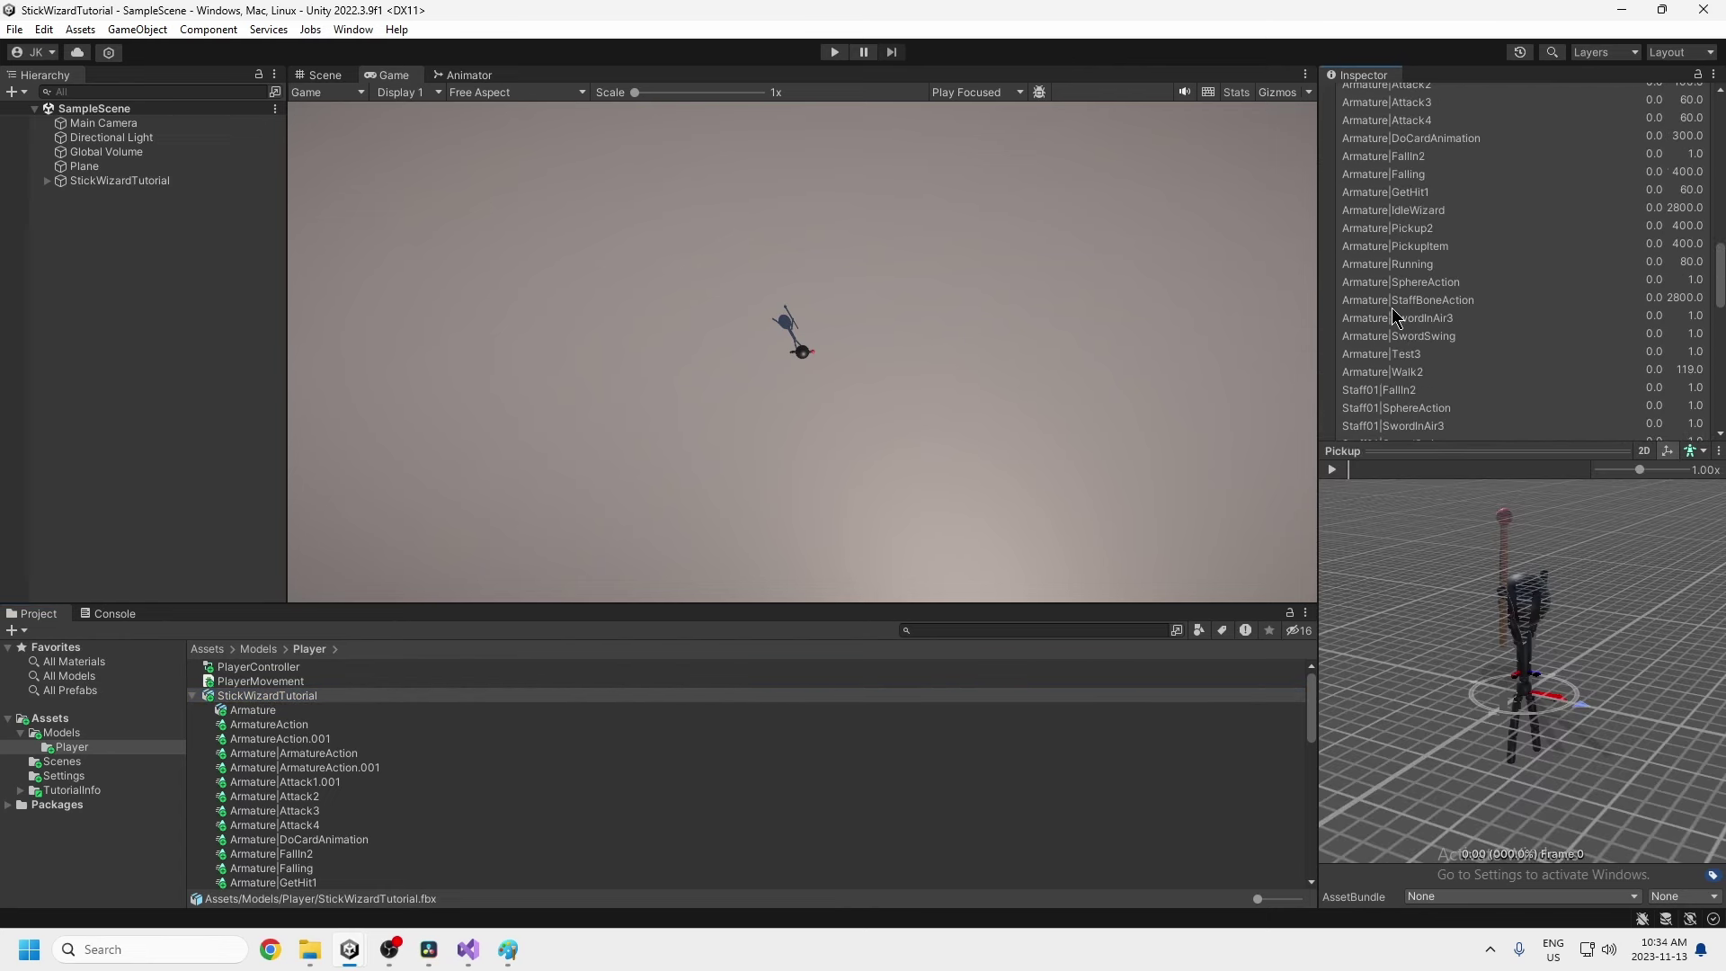
left_click(1429, 371)
scroll(1384, 342, "up", 6)
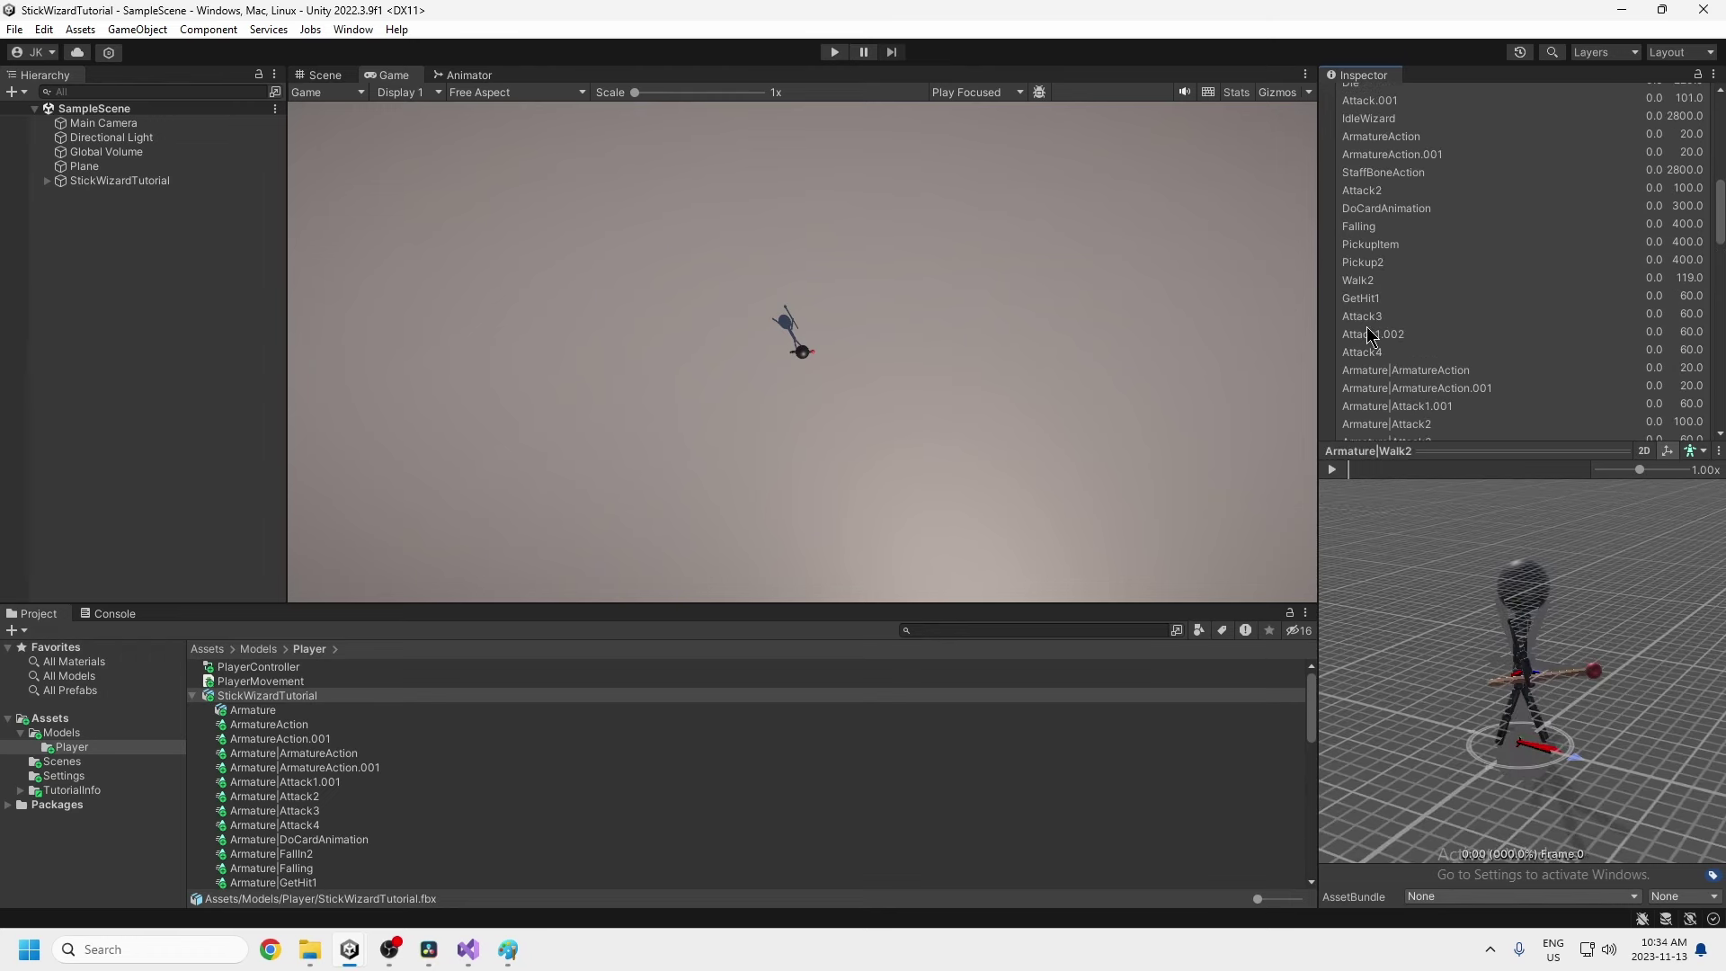
scroll(1382, 340, "up", 3)
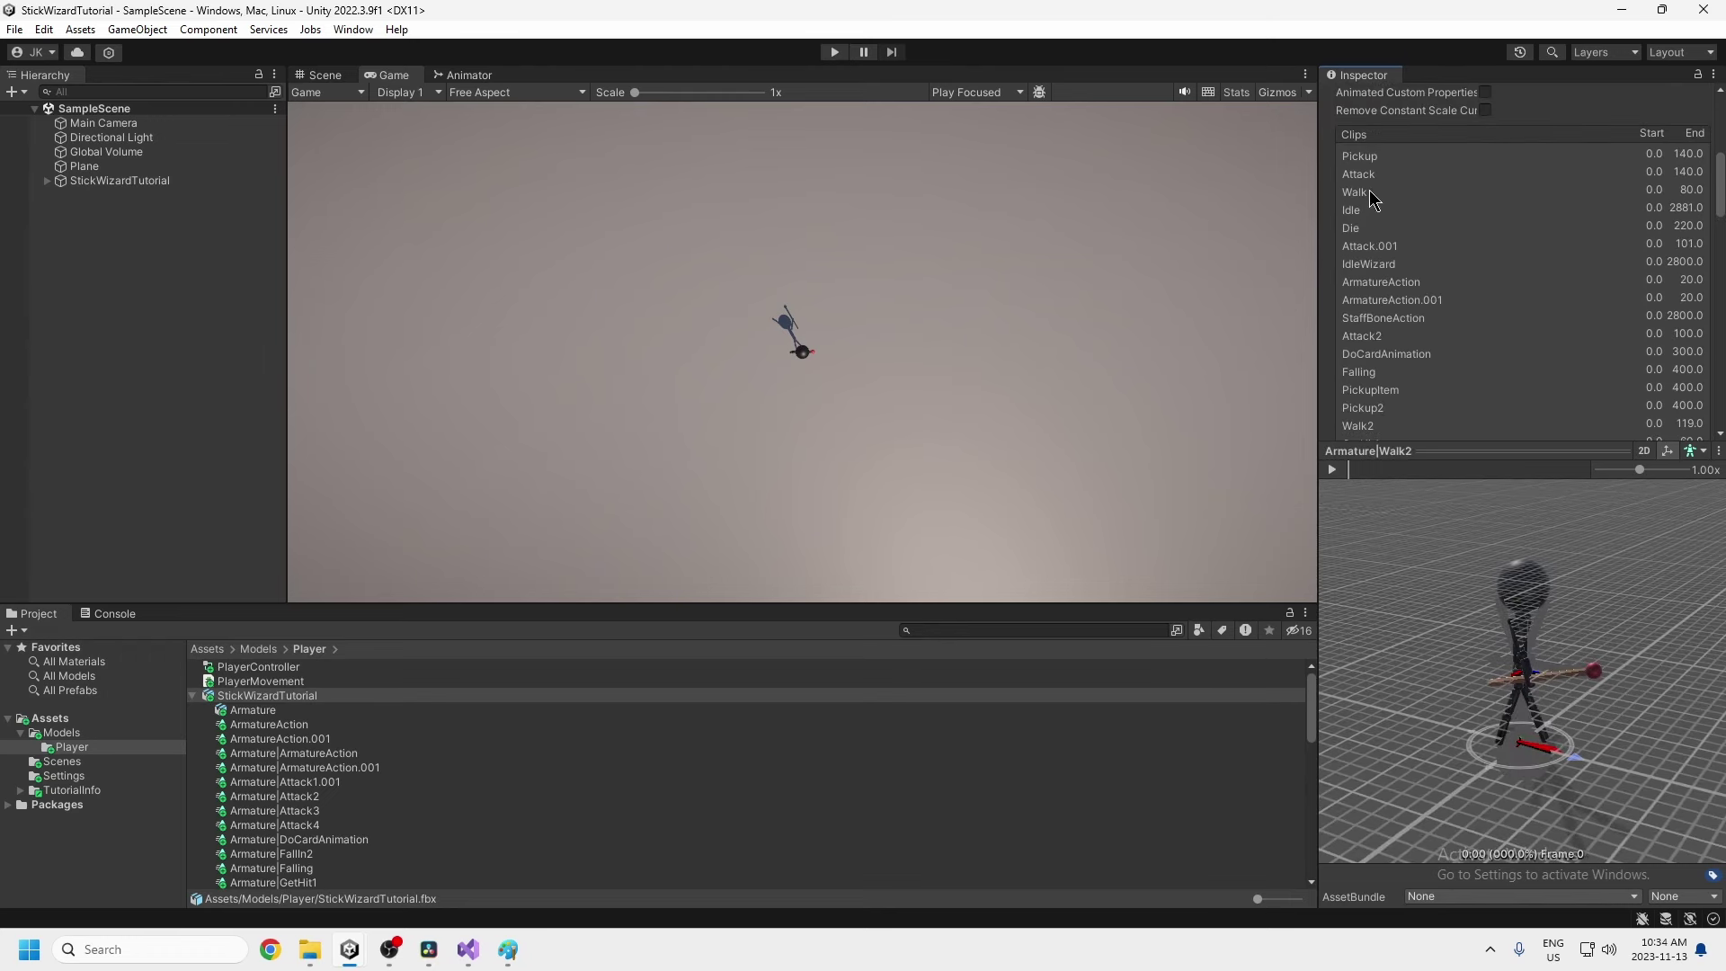
scroll(1375, 234, "down", 5)
scroll(1377, 253, "down", 2)
left_click(1380, 234)
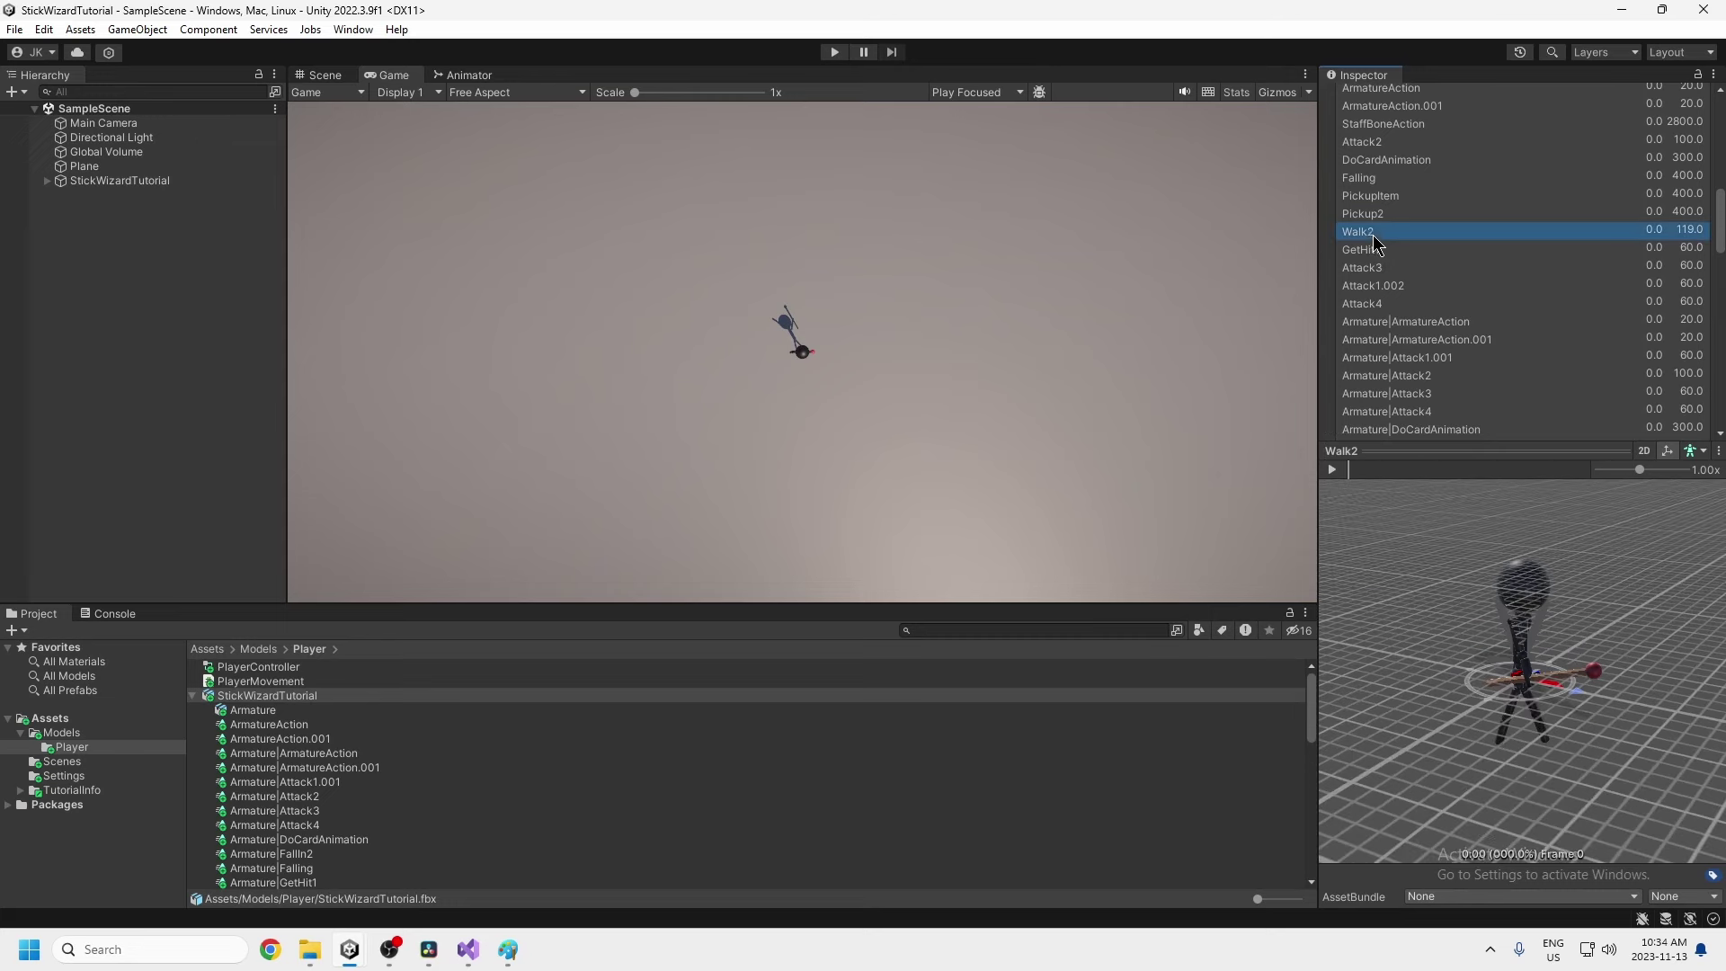
Enable Loop Time for the Walk2 clip and apply the model's import settings
scroll(1490, 247, "up", 4)
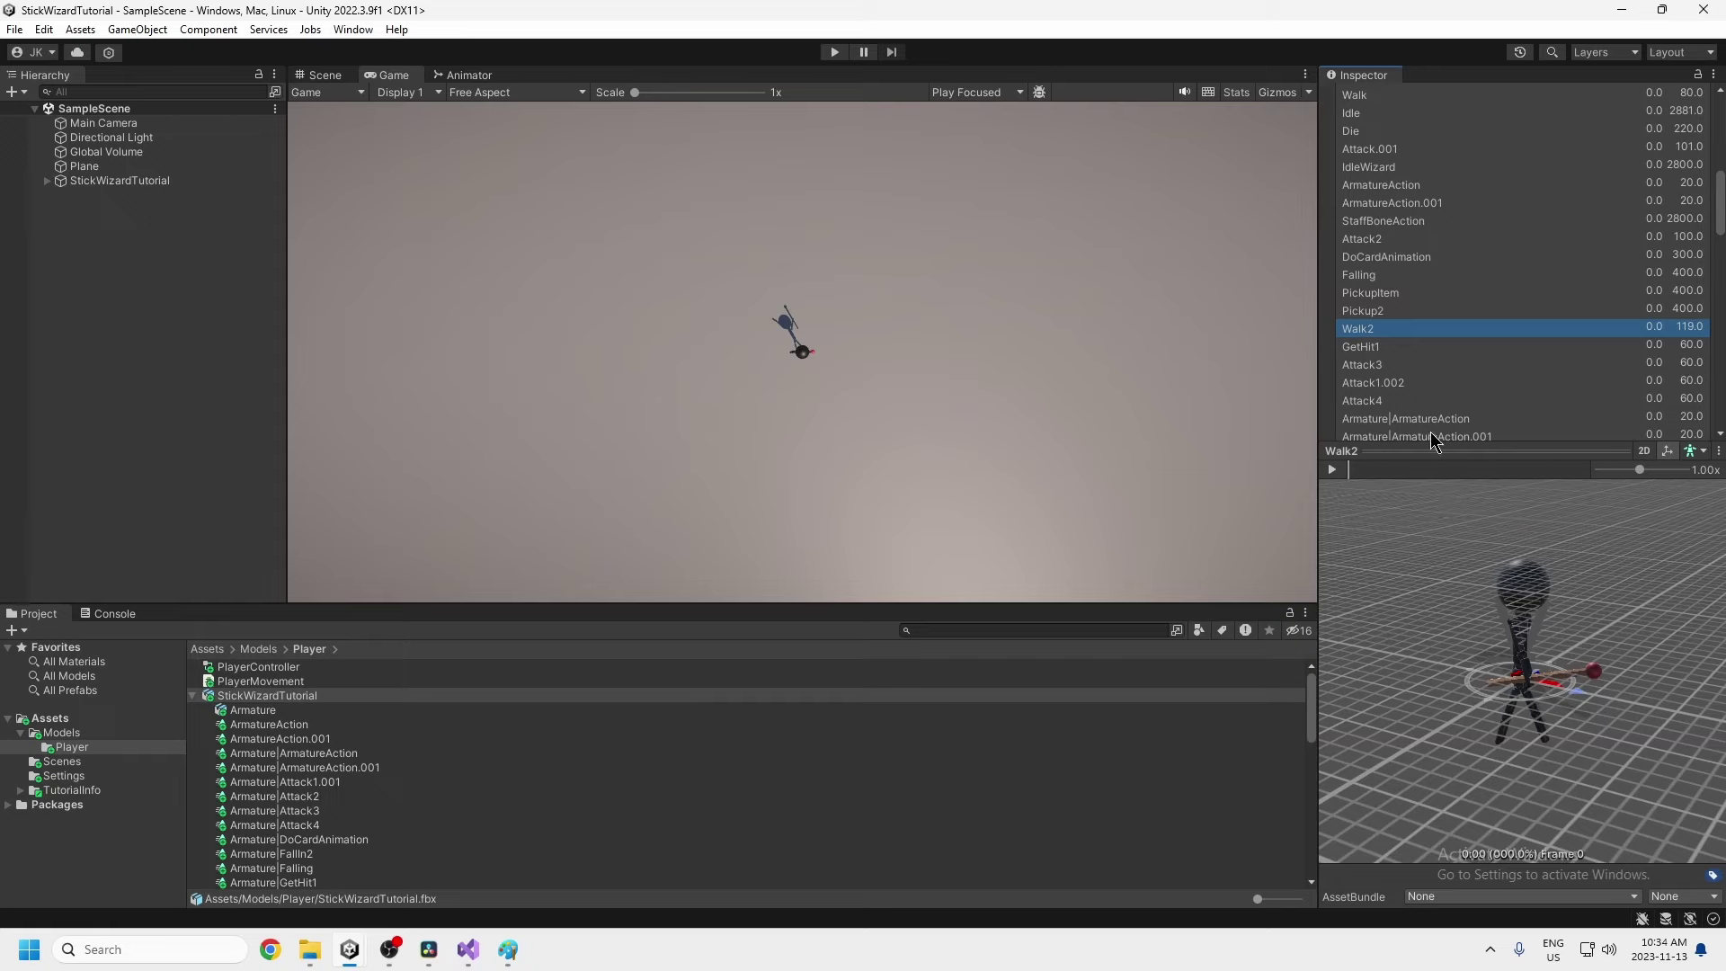
scroll(1460, 382, "down", 10)
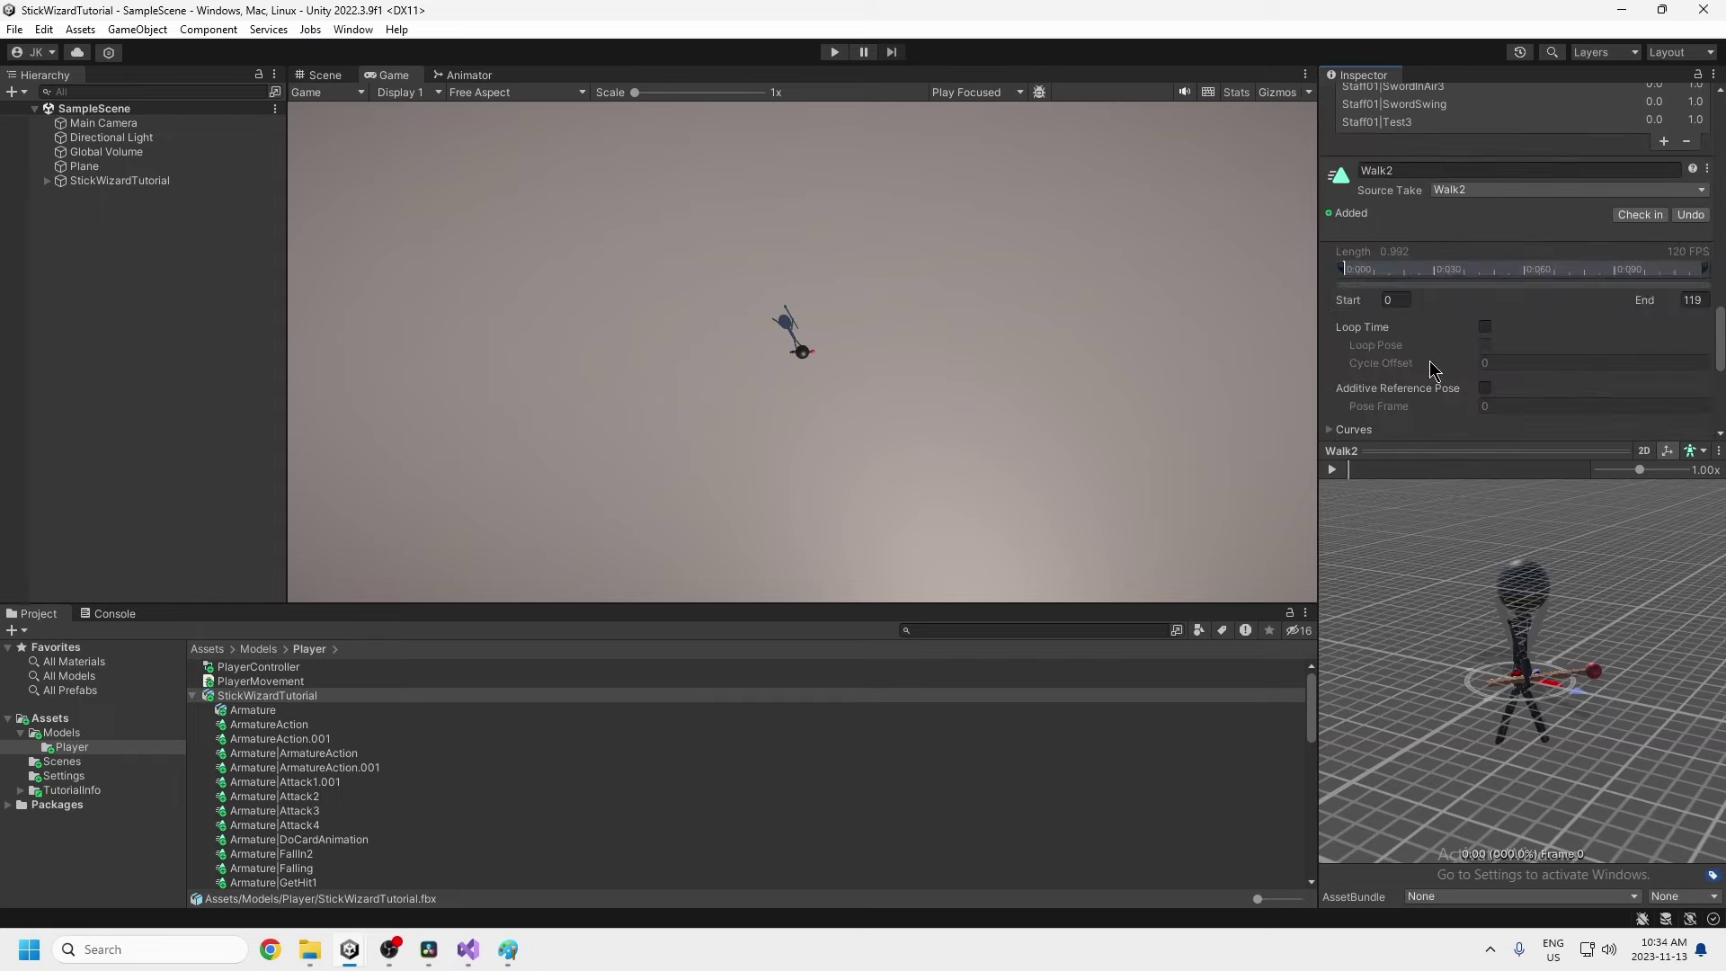
left_click(1485, 328)
scroll(1487, 332, "down", 1)
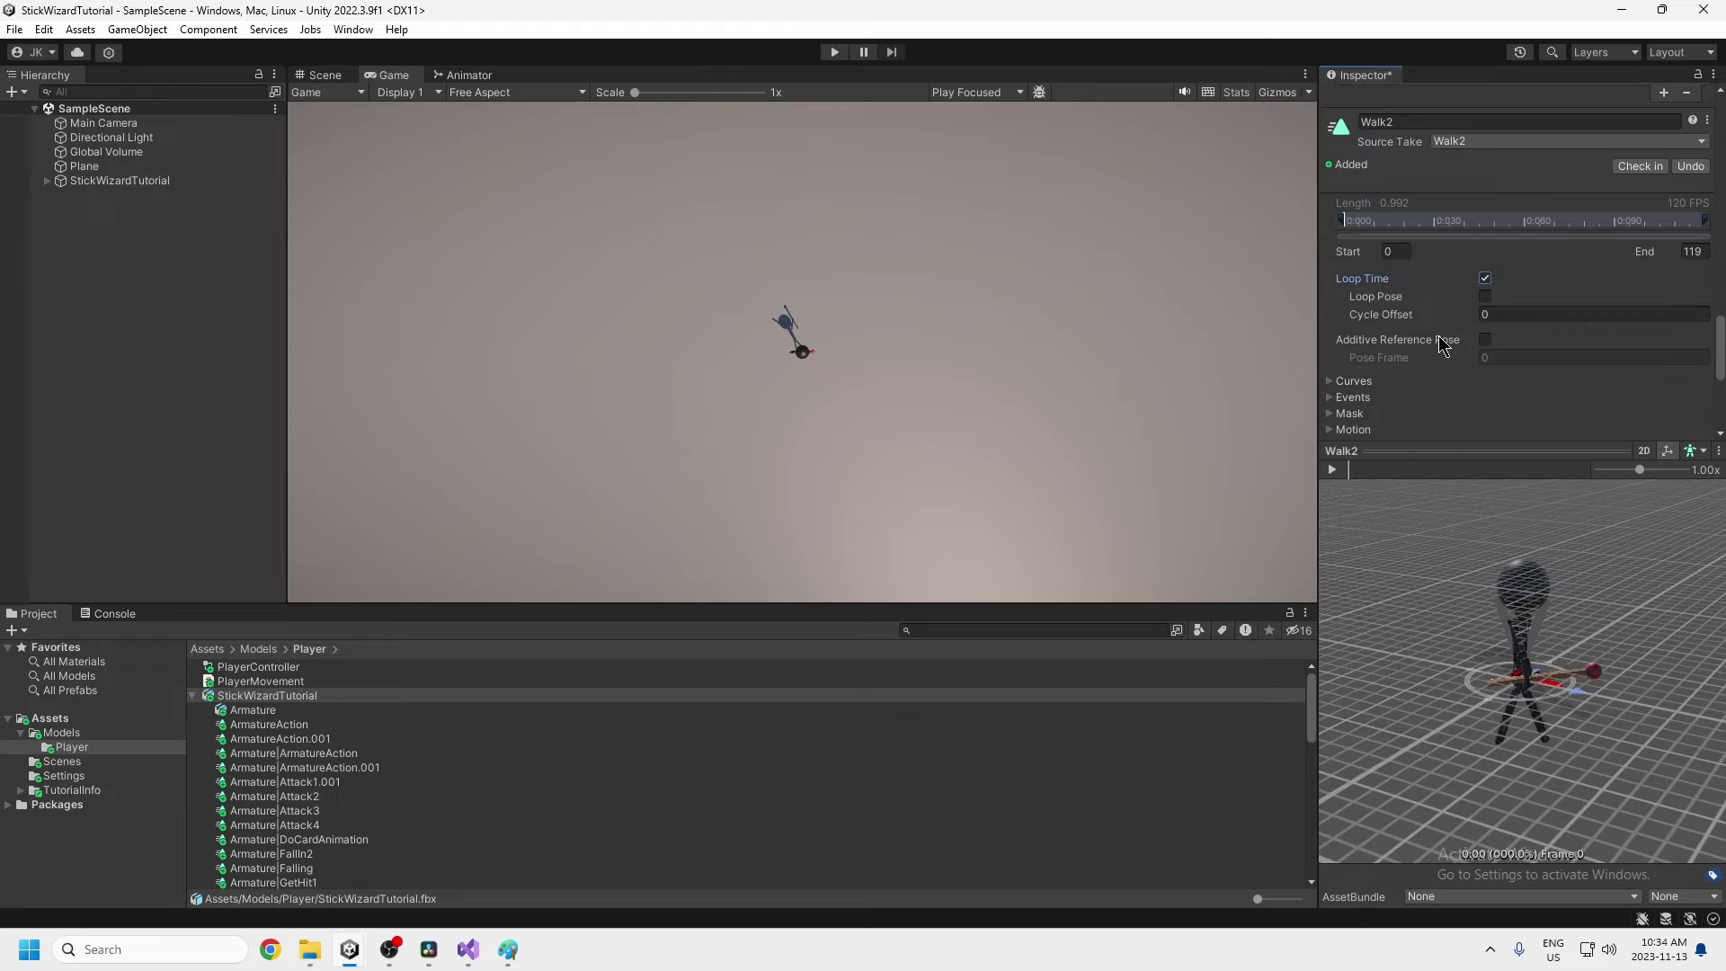
scroll(1590, 422, "down", 3)
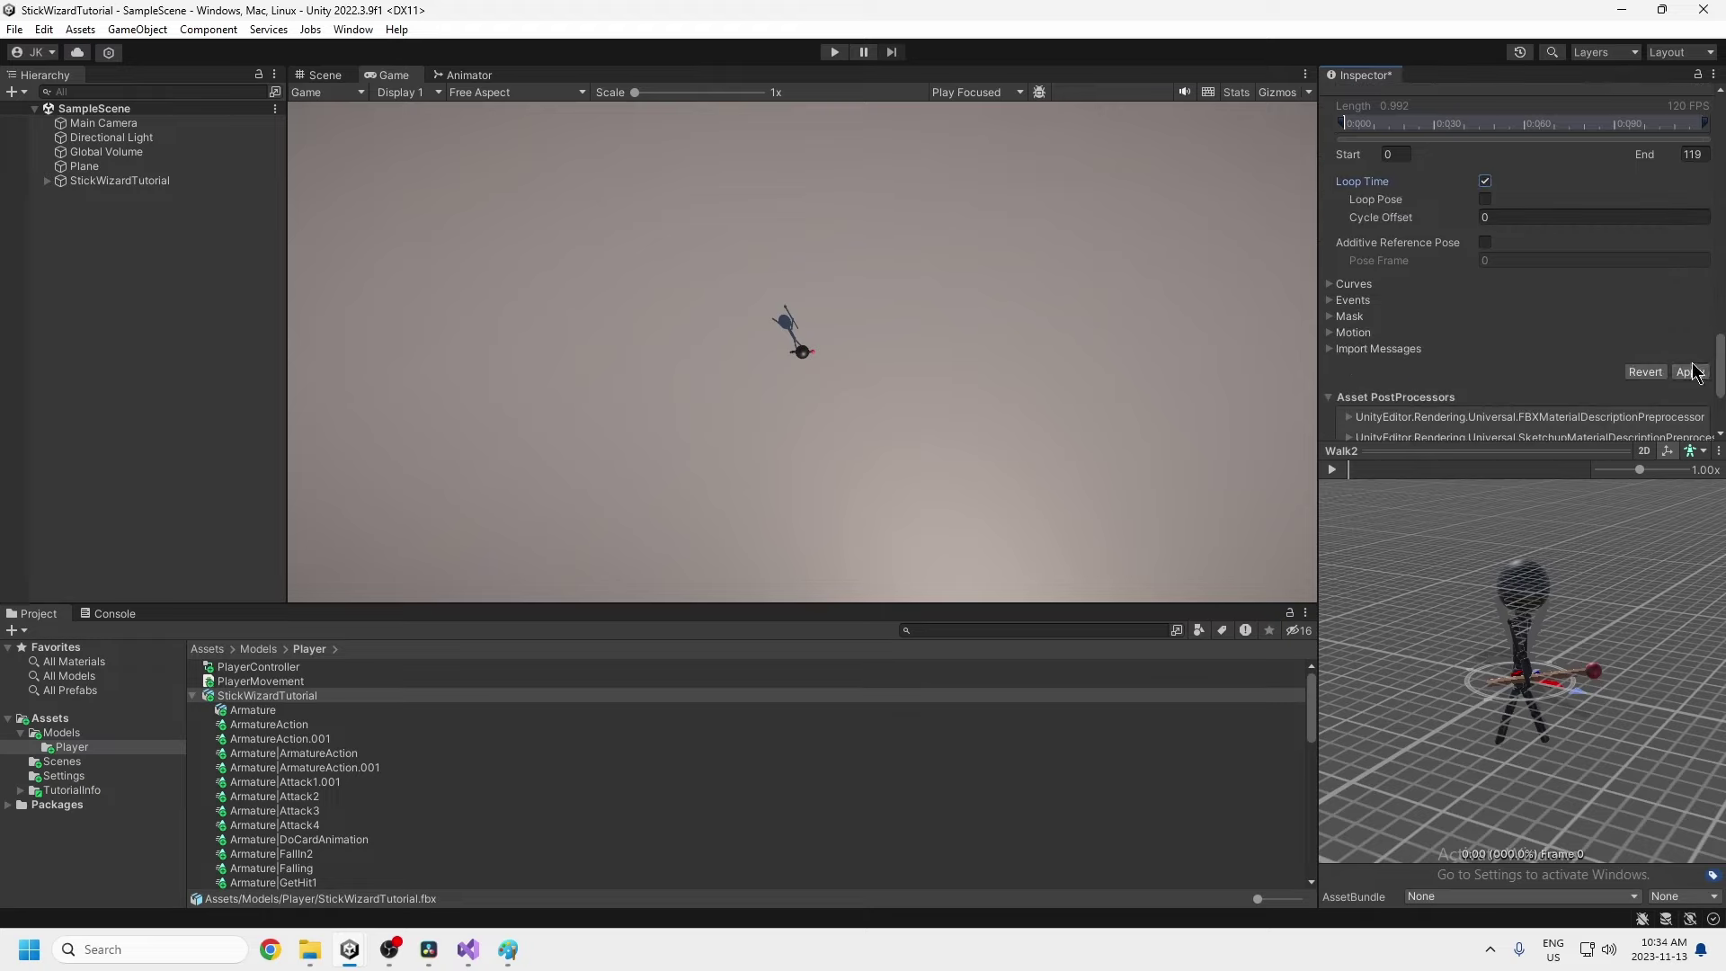
left_click(1692, 374)
Play-test the scene to check the looping walk, and exit play mode
left_click(835, 51)
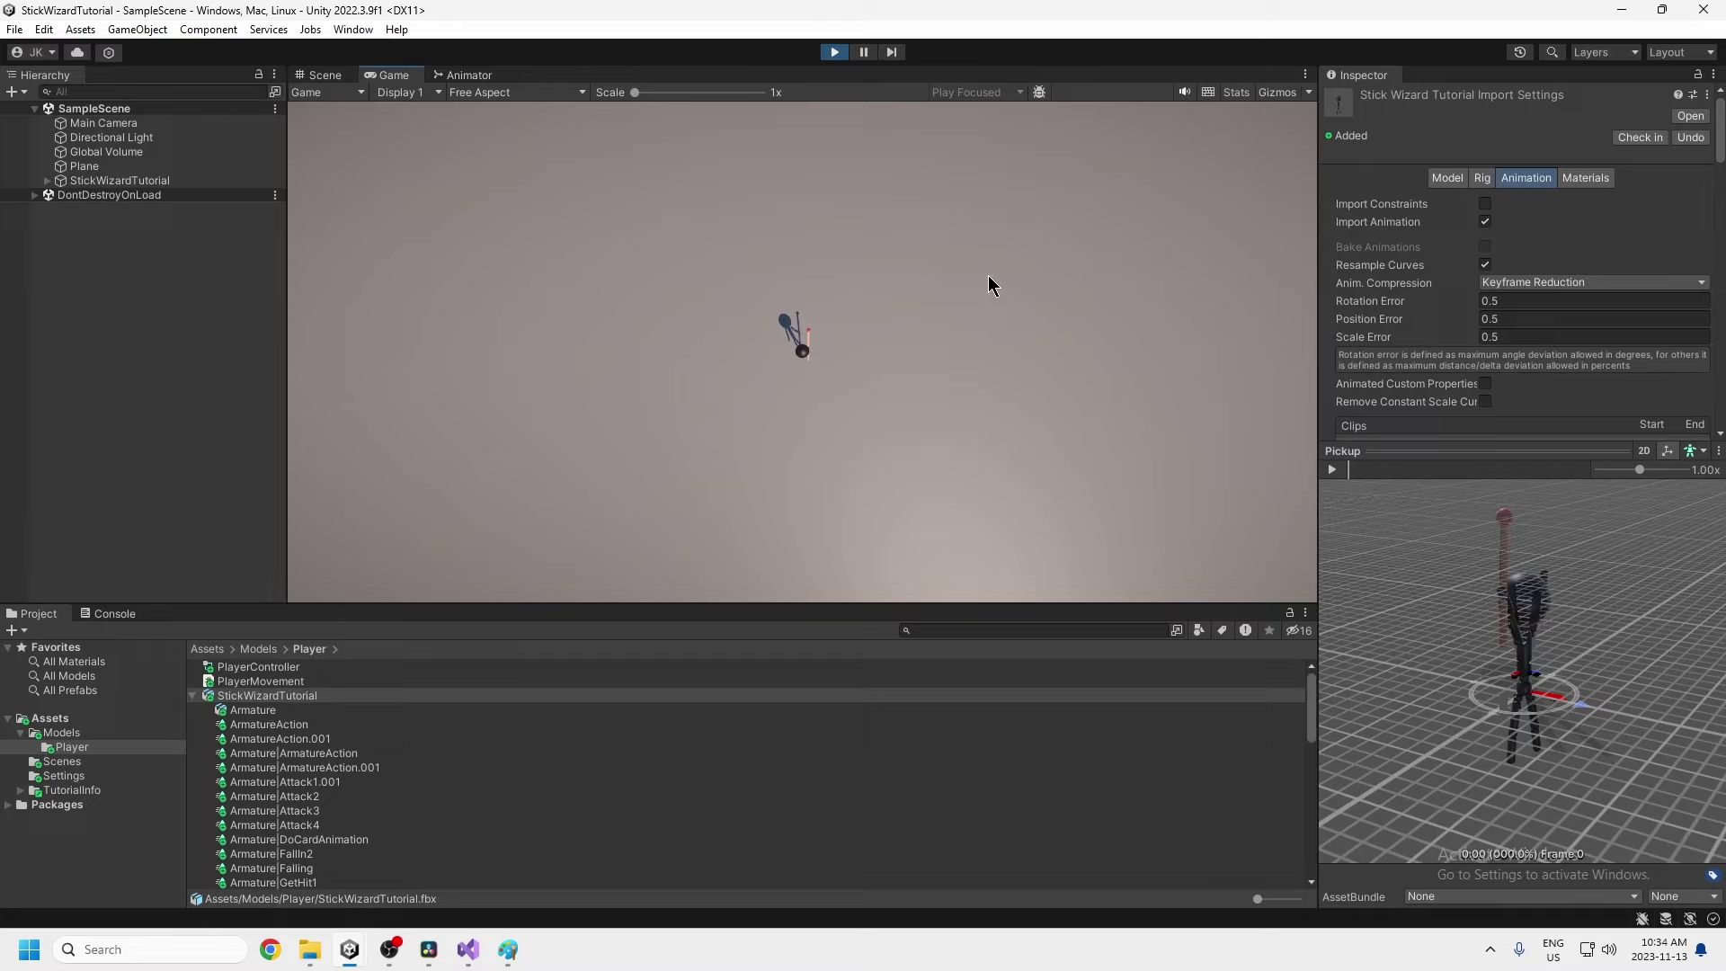
key("ctrl+s")
key("ctrl+p")
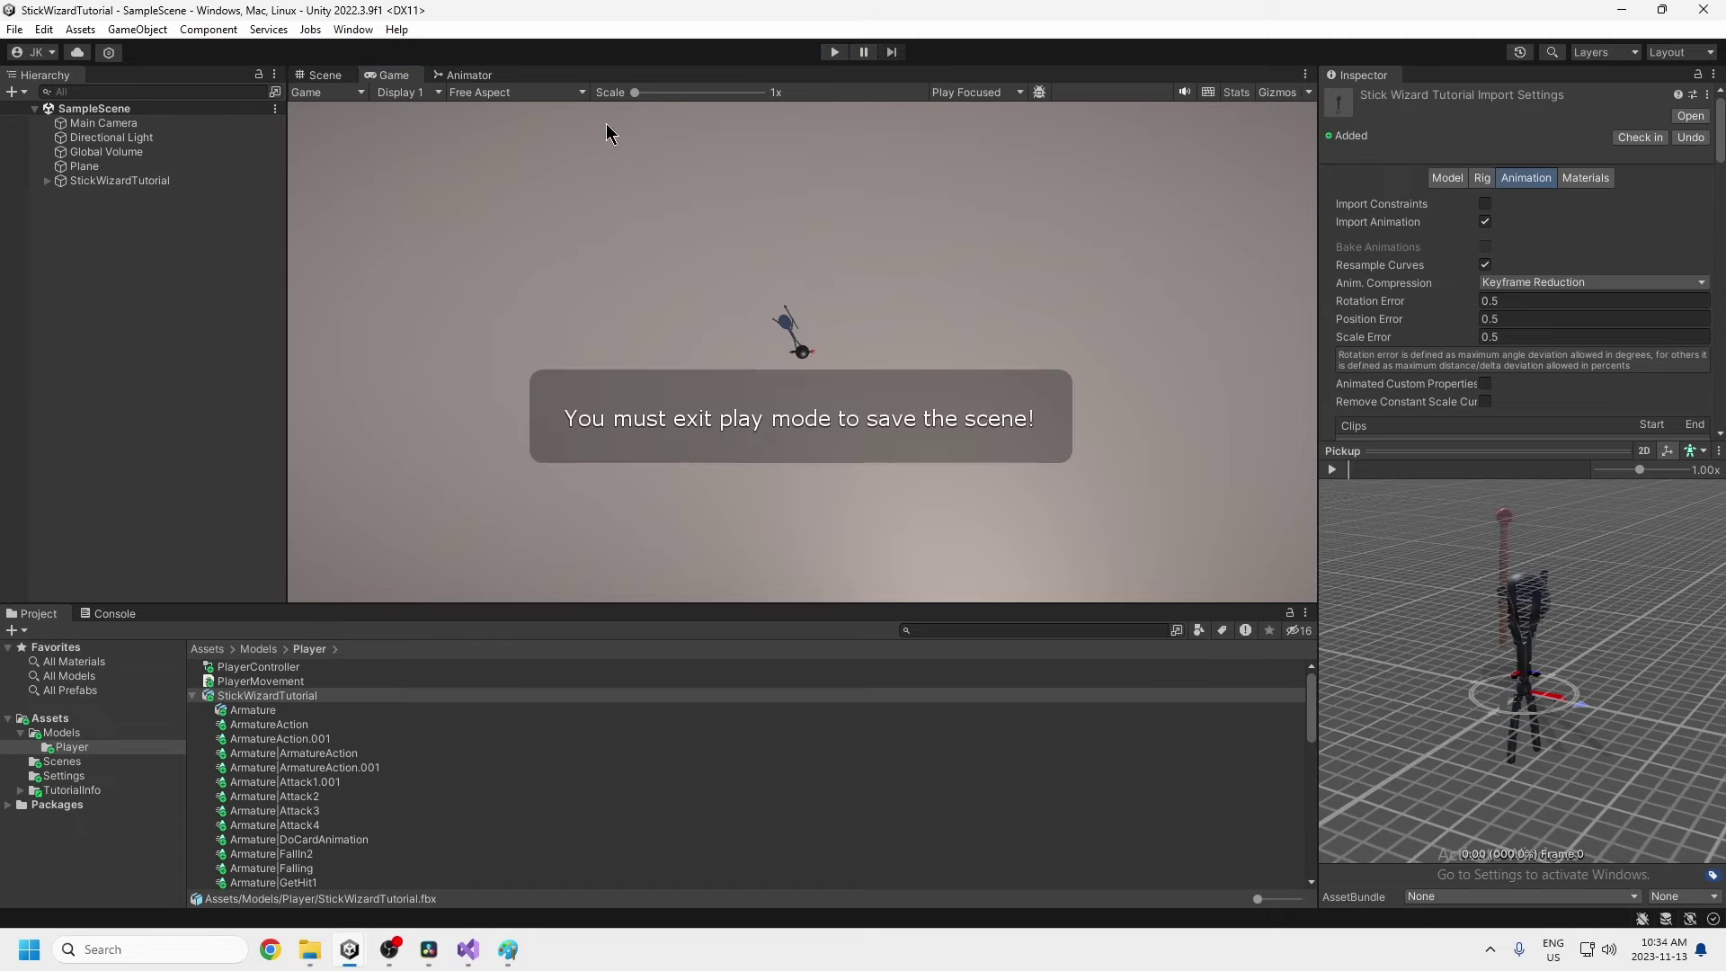
Add a float parameter named Speed to the Animator and set its default value to 1
left_click(465, 75)
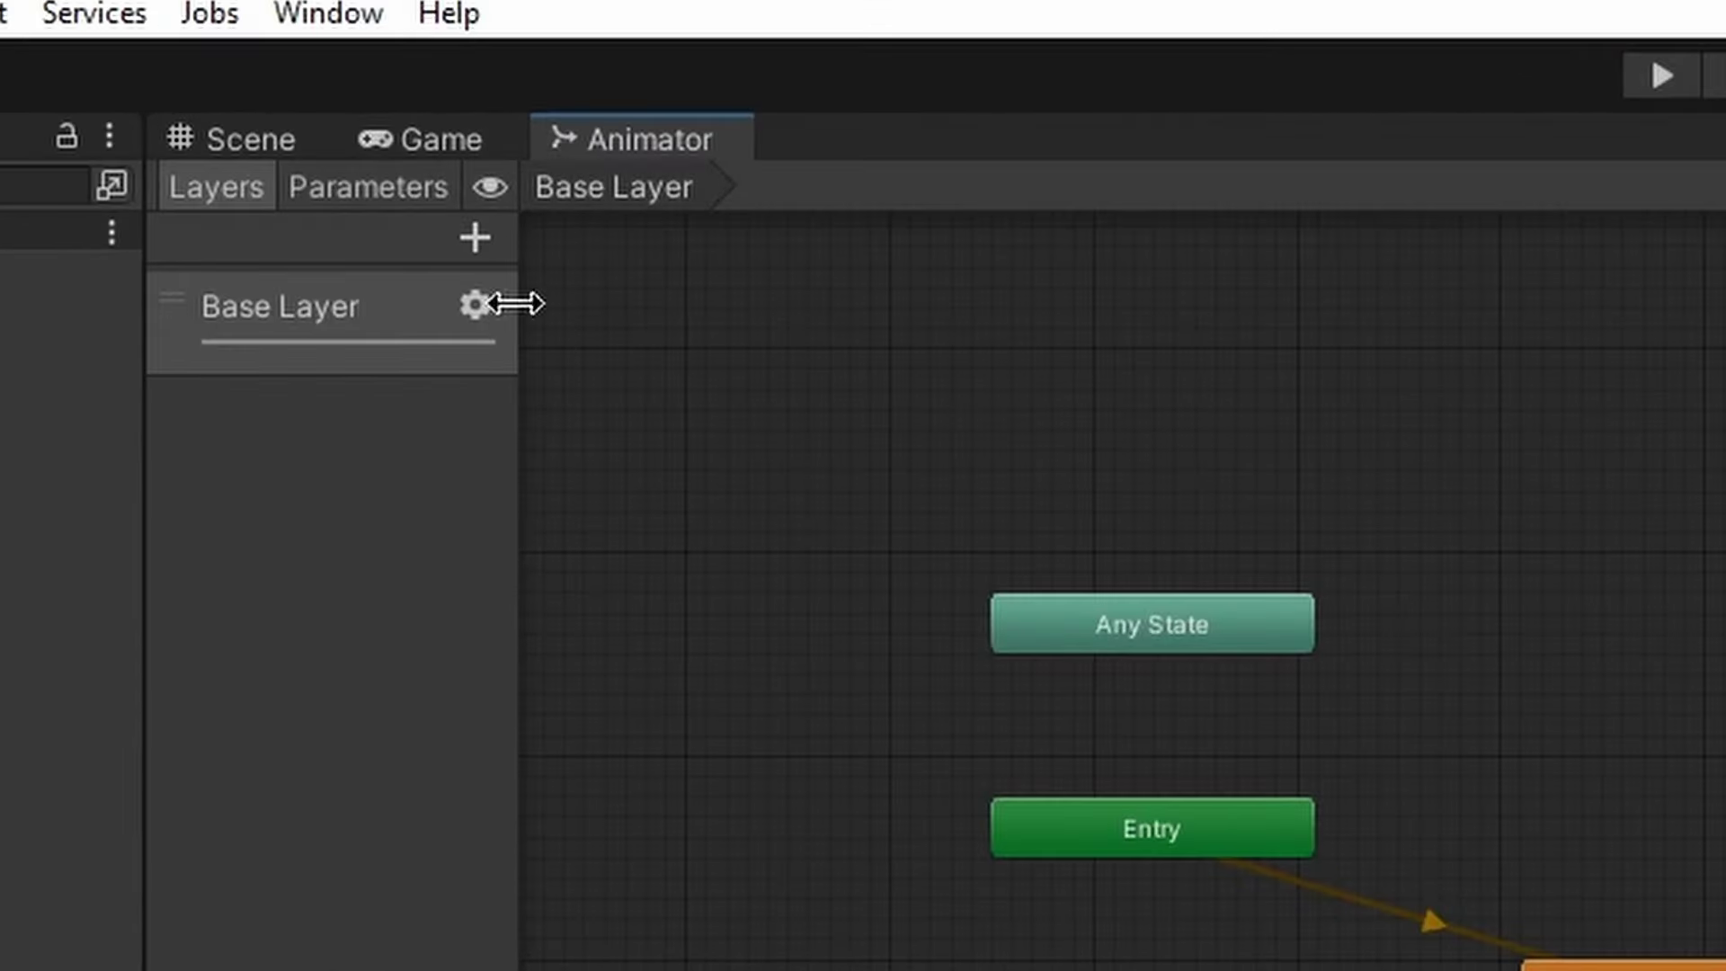
left_click(333, 199)
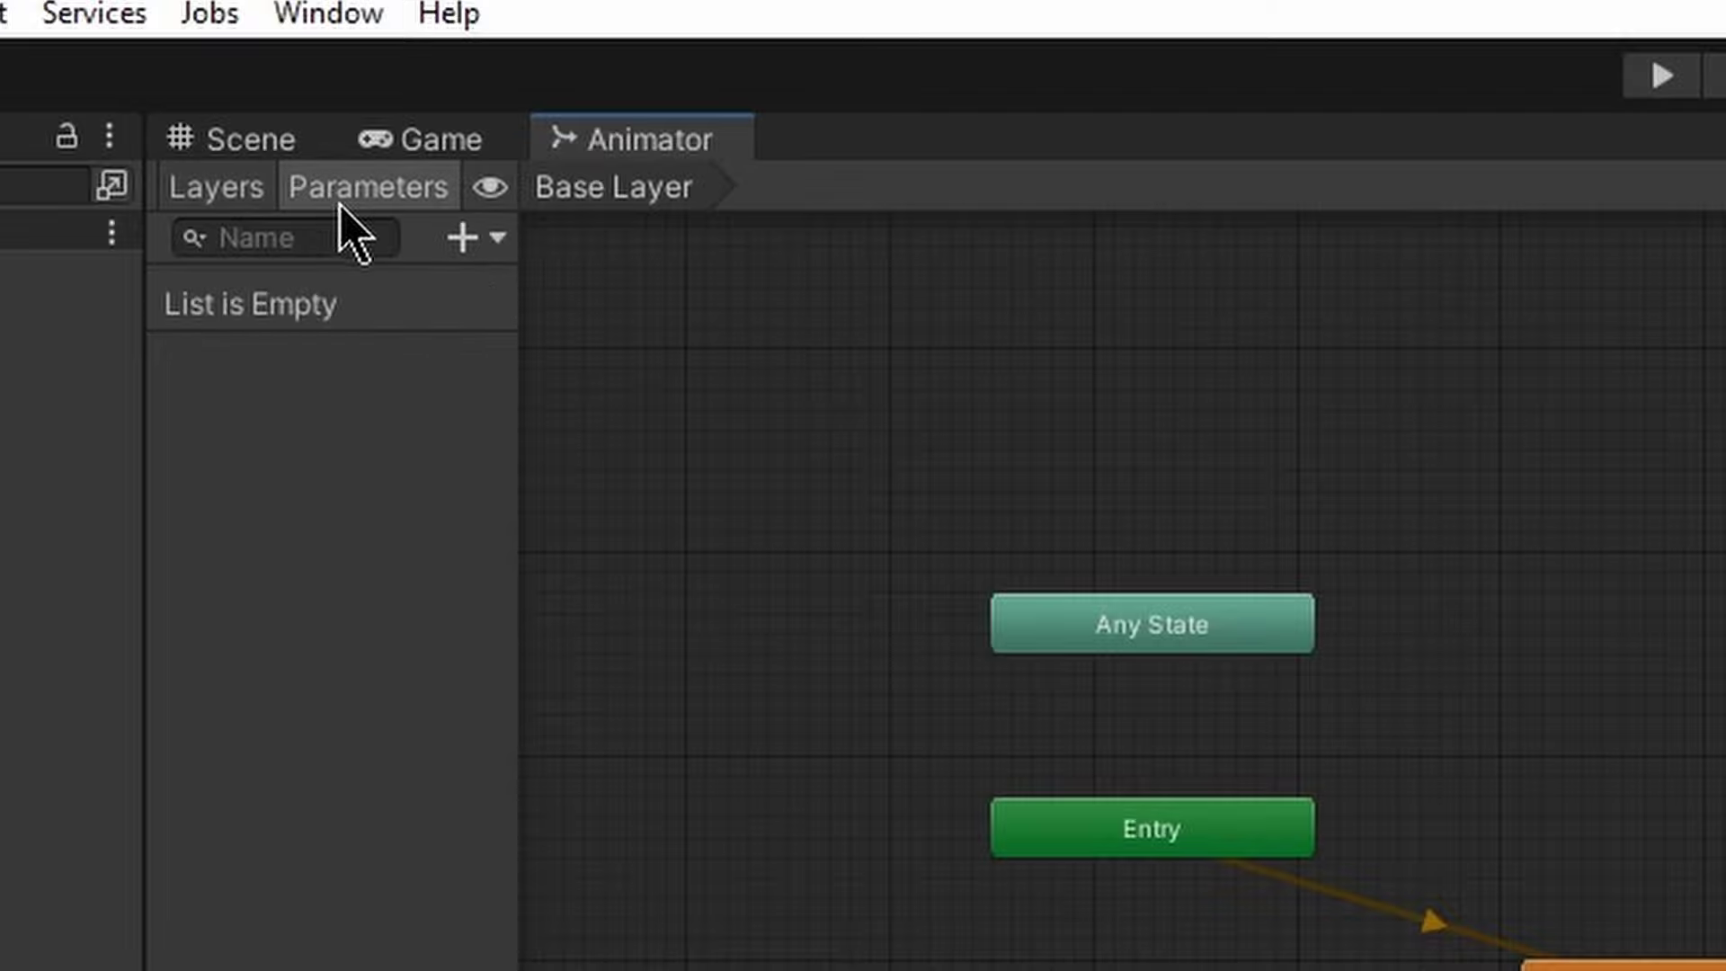
left_click(466, 239)
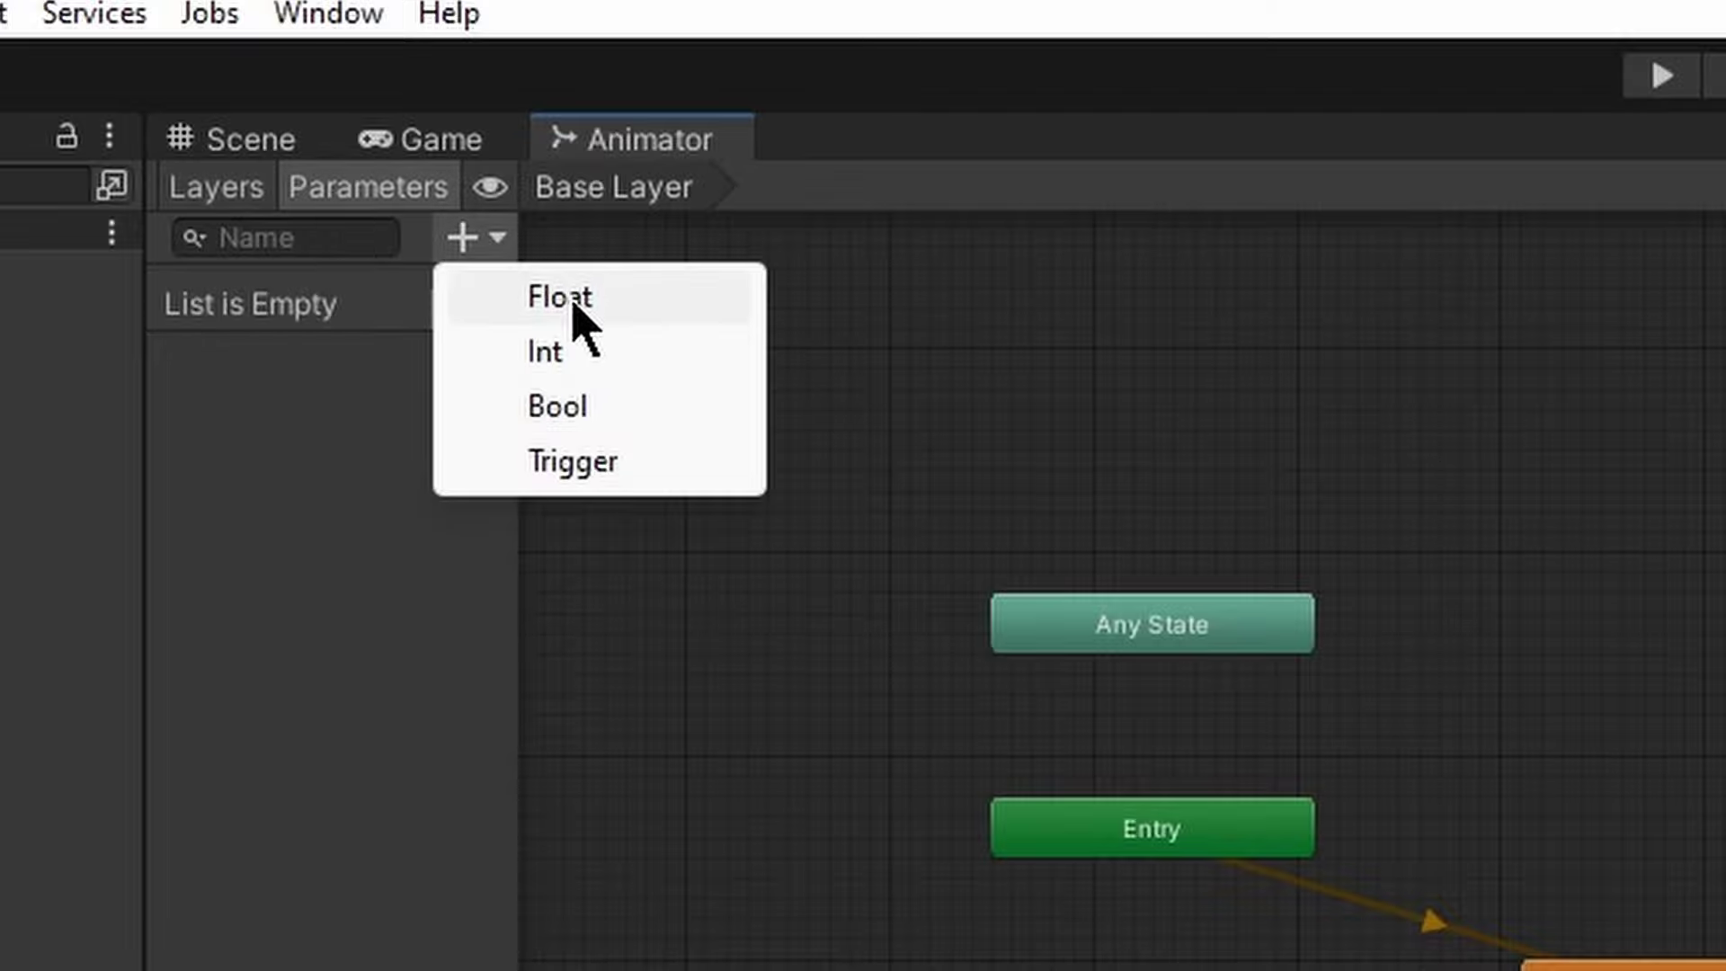
left_click(573, 302)
left_click(227, 301)
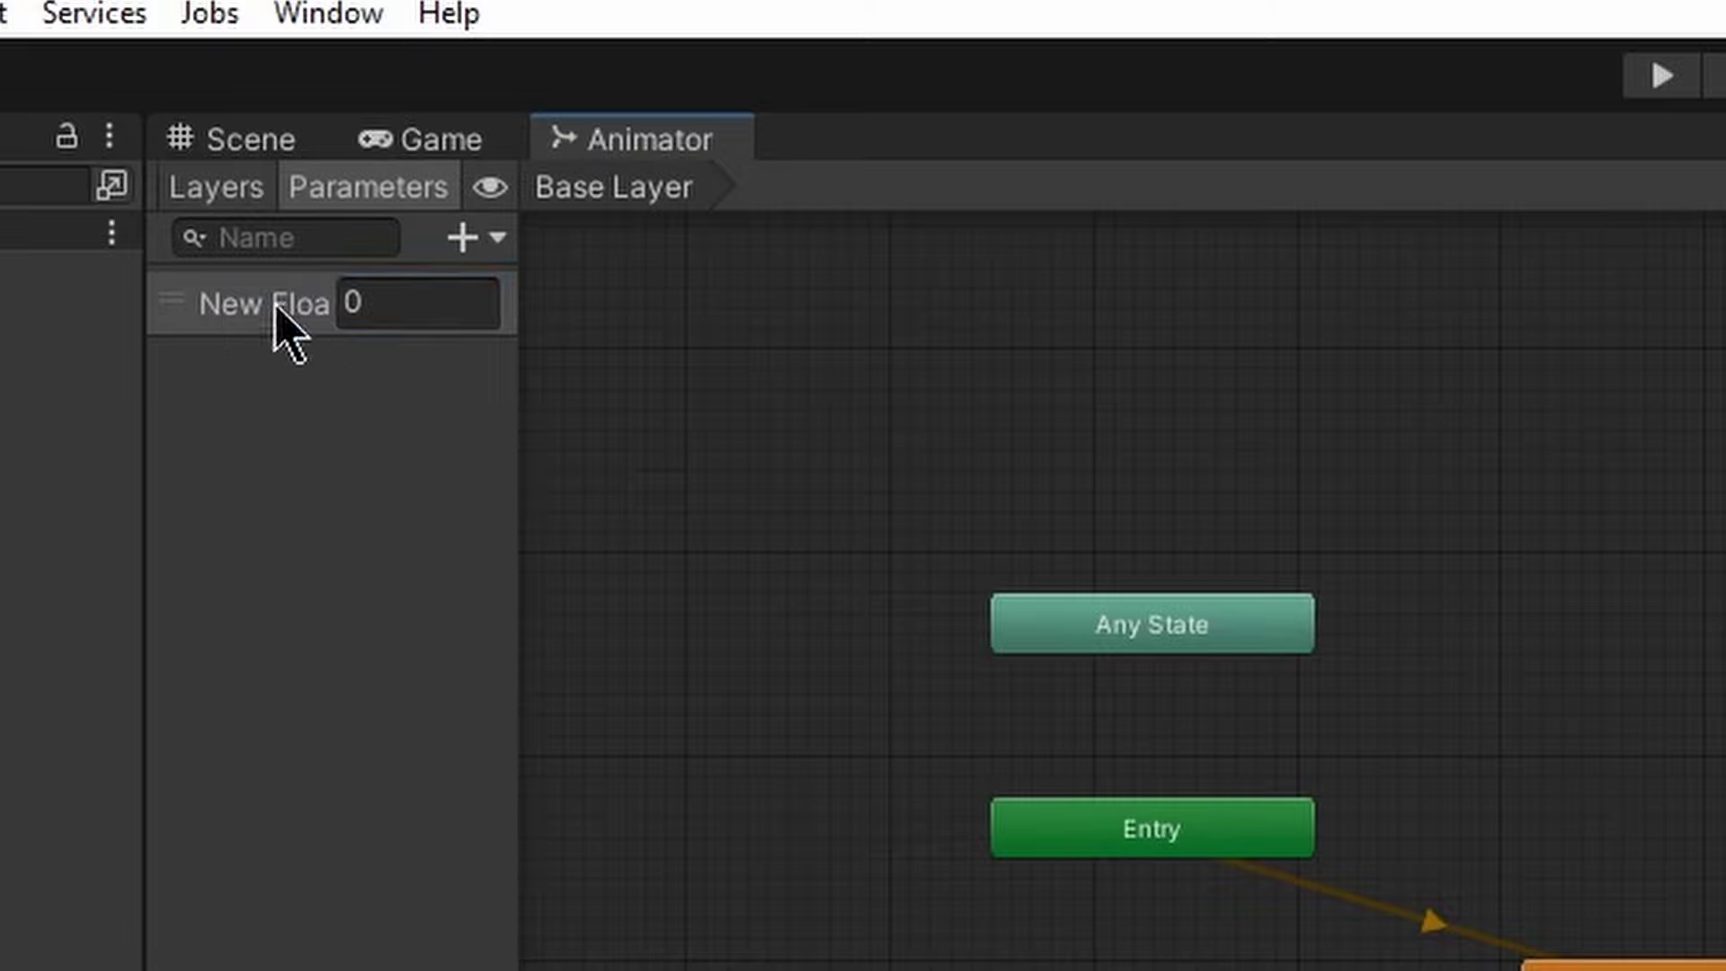
left_click(267, 297)
double_click(269, 310)
type("Speed")
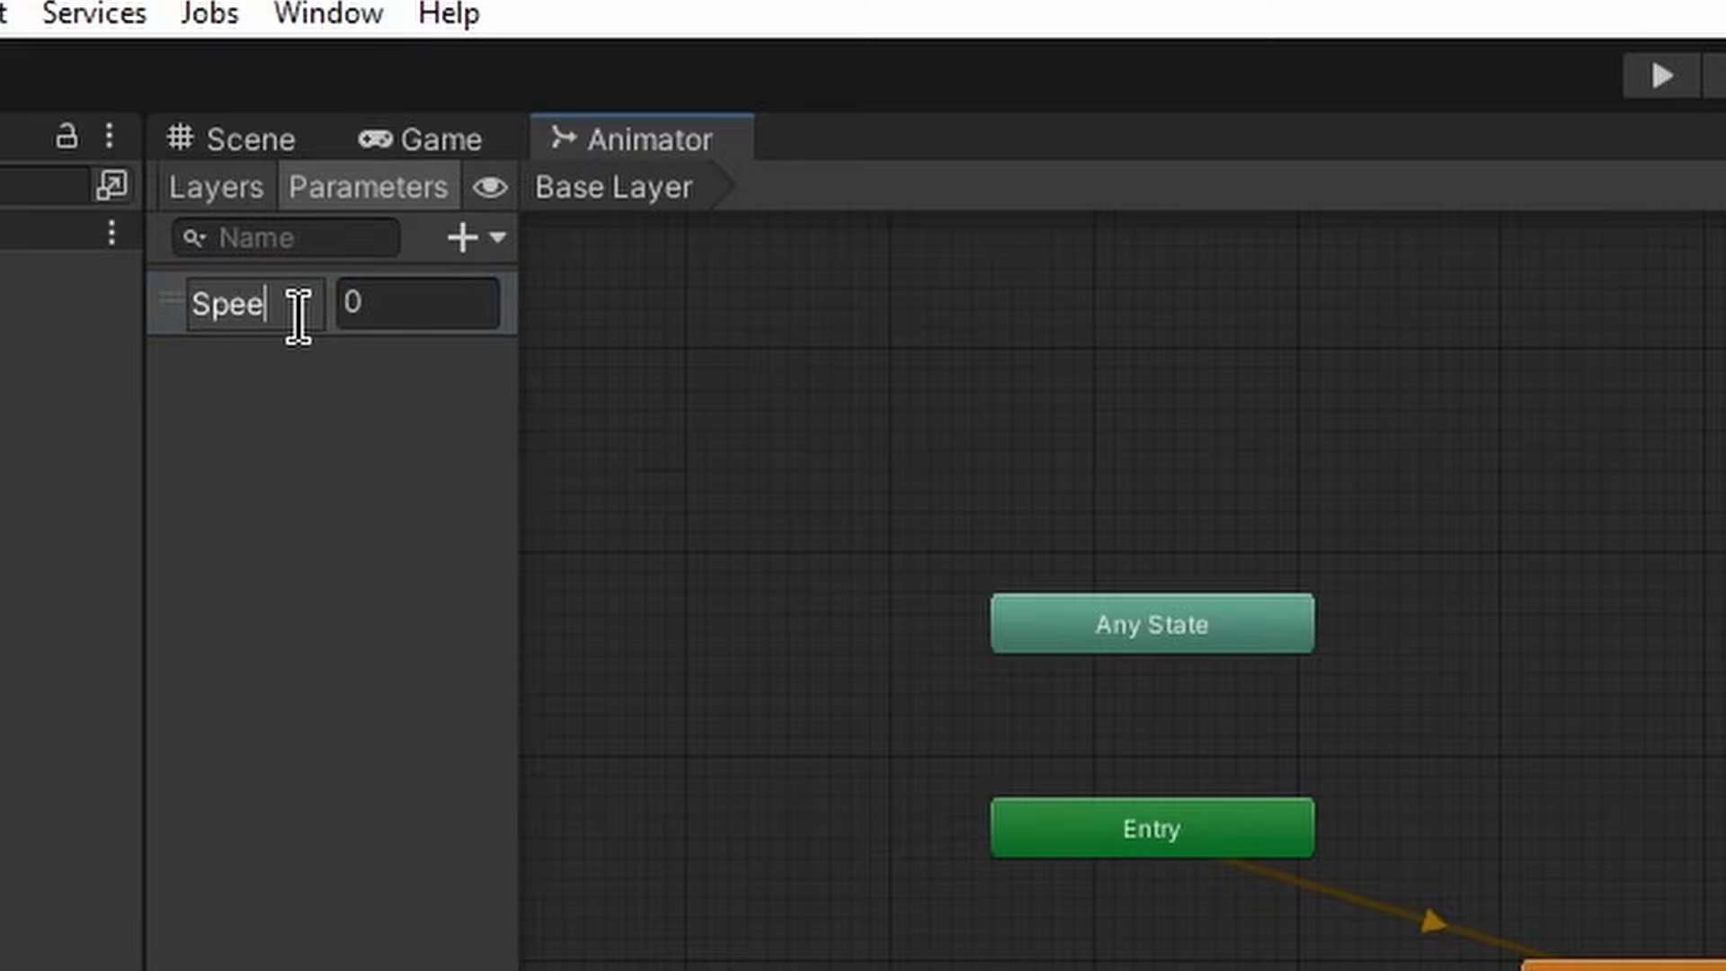
key("Return")
left_click(389, 318)
type("1")
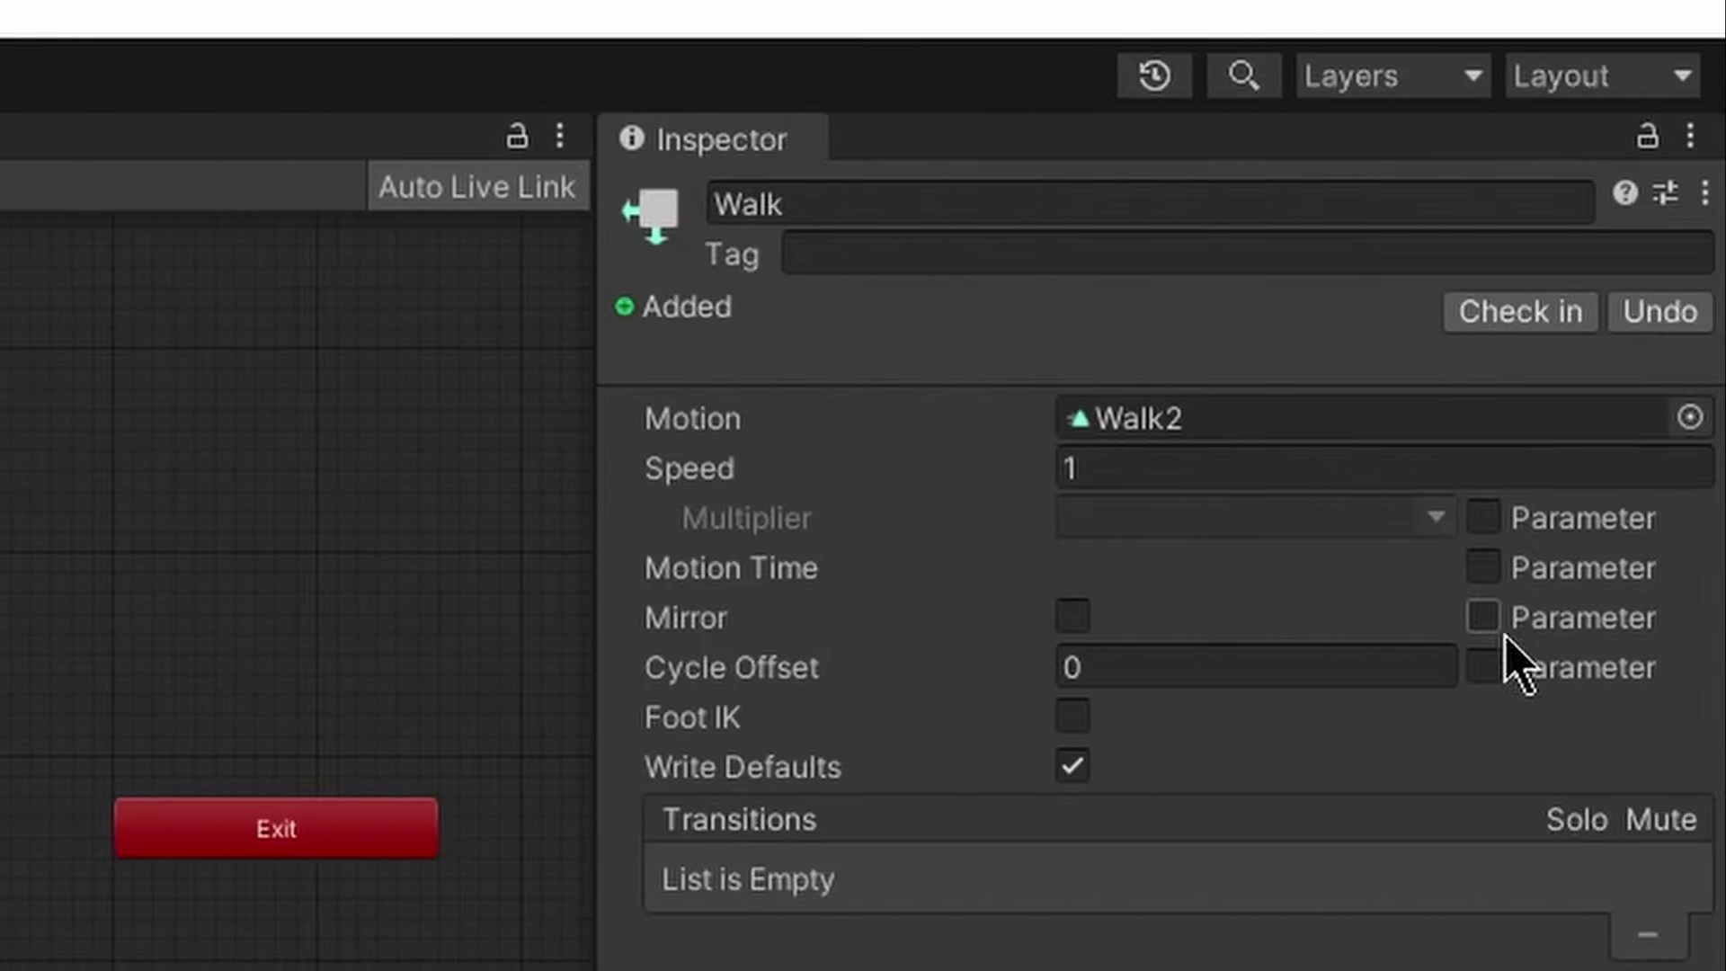
Drive the Walk state's speed multiplier with the Speed parameter, and switch to the PlayerMovement script in Visual Studio
left_click(1481, 520)
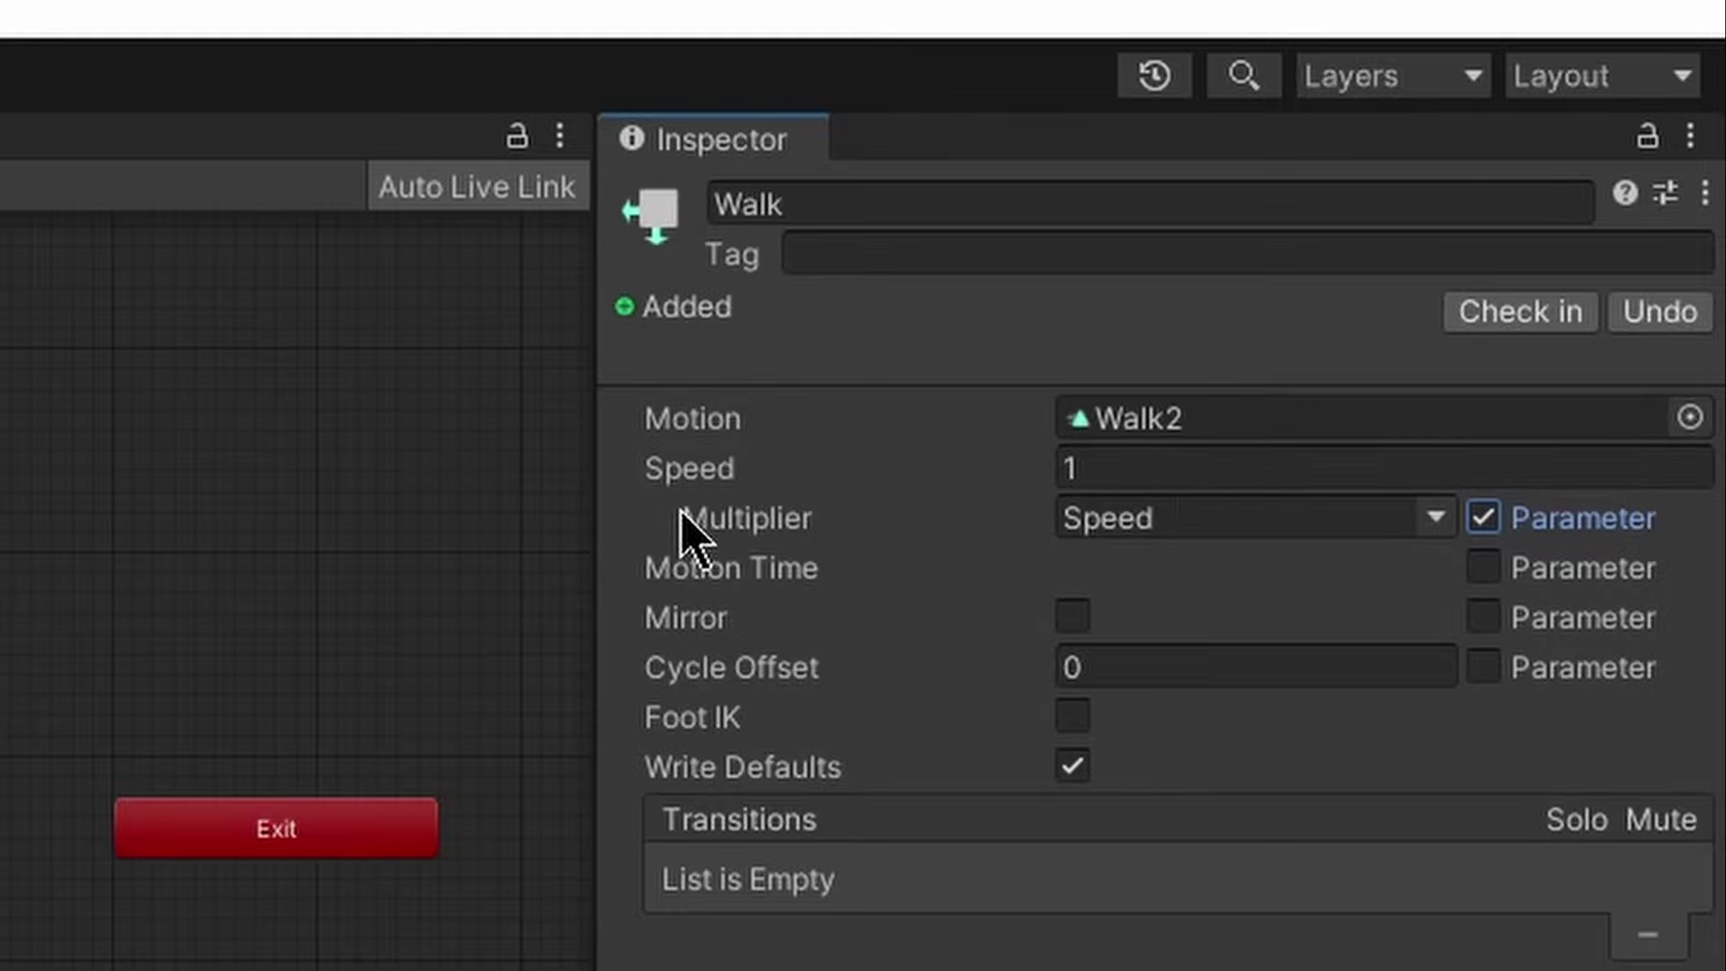
key("ctrl+1")
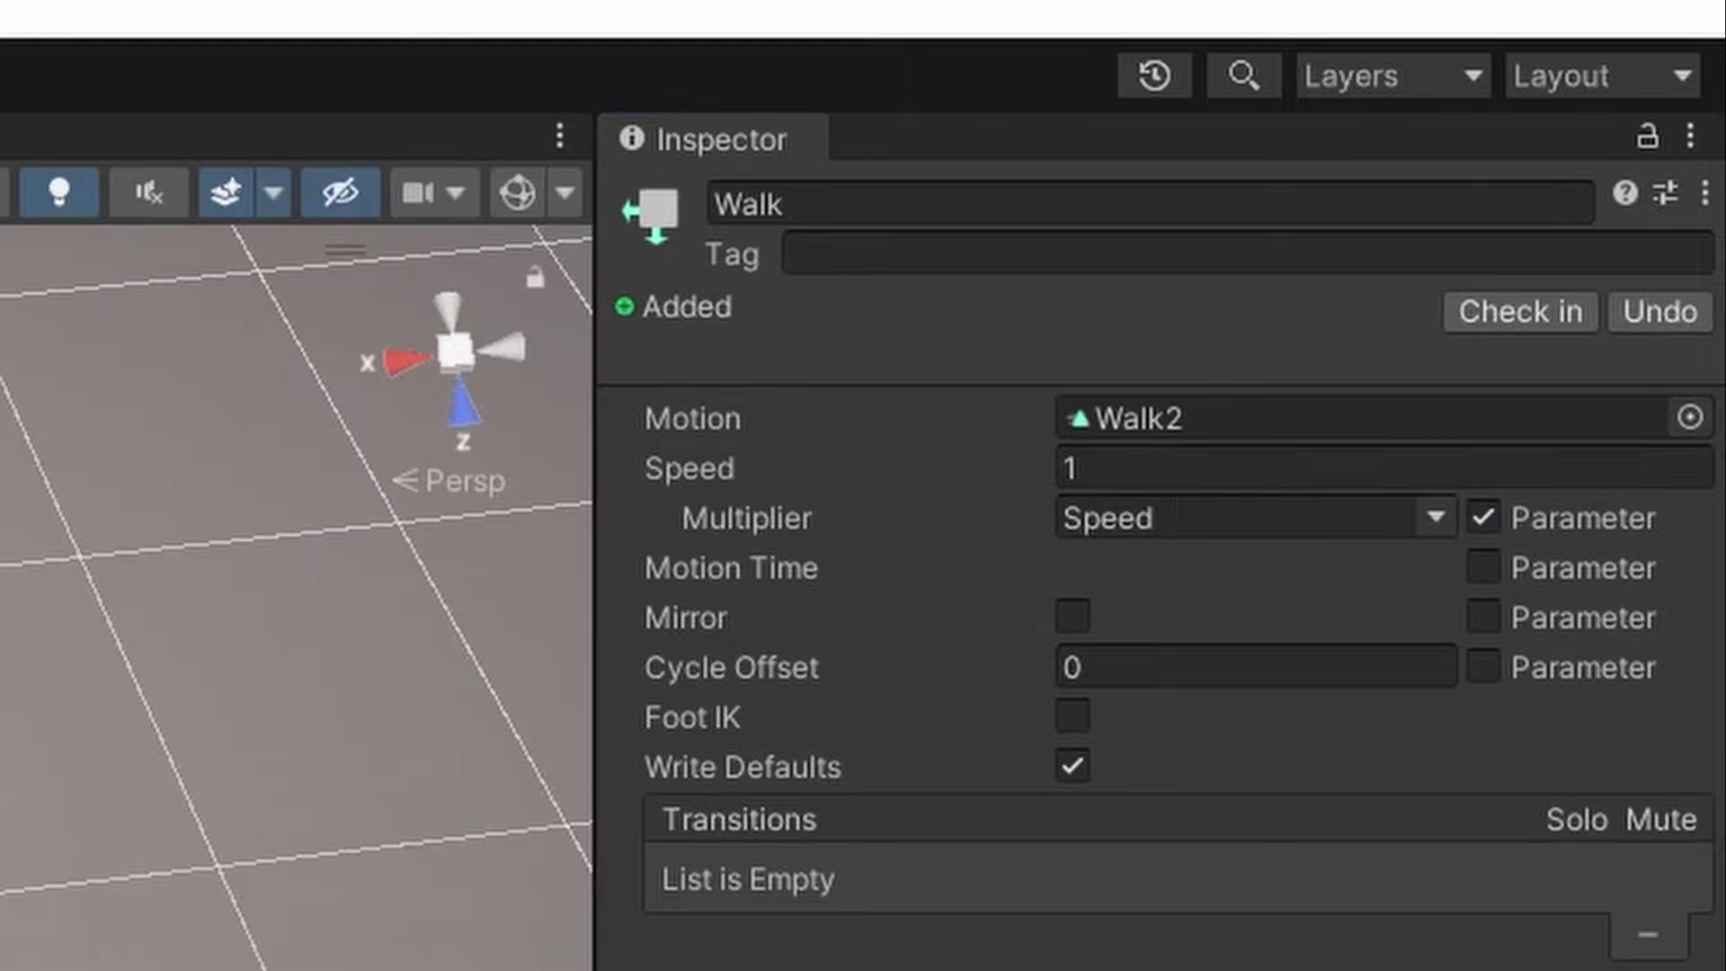
key("alt+Tab")
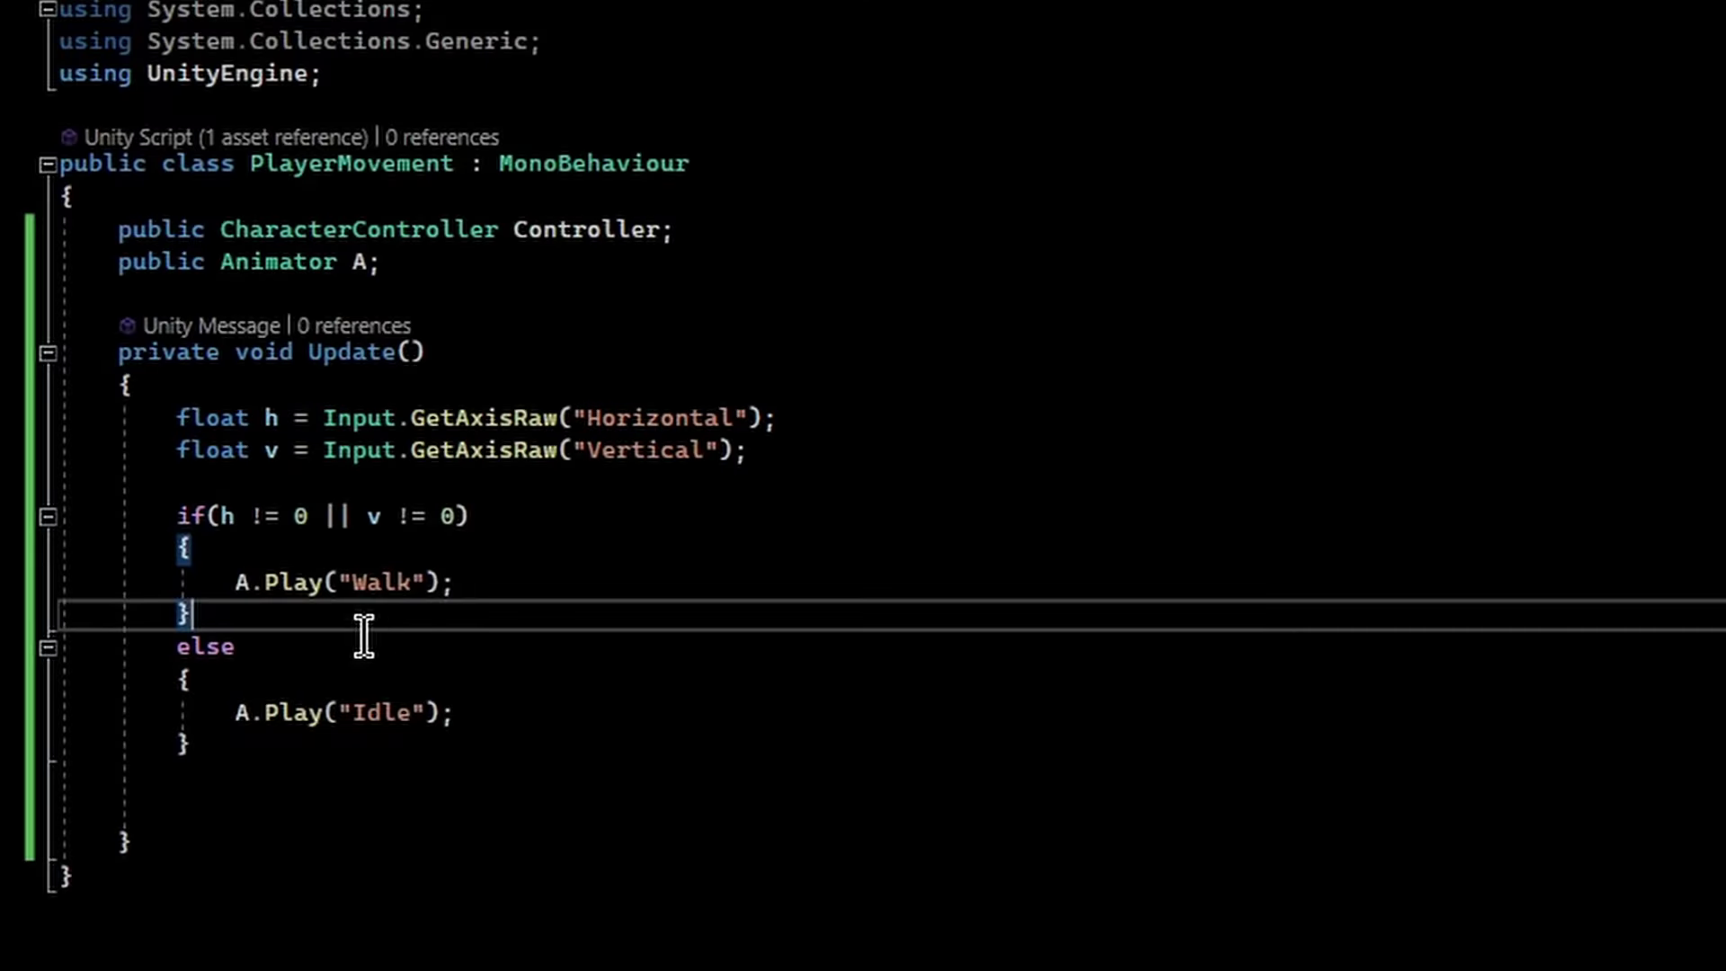
Below A.Play("Walk") in the if block, start a new statement with A.SetFloat
left_click(463, 582)
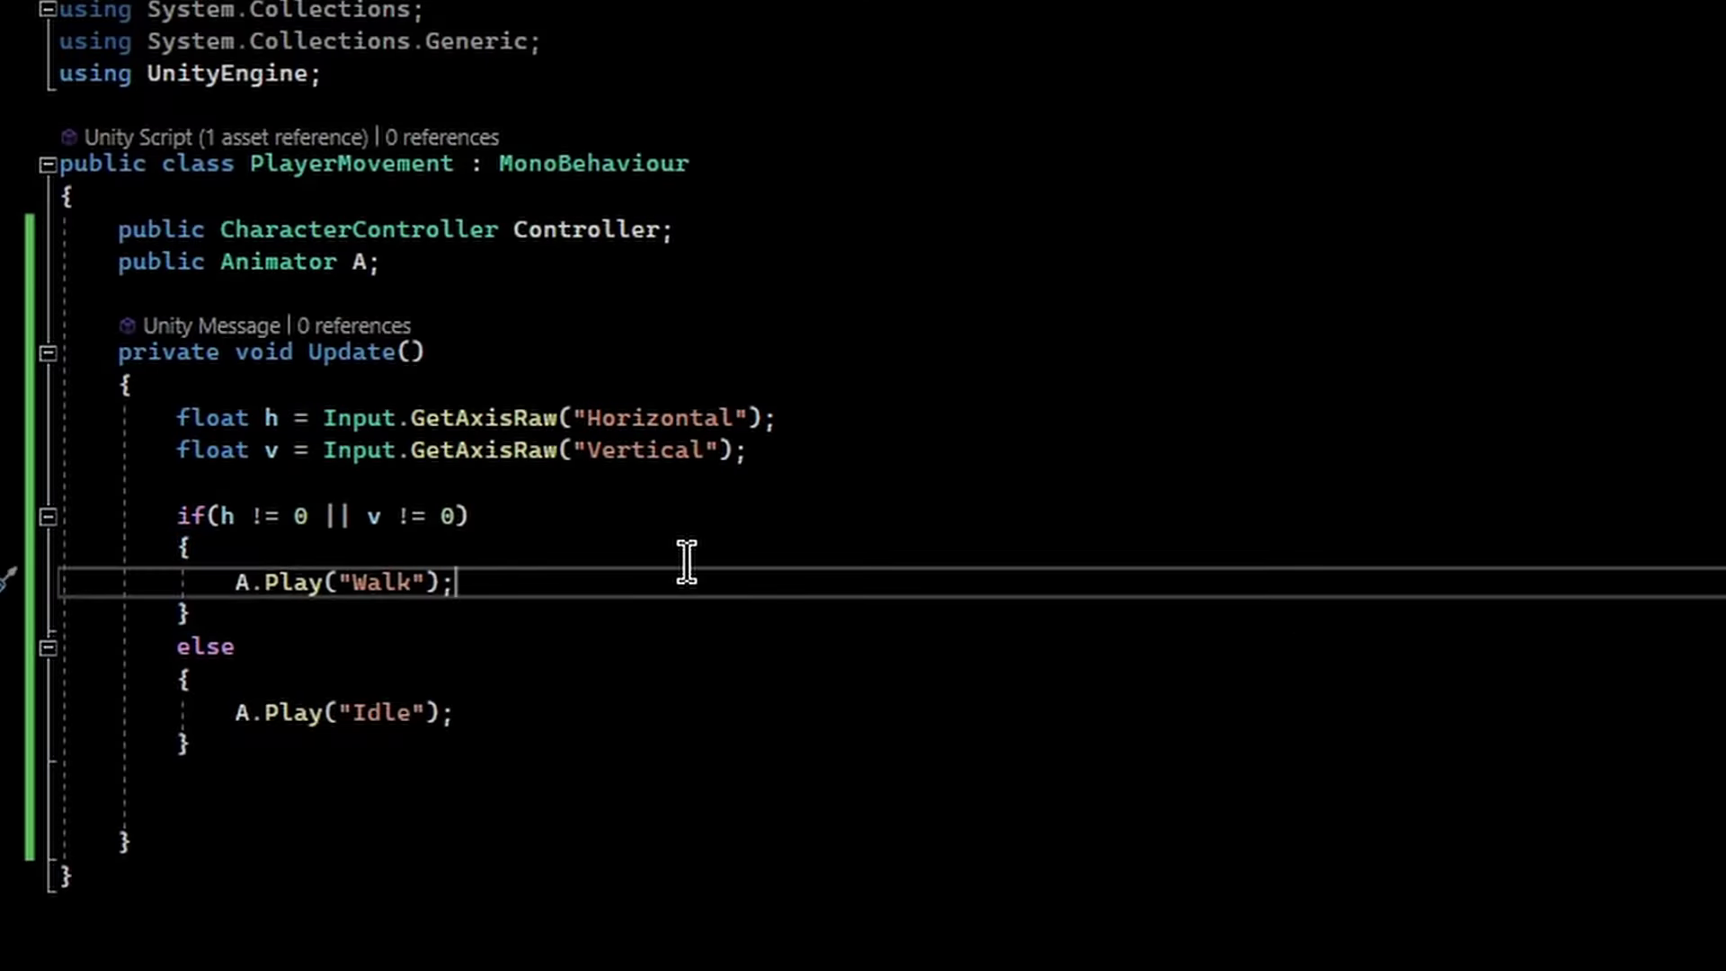
key("Return")
type("A.SetFl")
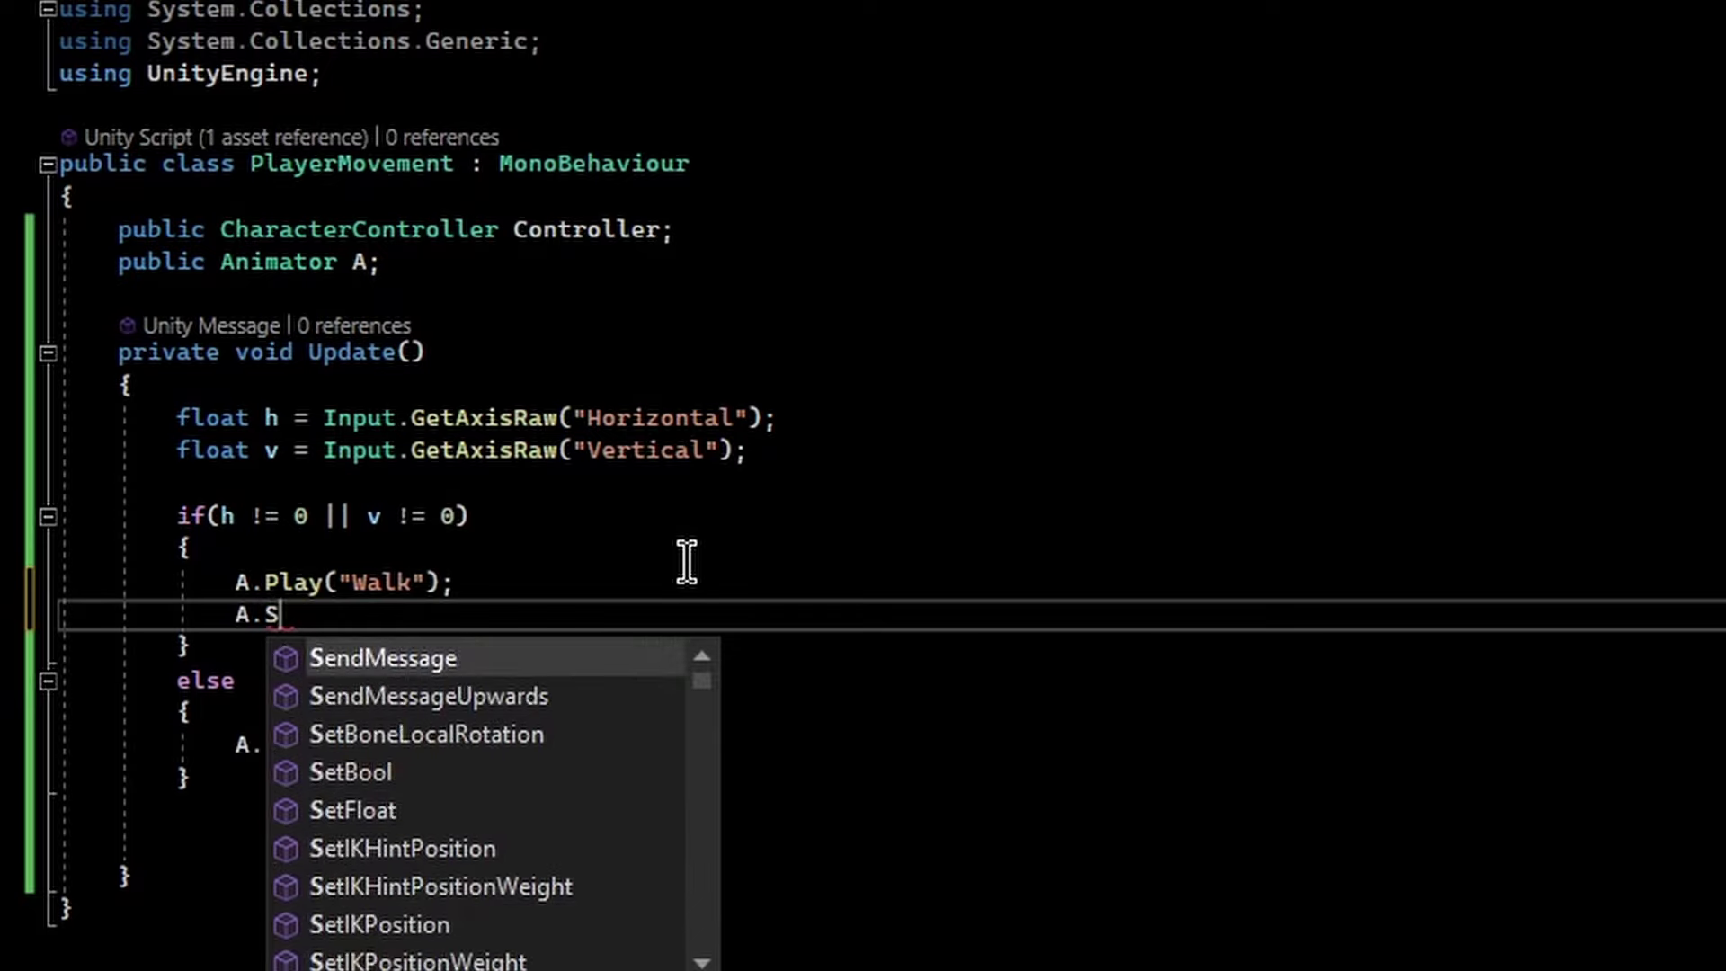
type("oat")
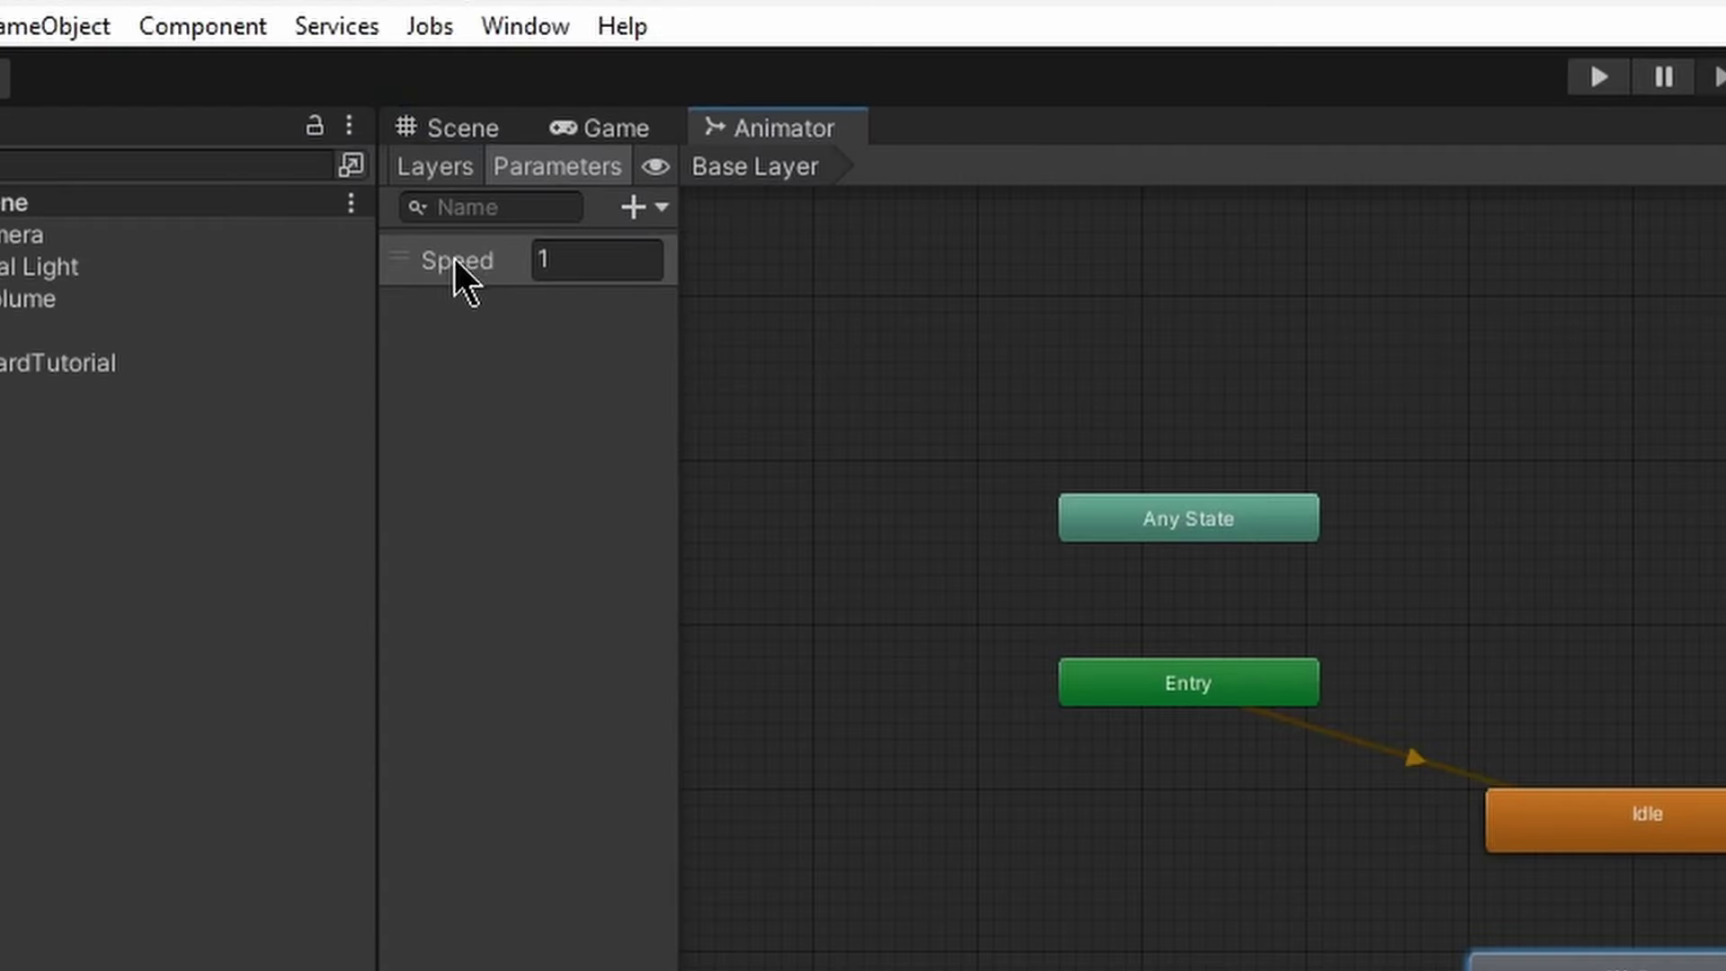
Check the Speed parameter's name, type and value in Unity's Animator, and return to the script in Visual Studio
left_click(455, 260)
left_click(655, 210)
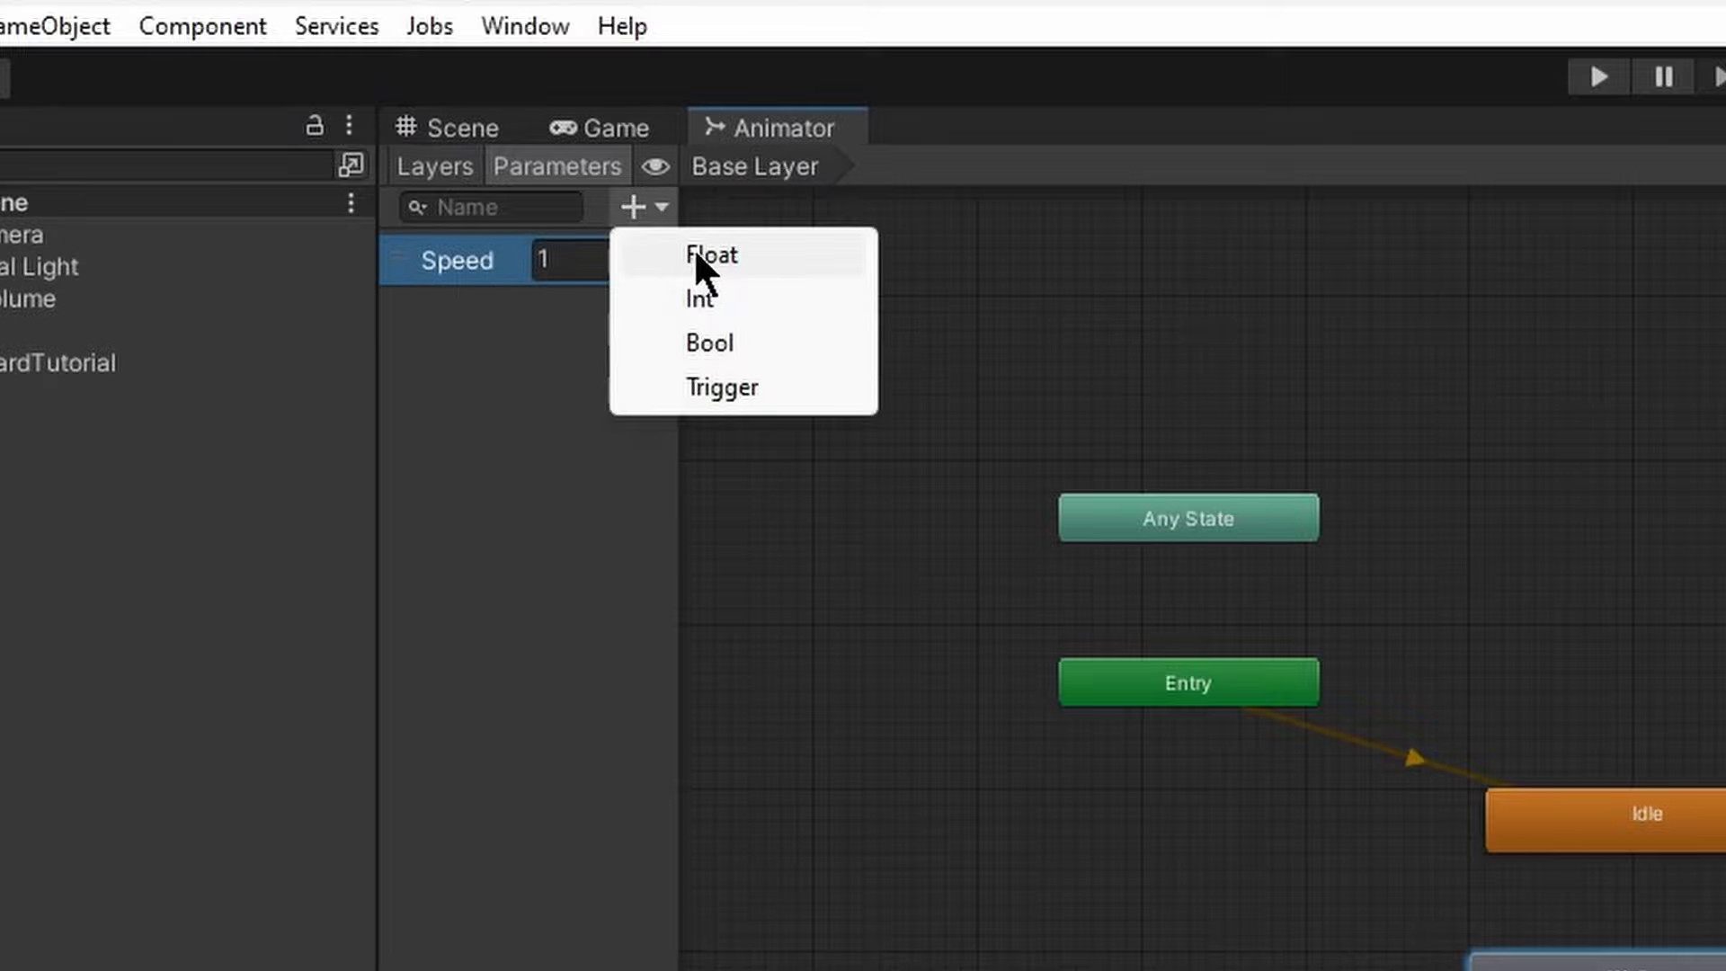
double_click(487, 259)
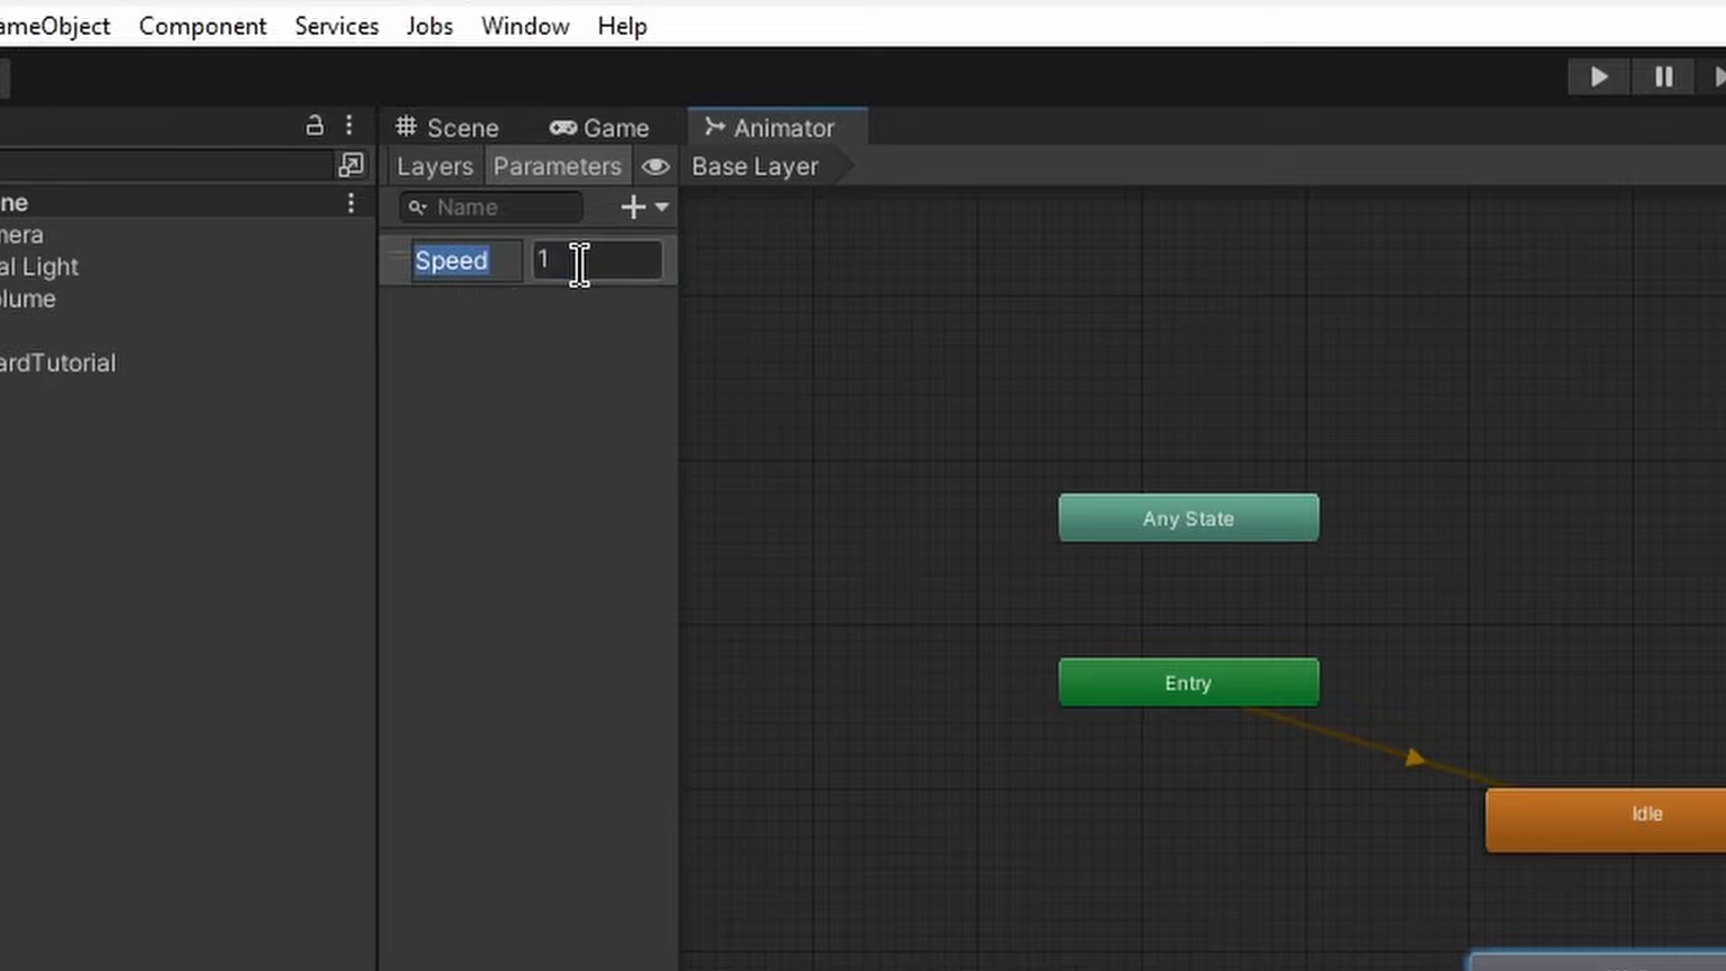
left_click(594, 271)
key("alt+Tab")
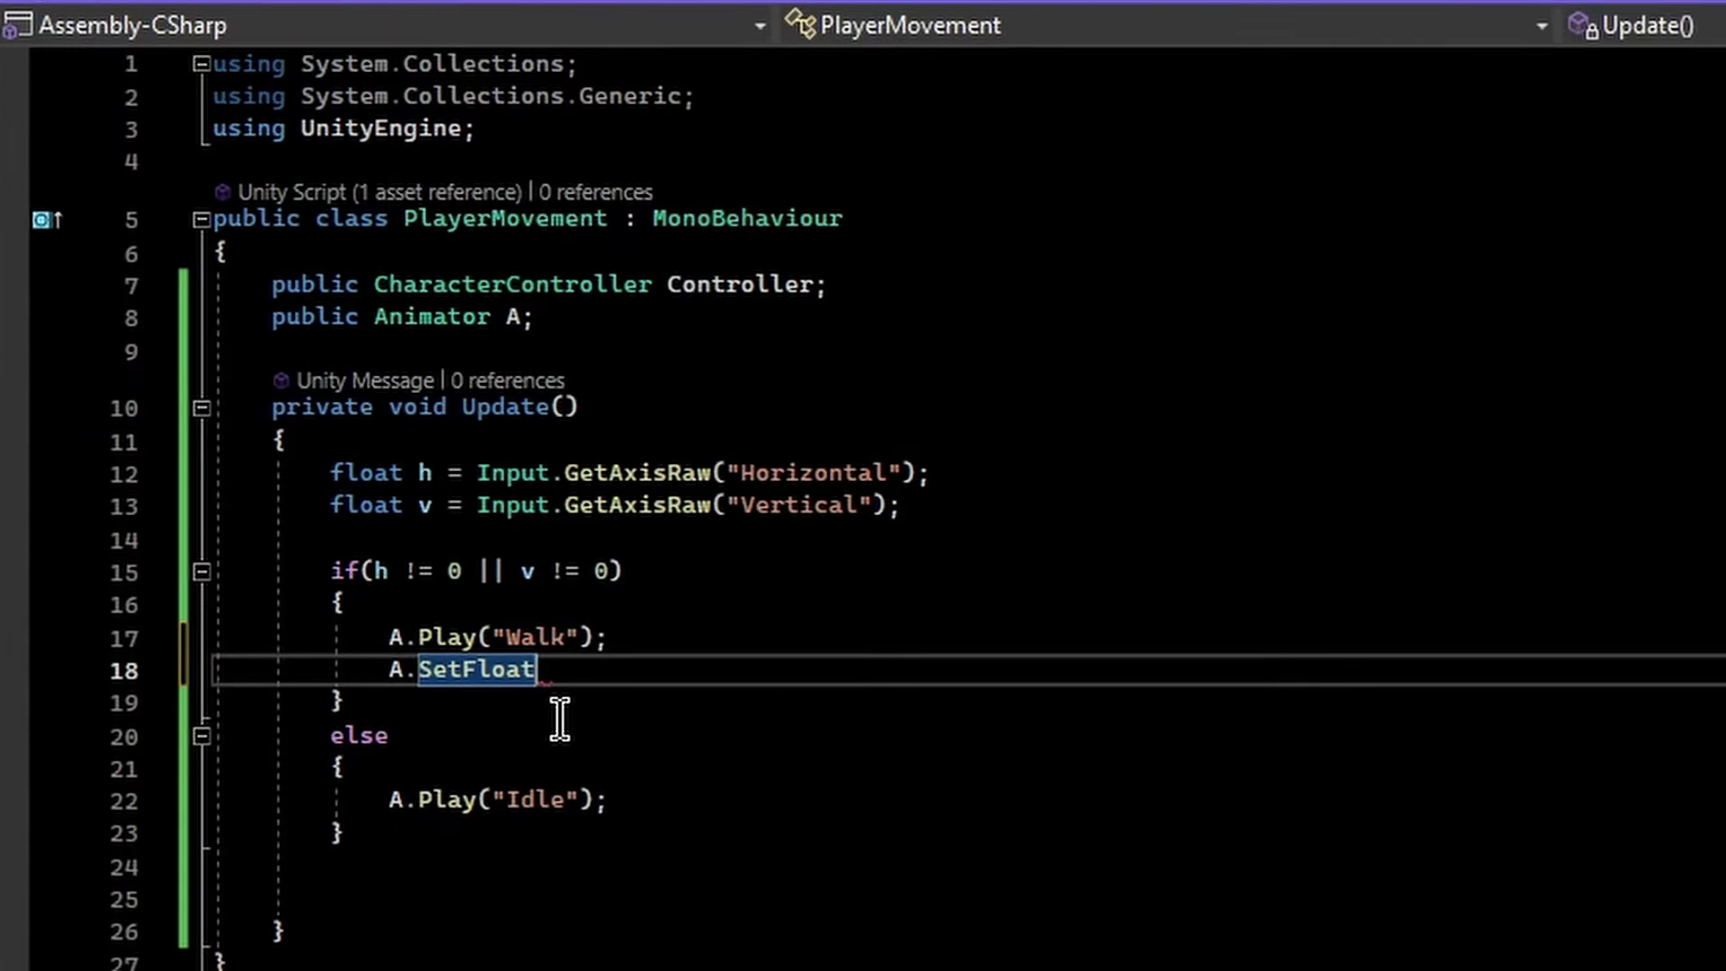
Complete the SetFloat call as A.SetFloat("Speed", h + v / 2);
type("(")
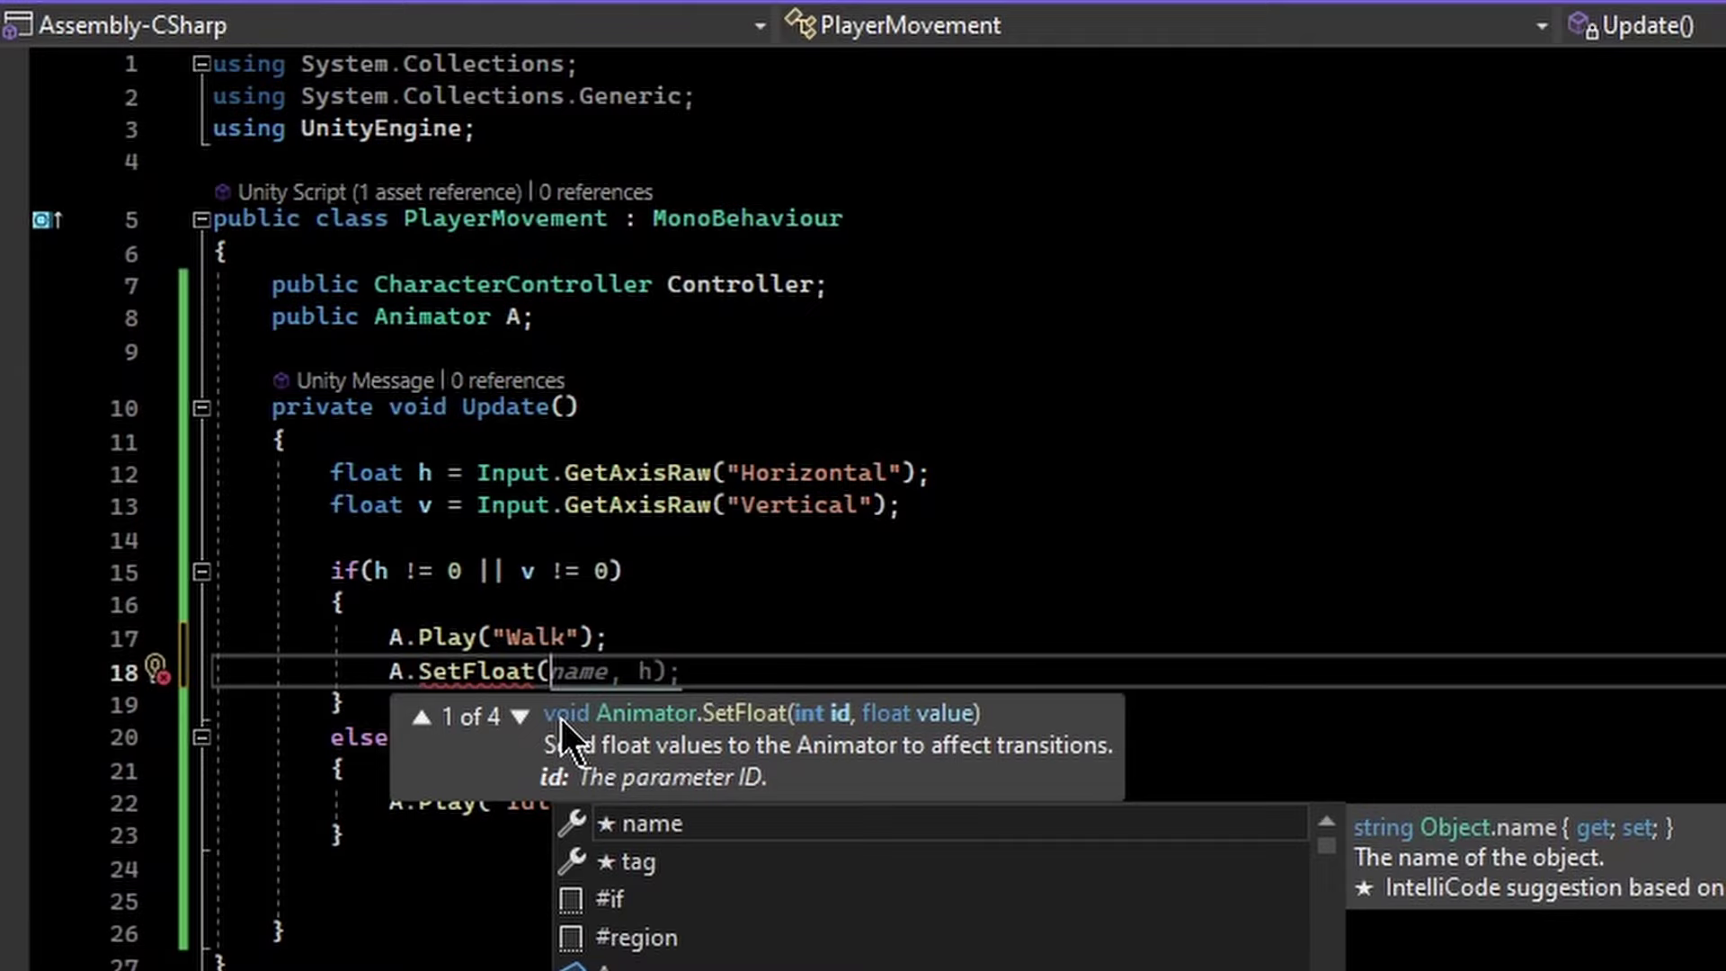
type("h")
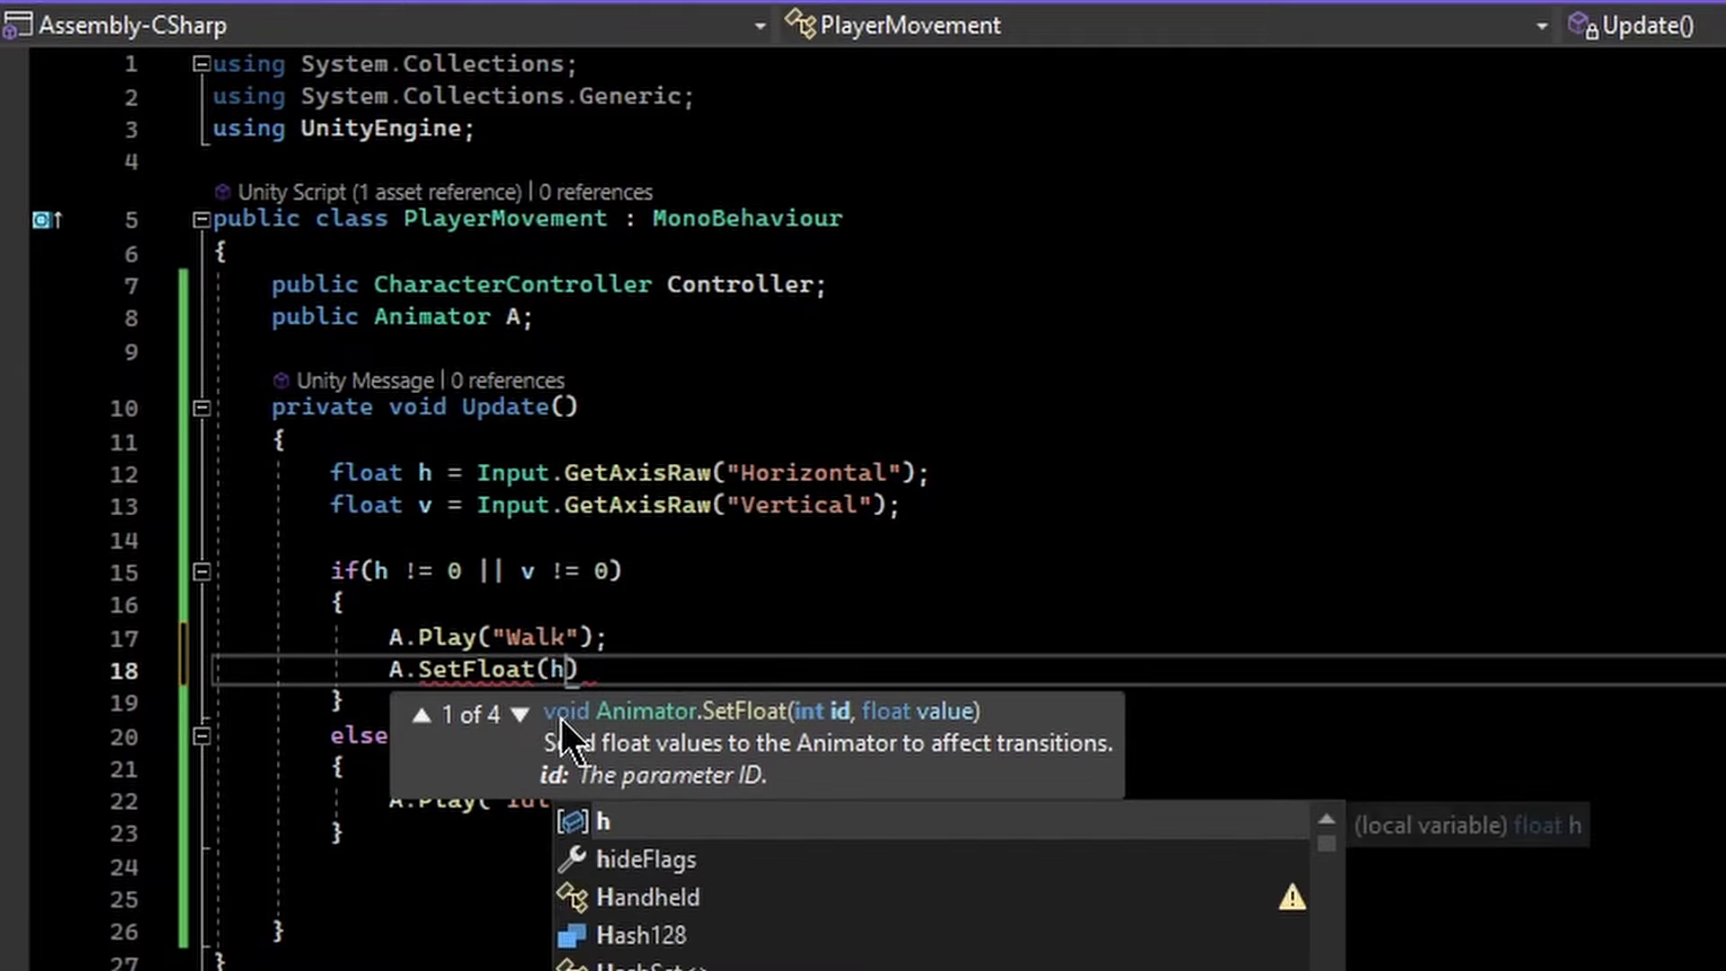
type(" + v ")
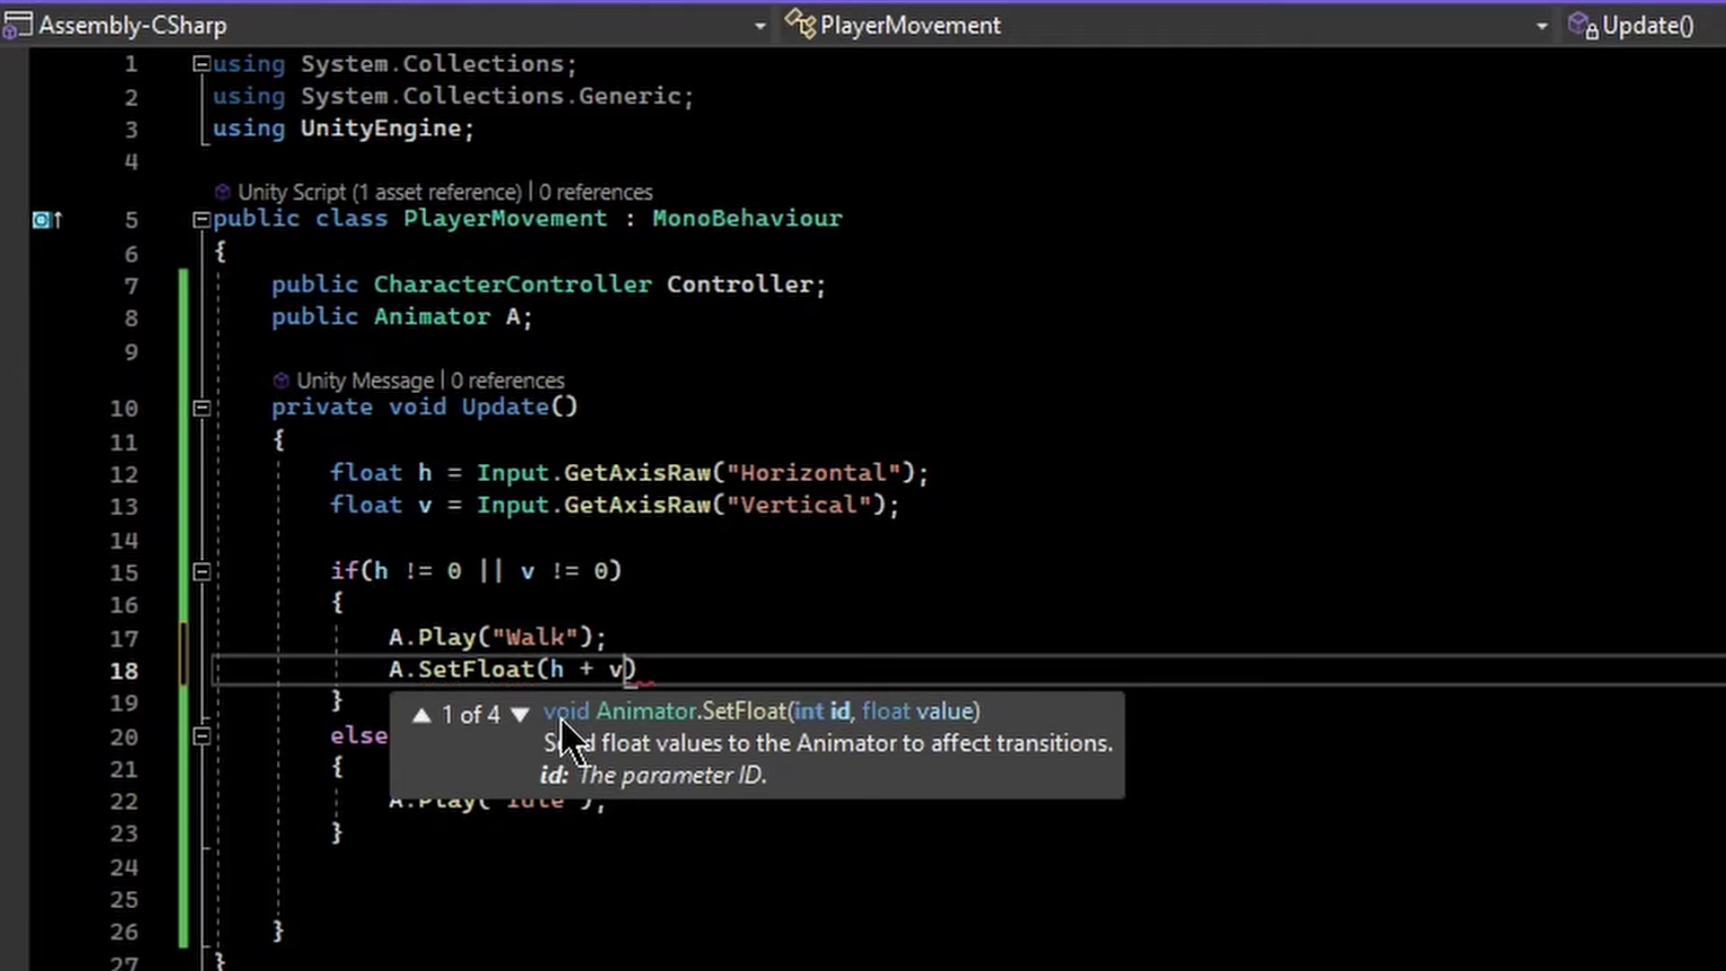
type("/ 2);")
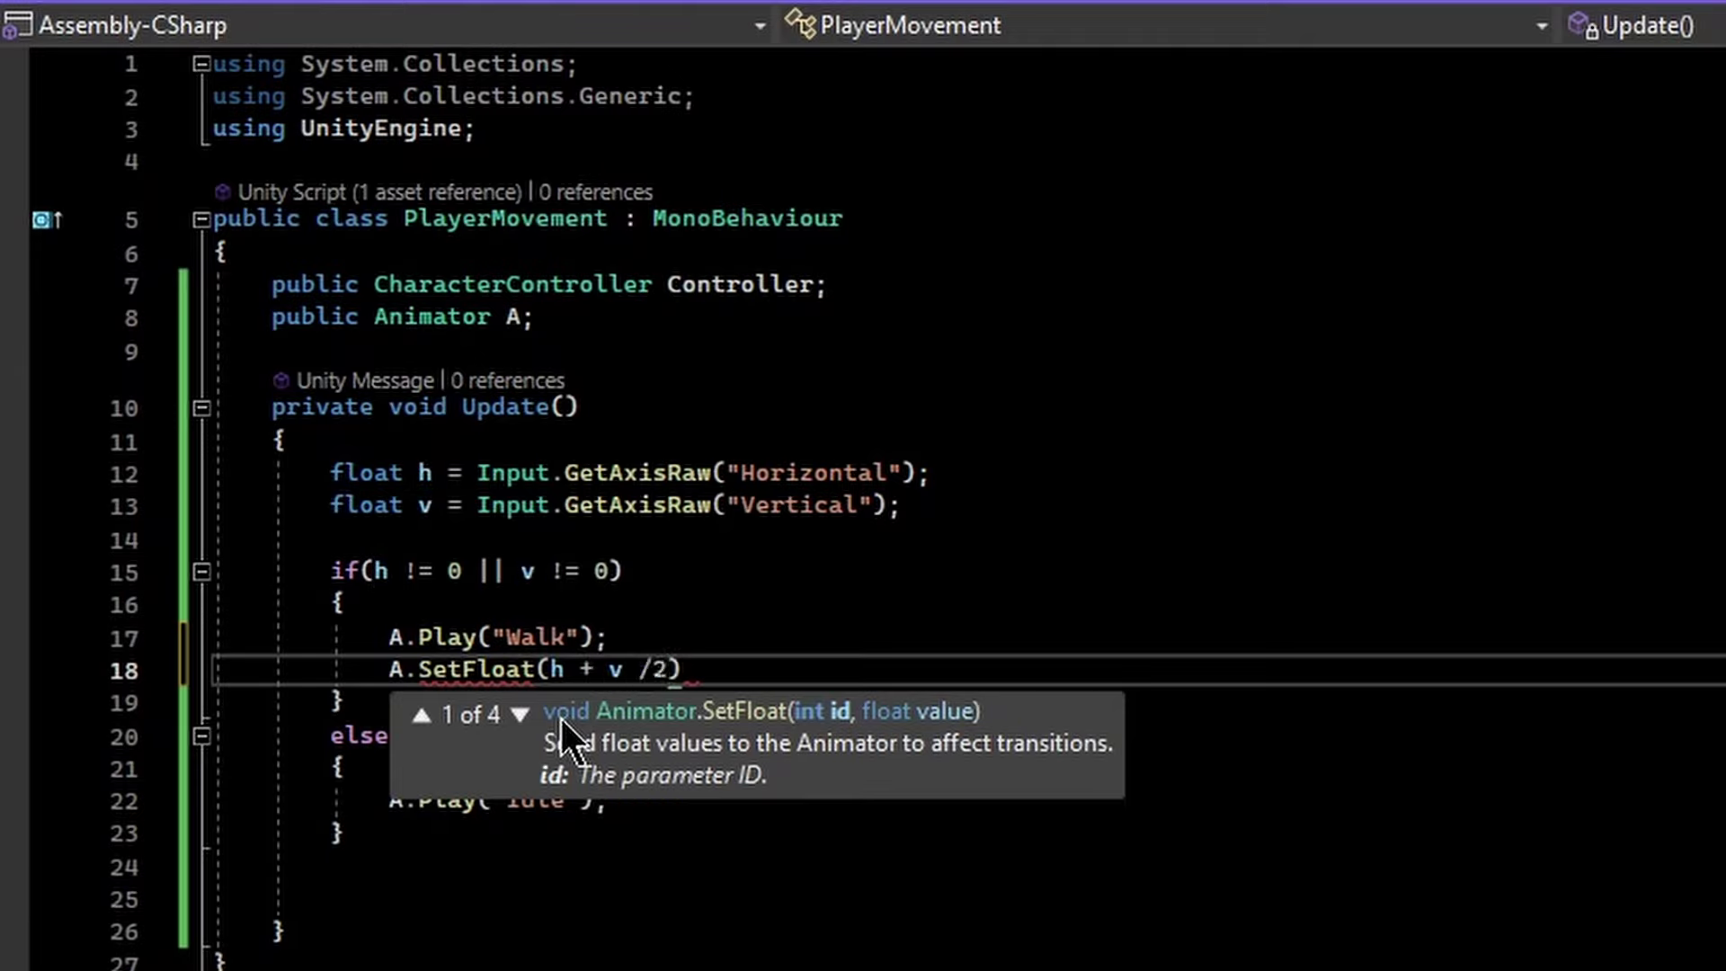
left_click(557, 669)
type("\"Speed\":")
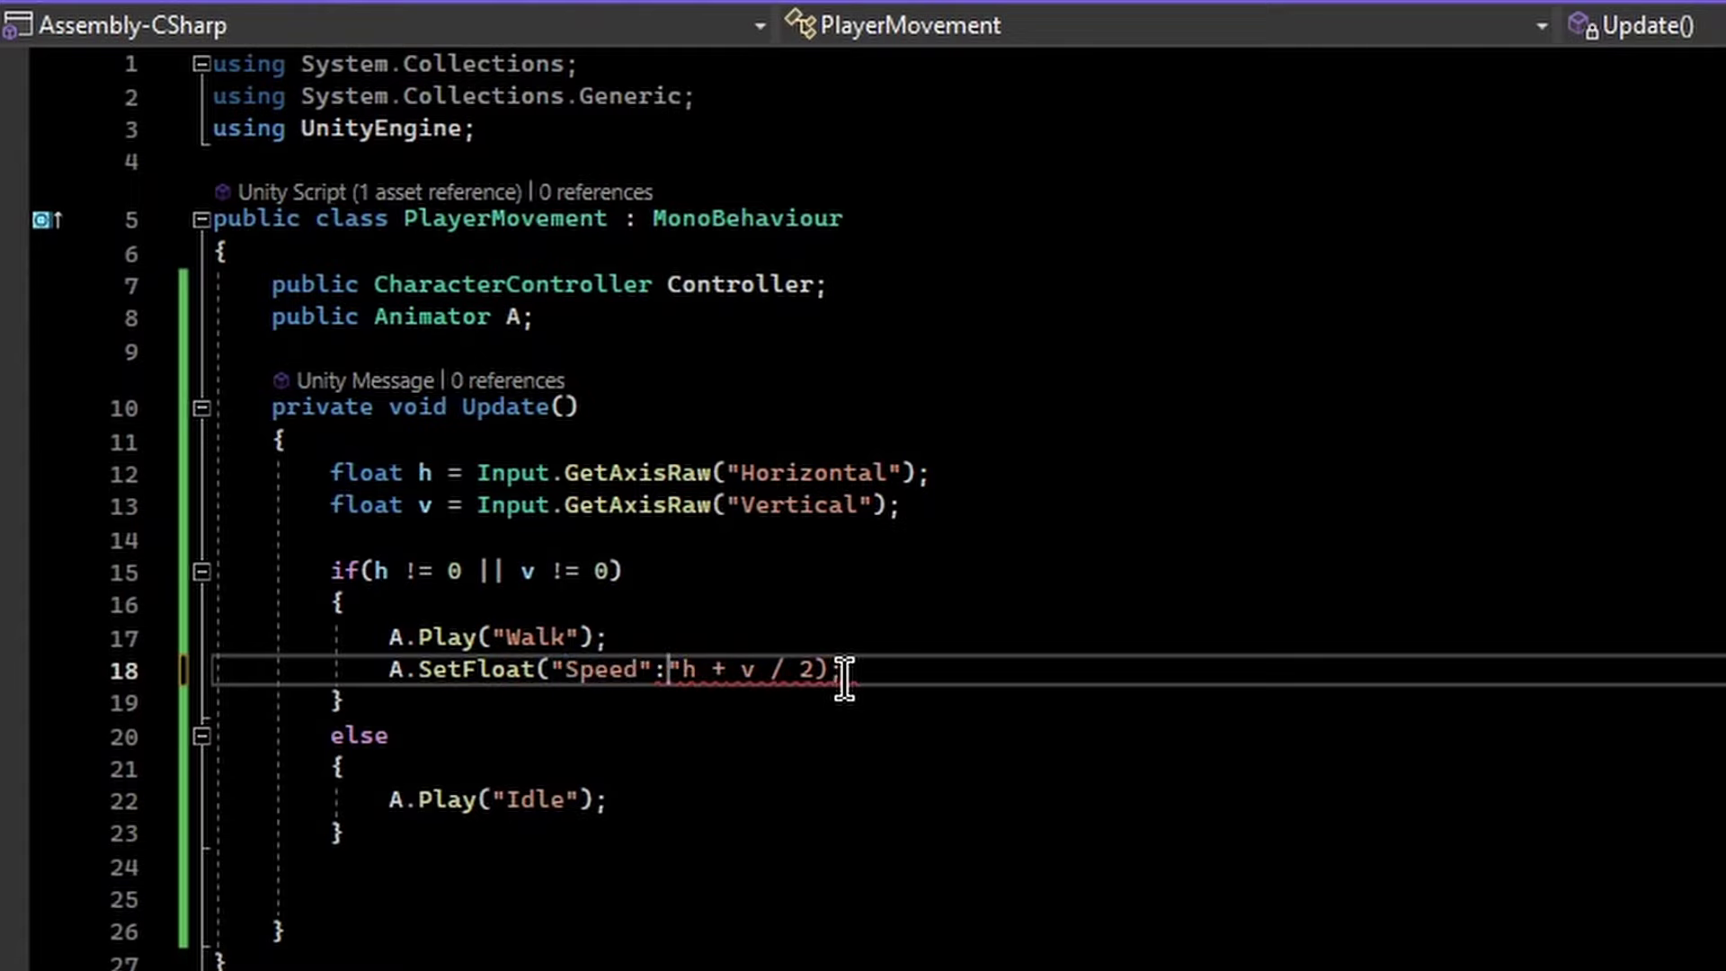
key("BackSpace")
key("Delete")
type(",")
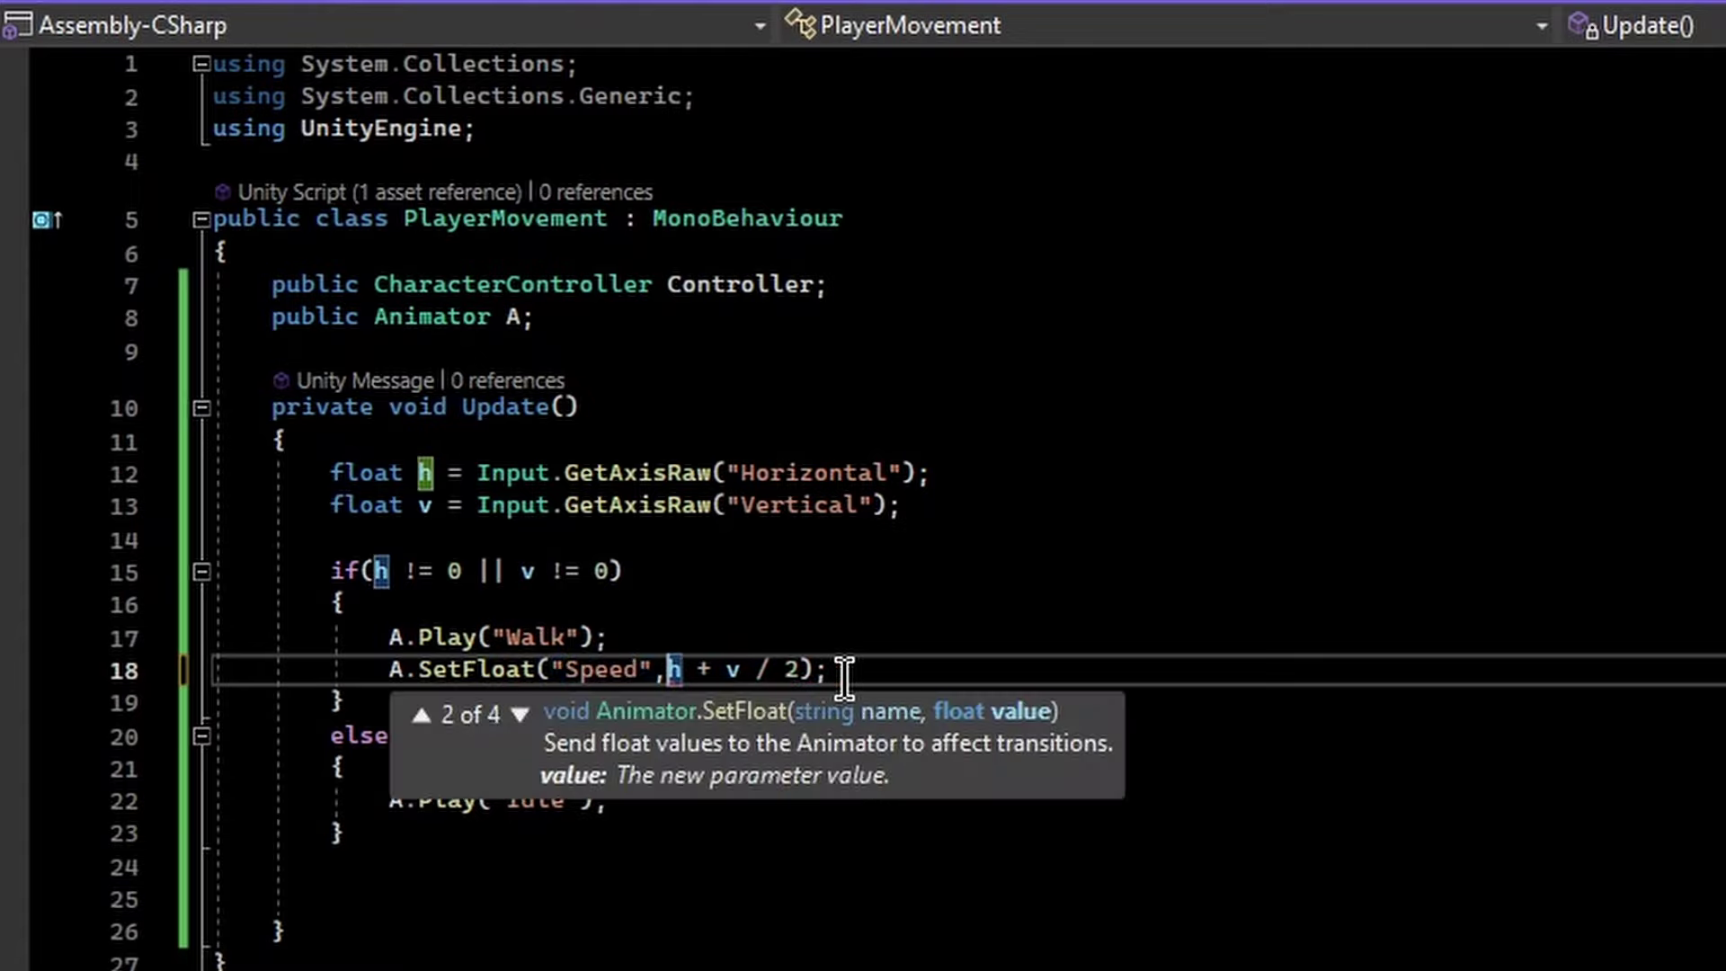
left_click(876, 607)
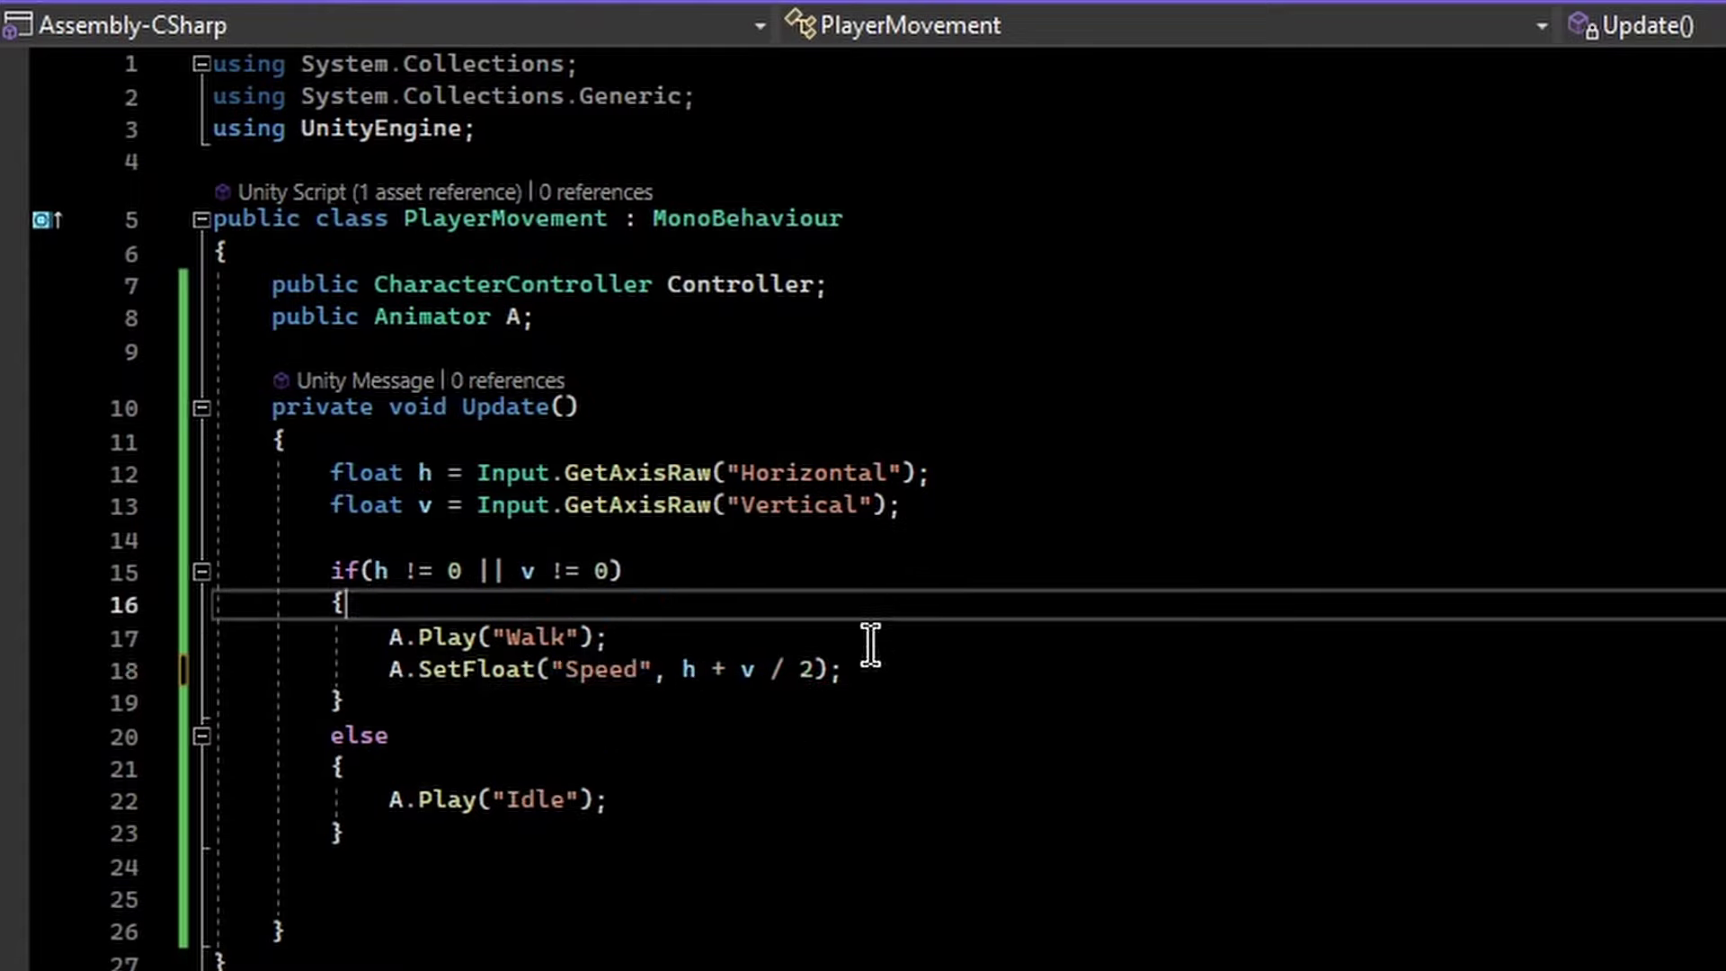
Compare the SetFloat value with the h and v conditions, and remove the division by 2 from it
left_click(688, 669)
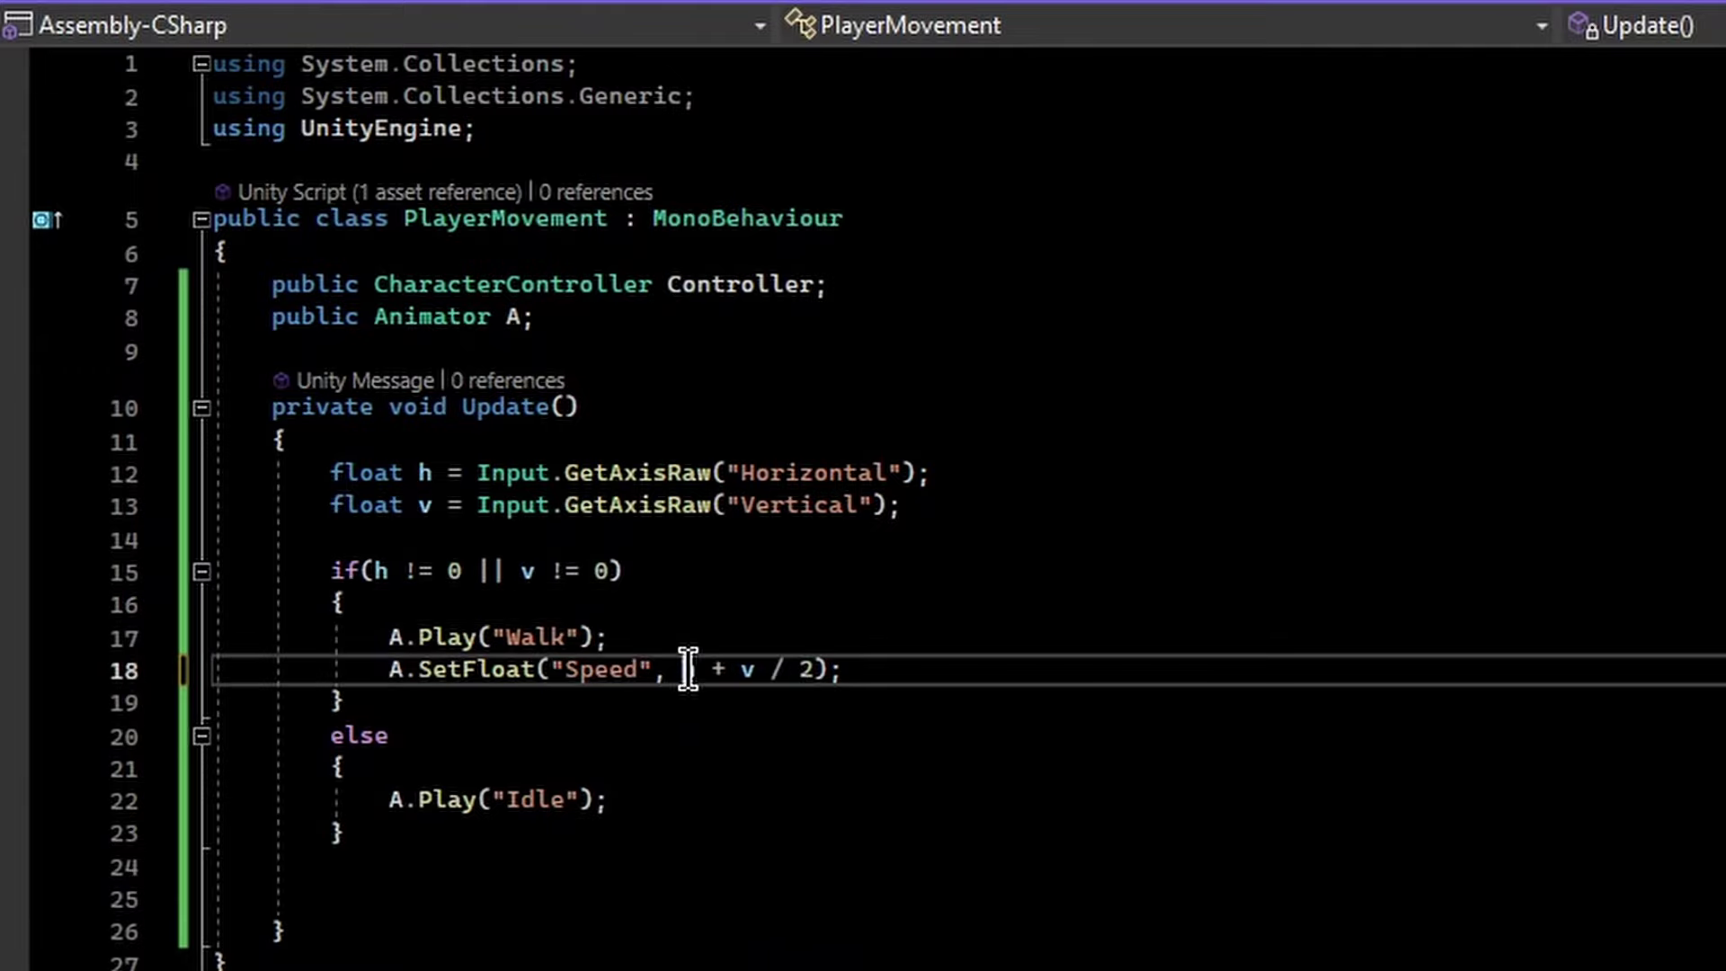
left_click(797, 670)
left_click_drag(469, 572, 375, 570)
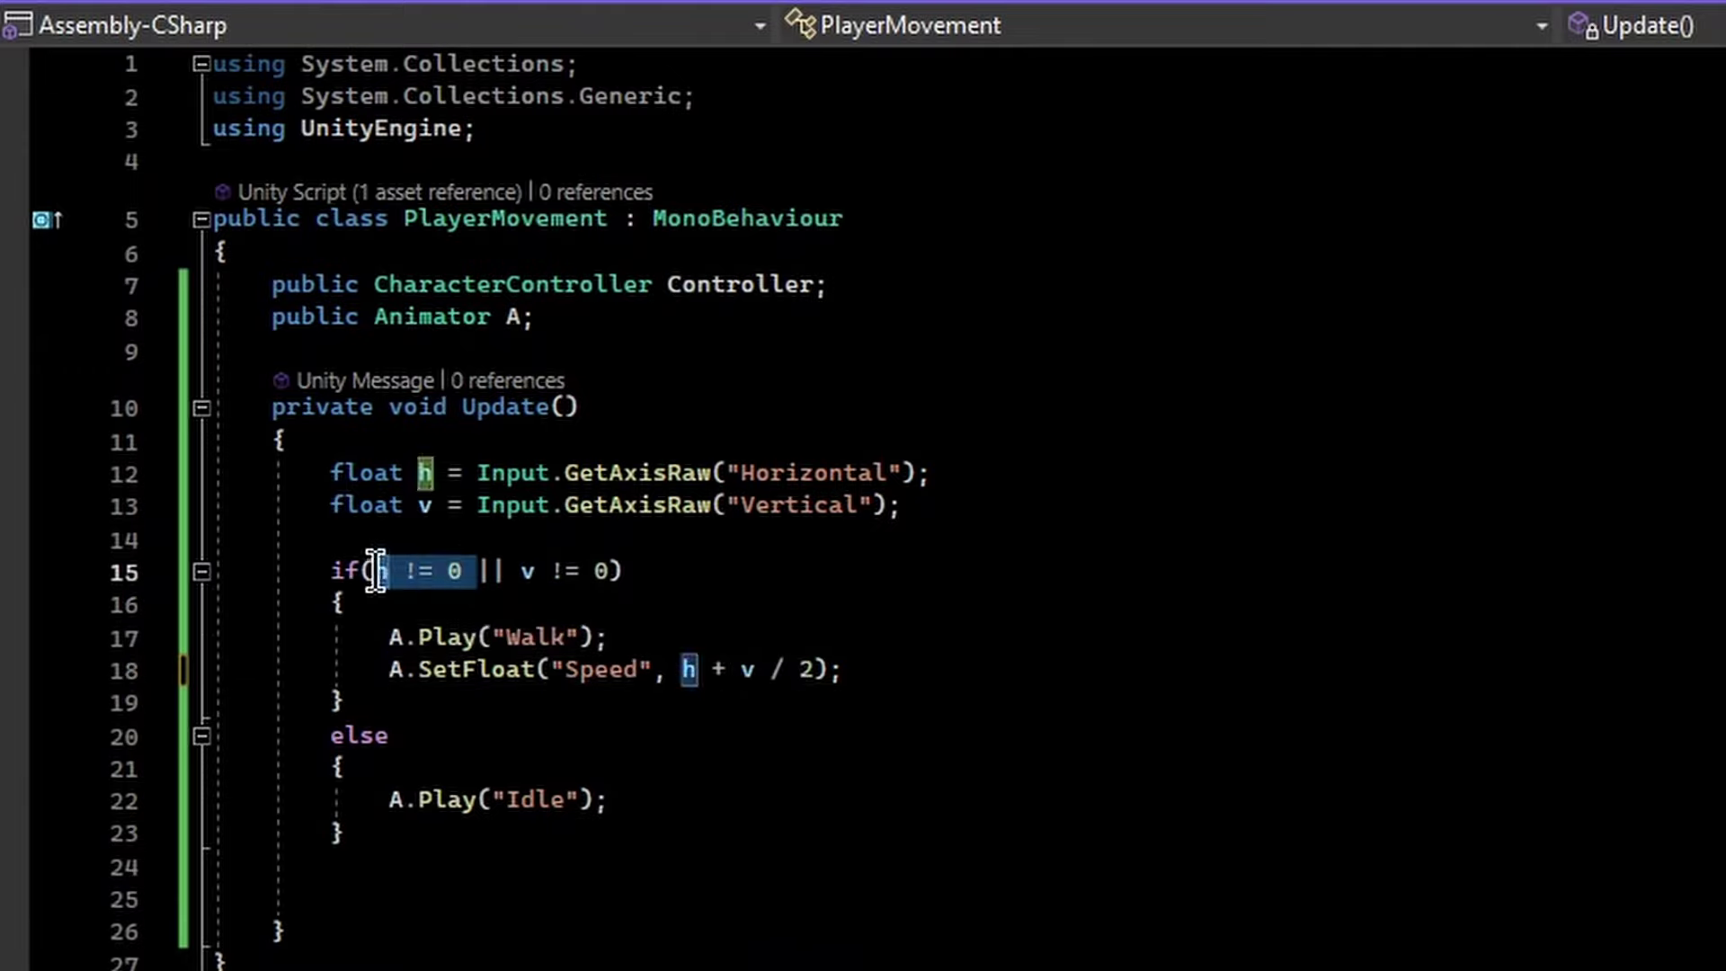
left_click_drag(524, 571, 614, 571)
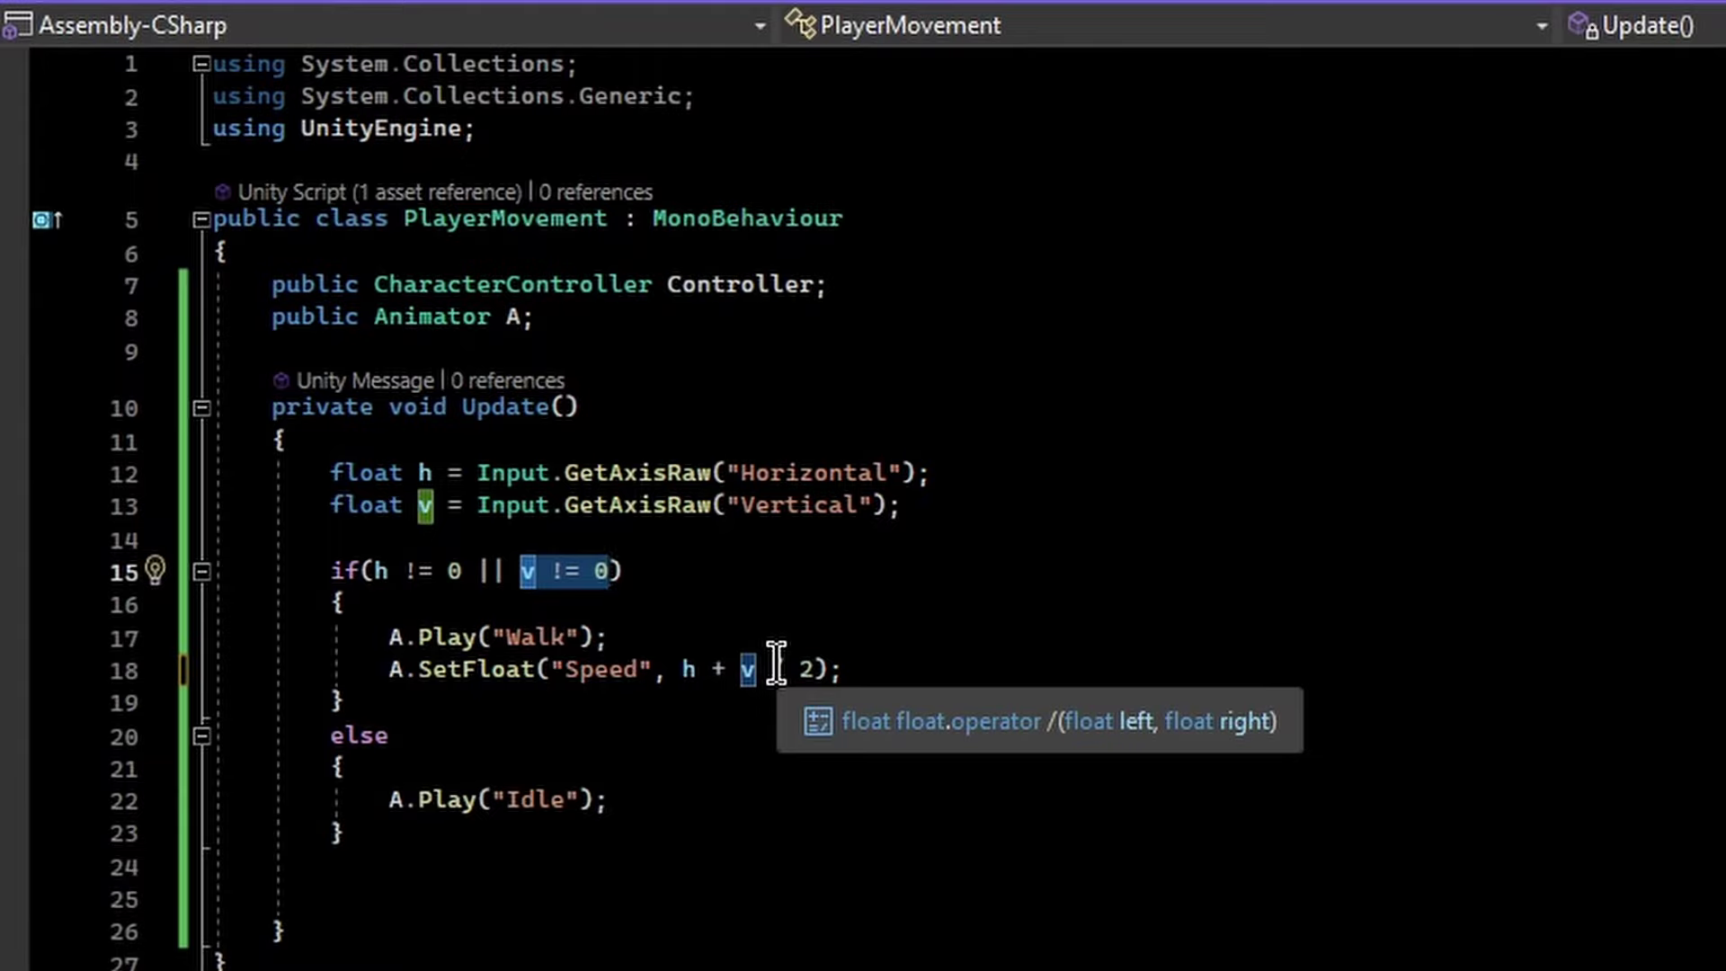
left_click_drag(814, 668, 757, 671)
key("BackSpace")
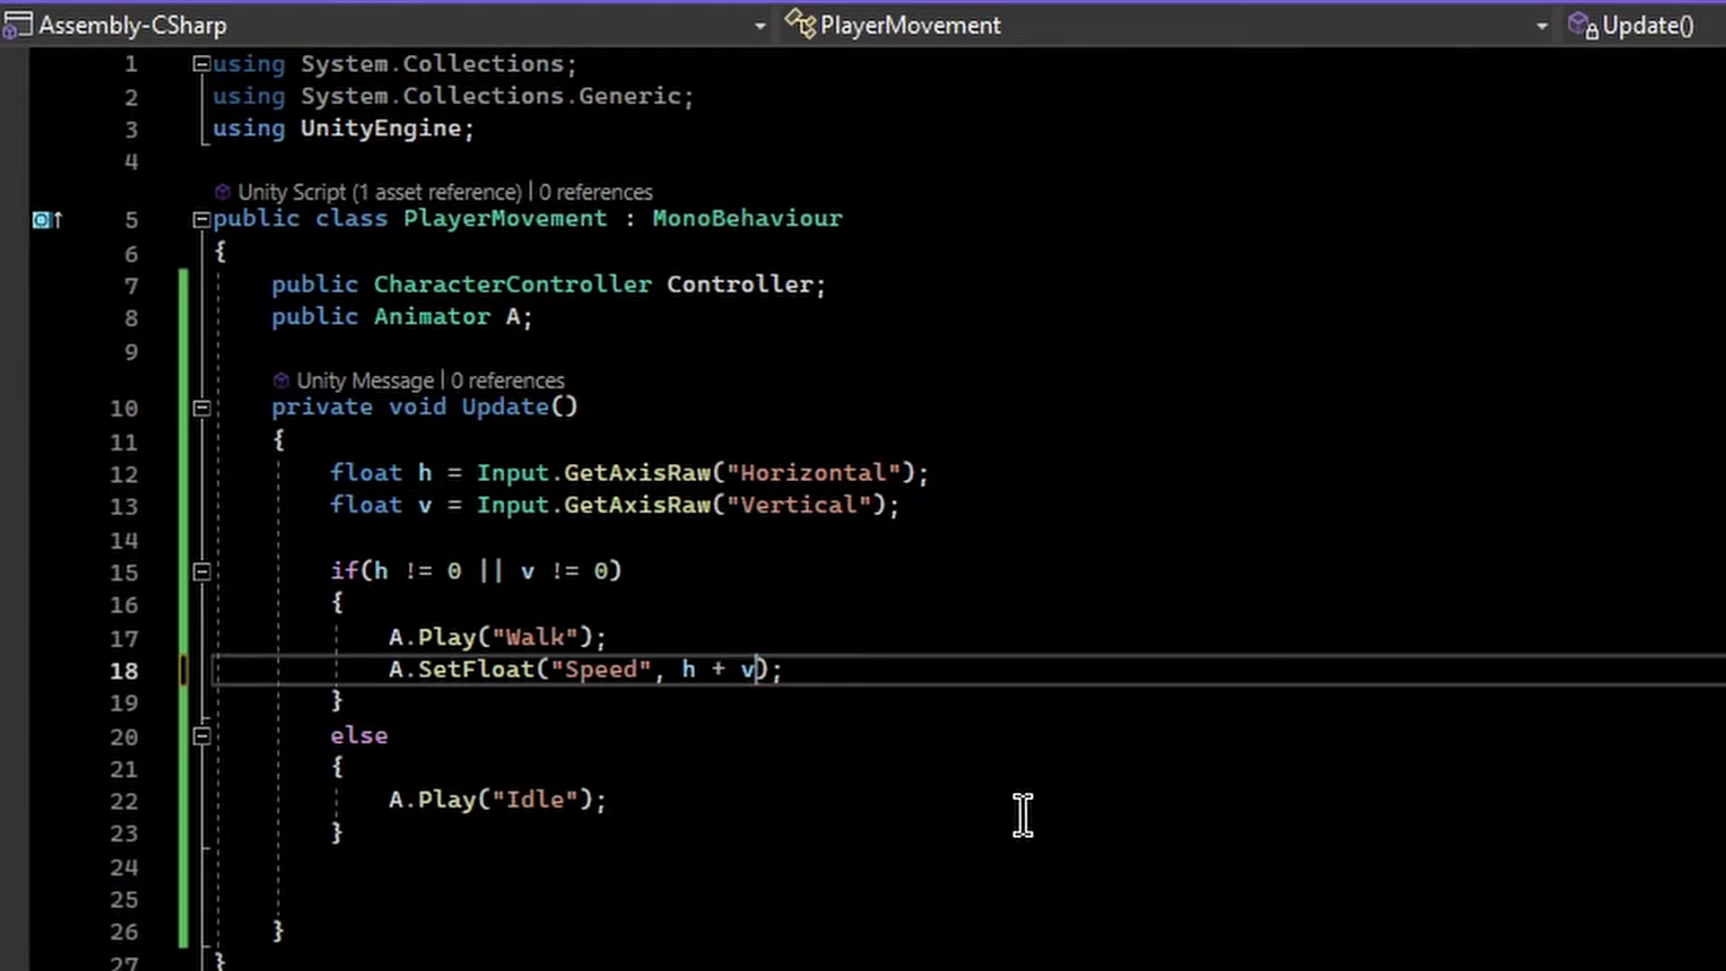
Wrap h + v in the SetFloat call in a Mathf.Clamp() call
left_click(689, 670)
type("Mathf.")
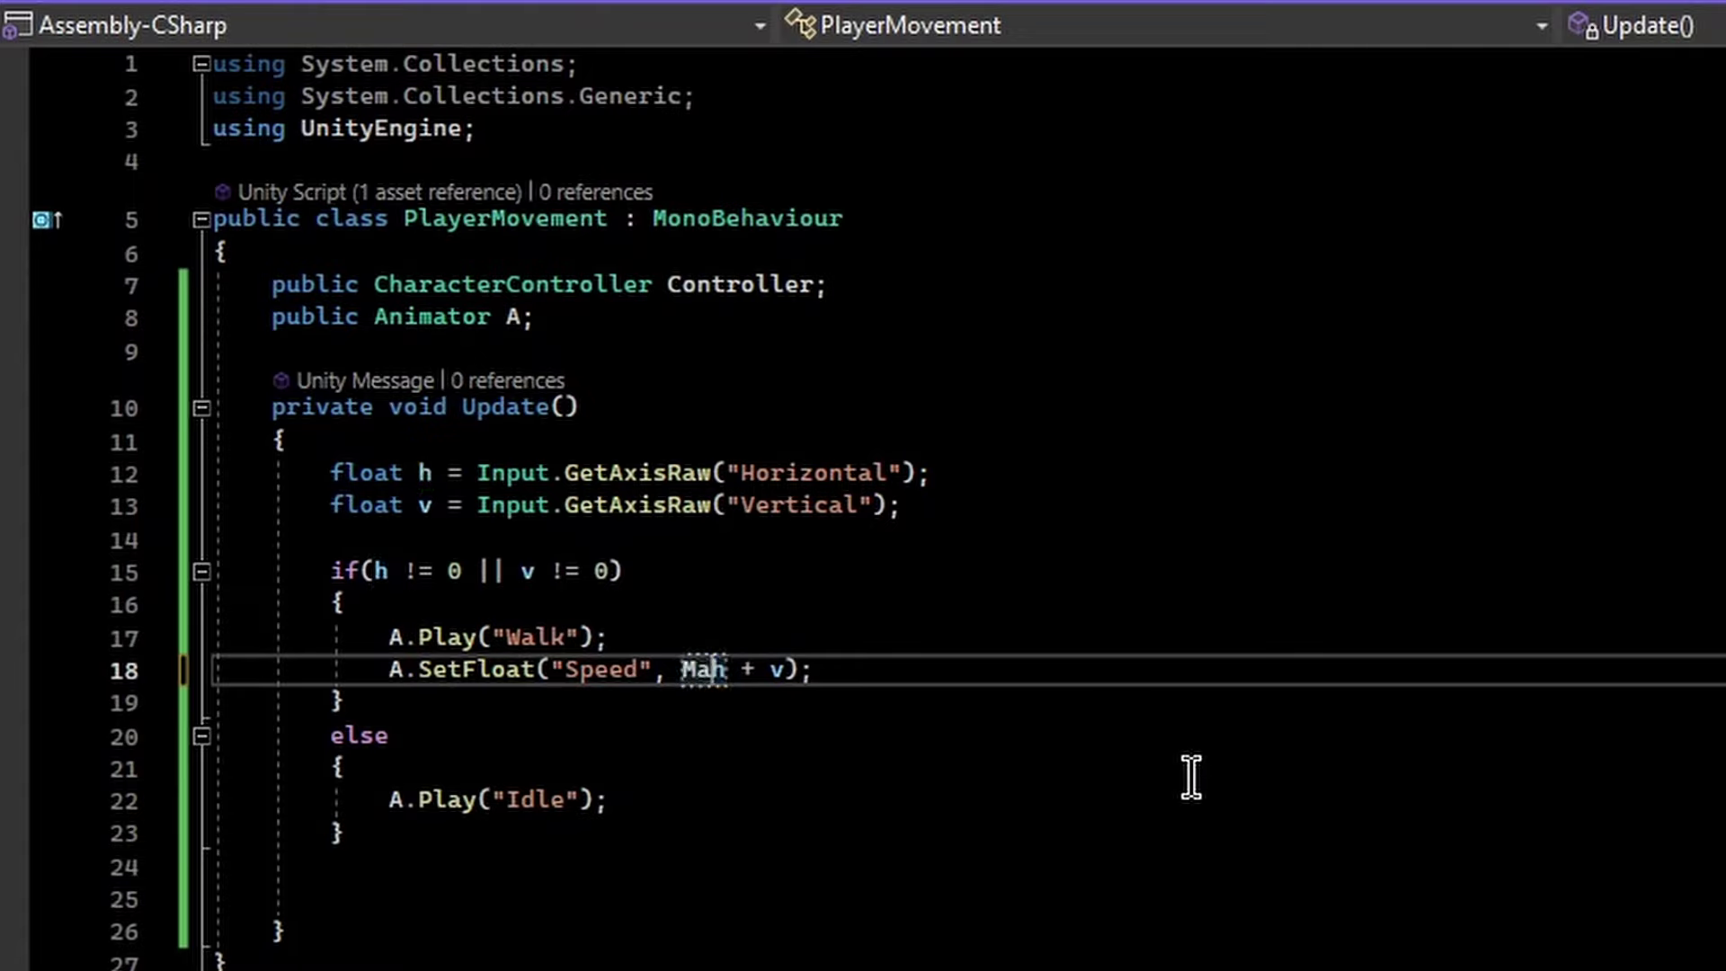
type("Clamp(")
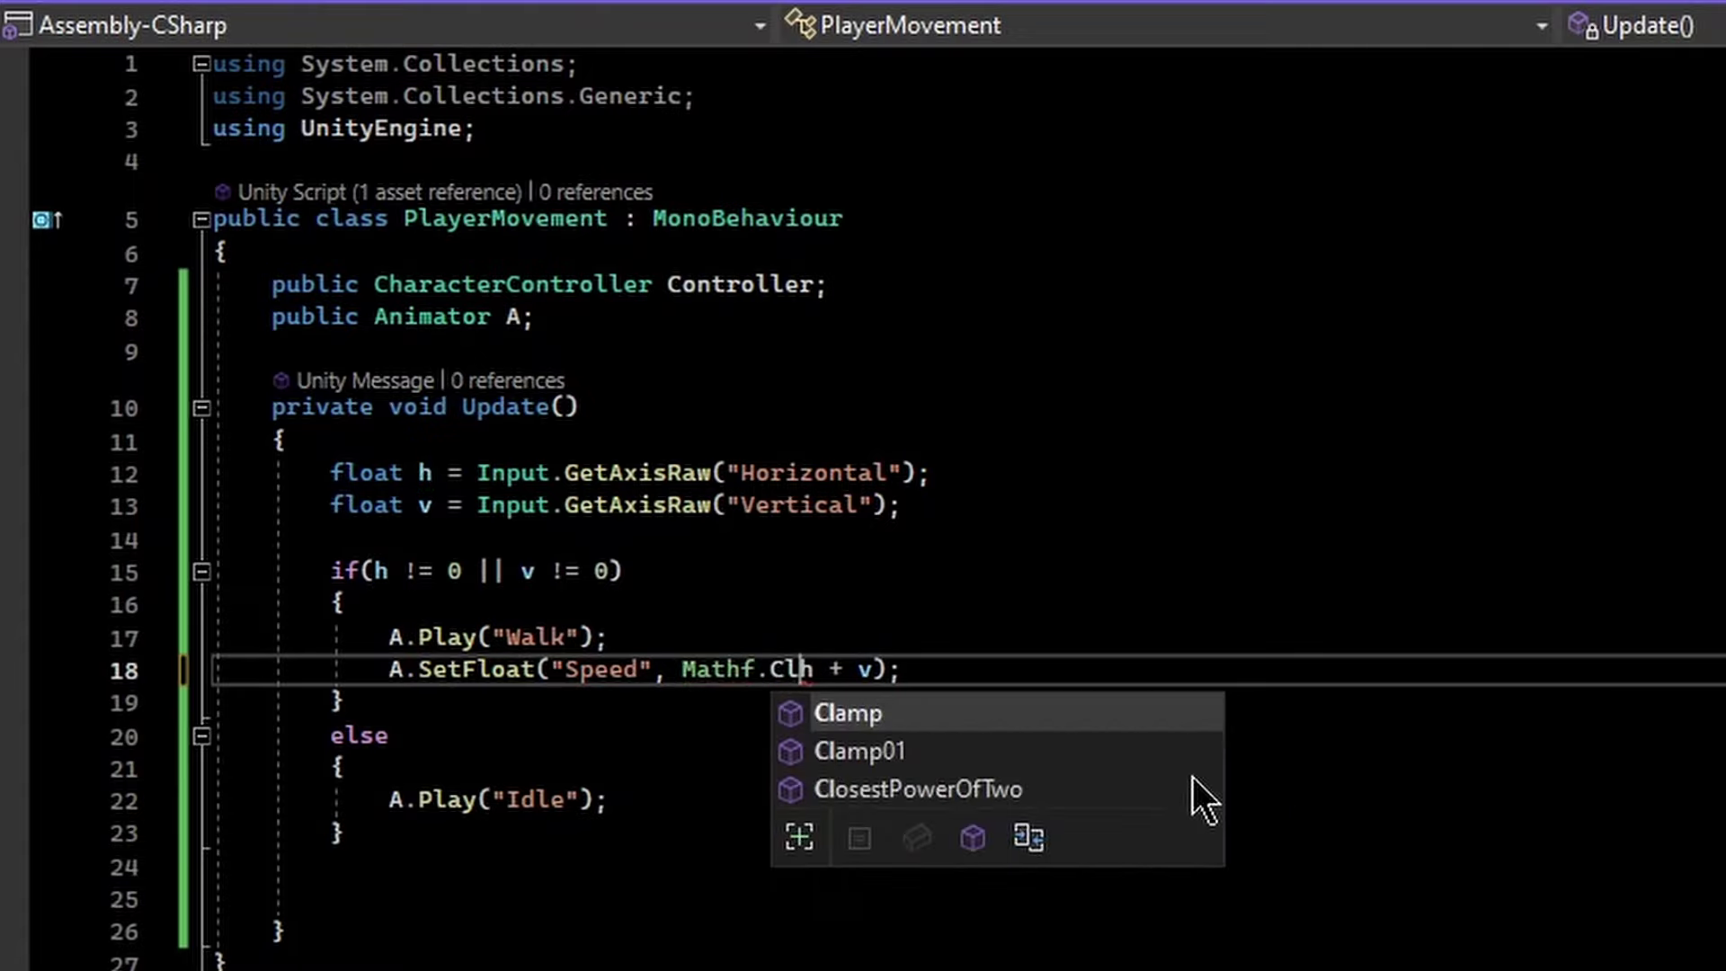
key("Right")
key("Right")
key("Right")
key("Right")
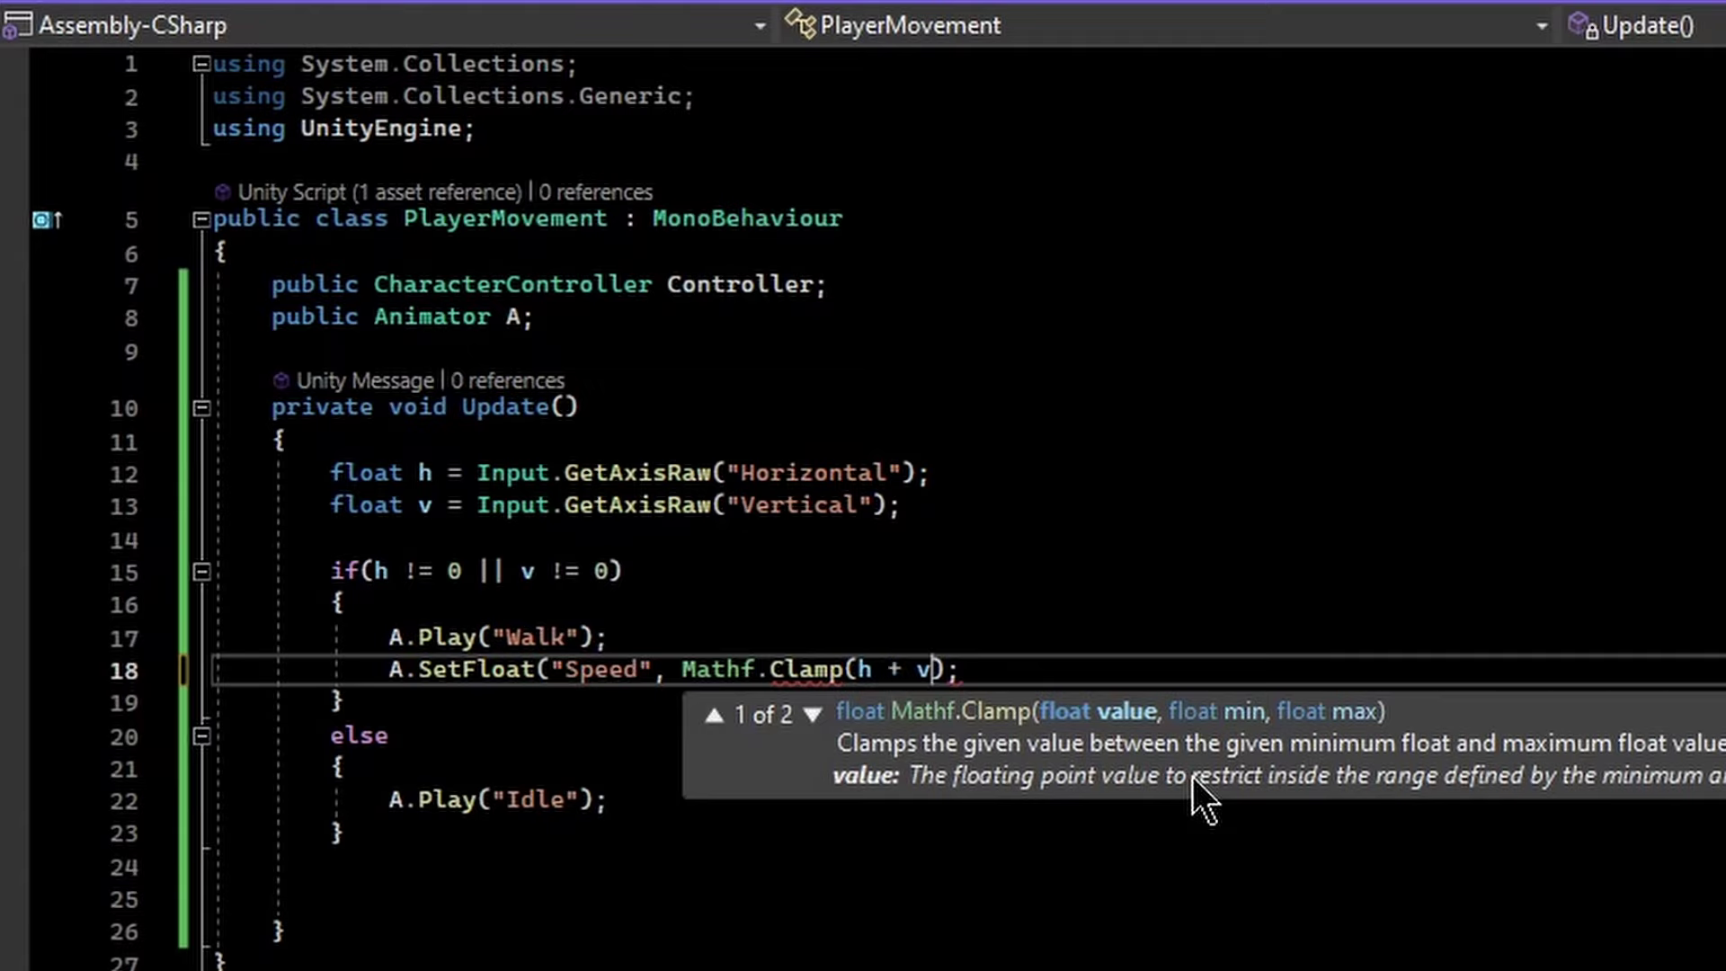
type(")")
key("Left")
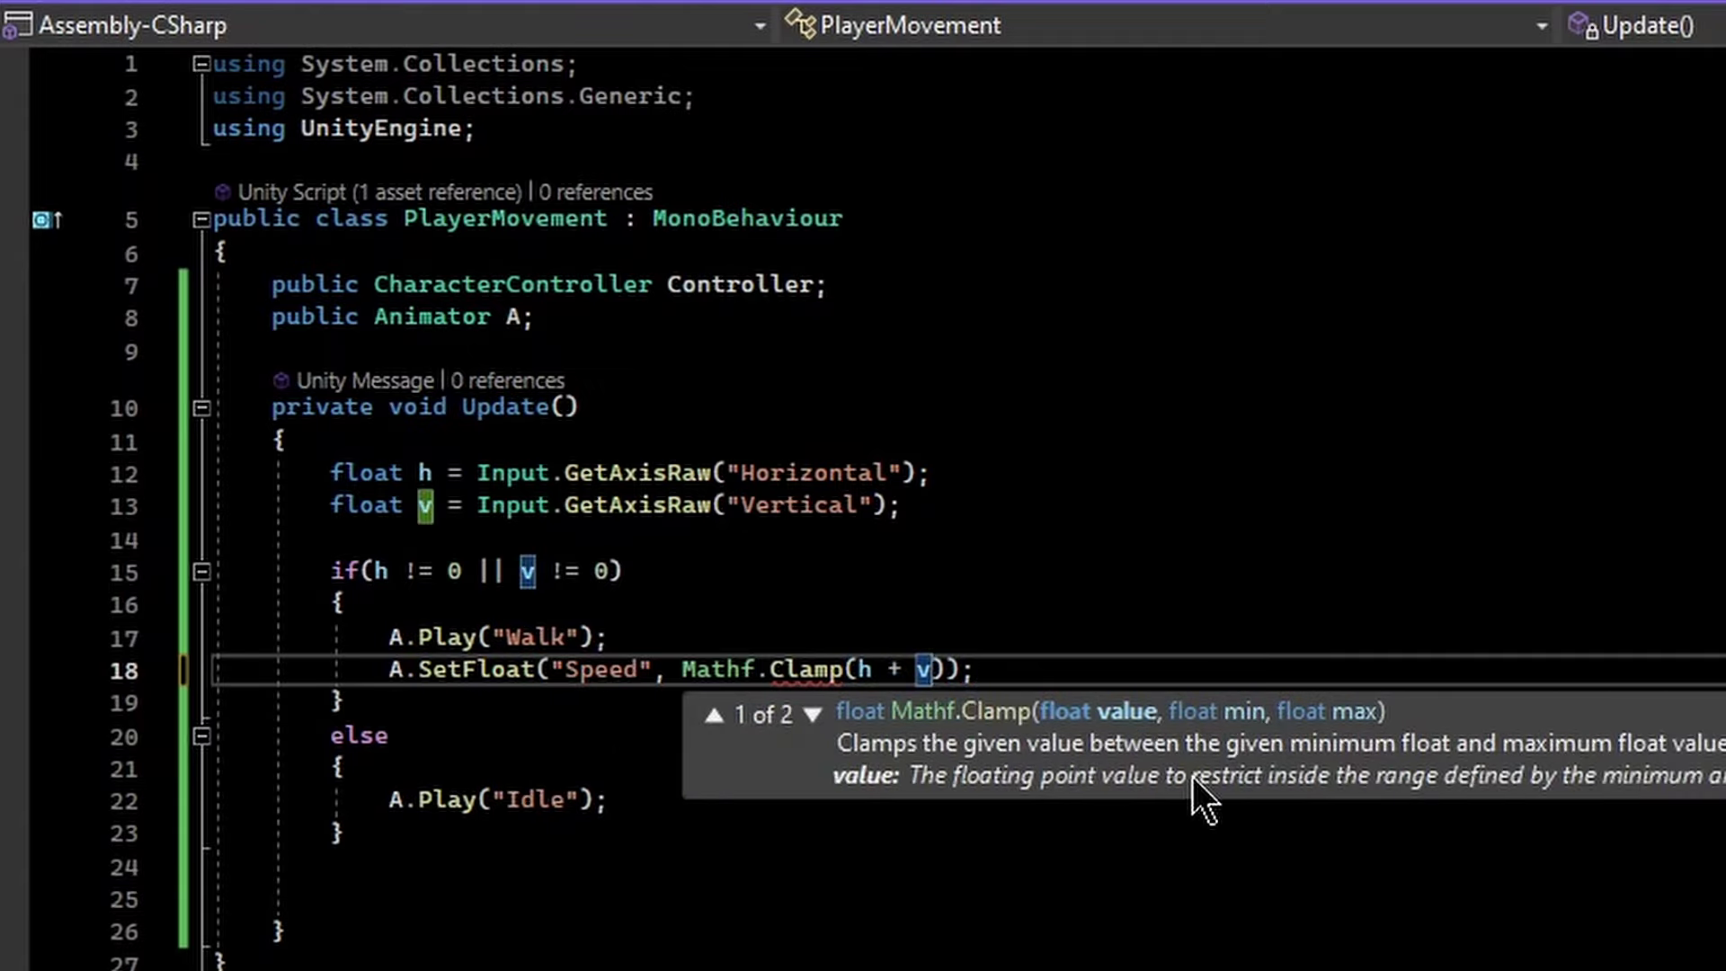
Add -1 and 1 as the minimum and maximum arguments of Mathf.Clamp after h + v
key("Left")
key("Left")
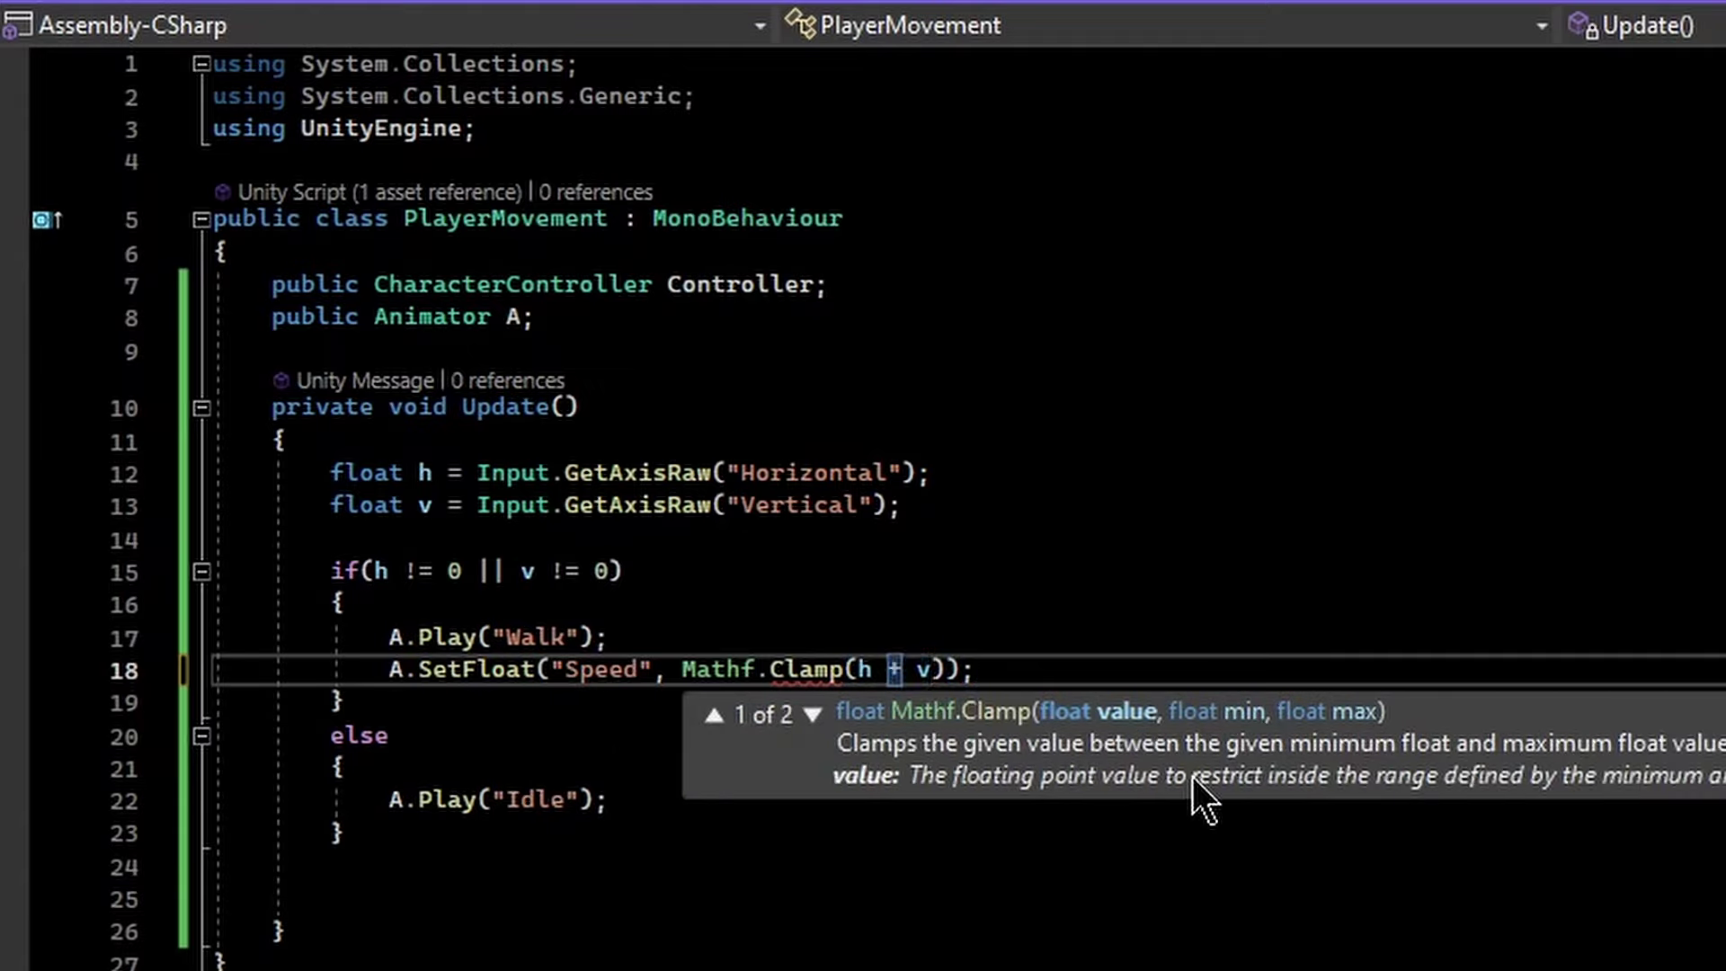
key("Left")
key("Left")
key("Right")
key("Right")
key("Right")
key("Right")
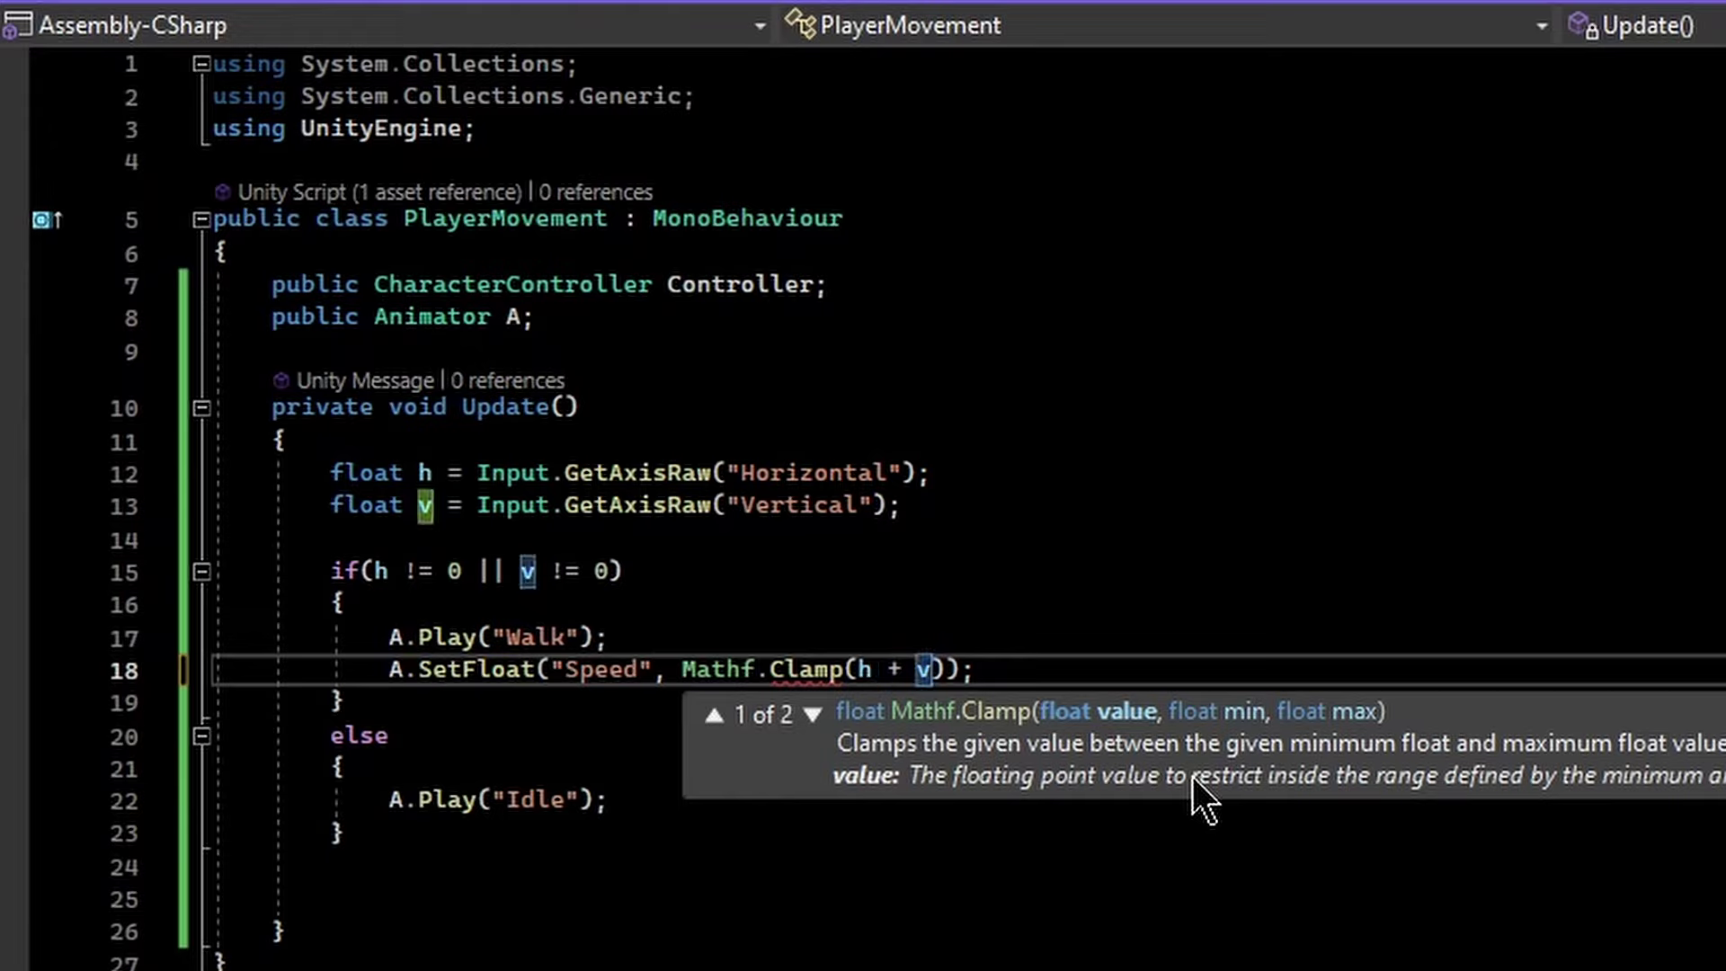
type(",-1,2")
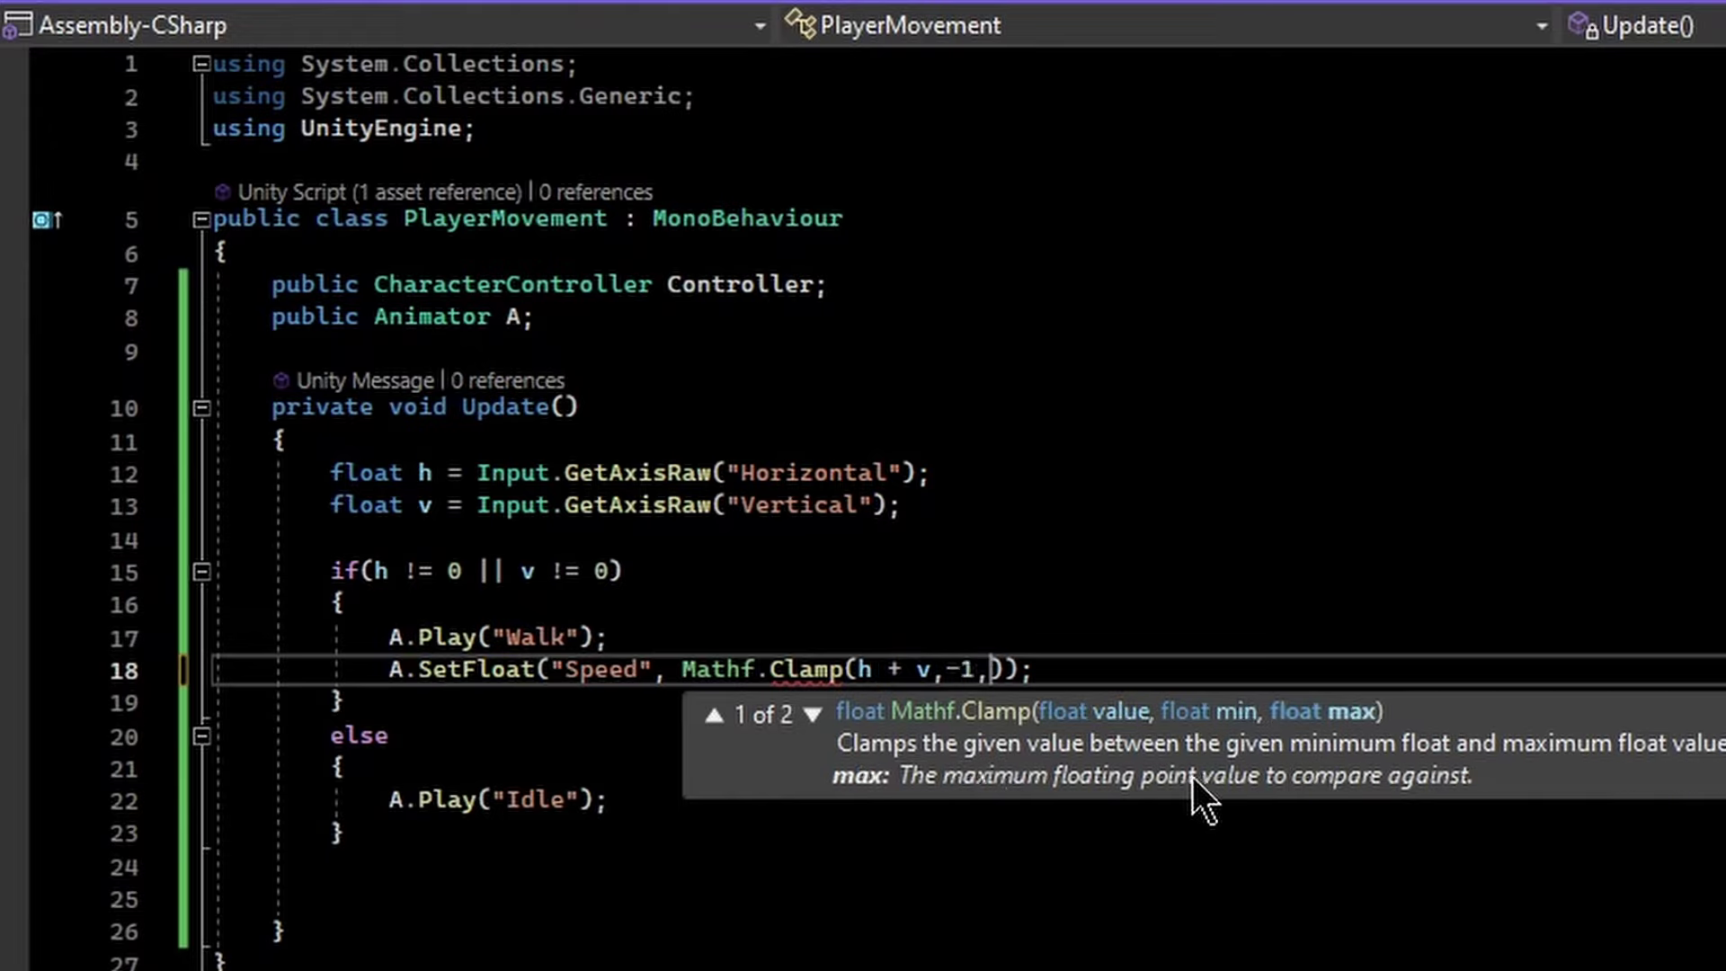
key("BackSpace")
type("1")
left_click(1095, 668)
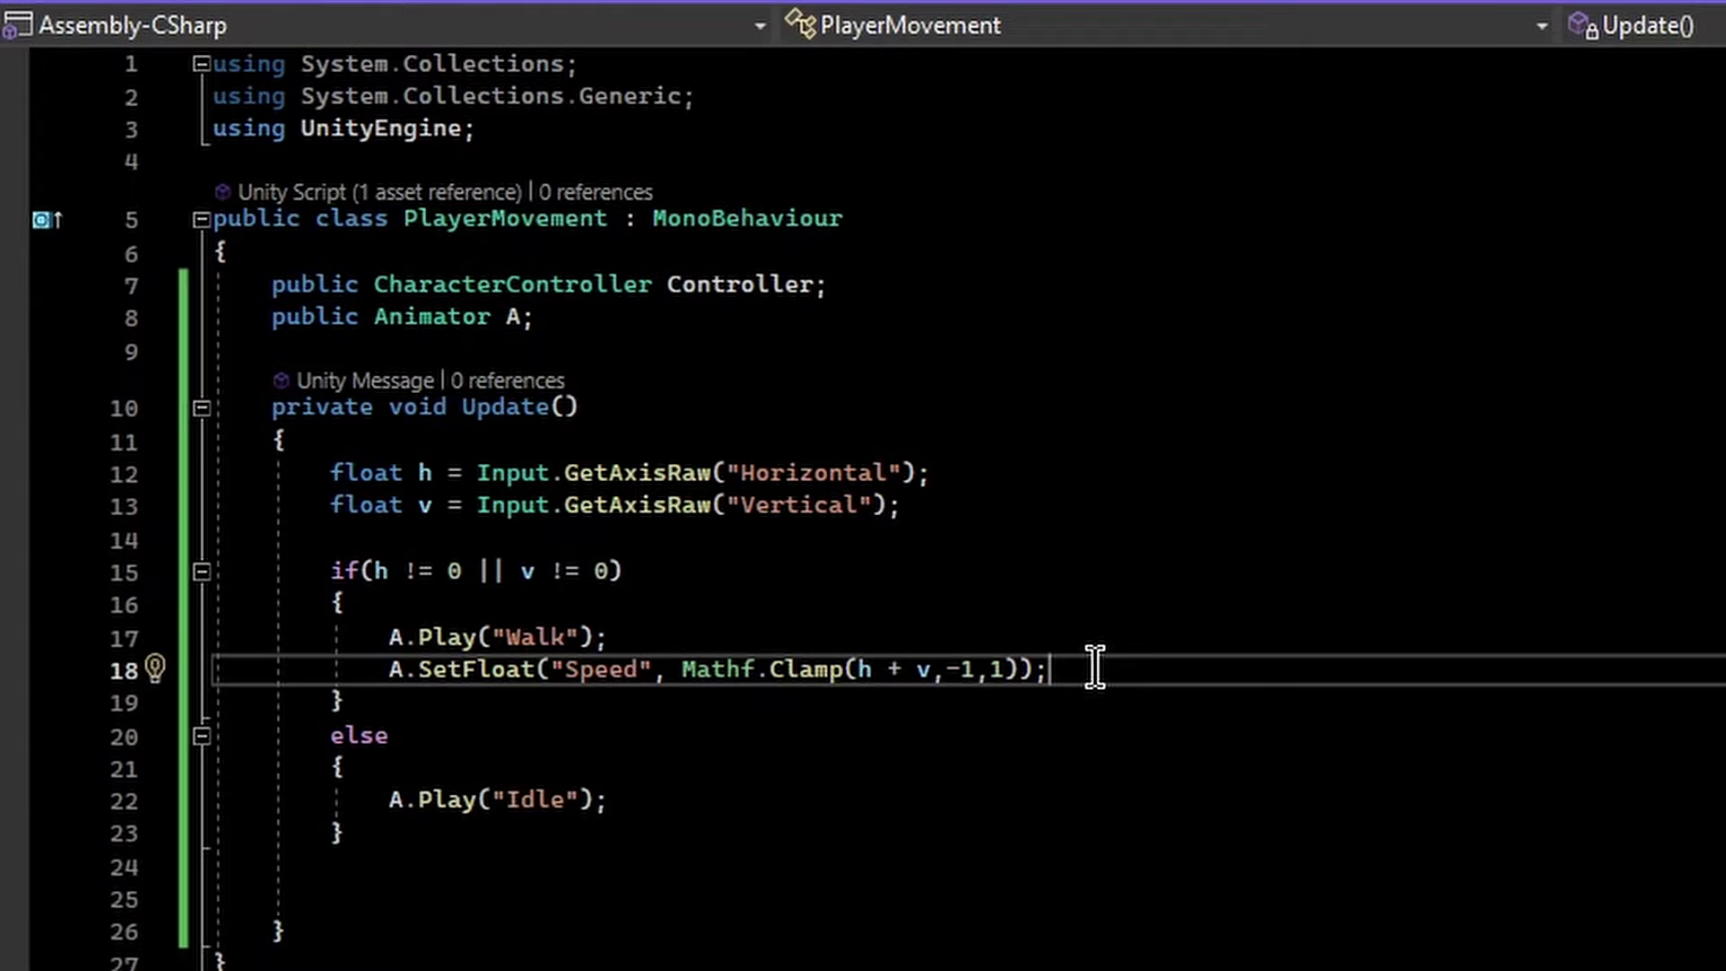
Review the value, minimum and maximum arguments of Mathf.Clamp in the SetFloat line
left_click(802, 669)
left_click_drag(931, 670, 863, 672)
mouse_move(801, 669)
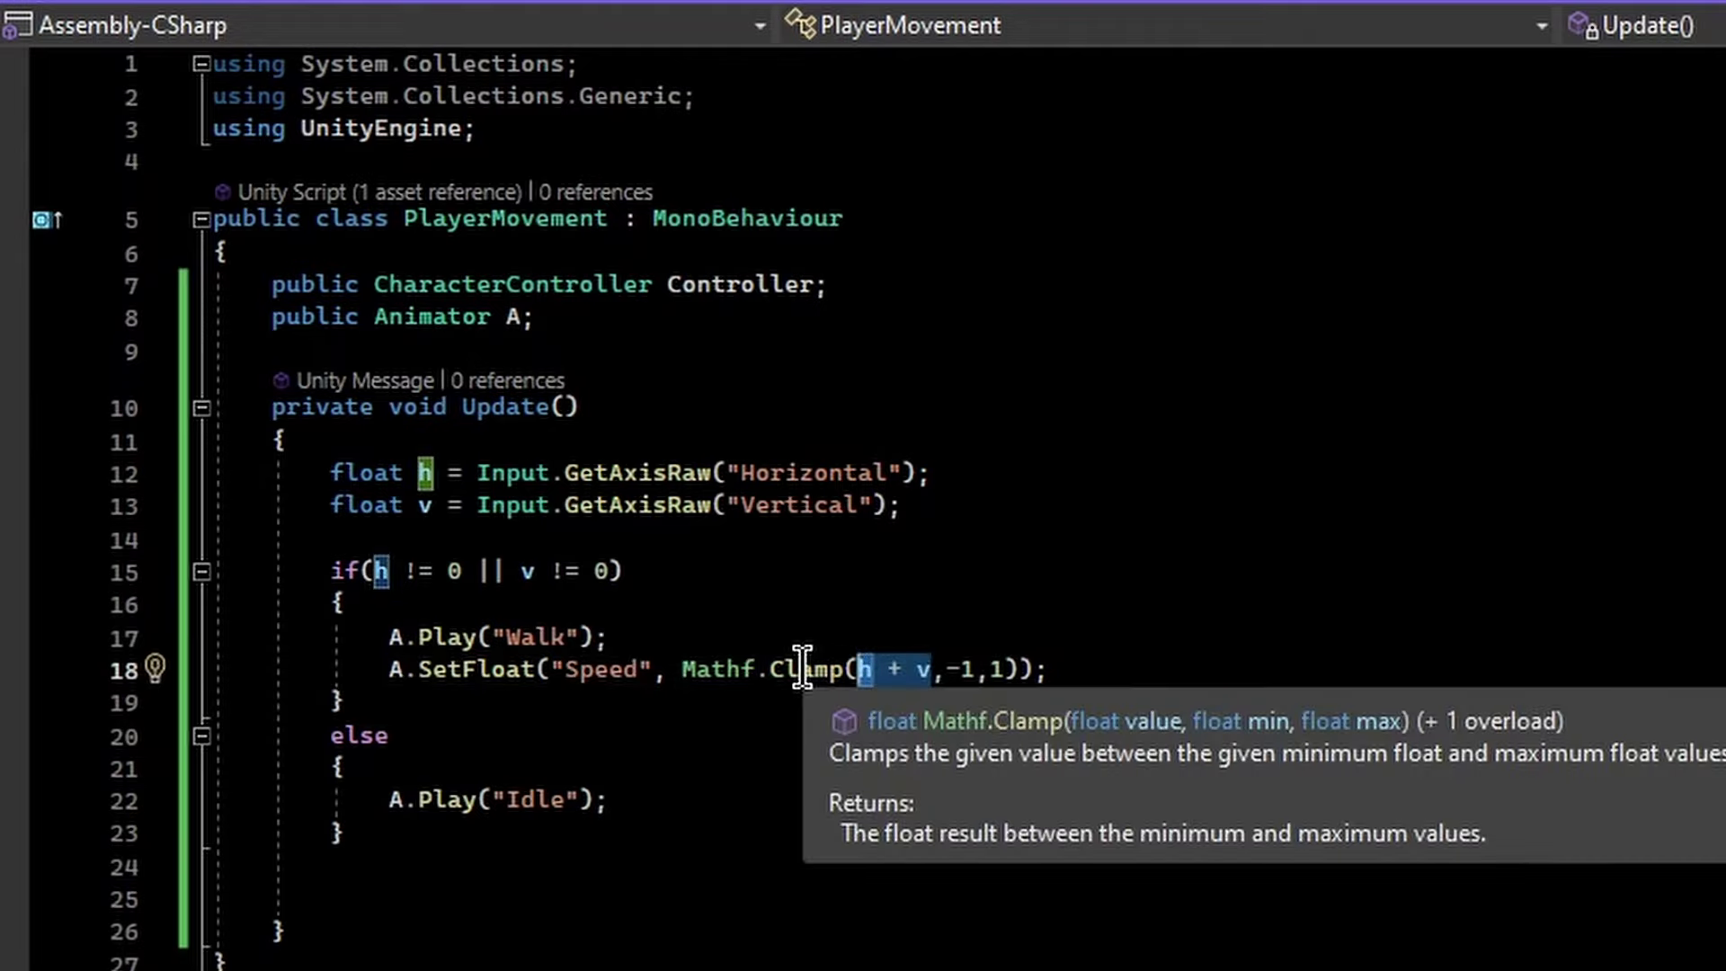
left_click_drag(975, 667, 945, 668)
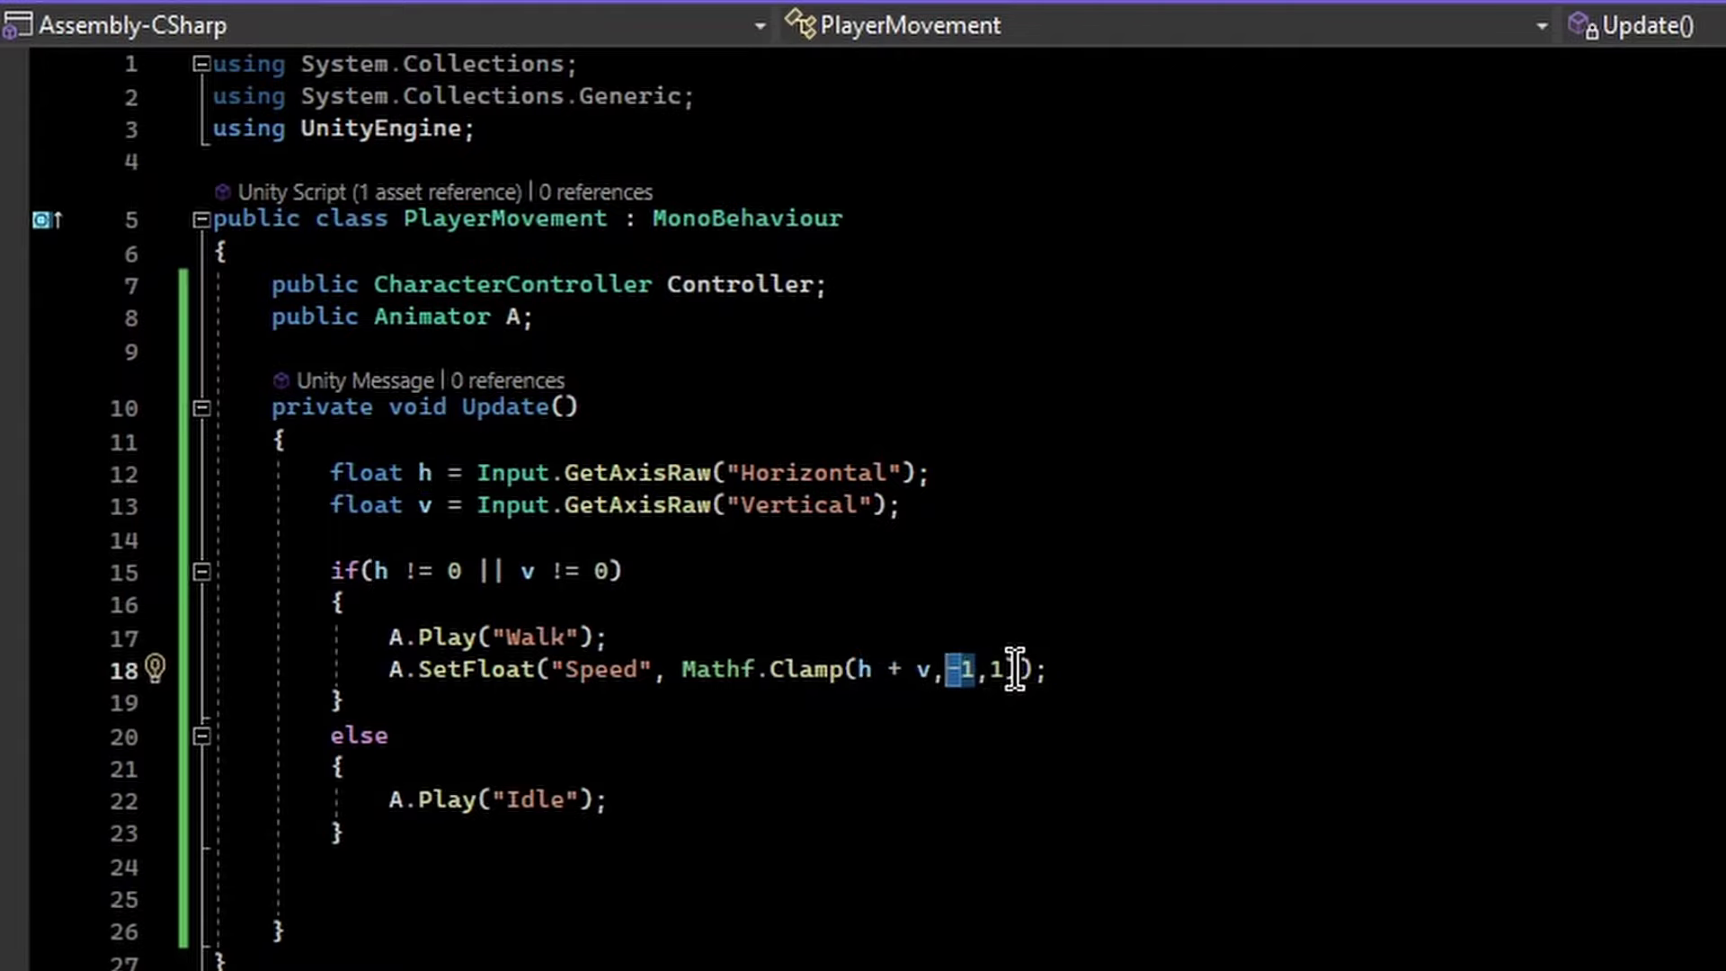
left_click(1011, 668)
type(")")
left_click(1101, 639)
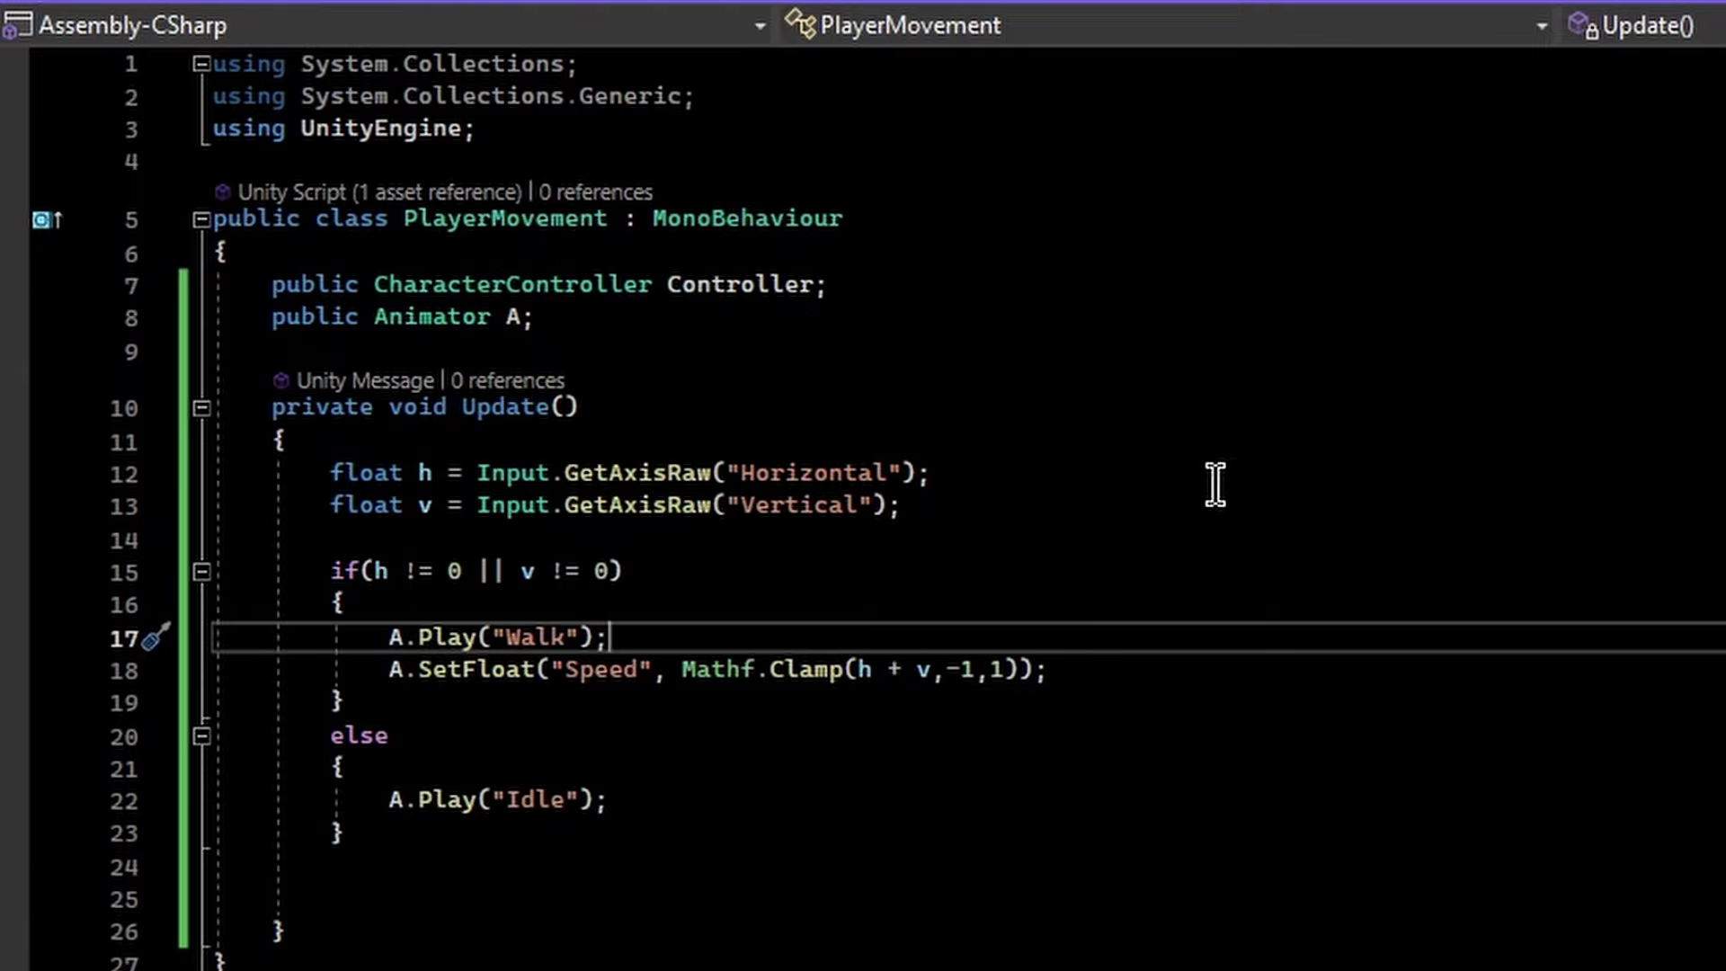
left_click(596, 672)
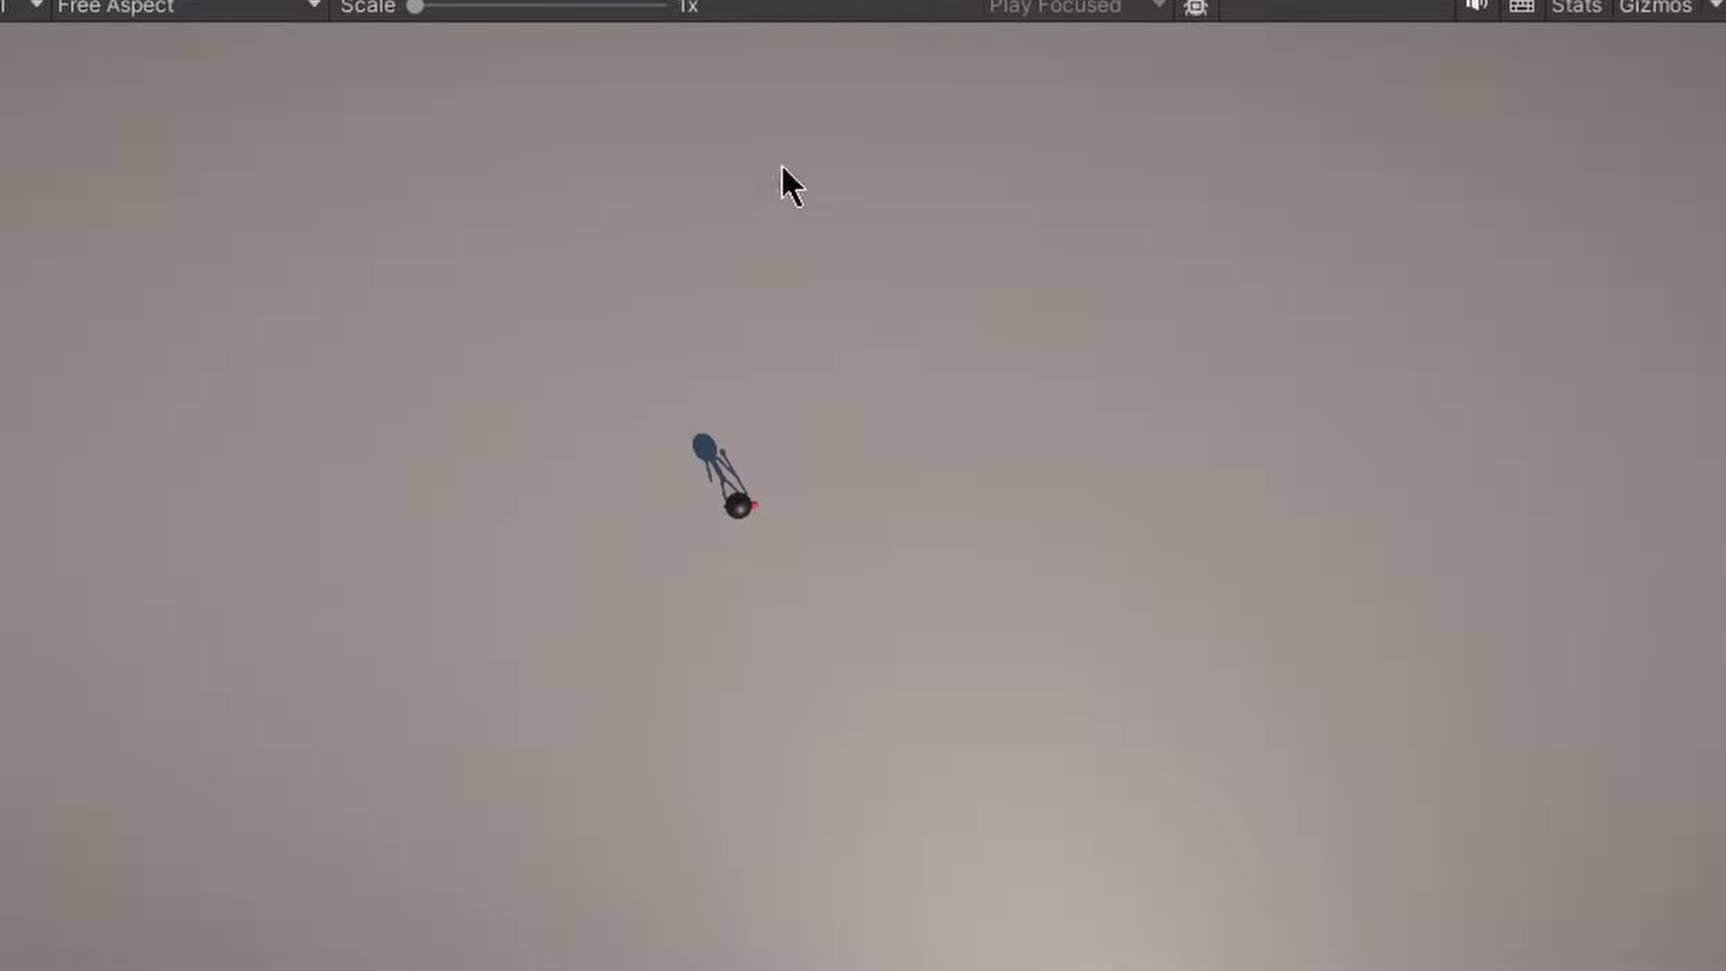
Leave Unity's game view and start a Controller.Move() call below the else block in the Visual Studio script
left_click(801, 2)
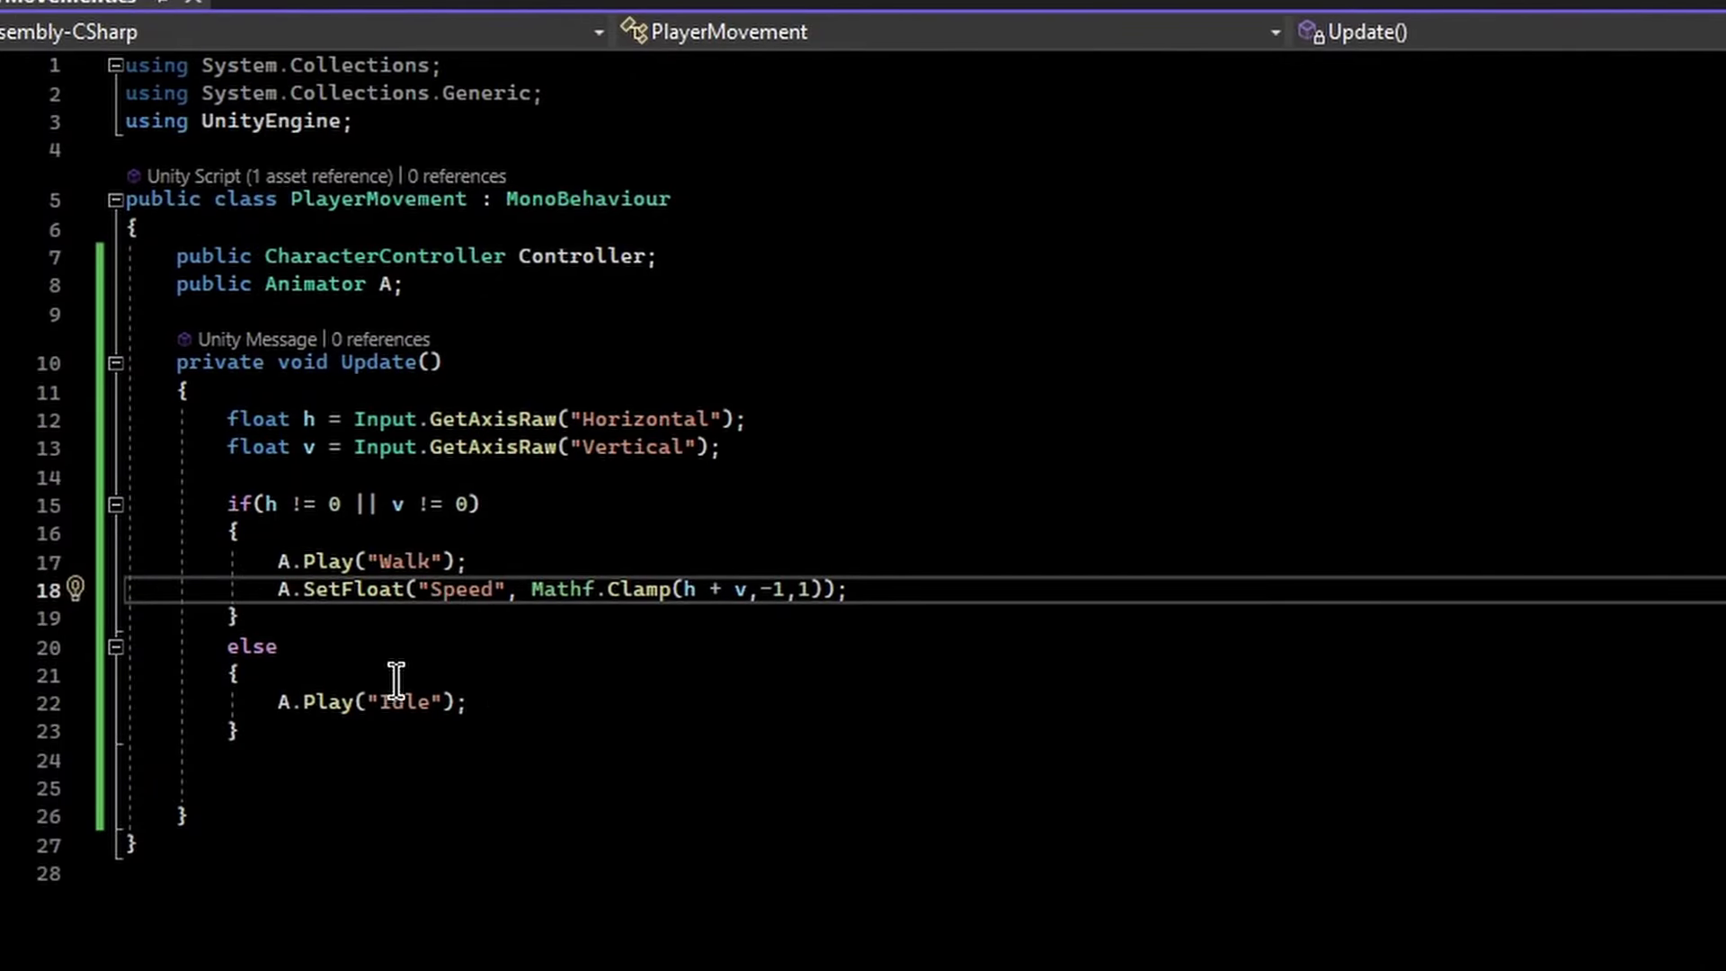
left_click(376, 755)
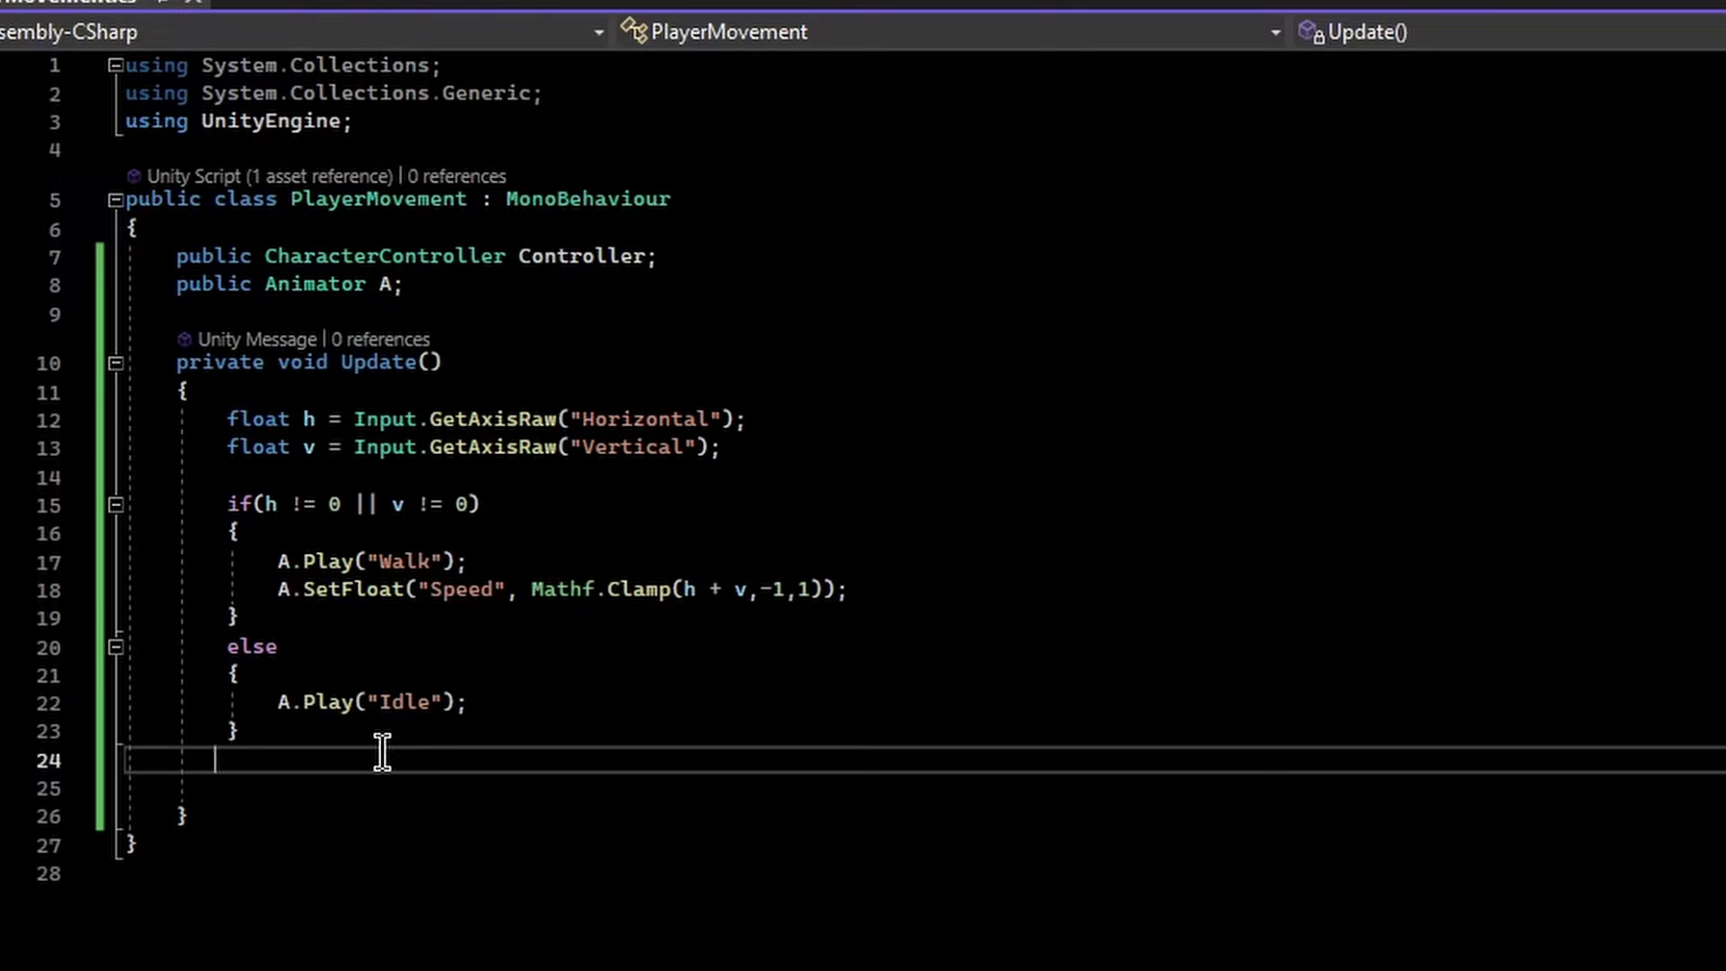
key("Return")
key("Return")
type("ControllerMo")
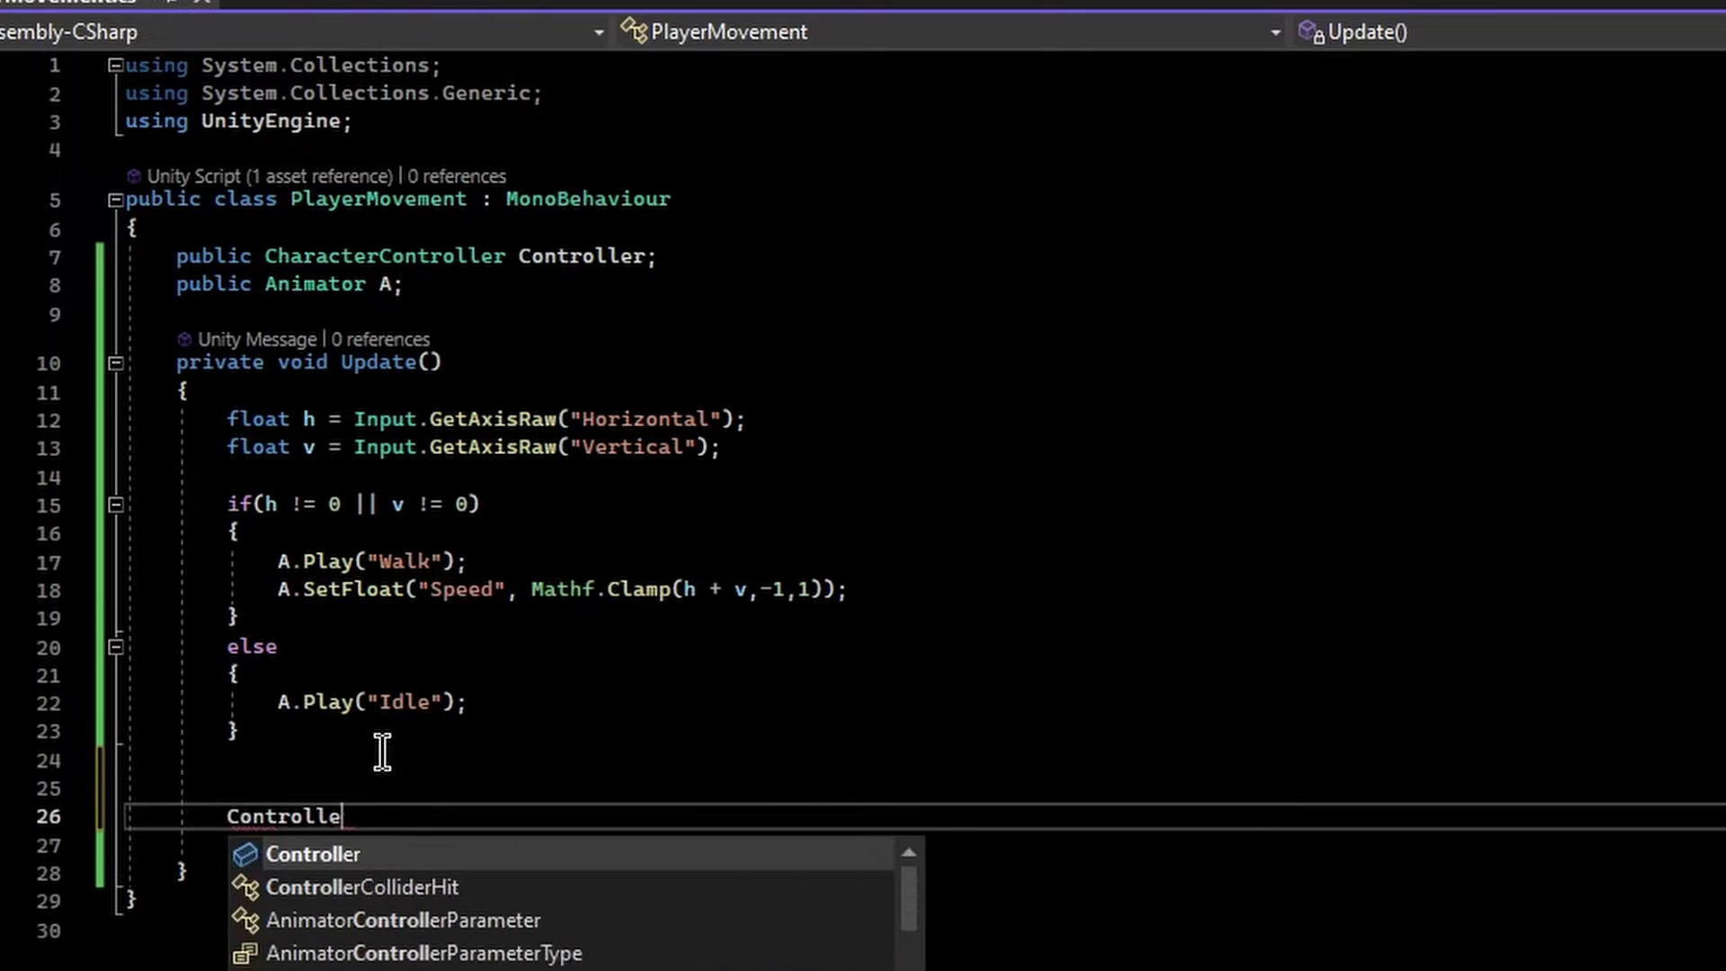
key("BackSpace")
key("BackSpace")
type(".Move(")
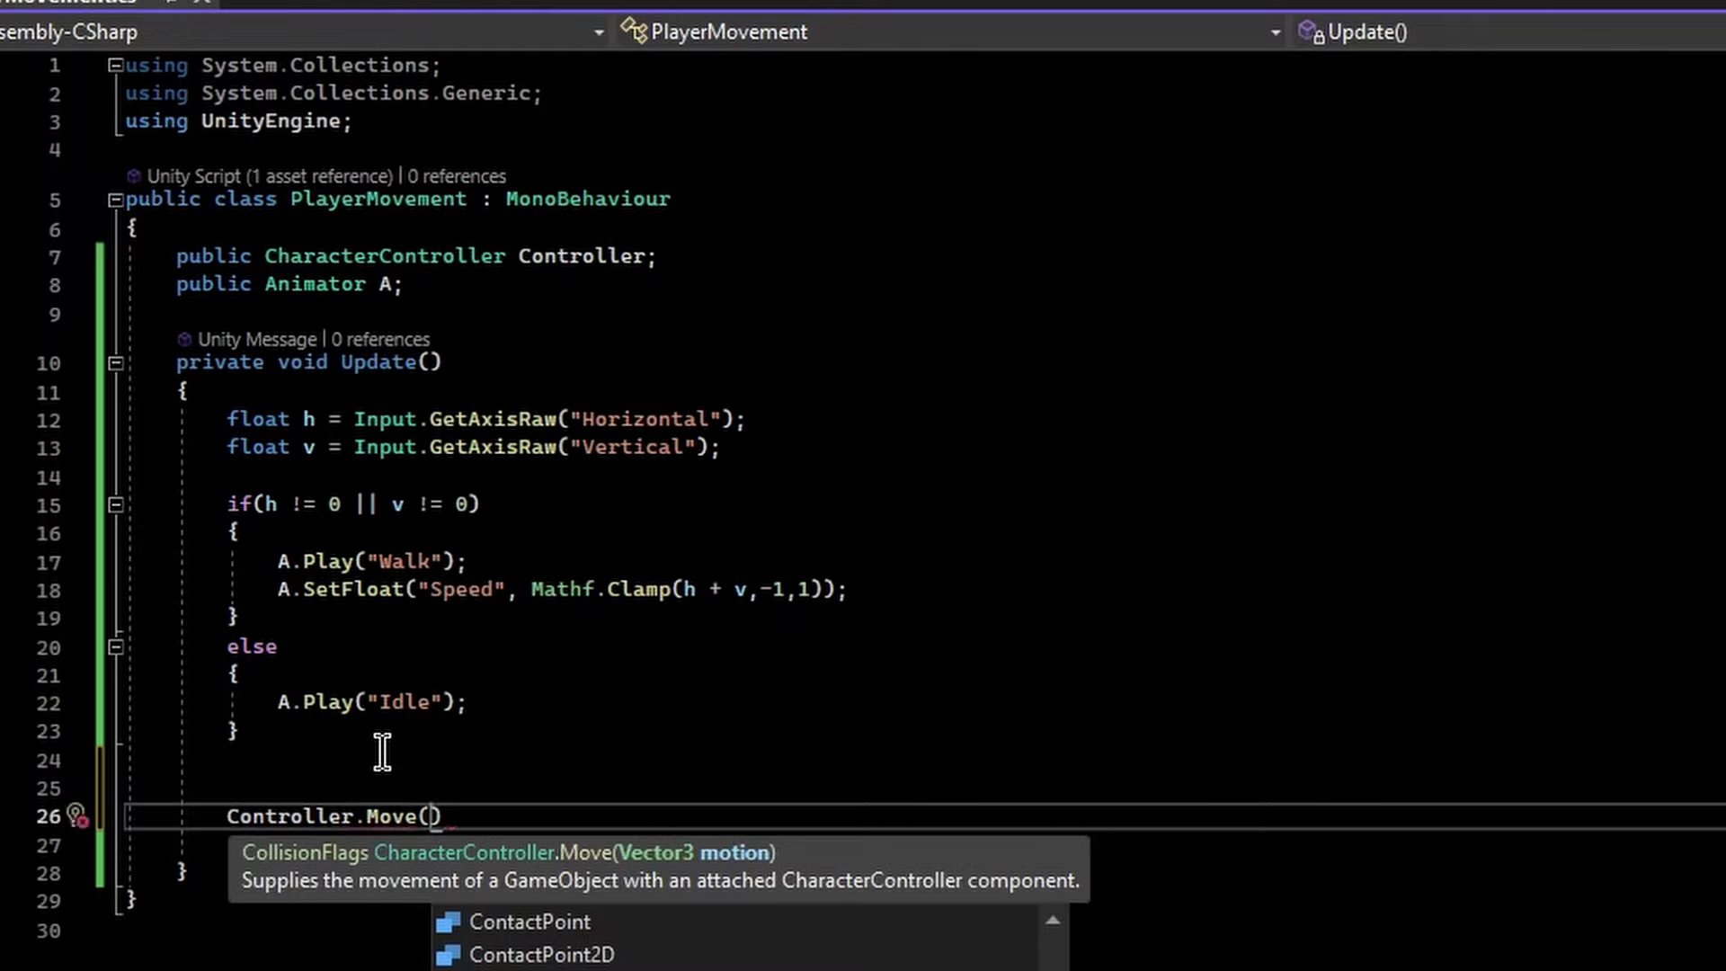
On the line above Controller.Move(), declare a Vector3 variable named Move
left_click(560, 755)
left_click(315, 421)
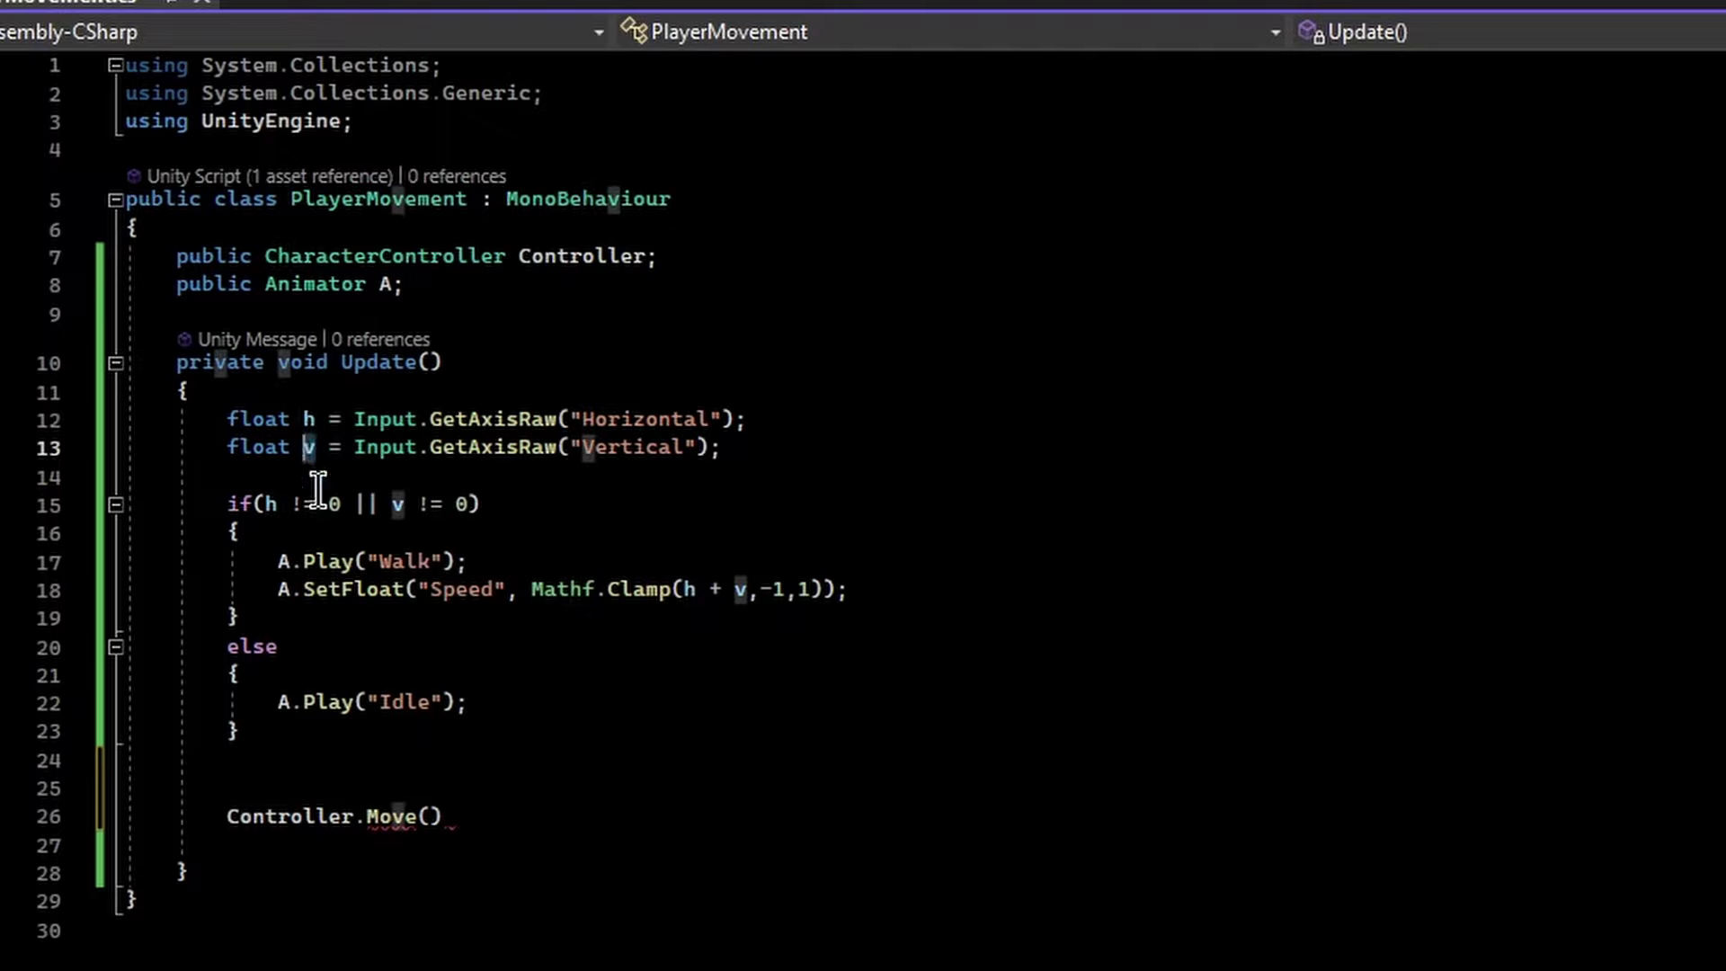
left_click(302, 784)
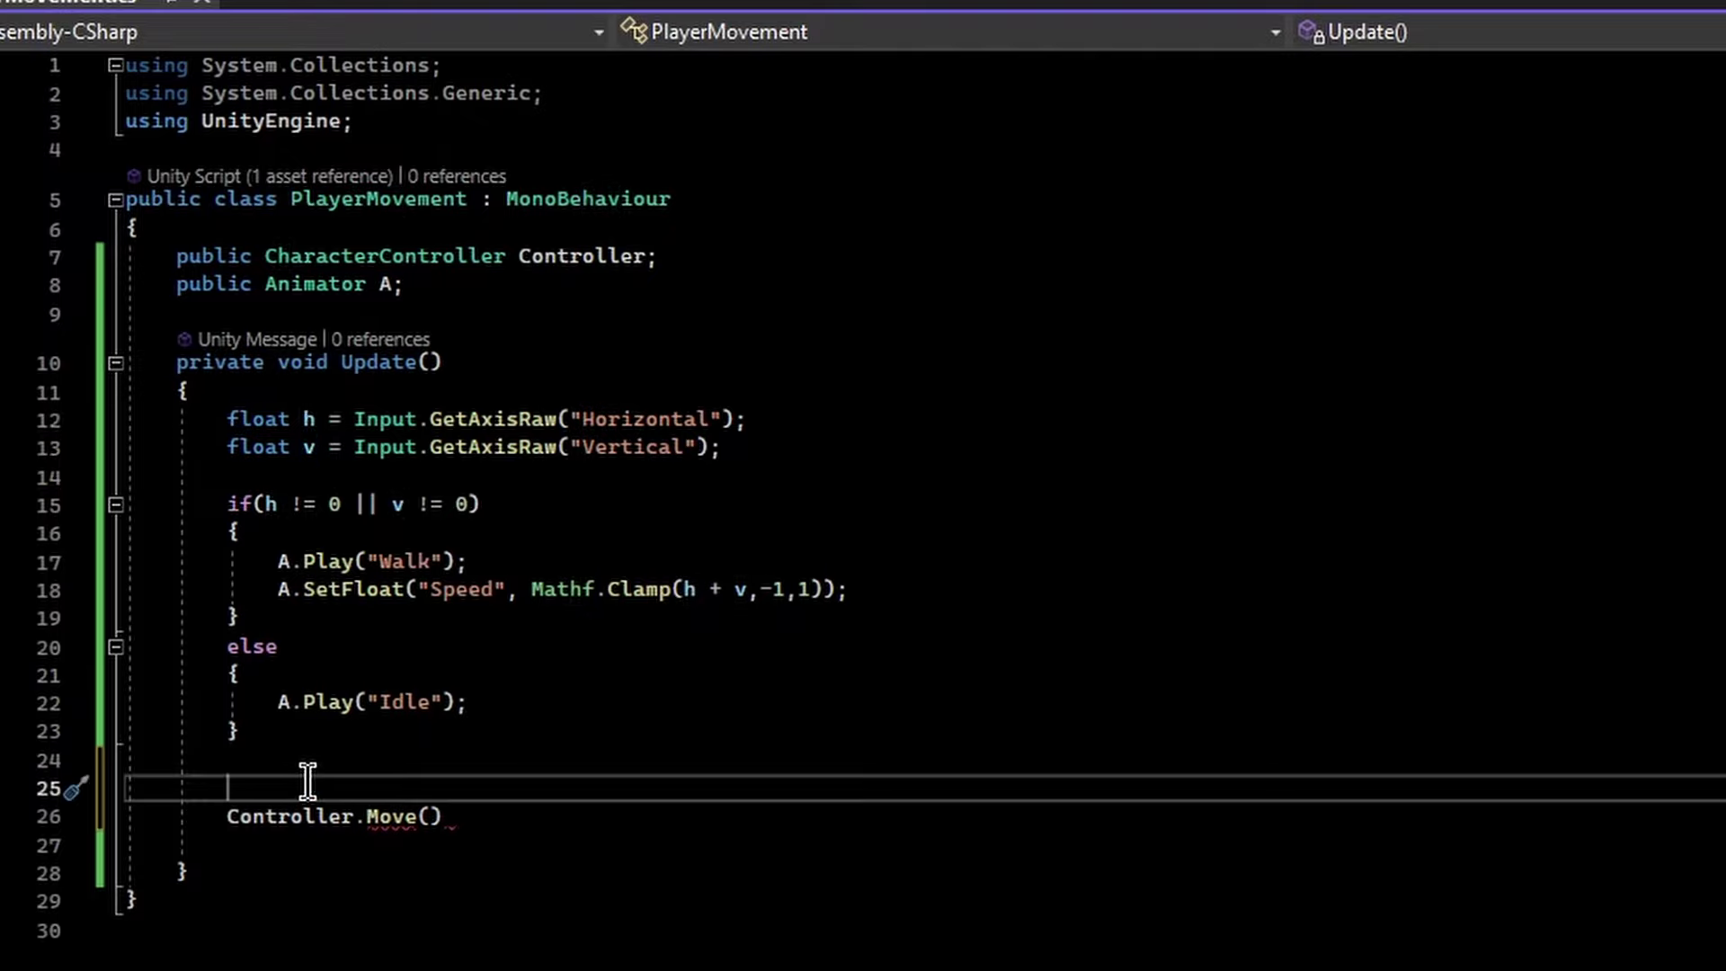
type("new Vecto")
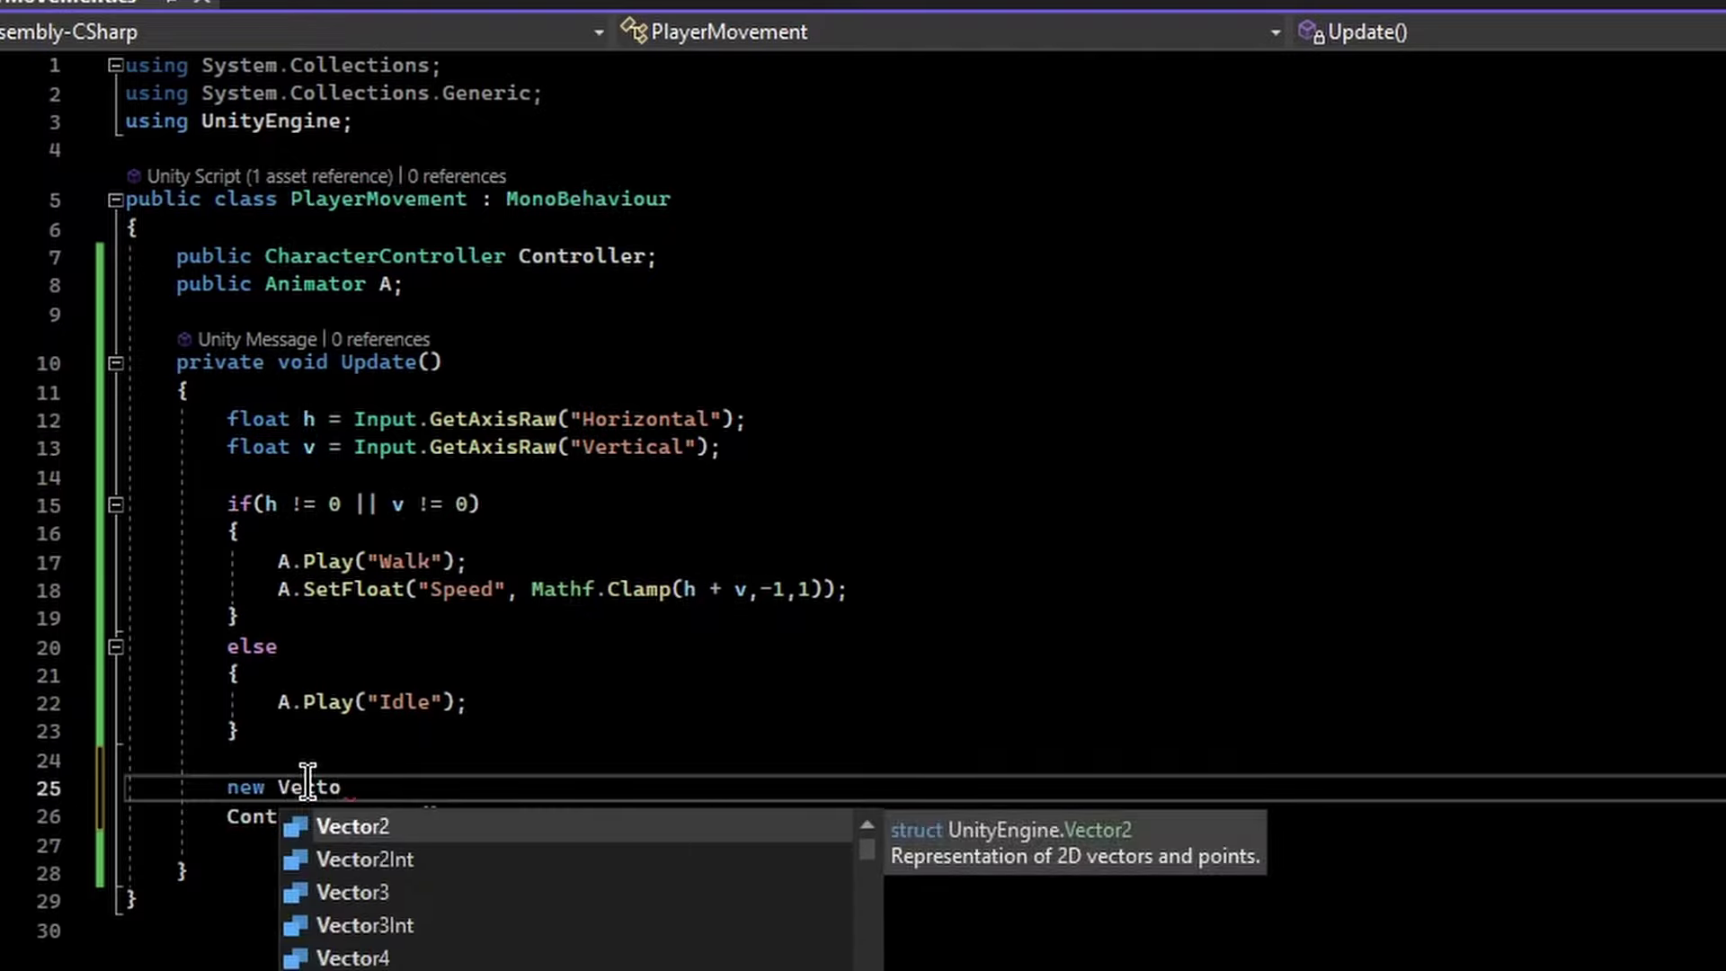
key("BackSpace")
key("BackSpace")
key("BackSpace")
key("BackSpace")
key("BackSpace")
key("BackSpace")
key("BackSpace")
key("BackSpace")
type("Vectot")
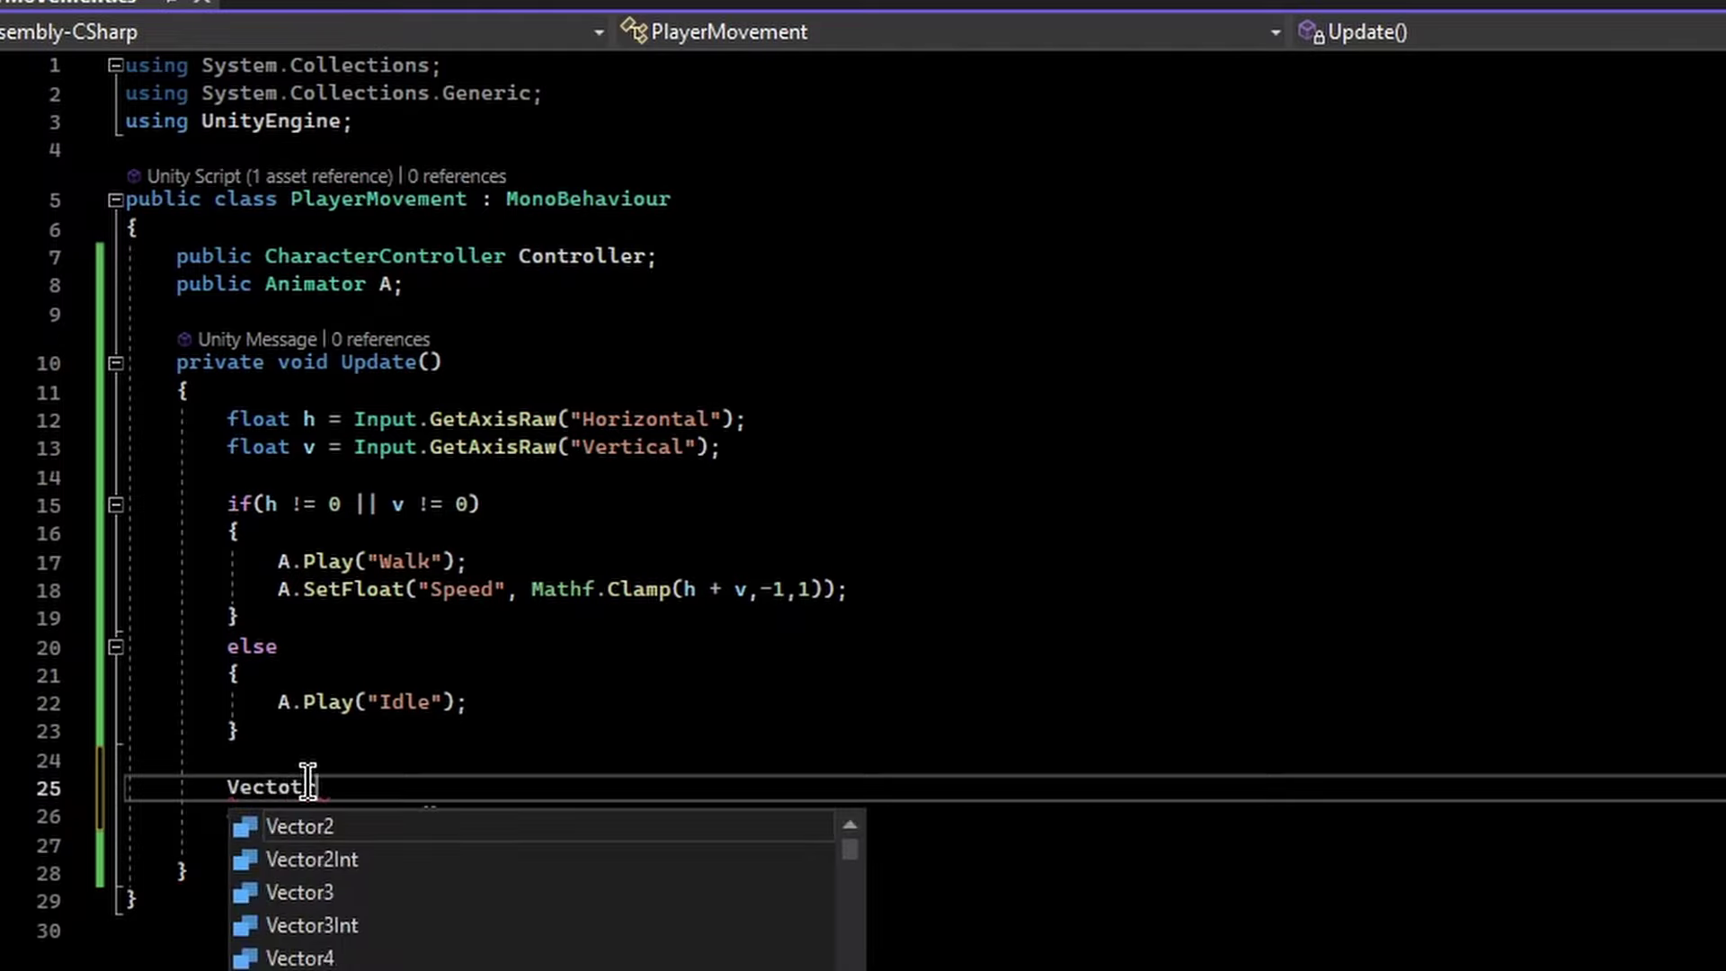
key("BackSpace")
type("r3 Move")
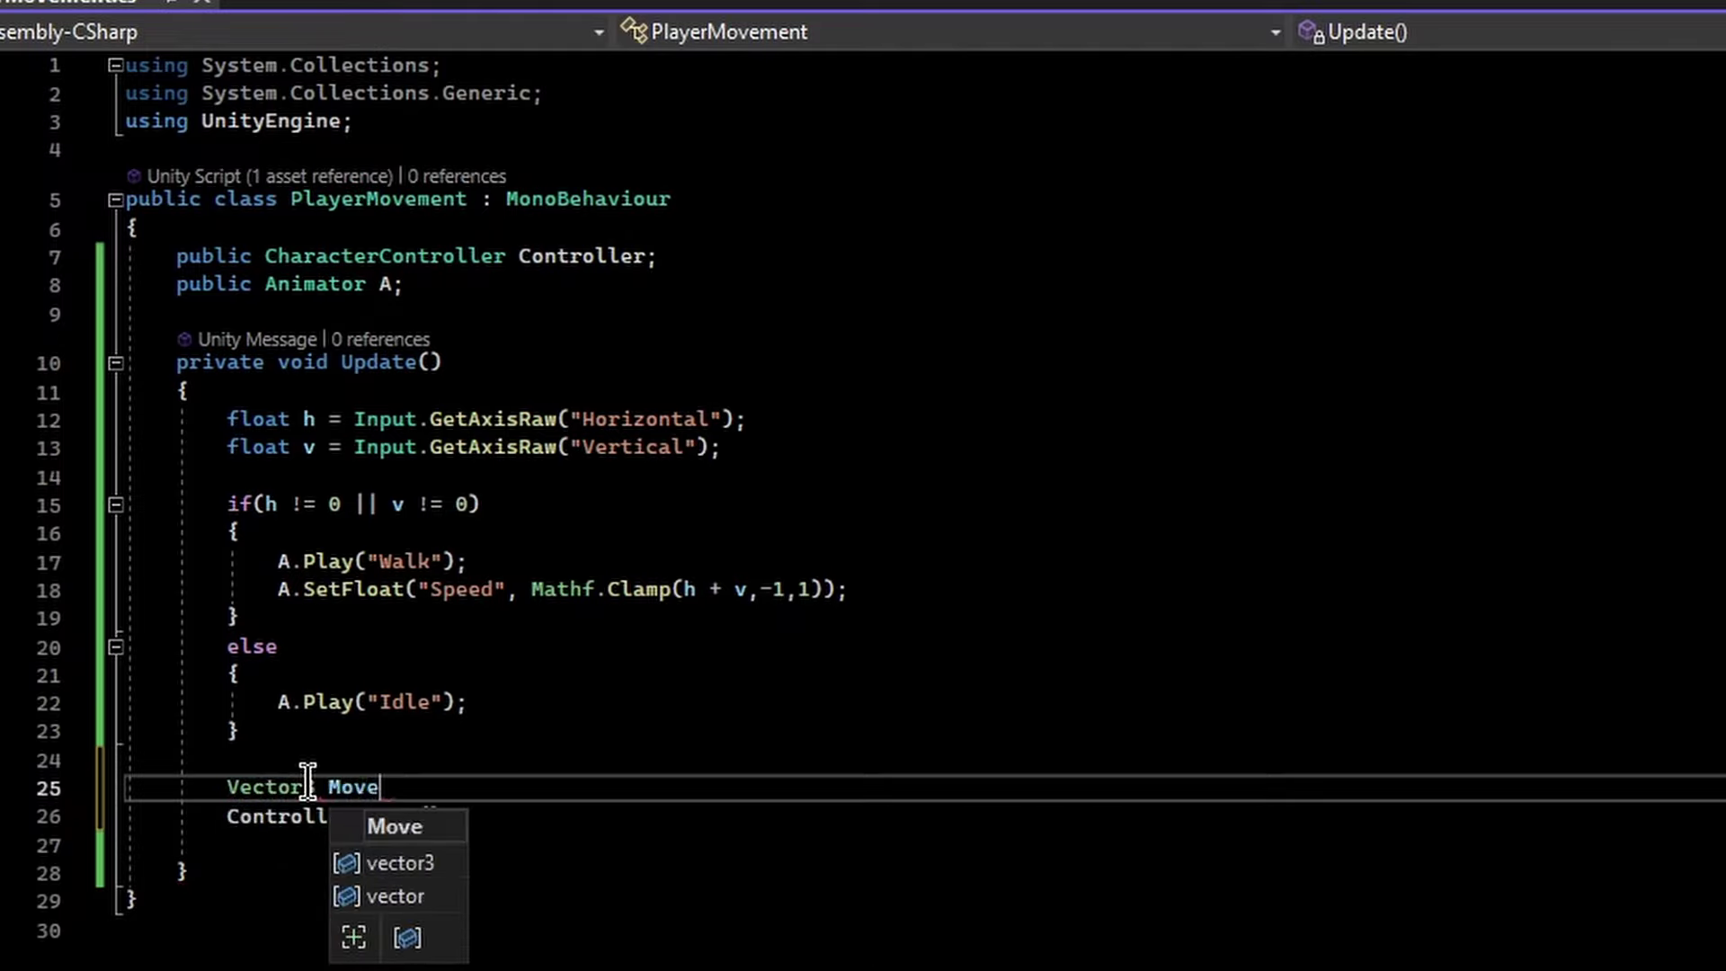
type(" = new Vector3(")
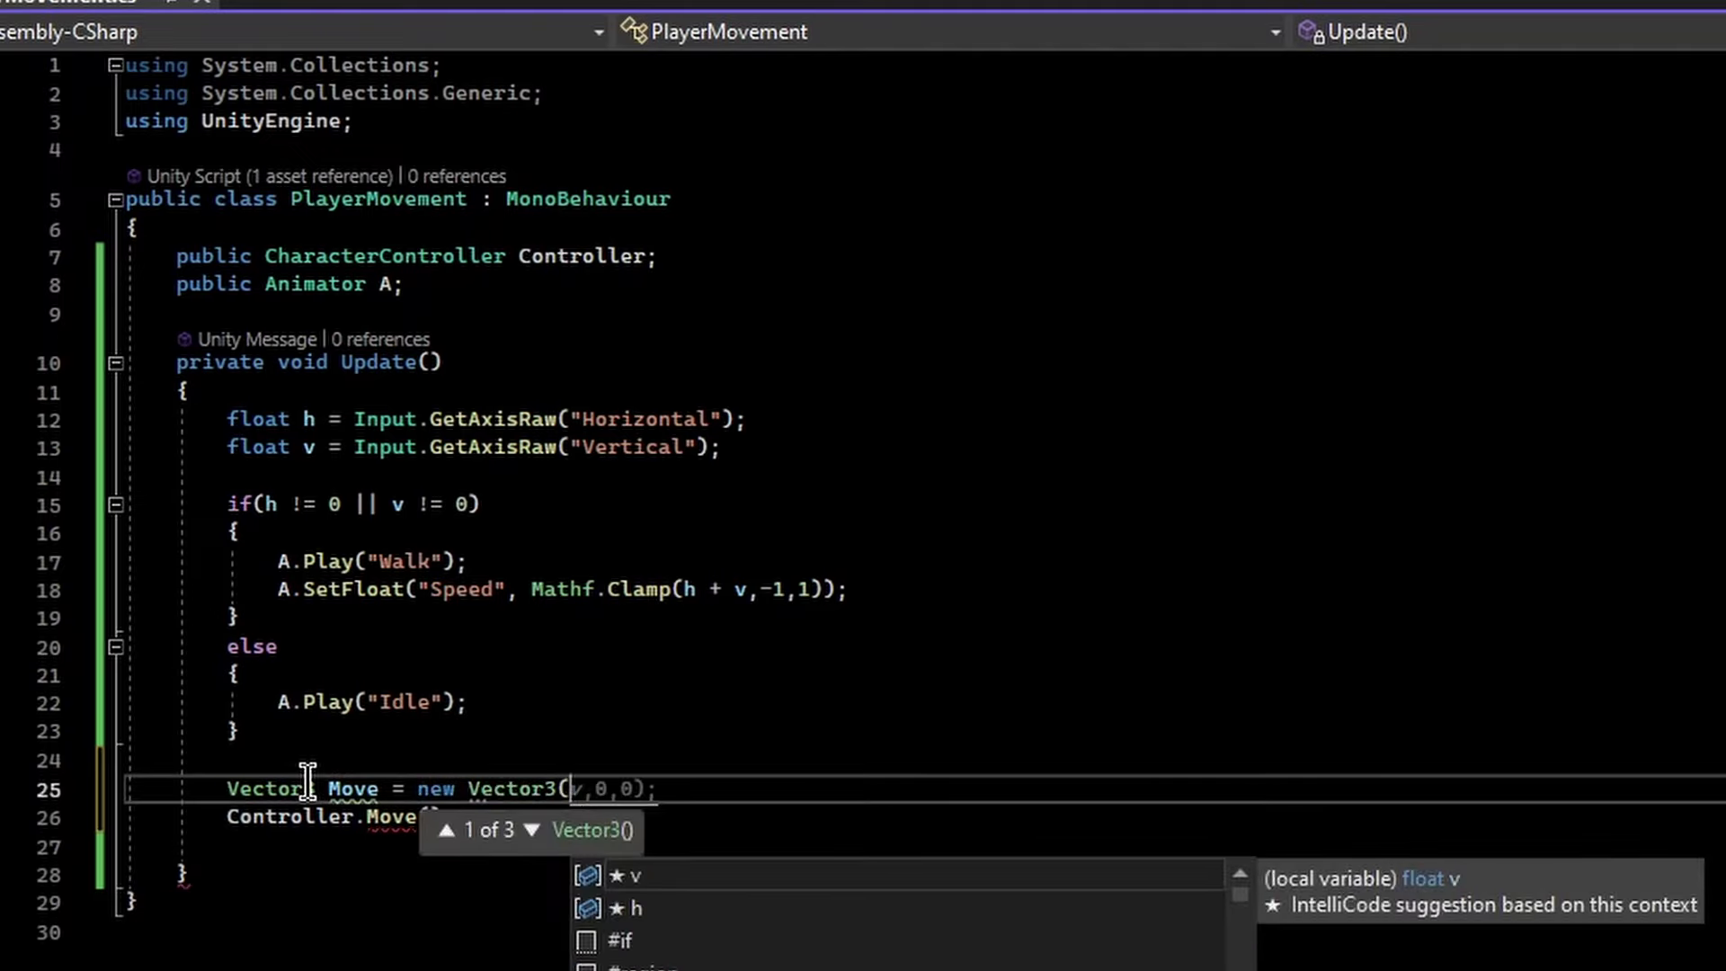
type("h")
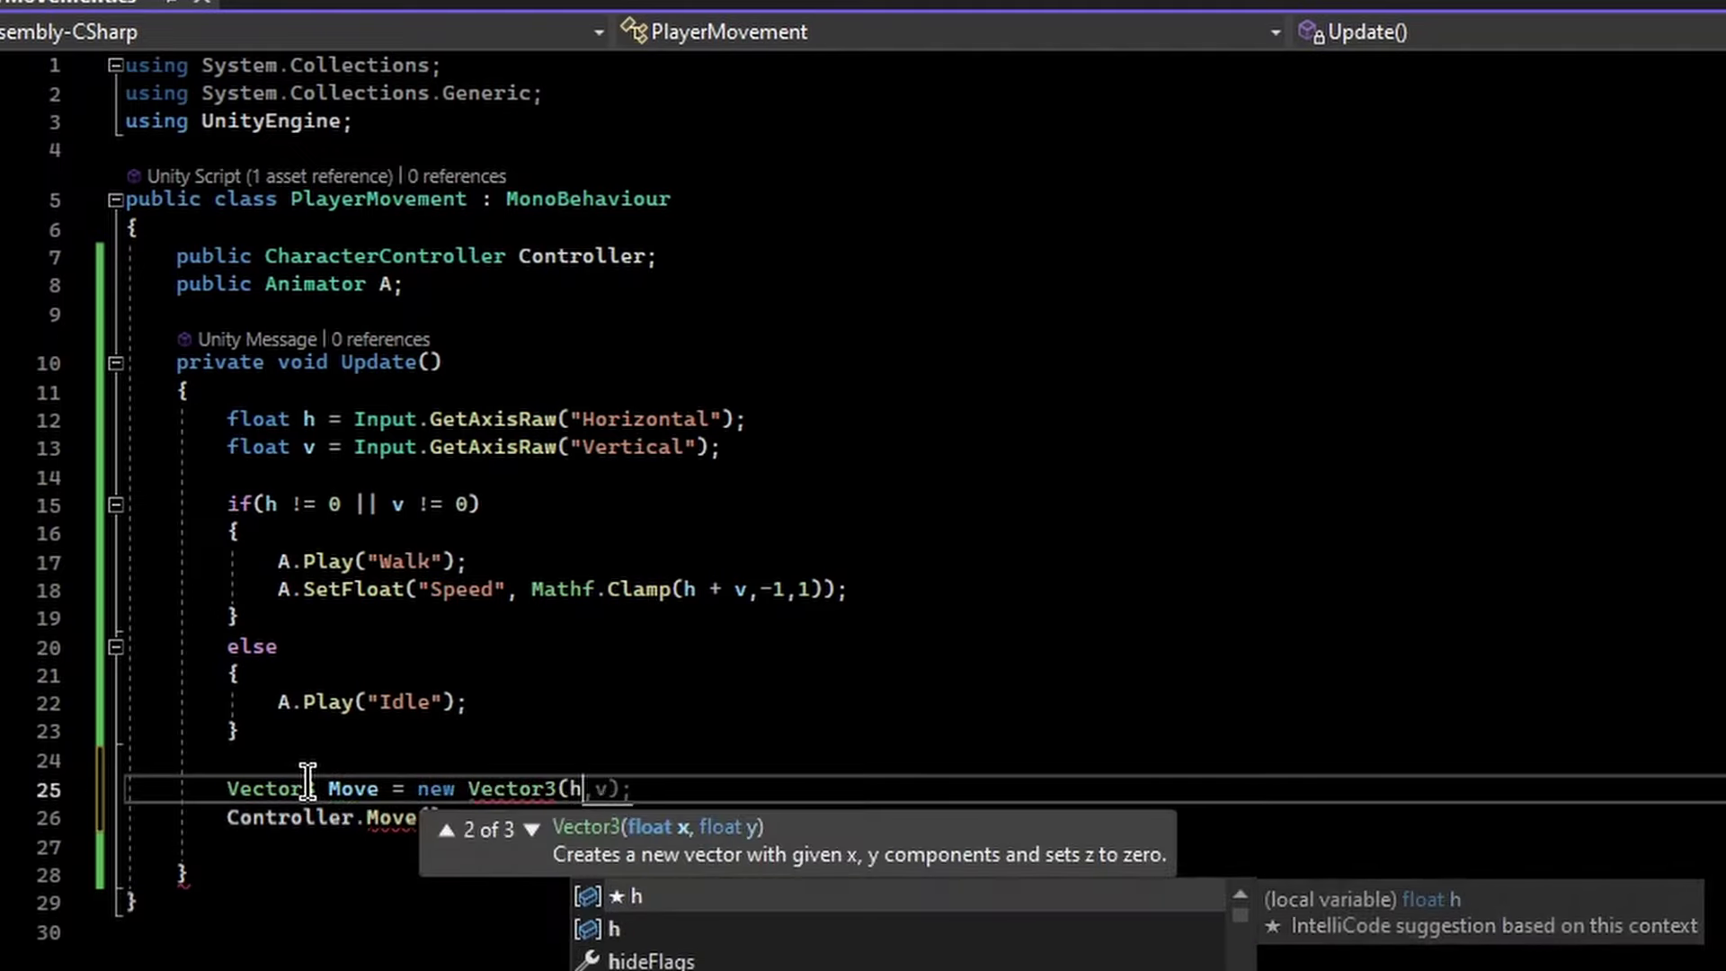
type(", 0, ")
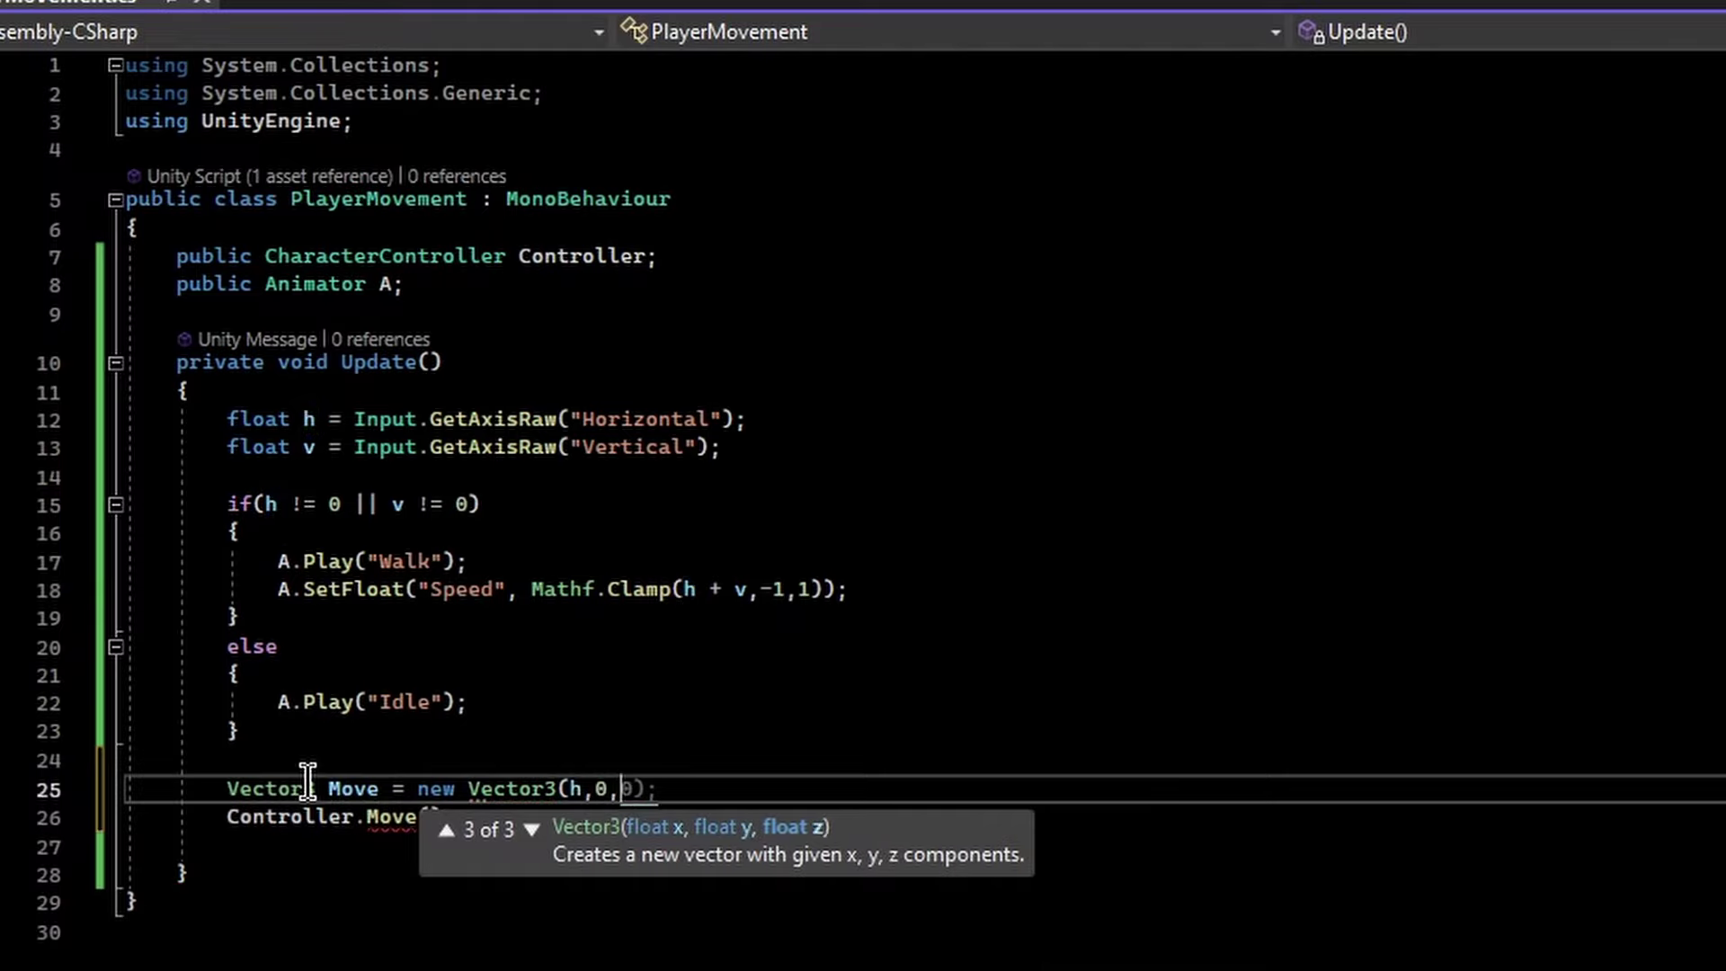
type("v);")
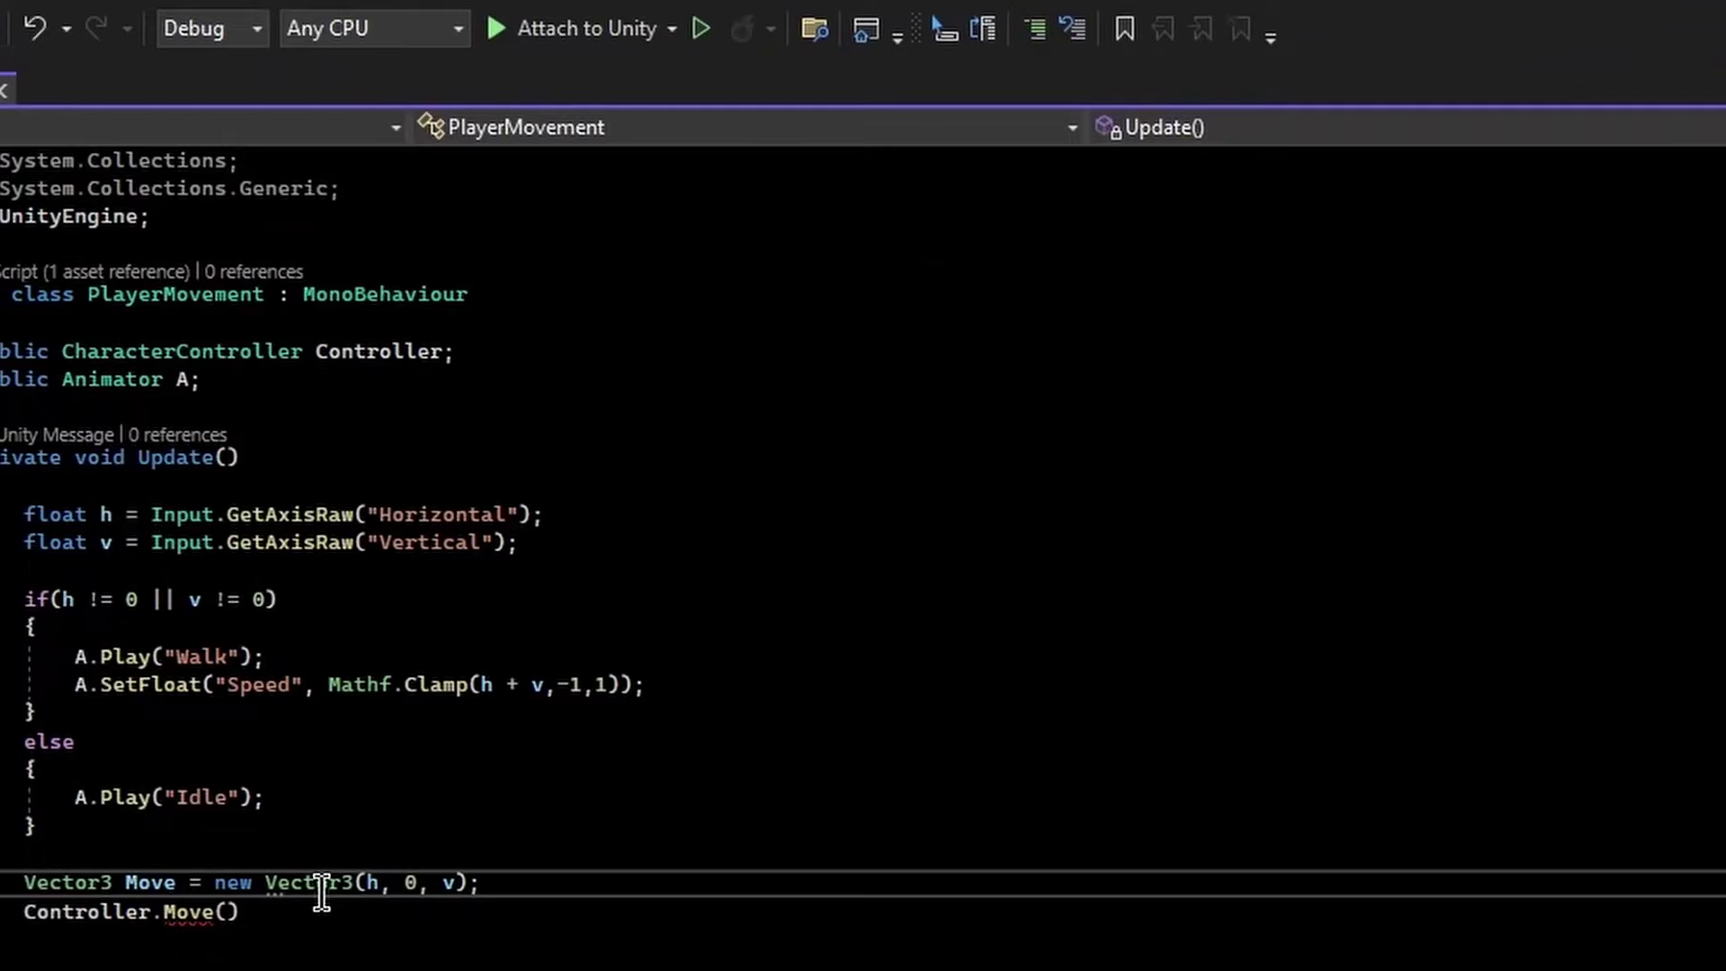
Assign new Vector3(h, 0, v) to the Move variable and end the statement with a semicolon
left_click(379, 882)
type(",")
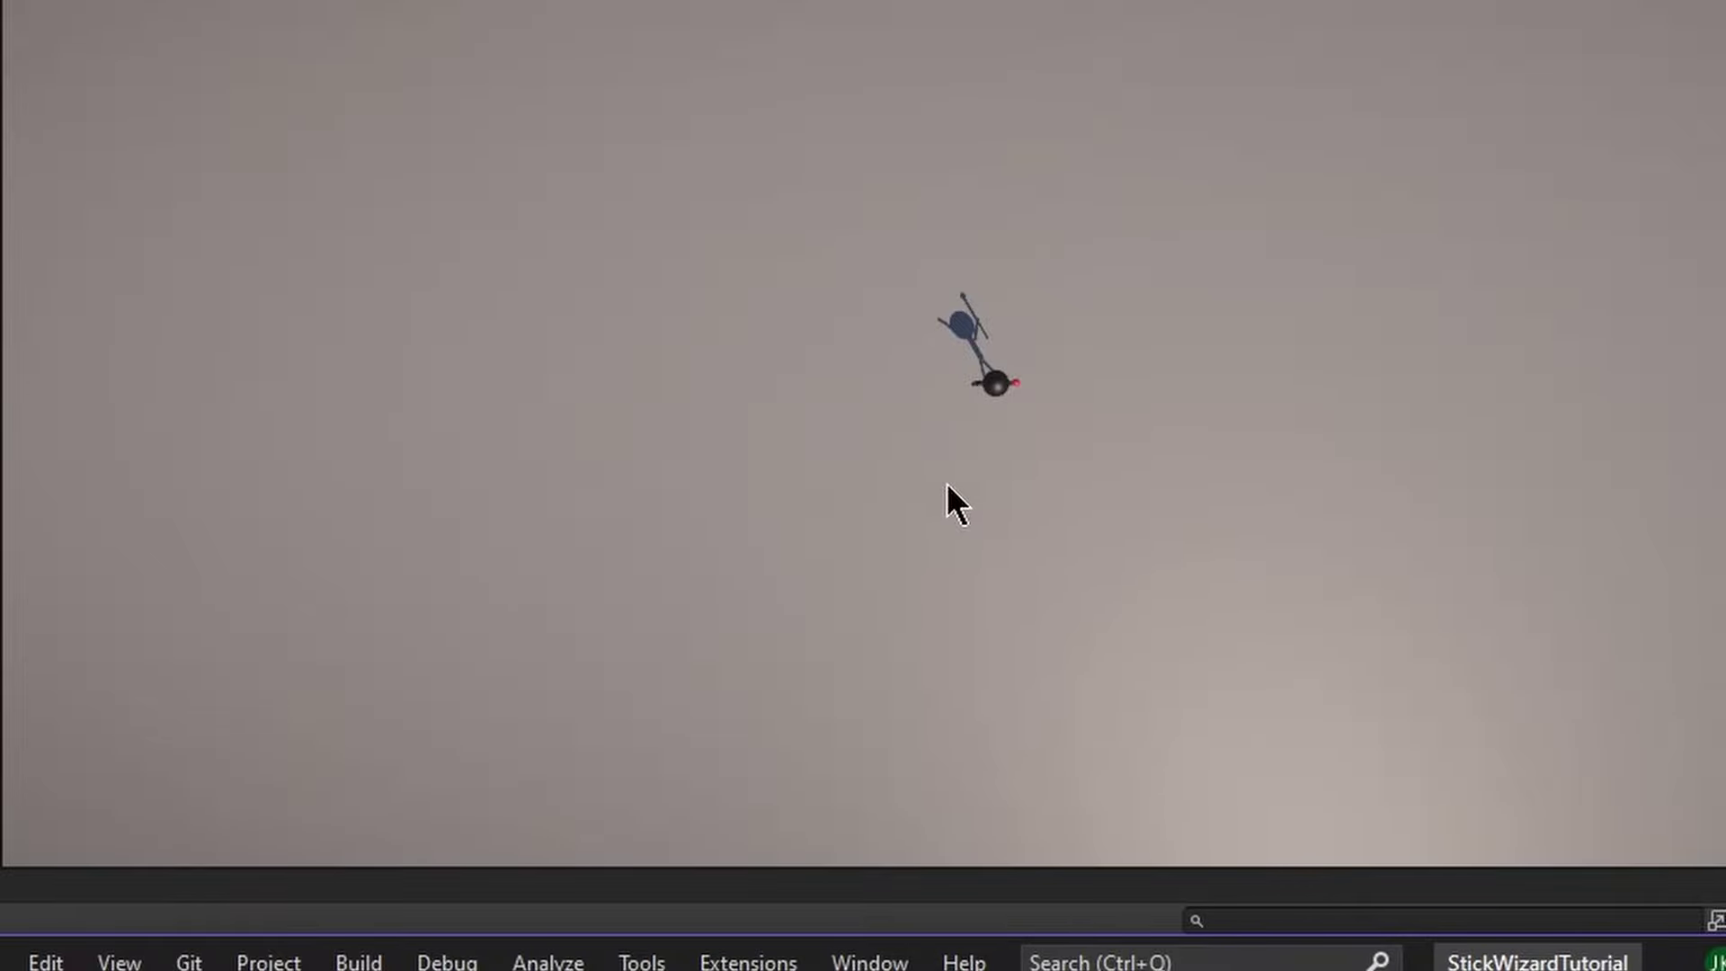
Bring the Visual Studio window back into view and pass Move as the argument of Controller.Move, ending with a semicolon
left_click_drag(1658, 964, 1677, 4)
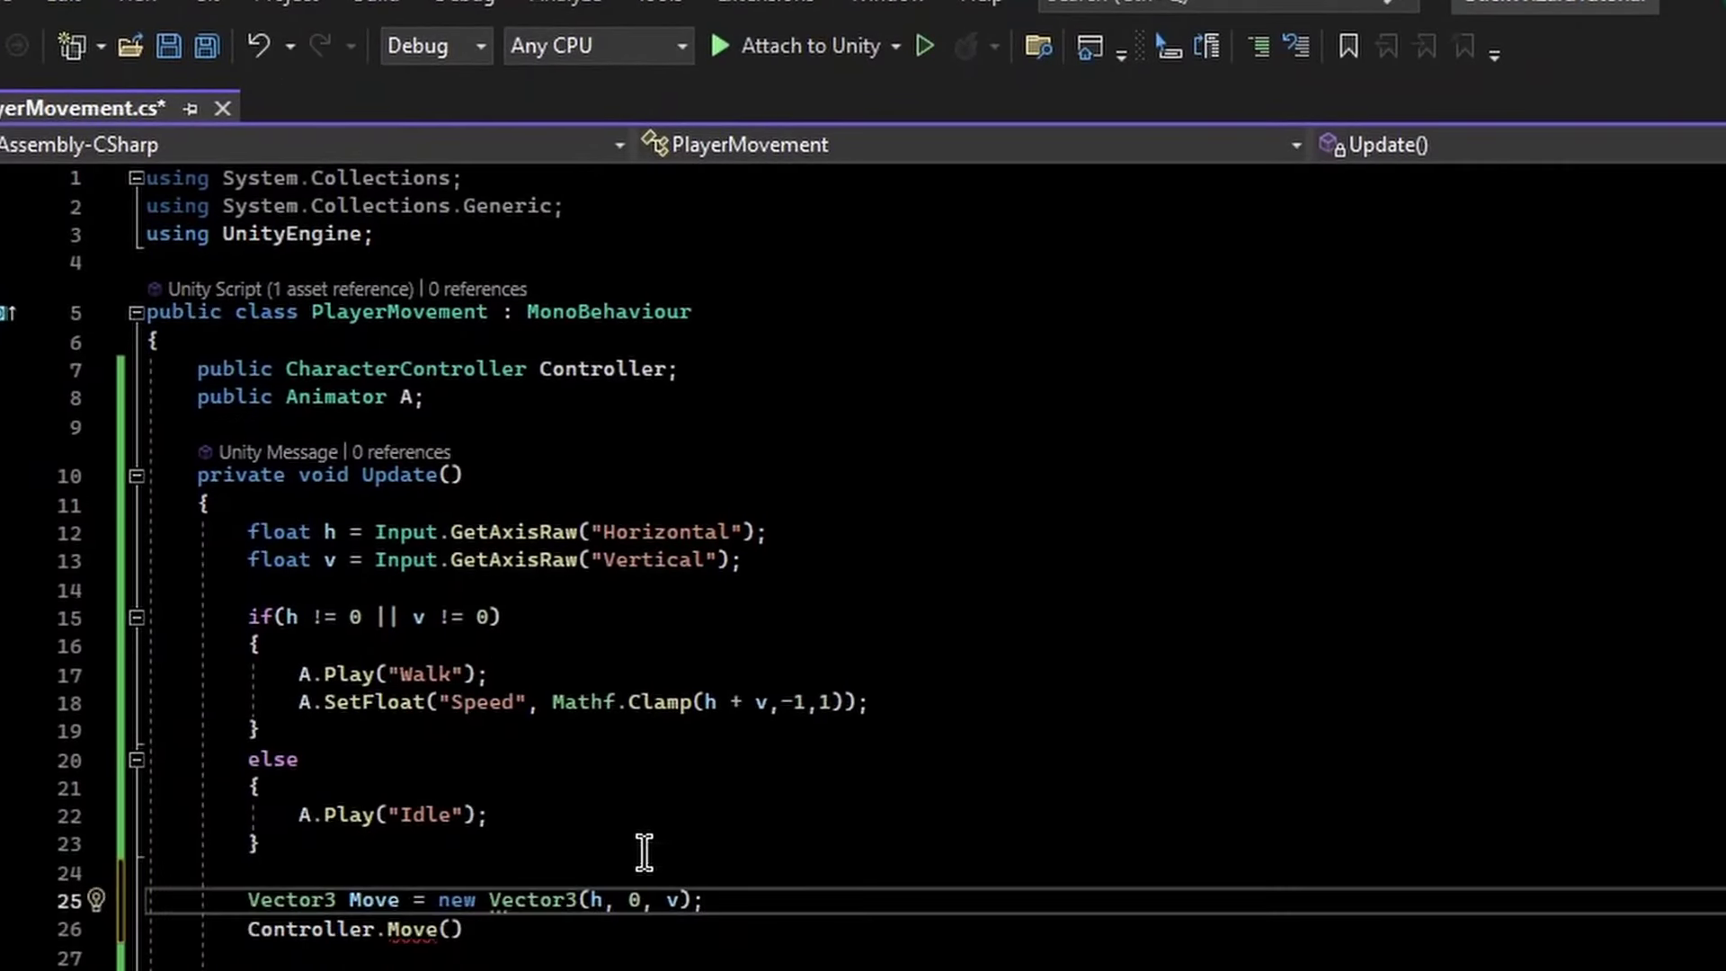
left_click(455, 936)
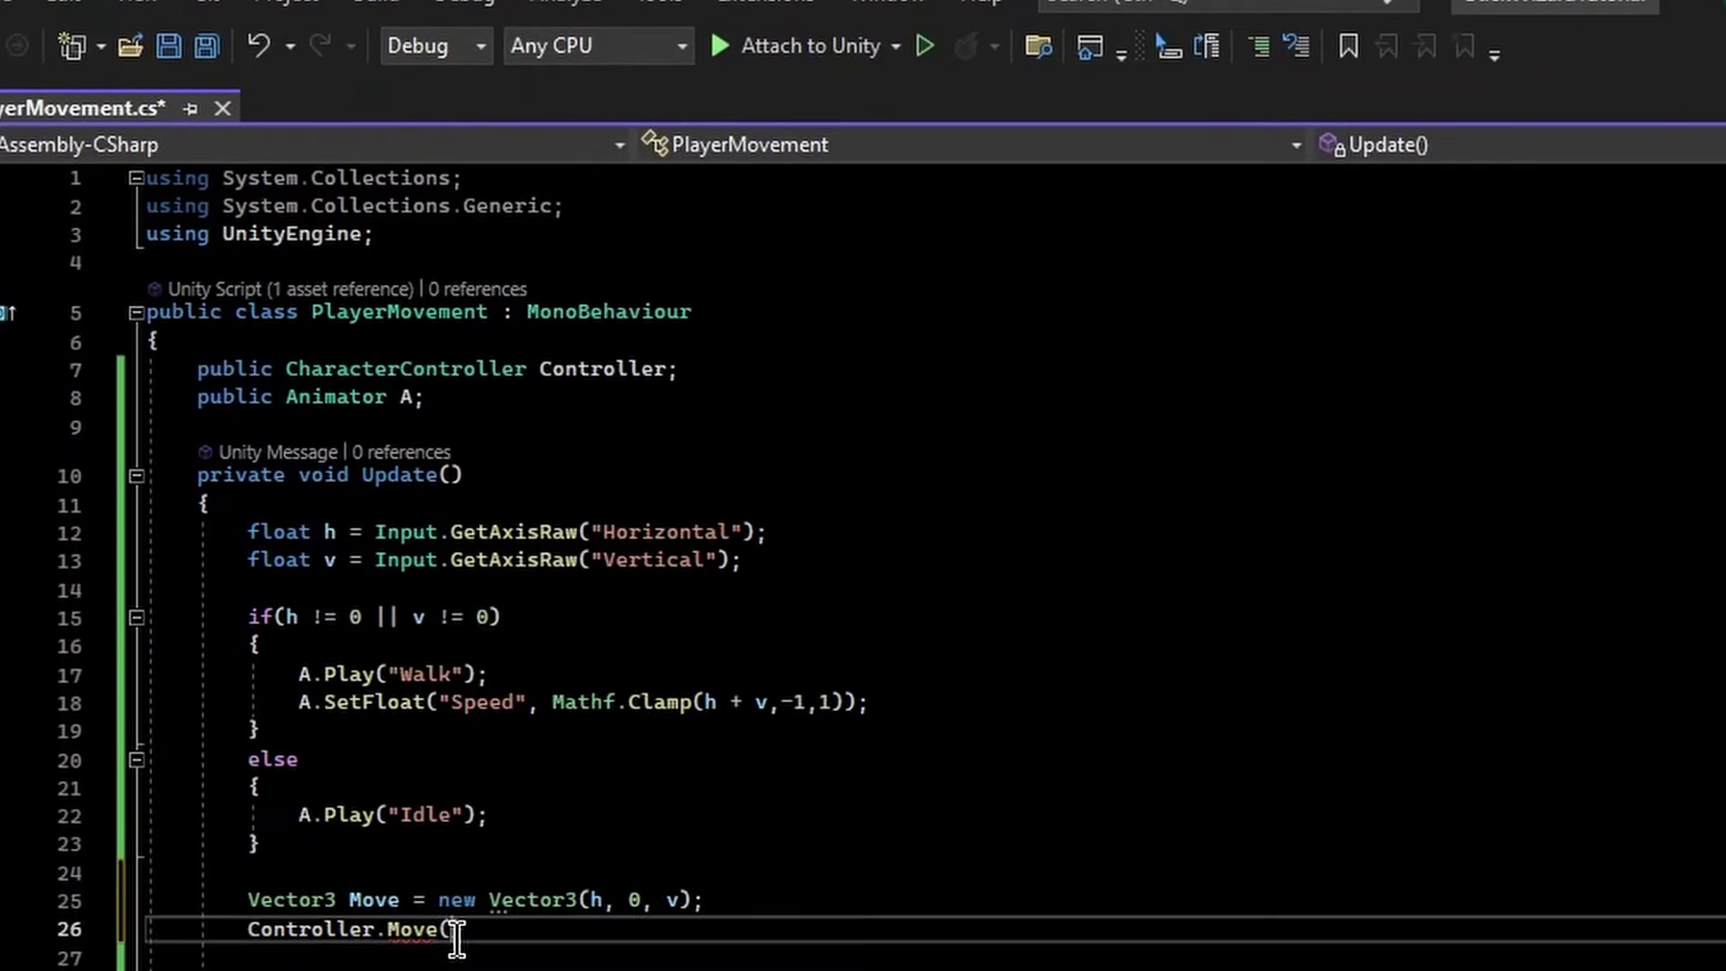
type("Move);")
key("BackSpace")
Examine the Controller.Move call and the h, 0 and v components of the Move vector
double_click(412, 929)
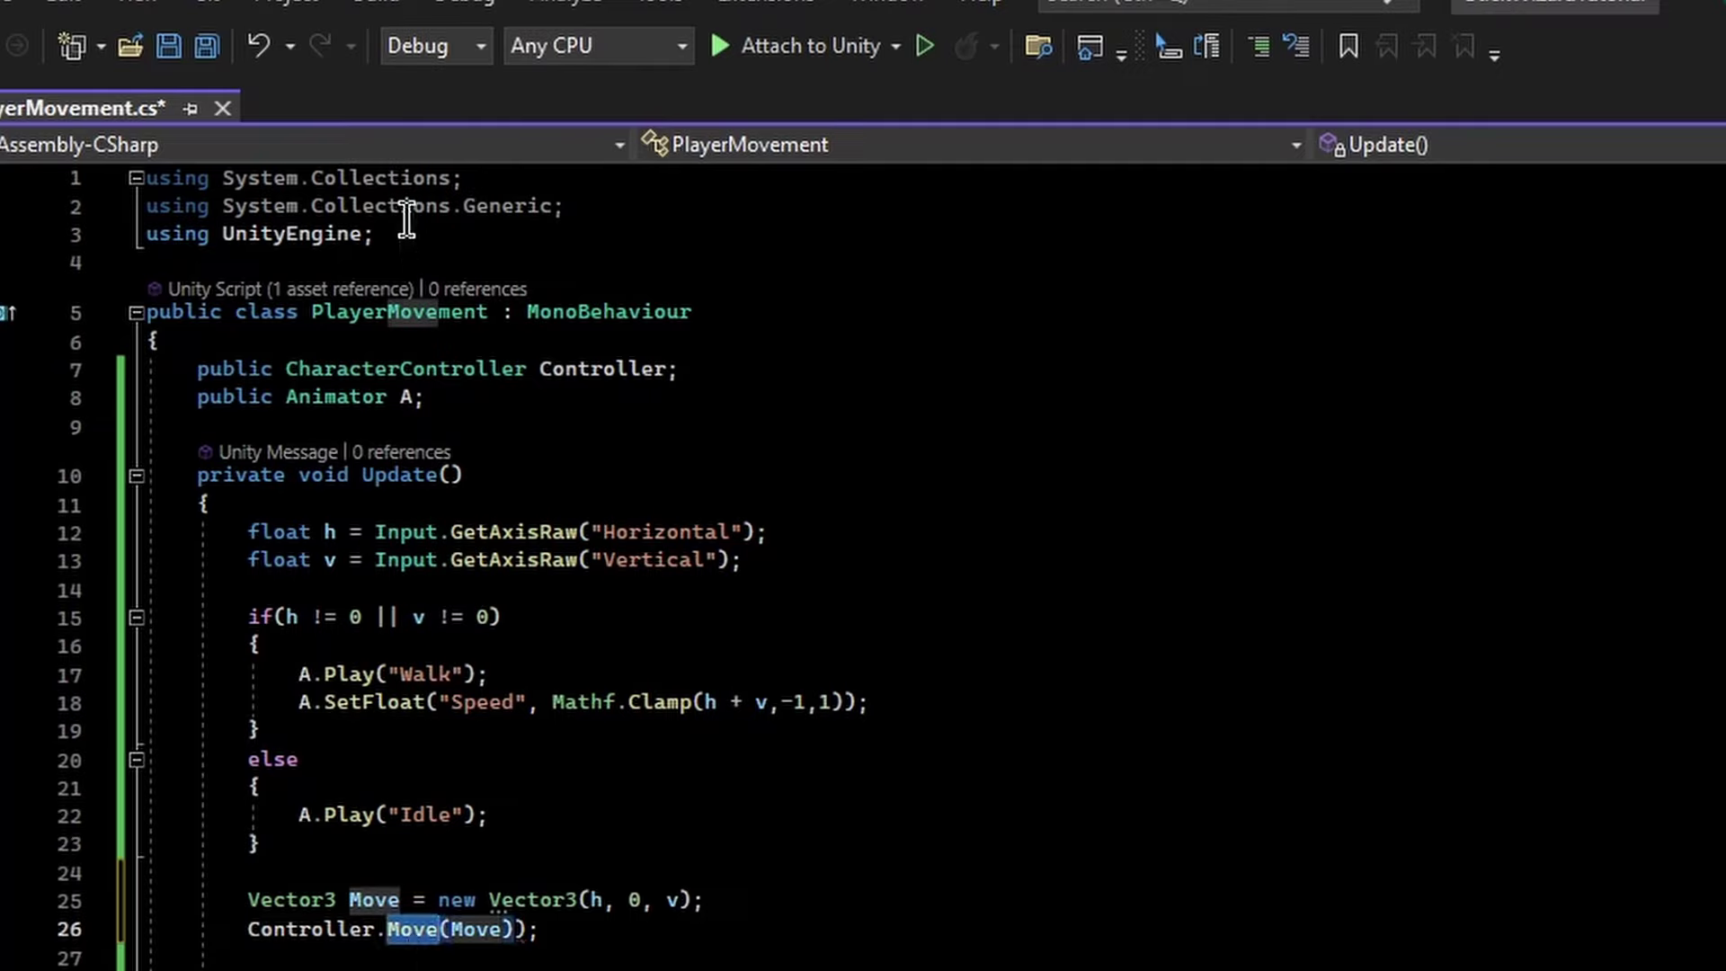
left_click(308, 899)
left_click_drag(490, 900, 617, 900)
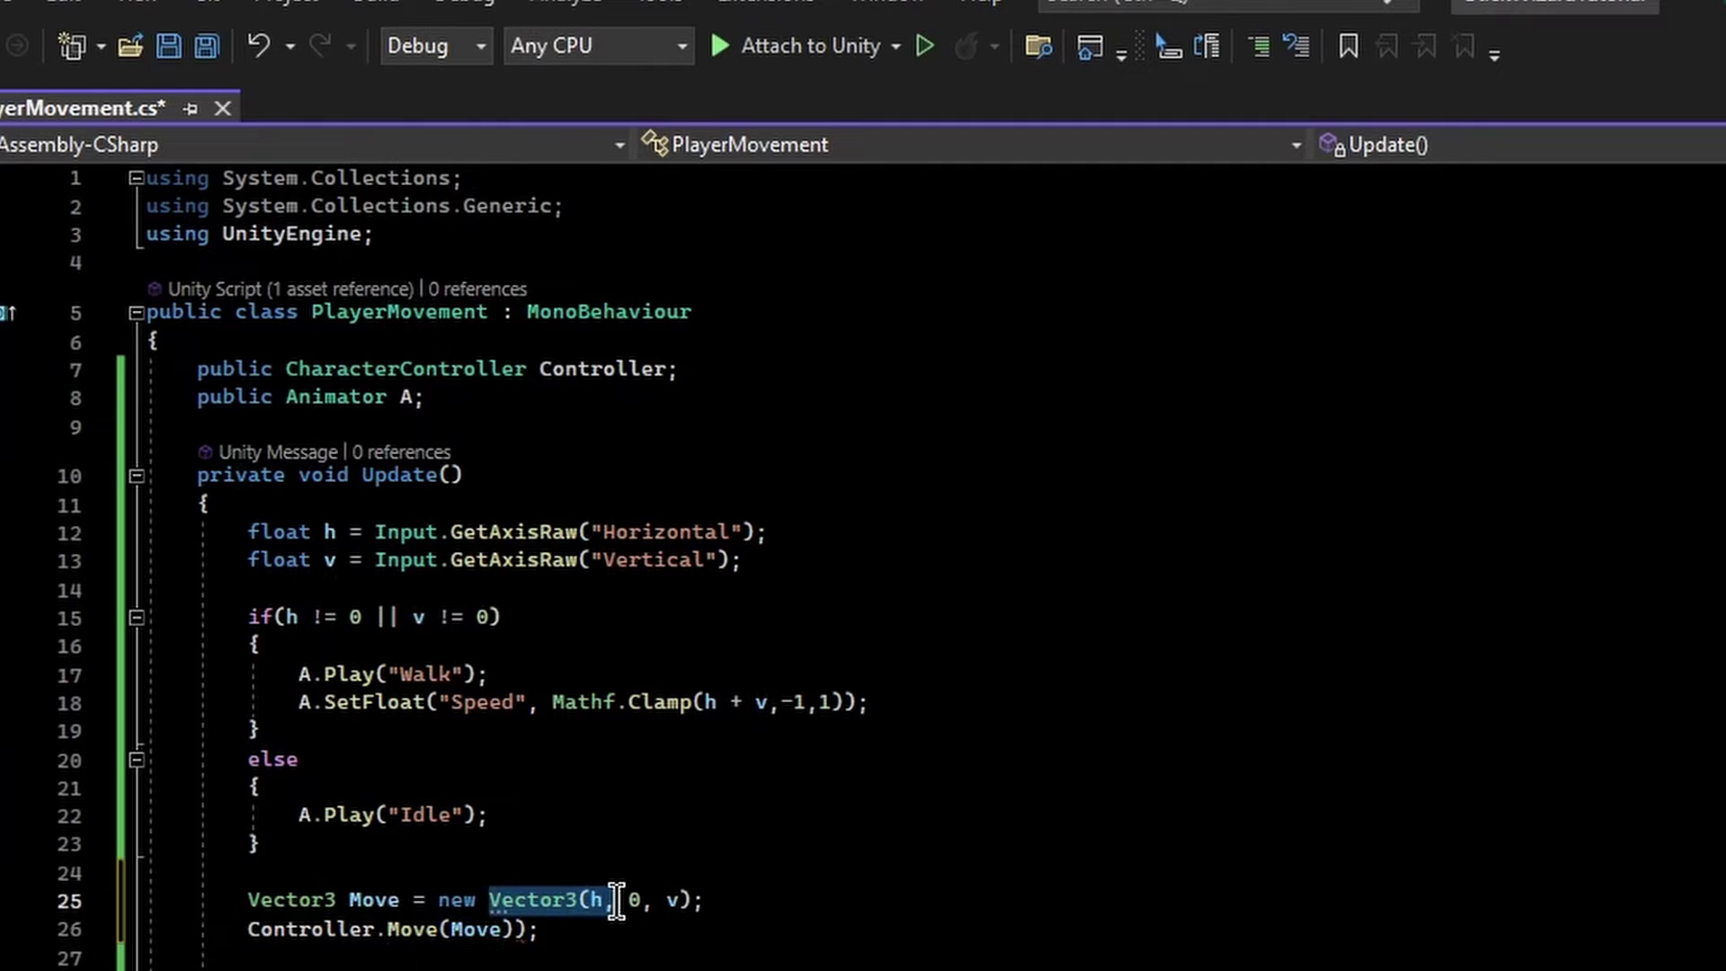
left_click(601, 926)
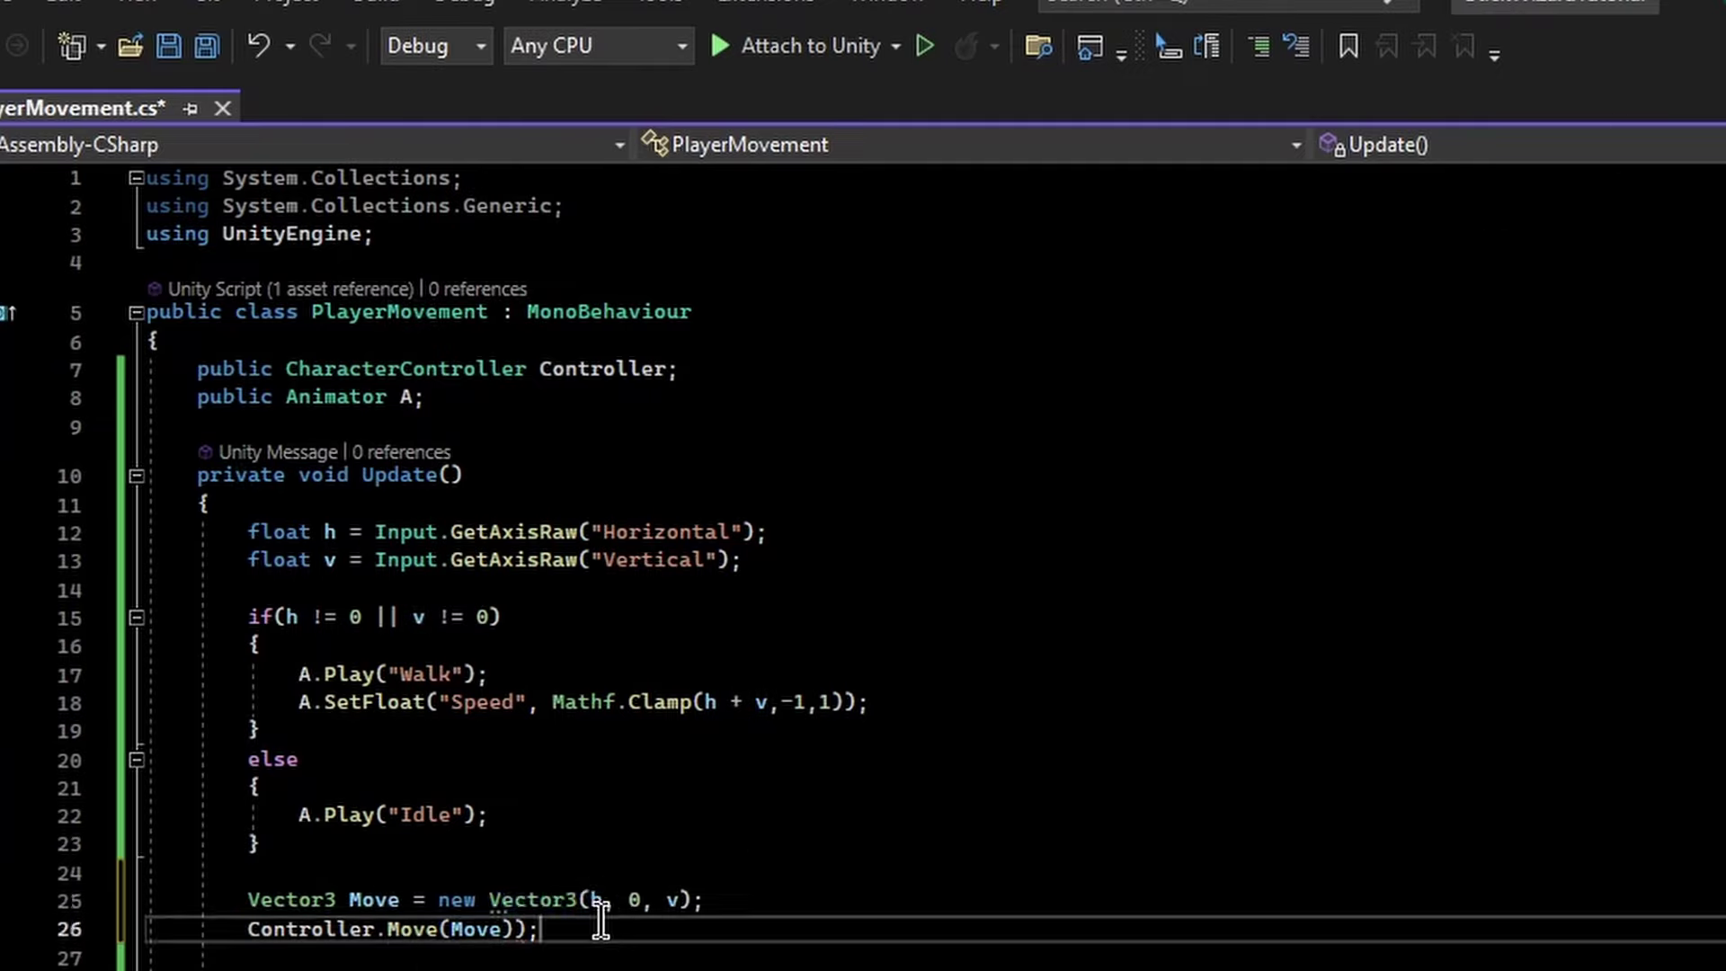
left_click_drag(490, 900, 679, 900)
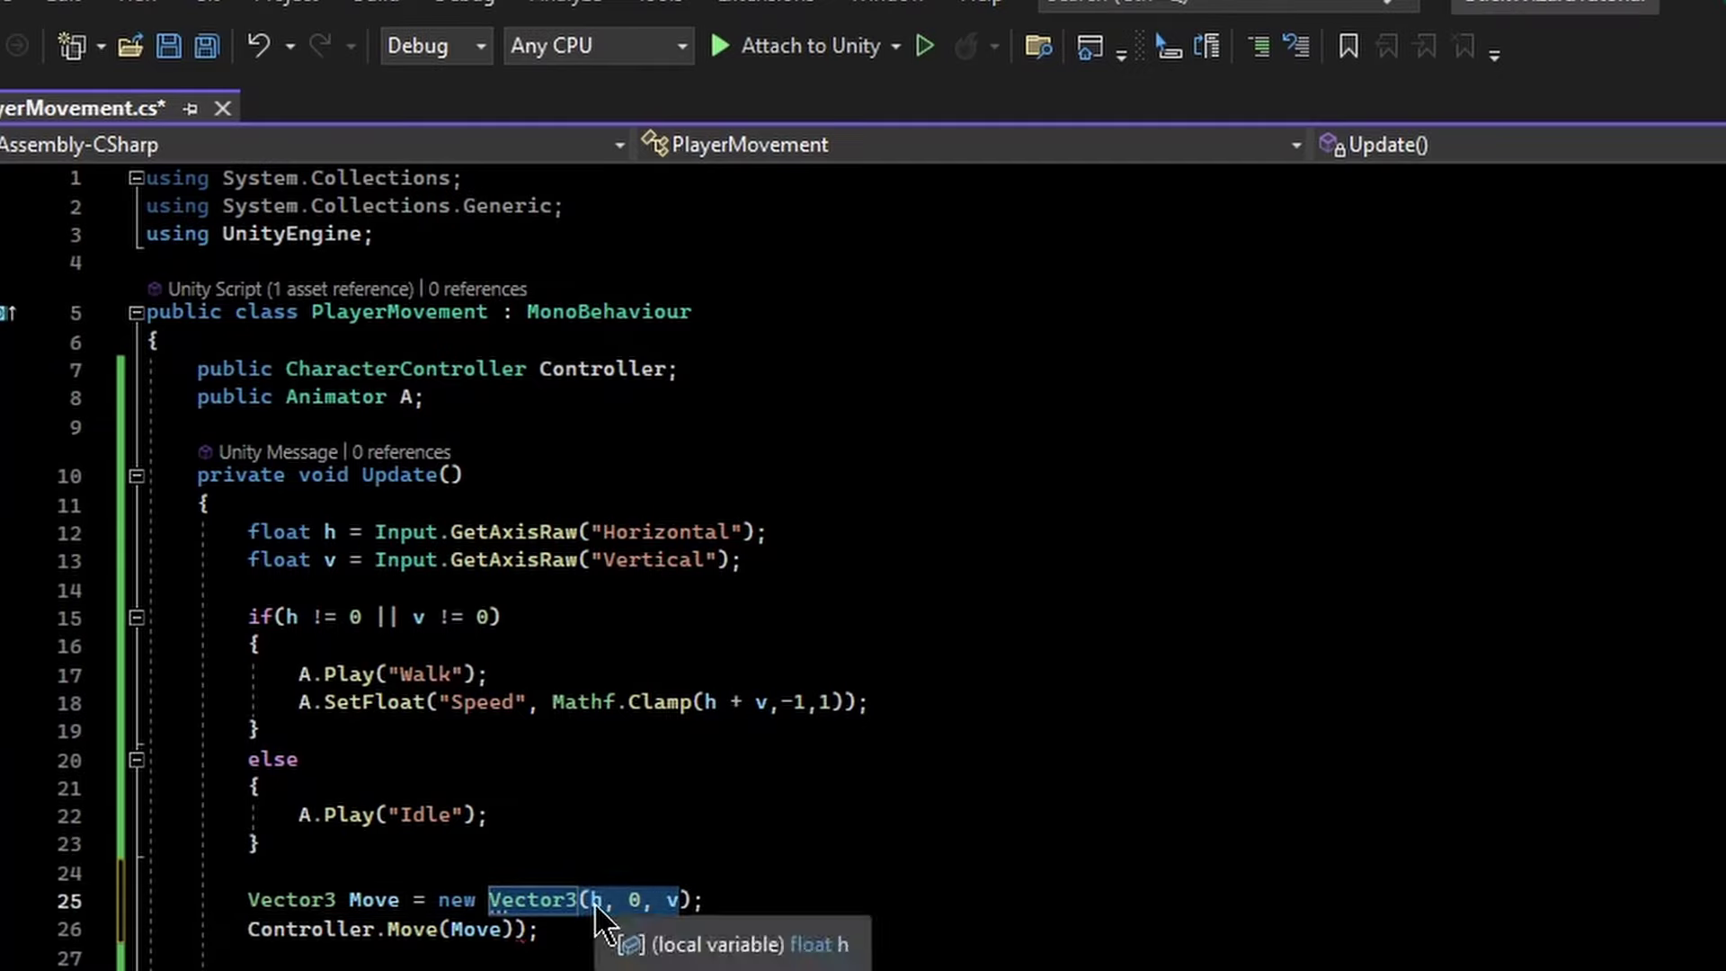
double_click(595, 903)
double_click(634, 904)
double_click(674, 904)
left_click(548, 938)
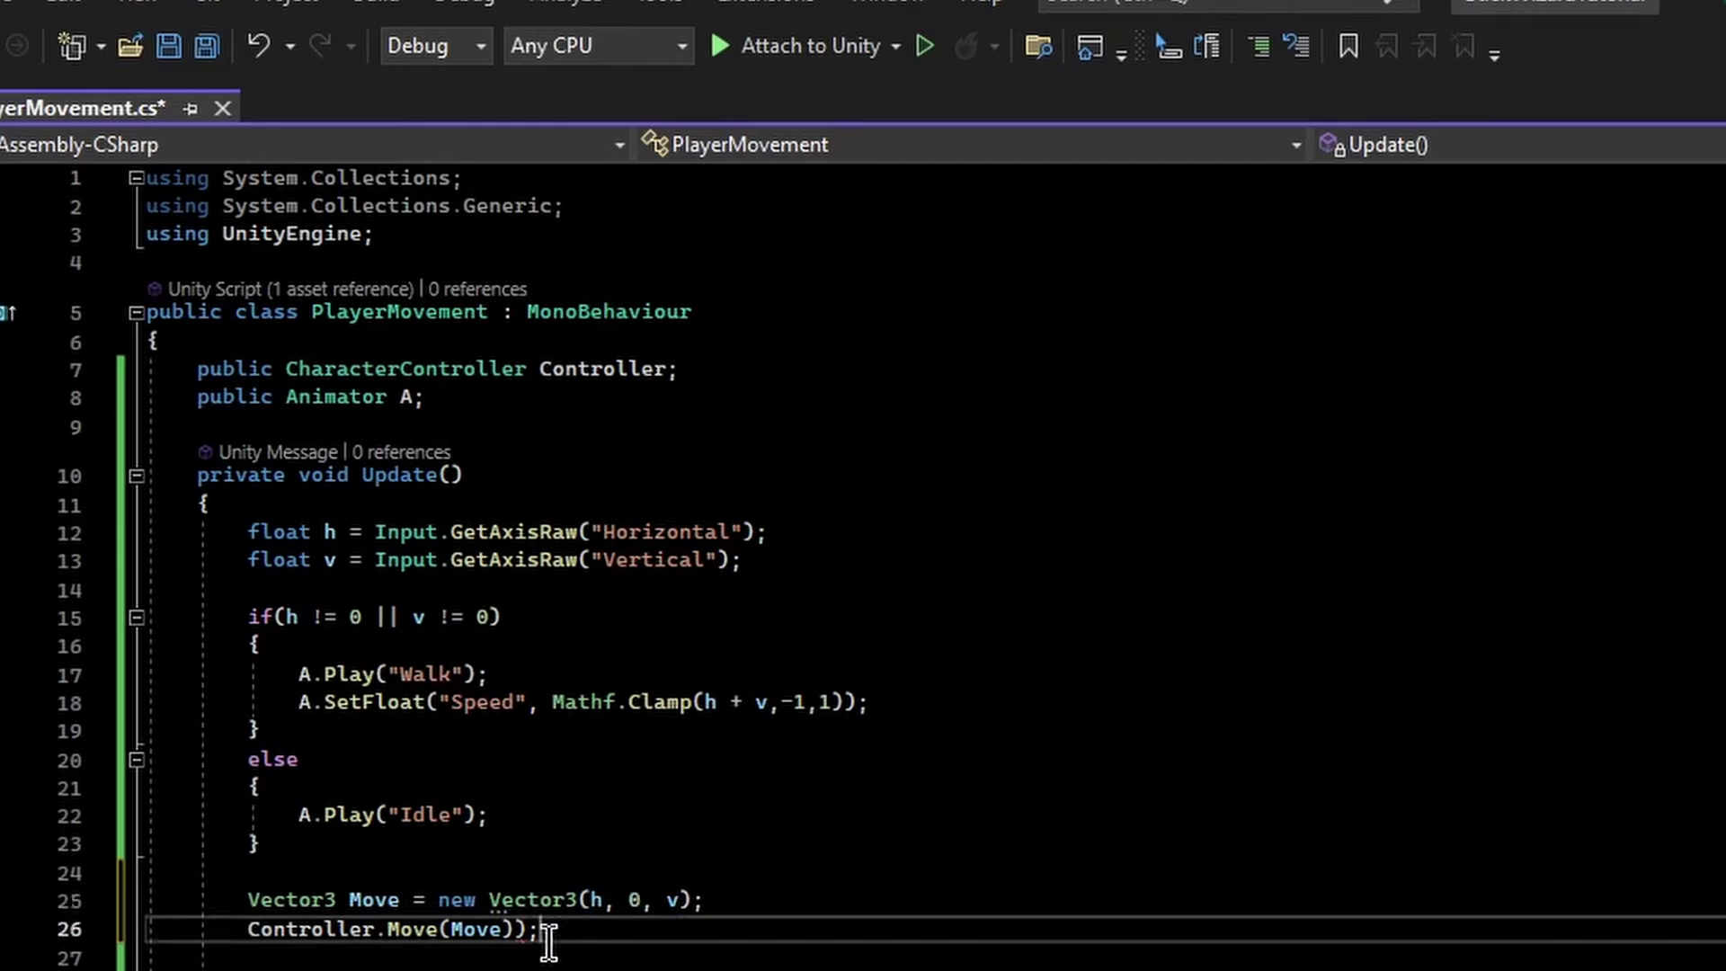
Remove the extra closing parenthesis from Controller.Move(Move); and save the script
mouse_move(398, 931)
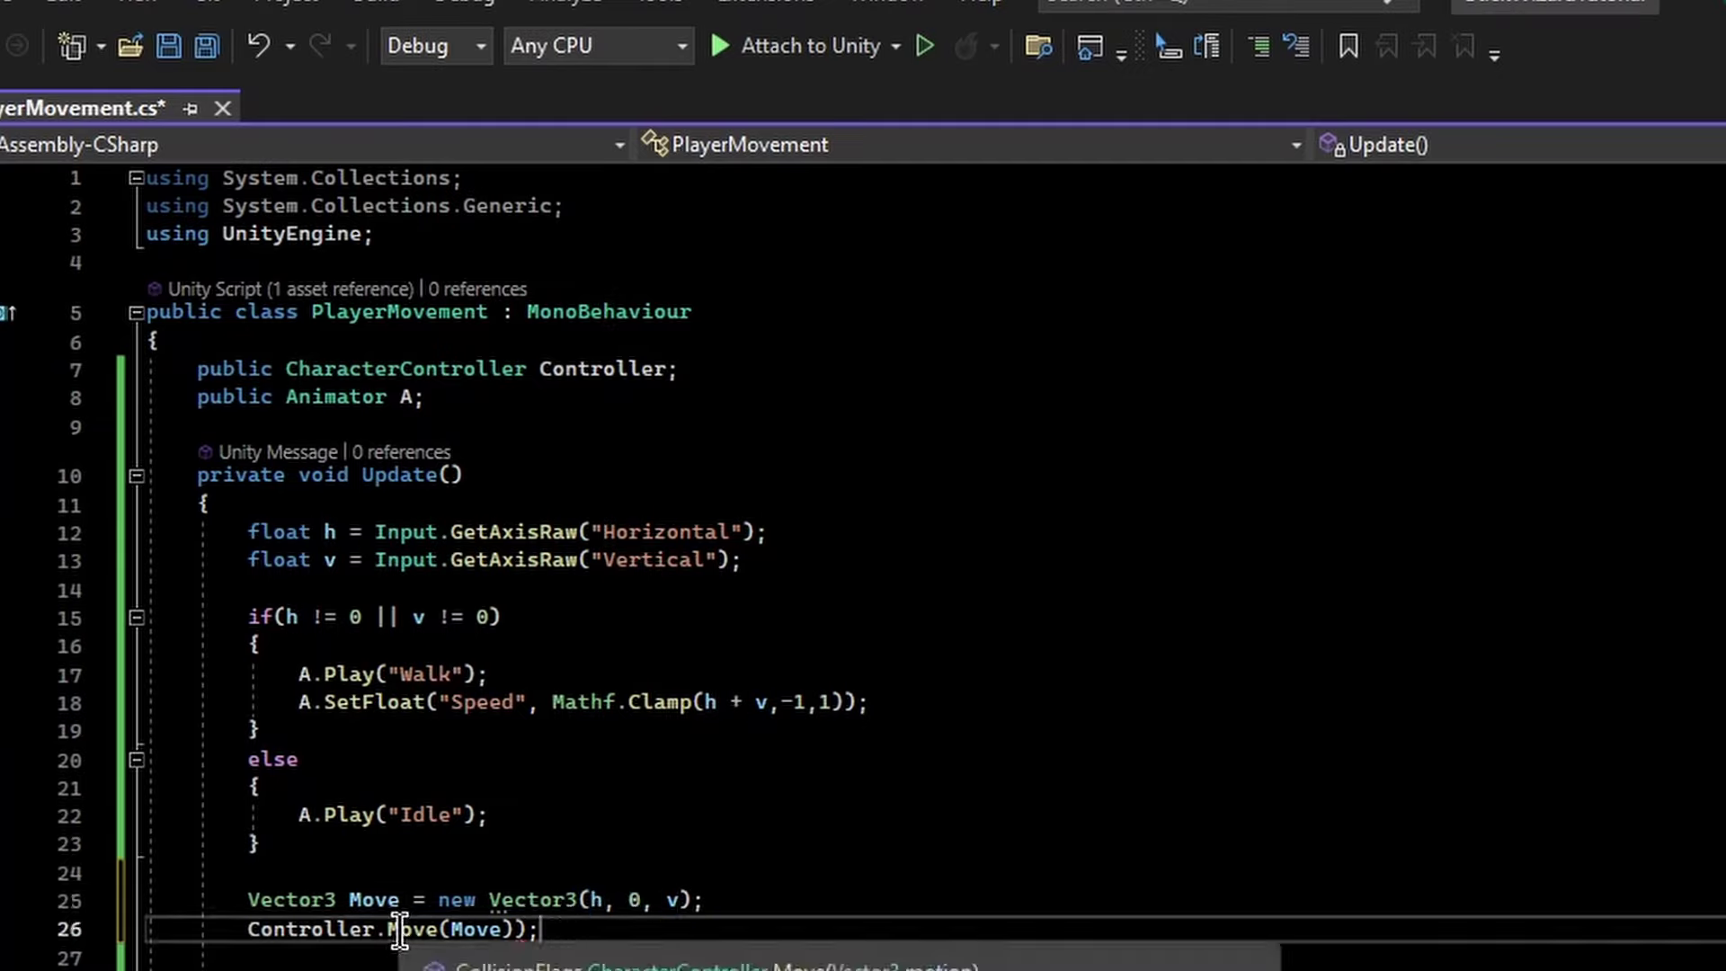
left_click(514, 930)
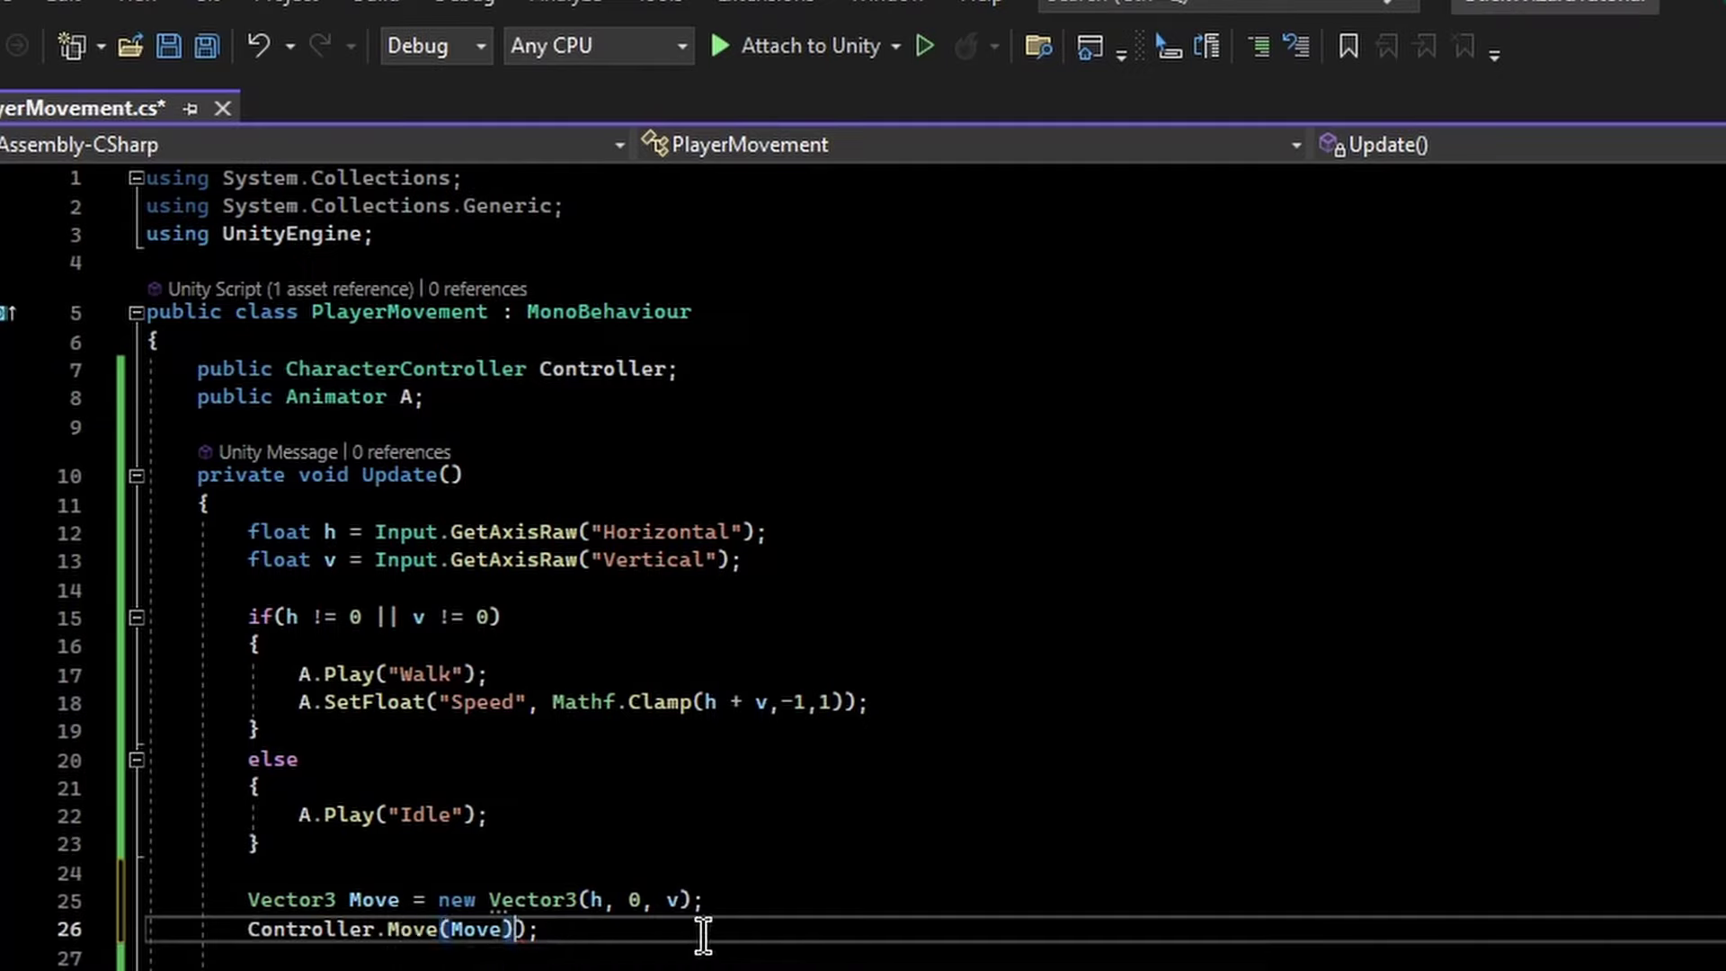
left_click(782, 843)
left_click(190, 58)
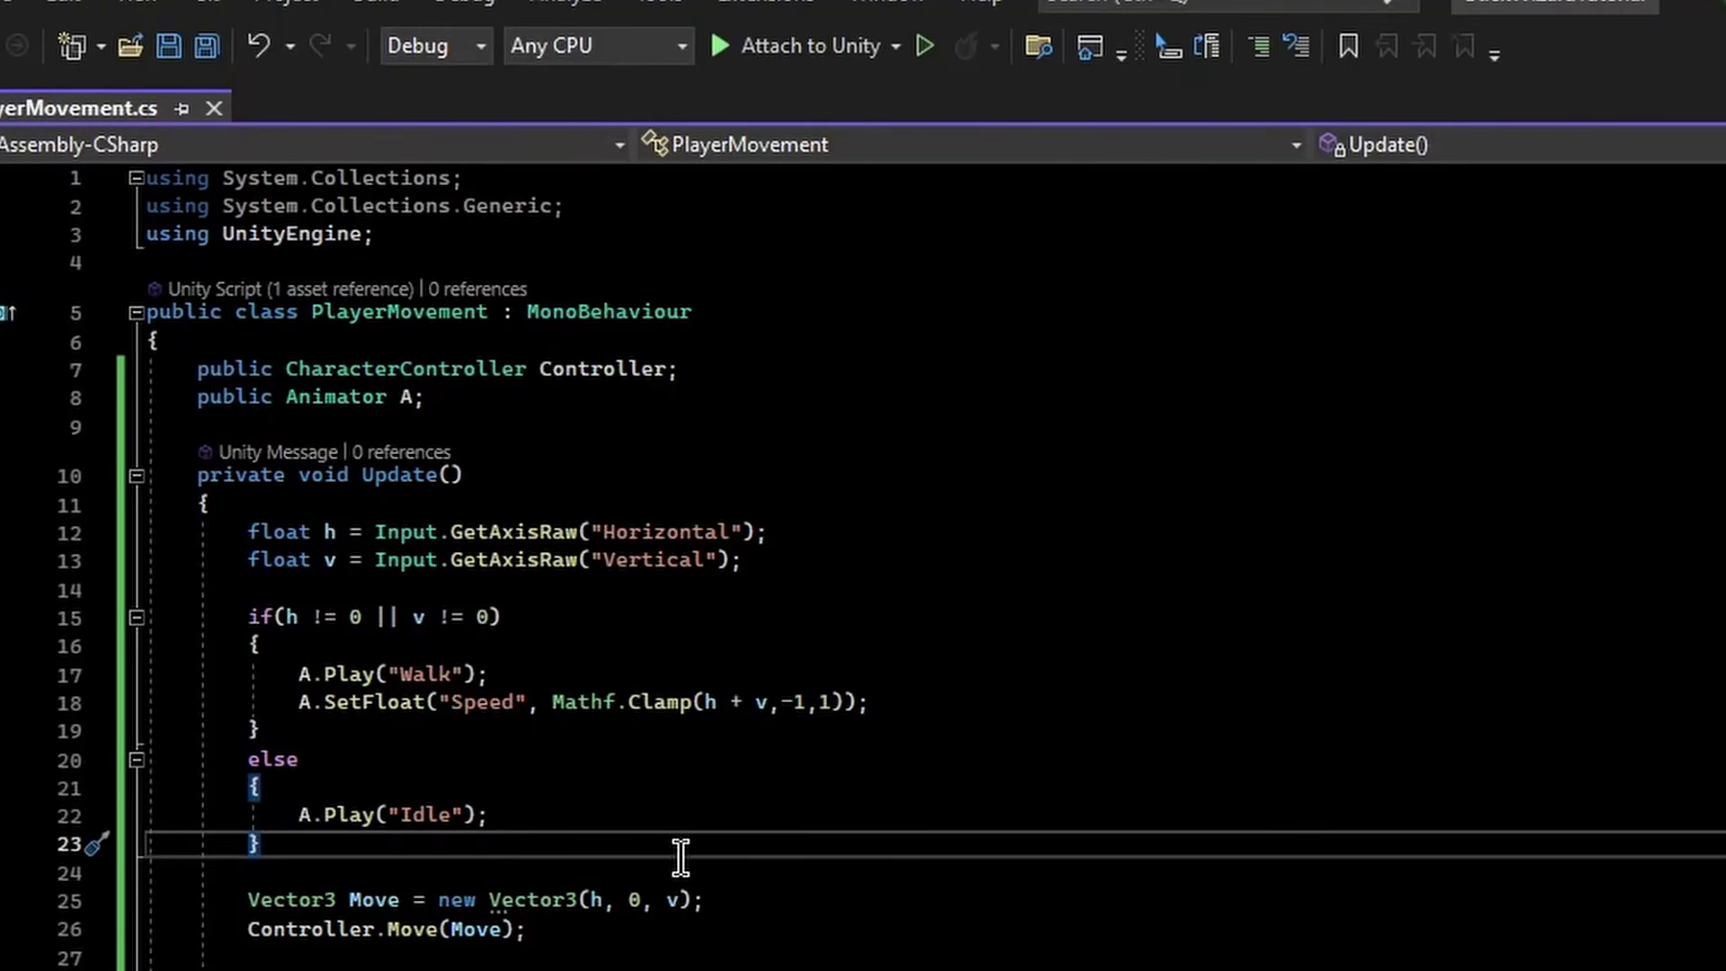
left_click(501, 930)
type(",")
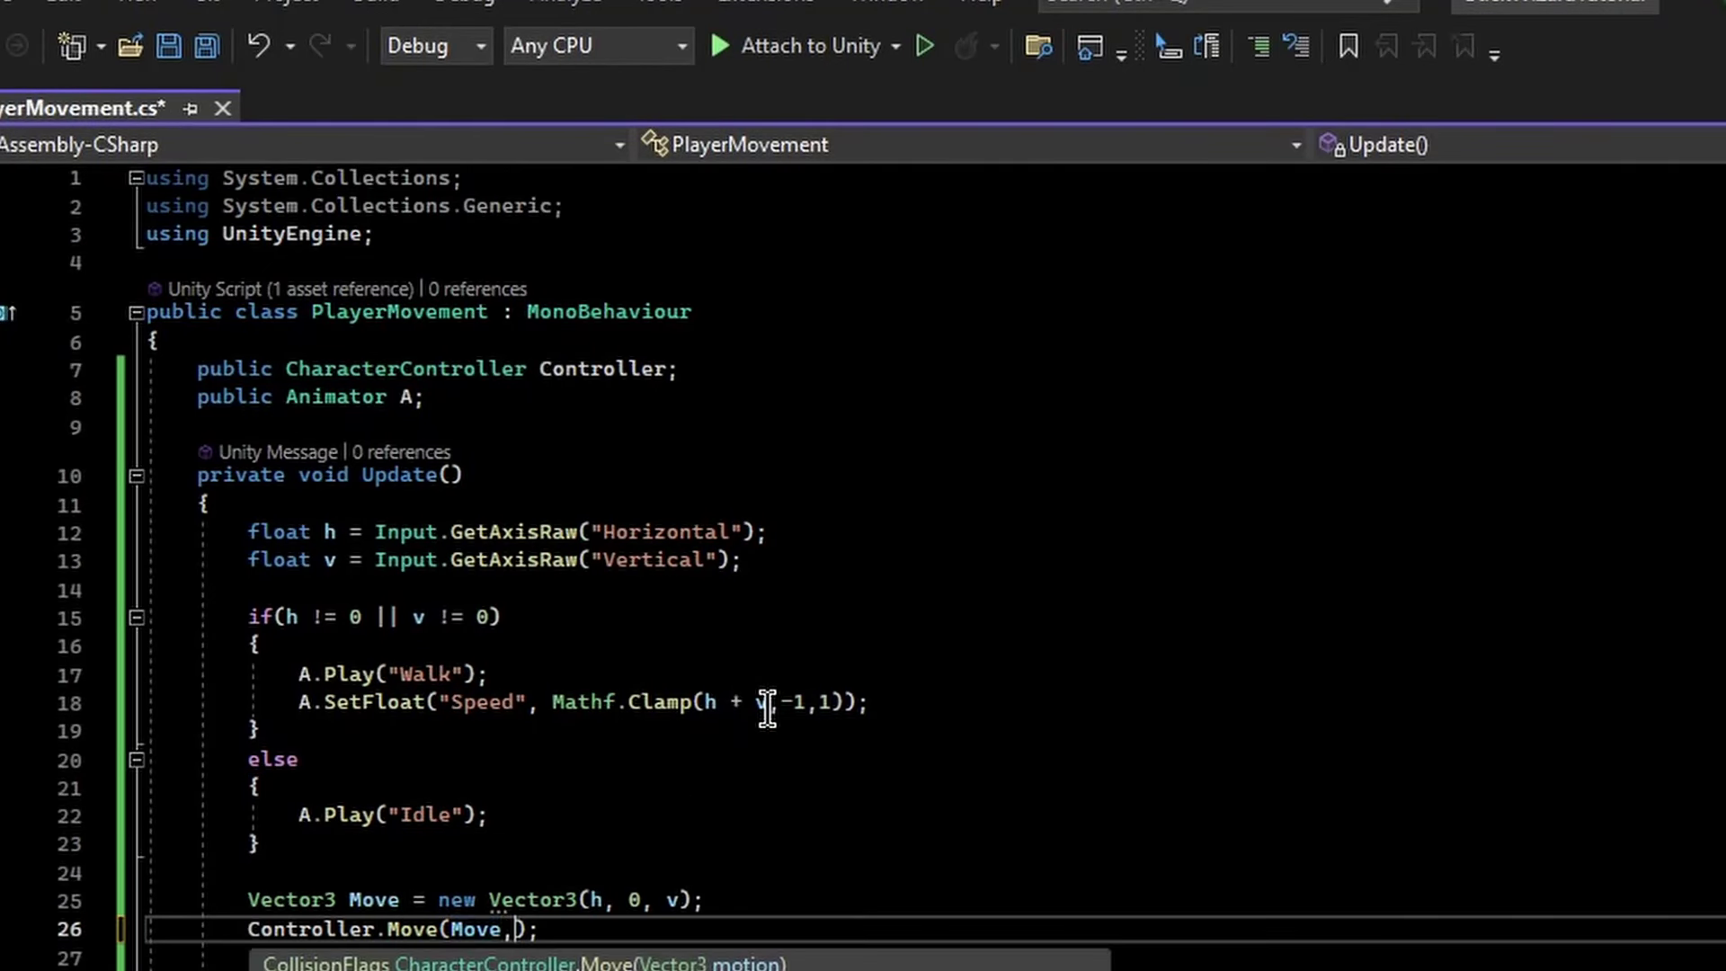
key("BackSpace")
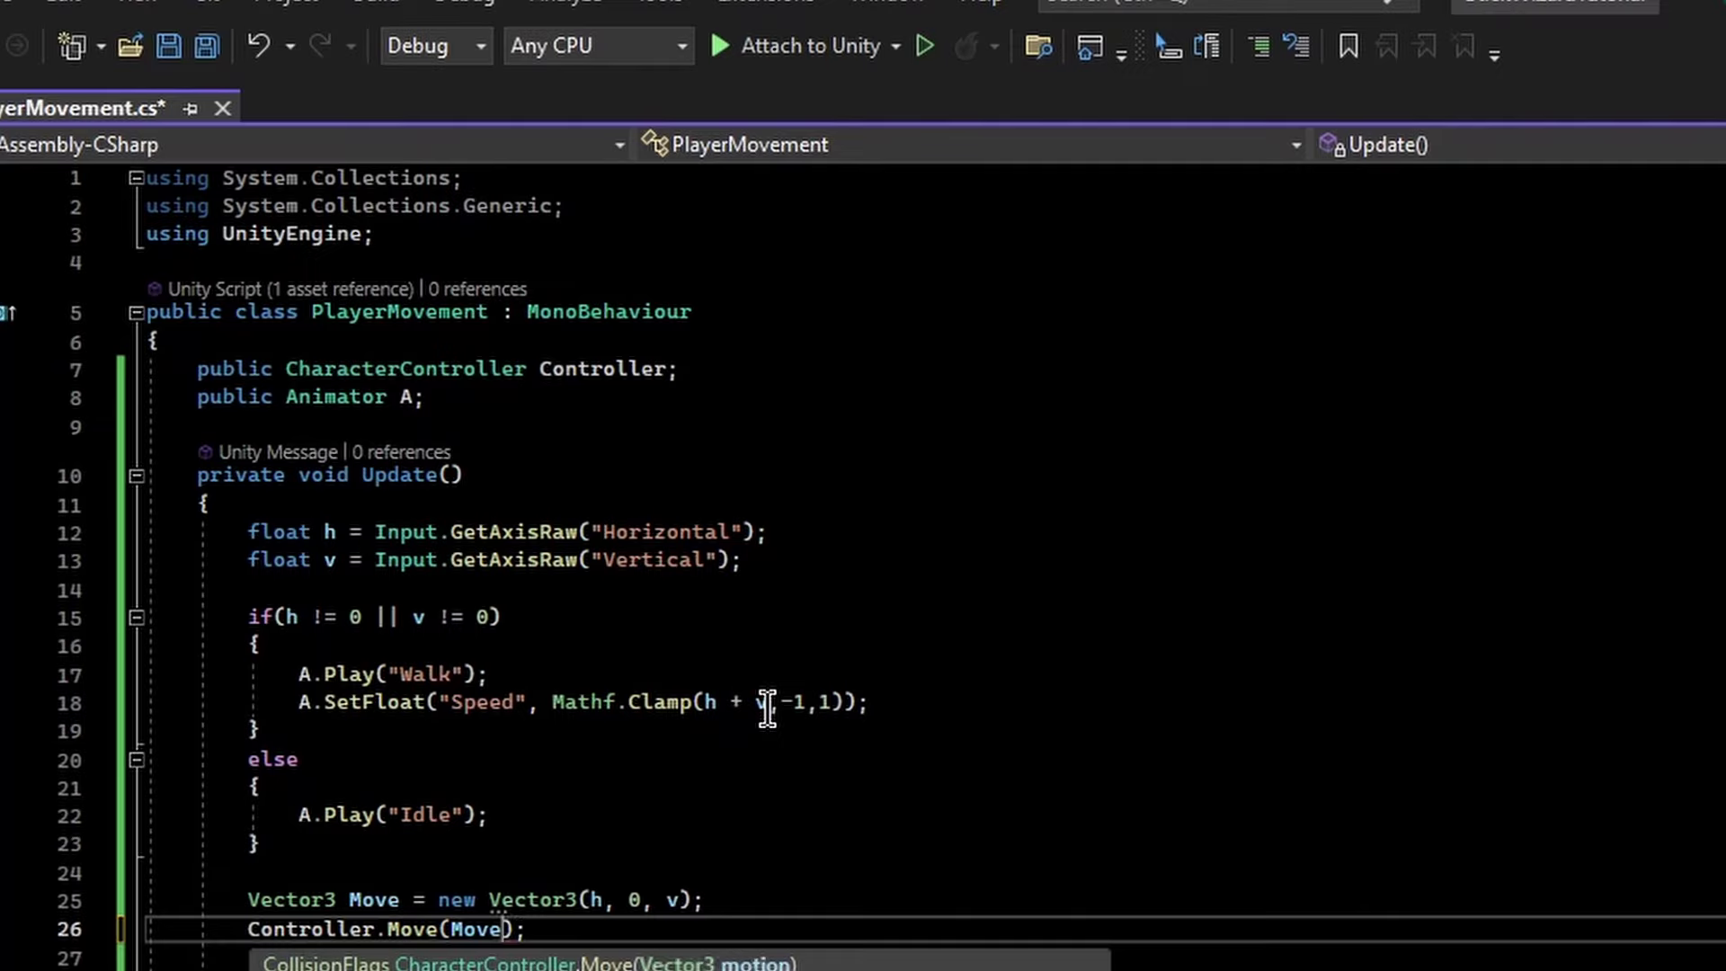
Append a multiplication operator to new Vector3(h, 0, v) and declare a public float Speed field below the Animator field
left_click(691, 901)
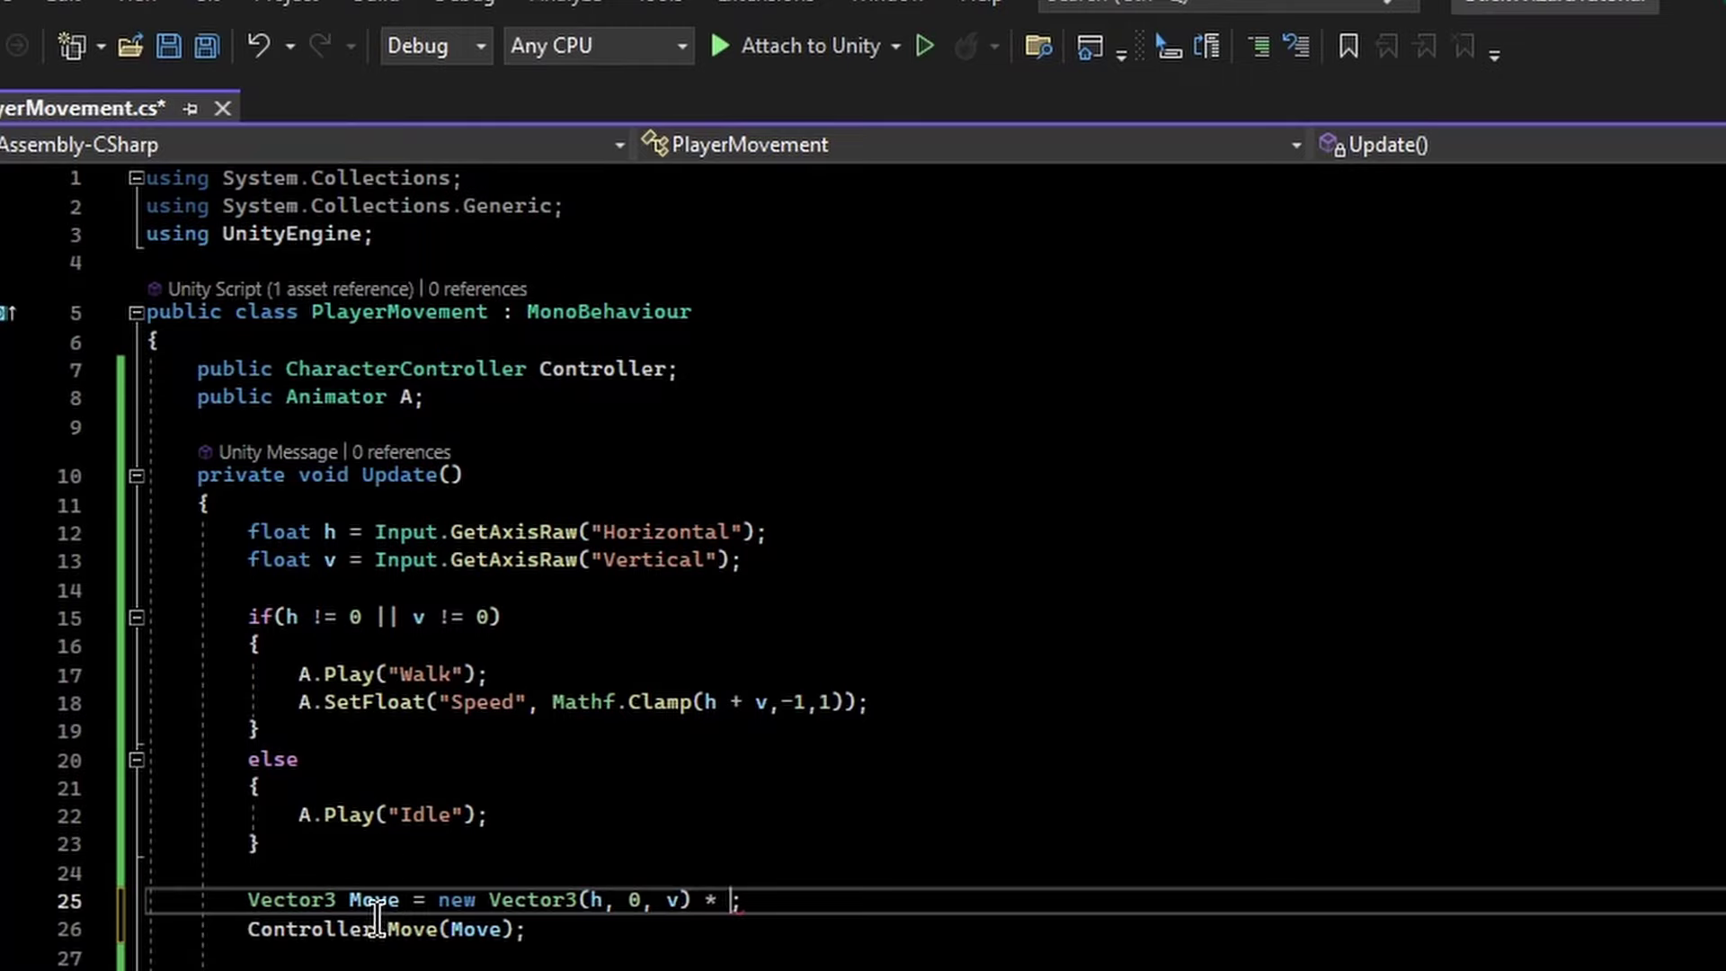
left_click(416, 868)
left_click(483, 396)
key("Return")
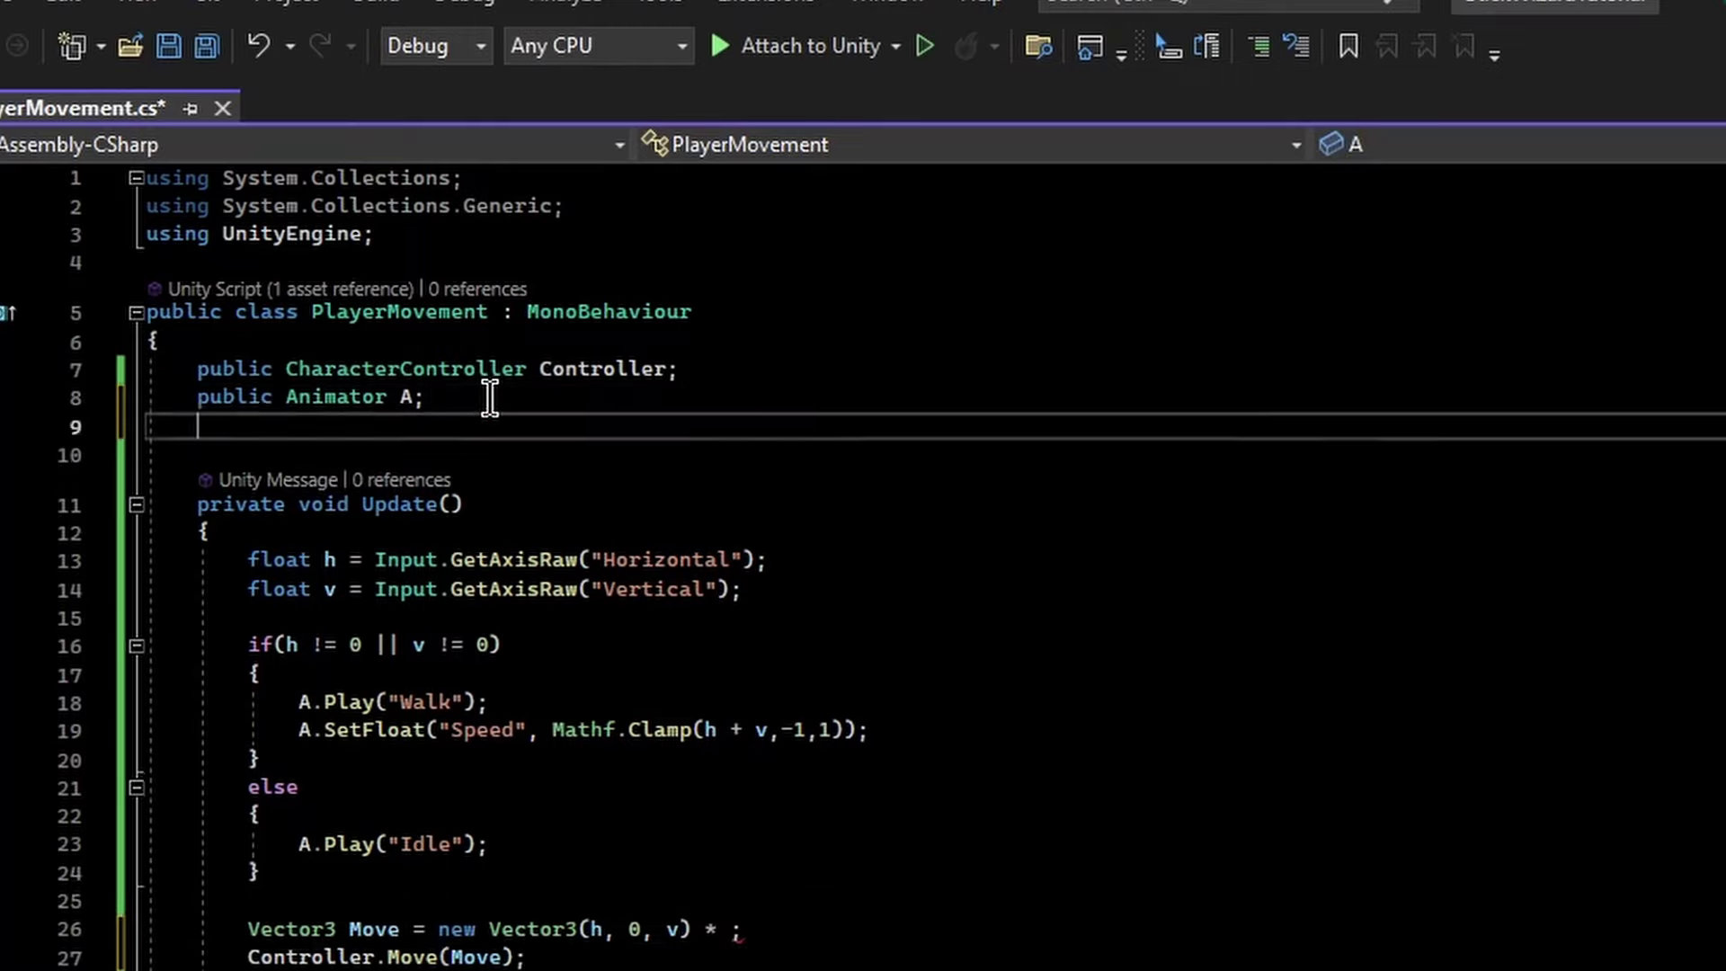
key("Return")
type("public S")
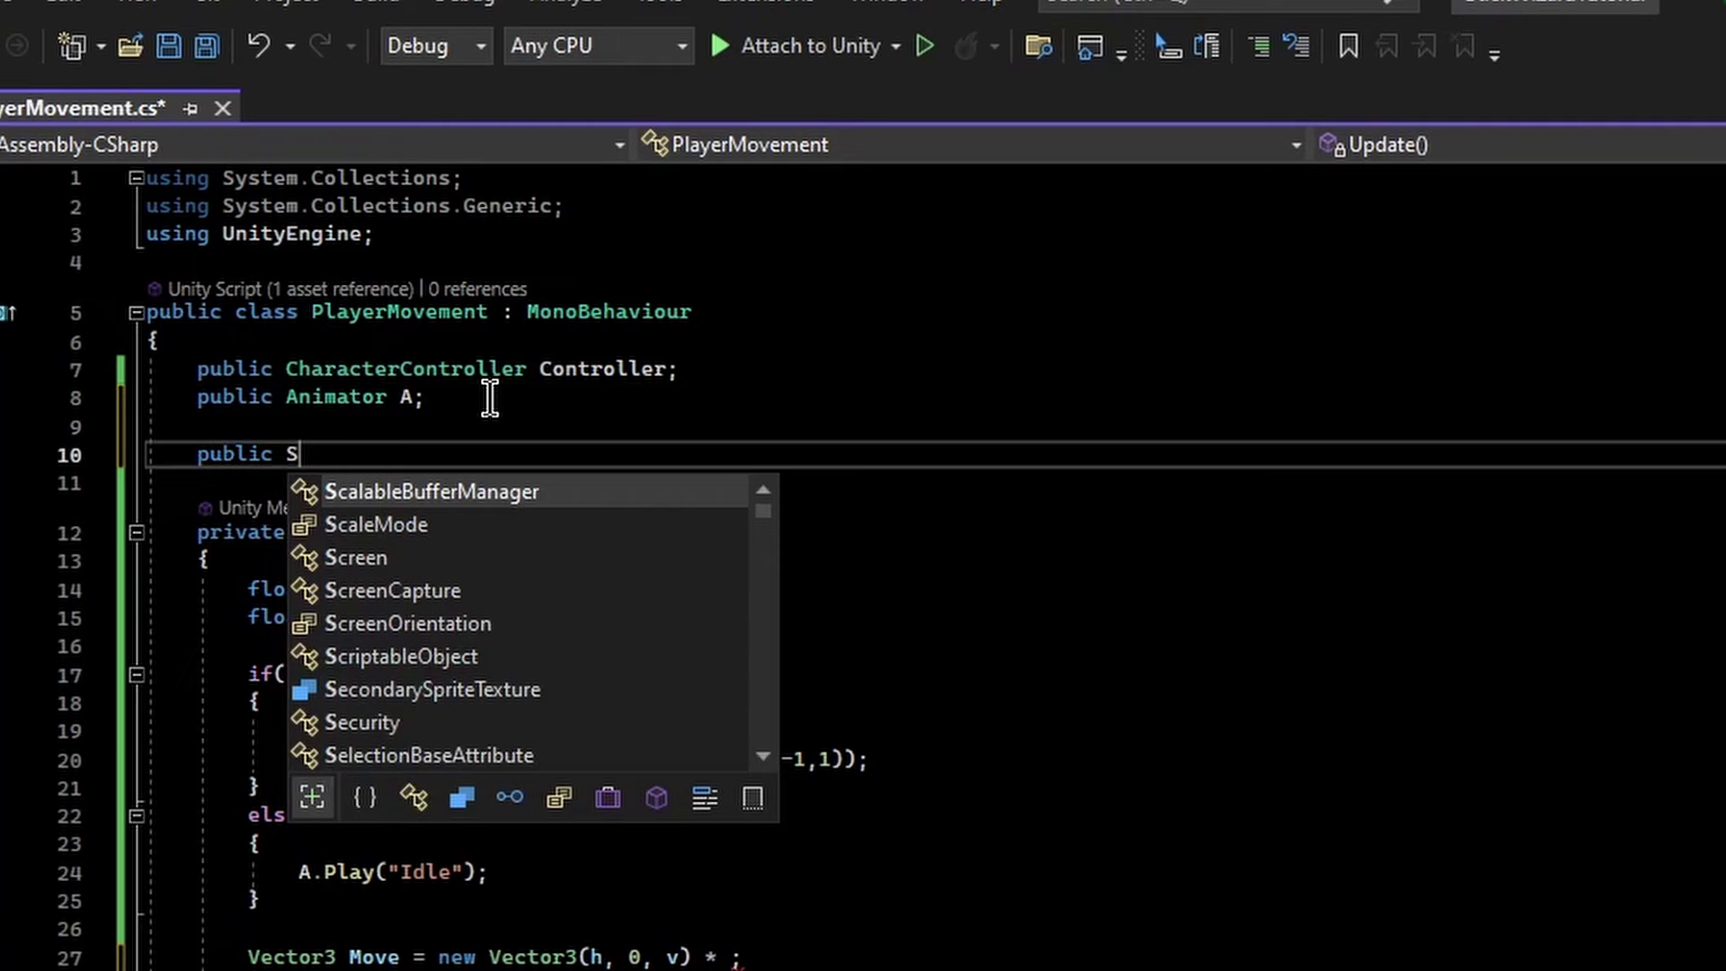
key("BackSpace")
type("flo")
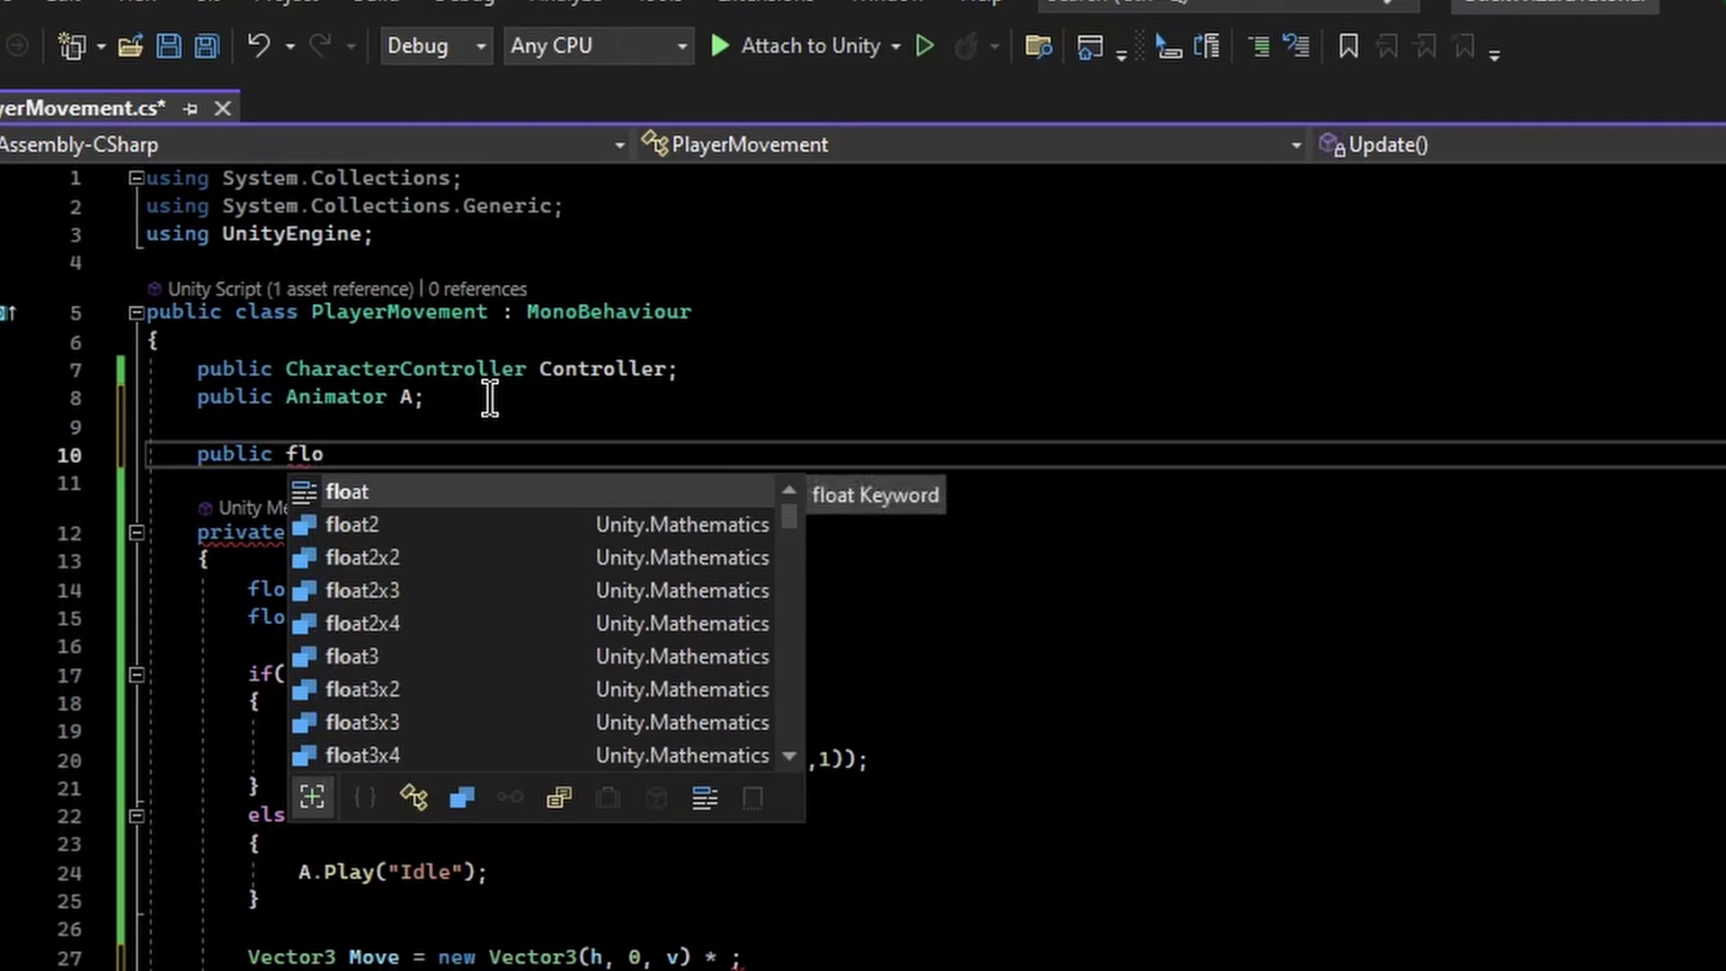
type("at Speed;")
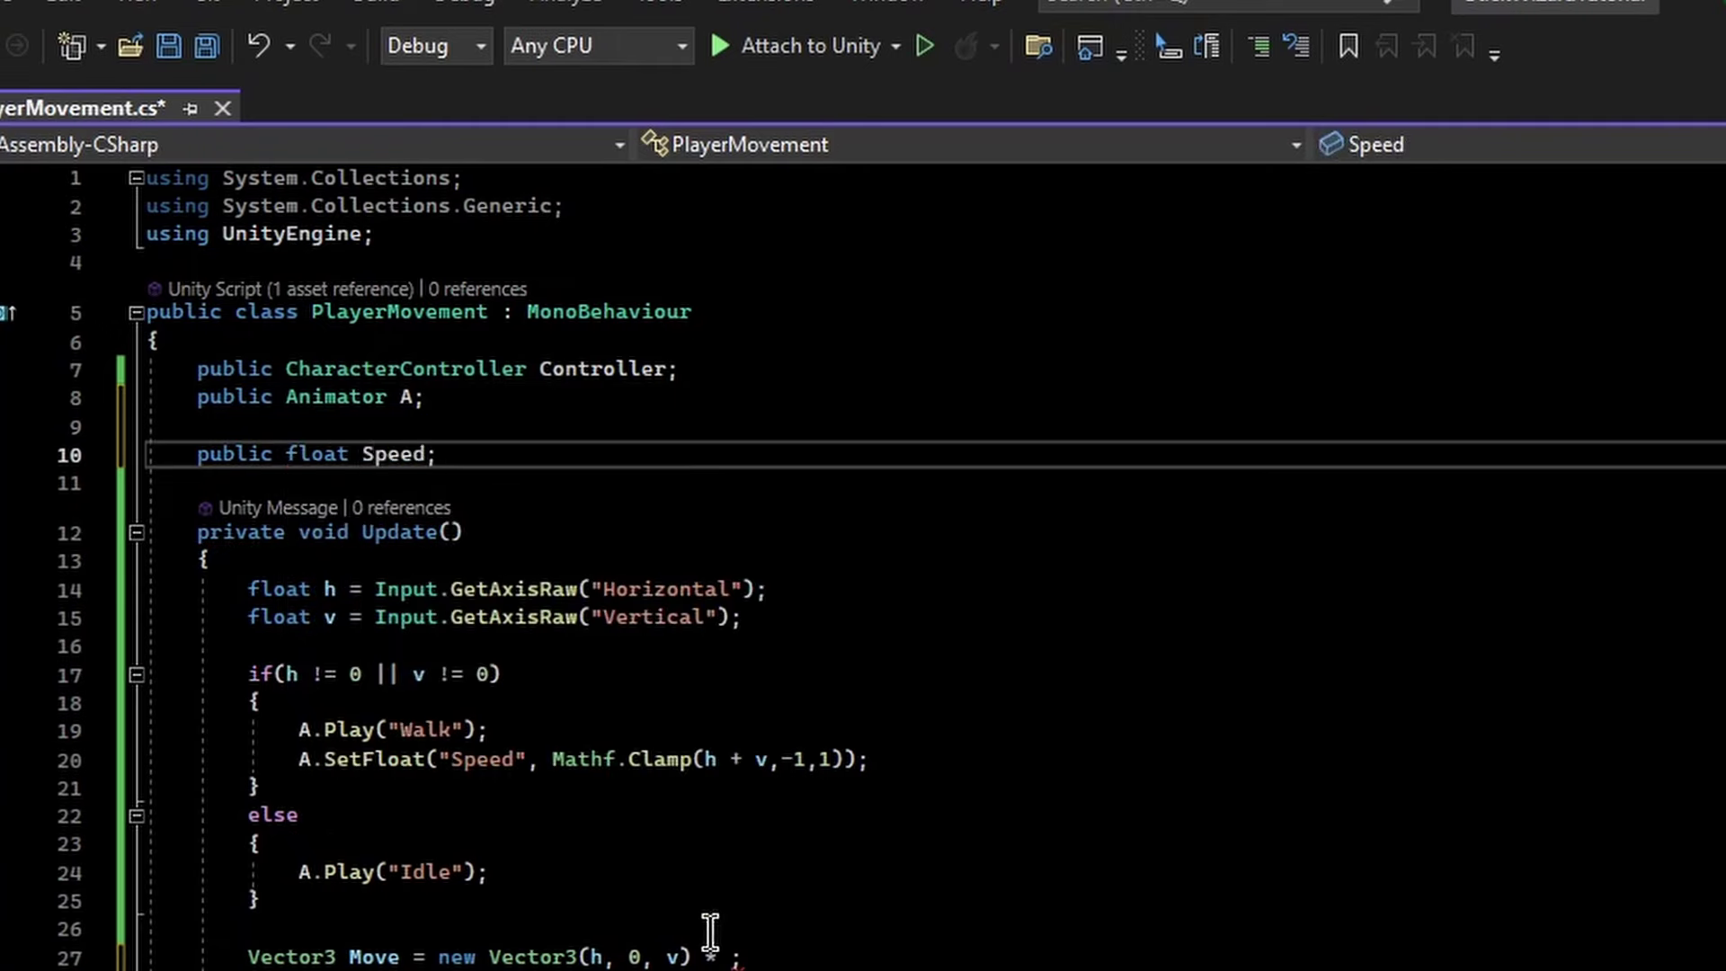
Complete the Move assignment by using Speed as the multiplier of new Vector3(h, 0, v)
left_click(769, 957)
left_click(769, 956)
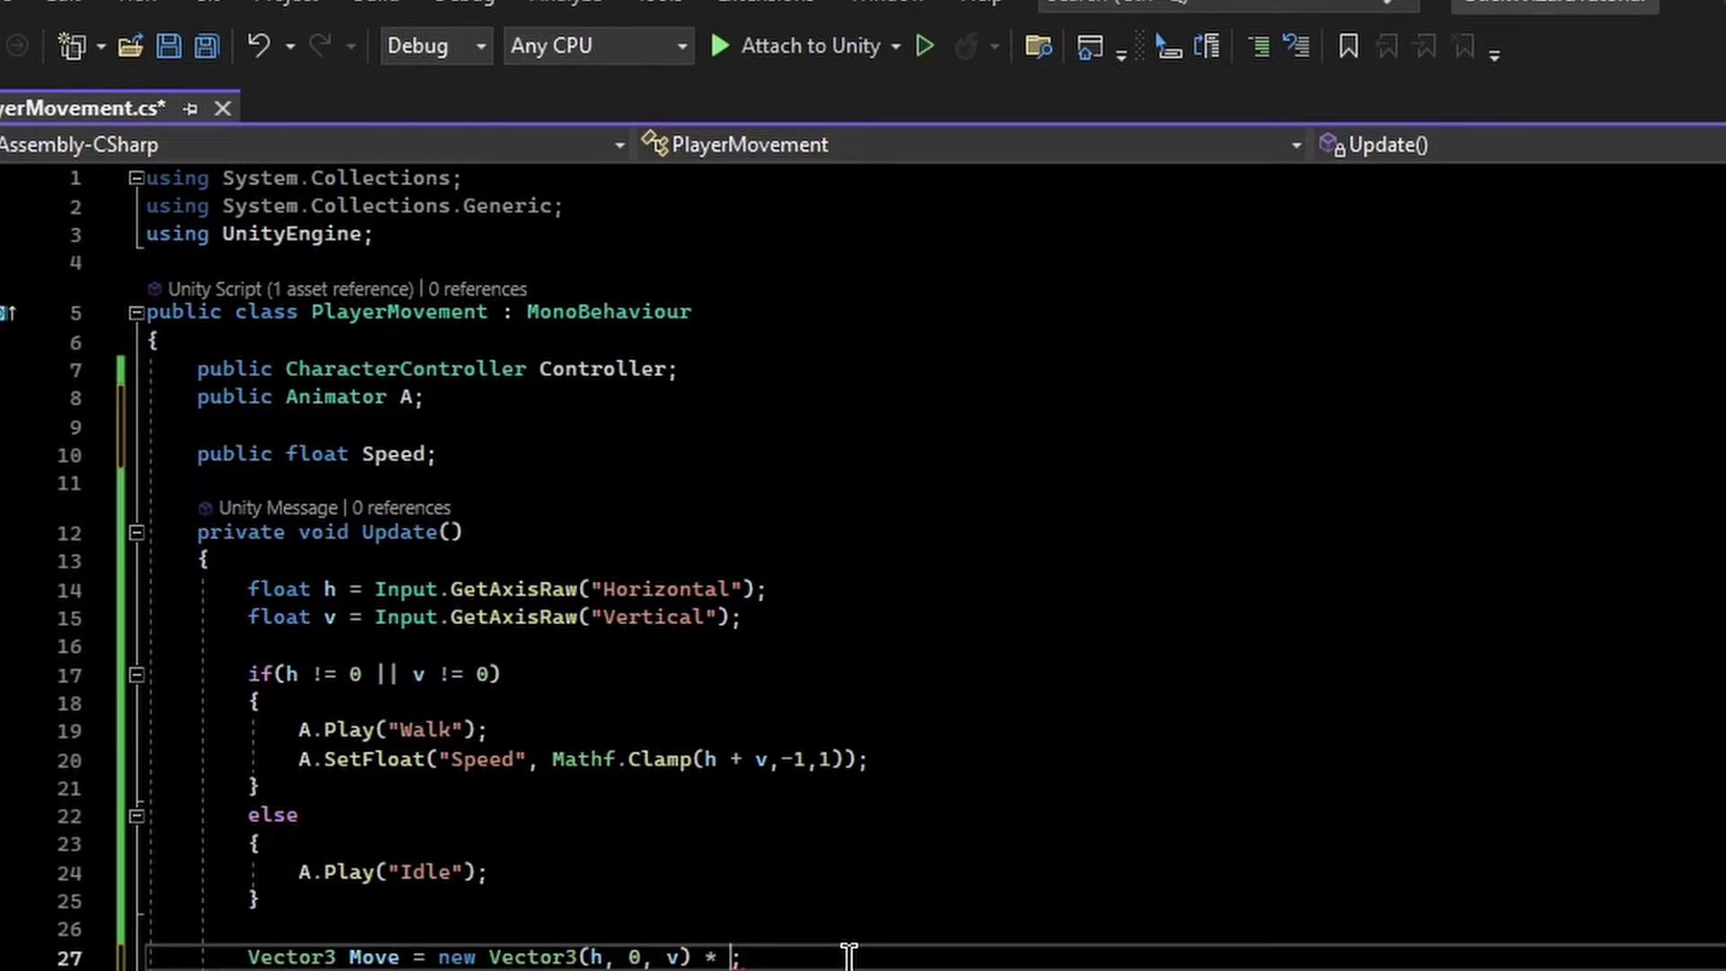
left_click(842, 898)
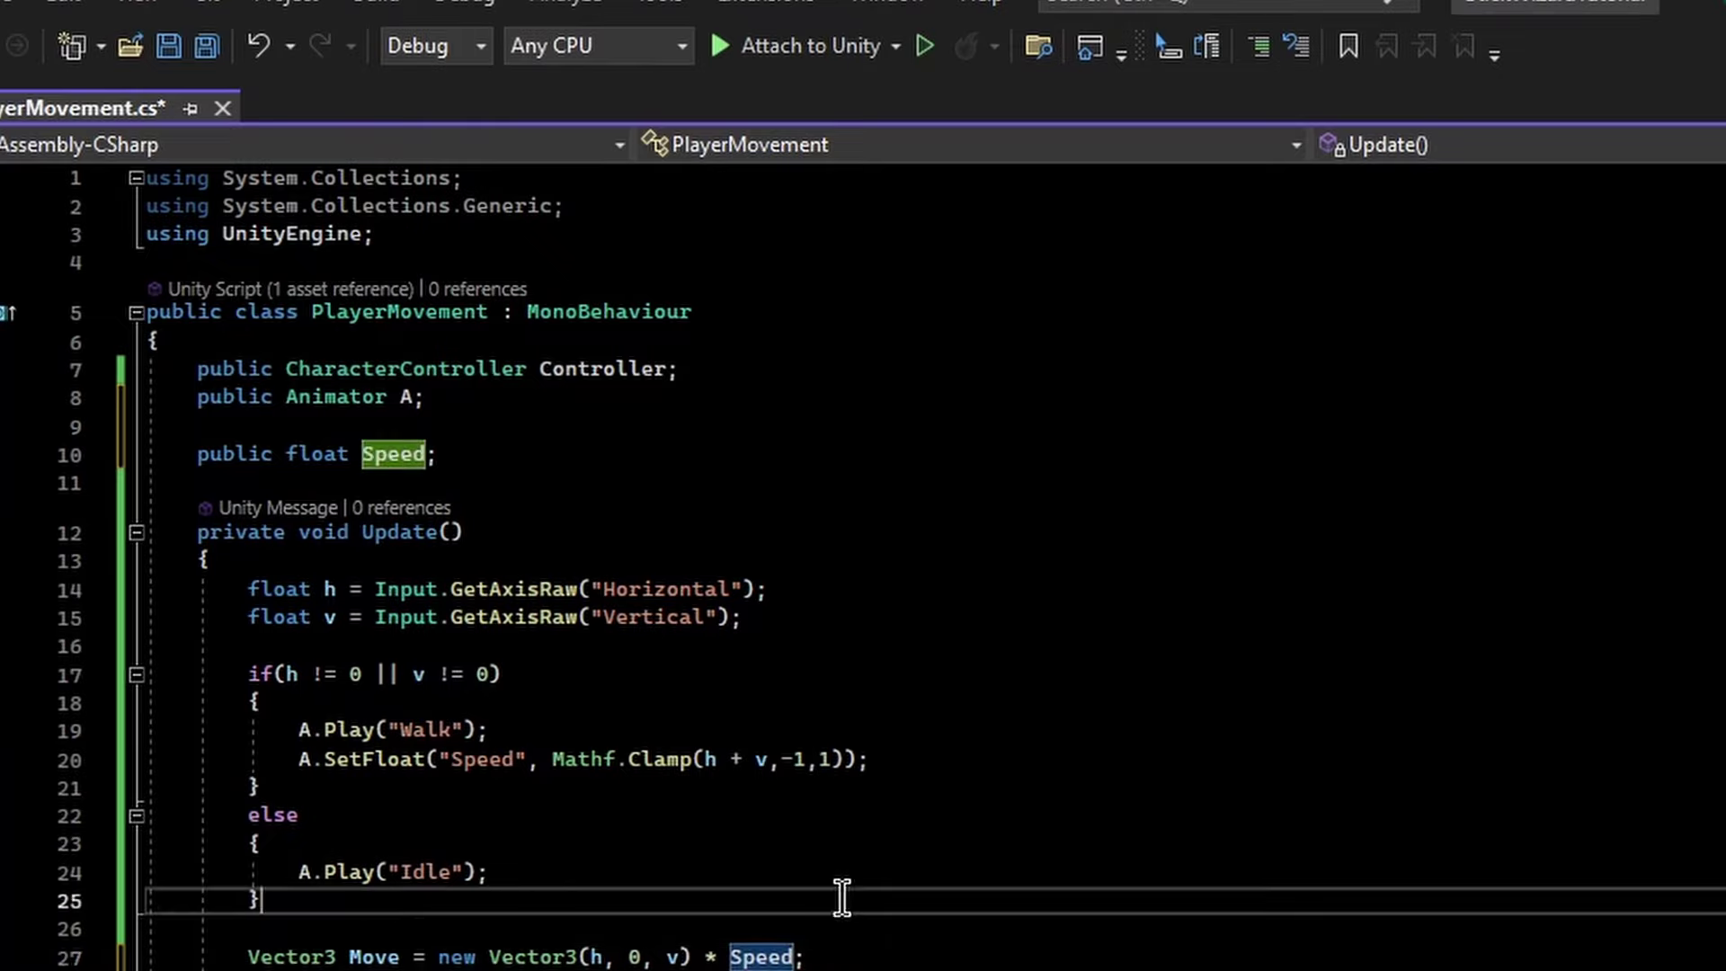
Initialize the public Speed field to .01f and save the script
left_click(420, 454)
type("=")
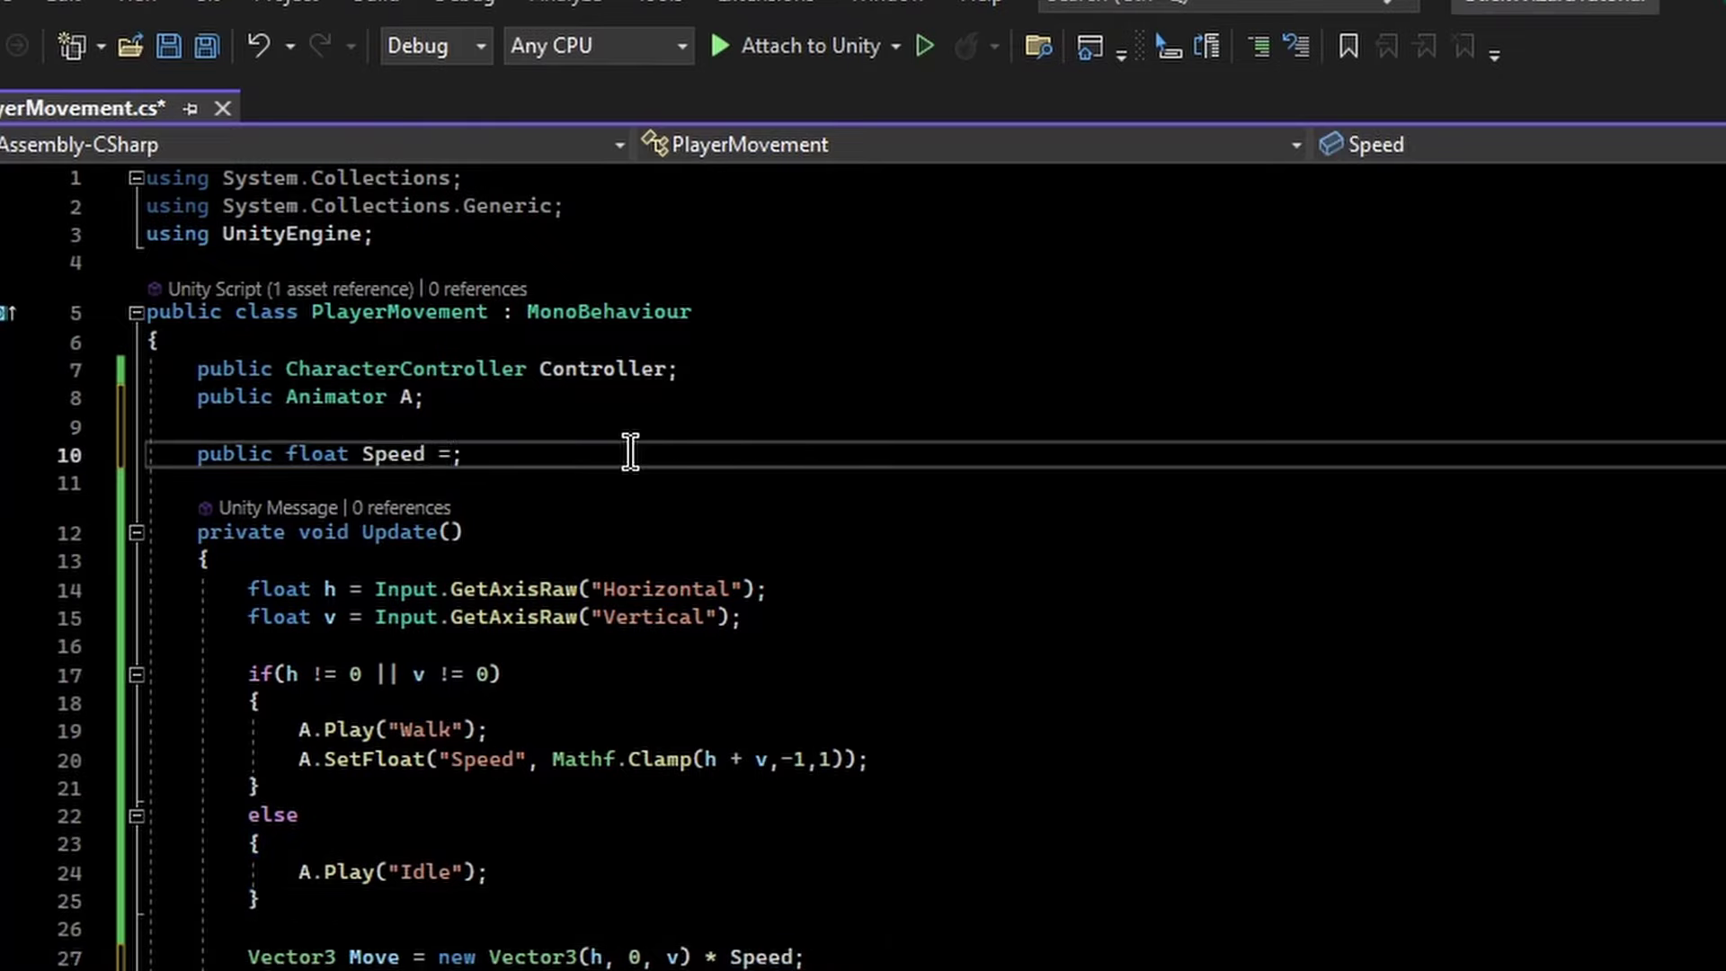
type(" .01f")
left_click(206, 45)
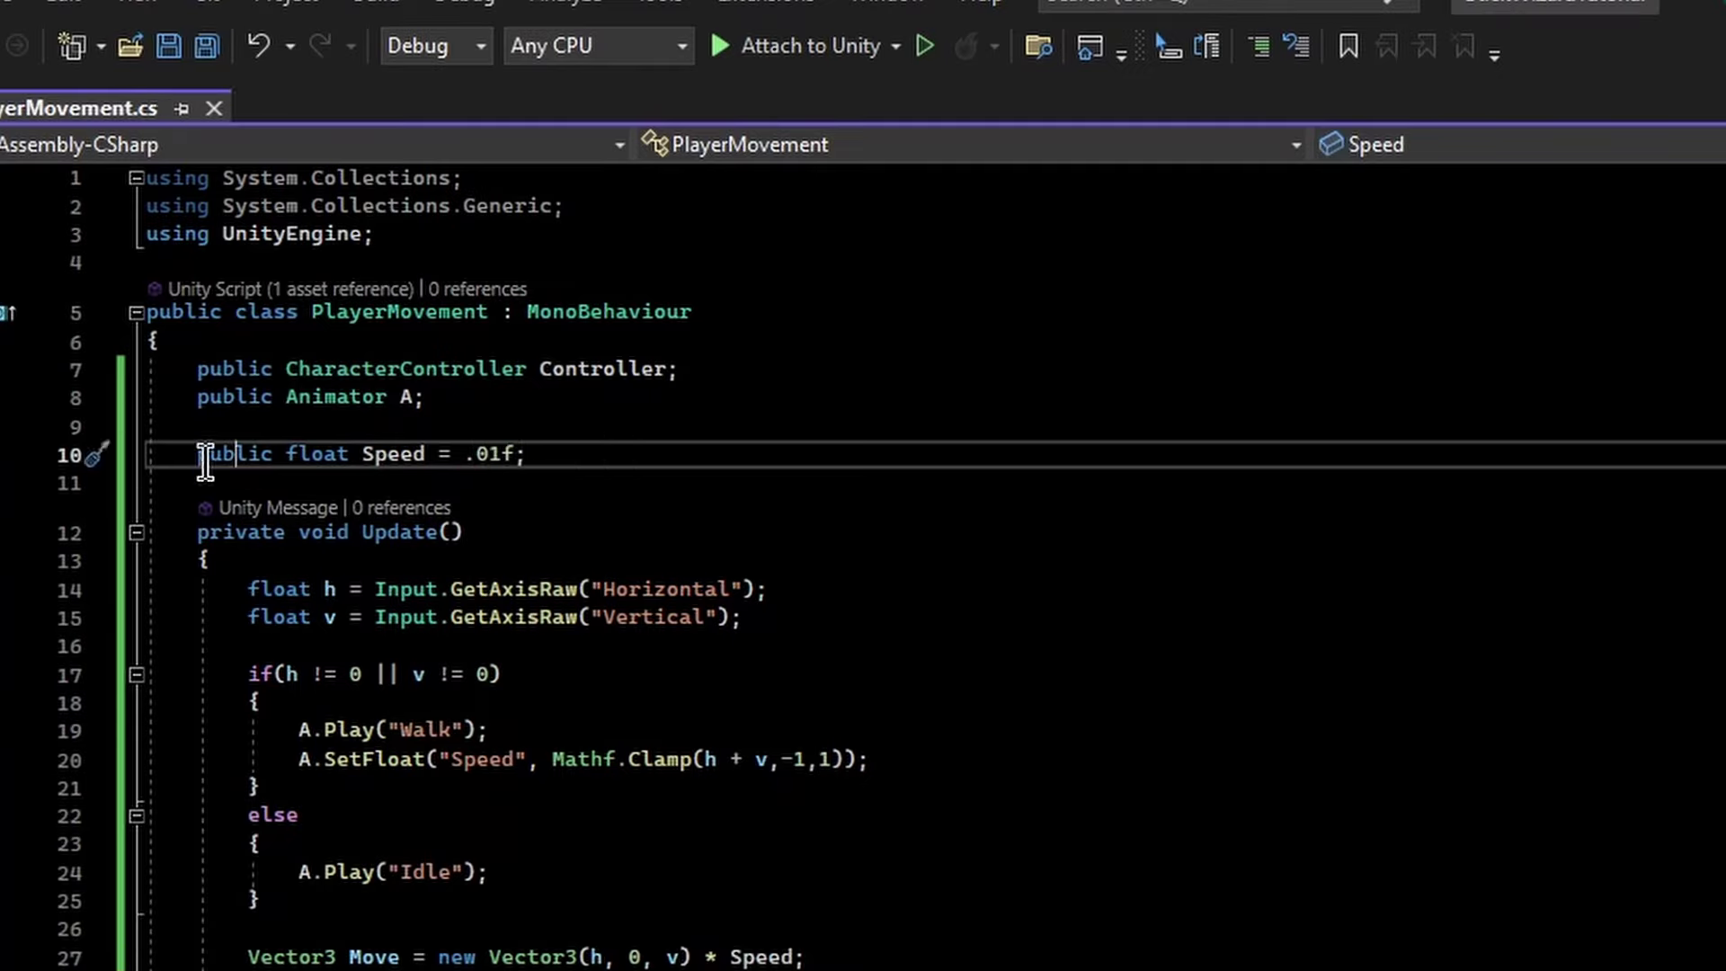
Examine the access modifier, type and name in the Speed field declaration
left_click_drag(199, 454, 441, 452)
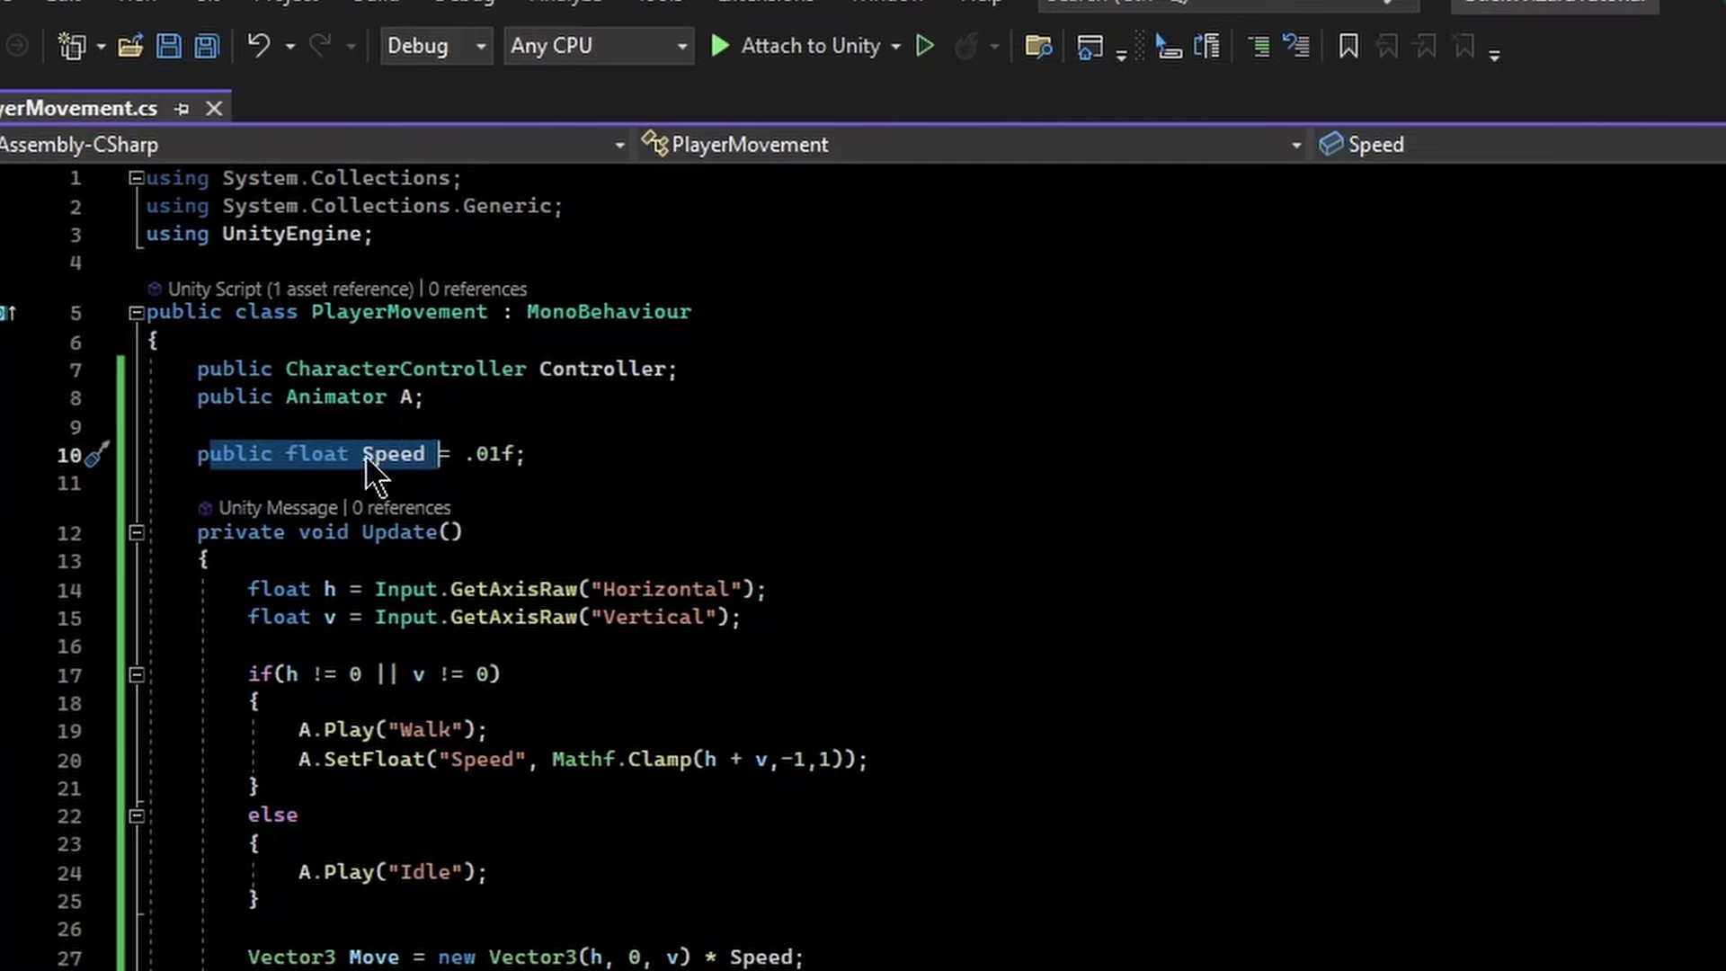
left_click(337, 454)
double_click(324, 454)
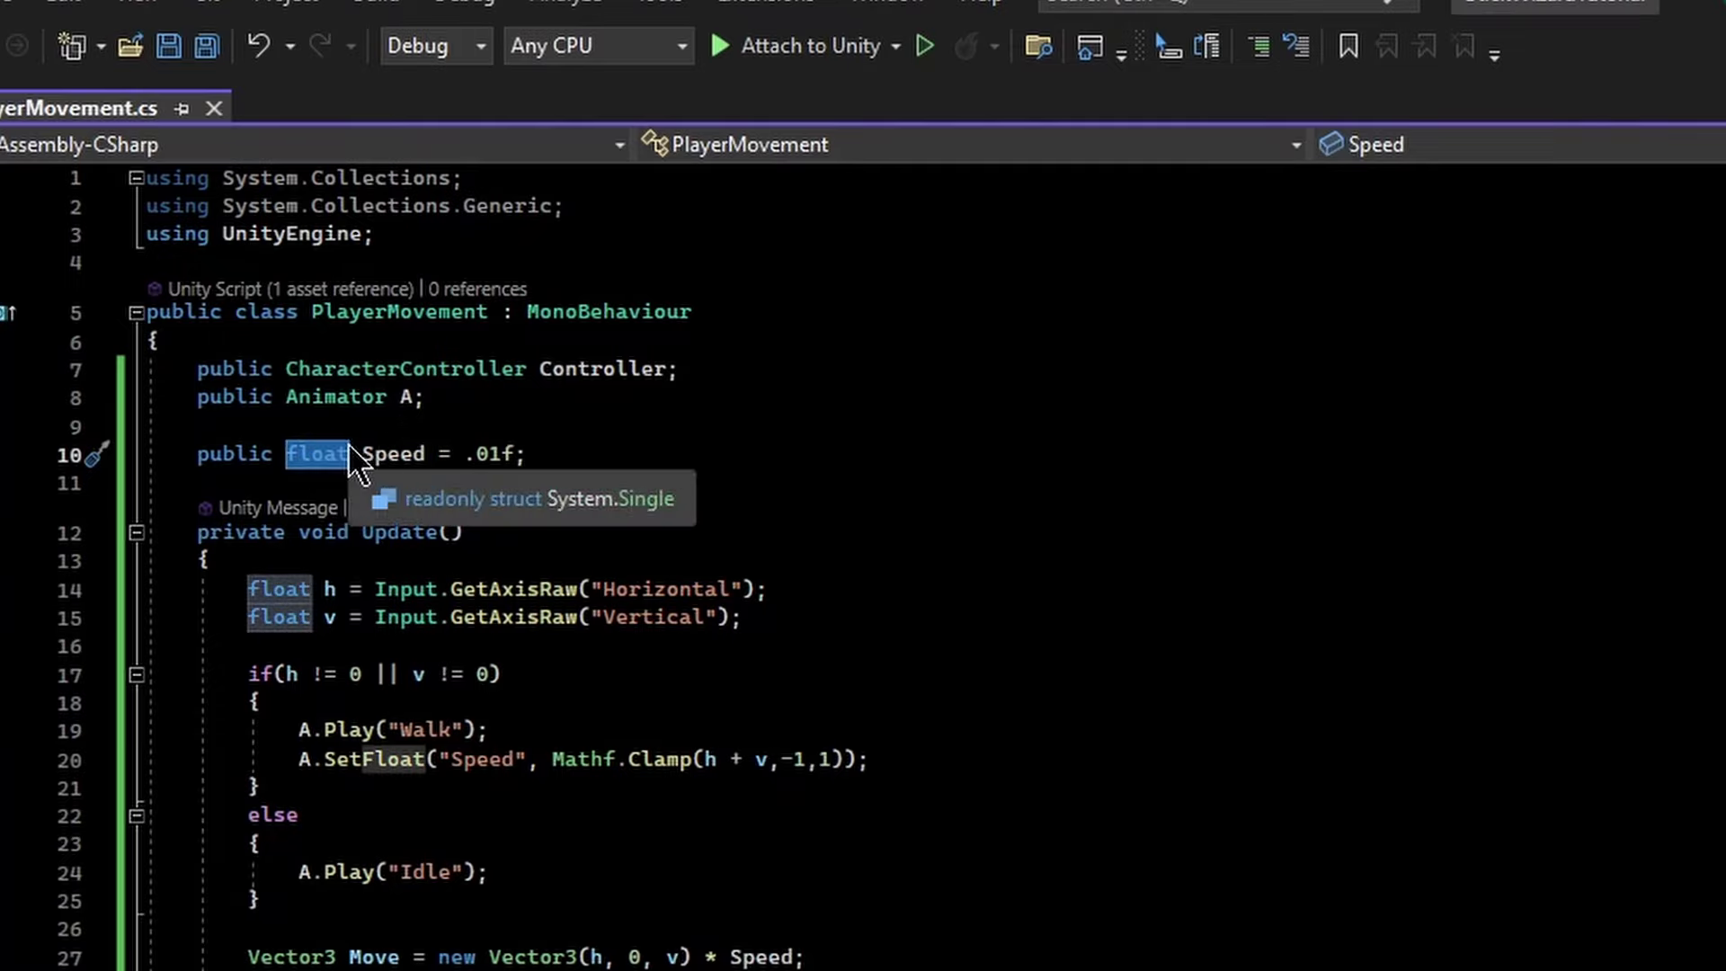
left_click(460, 455)
left_click(199, 454)
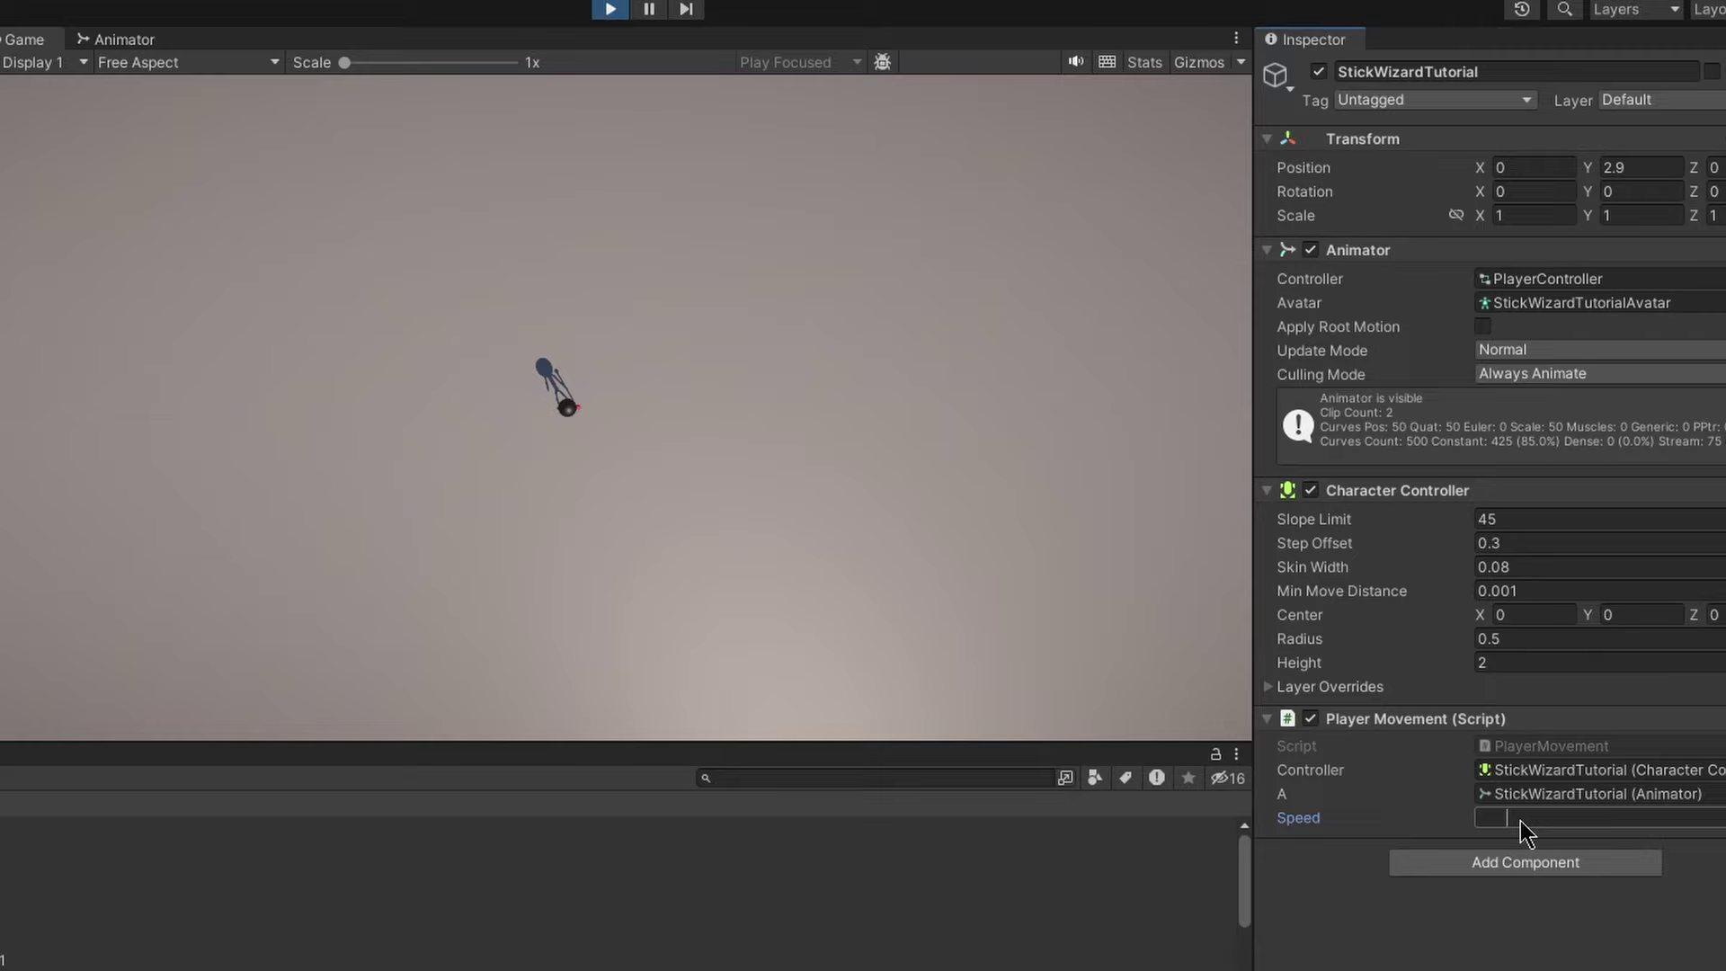
Clear the Speed value of StickWizardTutorial's Player Movement component while the game is running
left_click(1519, 821)
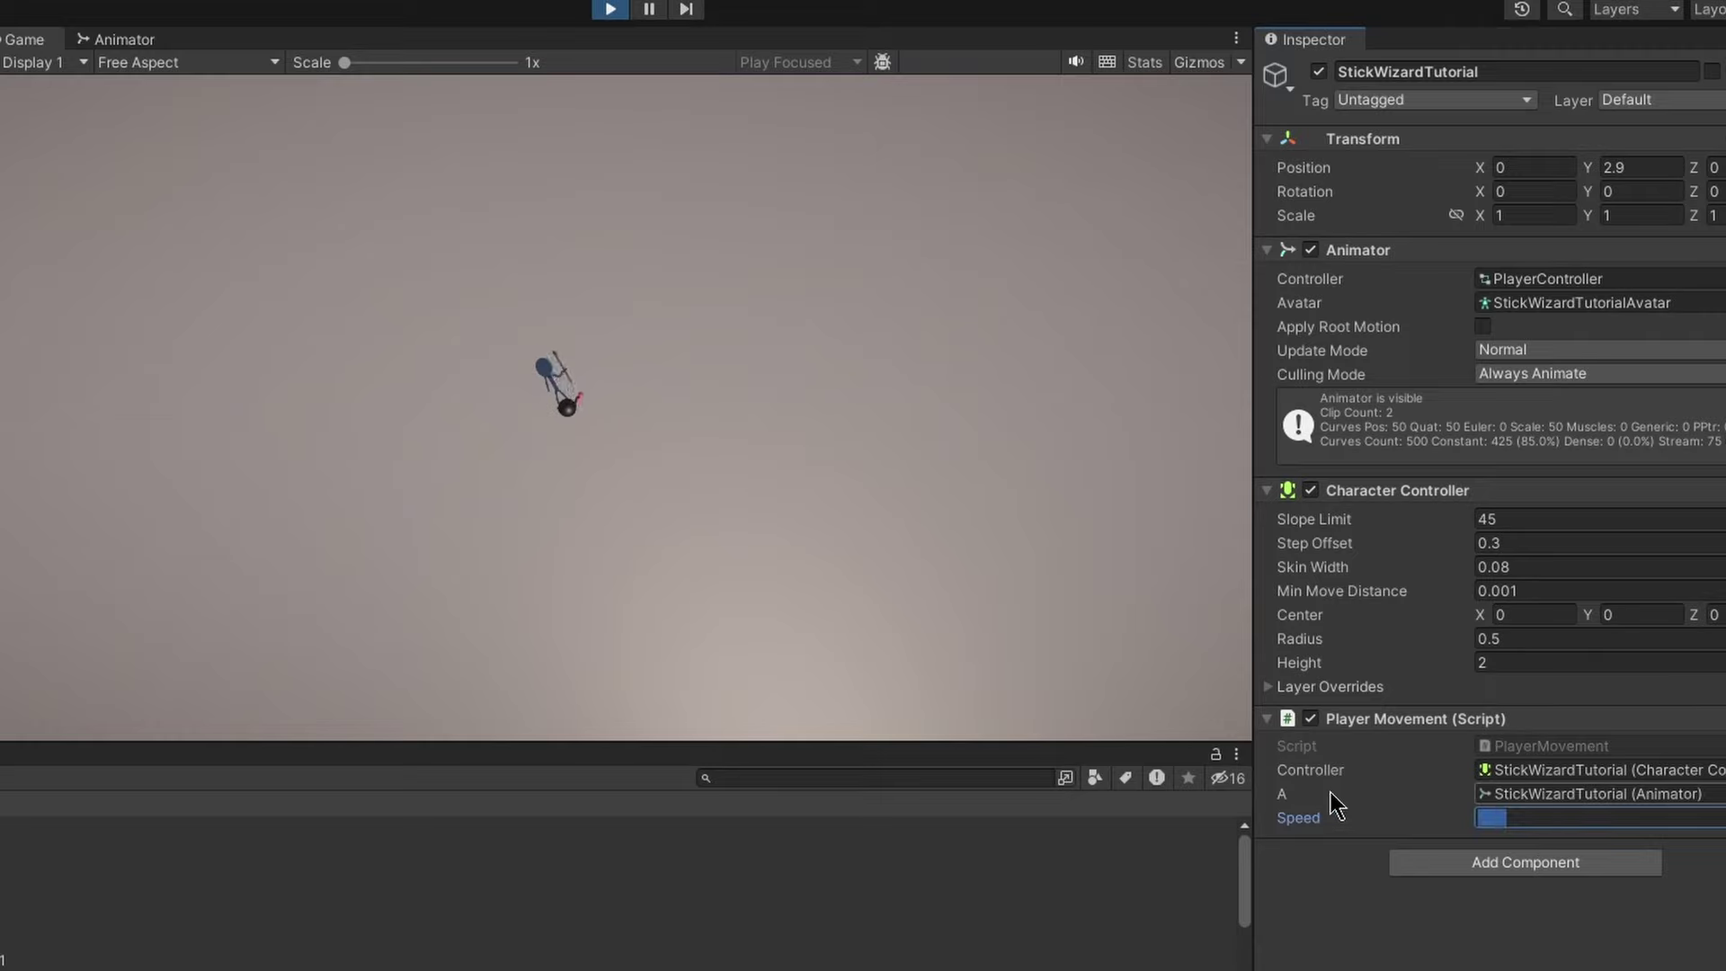
key("BackSpace")
left_click(1536, 815)
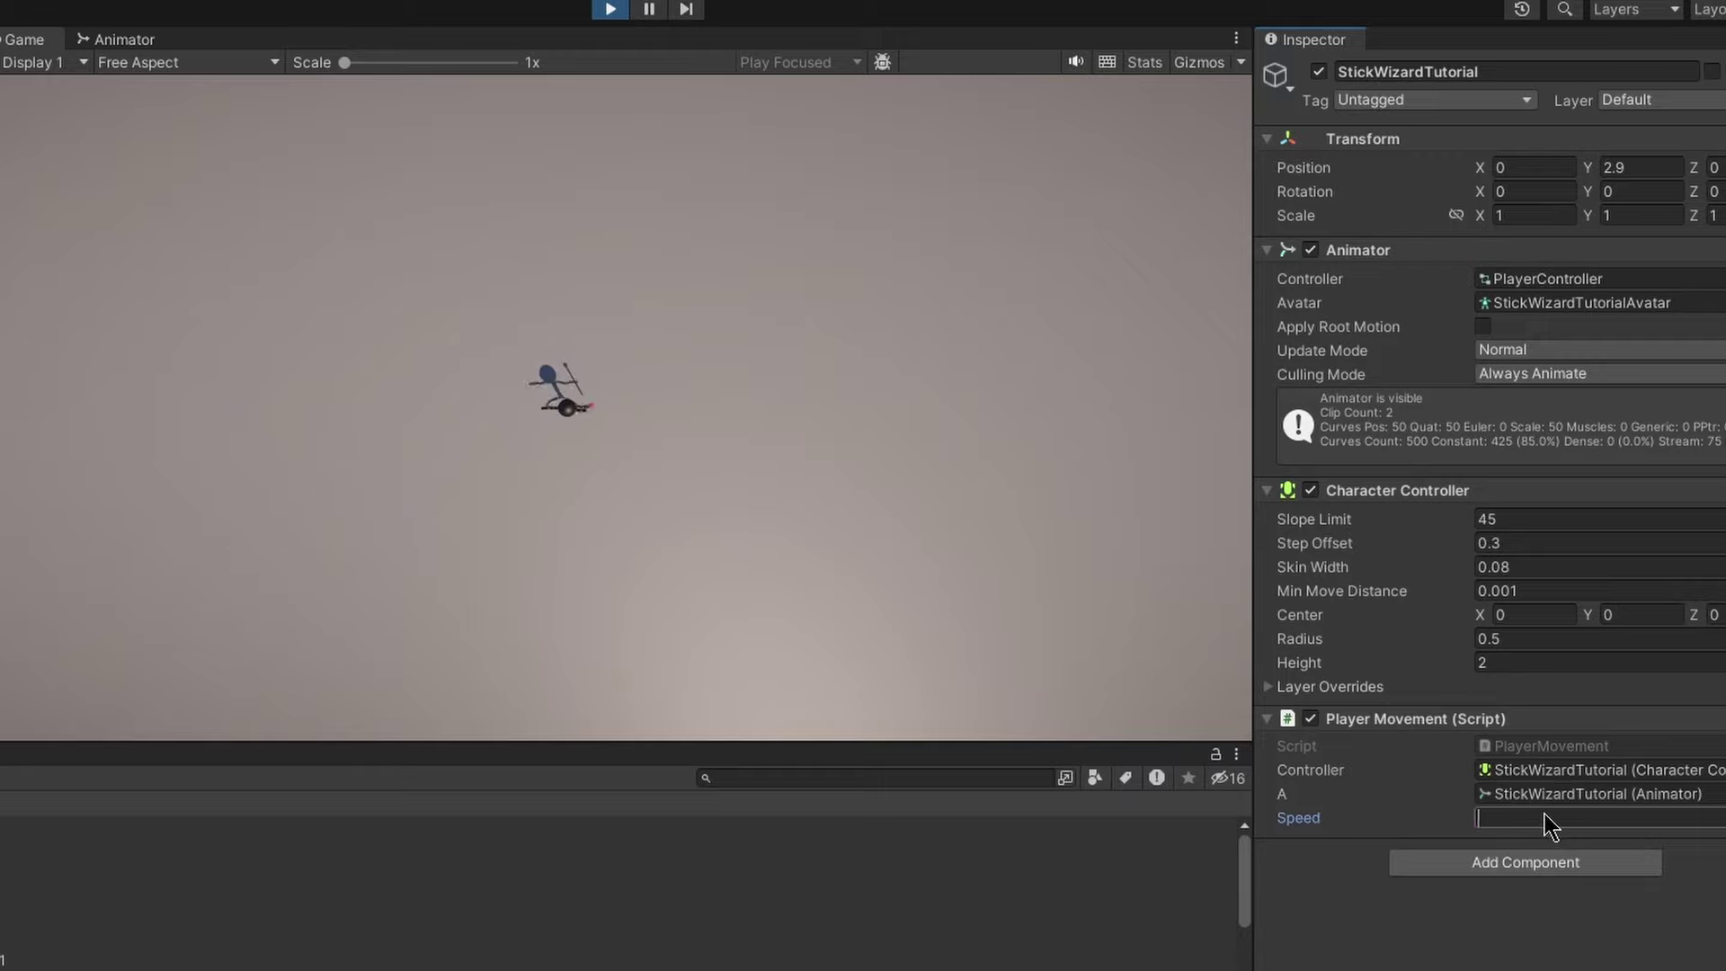
Test the stick wizard's movement in all four directions in the running game, and stop play mode
left_click(746, 322)
key("d")
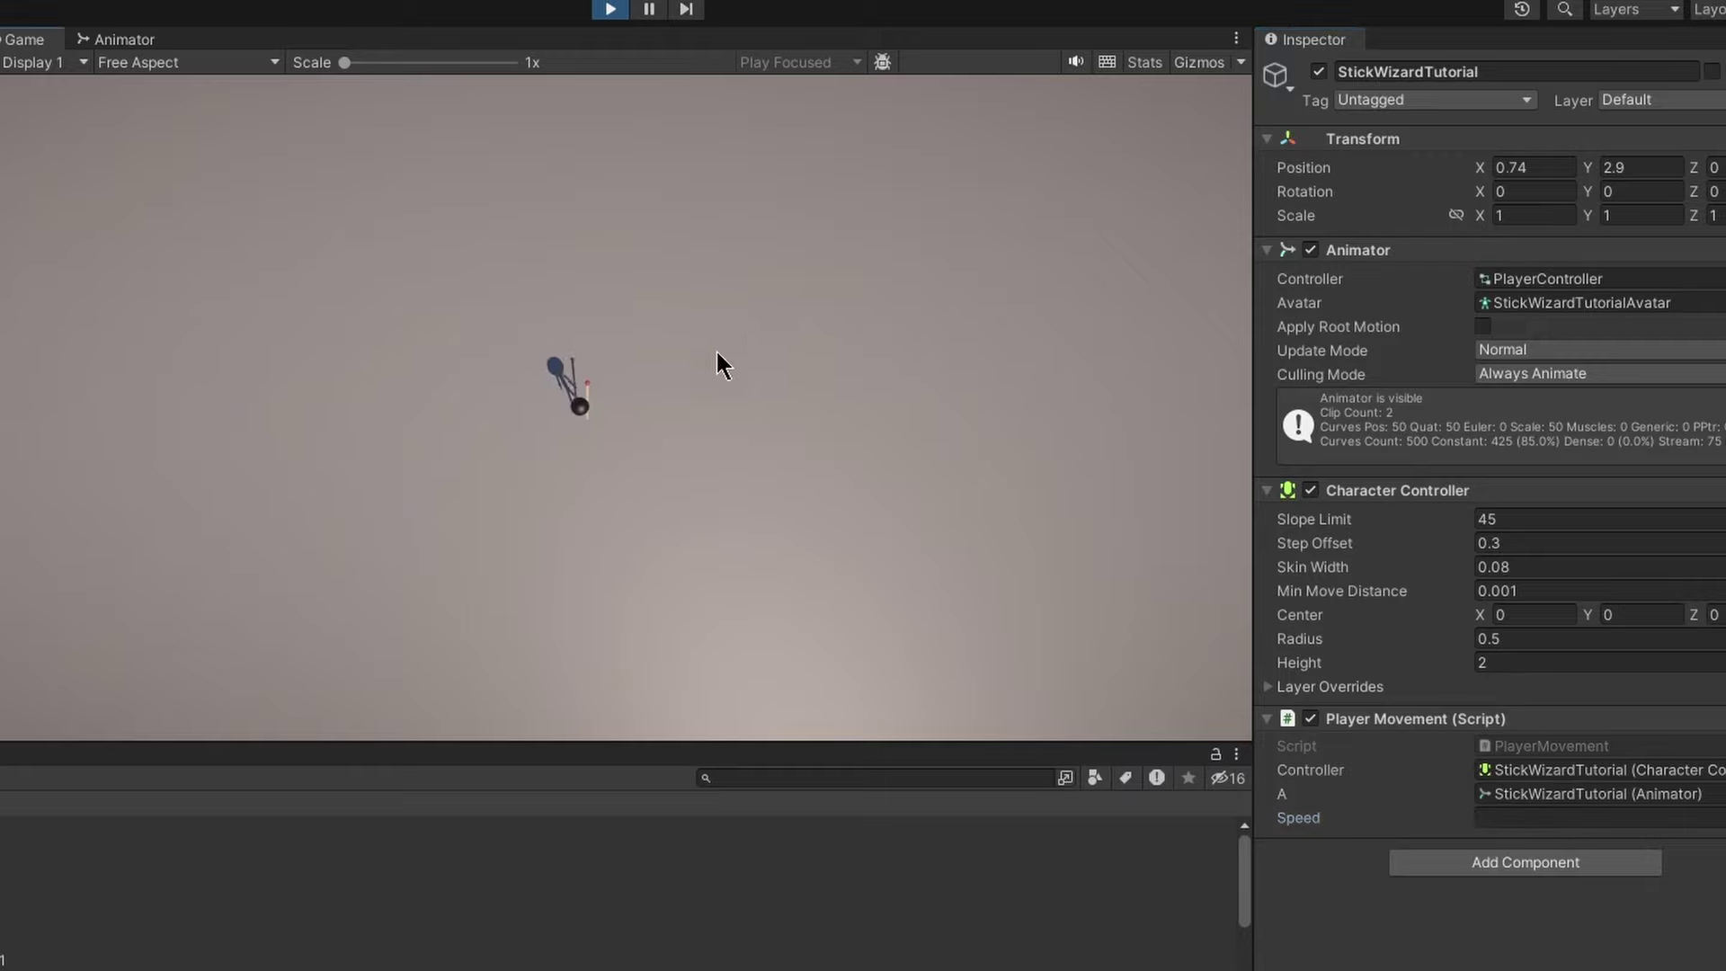
key("s")
key("d")
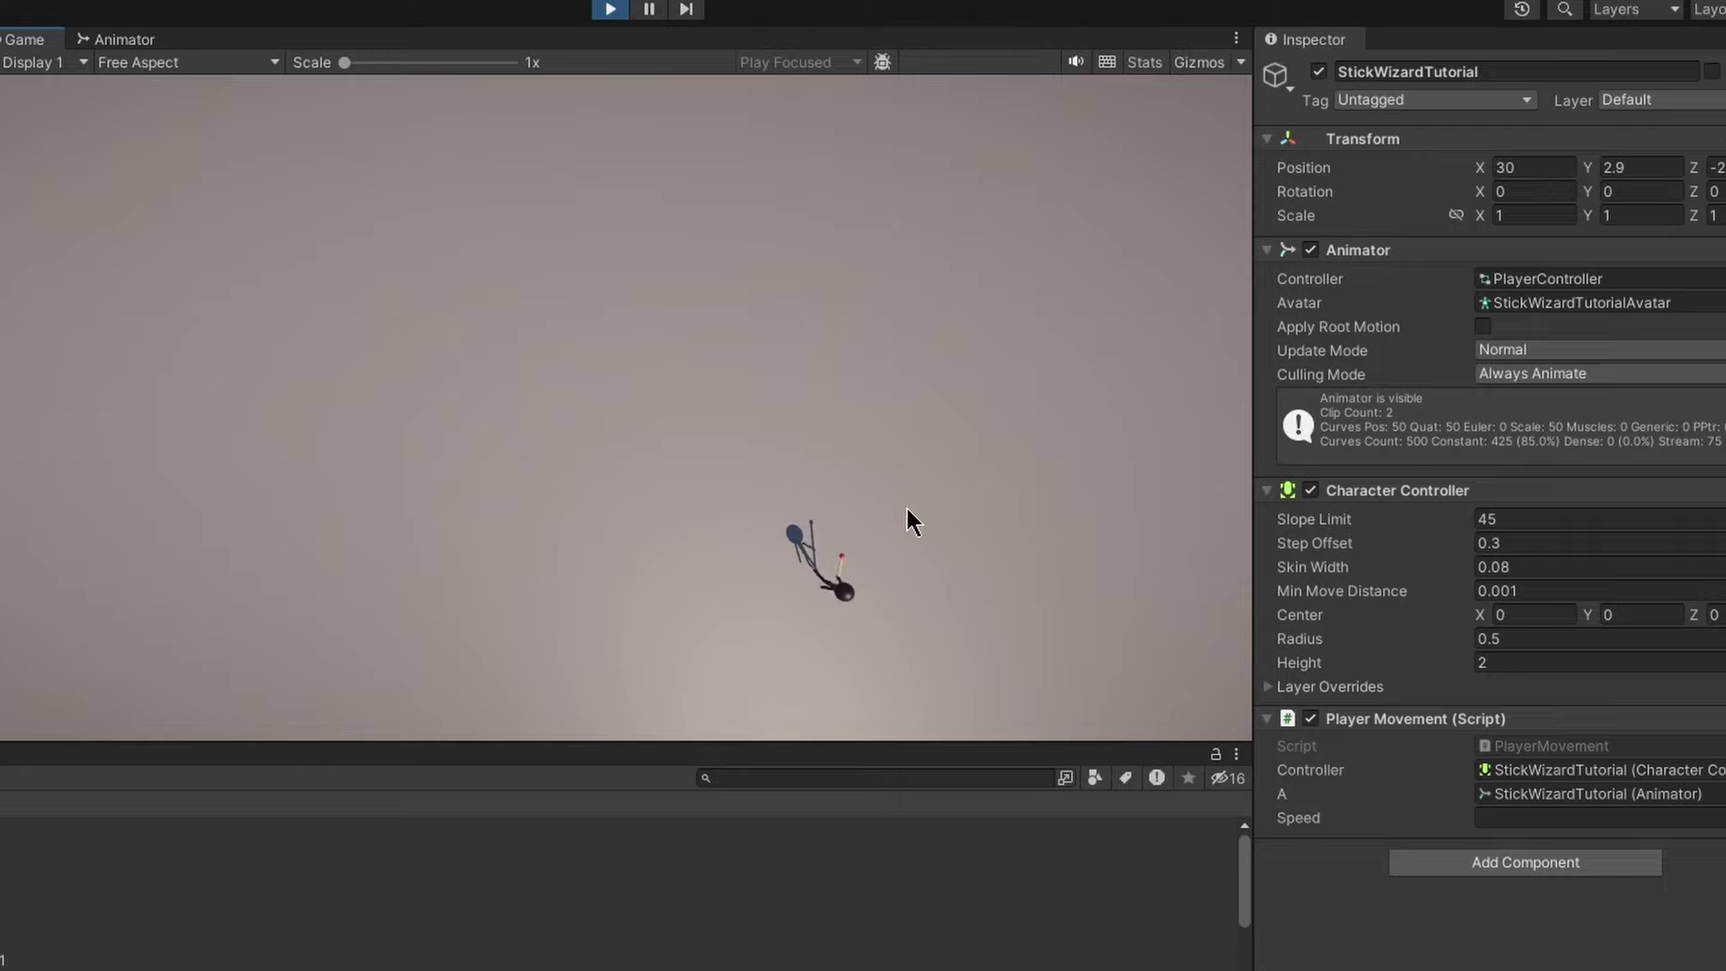
key("w")
key("a")
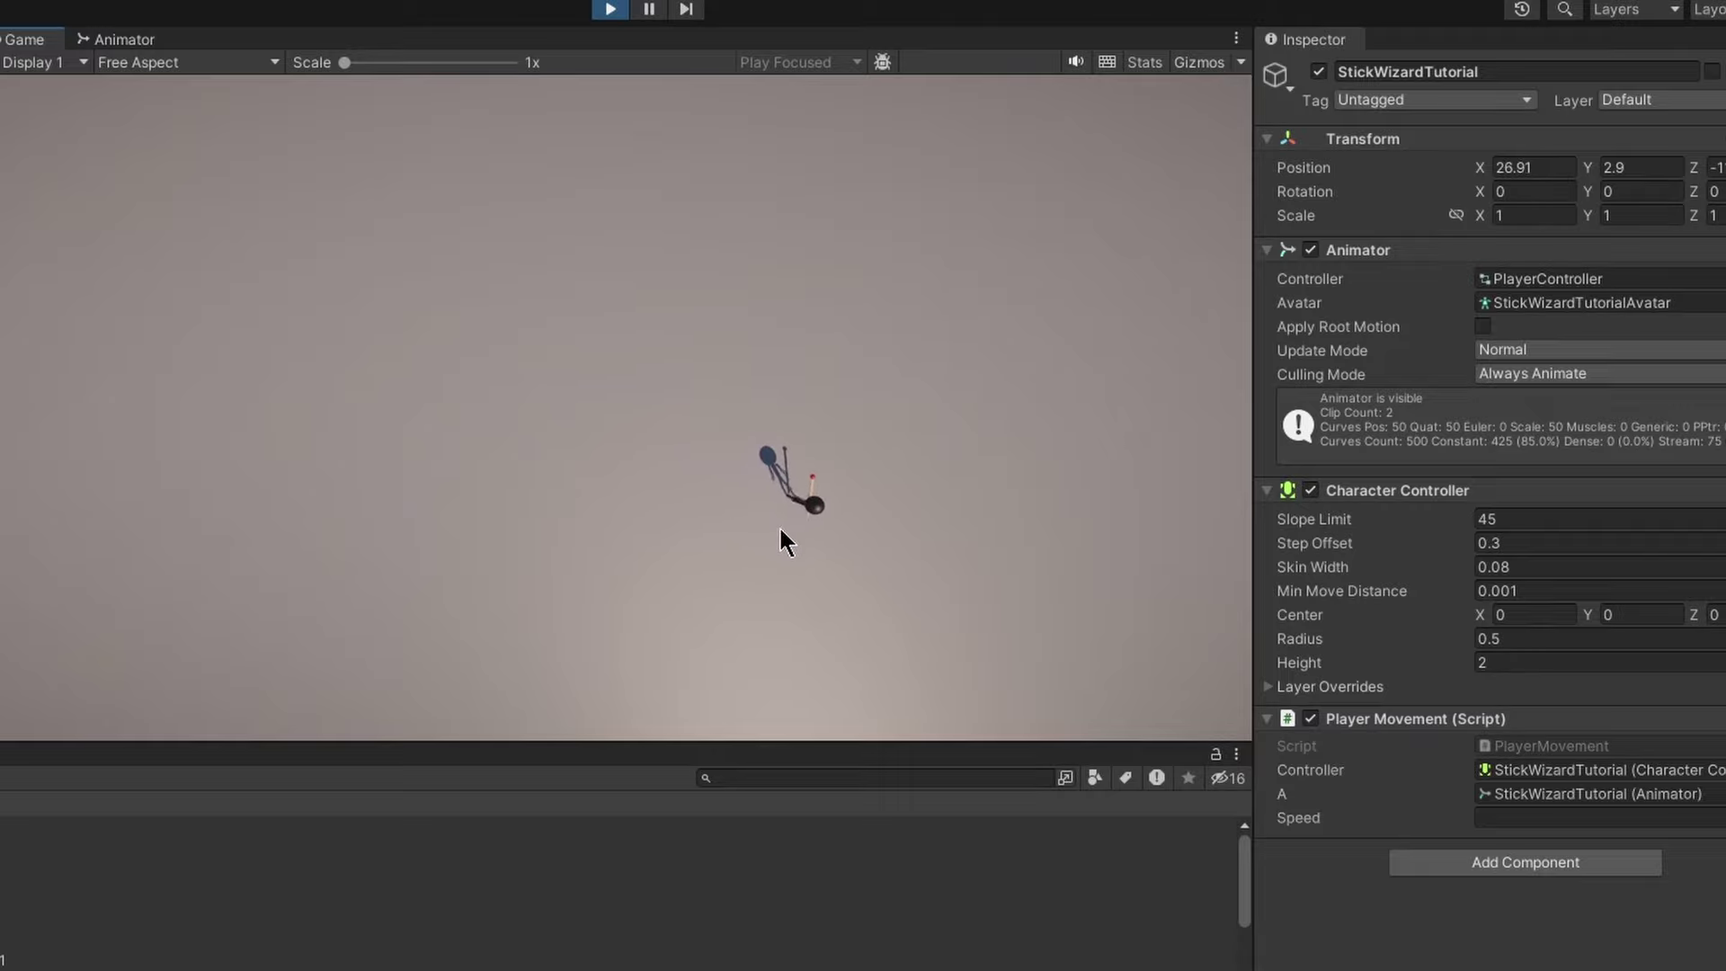
left_click(610, 9)
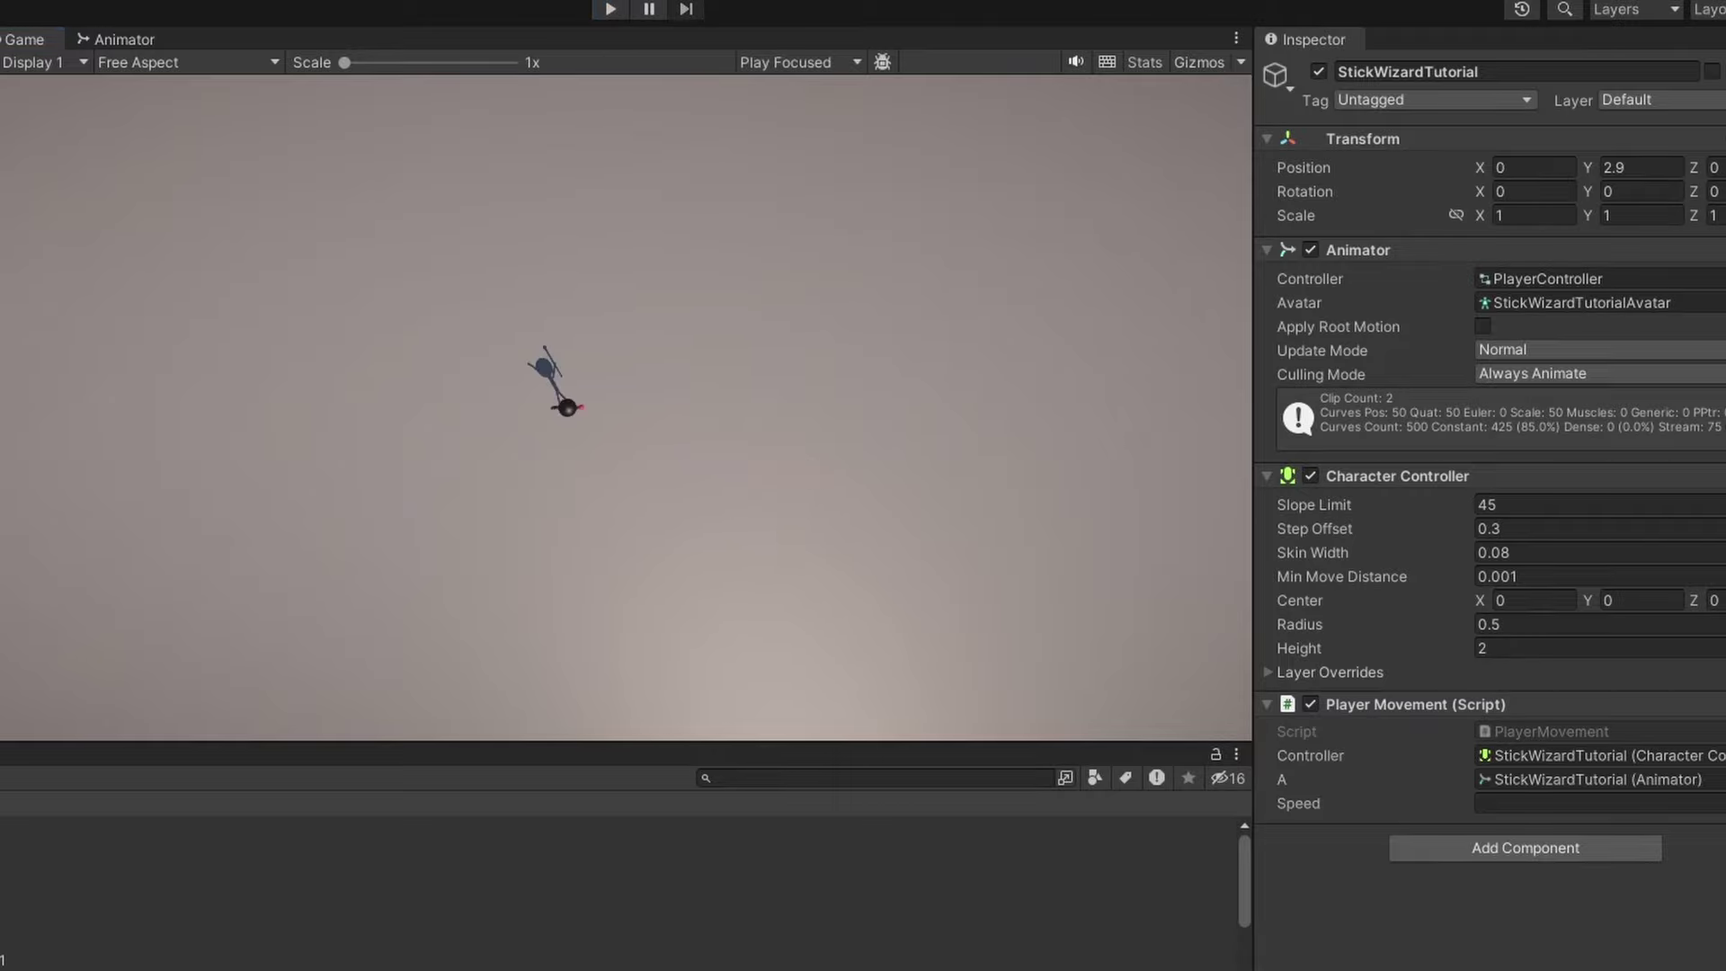
Switch to Visual Studio, delete the A.SetFloat("Speed", Mathf.Clamp(h + v,-1,1)); line below A.Play("Walk"), and save the script
key("alt+Tab")
left_click(267, 532)
left_click(404, 685)
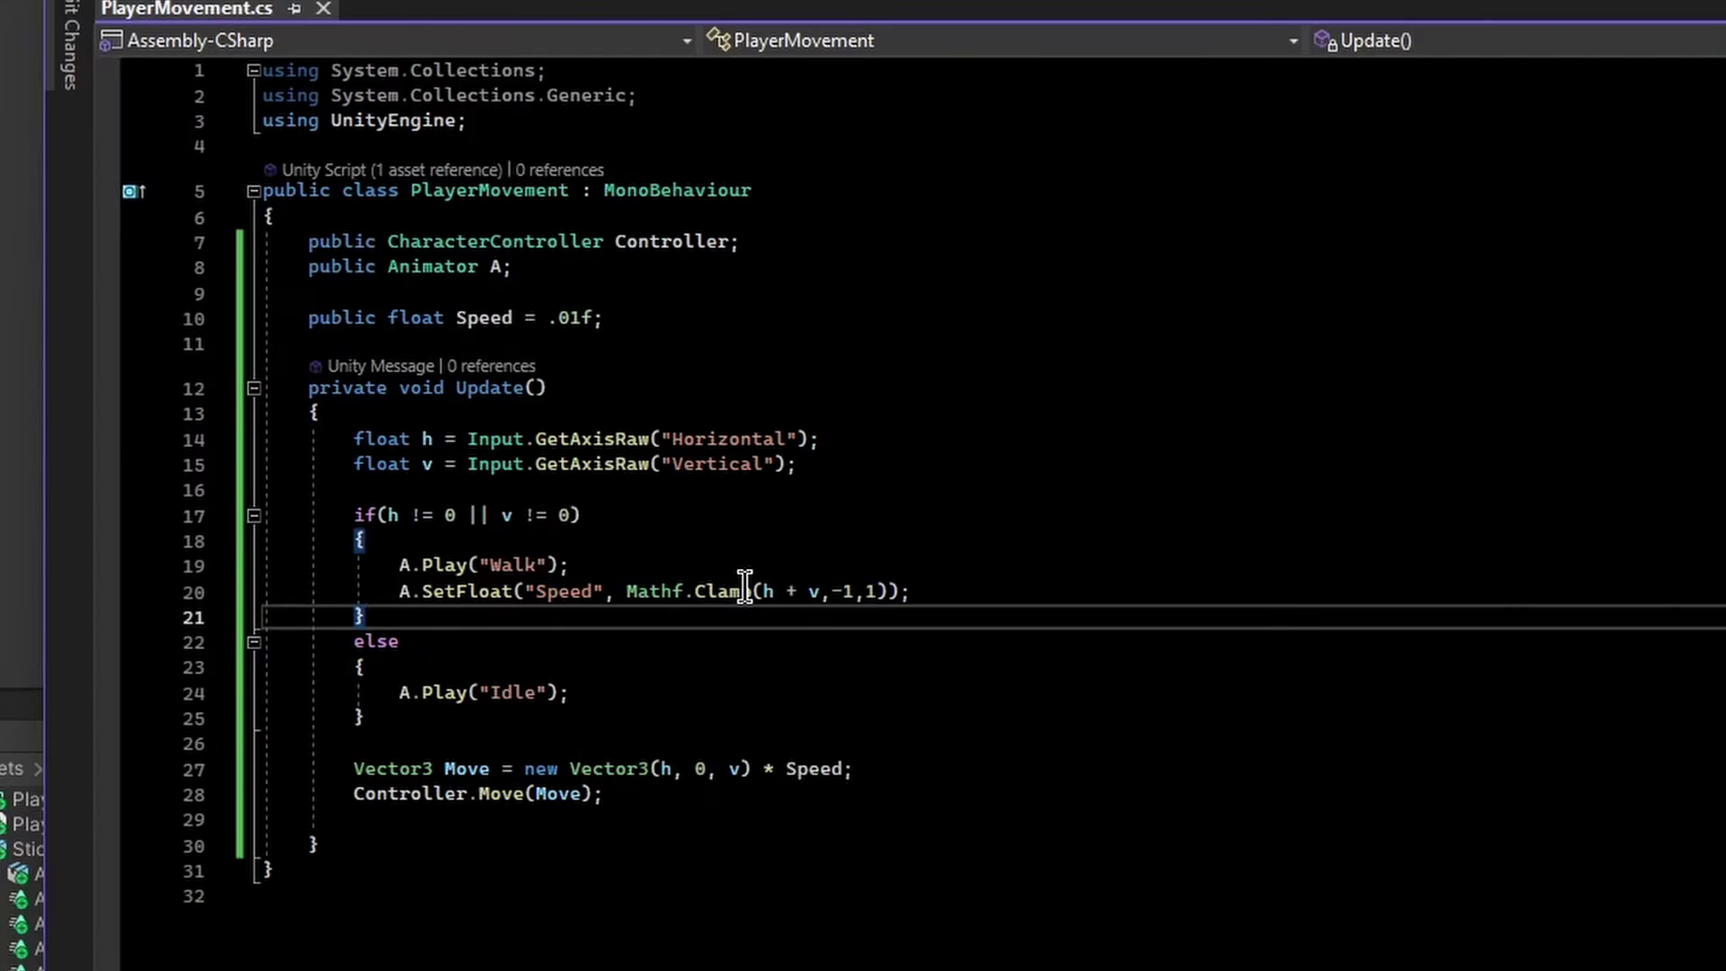
left_click(771, 591)
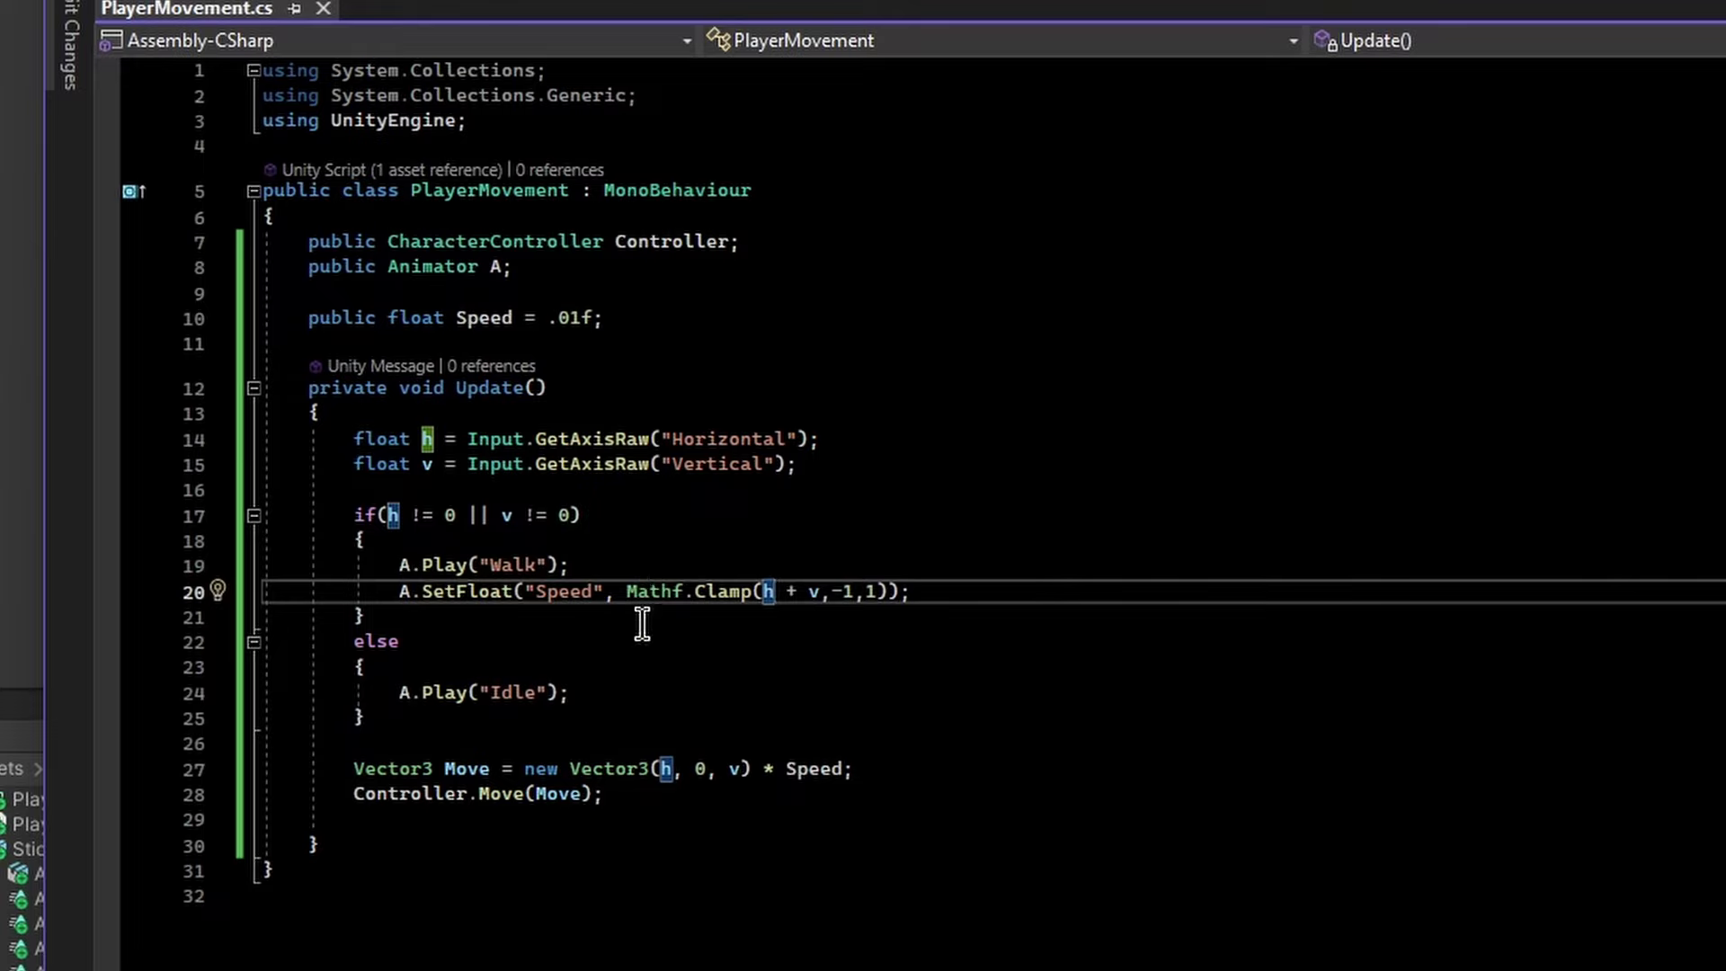
left_click(808, 591)
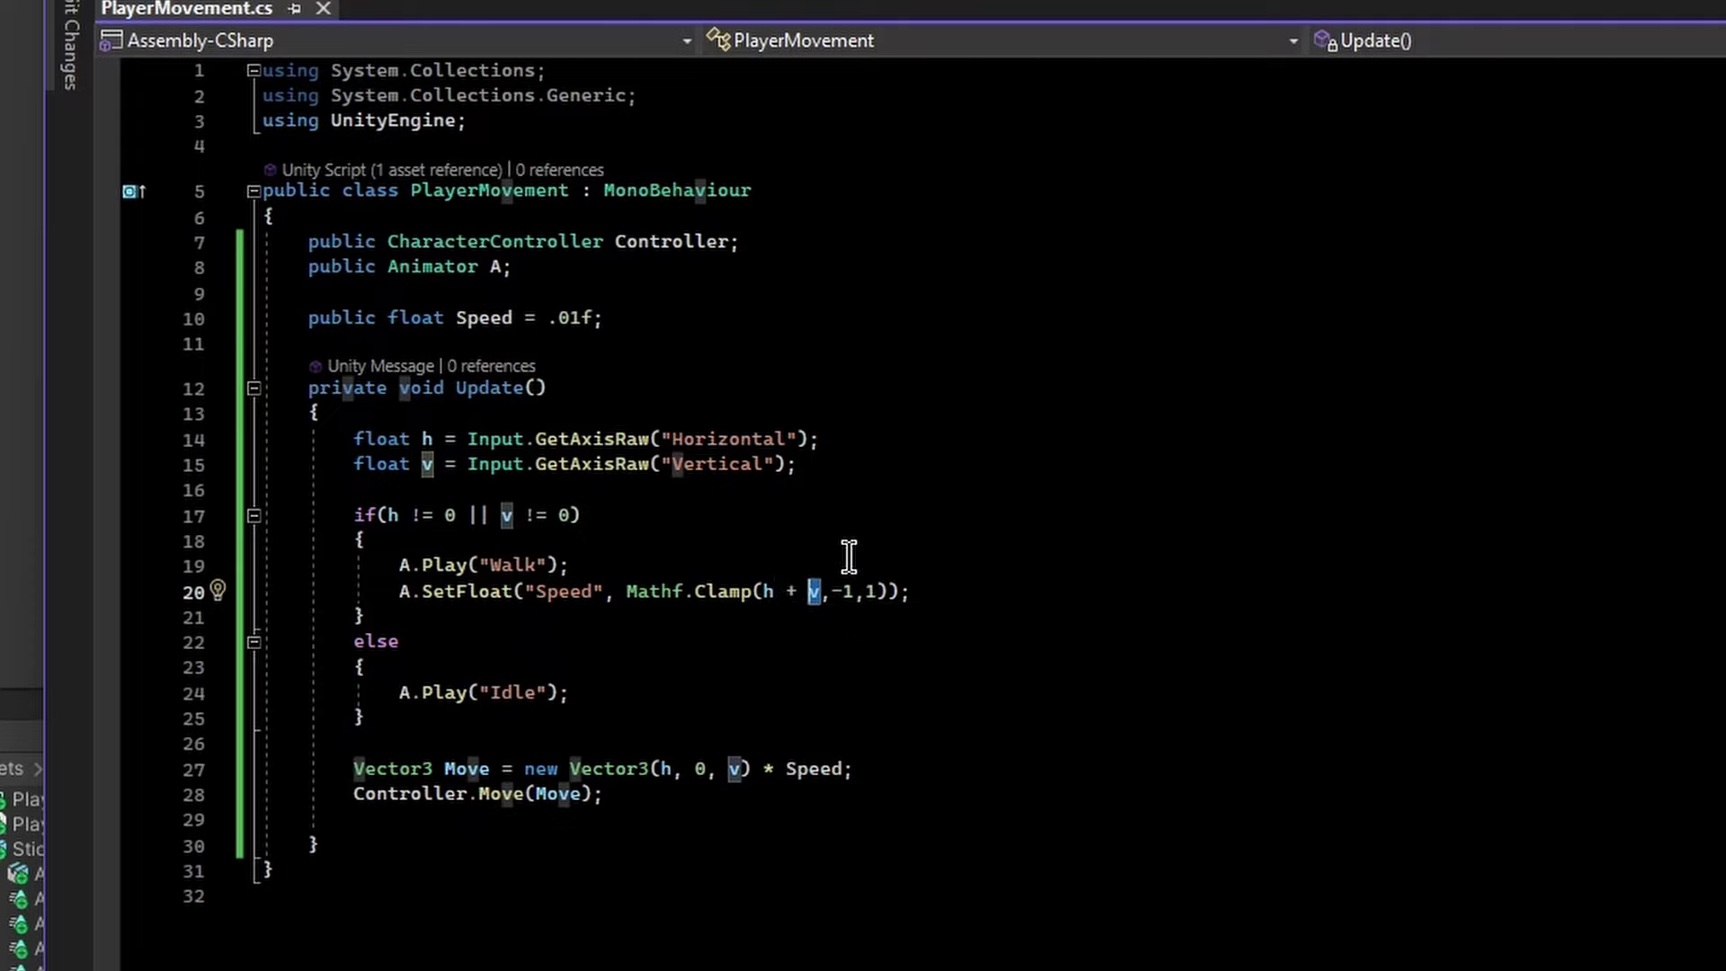
left_click_drag(911, 592, 399, 593)
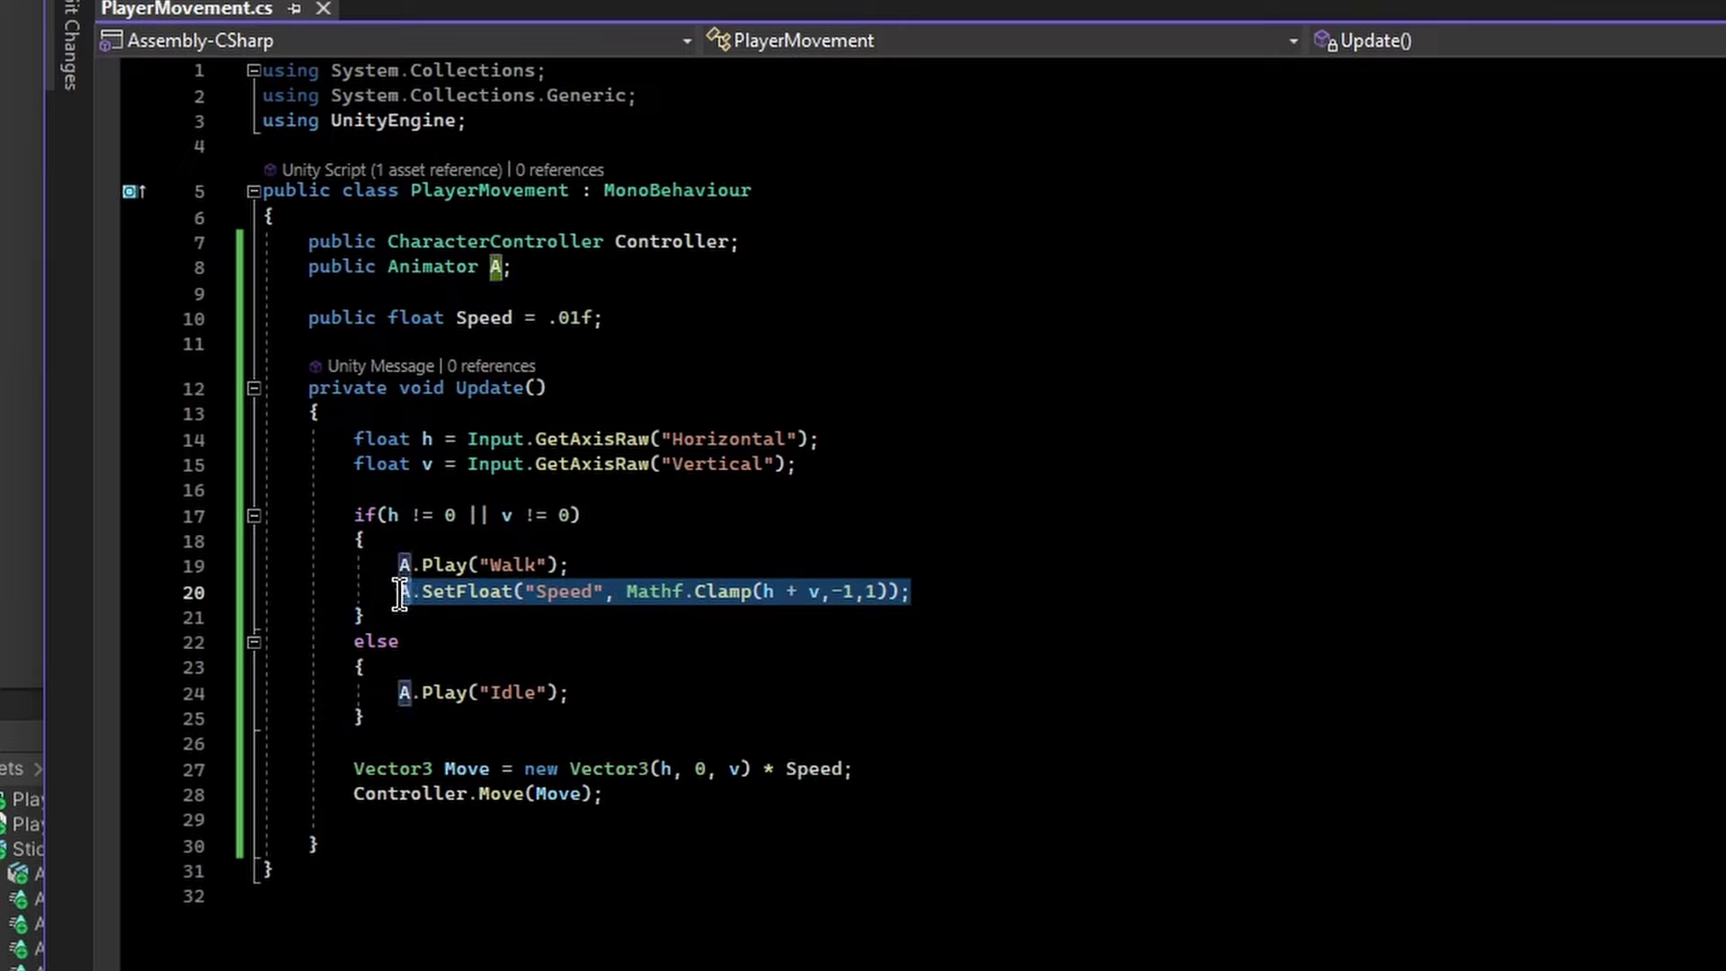
key("BackSpace")
key("ctrl+s")
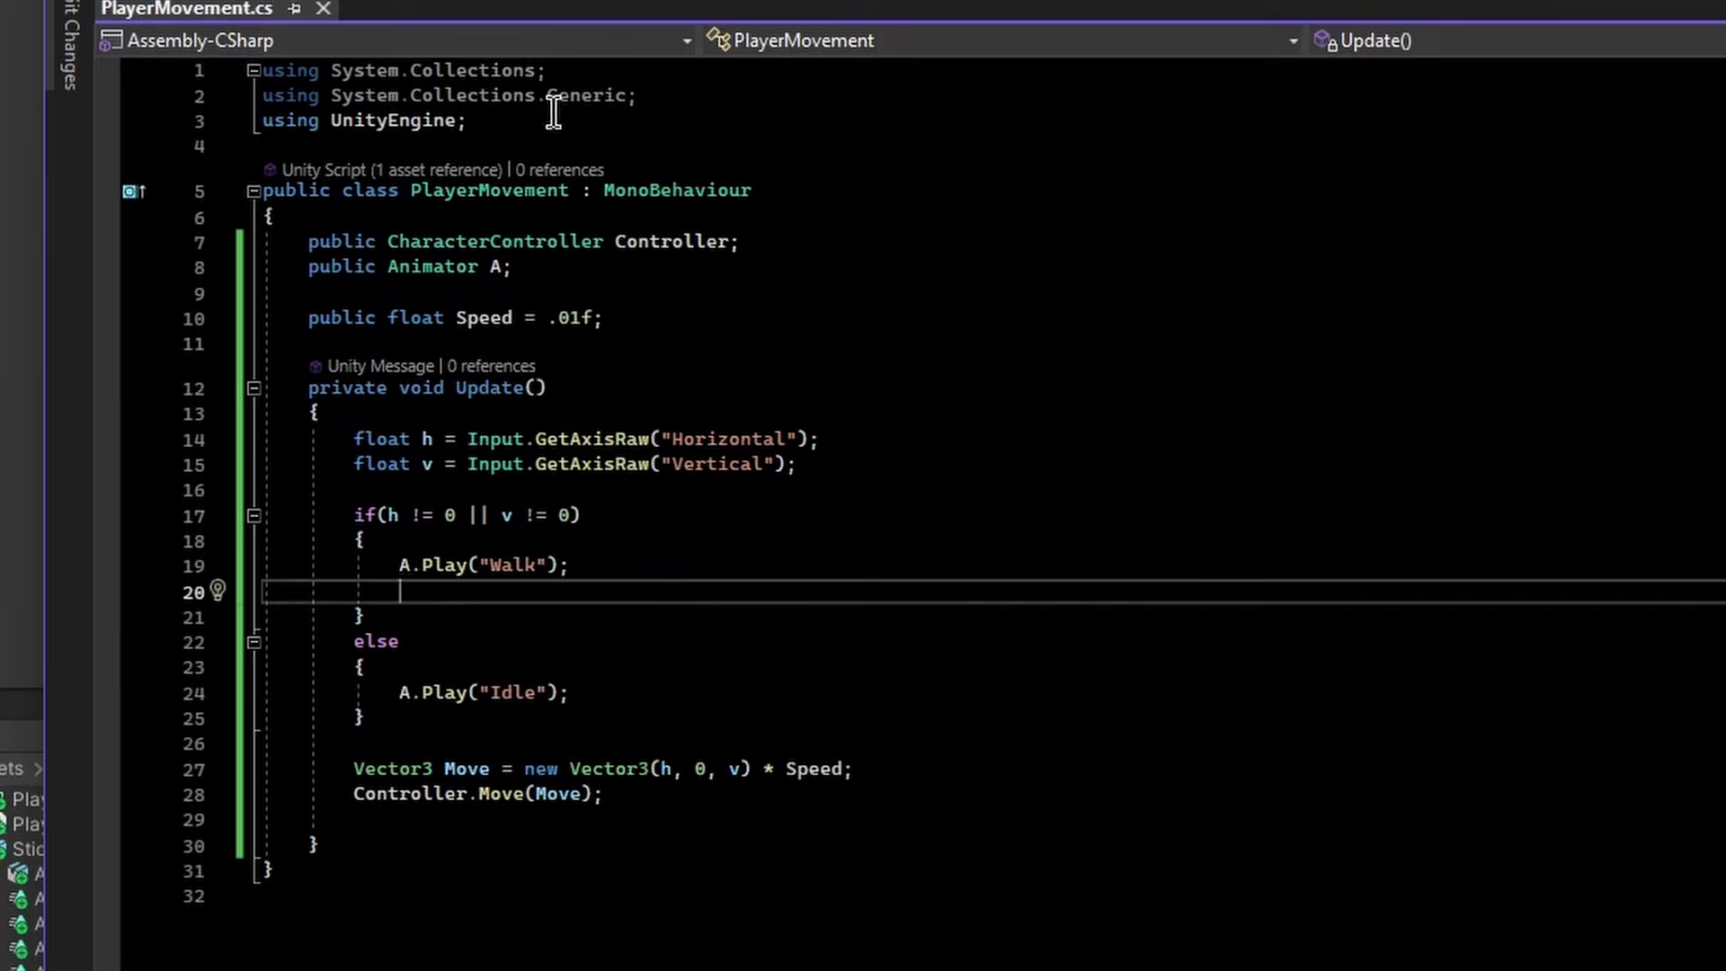
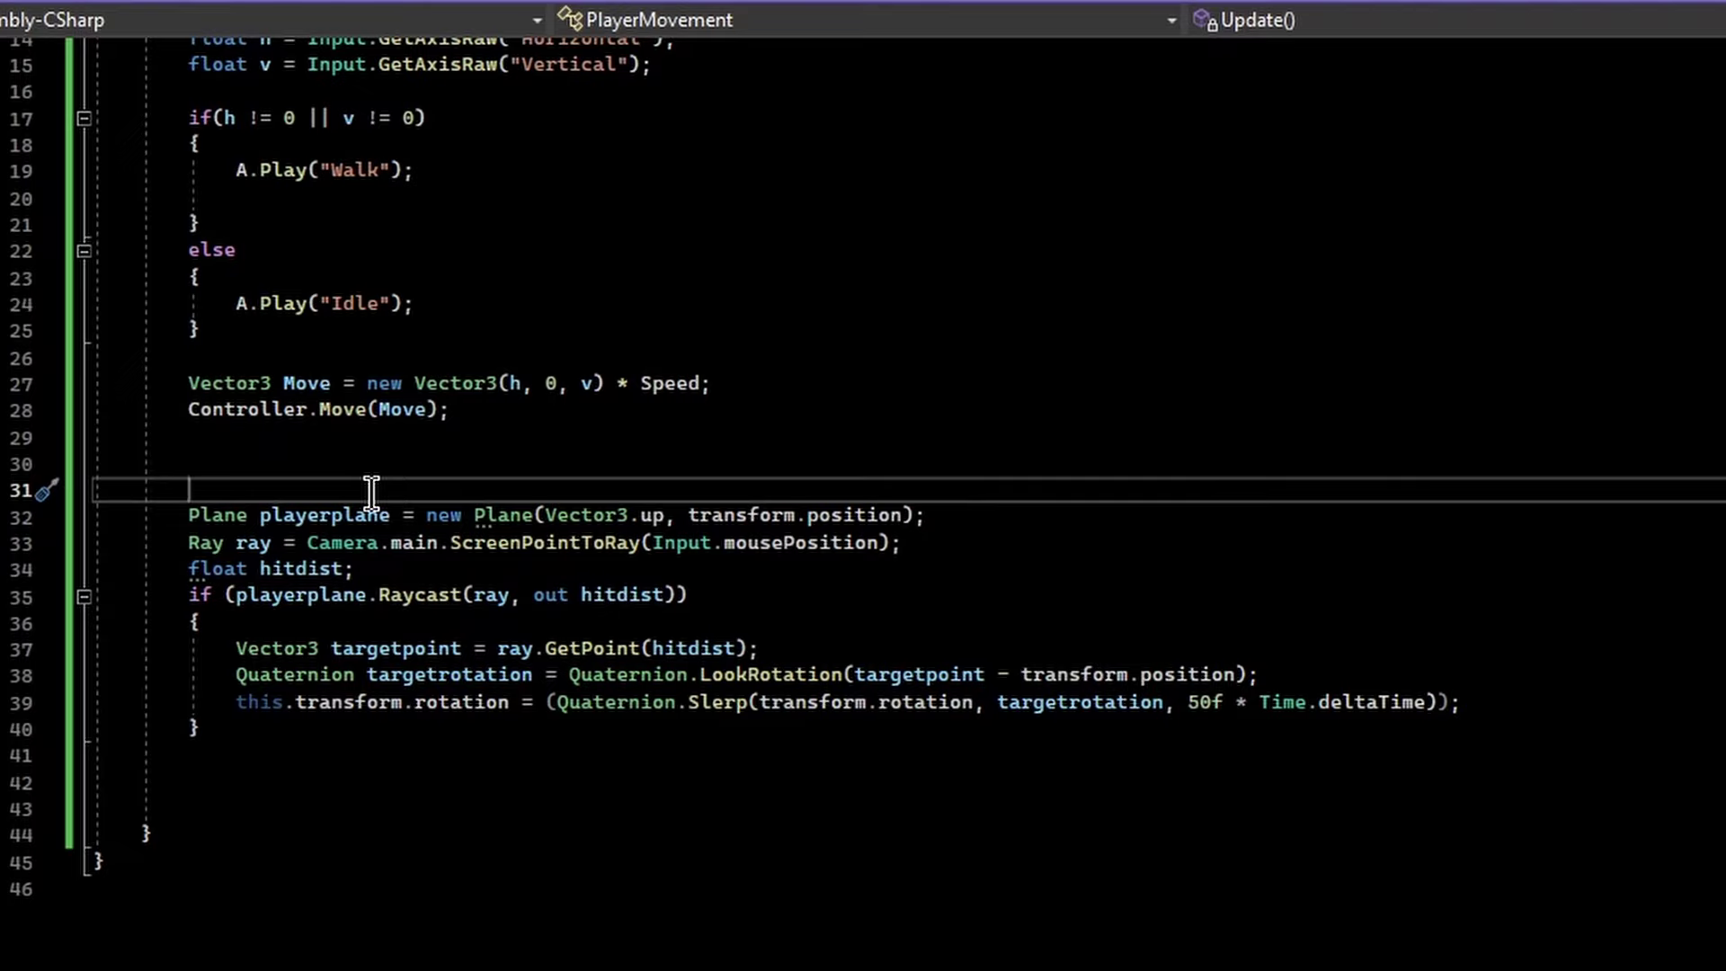
Examine the playerplane declaration, and switch to Unity to view the ground plane around the stick wizard in the scene
left_click(225, 514)
left_click(312, 515)
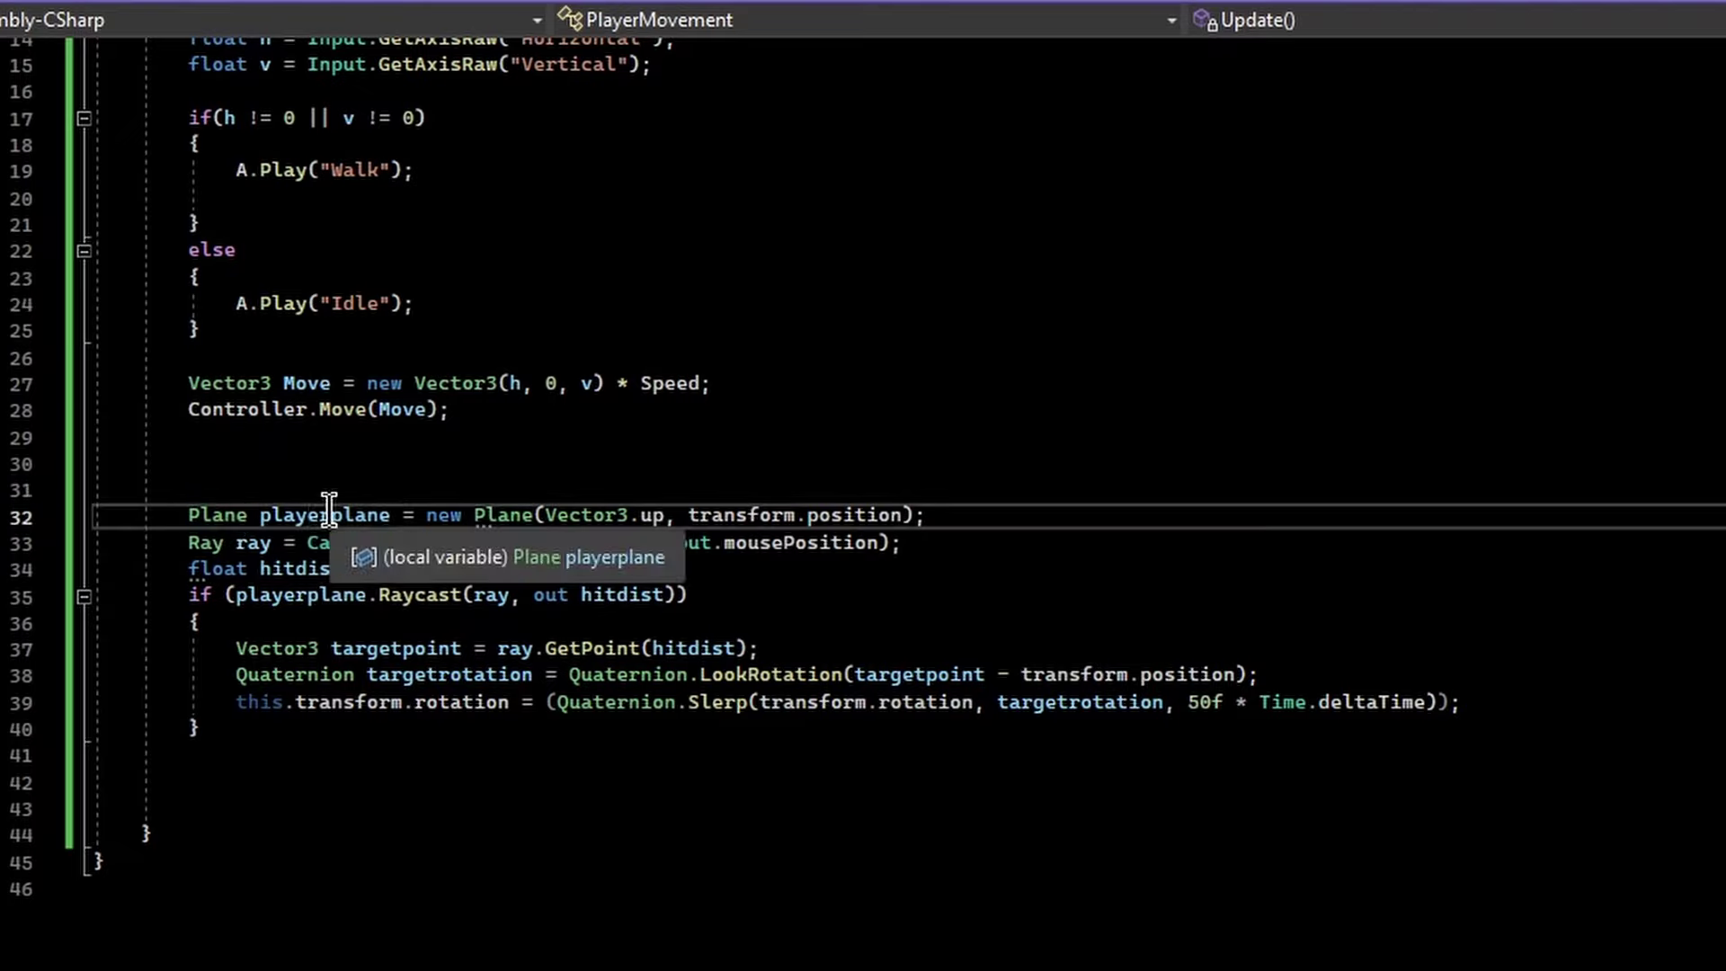
left_click_drag(1518, 2, 1275, 490)
left_click(990, 115)
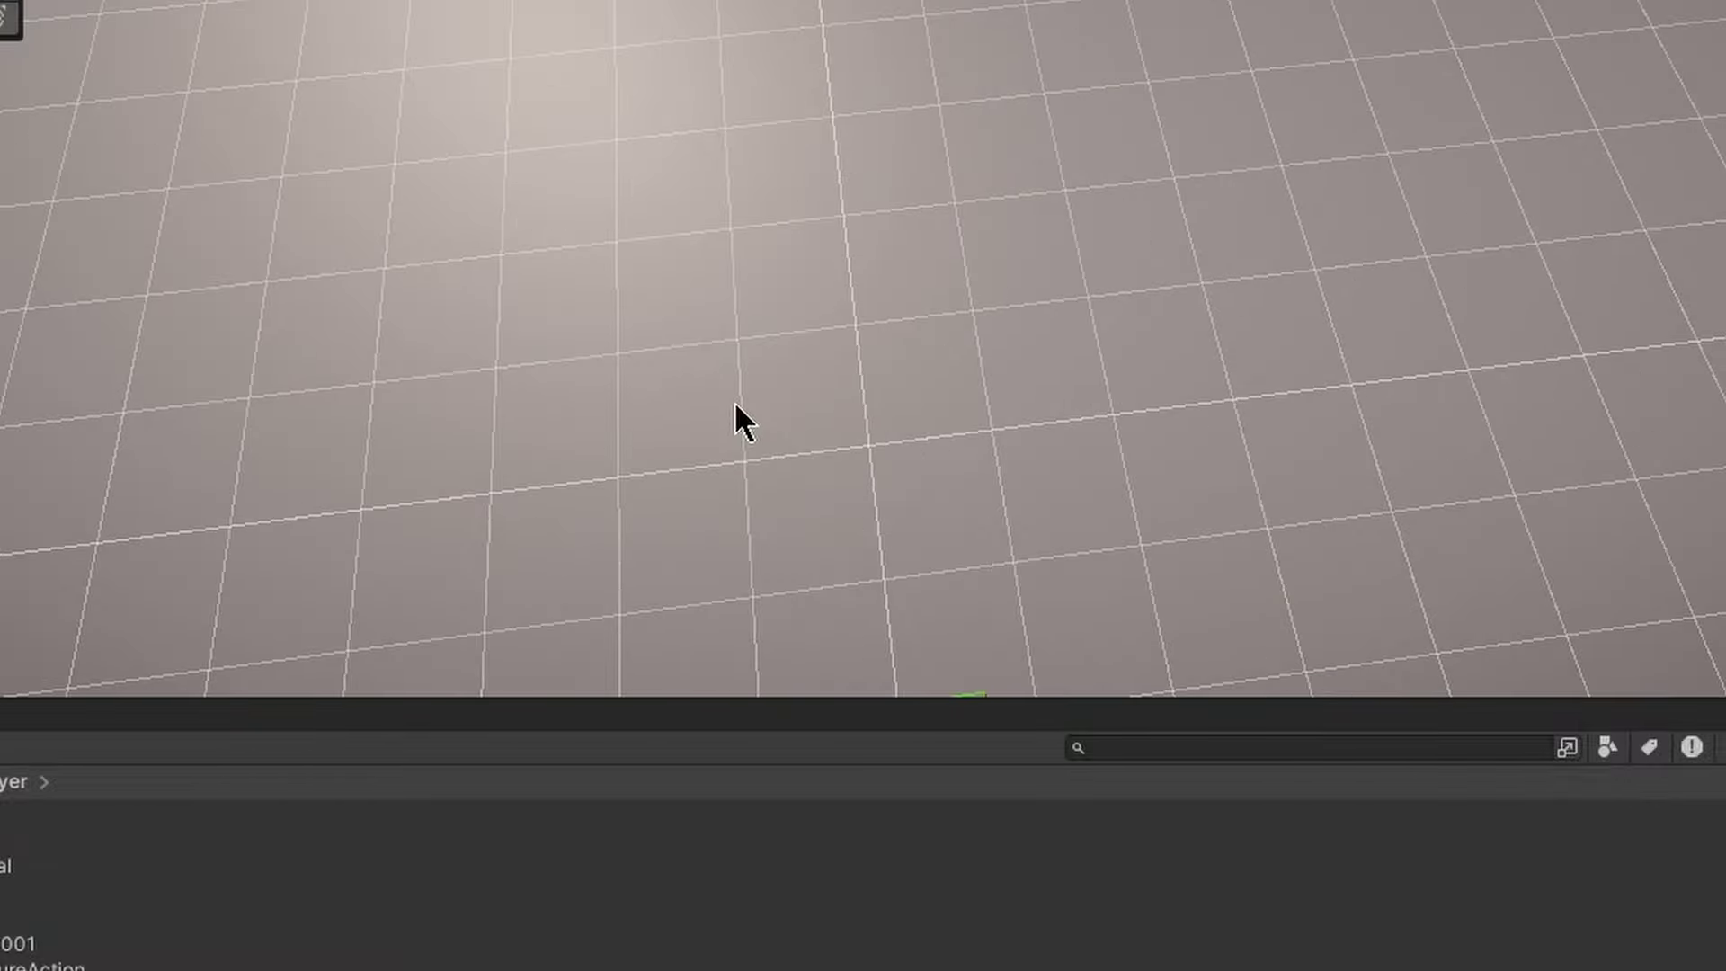
scroll(735, 401, "down", 2)
left_click_drag(1018, 563, 1165, 522, "alt")
left_click(1309, 84)
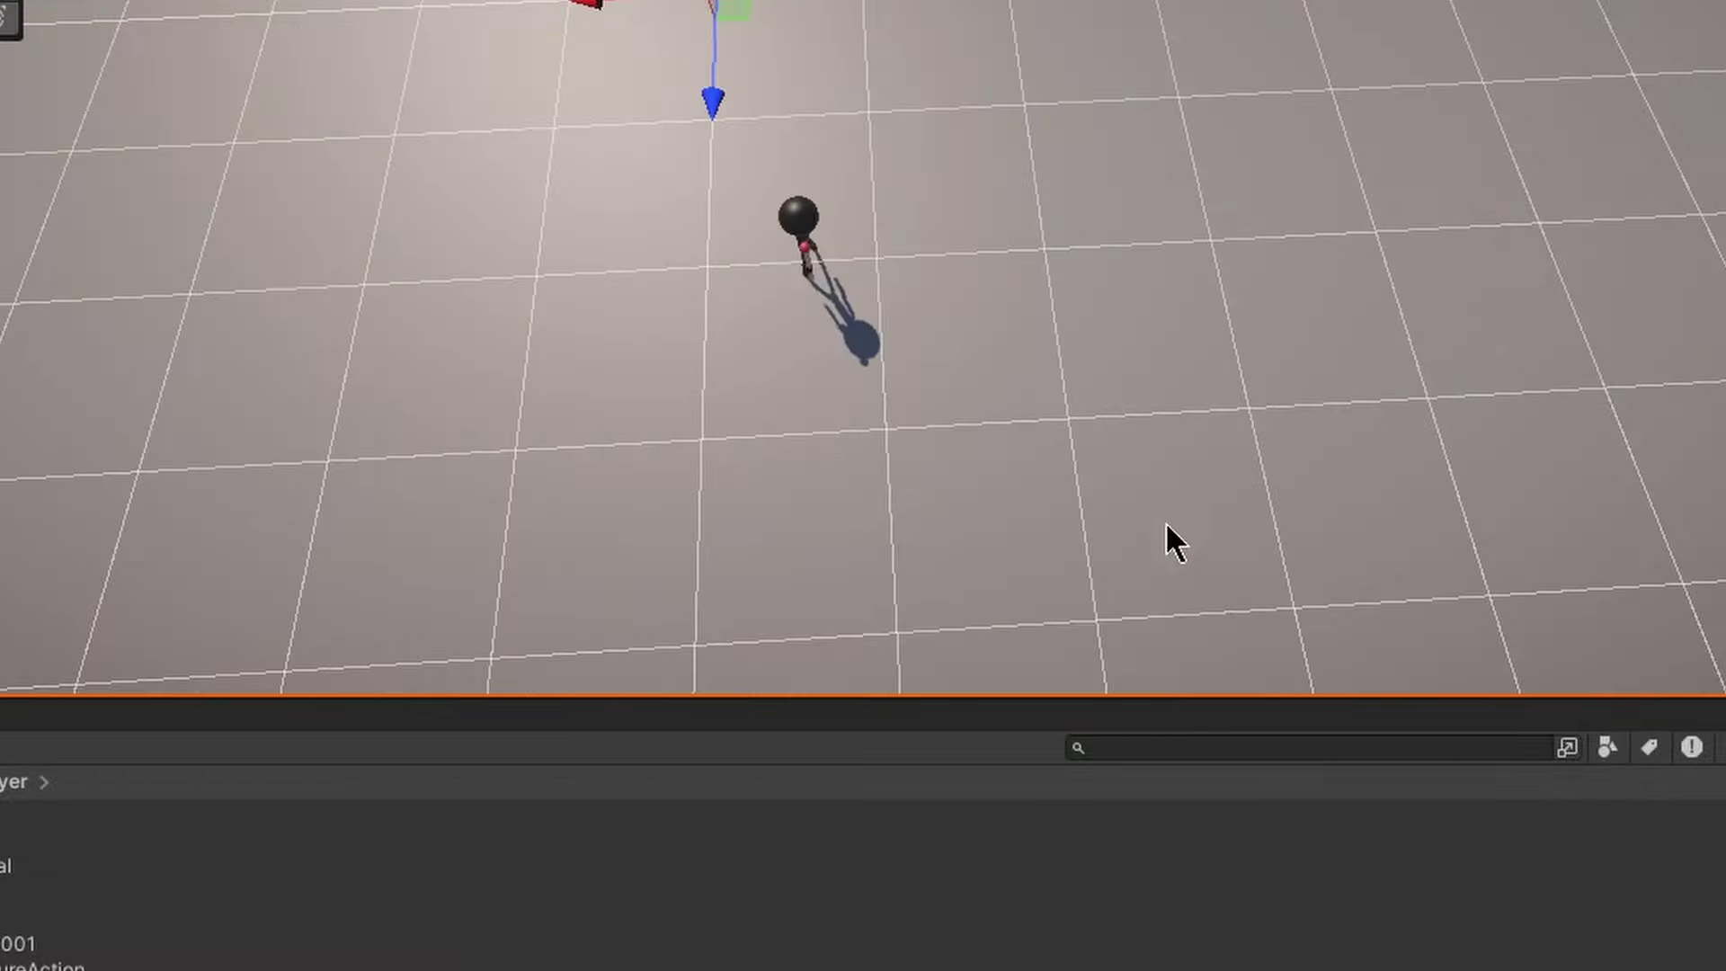
scroll(883, 345, "down", 3)
right_click_drag(885, 349, 854, 297)
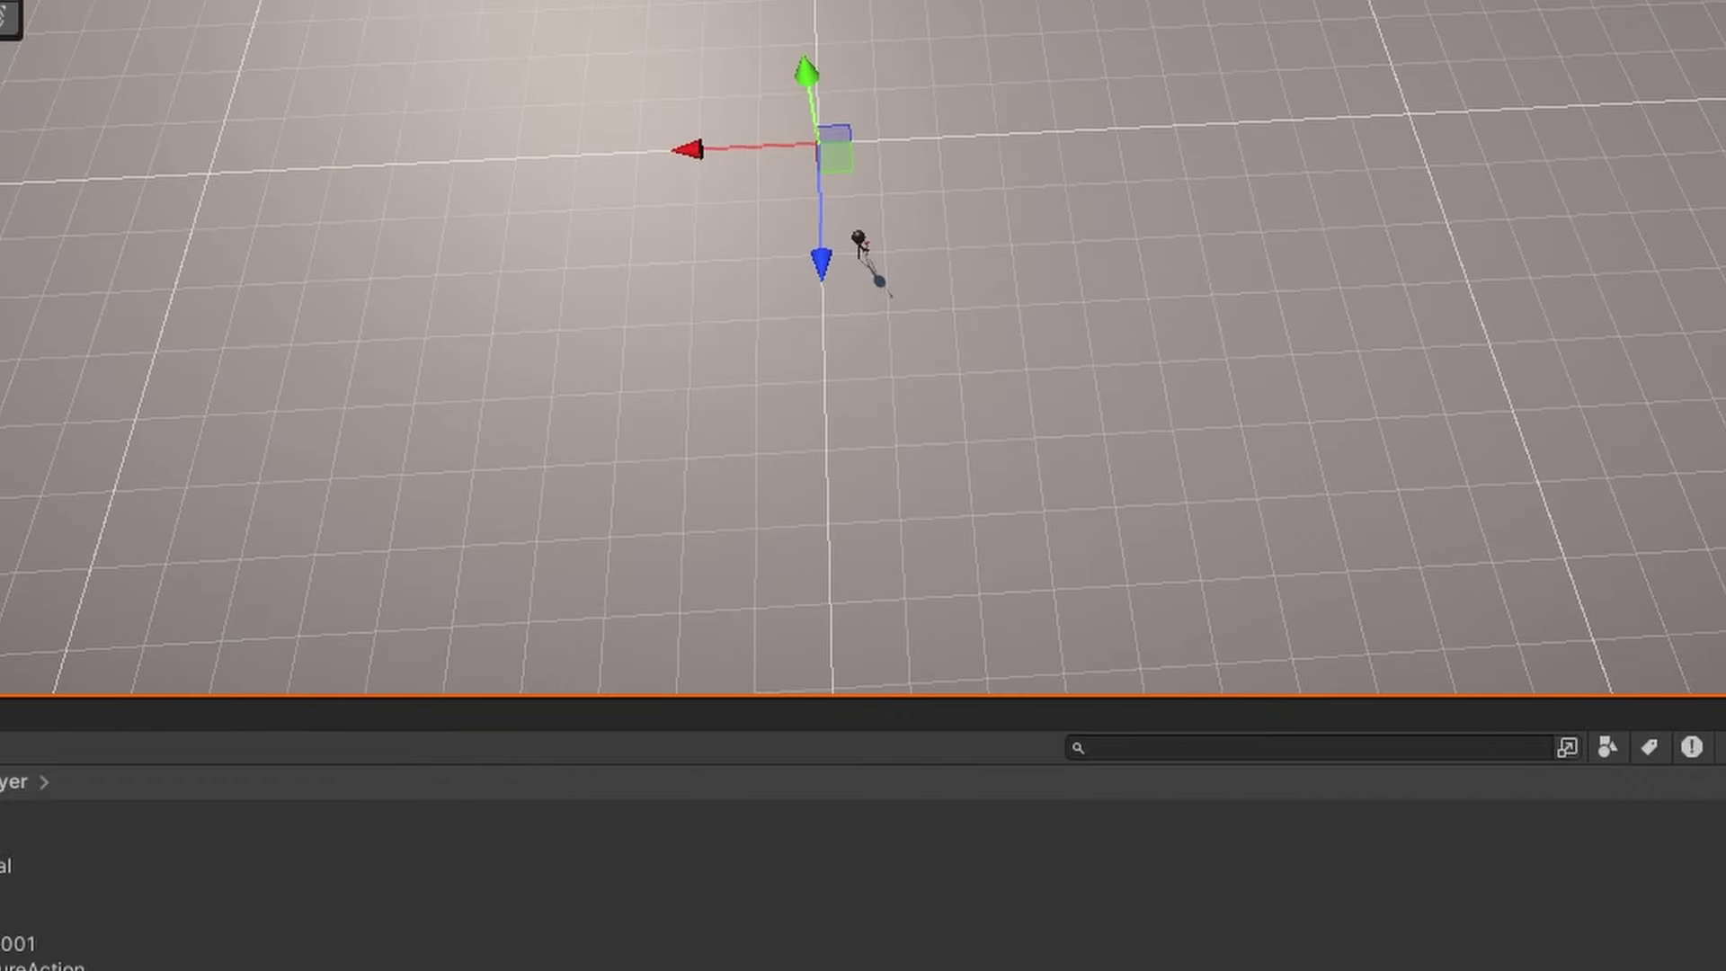
Switch back to Visual Studio and examine the type, name and constructor arguments of the playerplane declaration
key("alt+Tab")
left_click_drag(1291, 509, 1383, 0)
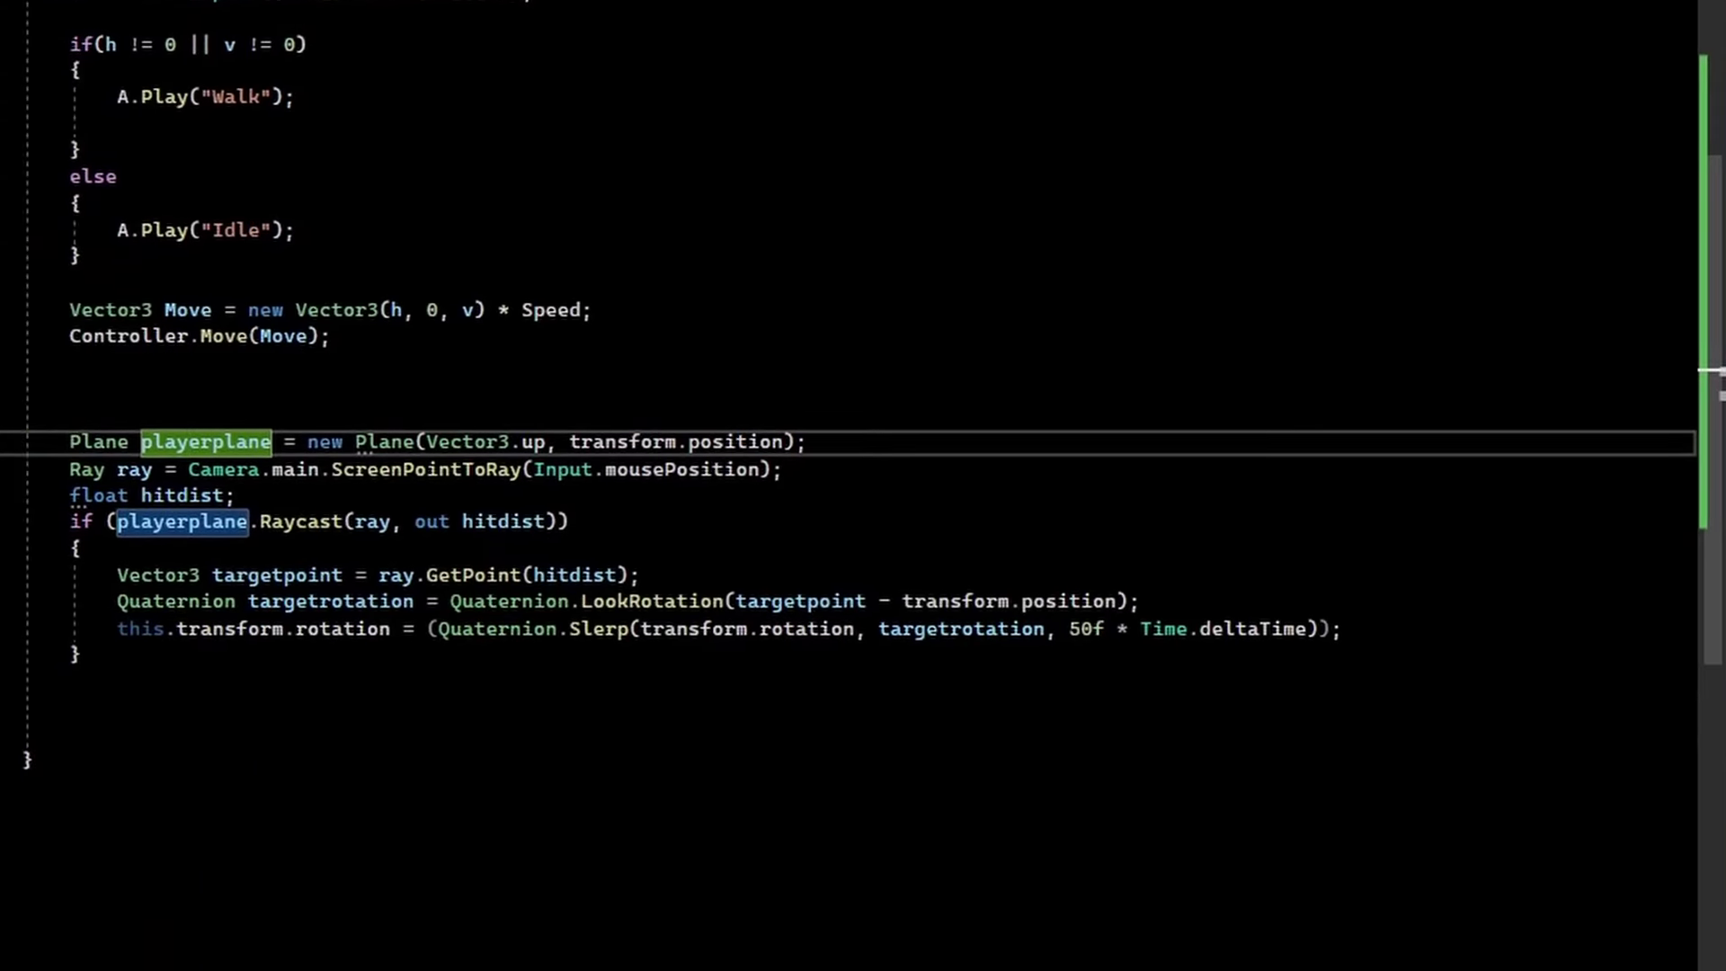
double_click(101, 442)
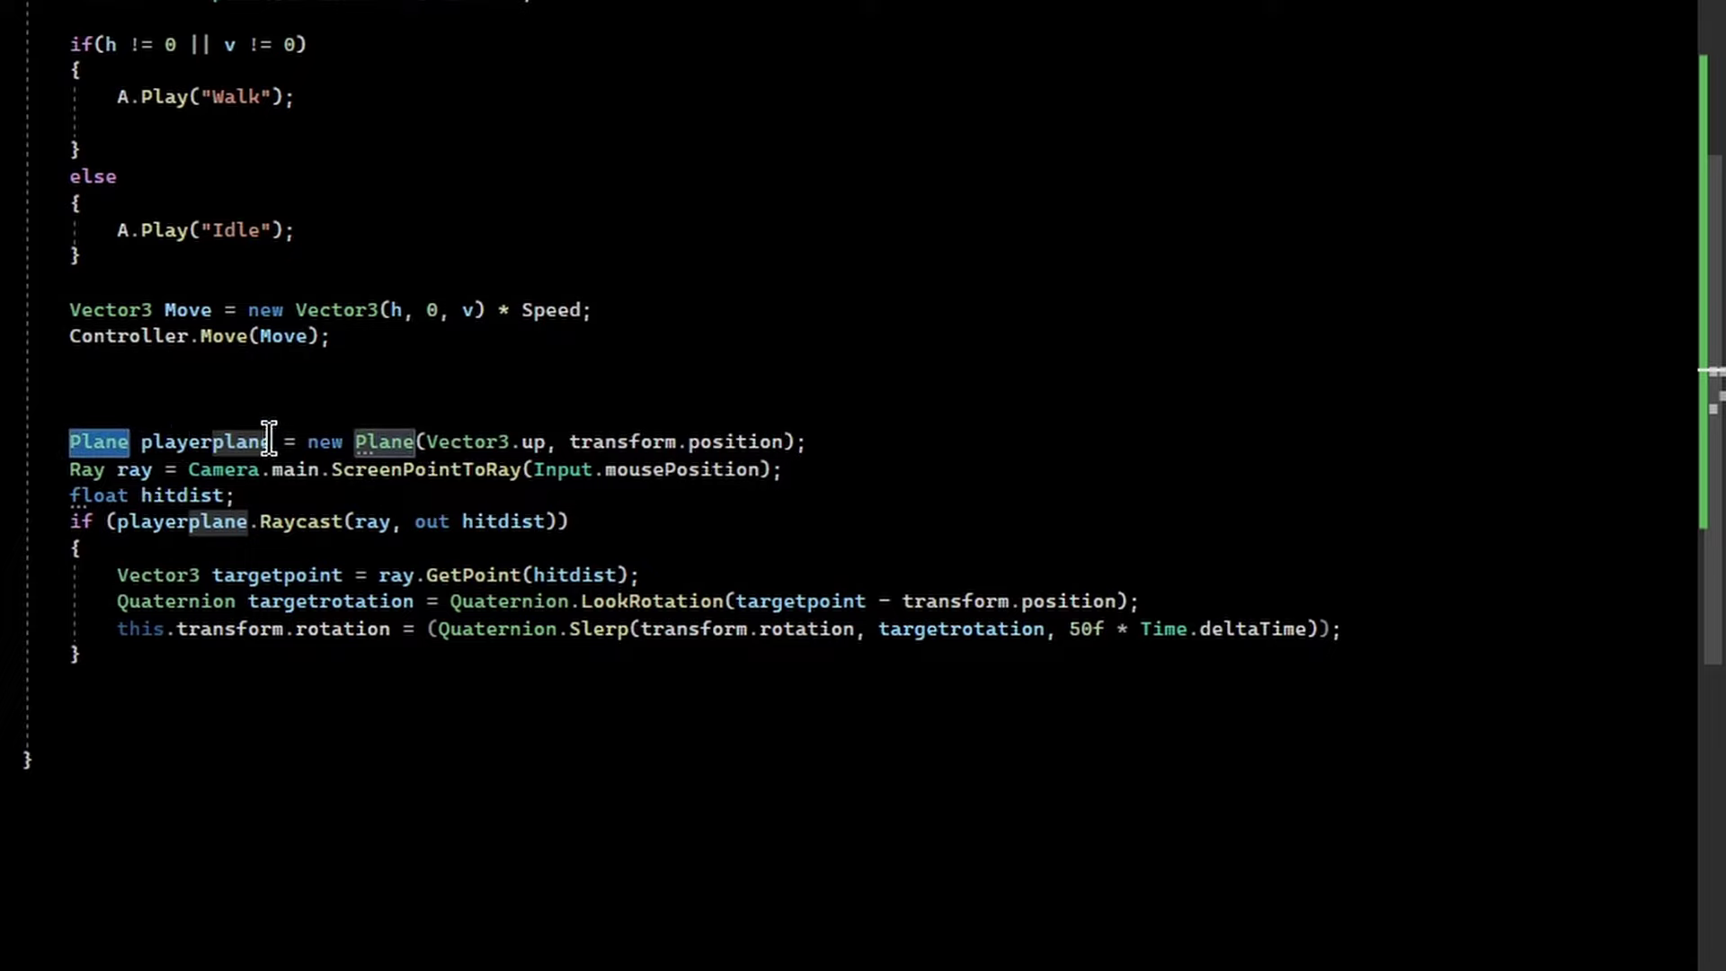
mouse_move(395, 435)
mouse_move(534, 434)
Examine how the Ray declaration uses Camera.main.ScreenPointToRay with Input.mousePosition
left_click(204, 471)
mouse_move(209, 471)
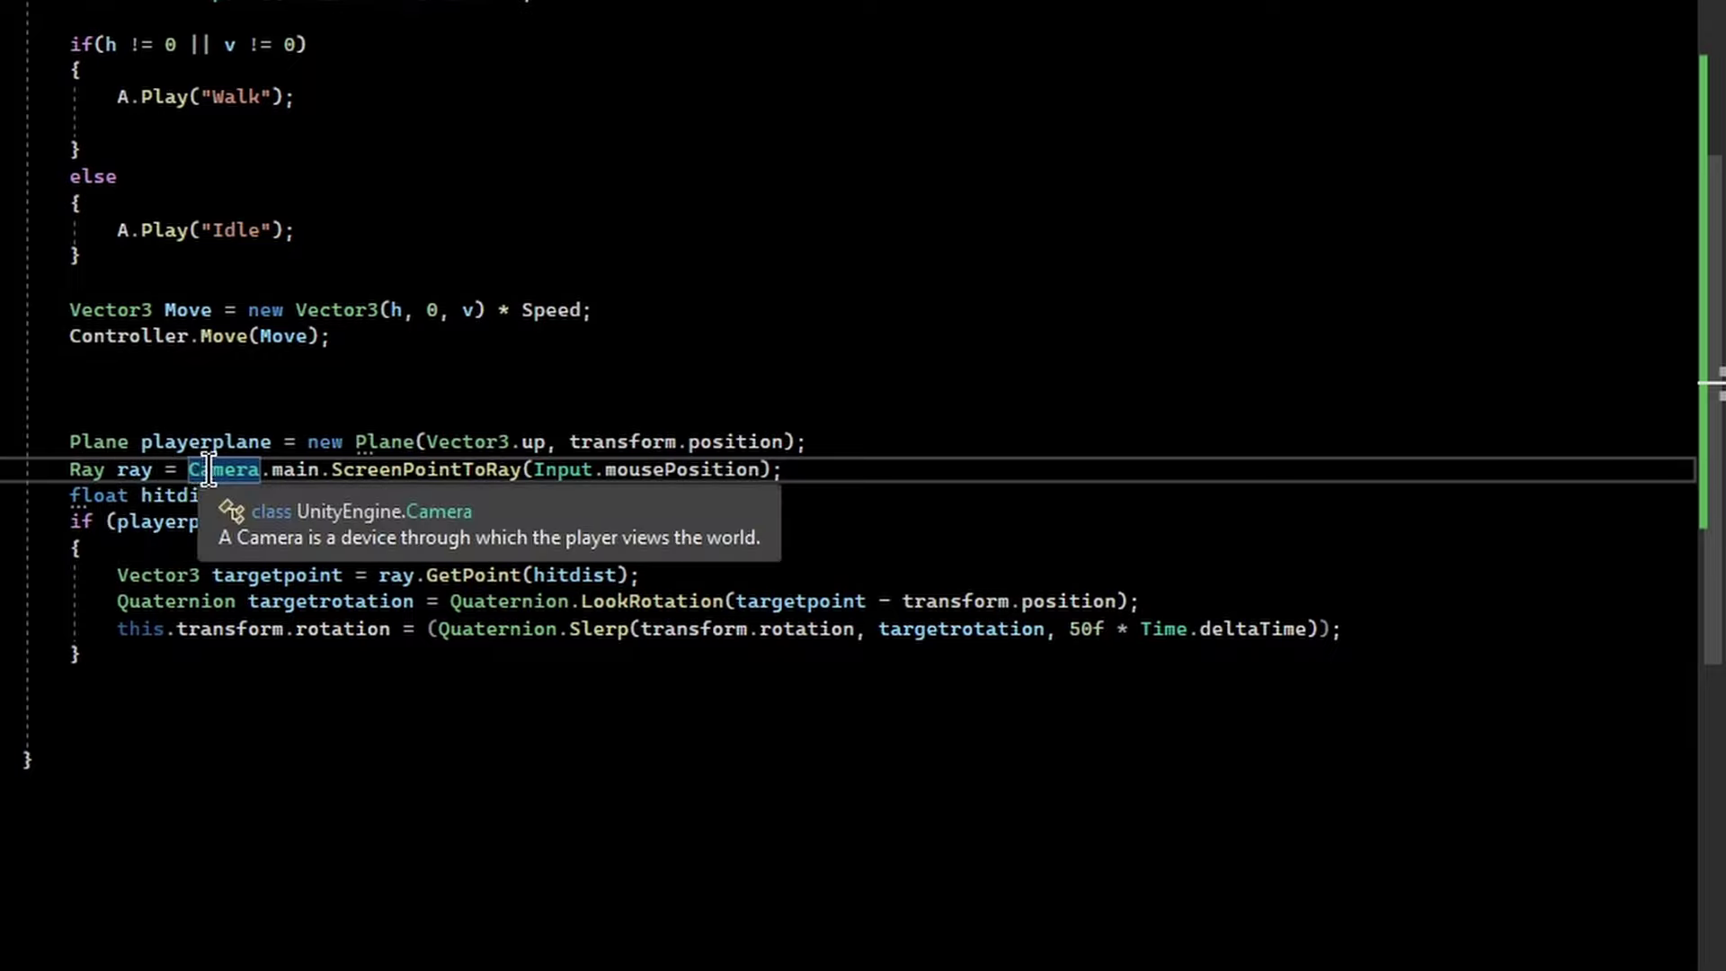
left_click_drag(209, 471, 455, 471)
left_click(693, 471)
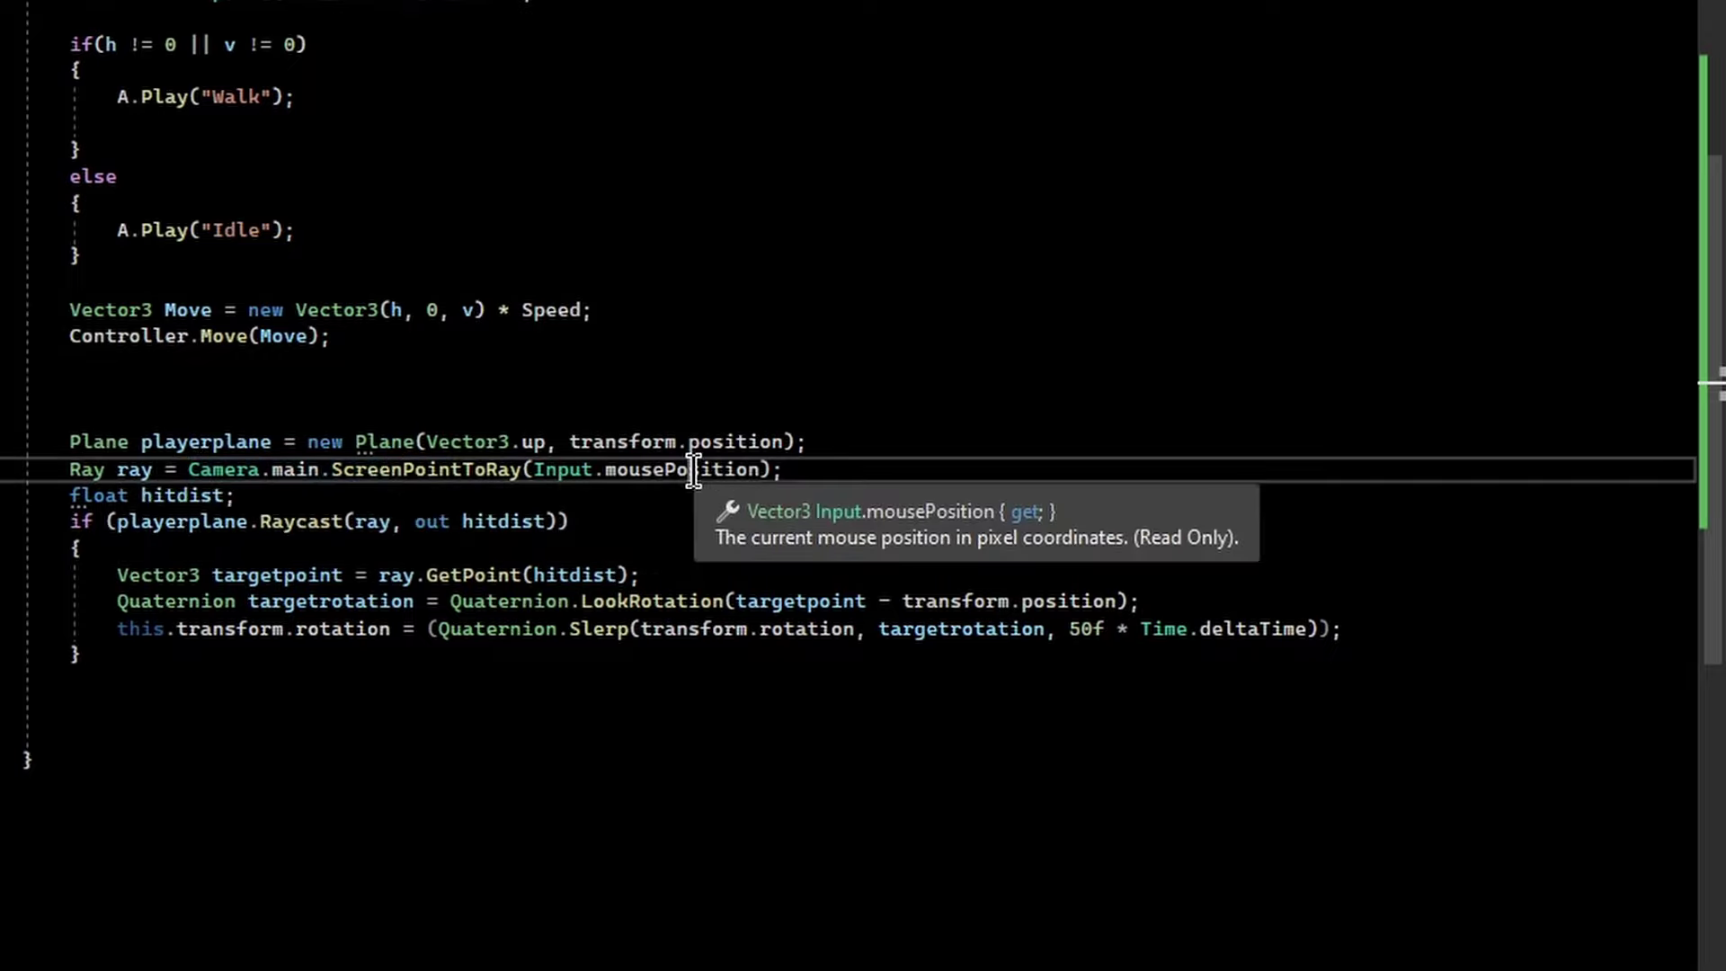
left_click_drag(759, 470, 360, 464)
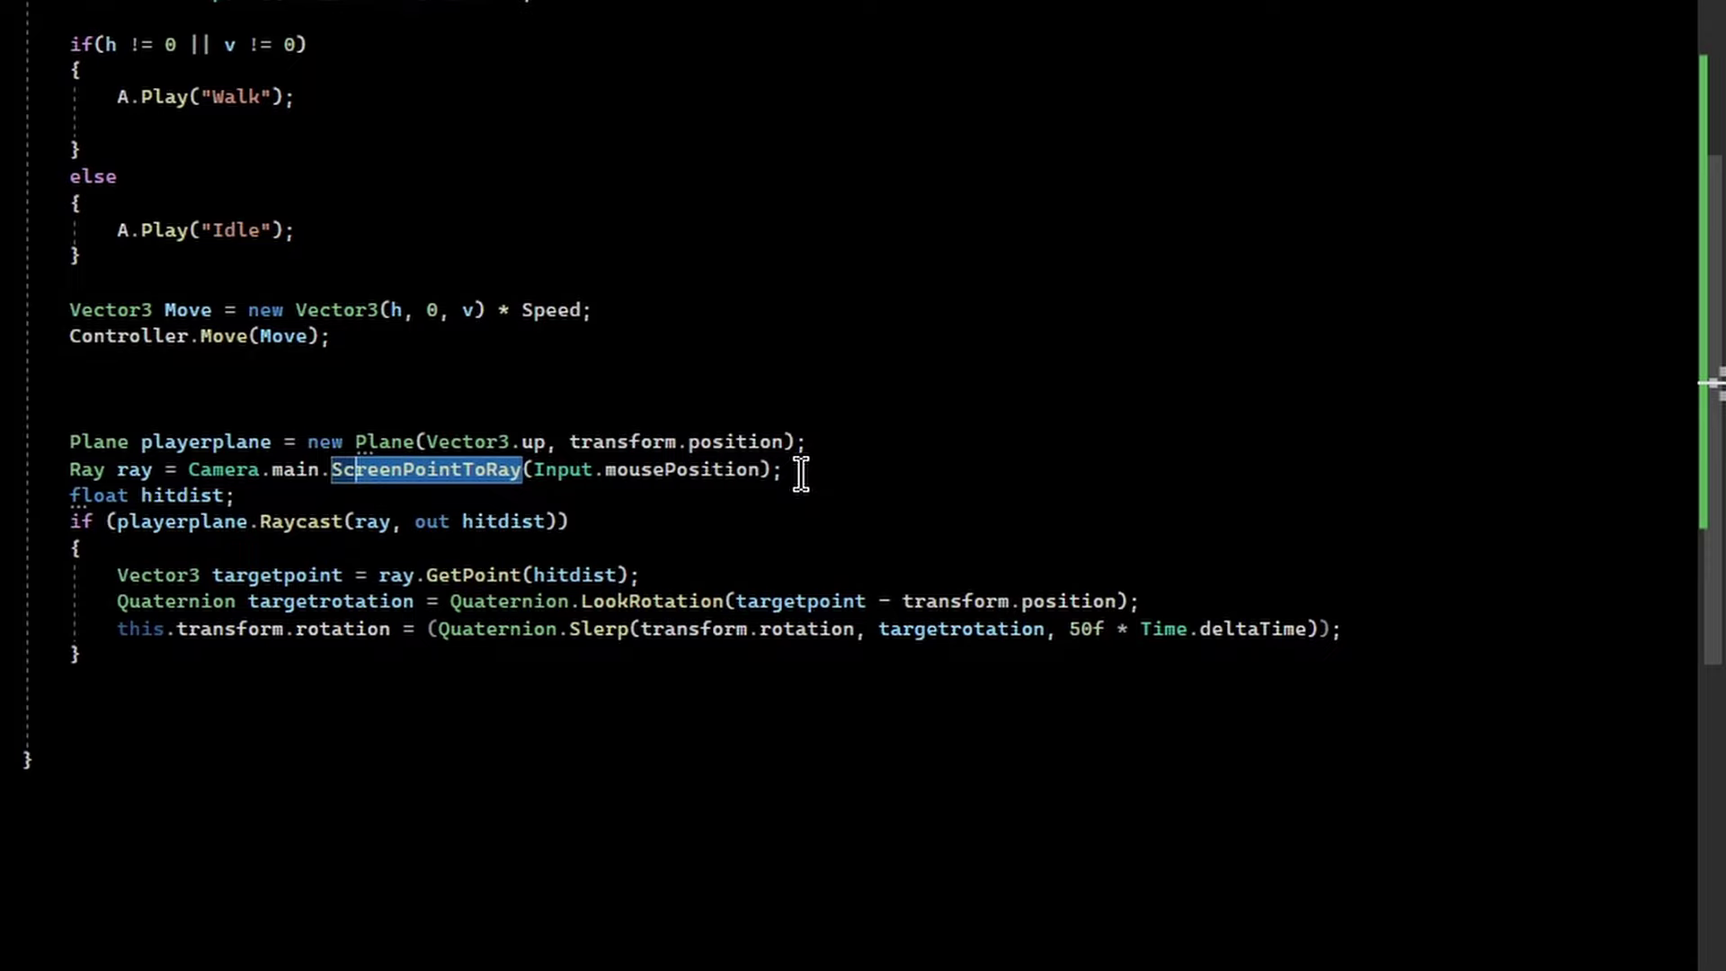
left_click_drag(800, 473, 71, 476)
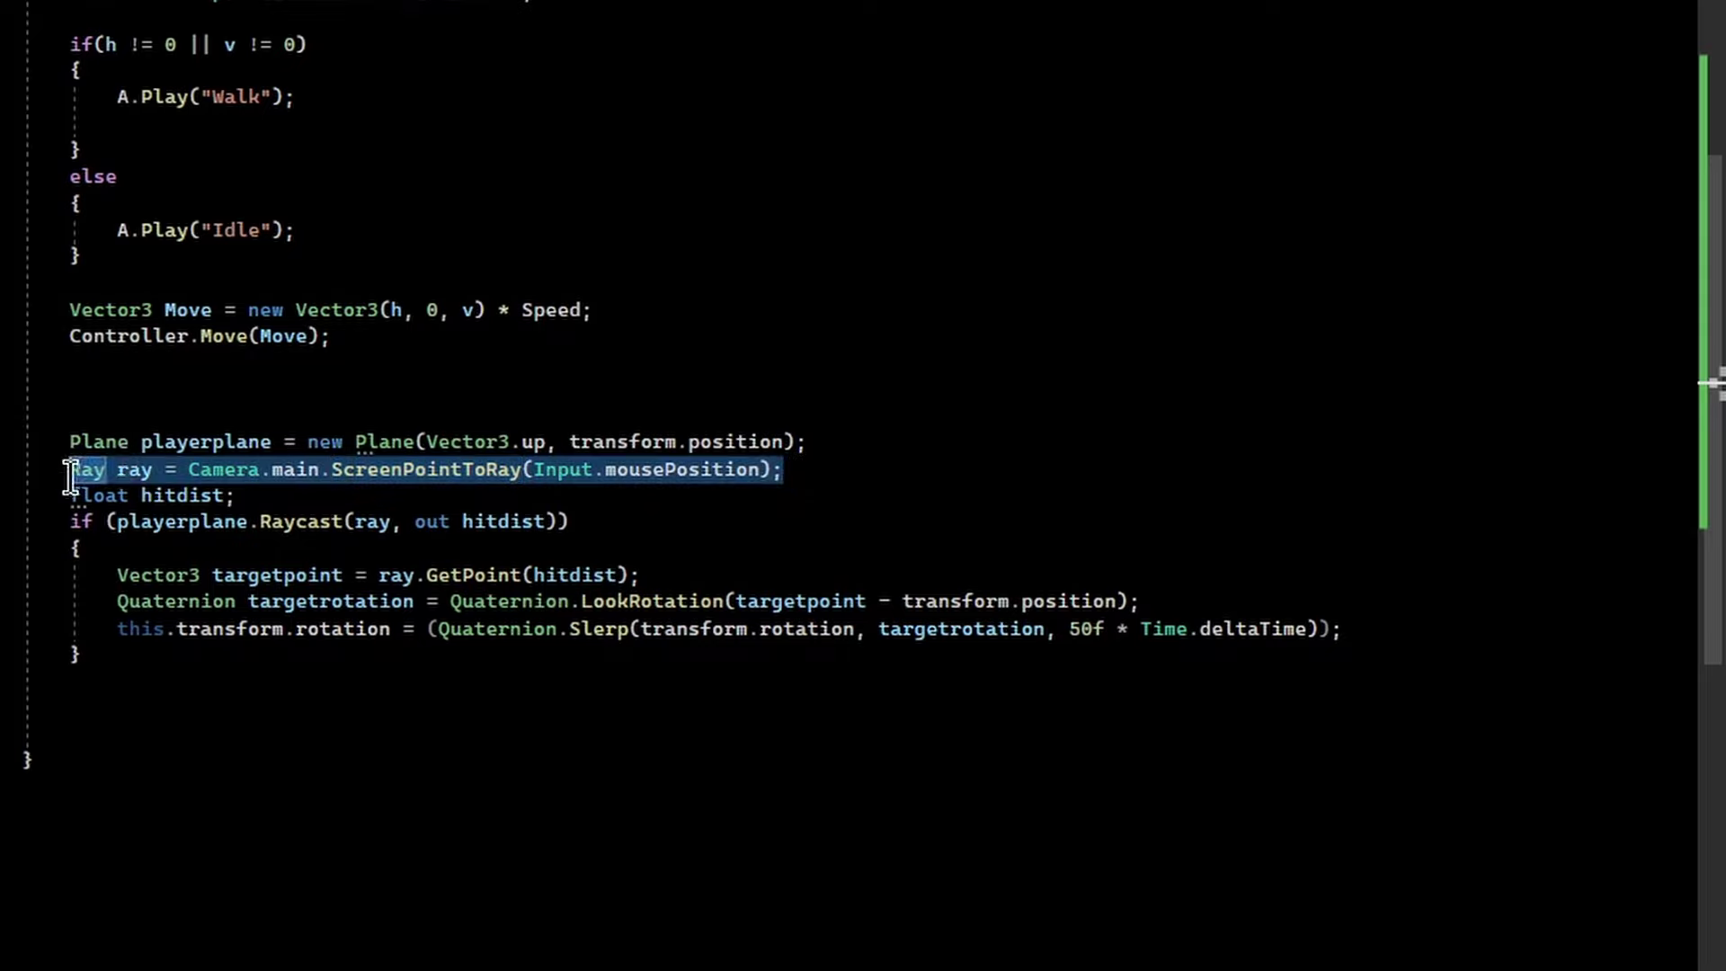
left_click(792, 474)
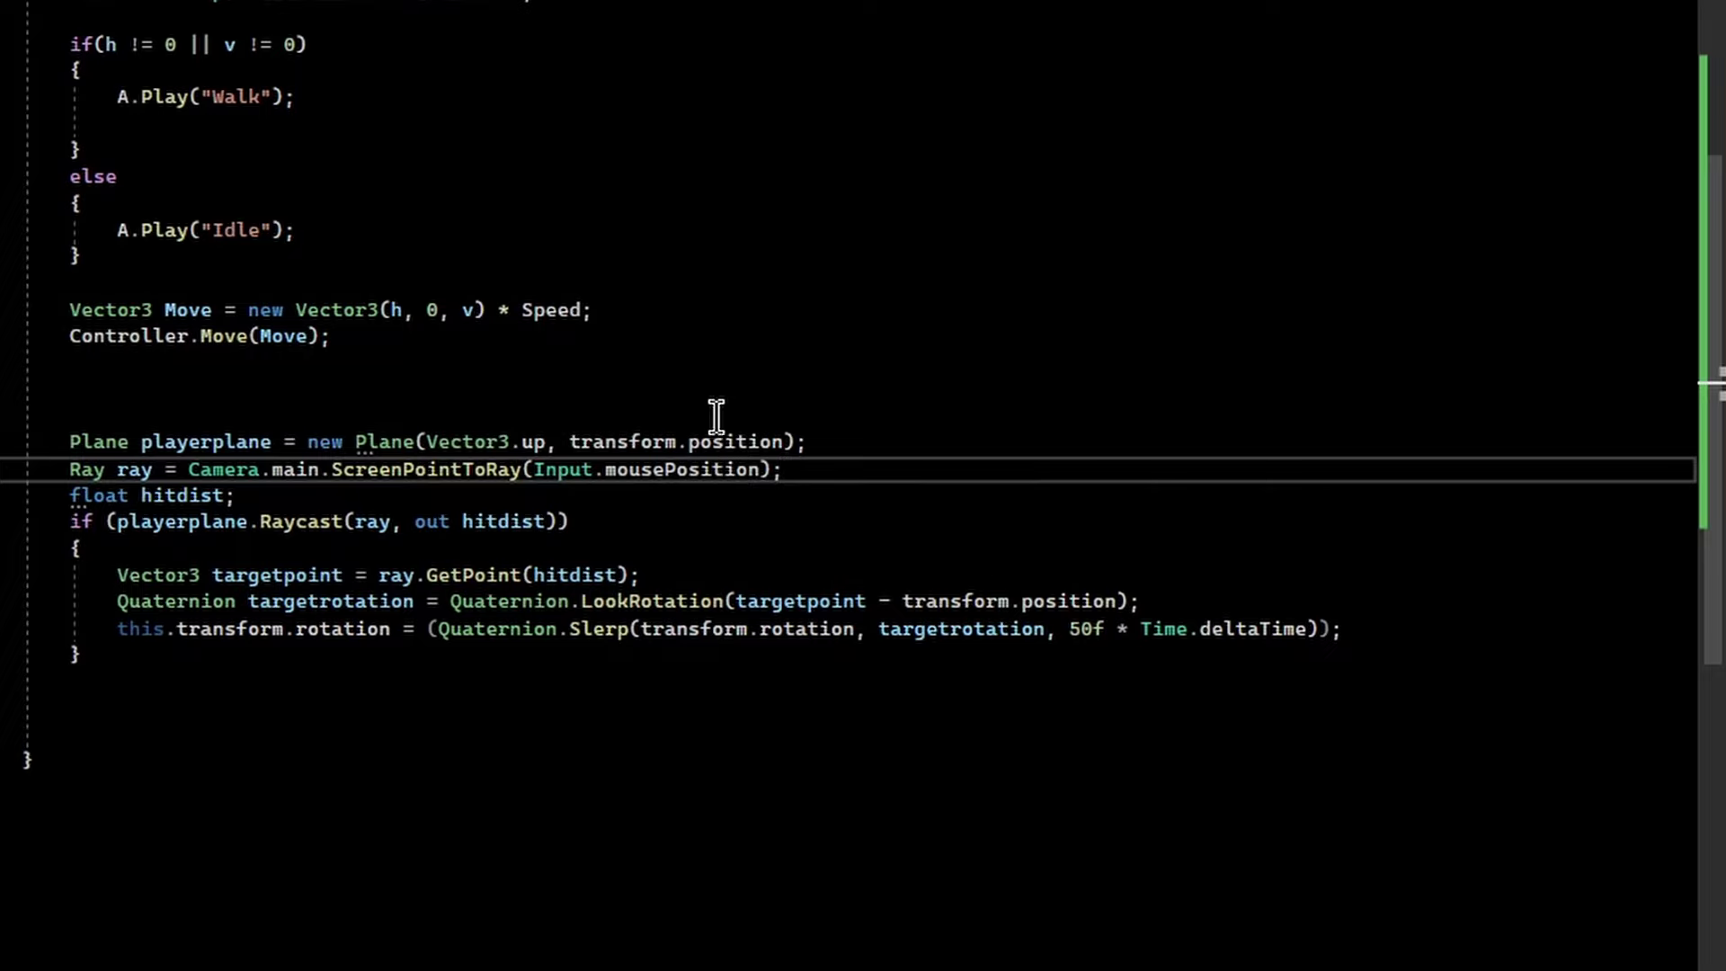
left_click(445, 490)
double_click(364, 468)
left_click_drag(782, 469, 271, 469)
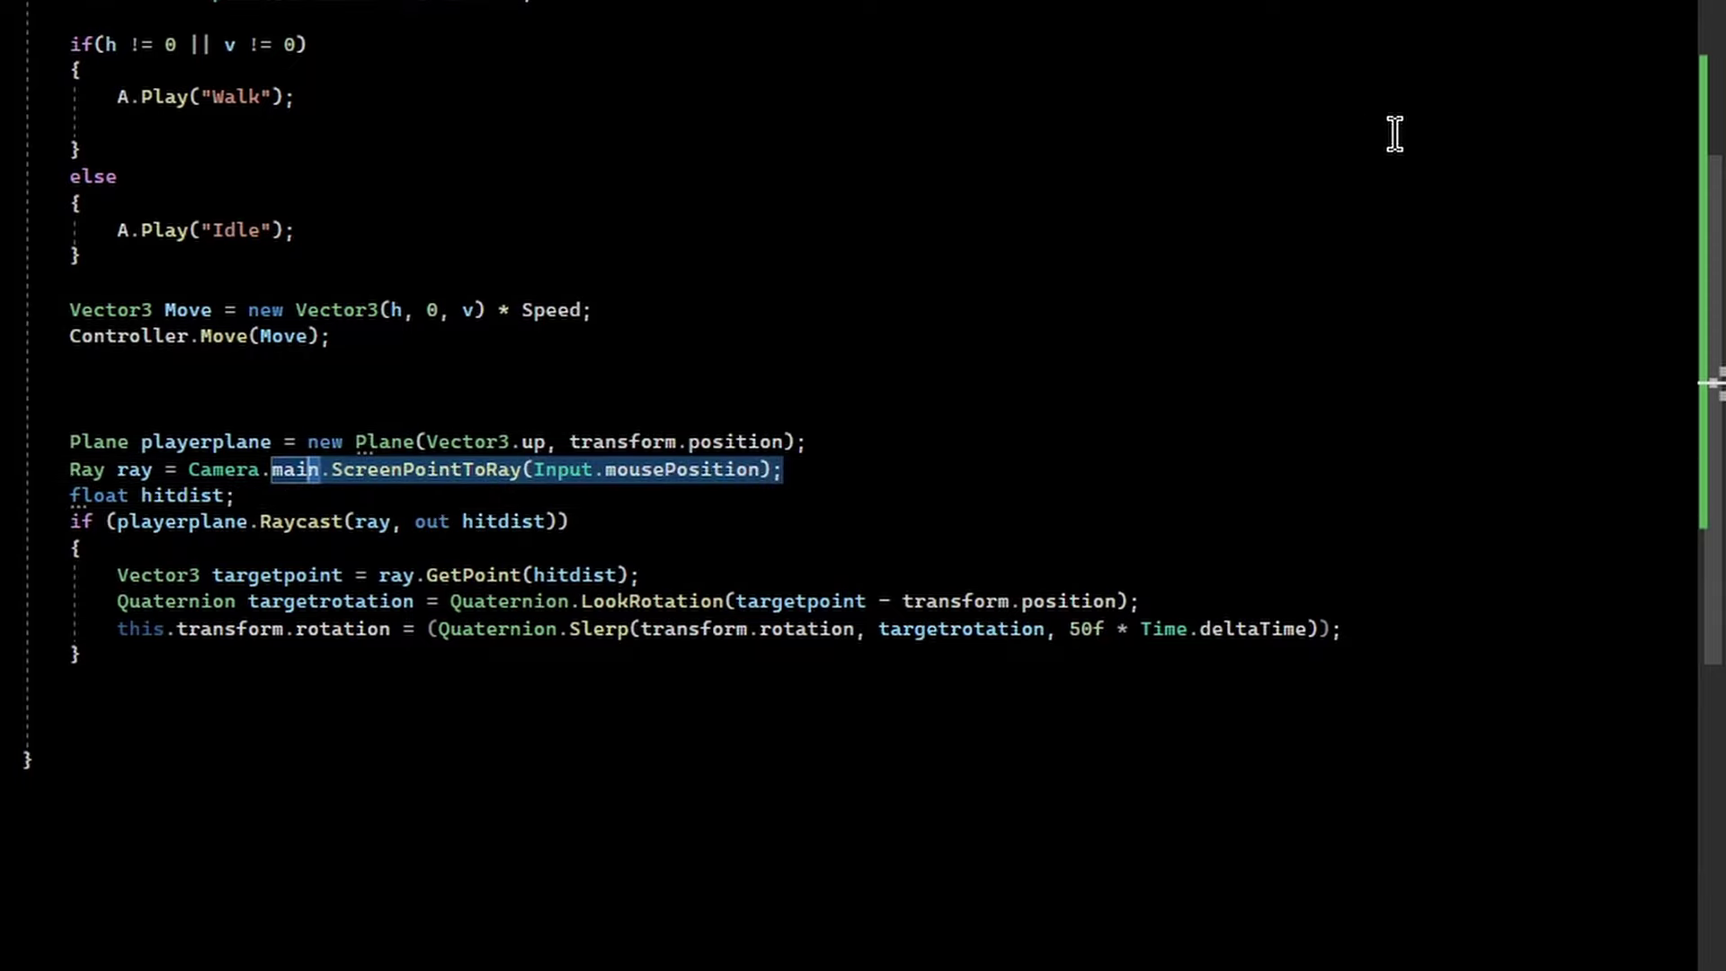
Examine the float hitdist declaration and how playerplane.Raycast uses ray and outputs to hitdist
left_click(208, 496)
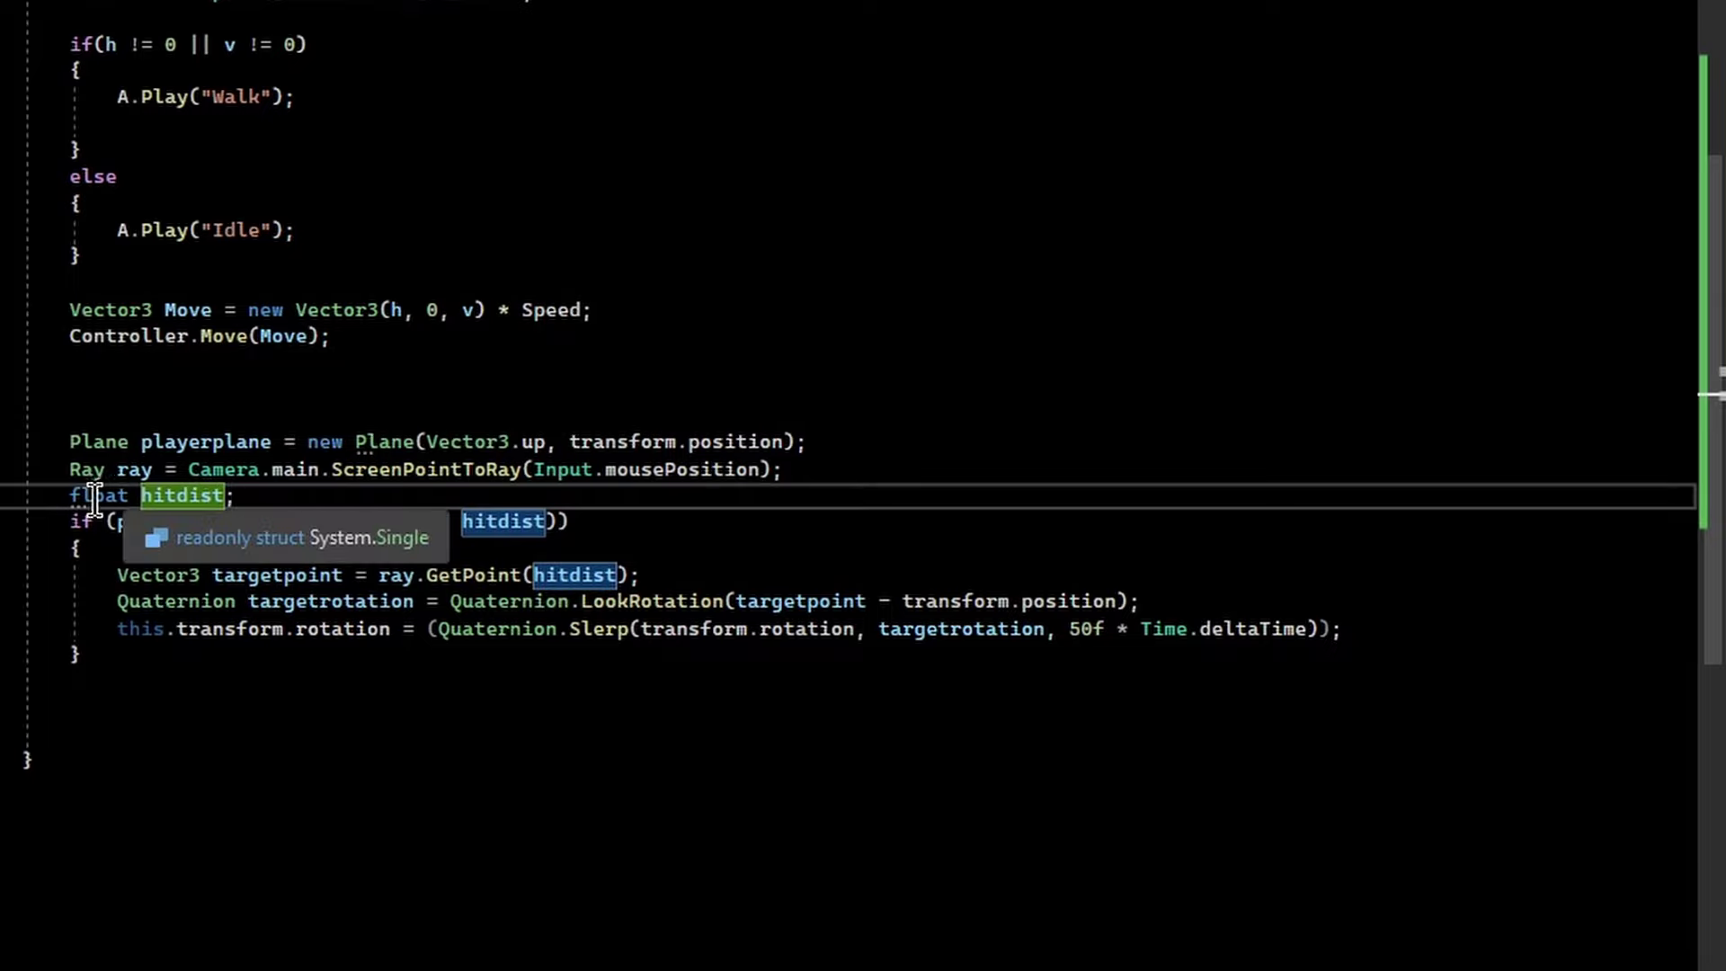
left_click_drag(72, 496, 133, 496)
double_click(170, 502)
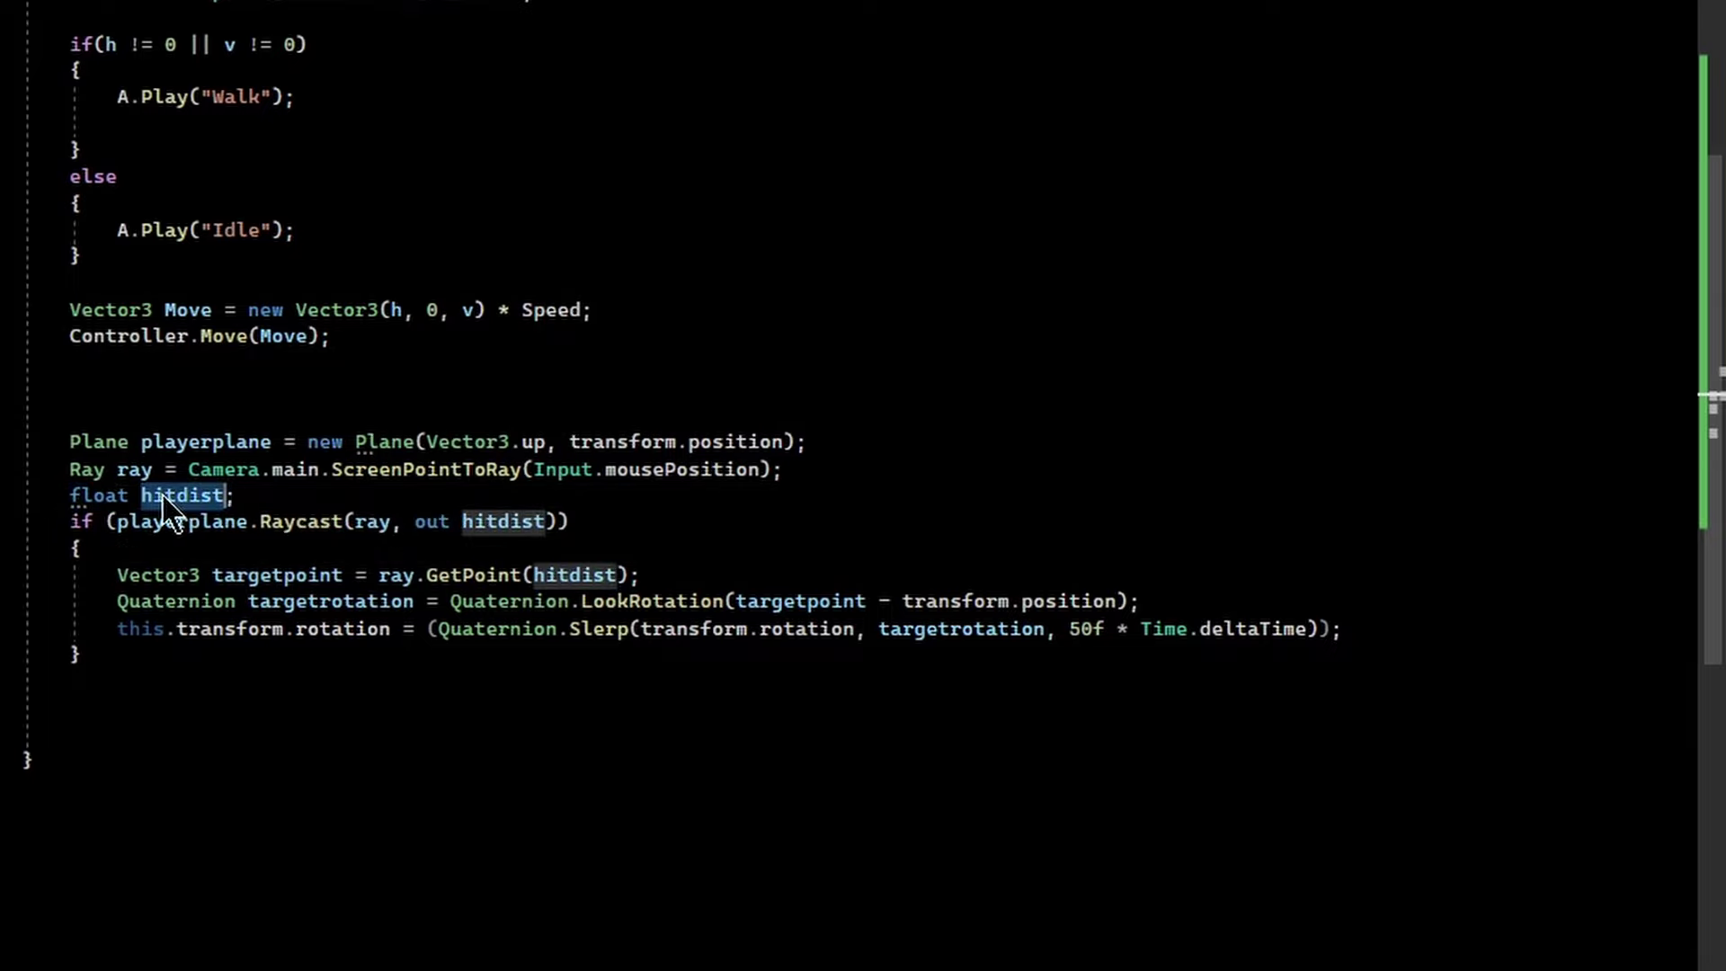
left_click(289, 504)
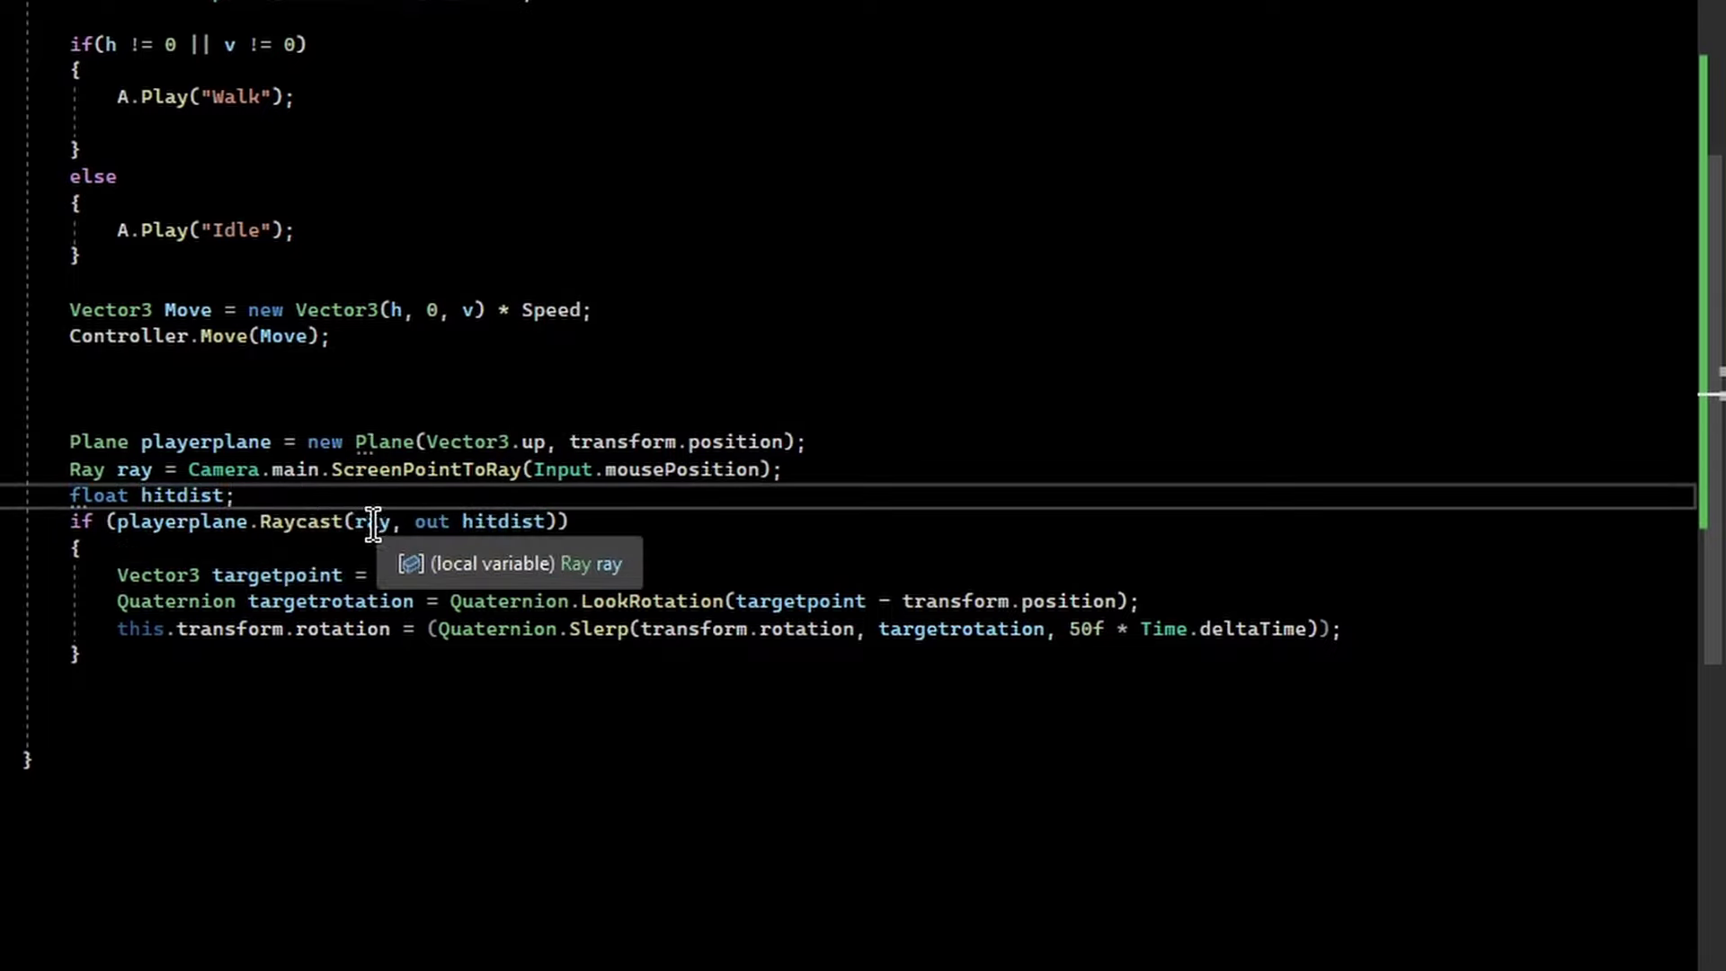
left_click_drag(261, 469, 188, 469)
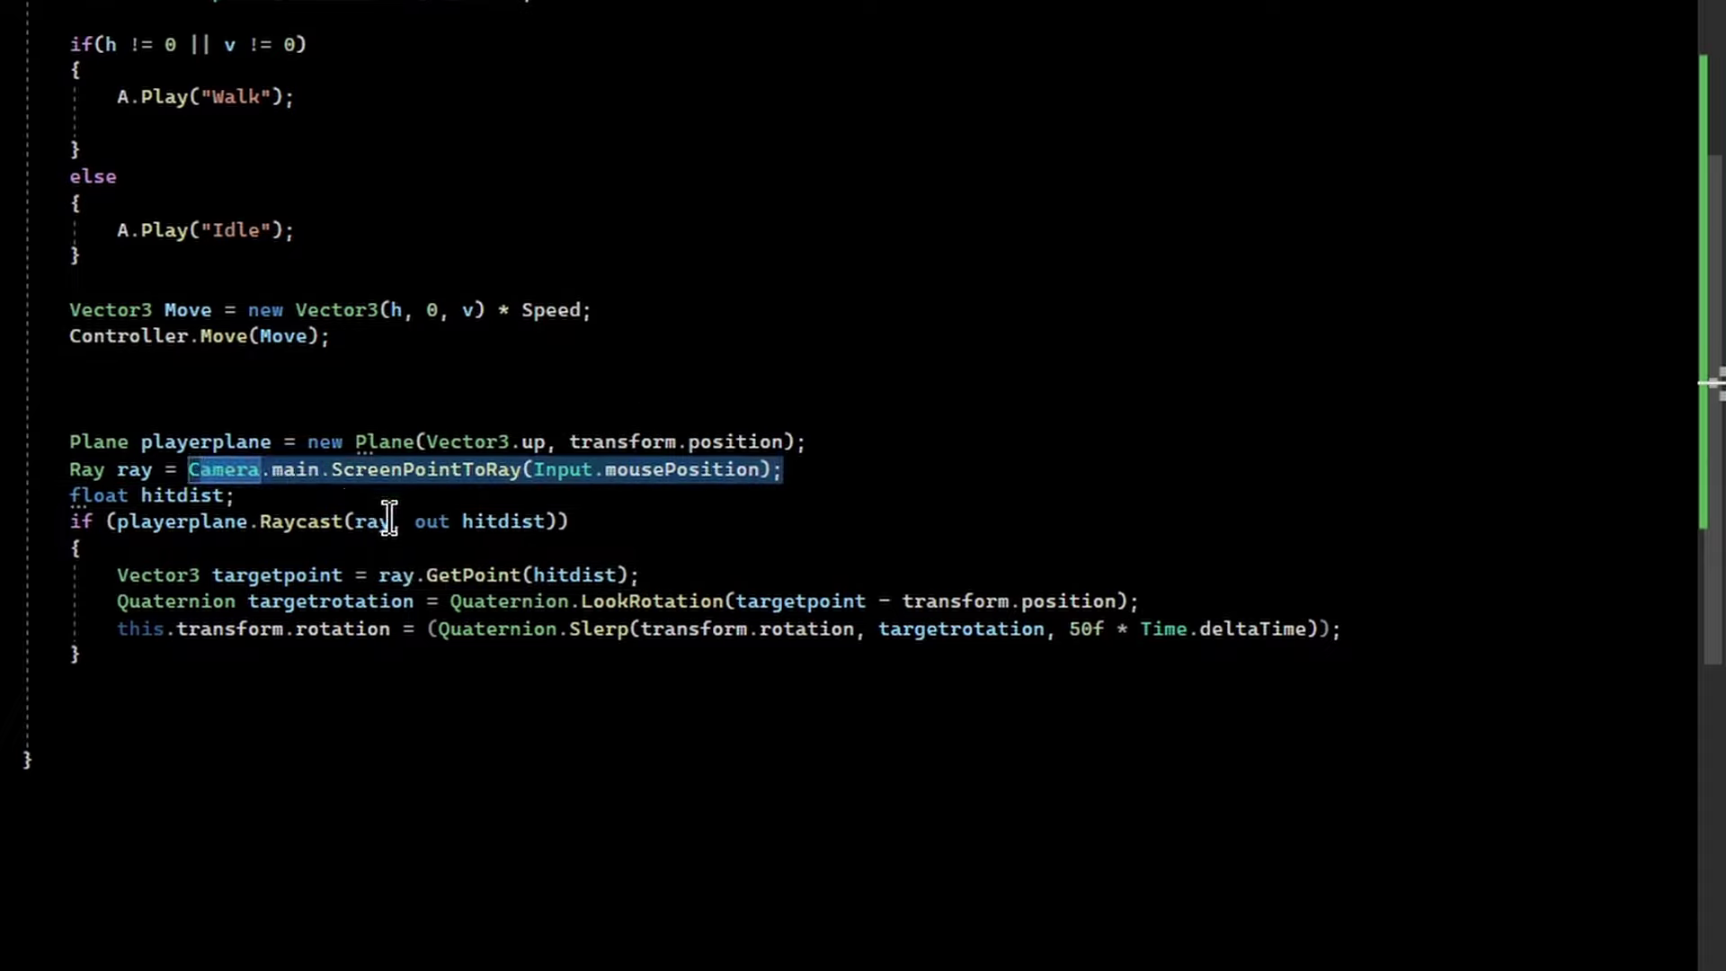
left_click(370, 521)
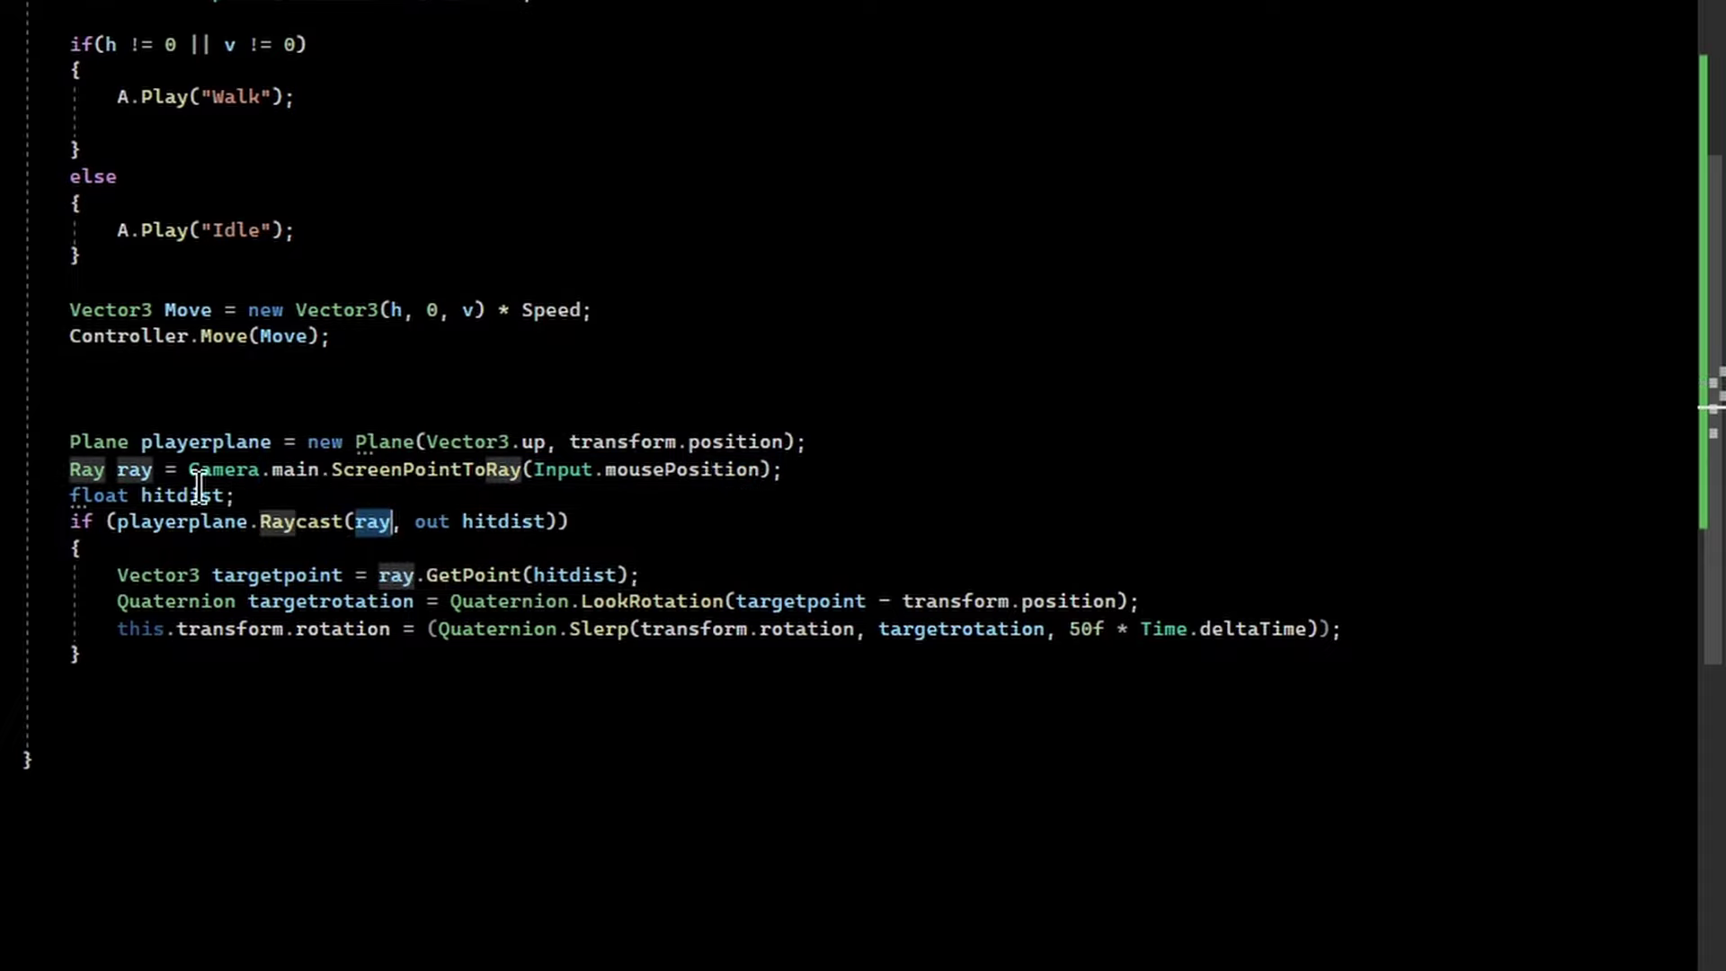
left_click(146, 495)
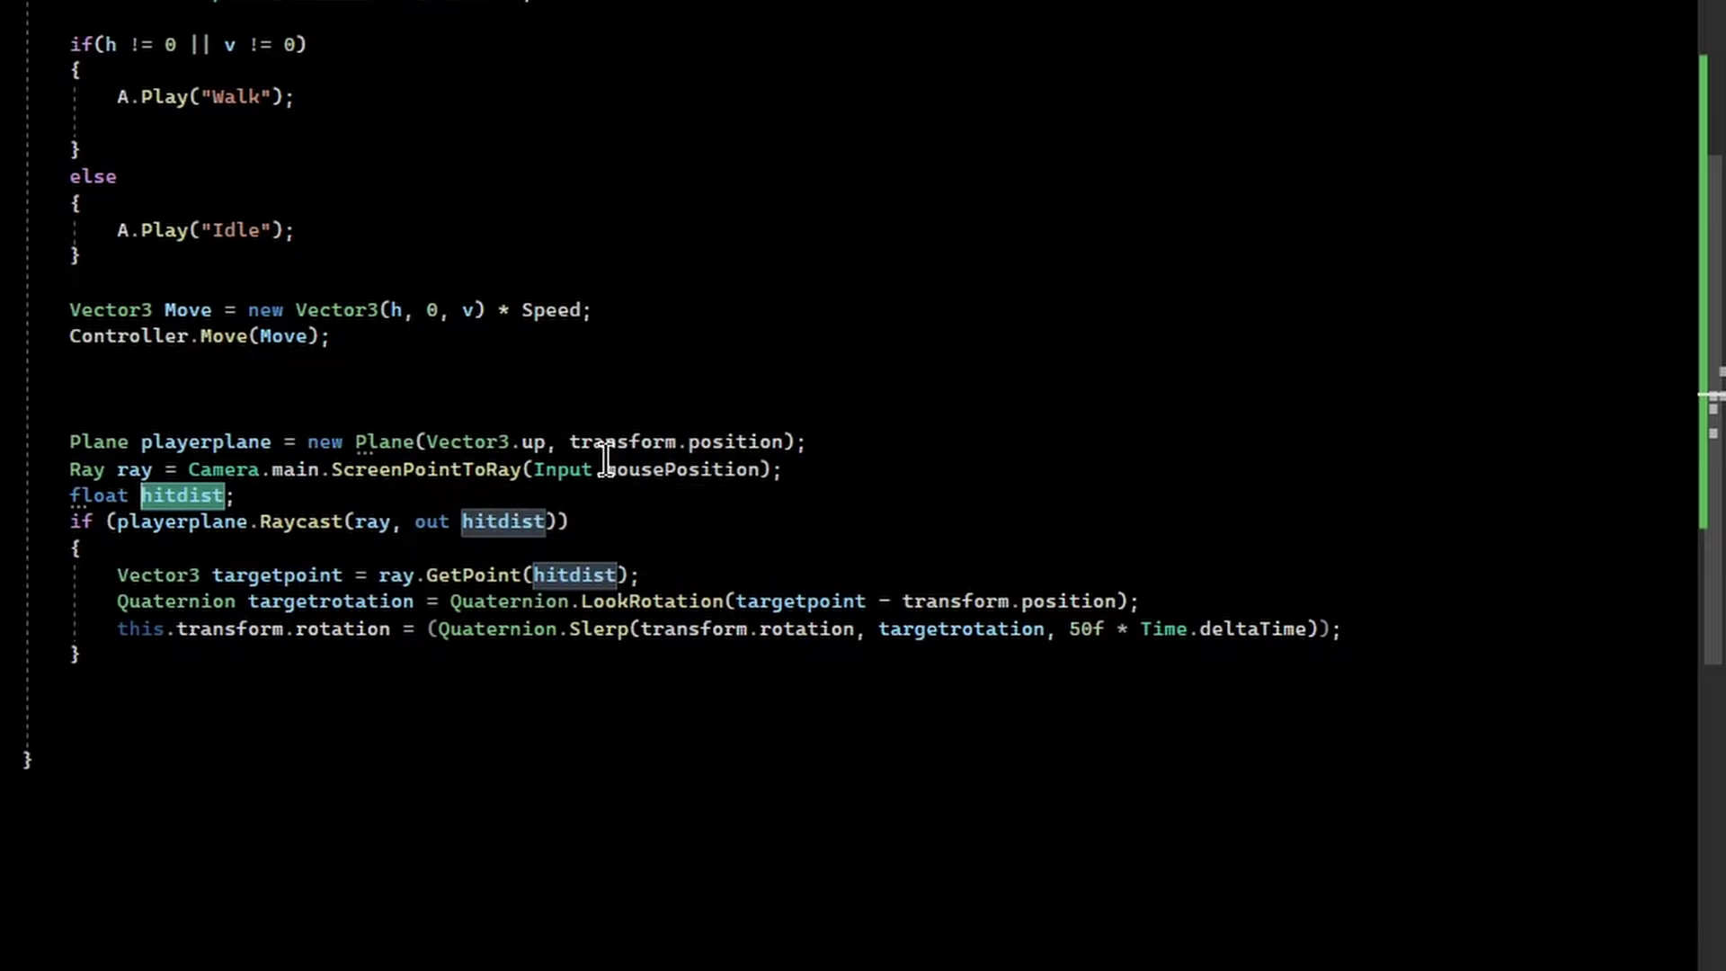
left_click_drag(759, 468, 93, 485)
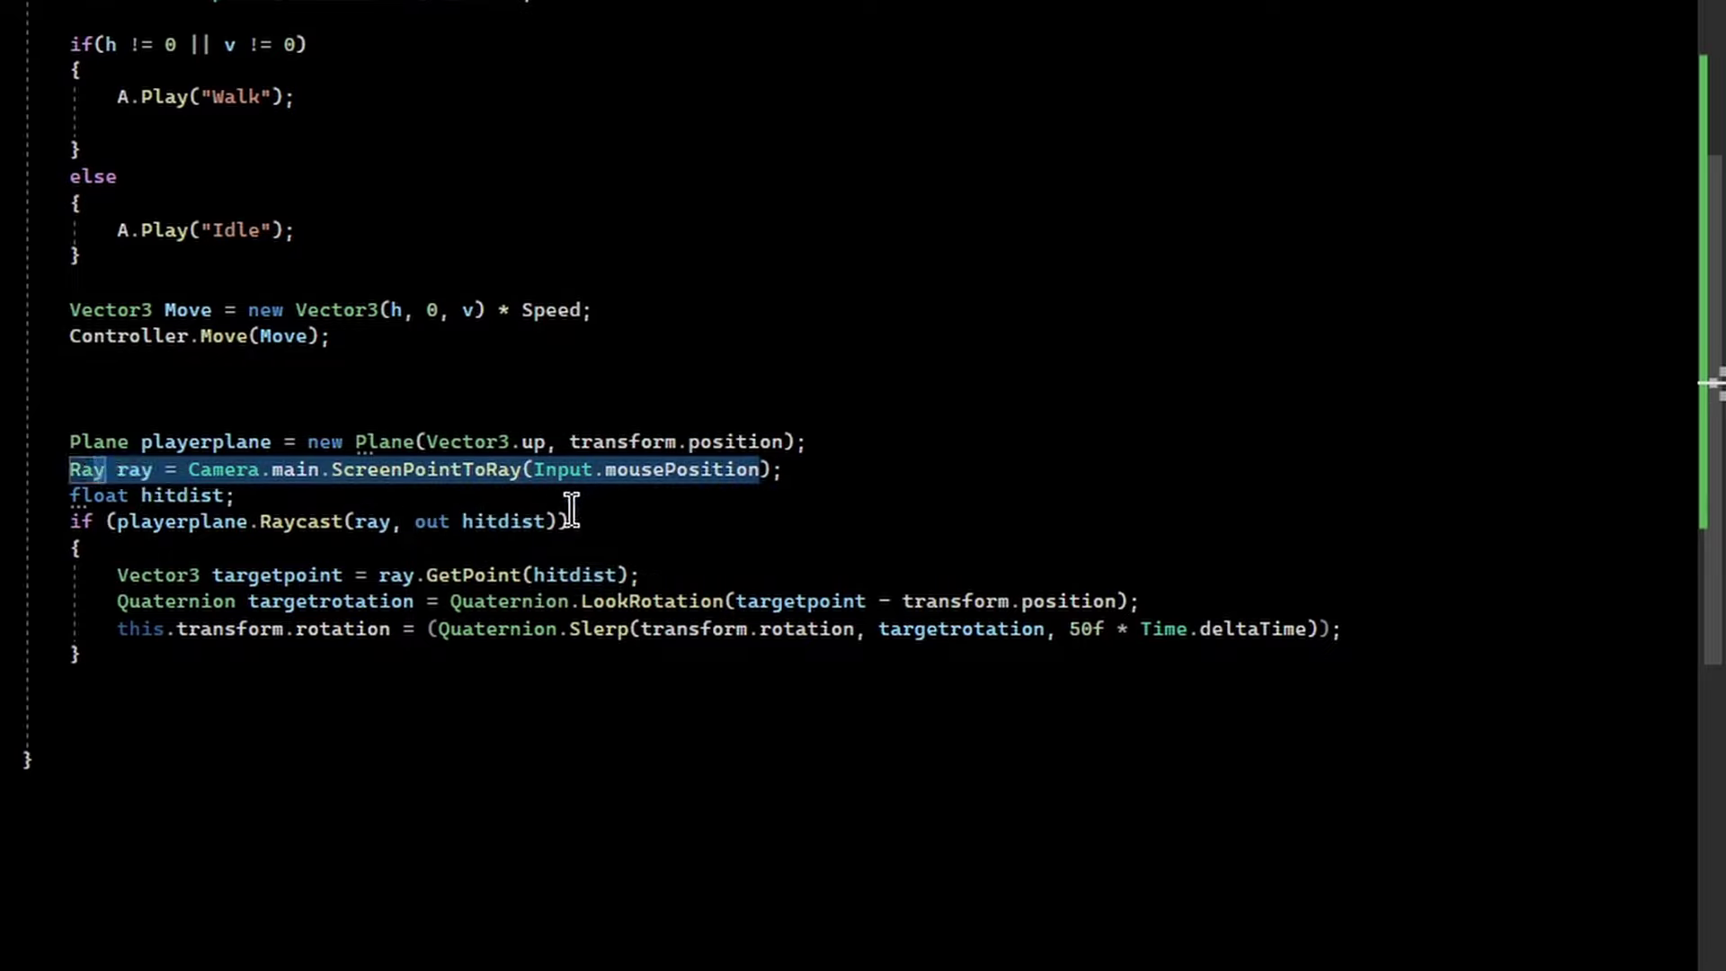
double_click(517, 523)
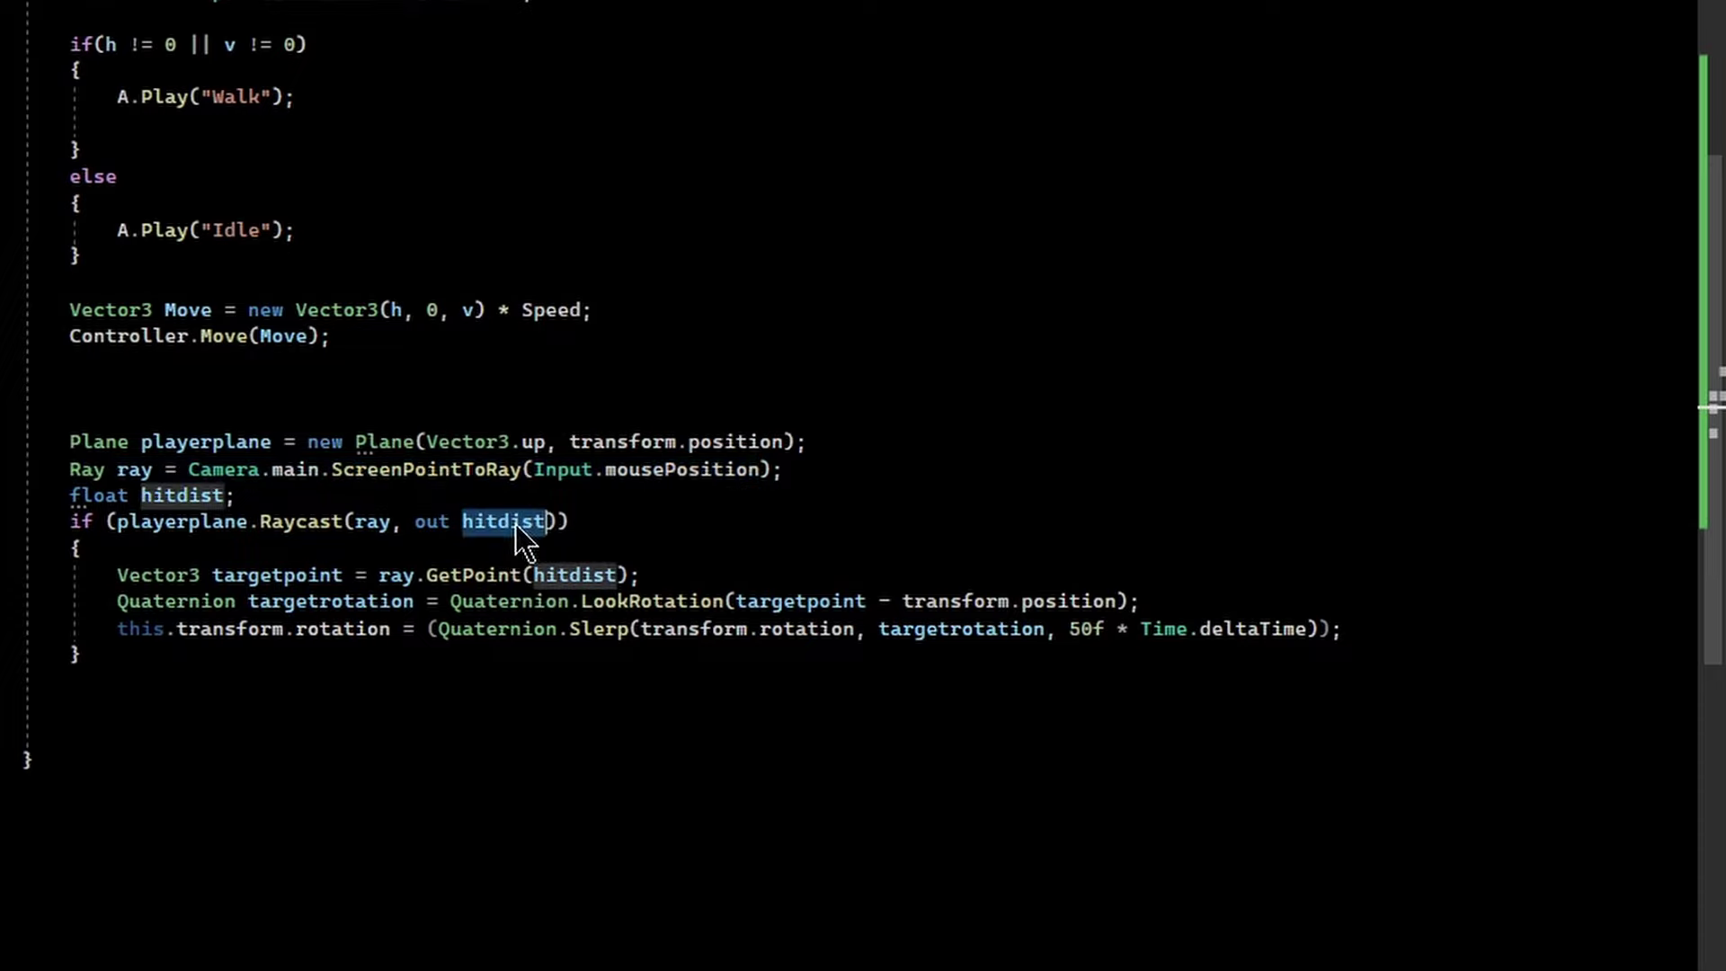
left_click(216, 496)
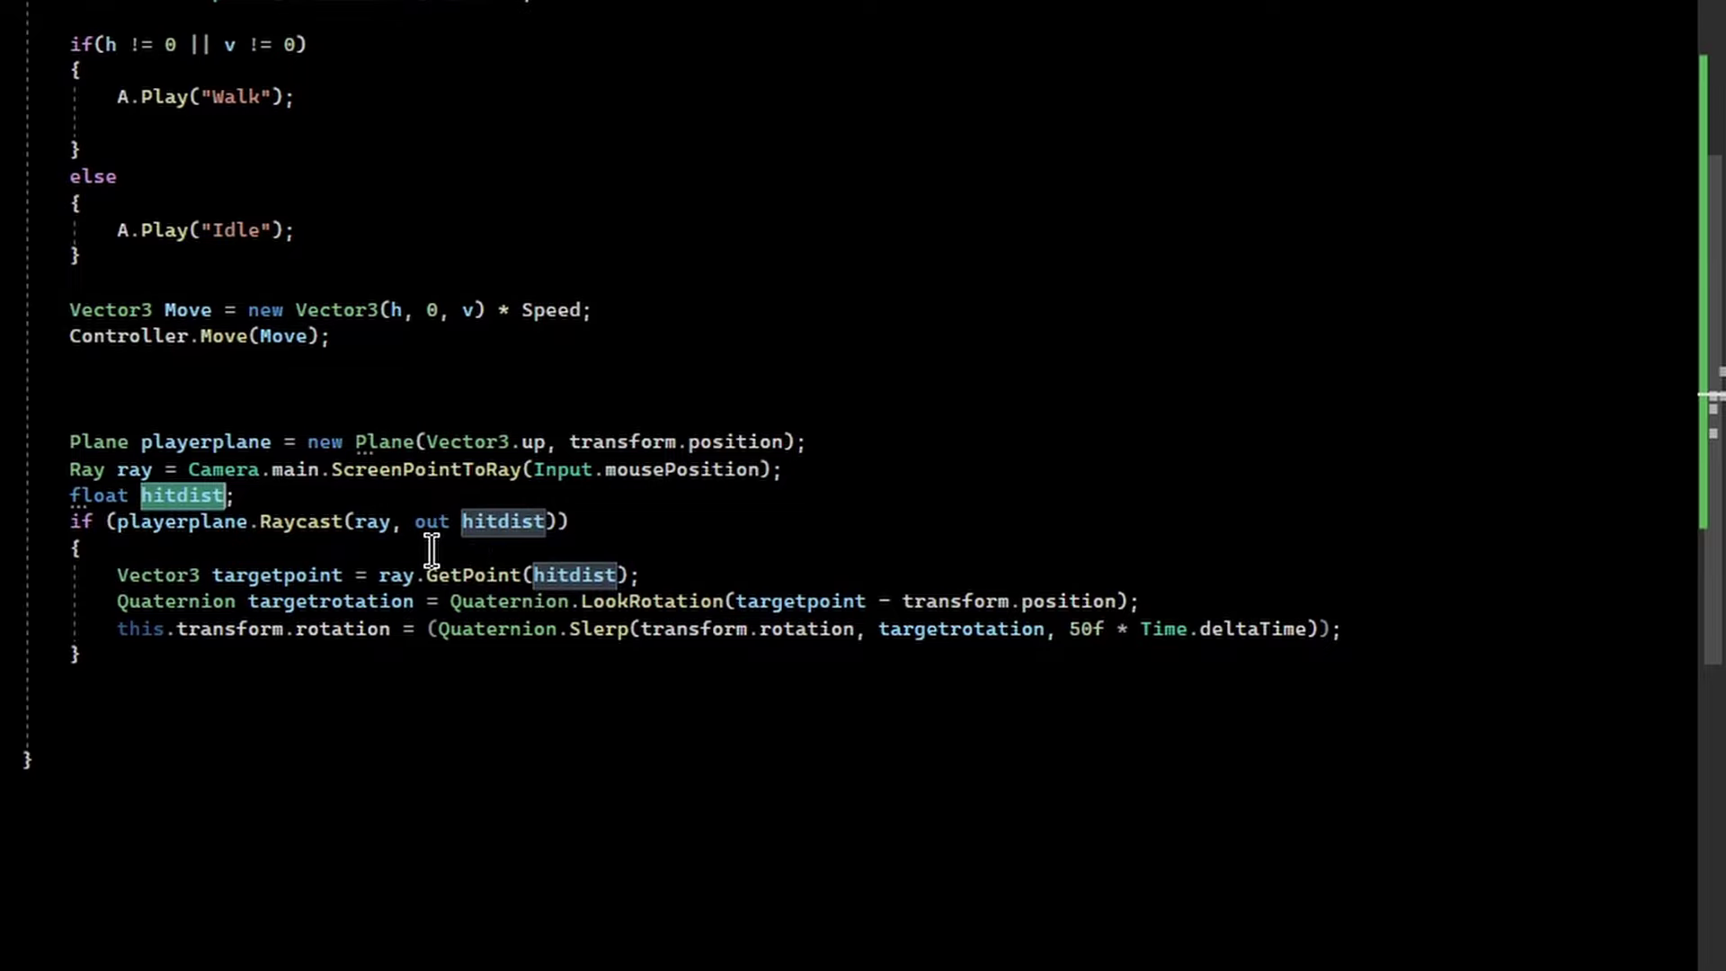
Examine how targetpoint is obtained from ray.GetPoint(hitdist) inside the Raycast condition
left_click_drag(378, 576, 599, 576)
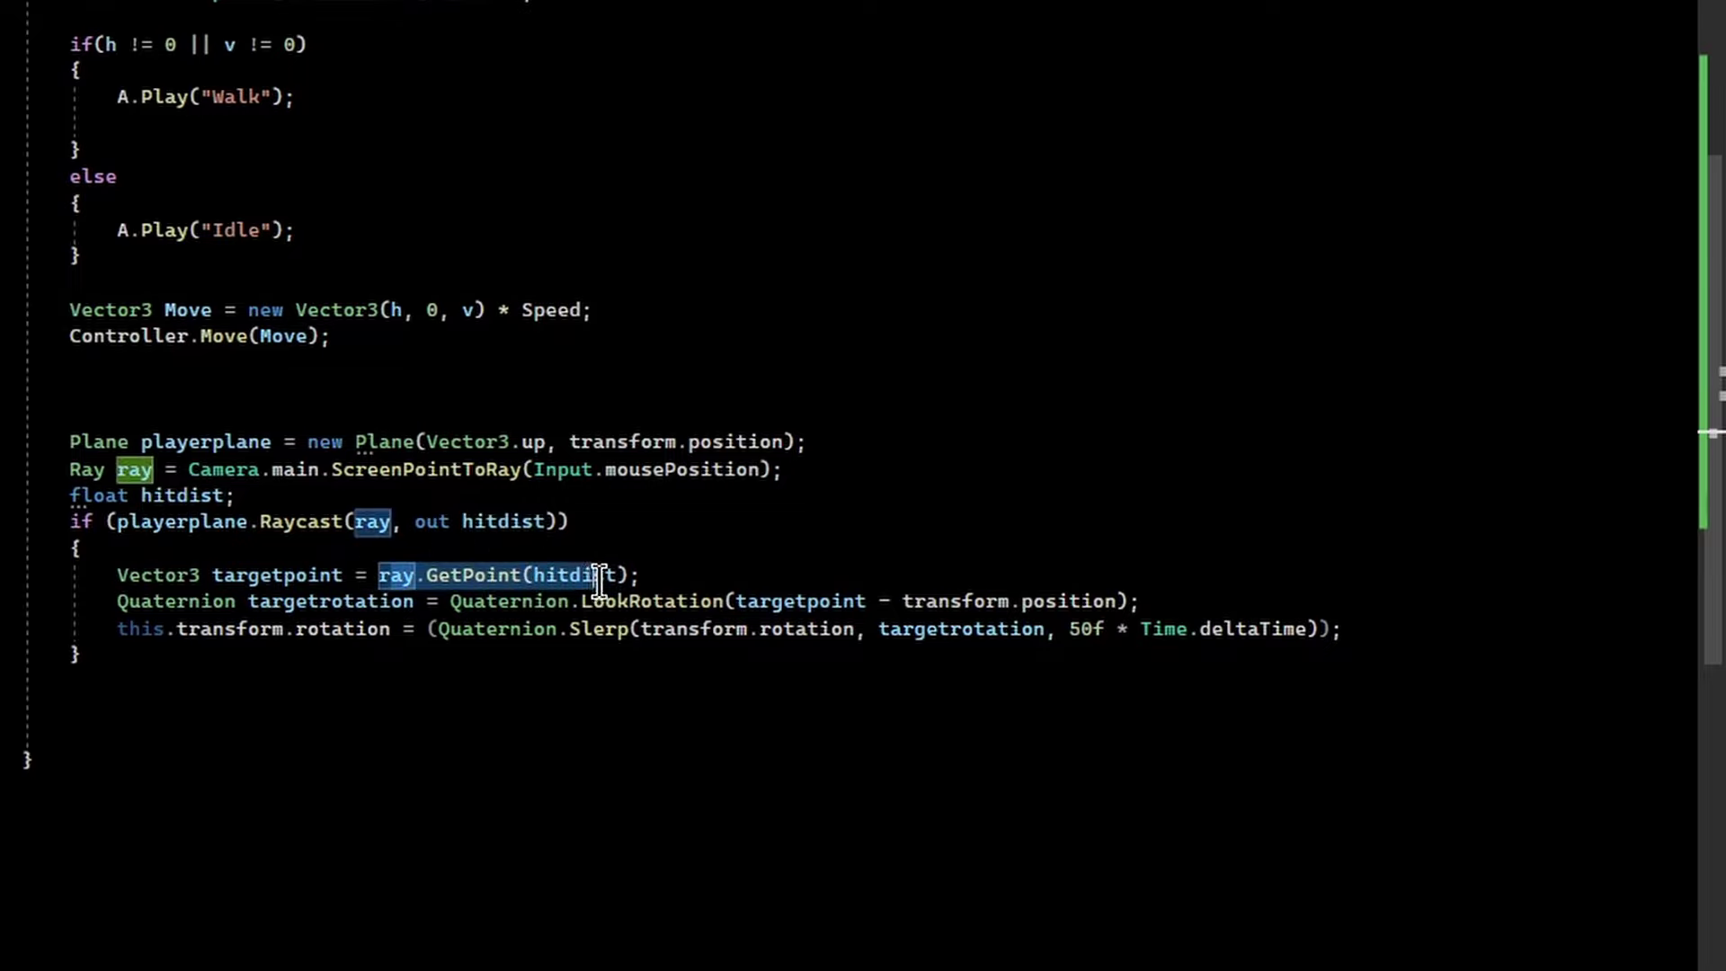
left_click(599, 576)
left_click_drag(140, 575, 313, 576)
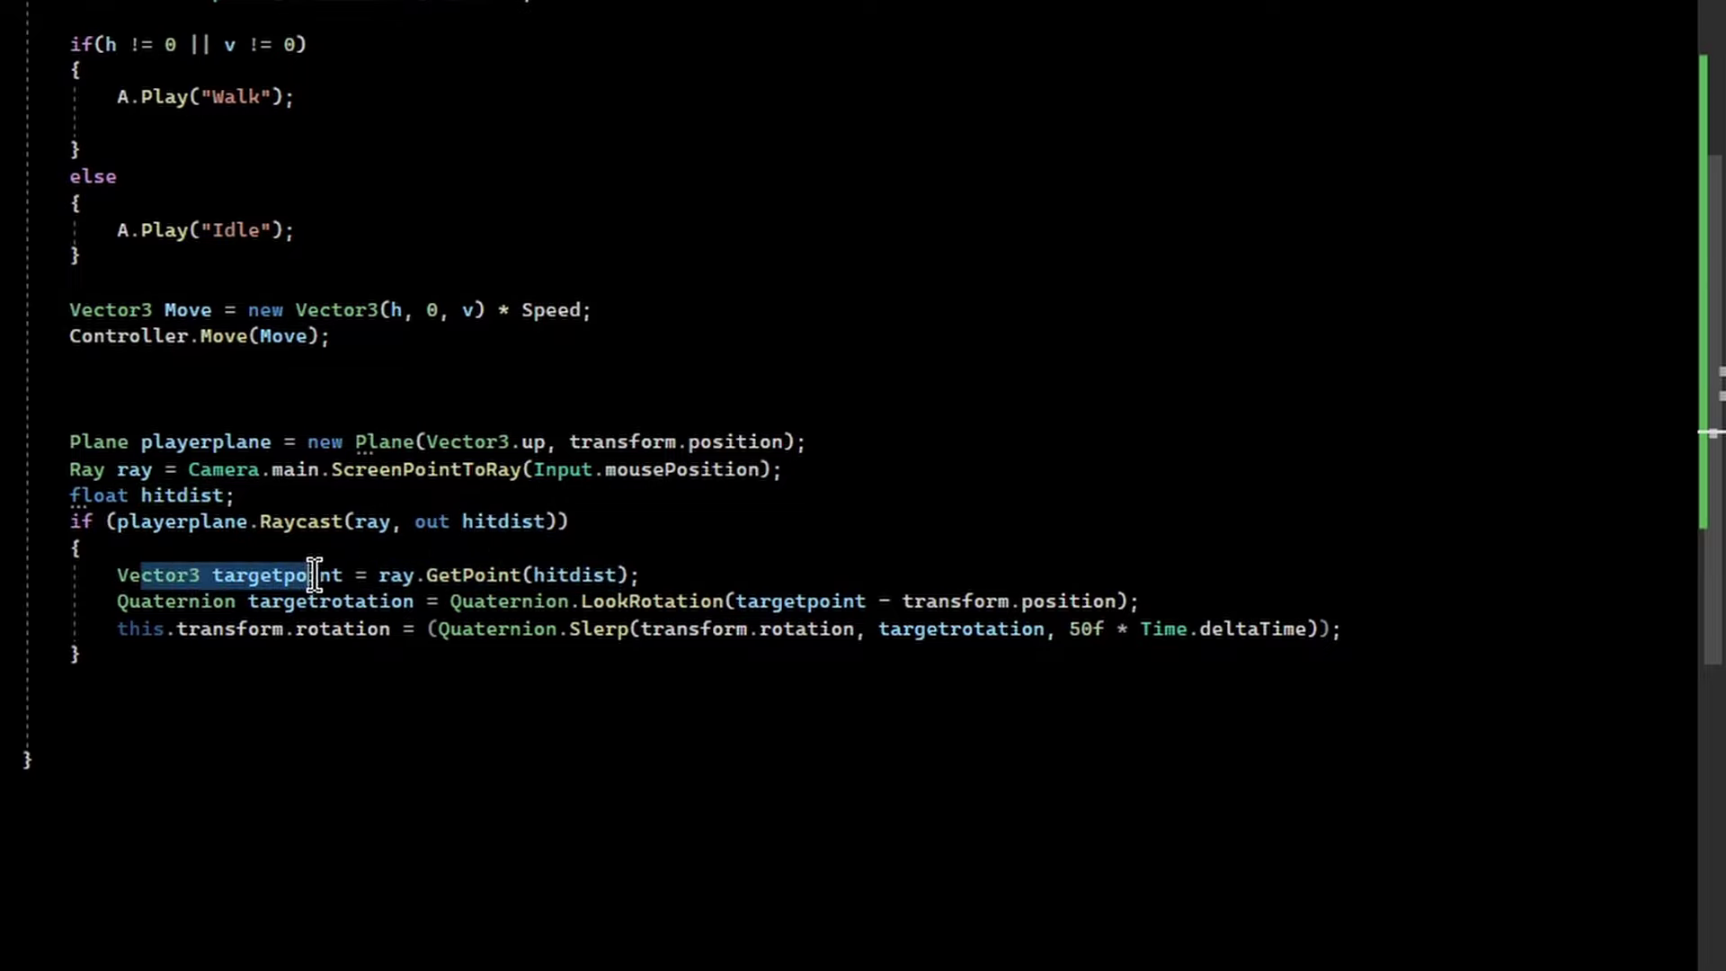
Examine the targetrotation declaration, including Quaternion.LookRotation and its targetpoint - transform.position argument
left_click_drag(117, 601, 1033, 604)
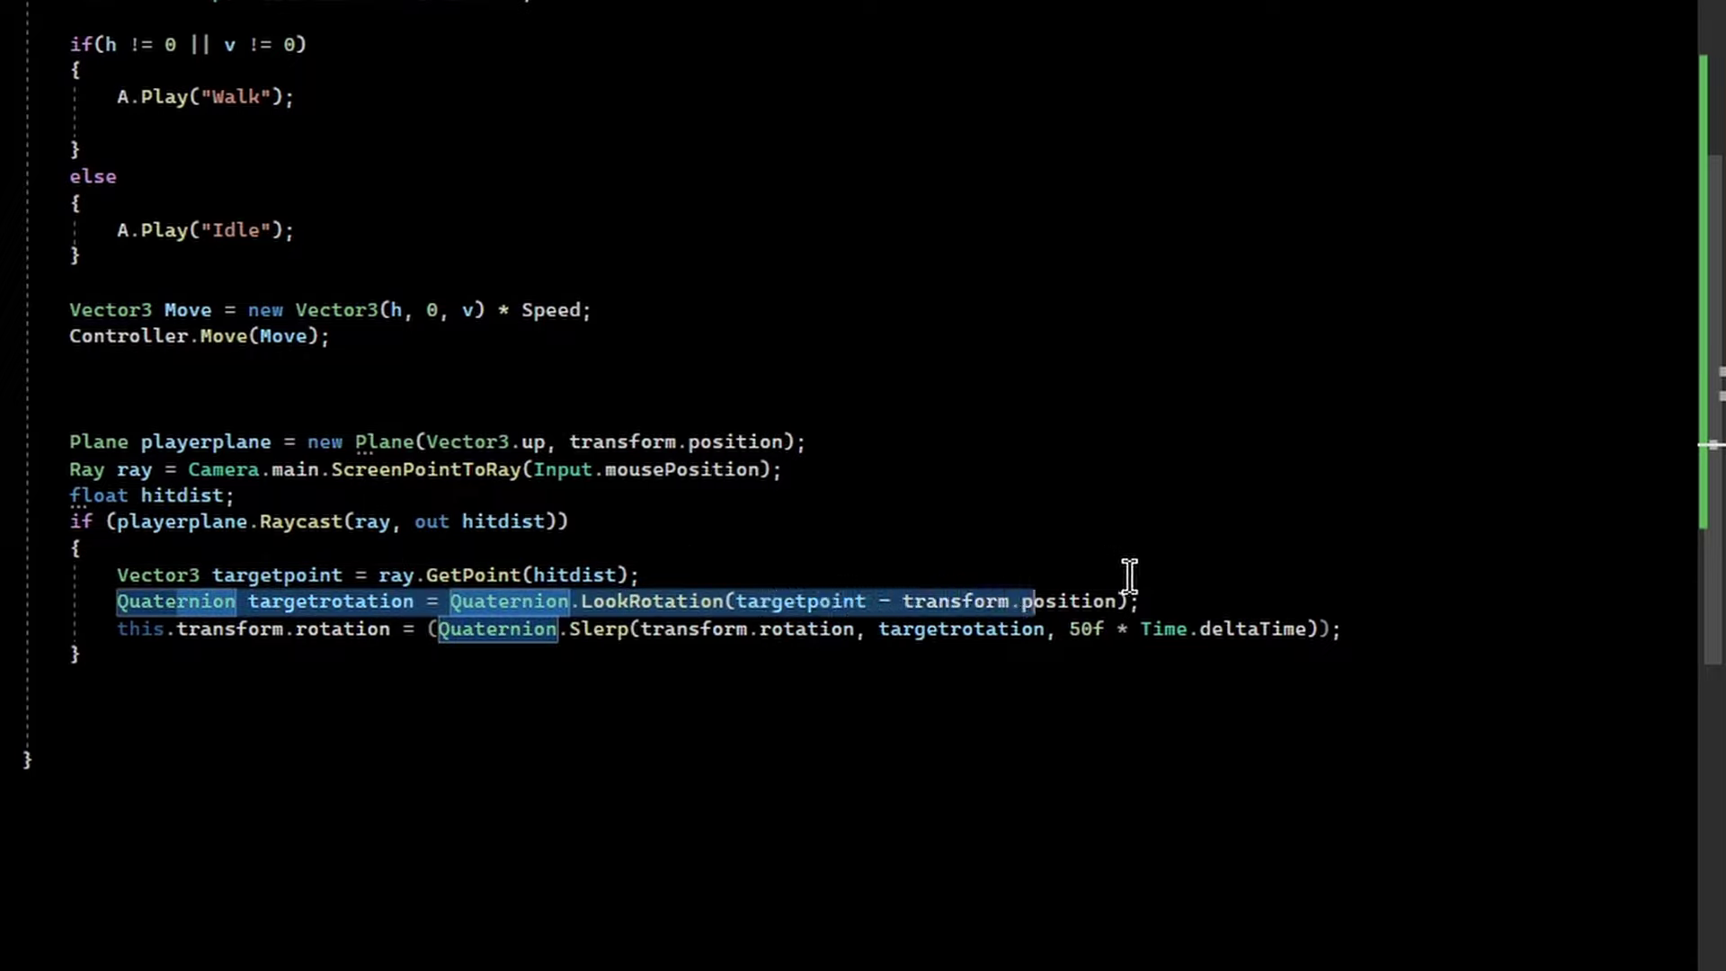
left_click(596, 601)
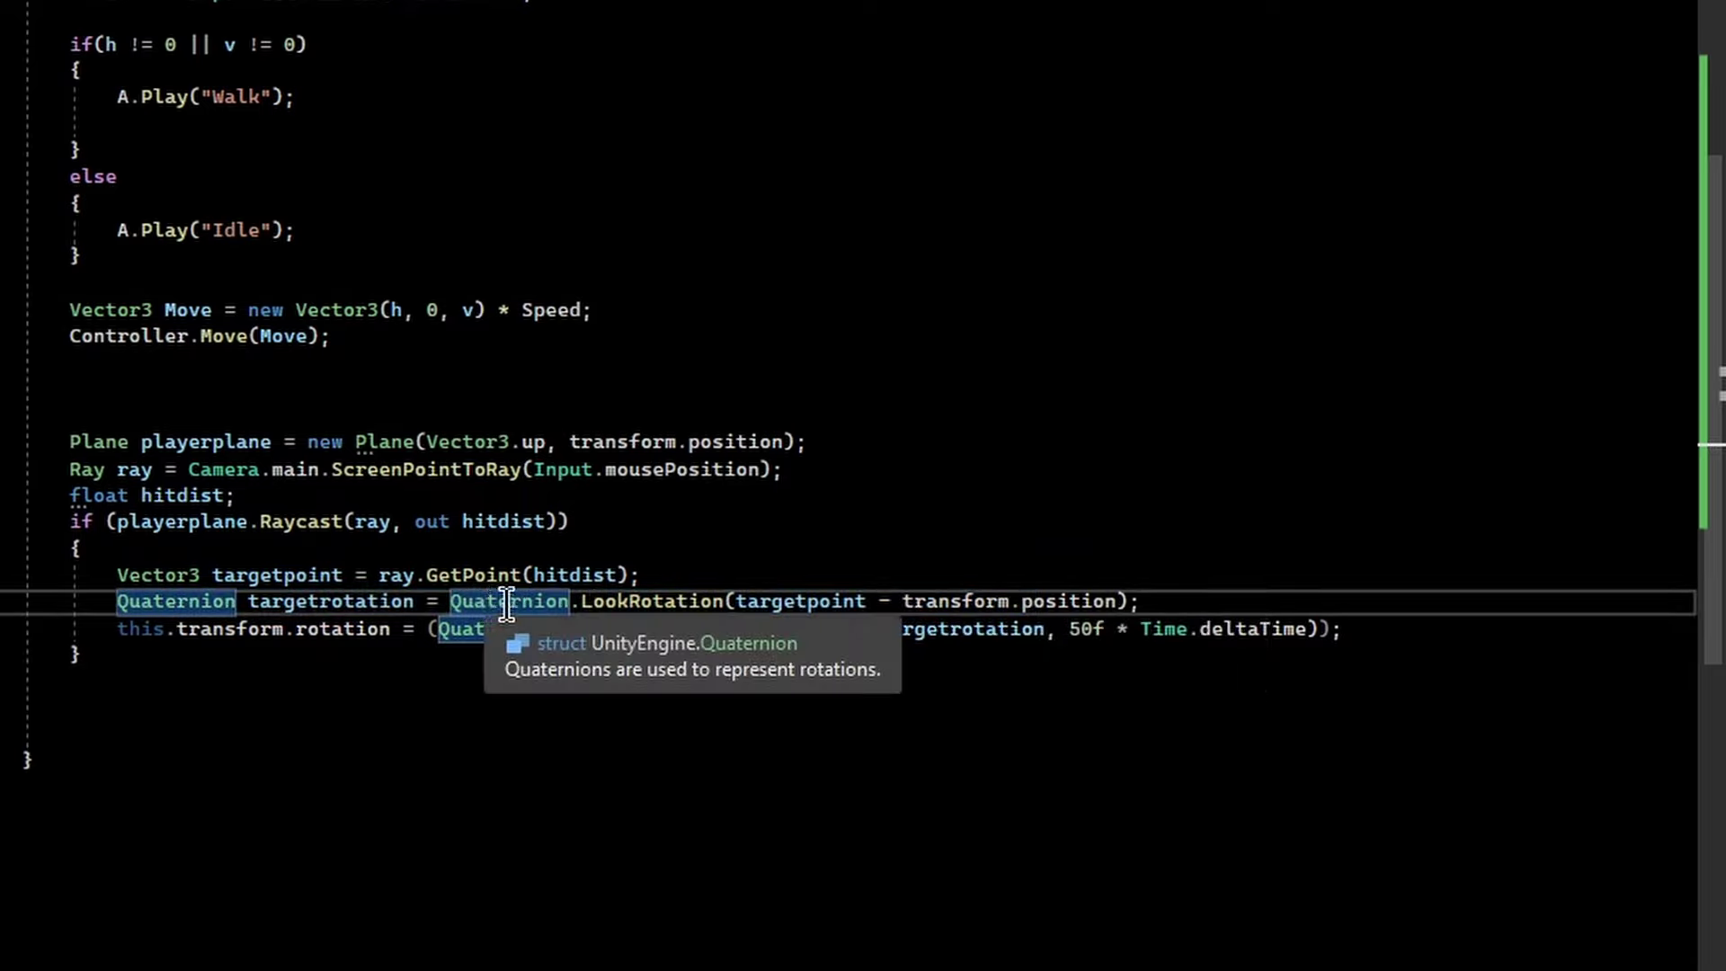
left_click_drag(569, 603, 441, 602)
left_click(554, 604)
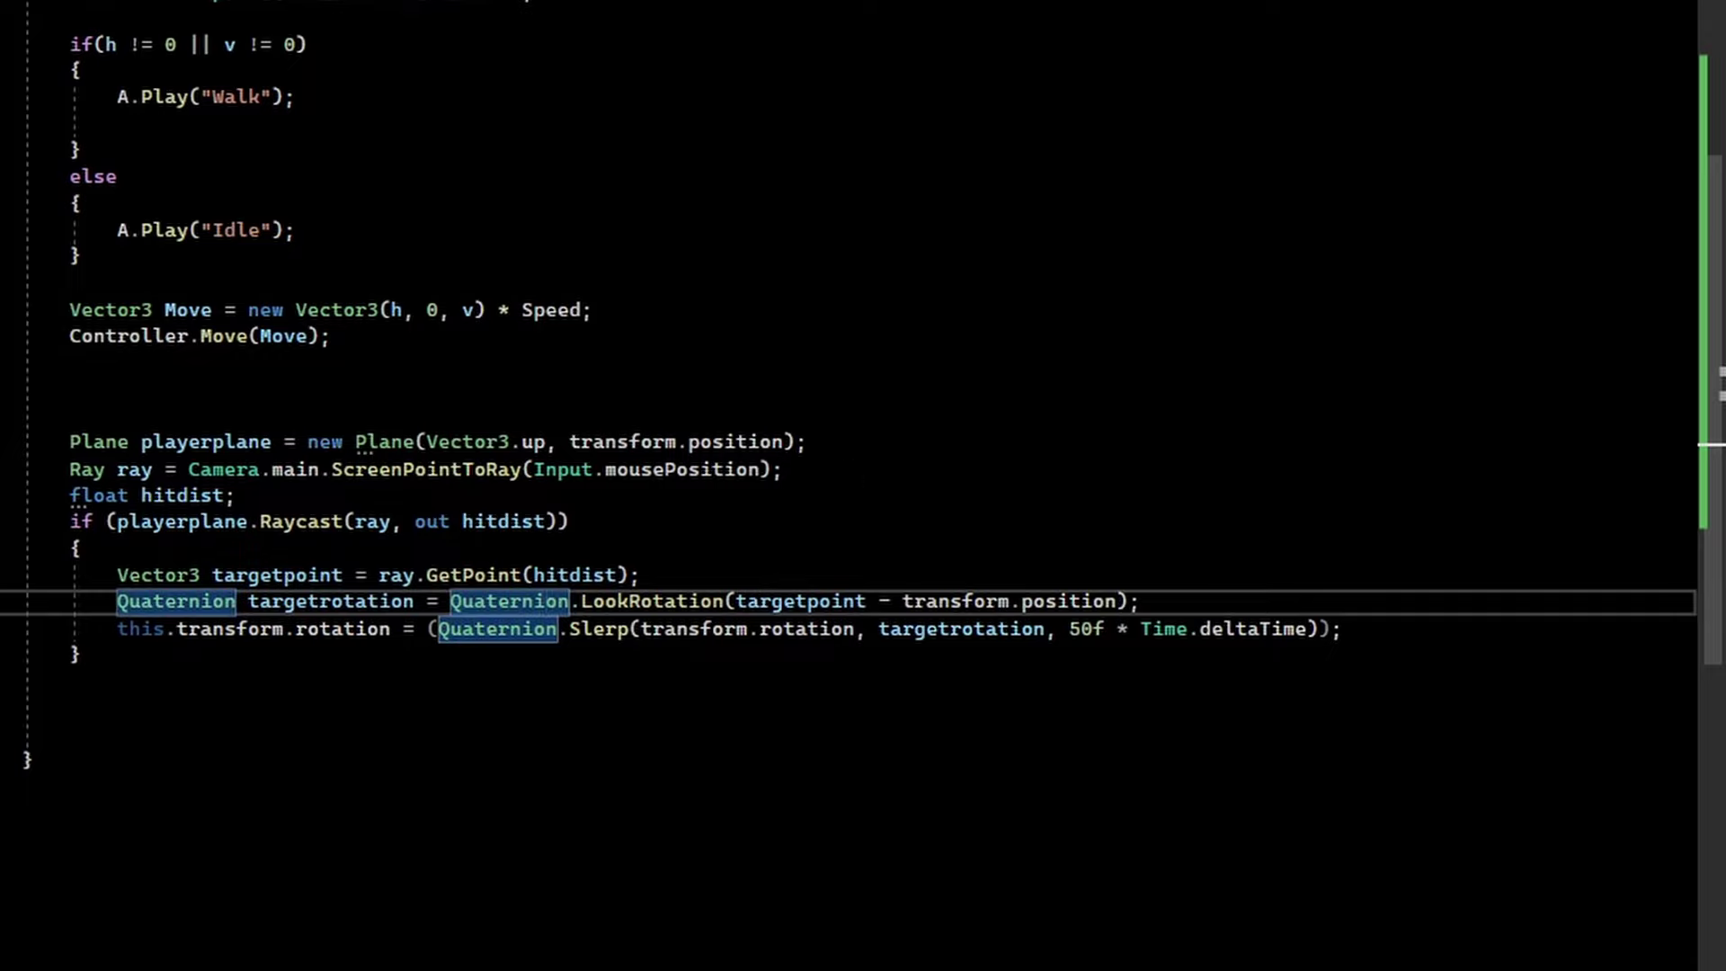
left_click(339, 610)
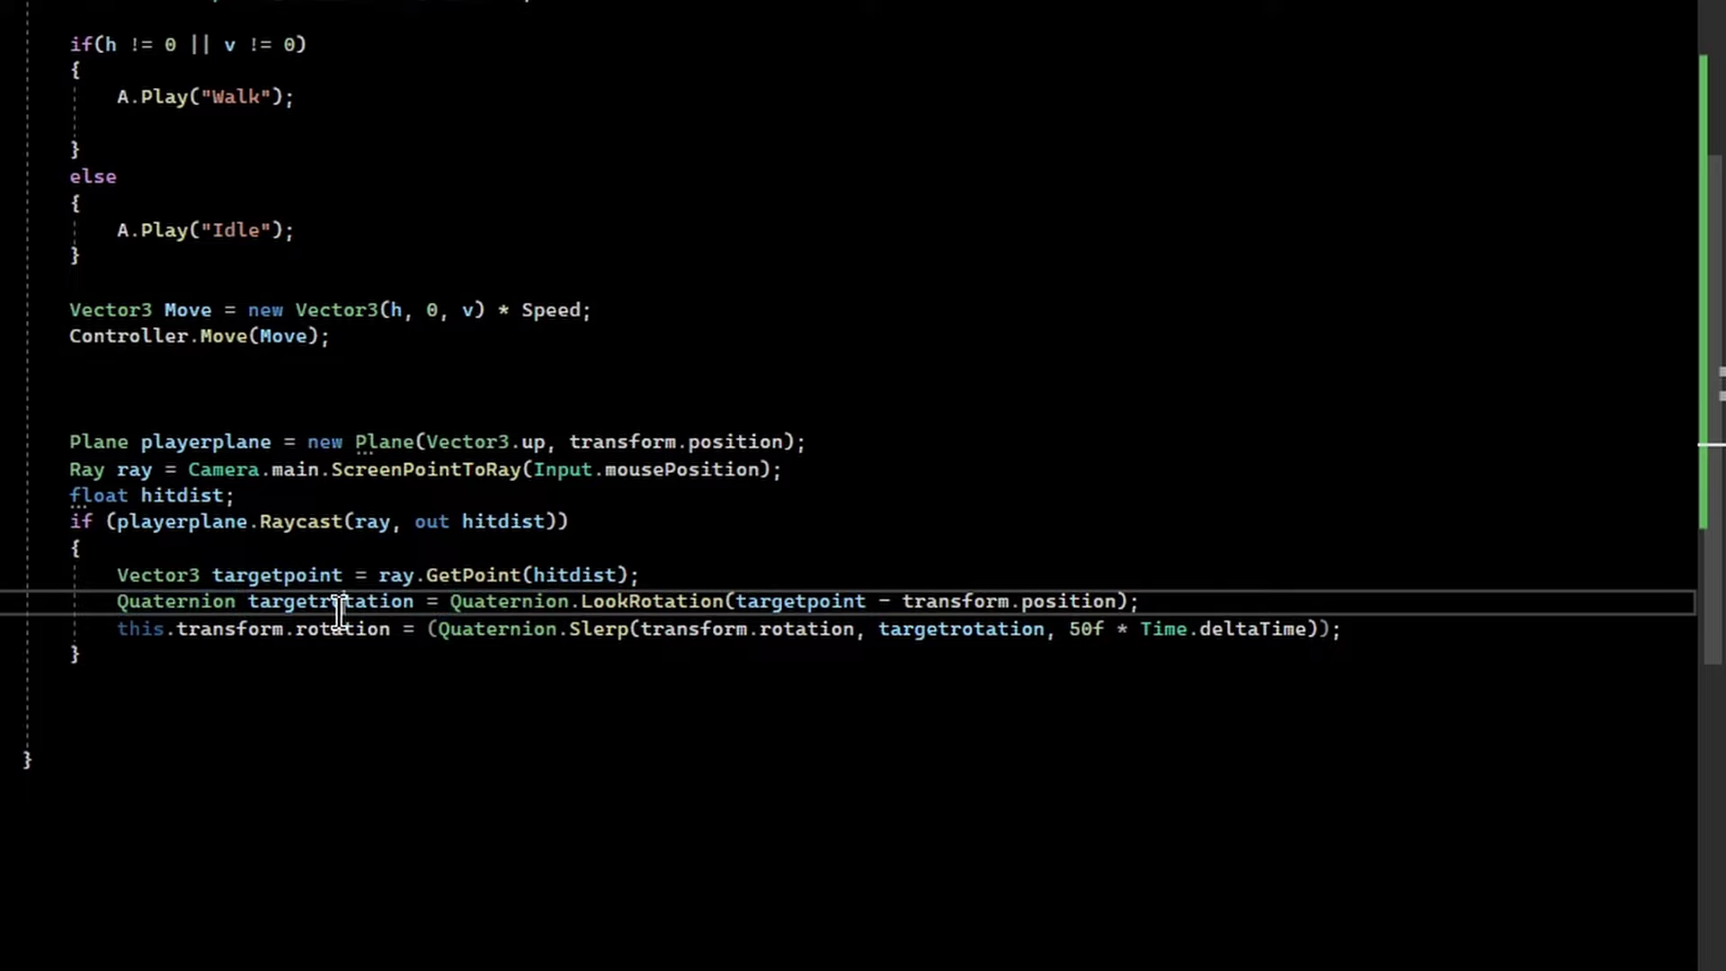
left_click(509, 604)
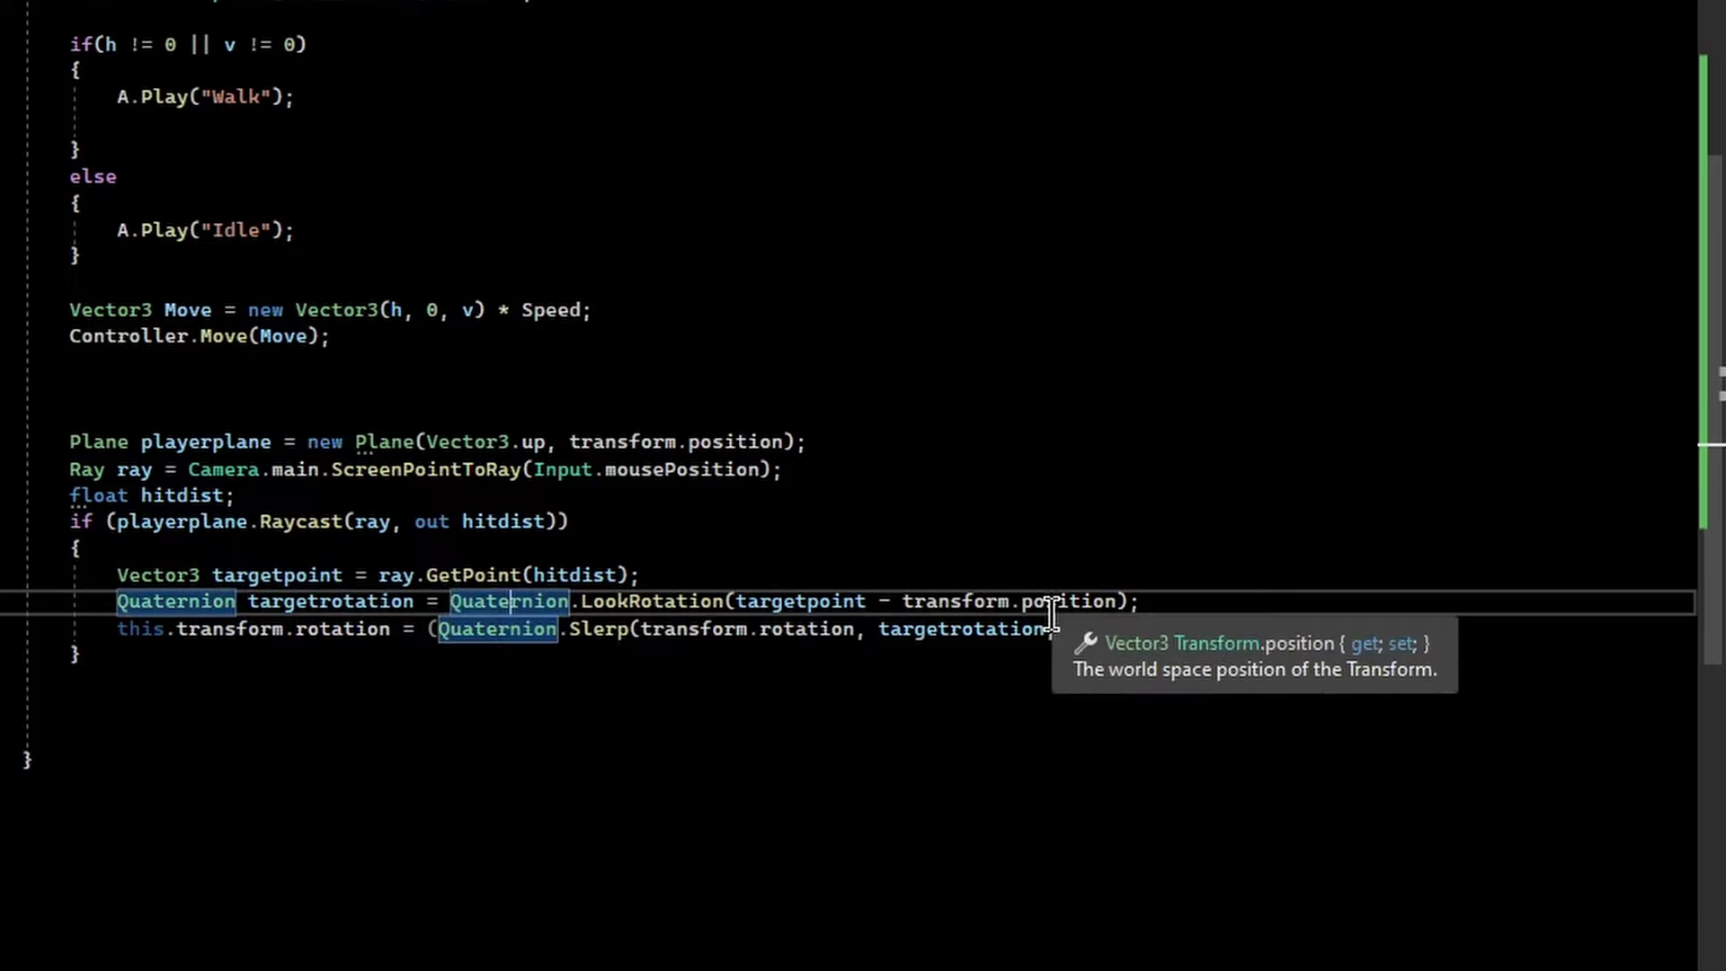
left_click(832, 606)
left_click(966, 600)
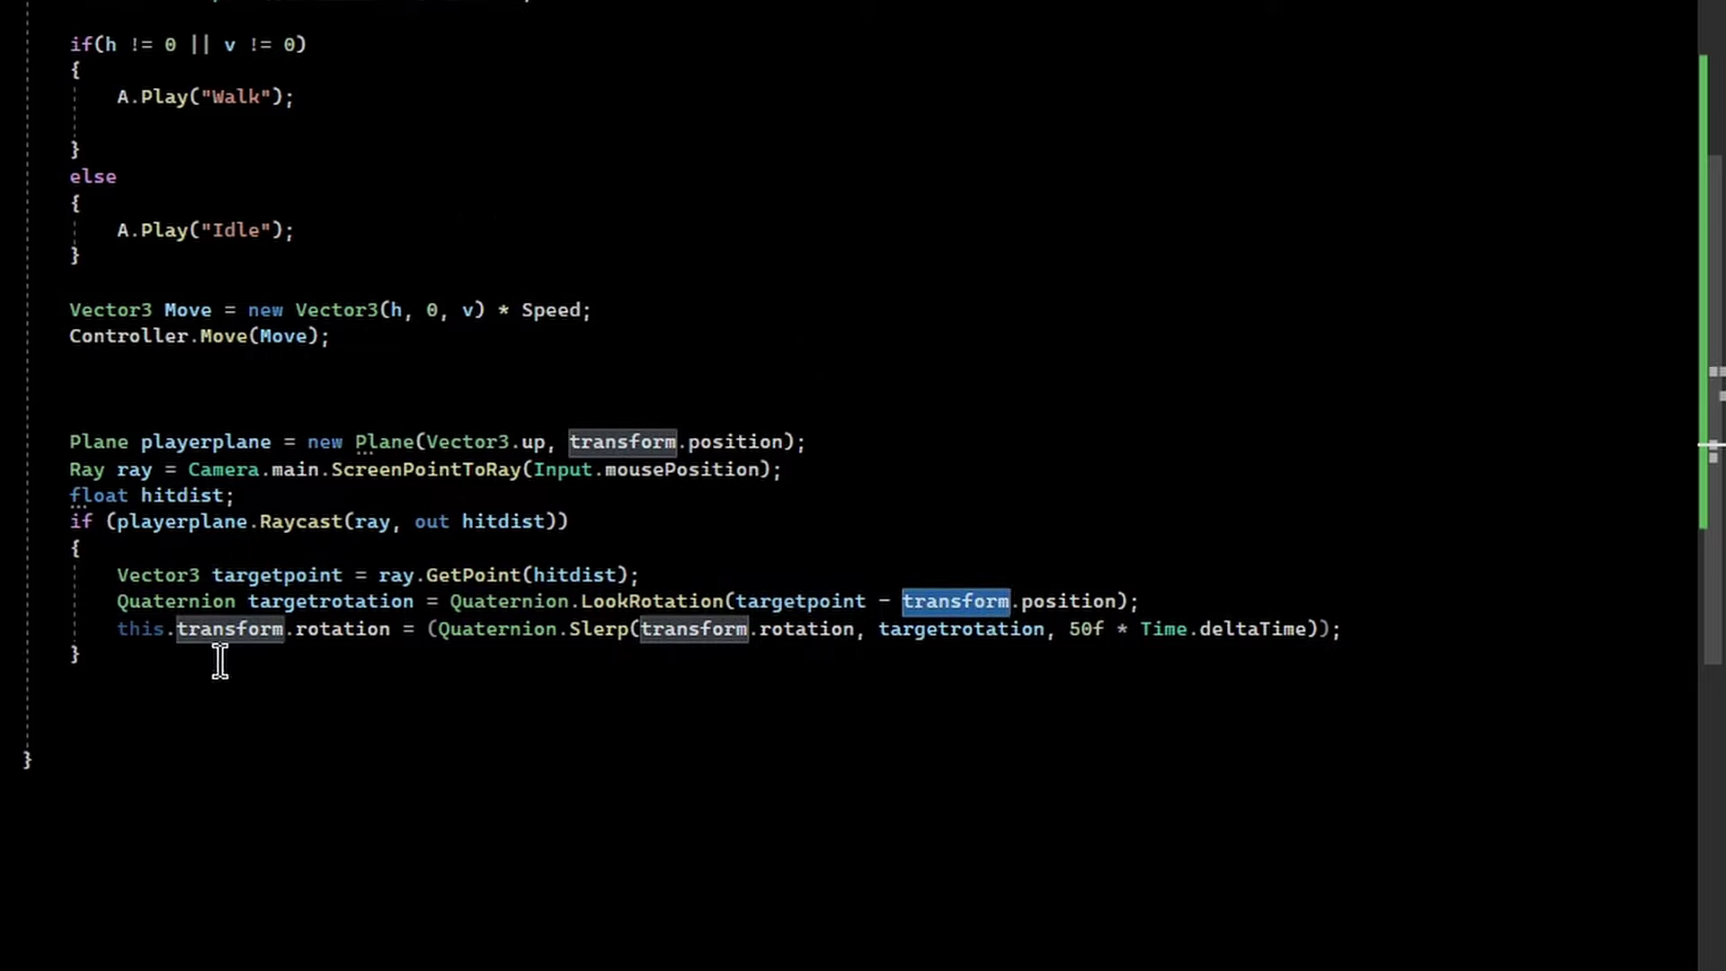
Delete the "this." prefix from the transform.rotation assignment, keeping the opening parenthesis before Quaternion.Slerp
left_click_drag(177, 630, 116, 631)
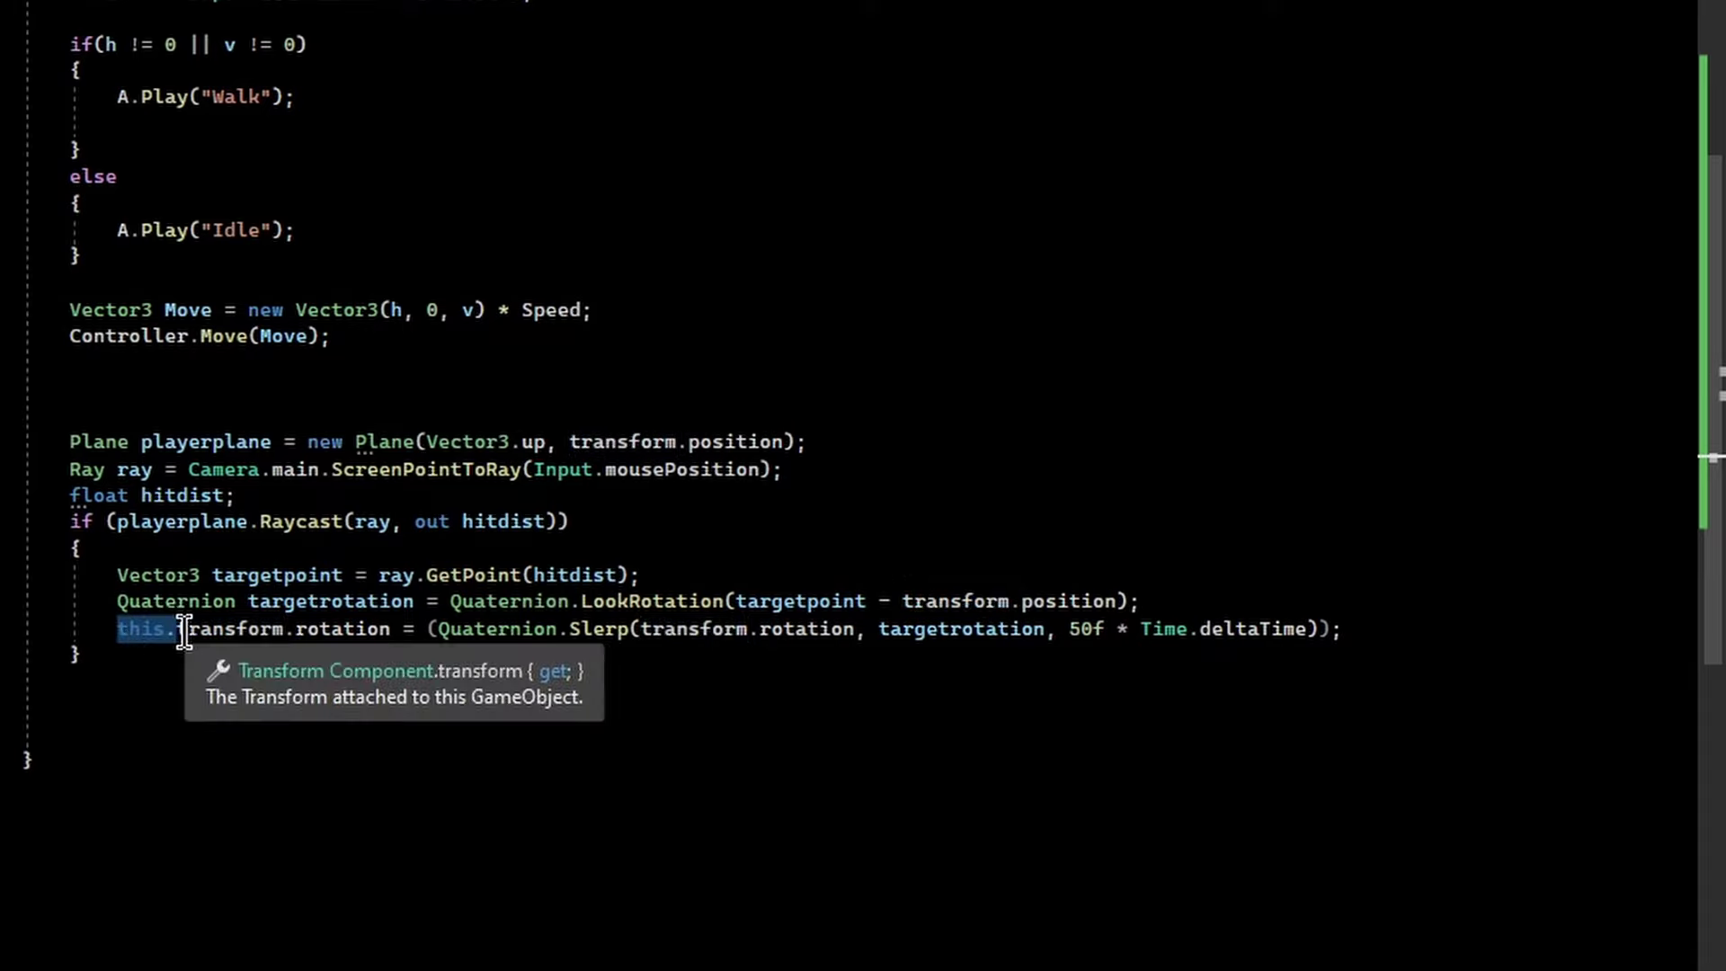
key("BackSpace")
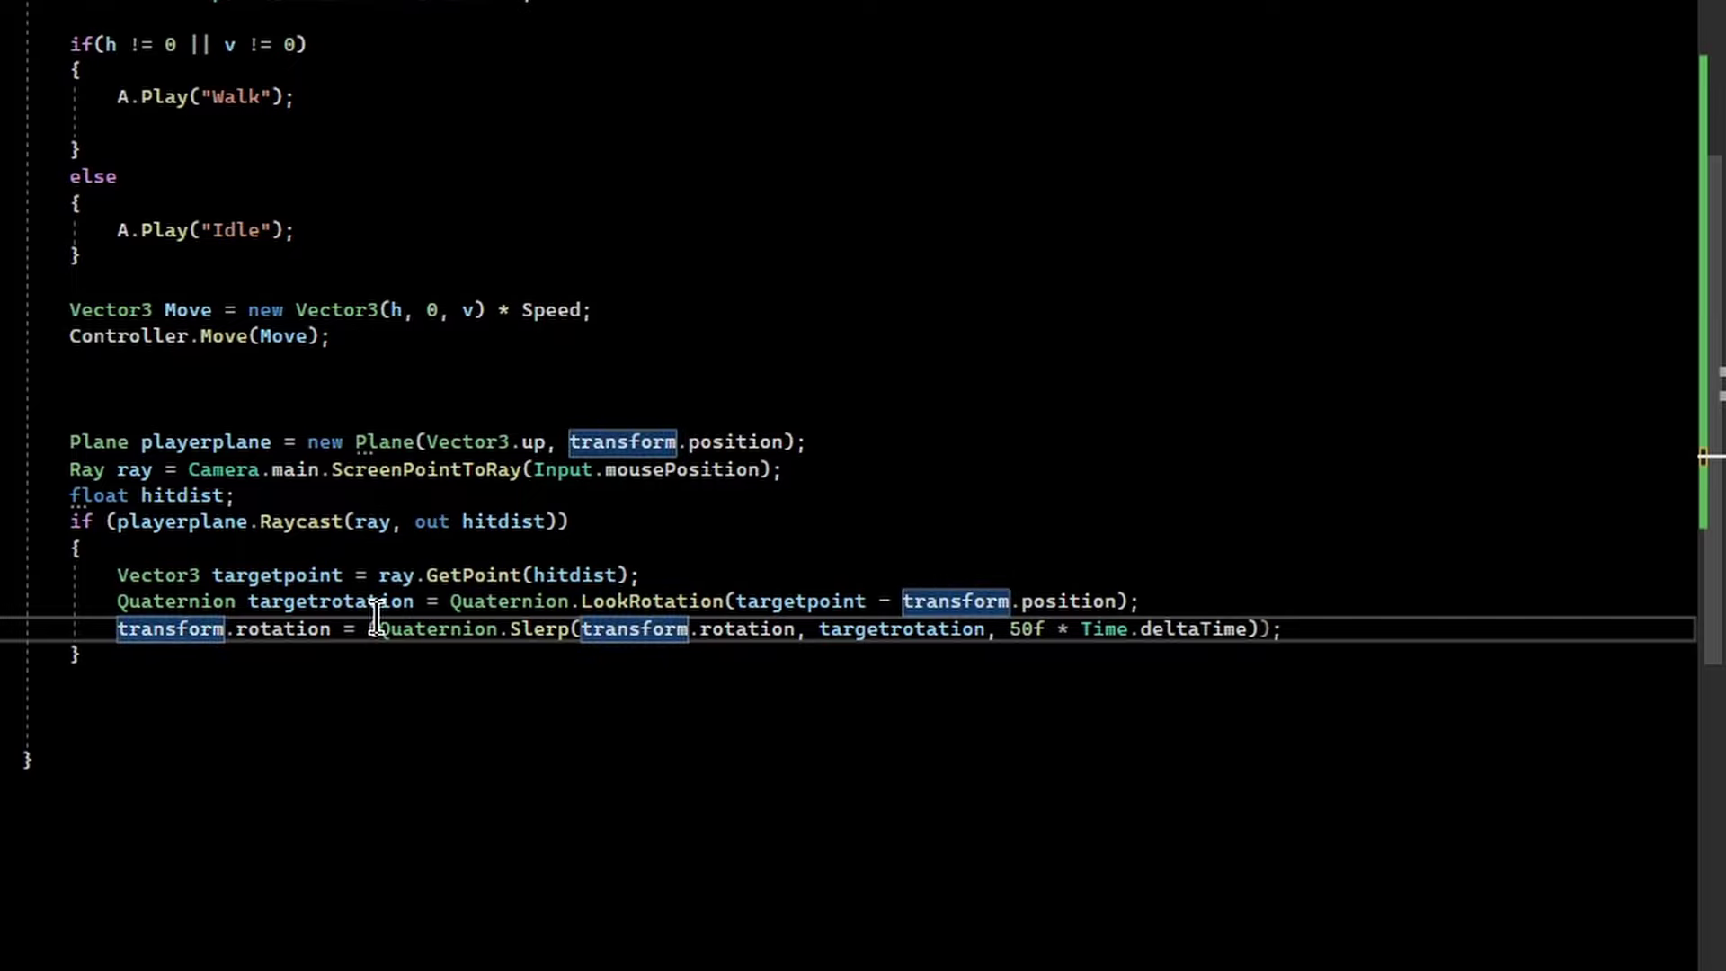
left_click(377, 628)
type("(")
Examine the Quaternion.Slerp arguments transform.rotation, targetrotation and 50f * Time.deltaTime in the rotation assignment
double_click(162, 632)
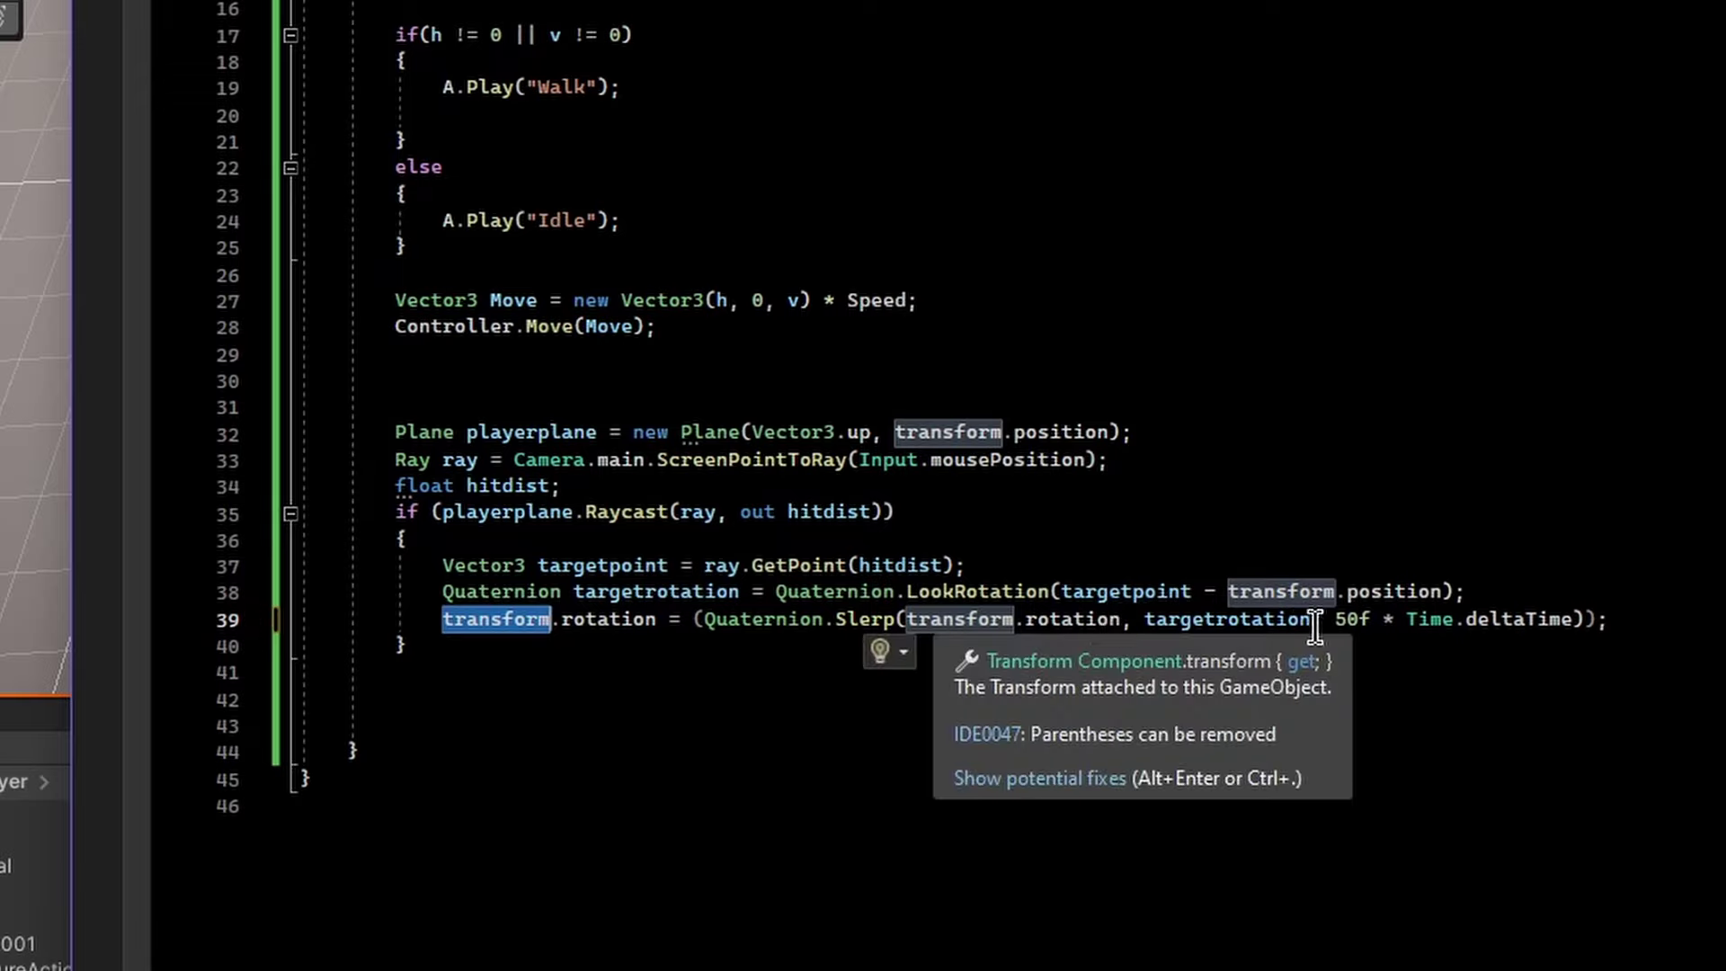
left_click(1076, 621)
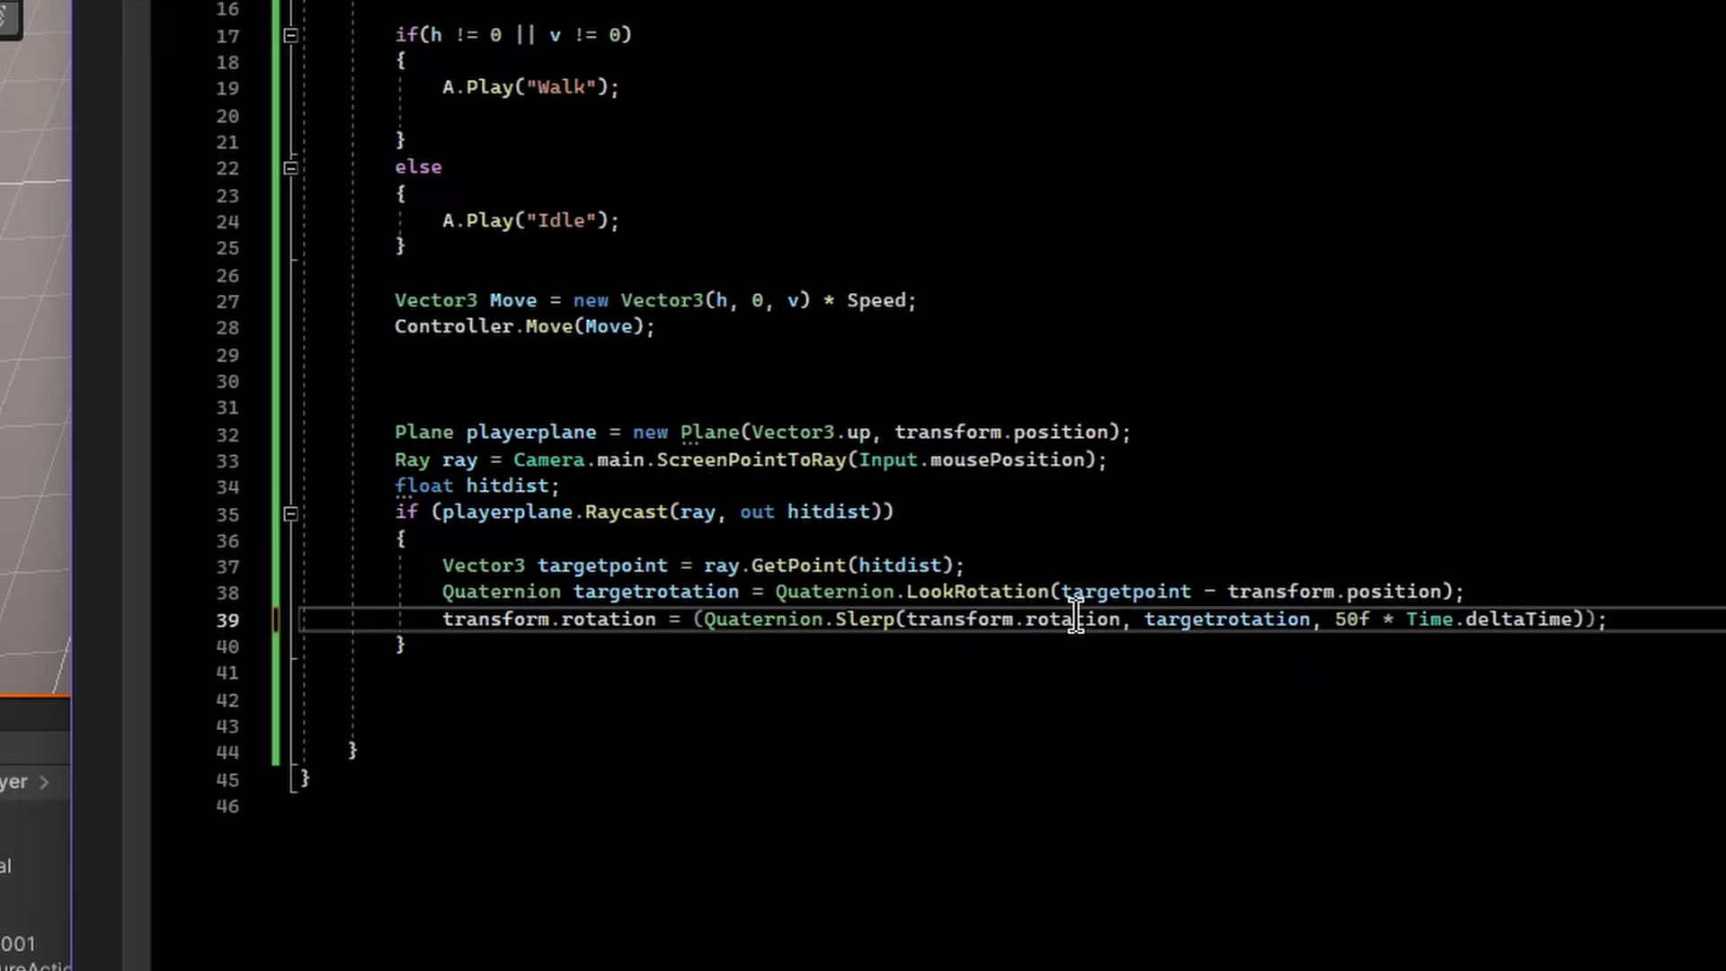
double_click(1258, 620)
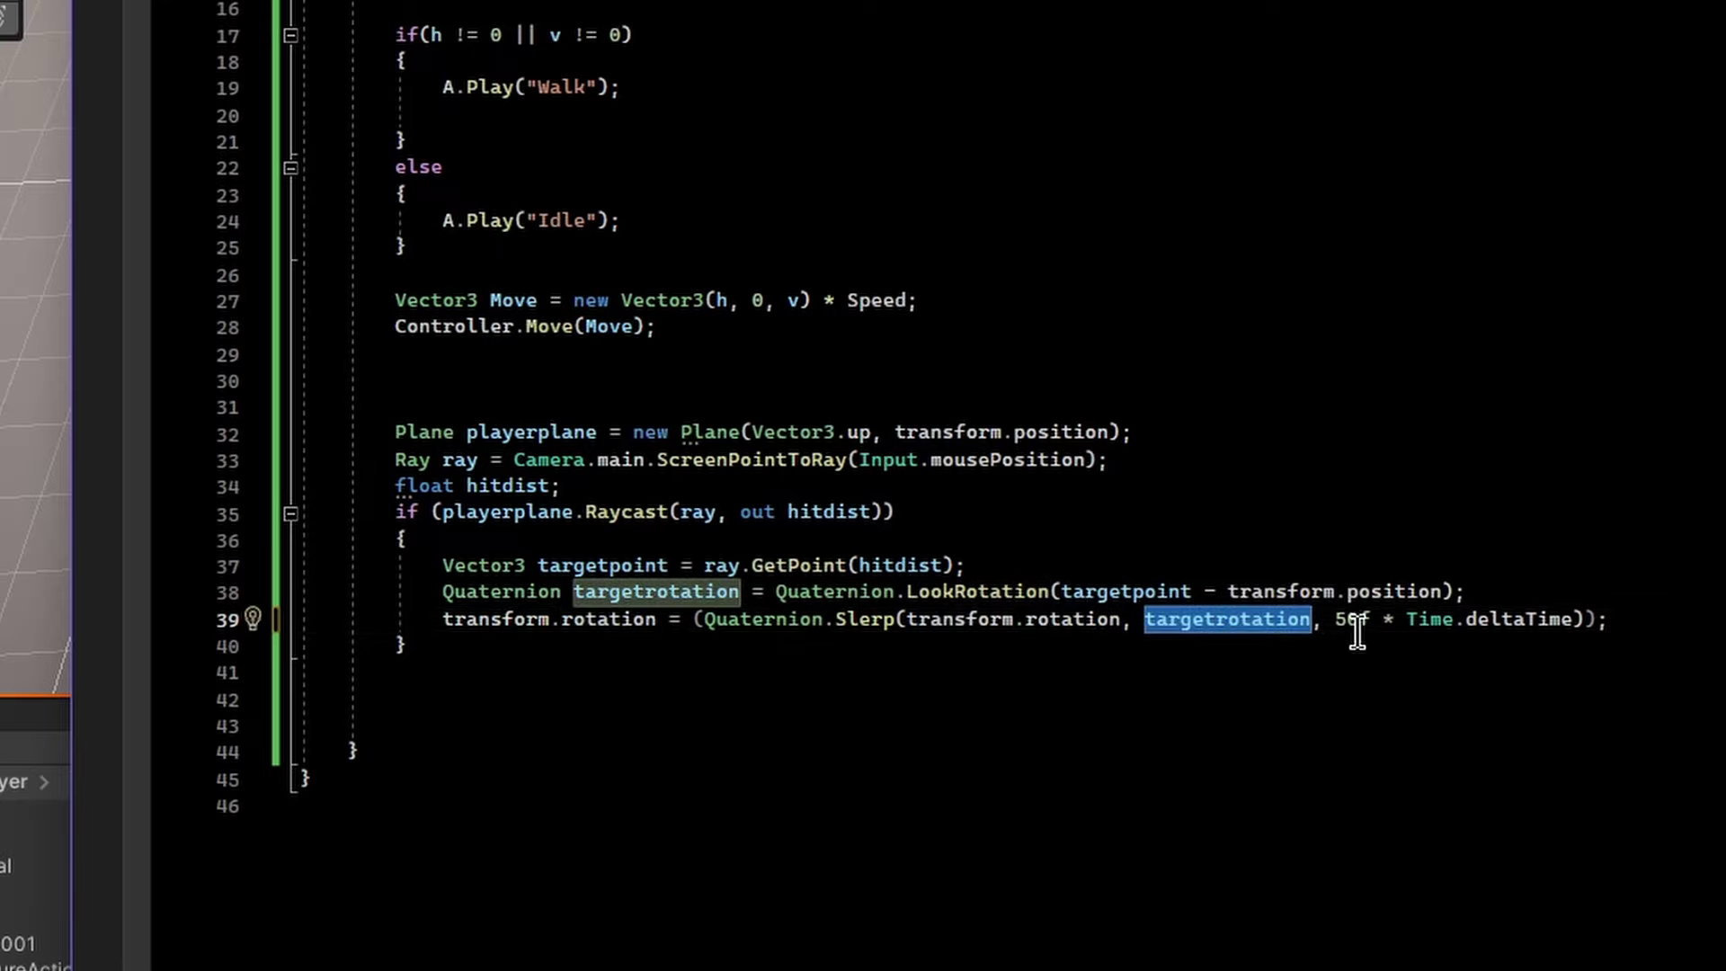
left_click_drag(1335, 620, 1573, 620)
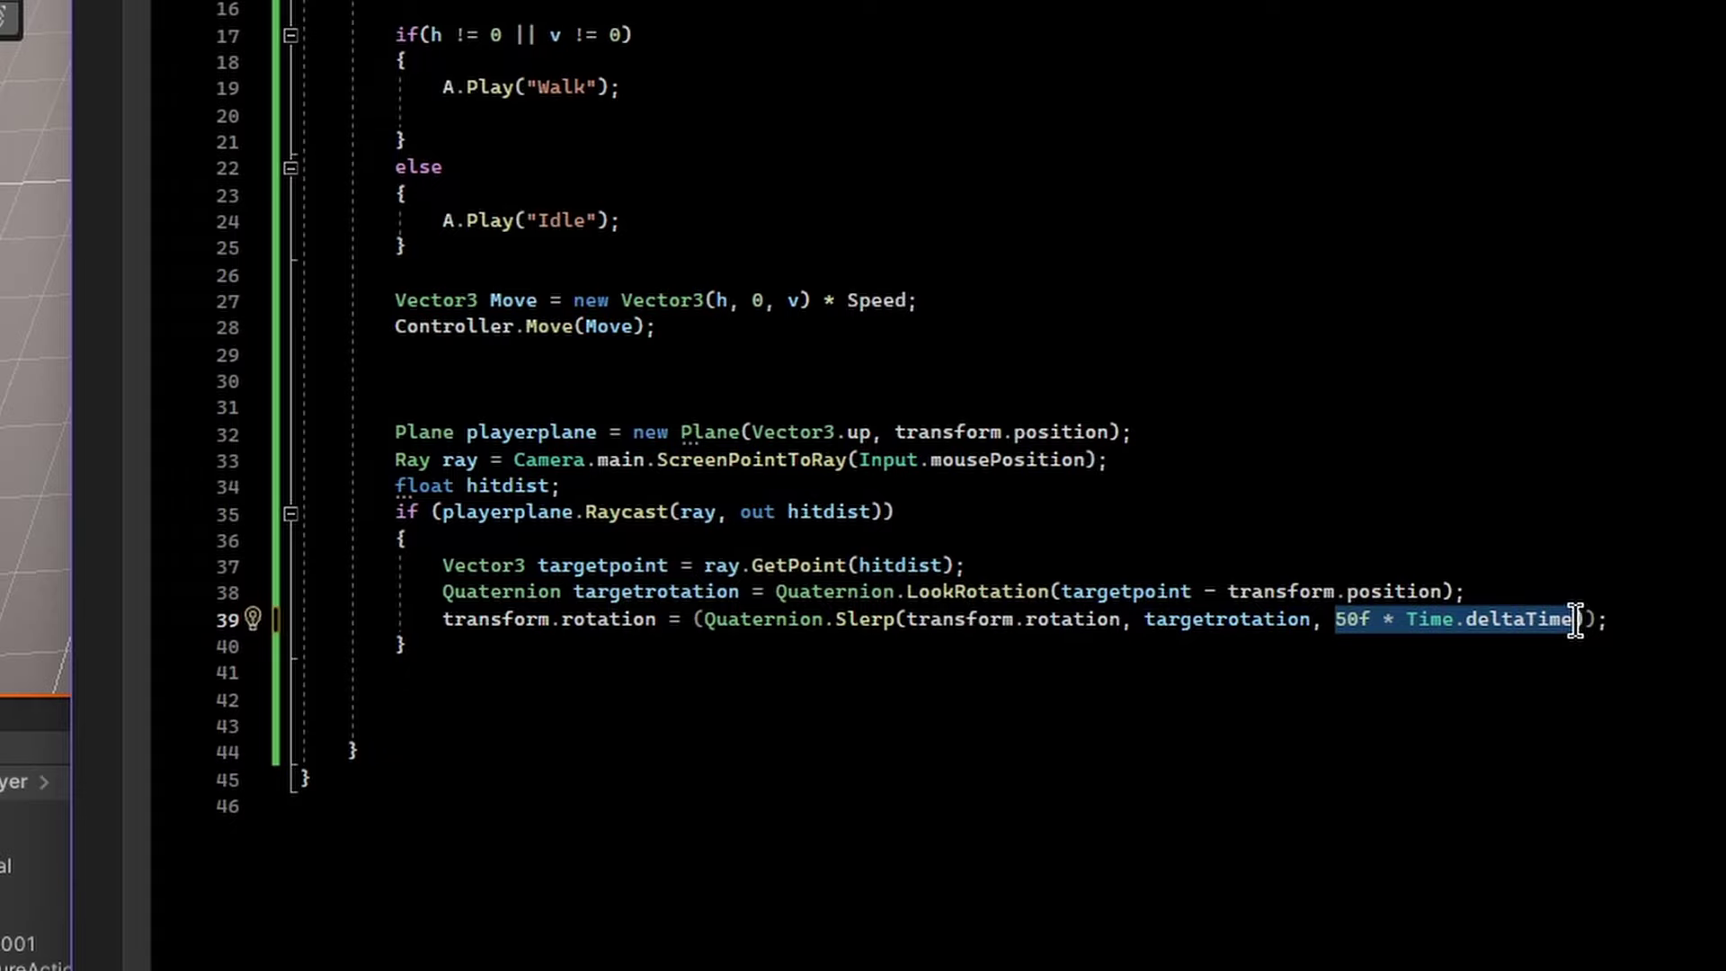
Switch to Paint and sketch a circle for the player with an arrow pointing straight up from it
left_click(1587, 566)
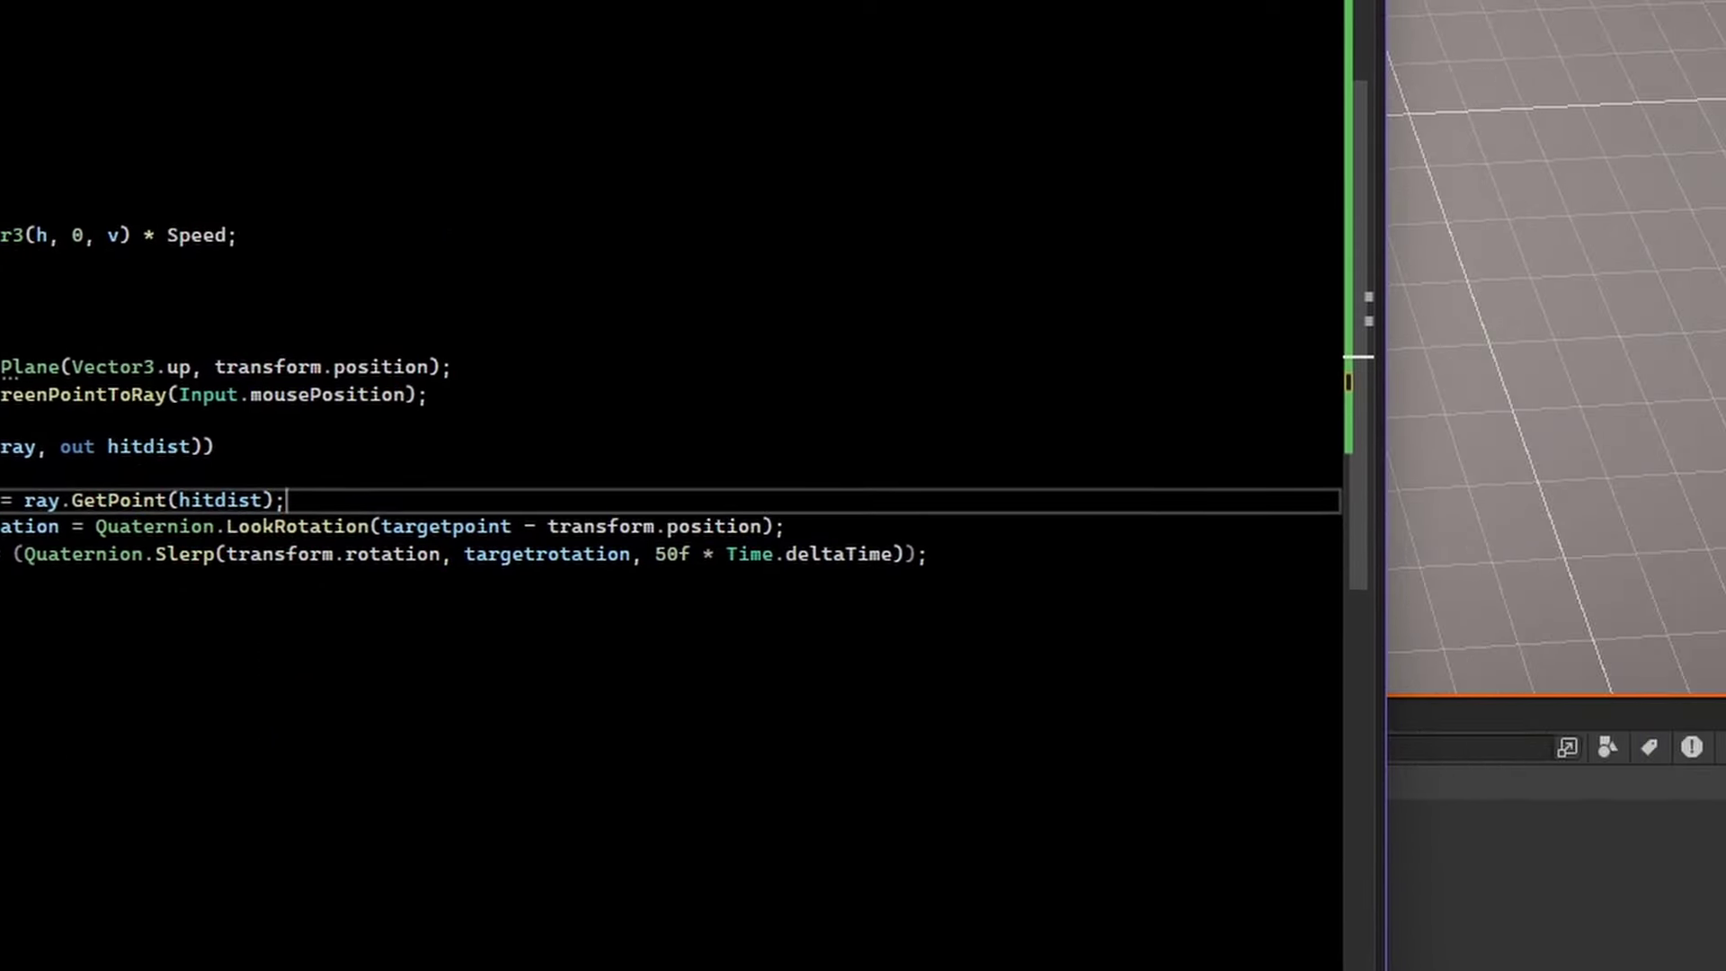
key("alt+Tab")
key("alt+f")
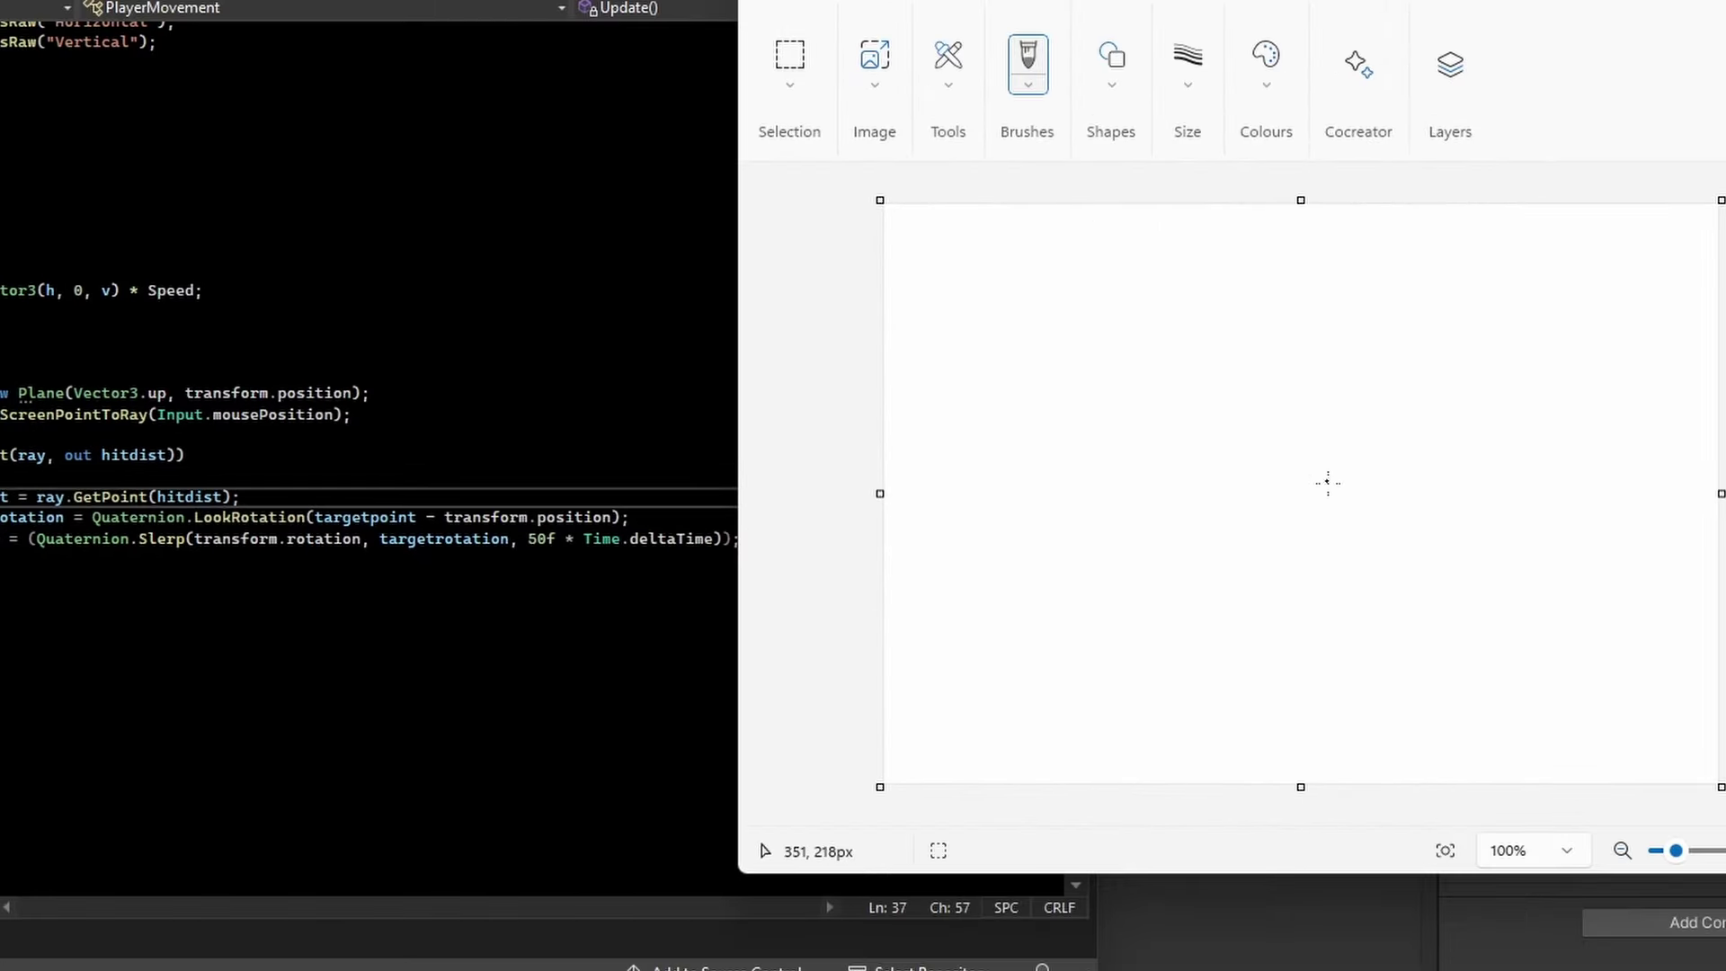
mouse_move(1318, 477)
left_mouse_down()
mouse_move(1297, 499)
mouse_move(1312, 507)
left_mouse_up()
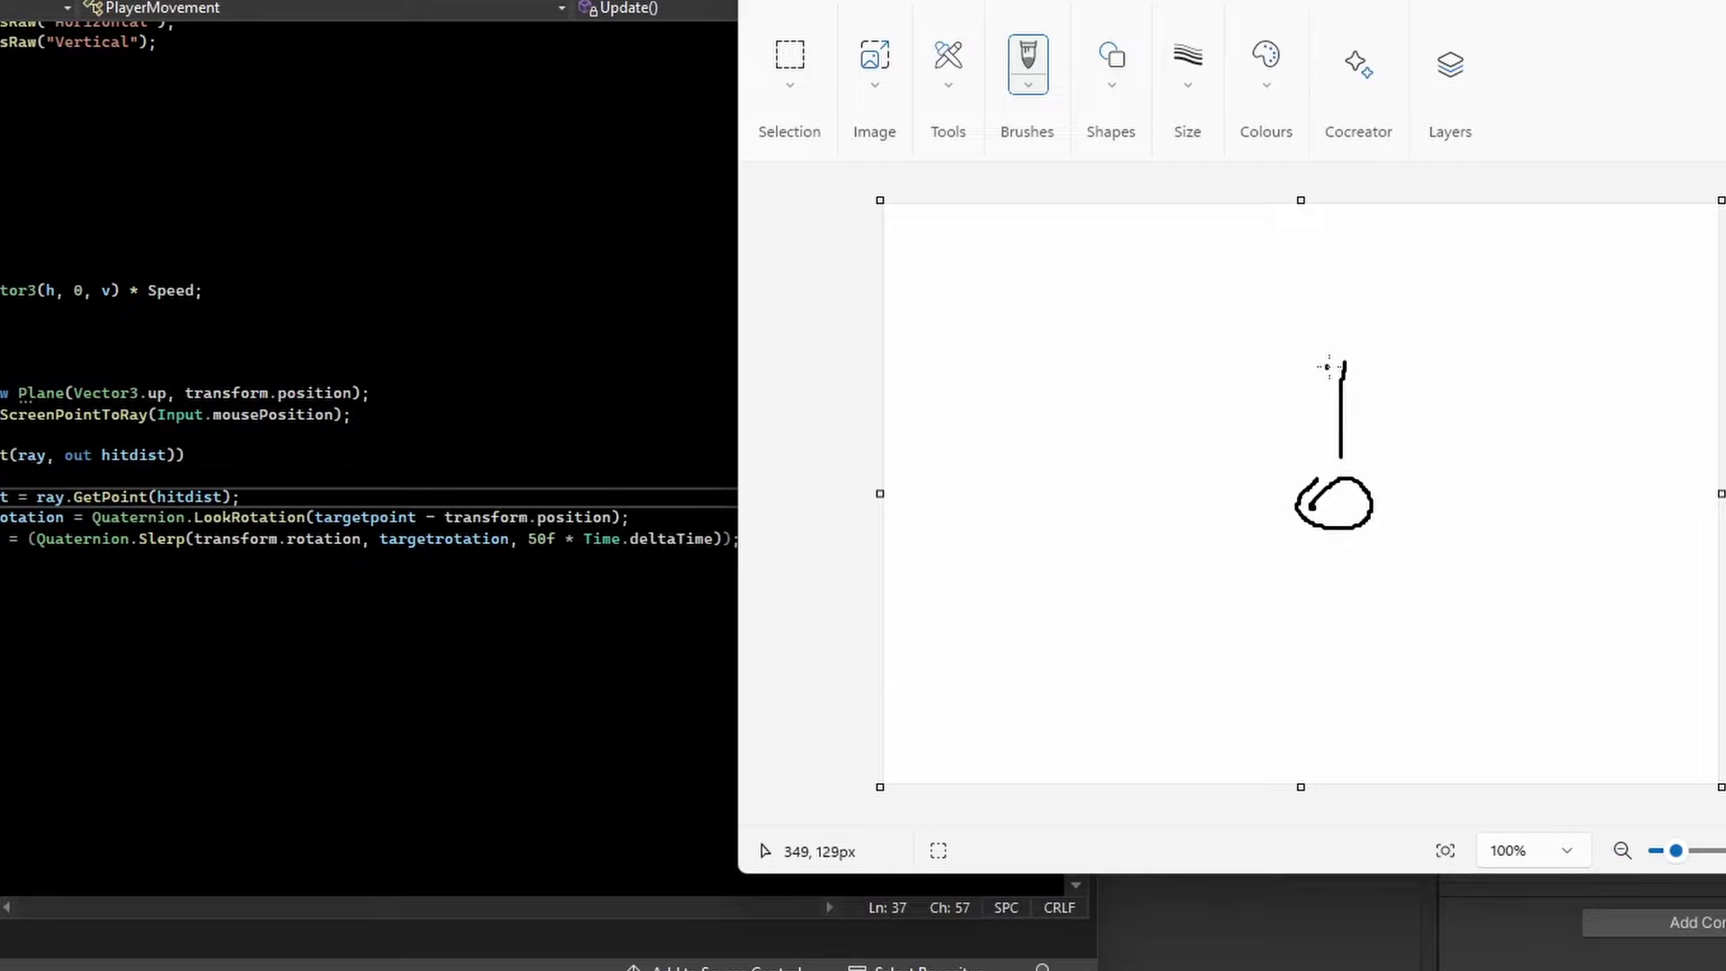
mouse_move(1327, 367)
left_mouse_down()
mouse_move(1373, 382)
mouse_move(1317, 365)
left_mouse_up()
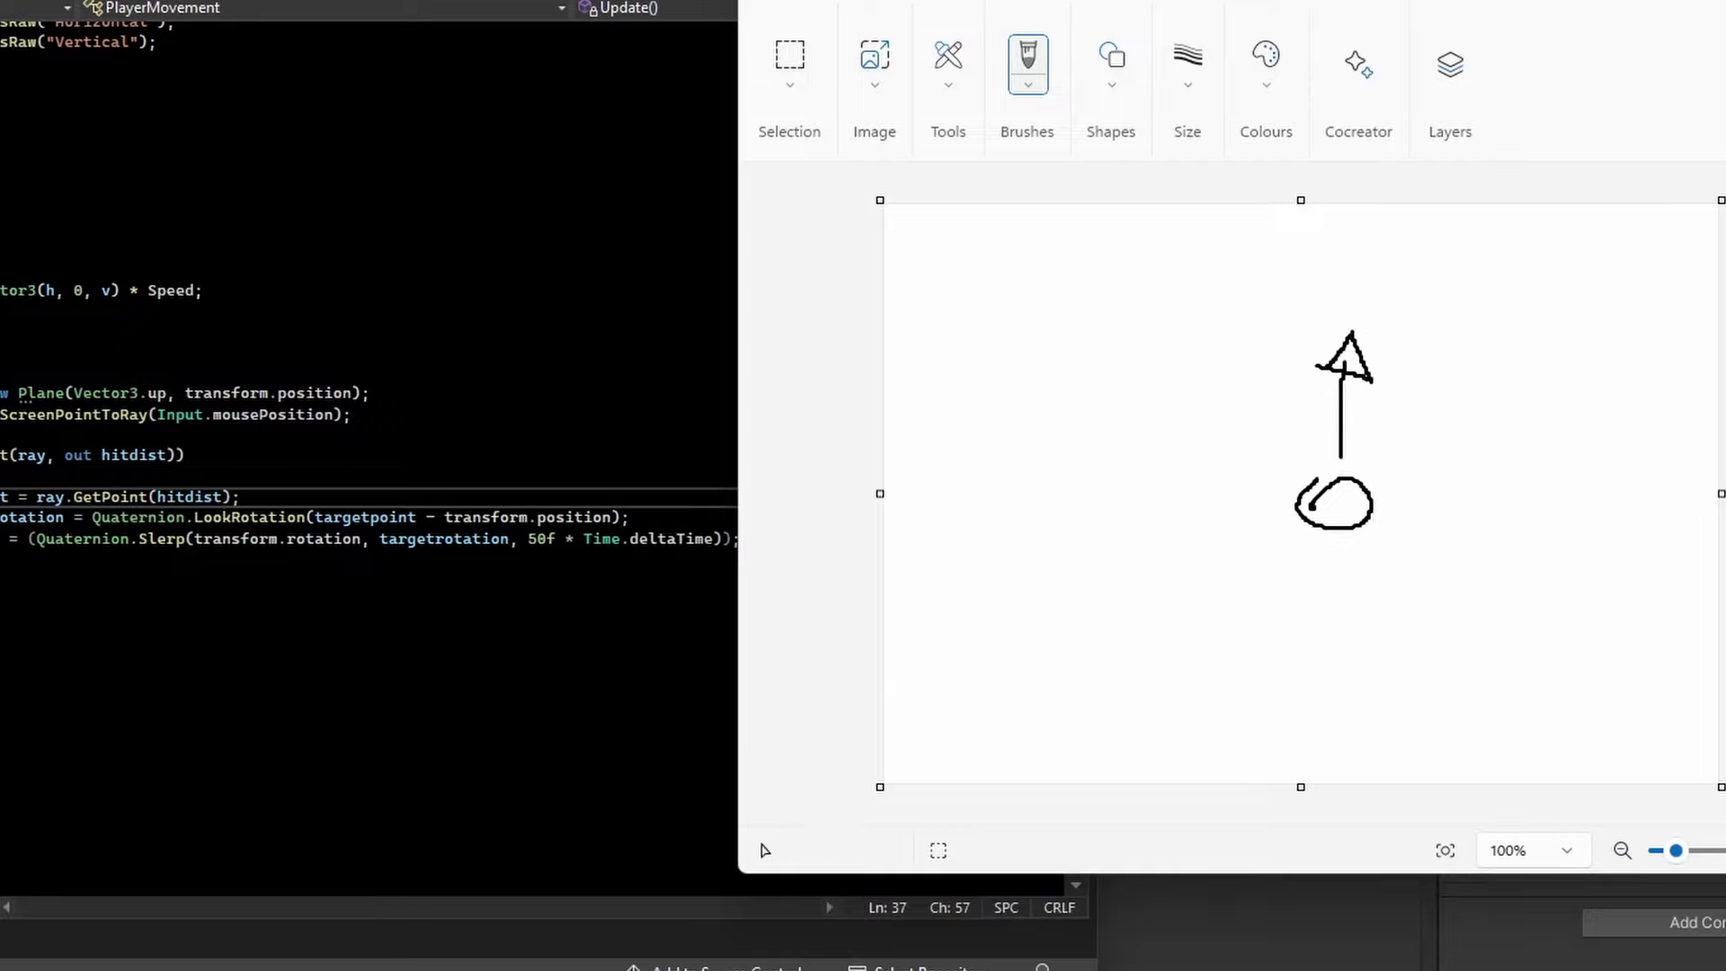
left_click_drag(1034, 5, 1159, 1)
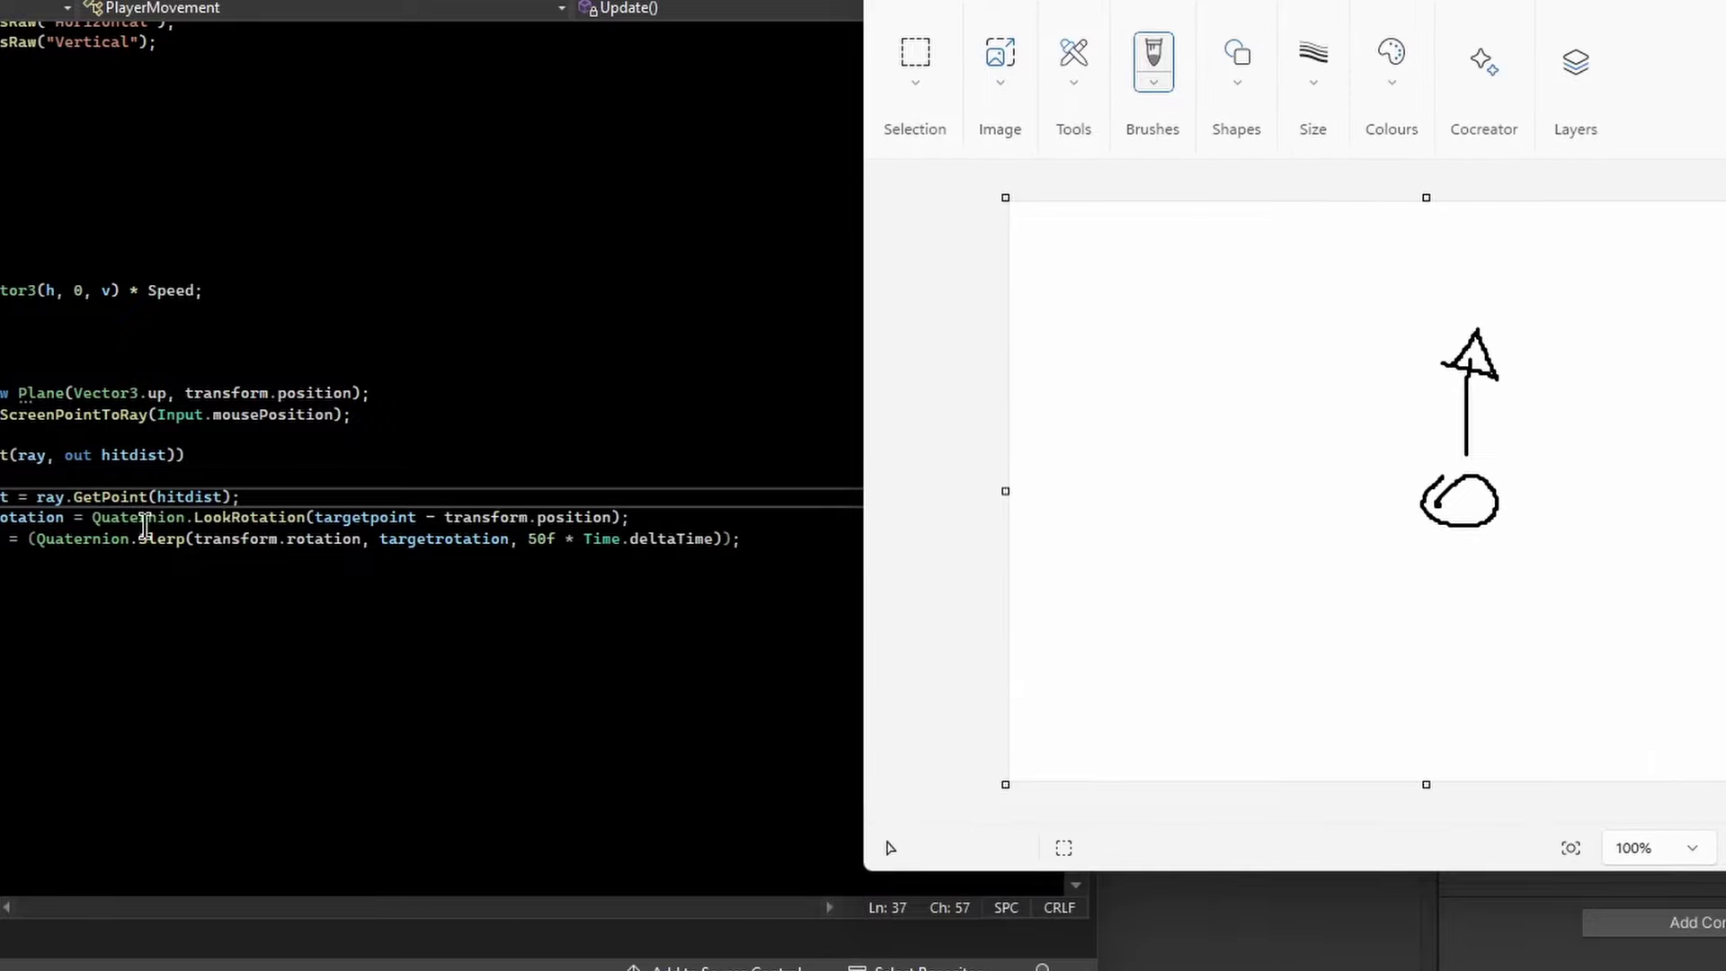
Examine the transform.rotation and targetrotation arguments of the Quaternion.Slerp call in the PlayerMovement script
left_click(195, 539)
left_click_drag(195, 539, 352, 539)
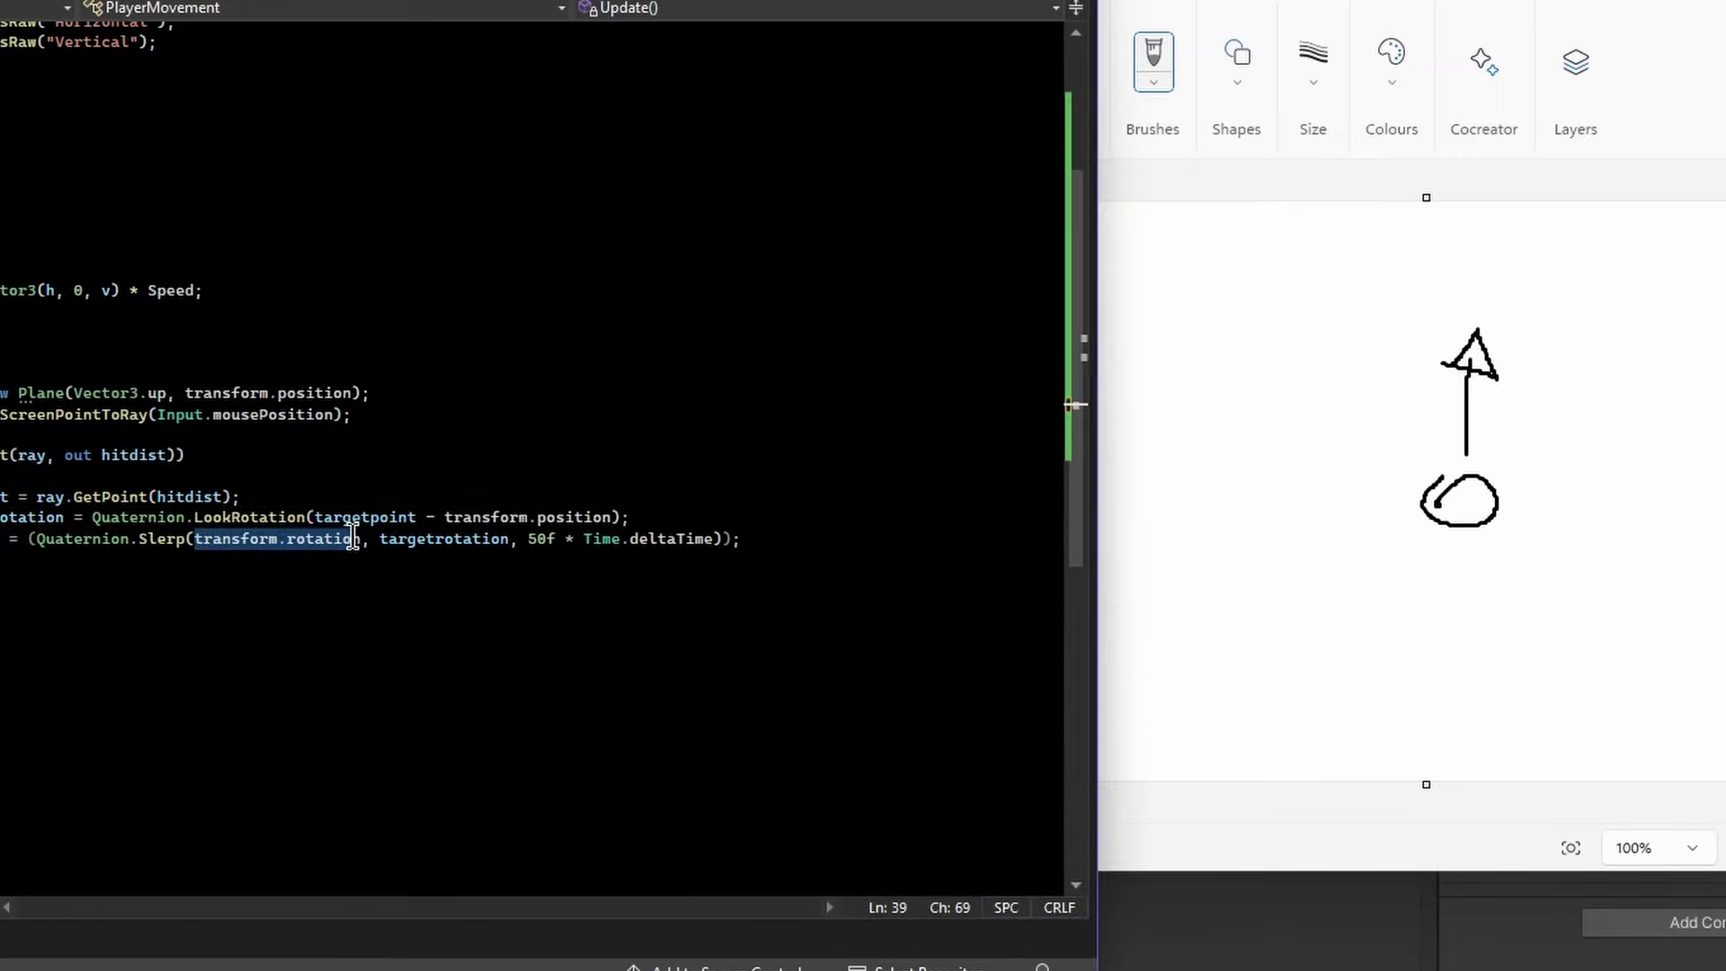
left_click(462, 541)
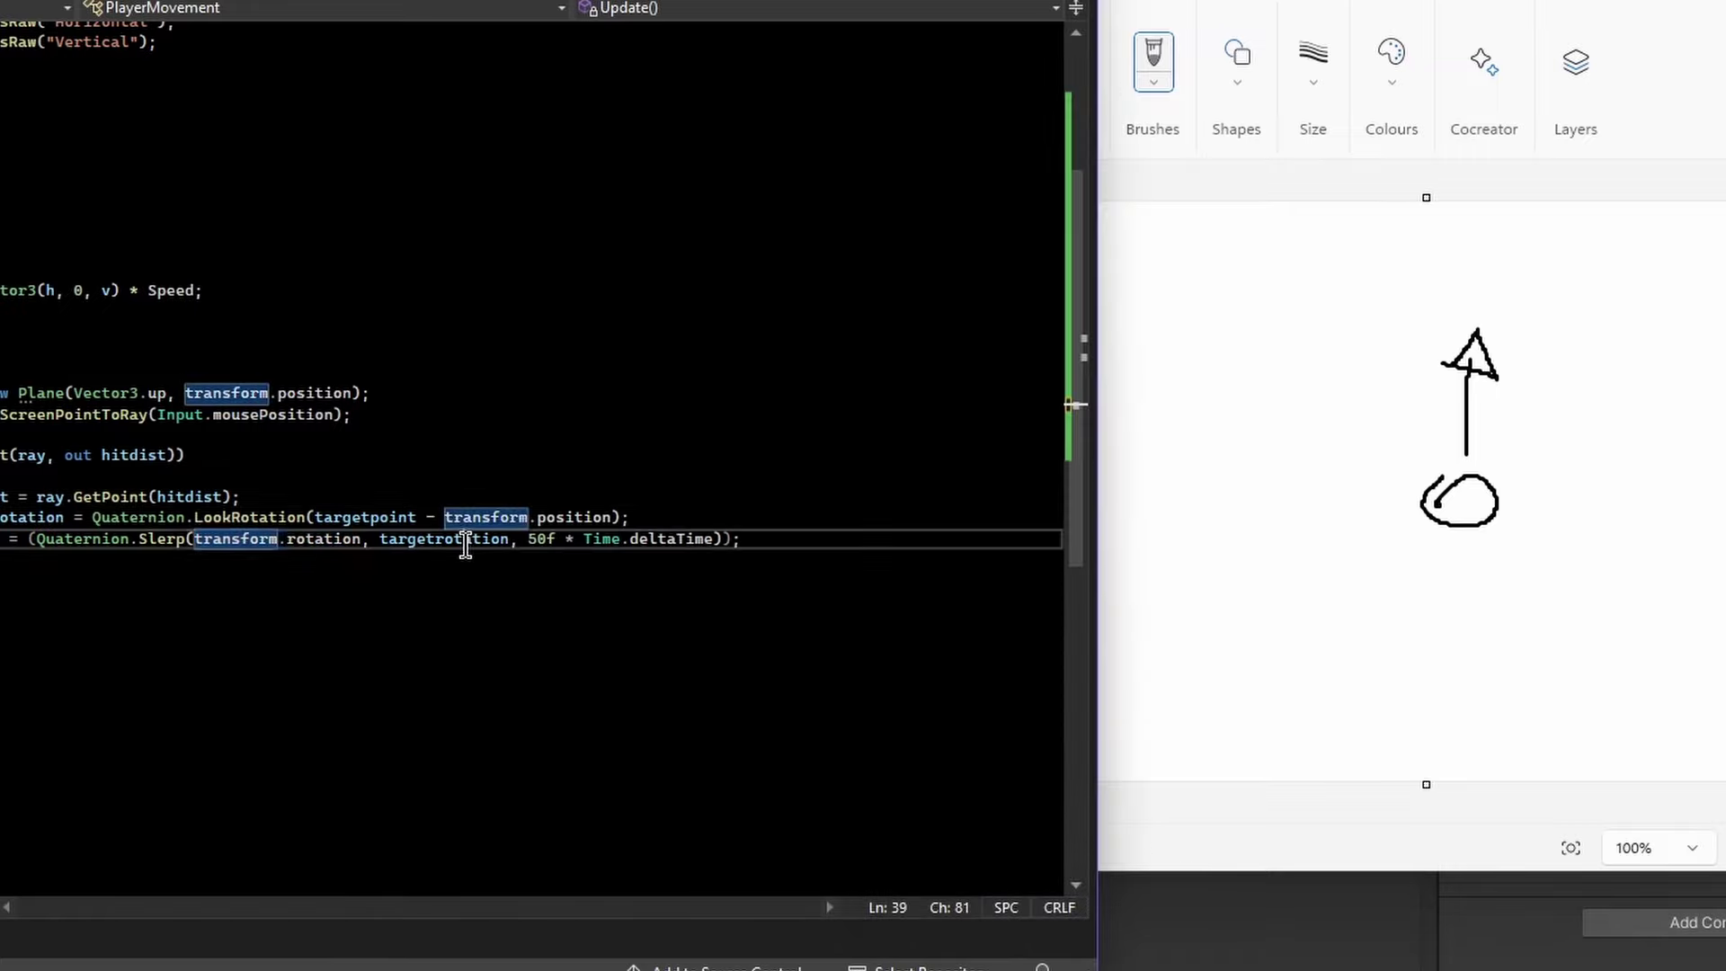
double_click(444, 540)
Sketch two target dots in Paint, upper right and lower left, with arrows toward them from the player circle and a curved turning arrow
key("alt+Tab")
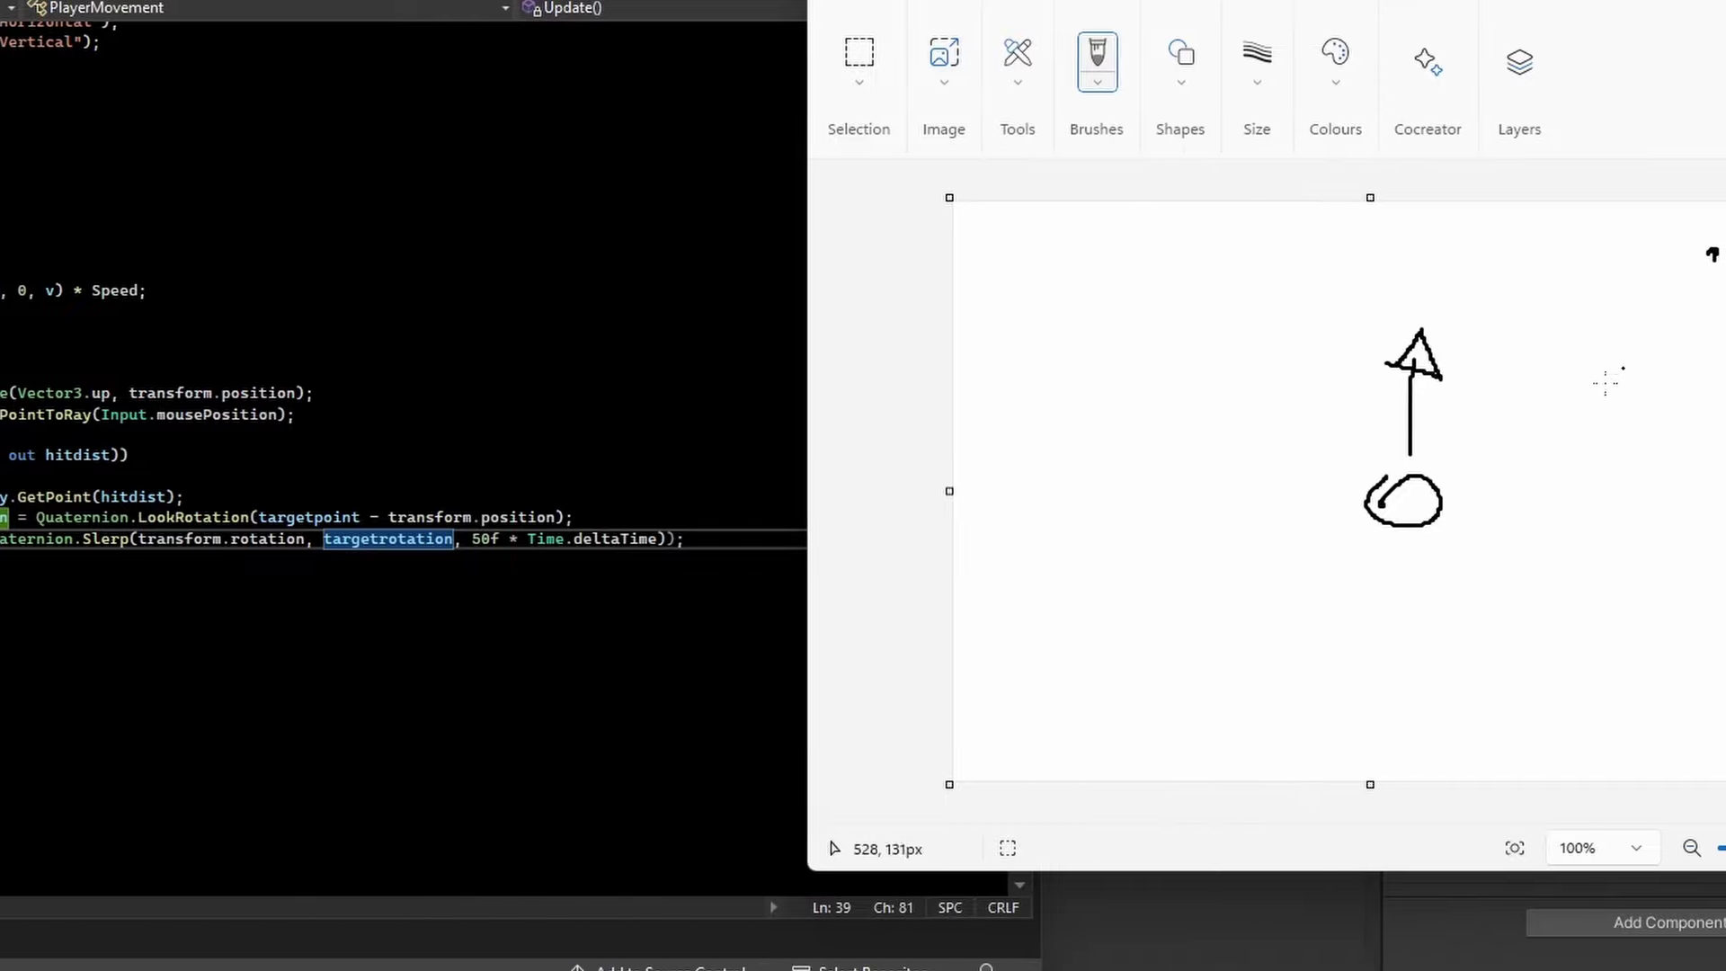
left_click_drag(1511, 486, 1677, 334)
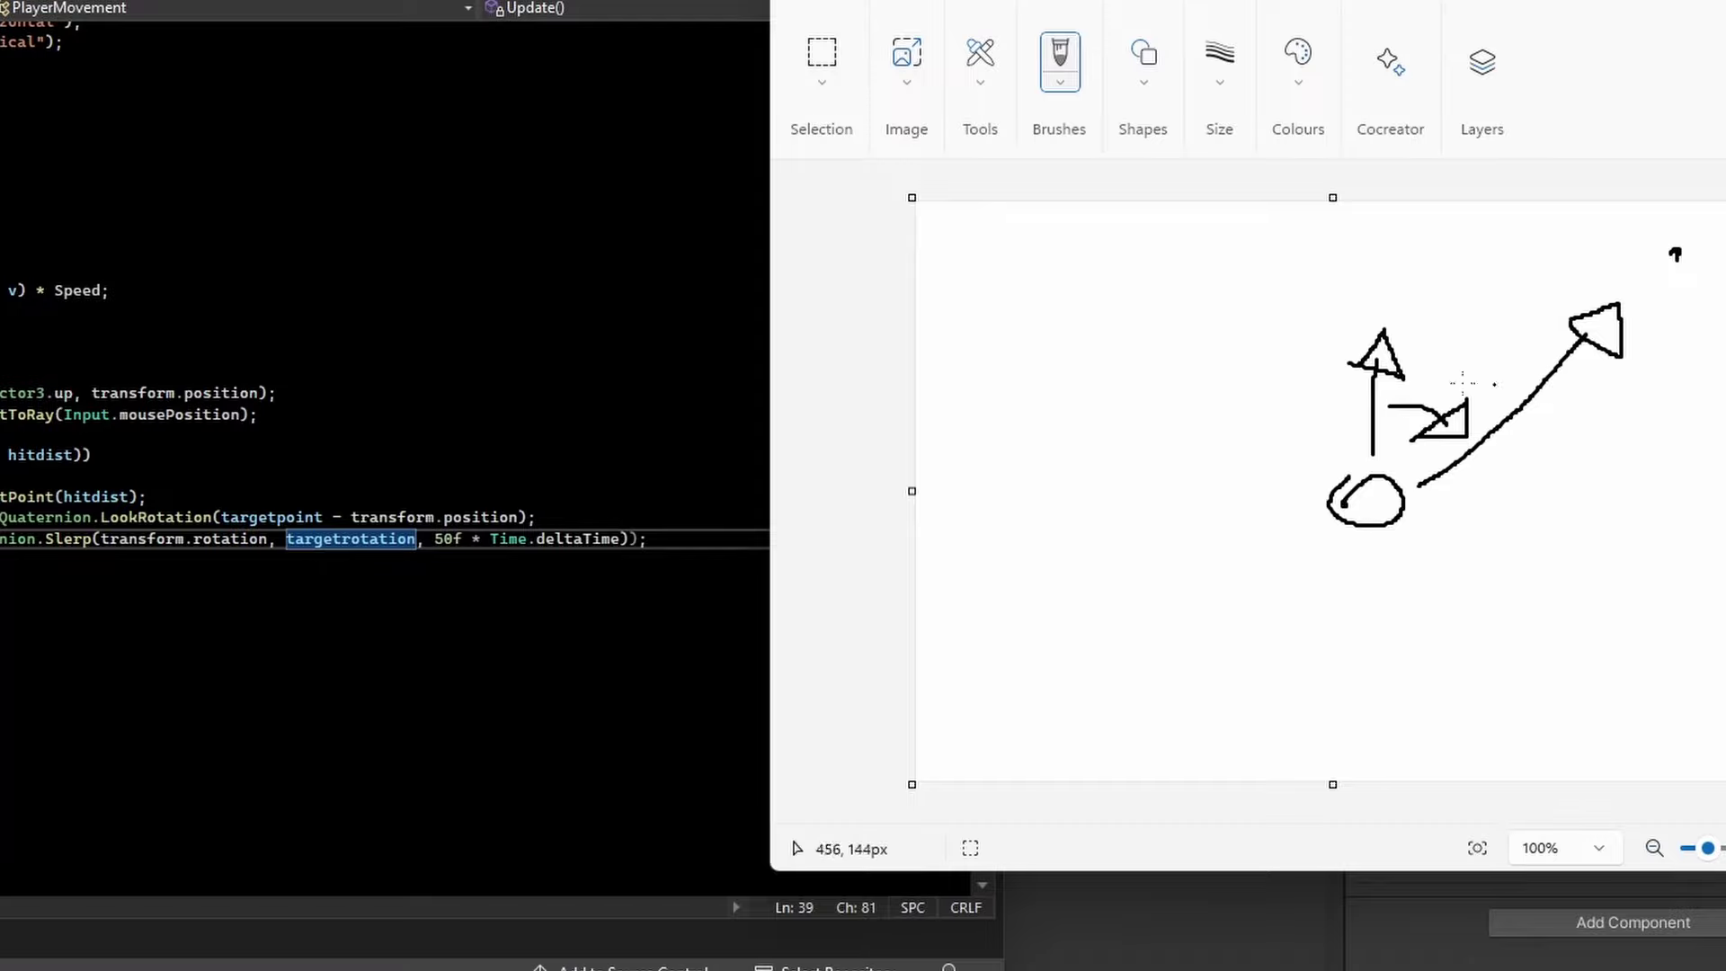
scroll(384, 459, "up", 4)
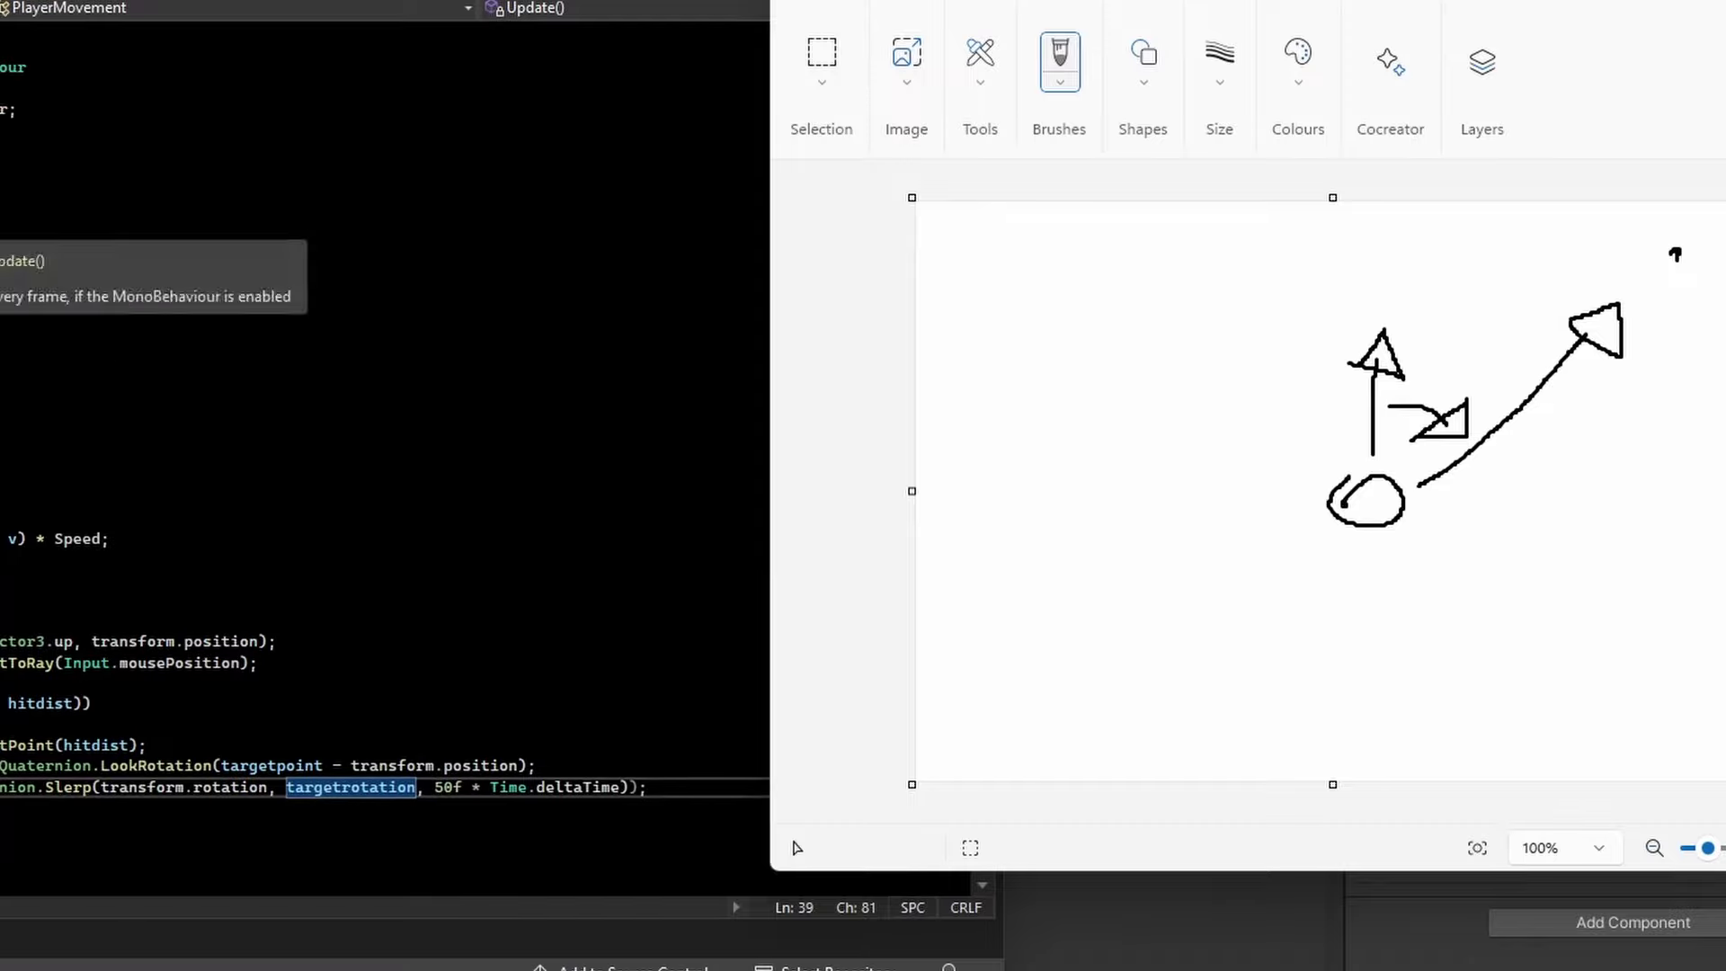
scroll(153, 416, "down", 2)
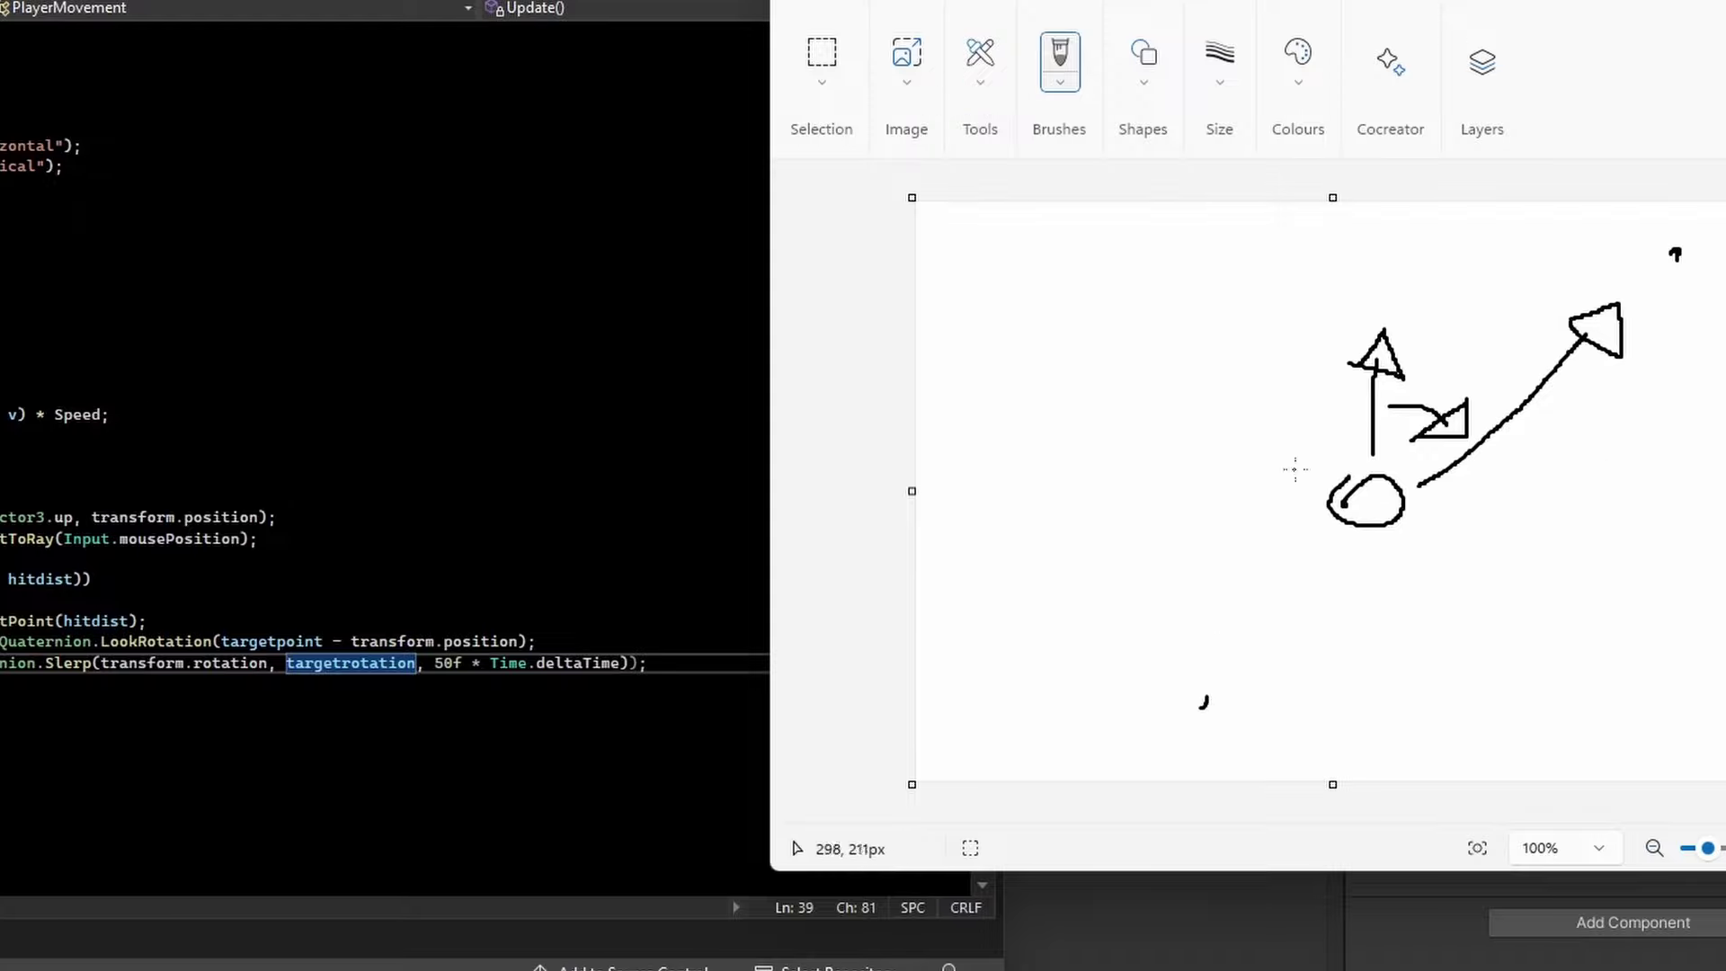
mouse_move(1348, 525)
left_mouse_down()
mouse_move(1251, 649)
mouse_move(1319, 612)
mouse_move(1236, 594)
left_mouse_up()
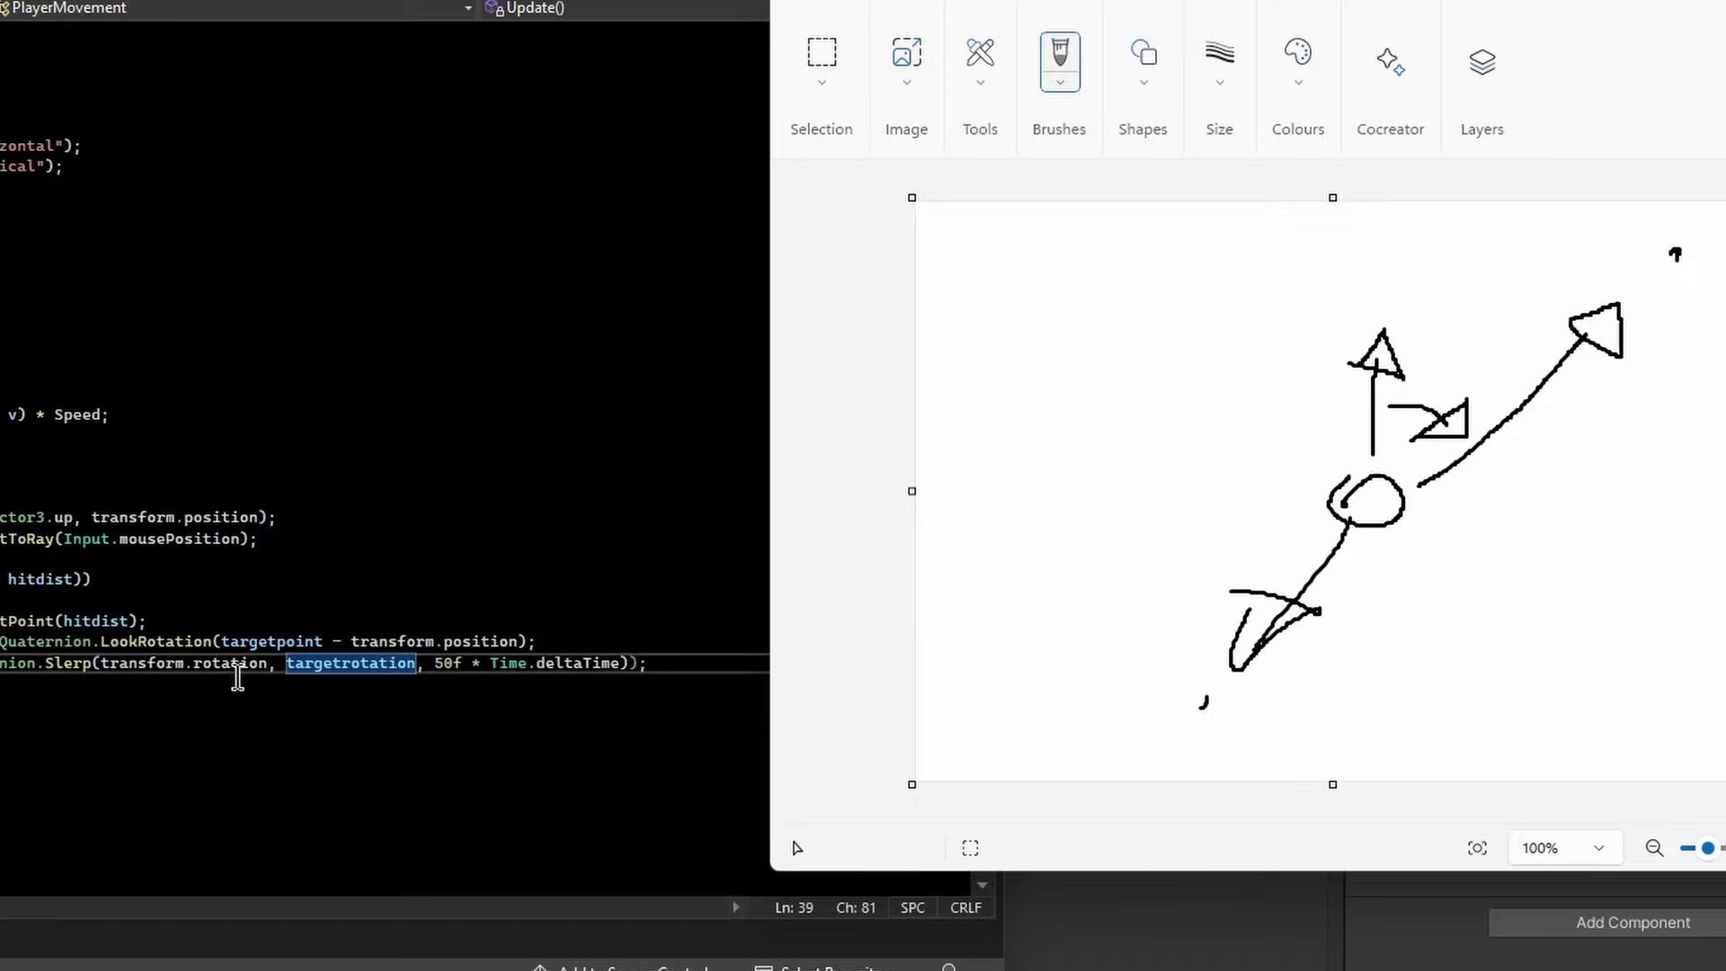
Review the Quaternion.Slerp arguments and sketch a short curved turning arrow beside the head of the upward arrow
mouse_move(60, 663)
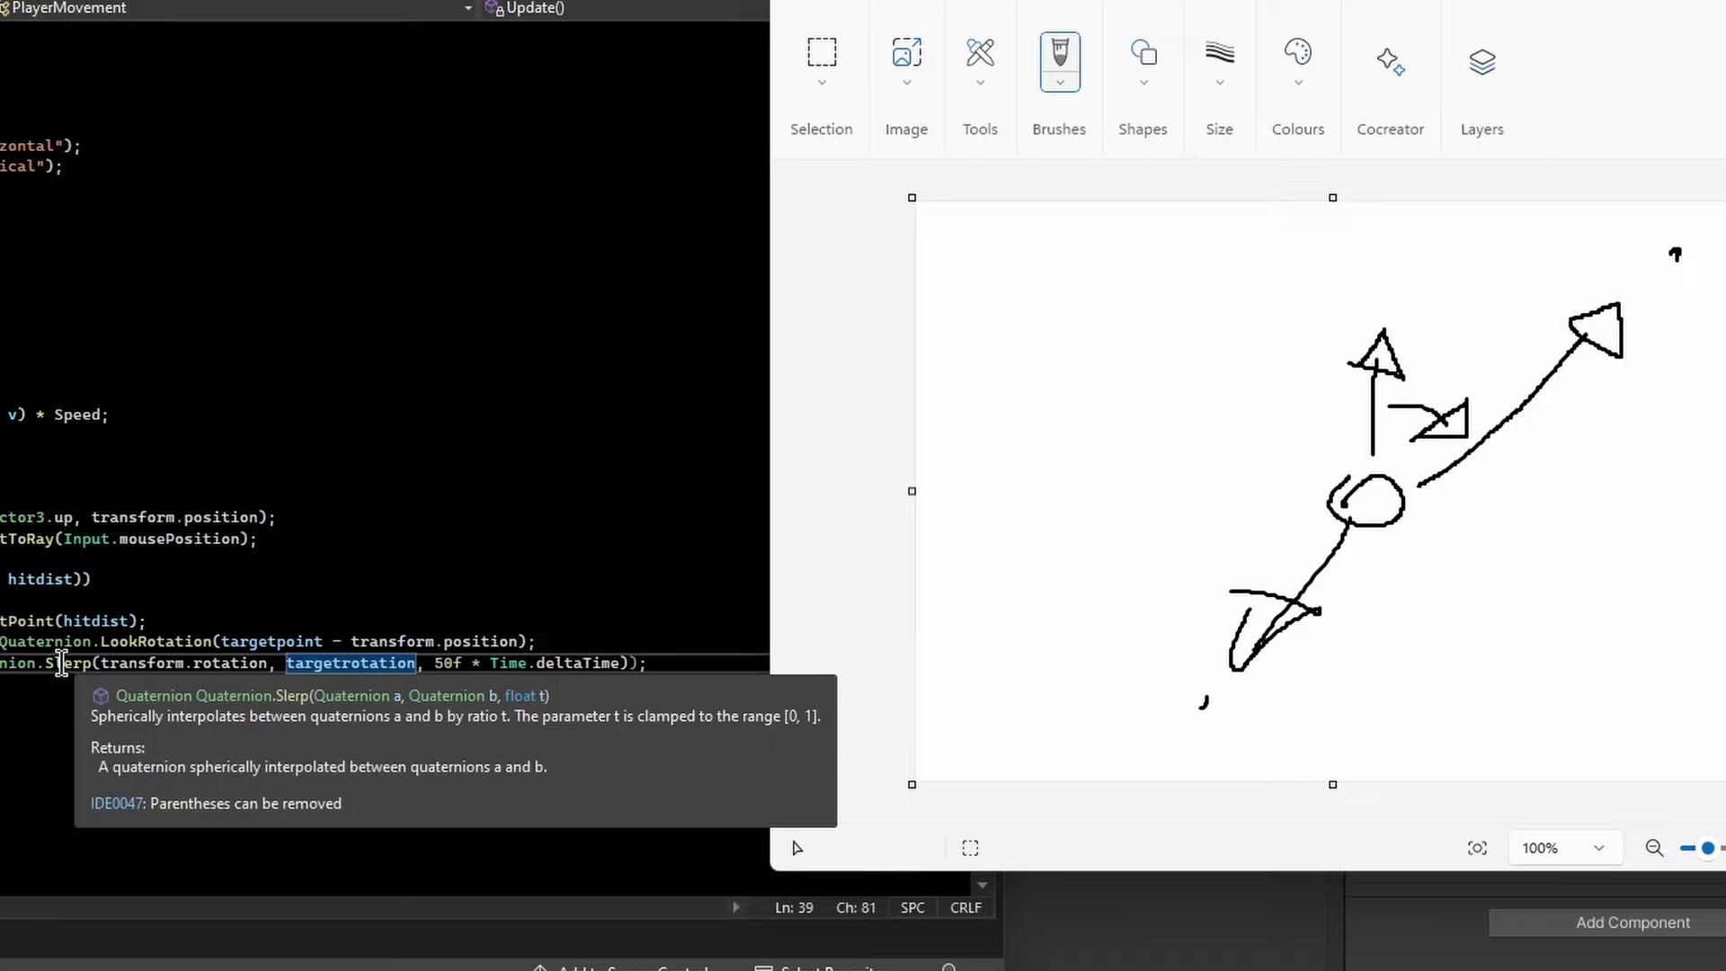
double_click(212, 669)
double_click(354, 670)
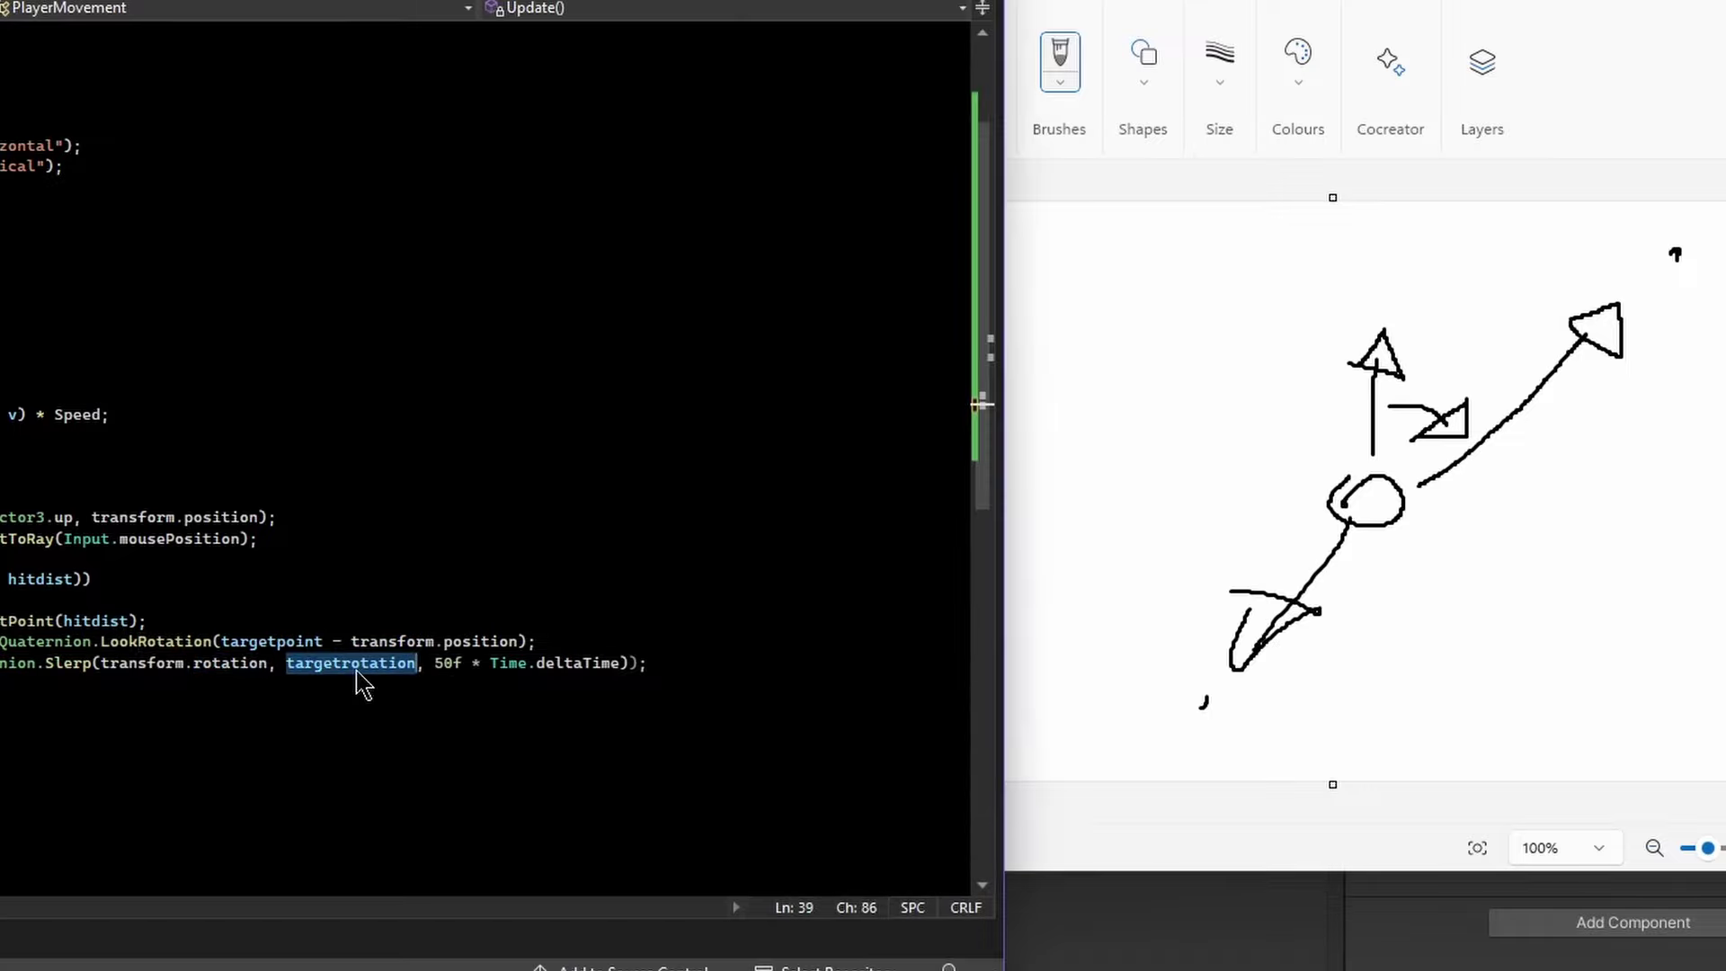
left_click_drag(435, 662, 612, 662)
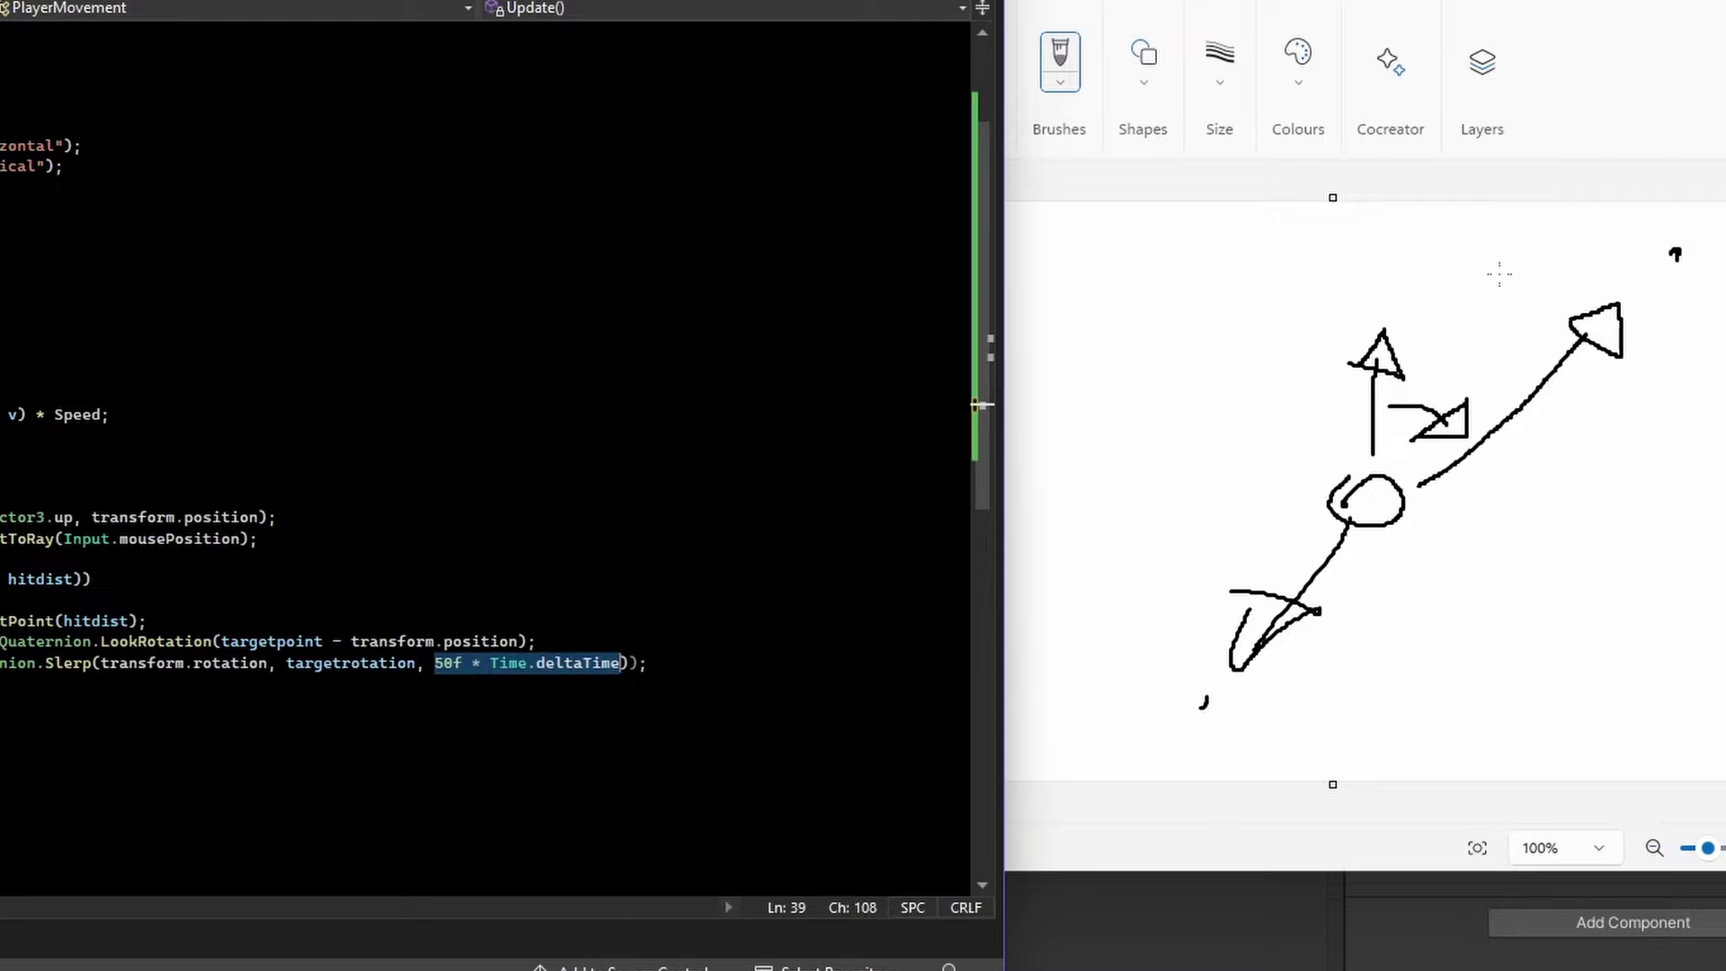
mouse_move(1411, 356)
left_mouse_down()
mouse_move(1456, 345)
mouse_move(1476, 365)
mouse_move(1445, 354)
left_mouse_up()
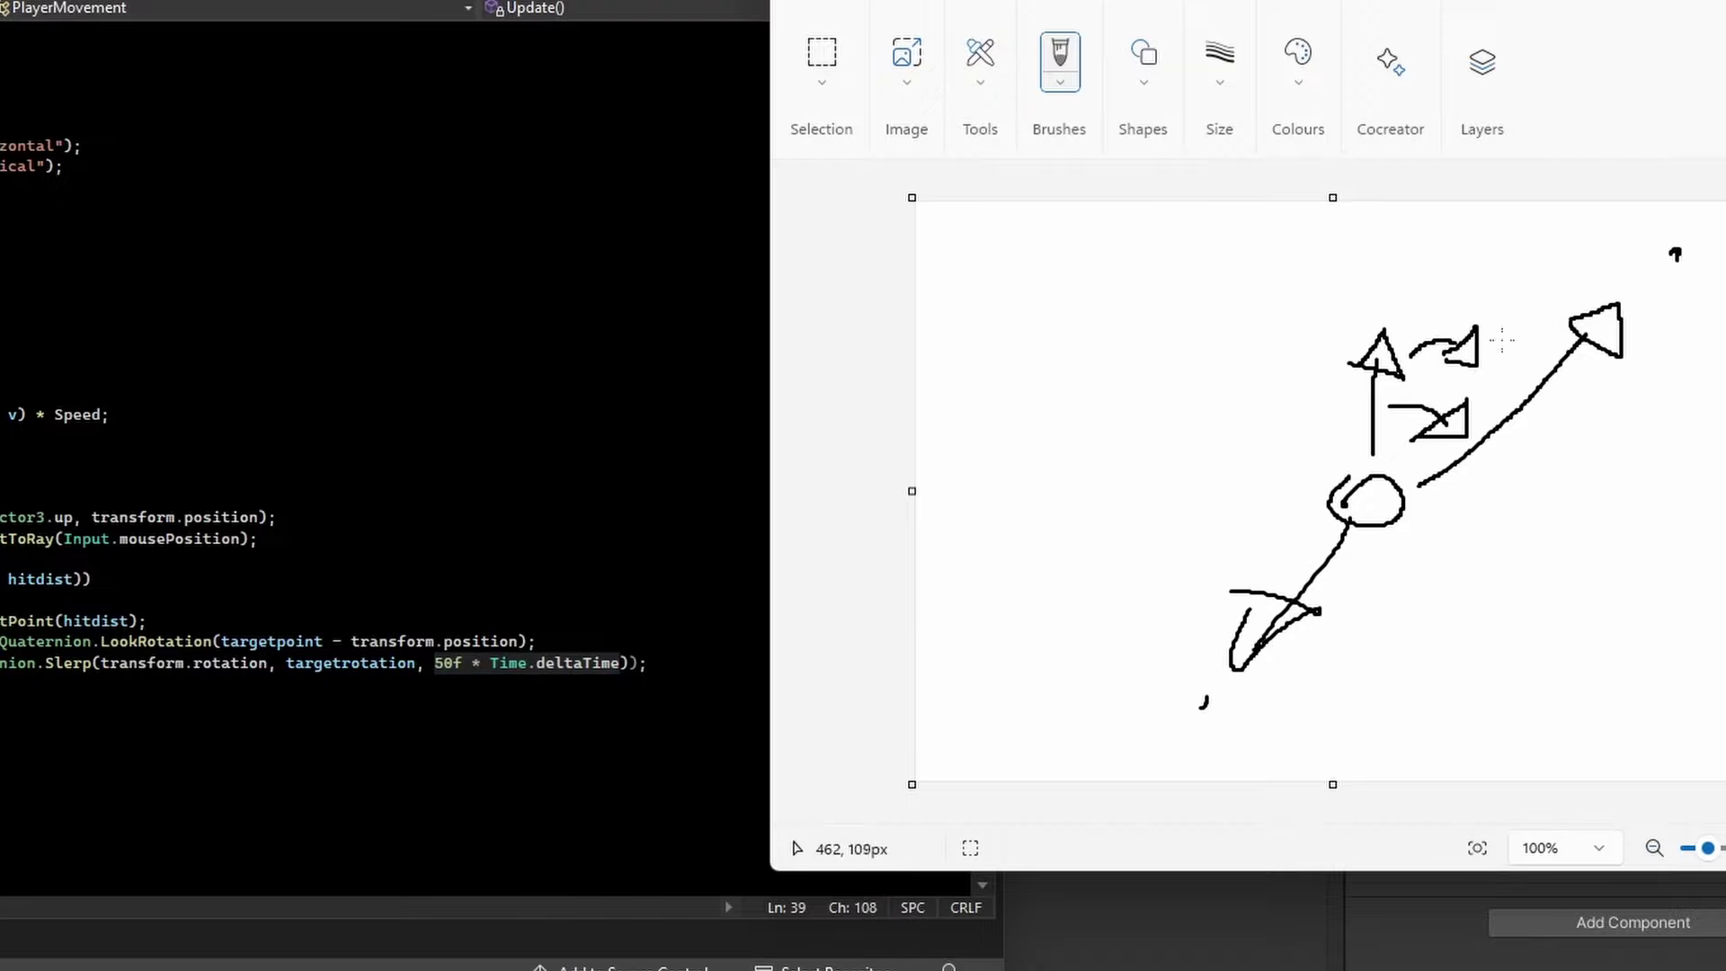
Examine the 50f * Time.deltaTime argument of Quaternion.Slerp, including its Time.deltaTime factor
left_click(445, 665)
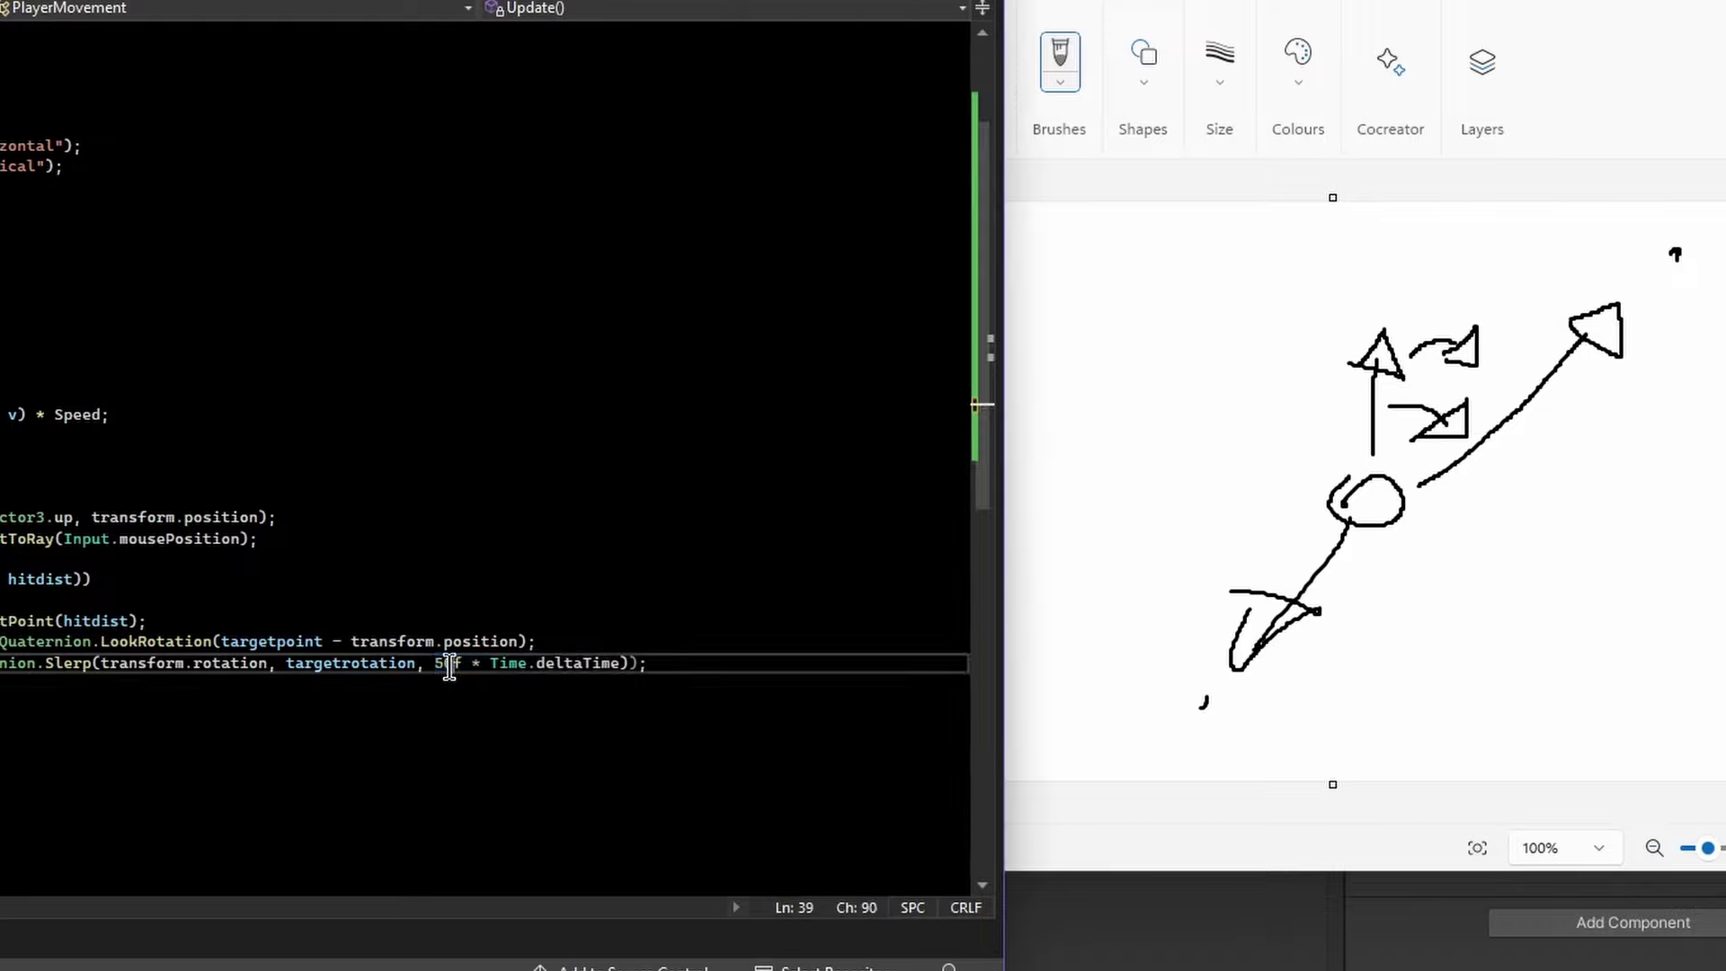
double_click(571, 663)
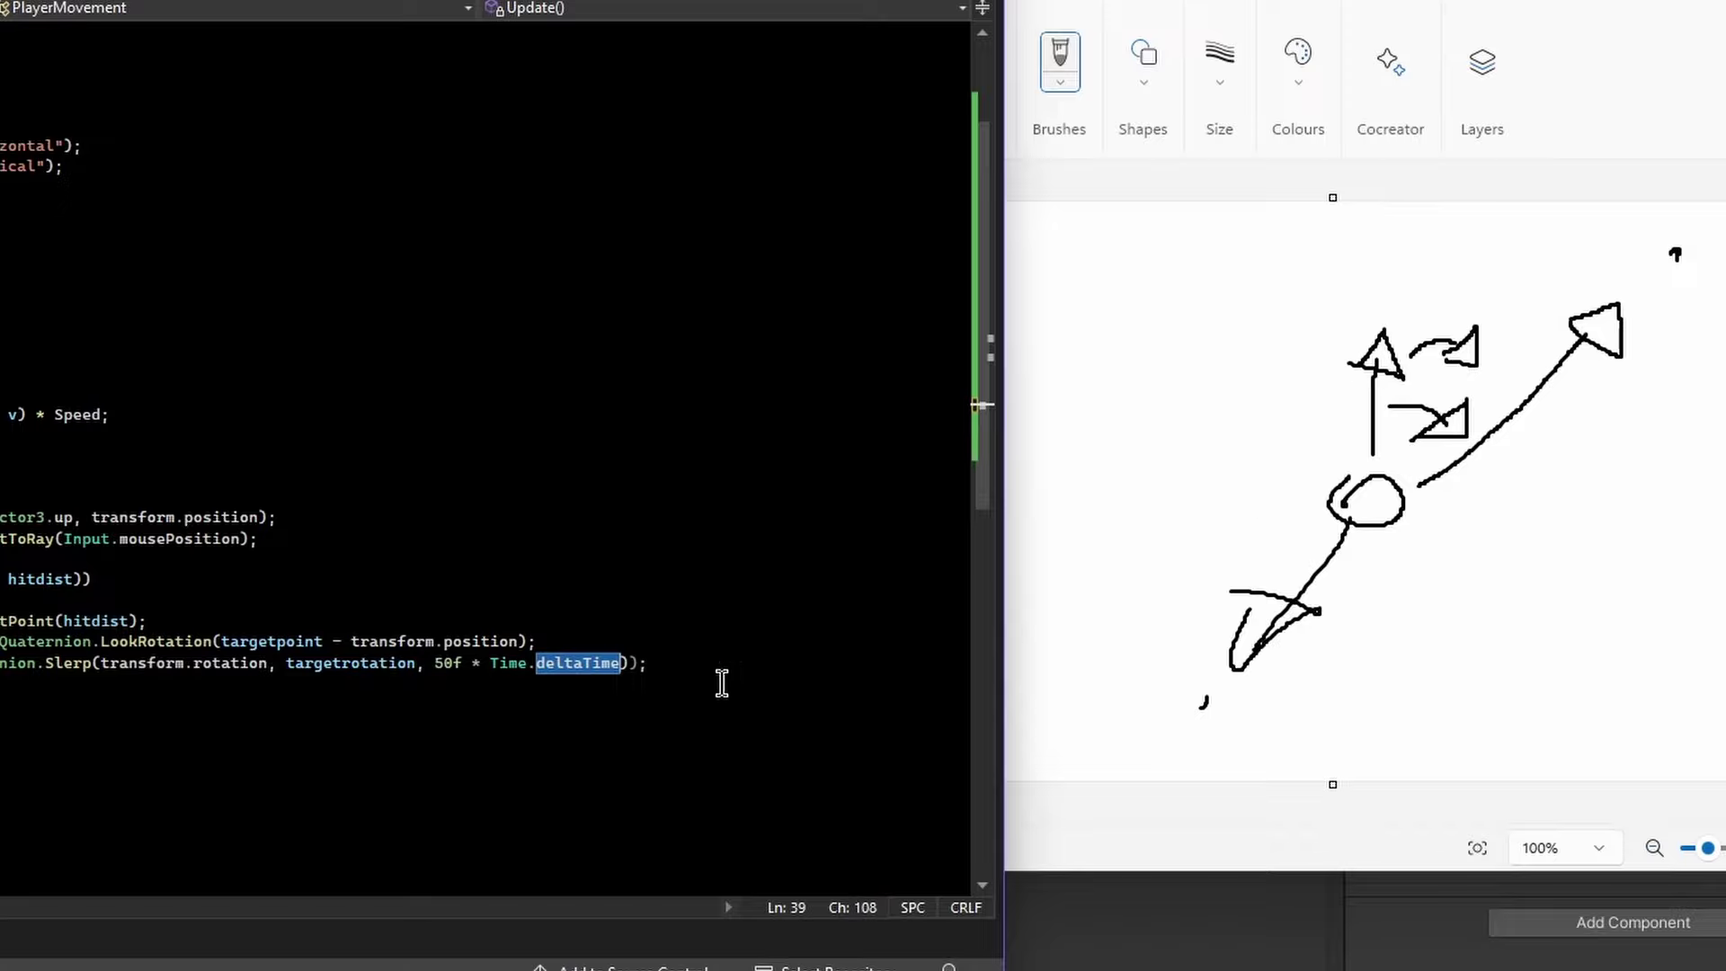
left_click_drag(604, 662, 495, 665)
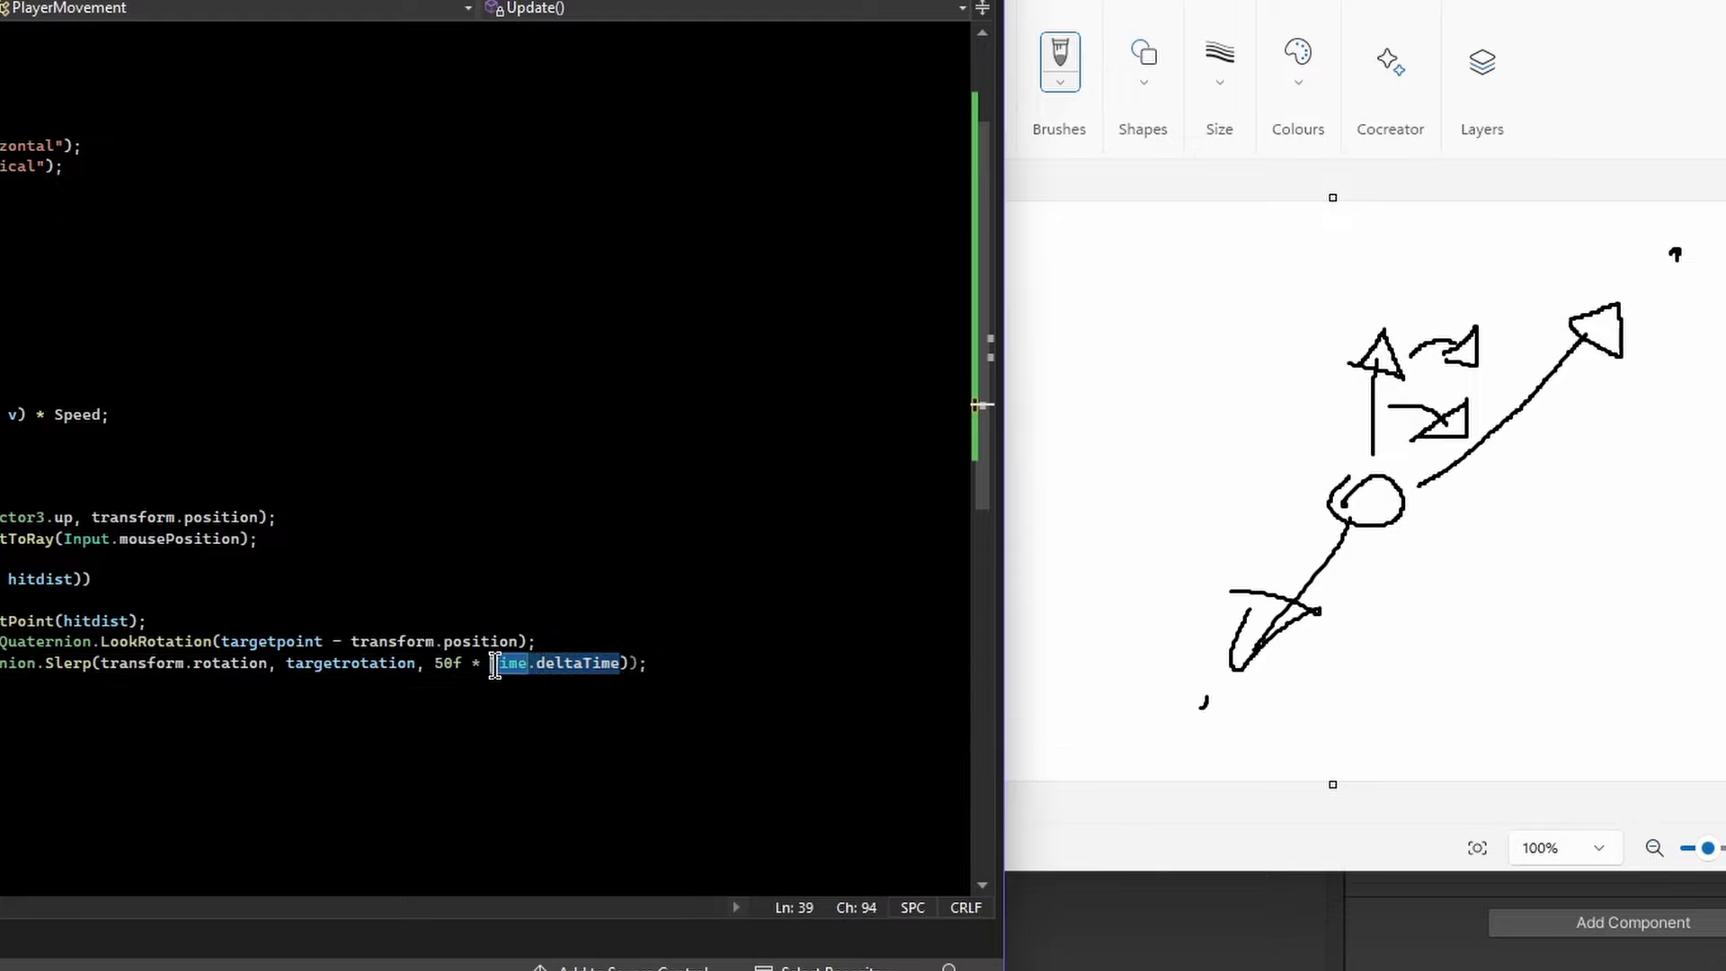
double_click(574, 667)
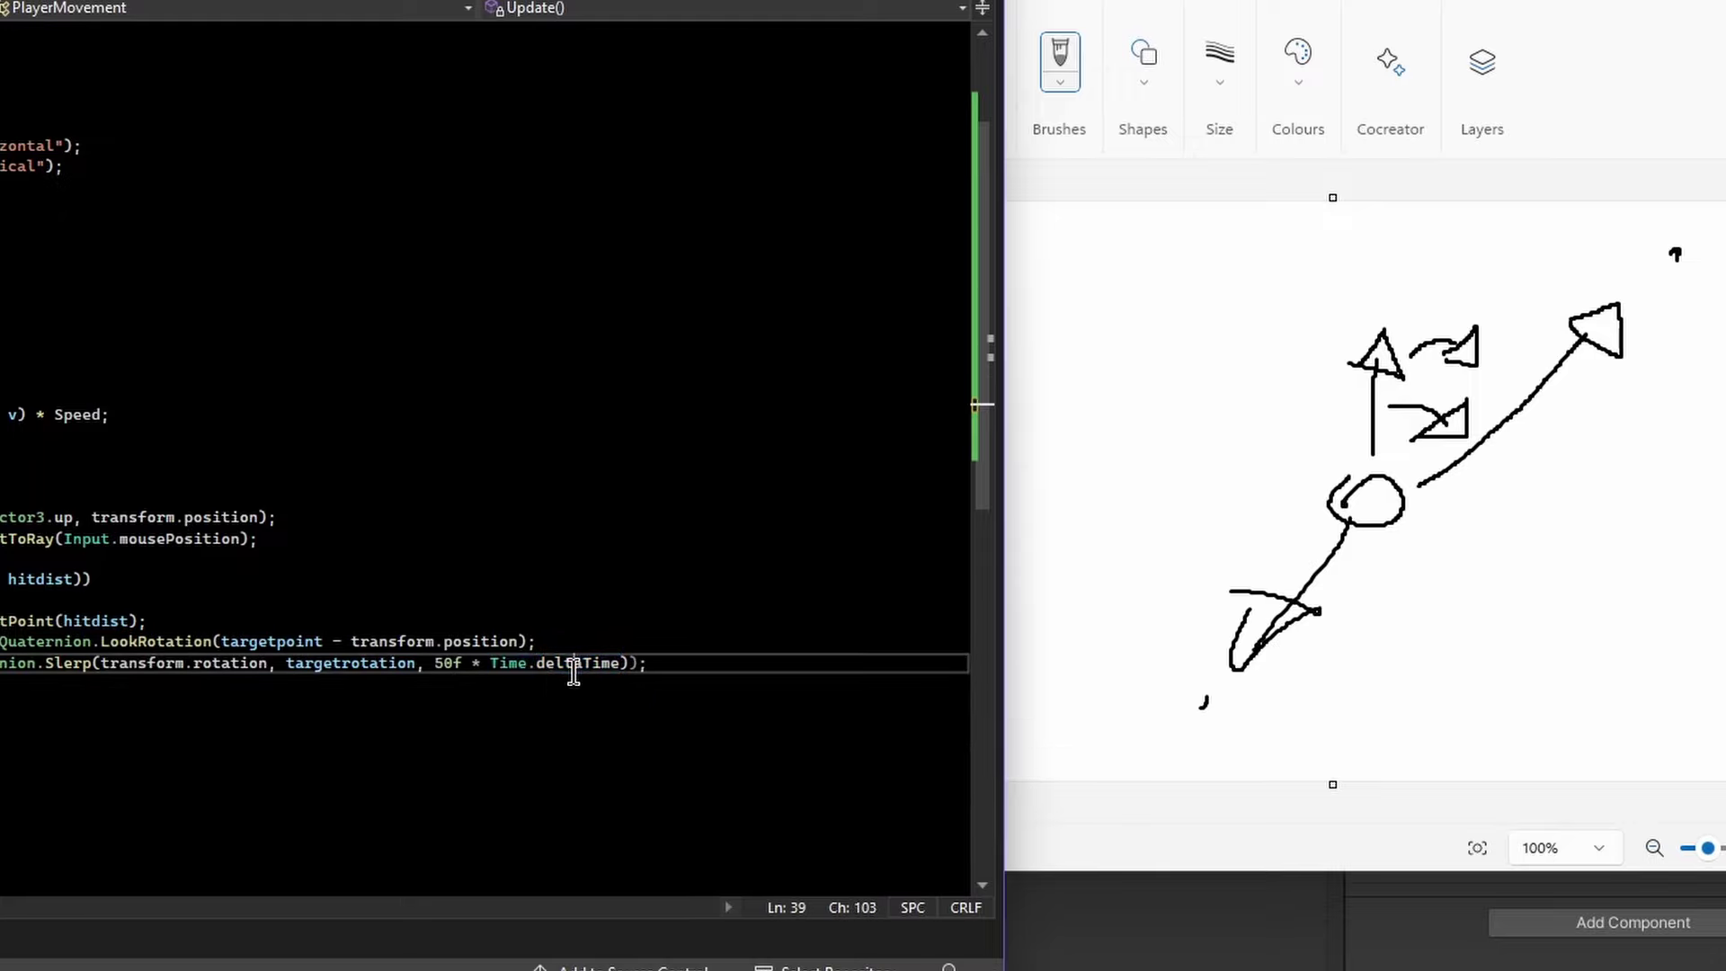
left_click(614, 667)
left_click_drag(518, 676, 491, 667)
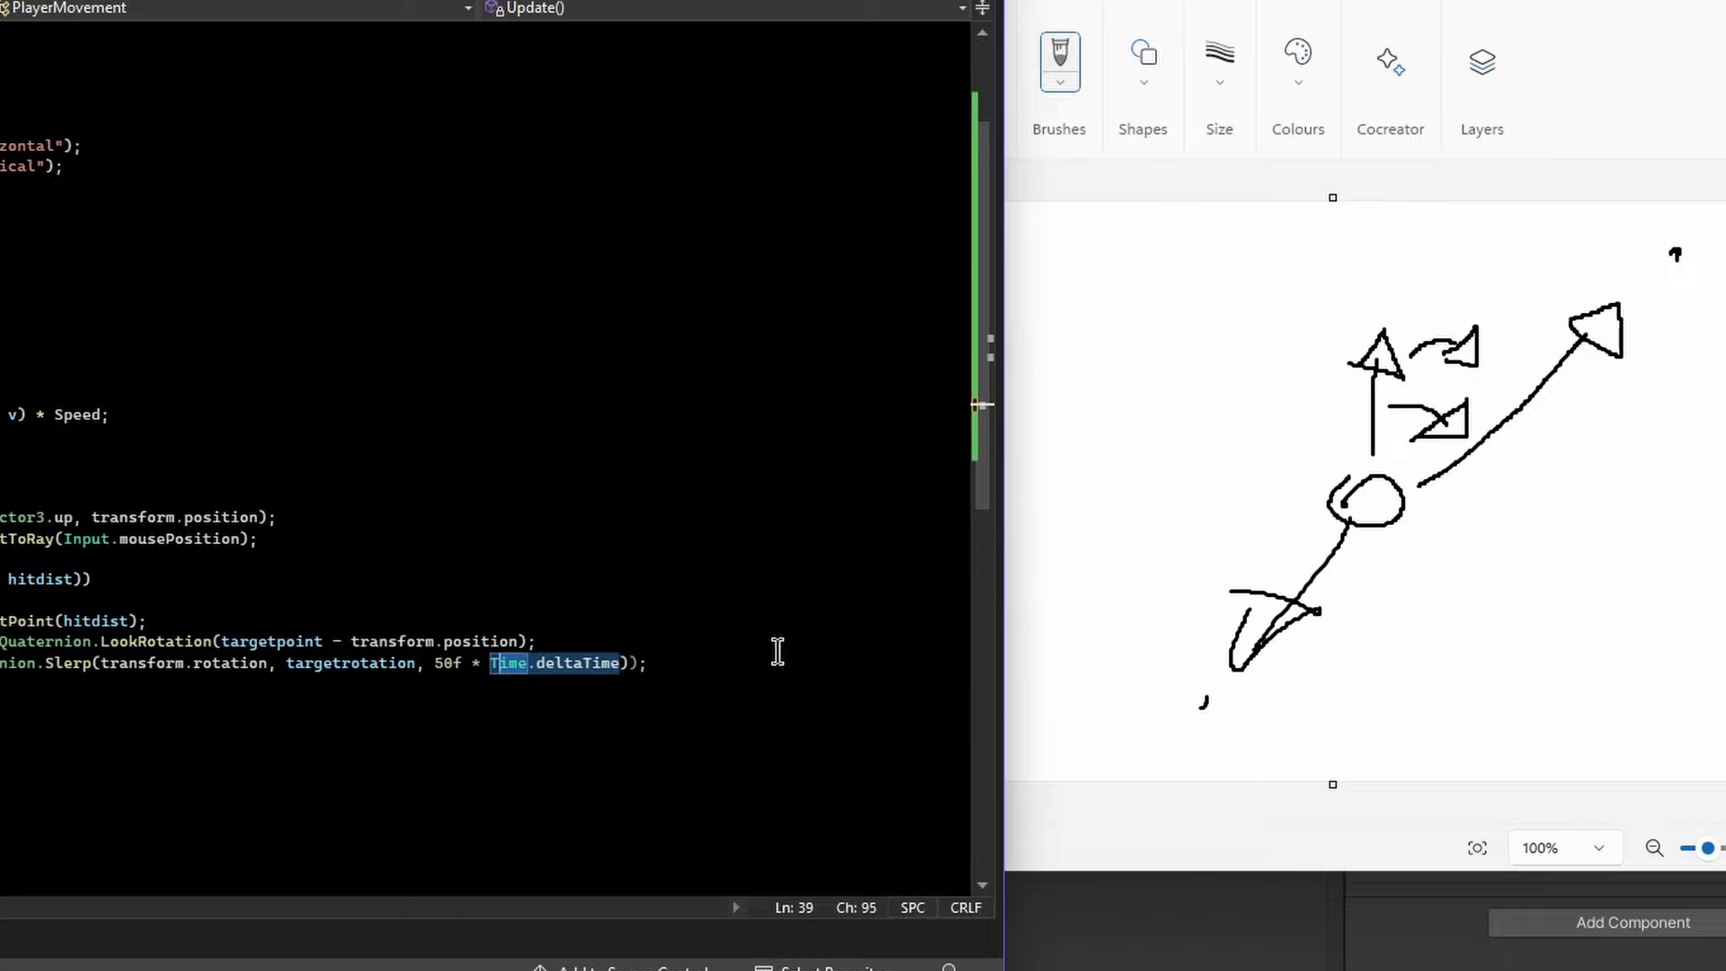
left_click_drag(424, 662, 619, 662)
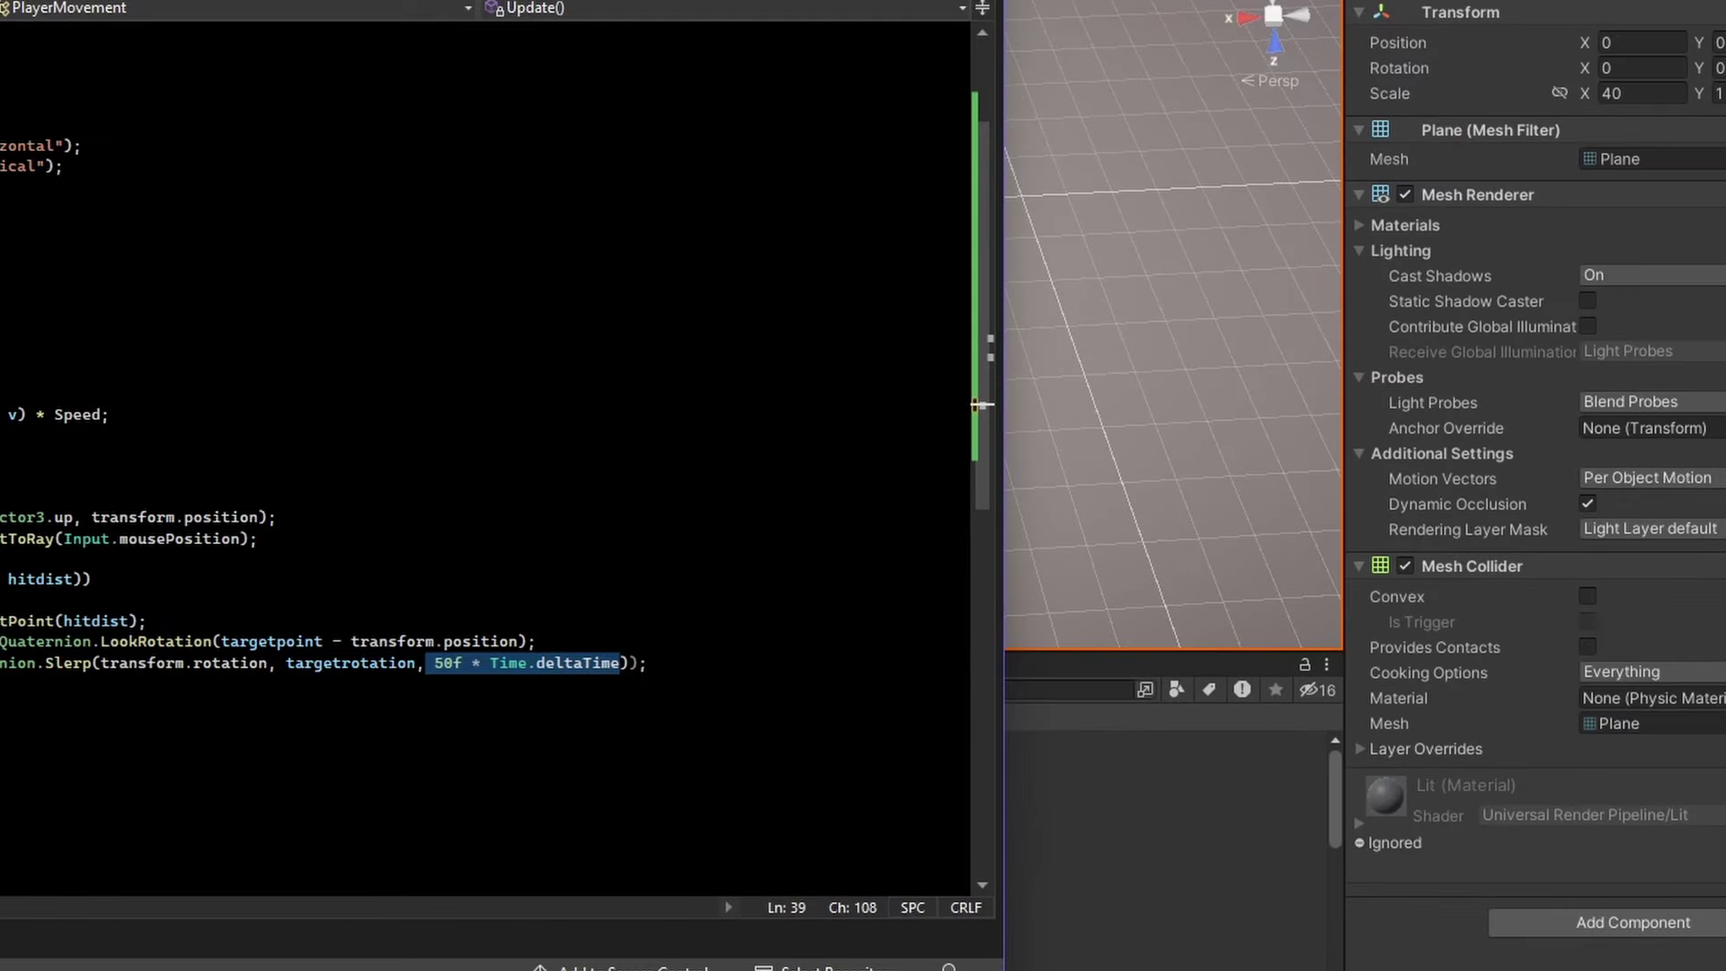
Return to the full script and review the playerplane, ray, hitdist, targetpoint and targetrotation declarations line by line
left_click_drag(225, 0, 817, 3)
left_click_drag(266, 521, 482, 710)
left_click(845, 438)
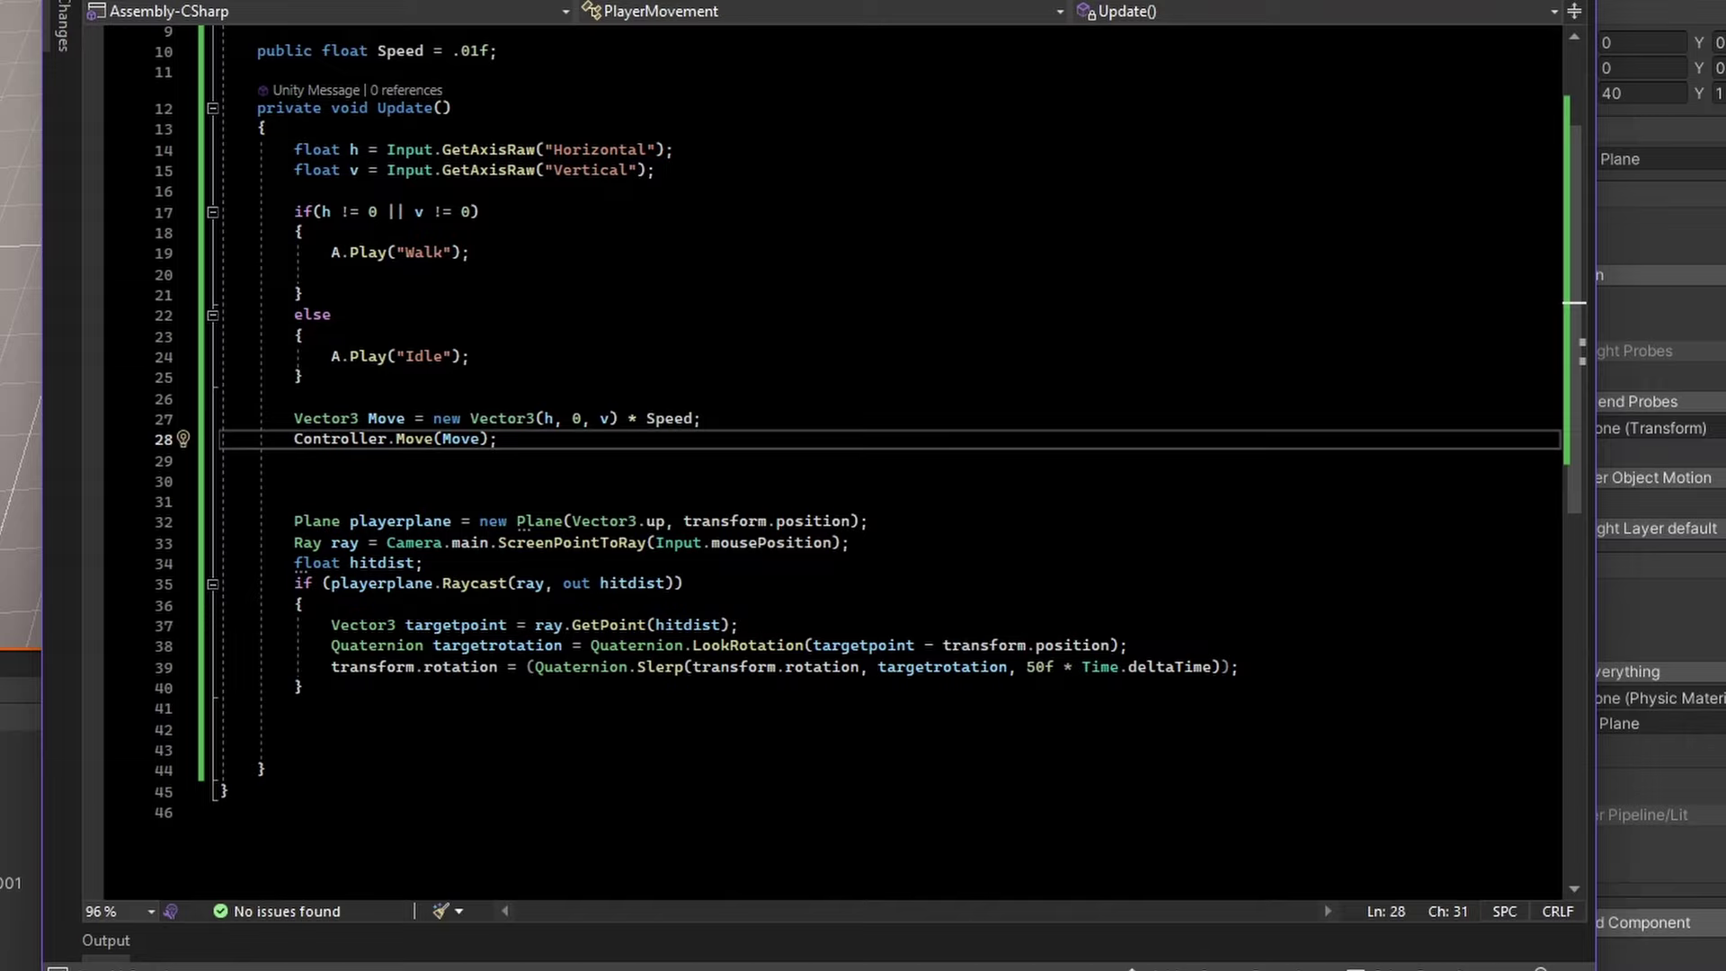
left_click_drag(867, 521, 277, 522)
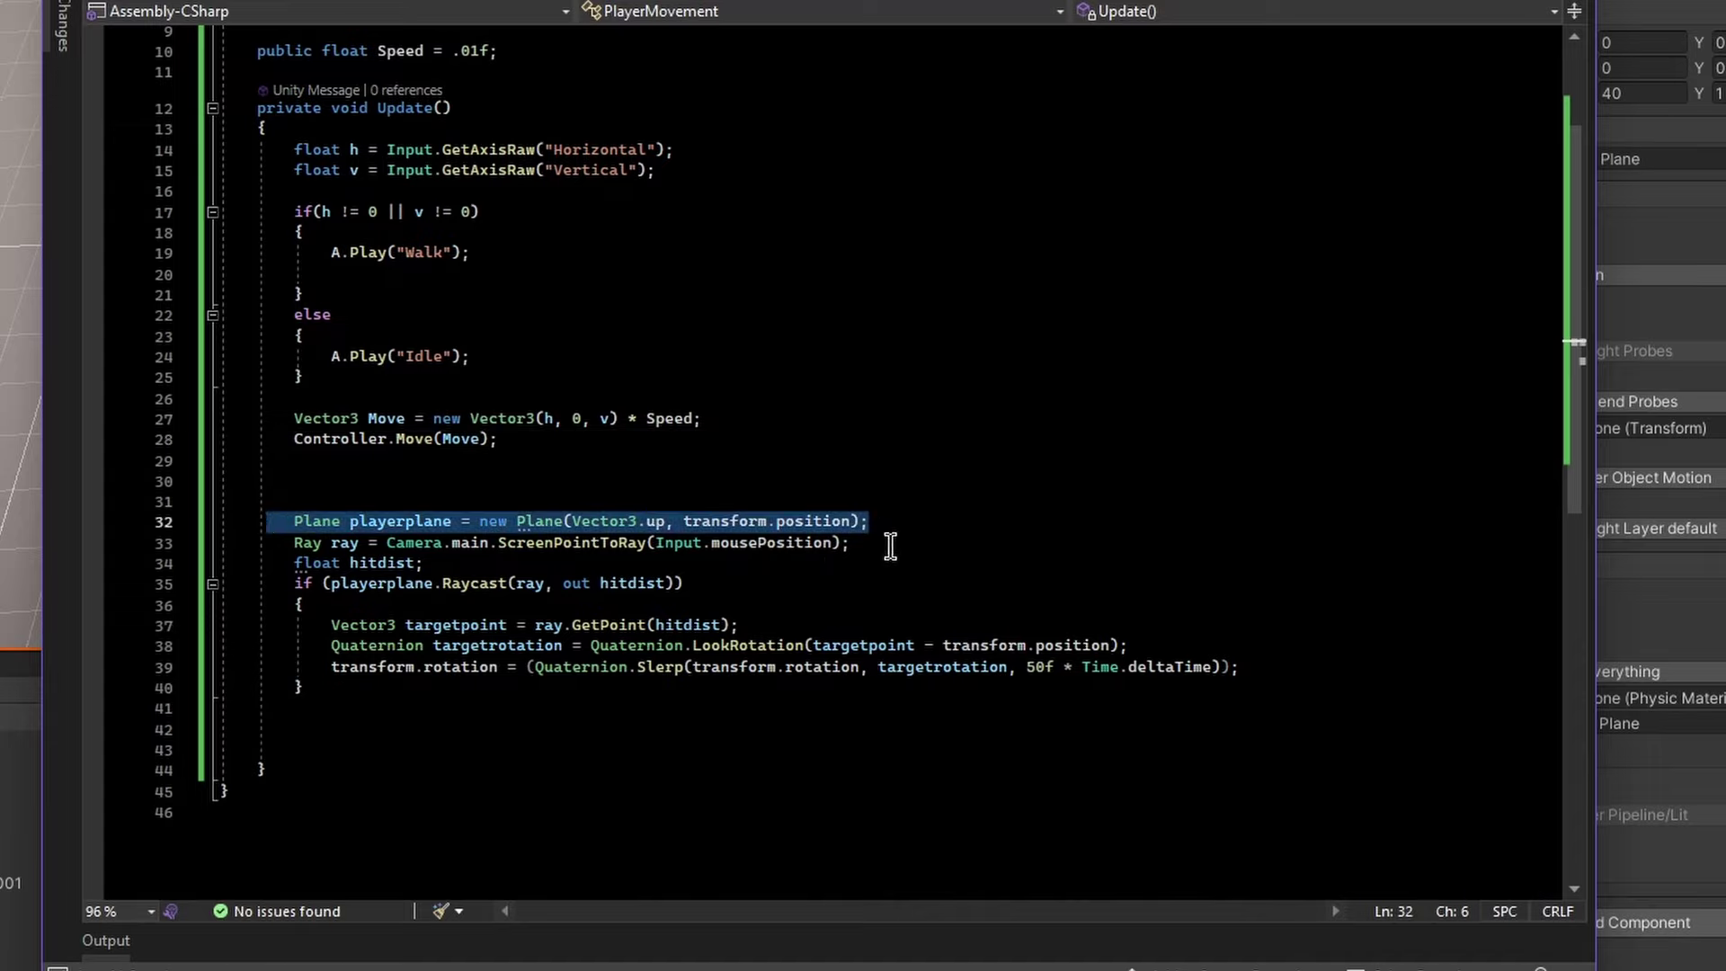
left_click_drag(890, 543, 268, 548)
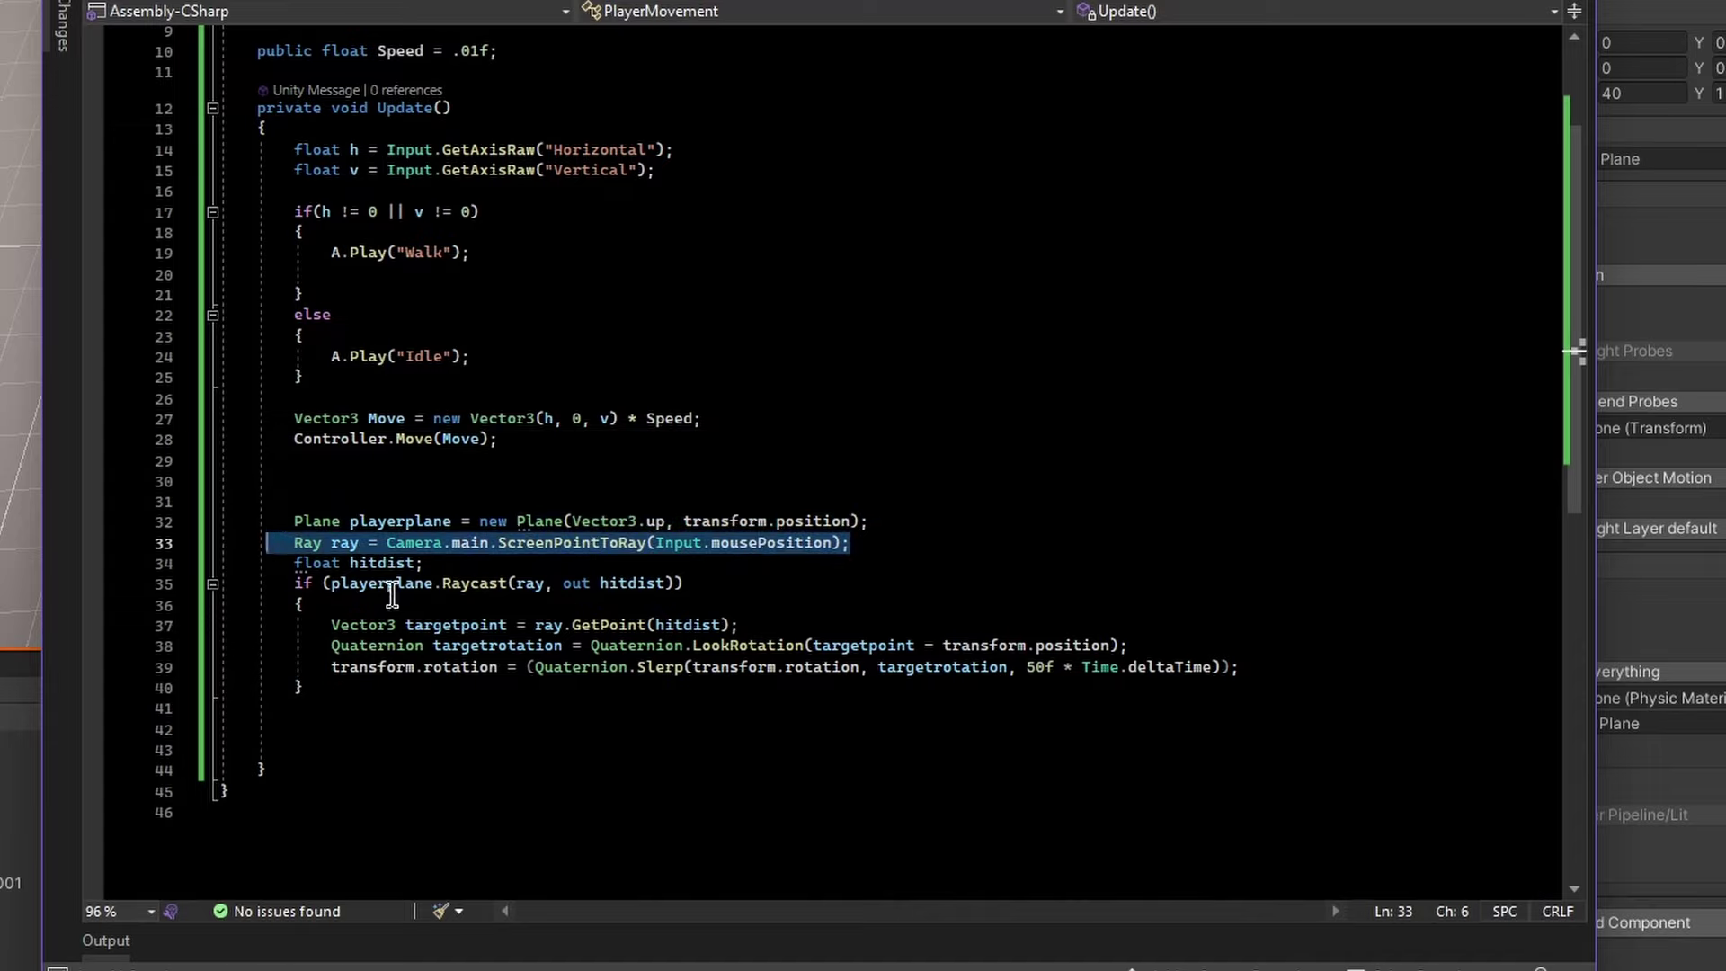
left_click_drag(348, 603, 286, 565)
double_click(364, 570)
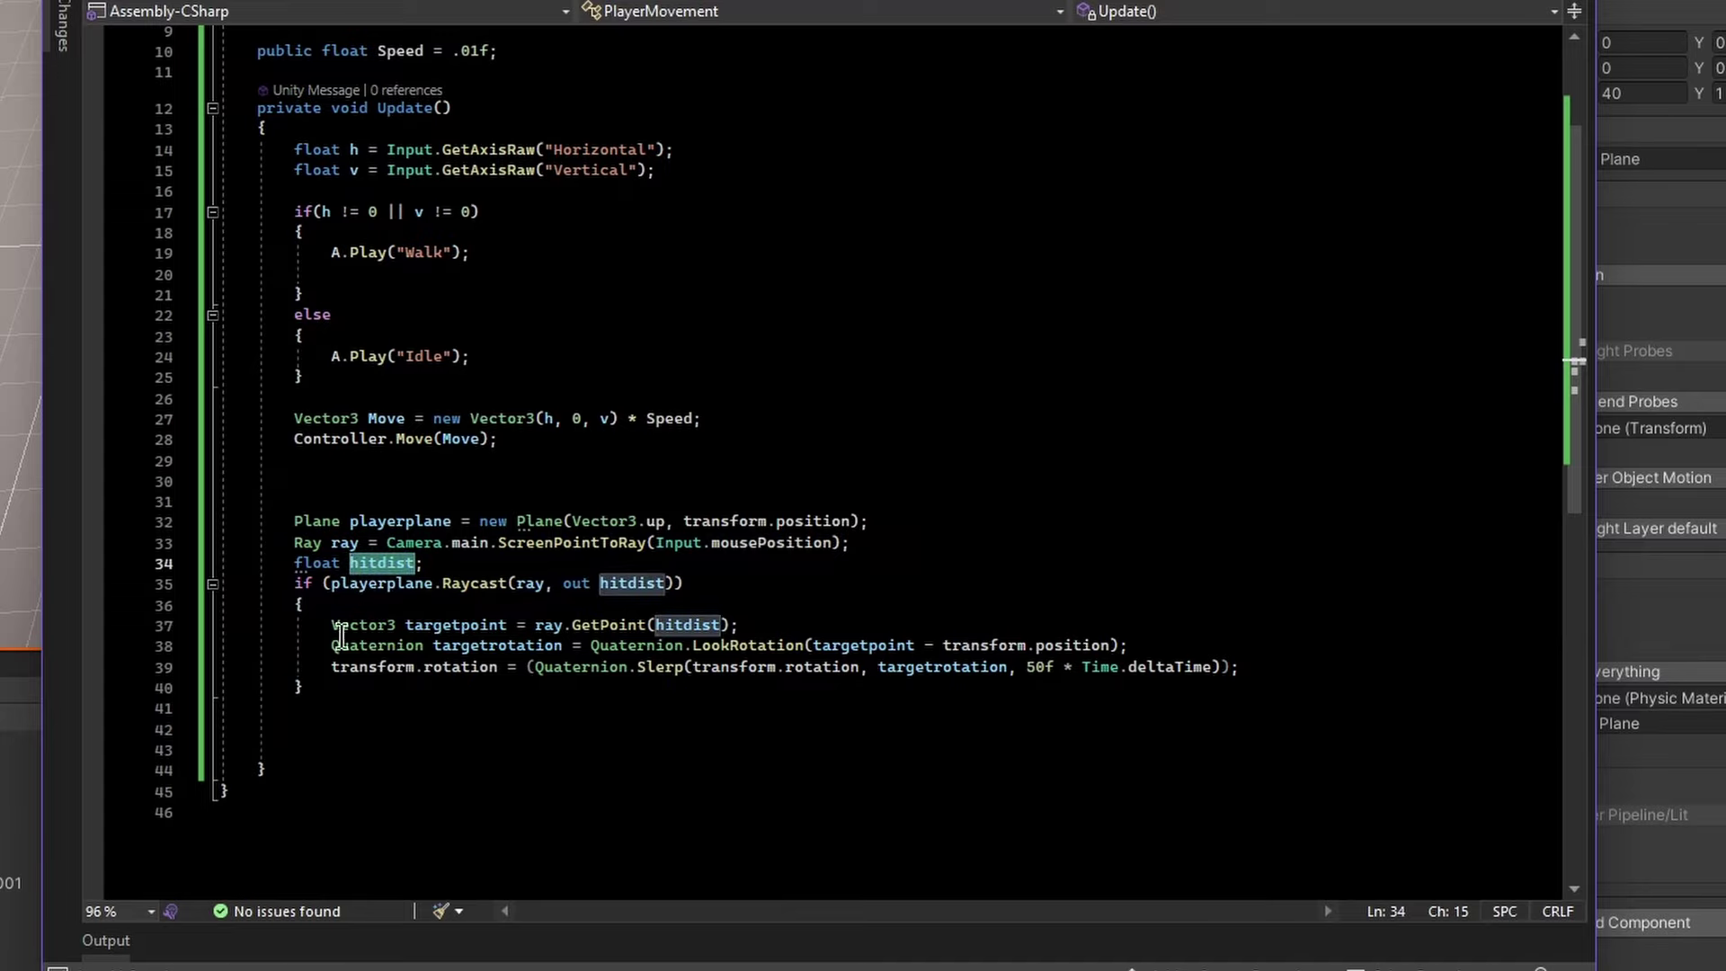
left_click_drag(332, 625, 726, 622)
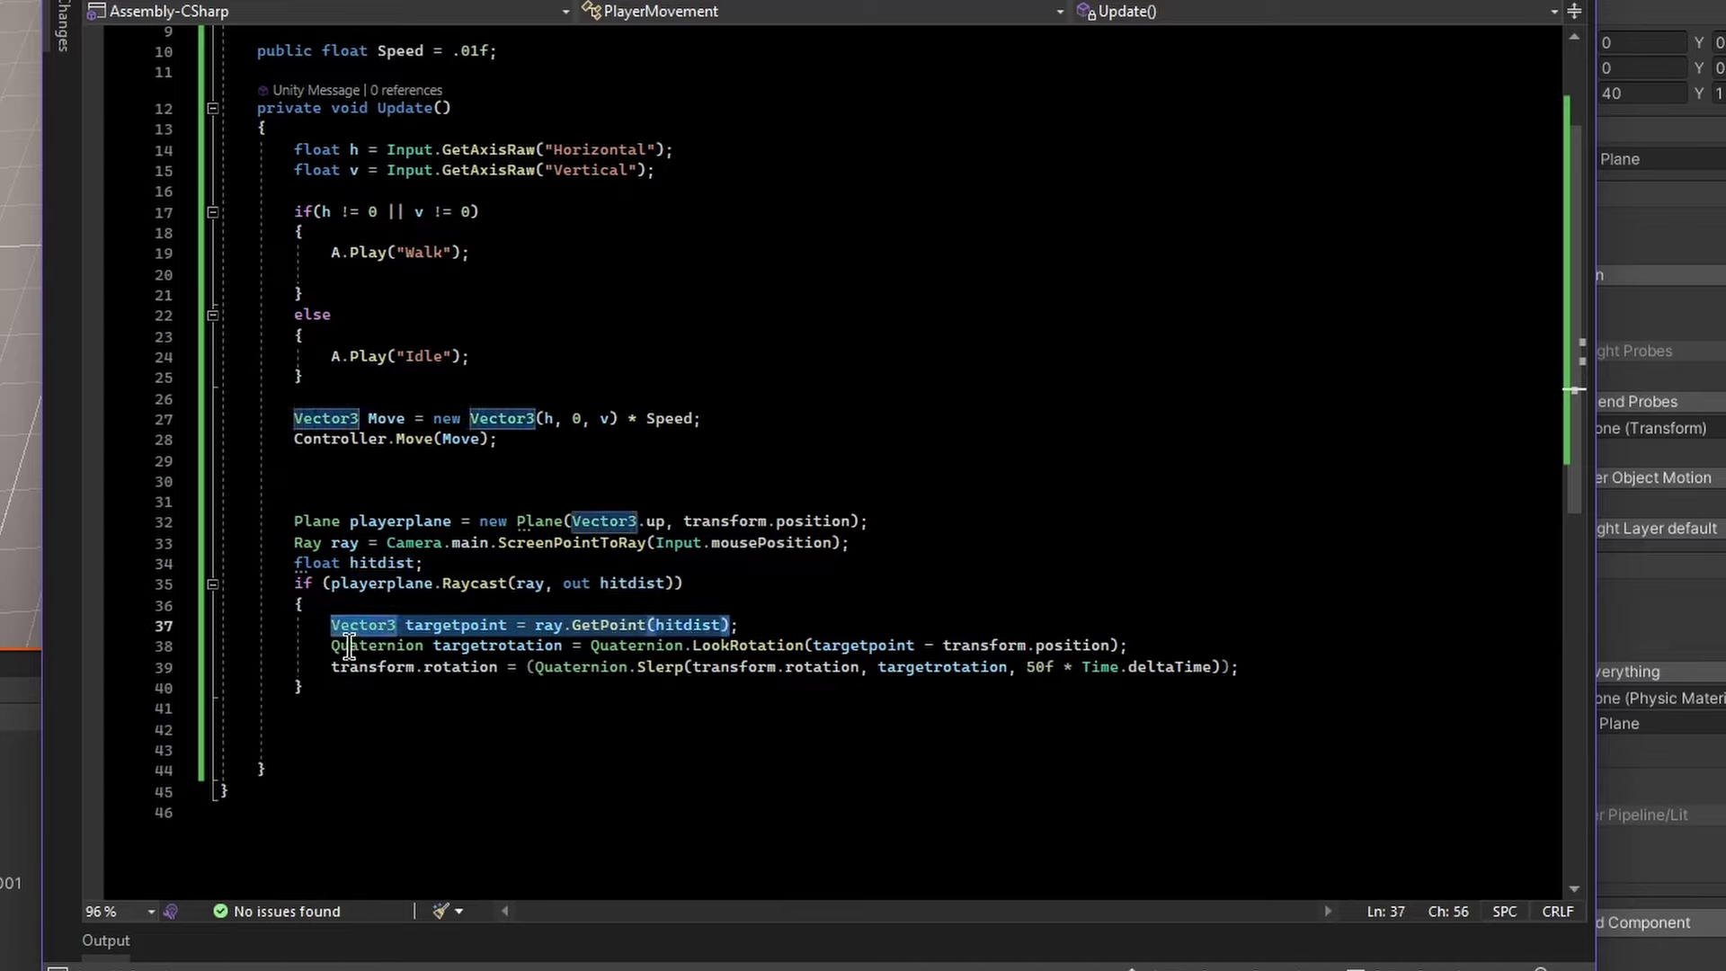
left_click_drag(321, 645, 1089, 646)
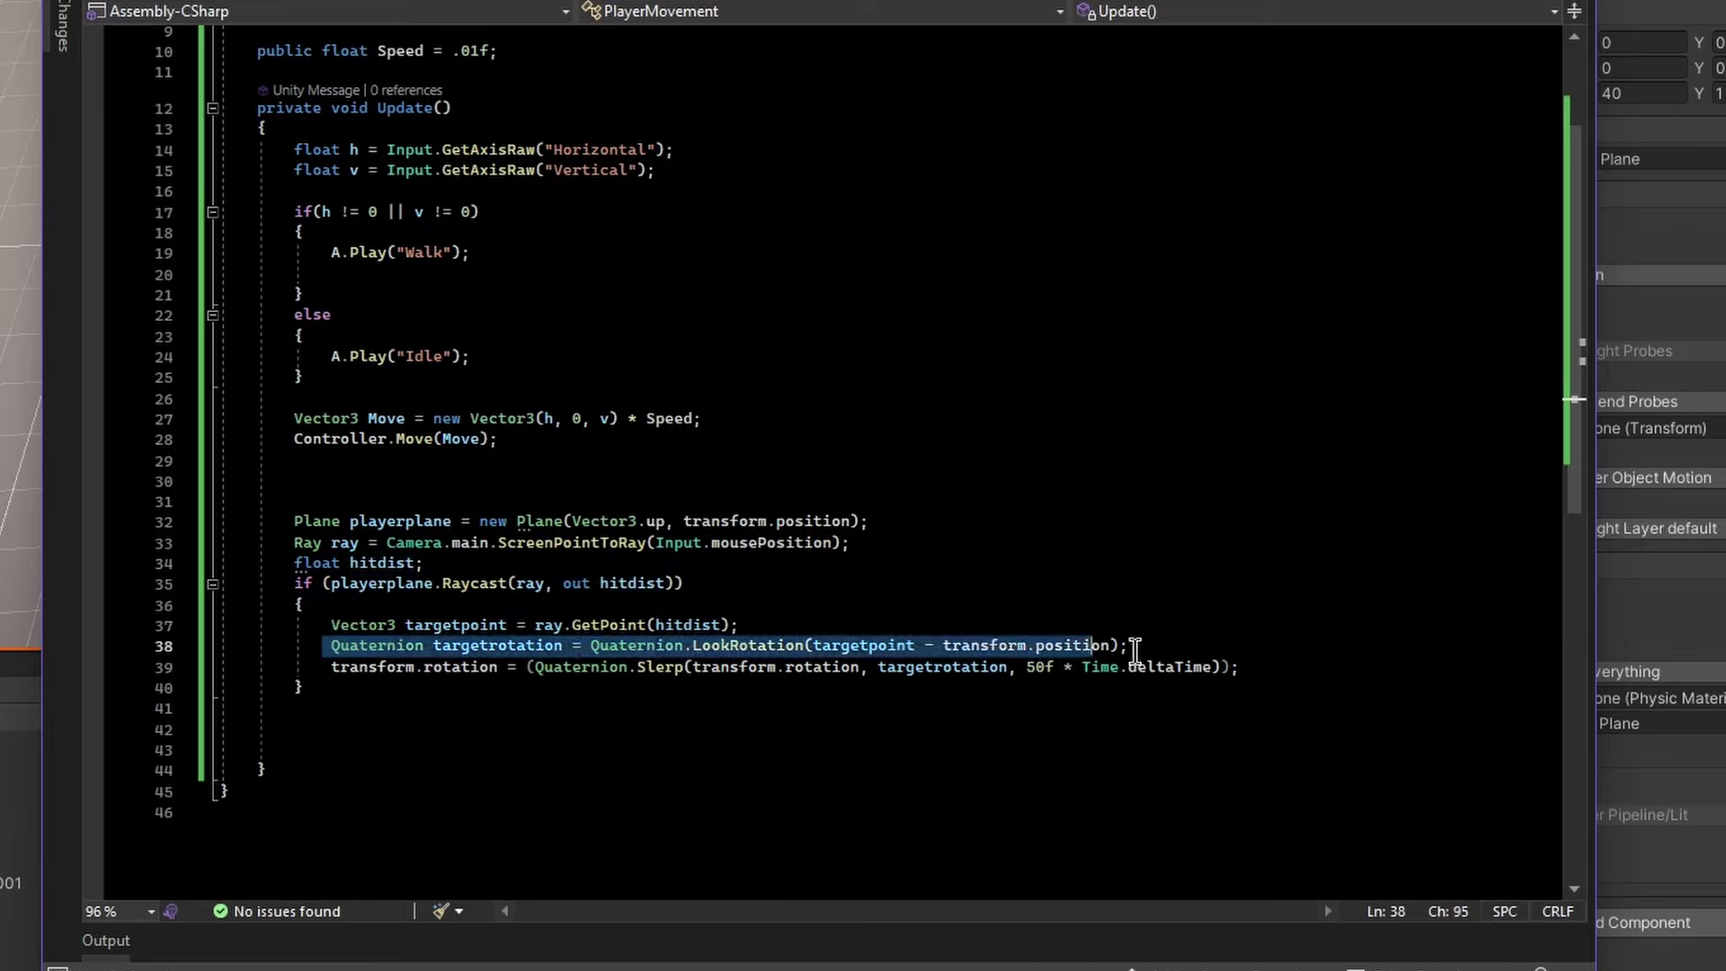
left_click(1044, 646)
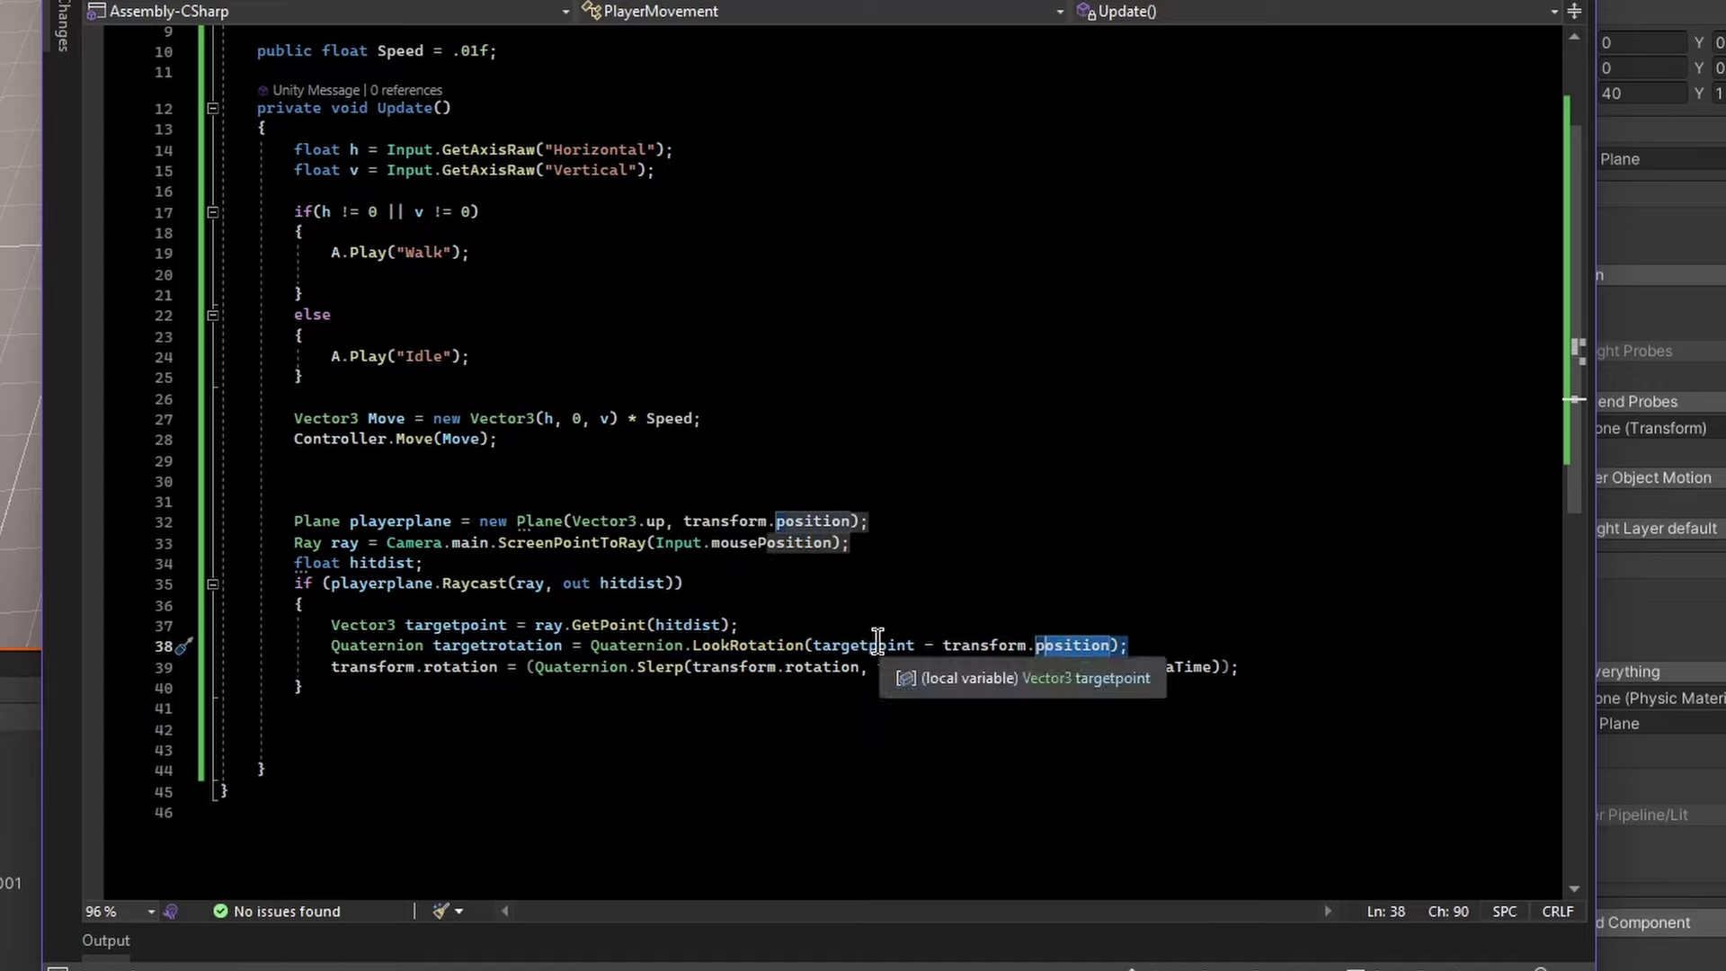
Review the complete Quaternion.Slerp assignment with its three arguments, and switch to Unity to watch the player rotate
left_click_drag(522, 666, 1157, 666)
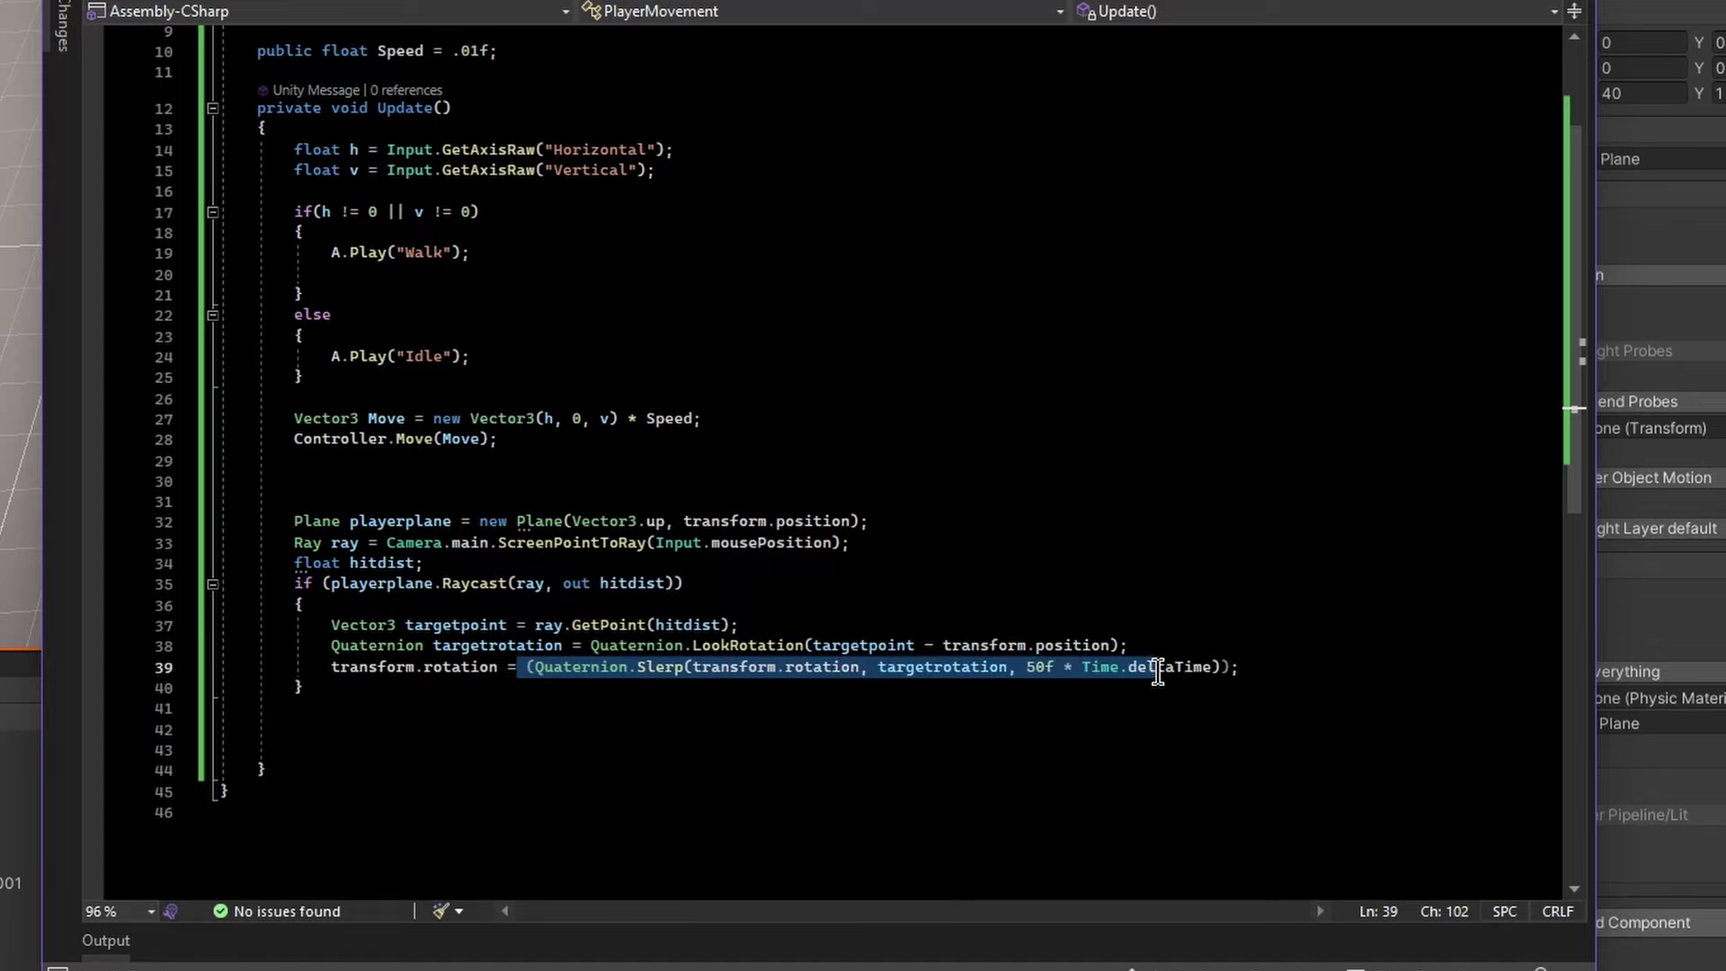
double_click(805, 670)
double_click(961, 667)
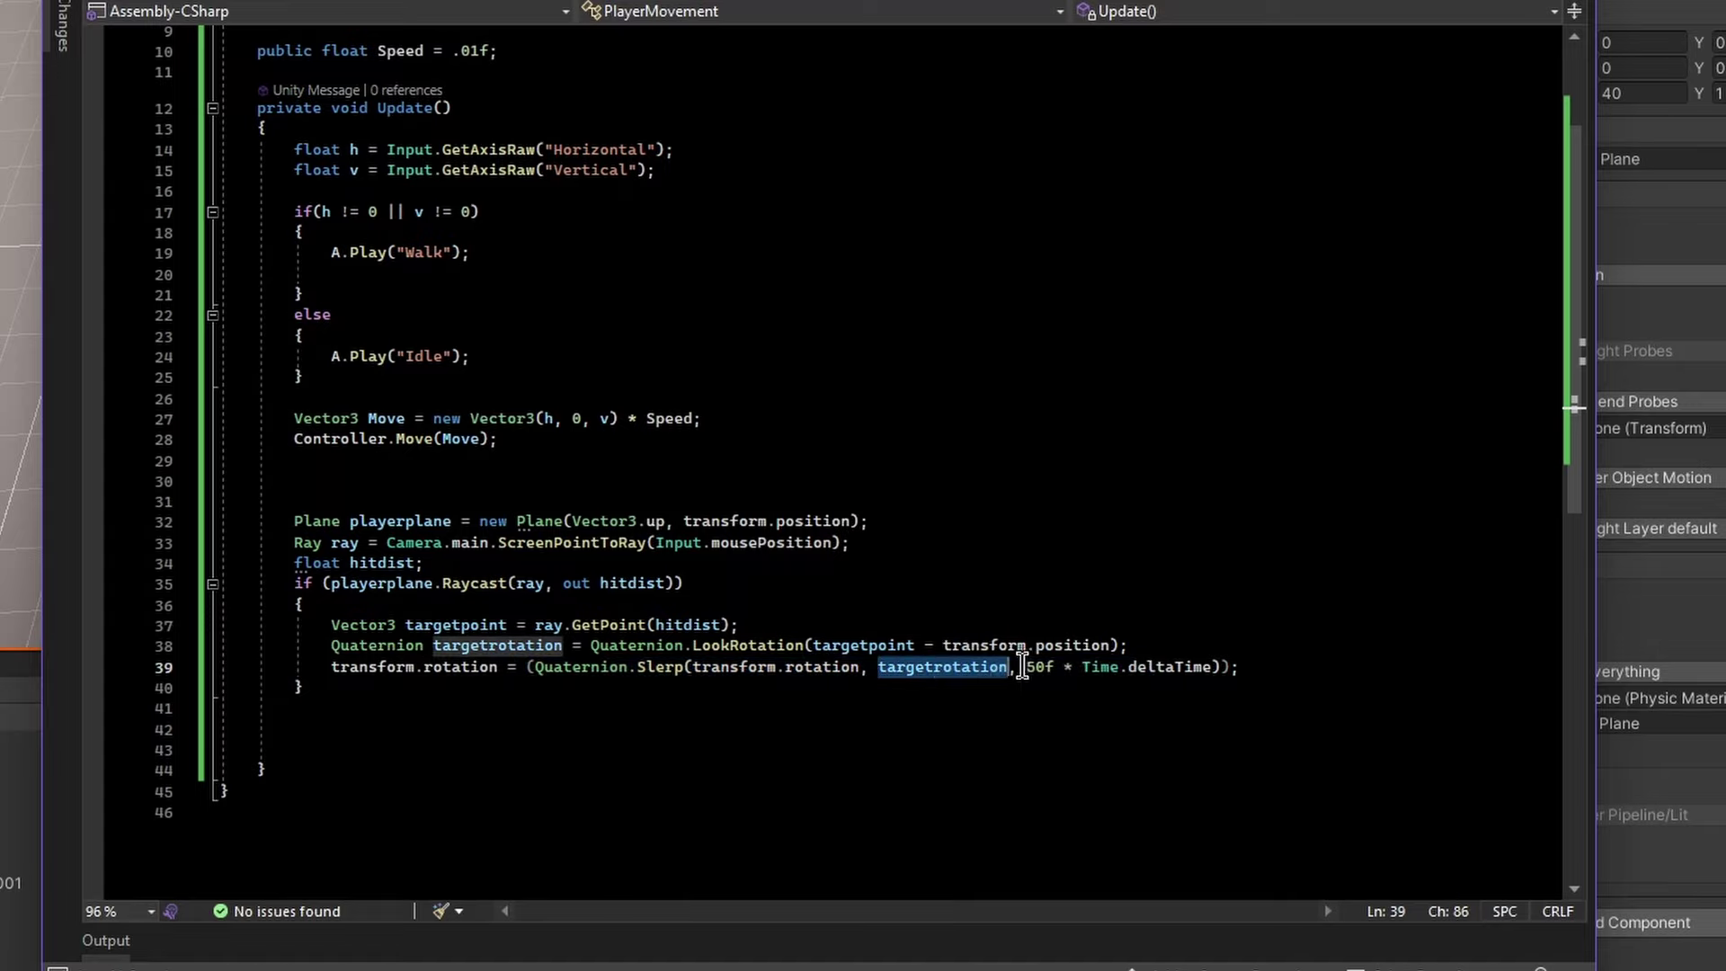
left_click_drag(1027, 666, 1214, 669)
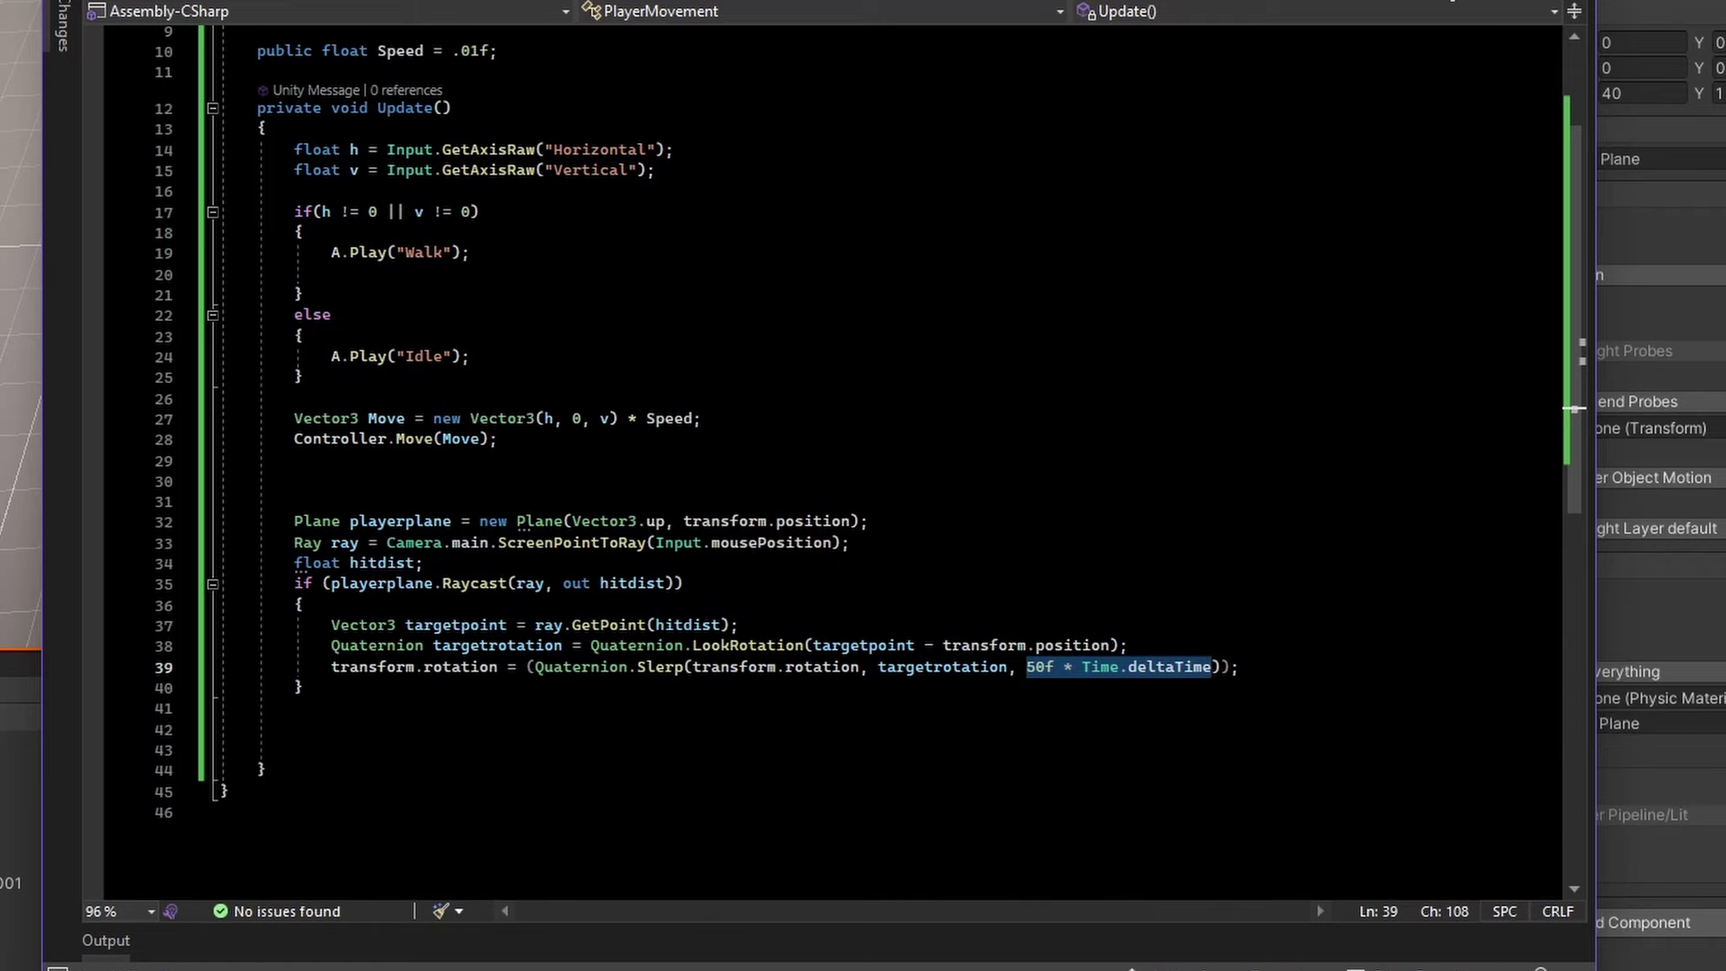
key("super+Down")
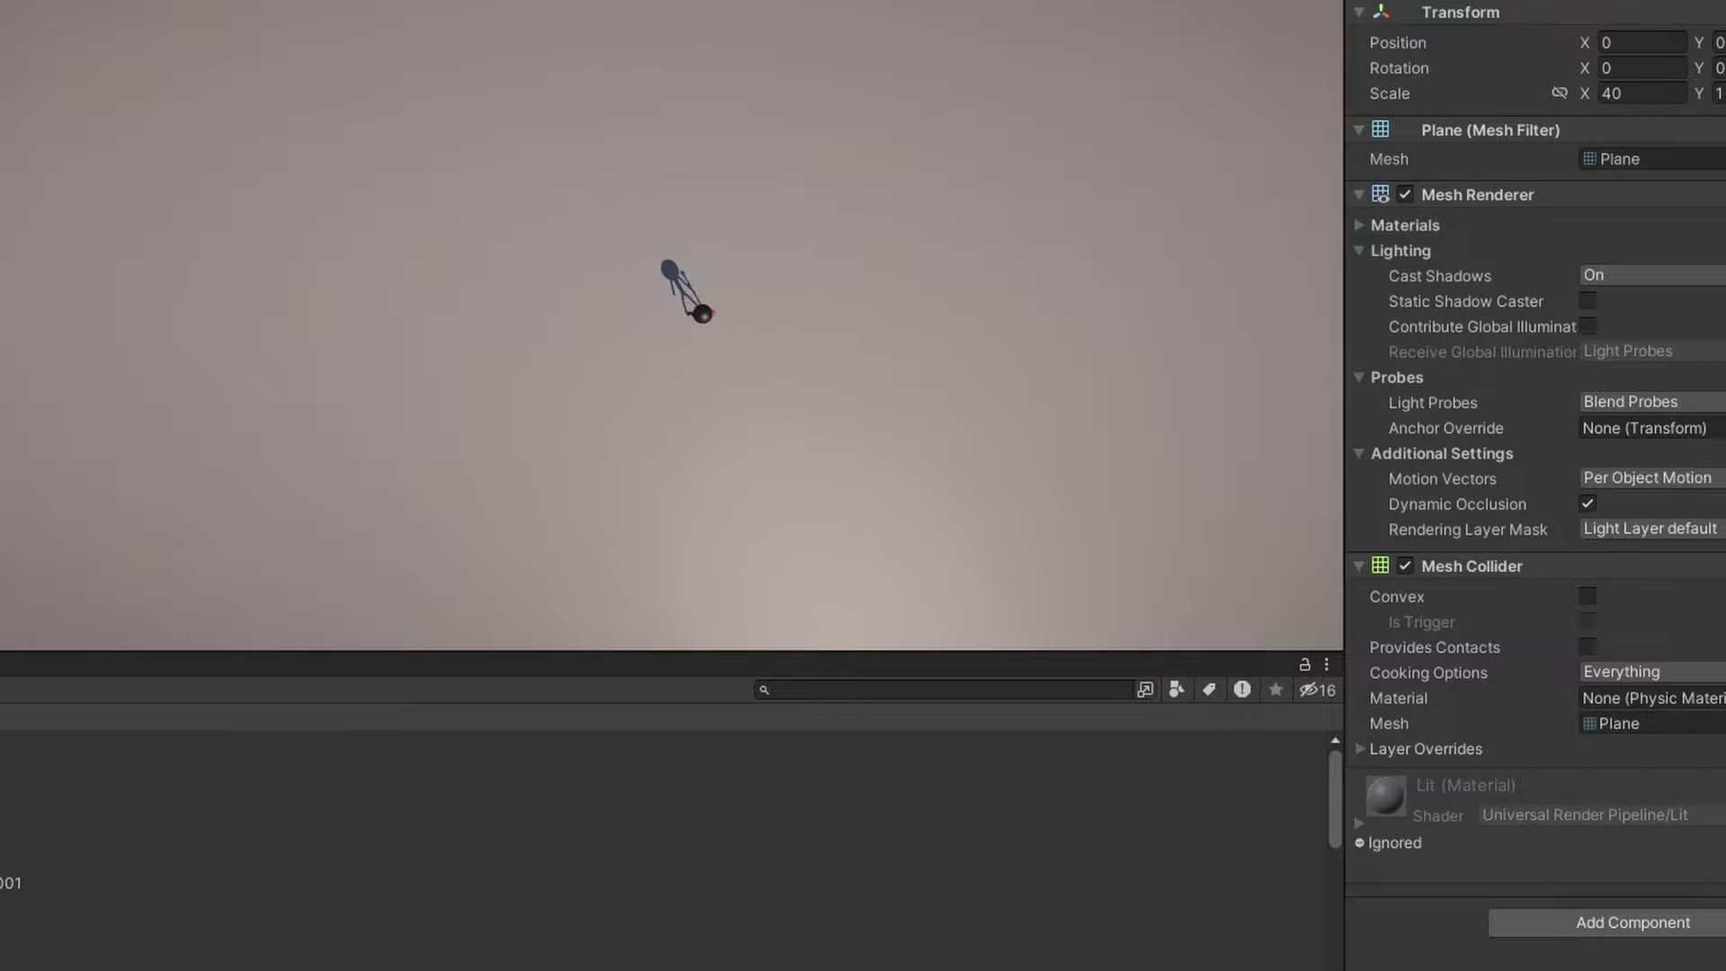
Return to the PlayerMovement script and set the rotation speed factor before Time.deltaTime to 1f in the Slerp call
left_click(499, 963)
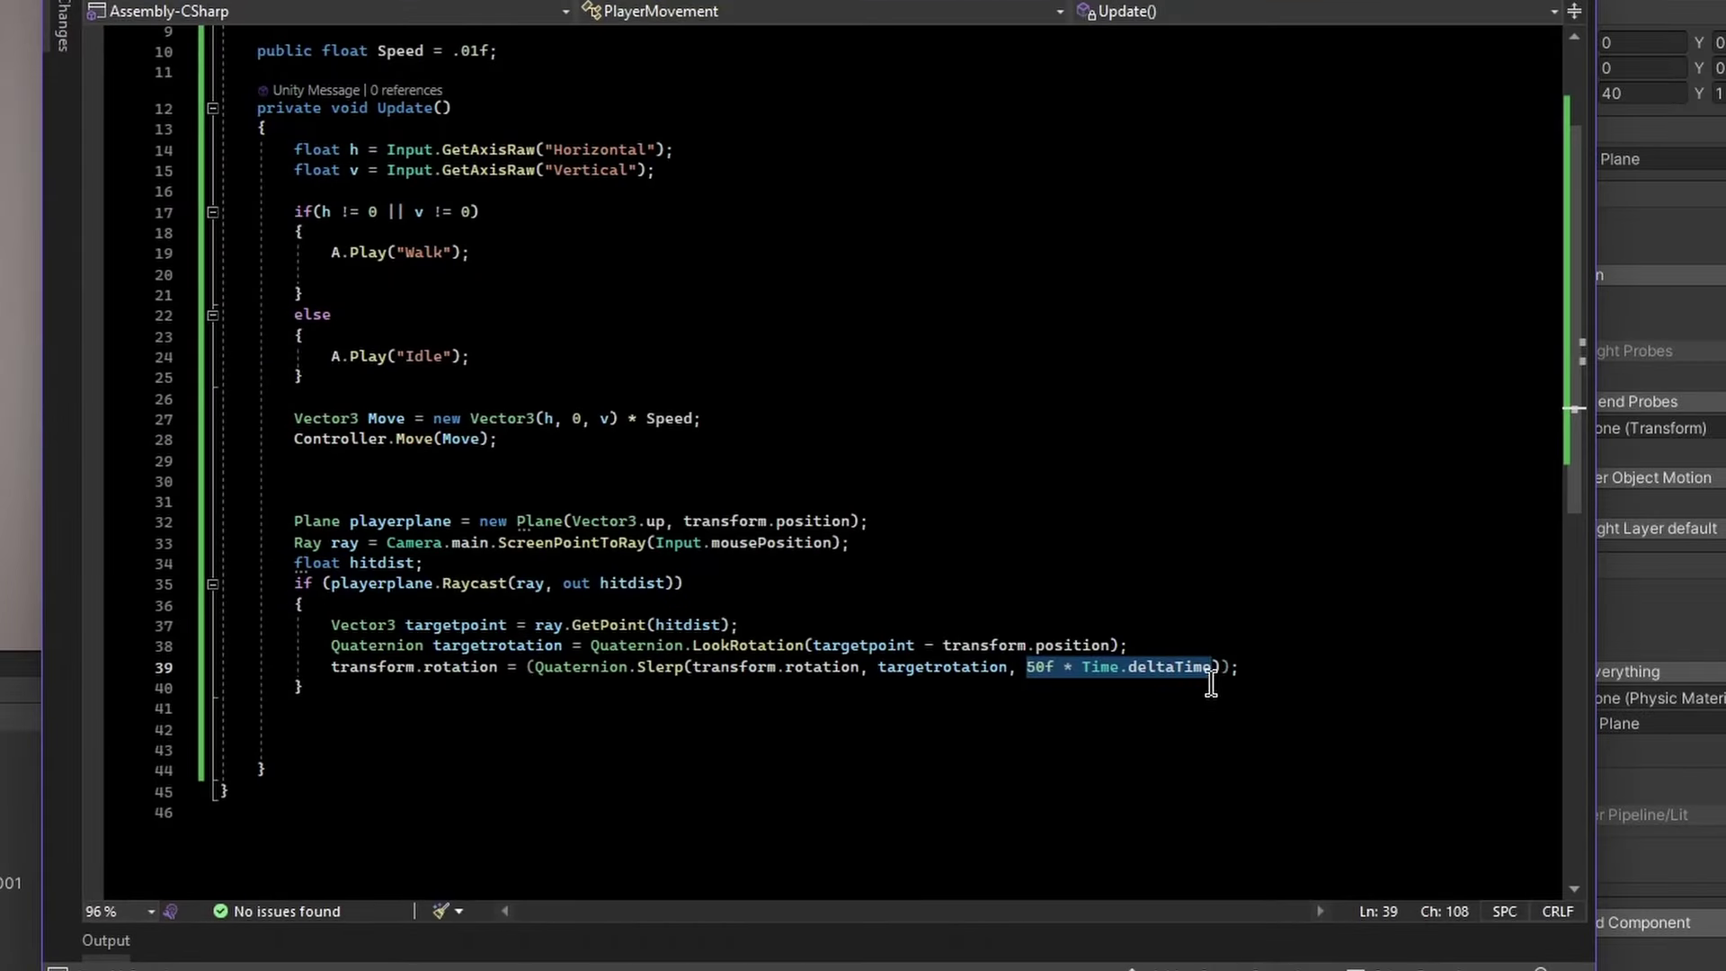
left_click(1048, 666)
left_click_drag(1047, 667, 1029, 671)
type("1")
left_click(981, 317)
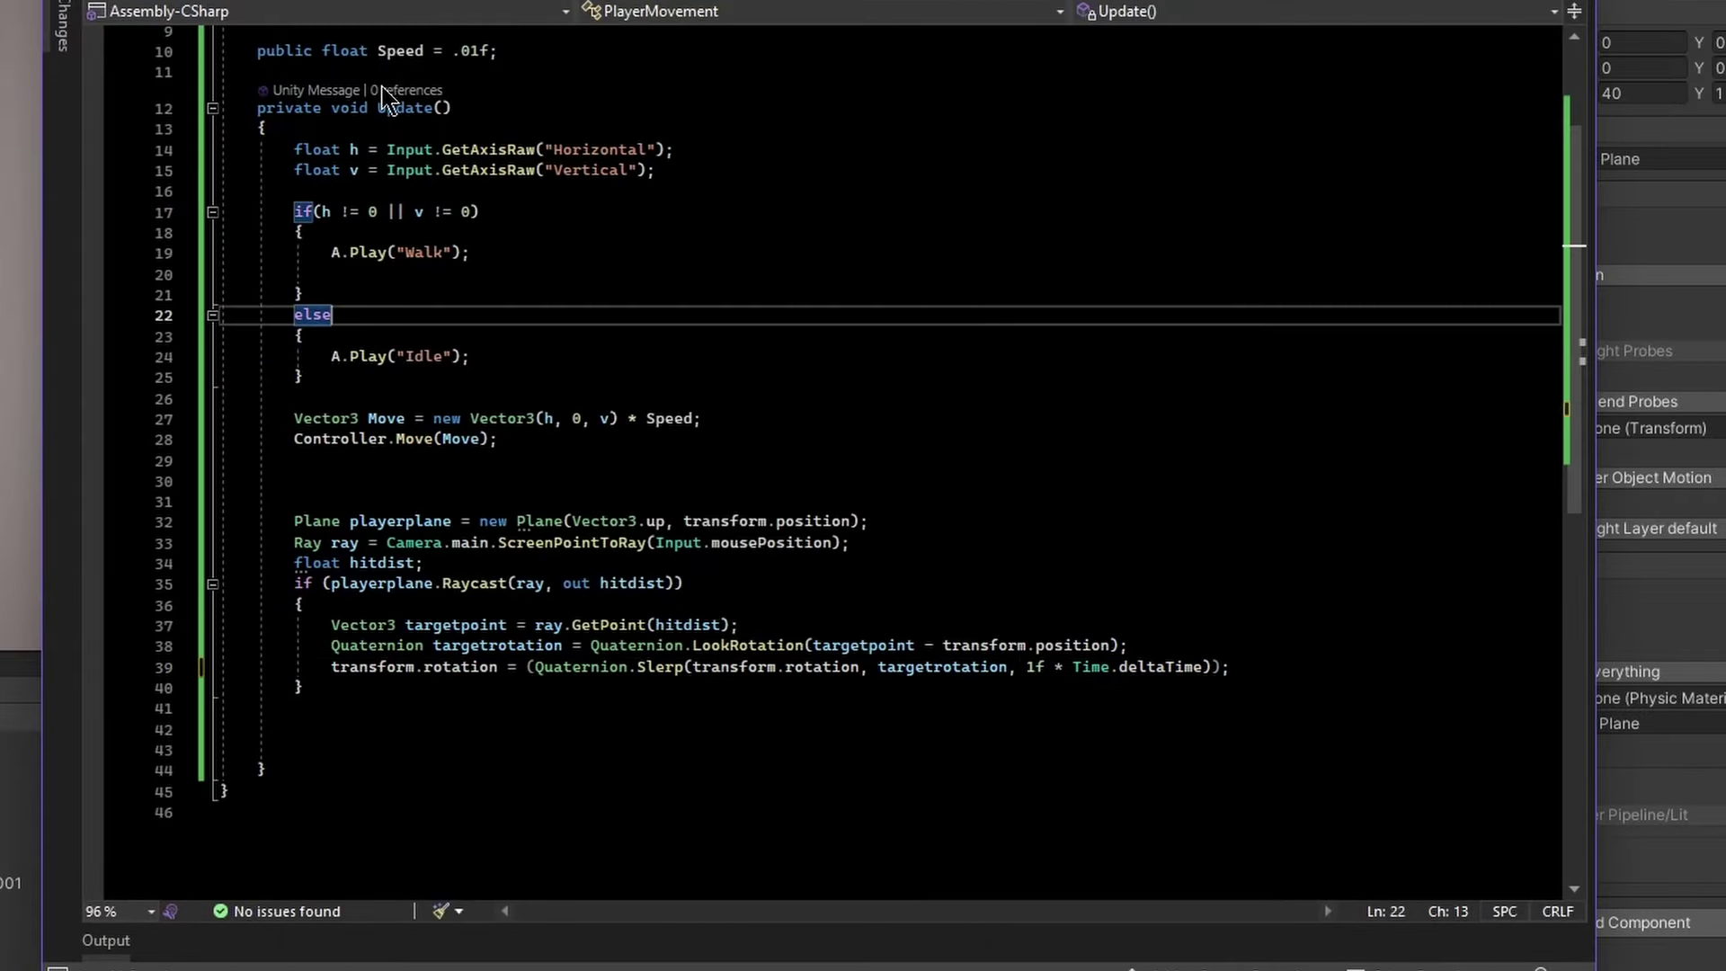
Set the rotation speed factor in the Slerp call to 50f, save the script, and switch to Unity to view the player
key("alt+Tab")
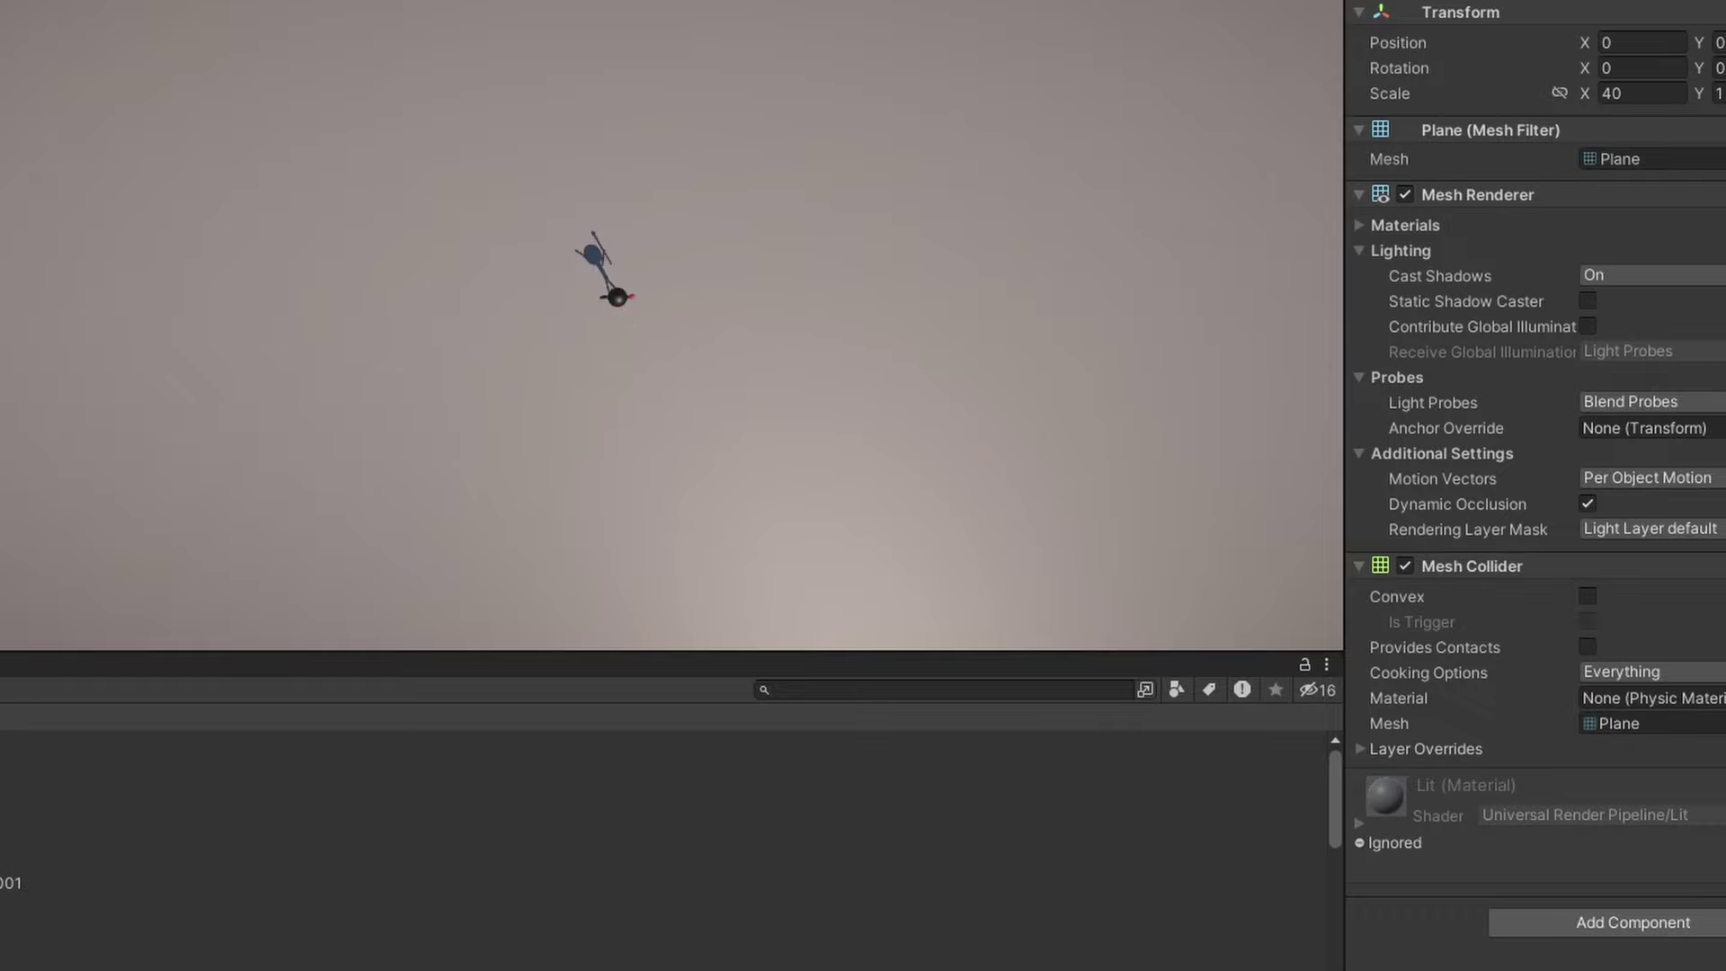
key("alt+Tab")
left_click(1026, 669)
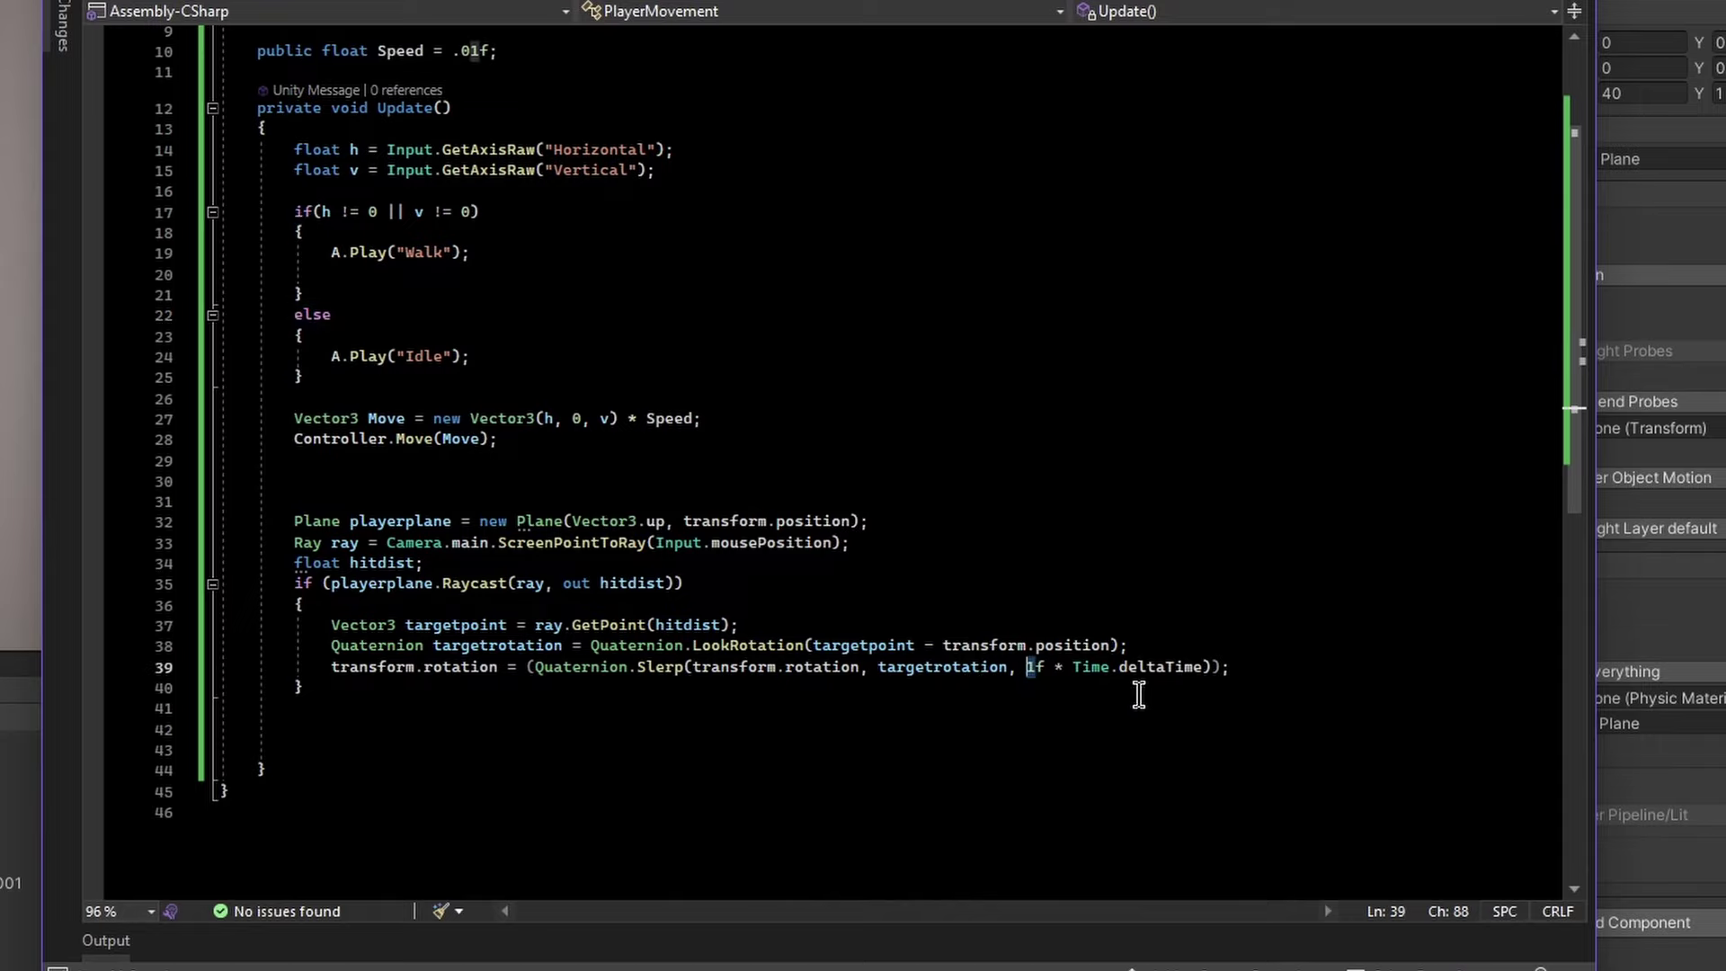
type("50")
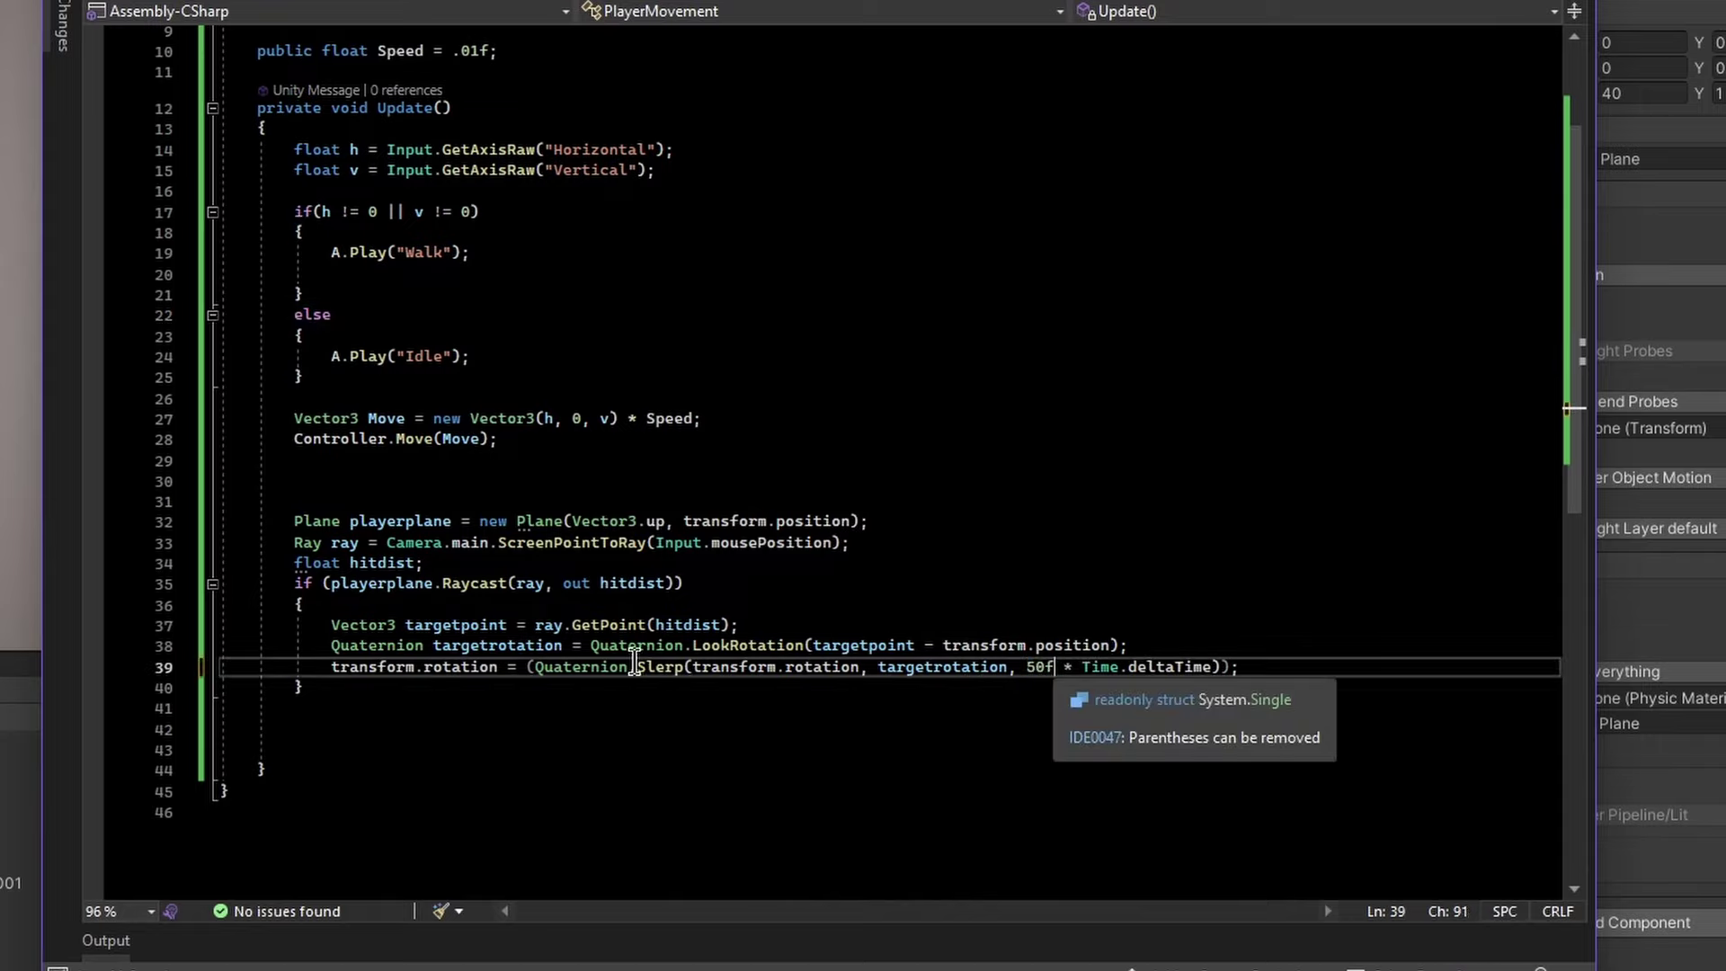
left_click(465, 666)
left_click(465, 645)
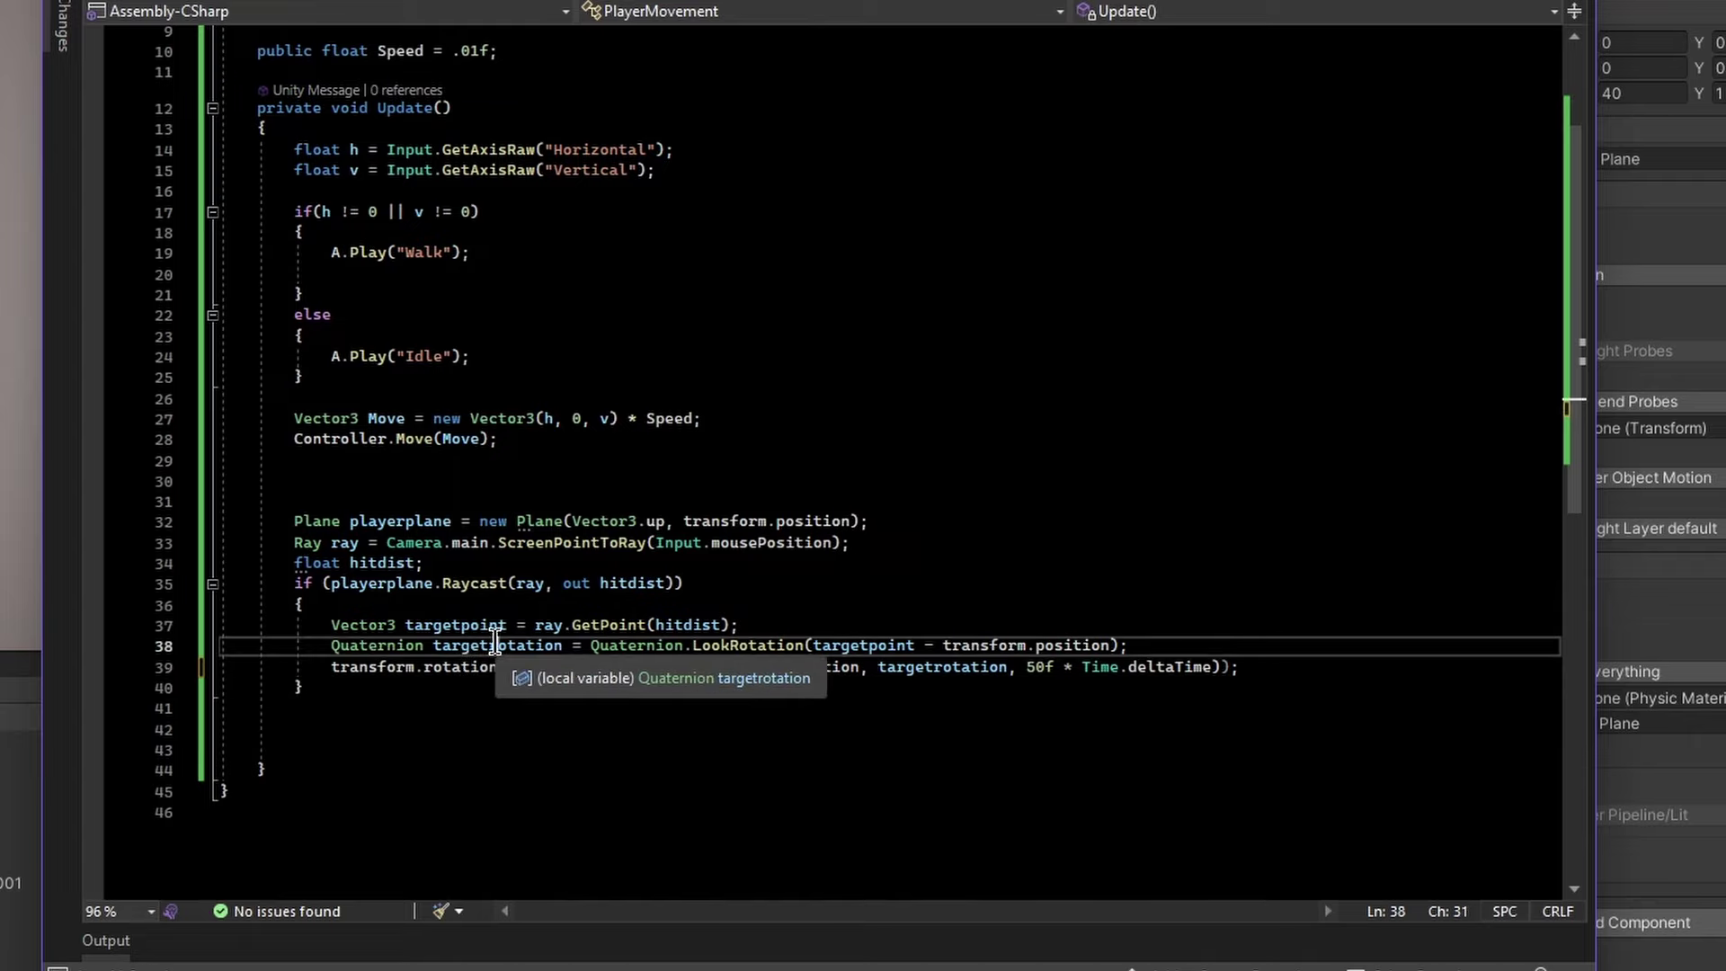
left_click(969, 551)
key("ctrl+s")
key("alt+Tab")
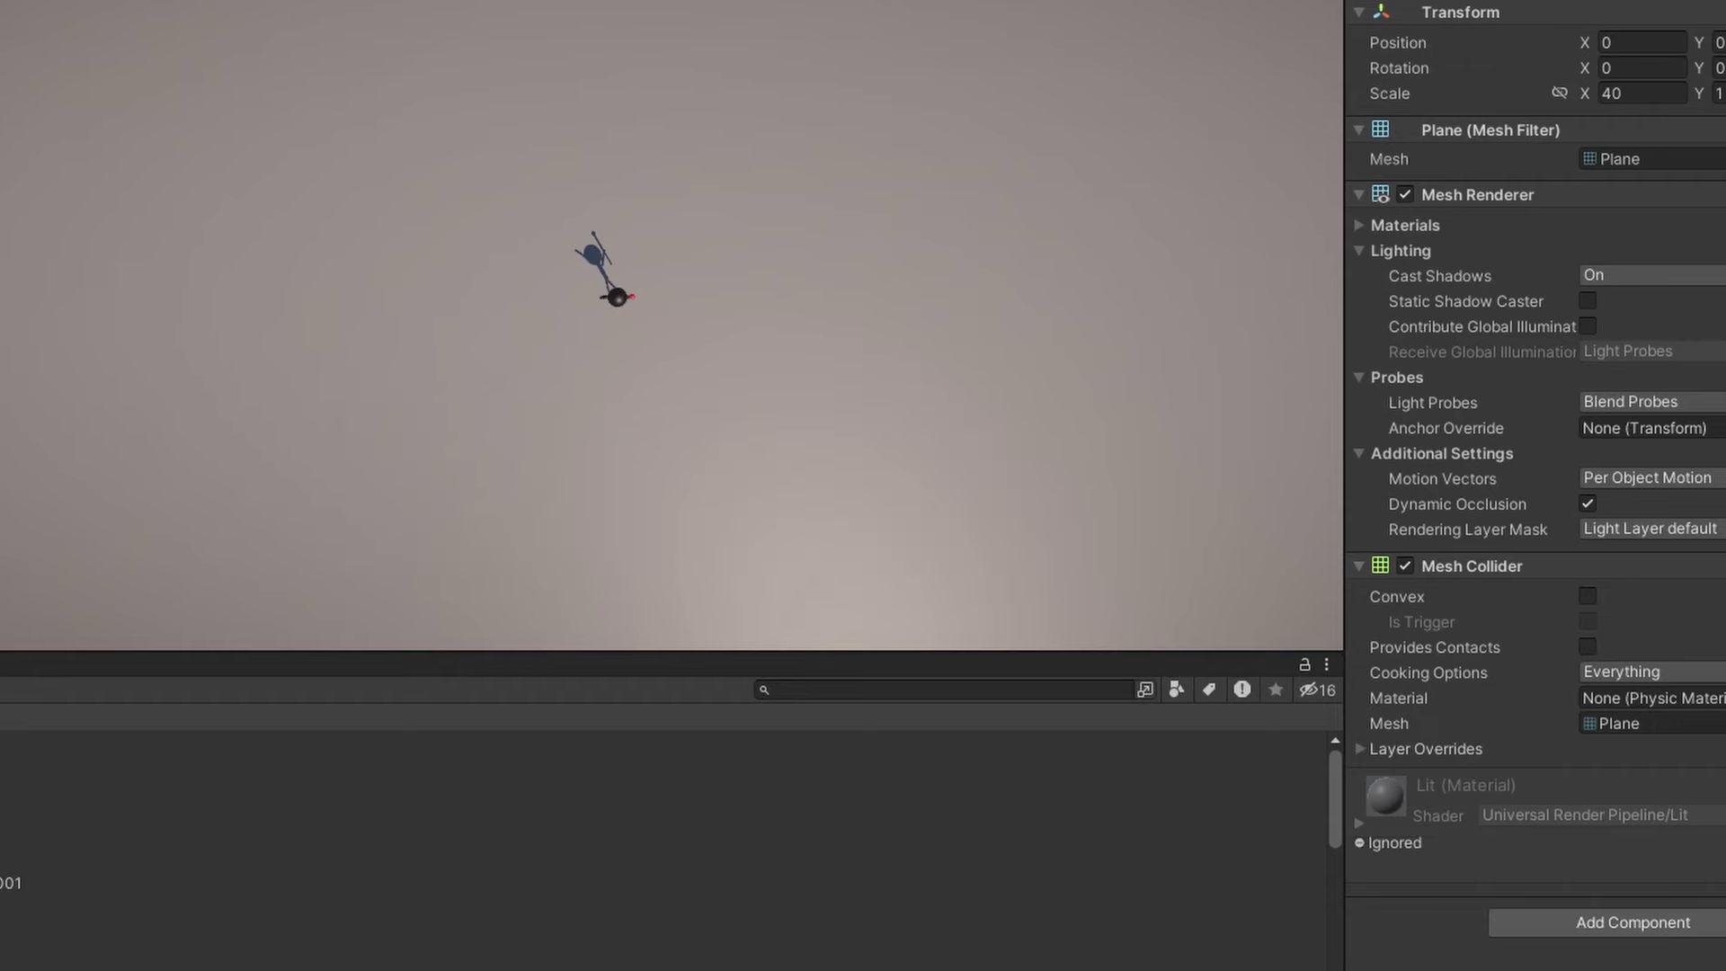
mouse_move(146, 970)
Return to the PlayerMovement script and add an empty private void LateUpdate() method below Update
key("alt+Tab")
left_click(368, 688)
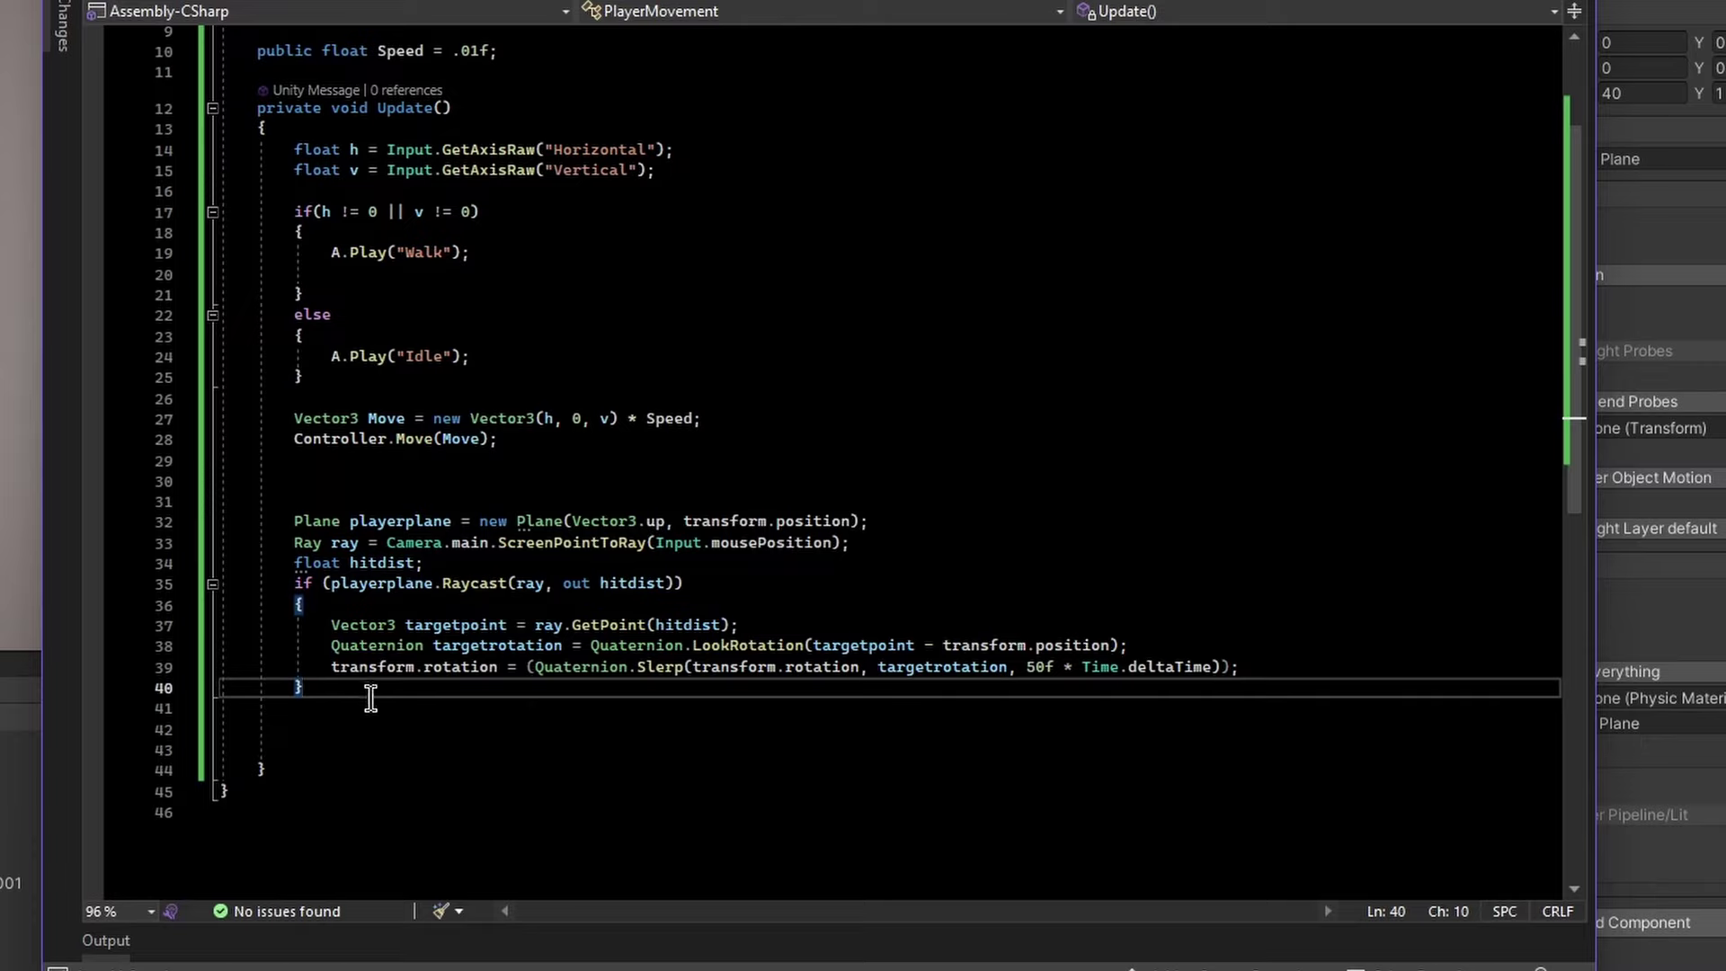
left_click(330, 770)
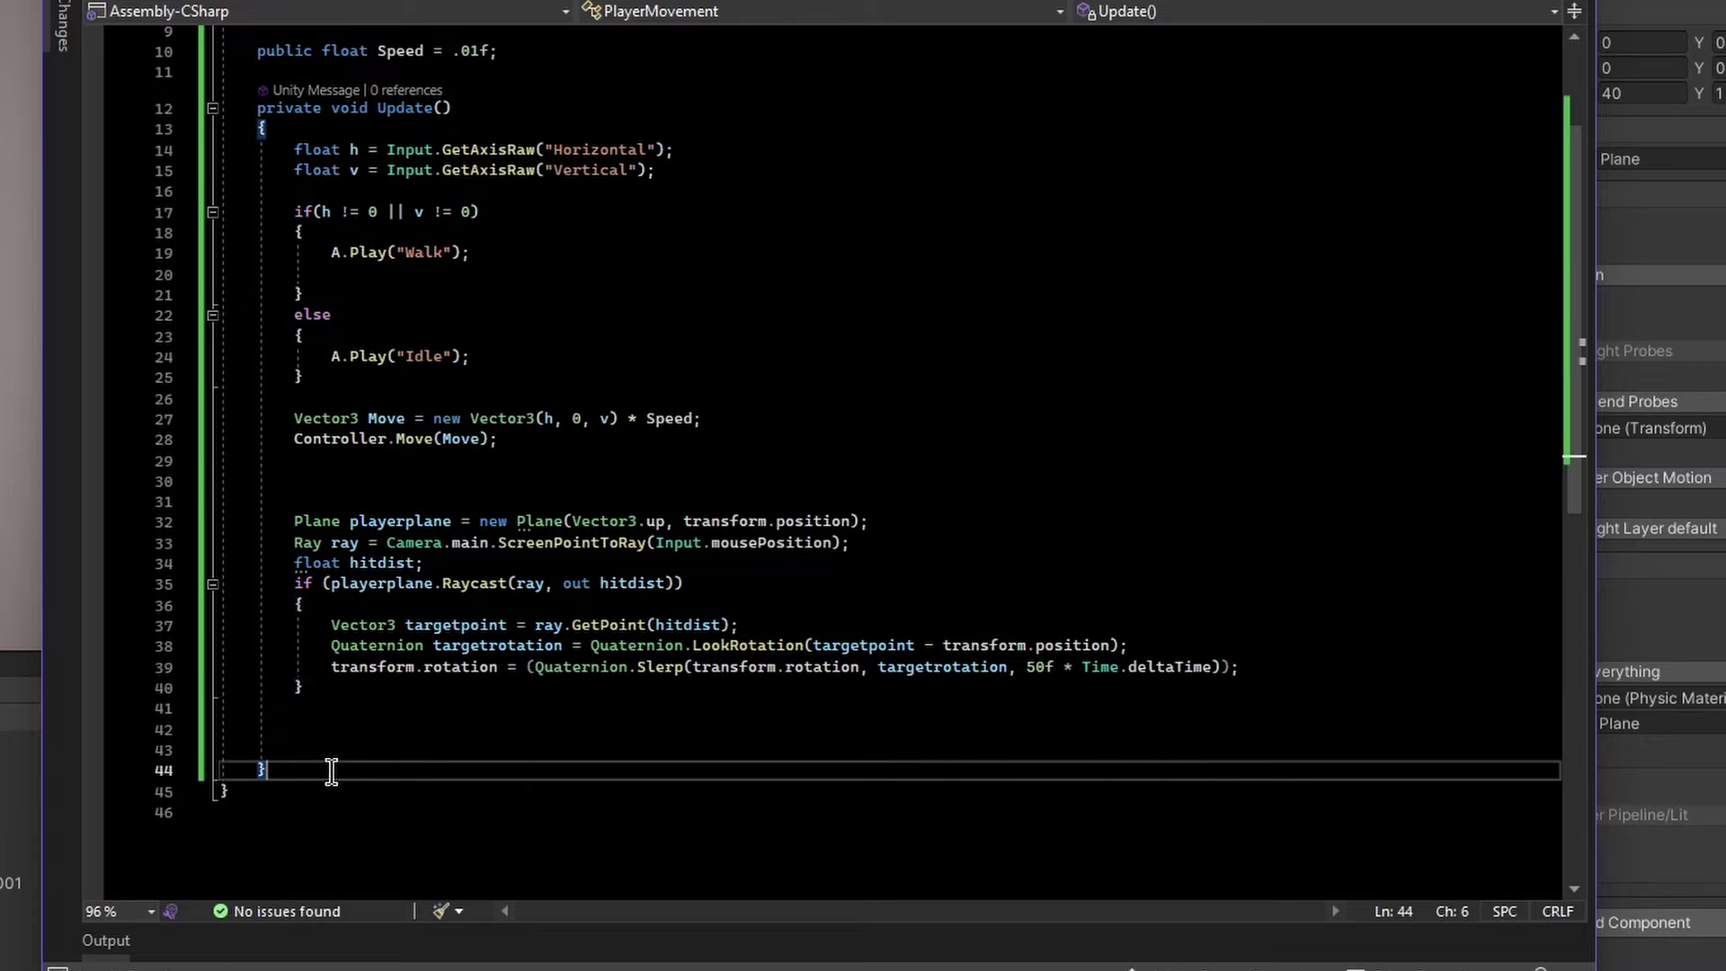
key("Return")
key("Return")
key("Return")
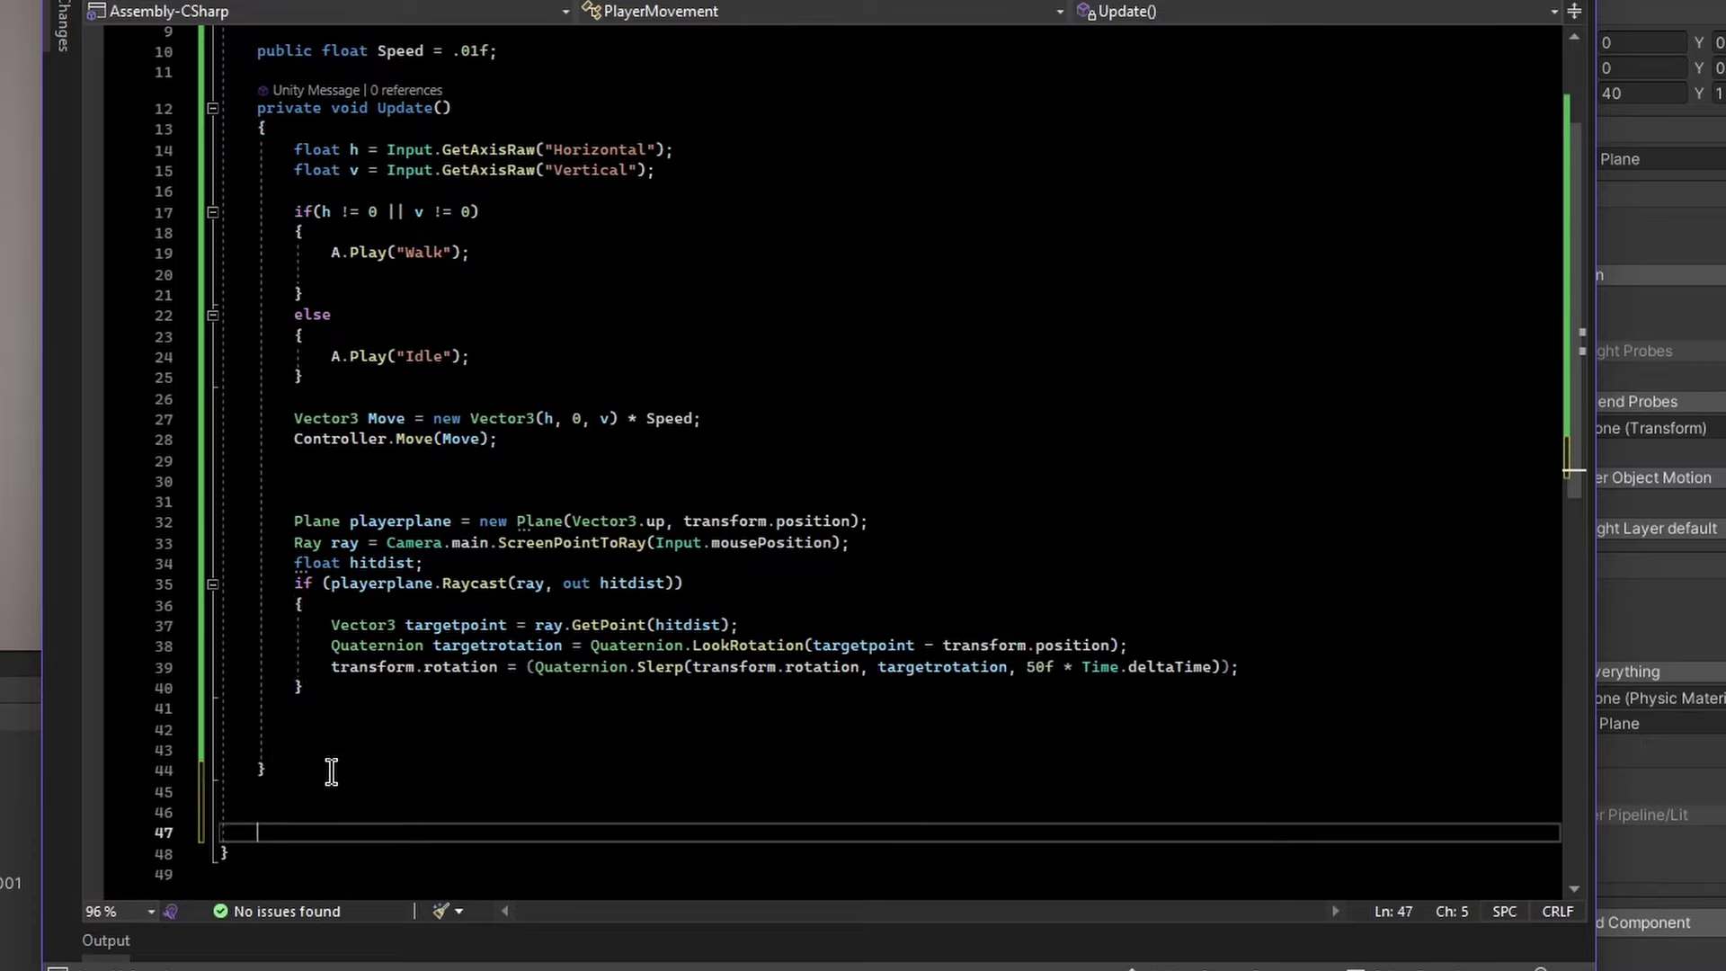
type("lateupdat")
key("Tab")
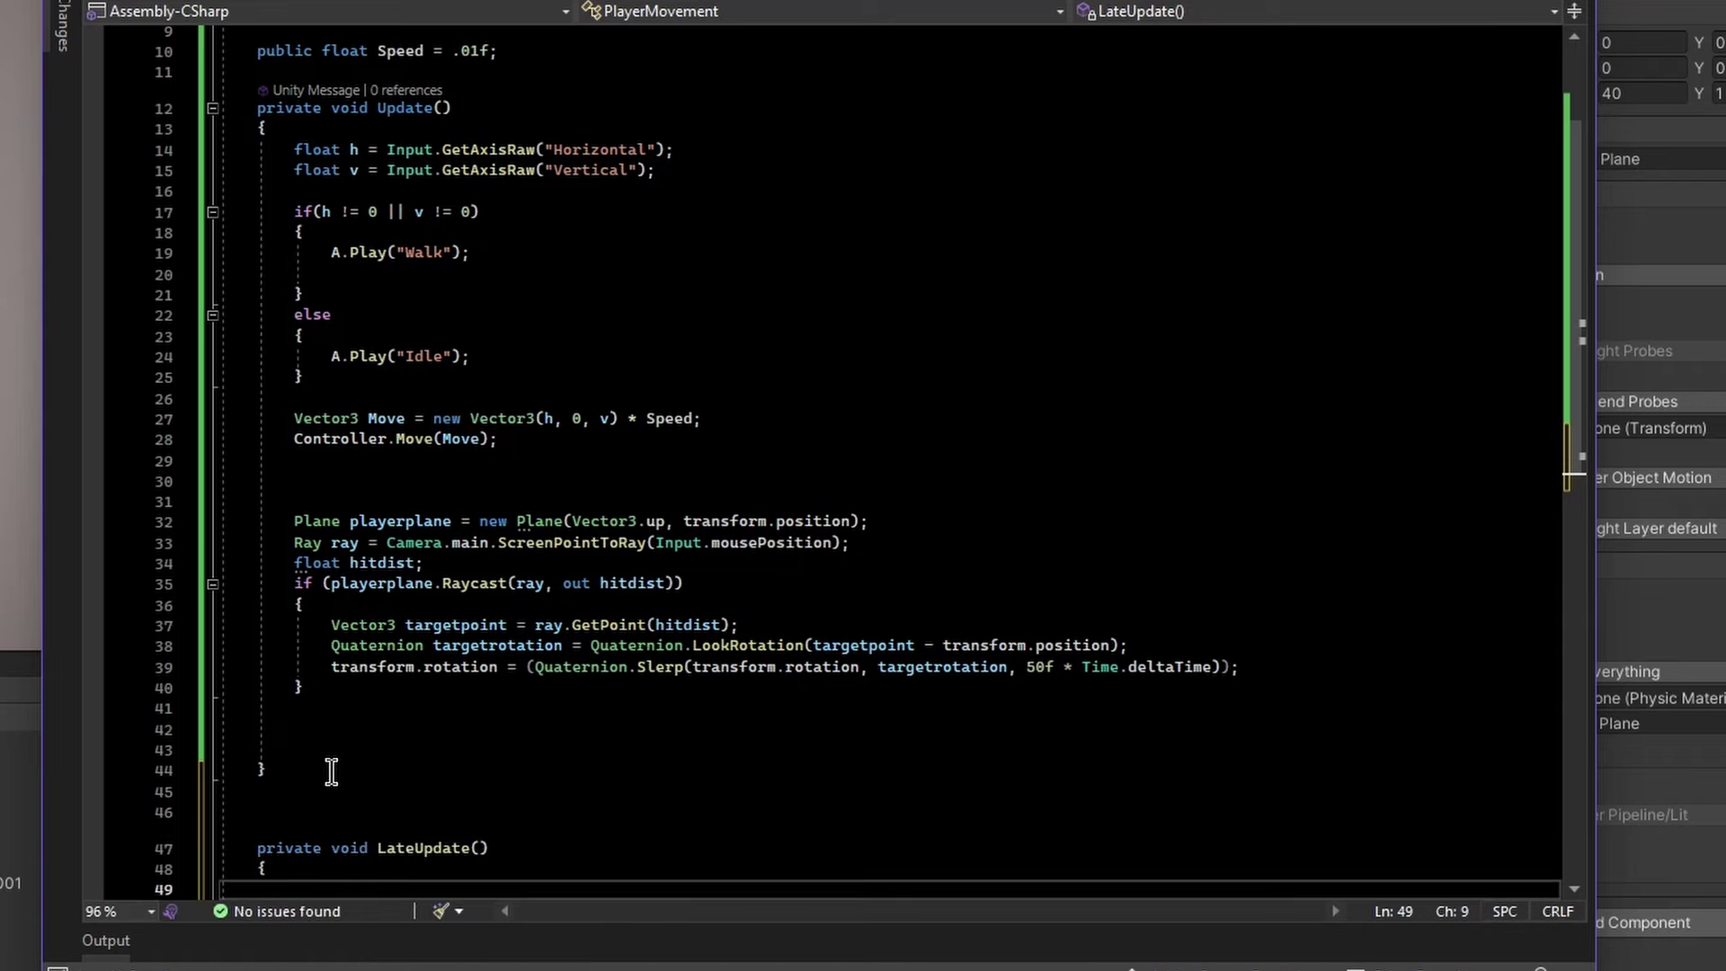
scroll(514, 744, "down", 6)
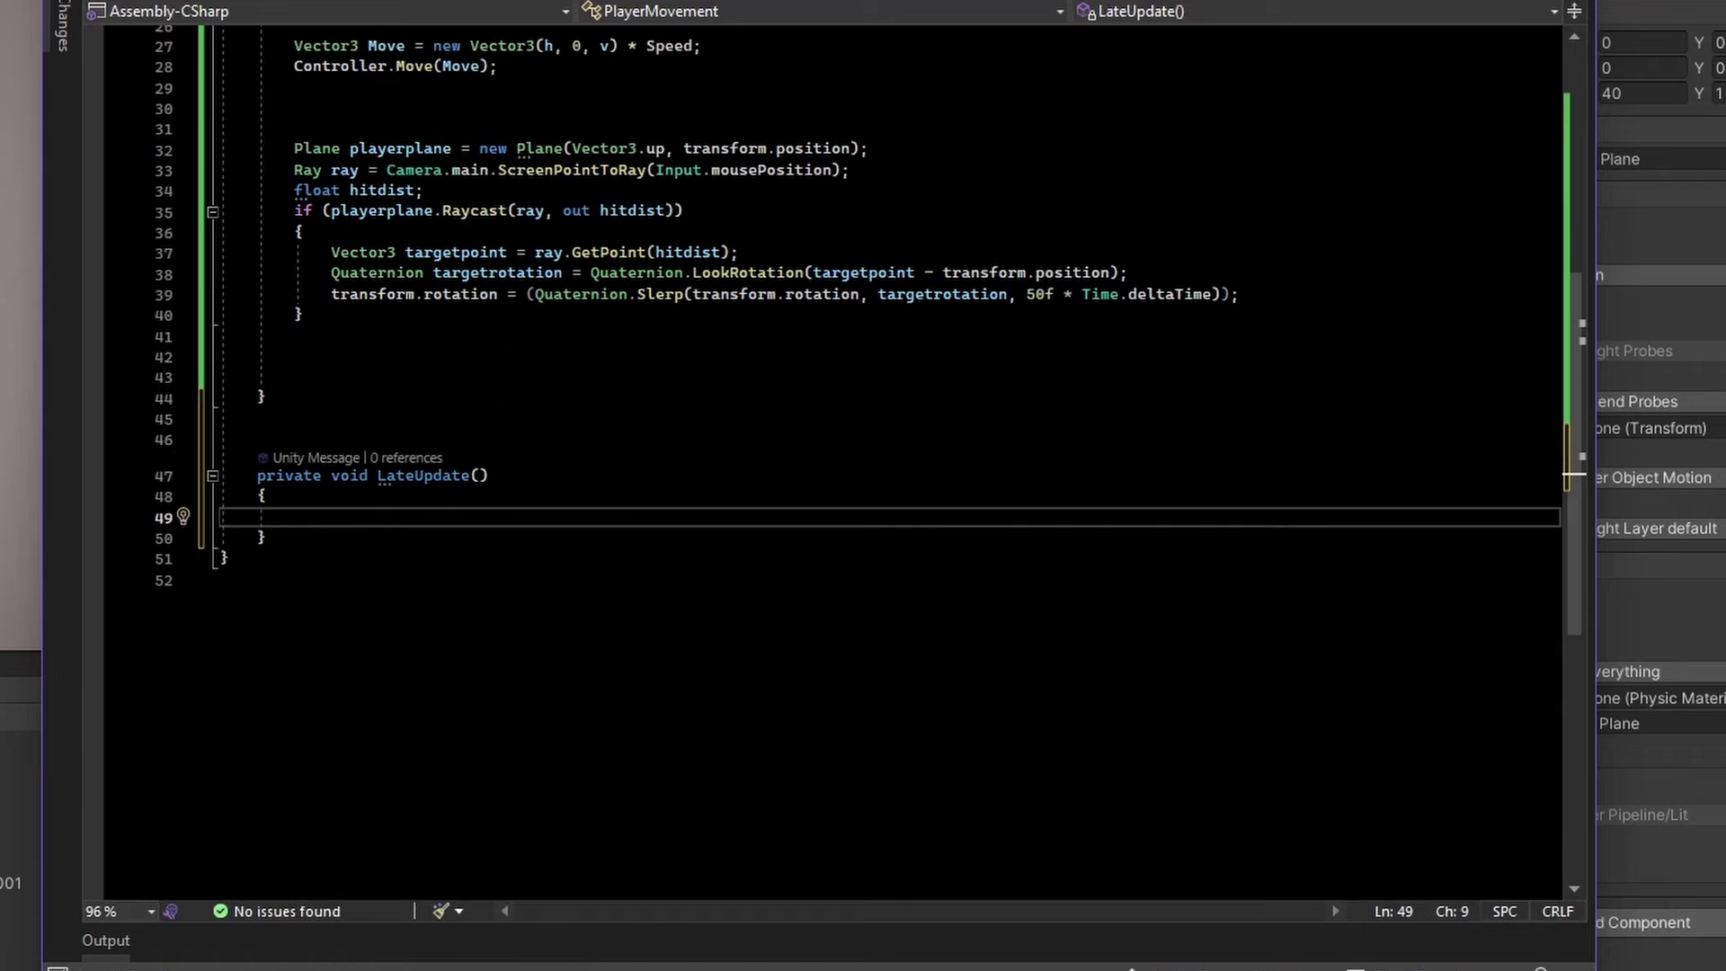
Declare a public Camera variable named cam below the Animator A field
scroll(449, 397, "up", 9)
left_click(473, 196)
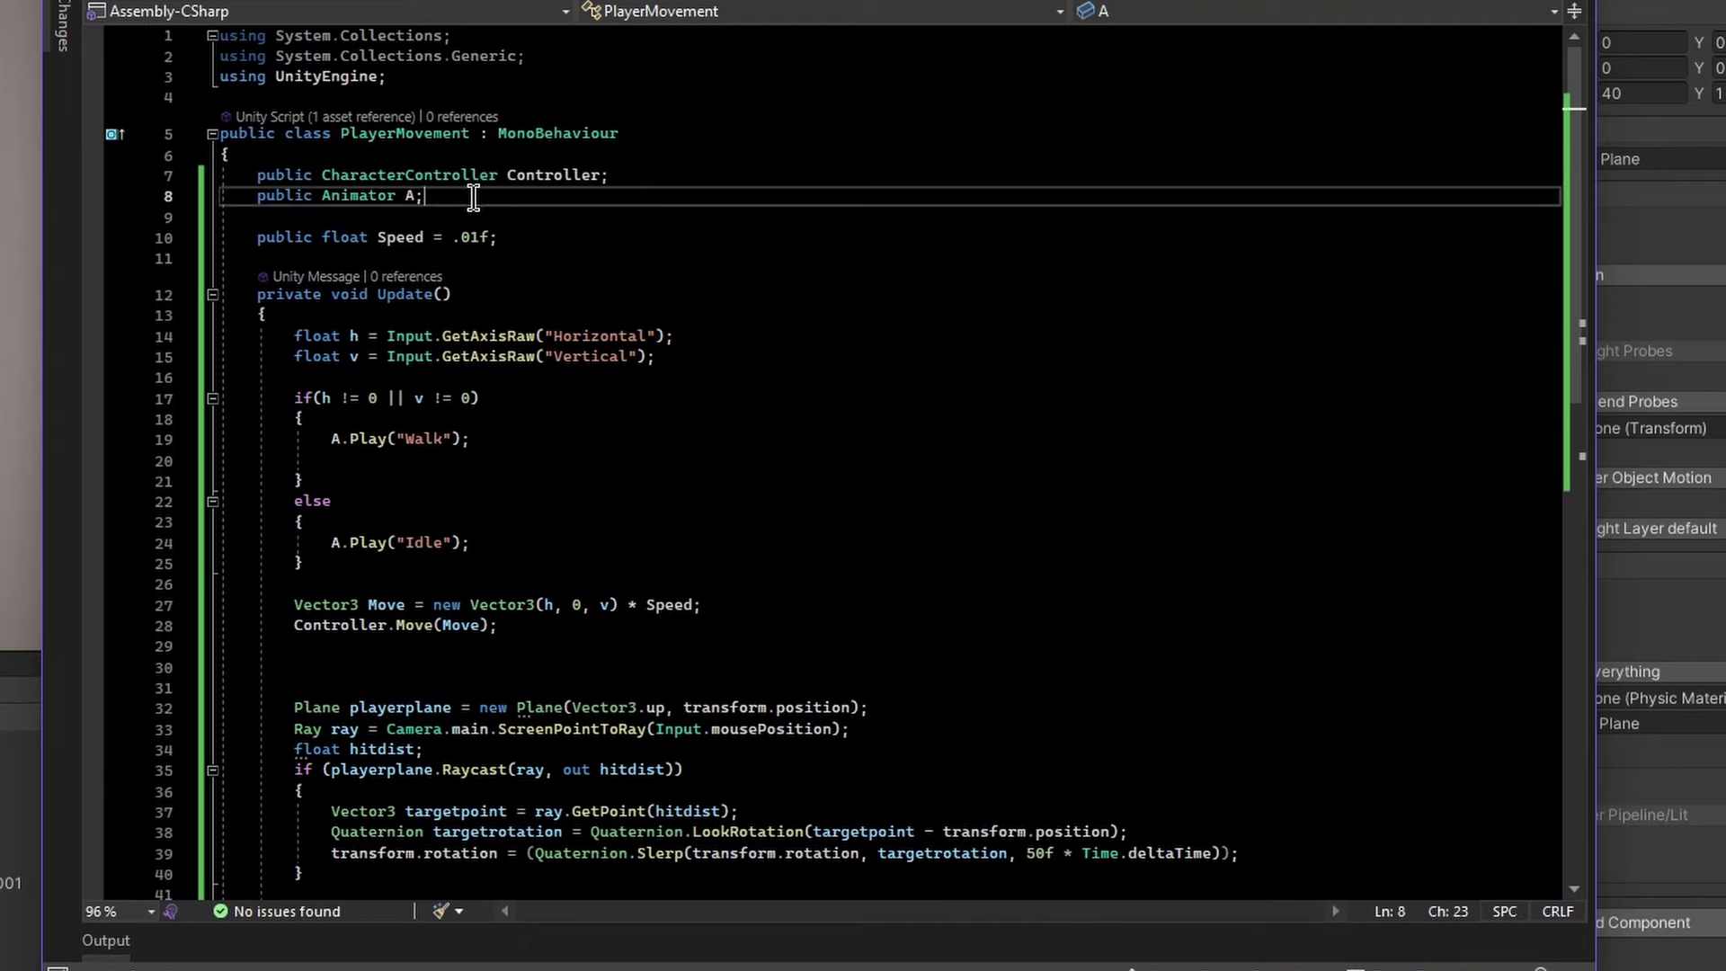
key("Return")
type("public")
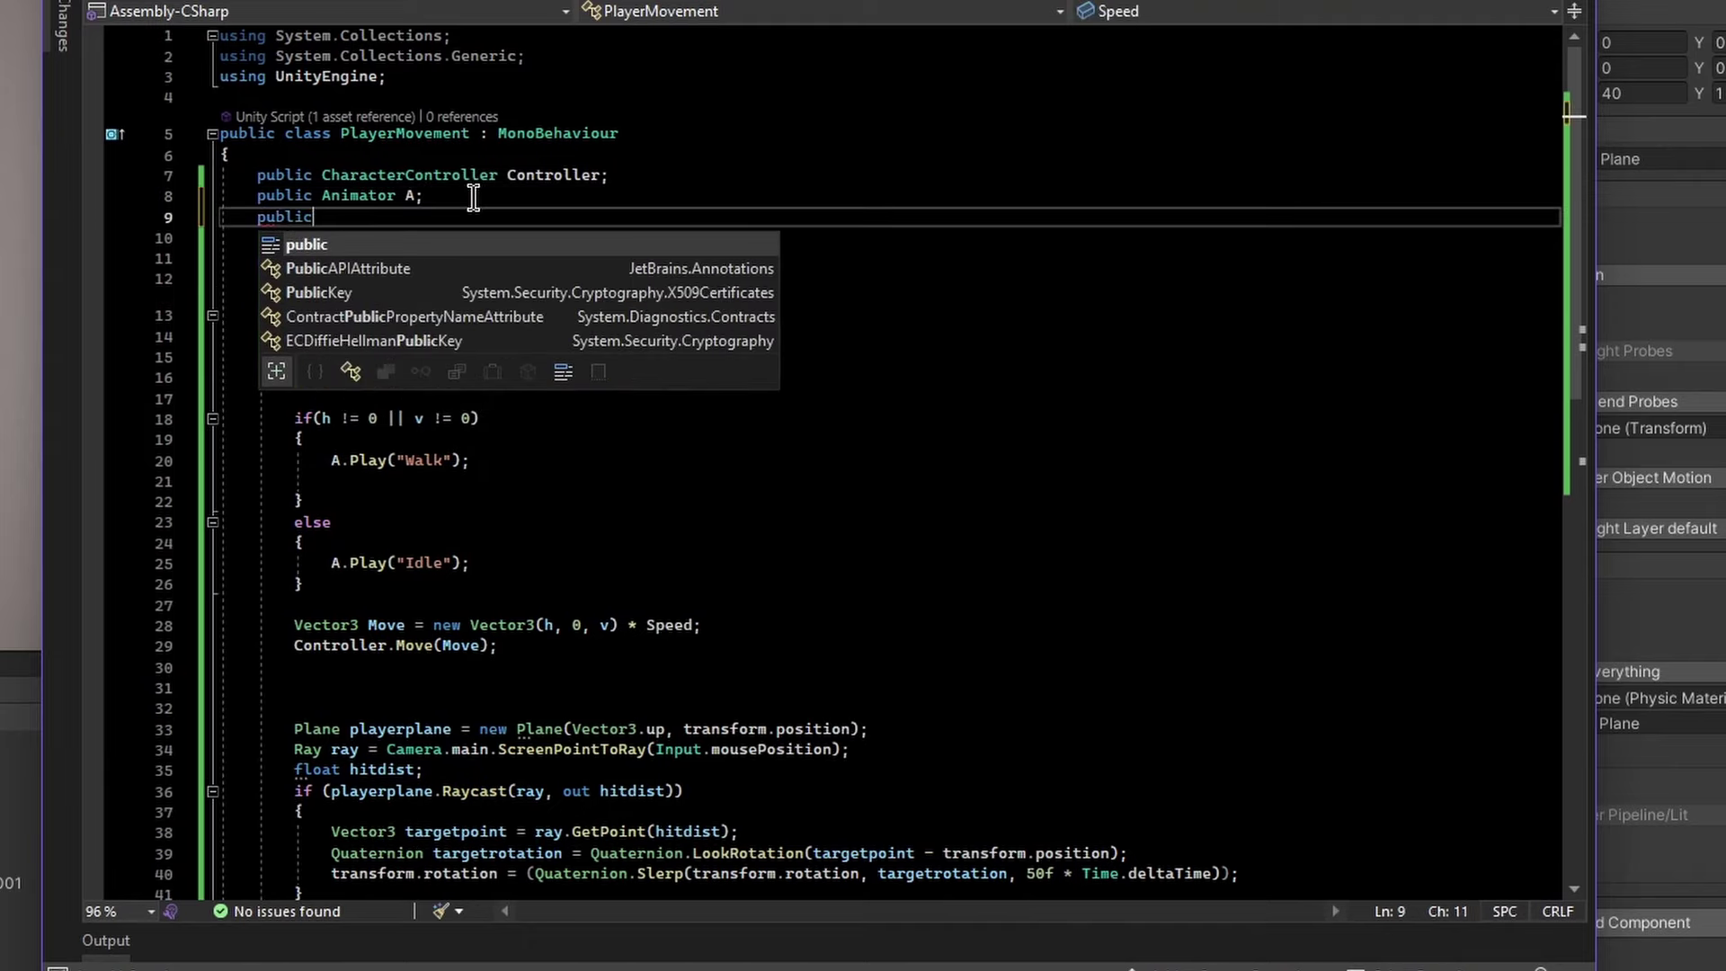
type(" Camera cam;")
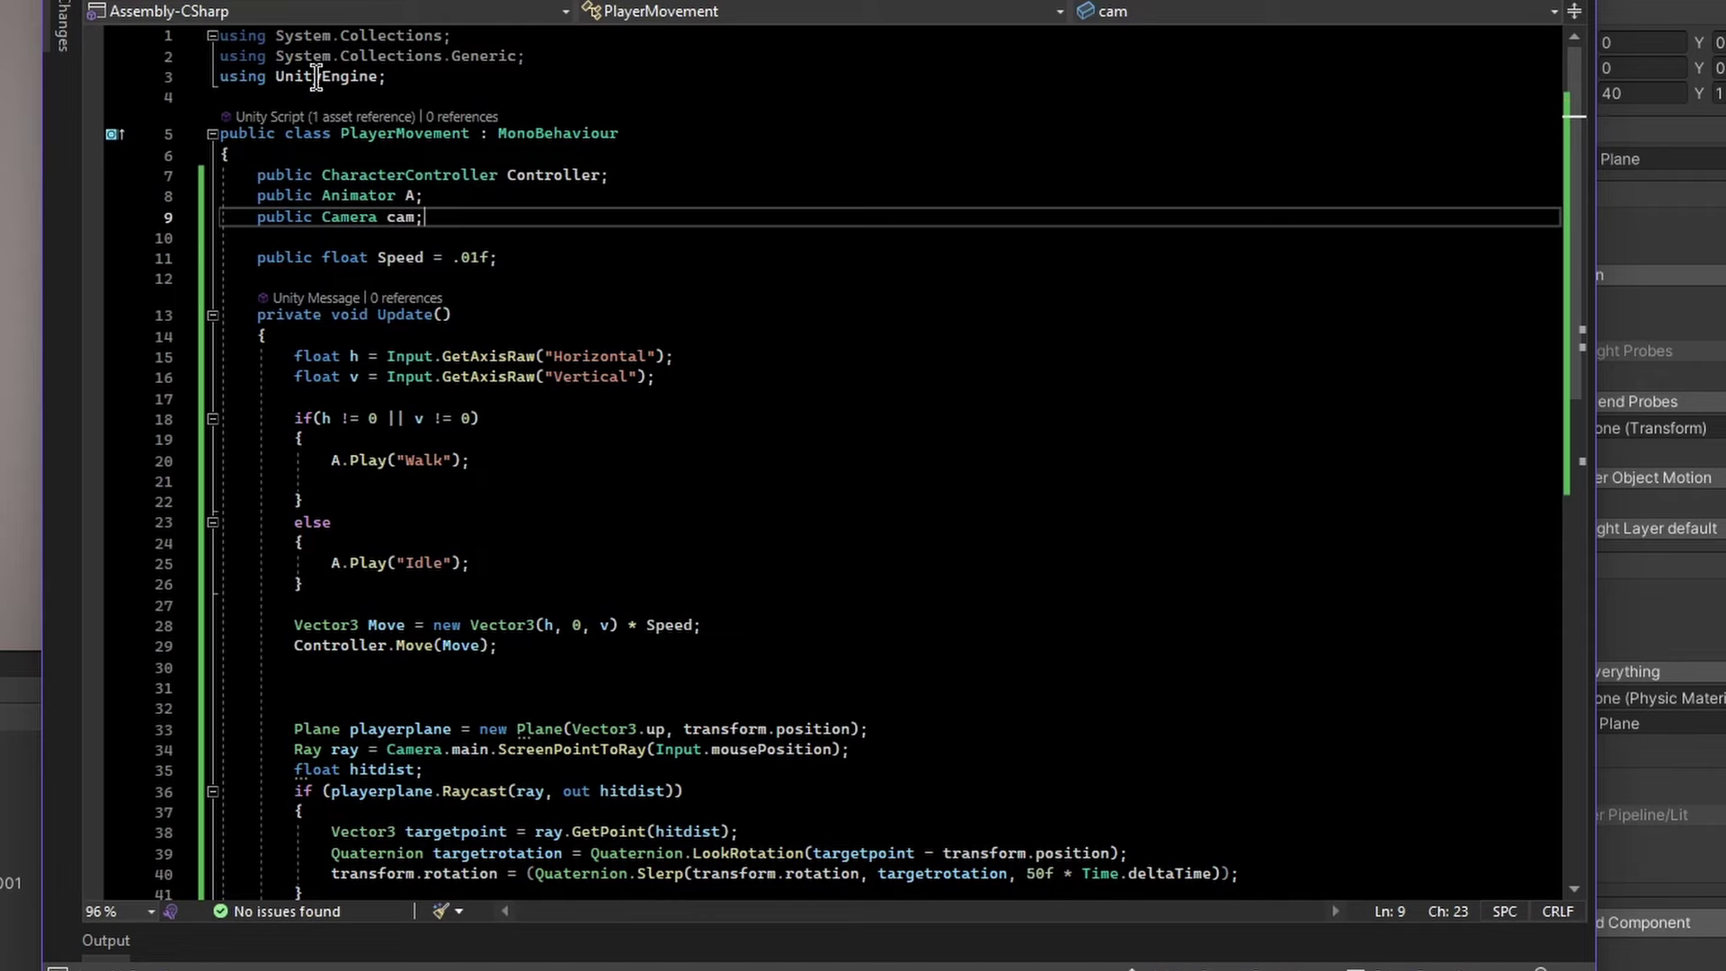
In LateUpdate, write the statement cam.transform.position = transform.position + new Vector3(0, 69, 0);
scroll(562, 293, "down", 6)
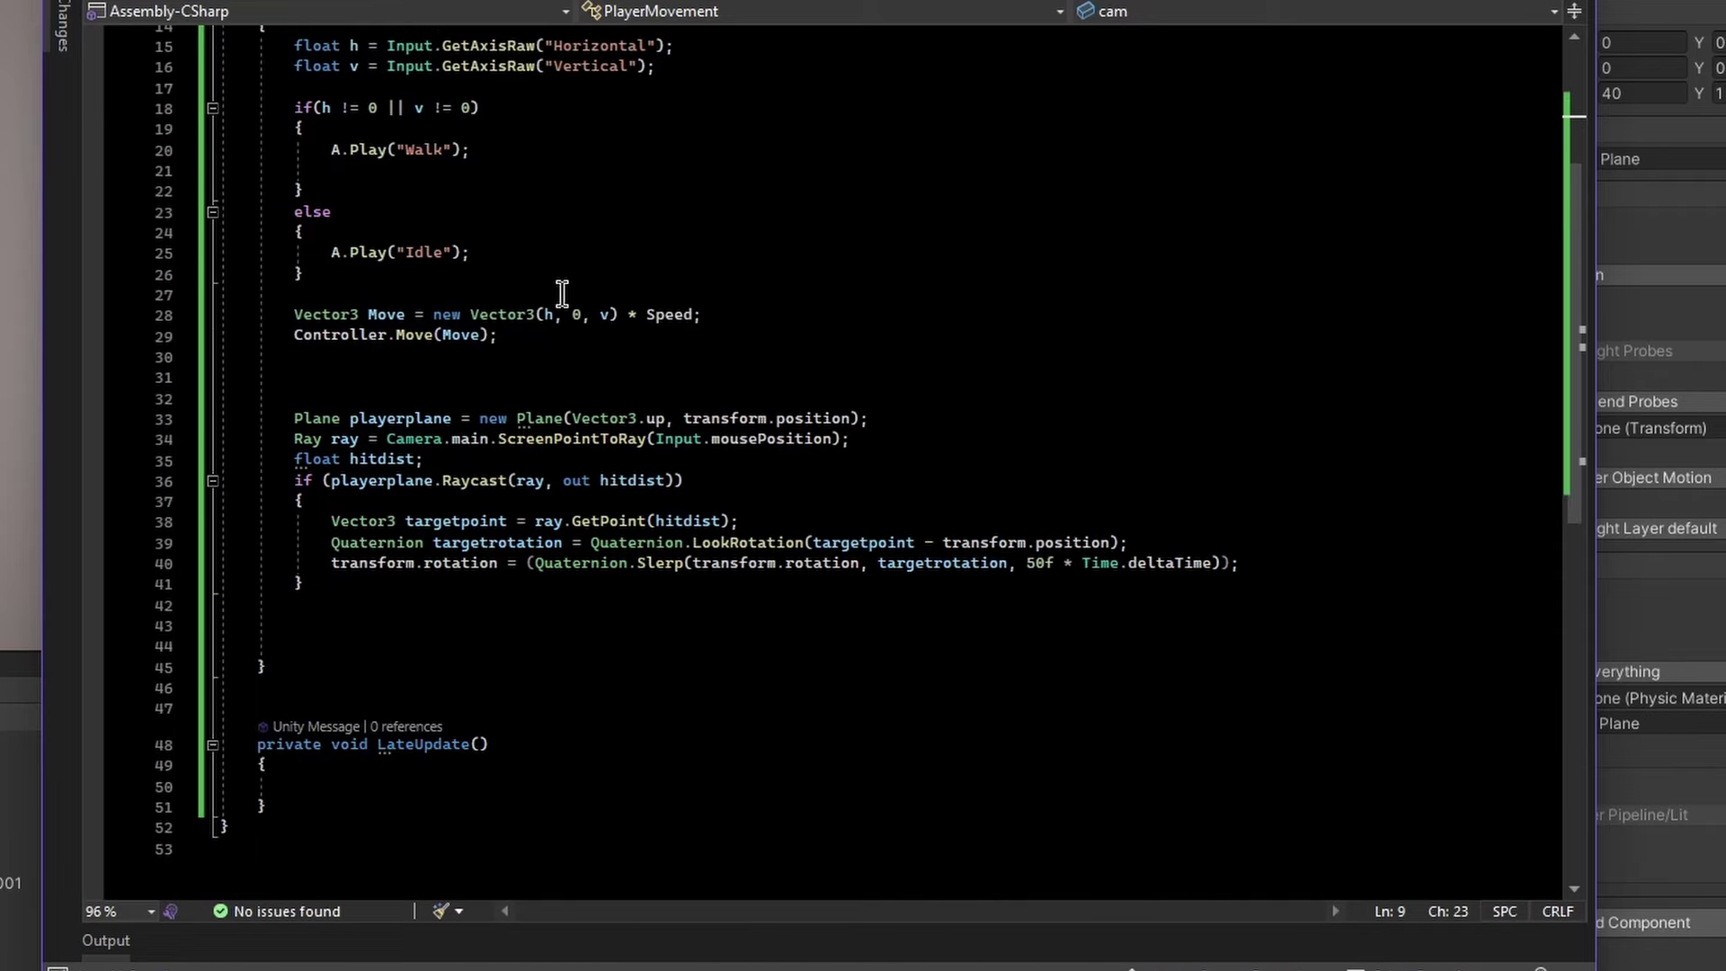
left_click(318, 722)
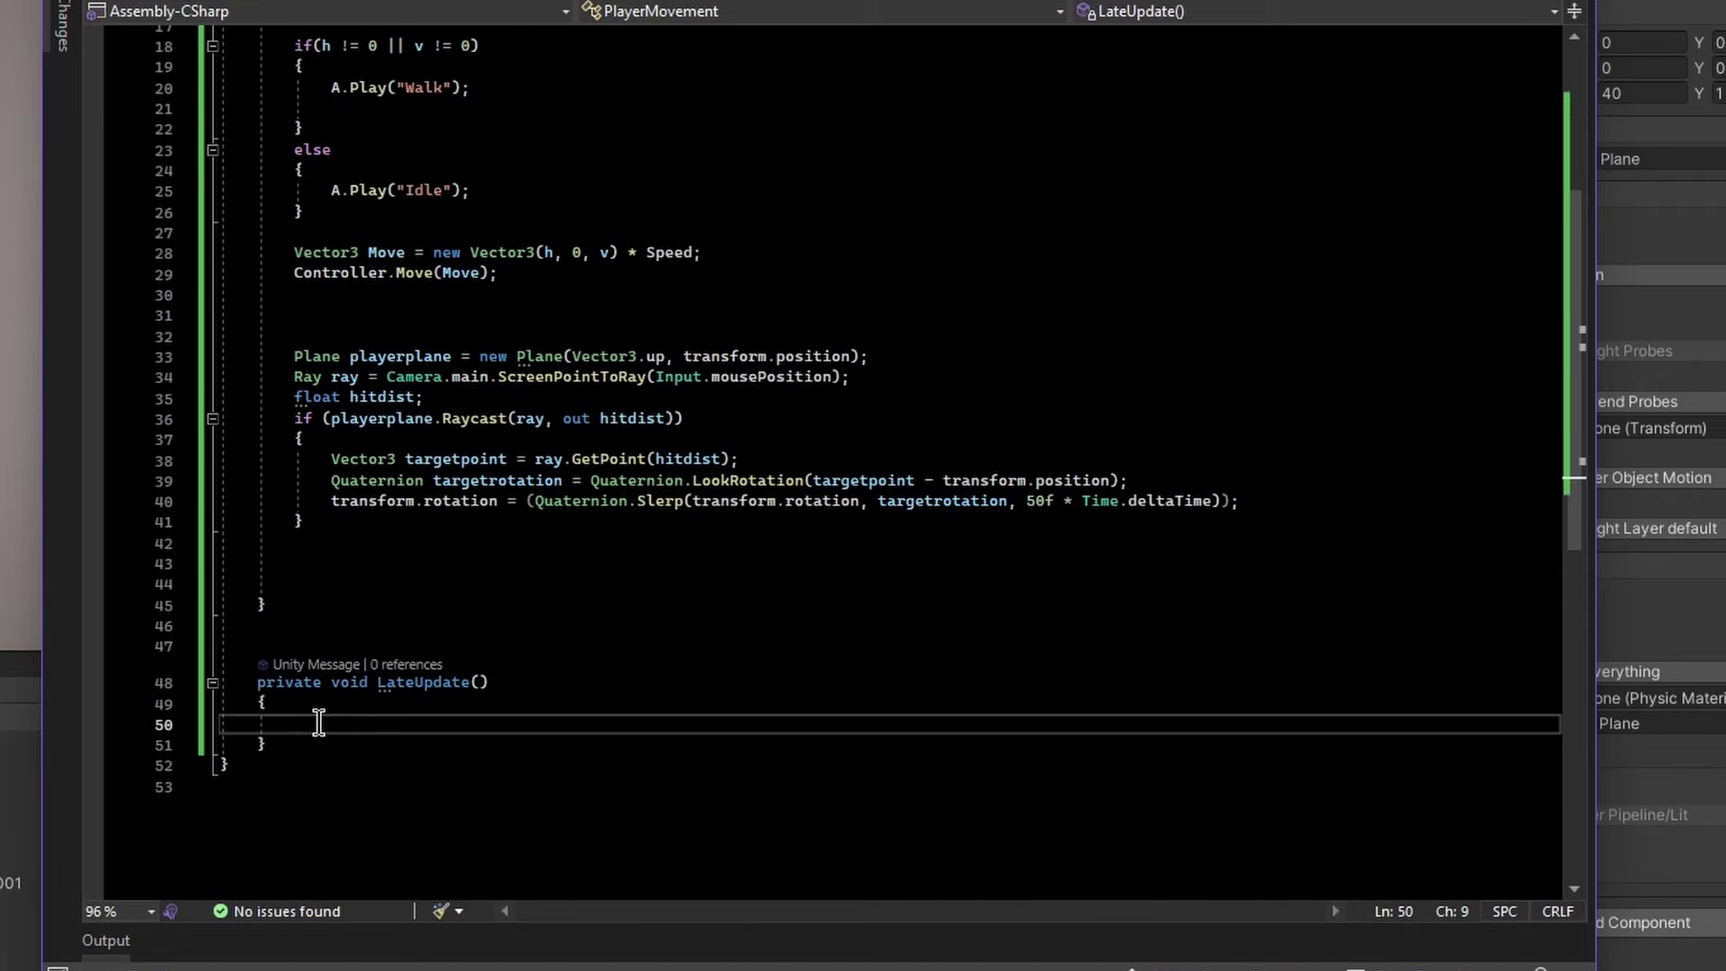
type("cam.transfor")
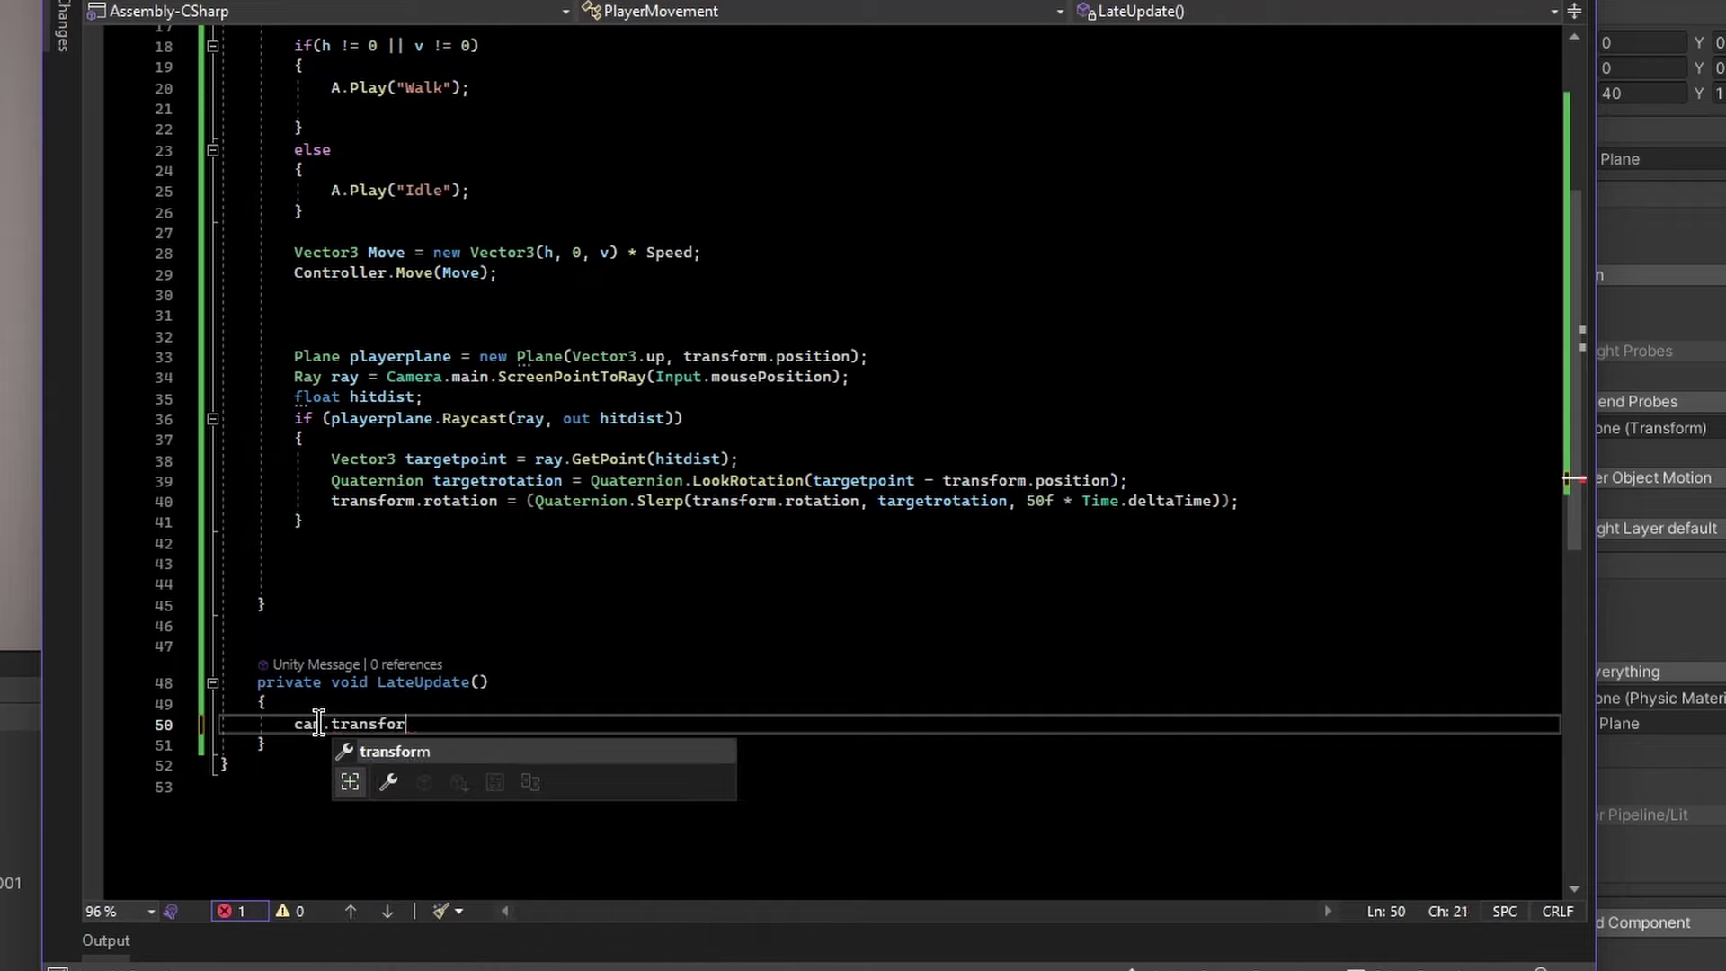
type("m.position = transf")
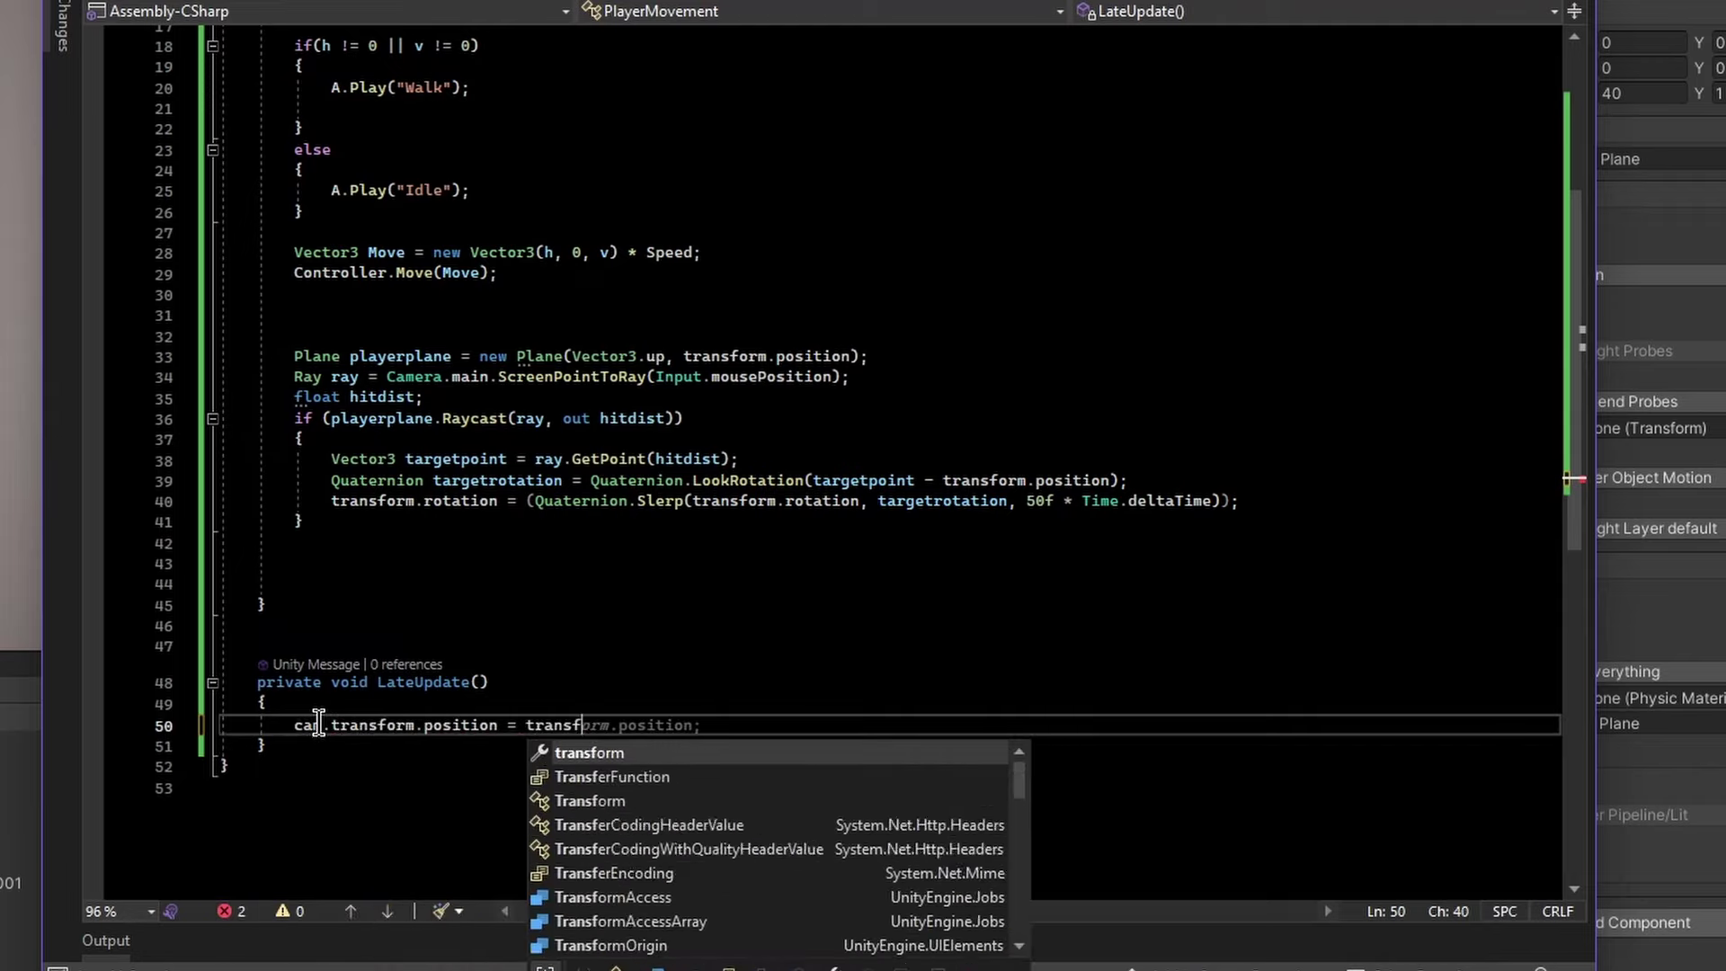
type("orm.position+")
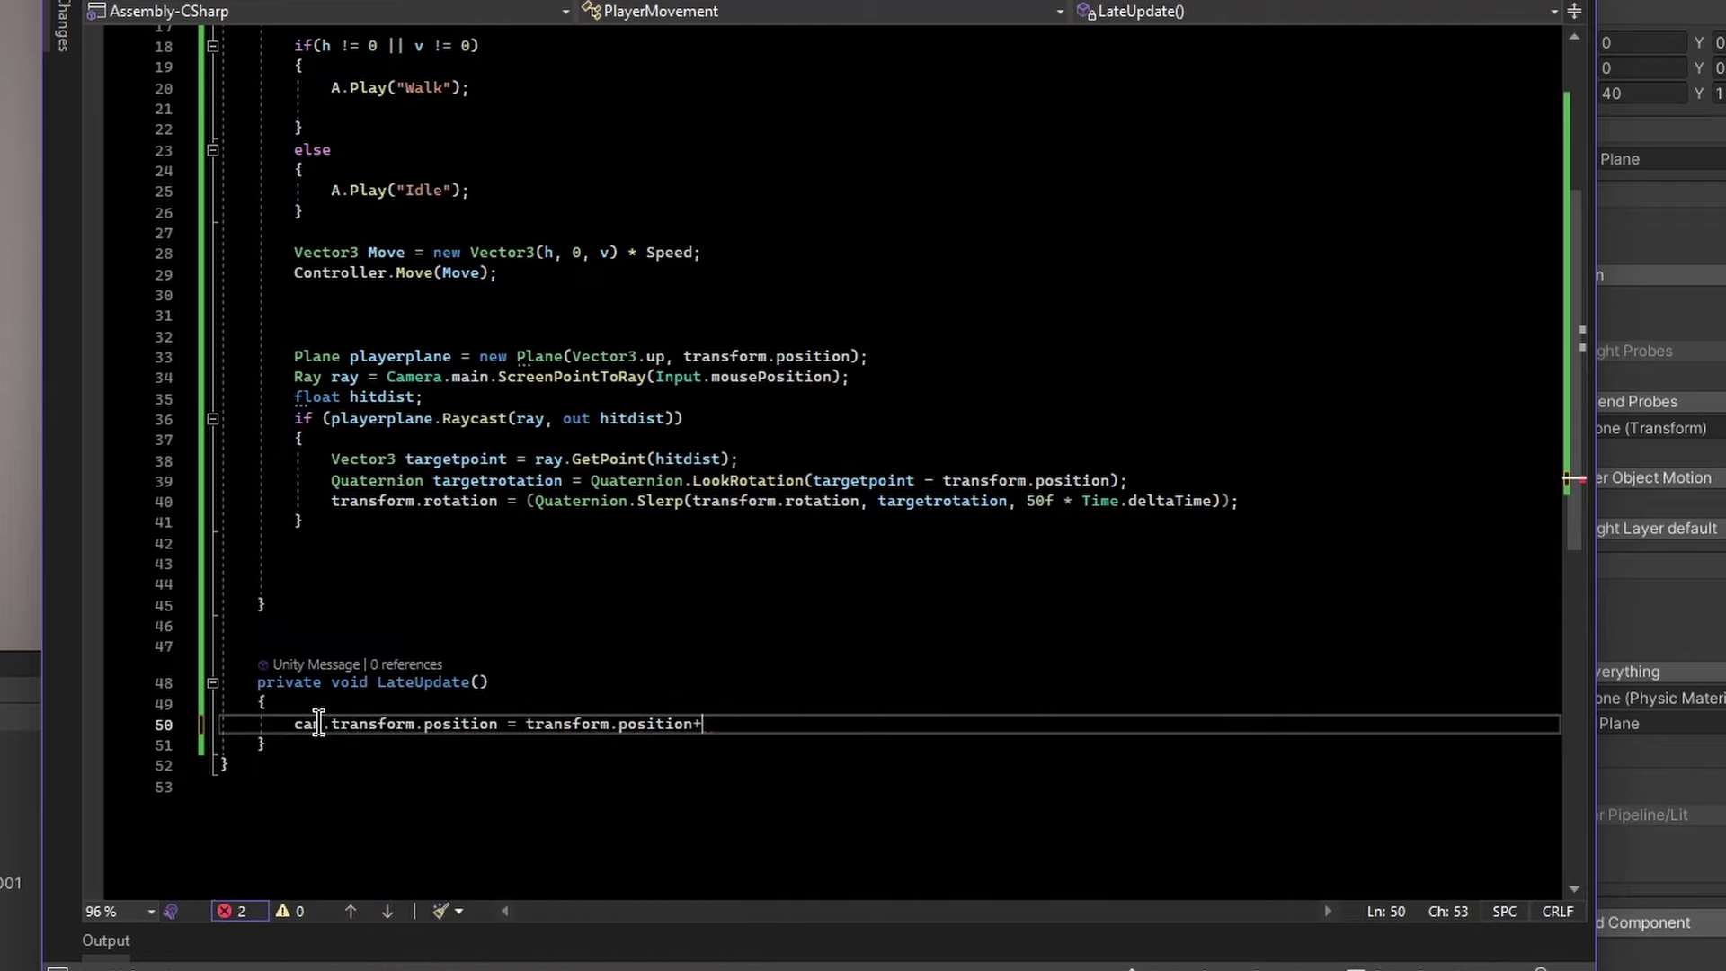
key("BackSpace")
type("+ new ")
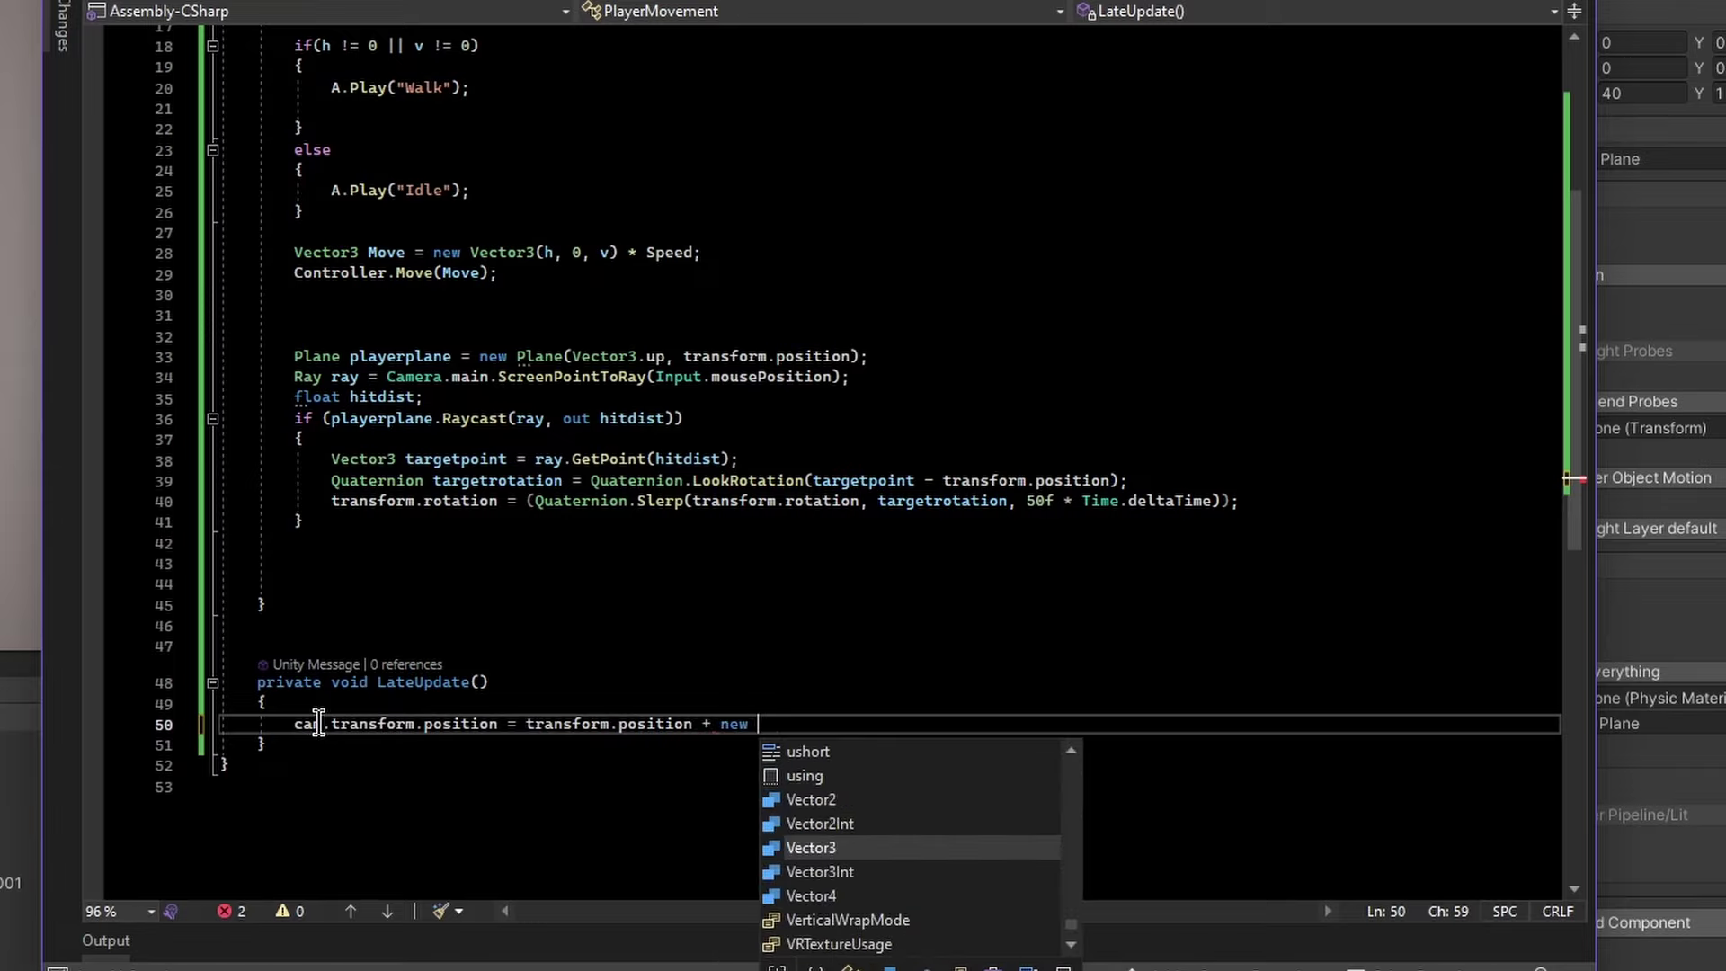
type("Vector3(")
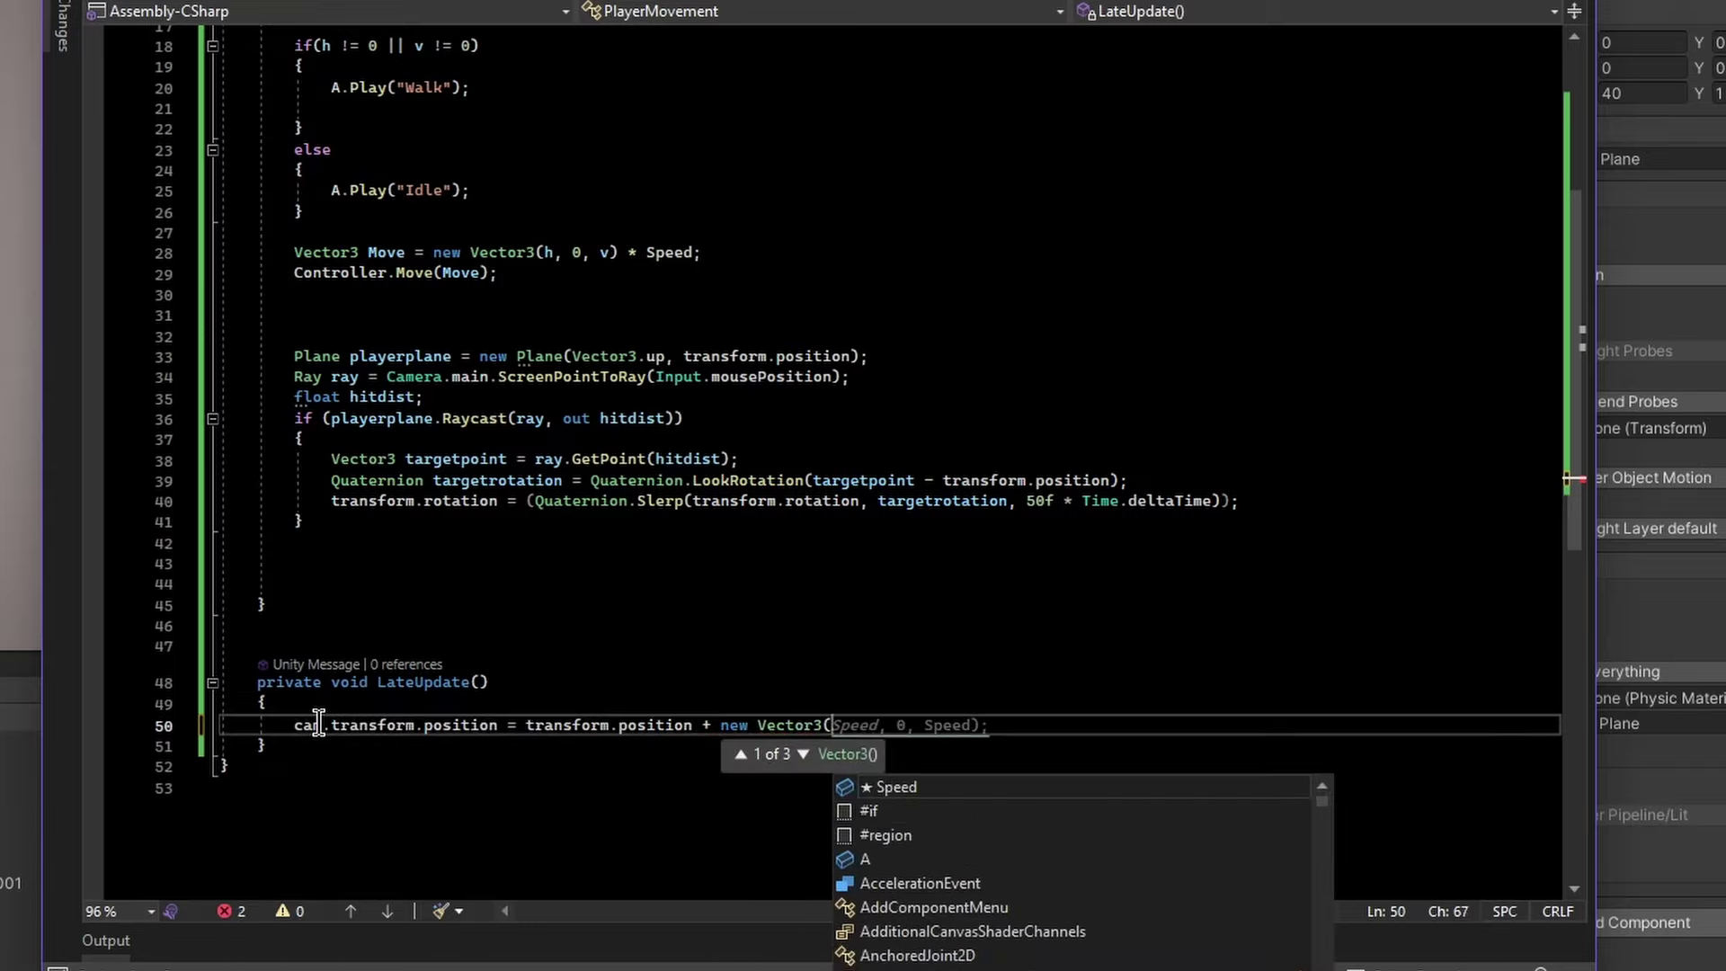
key("Escape")
key("Down")
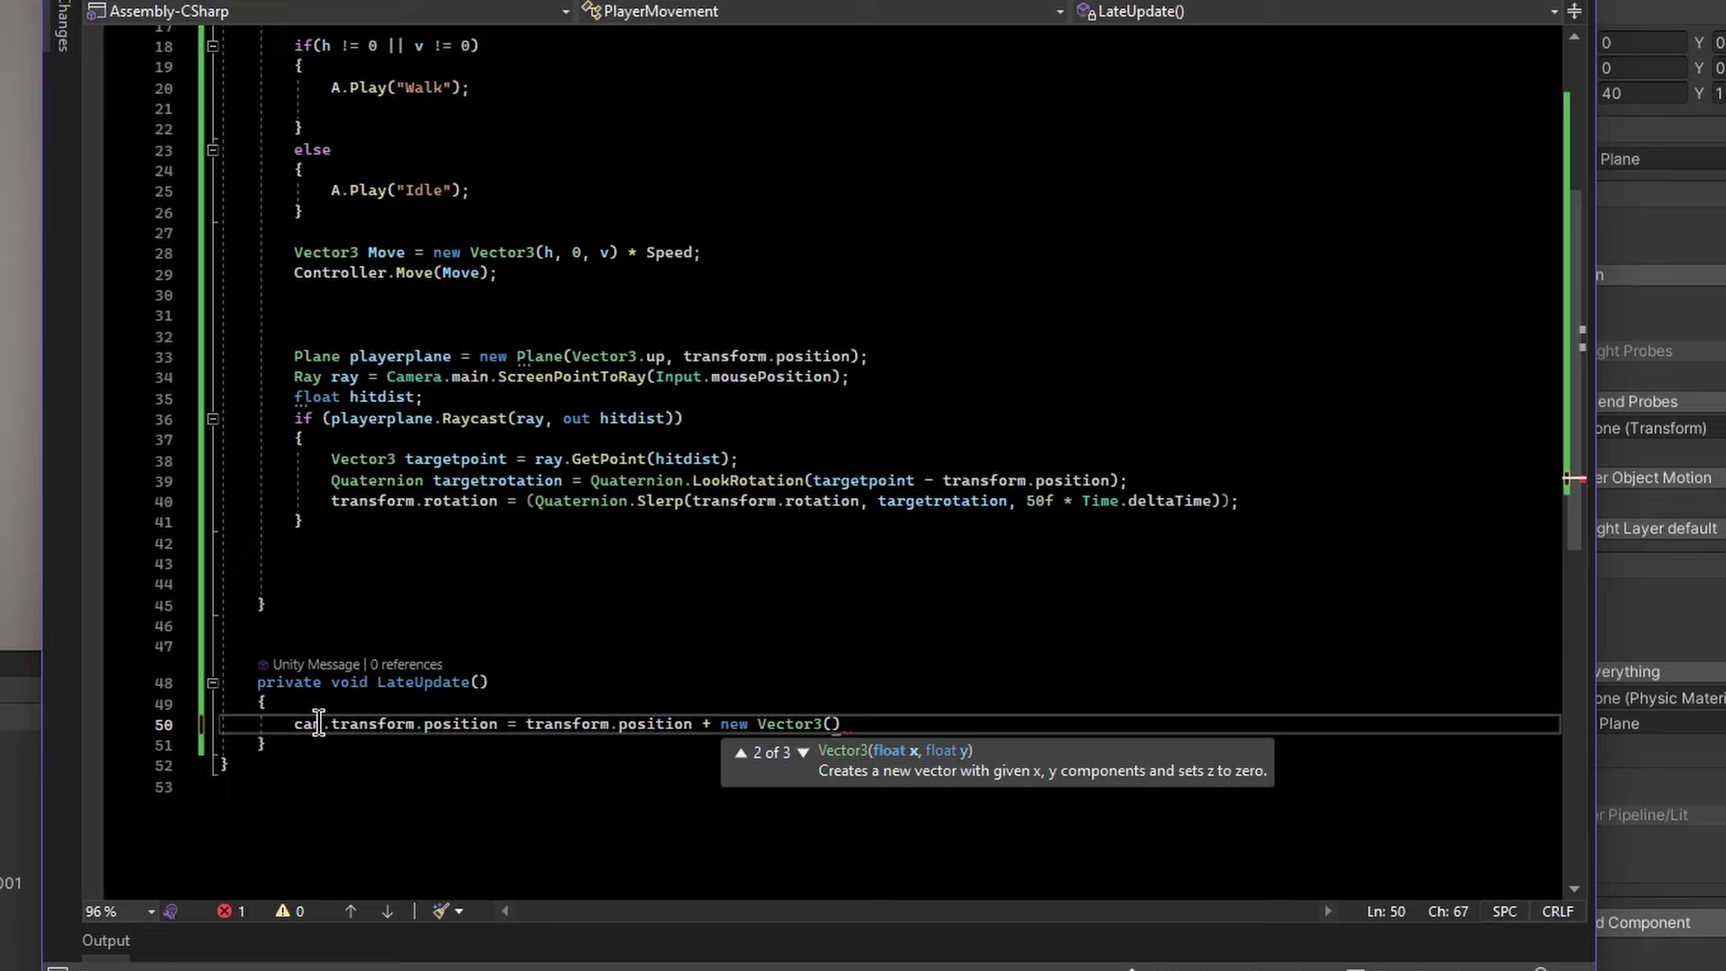
type("0, 69, 0)")
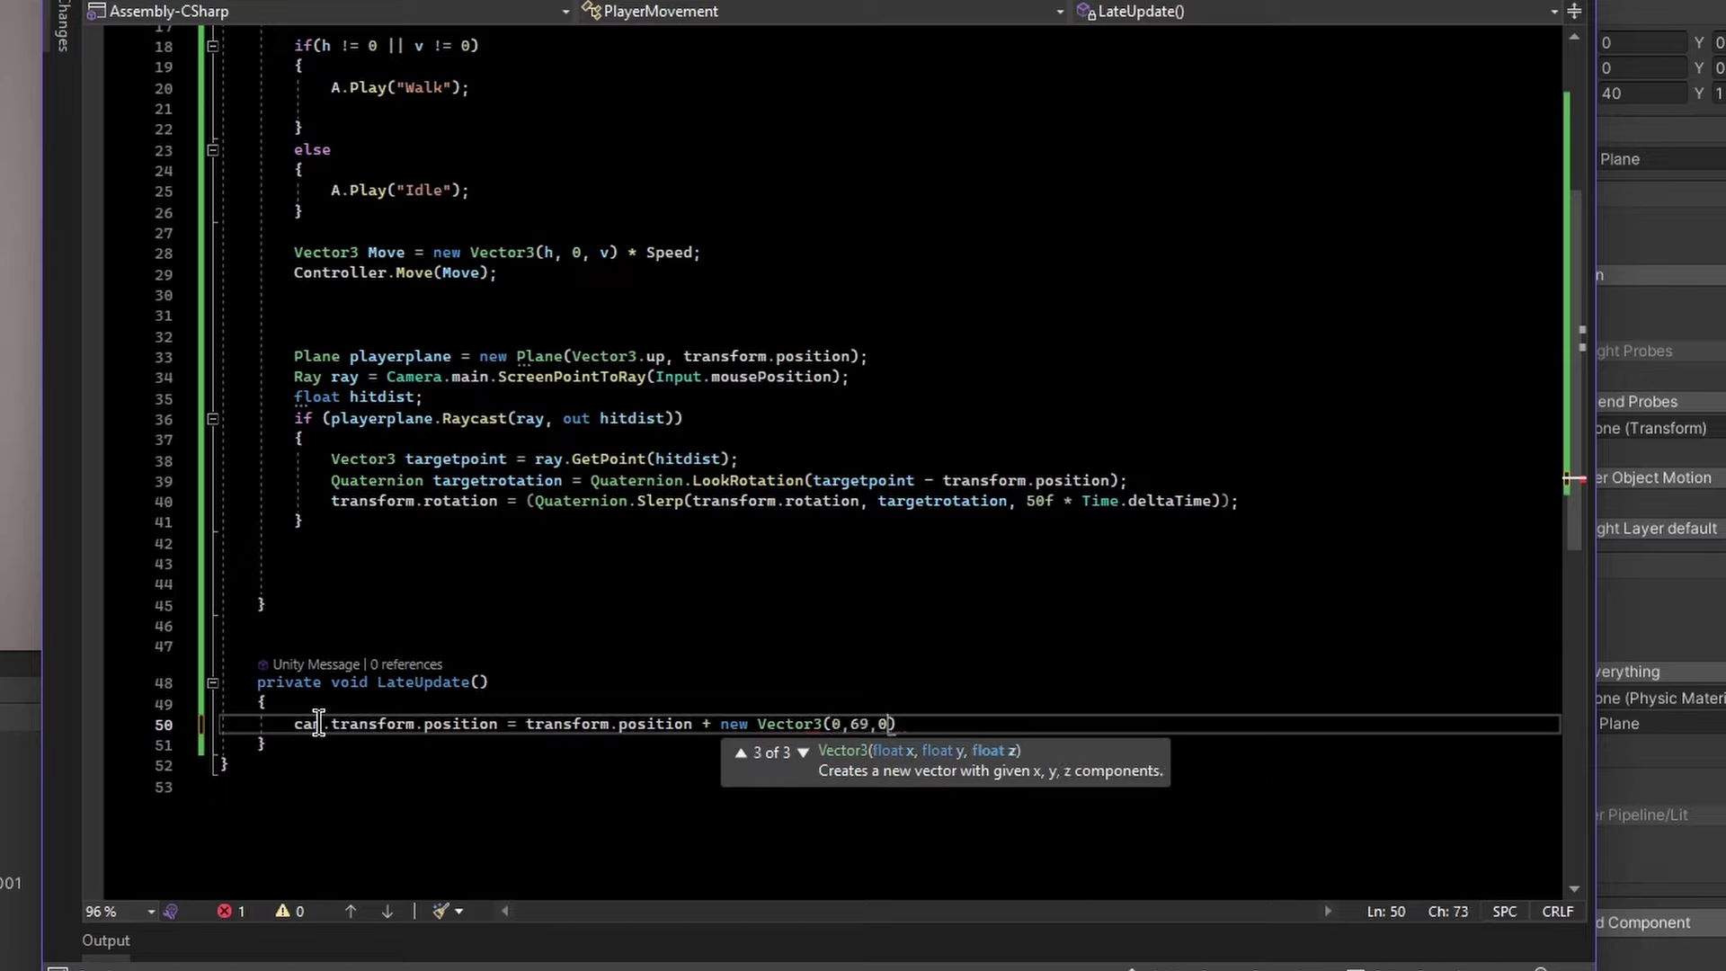
type(";")
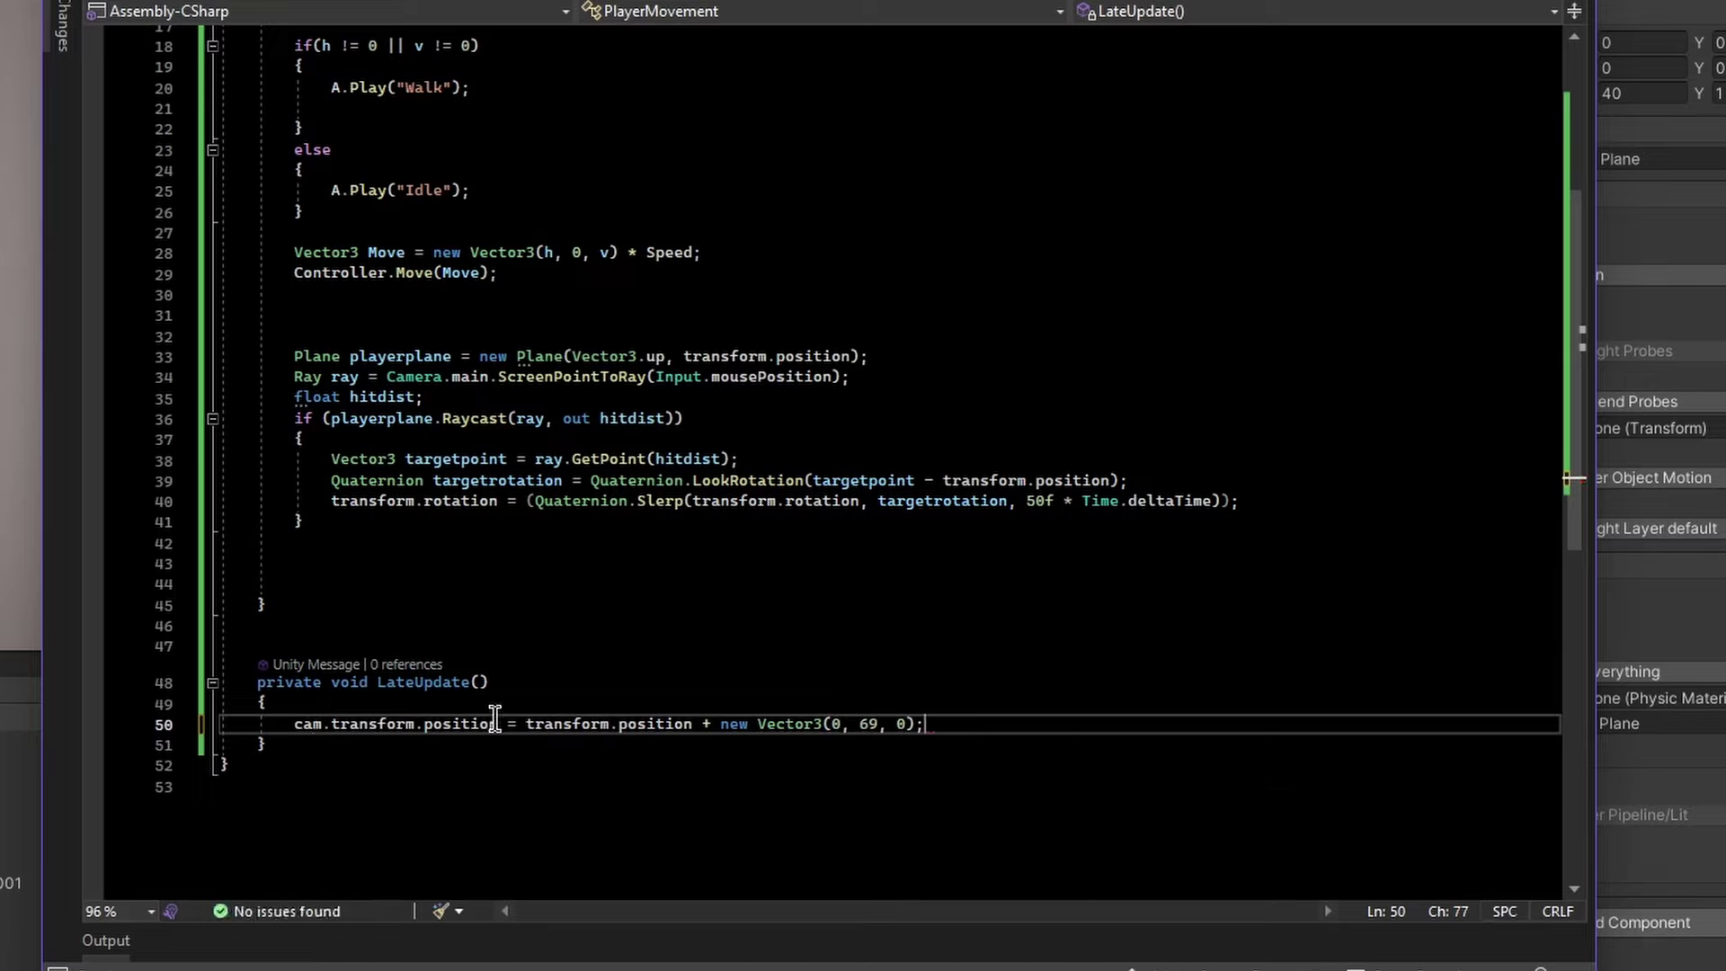
Above the camera assignment, declare Vector3 newPosition as Vector3.MoveTowards with cam.transform.position as the first argument, leaving the remaining arguments open
key("Up")
key("Return")
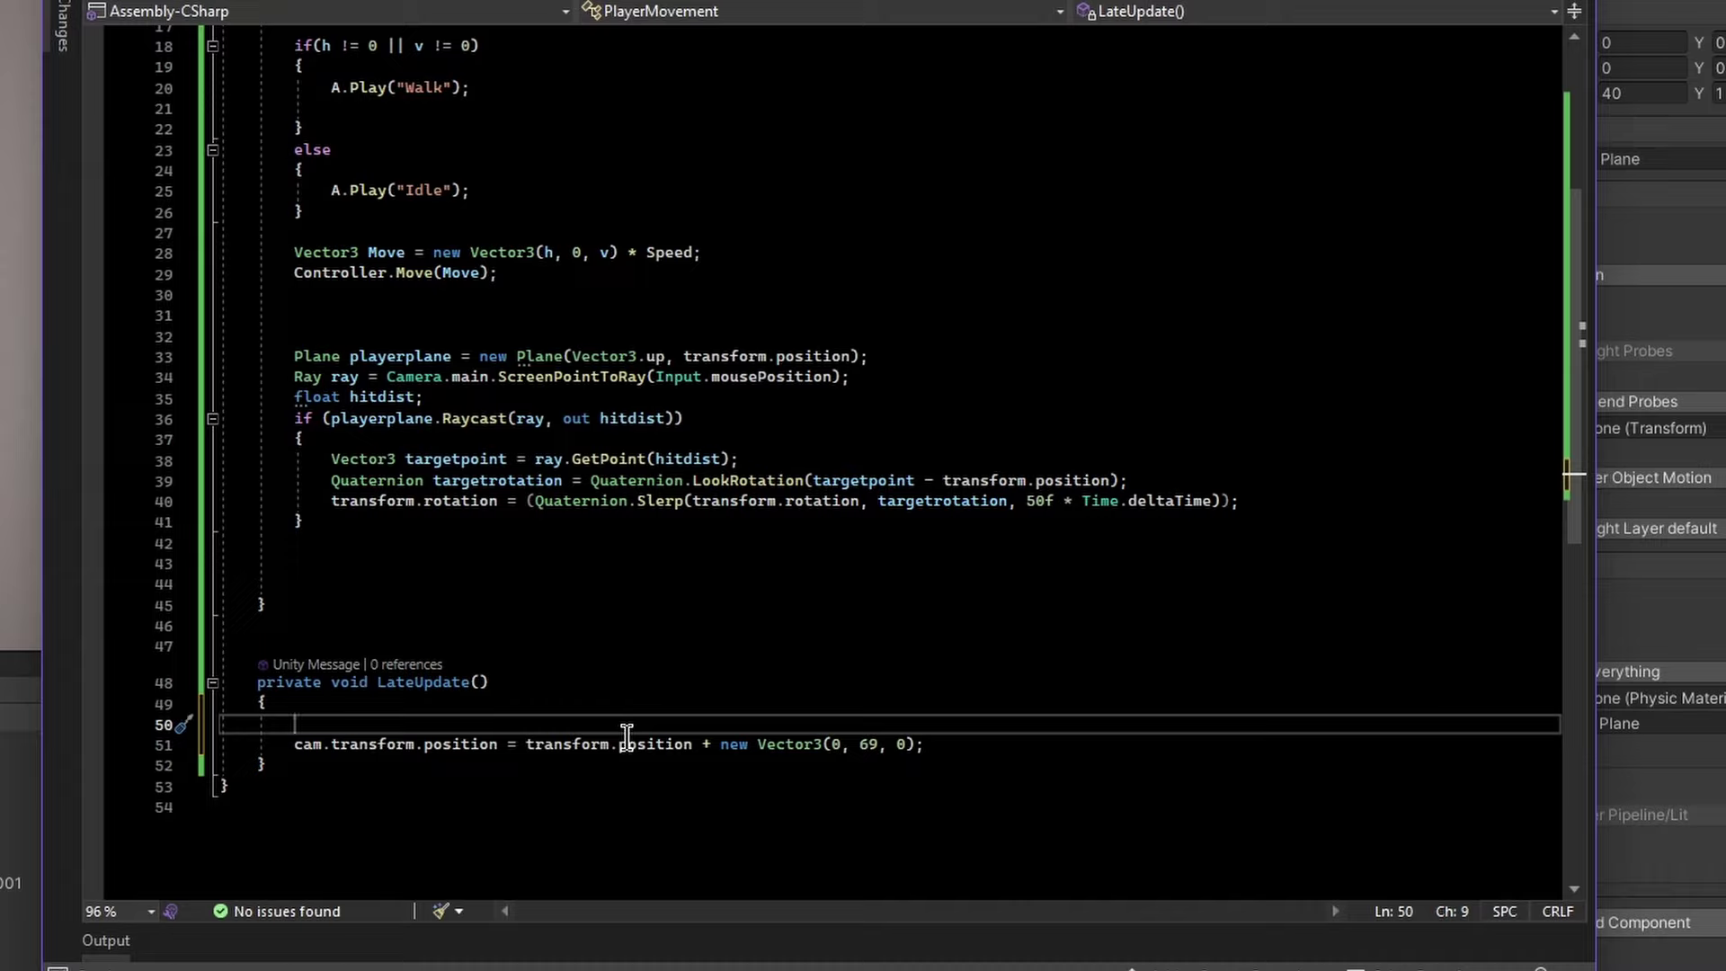
type("Vector3 ")
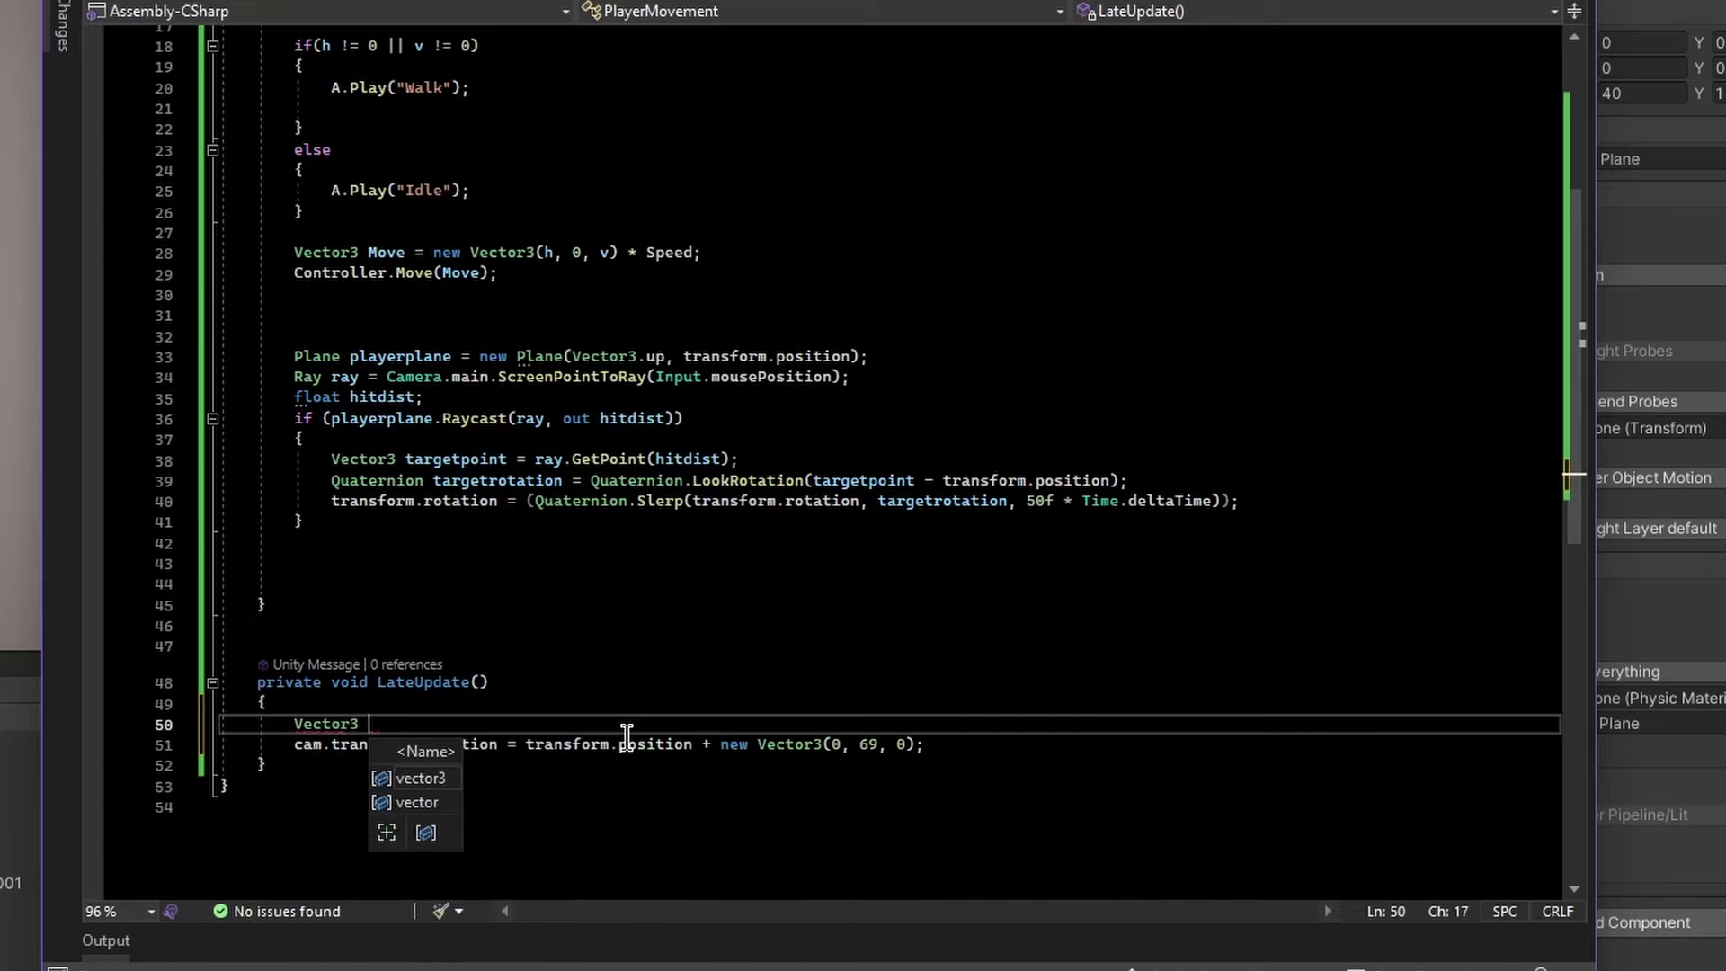
type("newPosition = ")
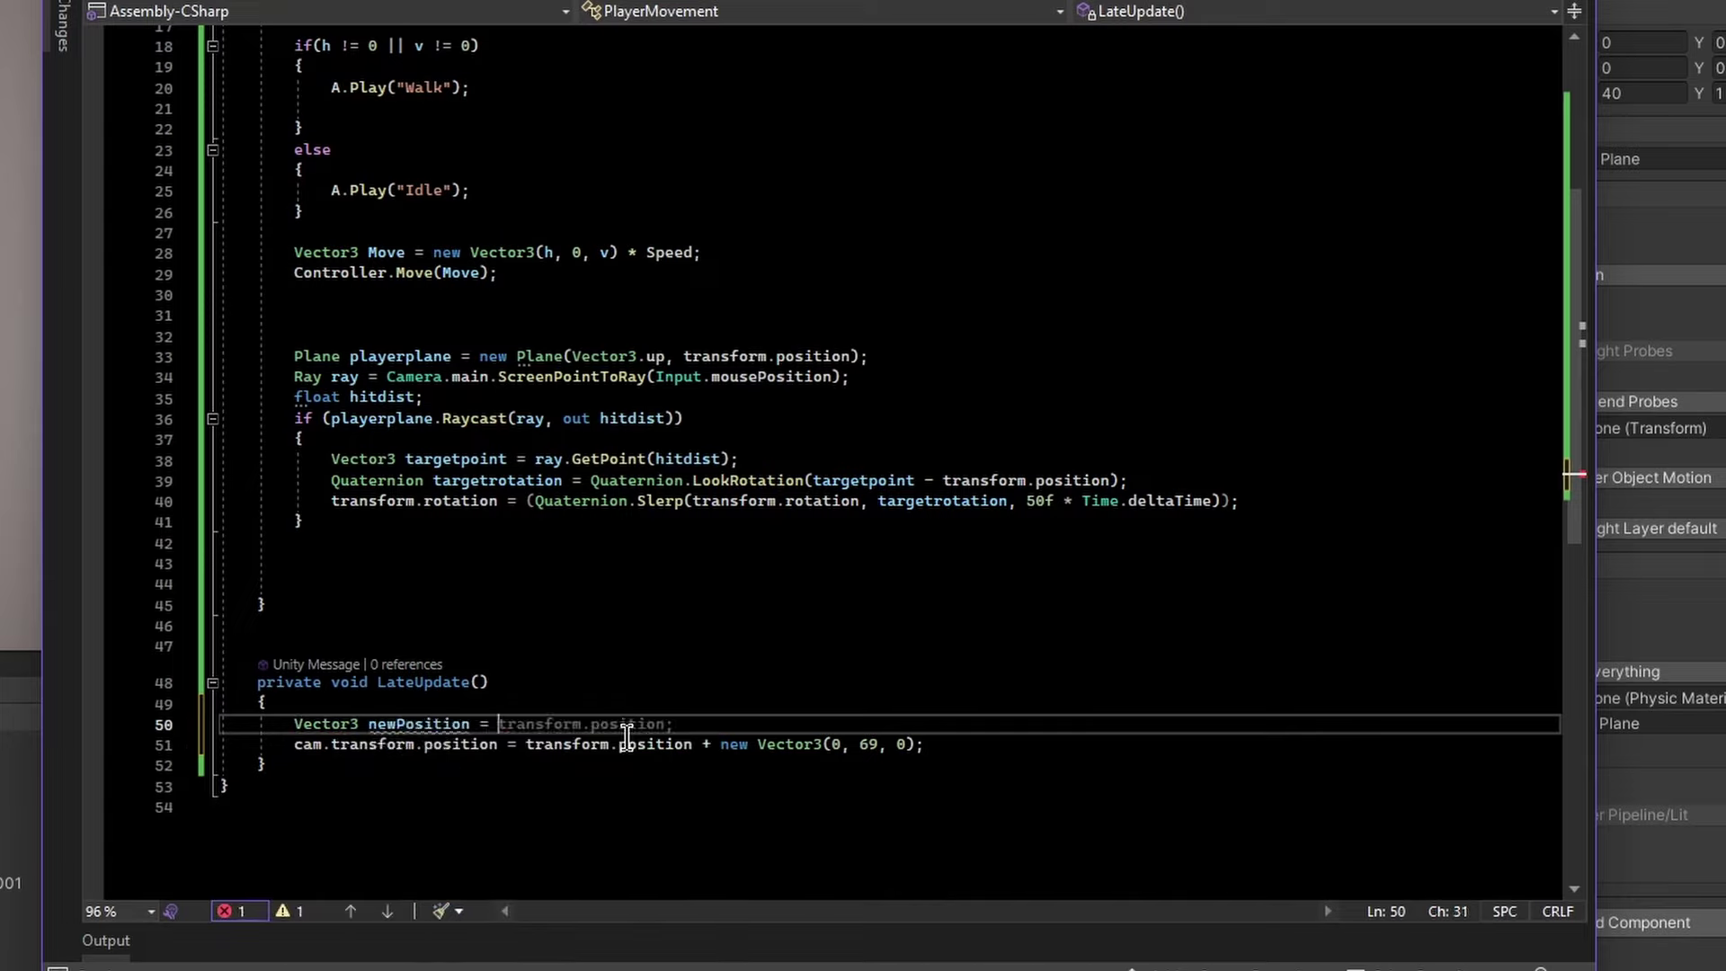
type("transfo")
key("BackSpace")
key("BackSpace")
key("BackSpace")
key("BackSpace")
key("BackSpace")
key("BackSpace")
key("BackSpace")
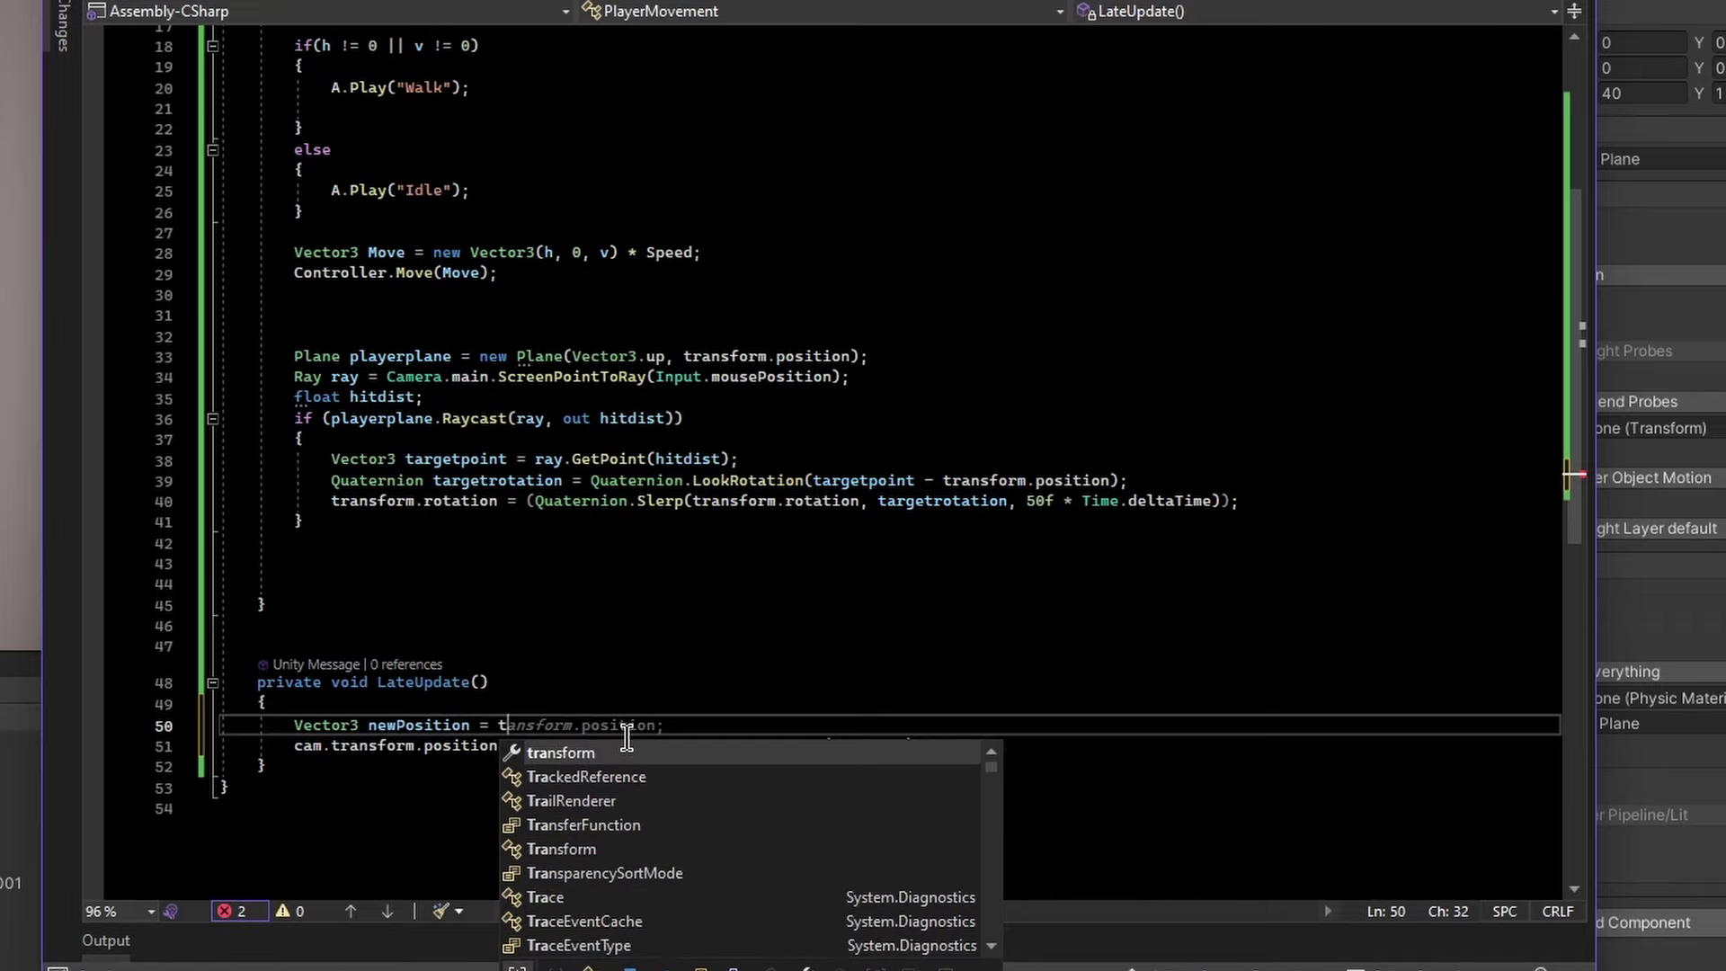
type("Vector3.")
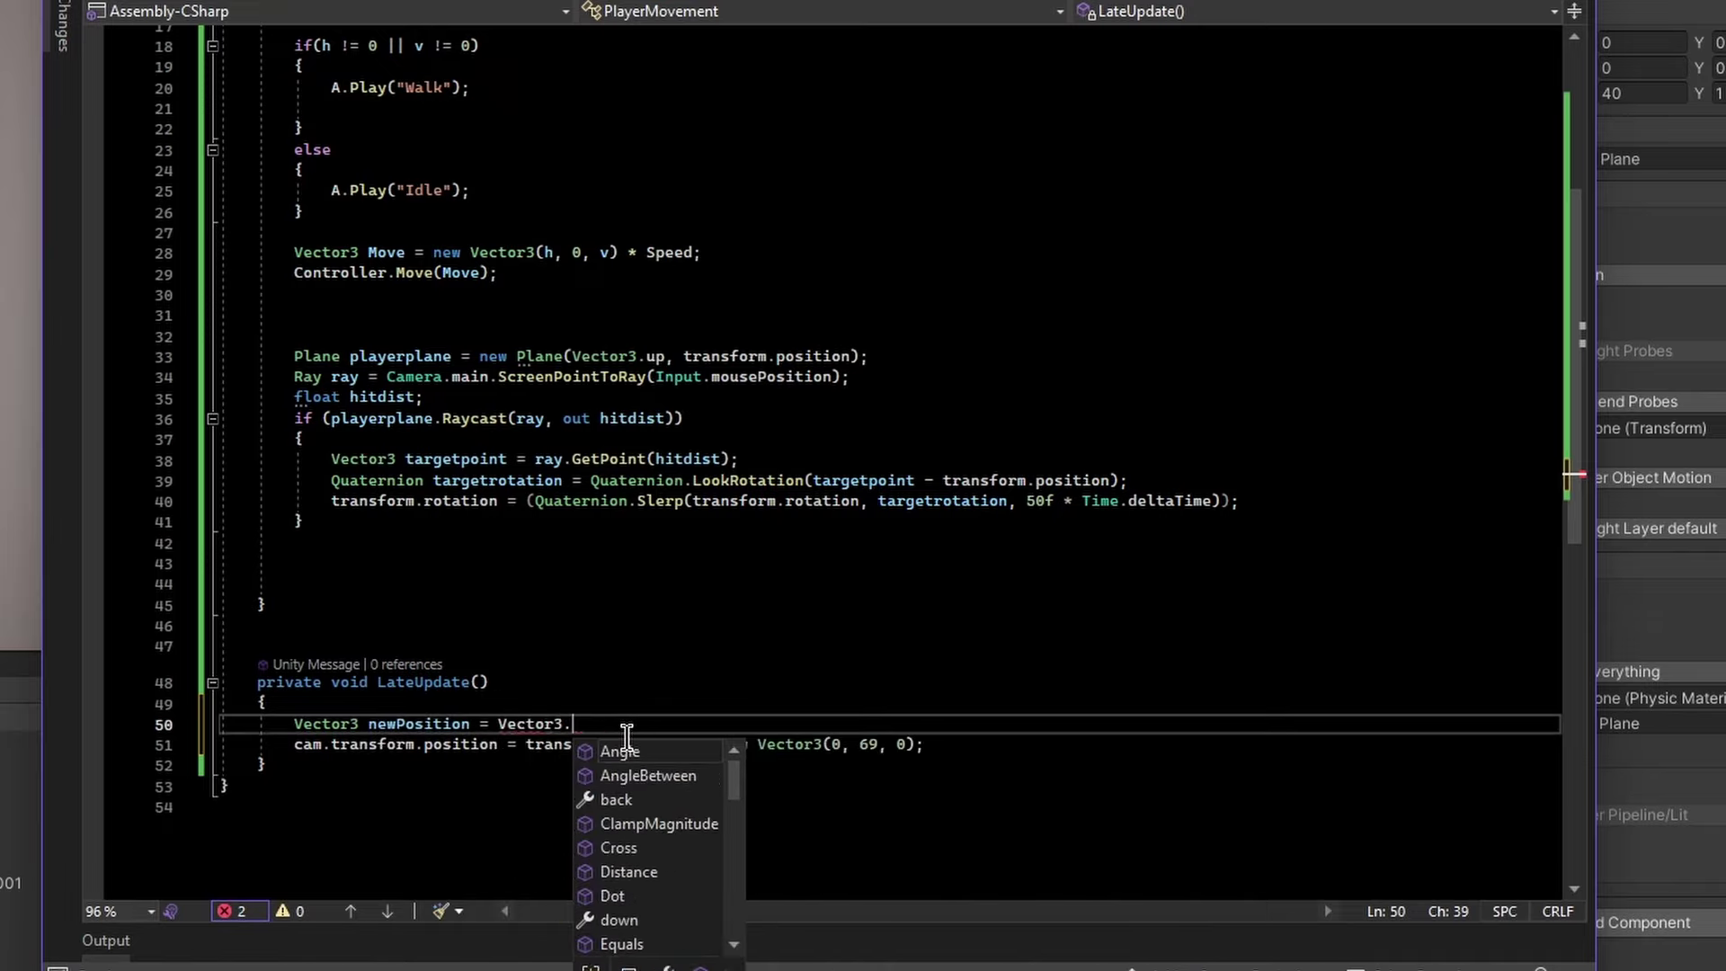
type("MoveTowards(")
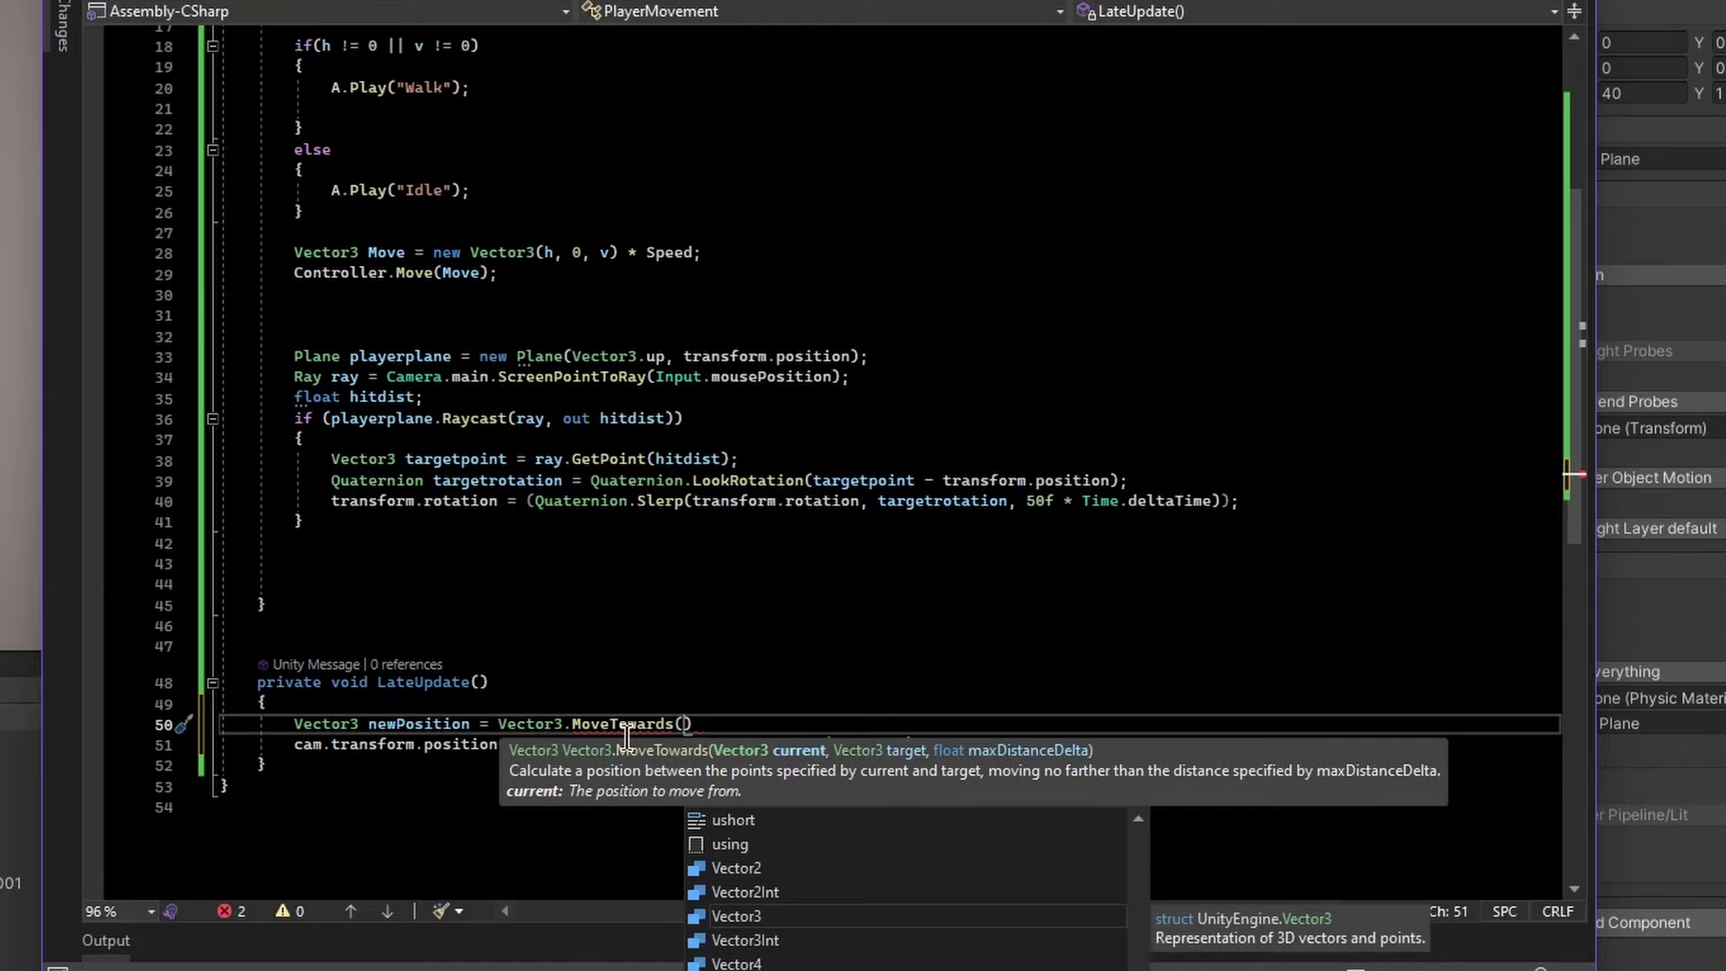
type("cam.transform.posi")
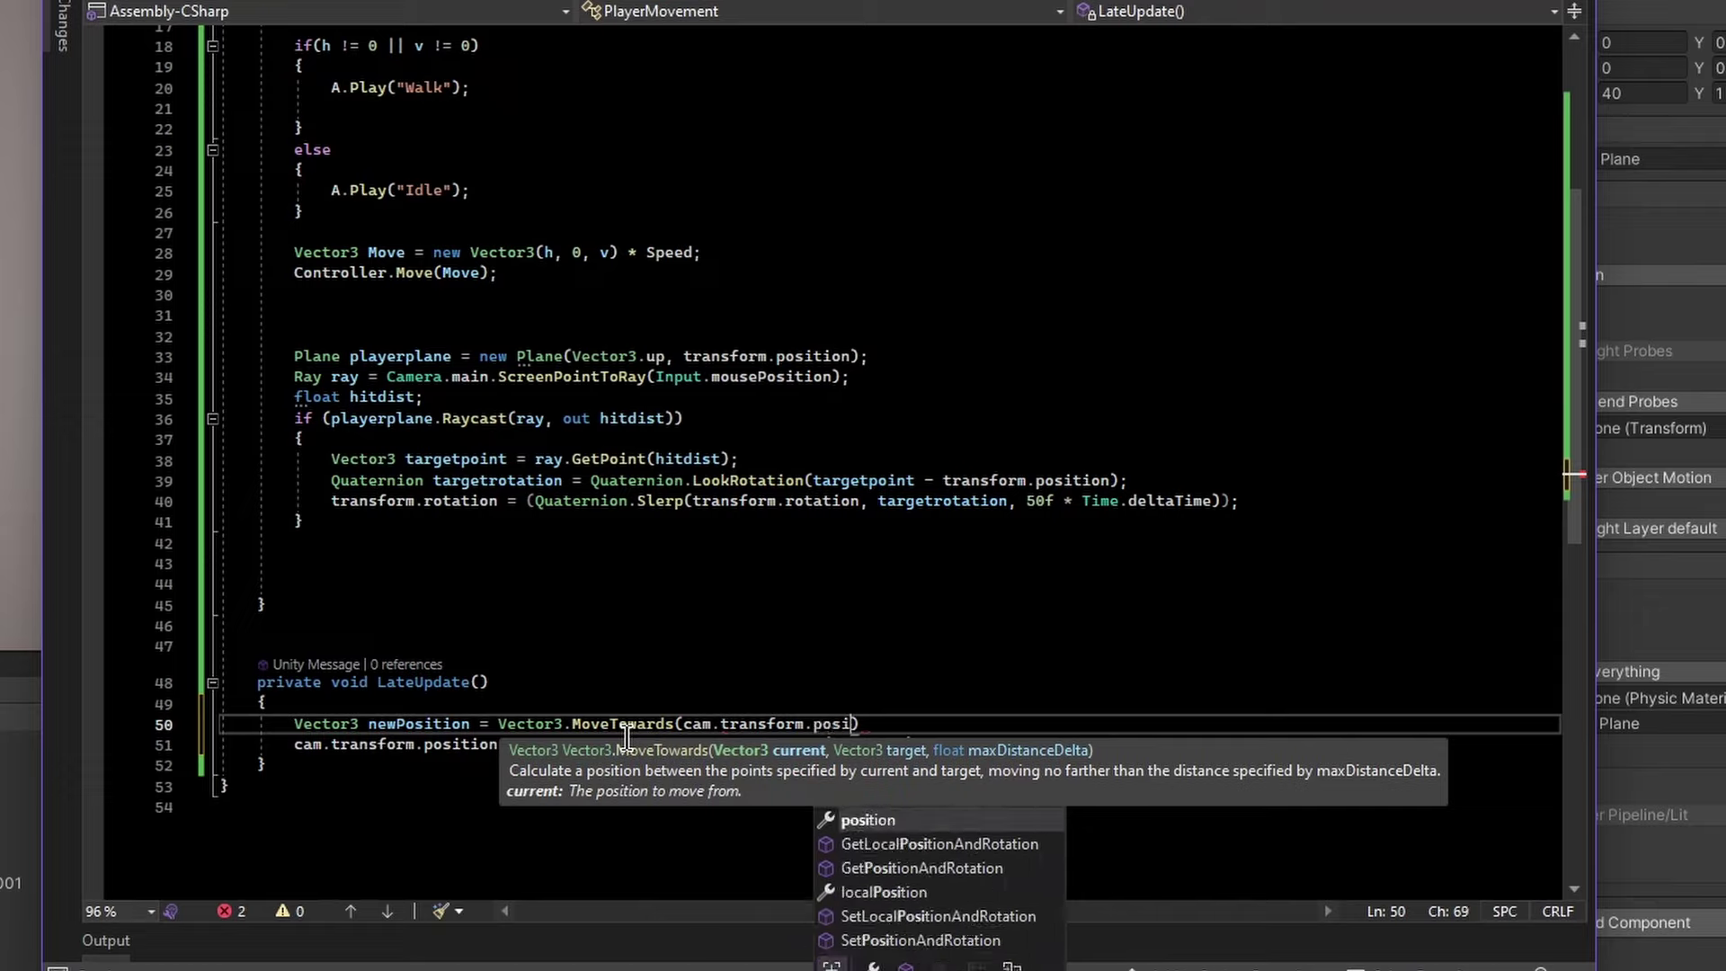
type("tion,")
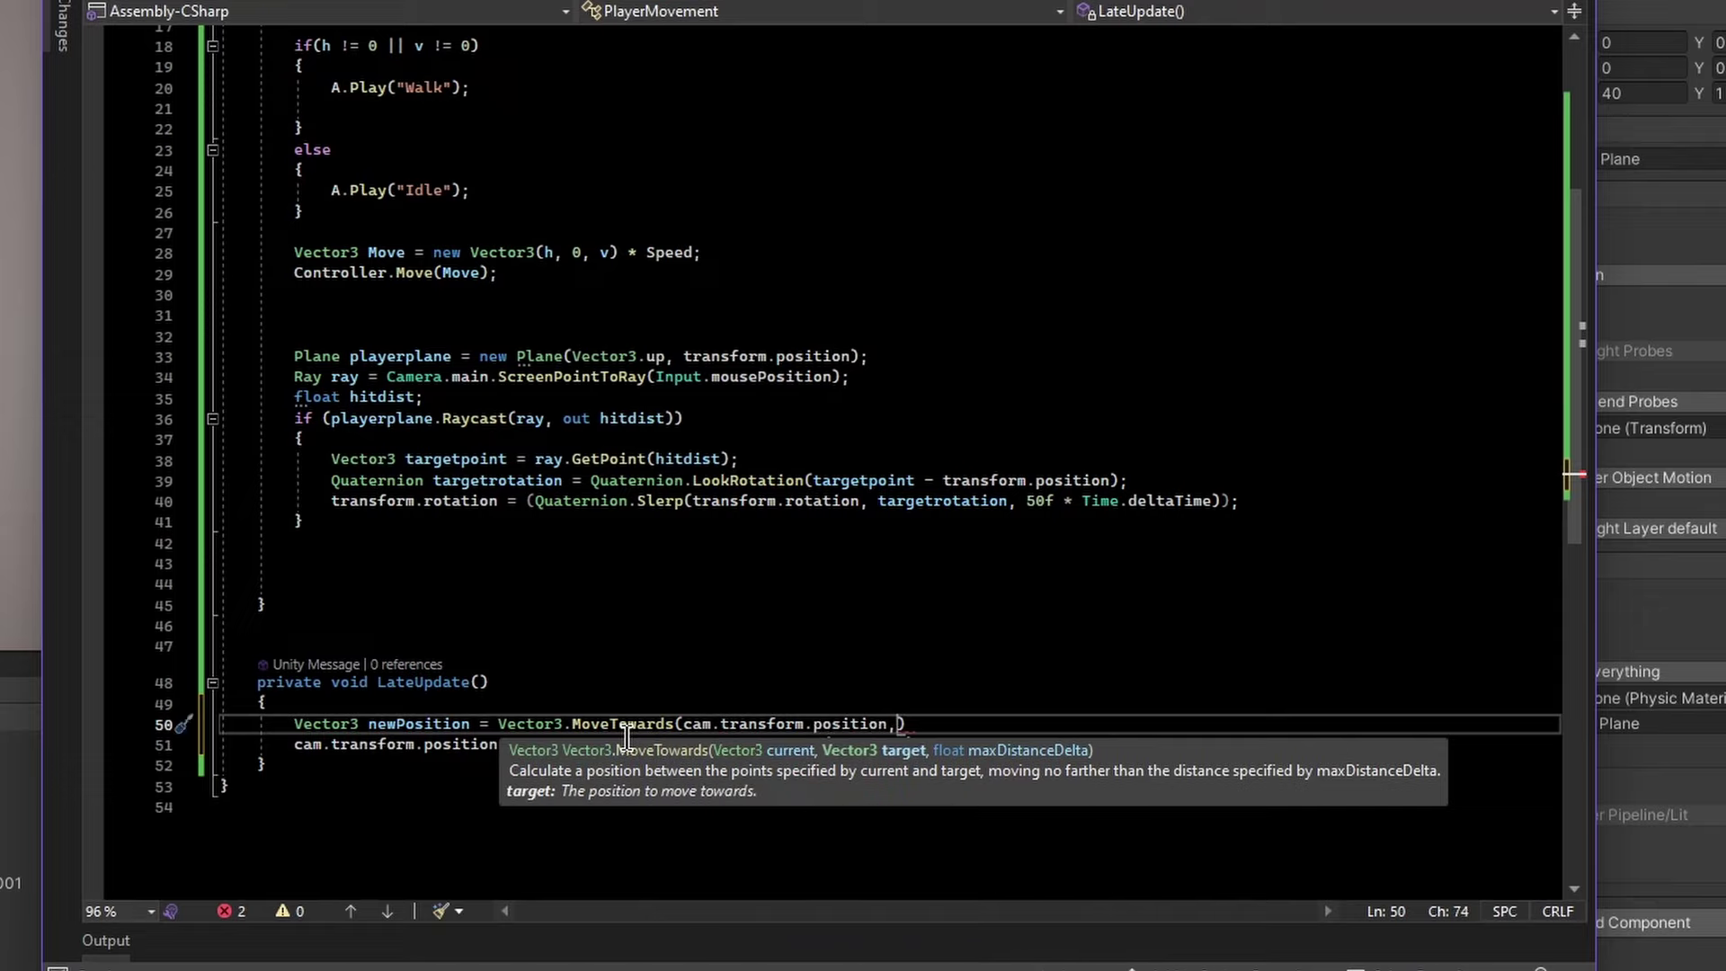
Cut the expression transform.position + new Vector3(0, 69, 0) out of the cam.transform.position assignment in LateUpdate
left_click(939, 589)
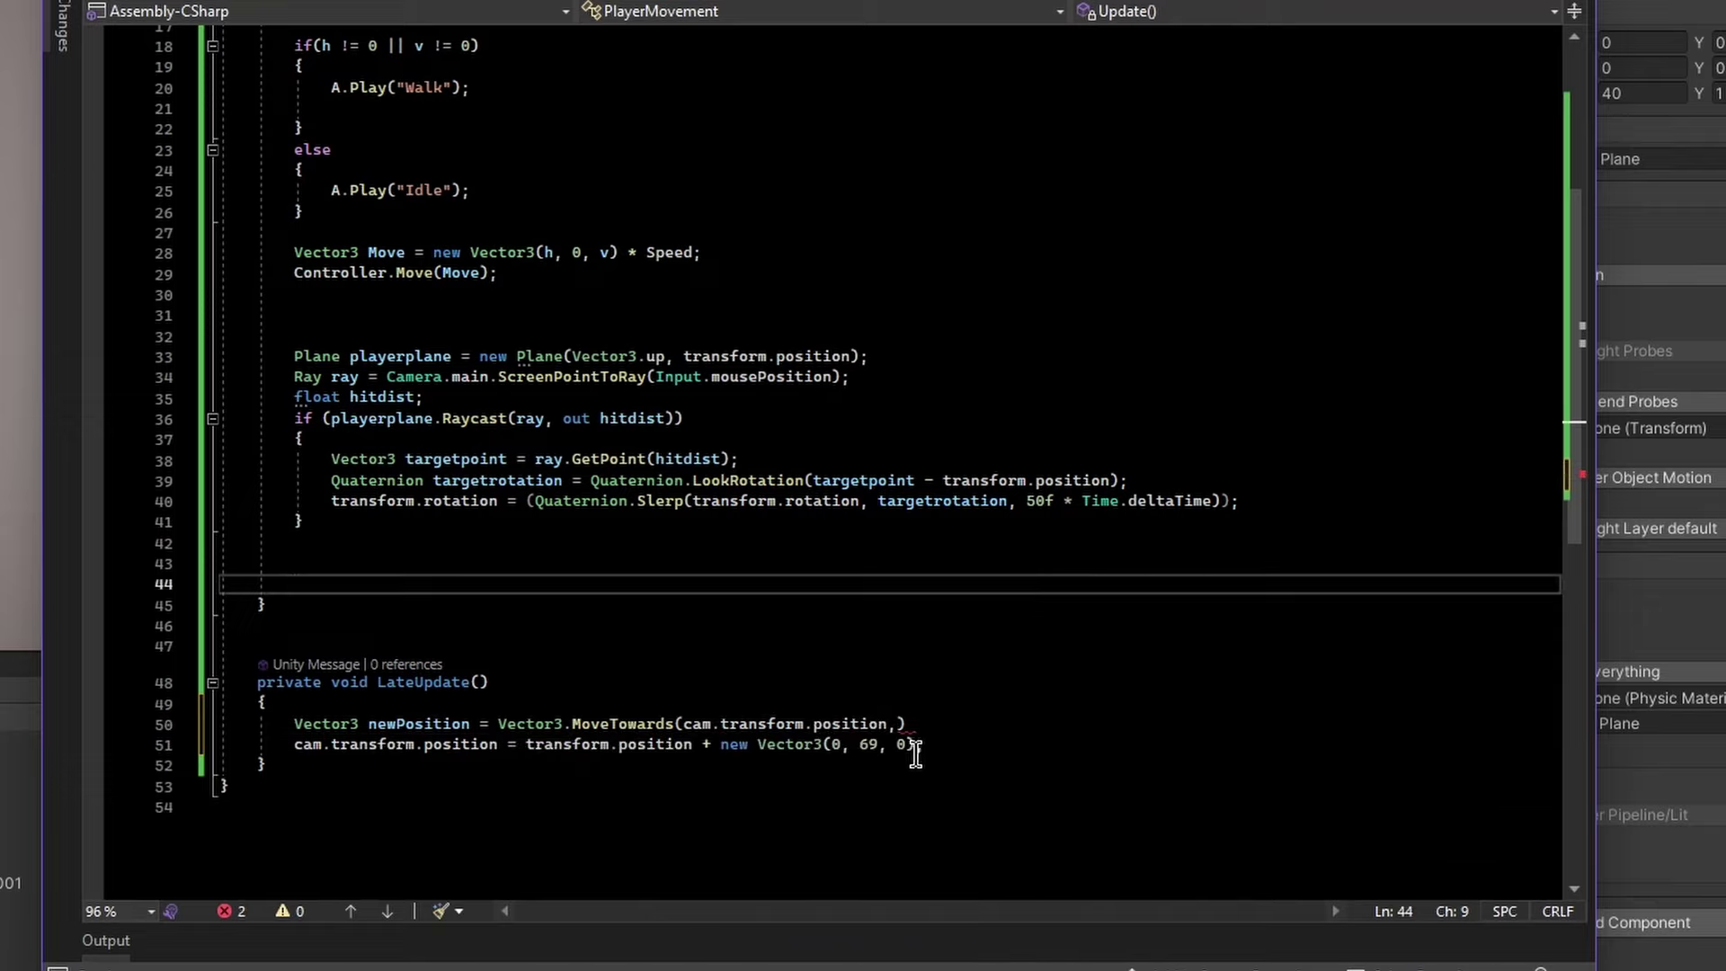
left_click_drag(916, 748, 526, 749)
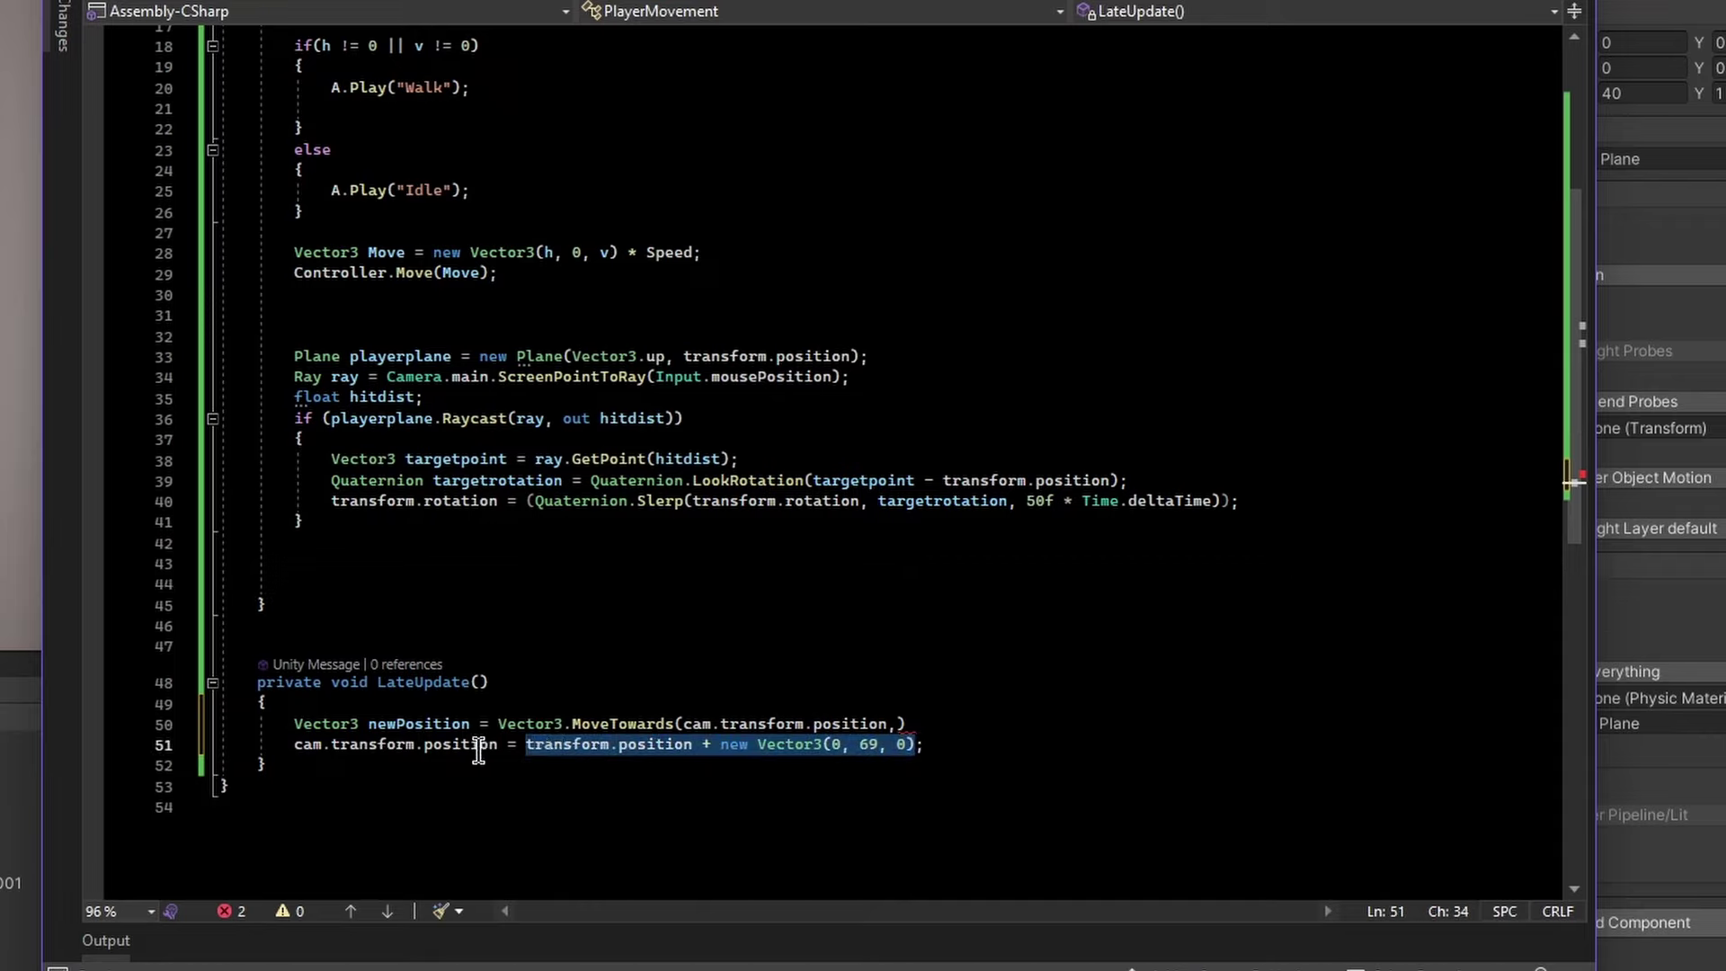
key("ctrl+x")
left_click(892, 723)
Above the newPosition line, declare Vector3 targetposition = transform.position + new Vector3(0, 69, 0);
left_click(612, 709)
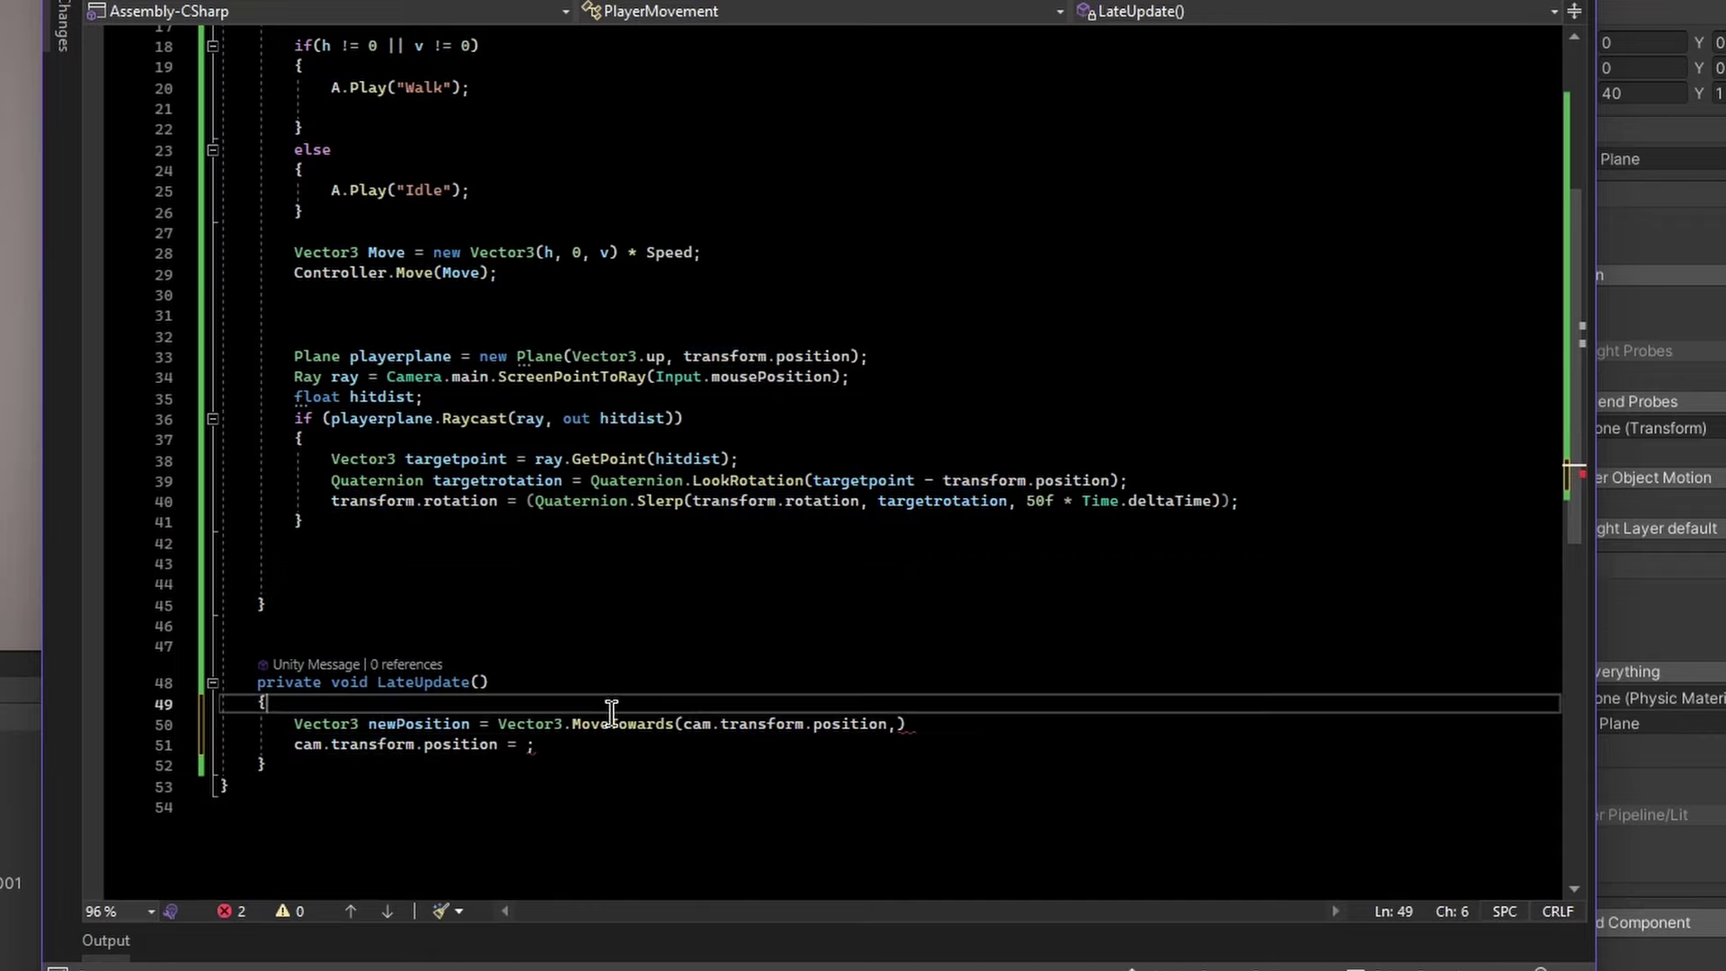
key("Return")
type("Vector3 3")
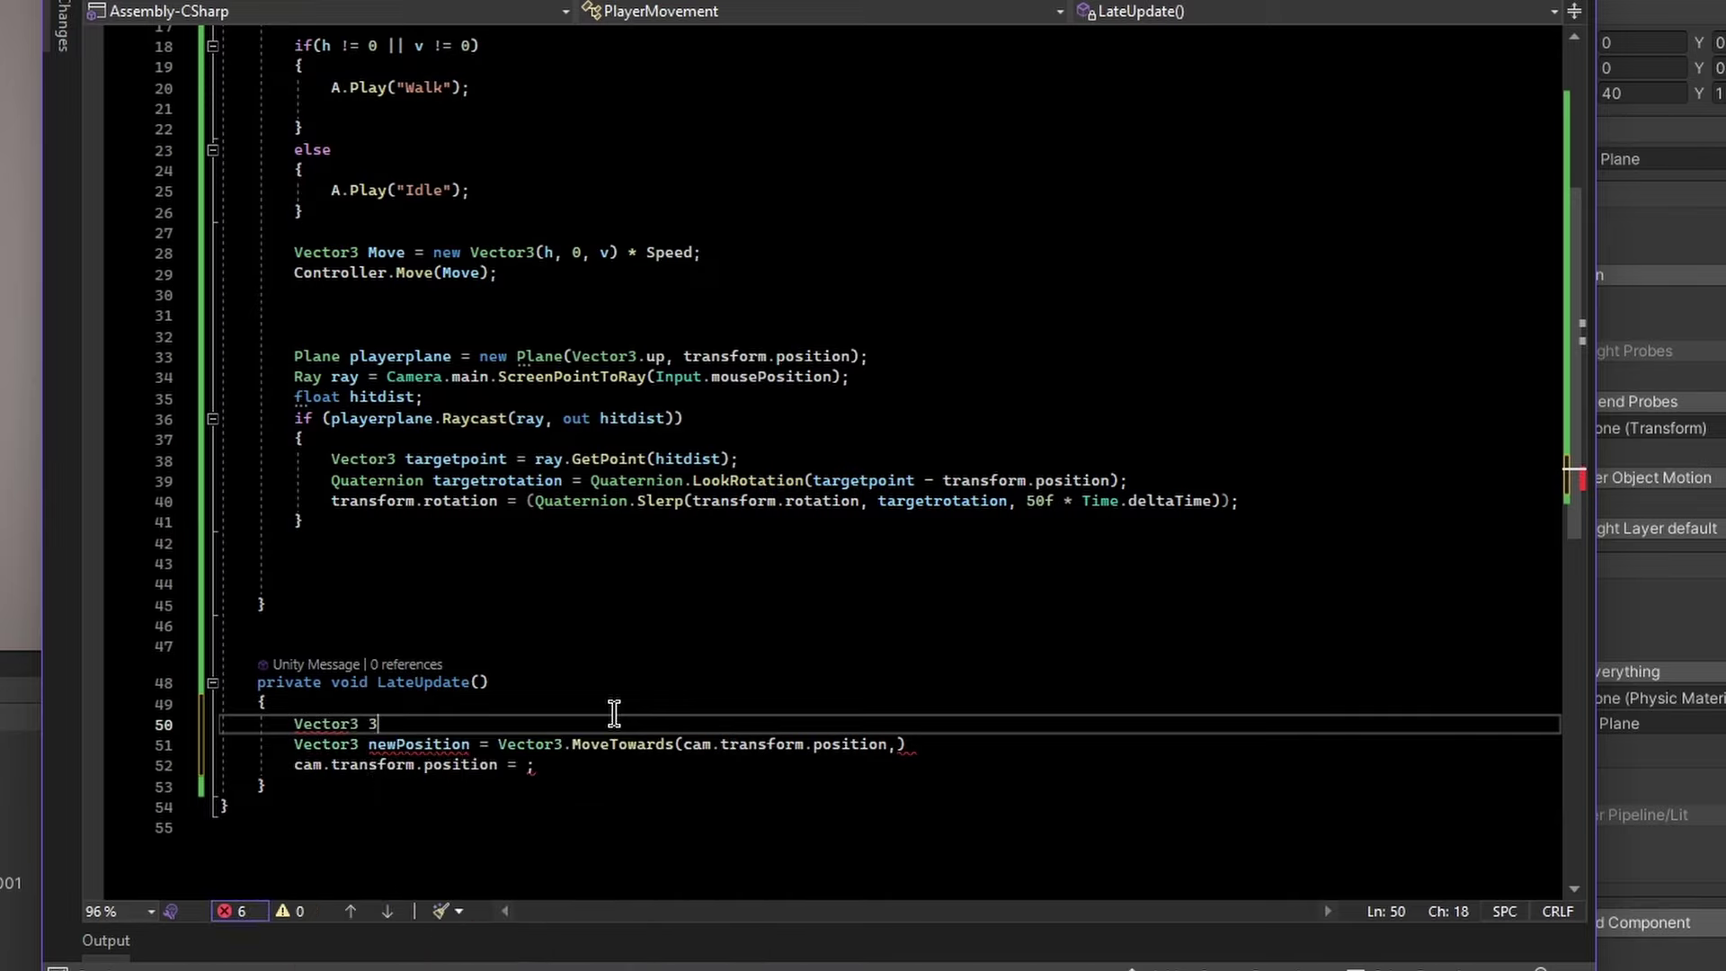
key("BackSpace")
type("targetpsotii")
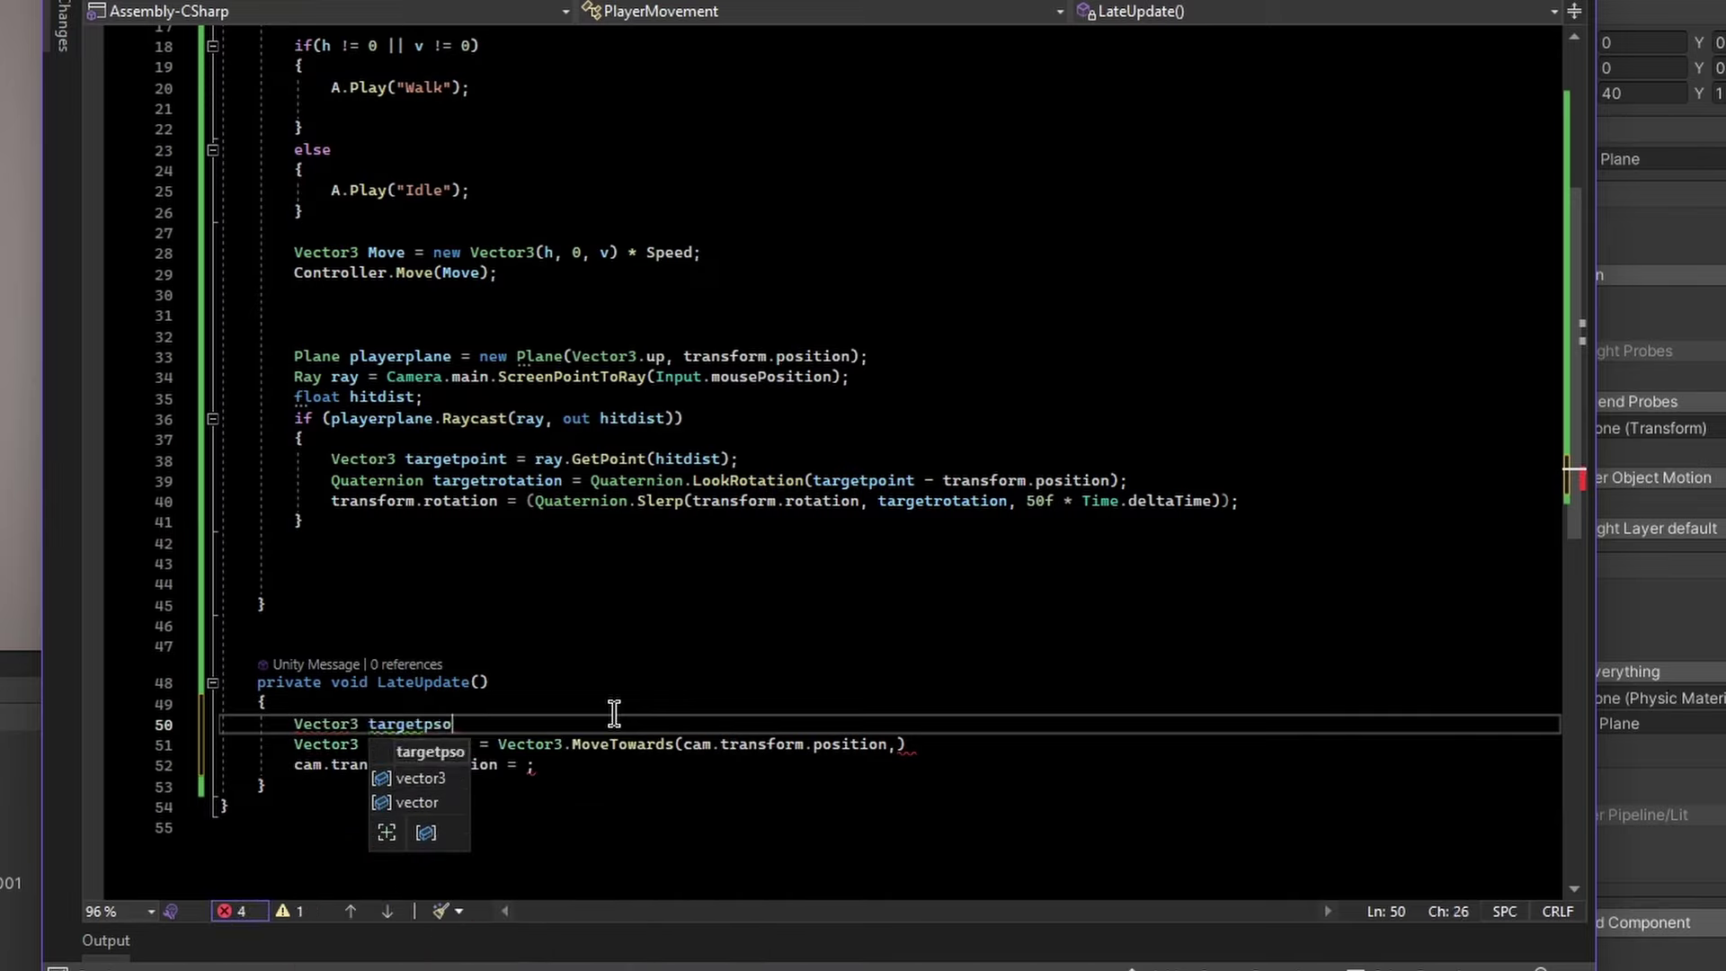
key("BackSpace")
key("BackSpace")
key("BackSpace")
key("BackSpace")
key("BackSpace")
type("osition =")
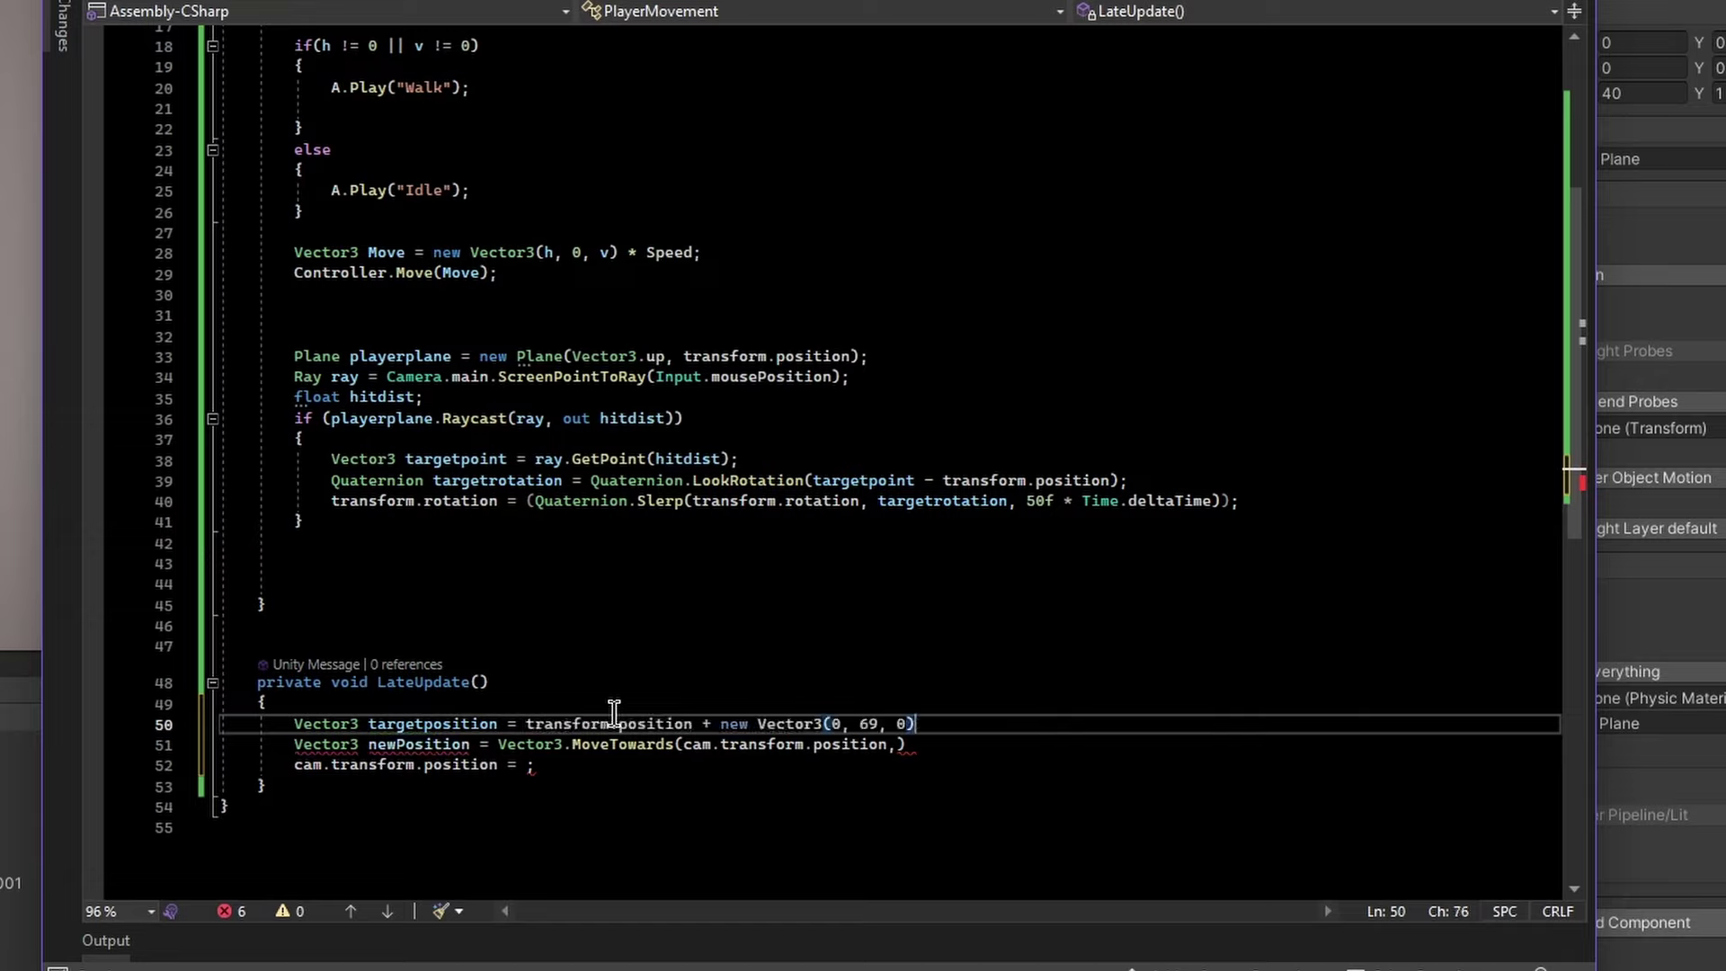
type(";")
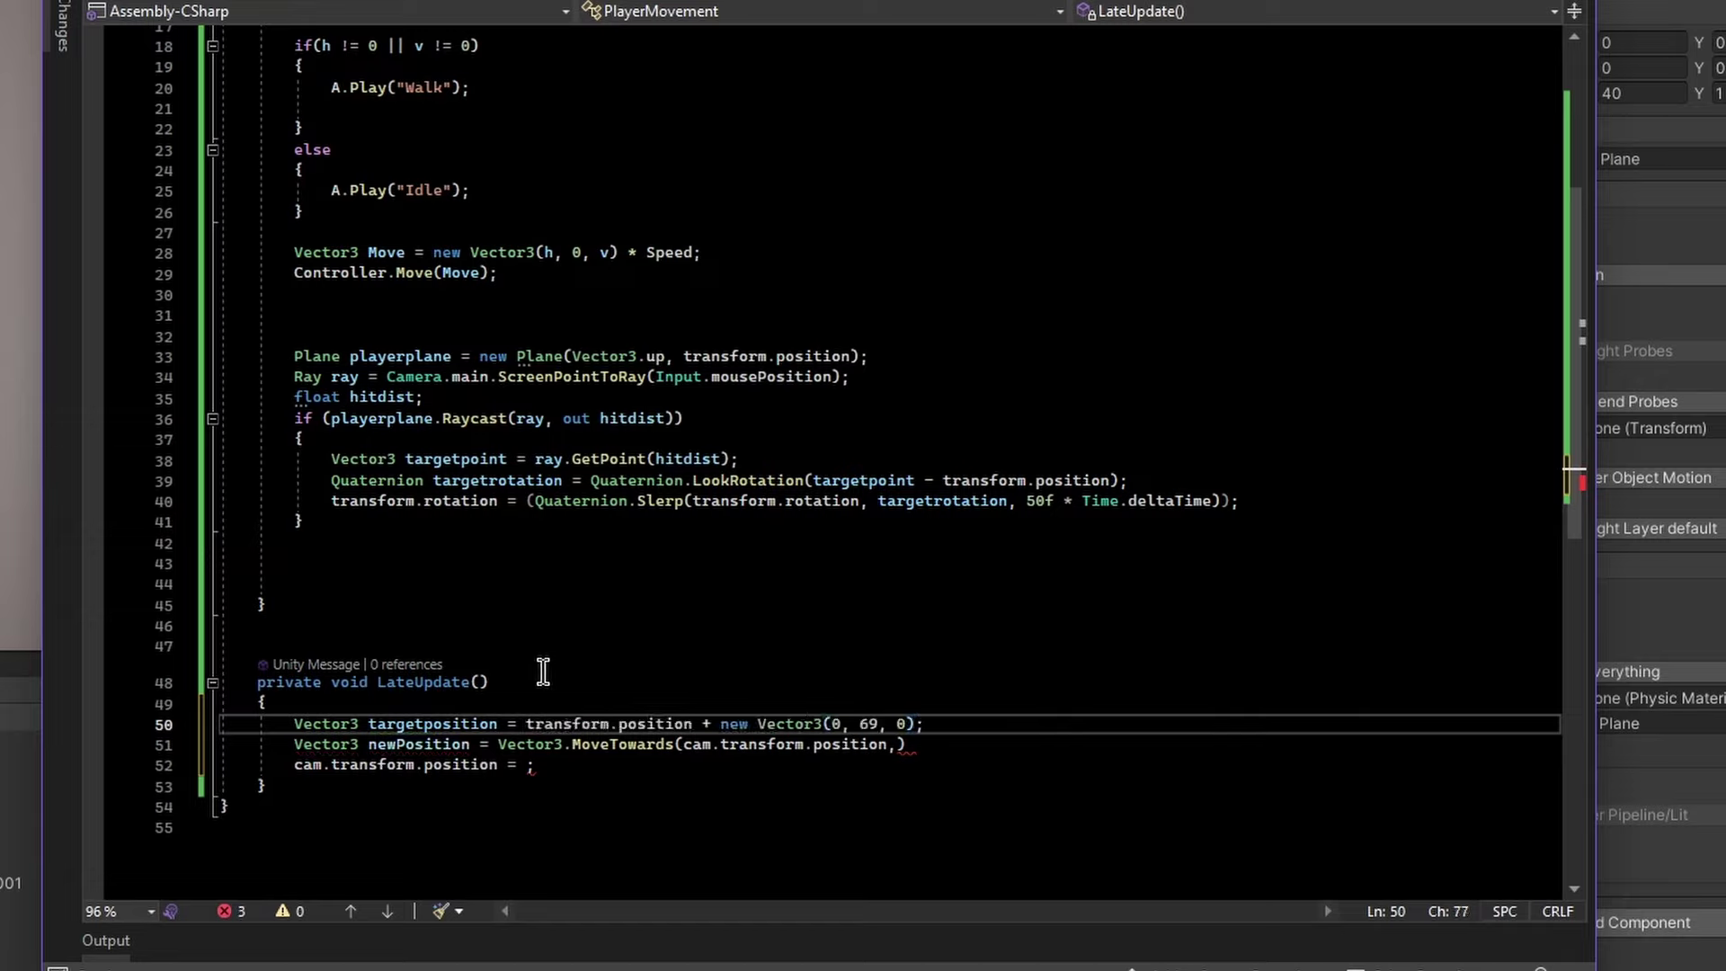
Review the targetposition line, examining its transform.position term and the x and y offsets of the Vector3
left_click(640, 723)
left_click_drag(689, 724, 527, 723)
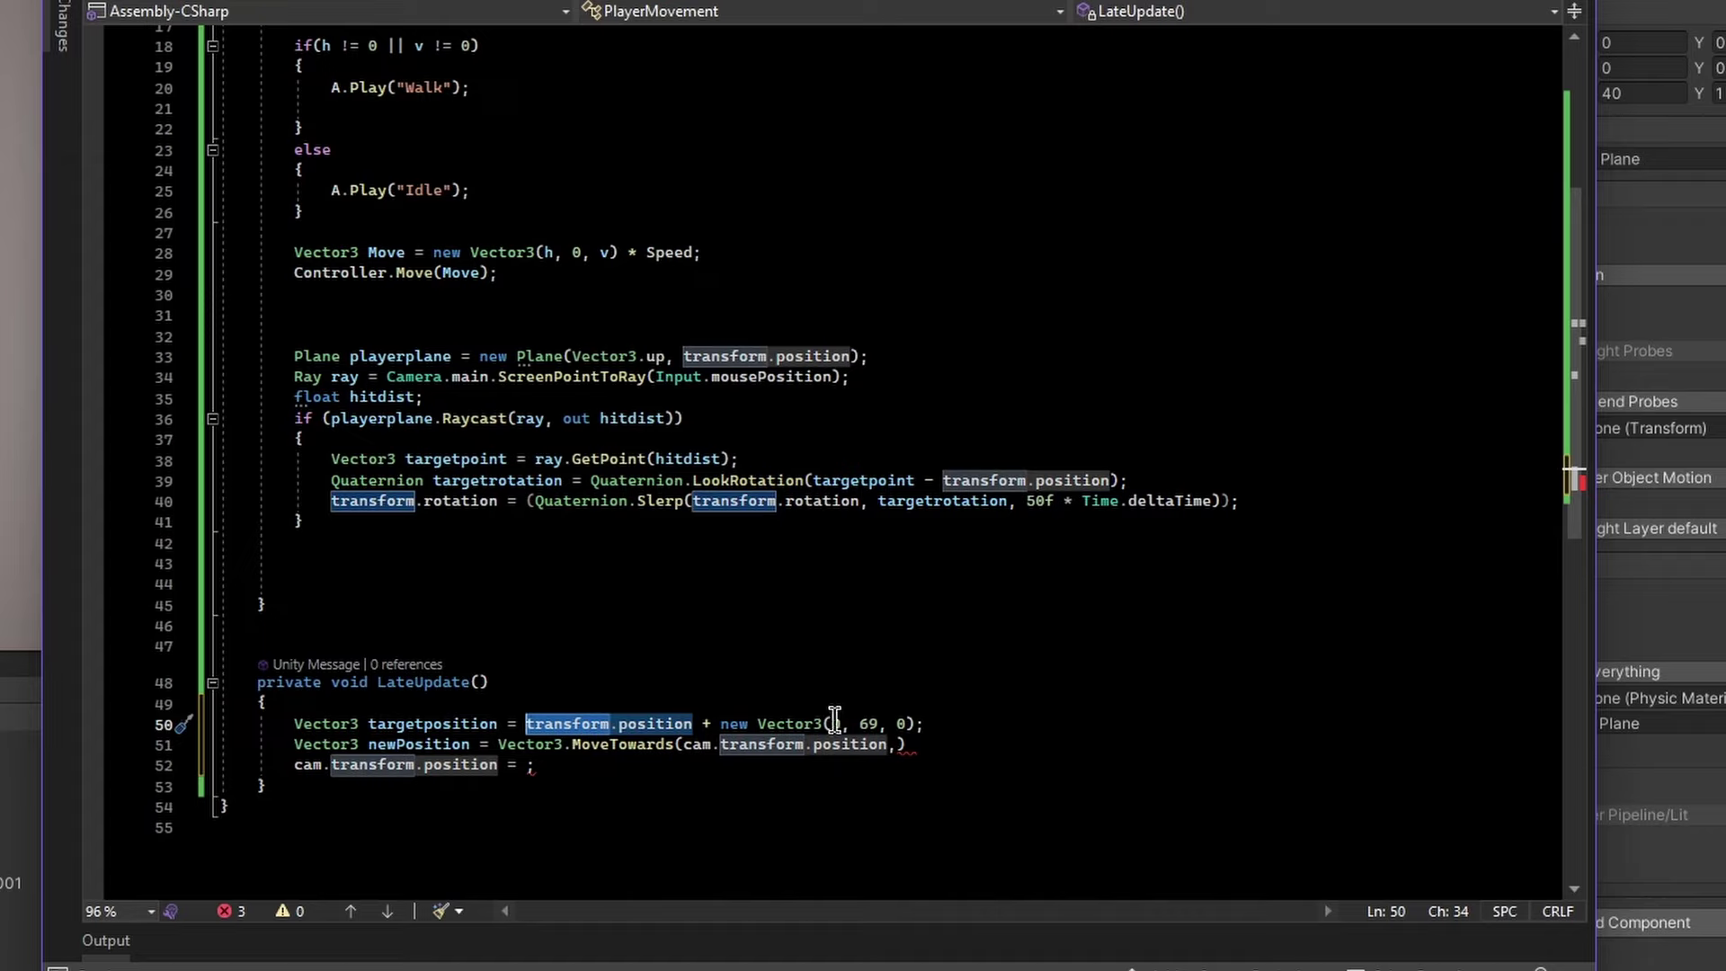
left_click(804, 724)
double_click(868, 723)
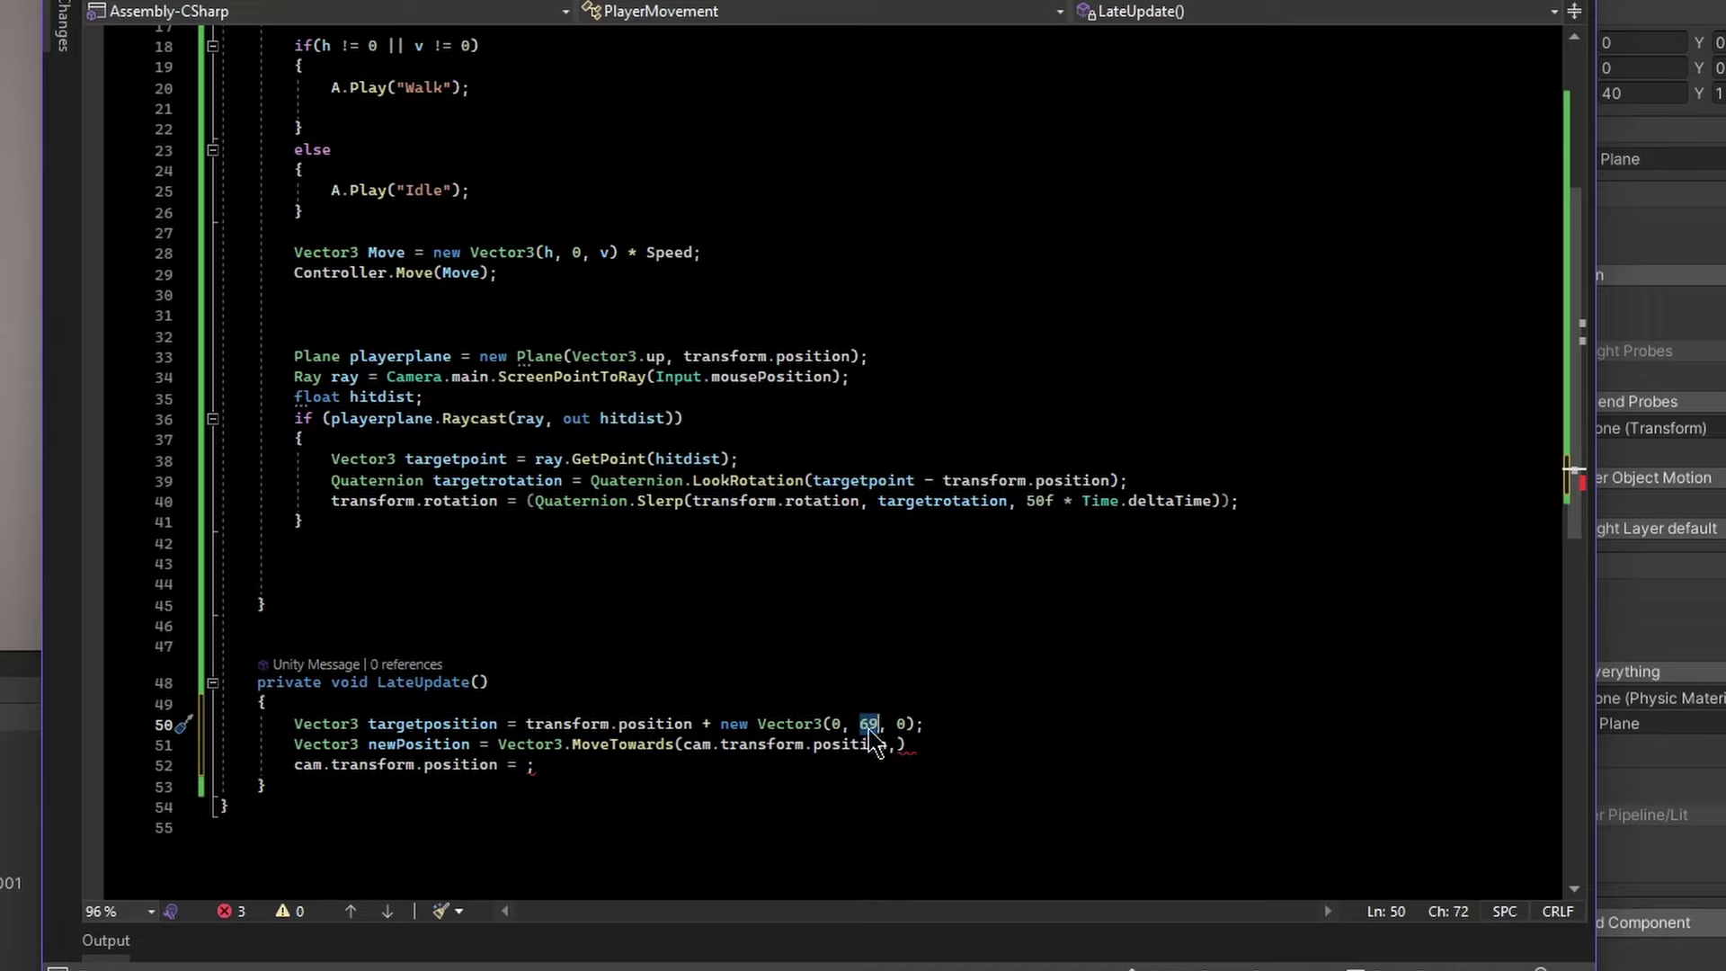
left_click(839, 724)
left_click(833, 725)
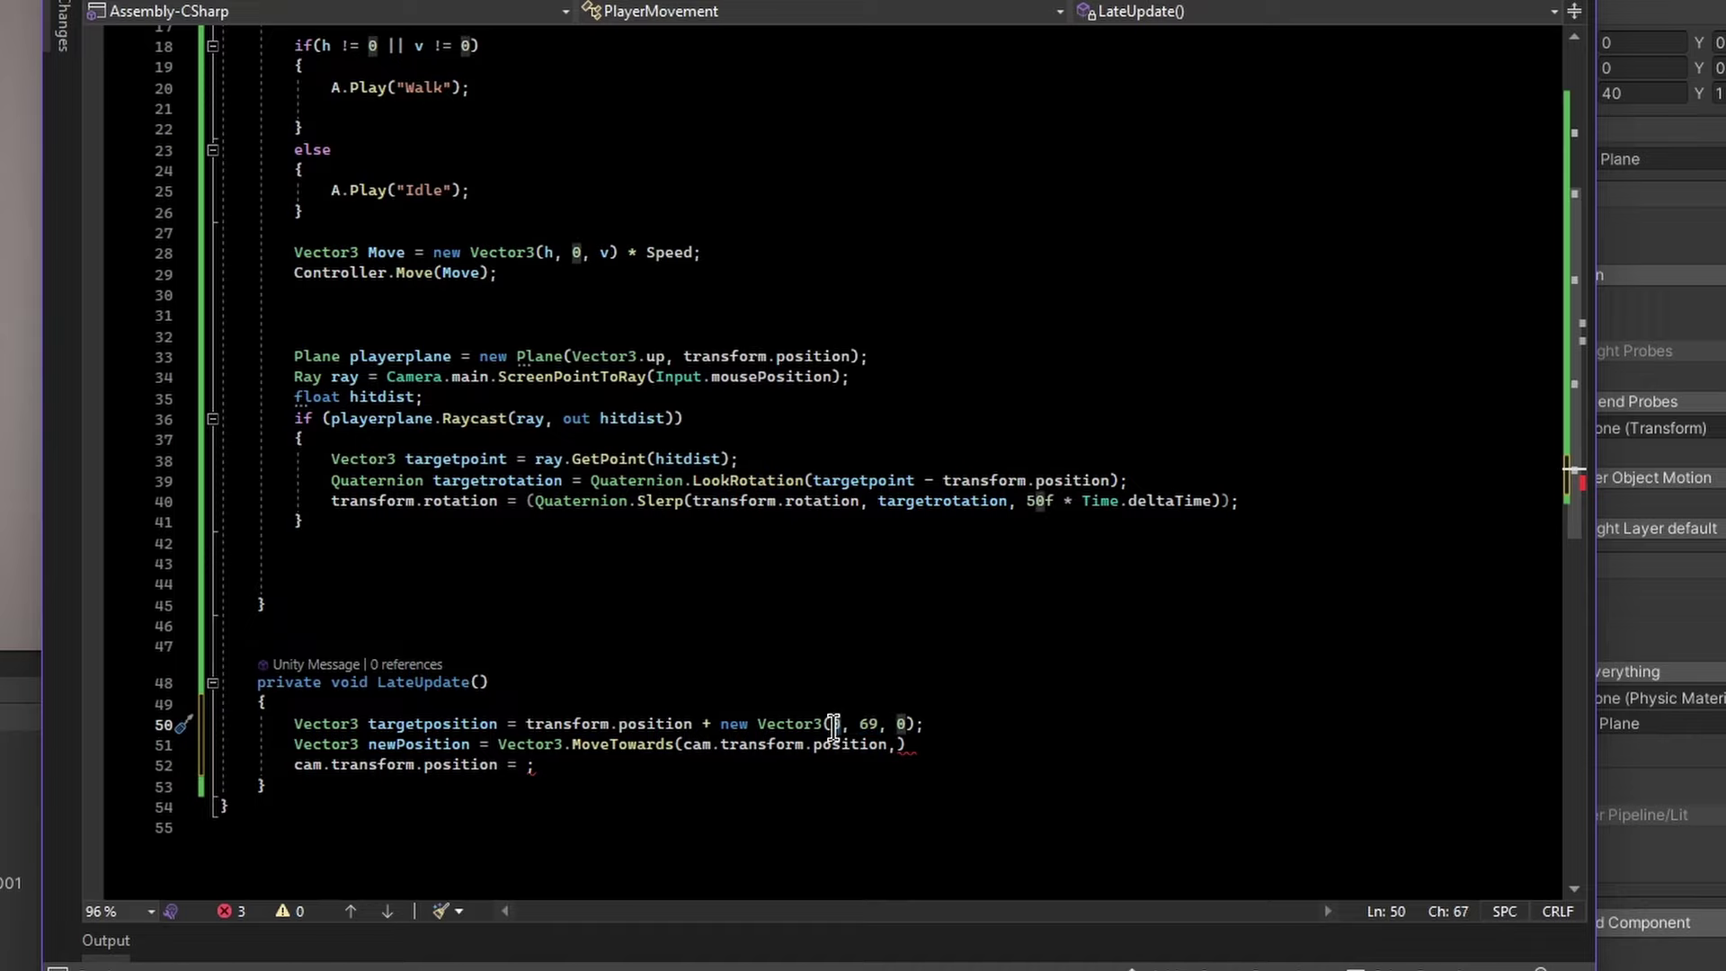
left_click(664, 724)
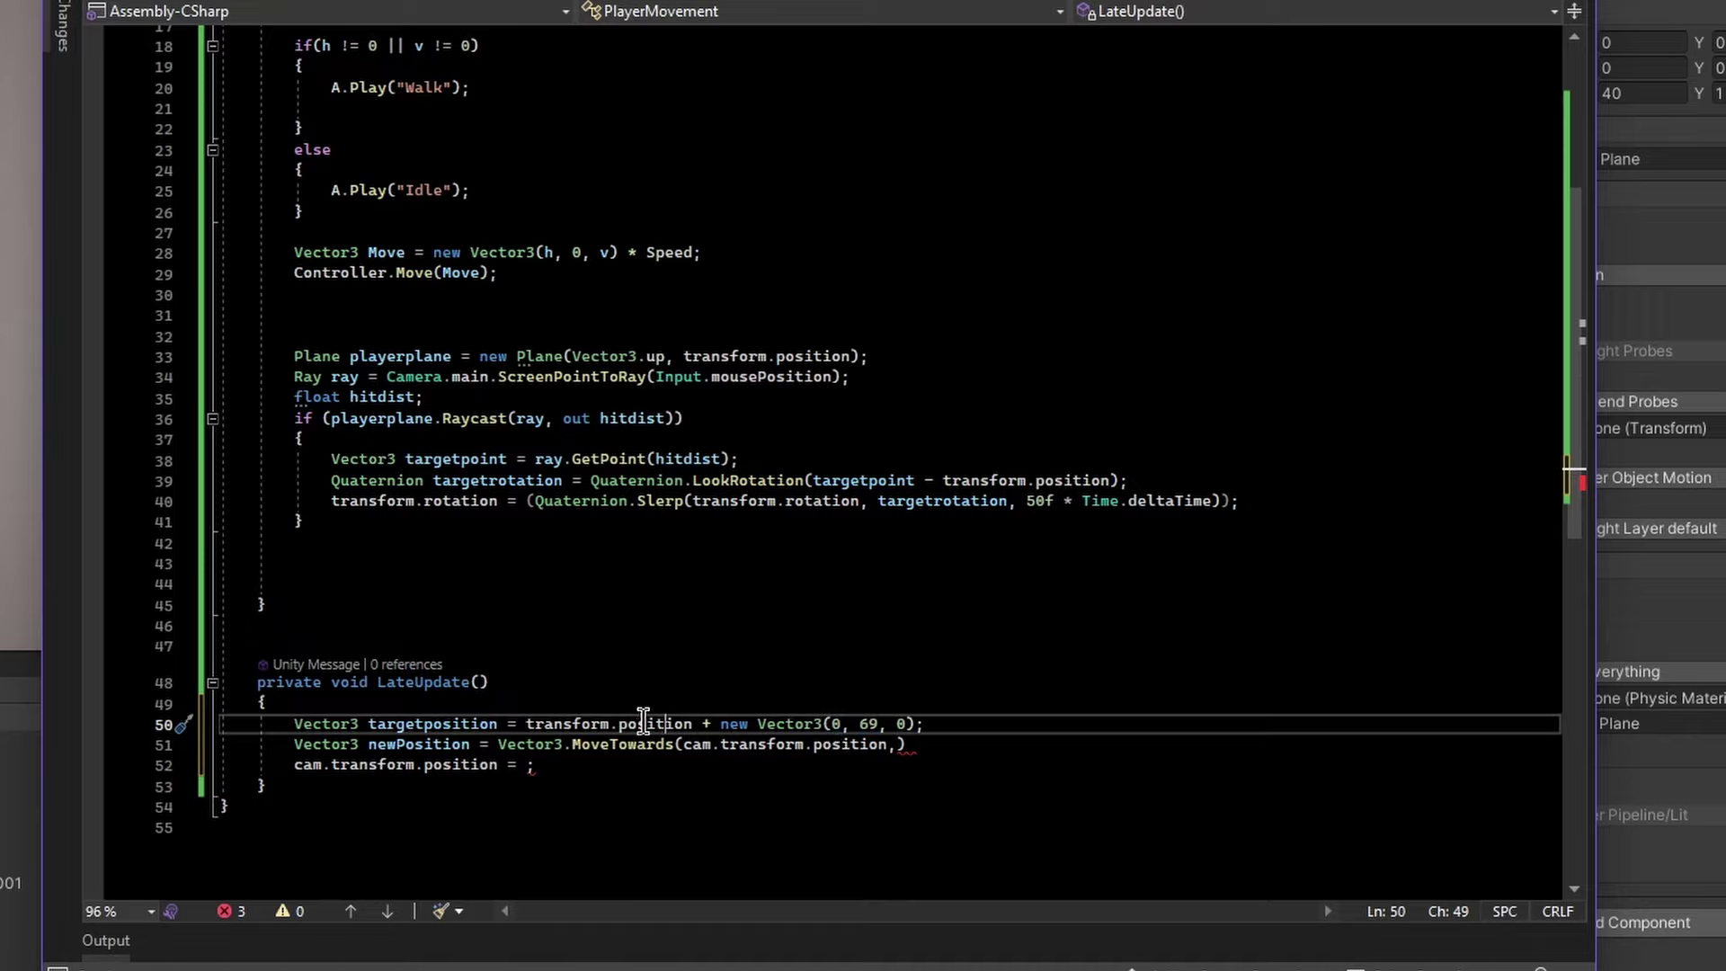
double_click(869, 723)
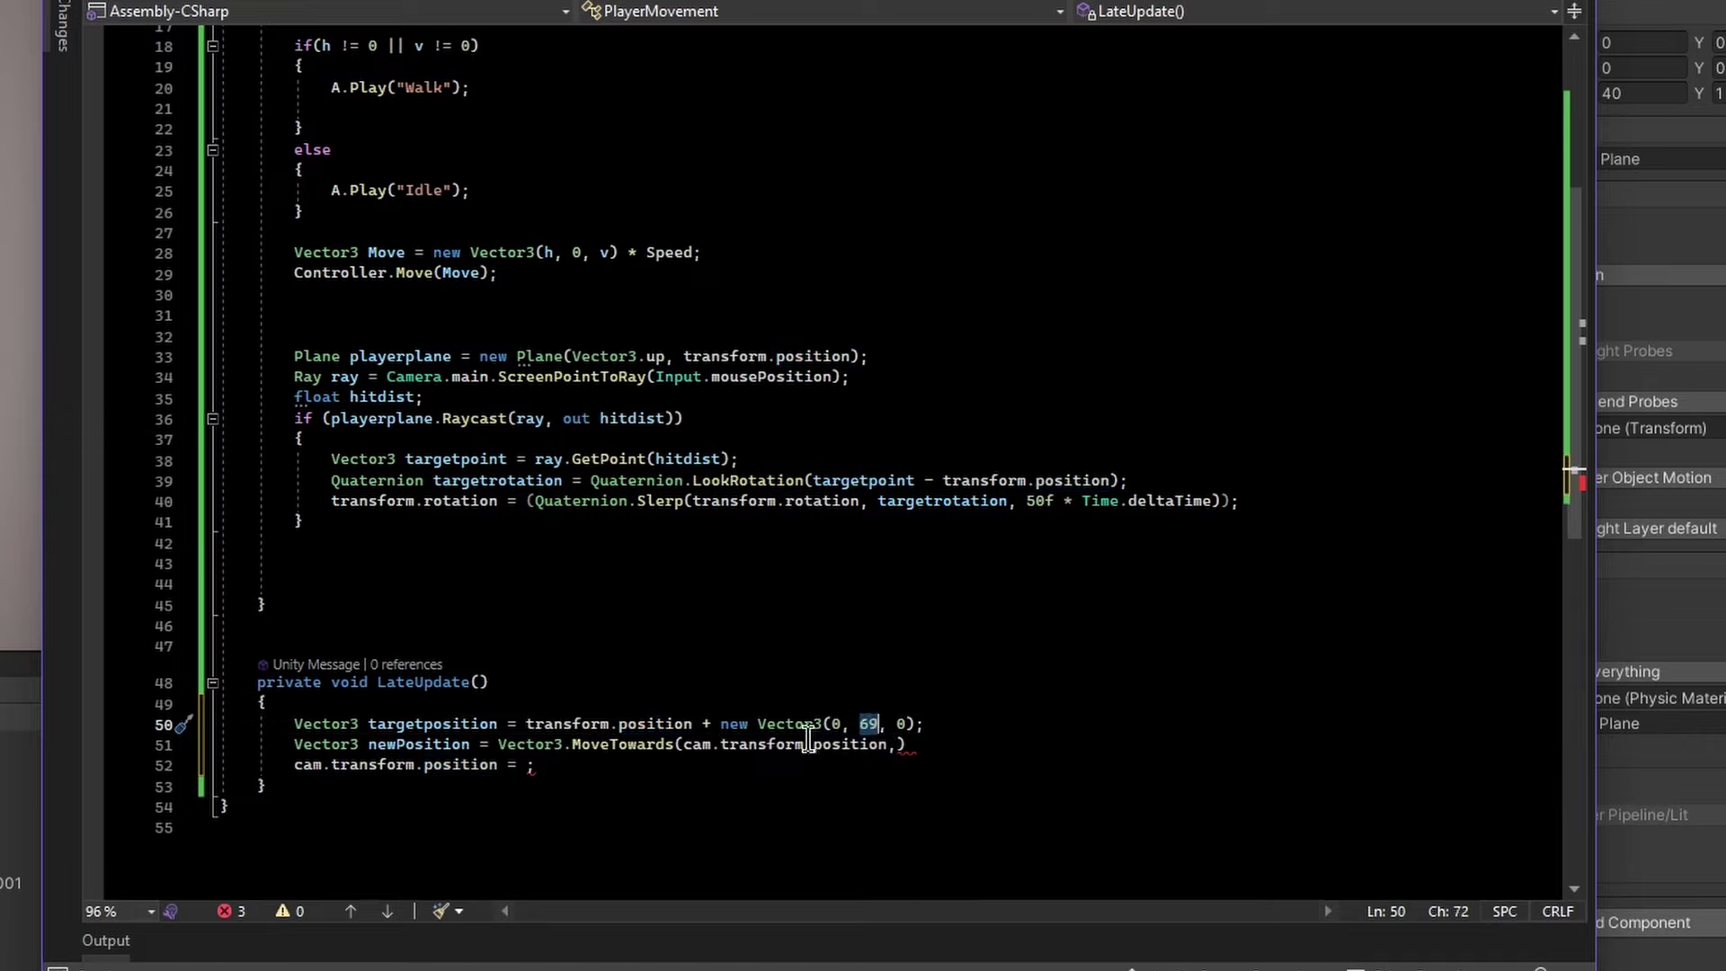
left_click(838, 724)
left_click(865, 723)
left_click_drag(895, 723, 871, 727)
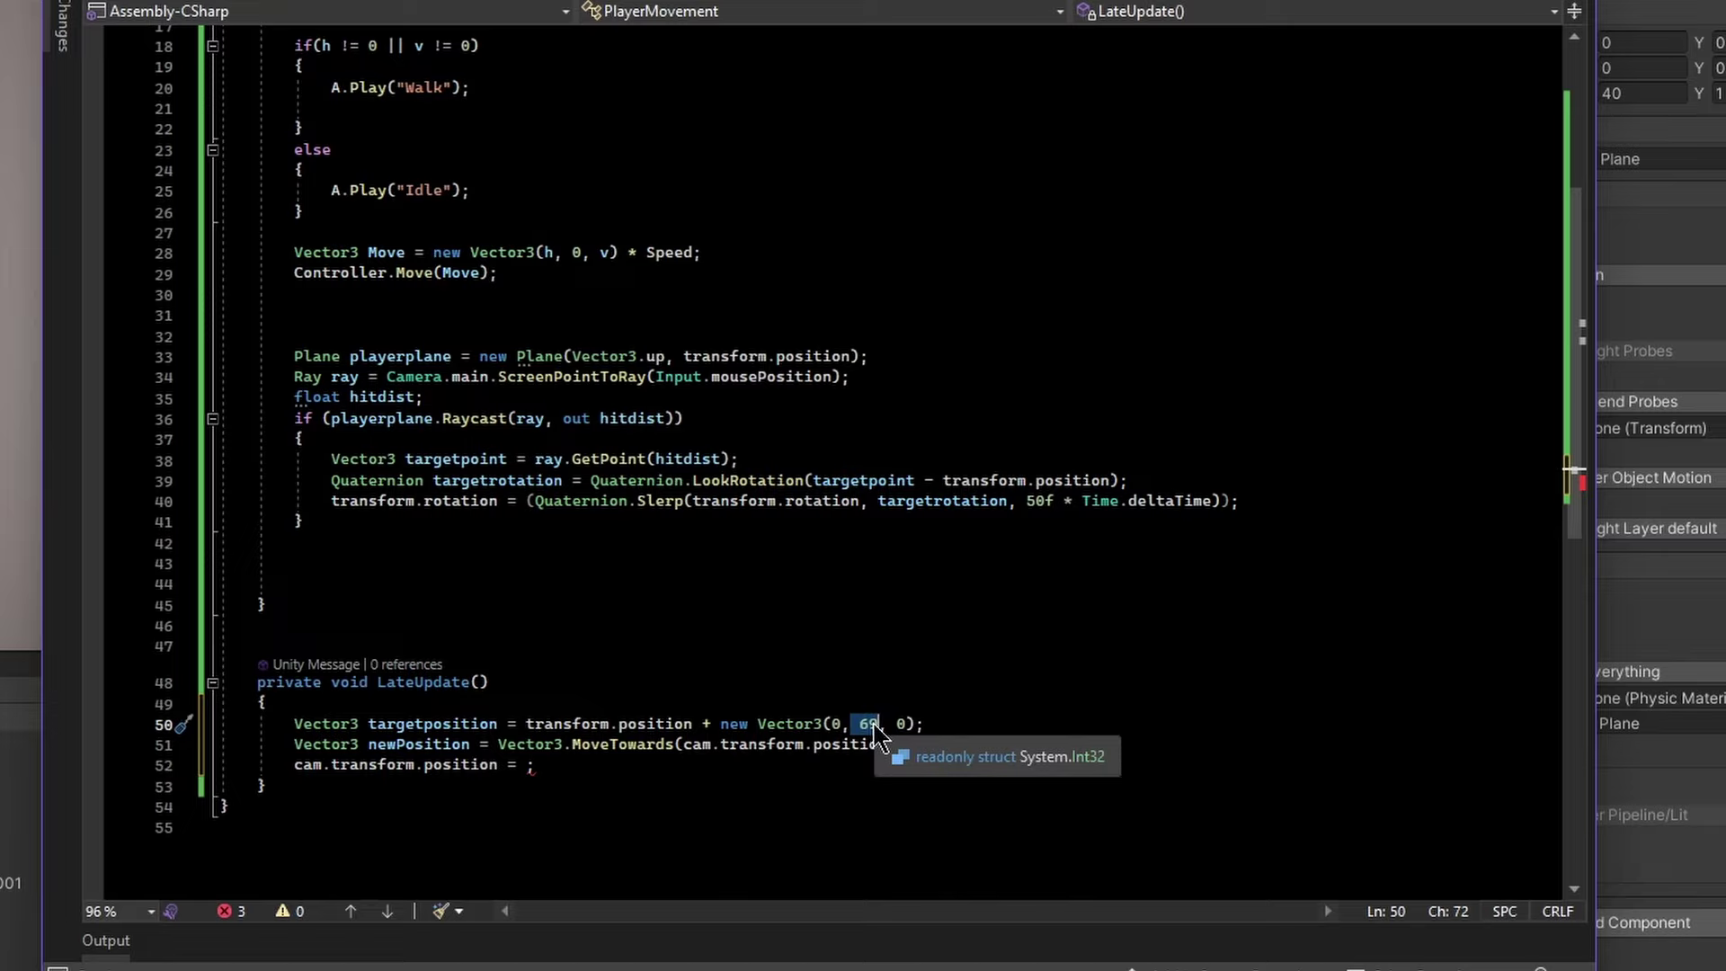
Add targetposition as the second argument of the MoveTowards call, followed by a comma
left_click(897, 744)
type(",")
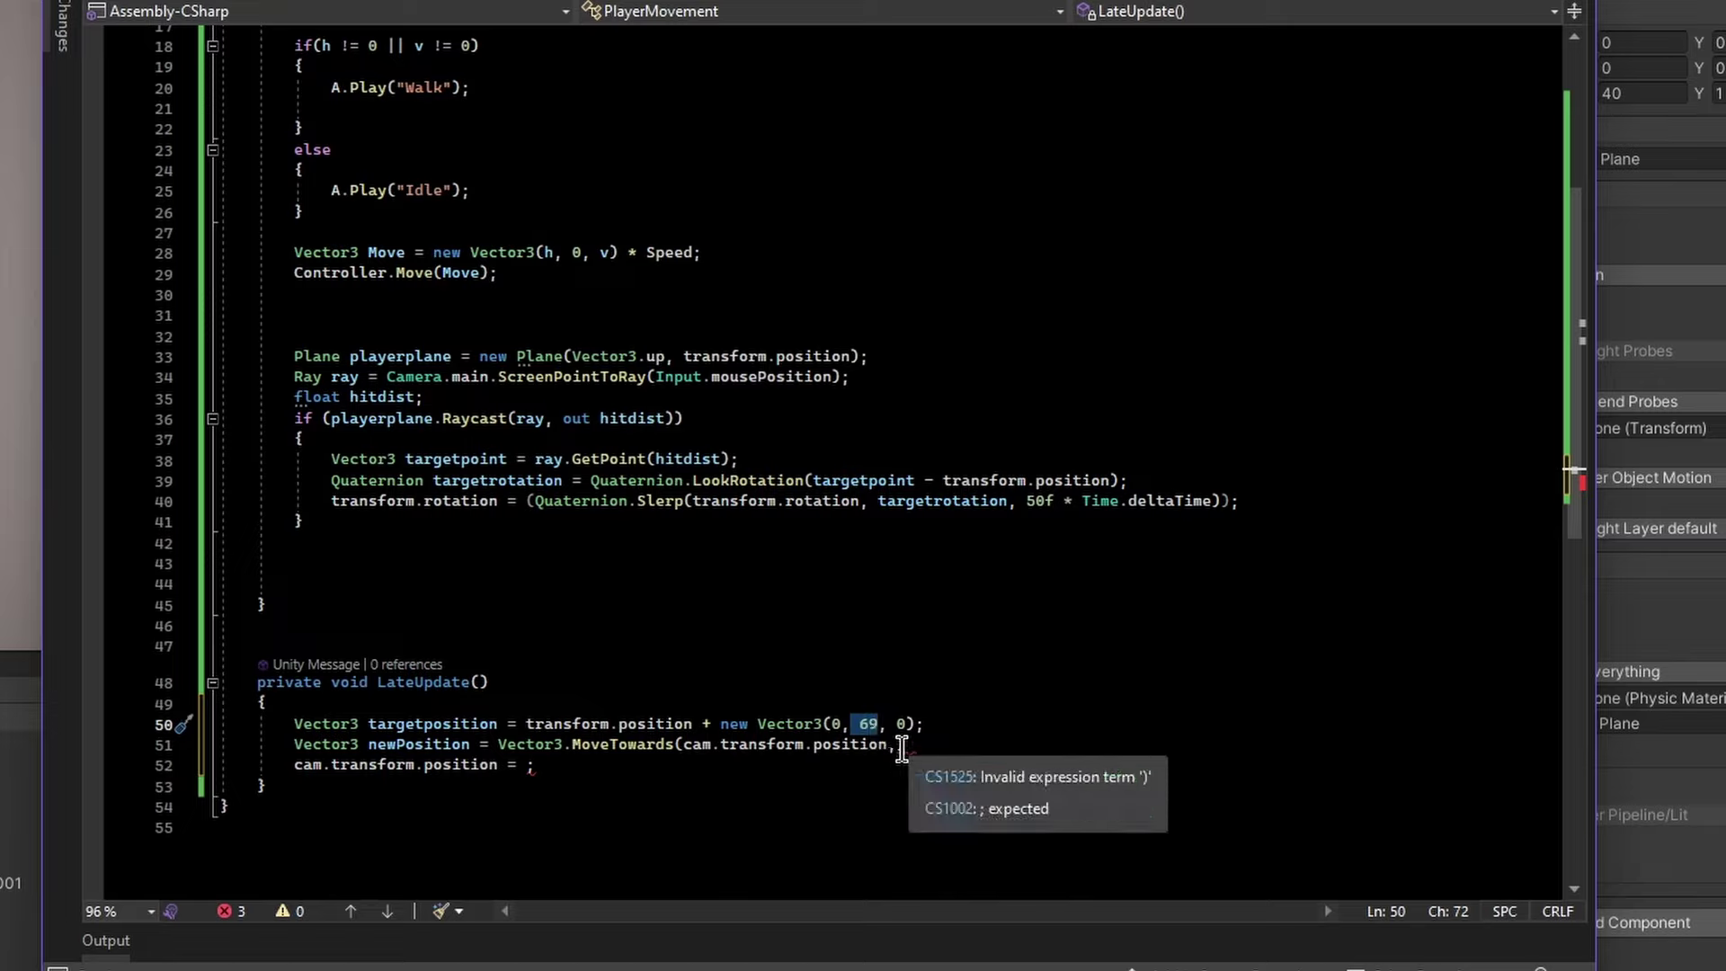
key("Left")
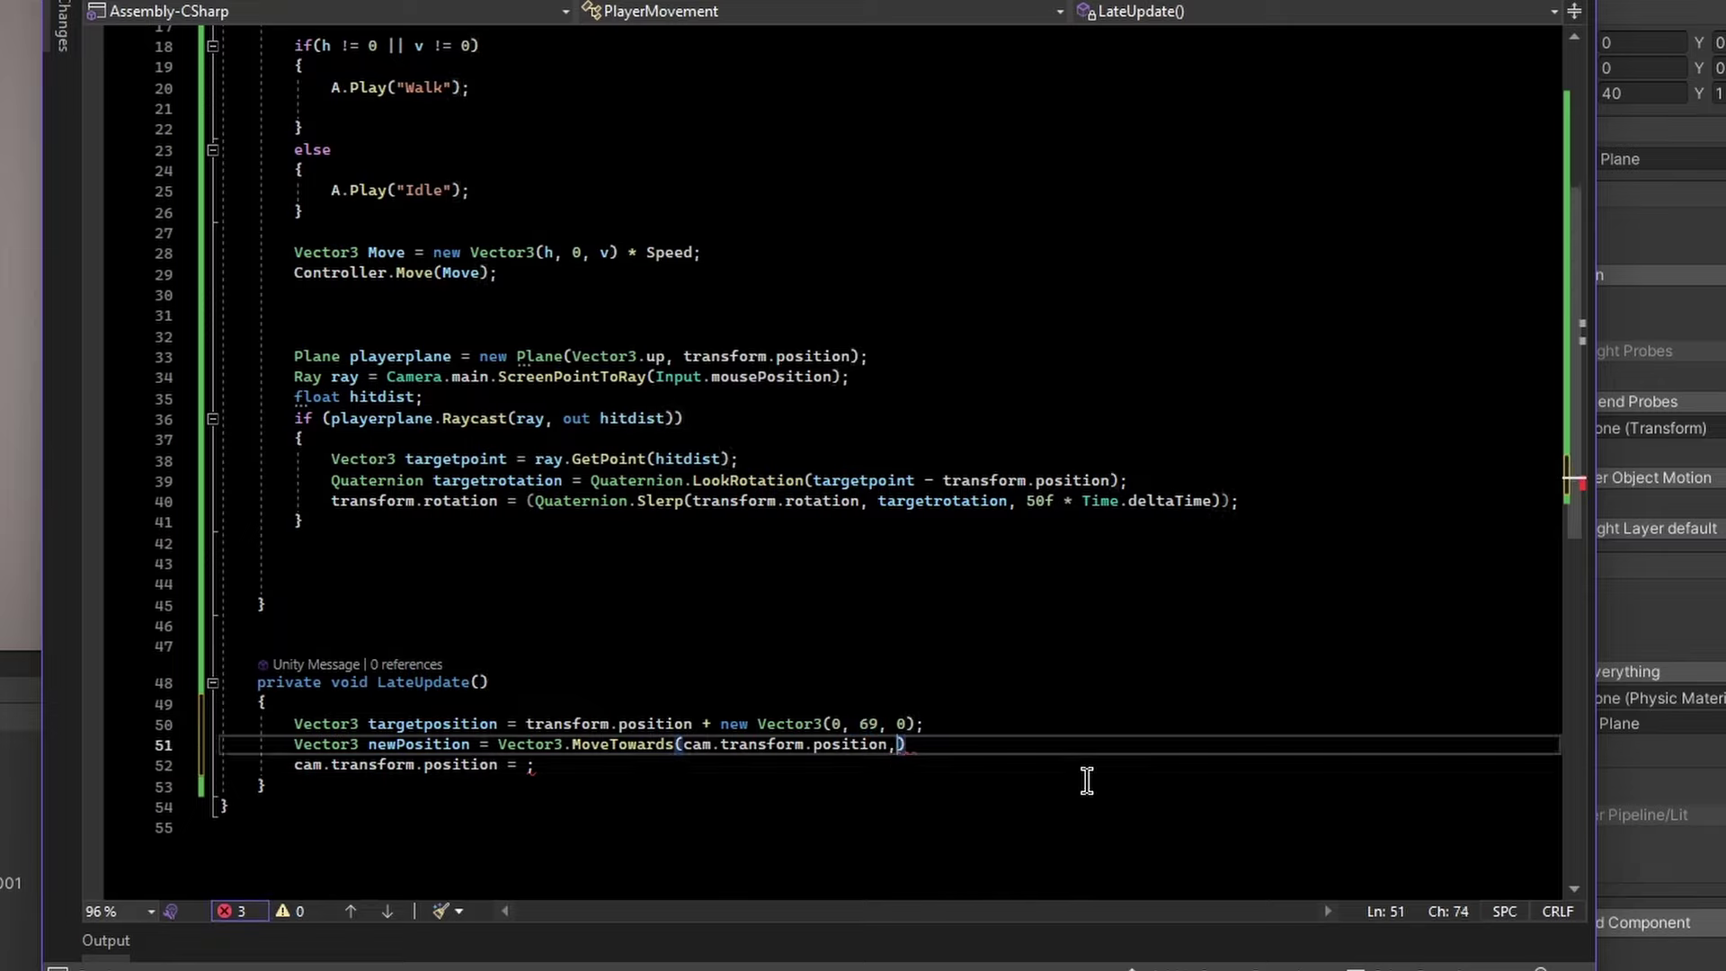
type("targetposition,")
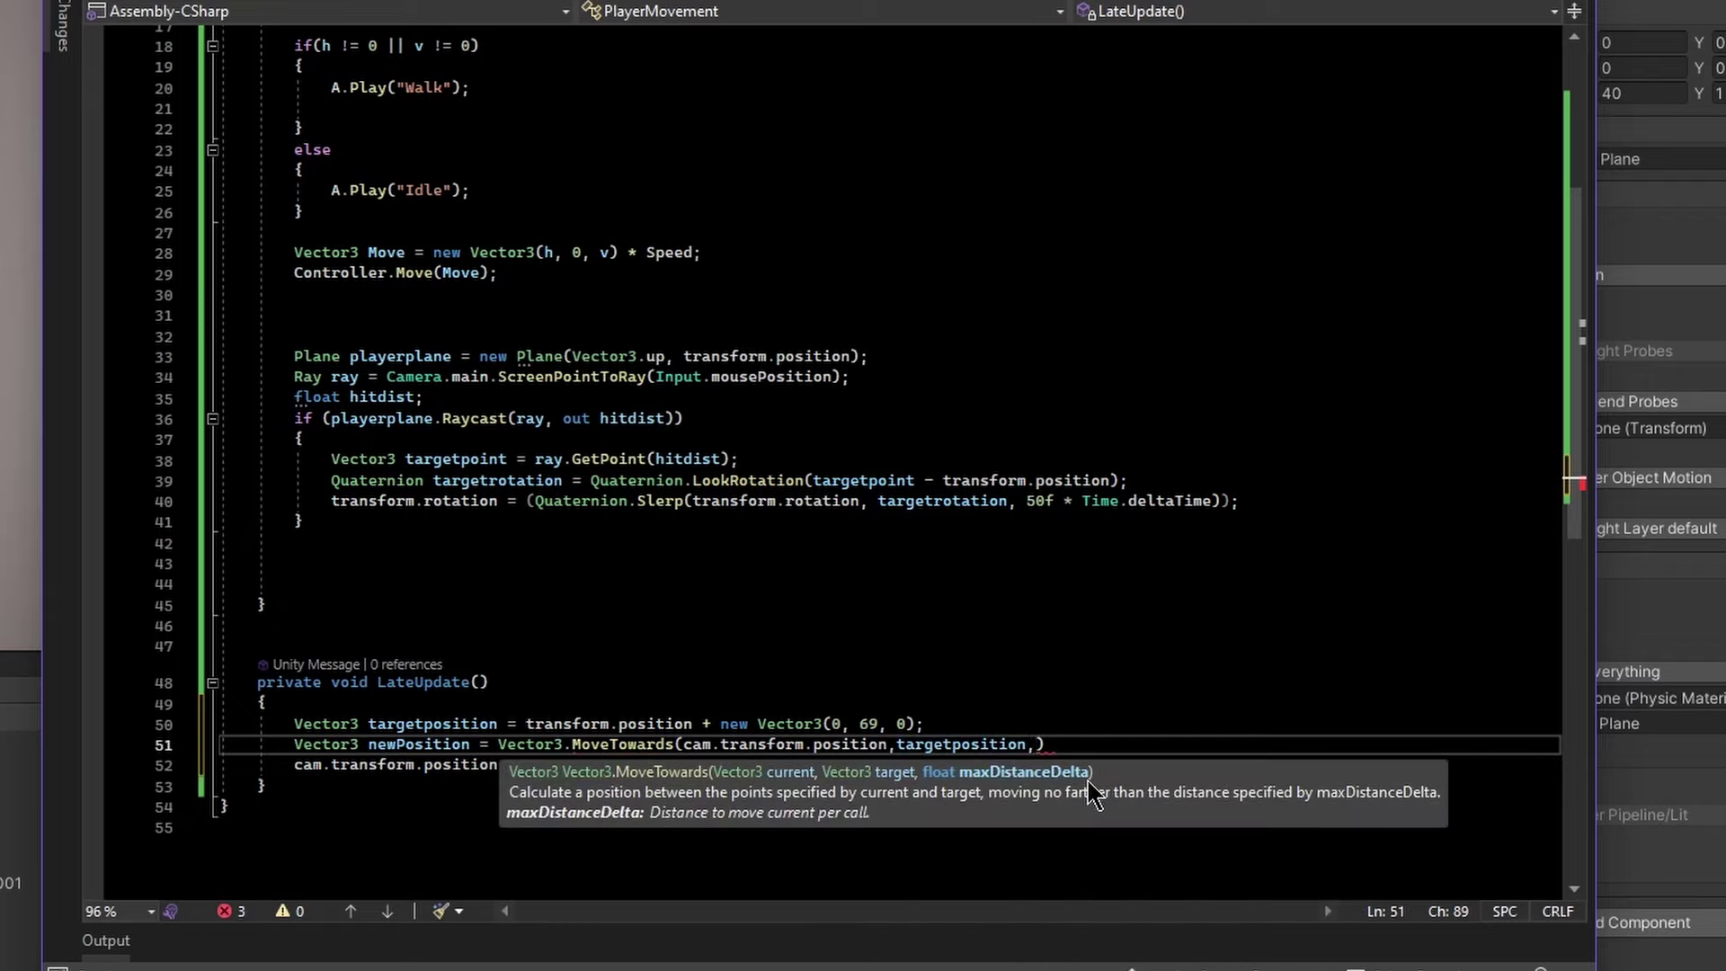
Copy the Time.deltaTime term from the Slerp call as MoveTowards' third argument, change it to 1f * Time.deltaTime, and end the statement with a semicolon
left_click_drag(1213, 501, 1027, 512)
key("ctrl+c")
left_click(1036, 744)
key("ctrl+v")
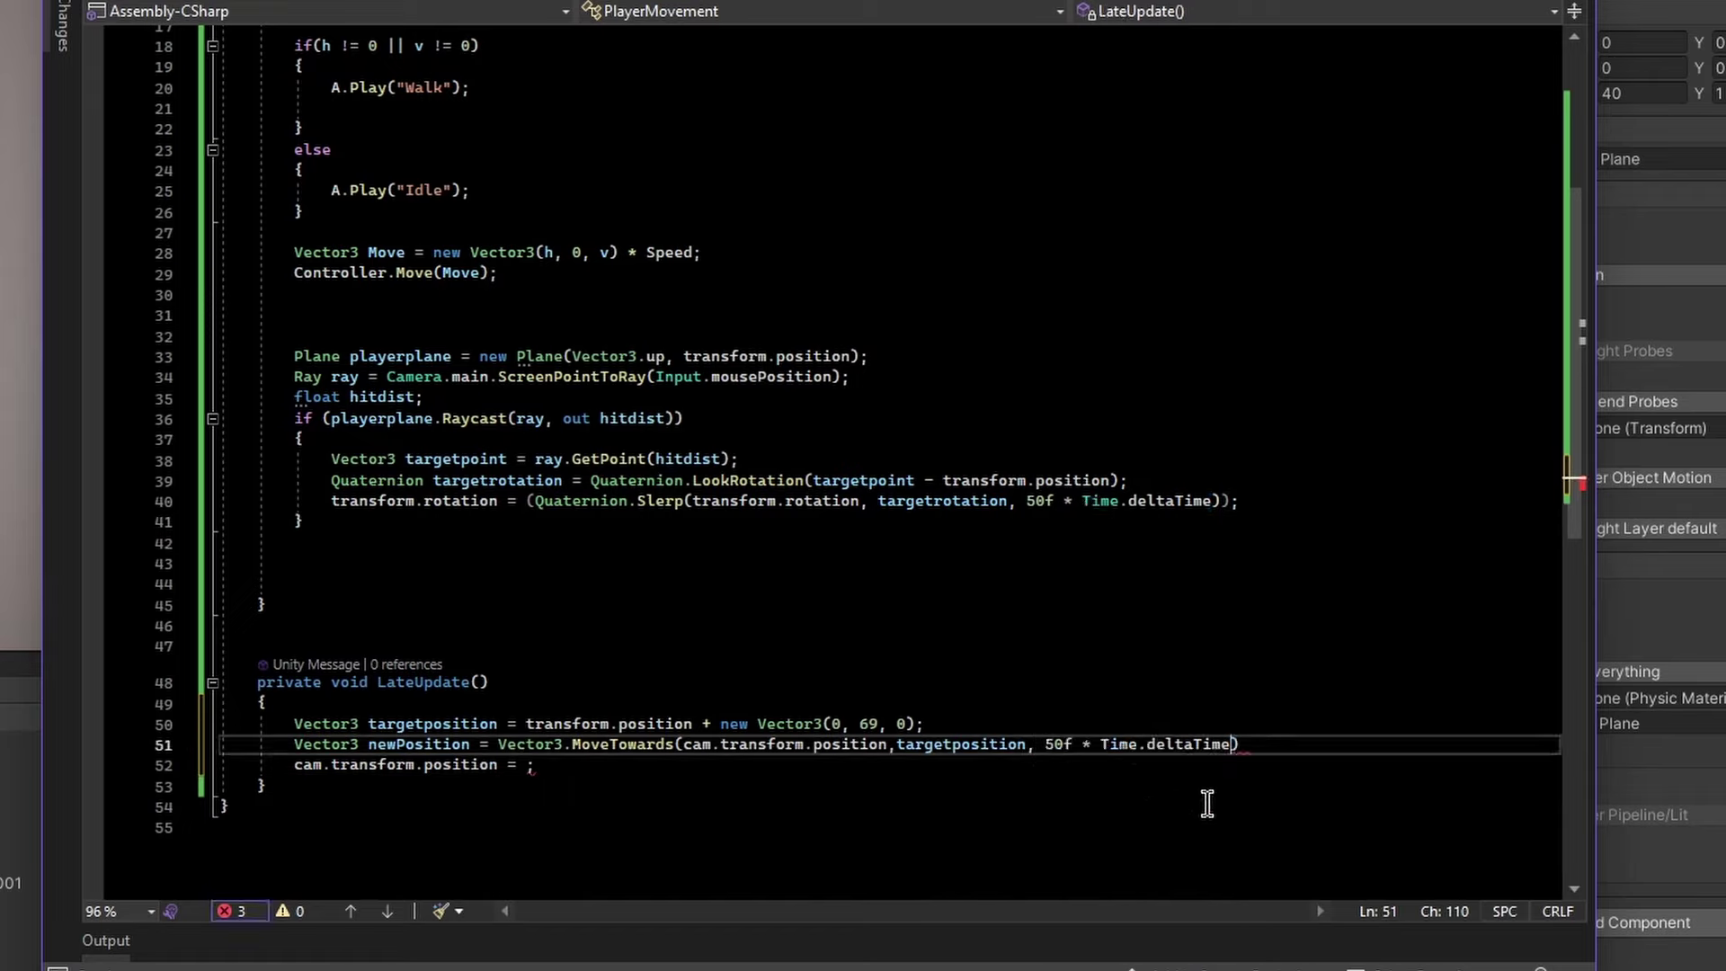
double_click(1045, 745)
type("1f")
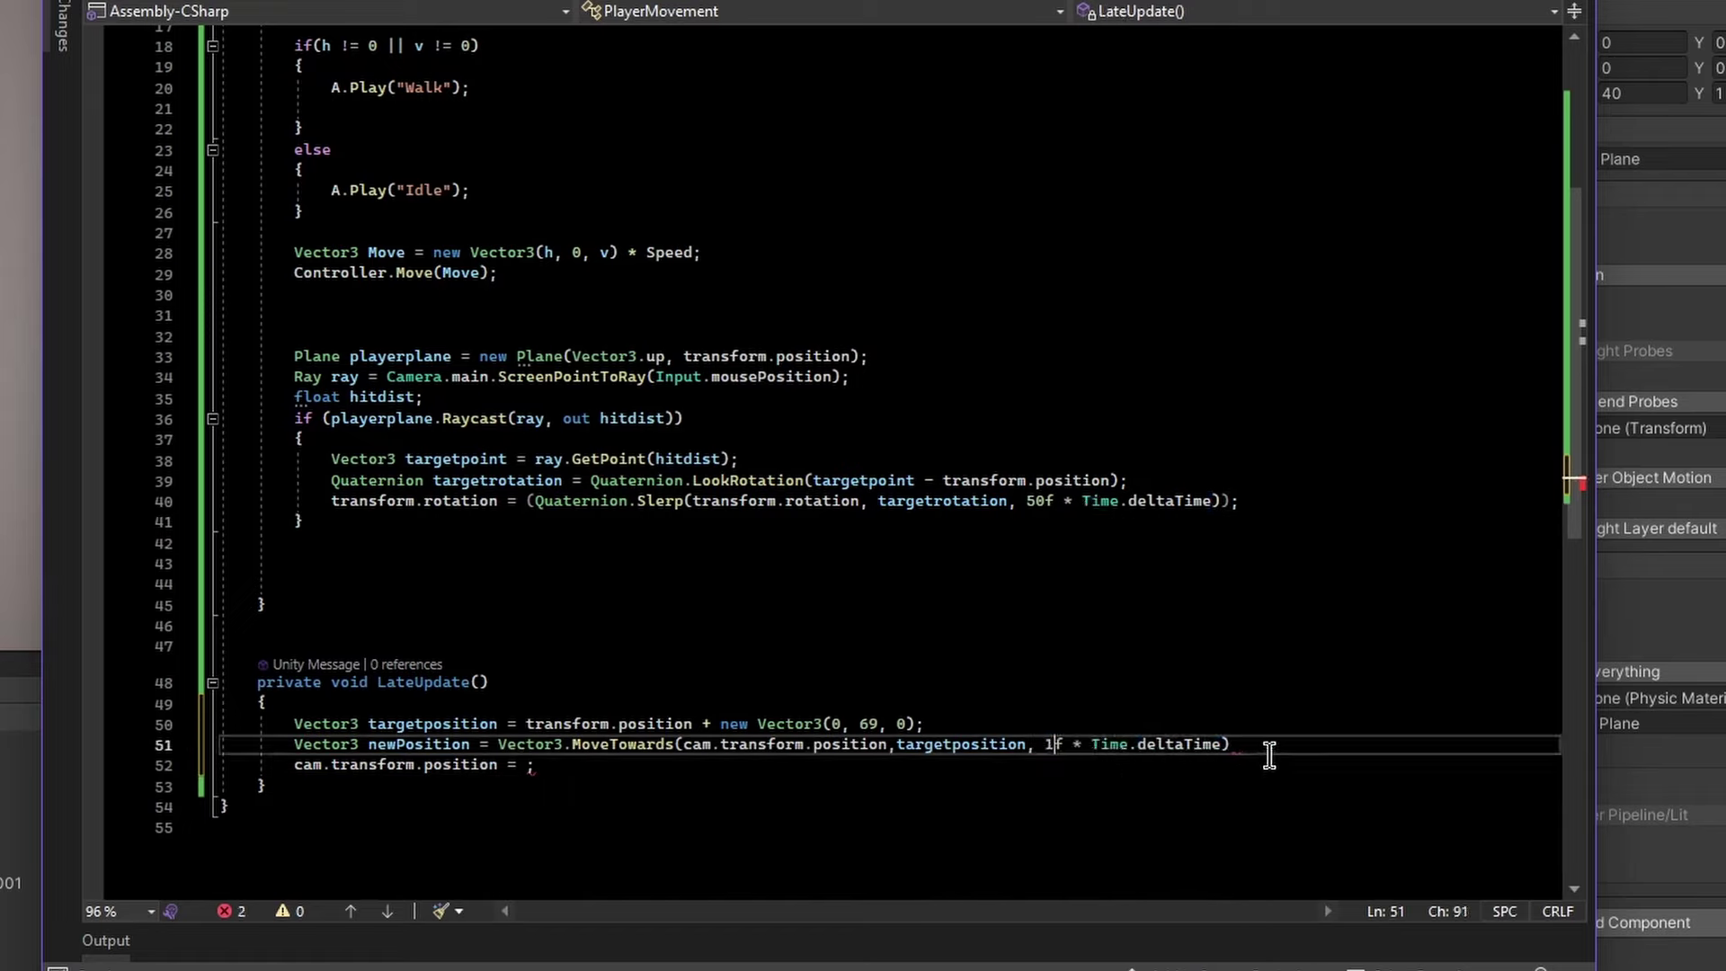
left_click(1271, 746)
type(";")
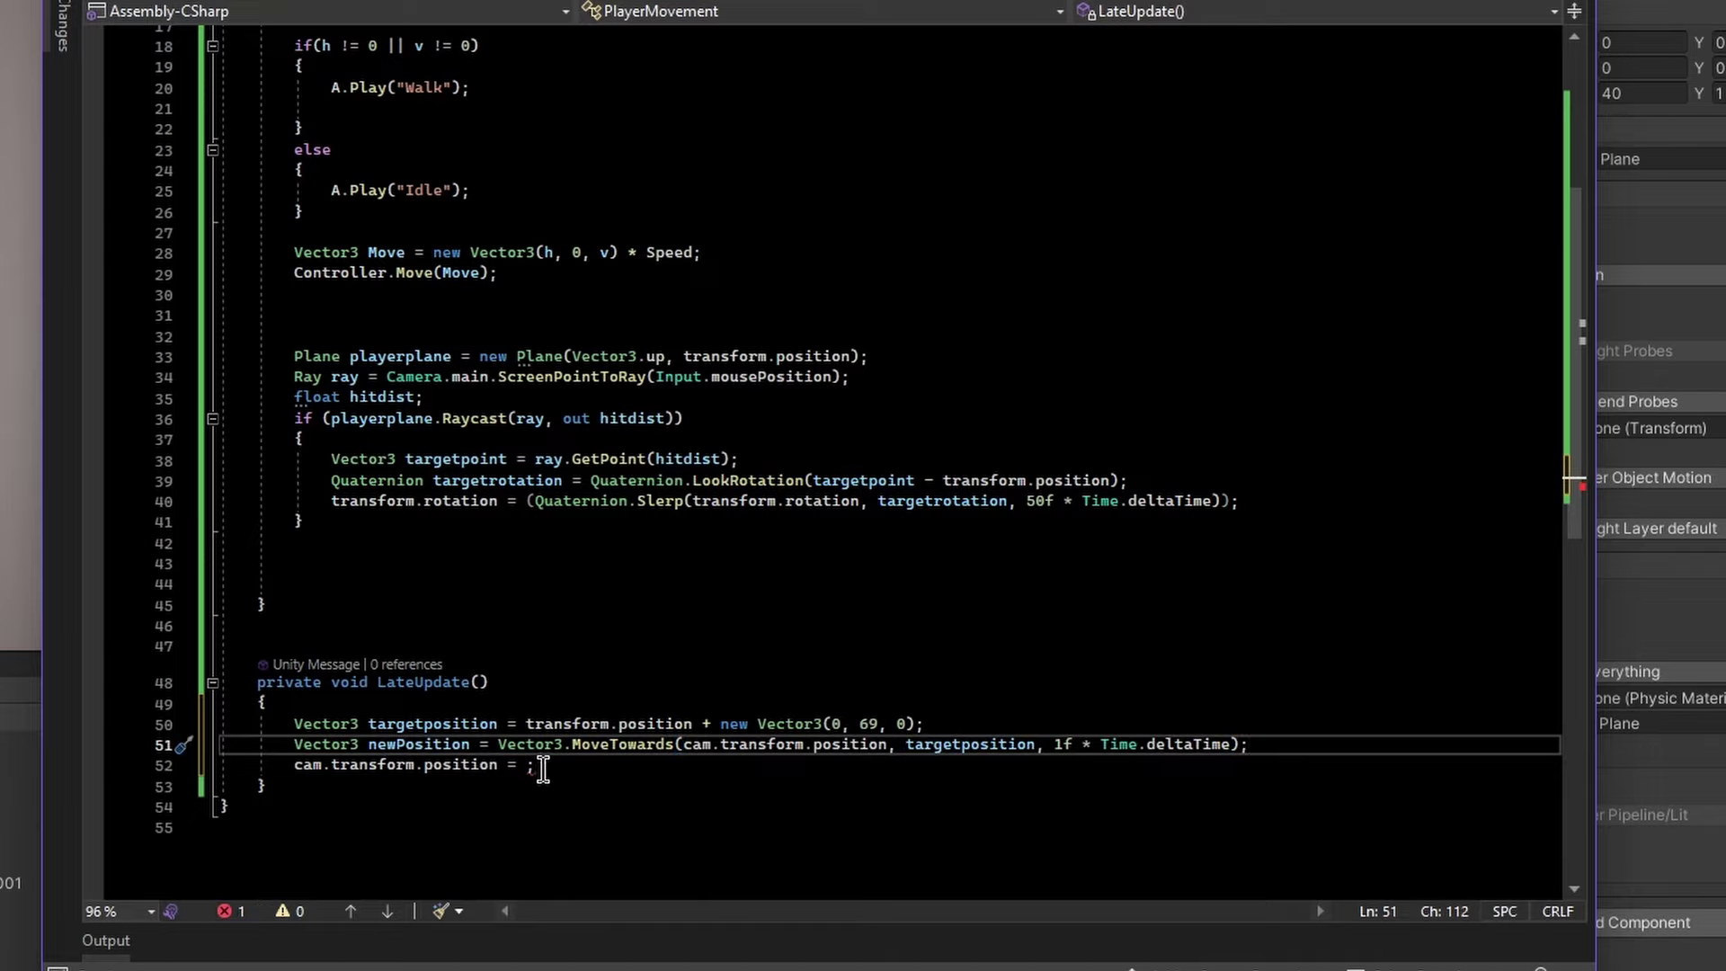
Complete the camera assignment in LateUpdate as cam.transform.position = newPosition;
double_click(442, 744)
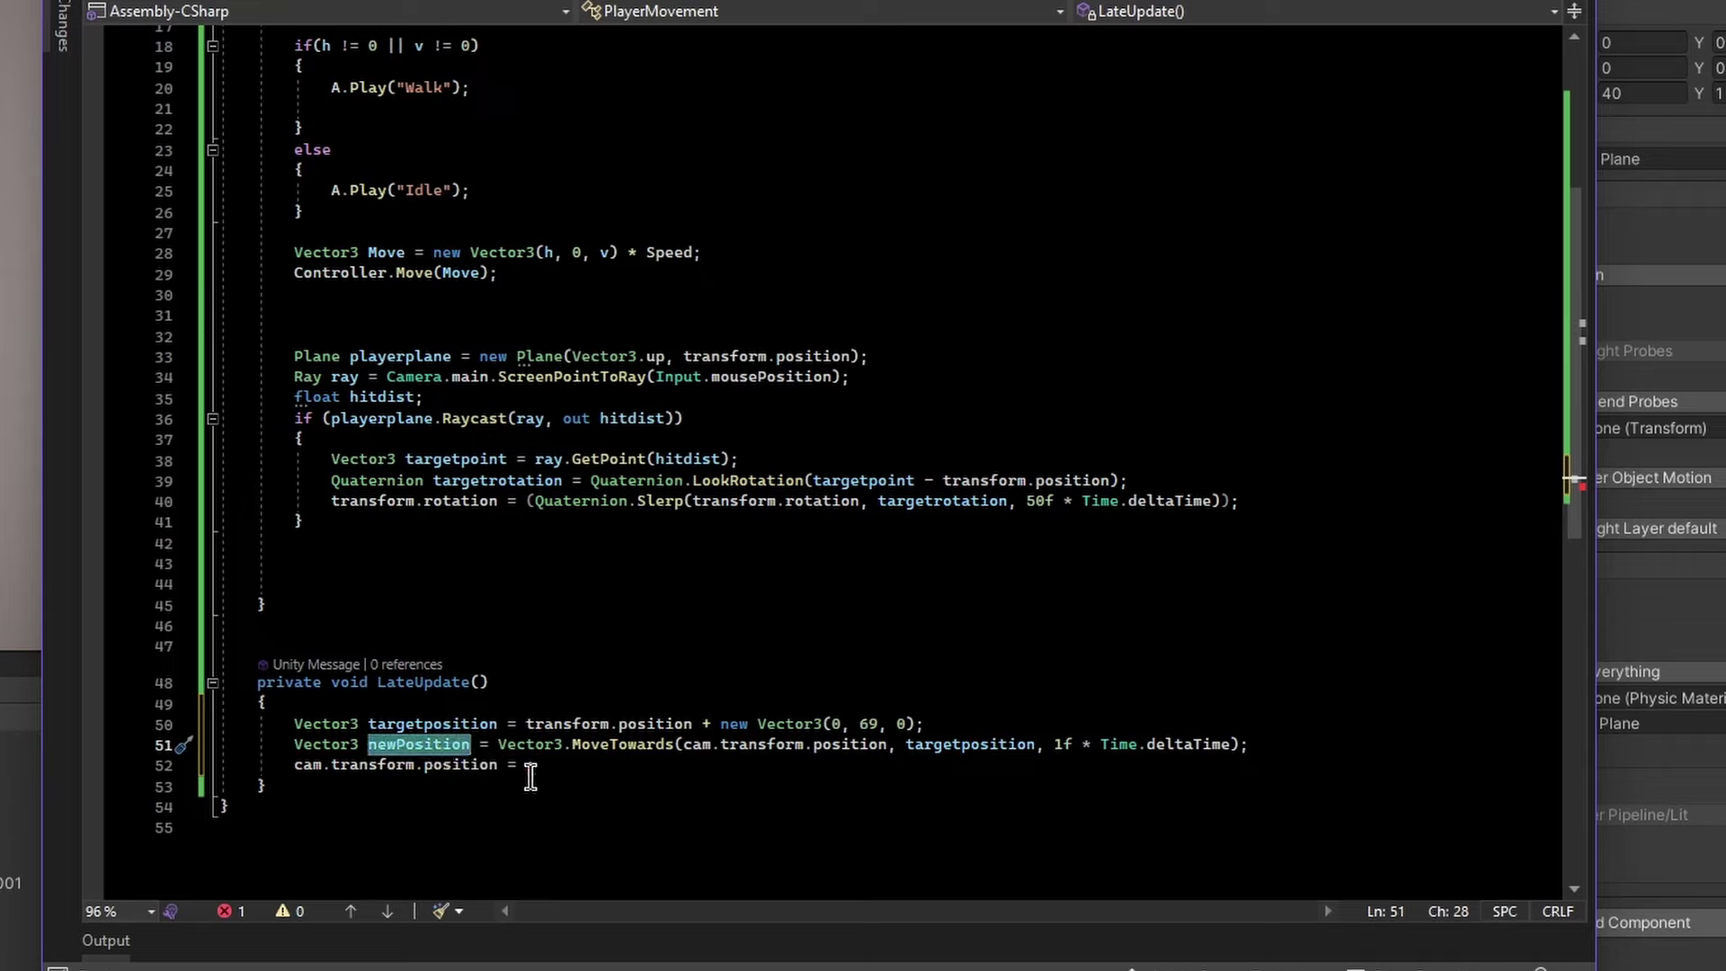
left_click(530, 771)
key("ctrl+v")
type(";")
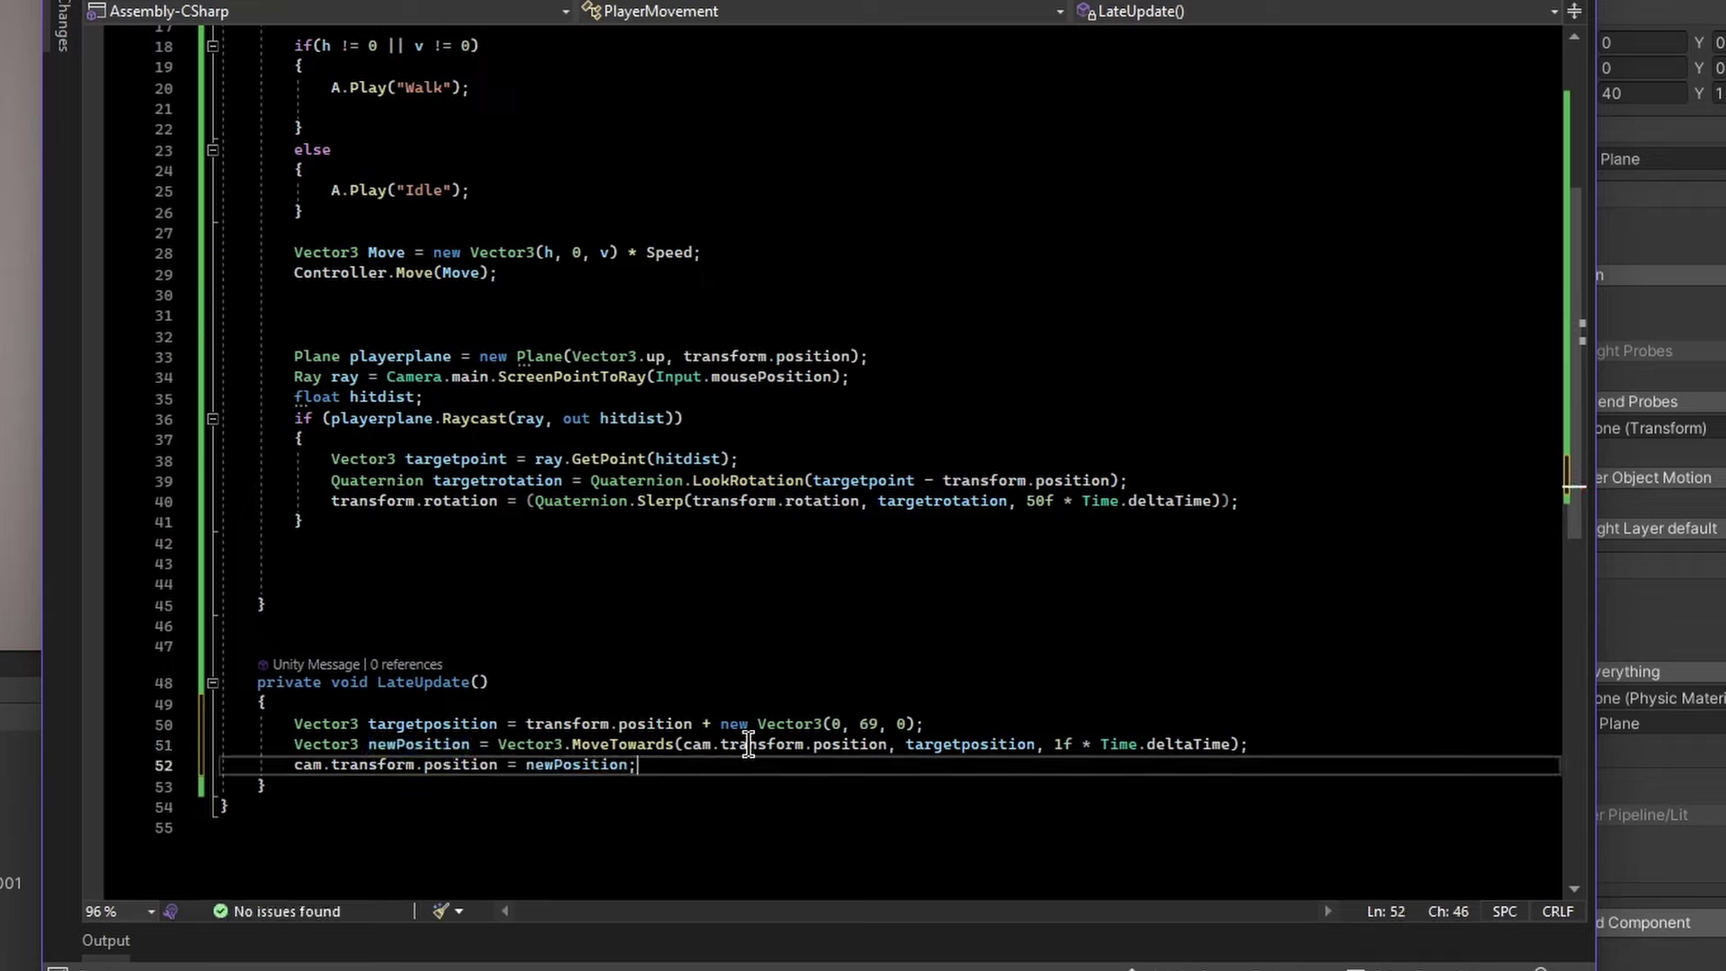
Review the MoveTowards arguments, save the PlayerMovement script, and switch to Unity
left_click(748, 745)
double_click(1012, 746)
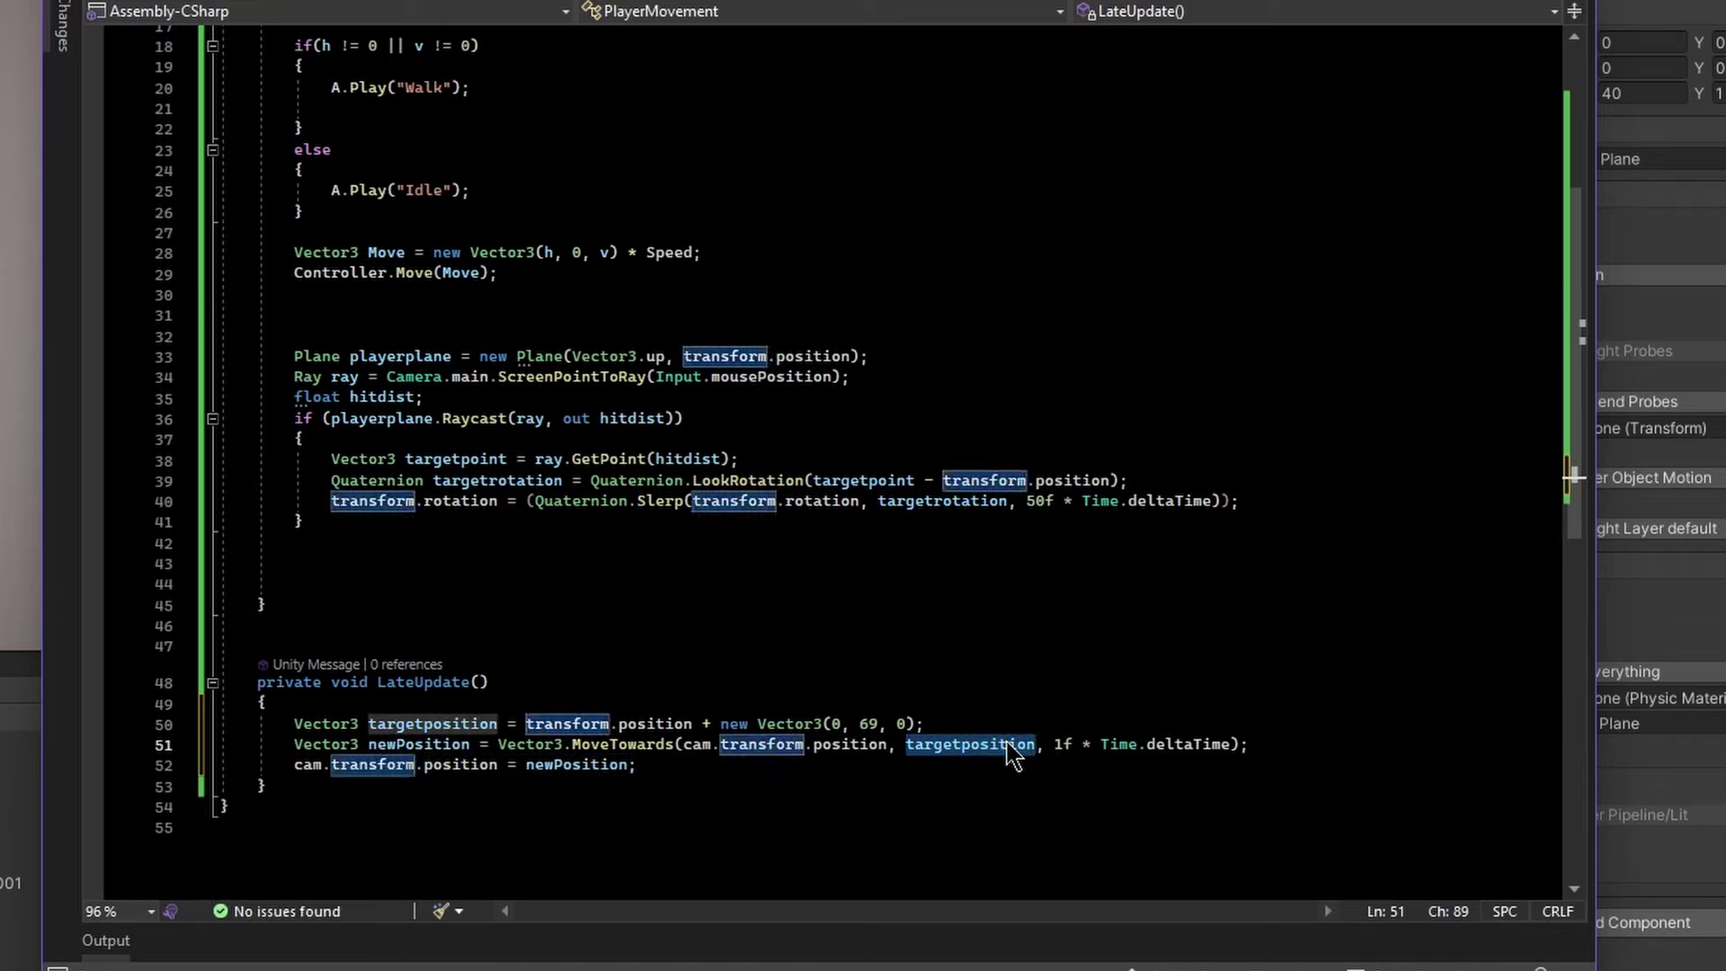
left_click_drag(1054, 746, 1224, 746)
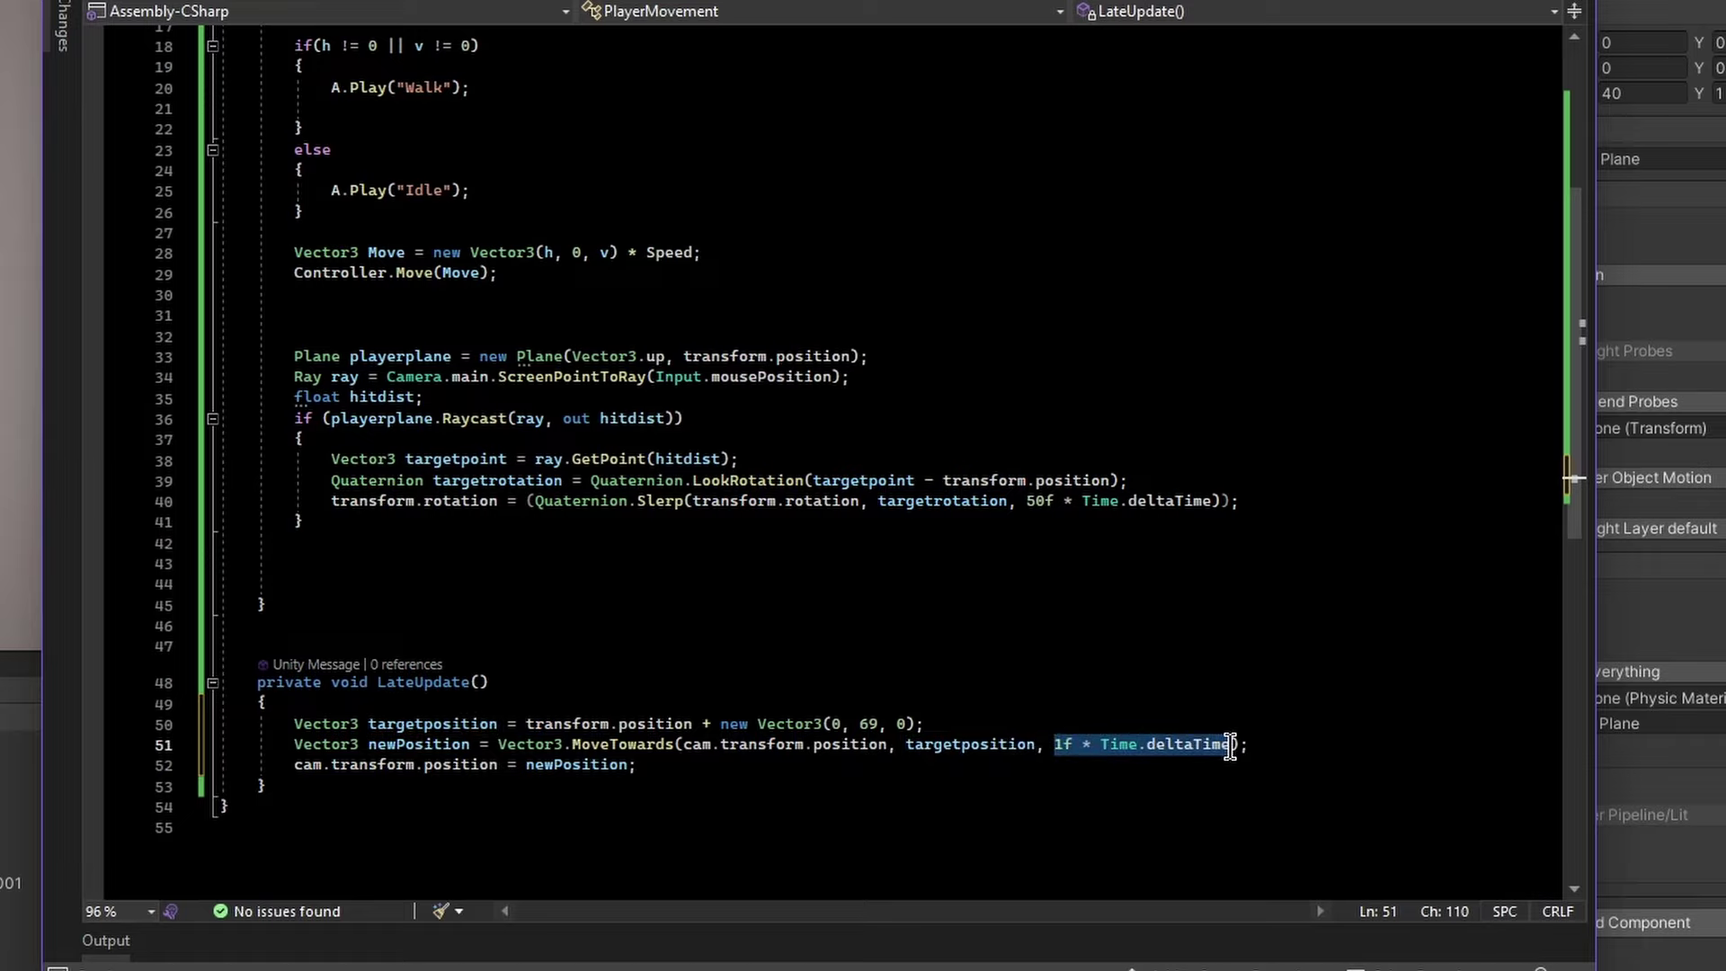
key("ctrl+s")
key("alt+Tab")
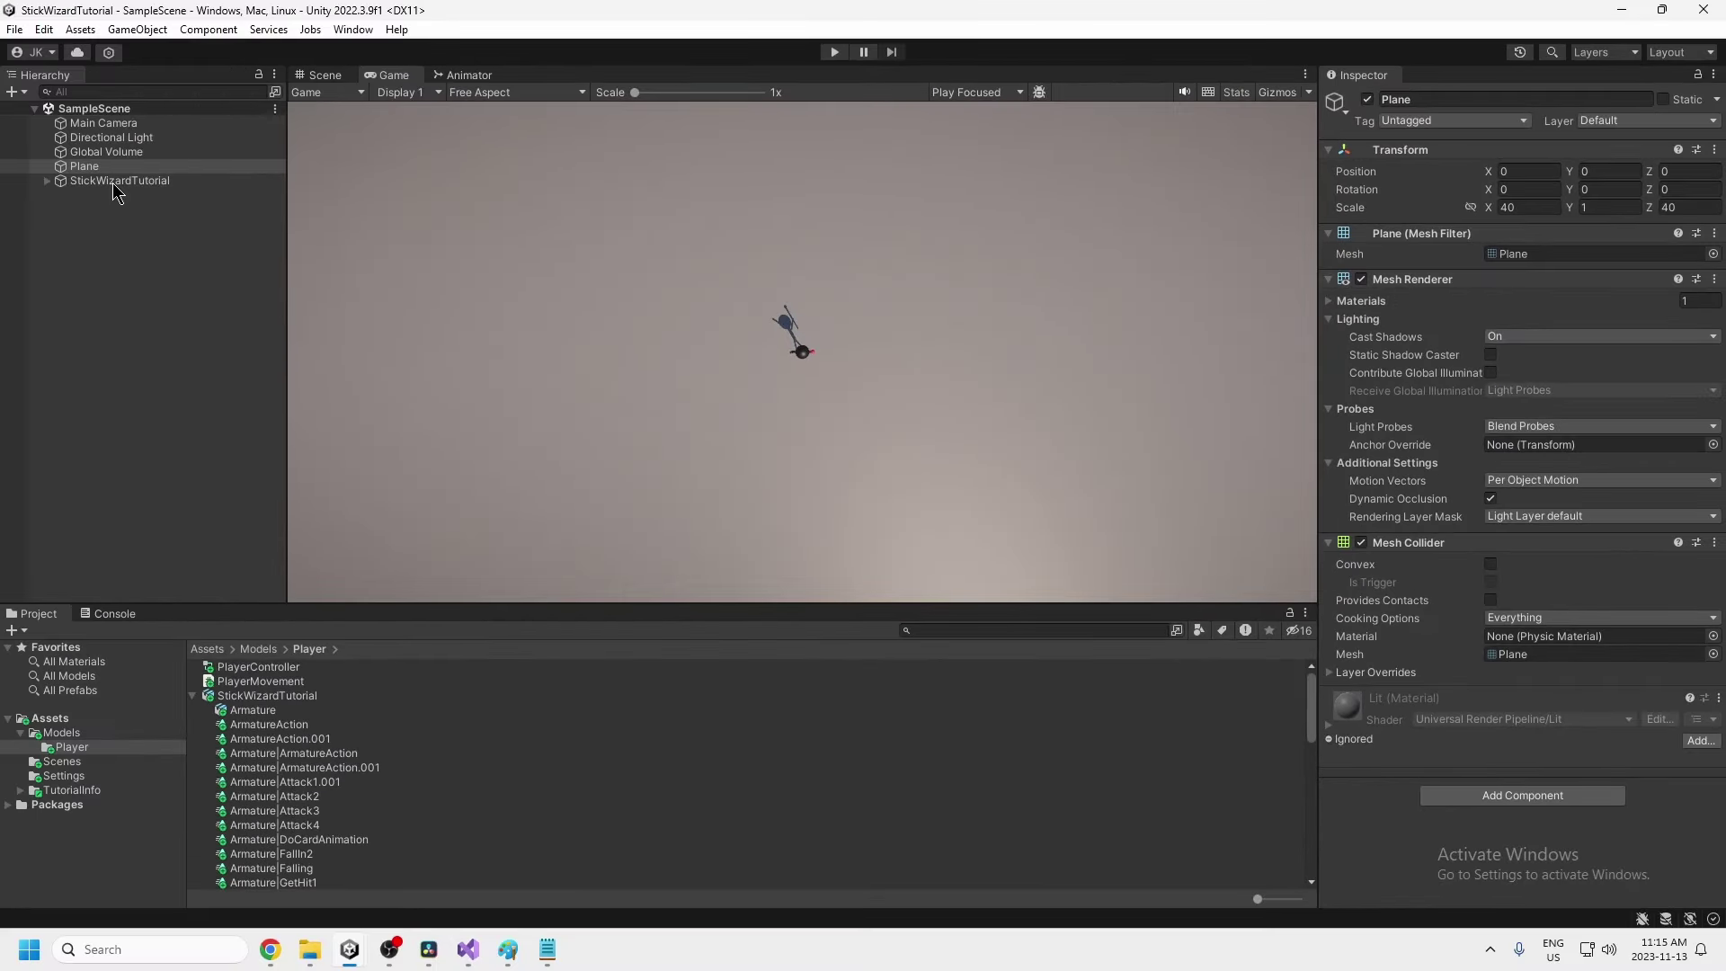
Select StickWizardTutorial and assign Main Camera to the Cam field of its Player Movement script
left_click(114, 181)
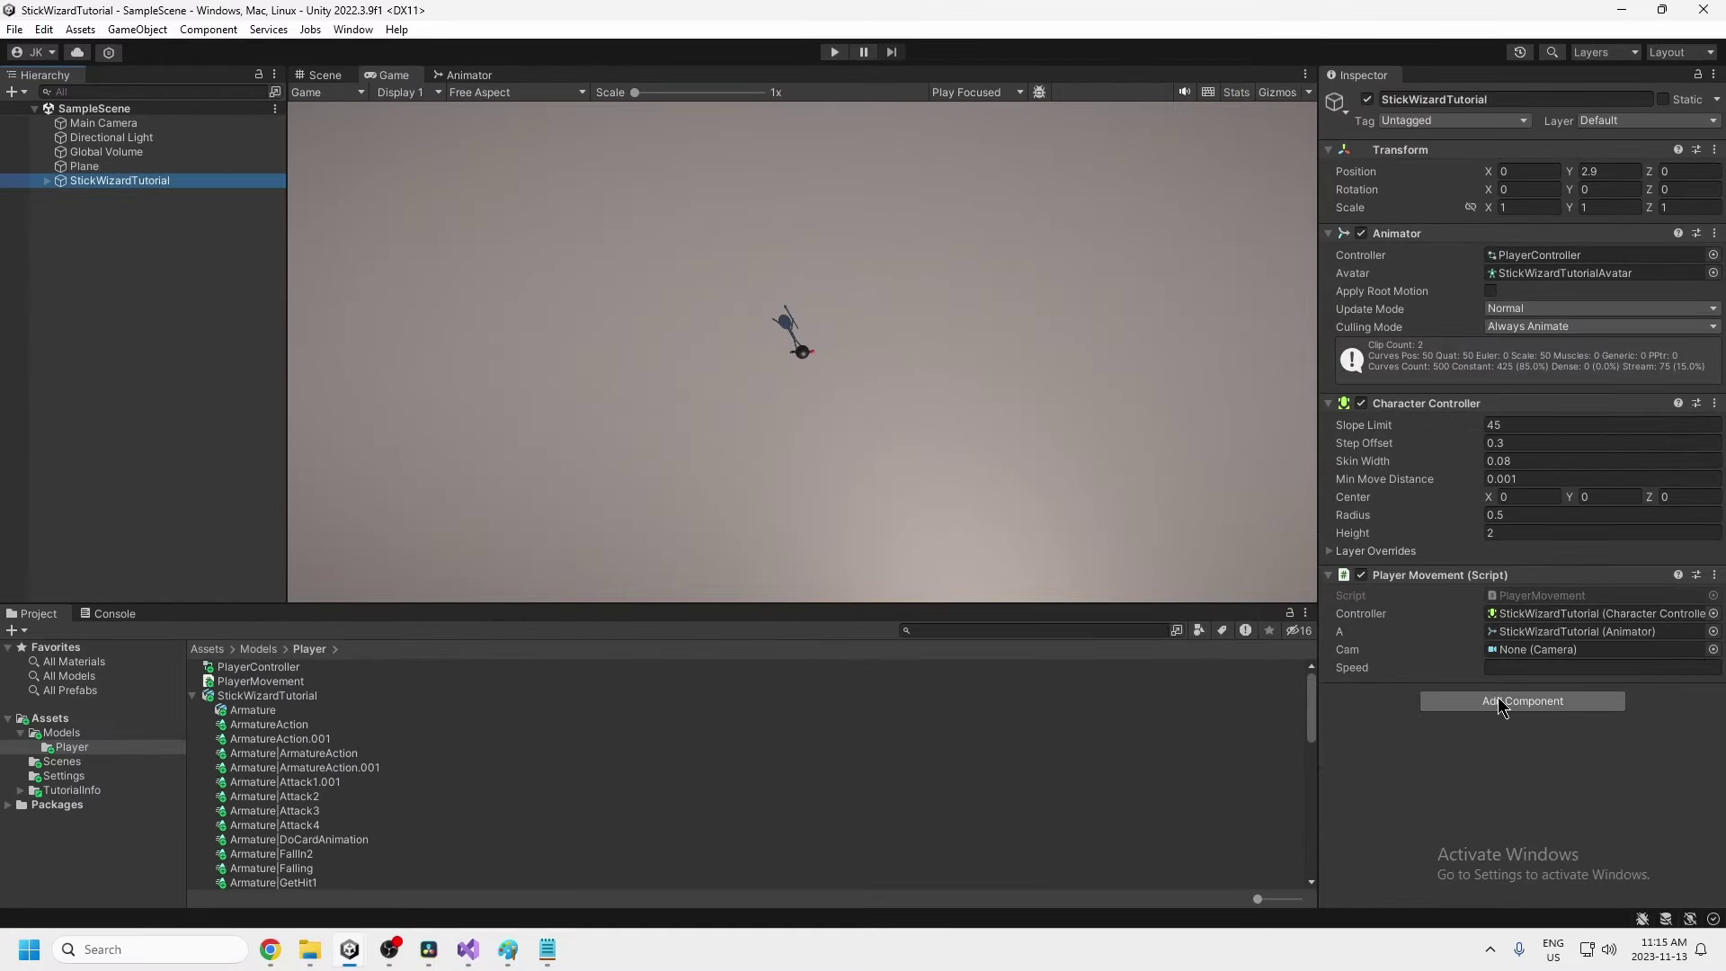
left_click_drag(101, 135, 1528, 651)
key("BackSpace")
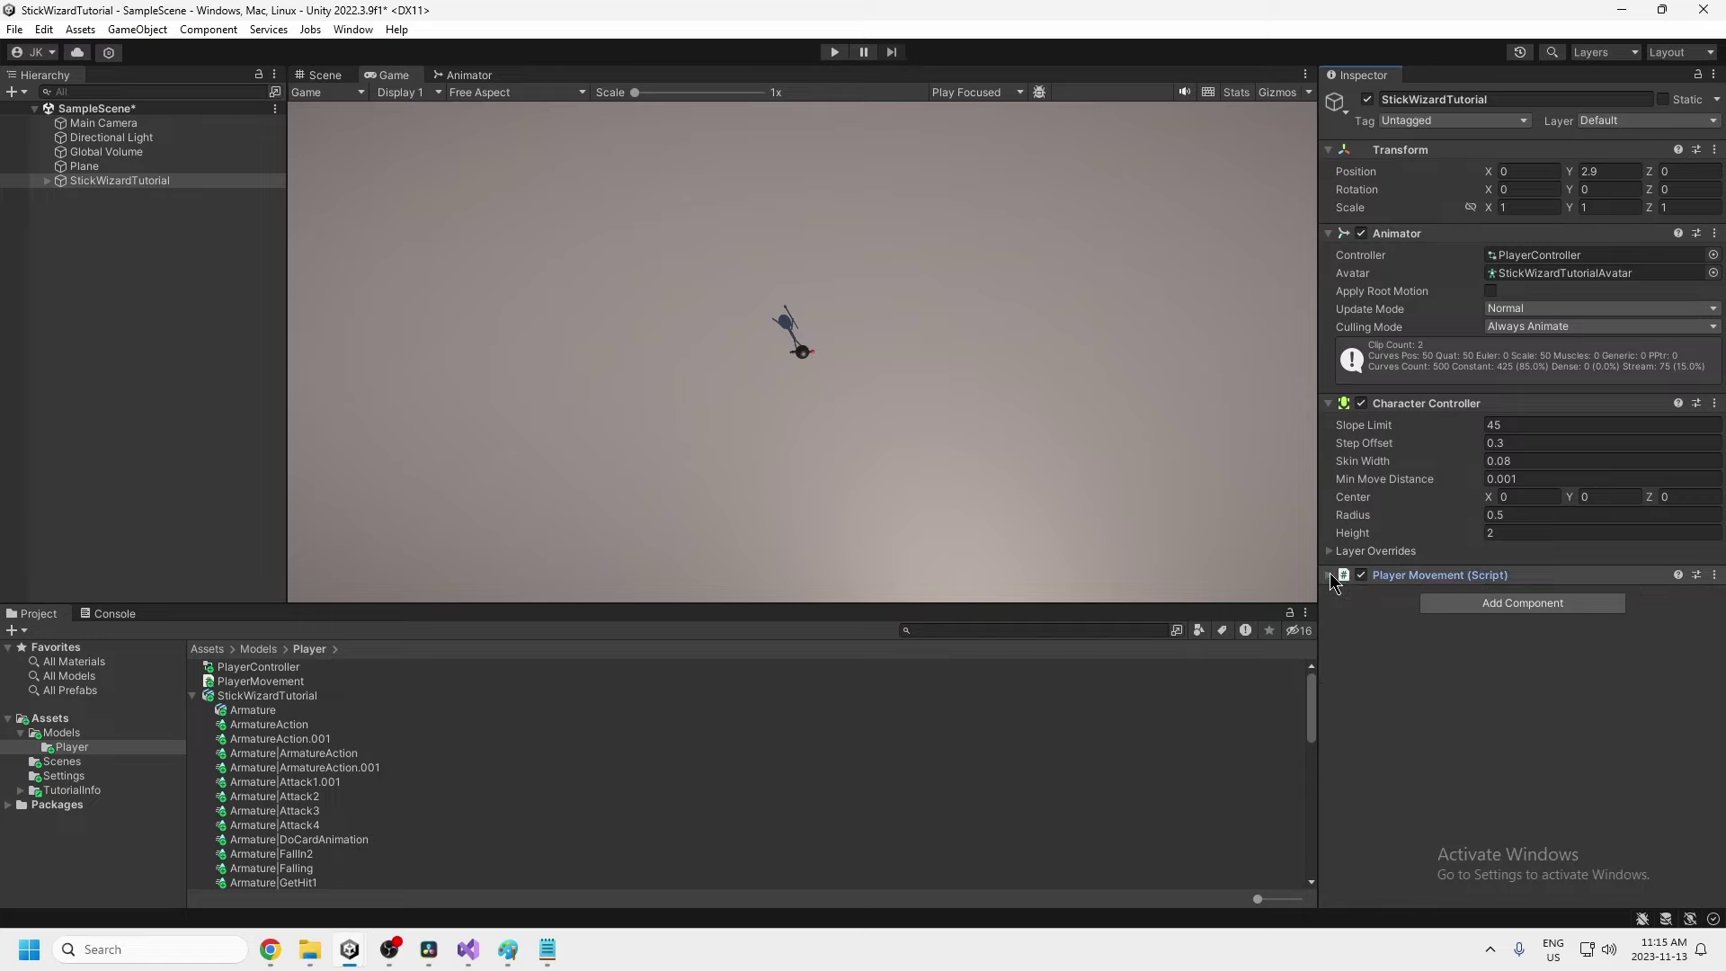
Reset the Player Movement component and reassign StickWizardTutorial to Controller and A, and Main Camera to Cam
right_click(1714, 599)
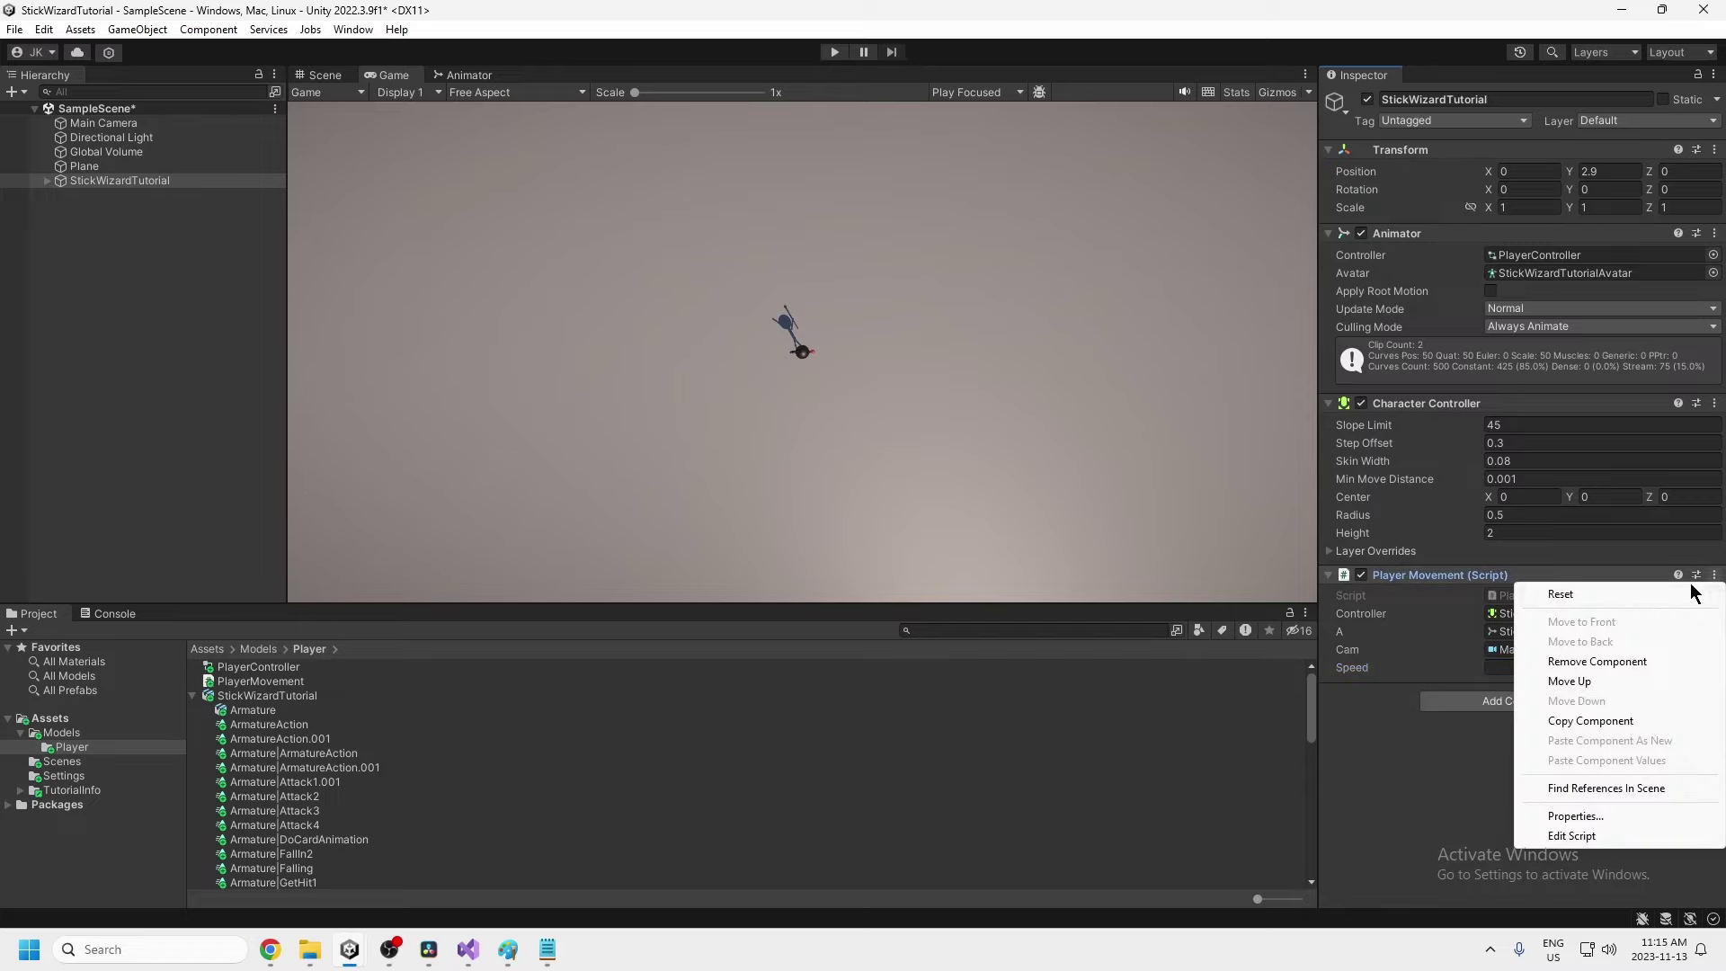
left_click(1556, 593)
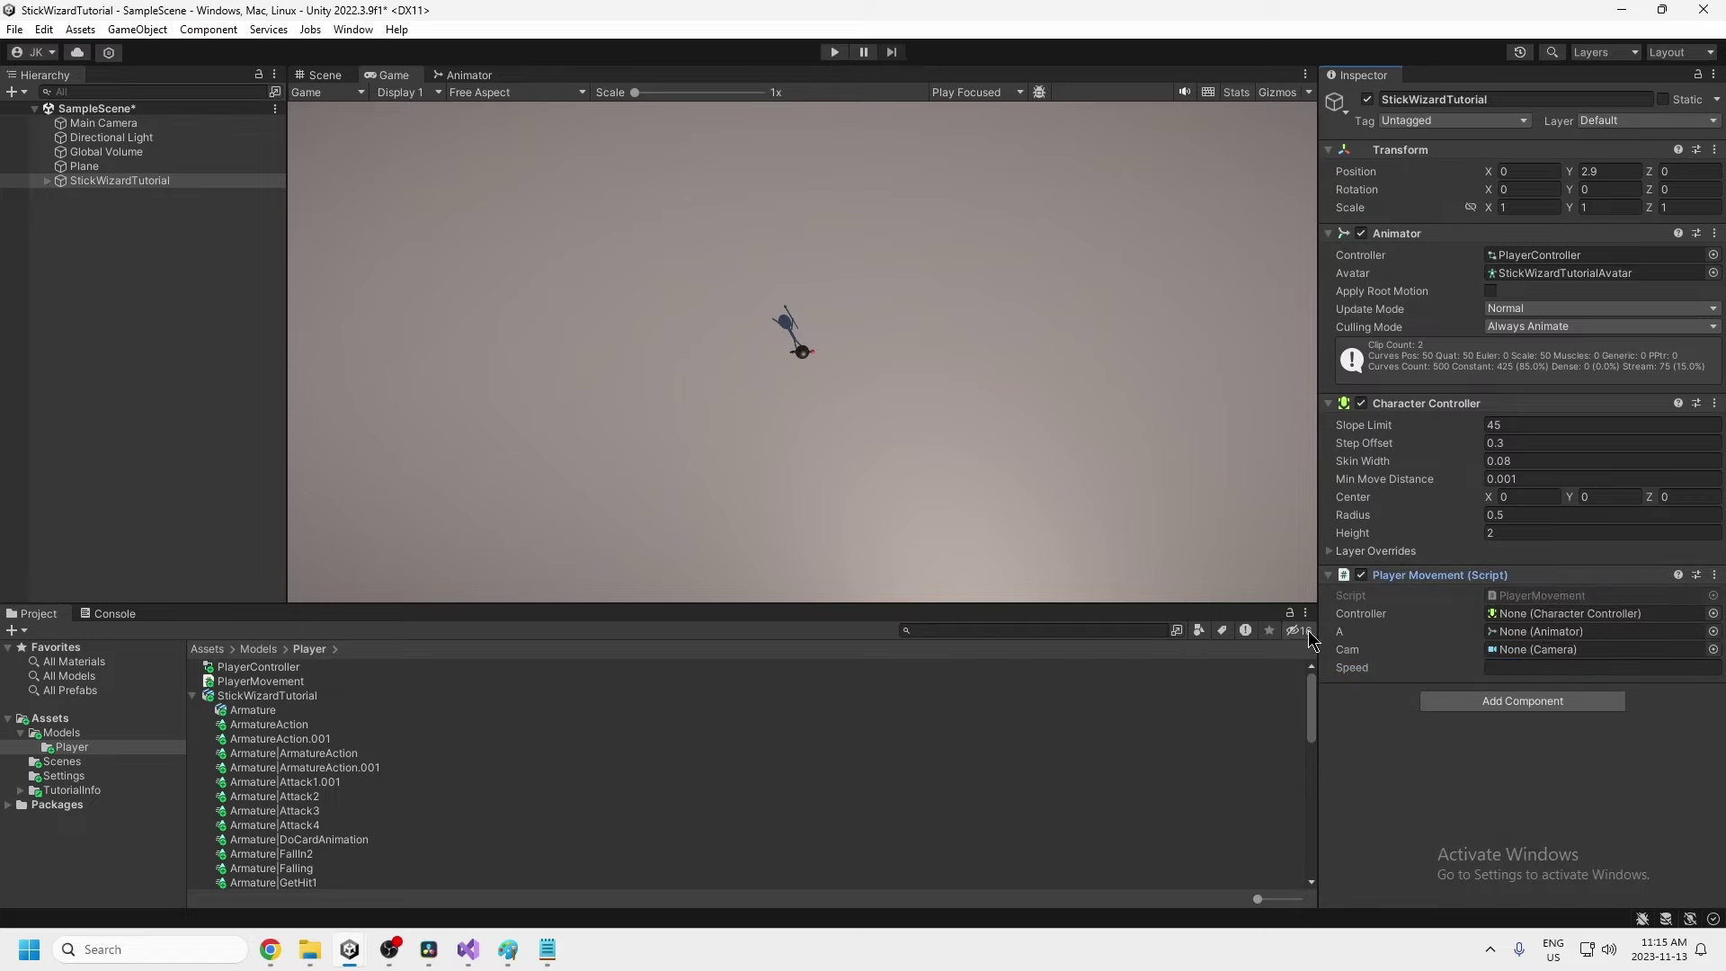
left_click(1551, 668)
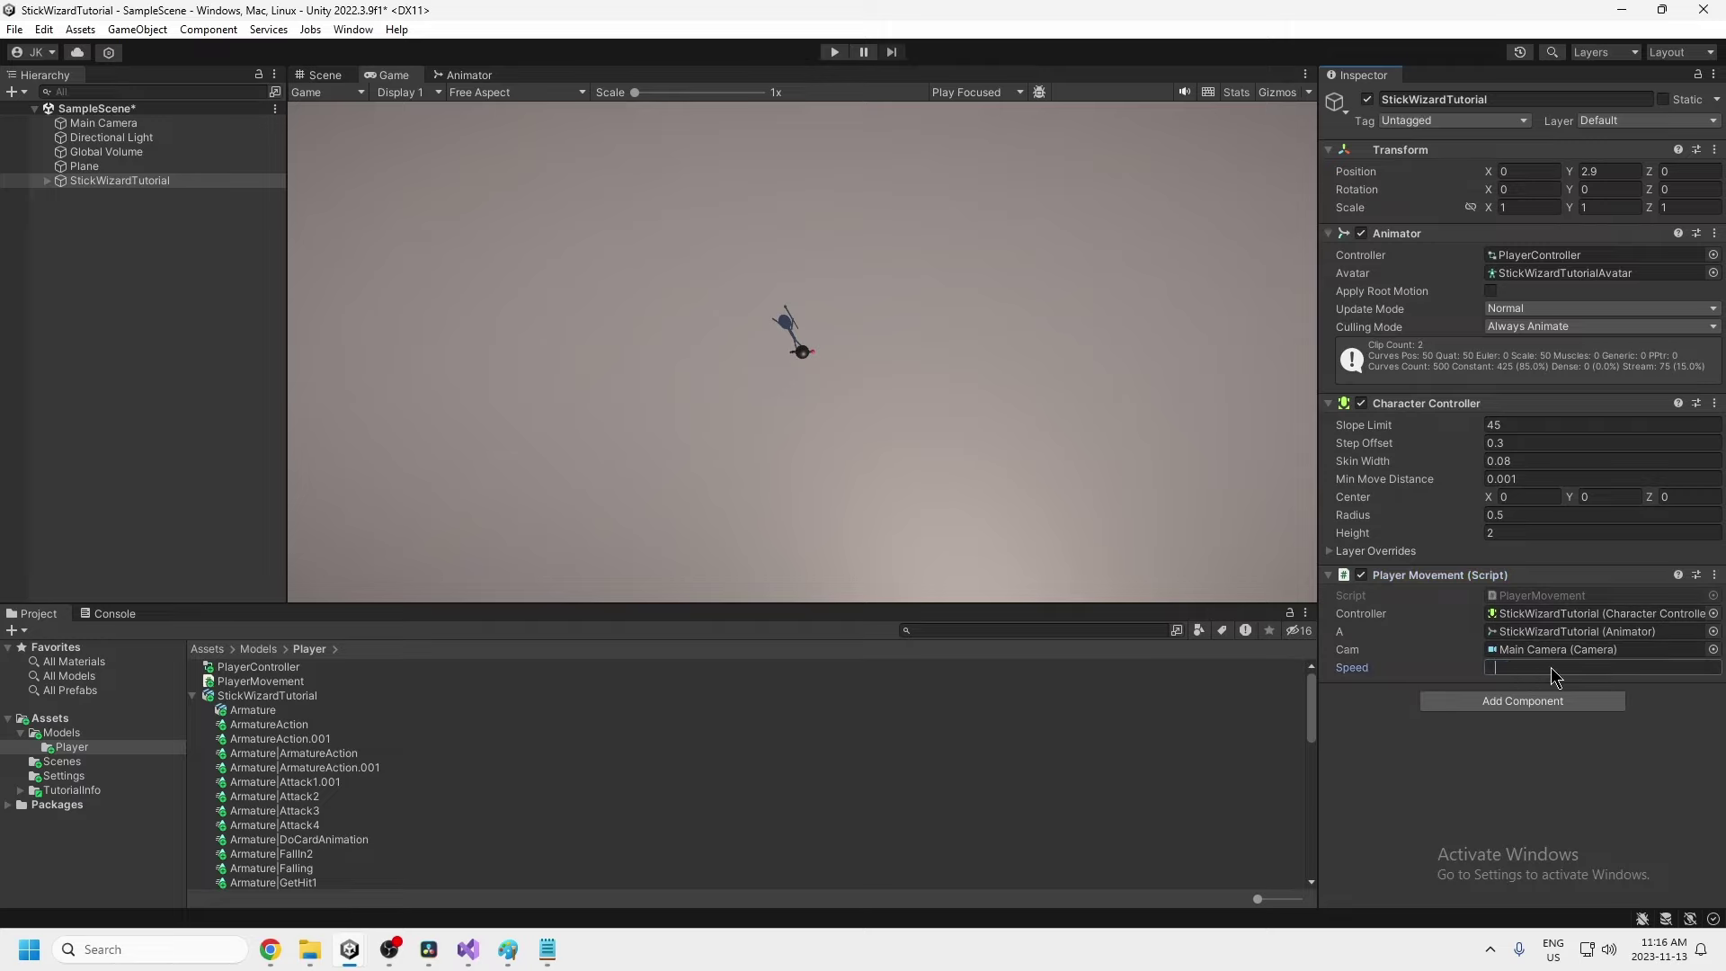
left_click(1525, 803)
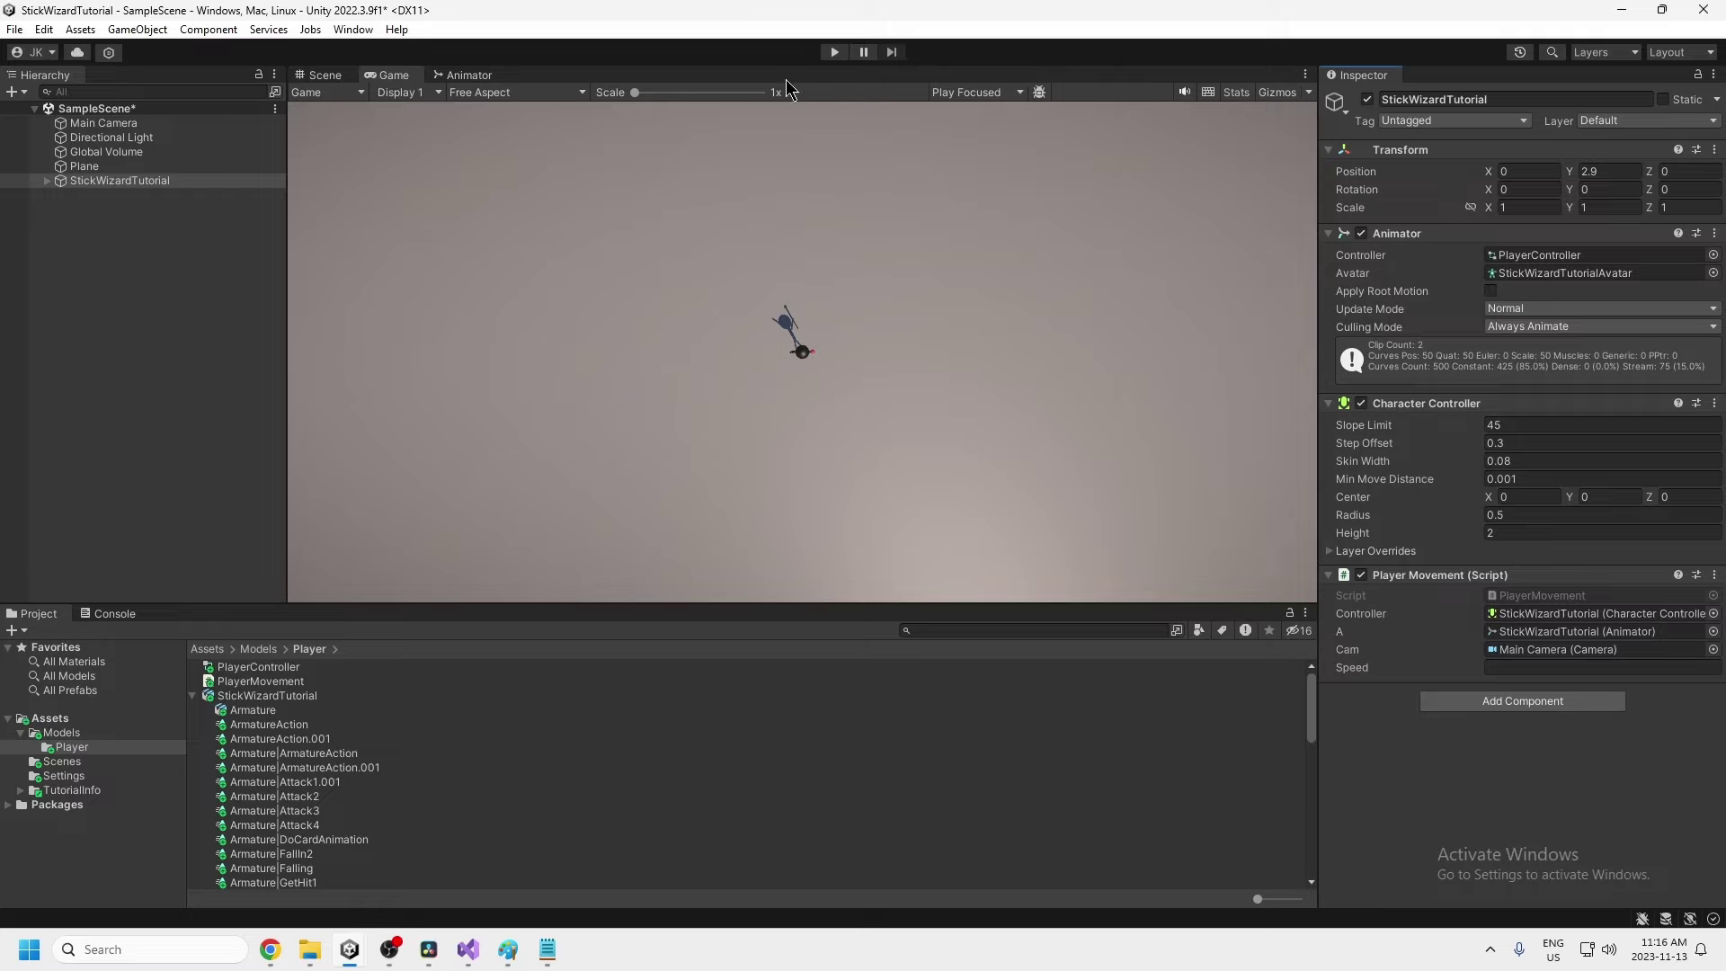
Run the scene, walk the wizard sideways to test the camera follow, and stop play mode
left_click(840, 54)
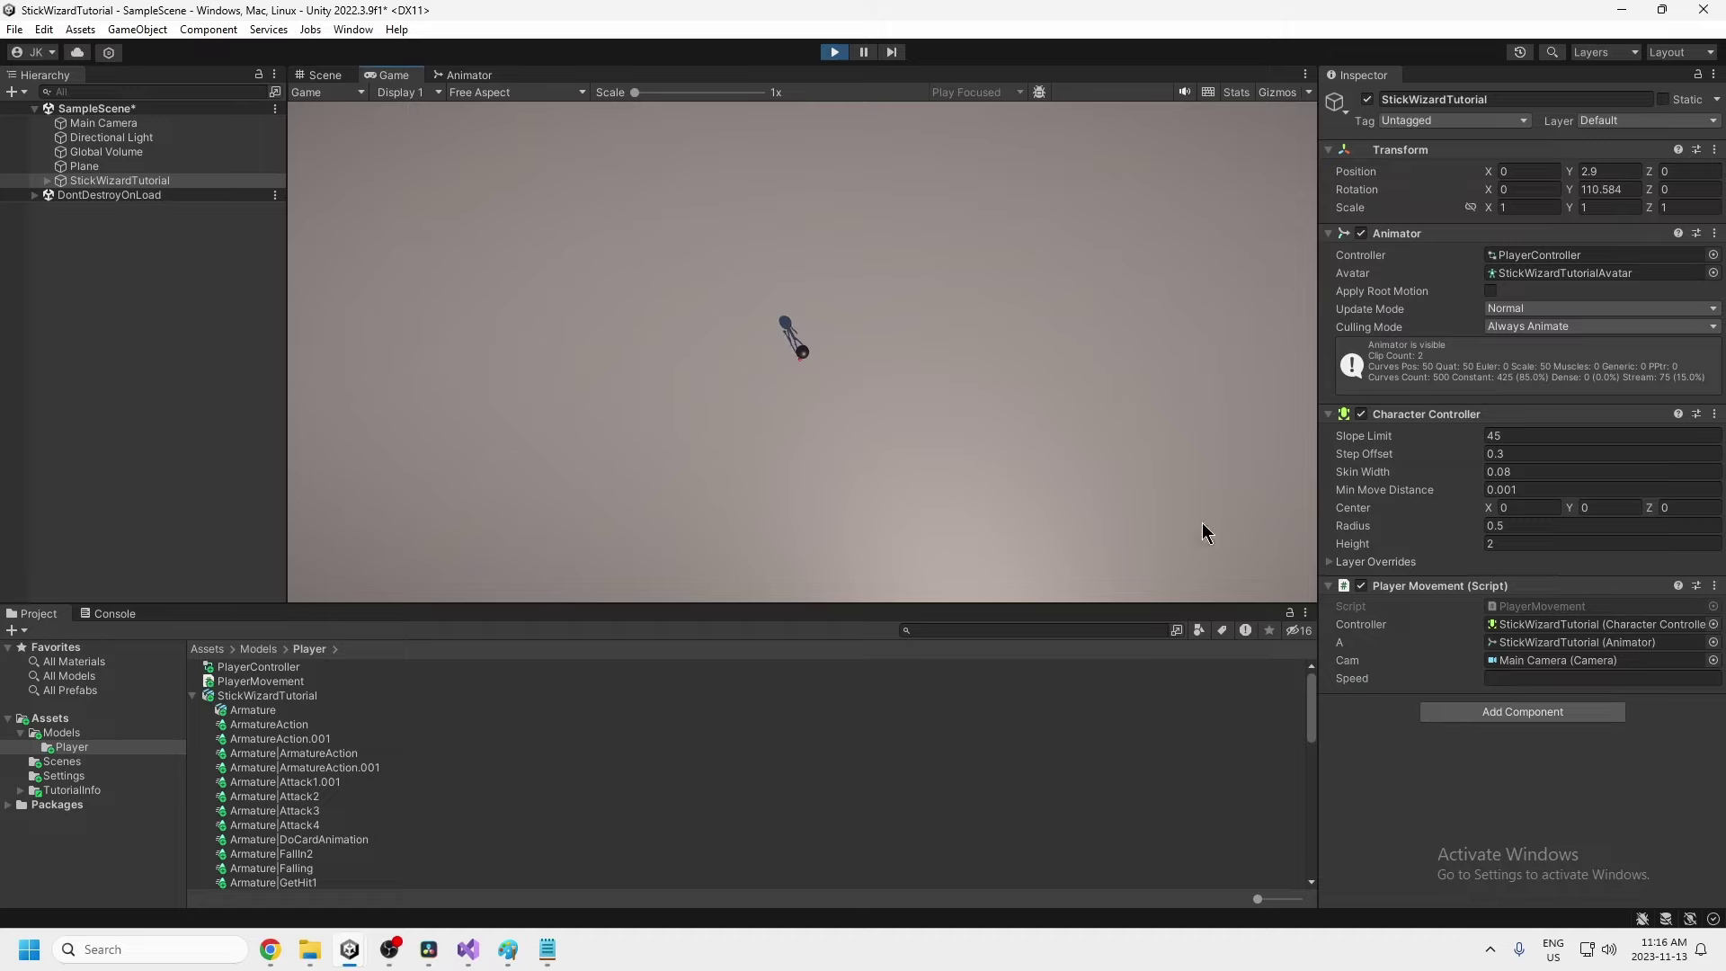
key("d")
left_click(834, 51)
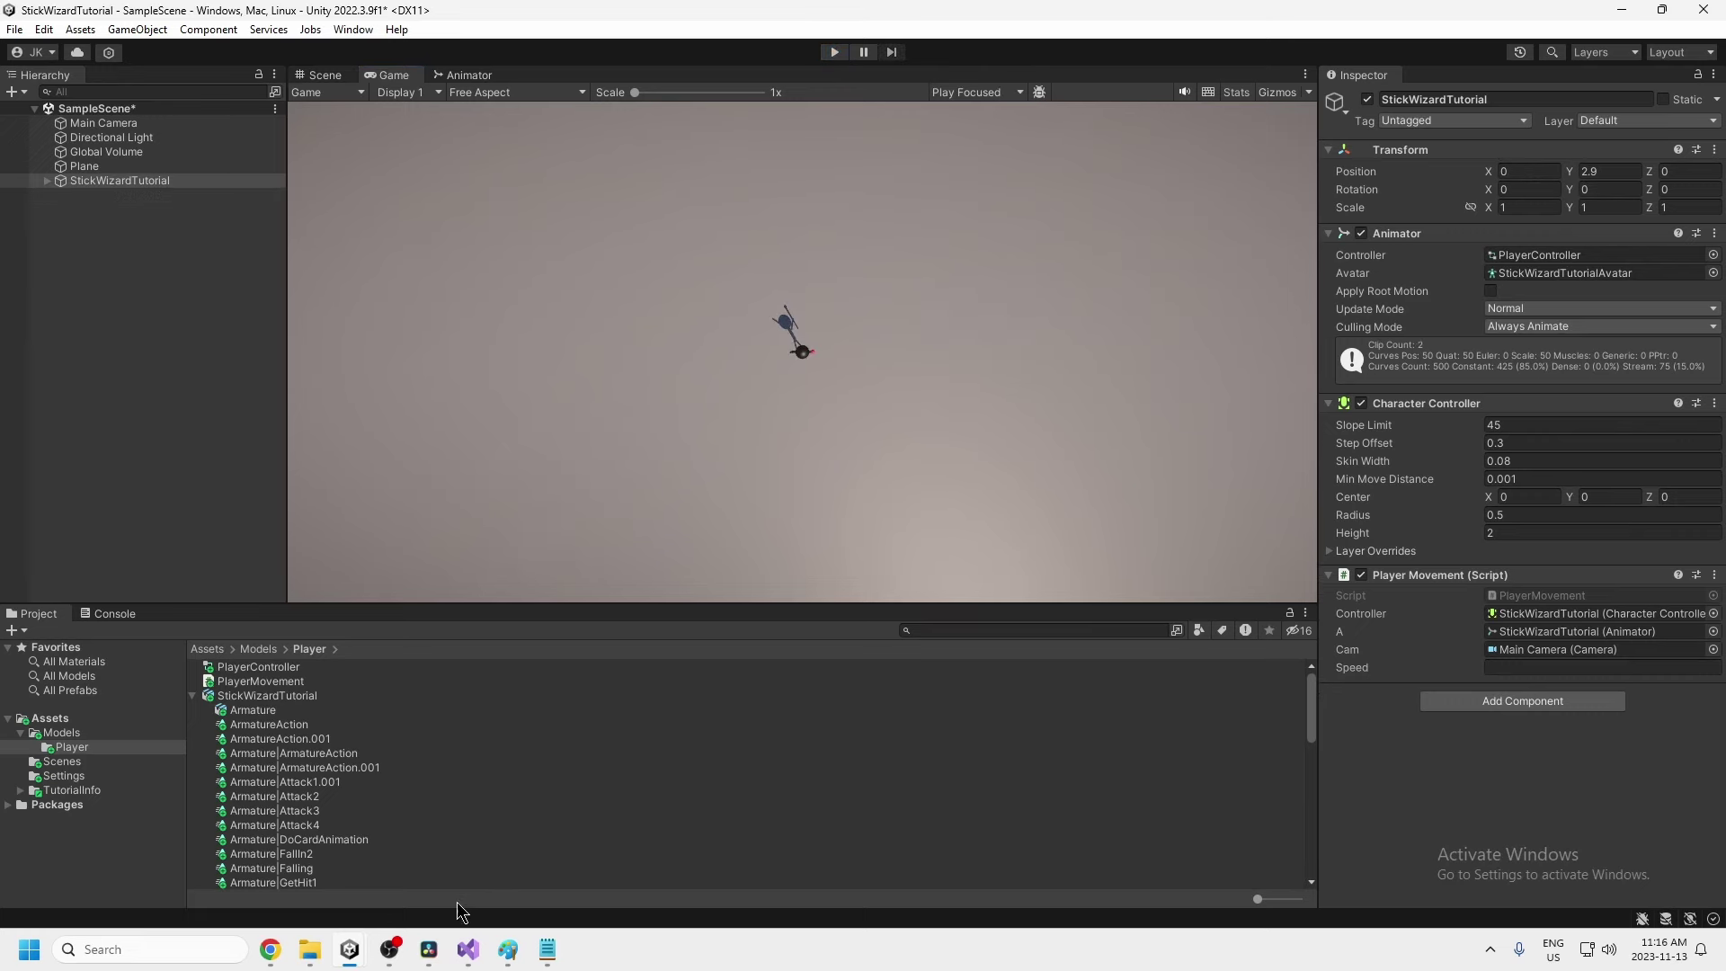
In the PlayerMovement script, set the MoveTowards step to 50f * Time.deltaTime, save, and return to Unity
left_click(467, 949)
left_click(1112, 669)
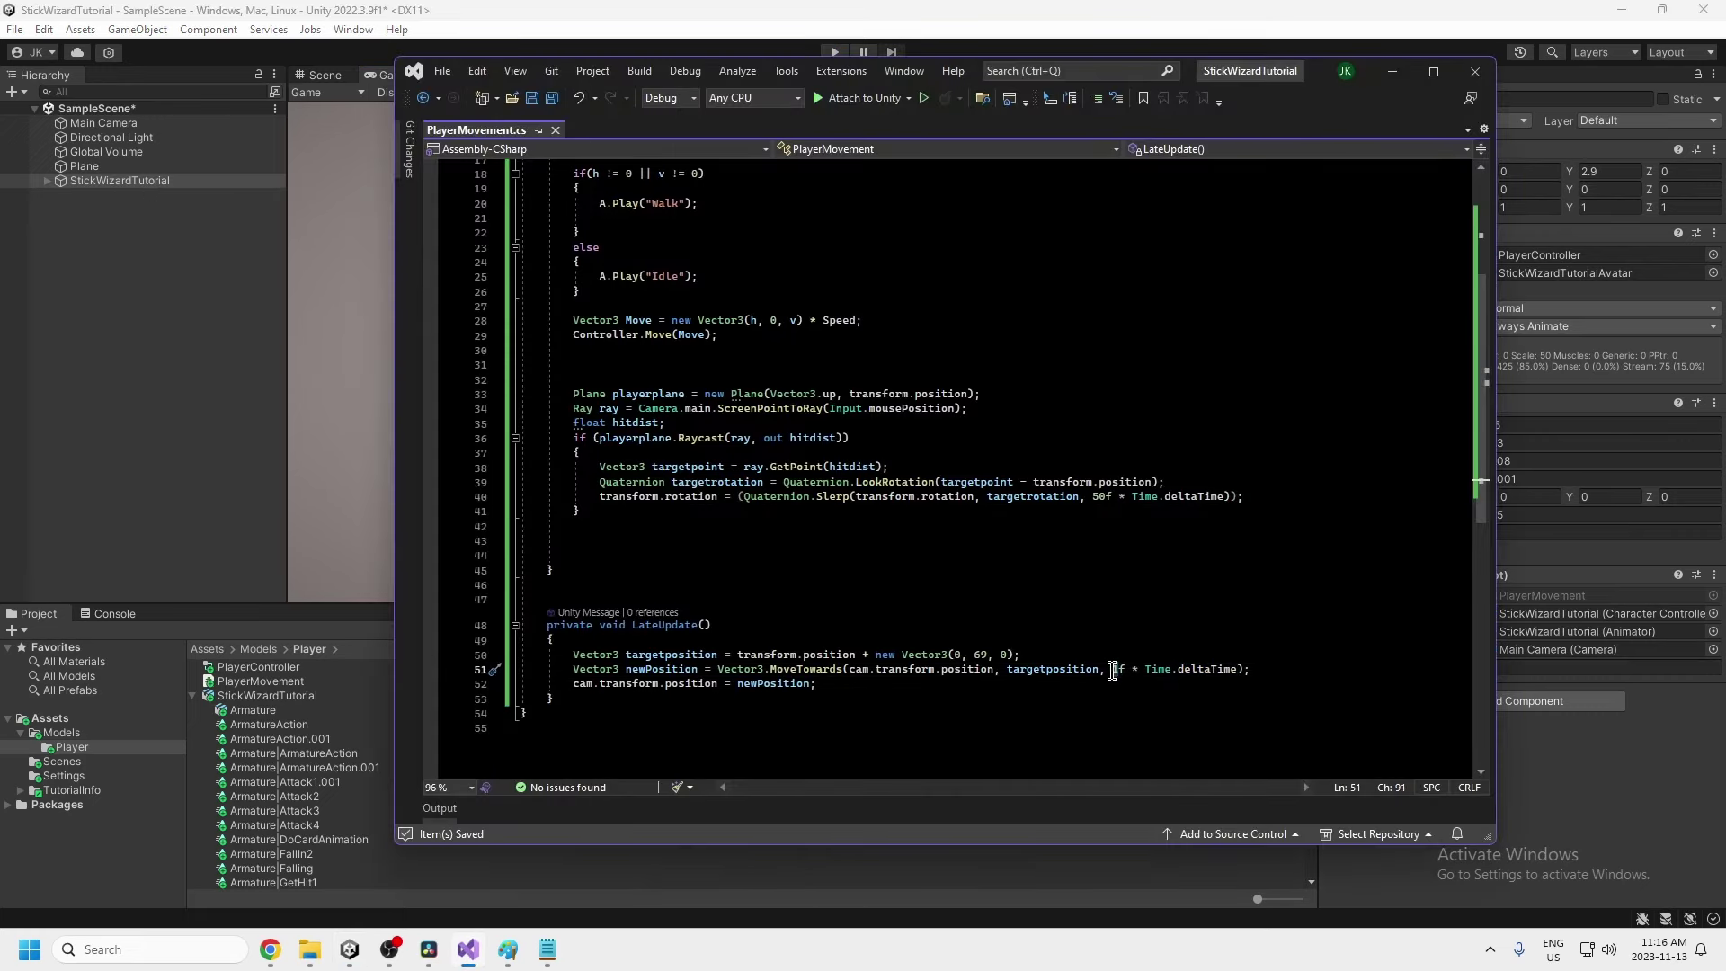
type("50")
left_click(1166, 570)
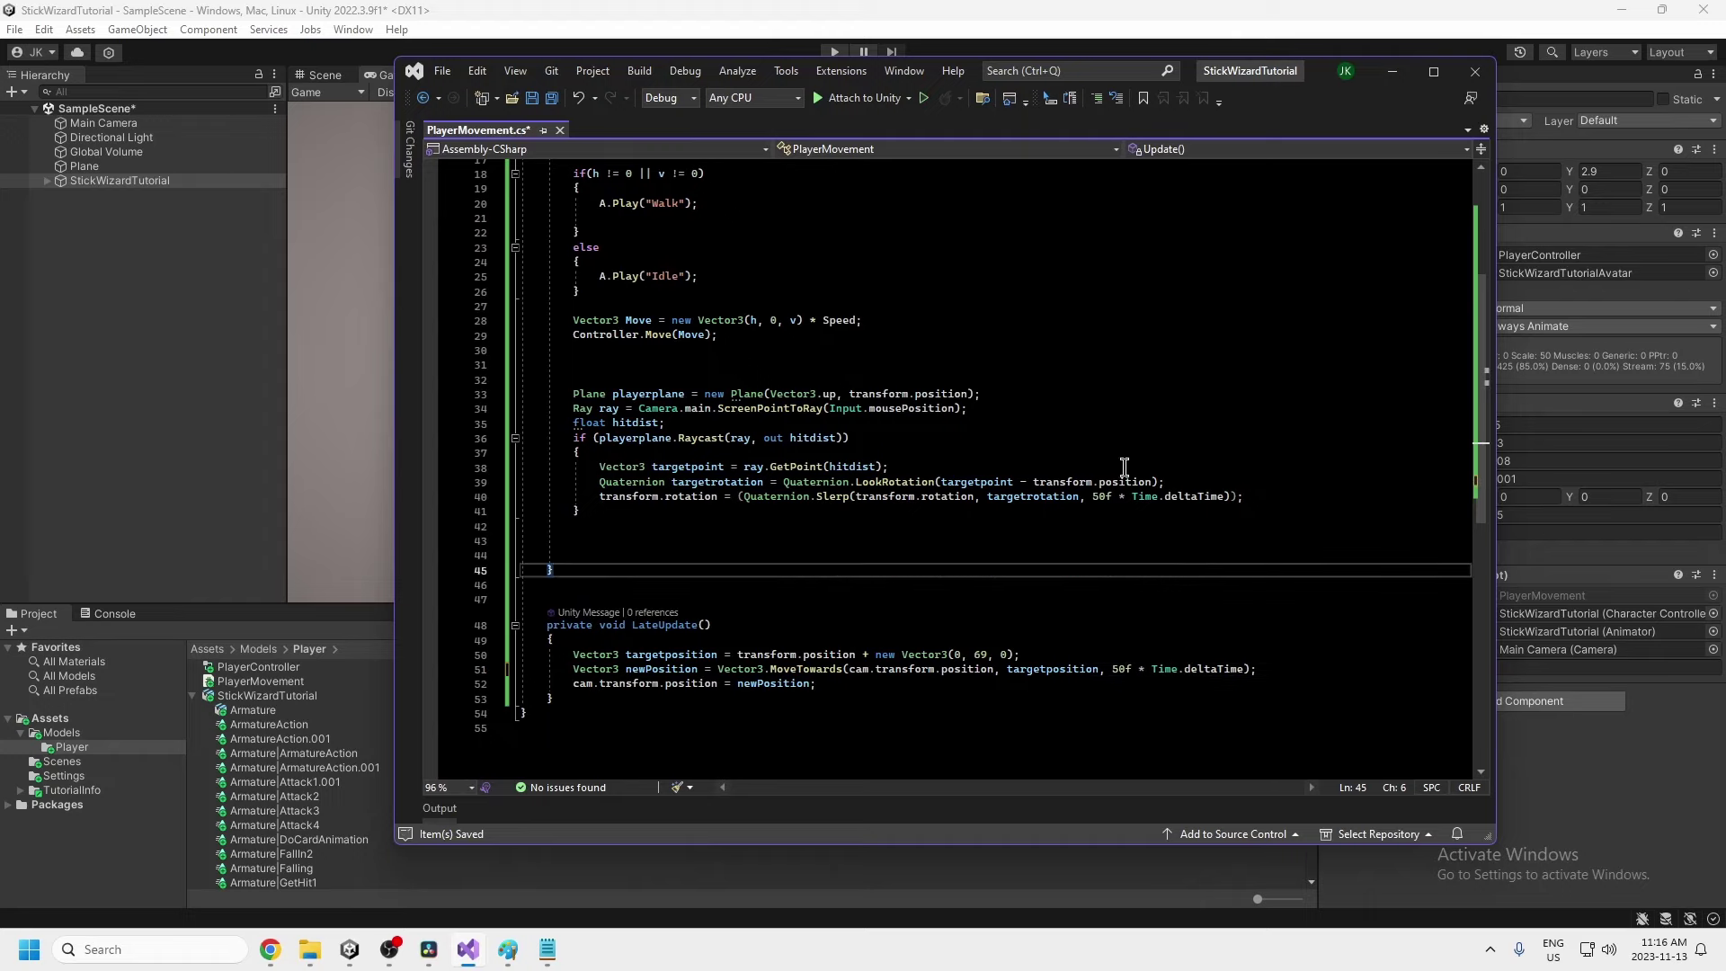
left_click(773, 9)
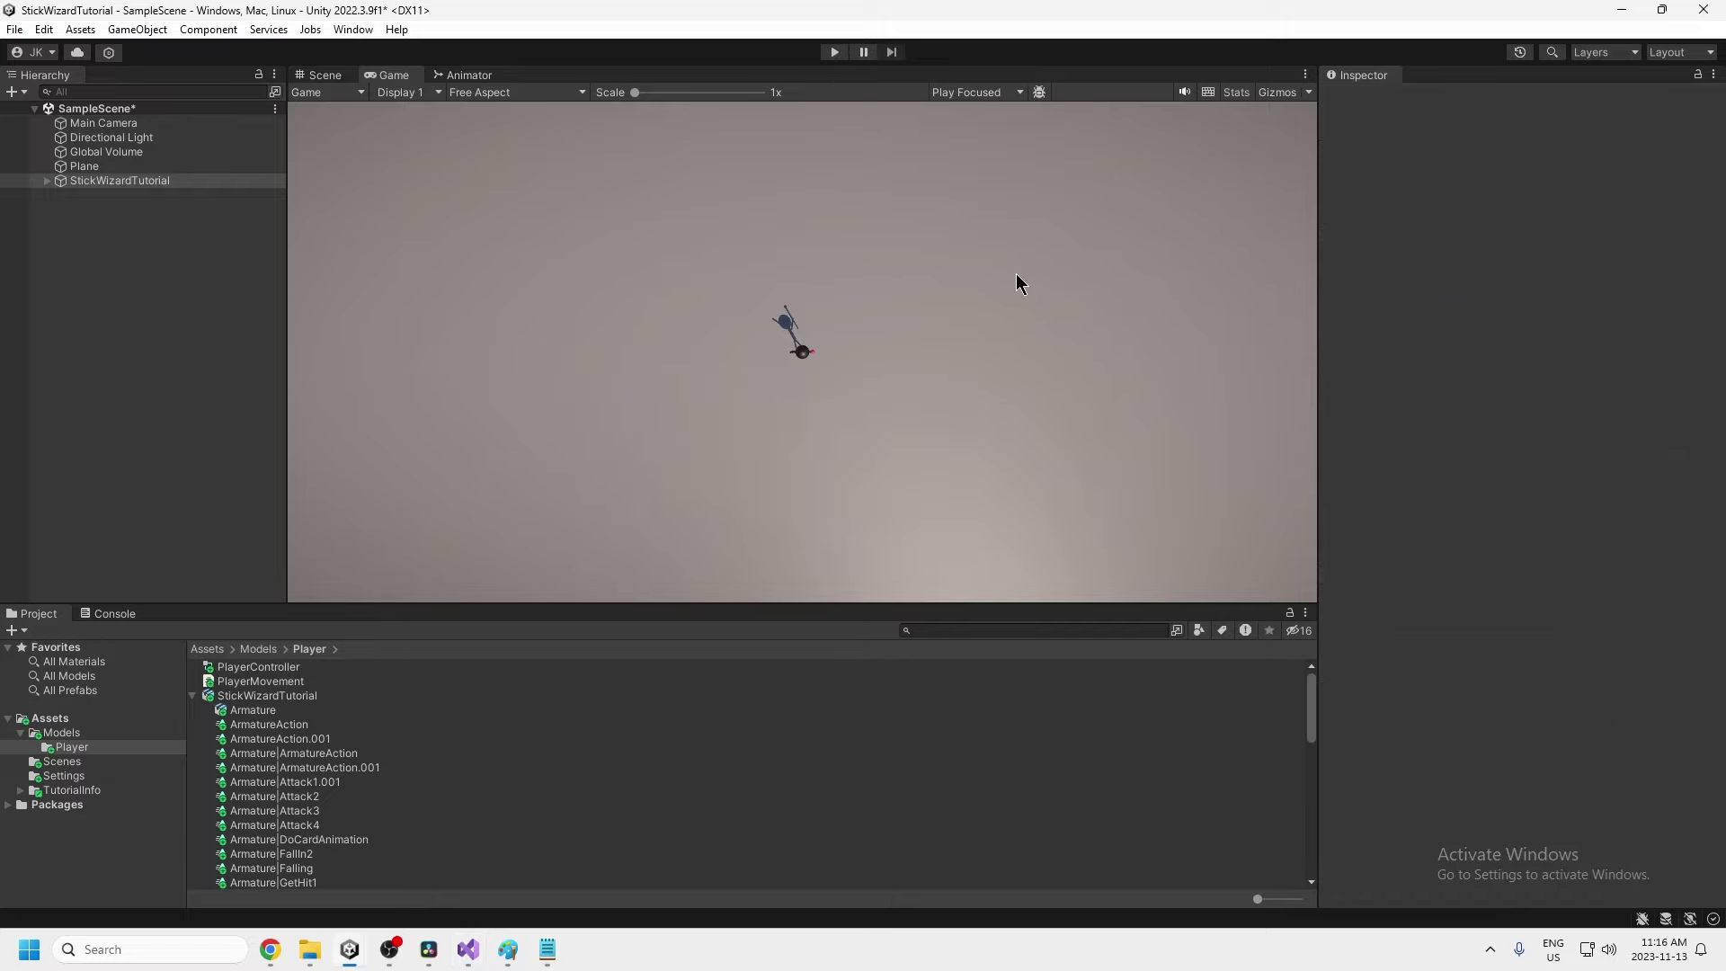
Run the scene, walk the wizard in all directions to test the camera follow speed, and stop play mode
key("d")
key("s")
key("w")
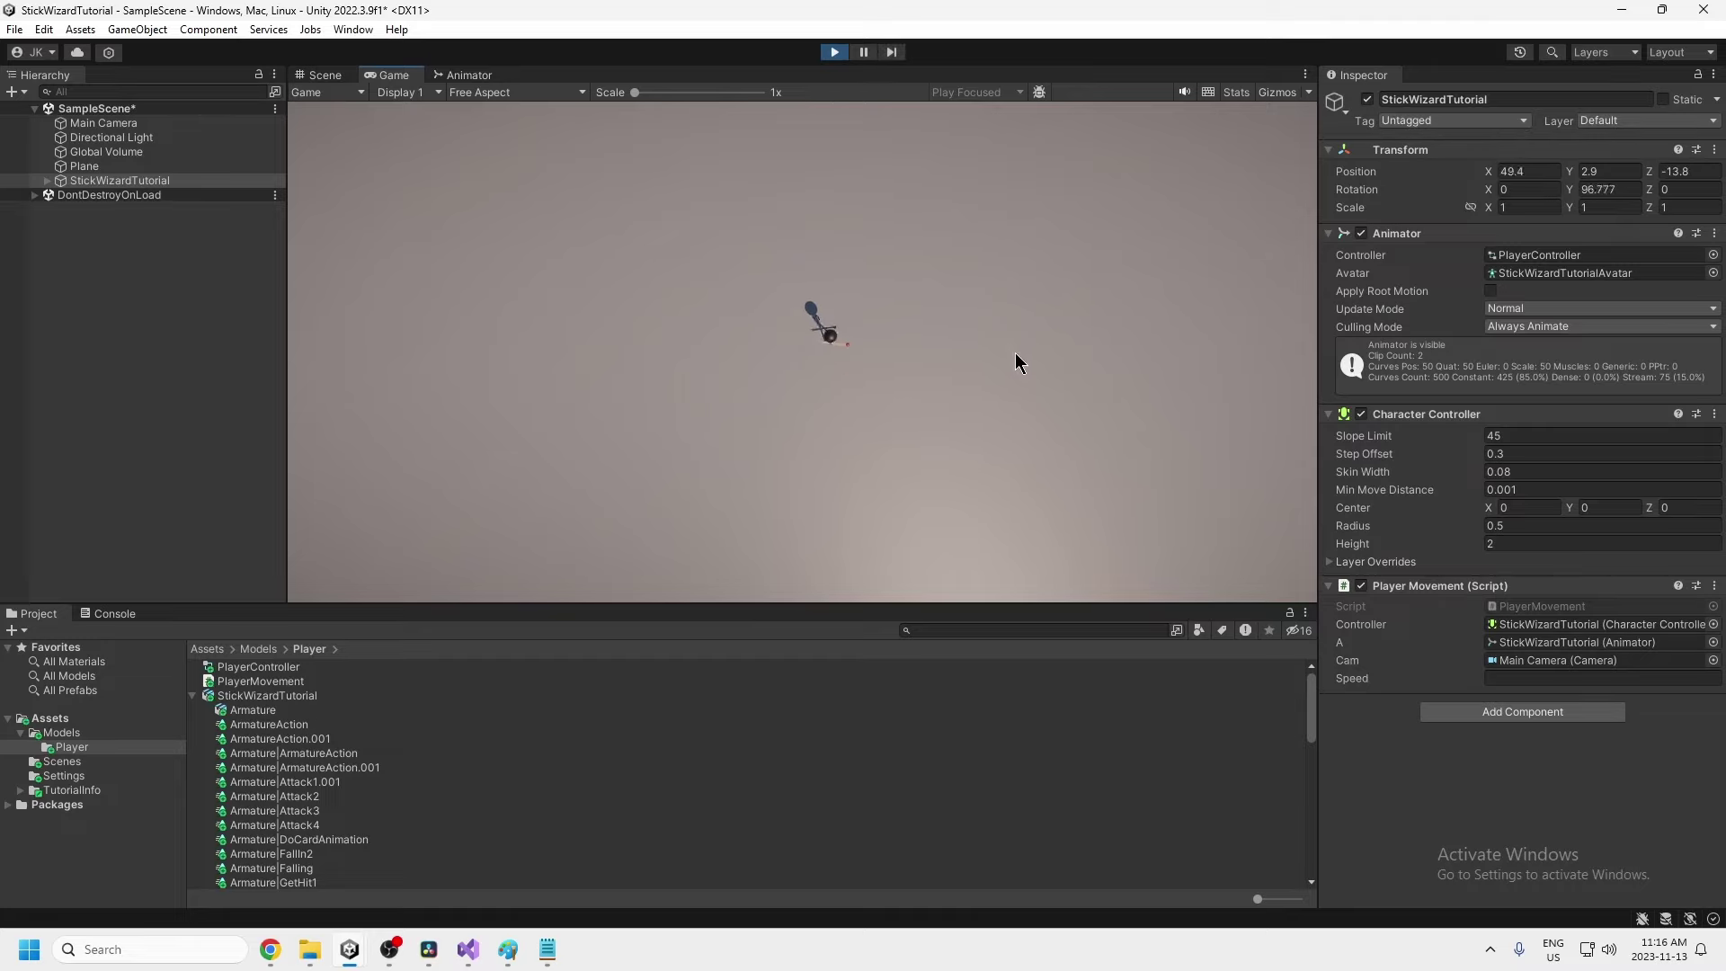
key("s")
key("w")
key("s")
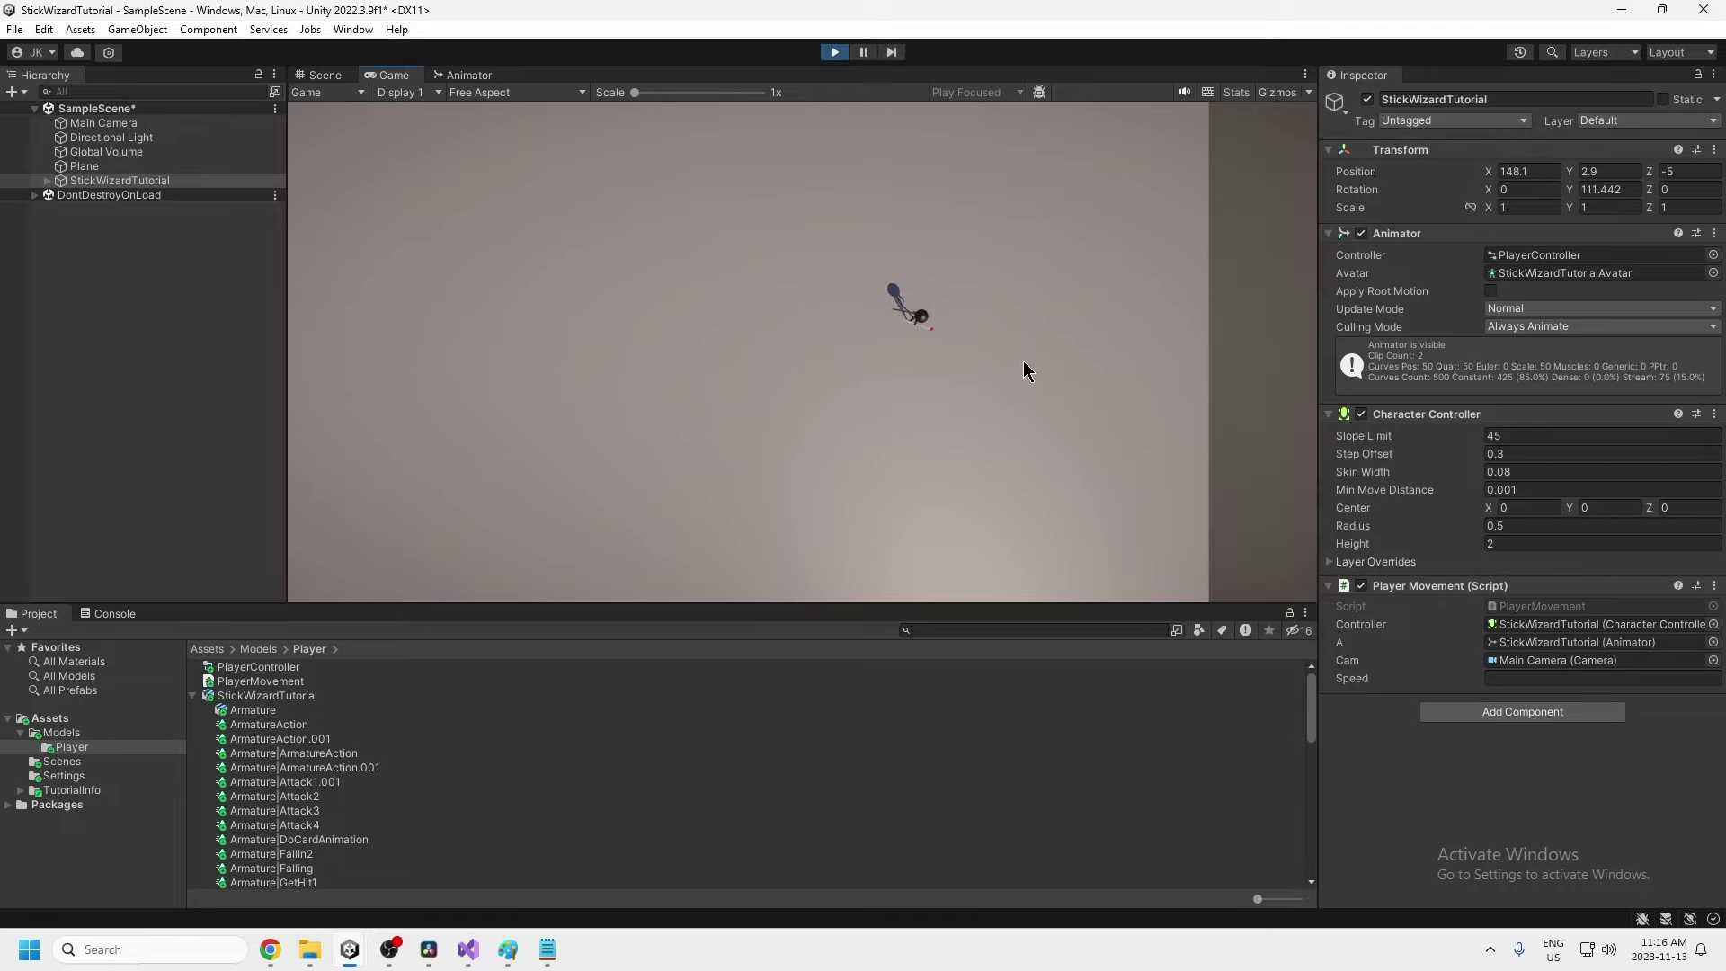
key("w")
key("a")
key("s")
key("w")
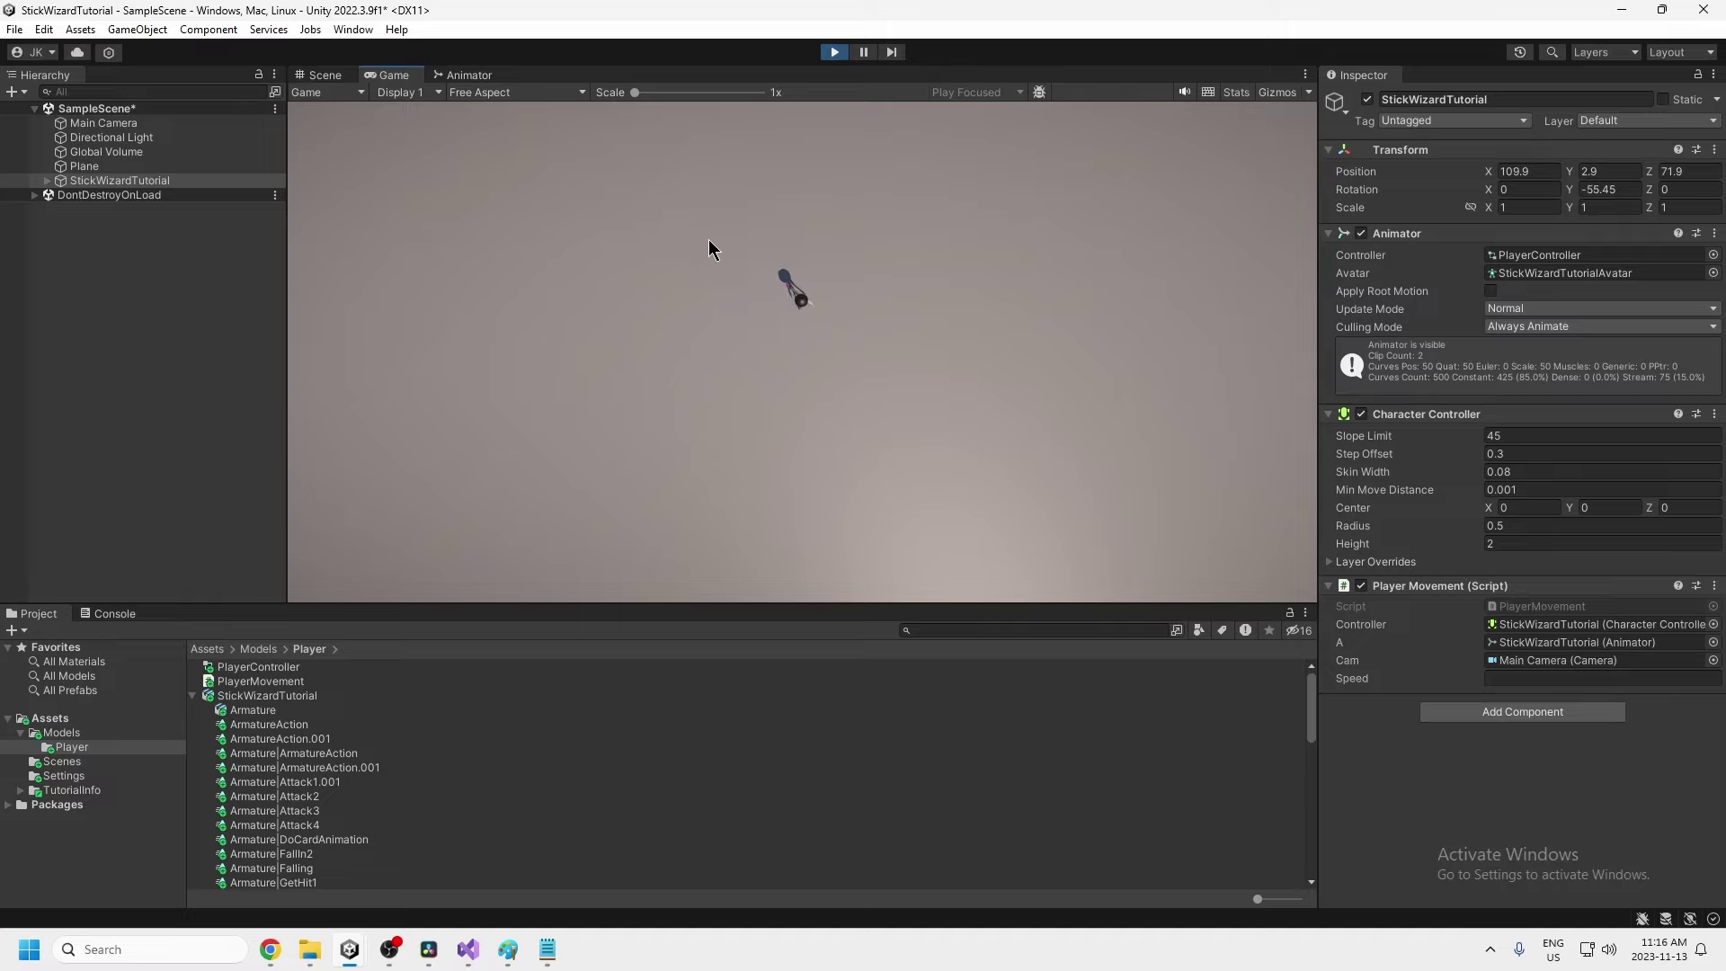
key("s")
key("a")
key("w")
key("d")
key("s")
key("a")
key("w")
key("d")
key("a")
left_click(842, 54)
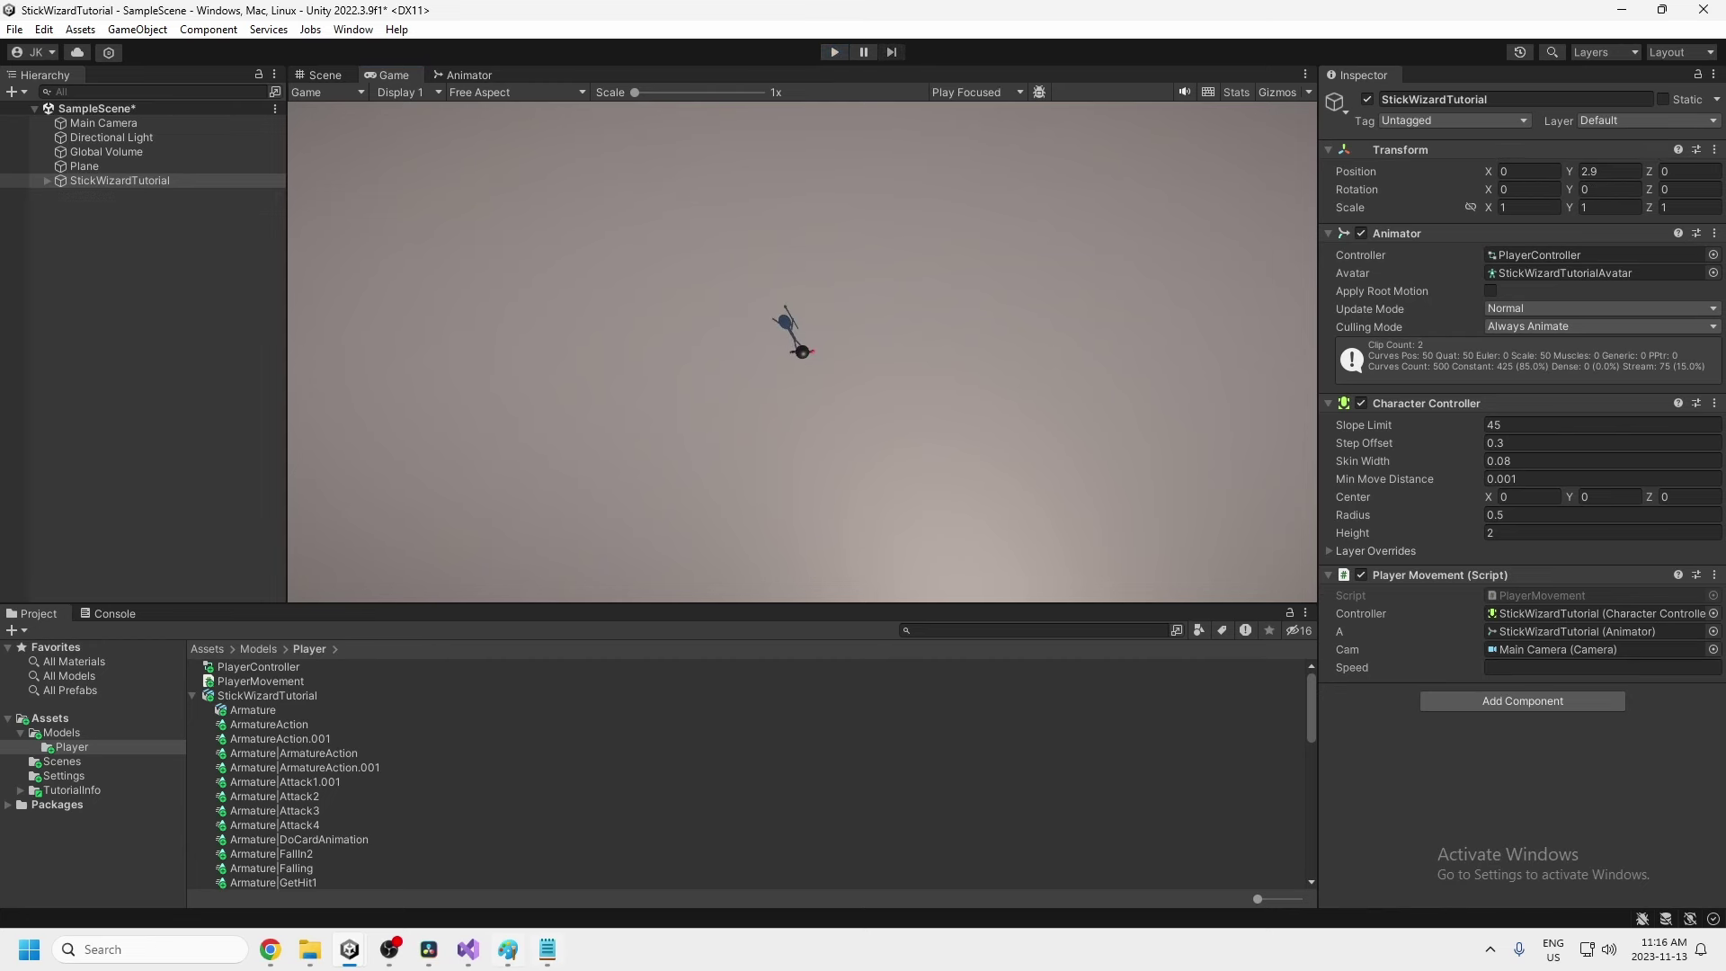
In the PlayerMovement script, set the MoveTowards step to 150f * Time.deltaTime, save, and return to Unity
left_click(468, 949)
left_click(1107, 670)
type("150f * Time.deltaTime);")
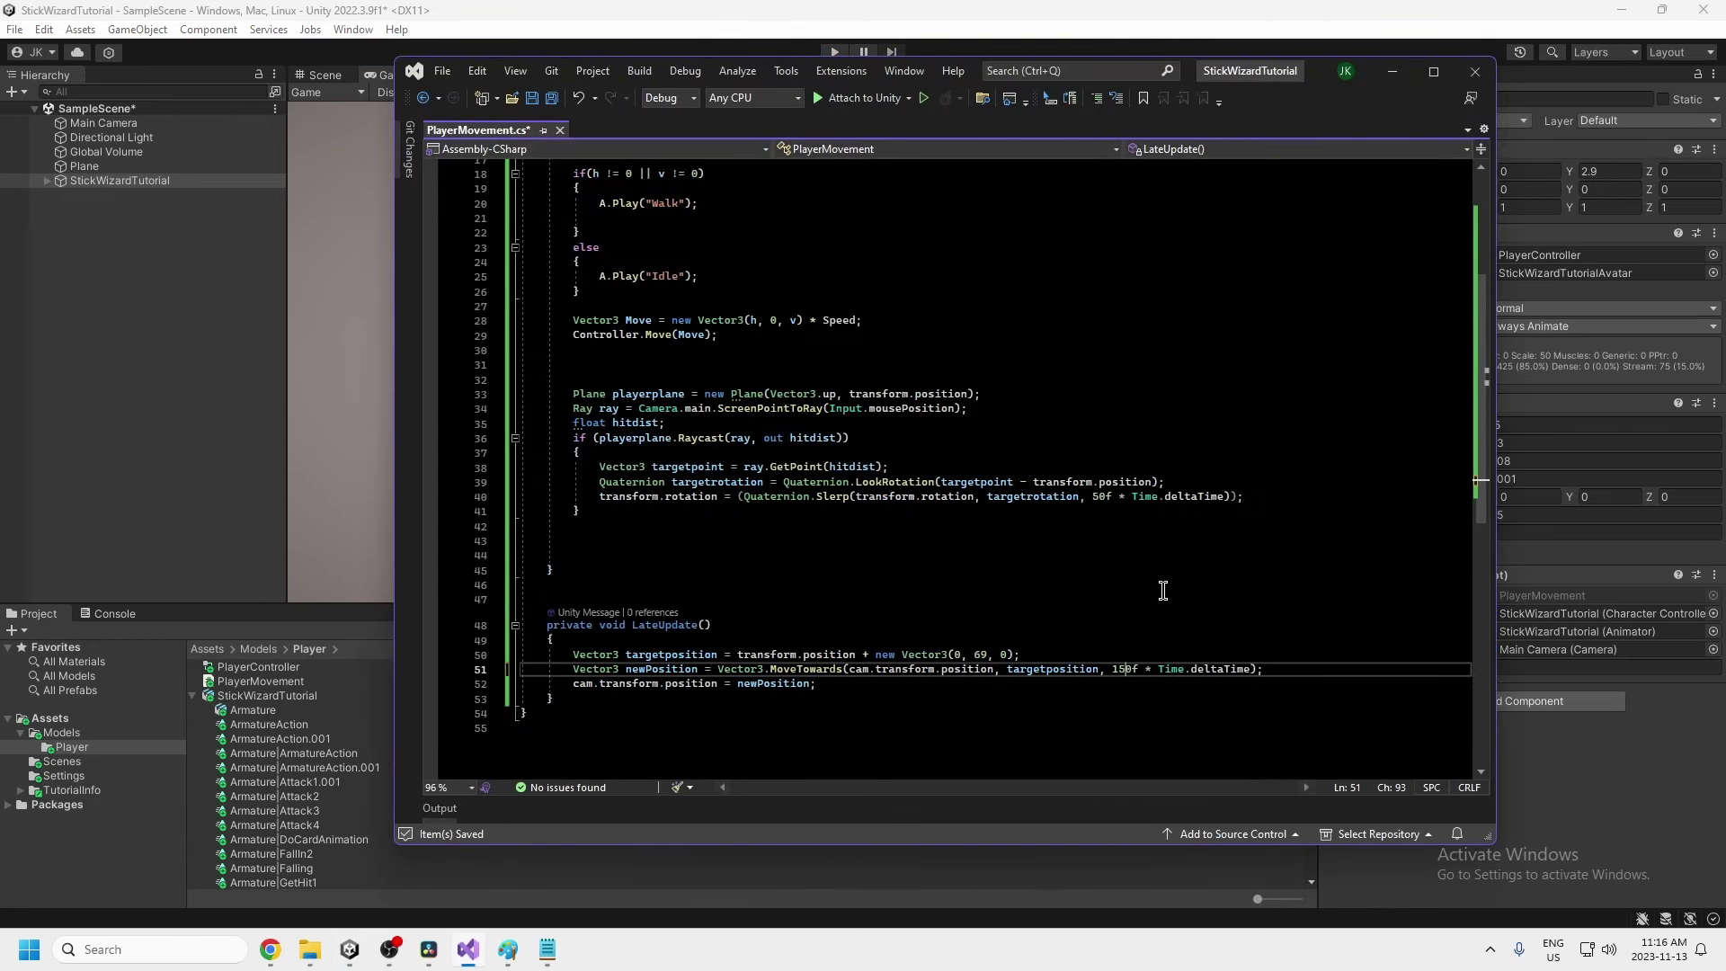
left_click(777, 11)
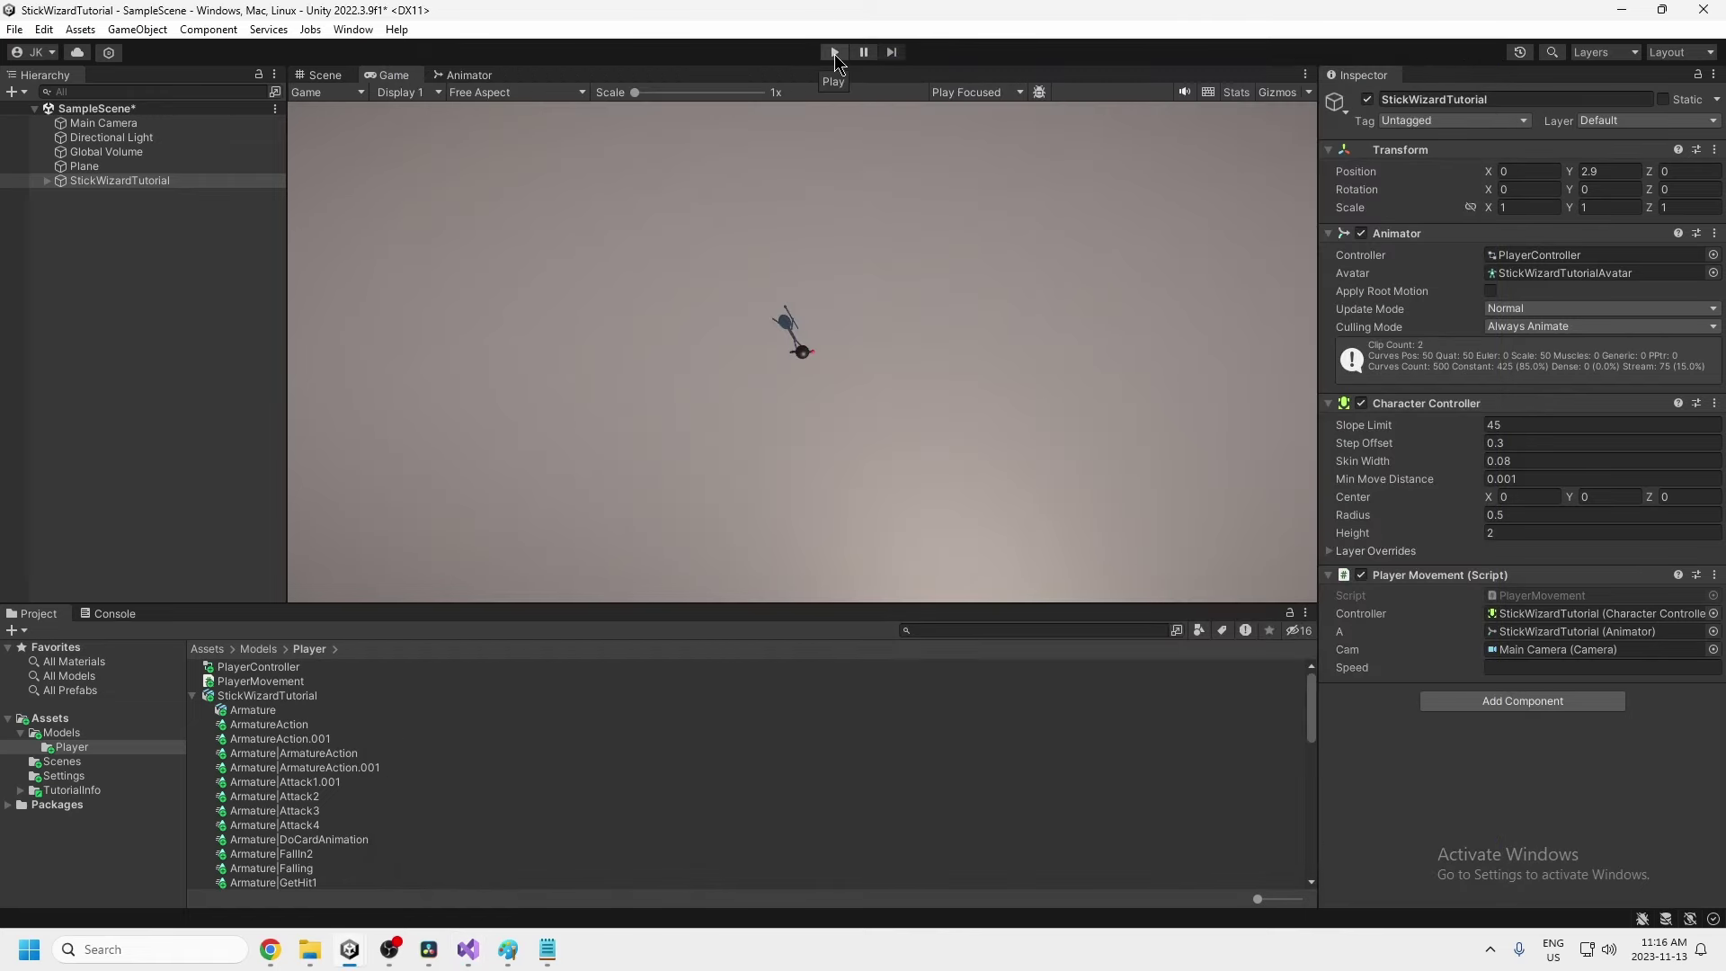
Run the scene again and walk the wizard across the plane to test how the camera keeps up
left_click(835, 52)
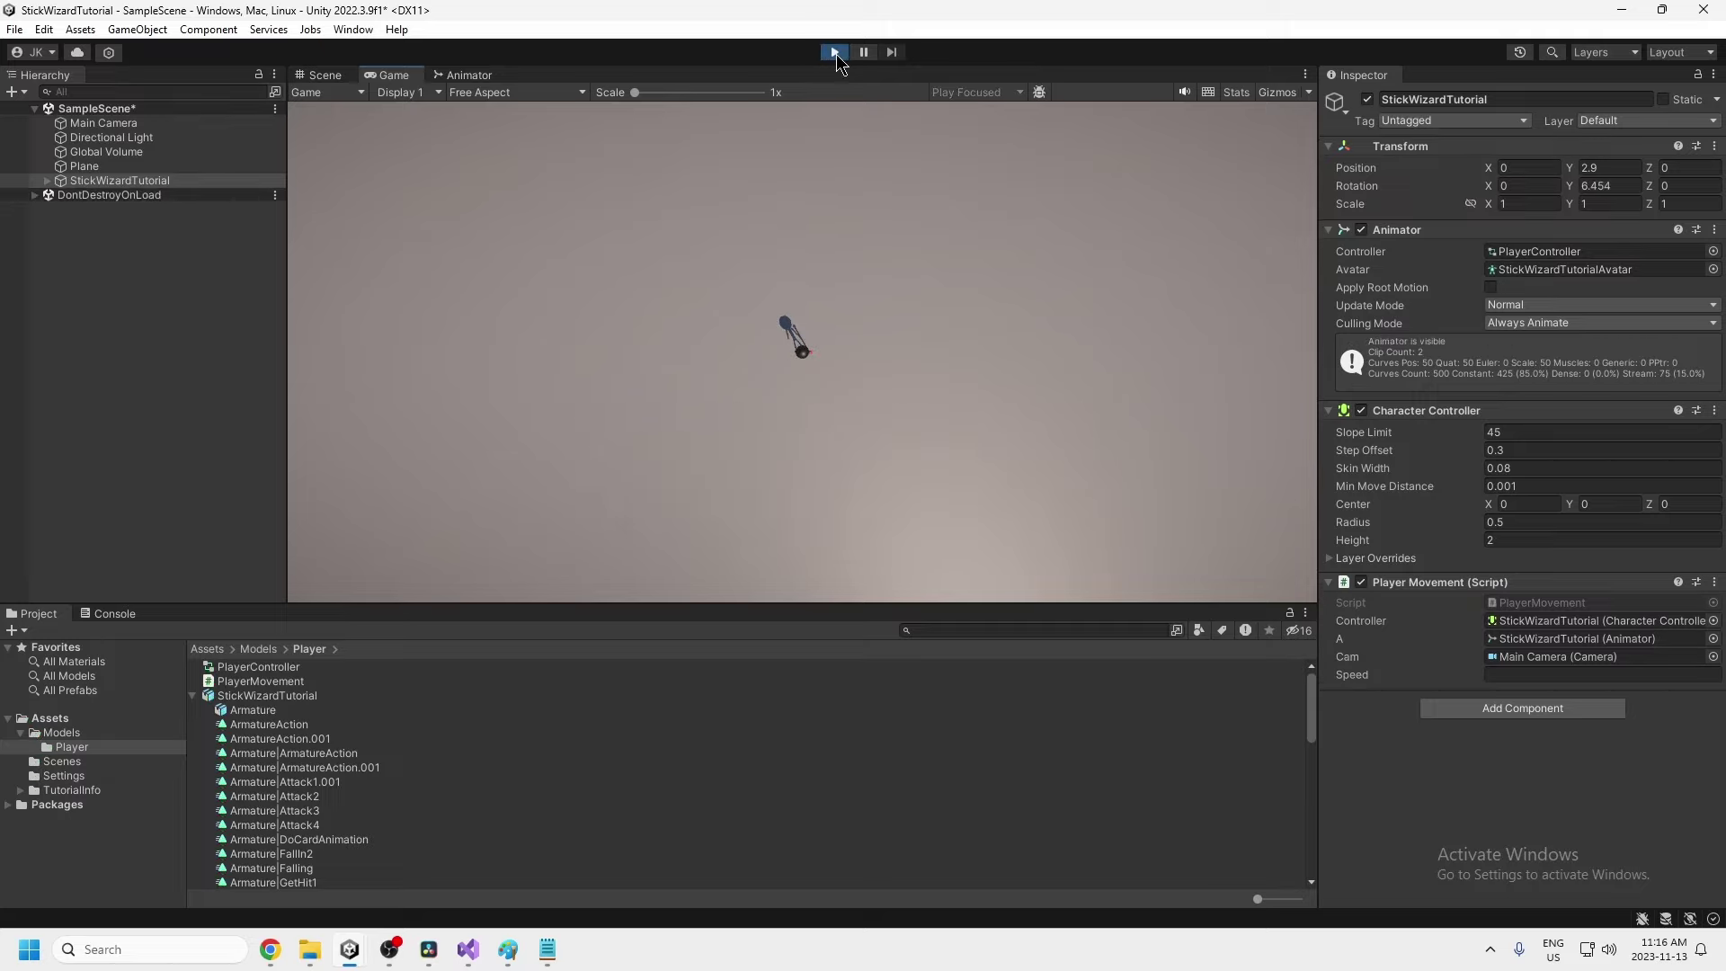
key("s")
key("a")
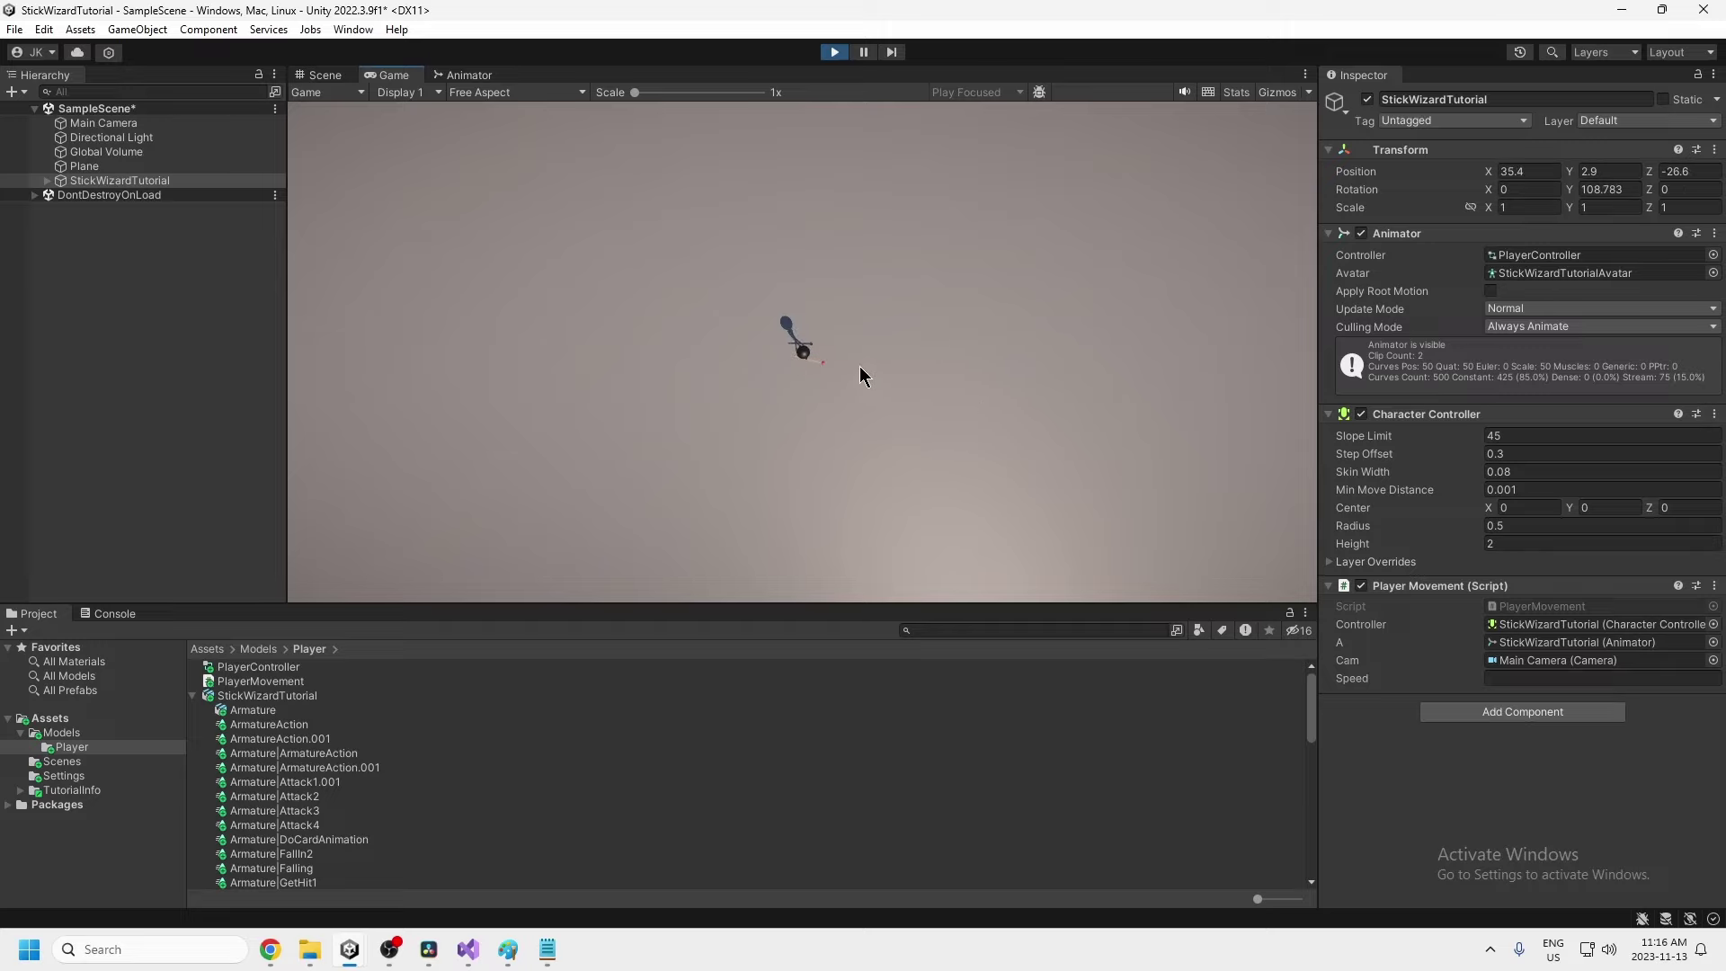
key("w")
key("a")
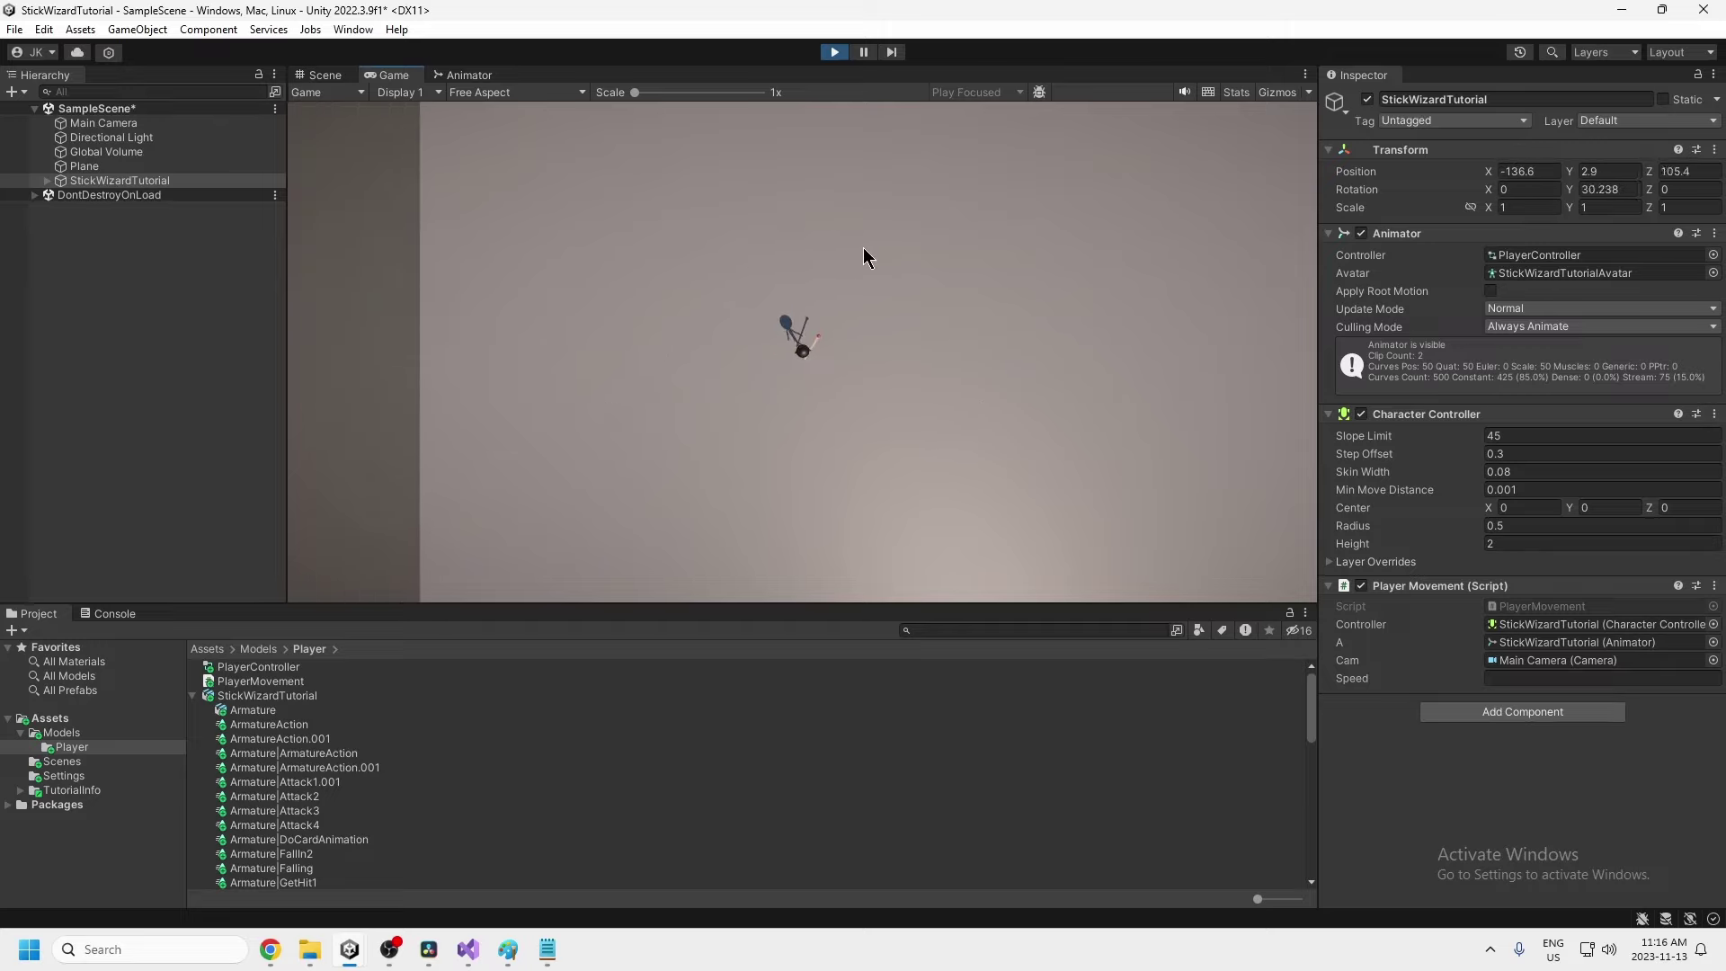
key("d")
key("w")
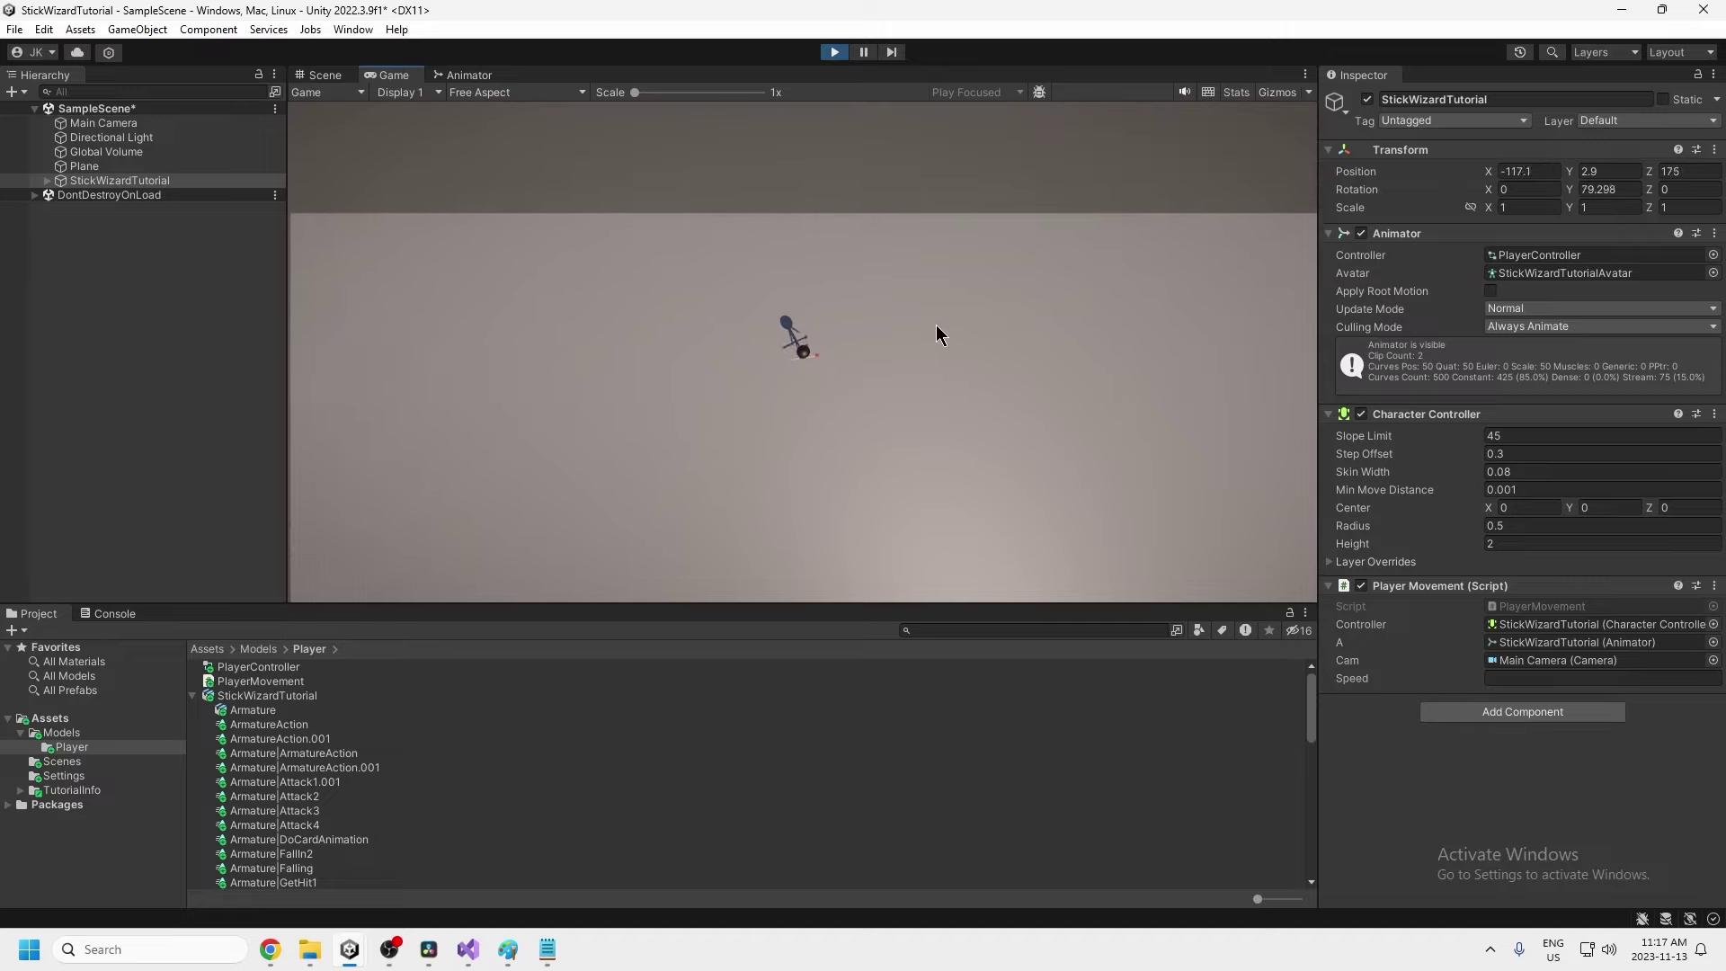
key("s")
key("w")
key("s")
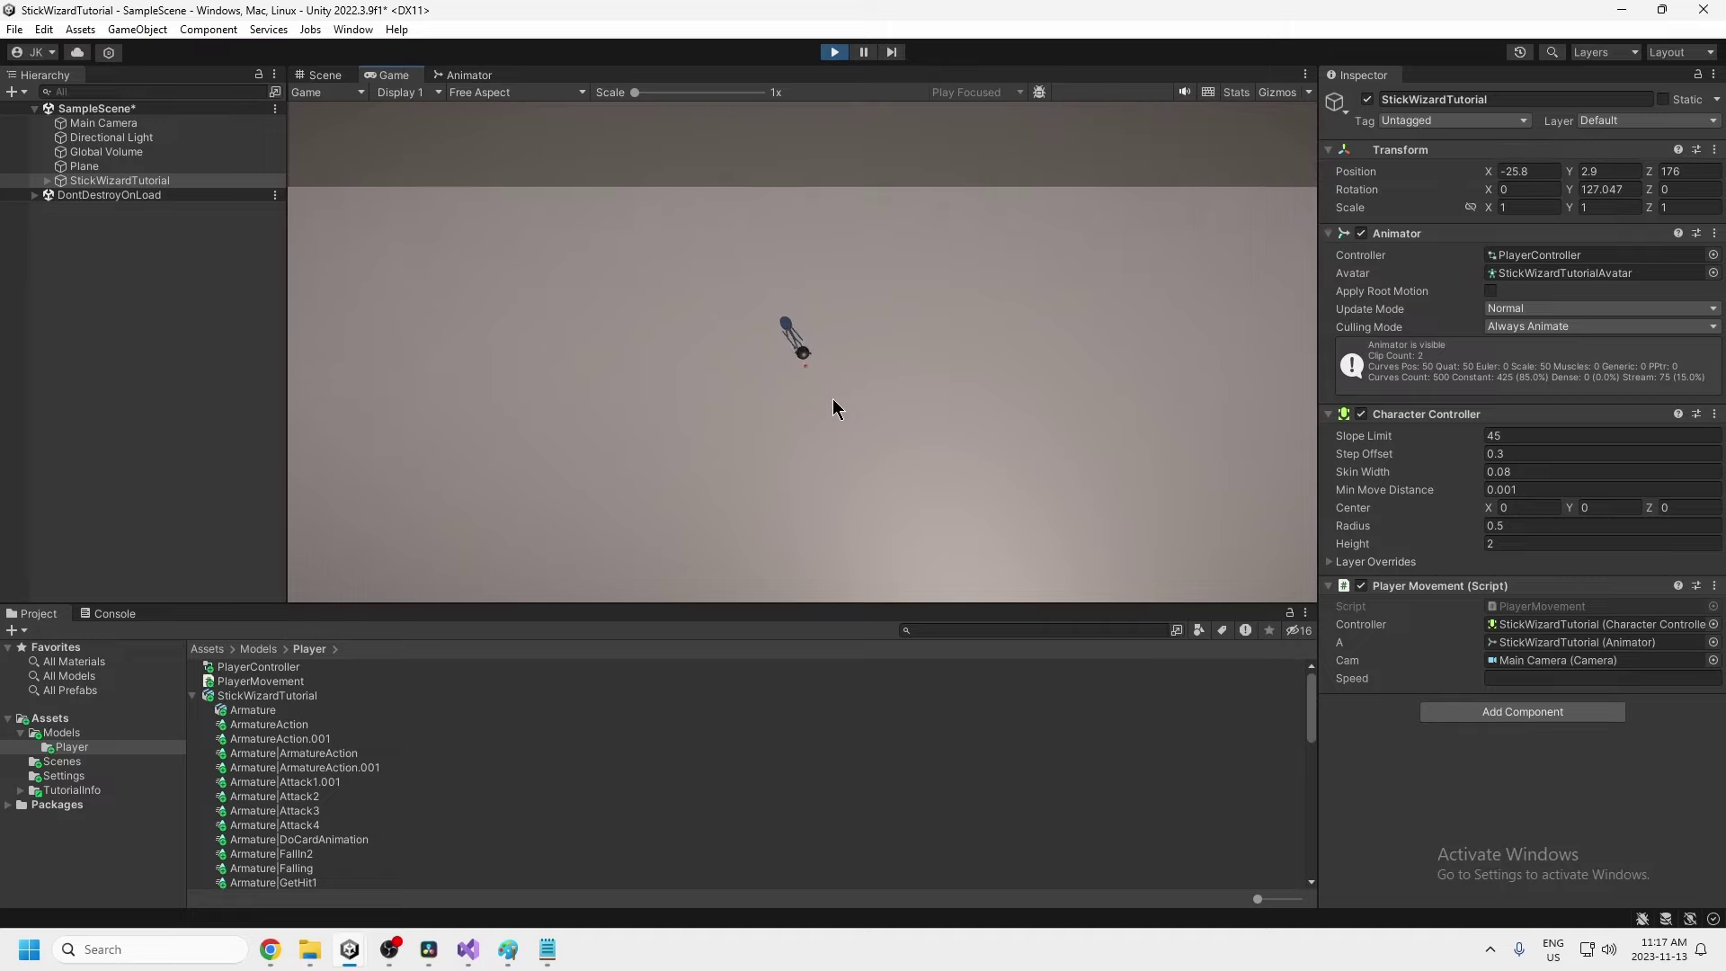
key("w")
key("s")
key("w")
key("s")
key("w")
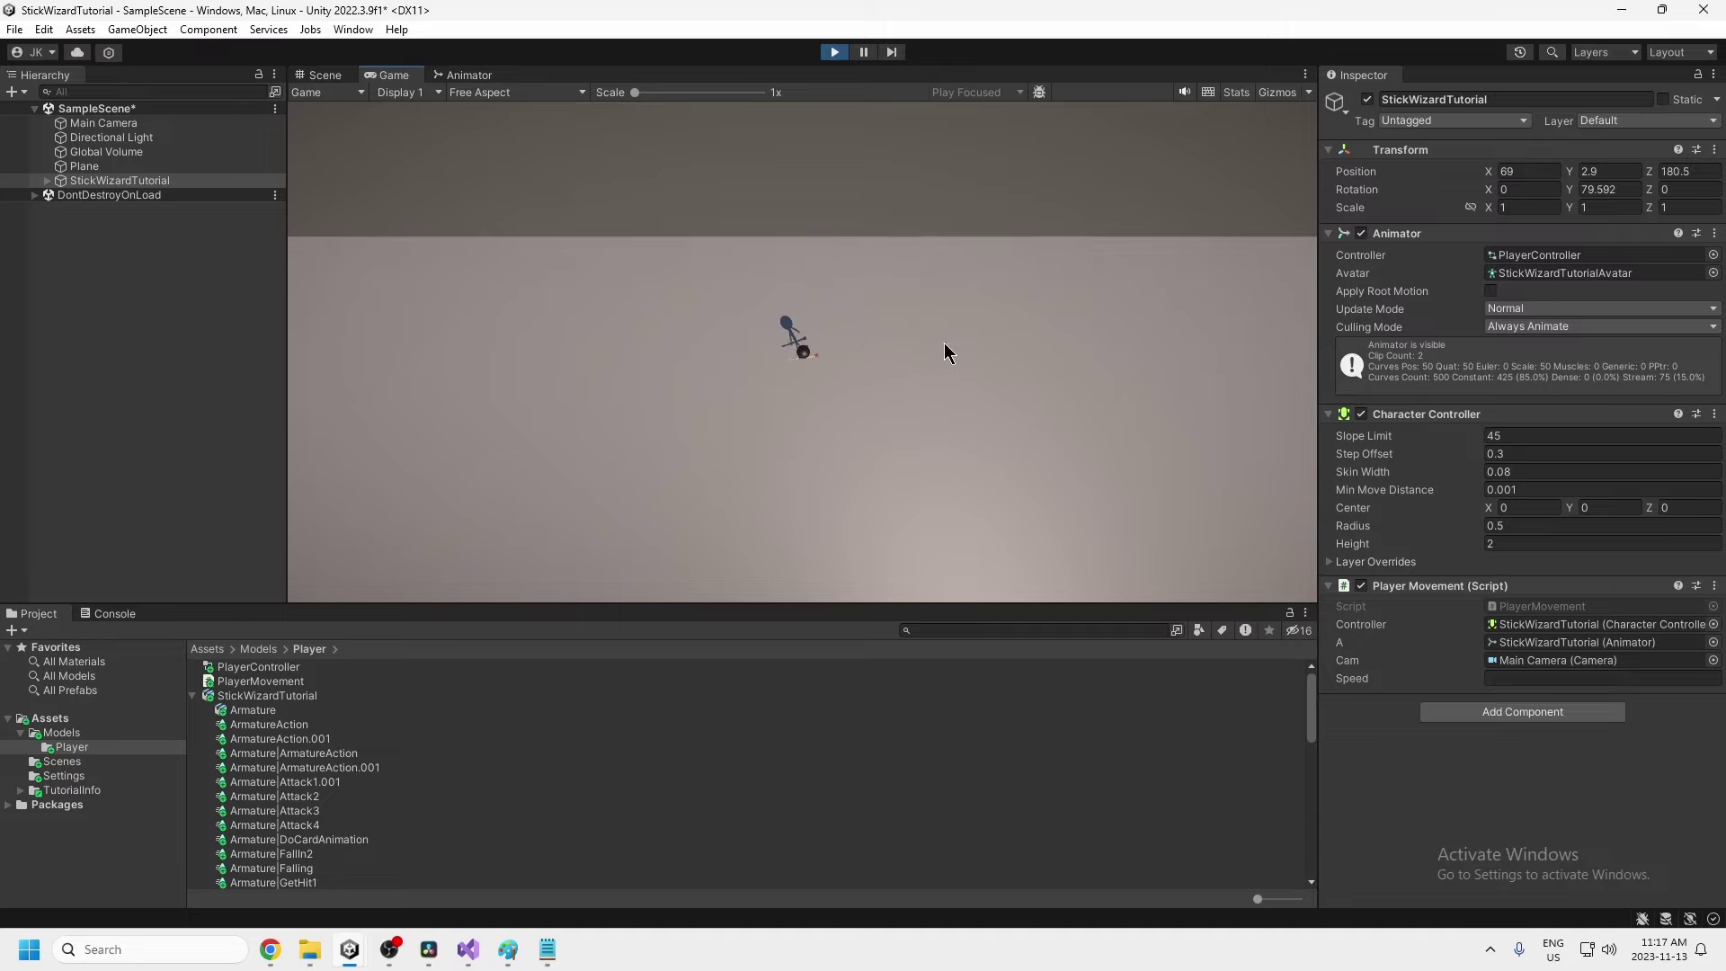
key("s")
key("w")
key("s")
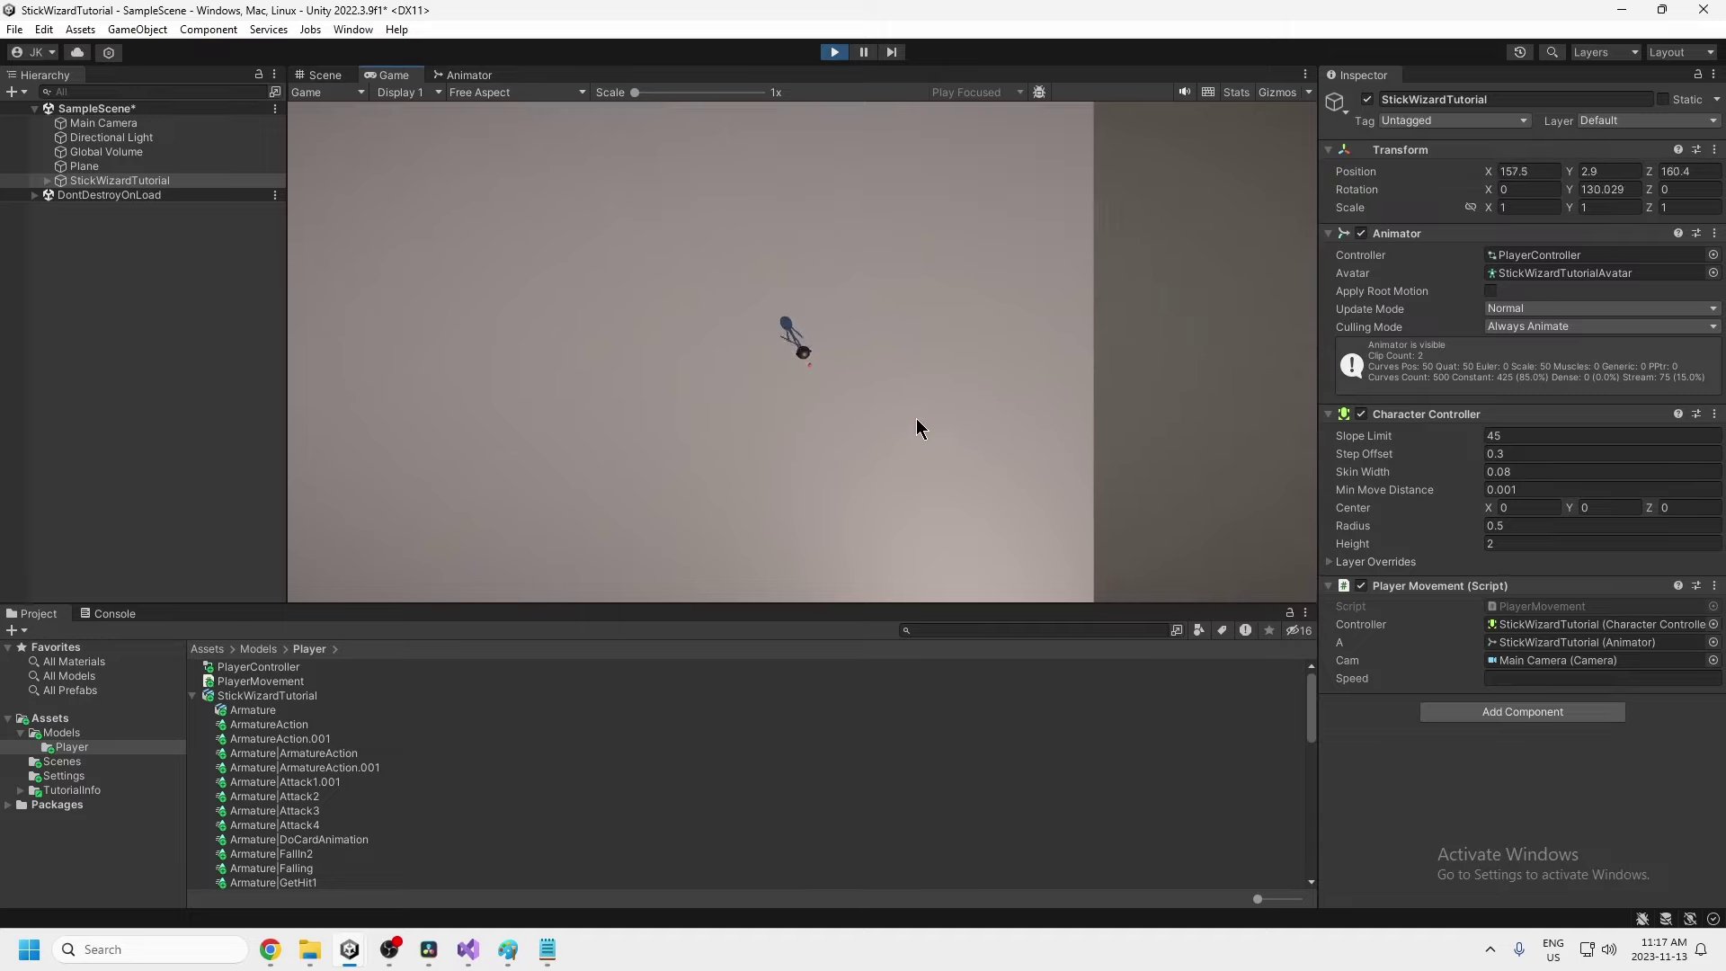
key("w")
With the scene still running, set the Player Movement script's Speed to 0.05 and return control to the game
left_click_drag(1541, 679, 1333, 660)
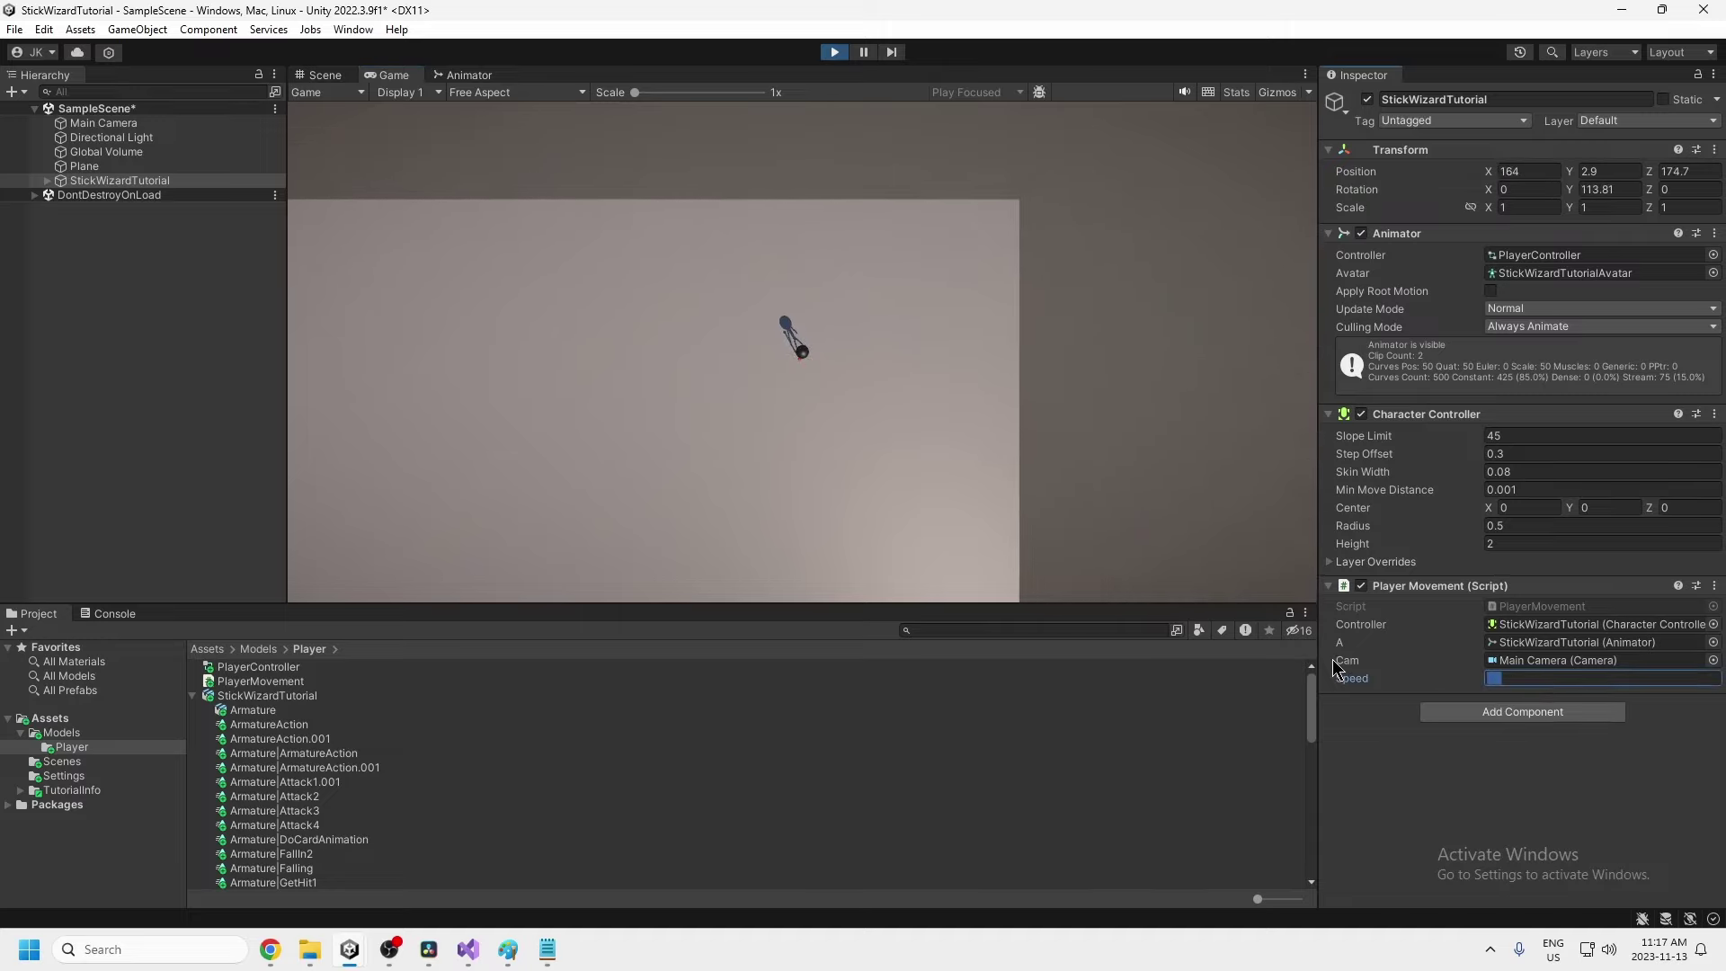
left_click(762, 404)
key("s")
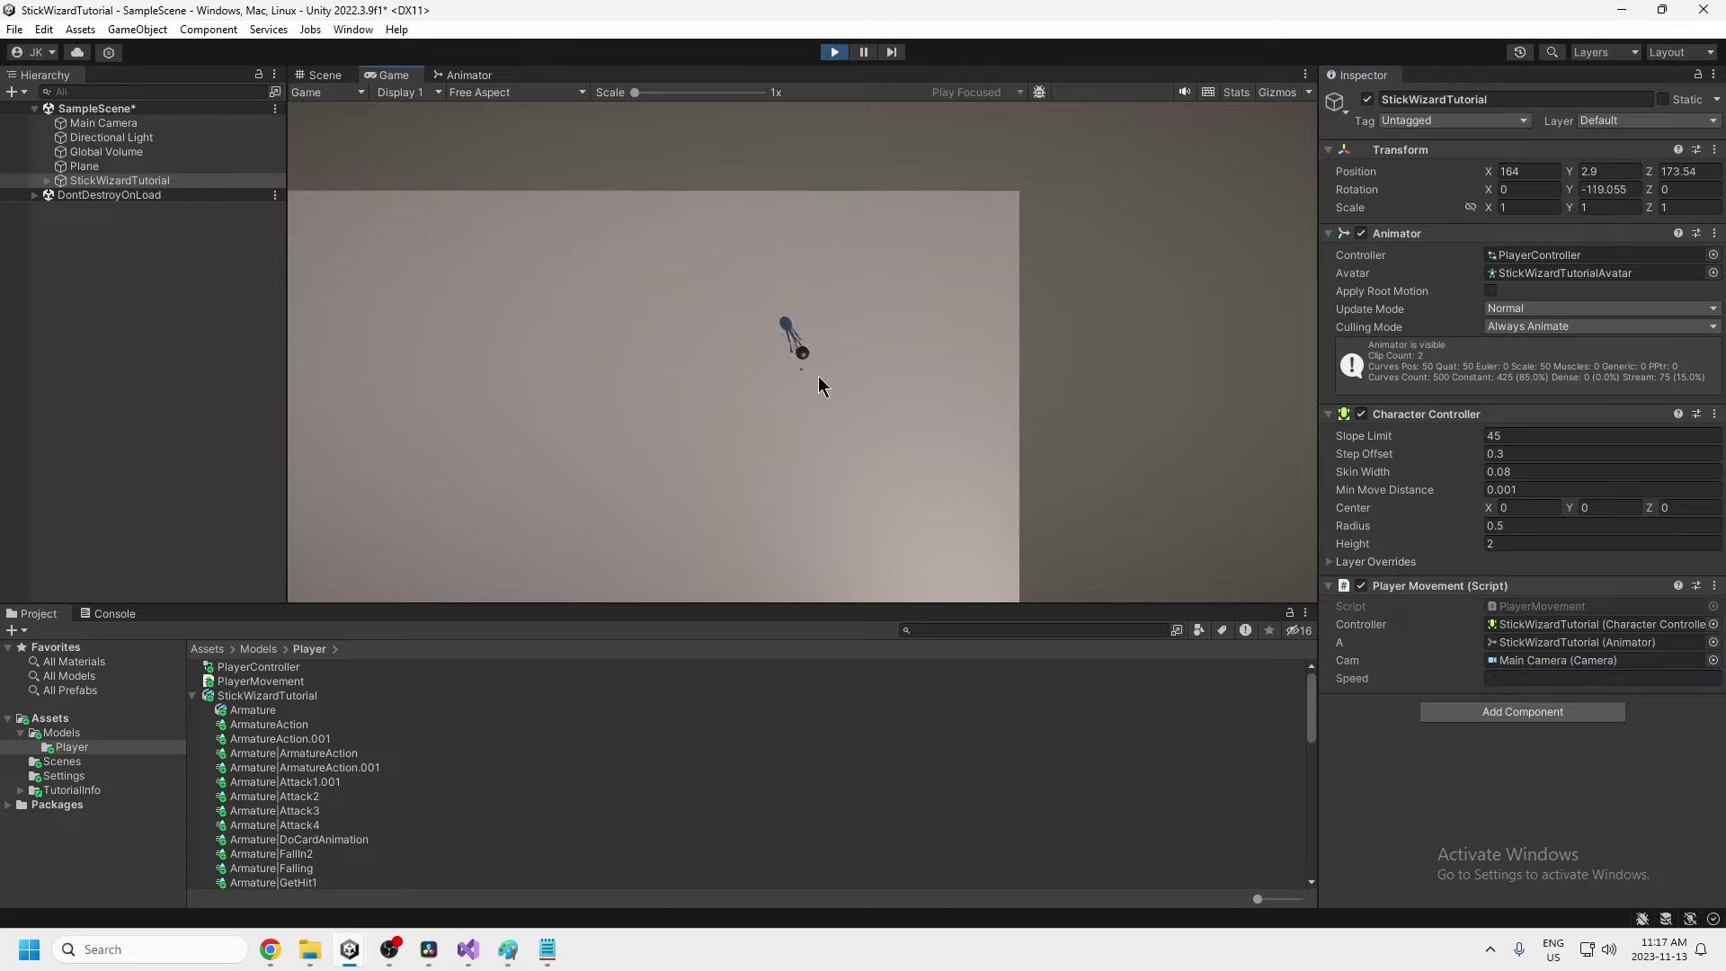
left_click_drag(1552, 682, 1317, 674)
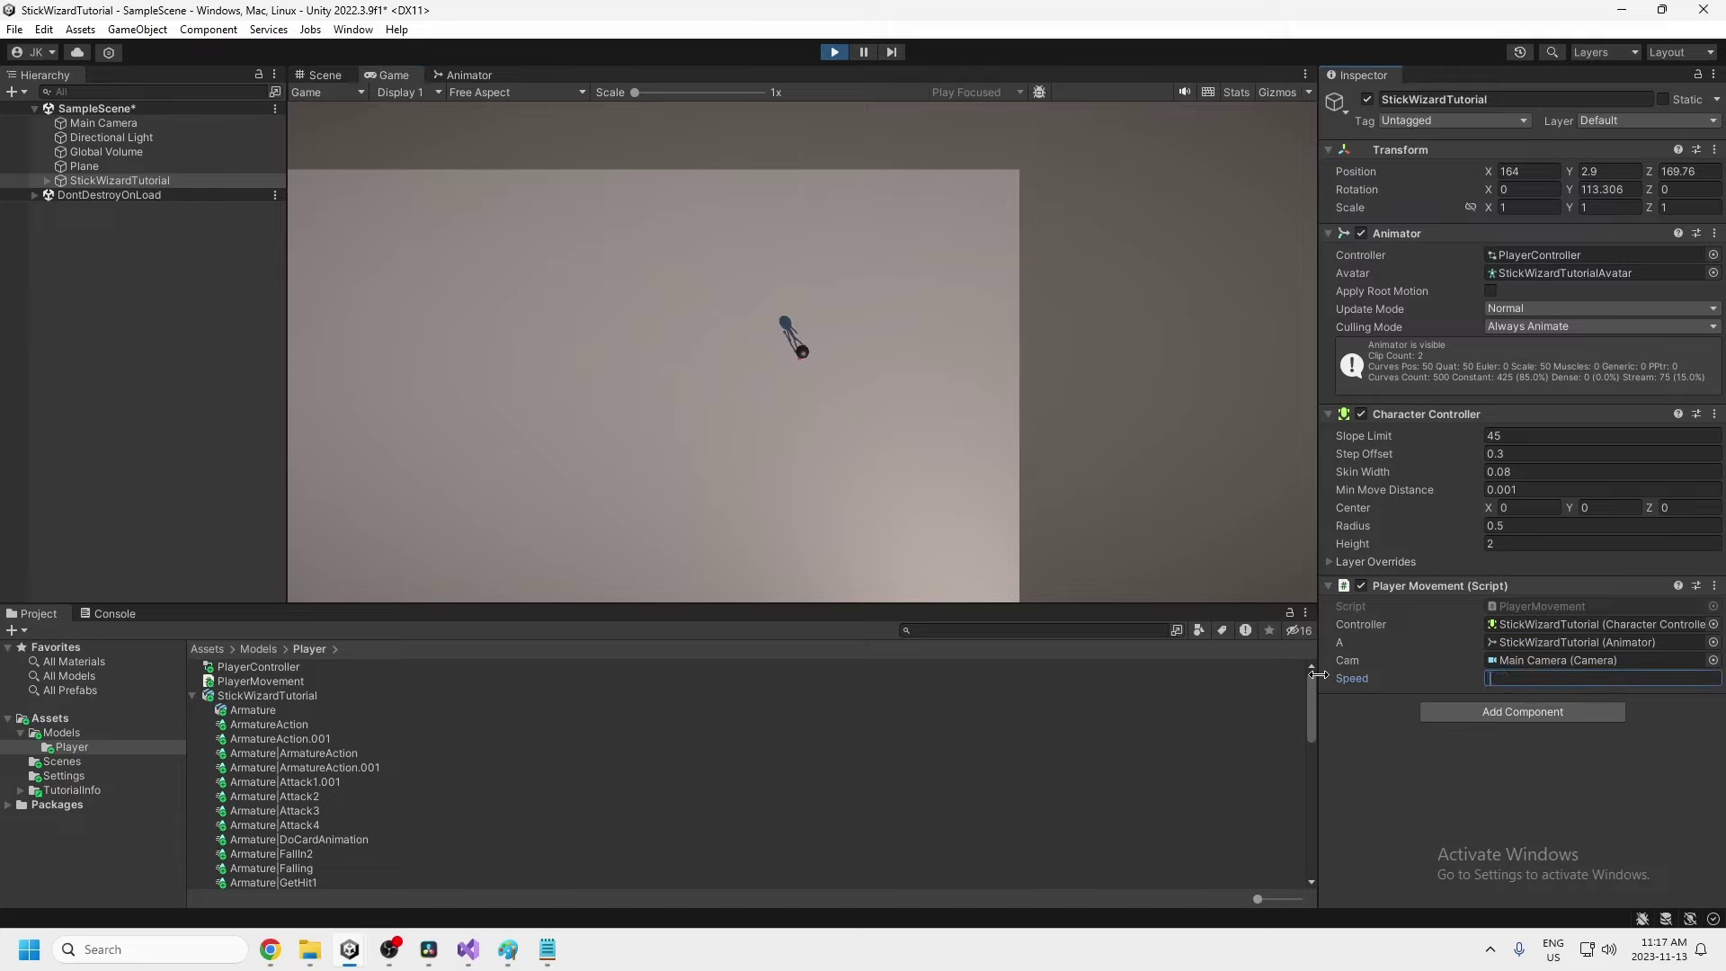
left_click(767, 516)
Walk the wizard down along the plane's right edge, weaving from side to side, to check the new movement speed
key("s")
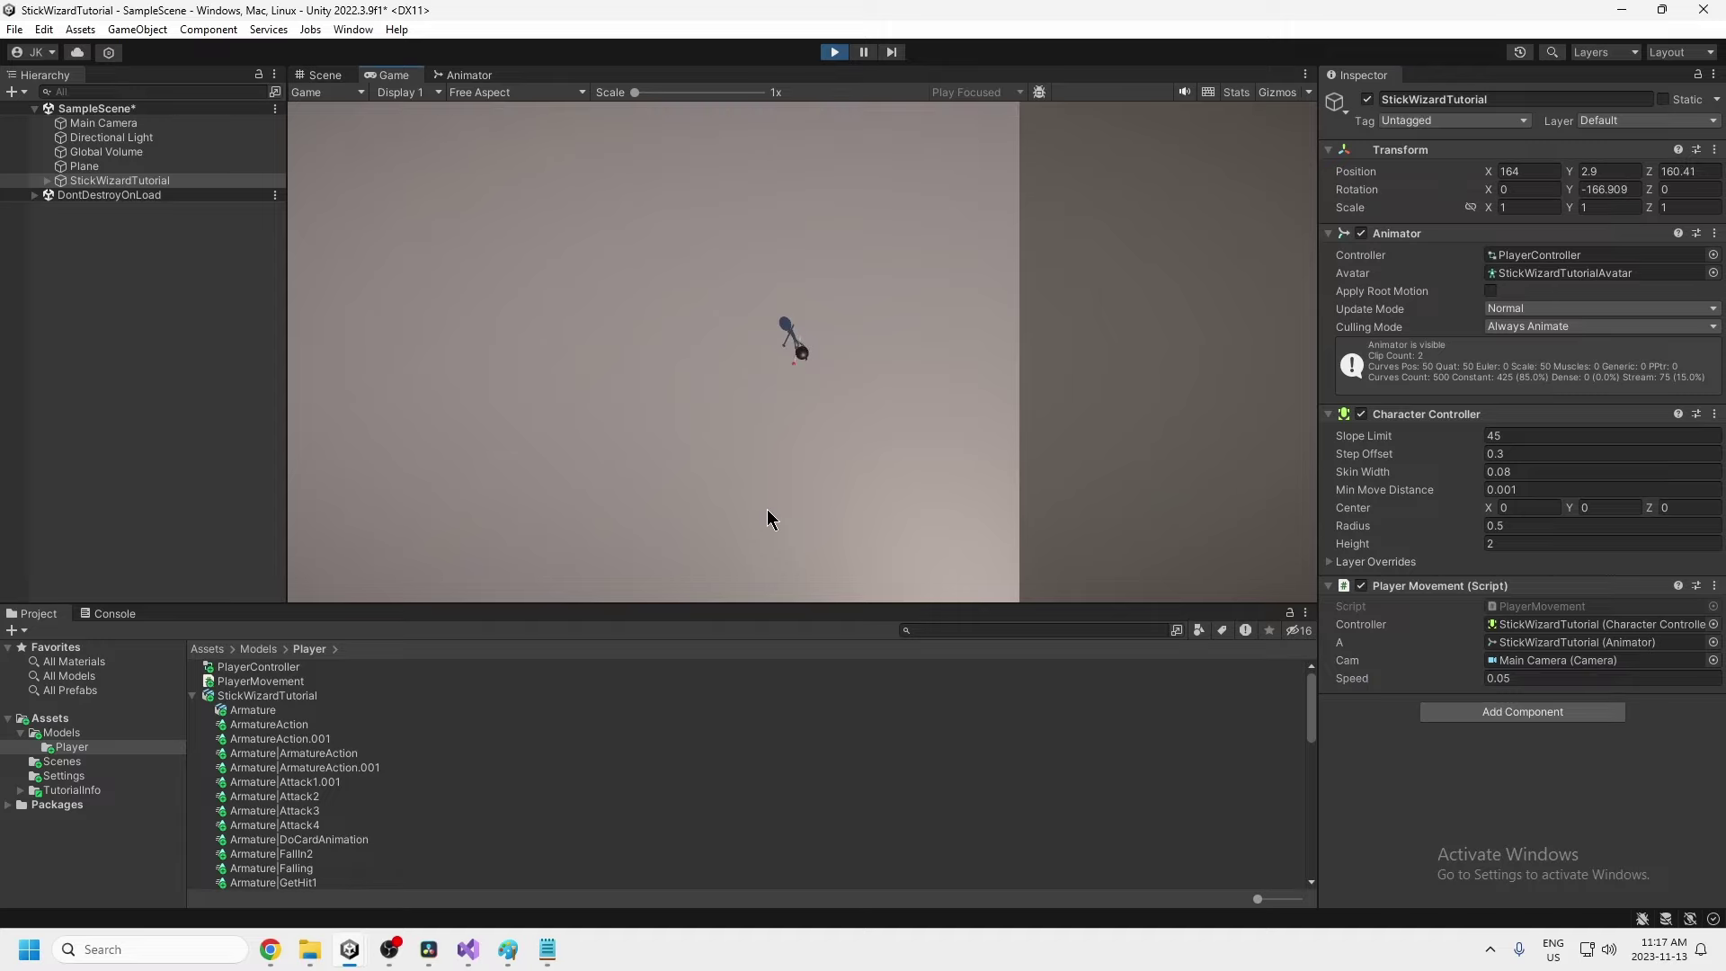
key("d")
key("w")
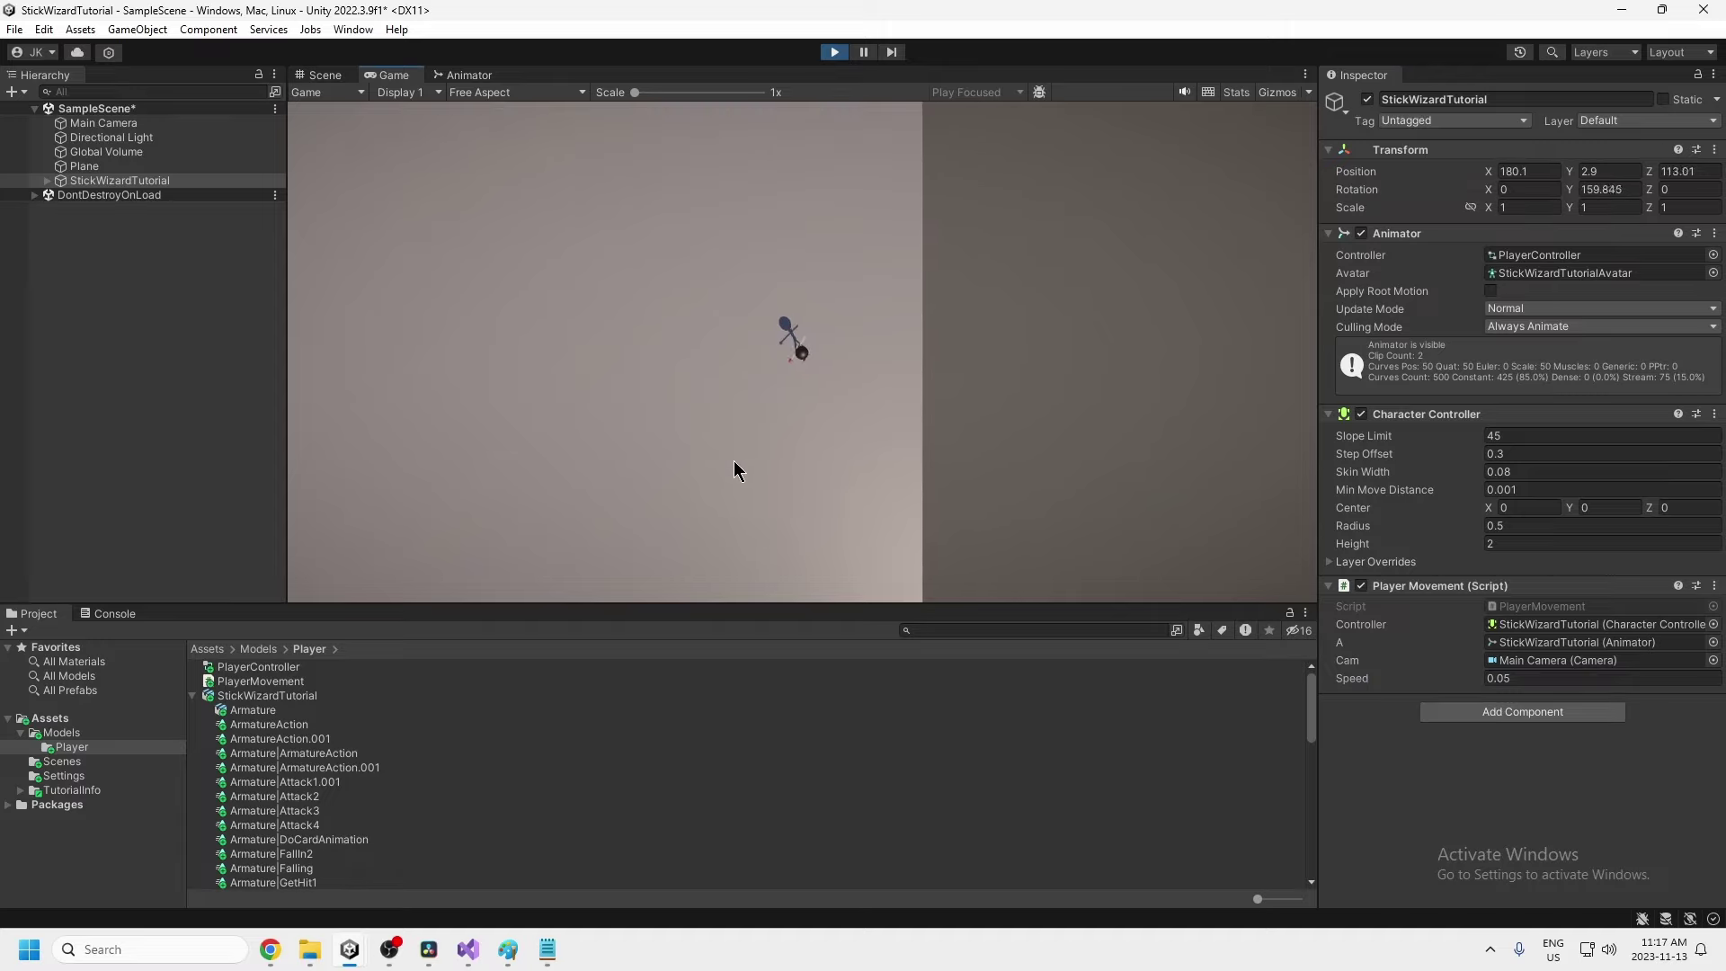
key("s")
key("d")
key("a")
key("d")
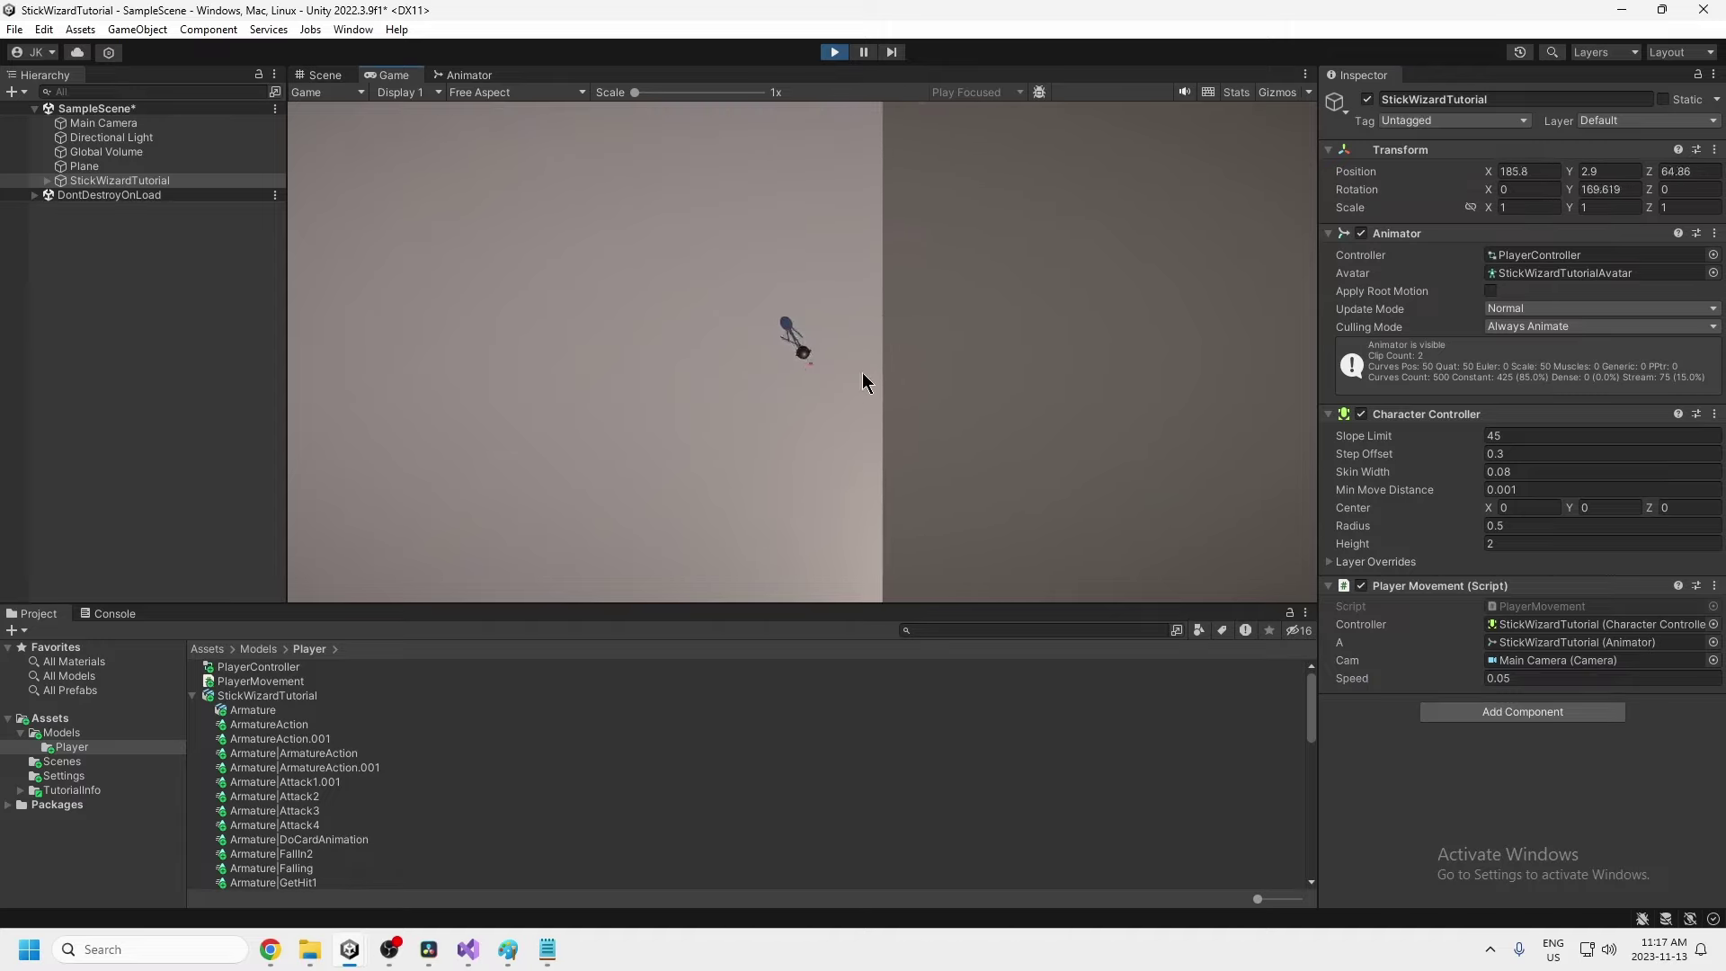
key("a")
key("d")
key("a")
key("d")
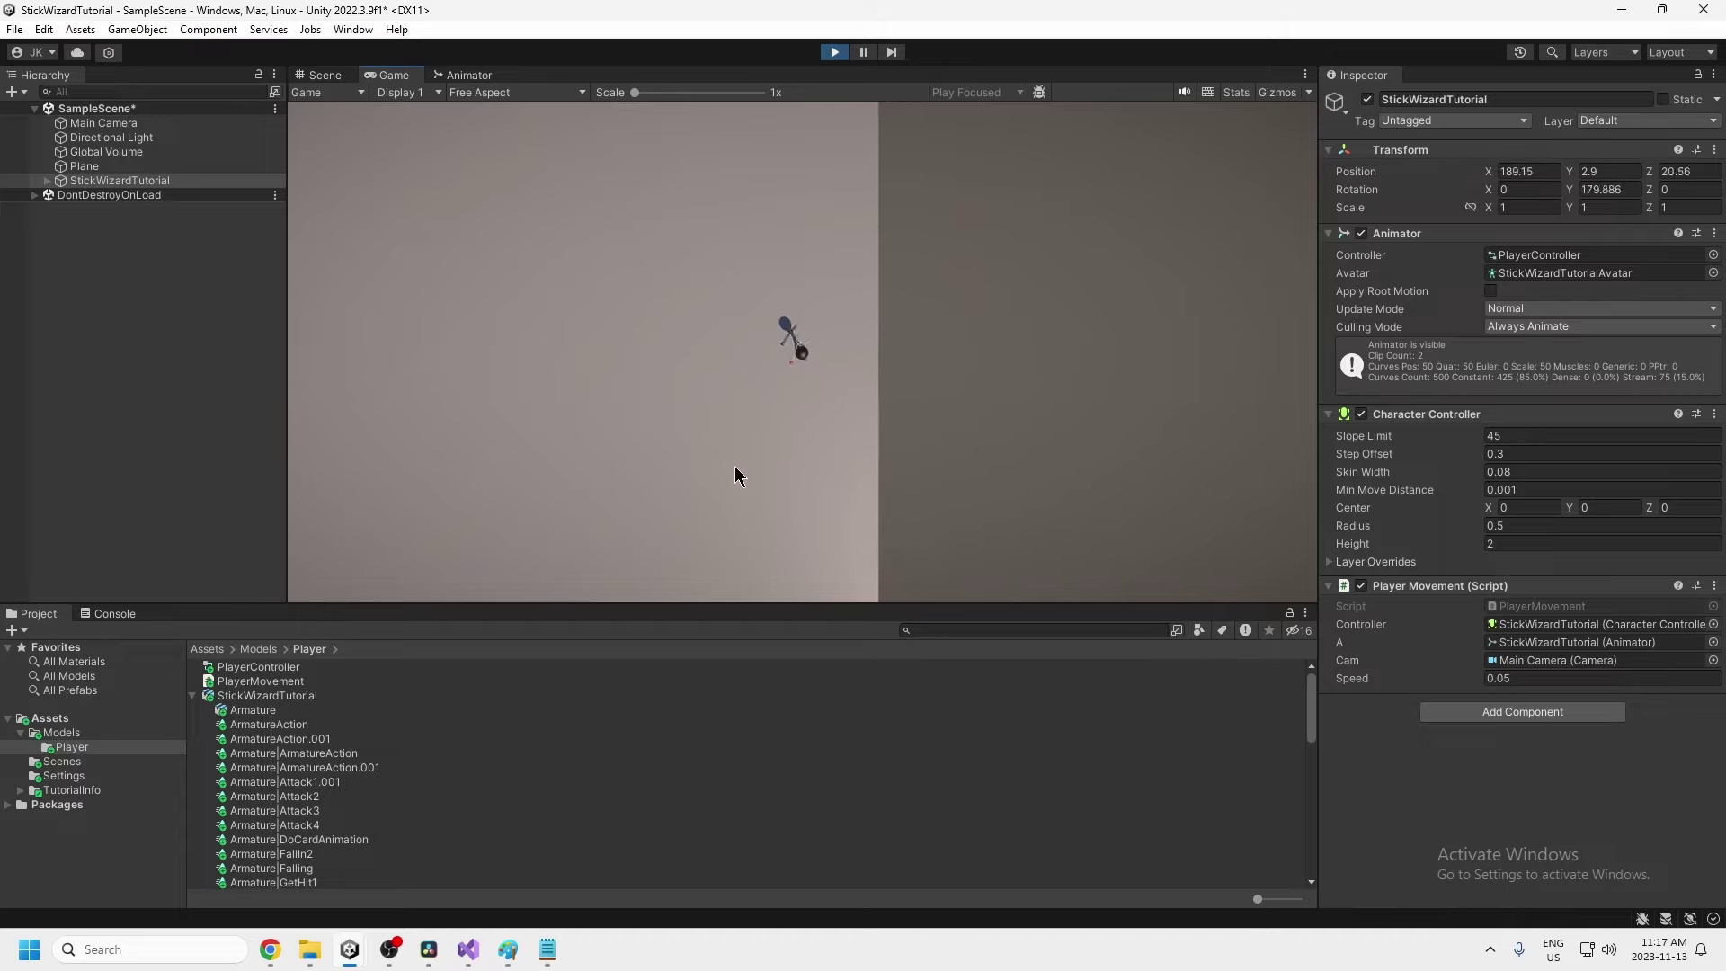
key("a")
key("d")
key("a")
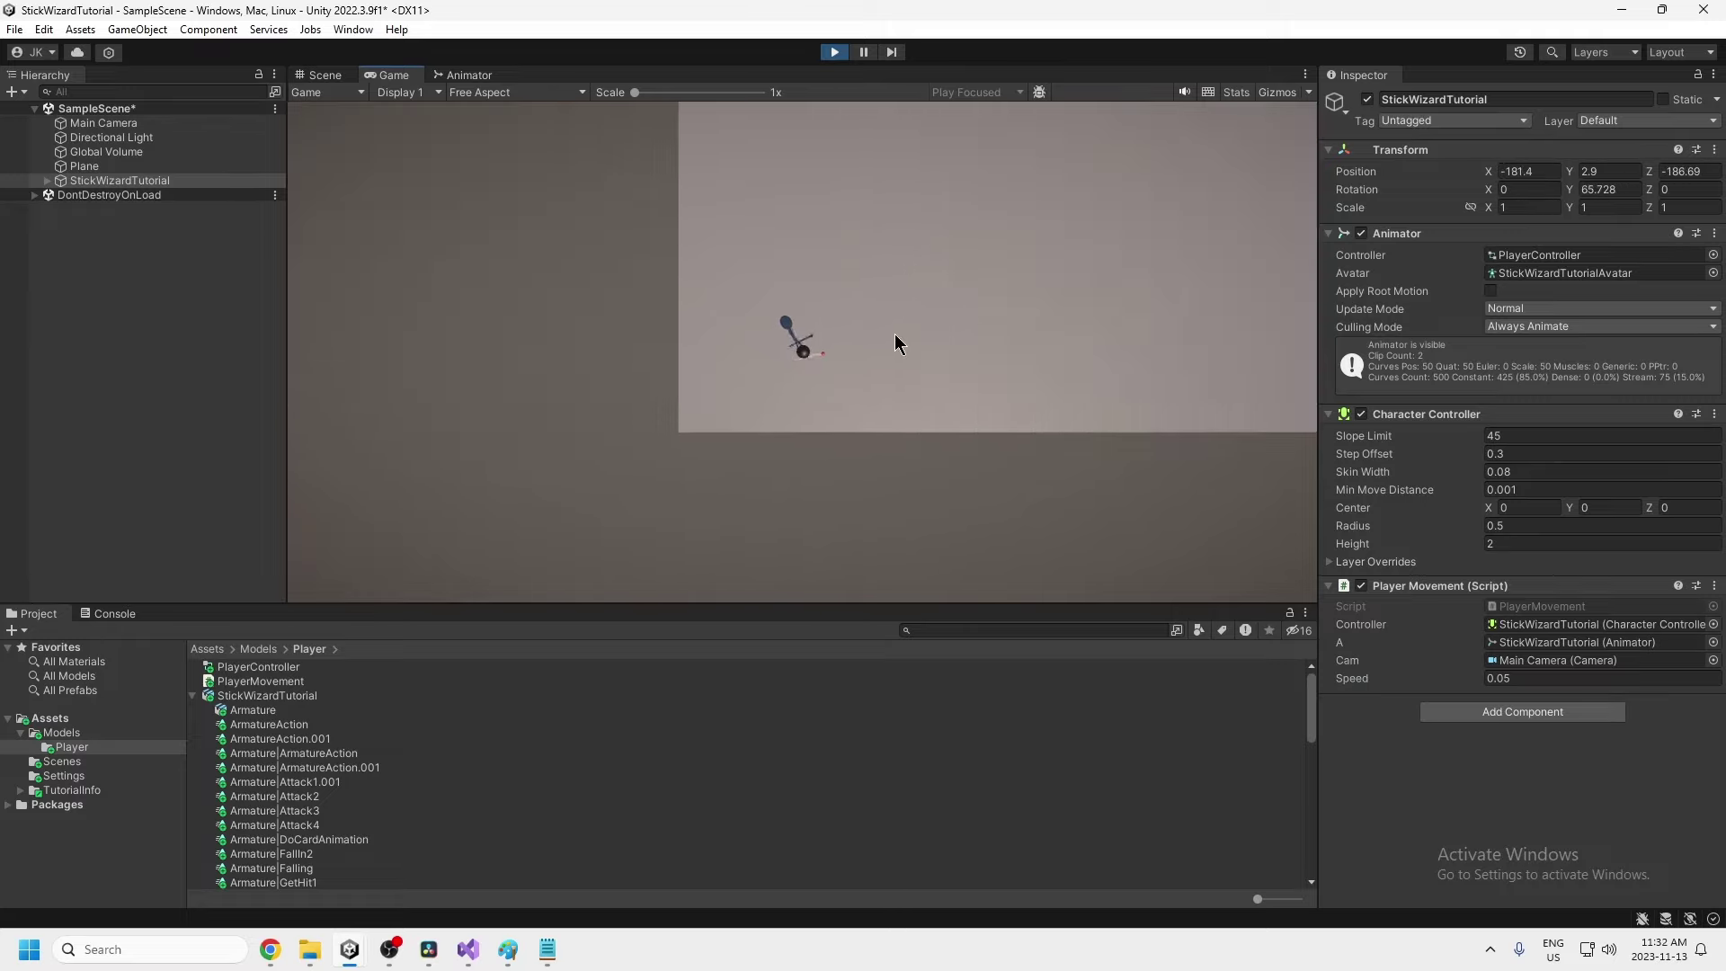
Walk the wizard in small circles near the plane's lower-left corner while turning it toward the mouse to check movement and rotation
key("w")
key("a")
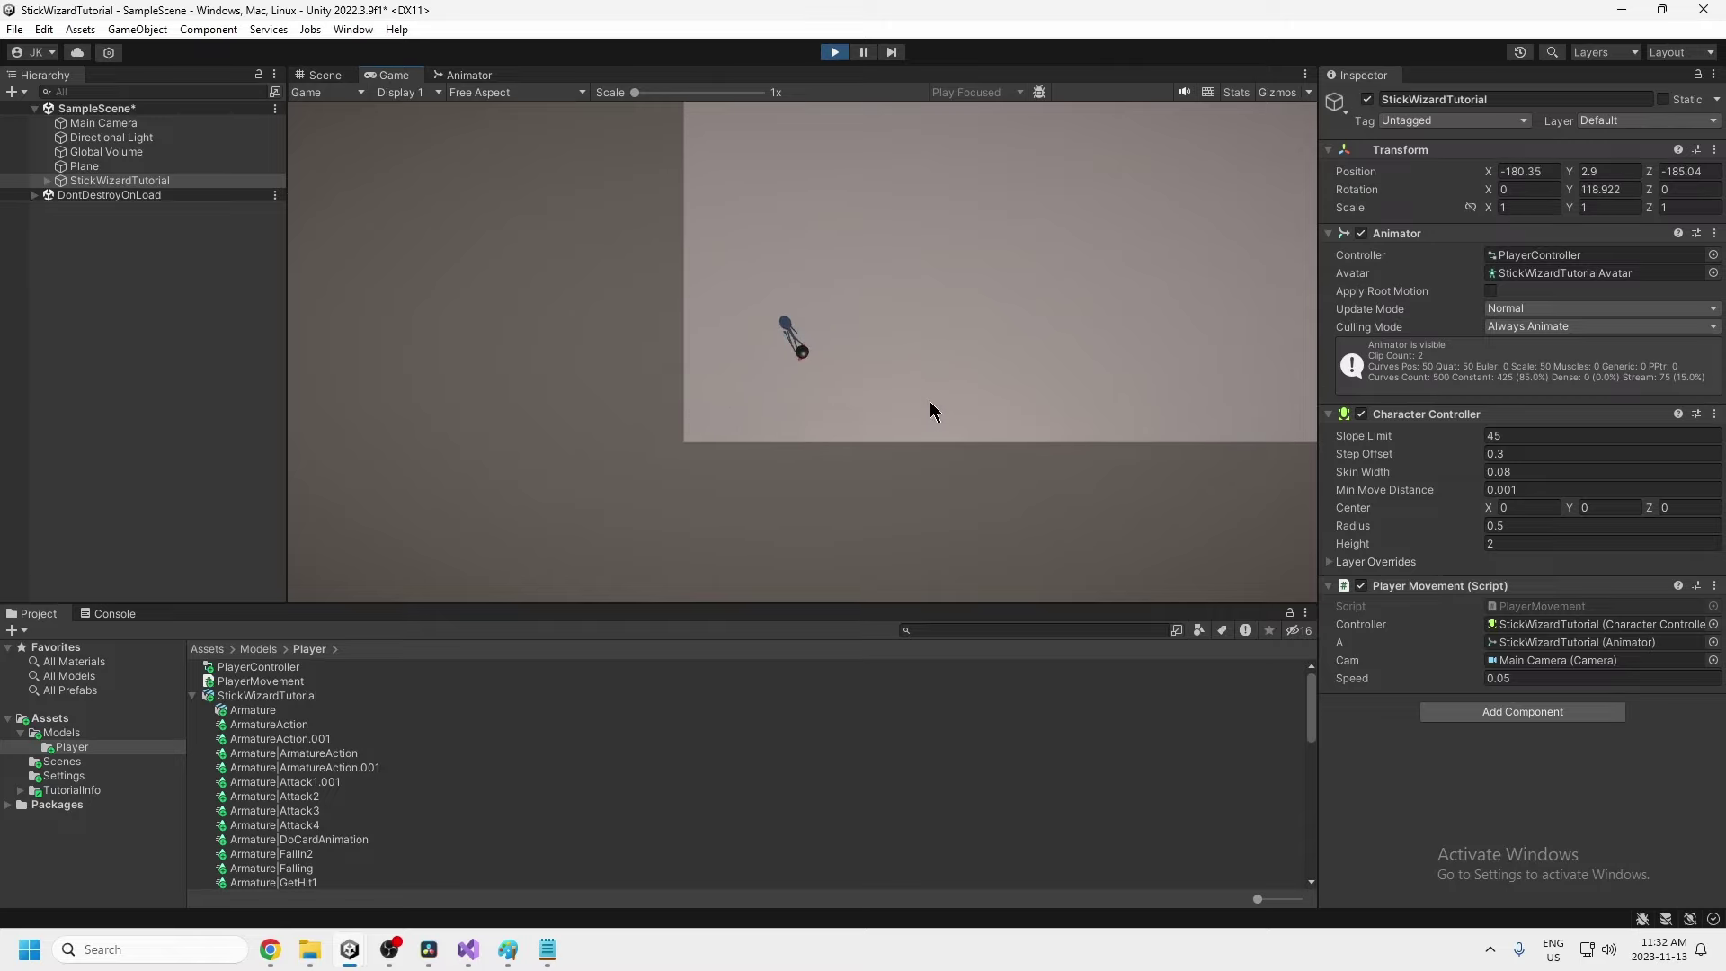
key("w")
key("a")
key("s")
key("s")
key("d")
key("a")
key("s")
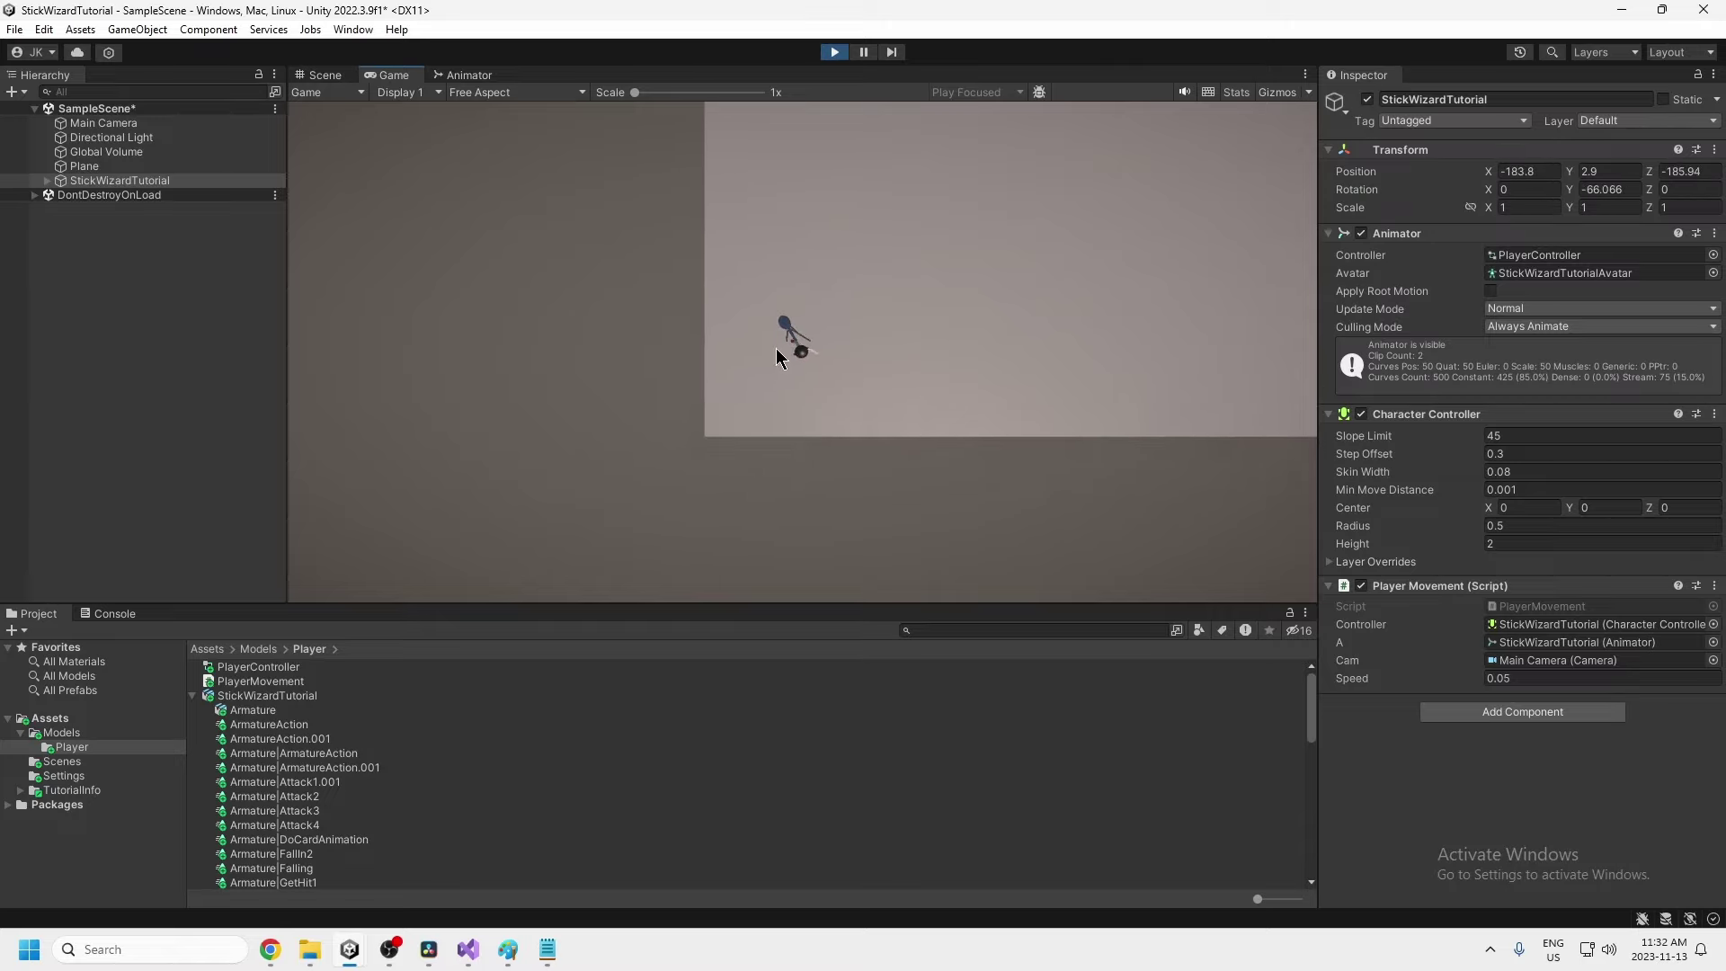
key("d")
key("w")
key("a")
key("s")
key("d")
key("w")
key("a")
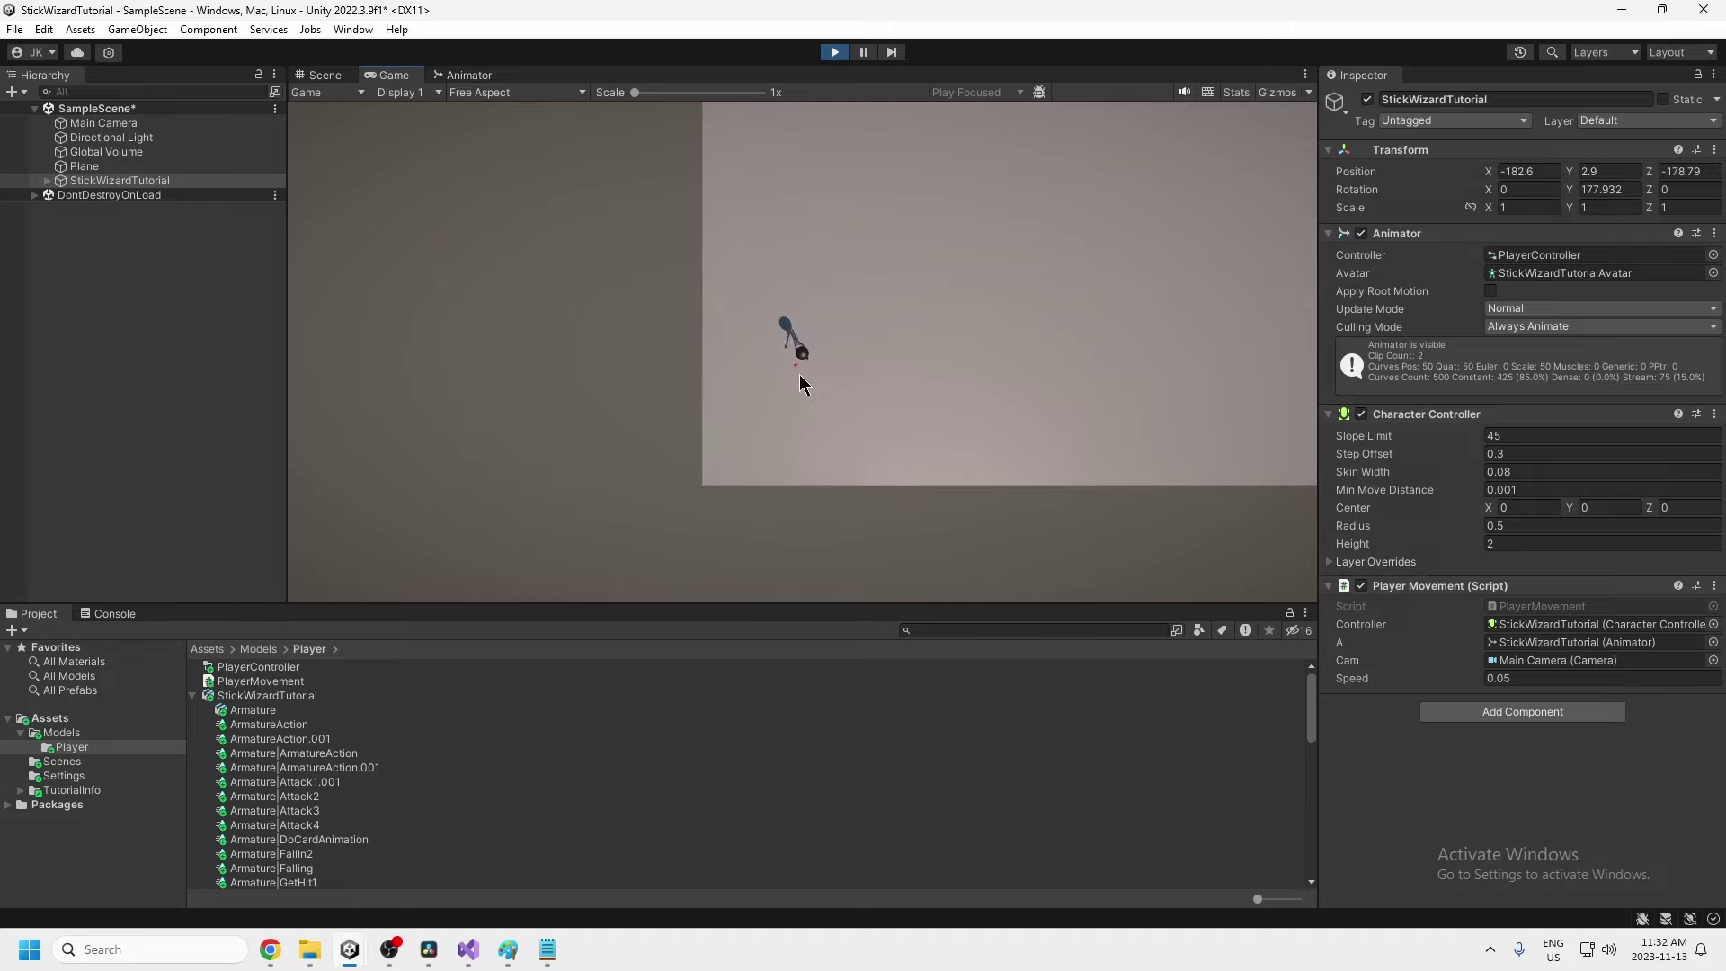
key("d")
key("s")
key("a")
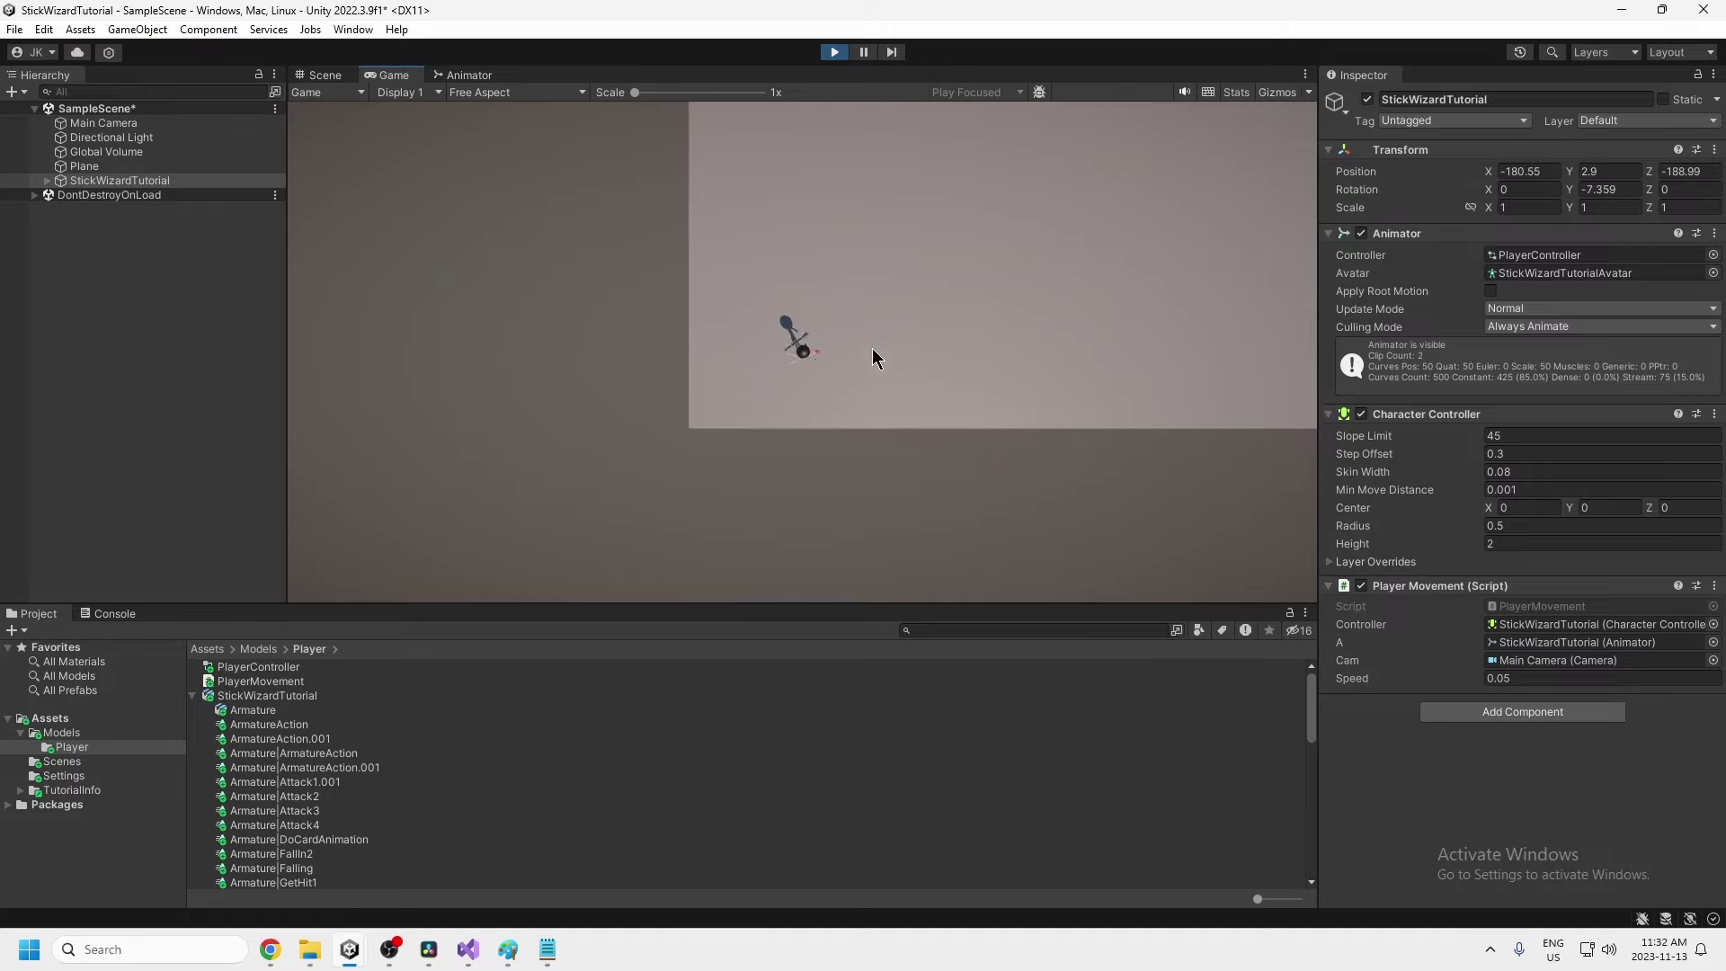